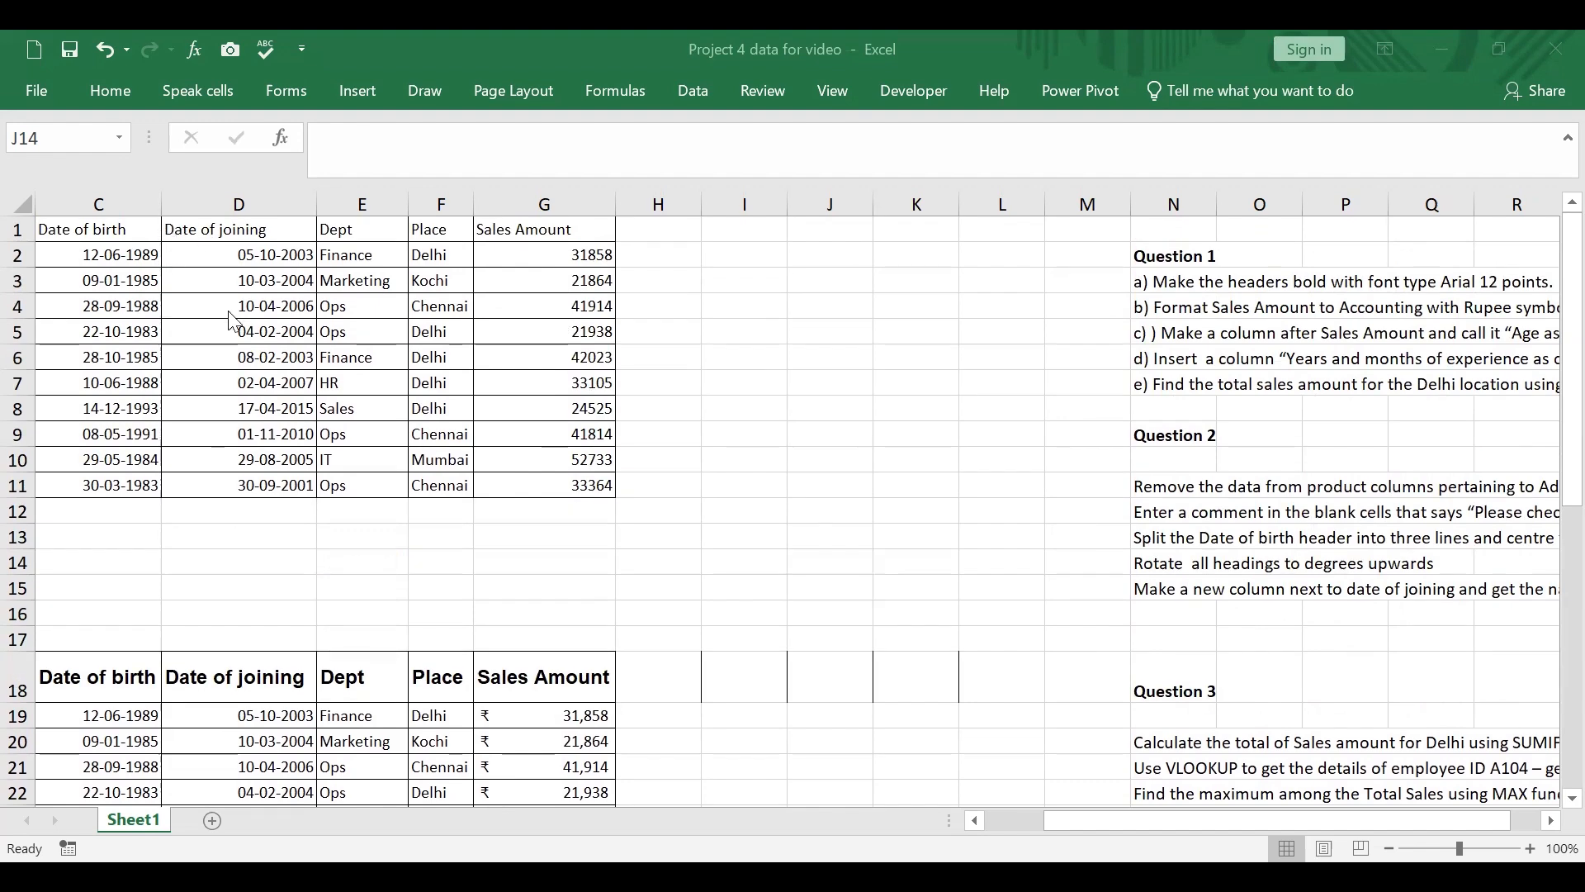
left_click_drag(153, 233, 596, 483)
scroll(681, 443, "down", 3)
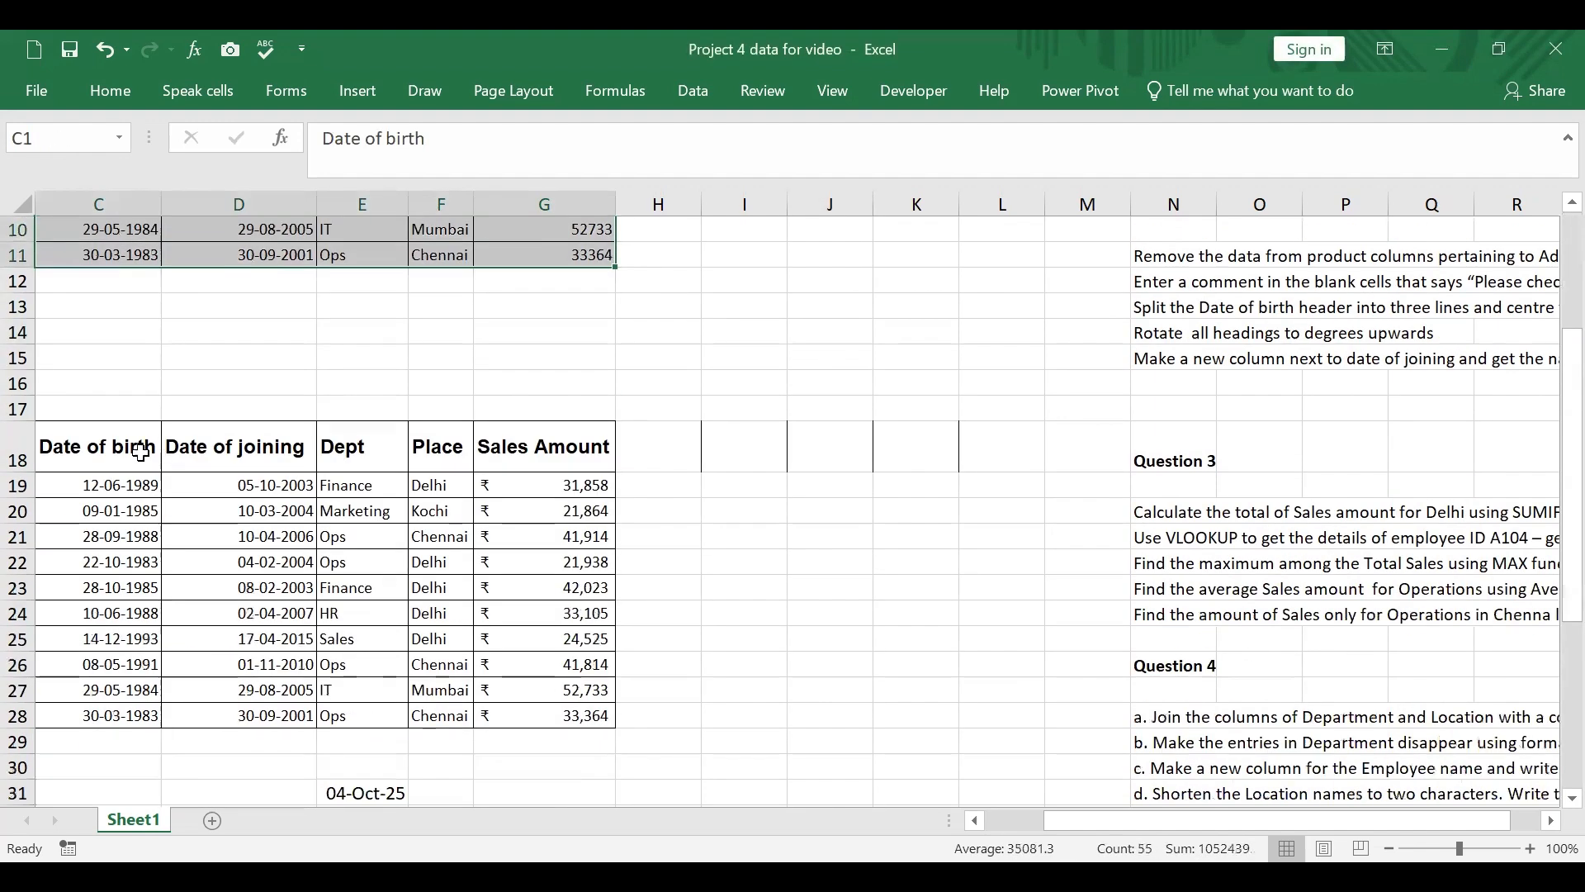
left_click_drag(131, 449, 528, 711)
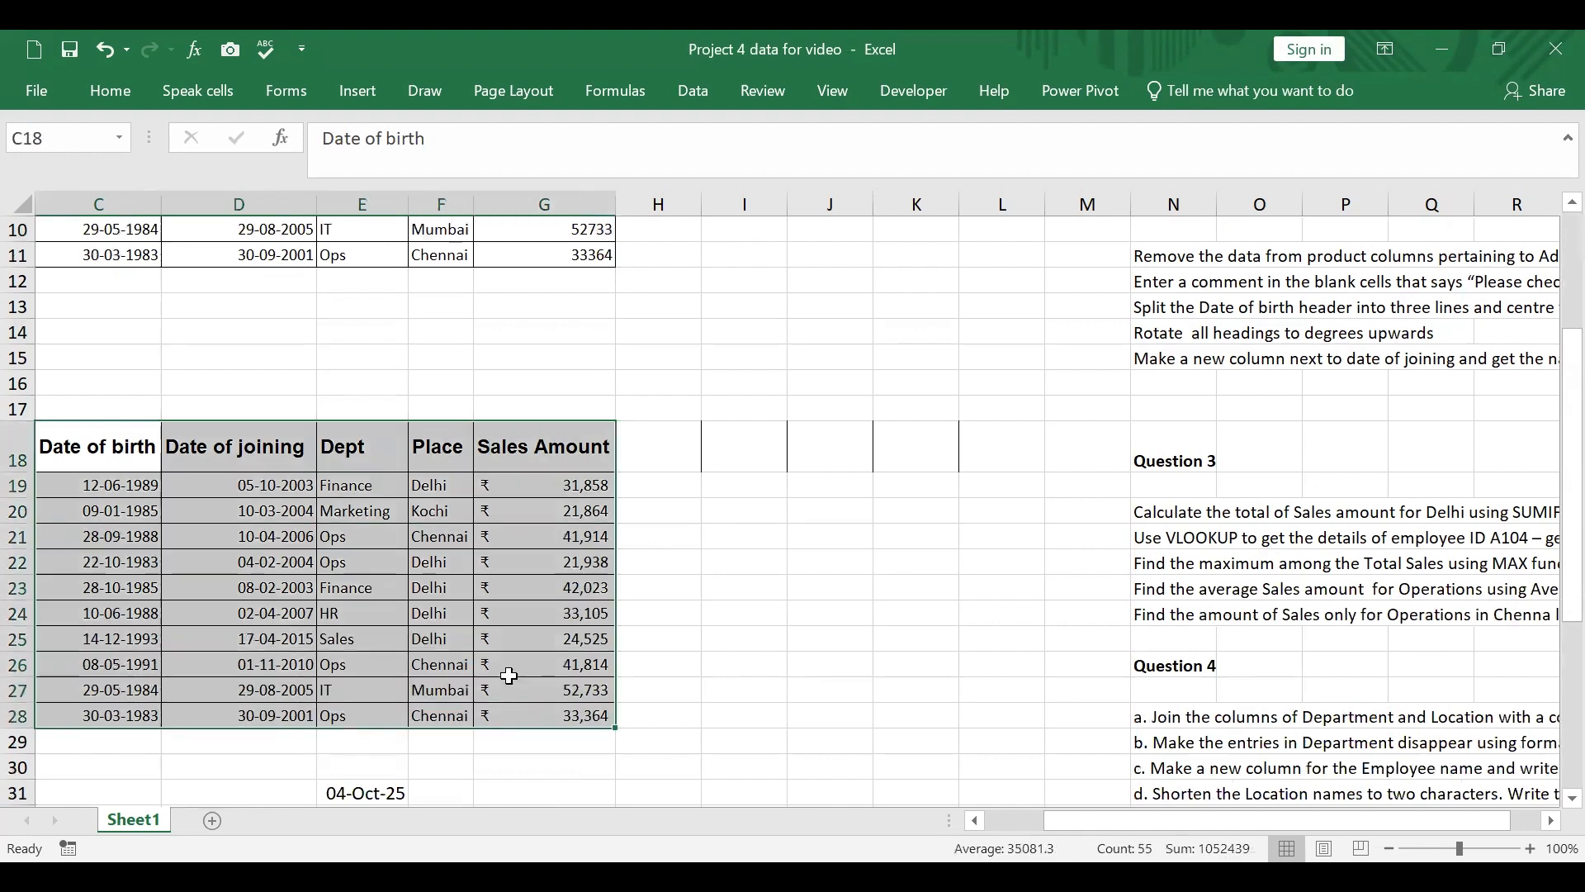
left_click(632, 743)
Step: Remove bold from the second table's headers in C18:G18 and set their font to Abadi at 10 points
left_click_drag(89, 443, 588, 450)
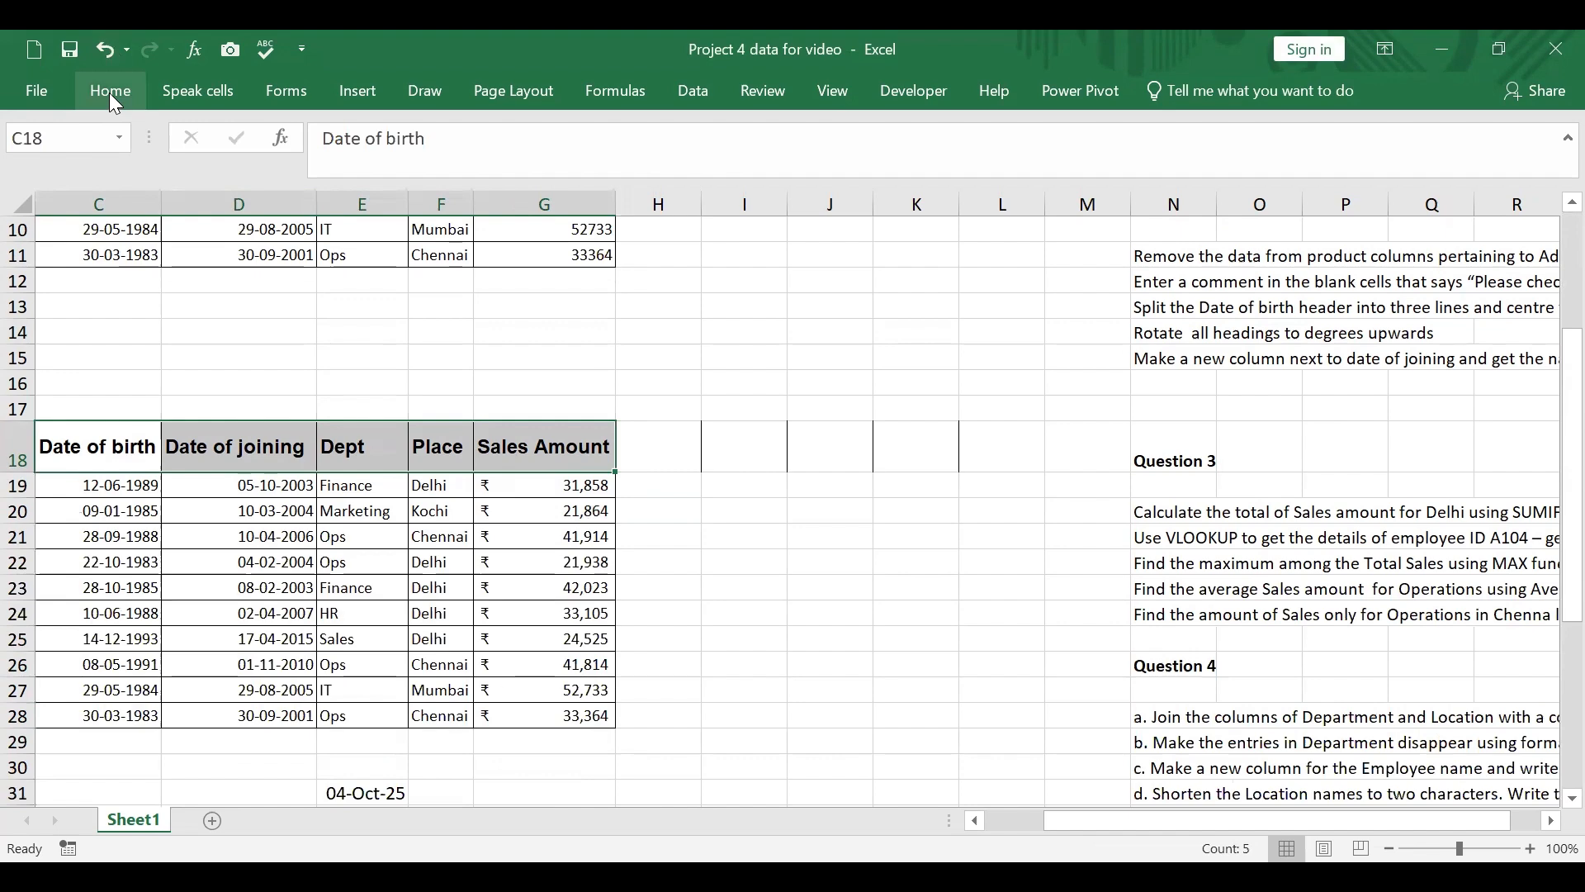
left_click(109, 93)
left_click(198, 175)
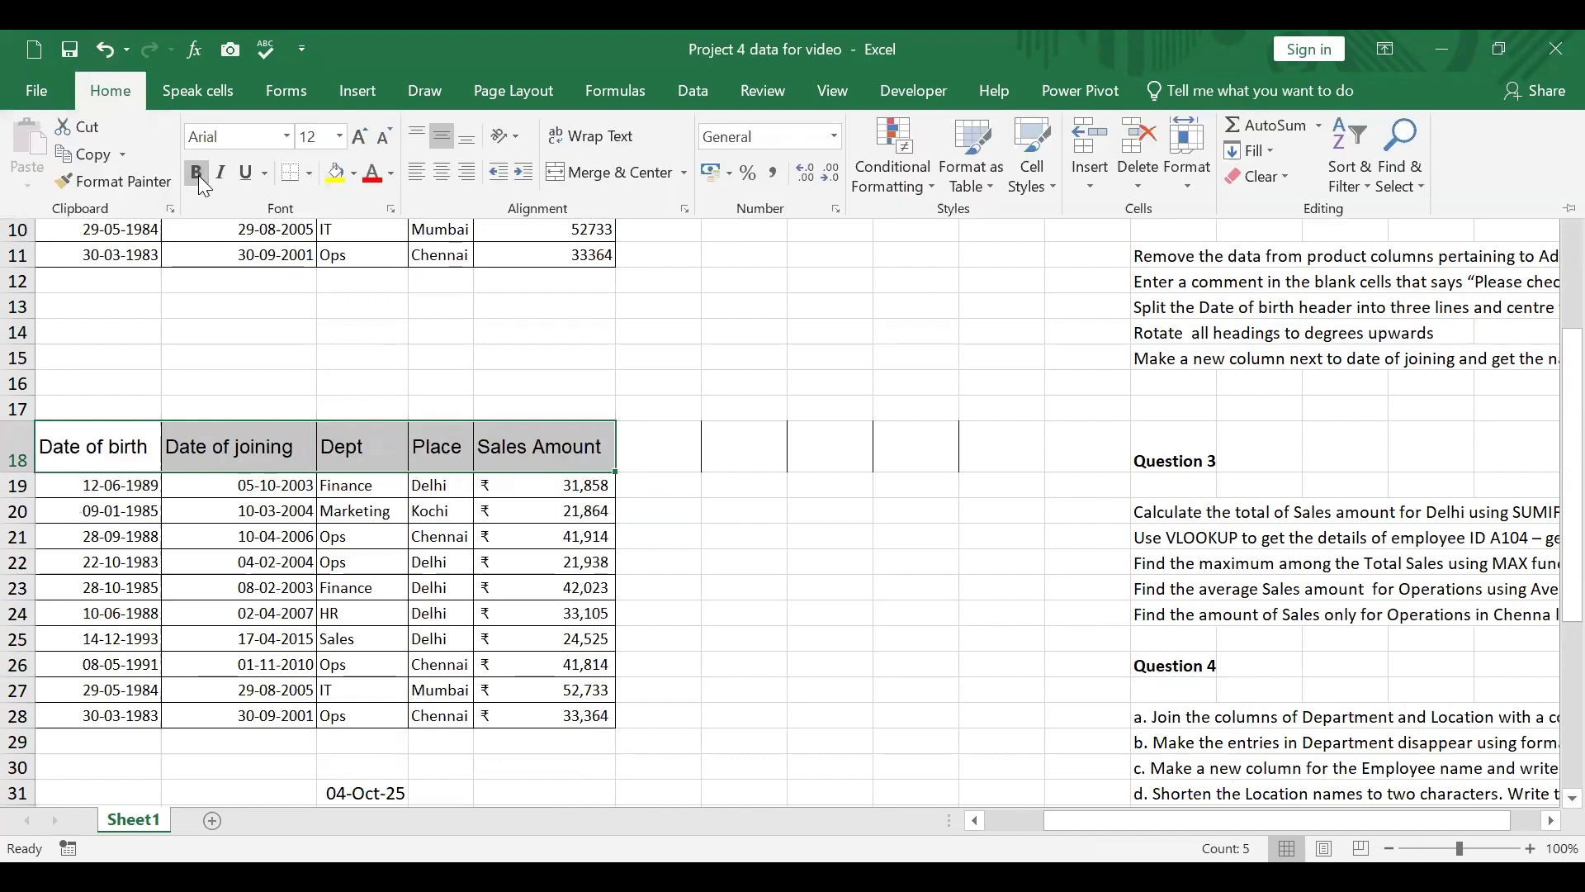
left_click(288, 137)
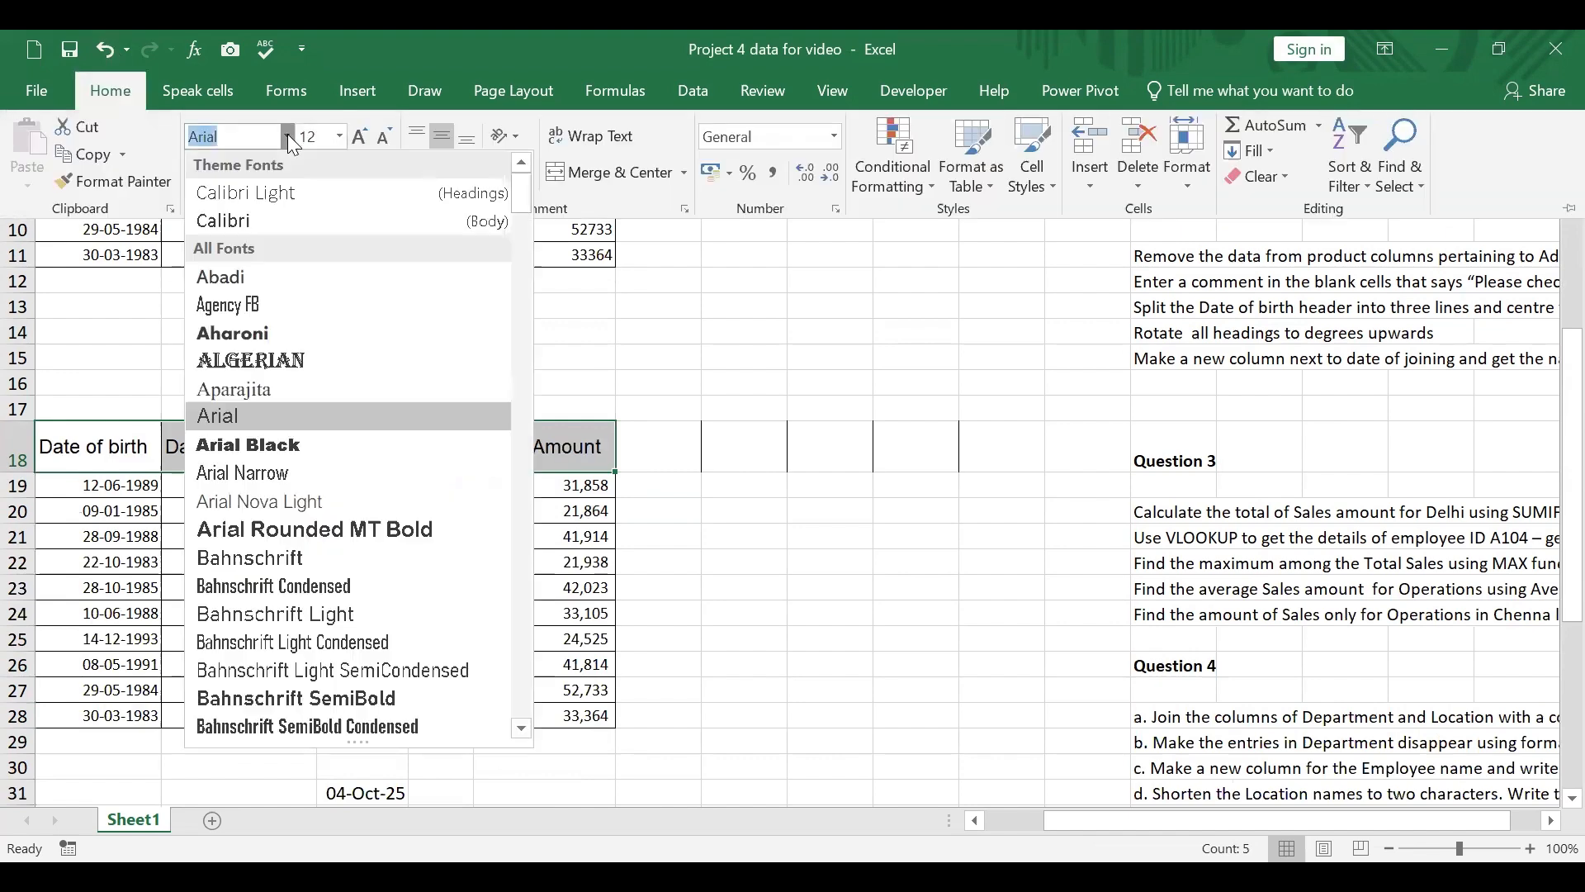
left_click(231, 287)
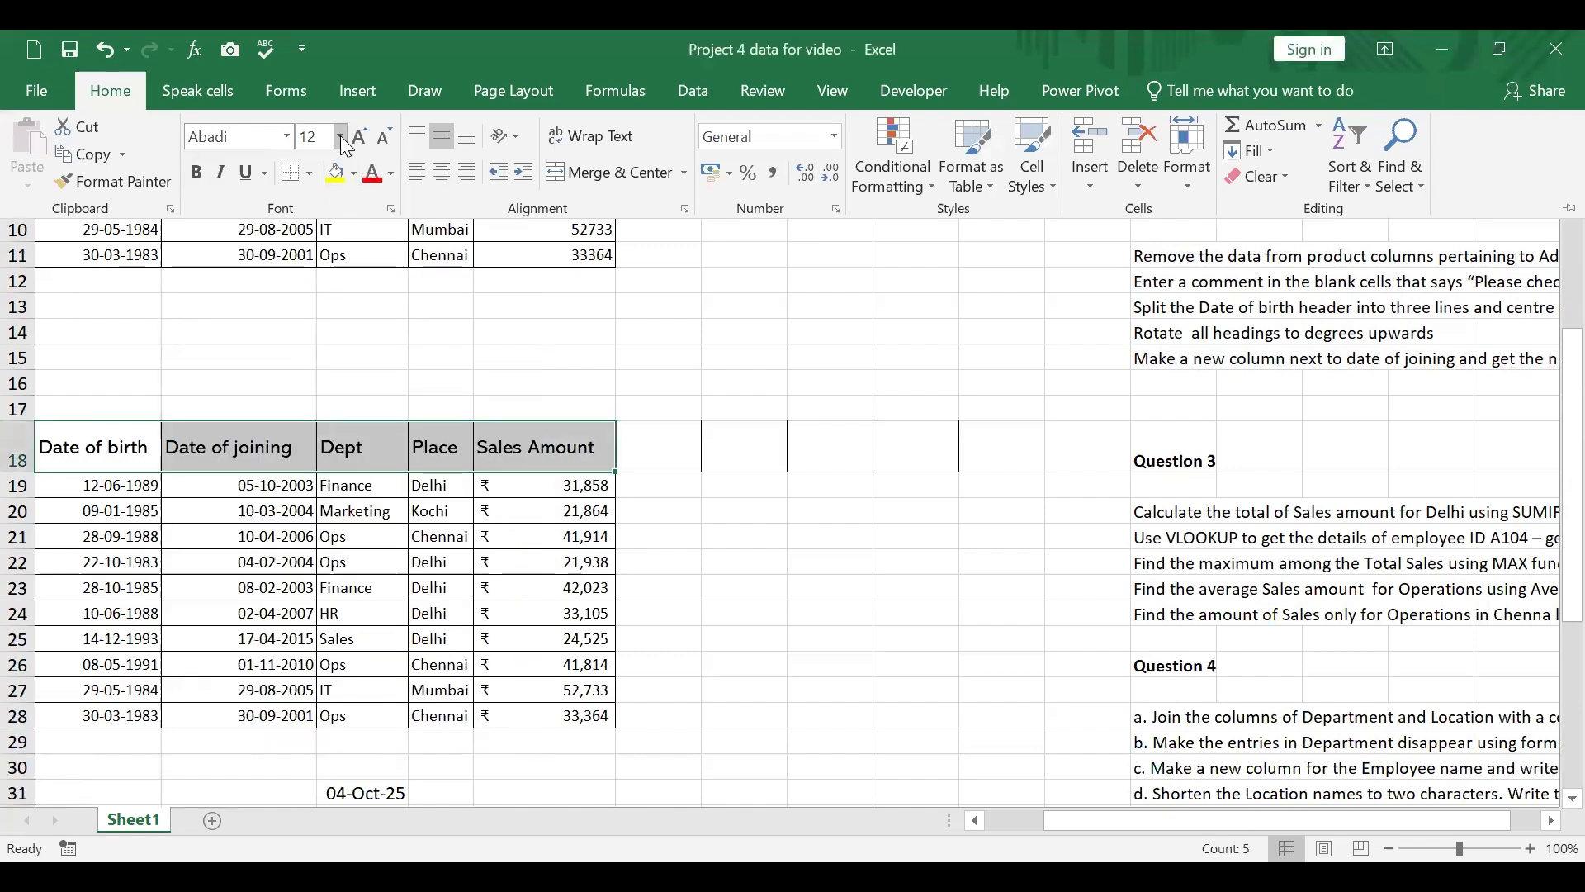
left_click(340, 135)
left_click(309, 214)
left_click(778, 459)
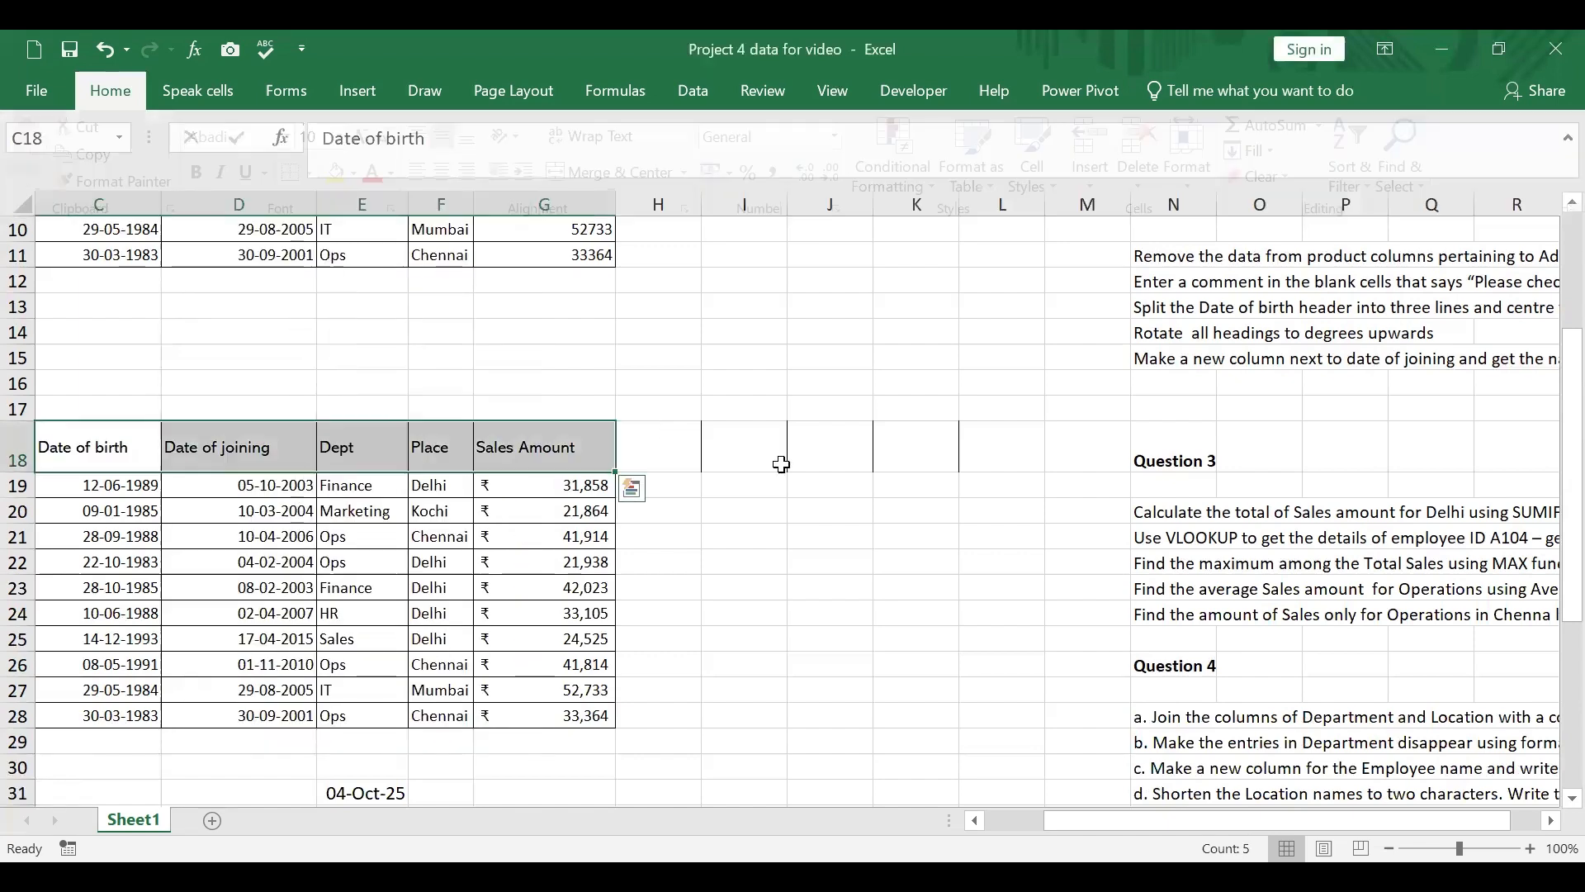
left_click(778, 459)
Step: Enter the label "Question 1" in cell C16, above the second table
scroll(877, 458, "up", 3)
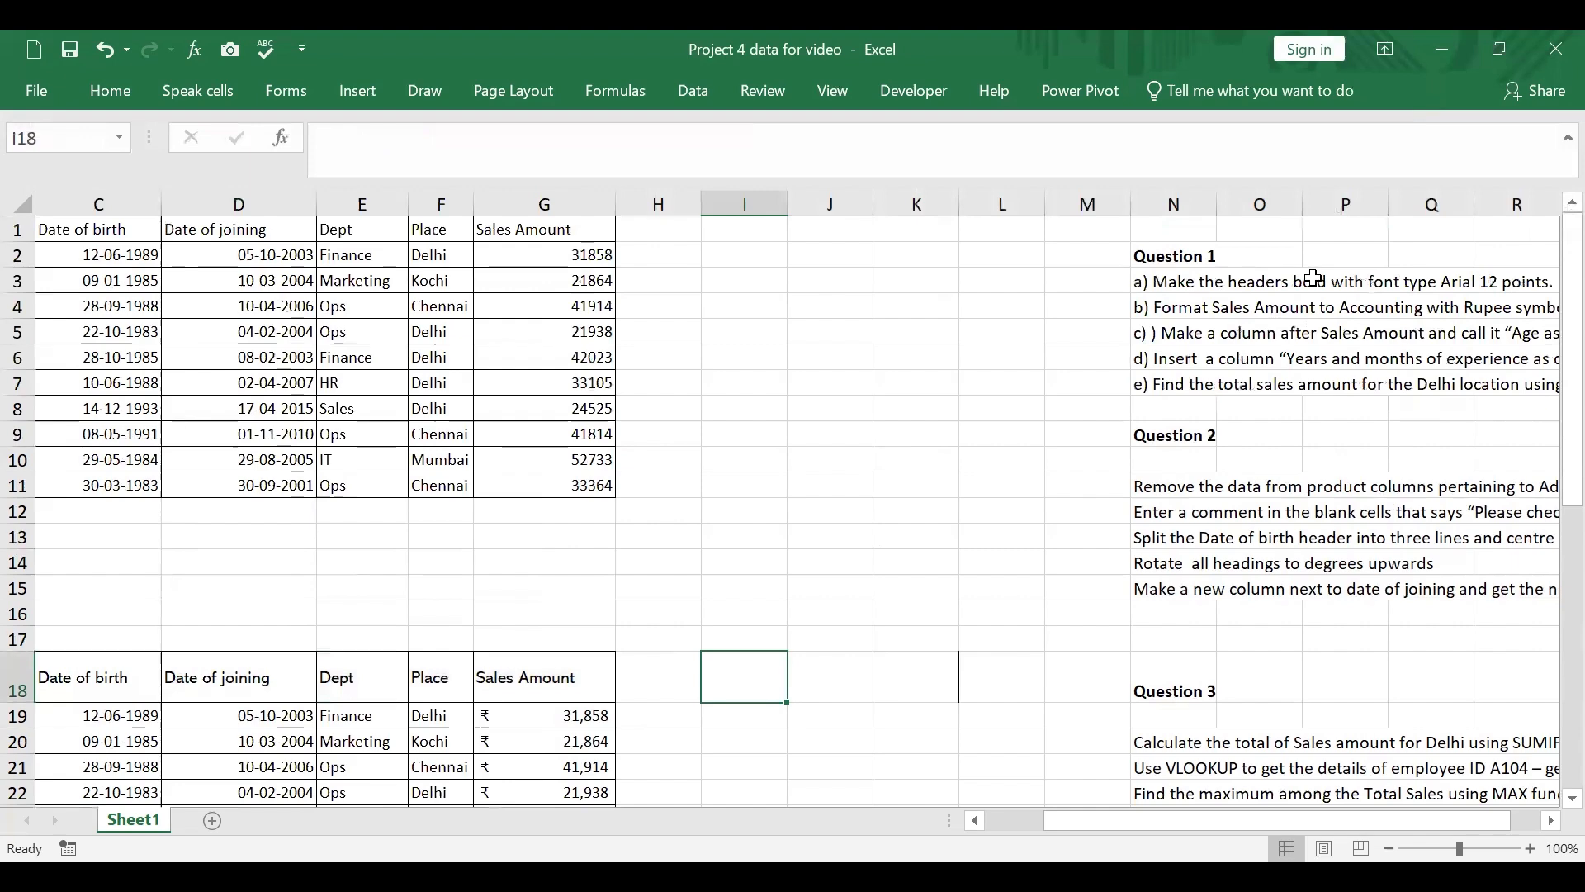
scroll(372, 389, "down", 2)
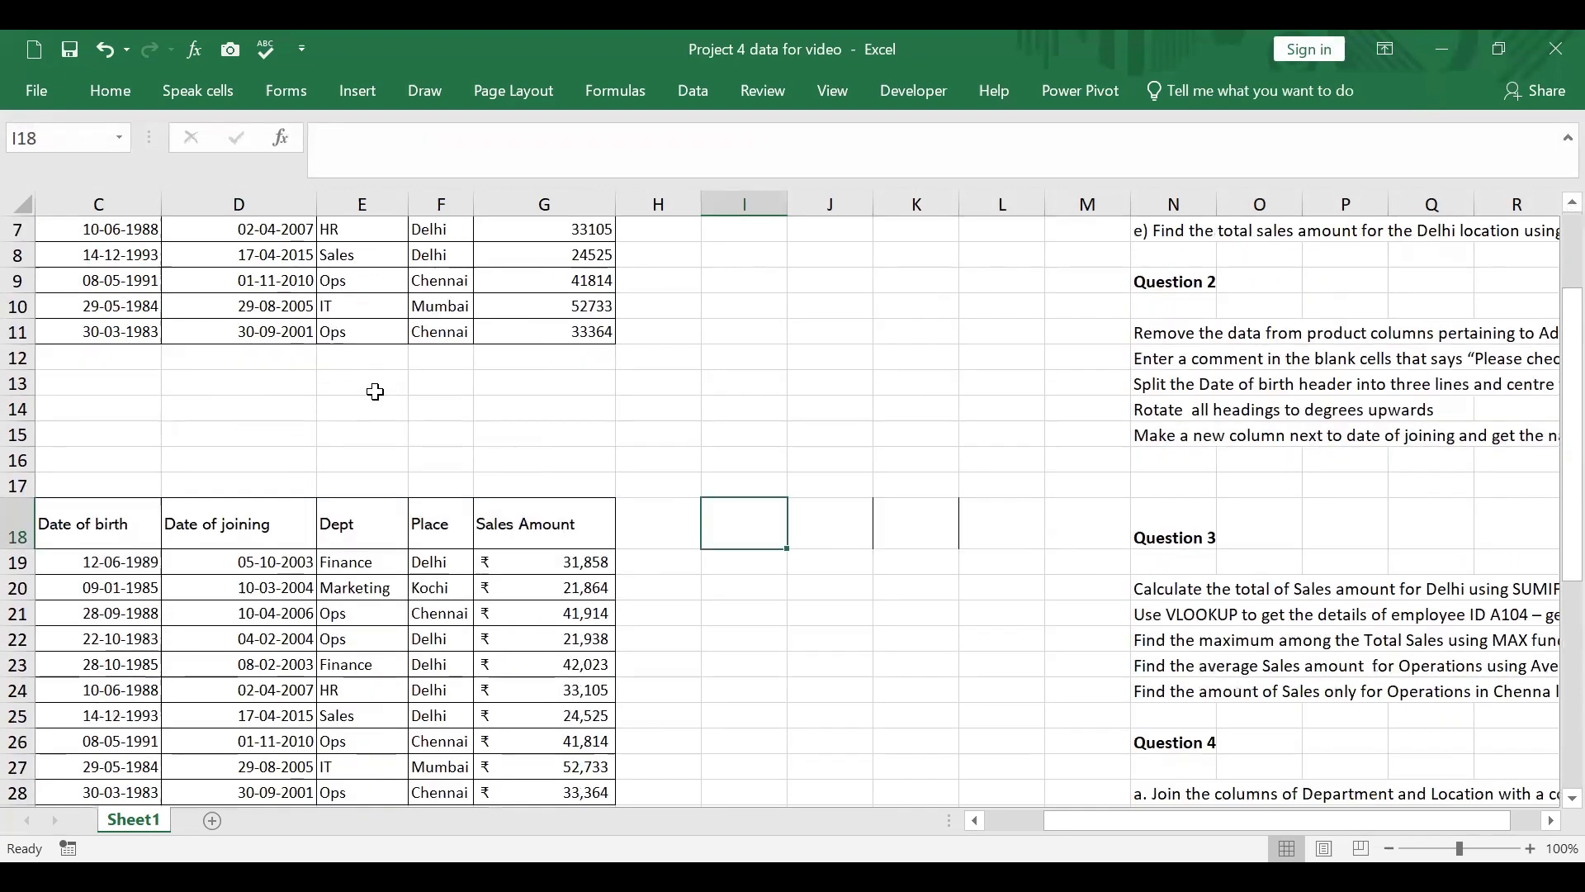
scroll(311, 478, "up", 1)
scroll(304, 478, "down", 2)
scroll(311, 482, "up", 1)
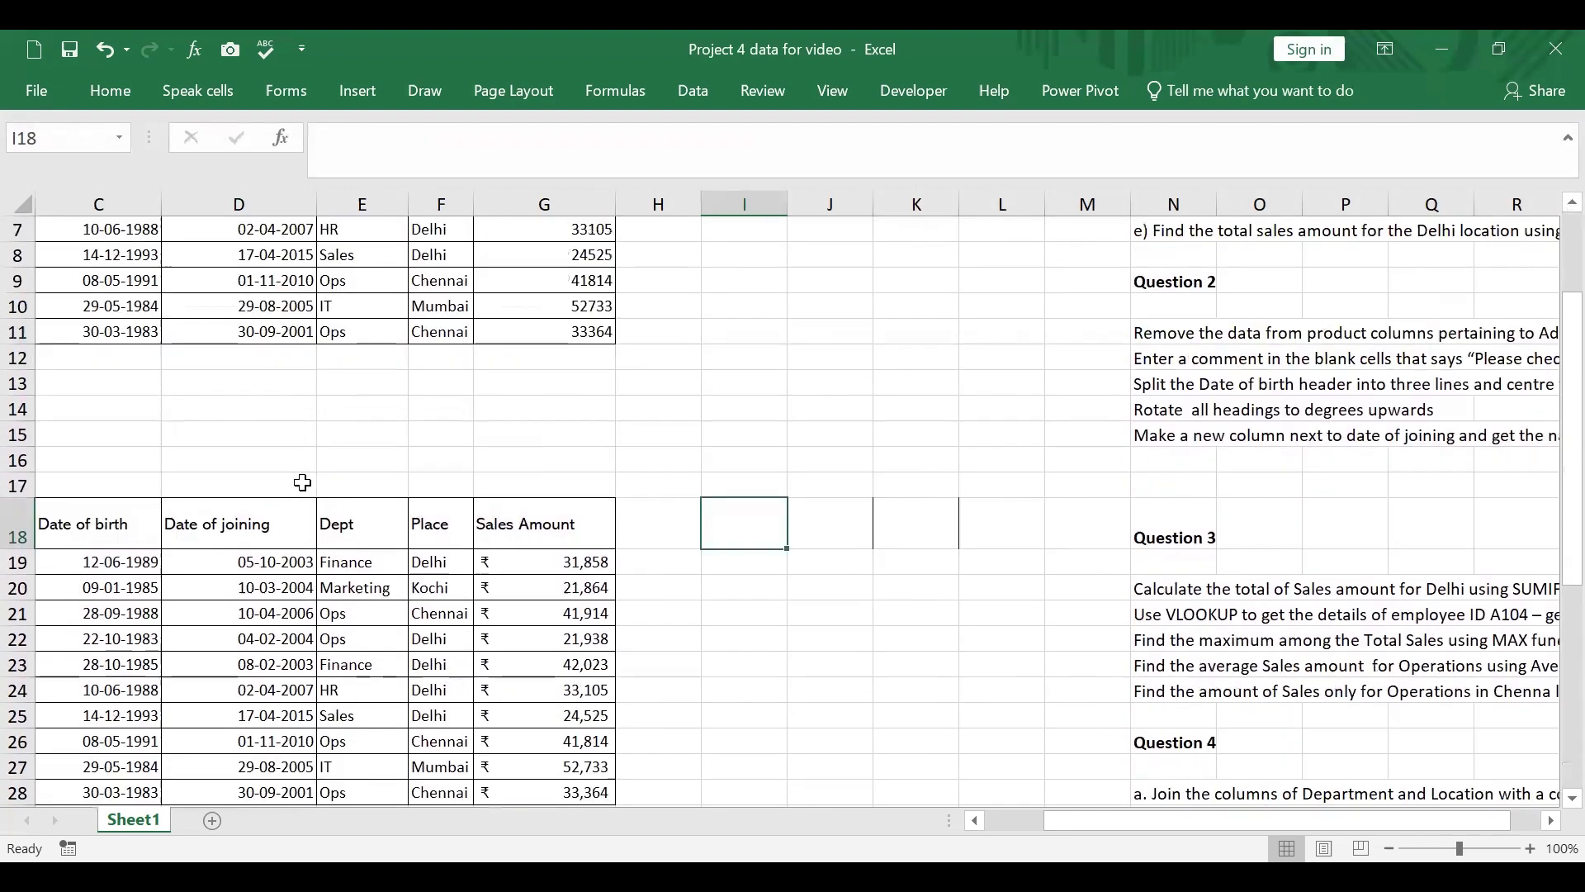
scroll(206, 503, "up", 1)
left_click(95, 537)
type("Q")
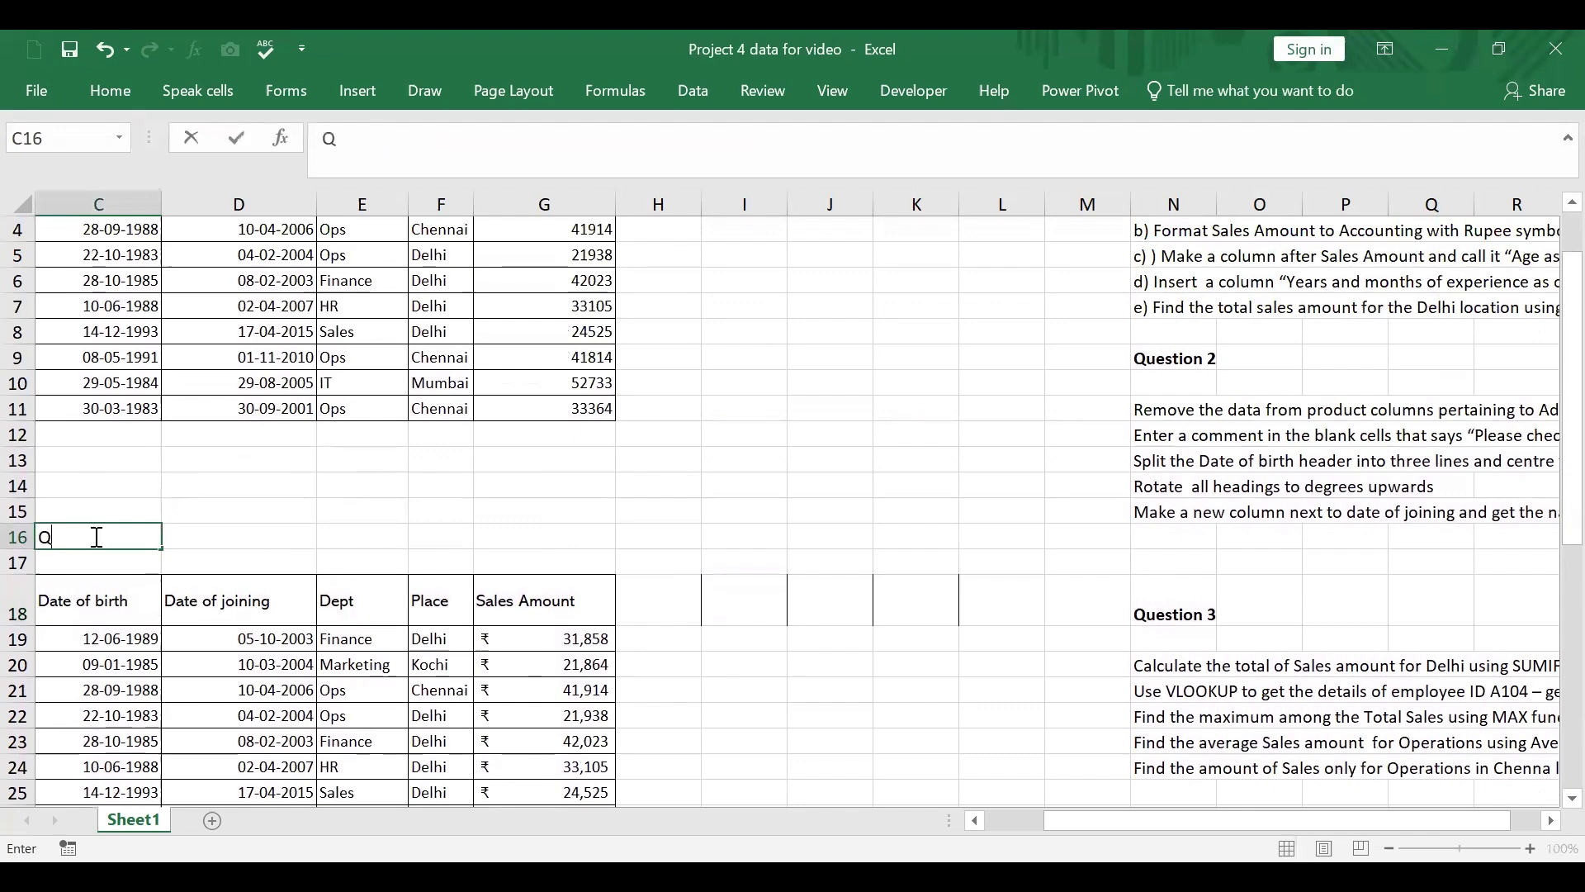
type("uestion 1")
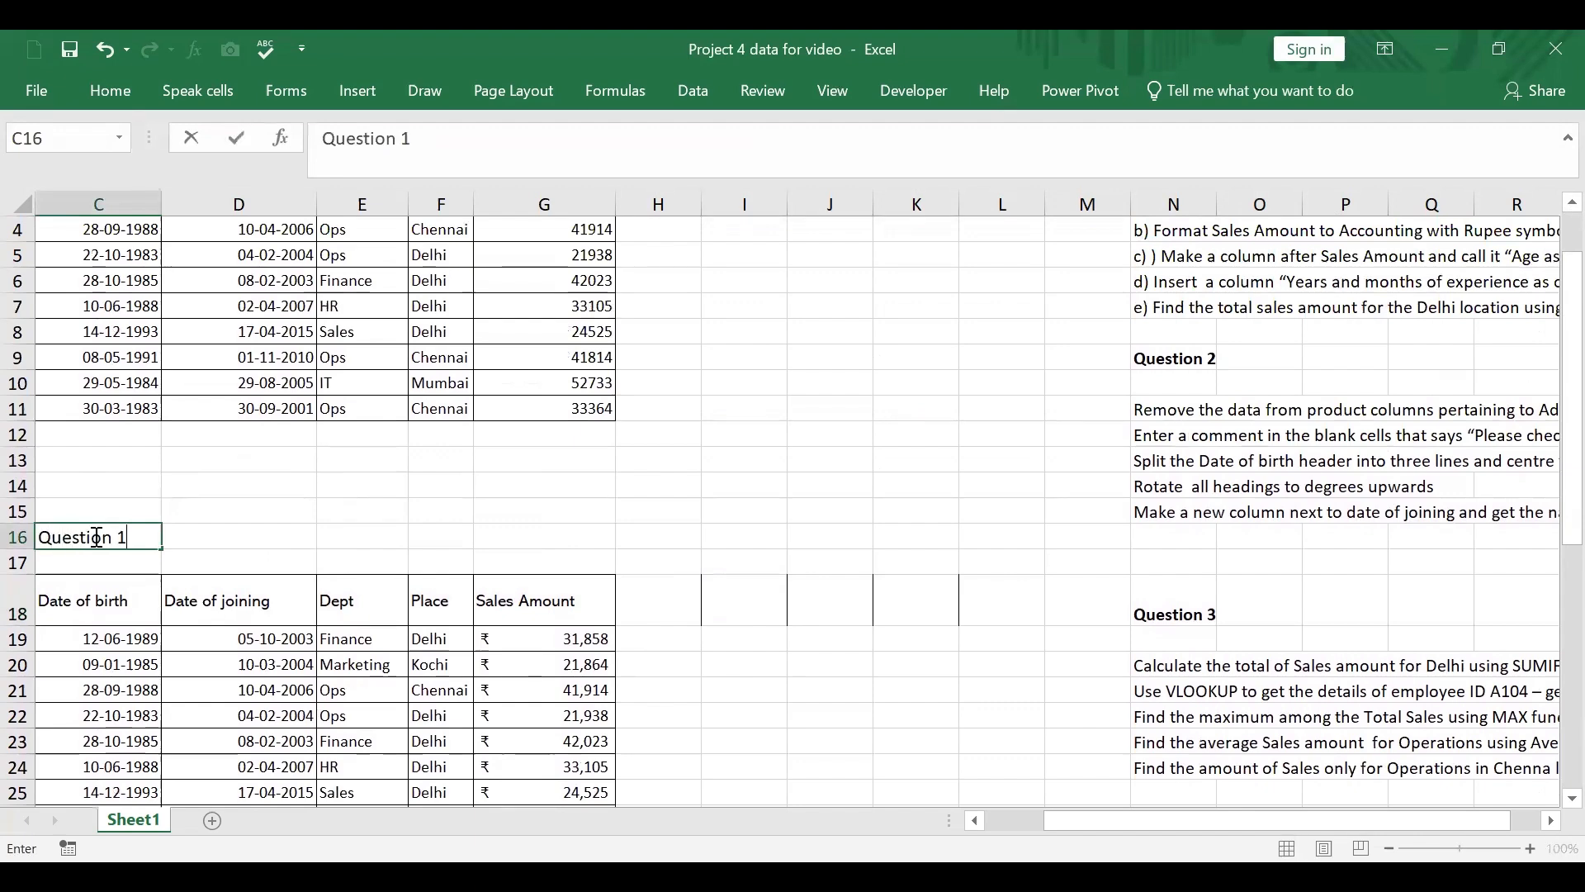
Step: Make the second table's headers in C18:G18 bold with the Arial font at 12 points
scroll(740, 507, "up", 1)
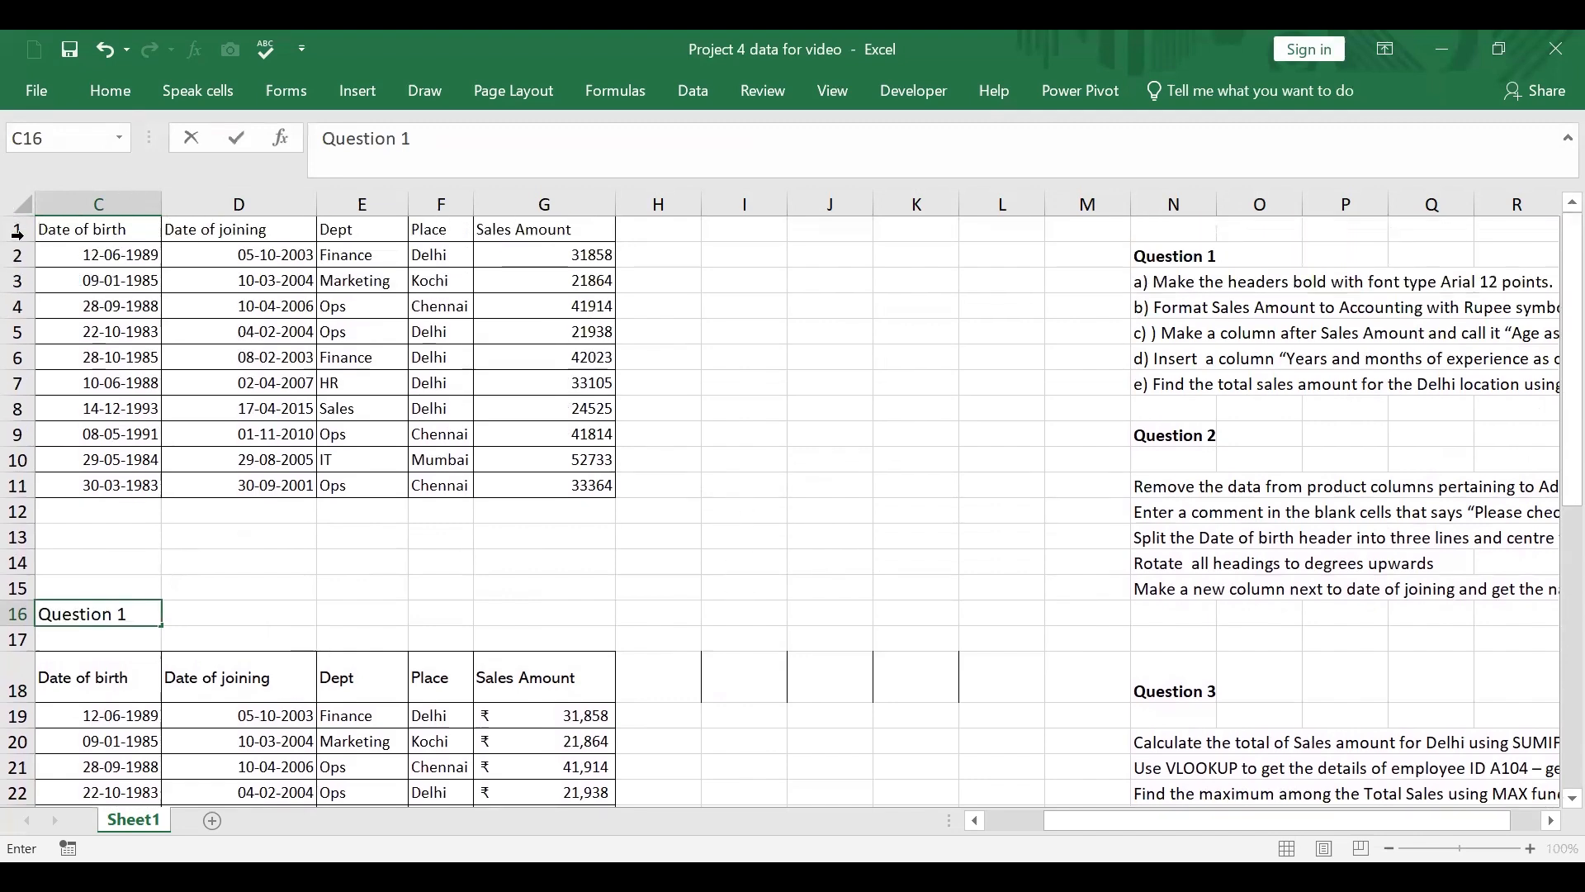
left_click(123, 674)
left_click_drag(326, 675, 530, 672)
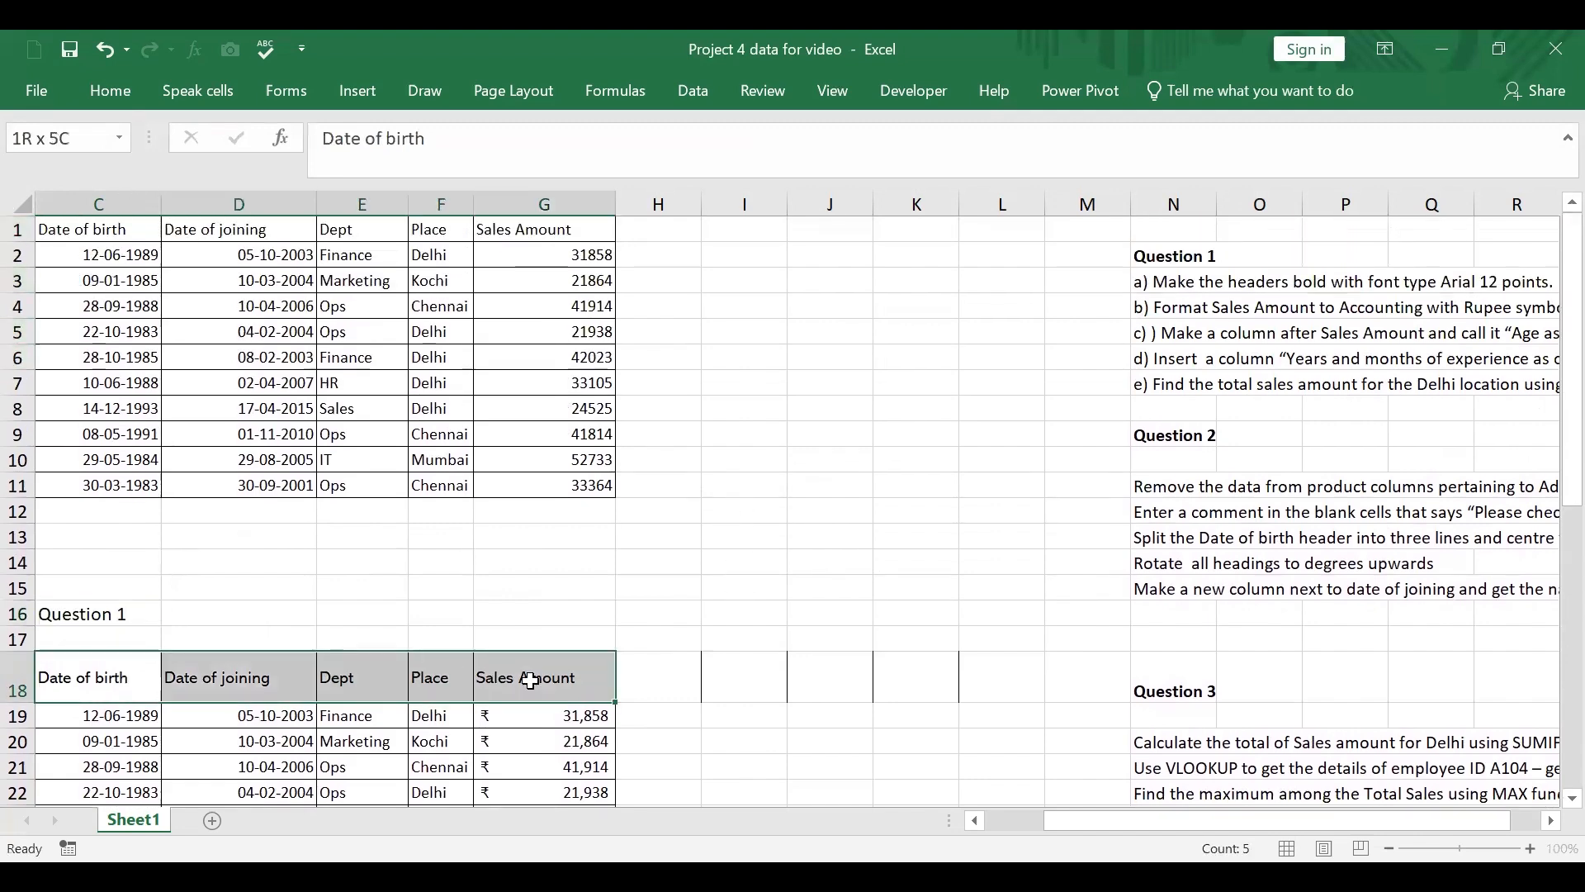
left_click(116, 89)
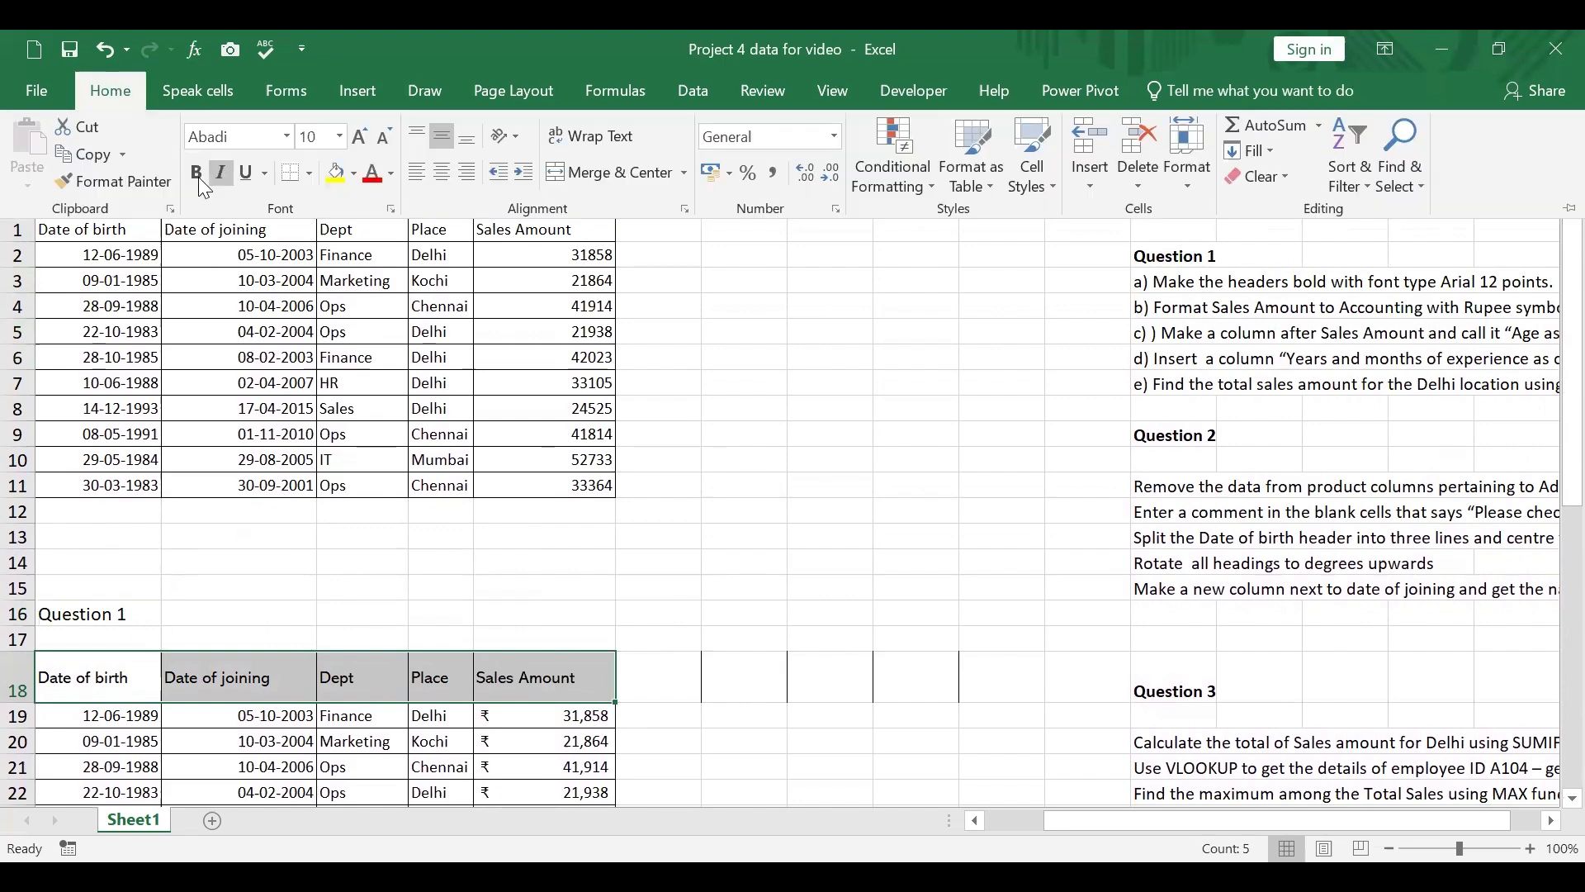
left_click(196, 173)
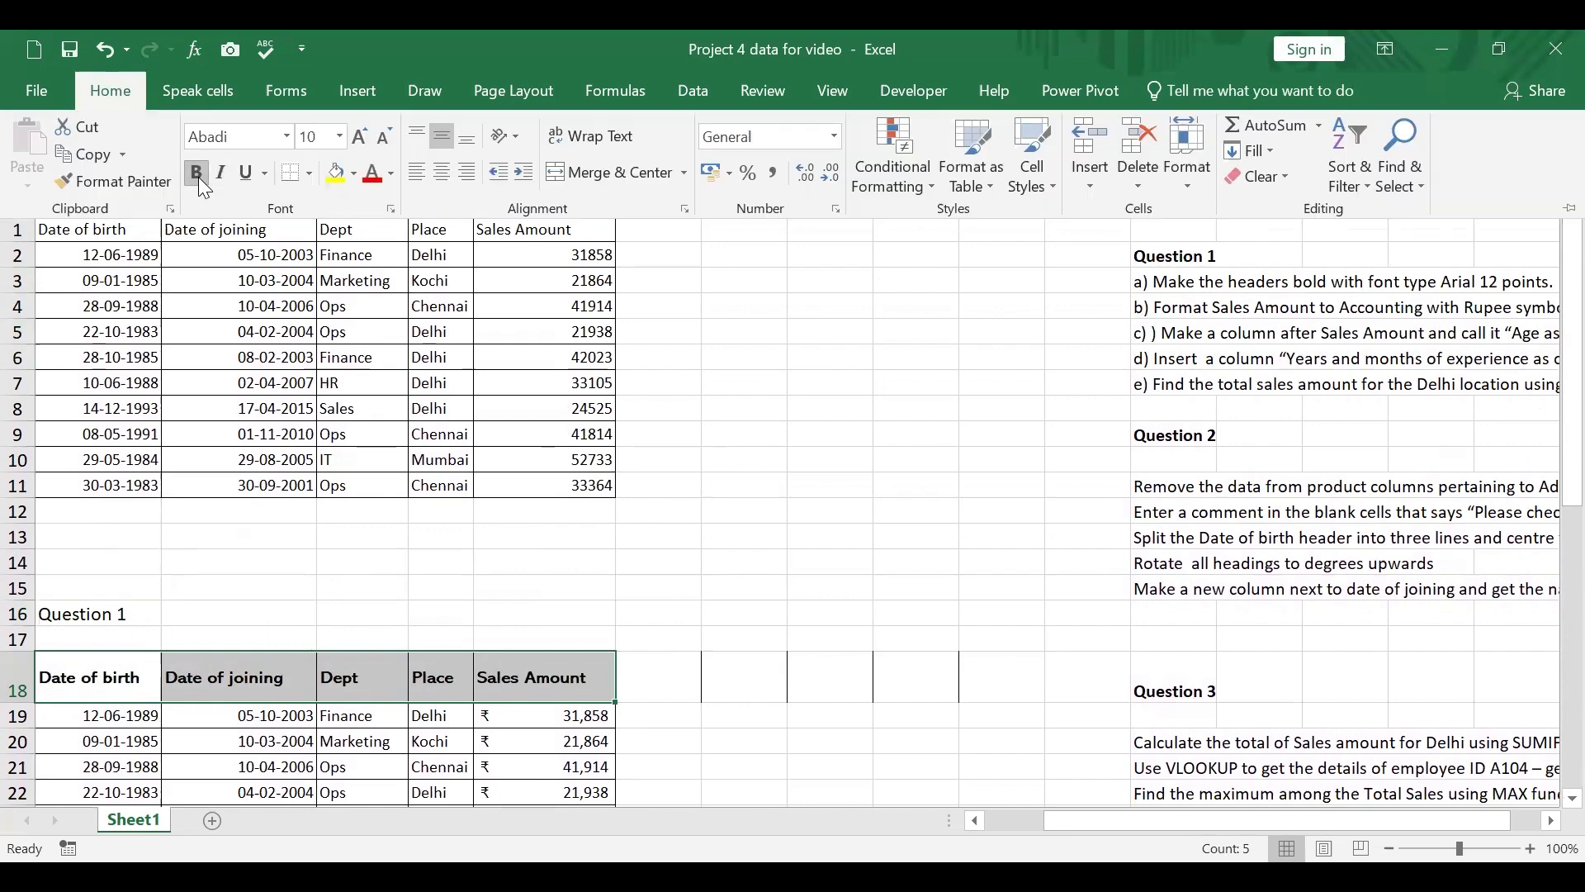
left_click(286, 138)
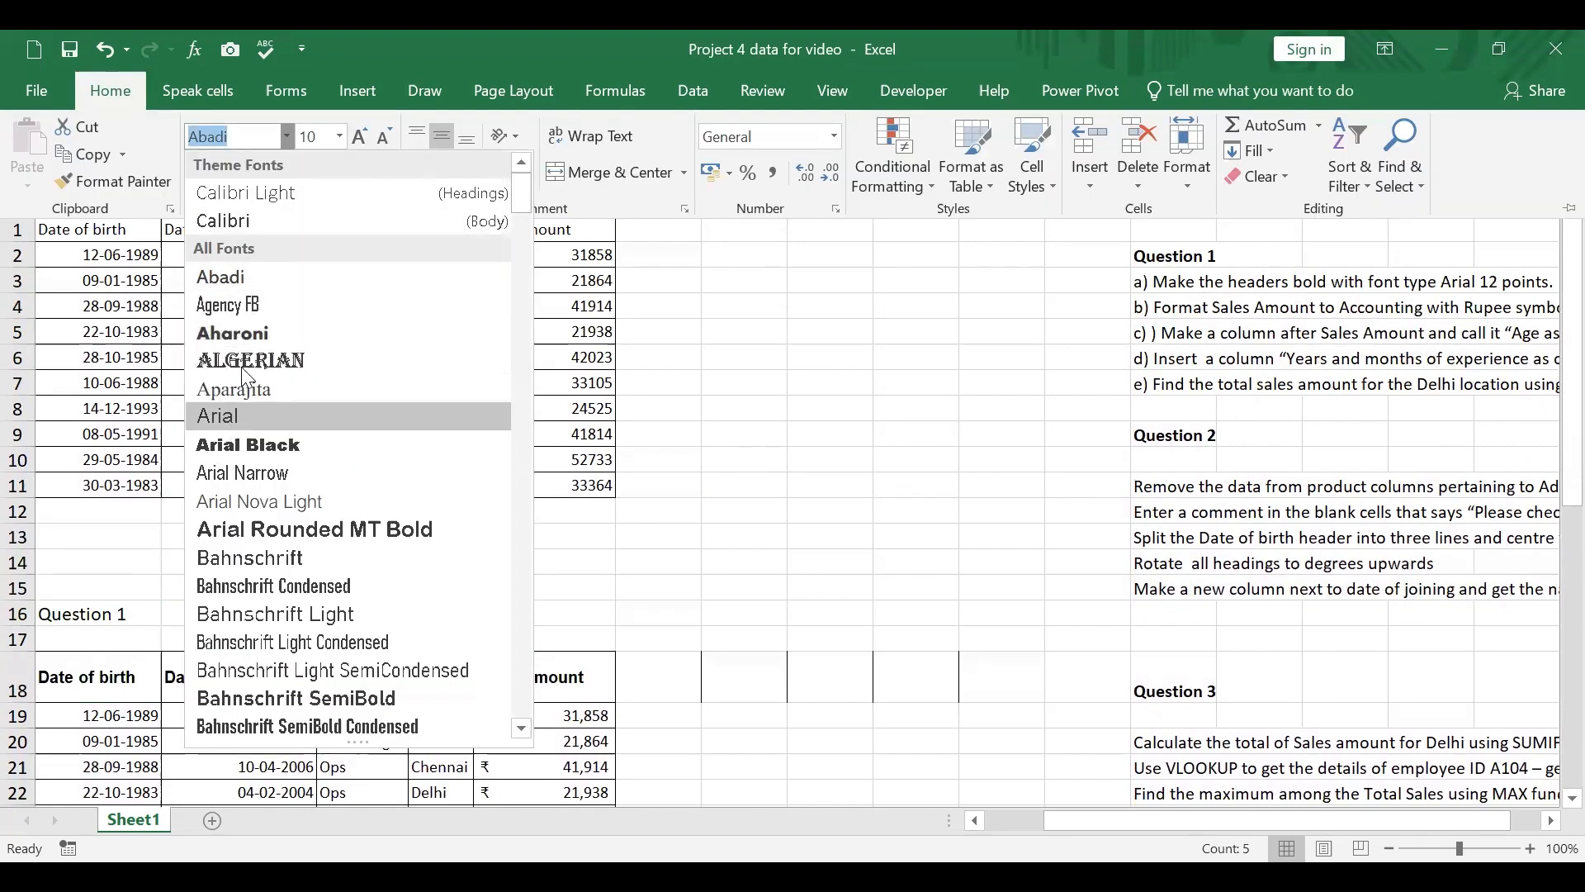
left_click(240, 415)
left_click(340, 136)
left_click(318, 261)
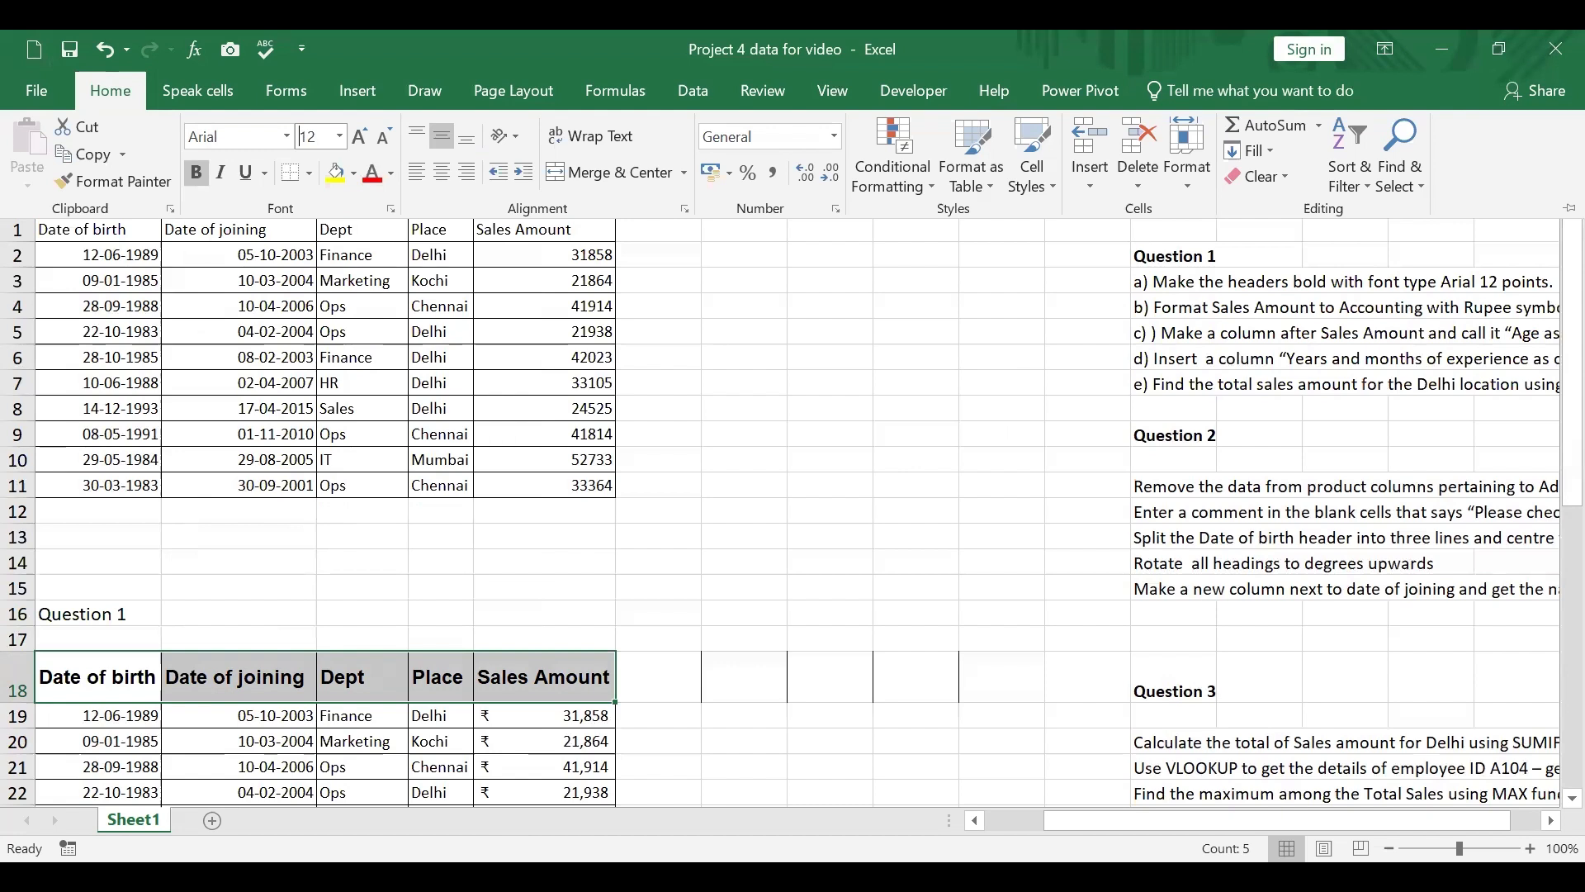
key("Escape")
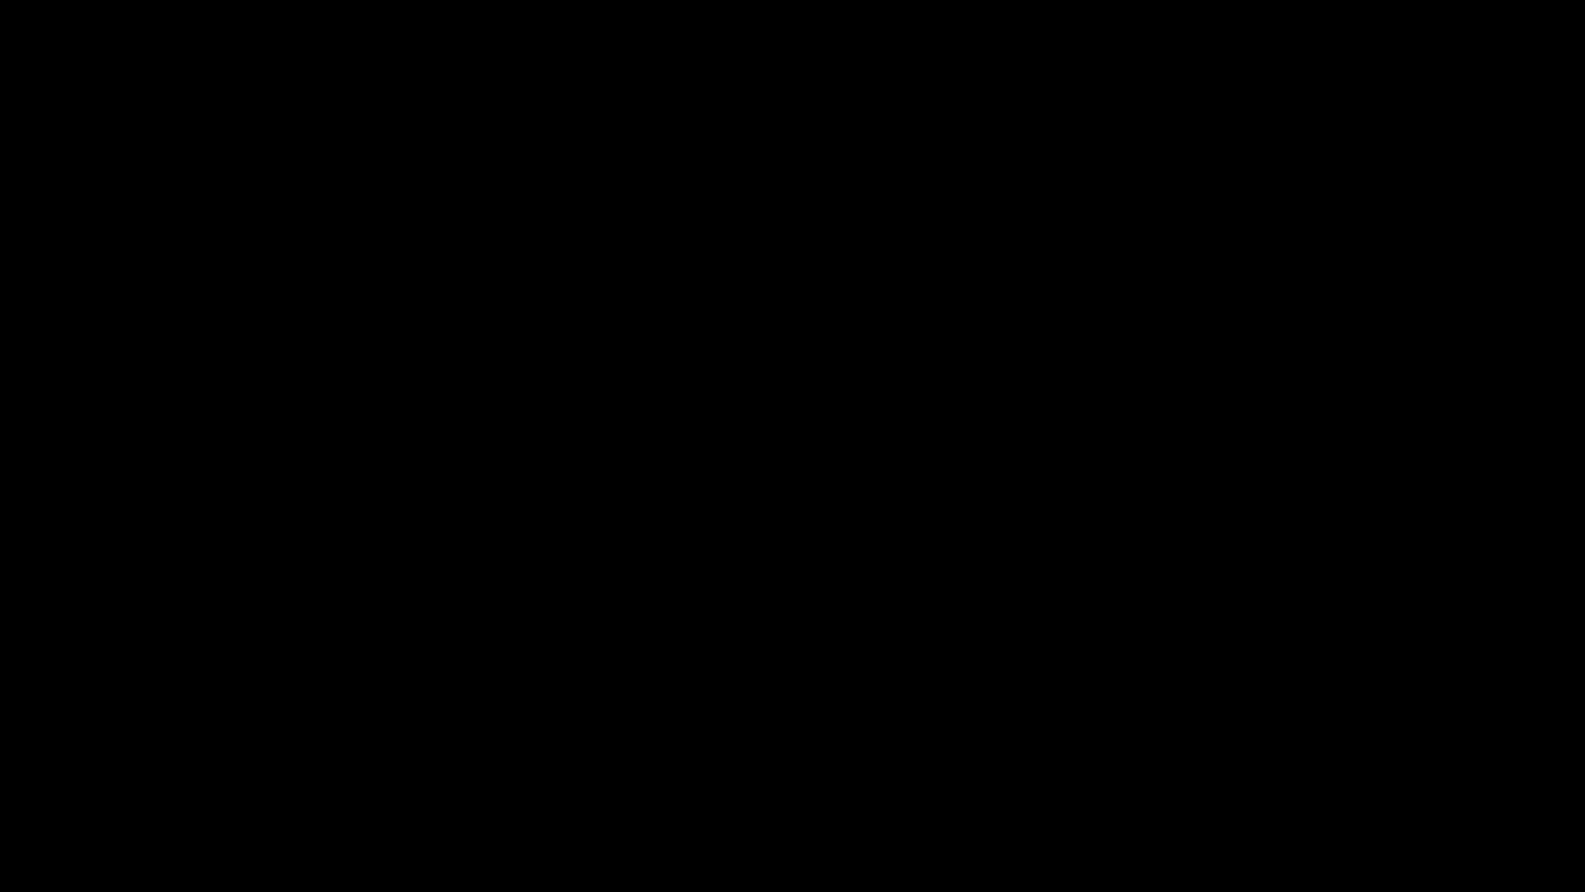
right_click(991, 409)
left_click(606, 468)
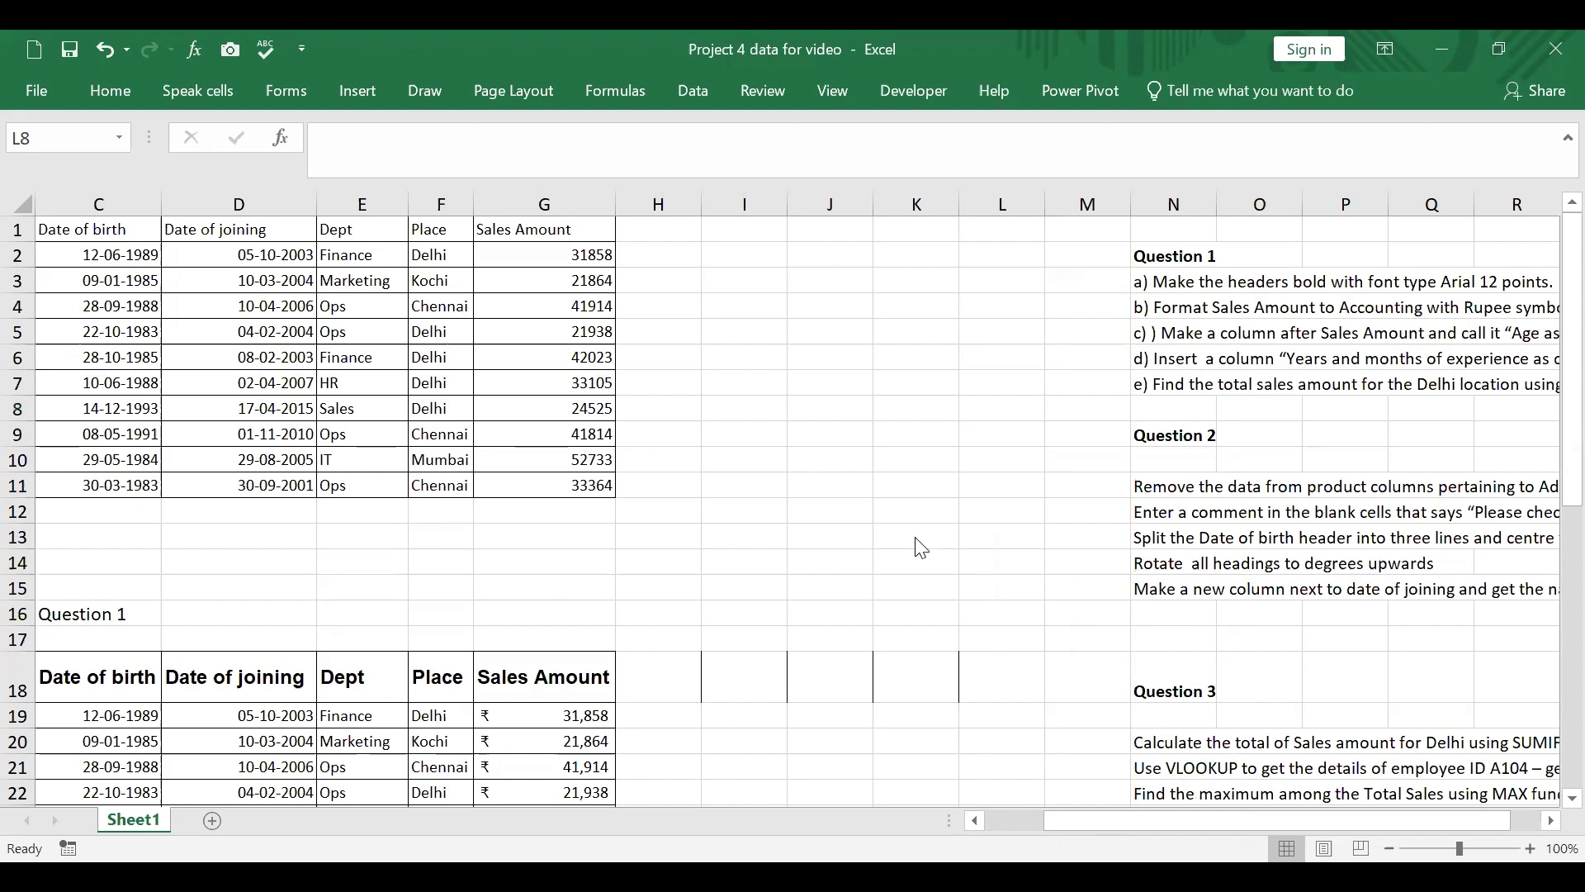
Step: Apply the Accounting number format with the ₹ symbol and 0 decimal places to the Sales Amount values in G19:G28
scroll(916, 542, "down", 3)
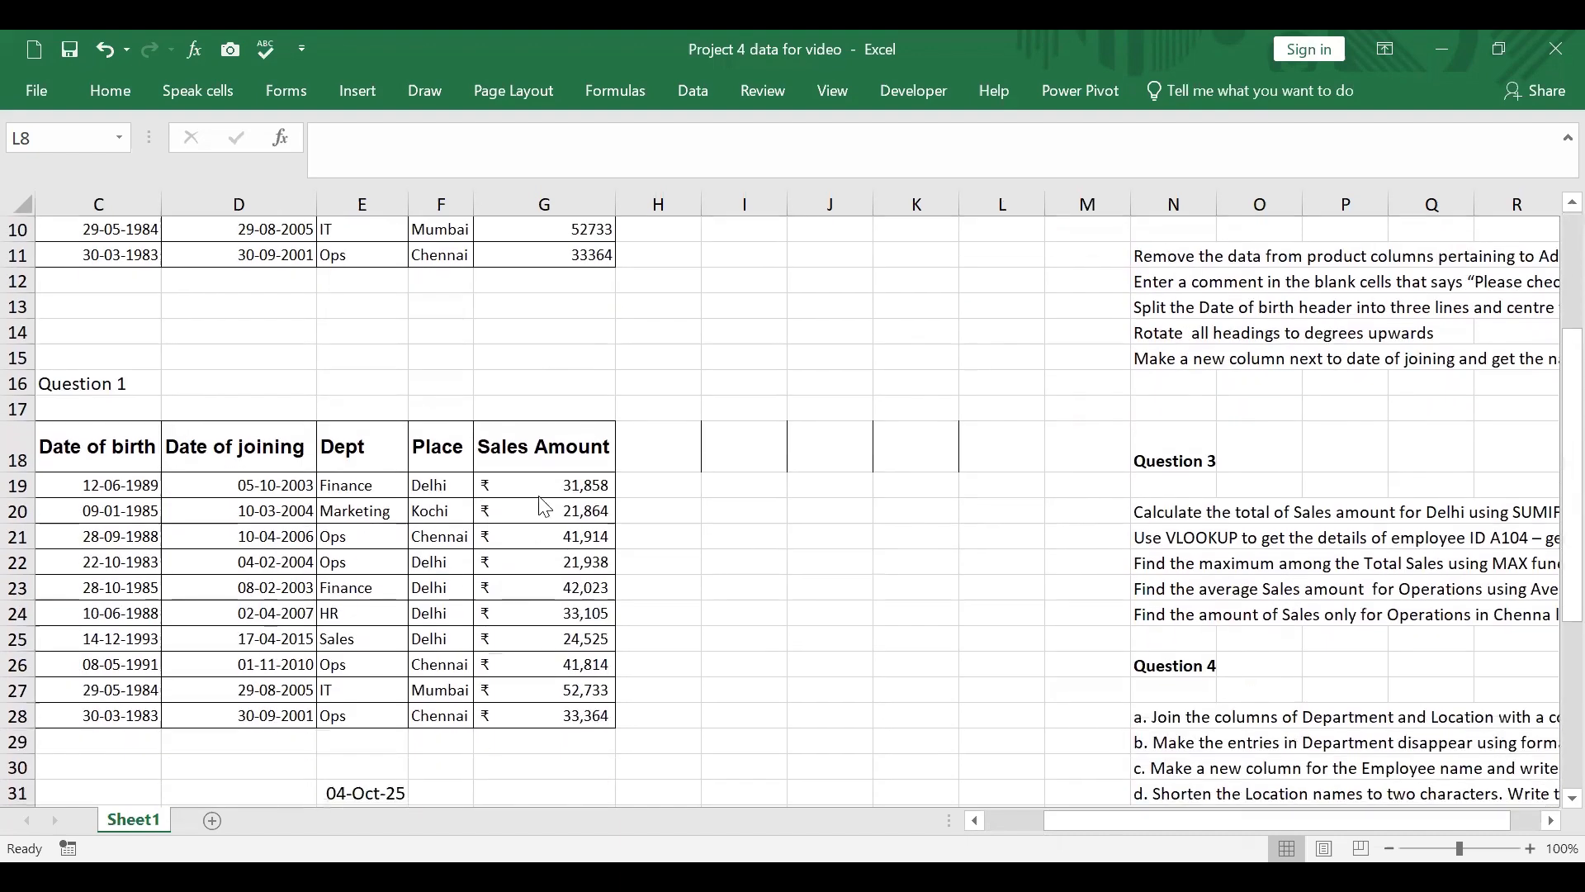
left_click_drag(535, 487, 541, 712)
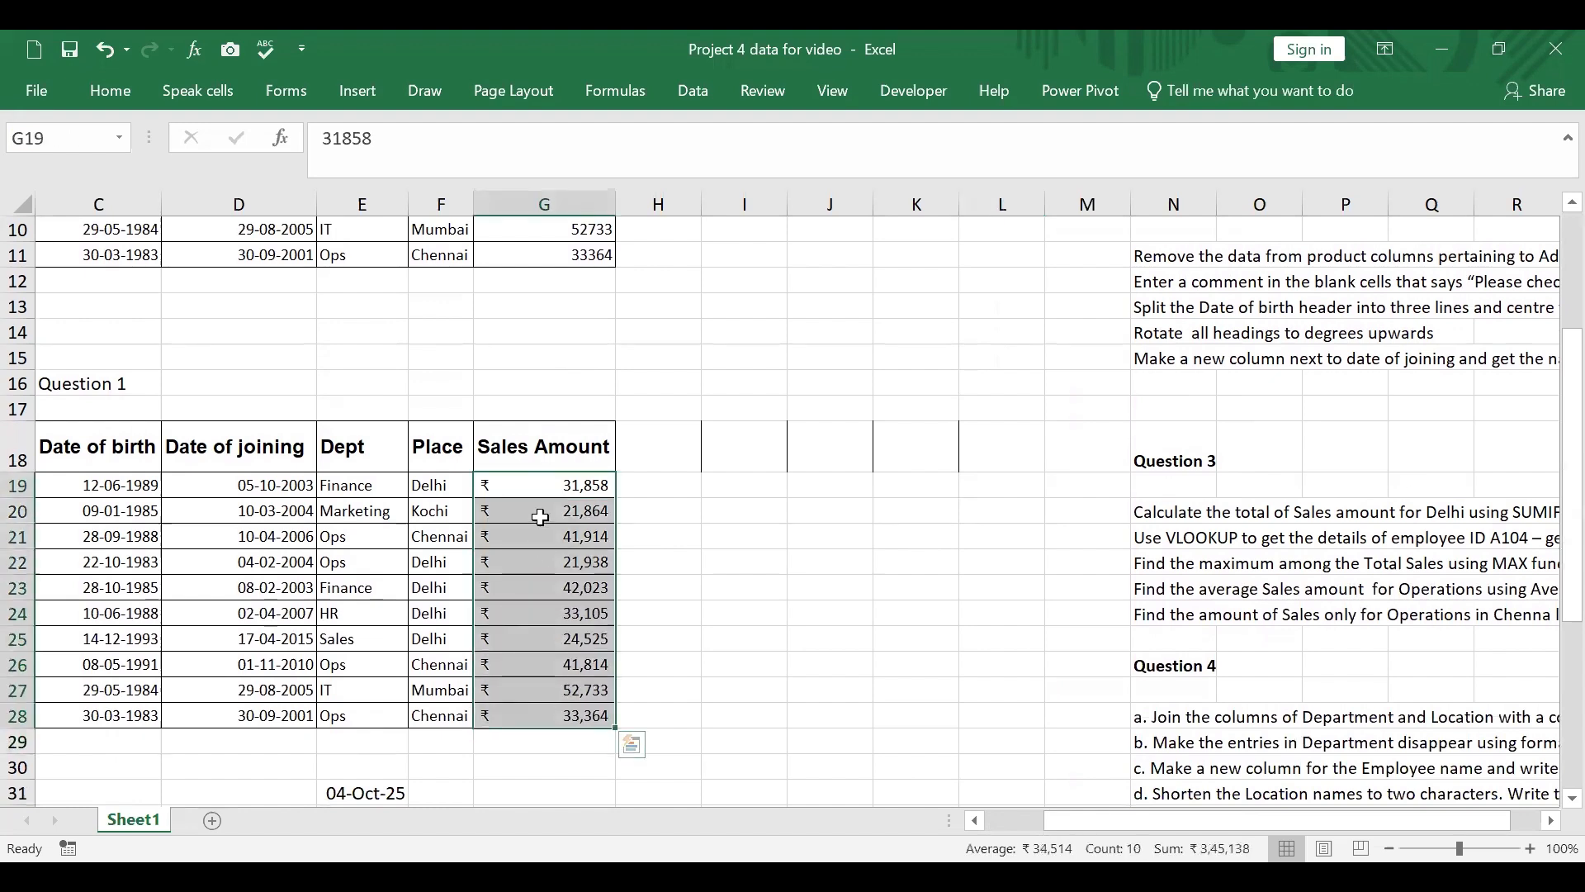
right_click(540, 517)
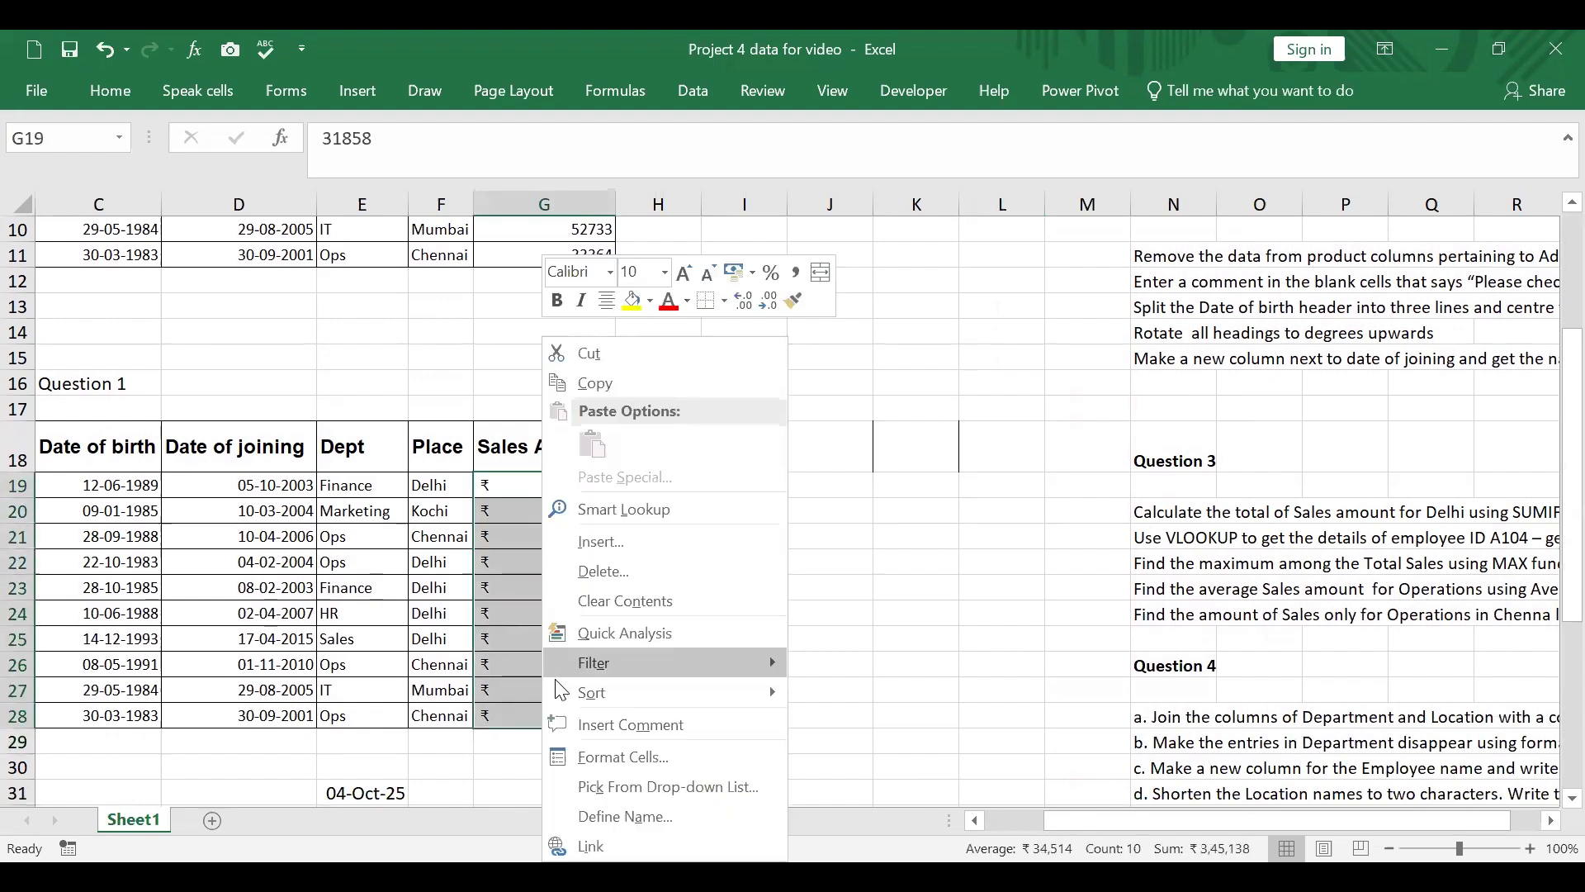
left_click(606, 758)
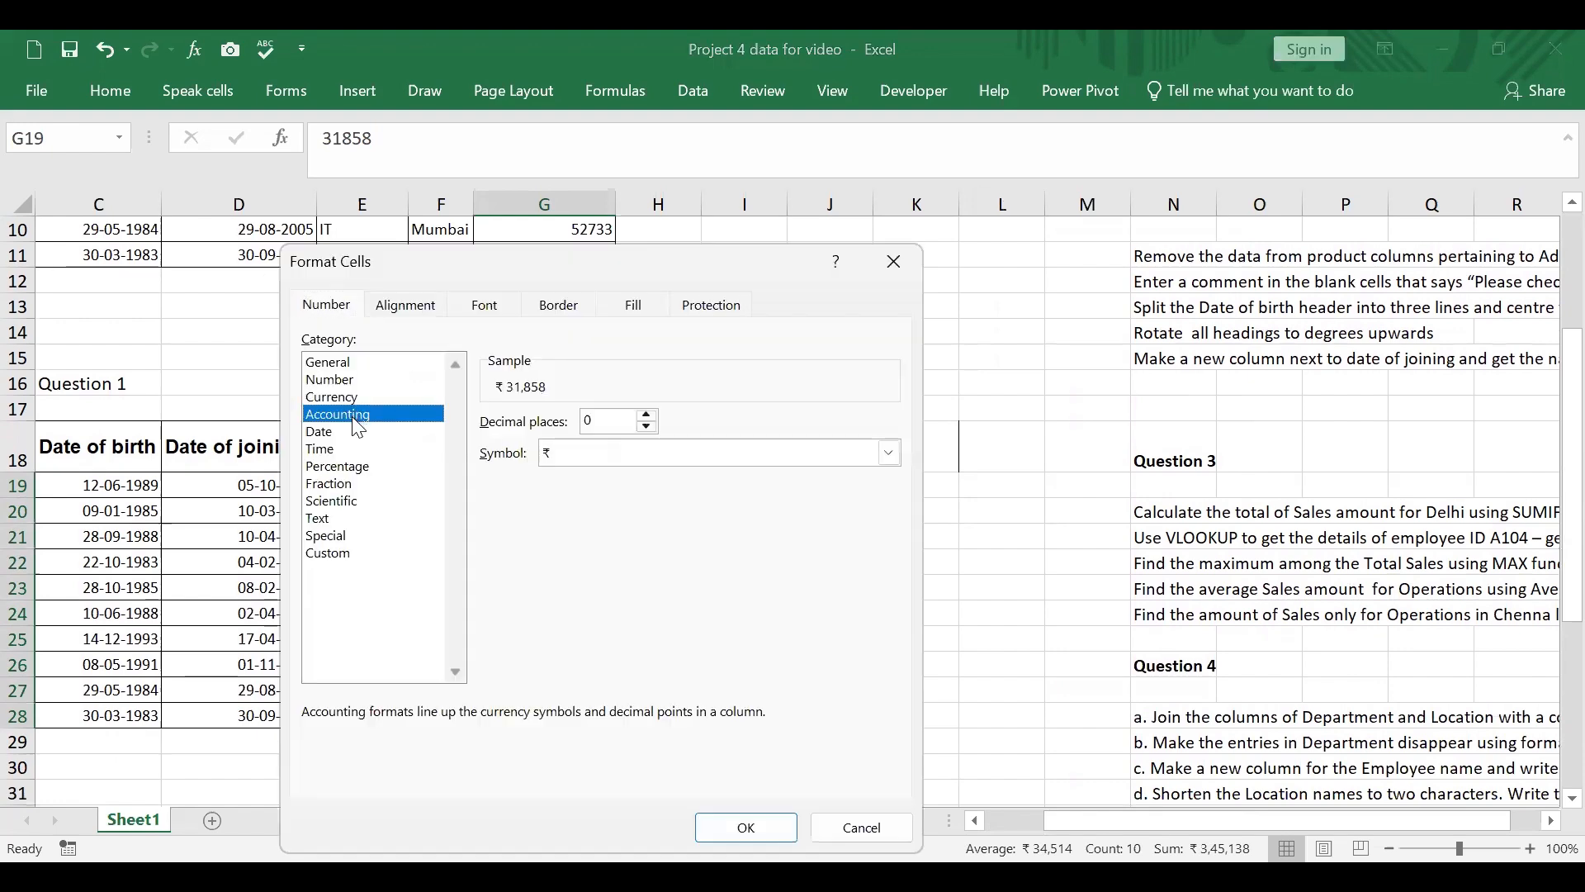
left_click(889, 453)
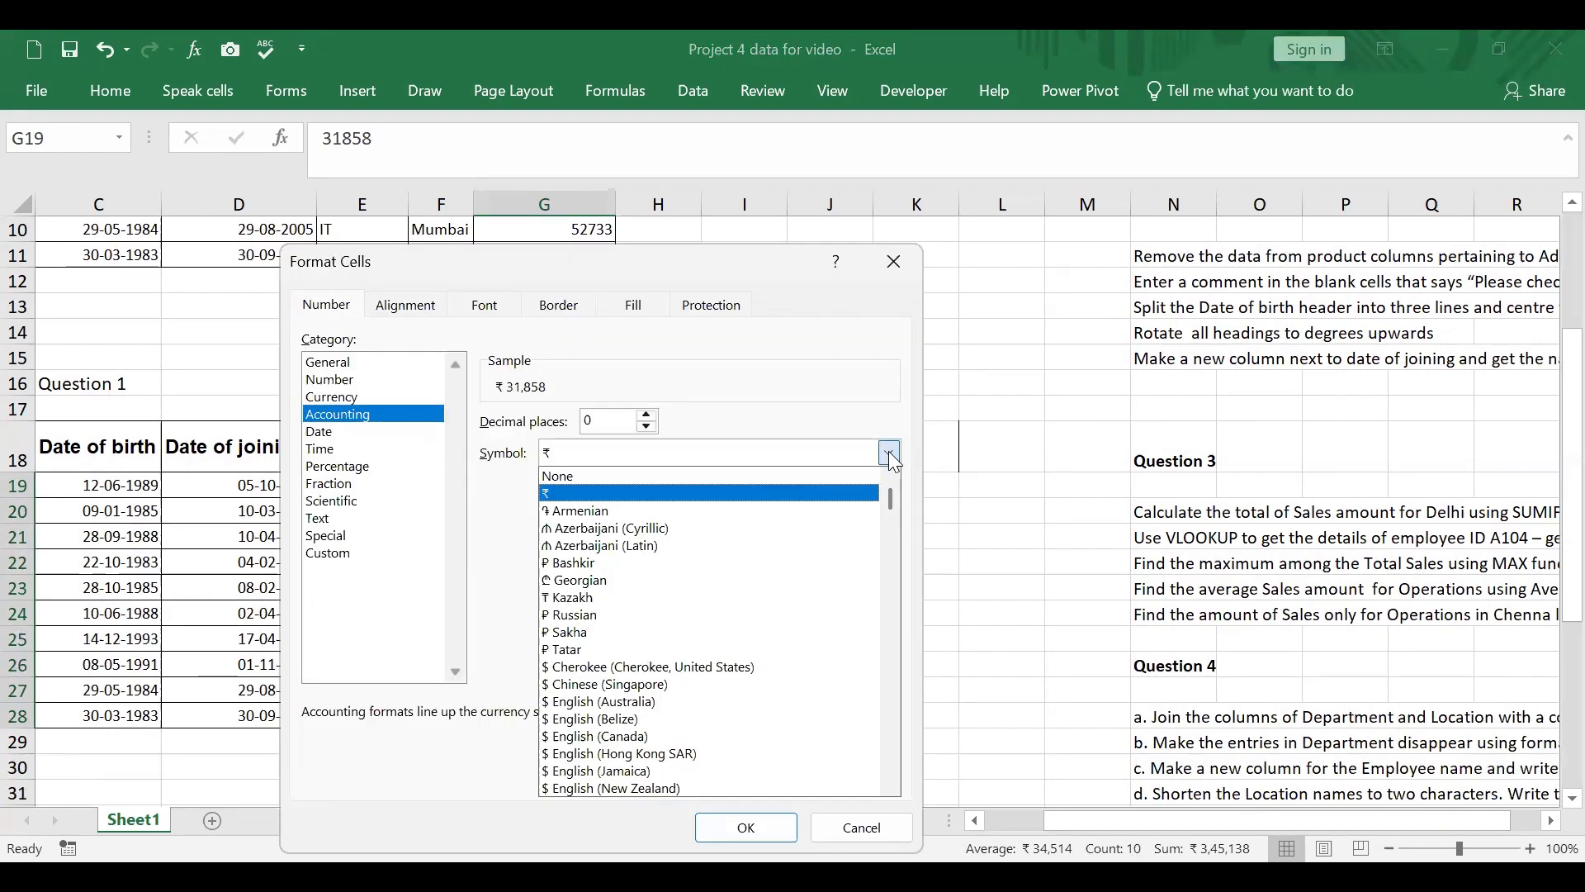
left_click(889, 453)
key("Return")
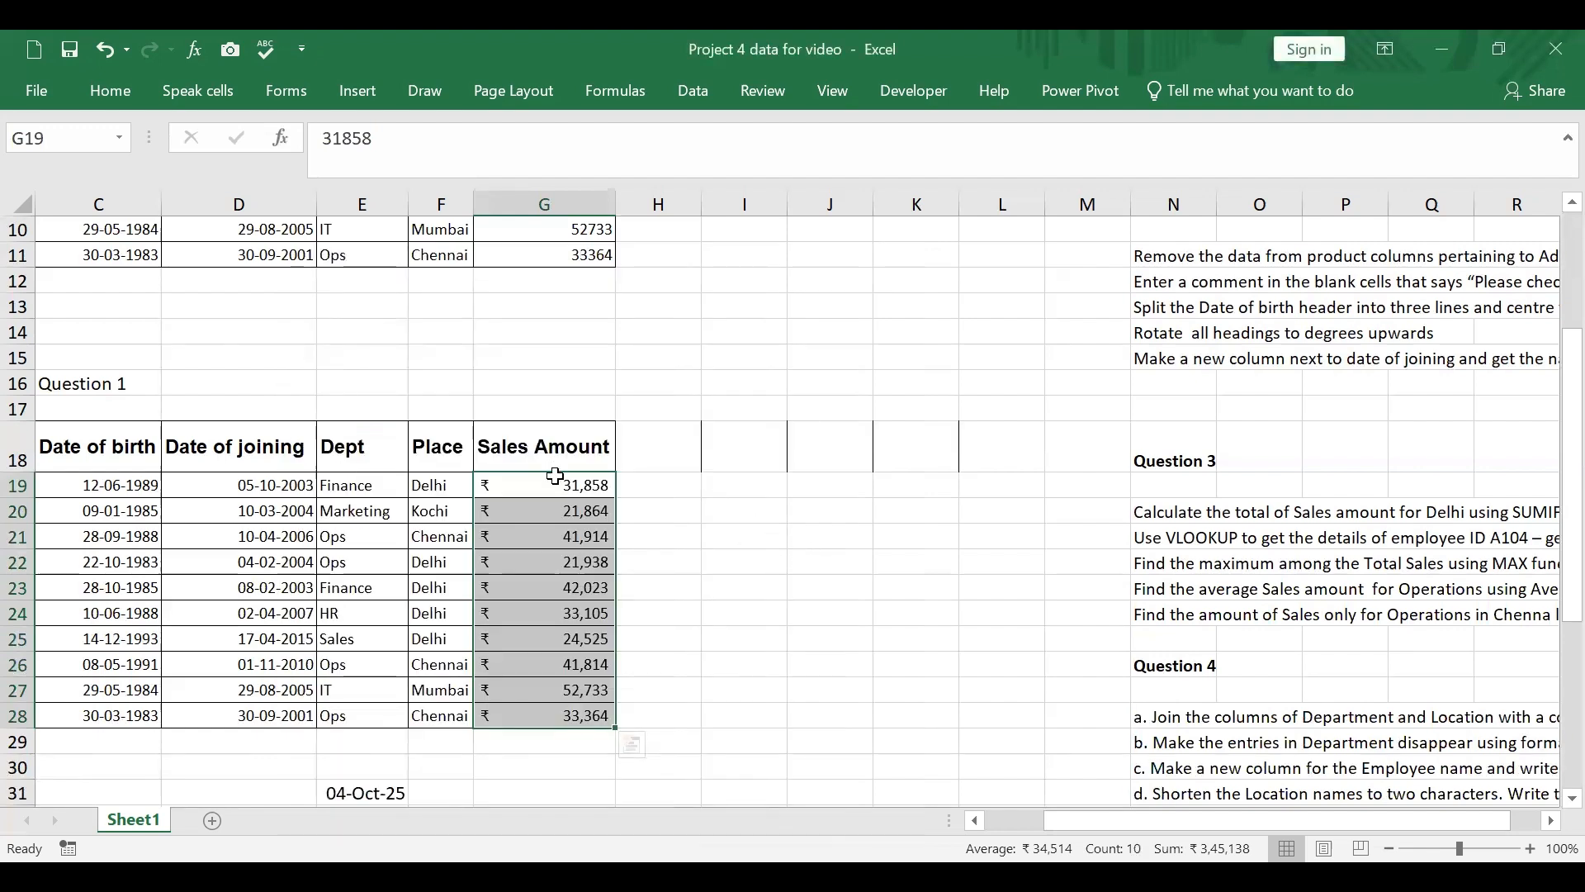
Step: Change the Accounting symbol of the Sales Amount values in G19:G28 to $ English (United States)
left_click_drag(557, 483, 582, 697)
right_click(588, 488)
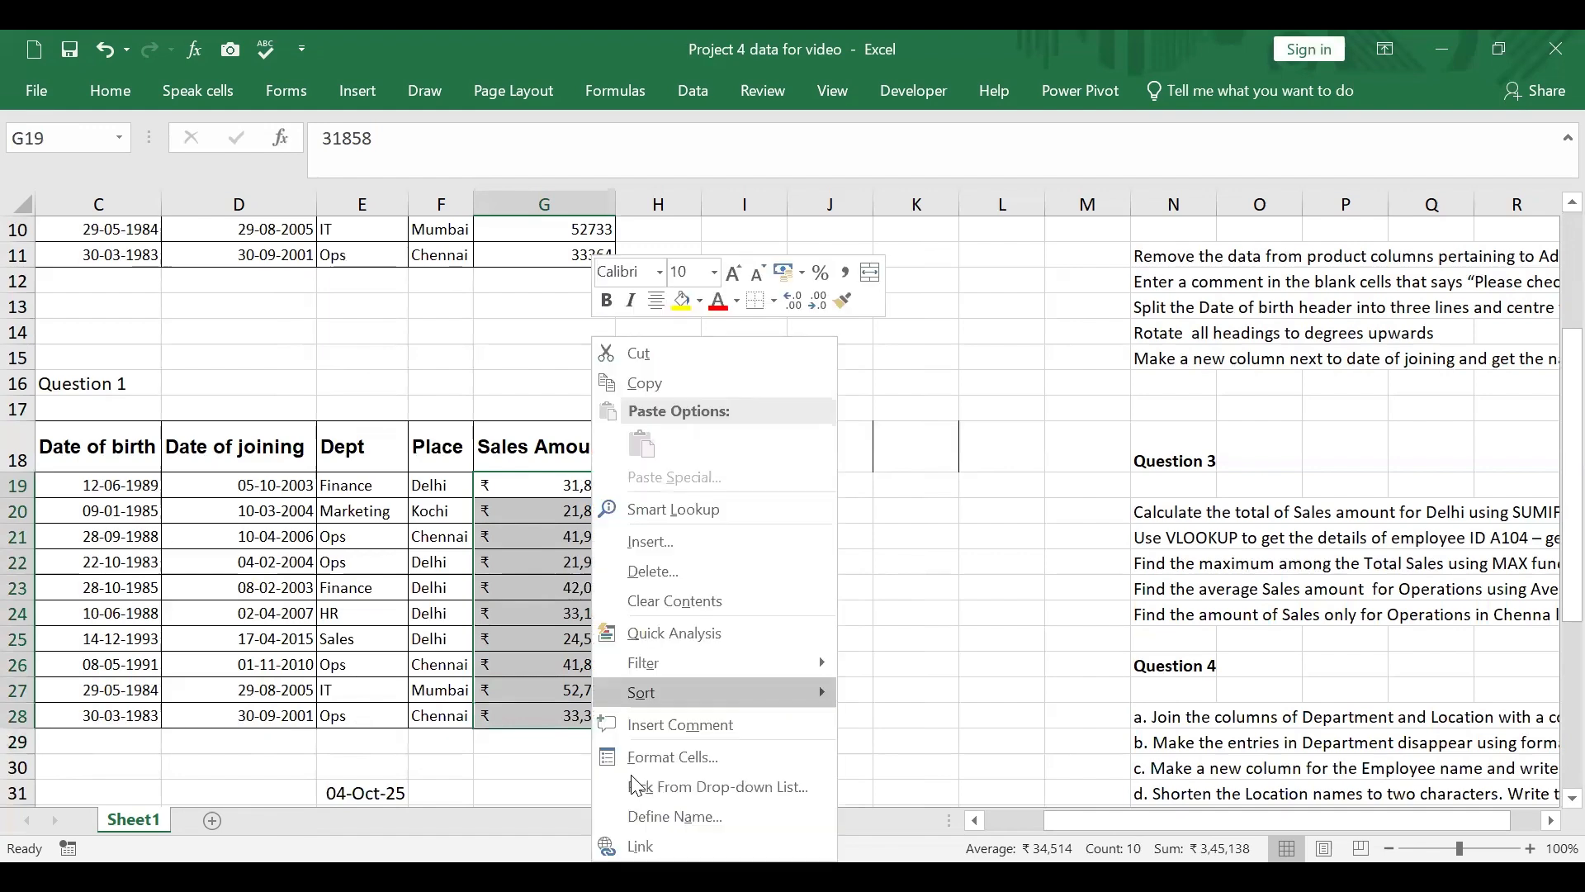
left_click(707, 753)
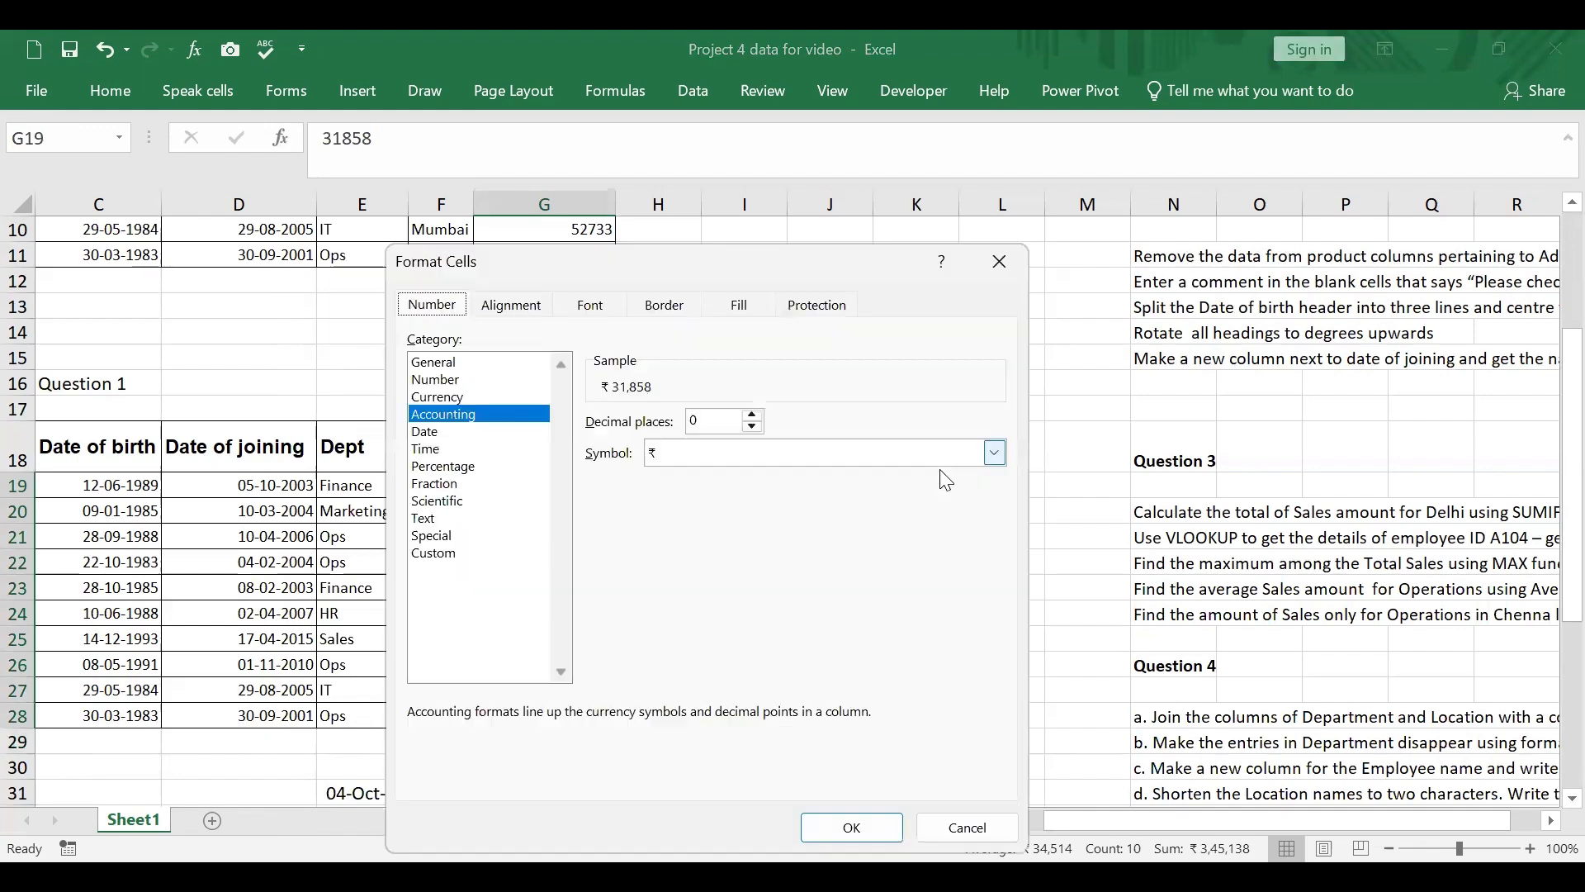
left_click(995, 453)
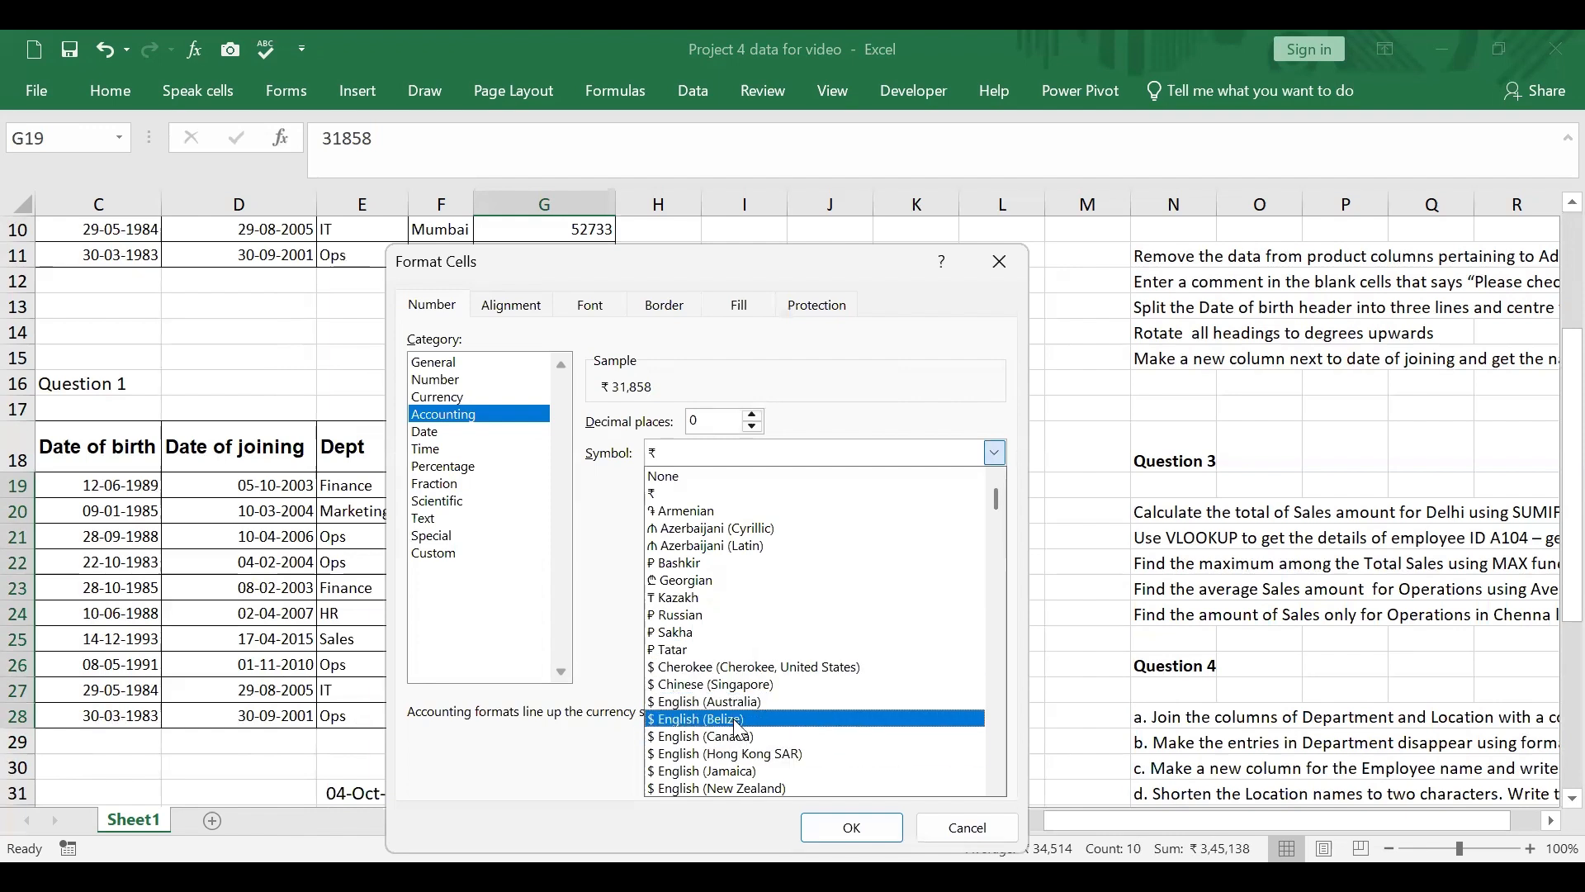
scroll(774, 735, "down", 3)
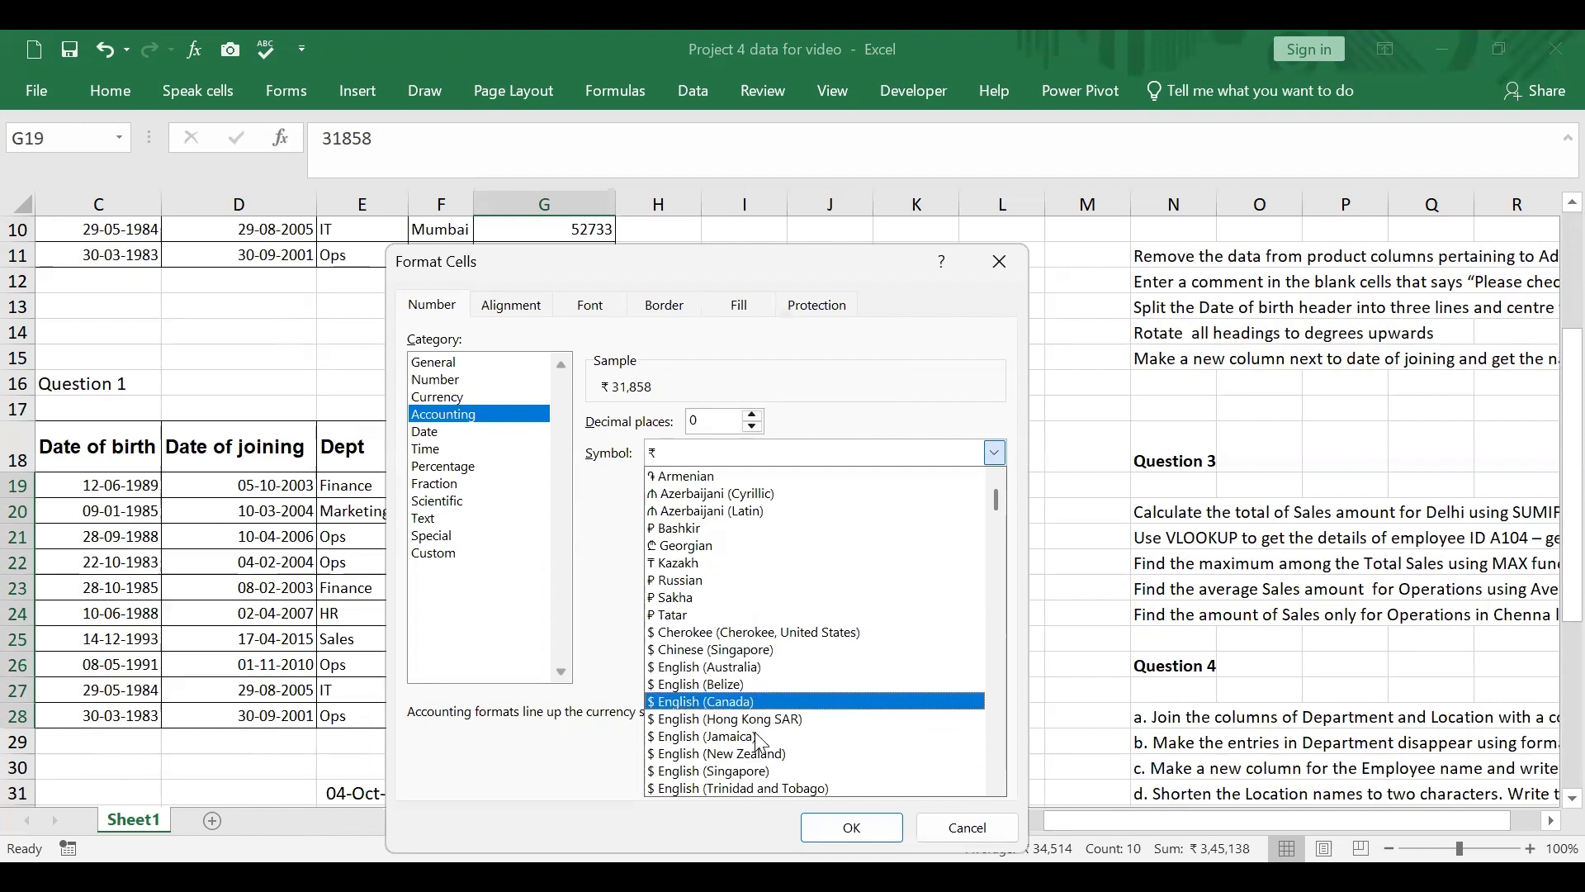
left_click(750, 786)
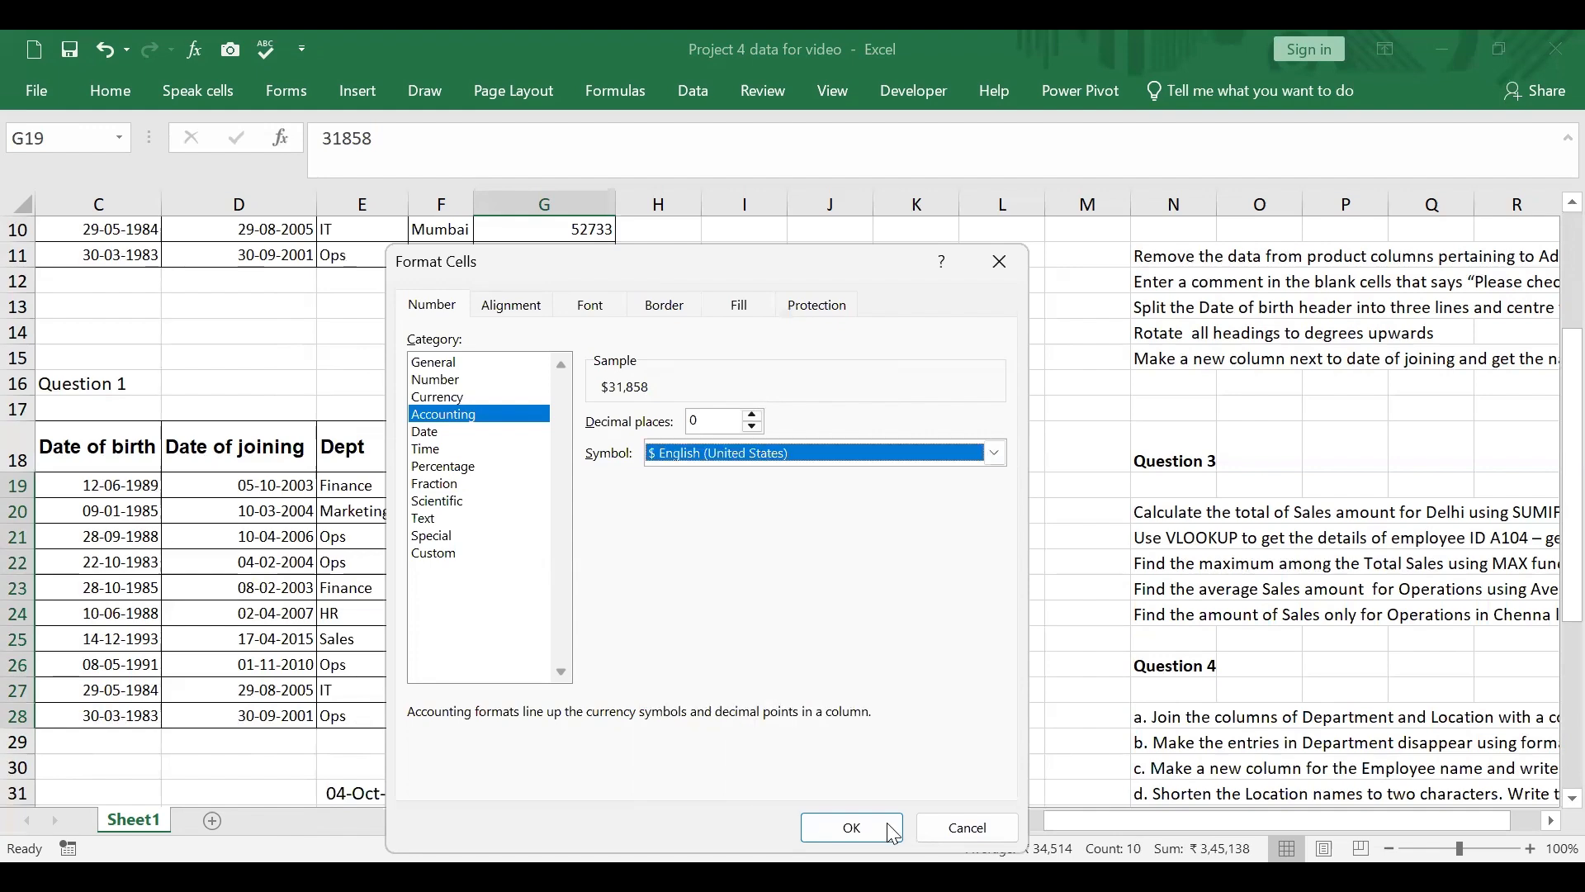
left_click(877, 822)
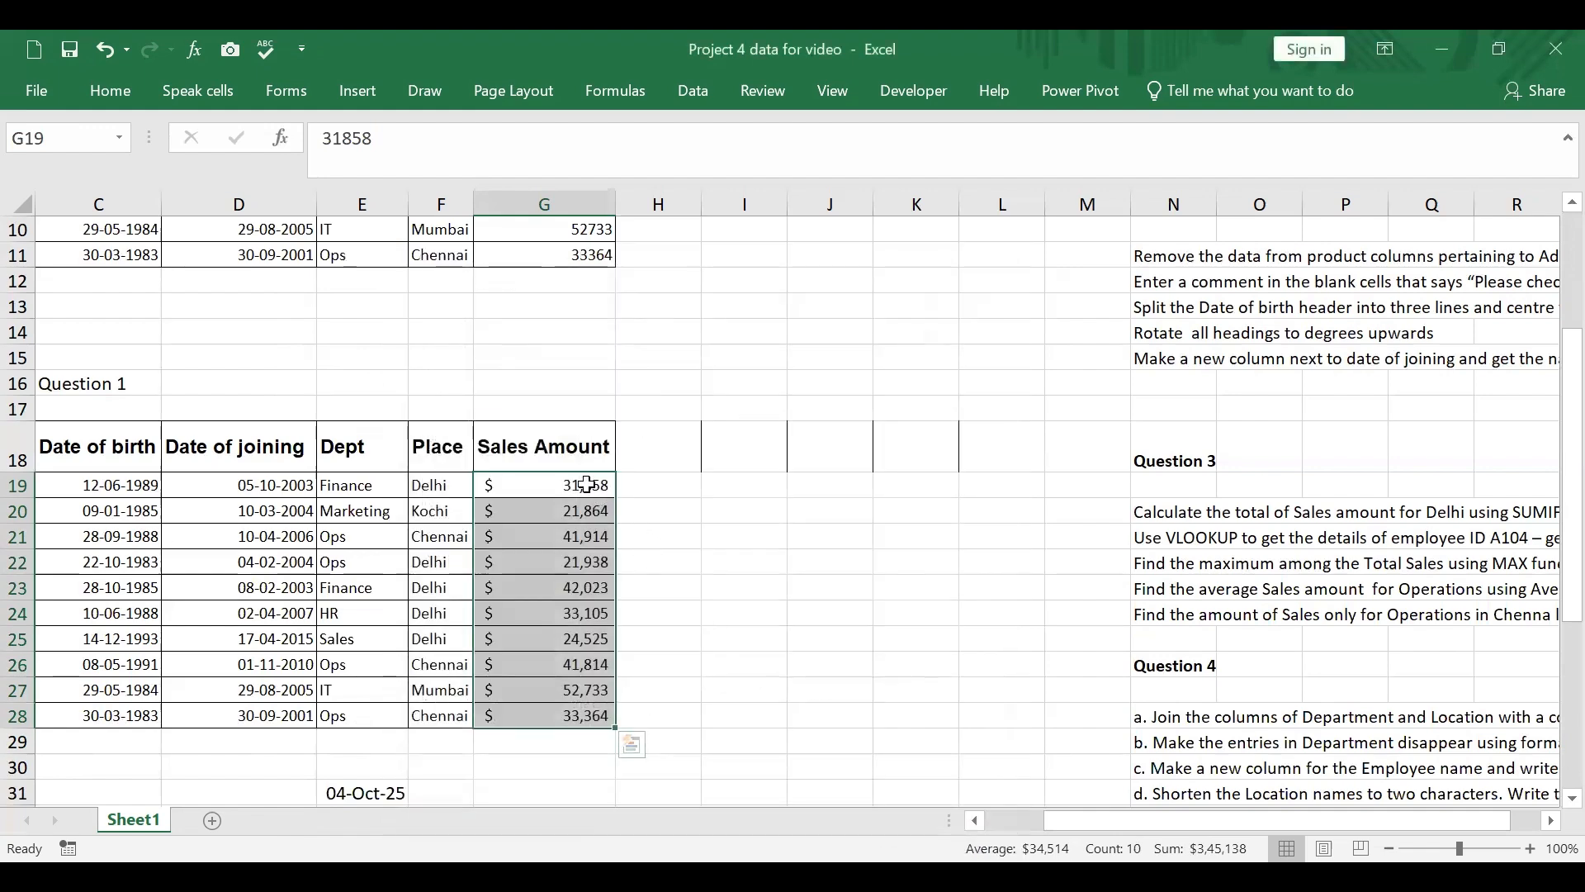
Step: Set the Accounting symbol of the Sales Amount values in G19:G28 to ₹
left_click_drag(577, 484, 545, 716)
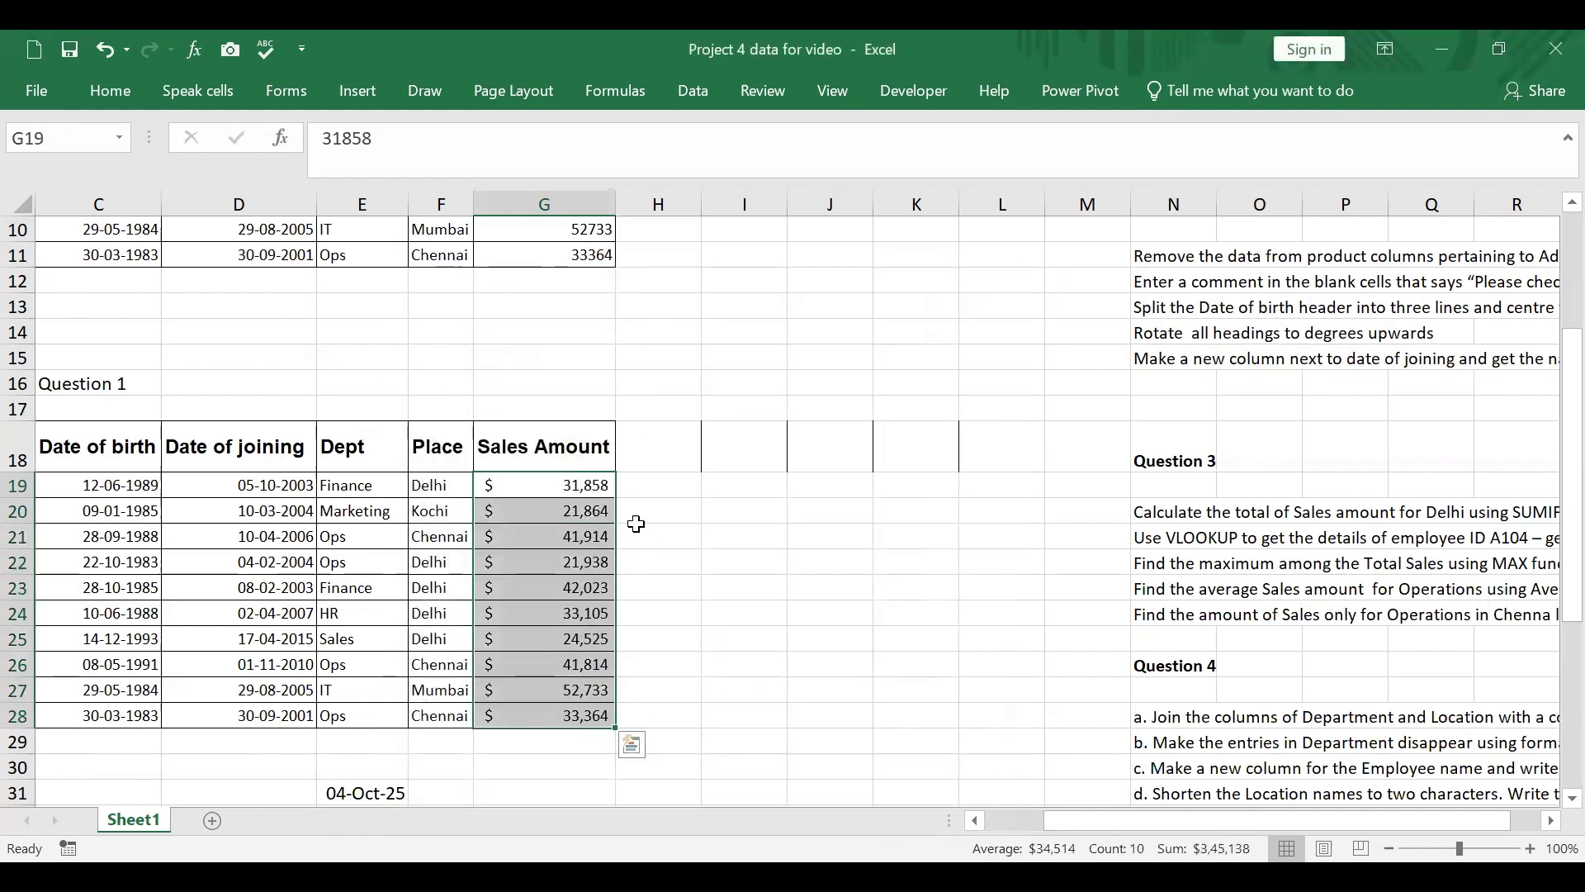
right_click(591, 486)
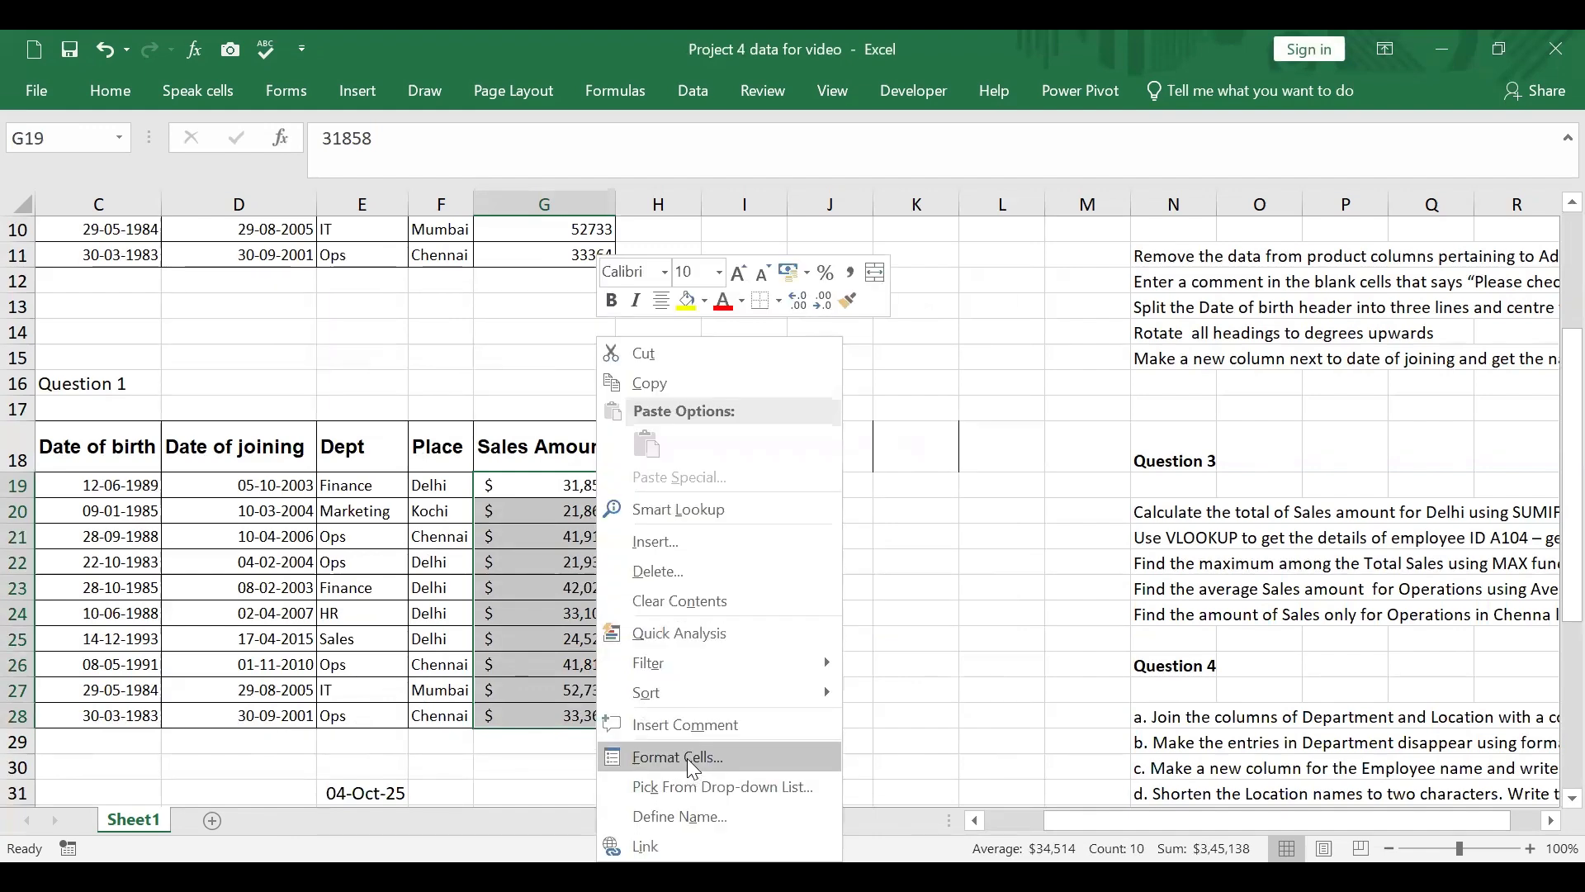
left_click(687, 761)
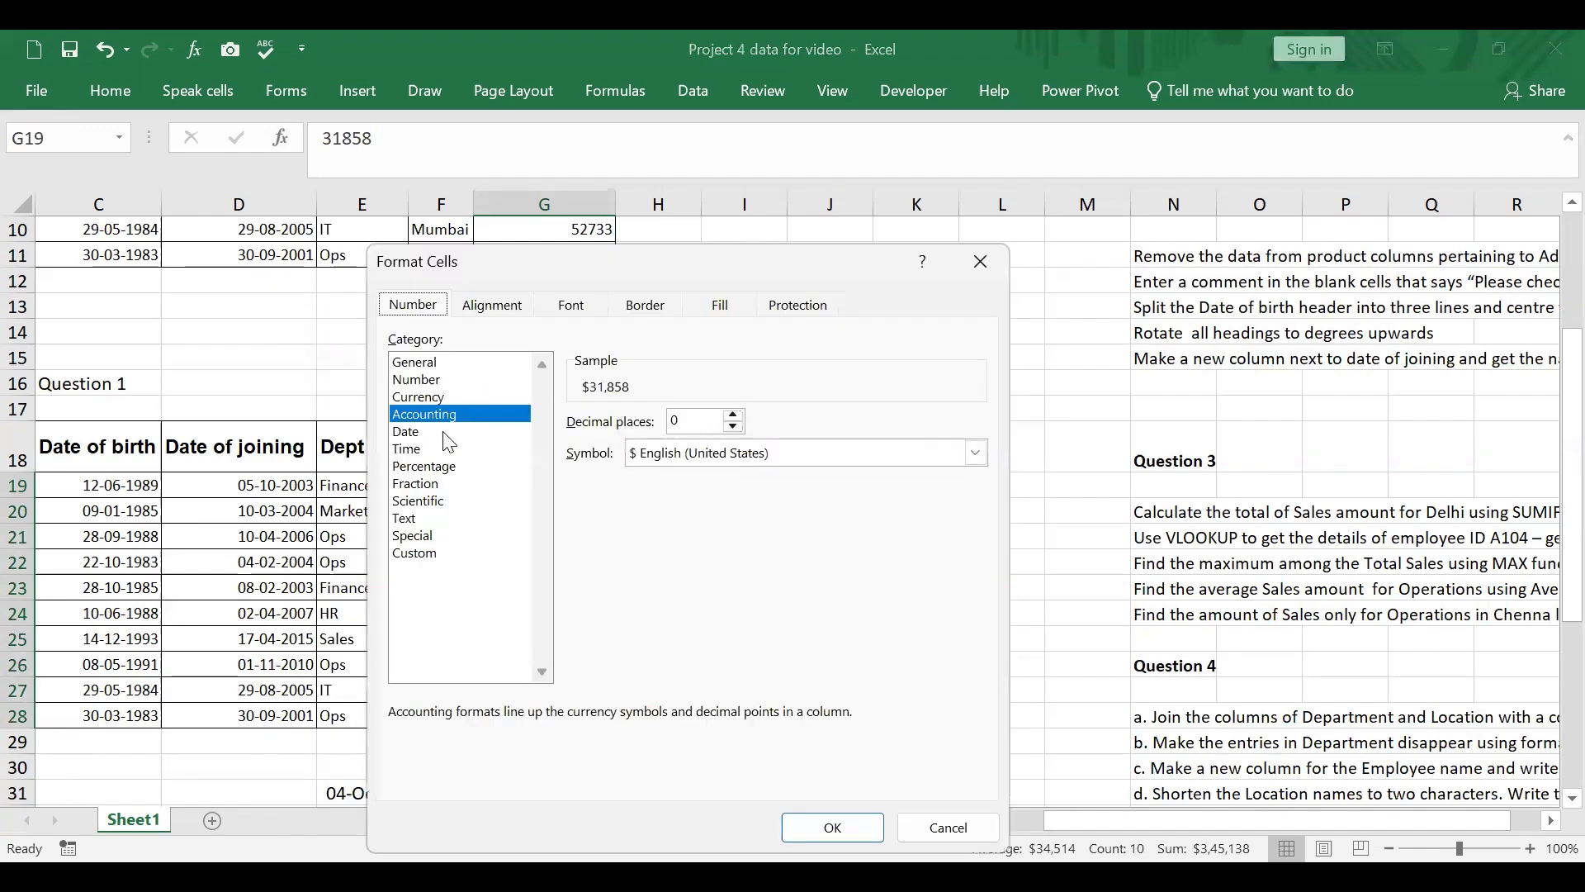
left_click(975, 453)
scroll(760, 544, "up", 5)
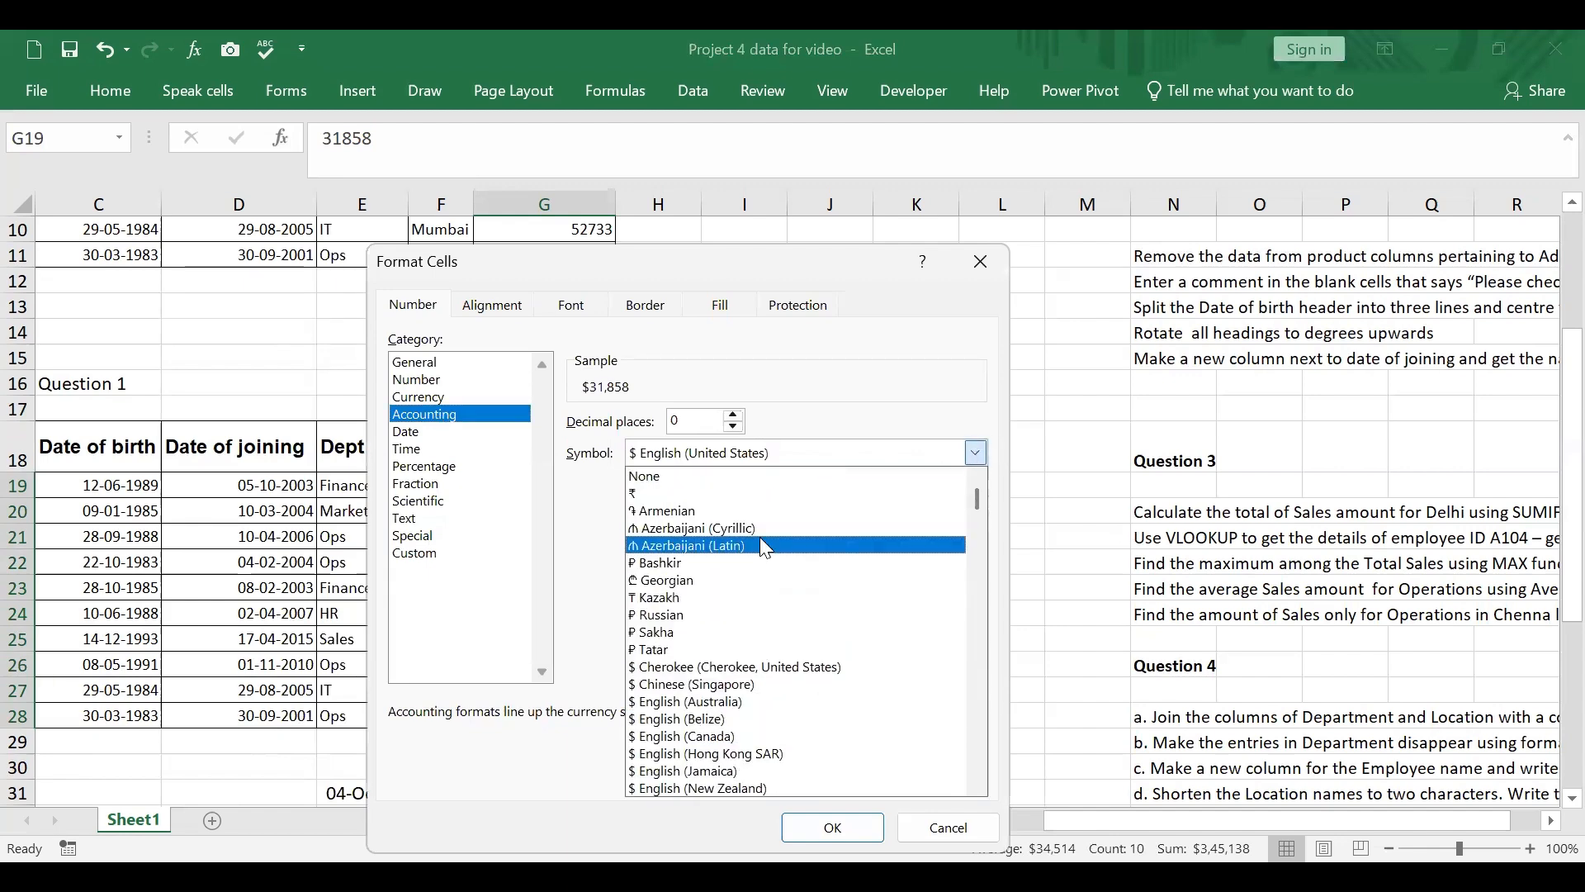
left_click(642, 493)
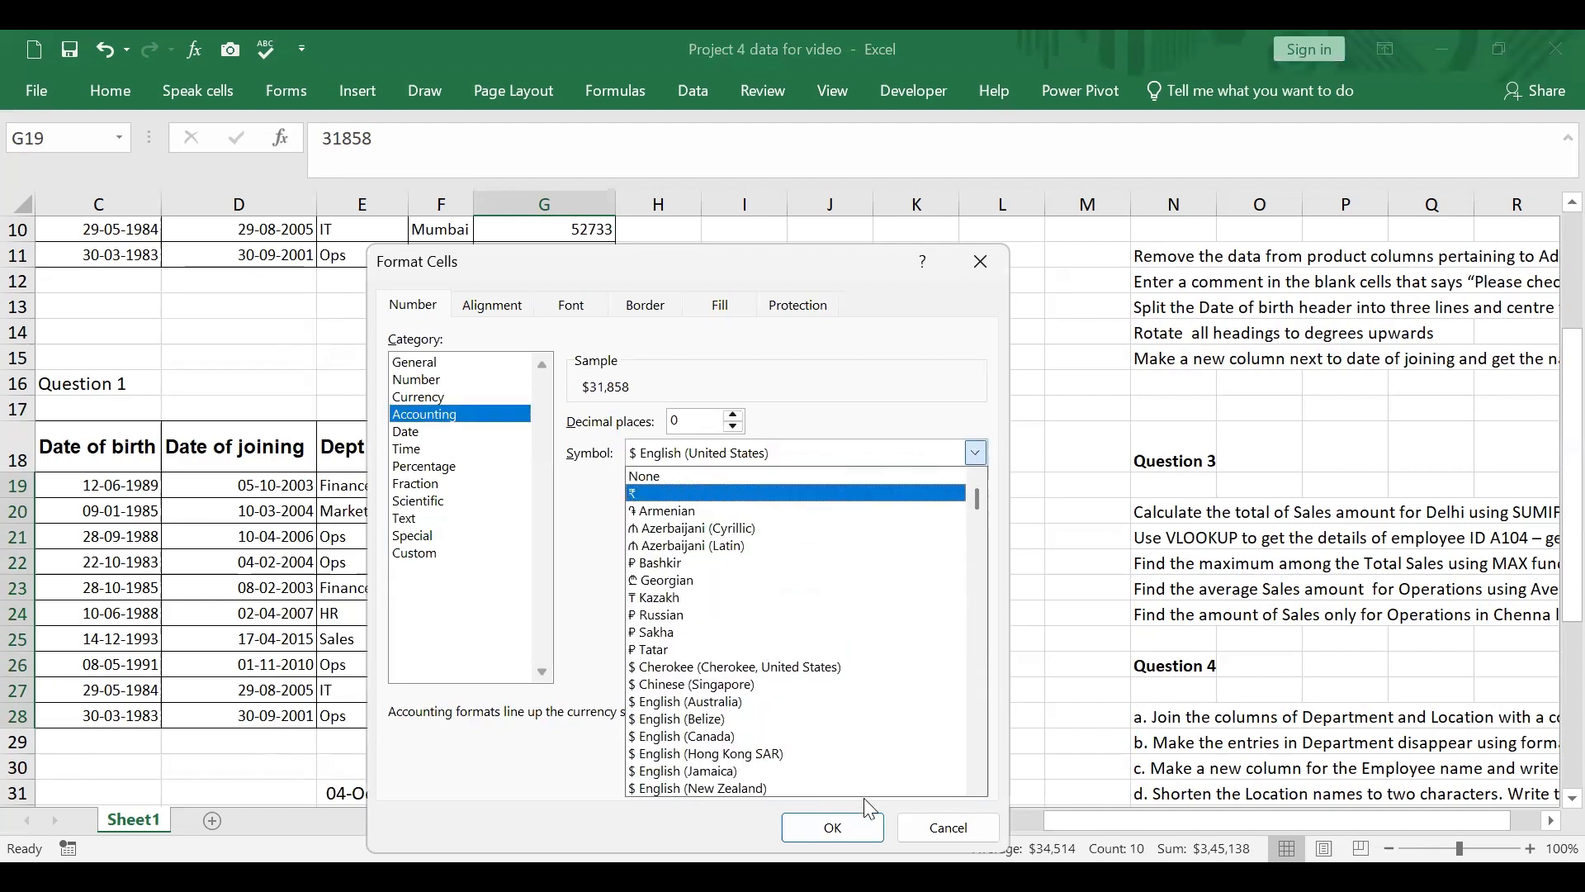
left_click(833, 827)
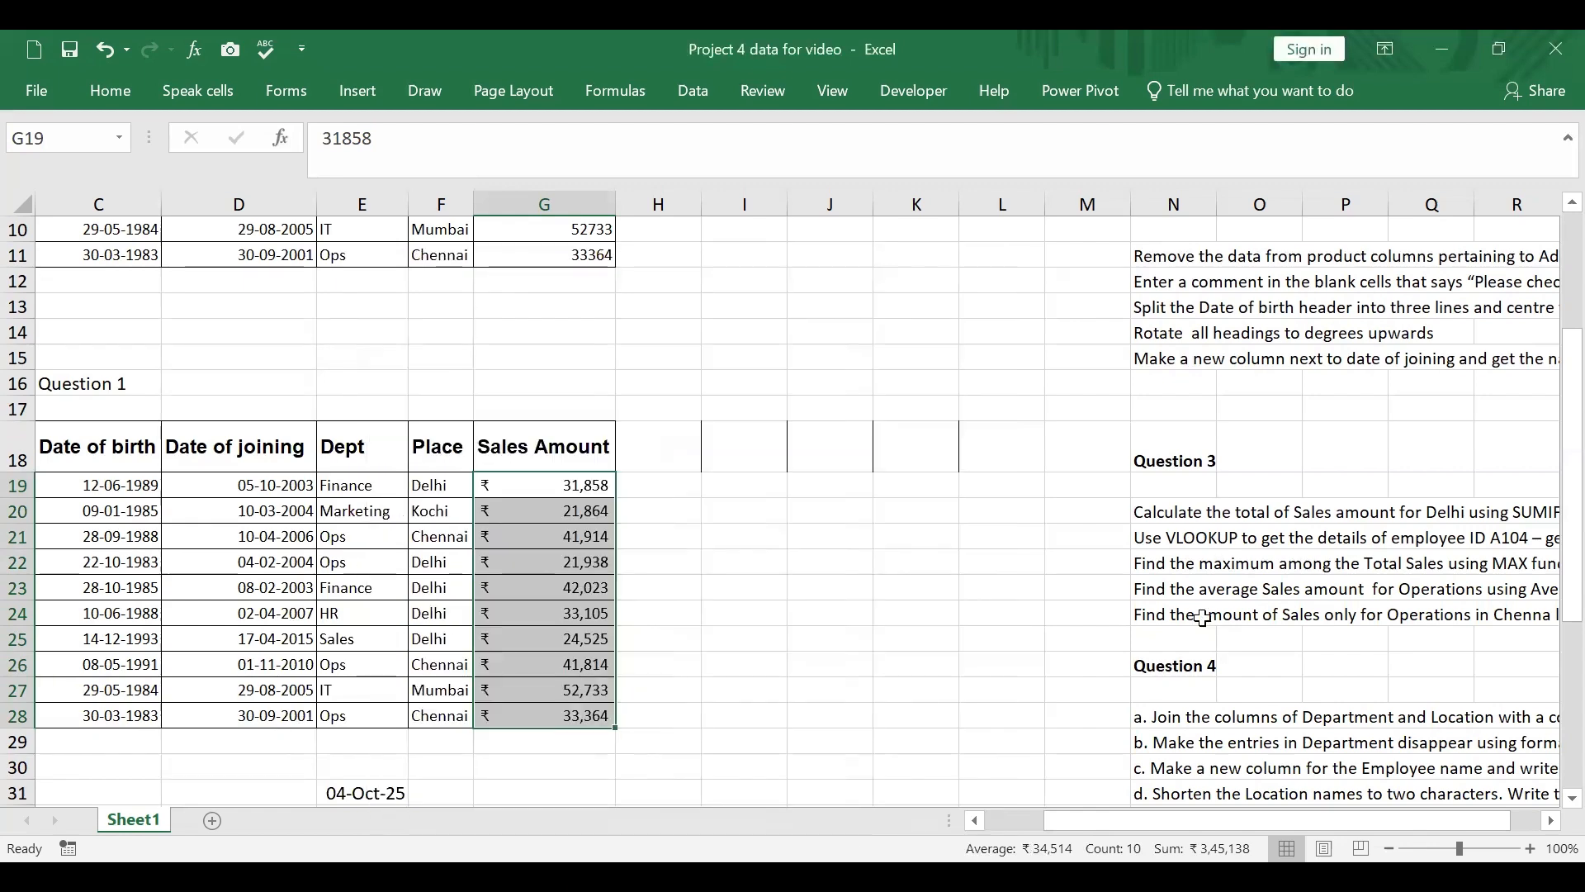
Step: Check task c of Question 1 and enter the header "Age as on date of joining" in H18, after Sales Amount
scroll(892, 512, "up", 3)
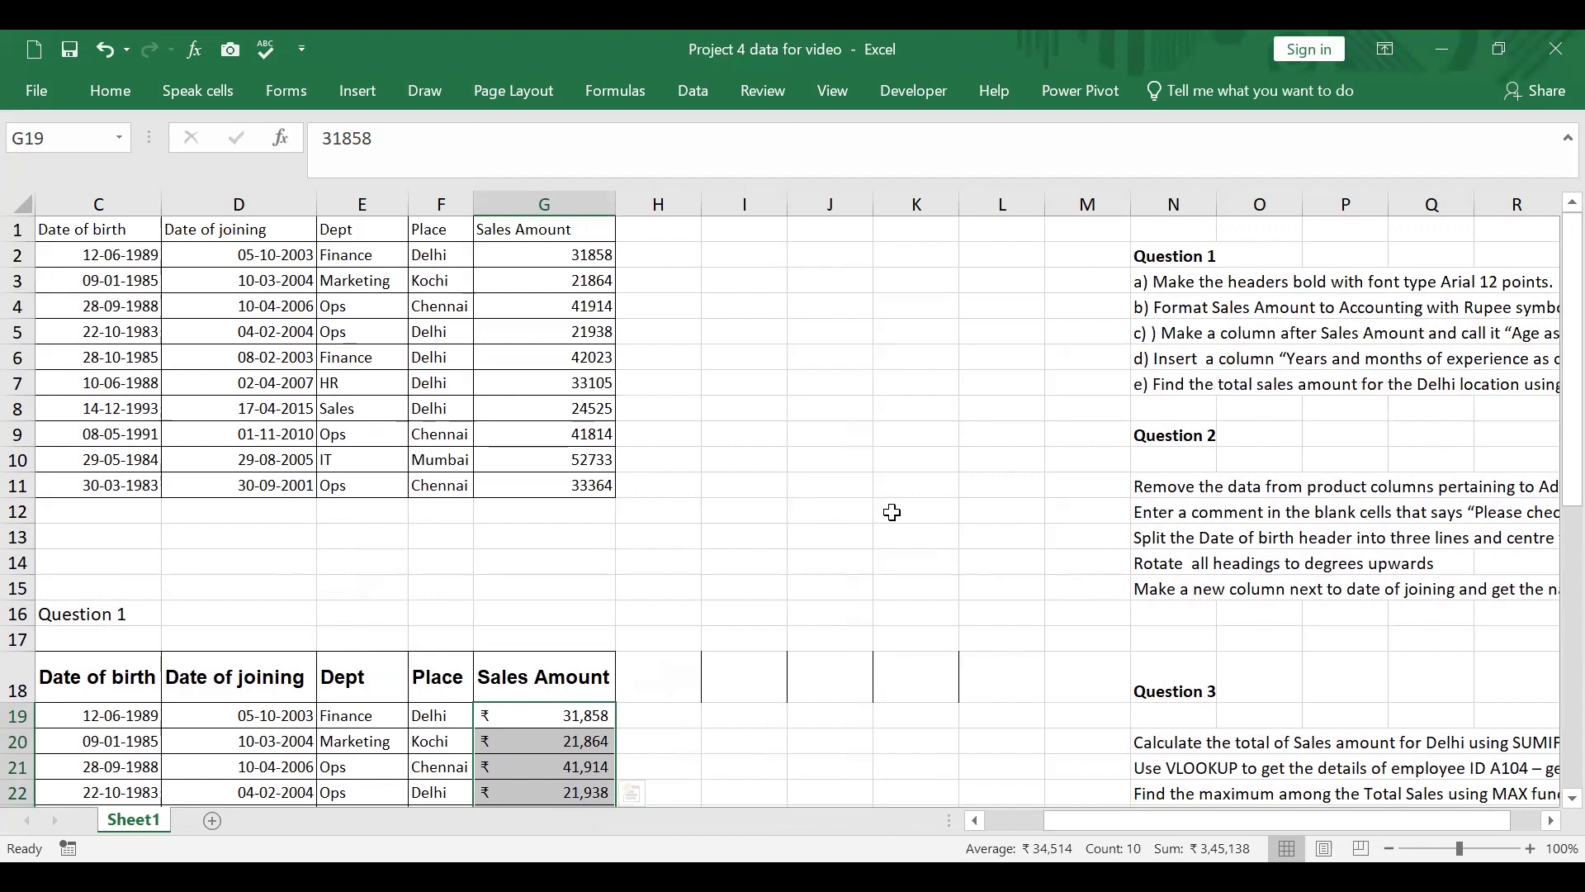
left_click(1167, 331)
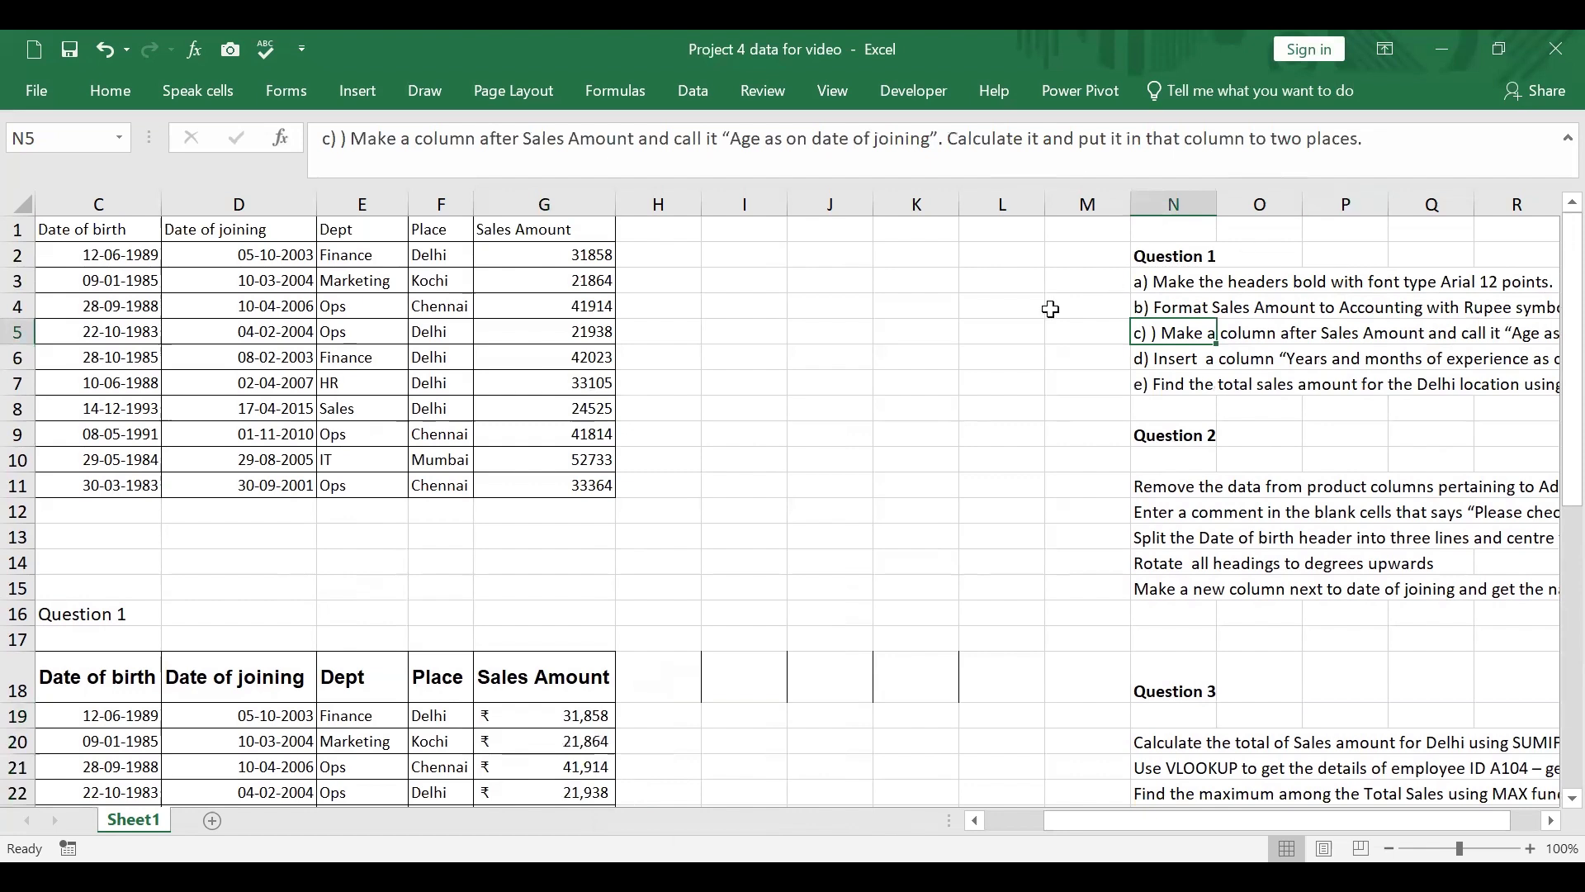
scroll(1050, 309, "down", 2)
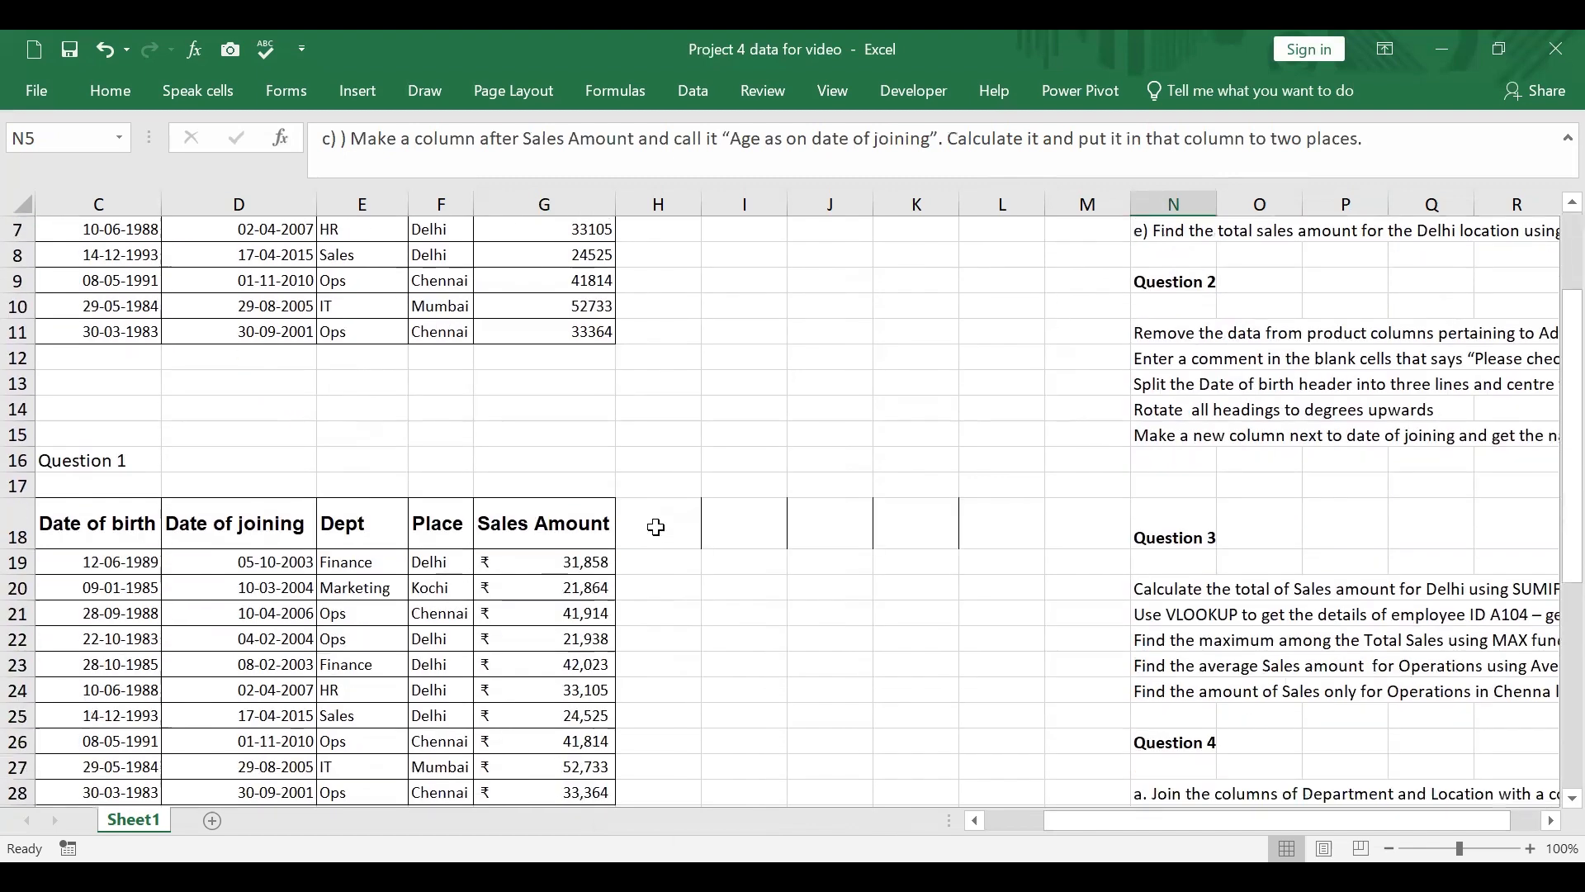
left_click(652, 541)
type("Age")
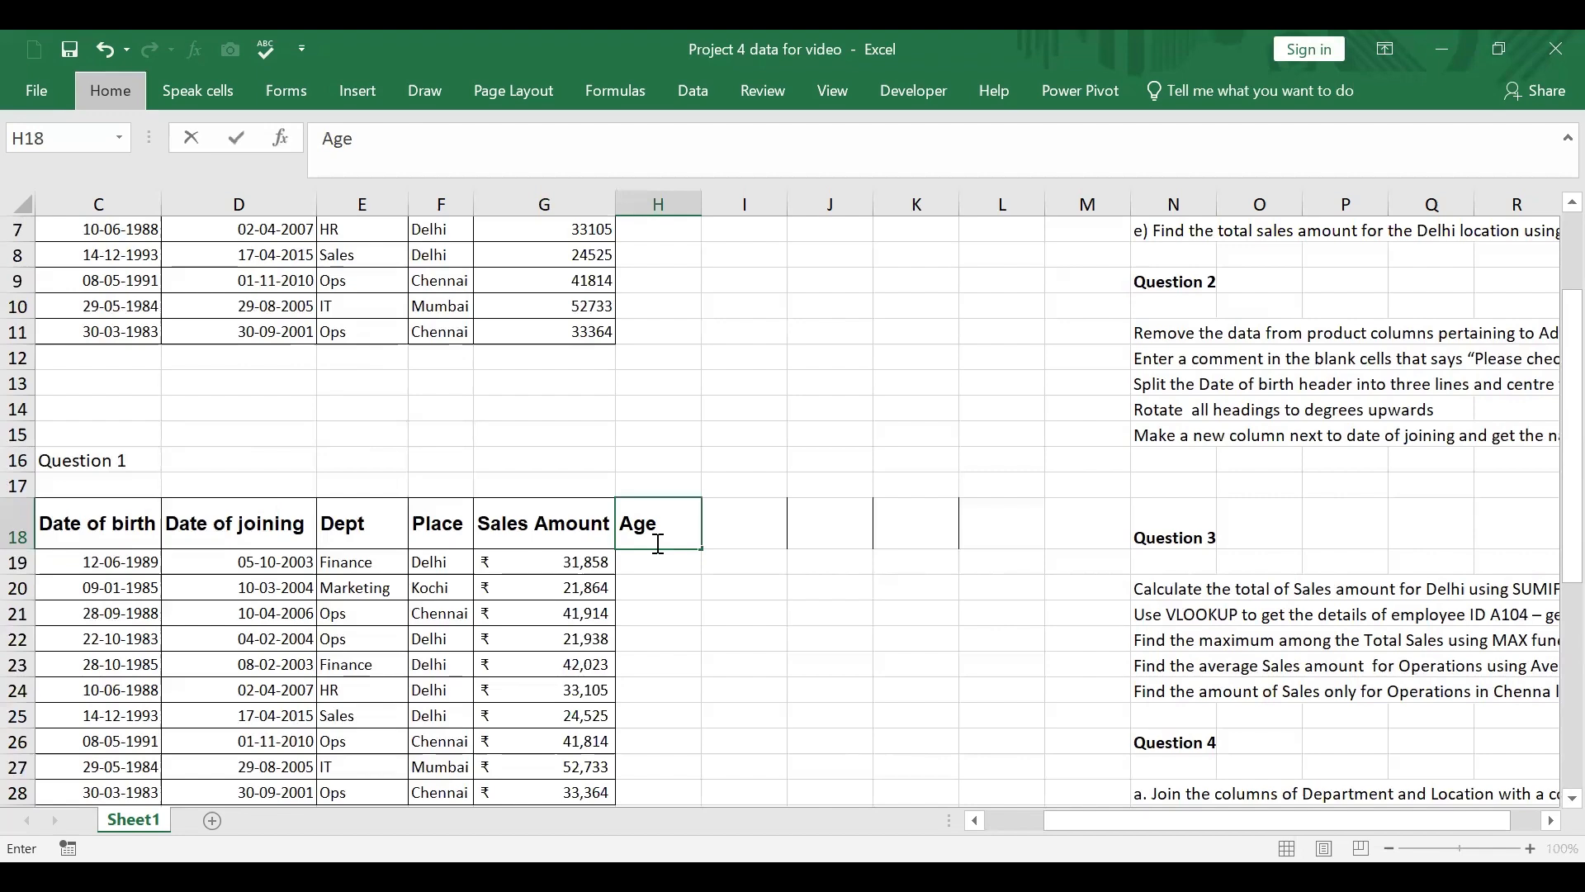
key("alt")
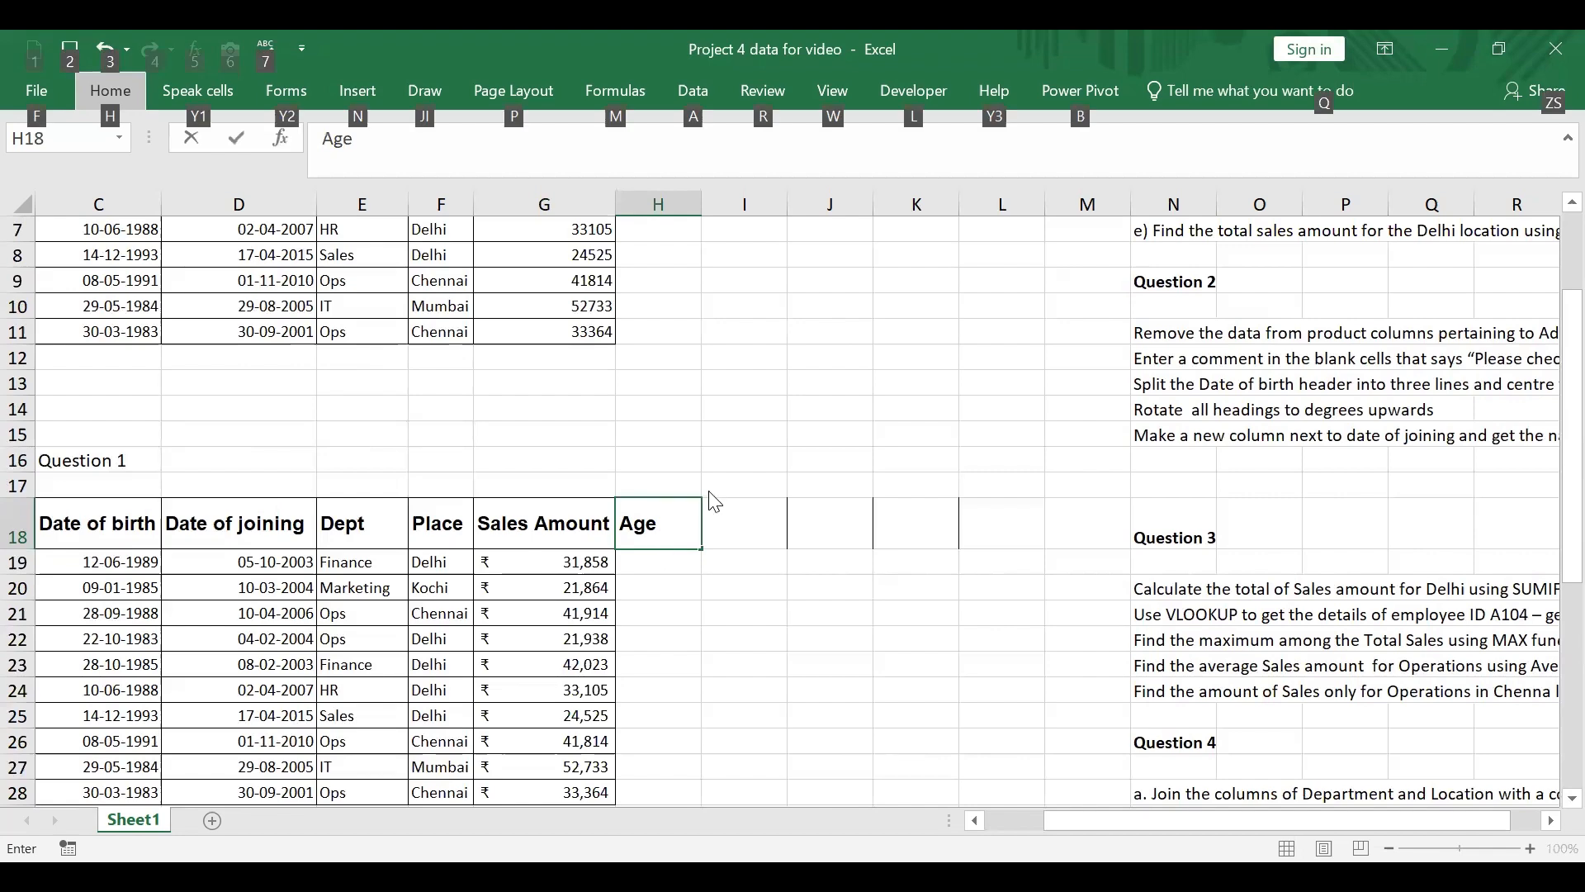
key("a")
left_click(668, 532)
type("as ")
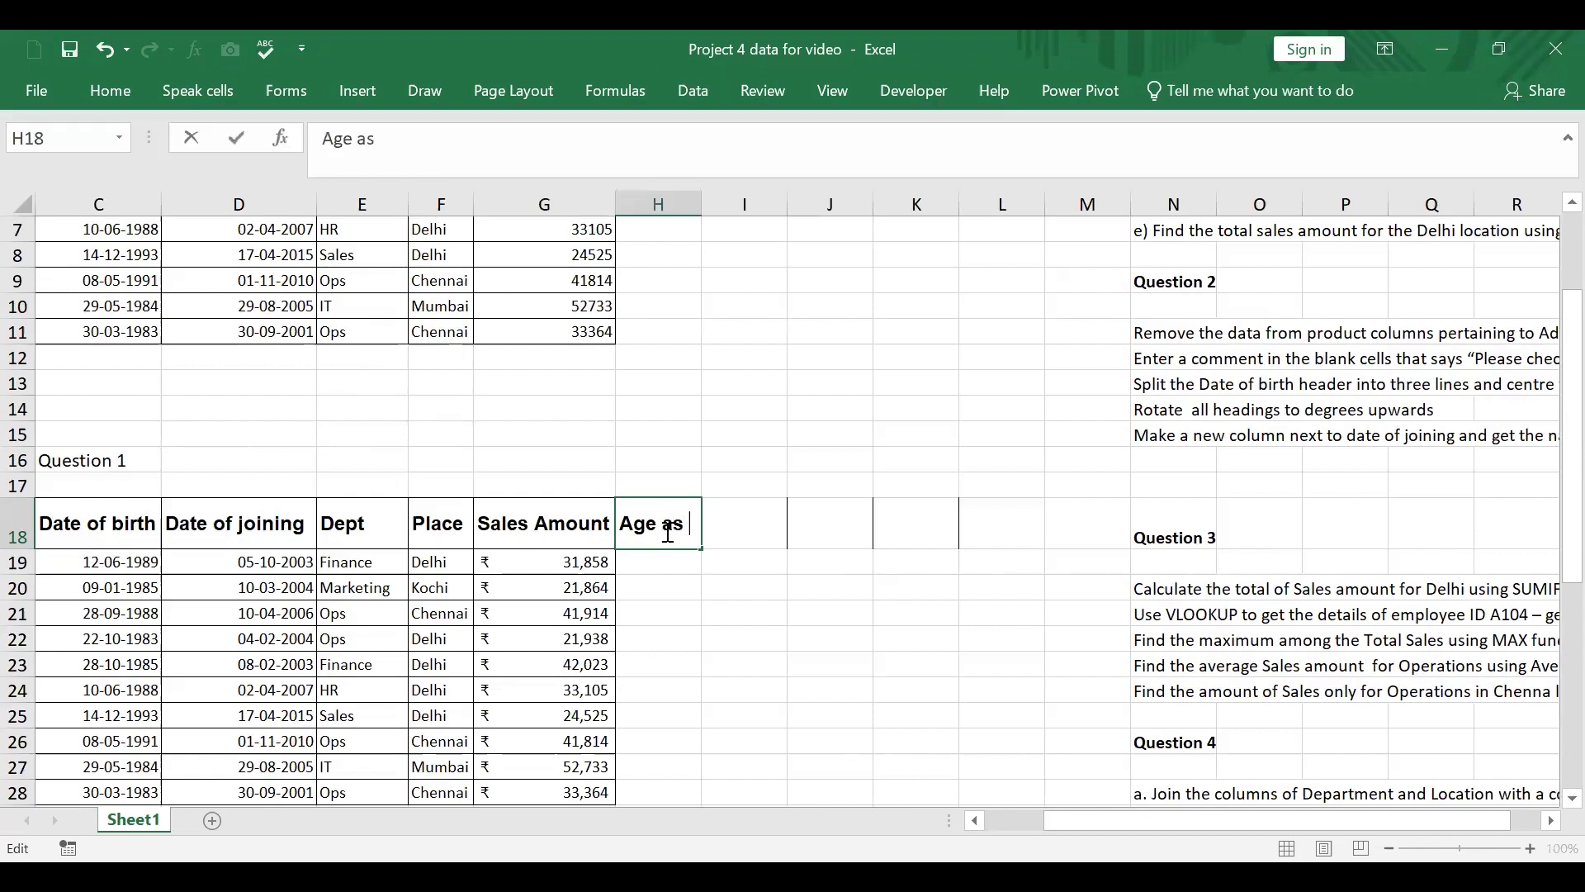
type("on date")
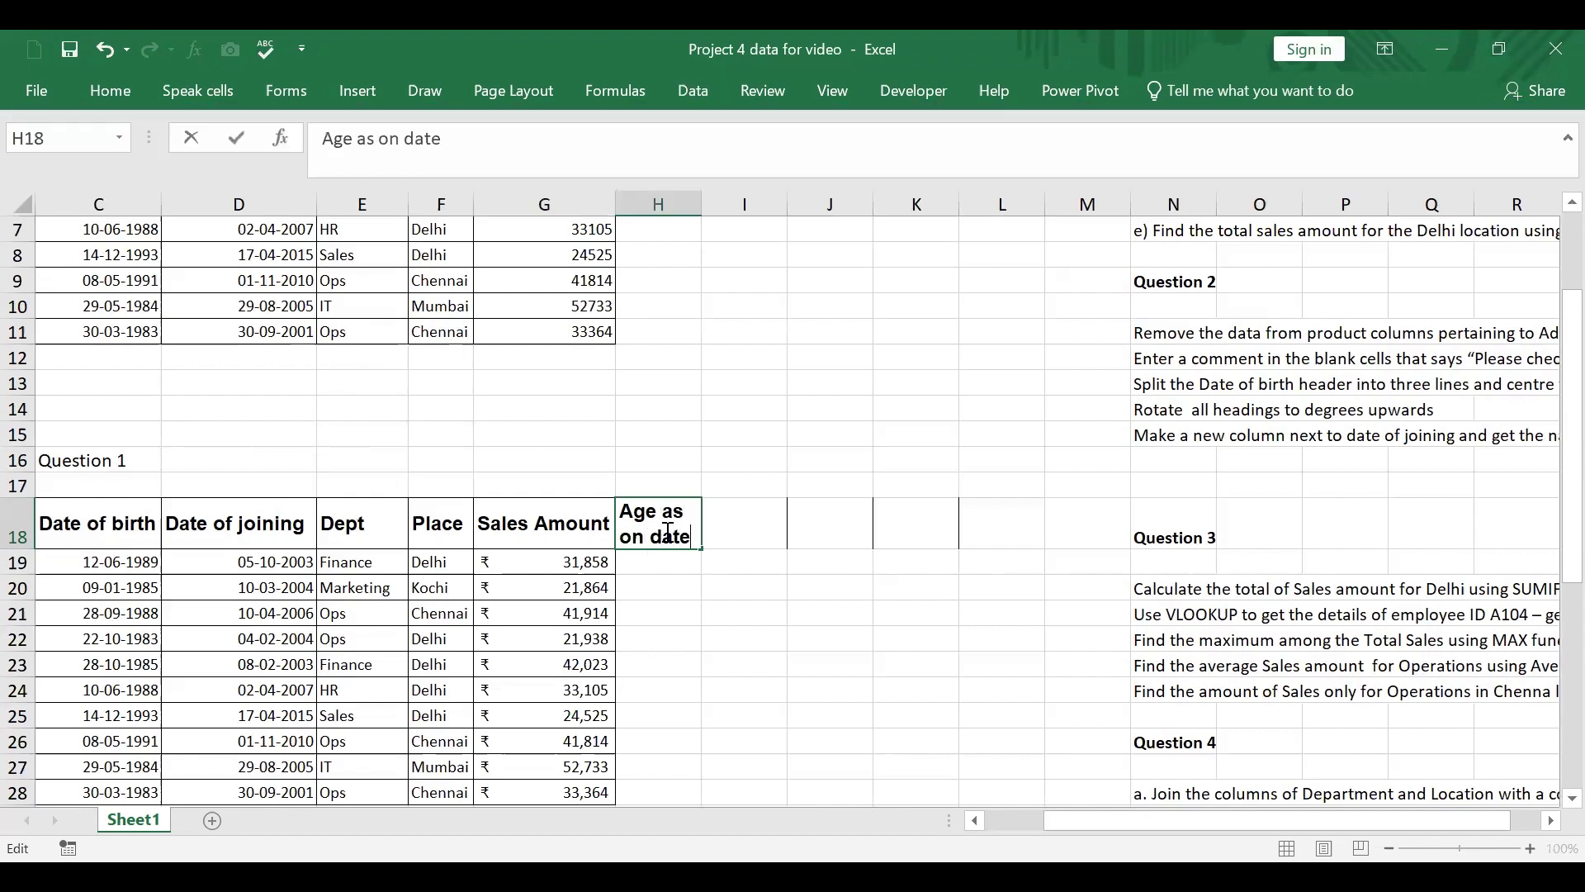
type(" of joining")
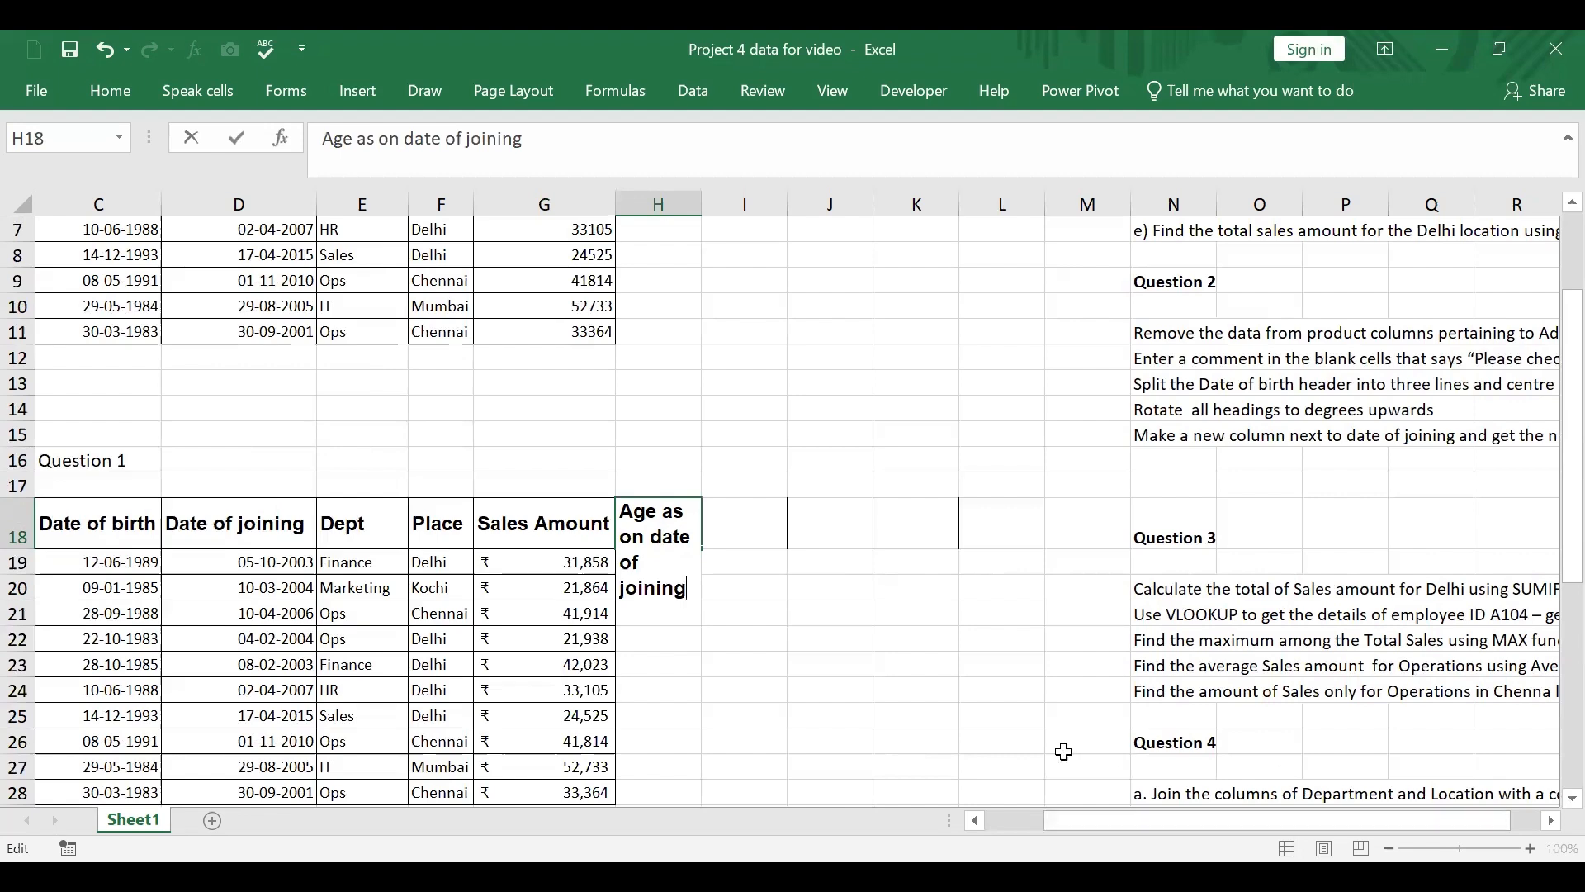
left_click(813, 488)
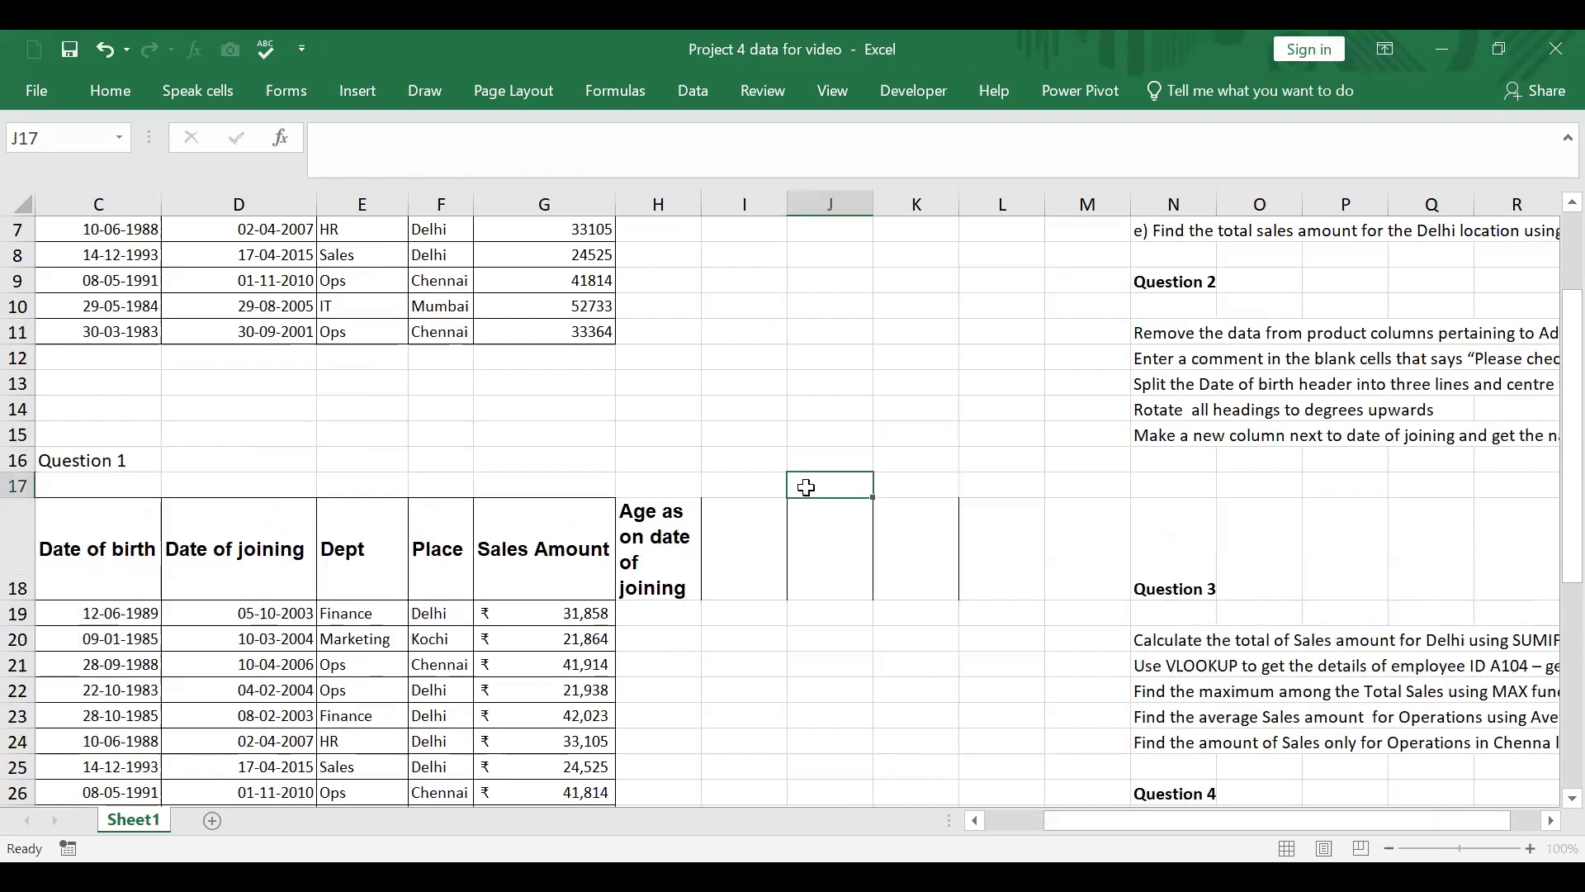
Step: Insert line breaks in the H18 header so it splits into "Age", "as on", "date of" and "joining"
left_click(665, 538)
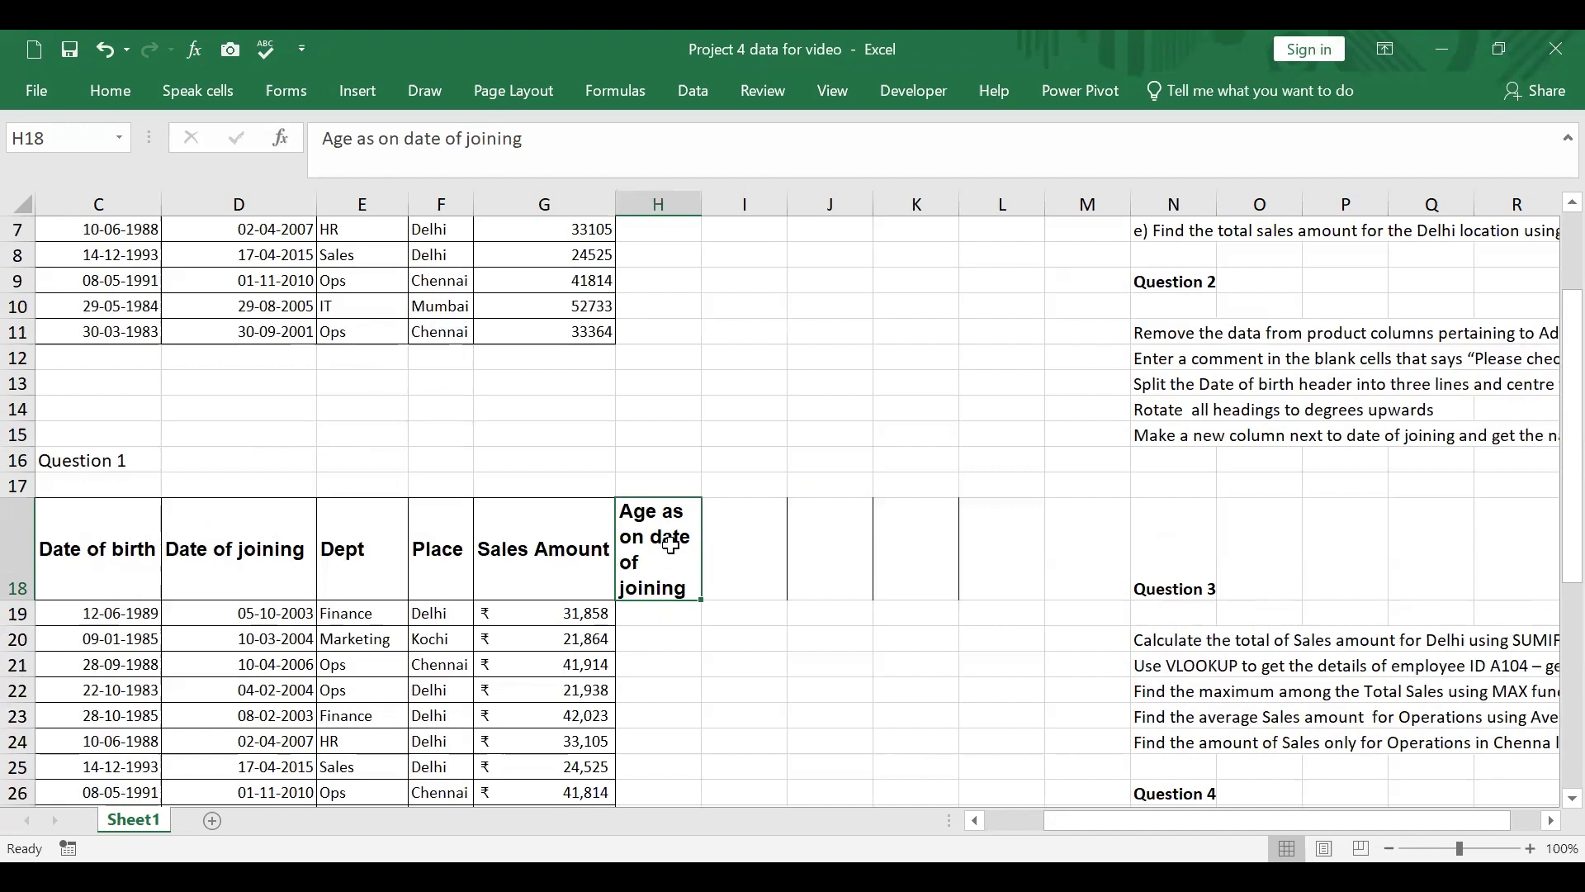
left_click(361, 141)
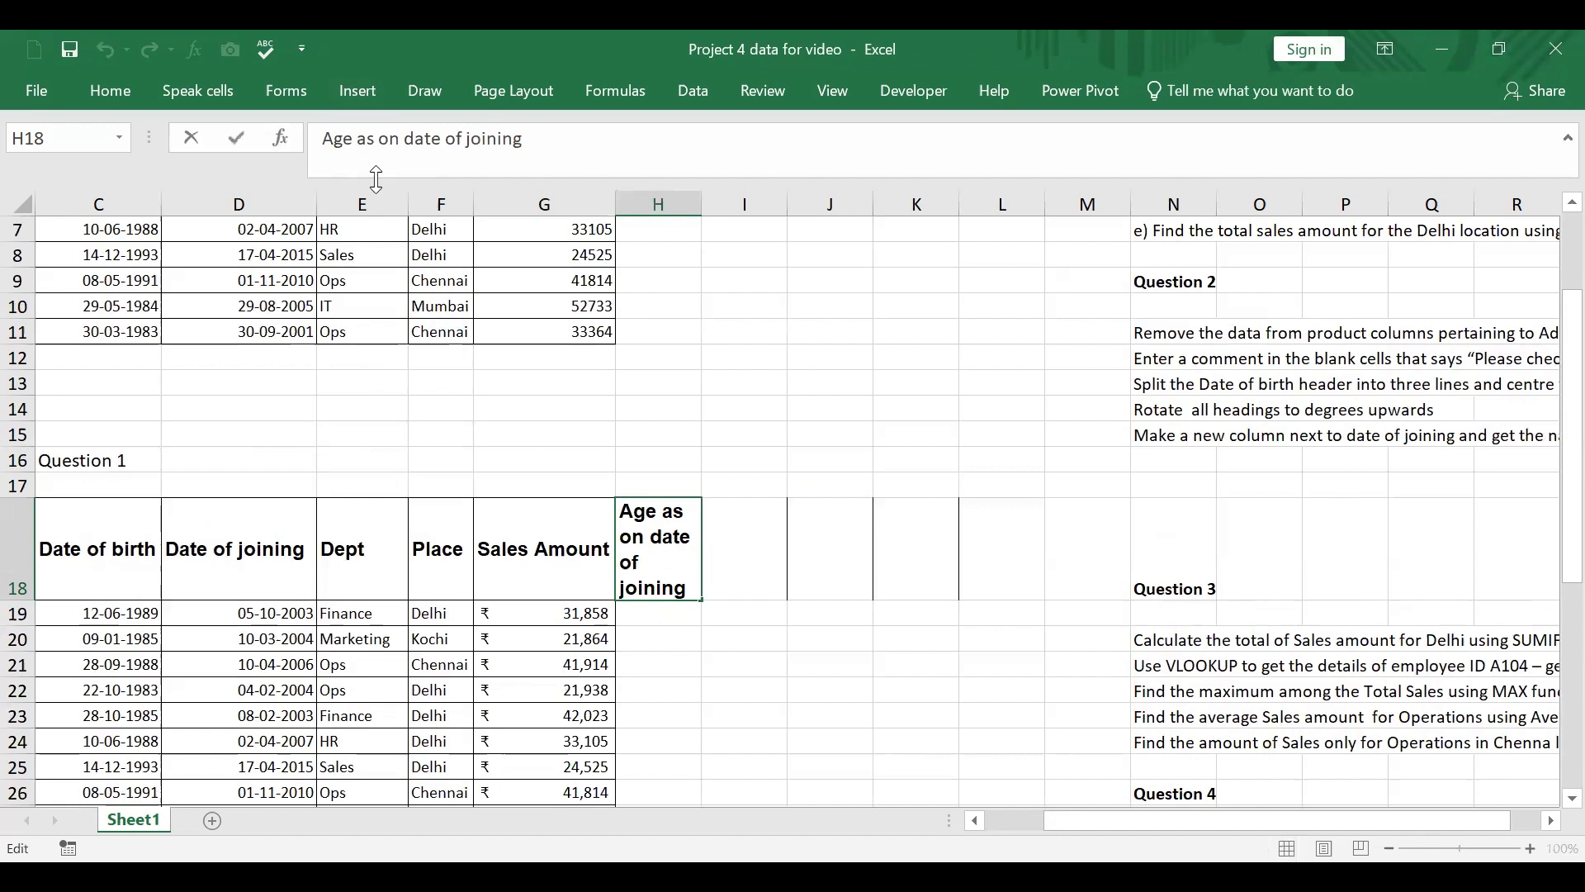
key("alt+Return")
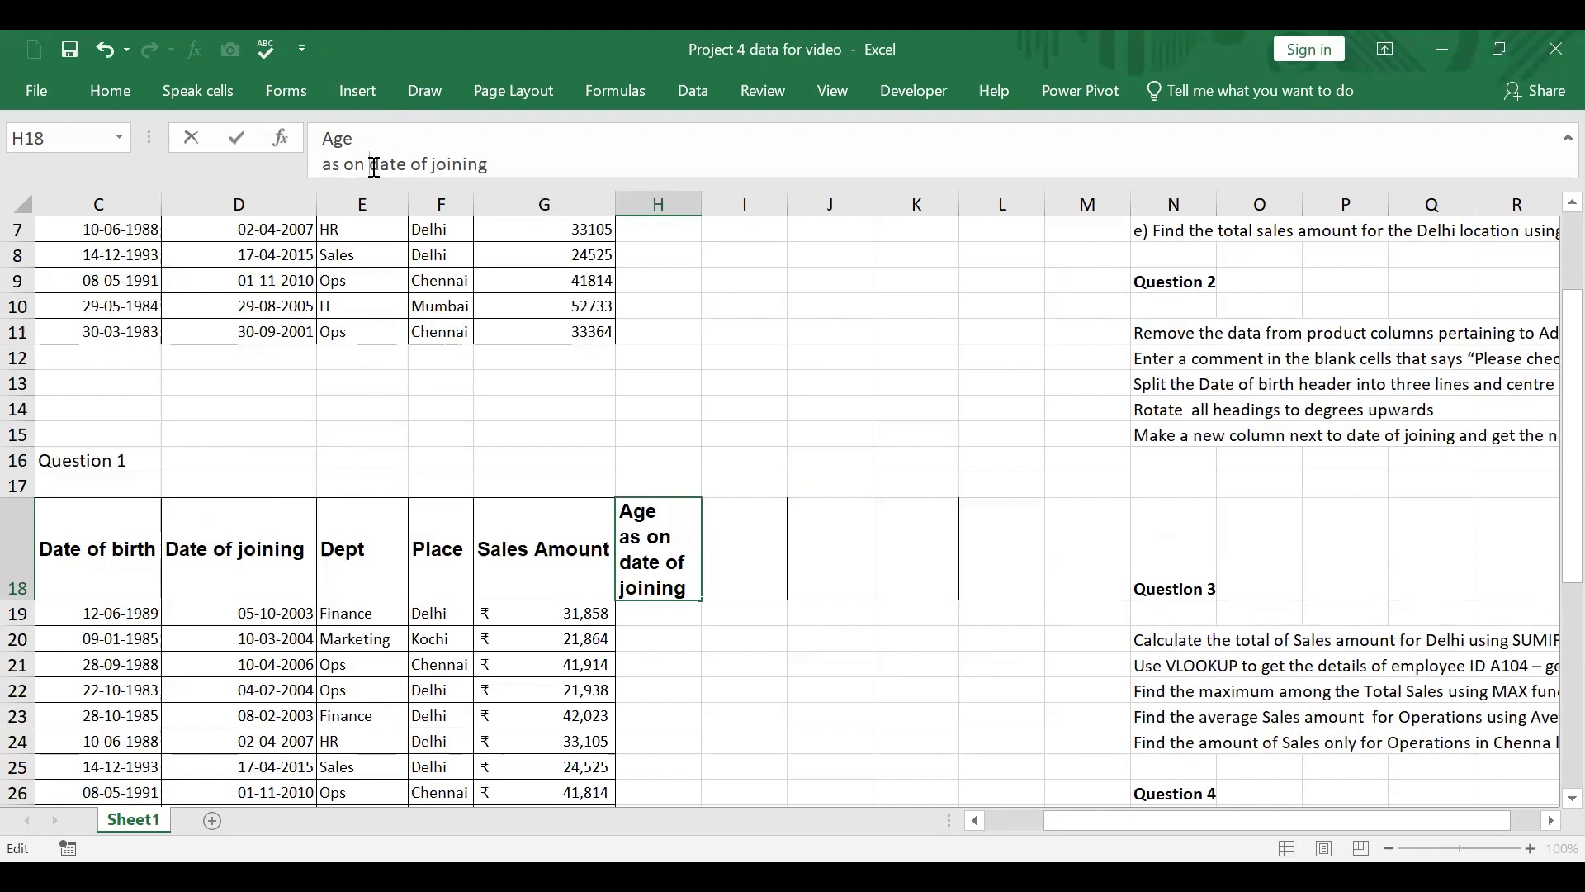
left_click(374, 164)
key("alt+Return")
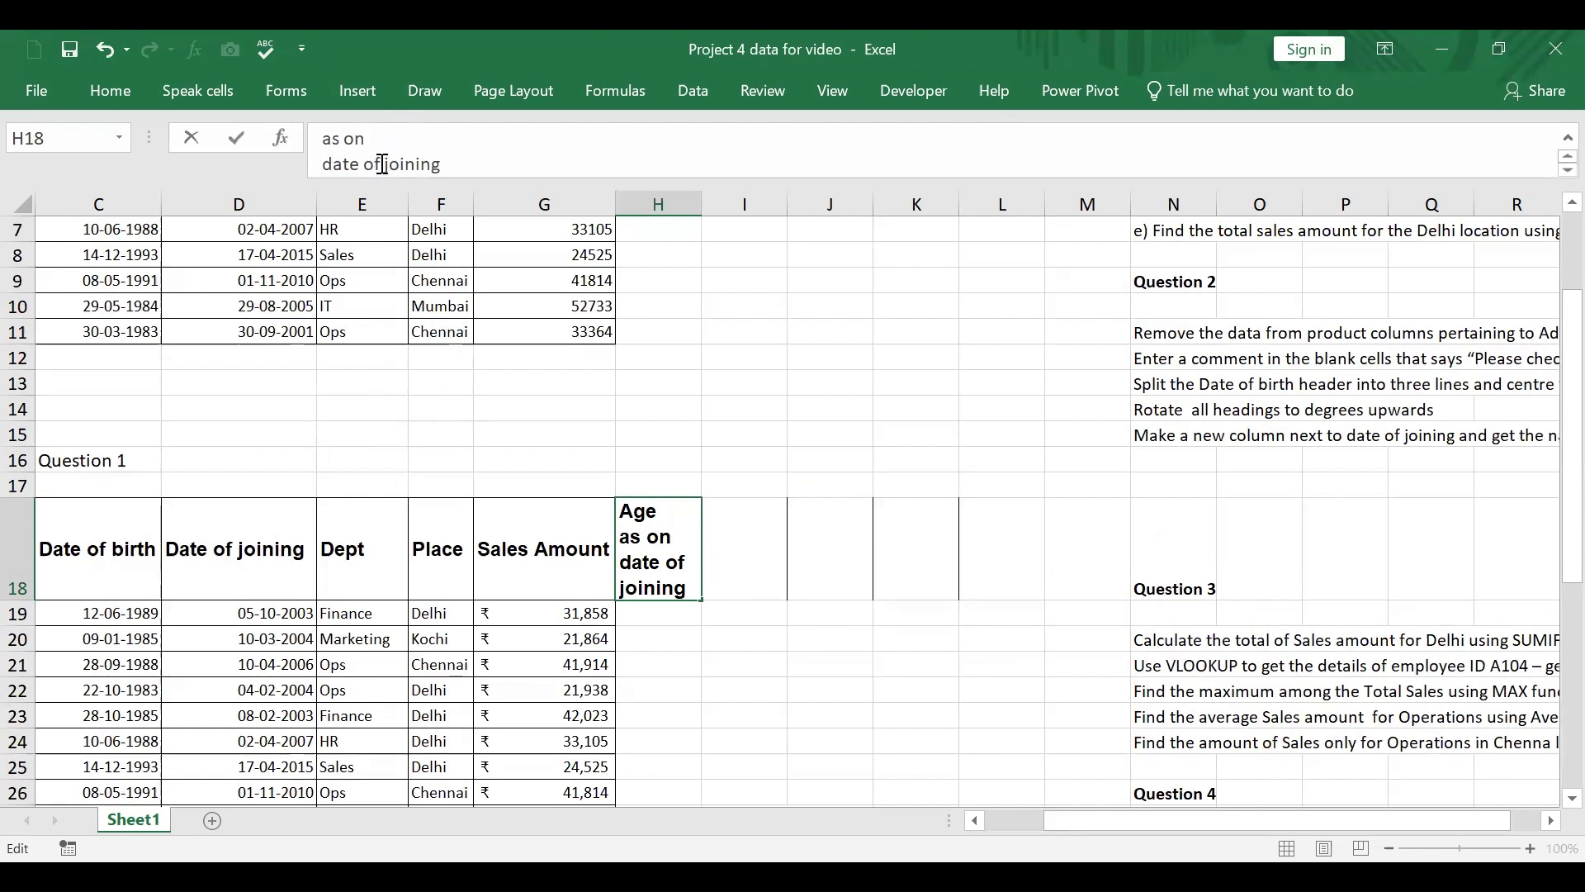
left_click(919, 794)
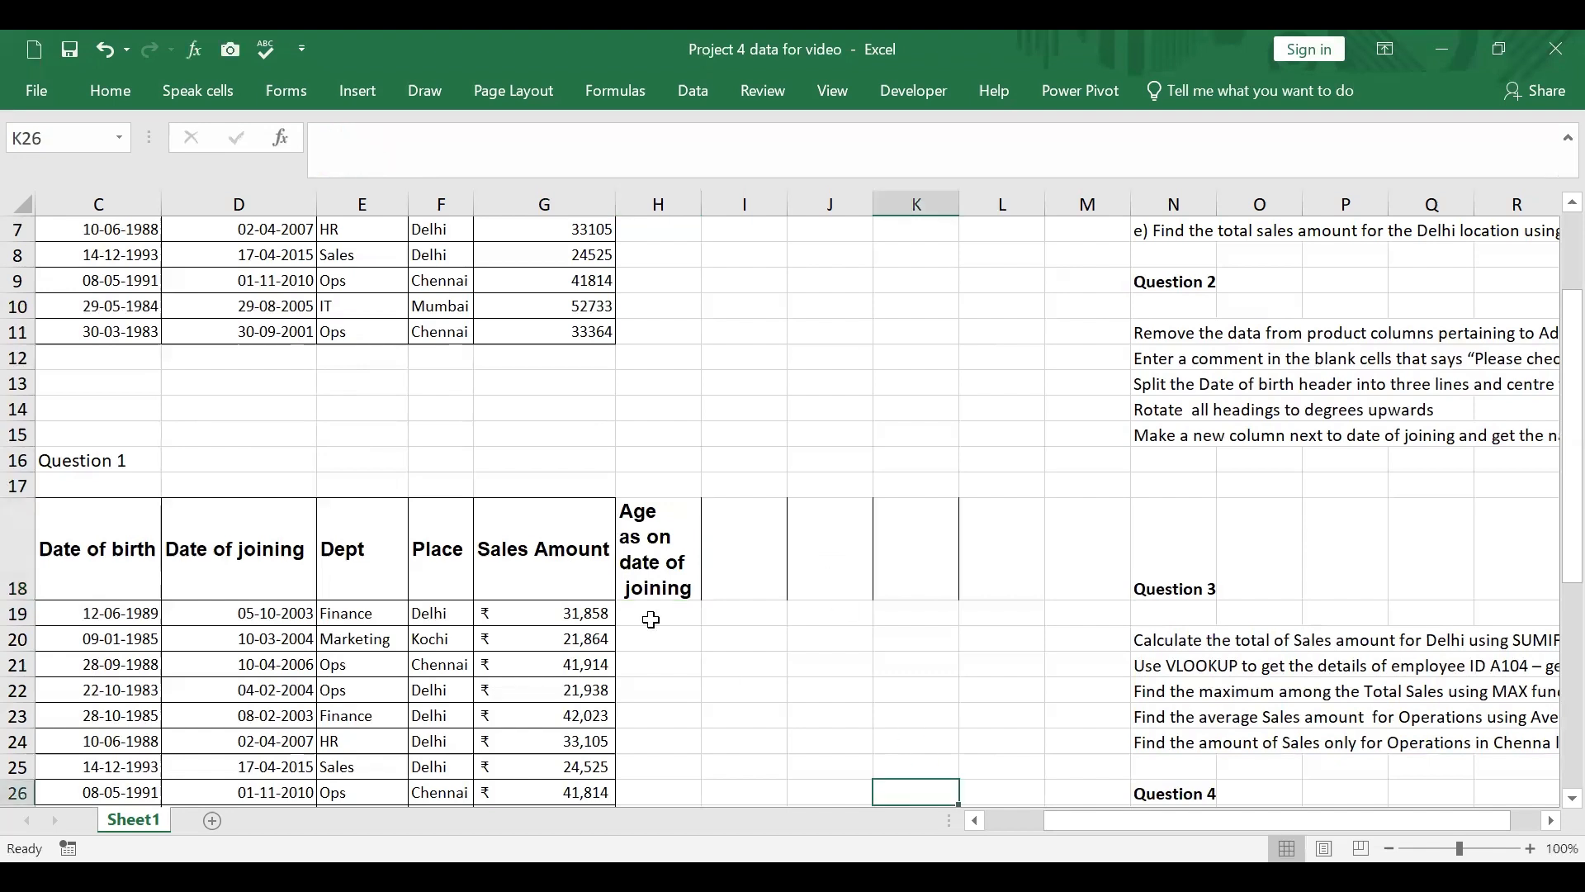
Step: Calculate the first employee's age at joining in H19 with the formula =YEARFRAC(C19,D19)
left_click(652, 610)
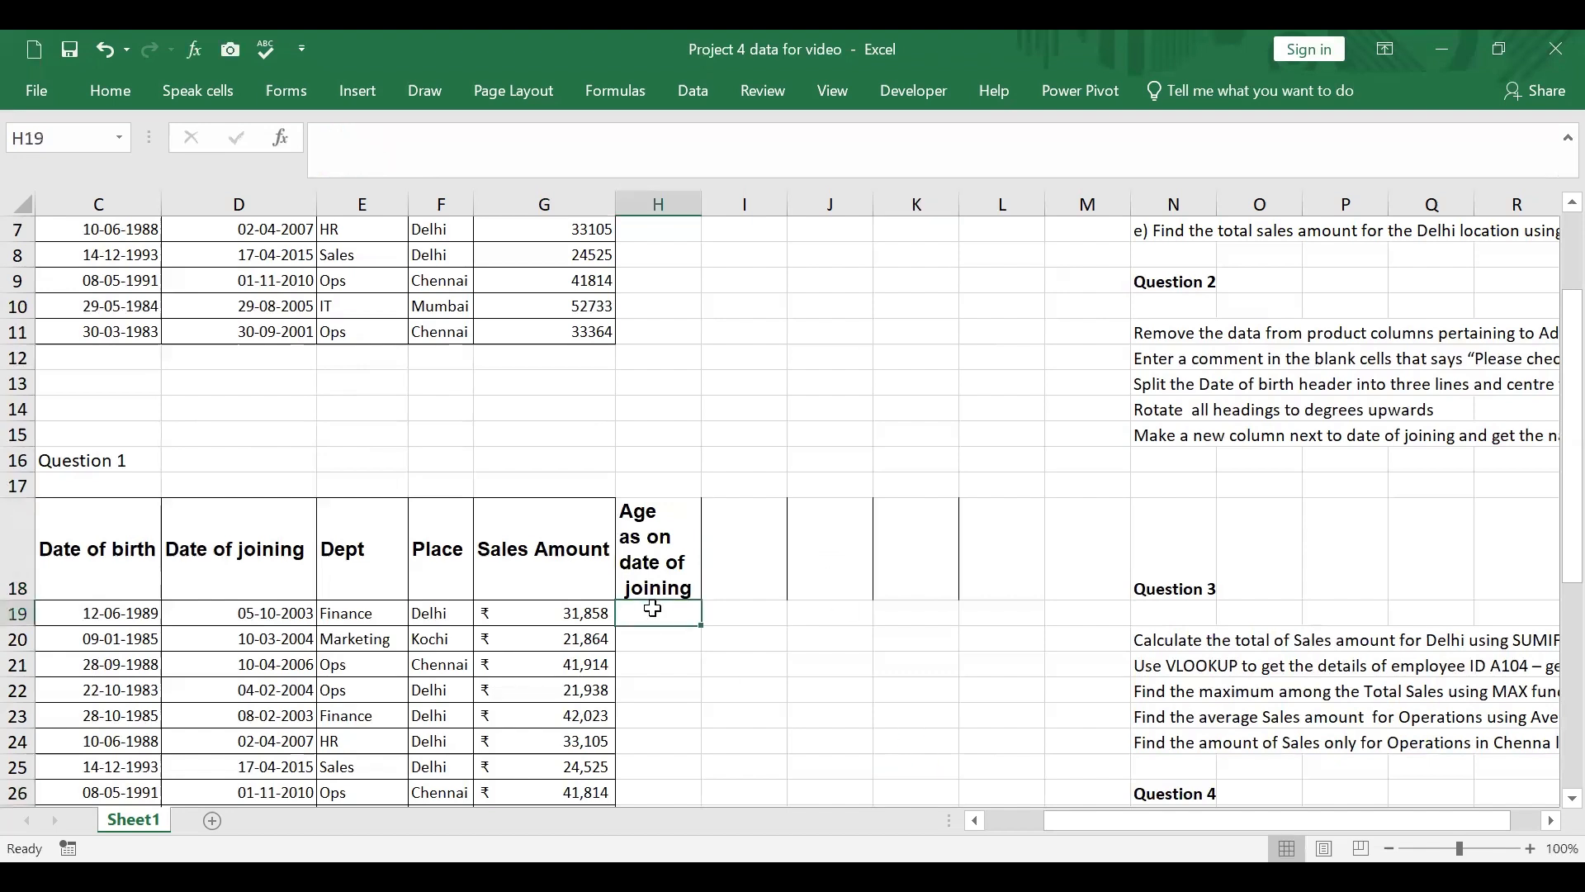
type("=")
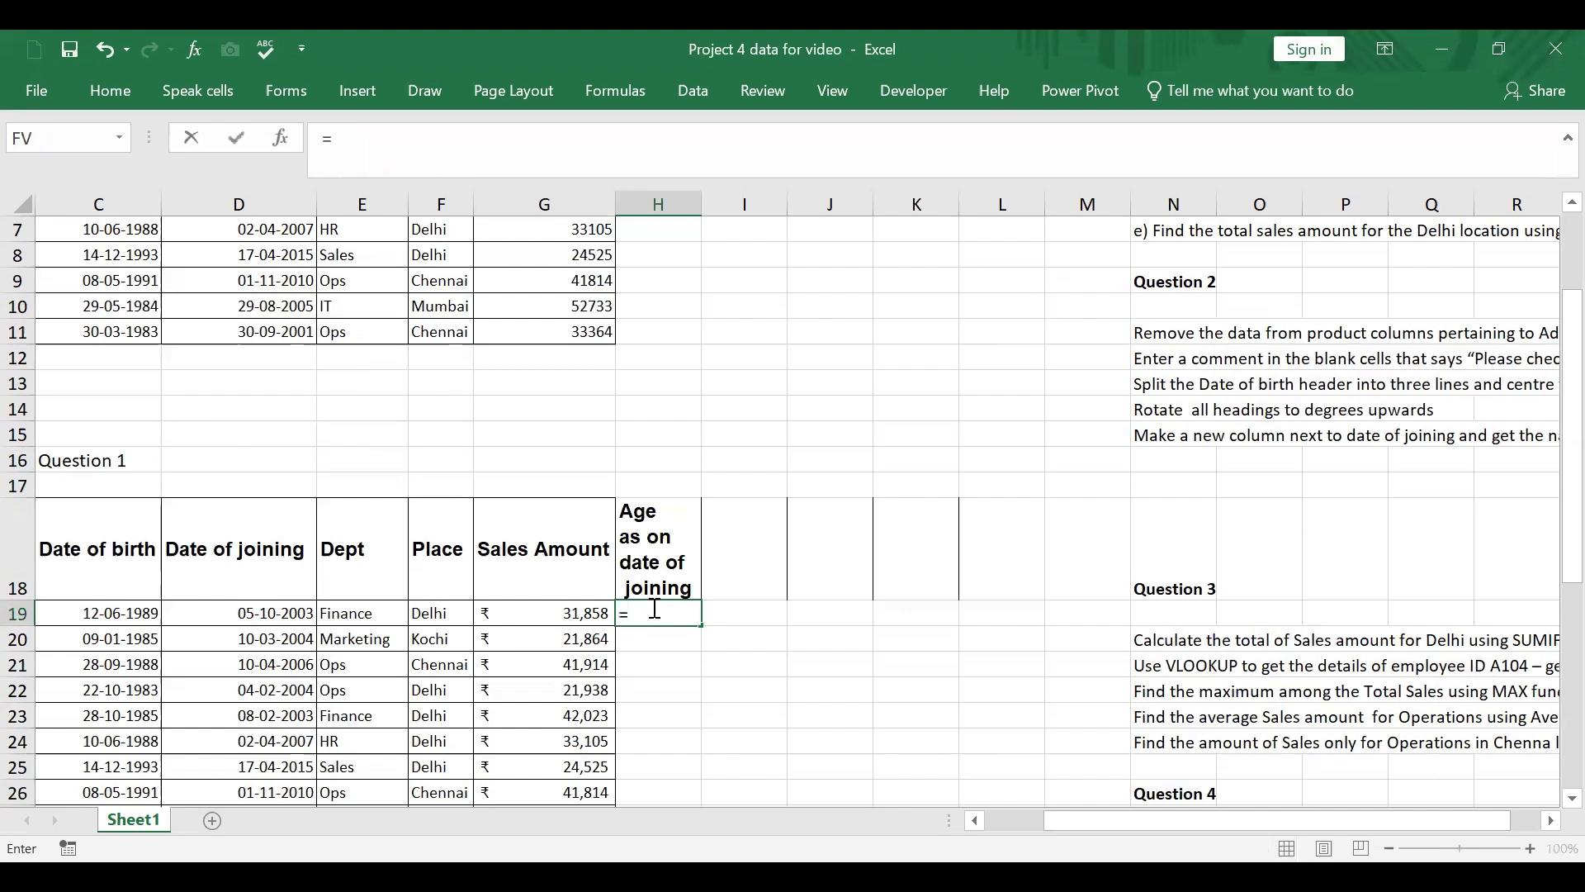
type("yearfra")
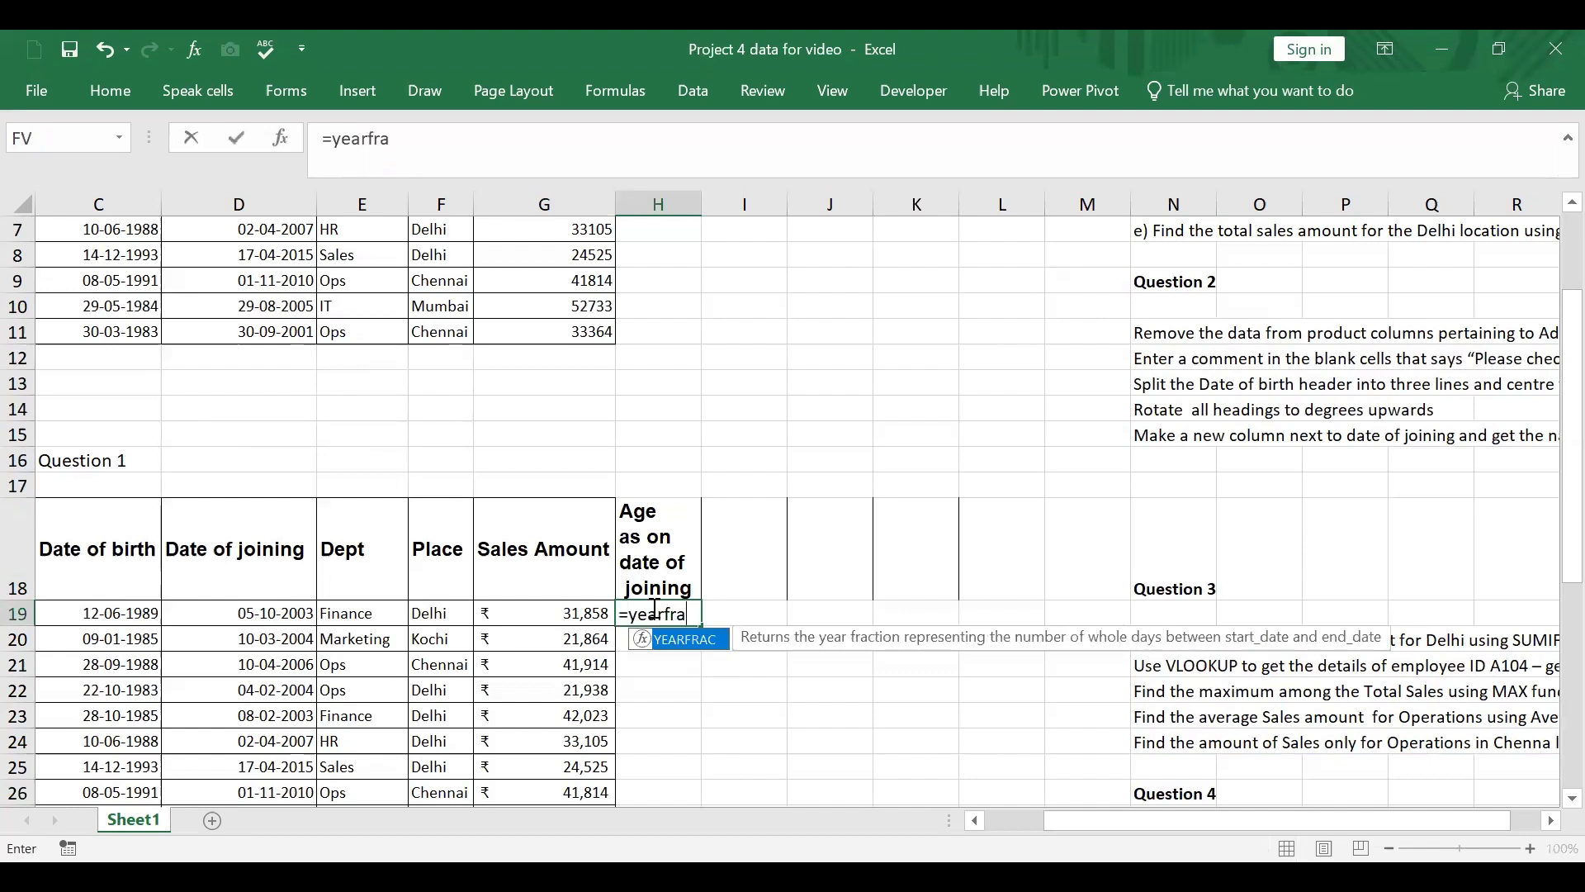
type("c(")
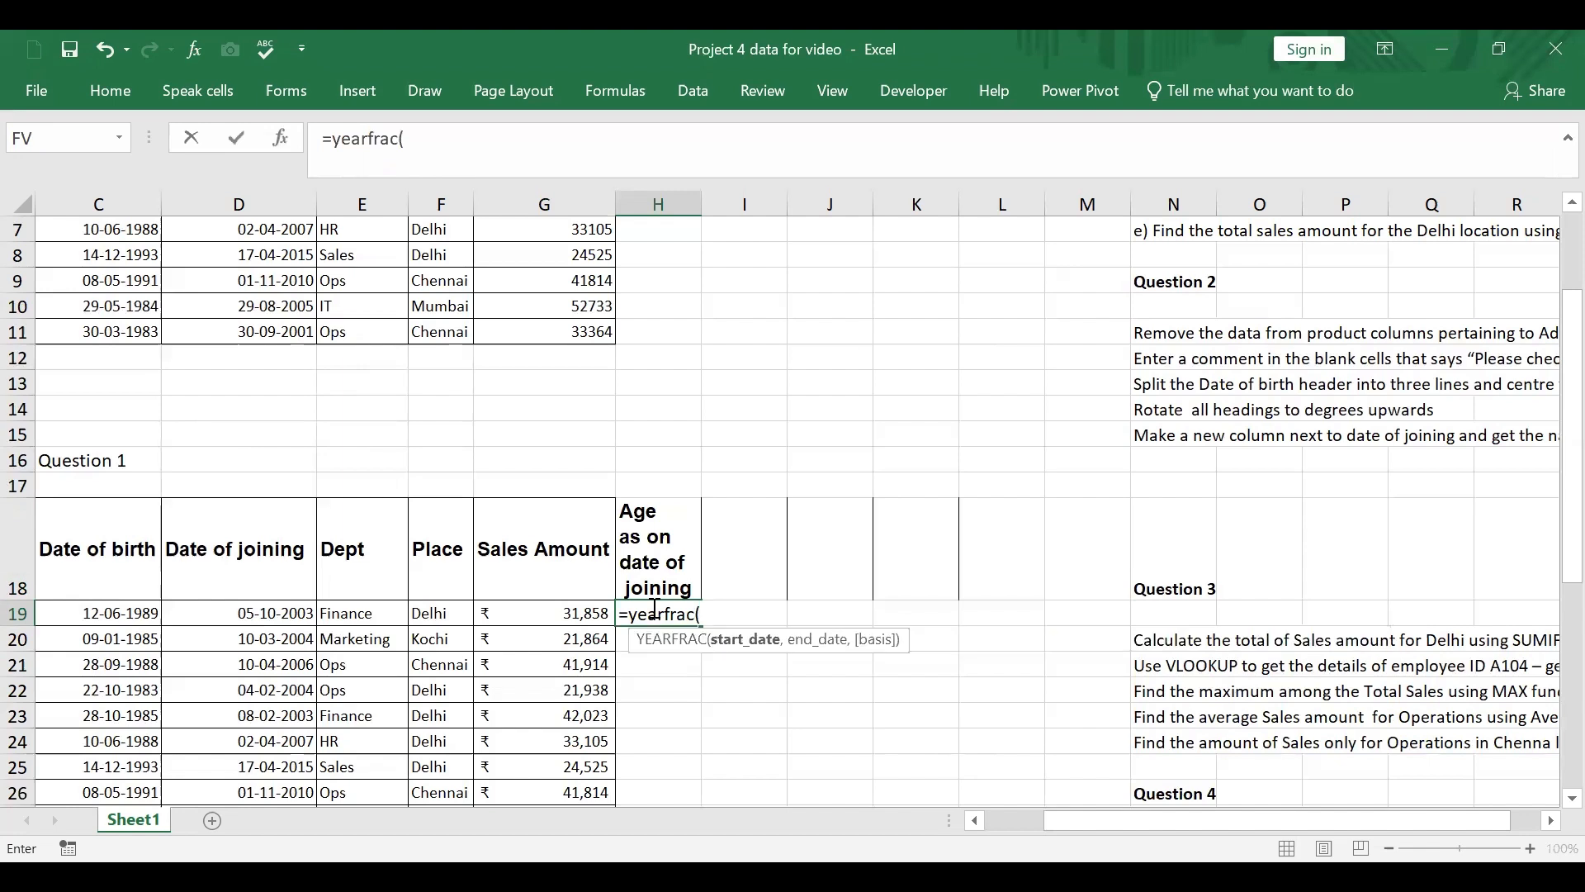
left_click(142, 613)
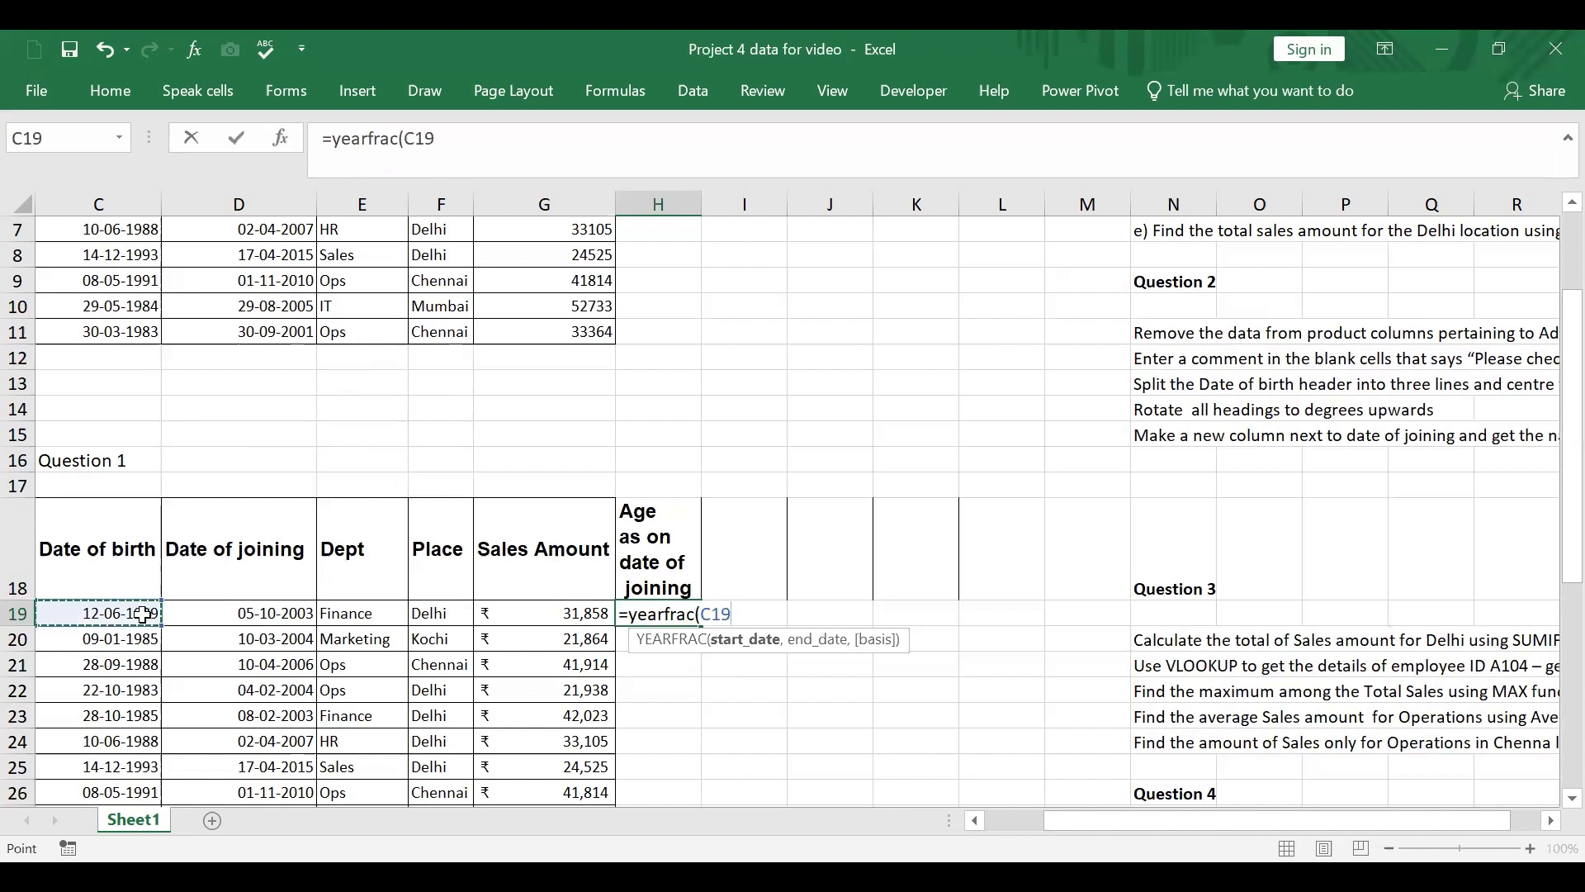
type(",")
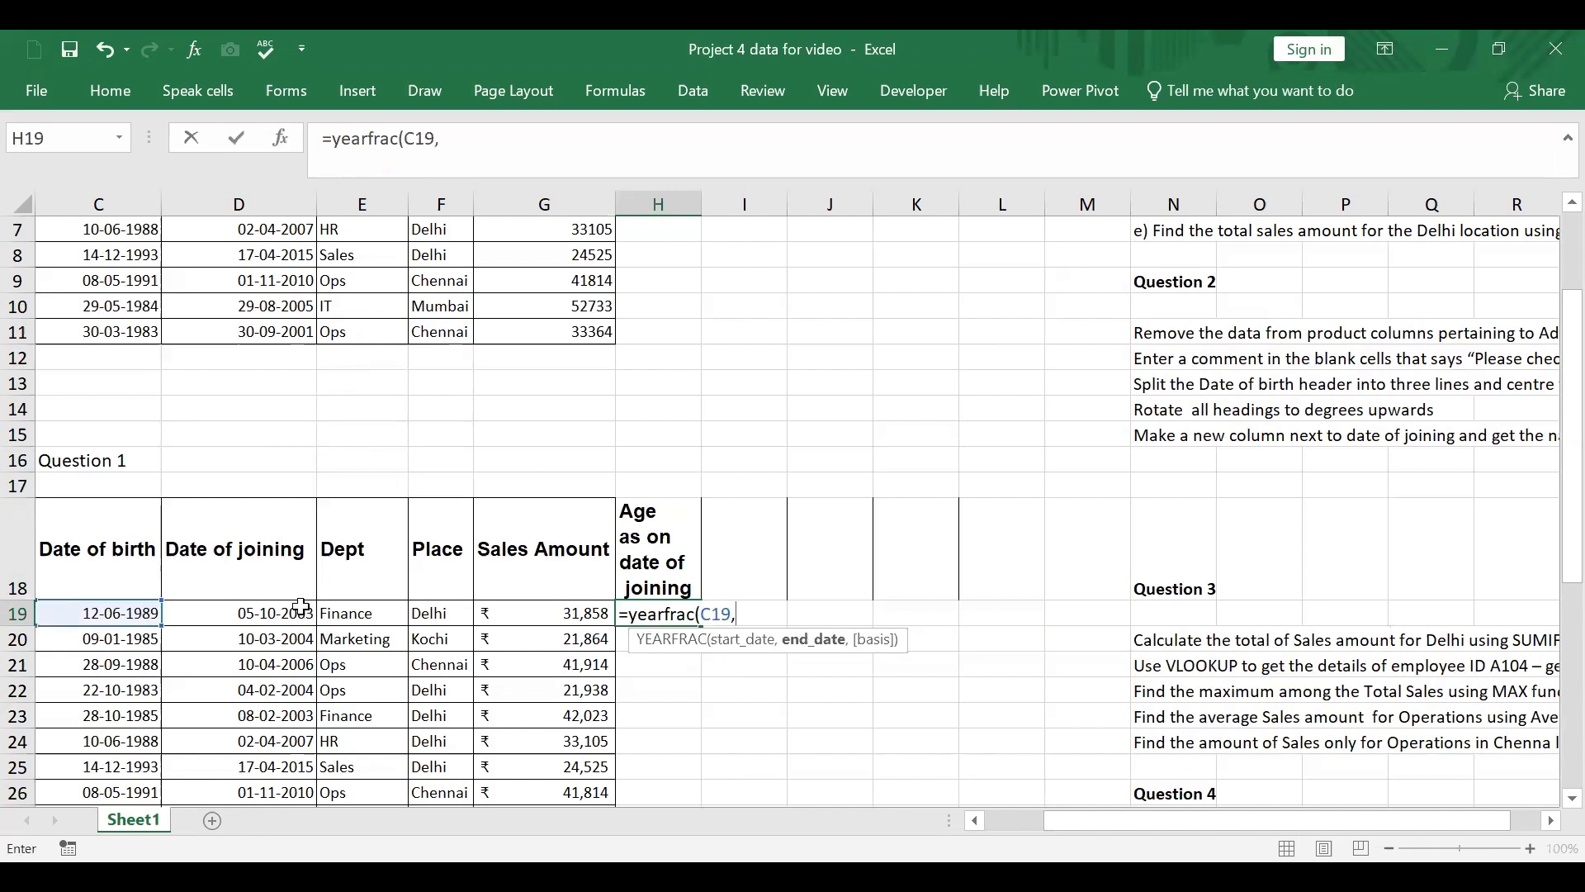
left_click(301, 613)
key("Return")
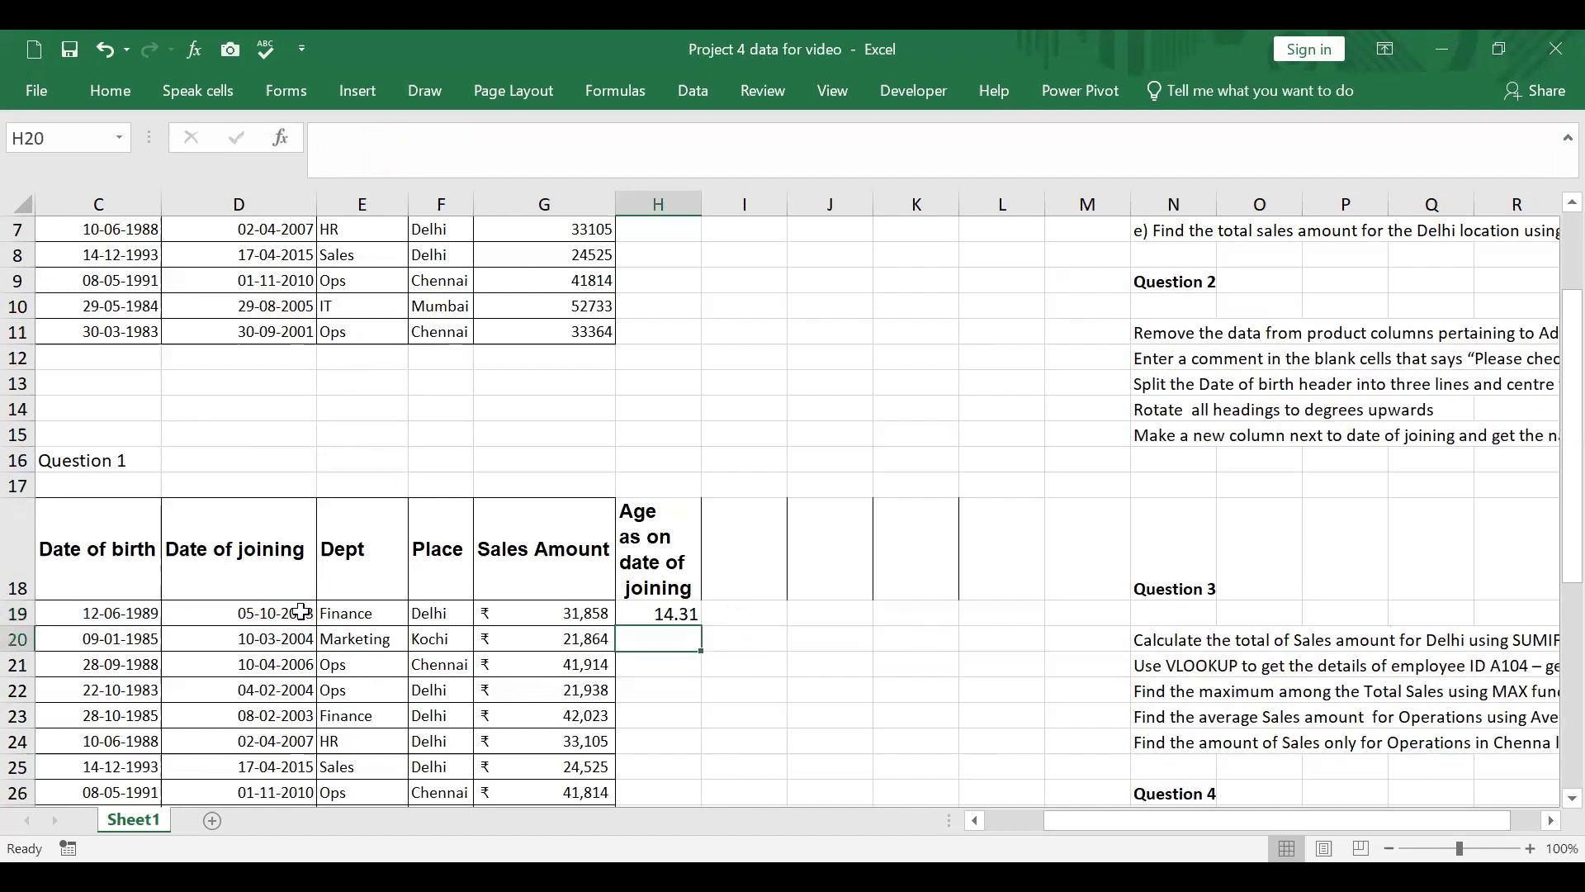
Step: Fill the YEARFRAC formula from H19 down the age column to H28
left_click(678, 613)
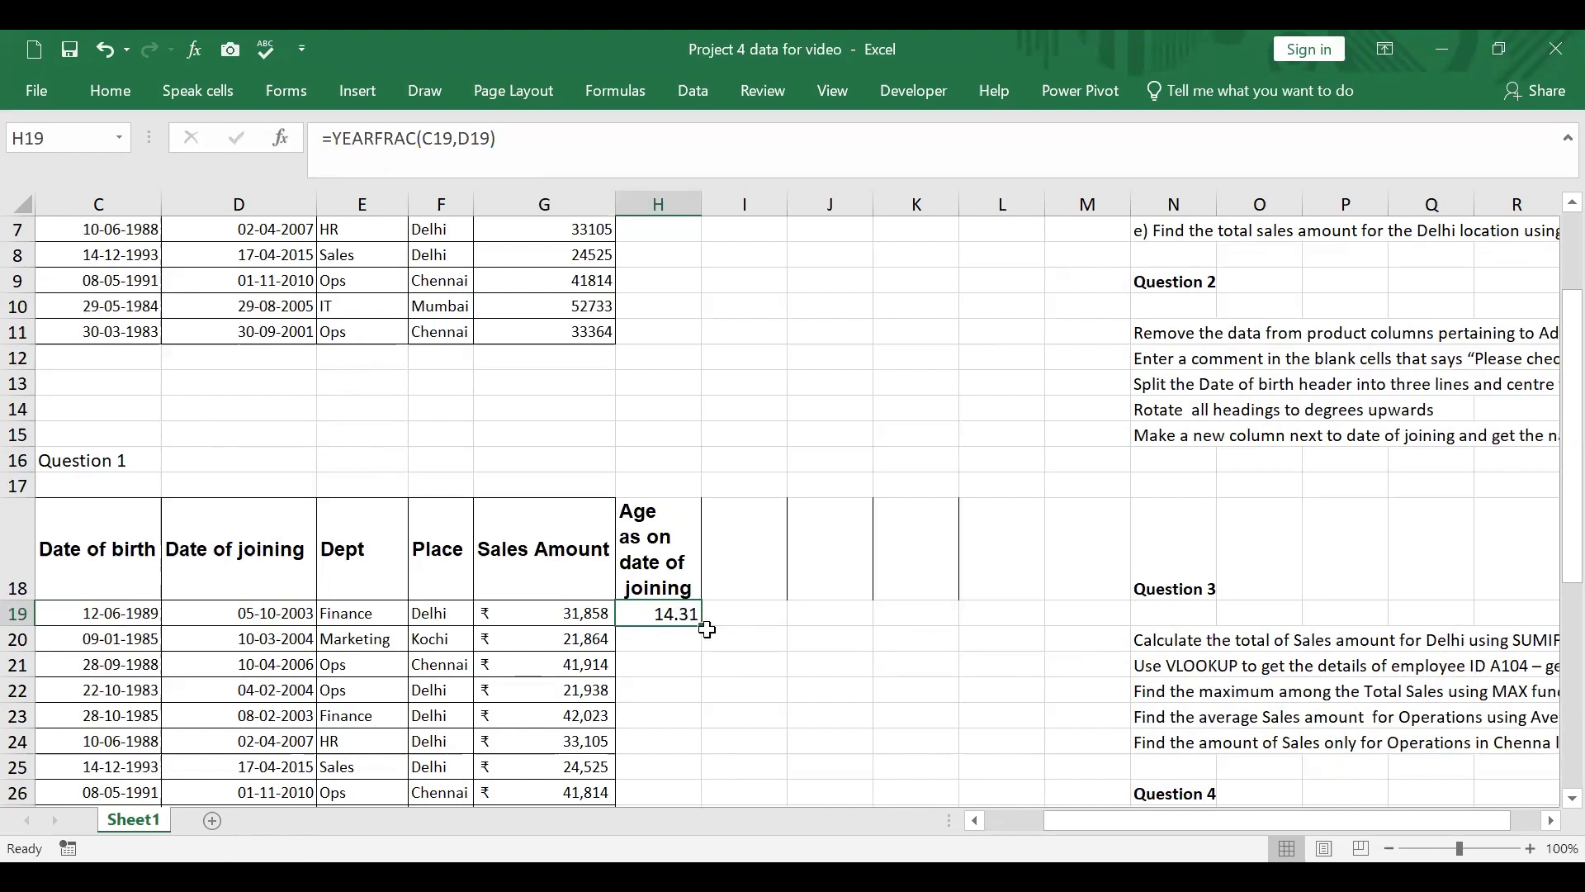
left_click(704, 616)
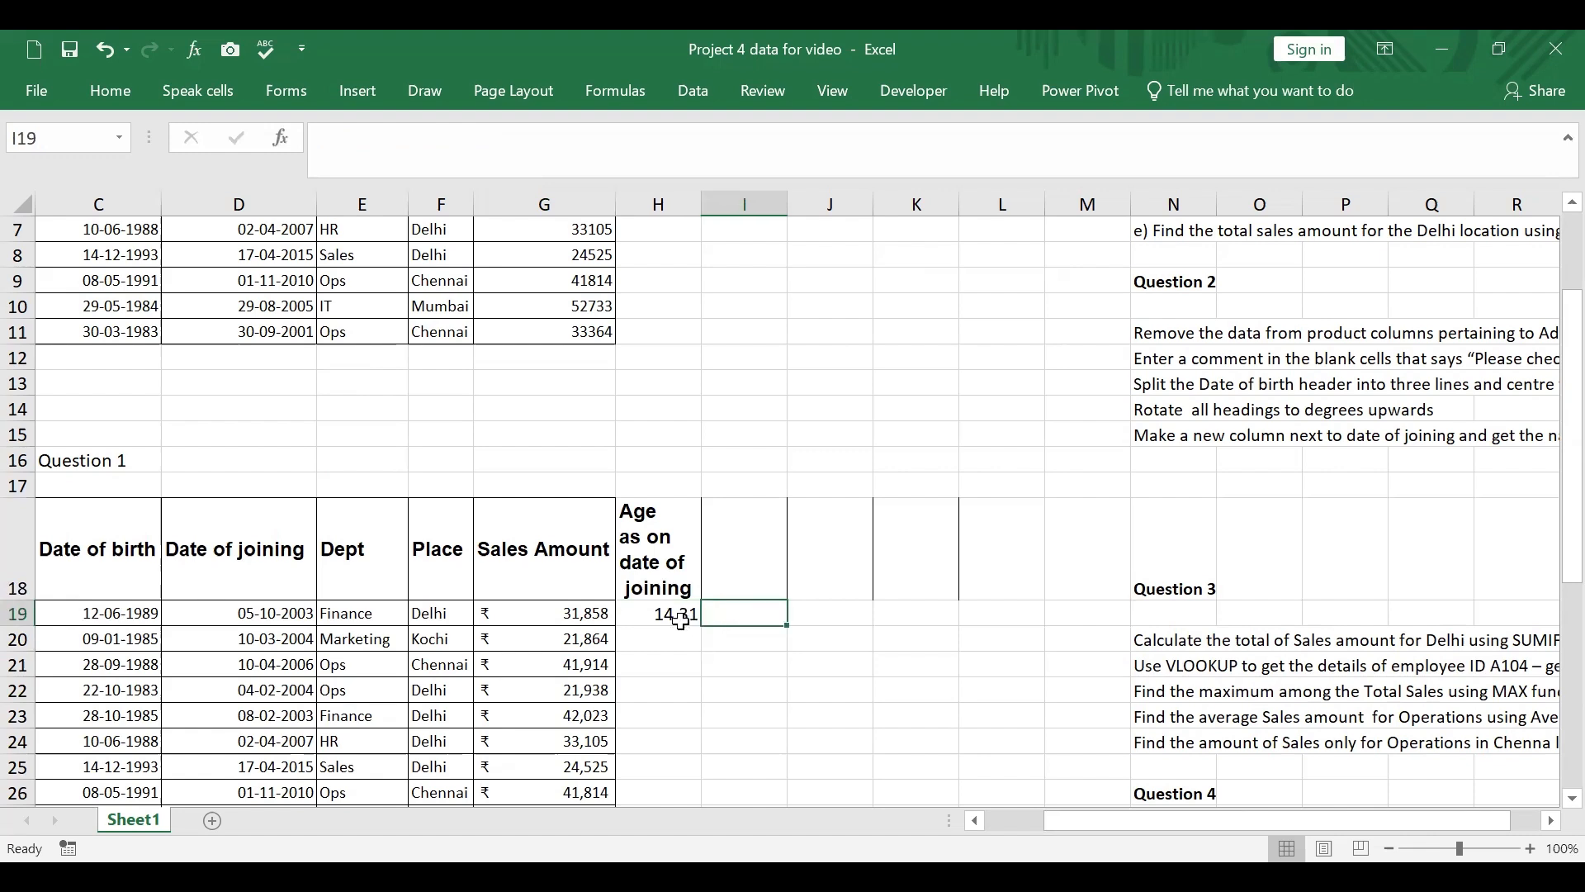
left_click(693, 621)
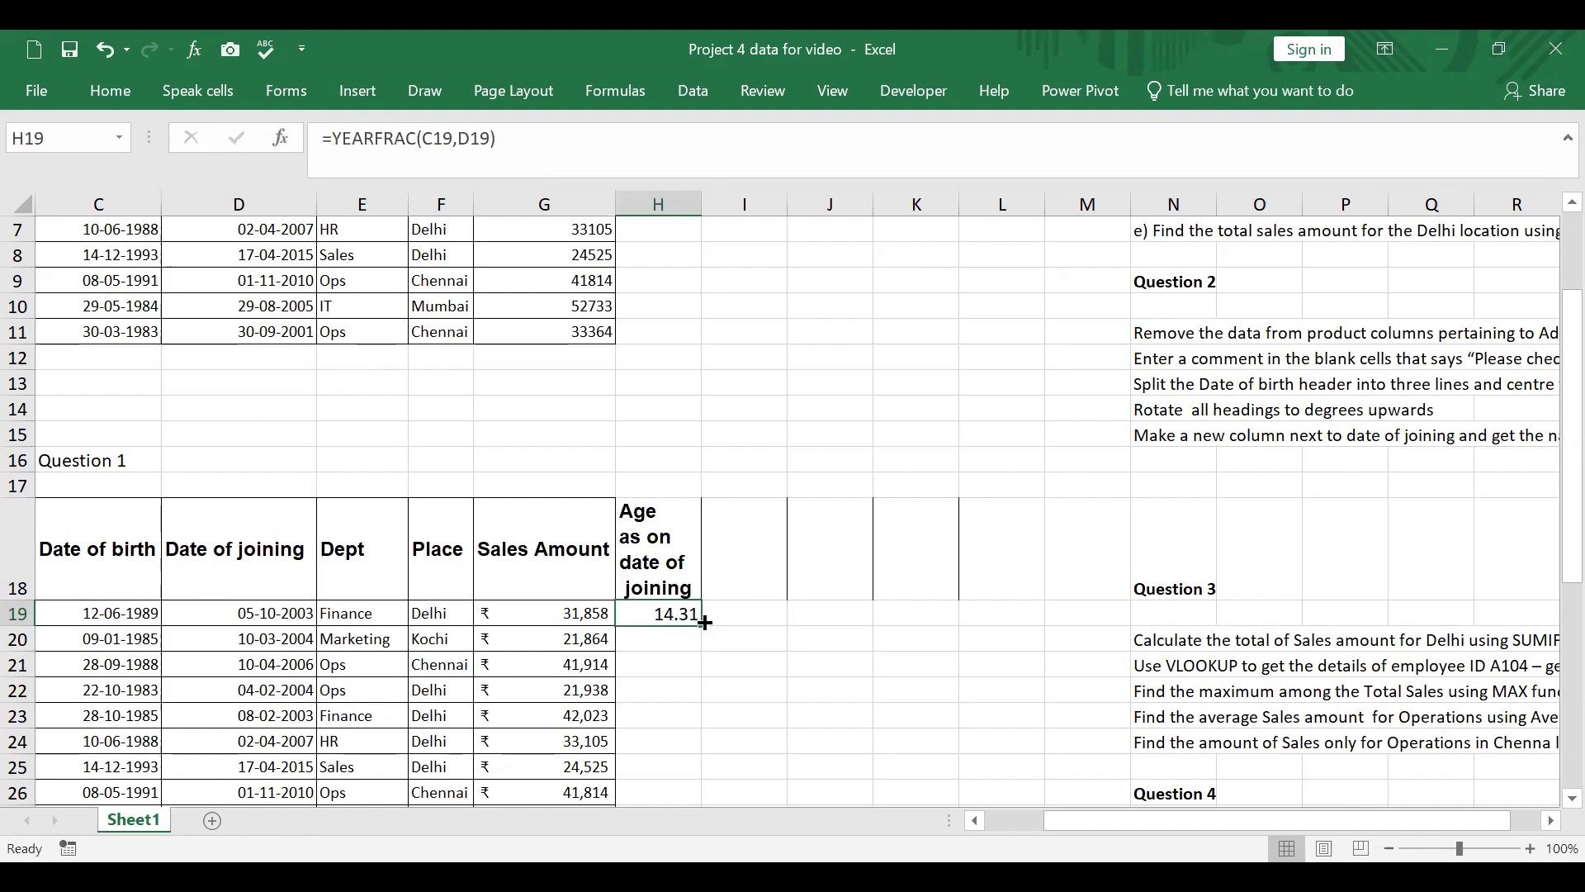
double_click(704, 620)
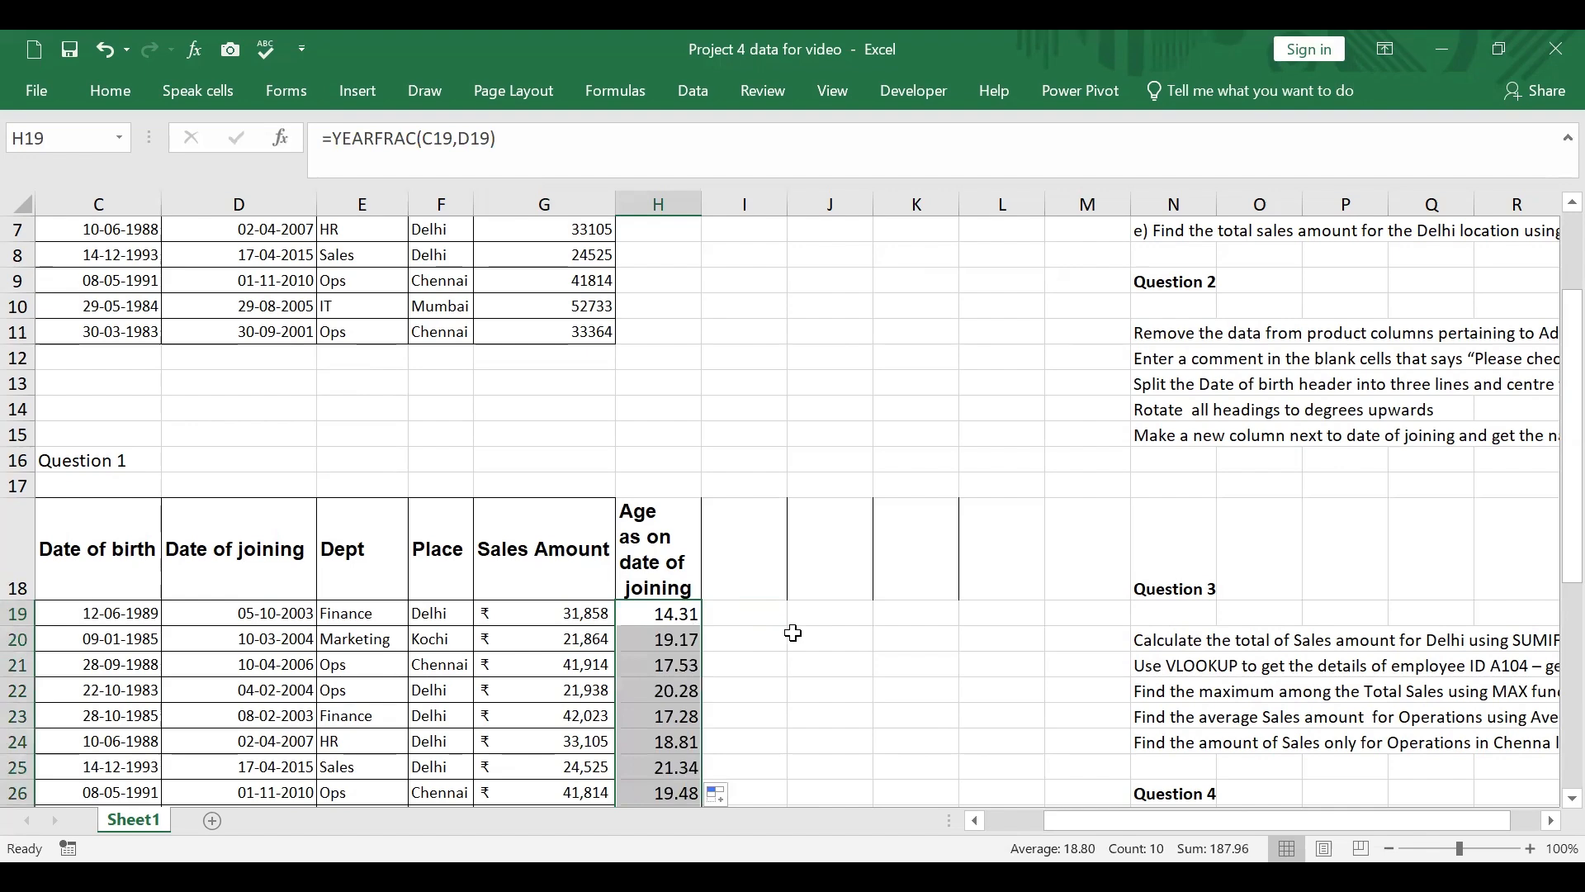
Step: Check task d of Question 1 and select cells I17 to K17 above the empty columns beside the age column
scroll(1357, 496, "up", 2)
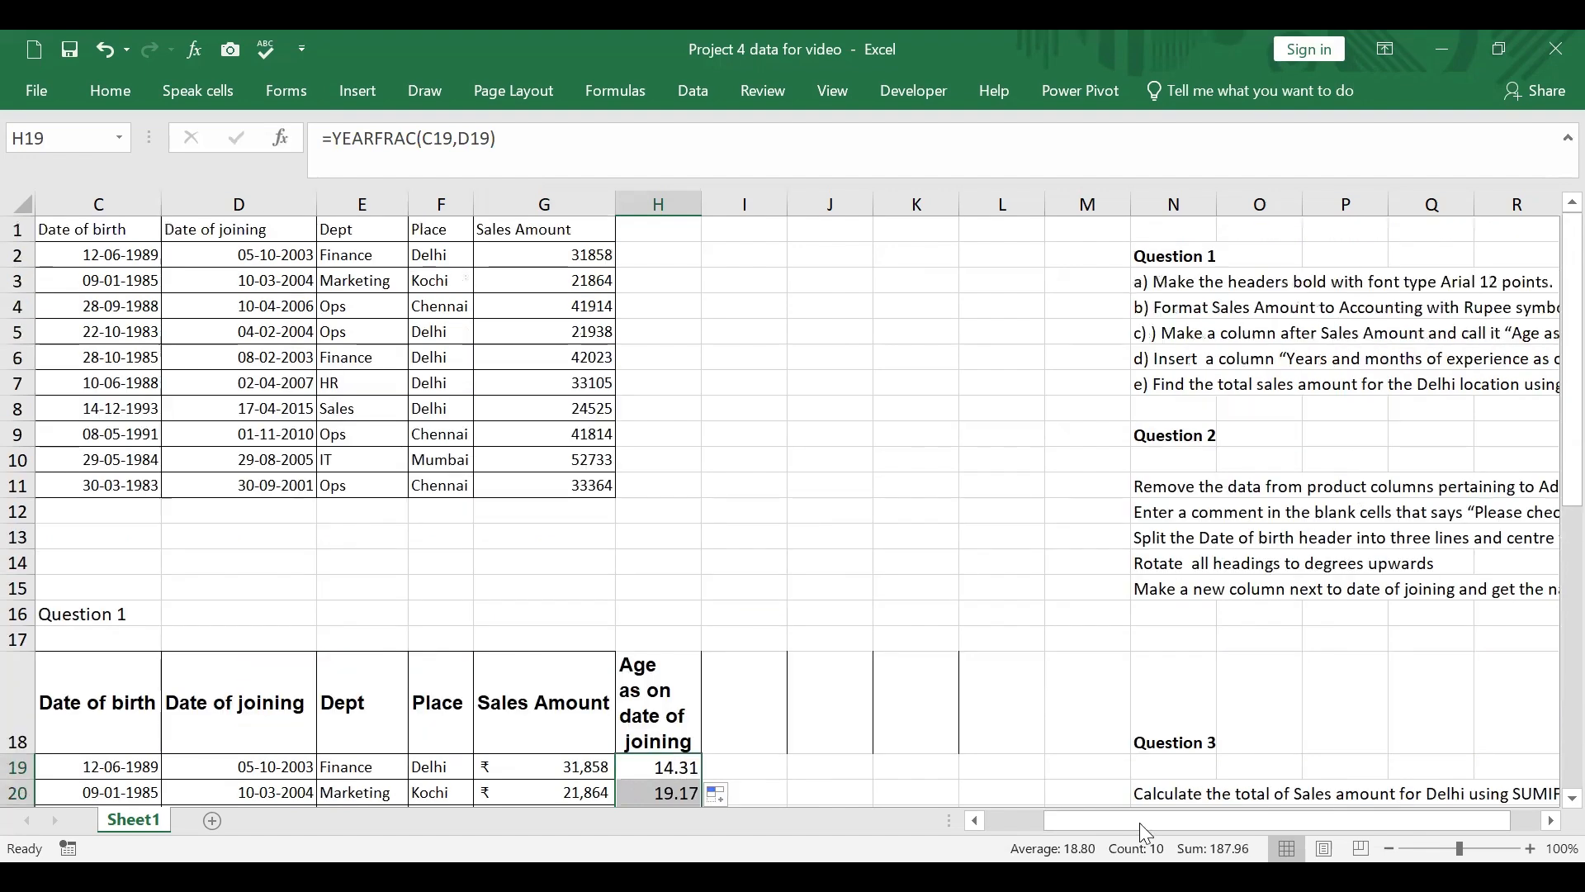
left_click_drag(1224, 822, 1339, 822)
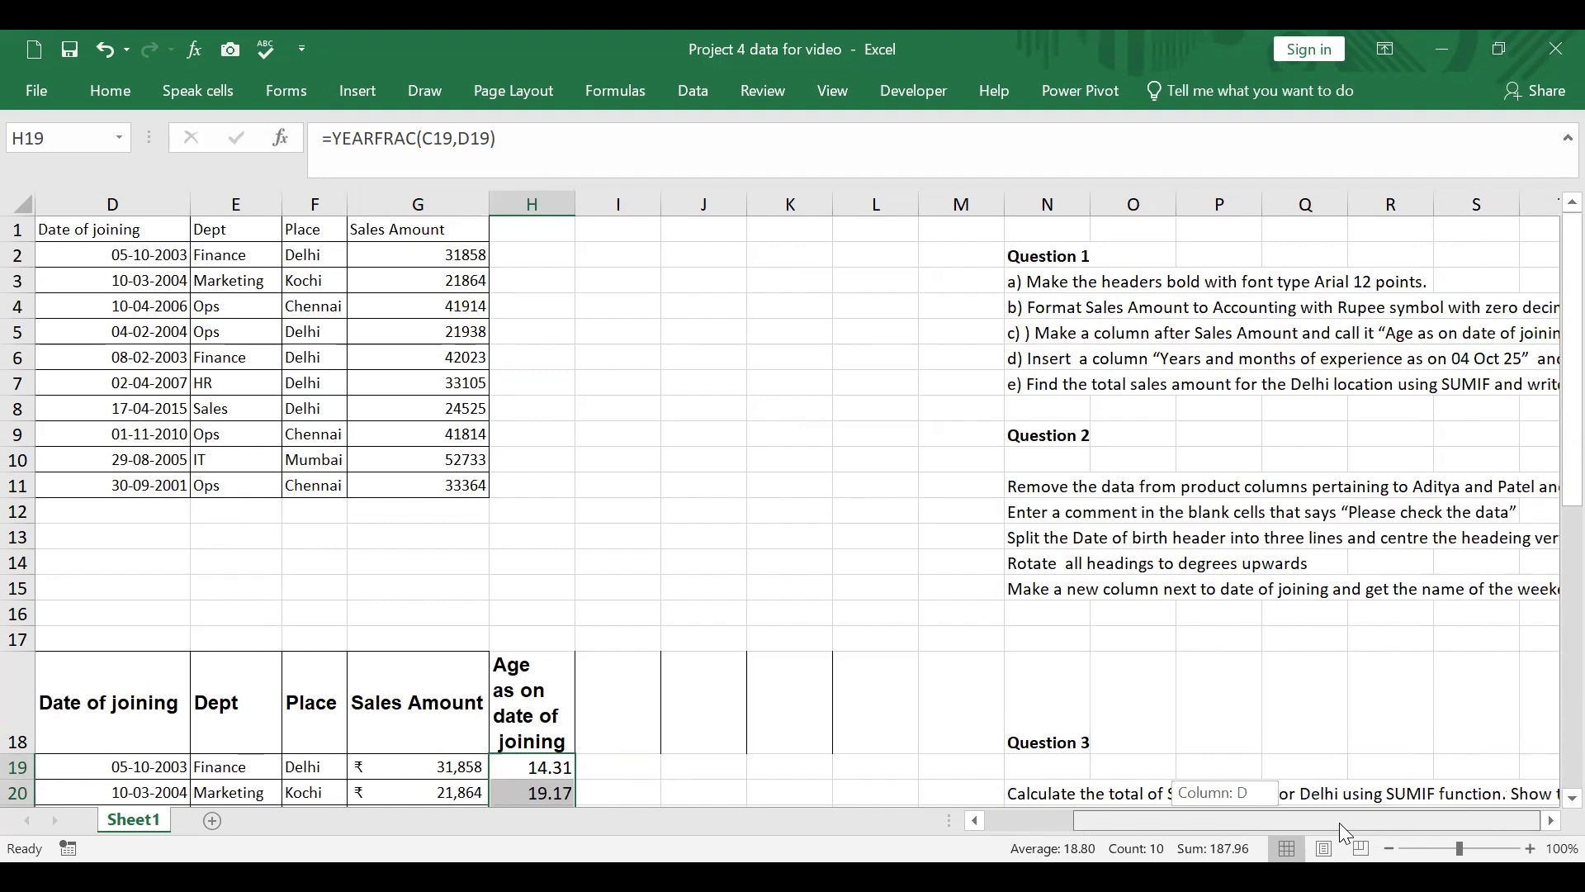
left_click_drag(1339, 823, 1294, 823)
scroll(660, 470, "down", 2)
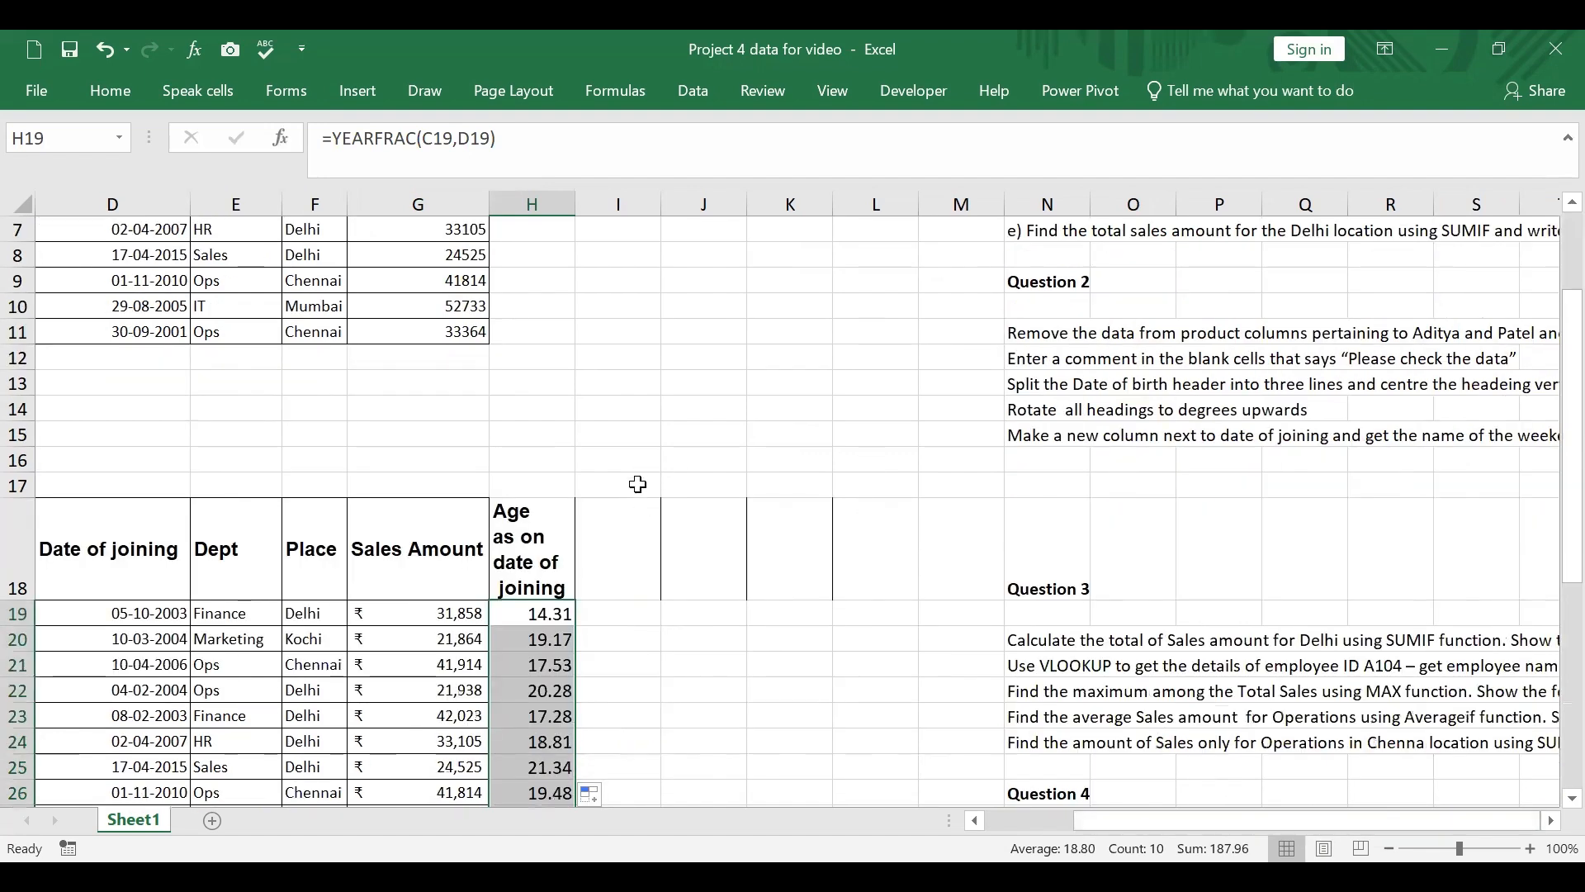
left_click_drag(636, 478, 765, 495)
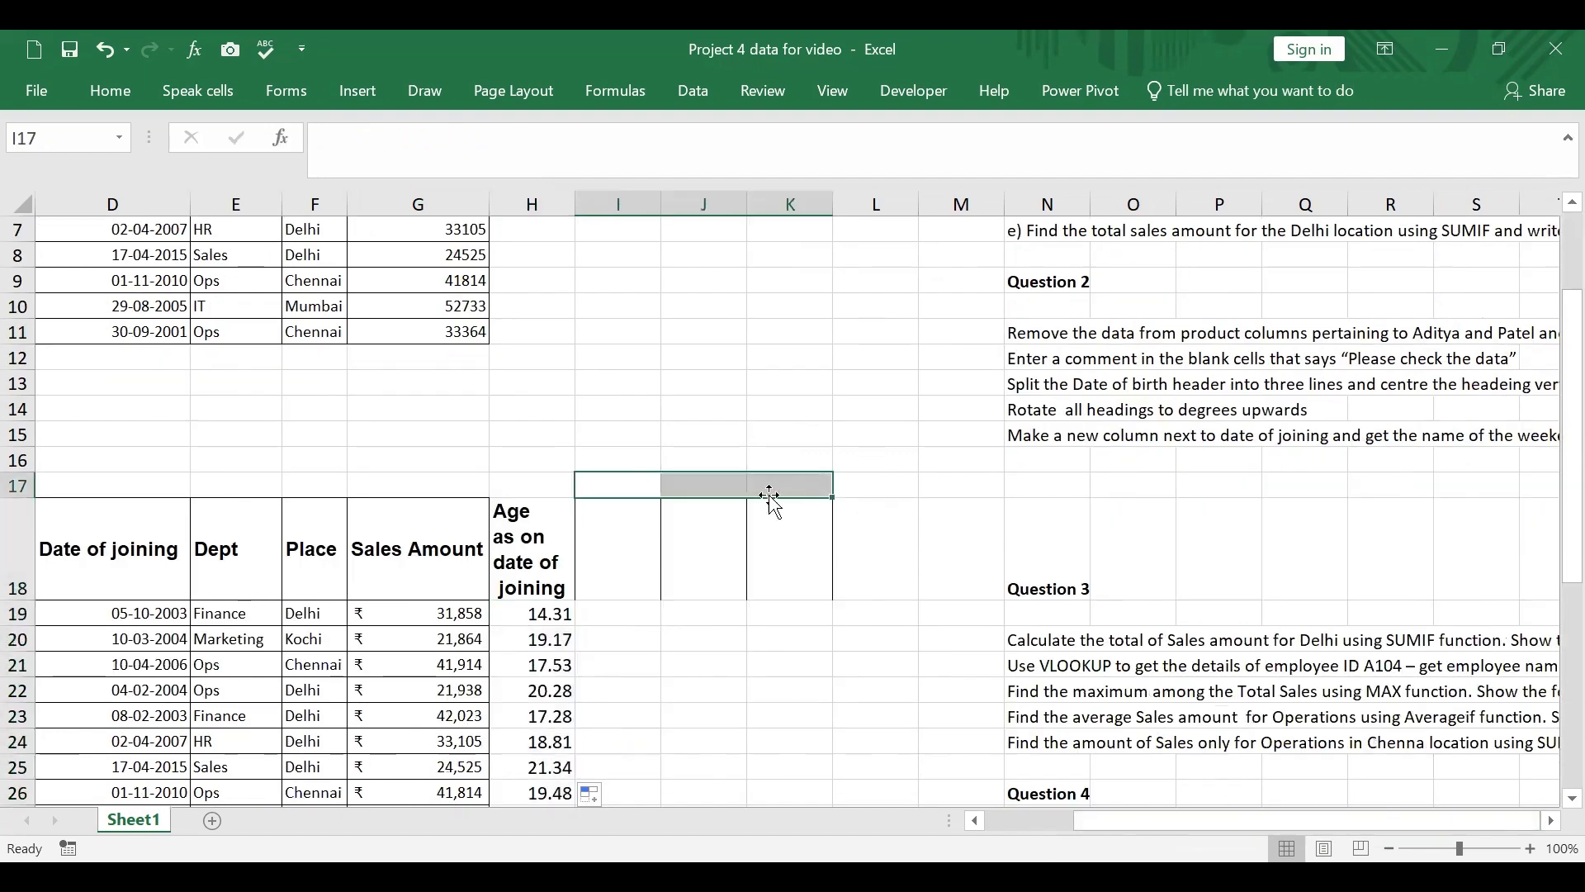
type("Age o")
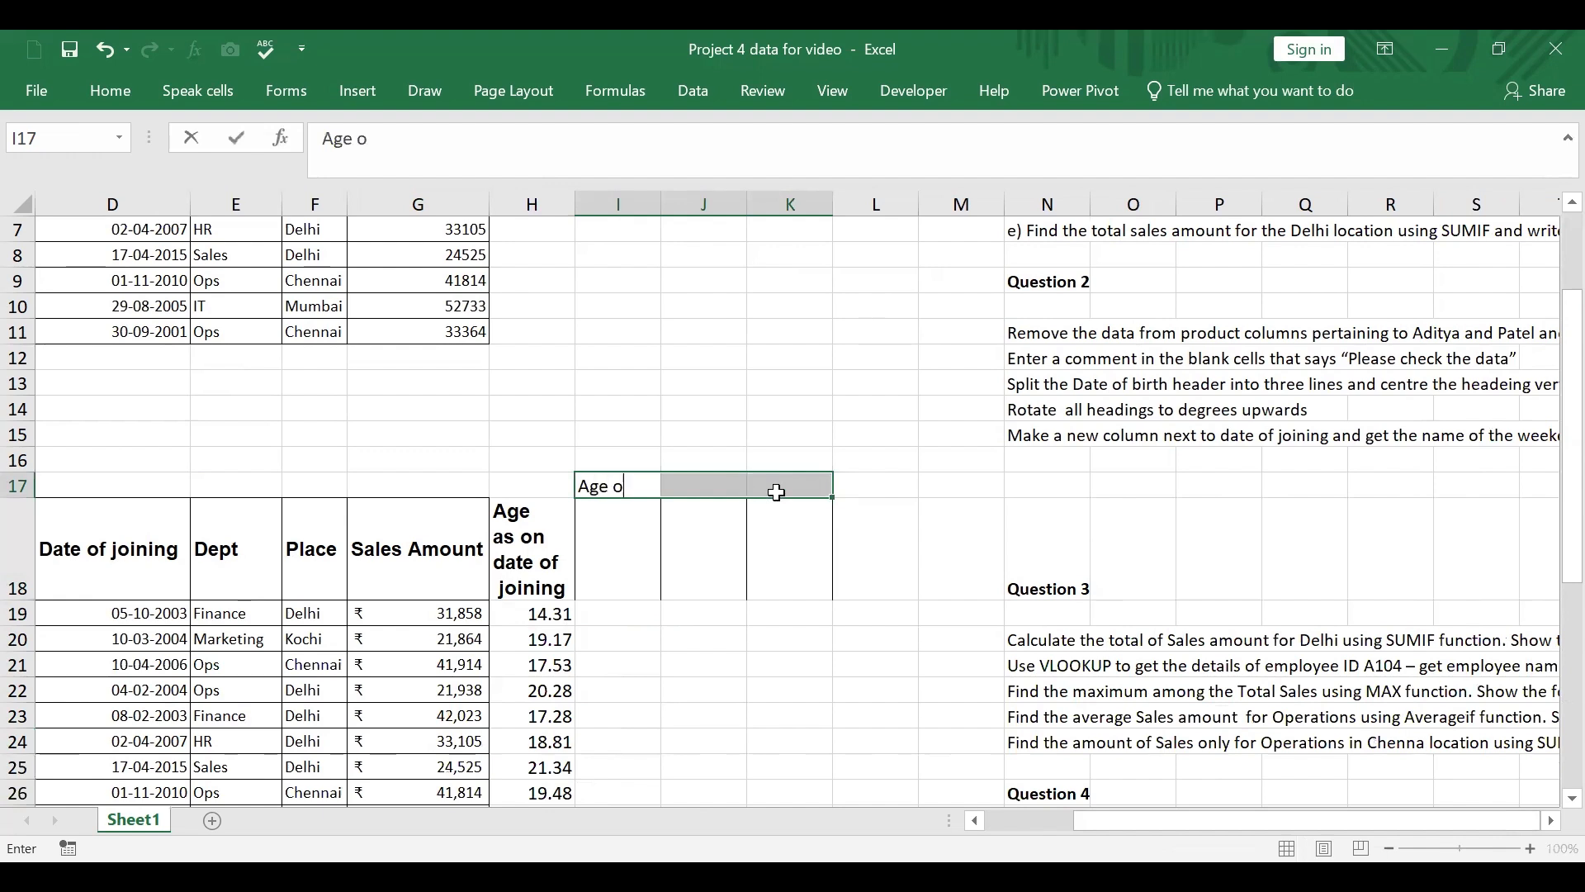
key("BackSpace")
type("as on")
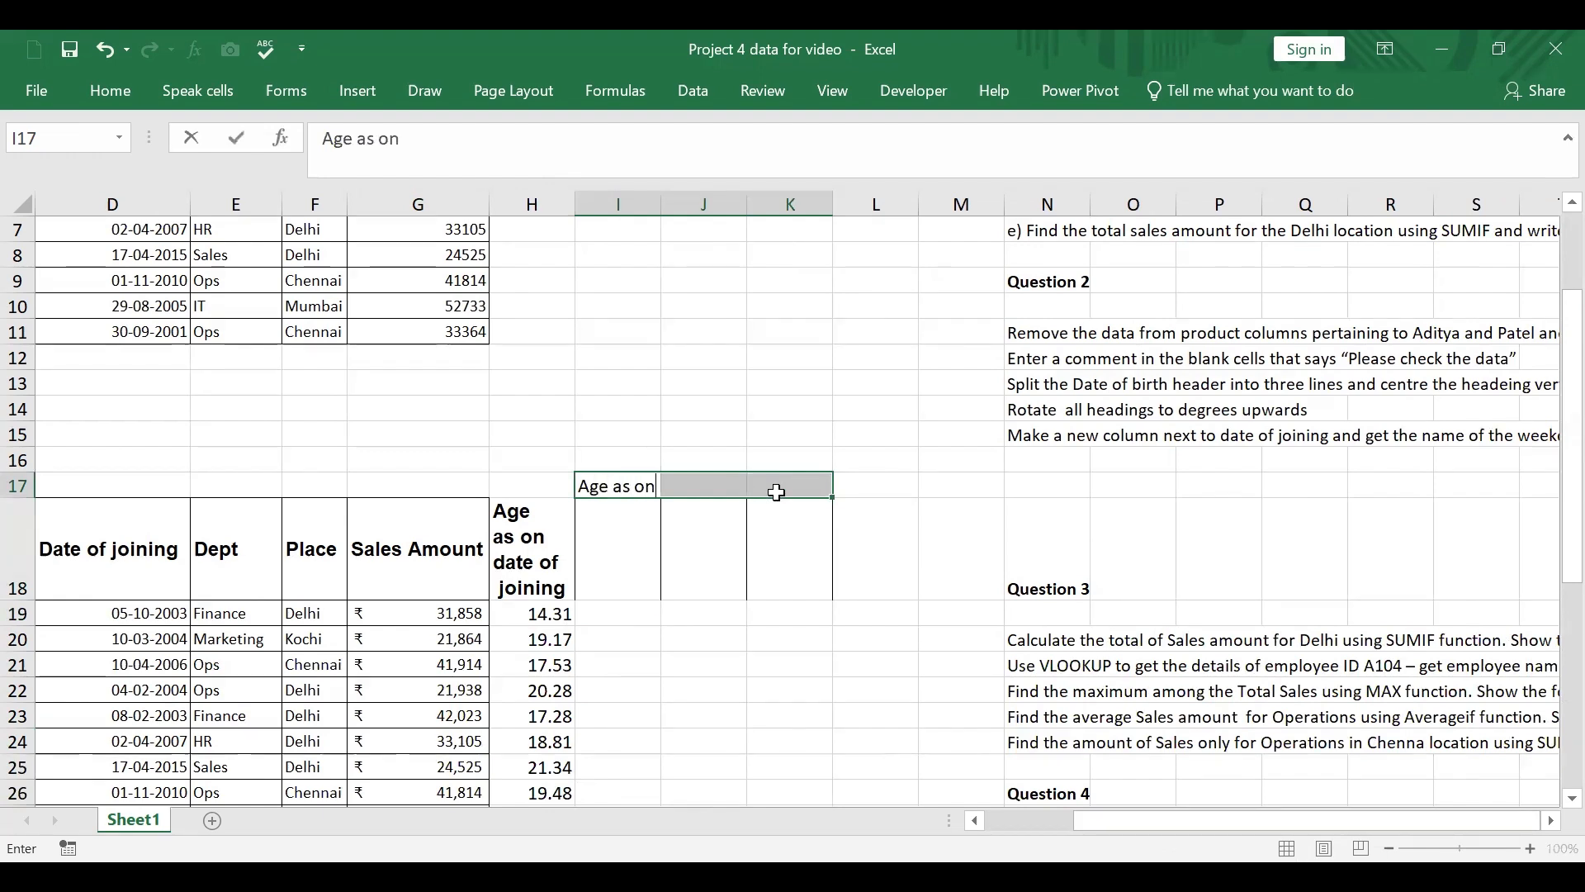
type(" 4v Oct")
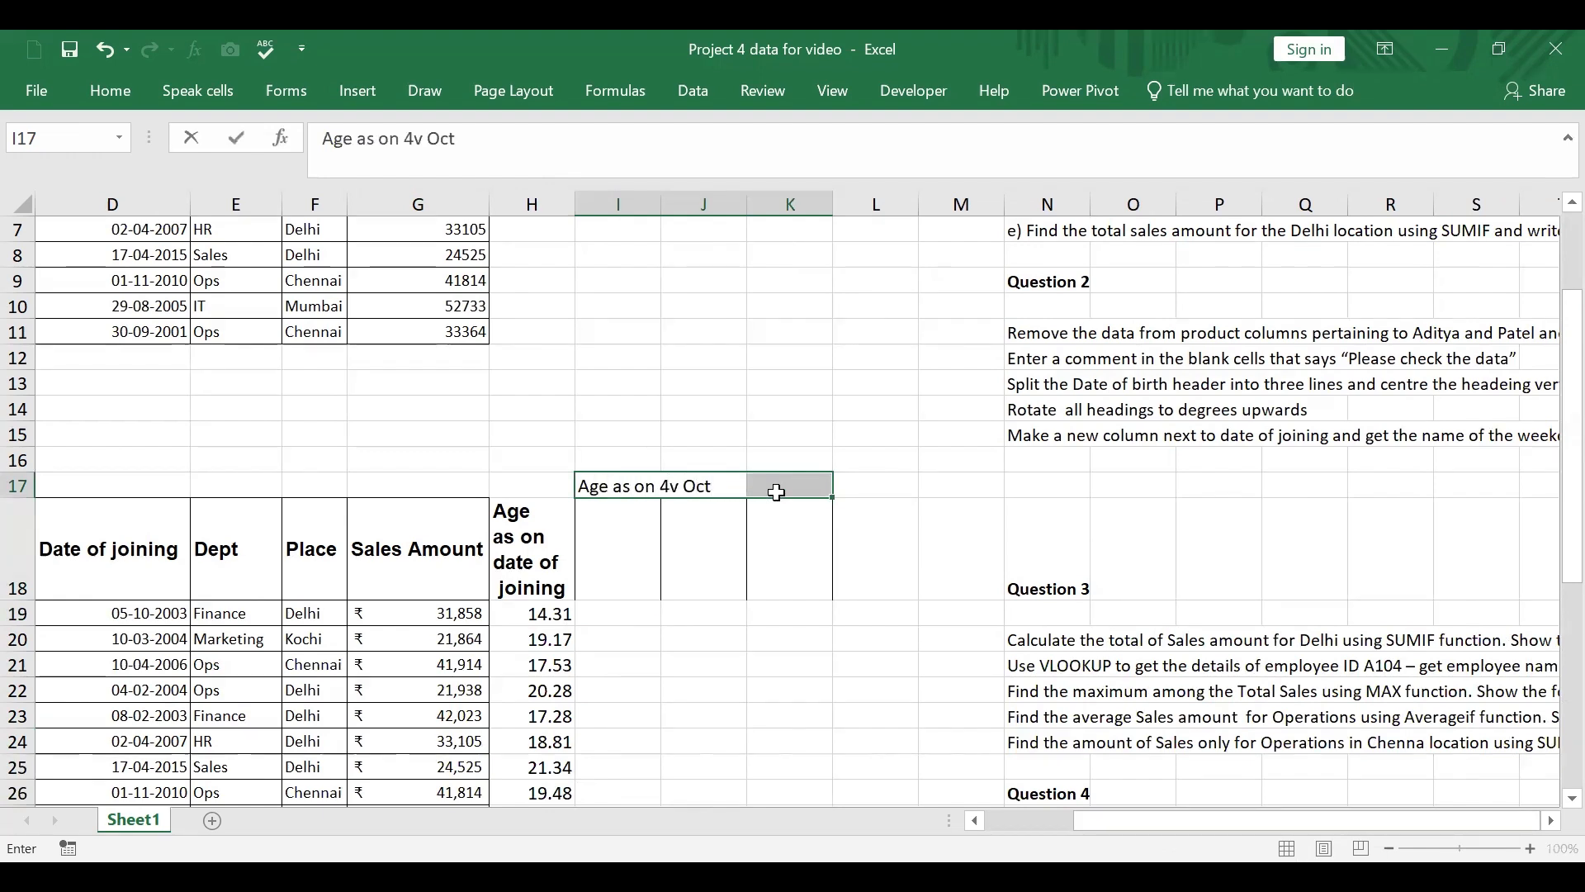
key("BackSpace")
key("BackSpace")
key("BackSpace")
key("BackSpace")
key("BackSpace")
key("BackSpace")
key("BackSpace")
key("BackSpace")
key("BackSpace")
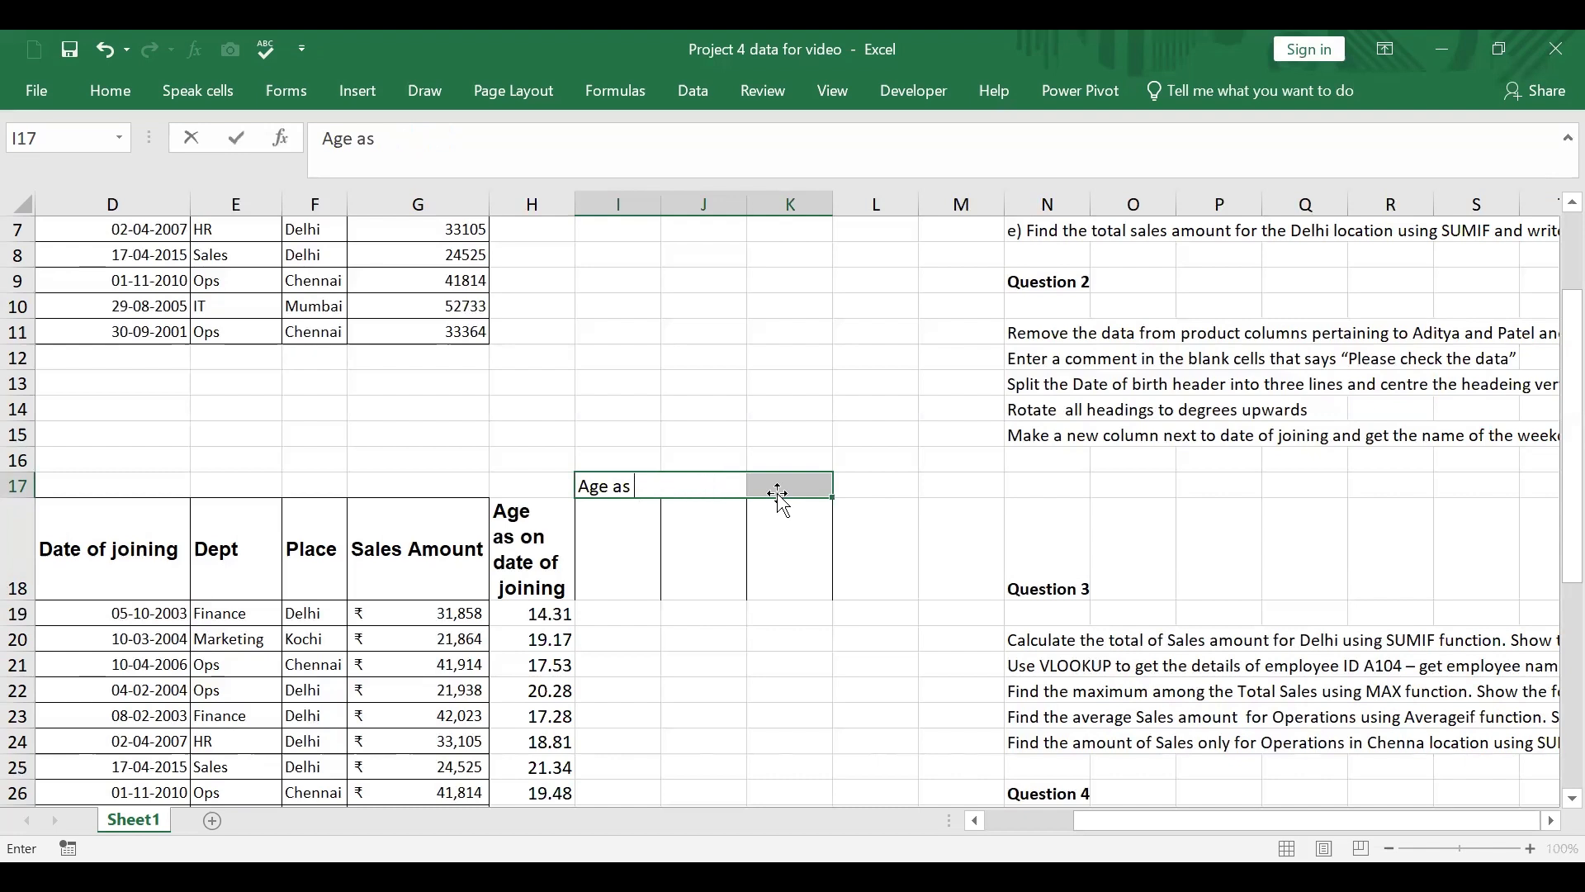
key("BackSpace")
key("BackSpace")
key("BackSpace")
key("BackSpace")
key("BackSpace")
key("BackSpace")
key("BackSpace")
Step: Enter the heading "Experience as on 4 Oct 25" in I17
type("Experience")
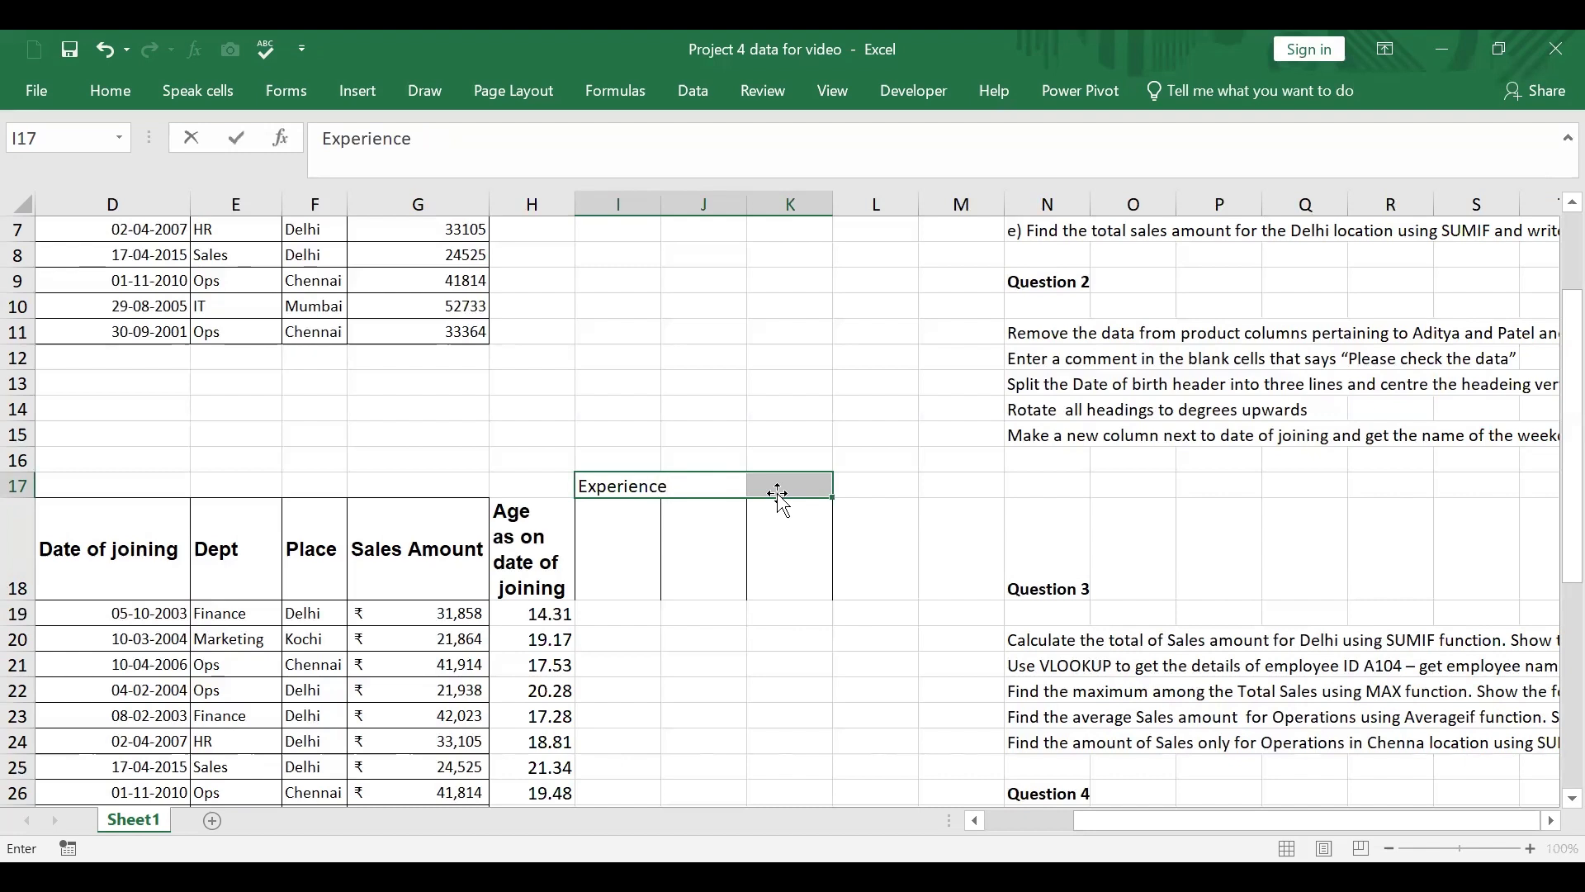
type(" as")
type("on 4")
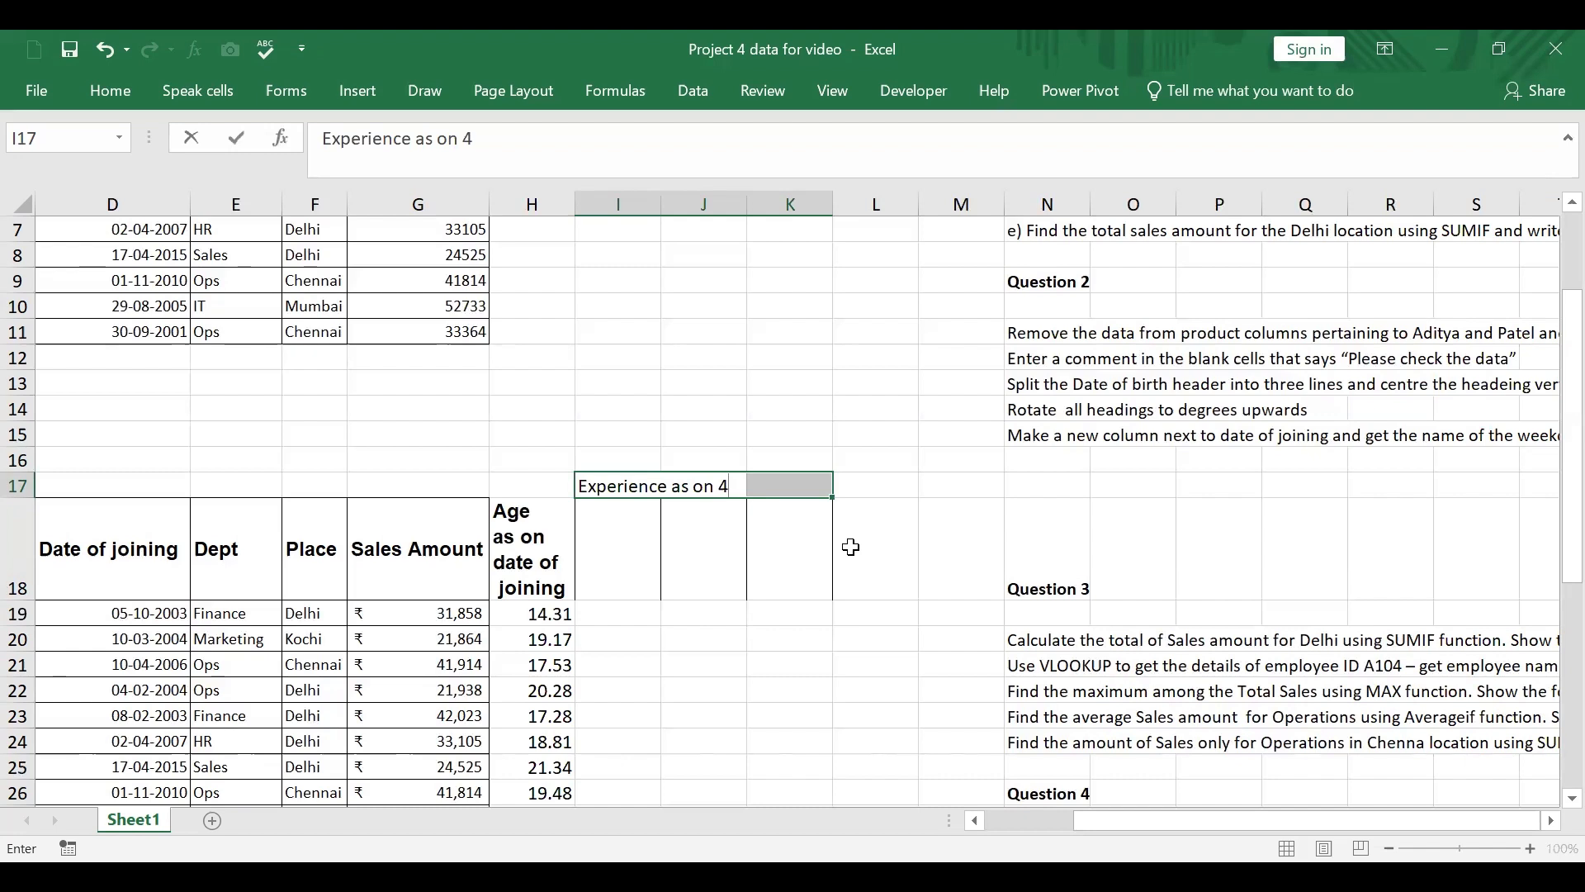
type(" Oct 25")
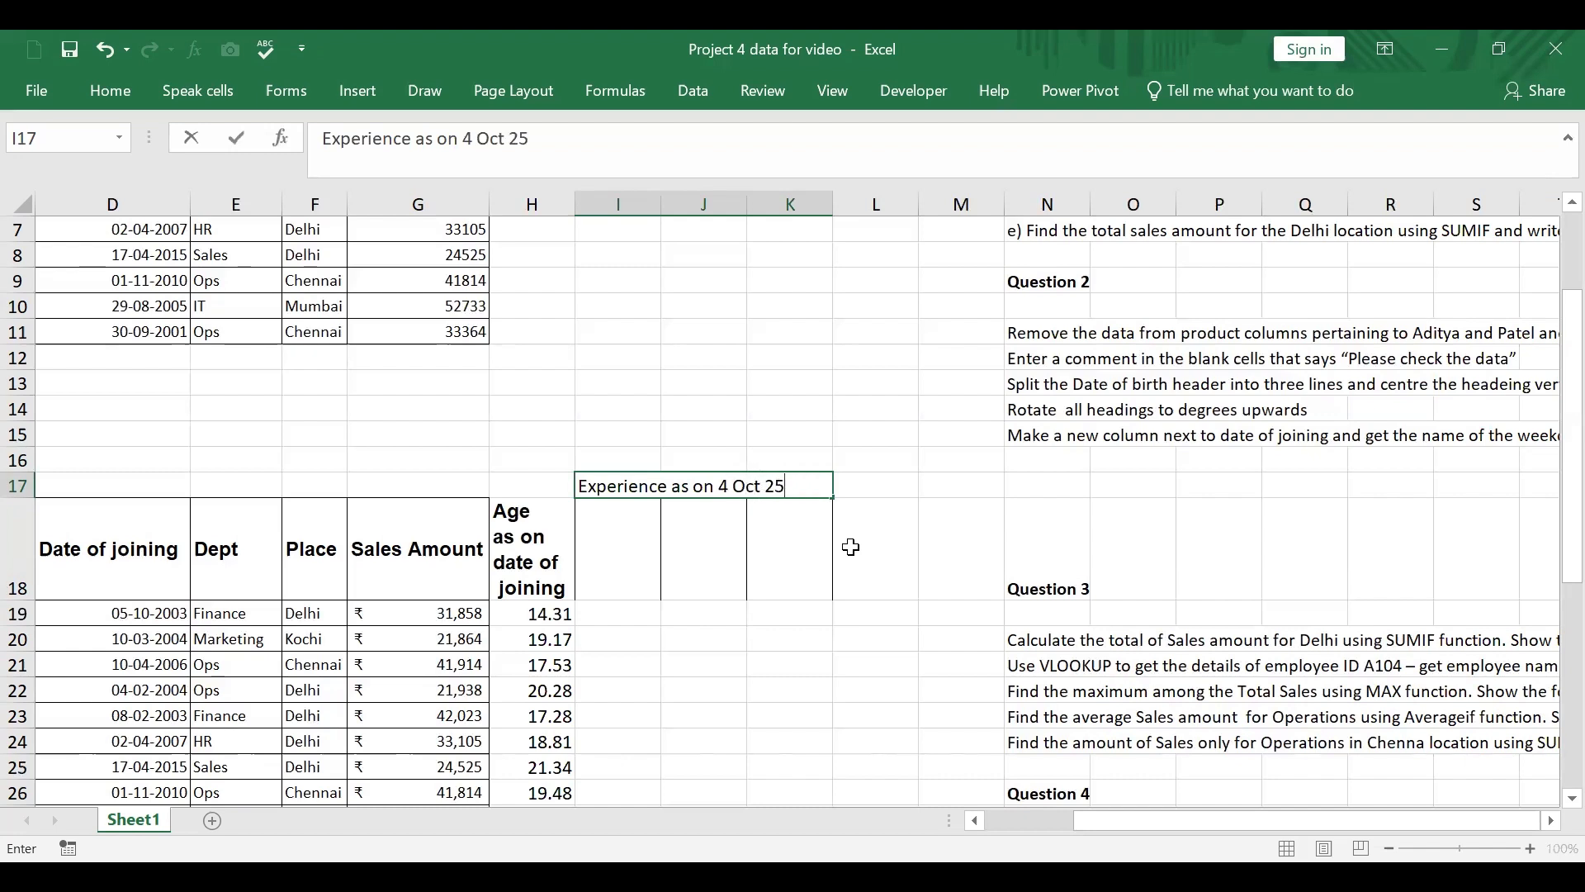
left_click(868, 726)
Step: Enter the column headers "Years", "Months" and "Days" in I18, J18 and K18
left_click(631, 544)
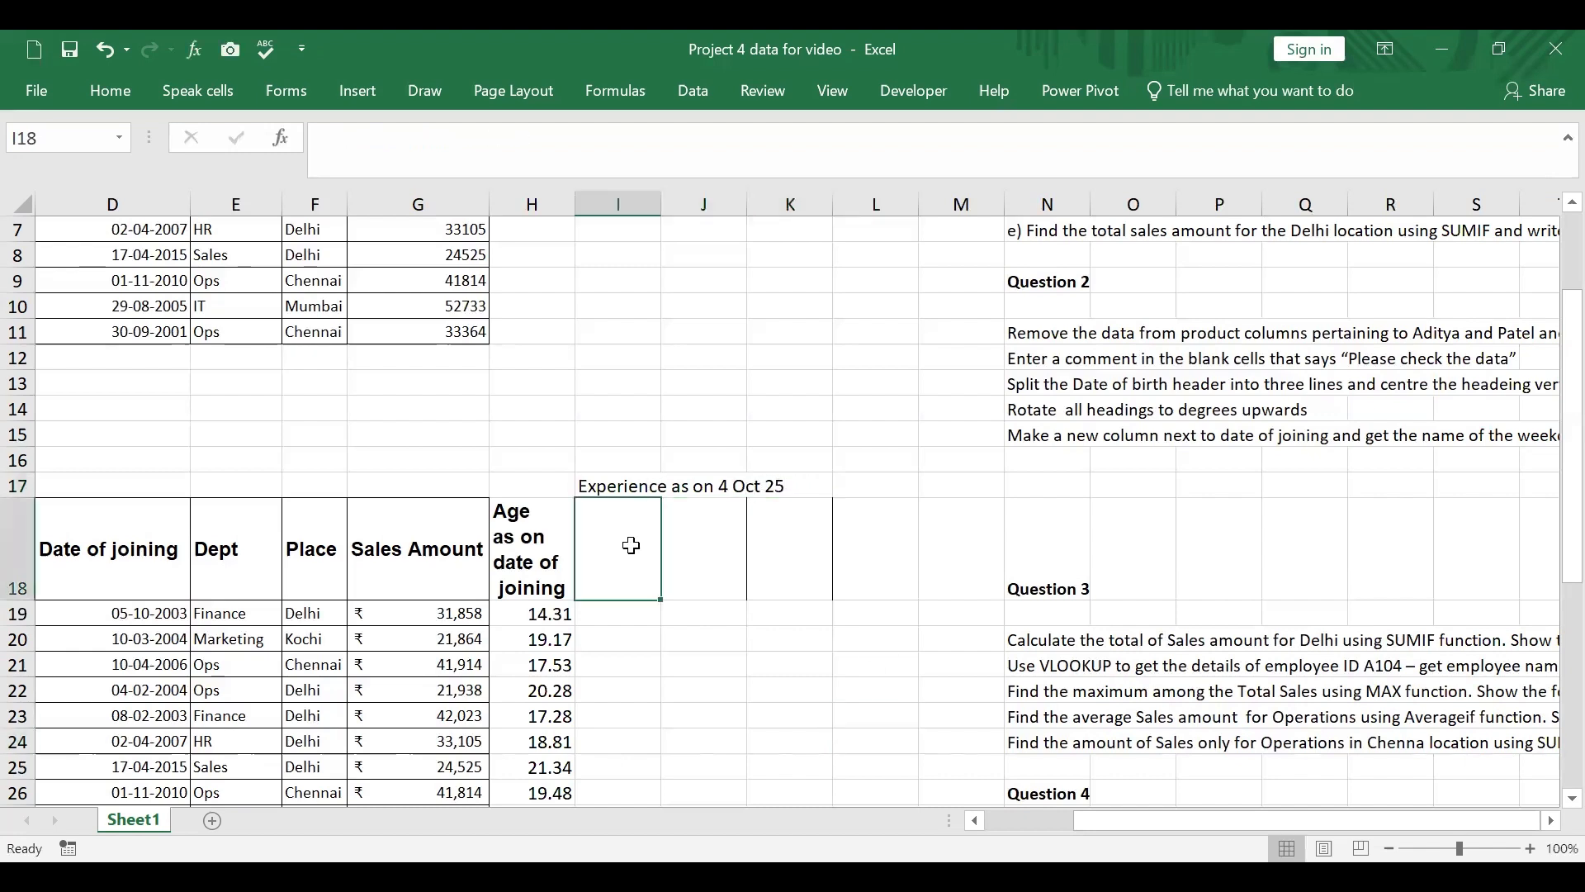
type("Y")
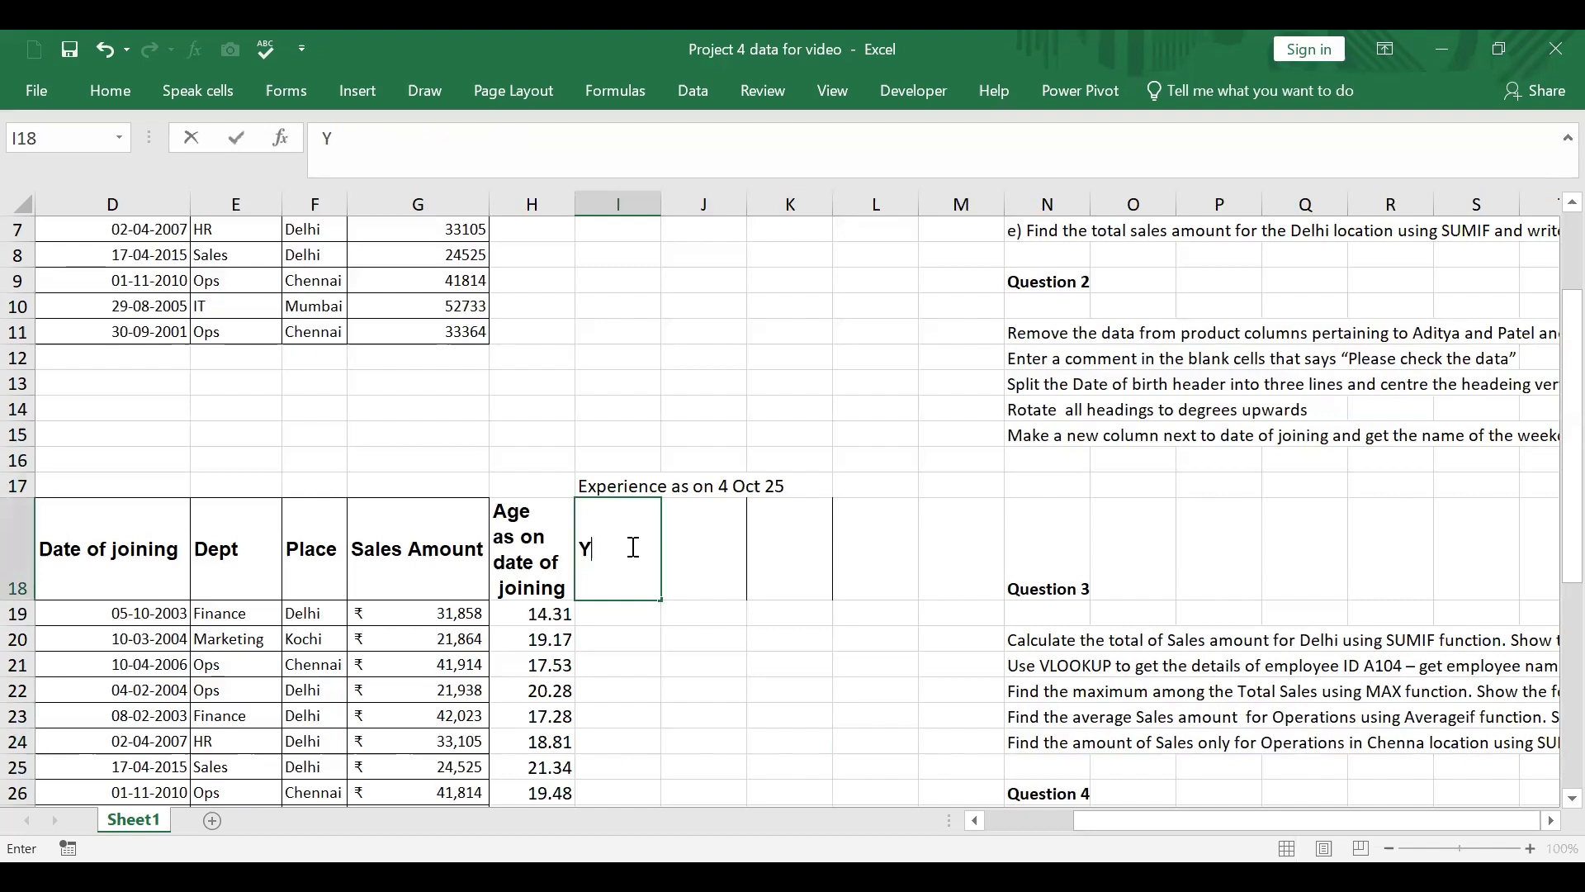
type("ears")
left_click(687, 554)
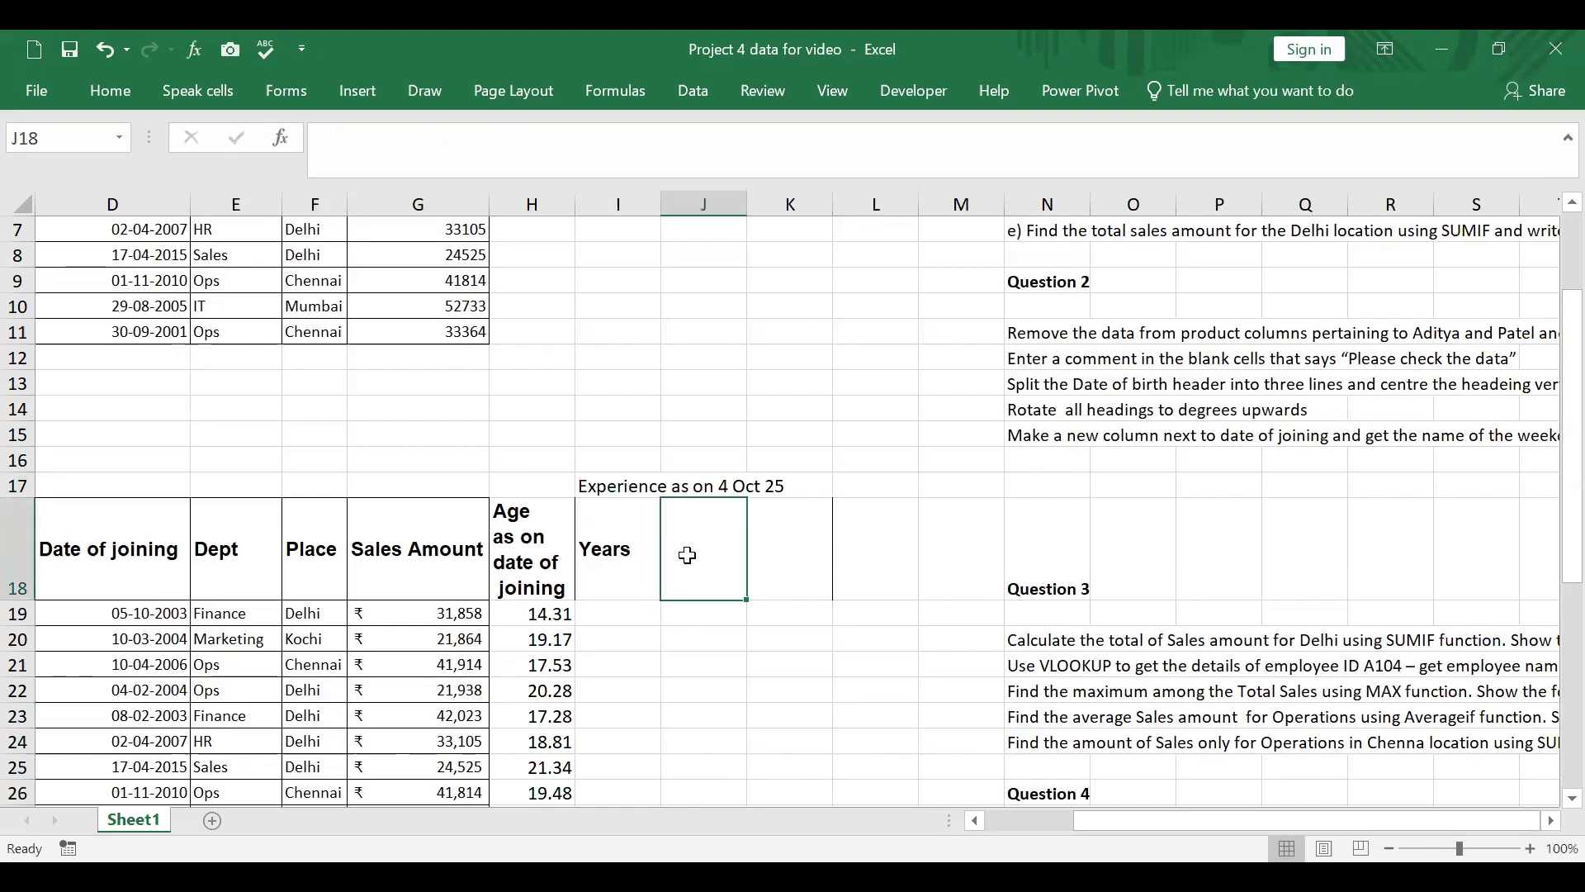
type("Months")
left_click(802, 551)
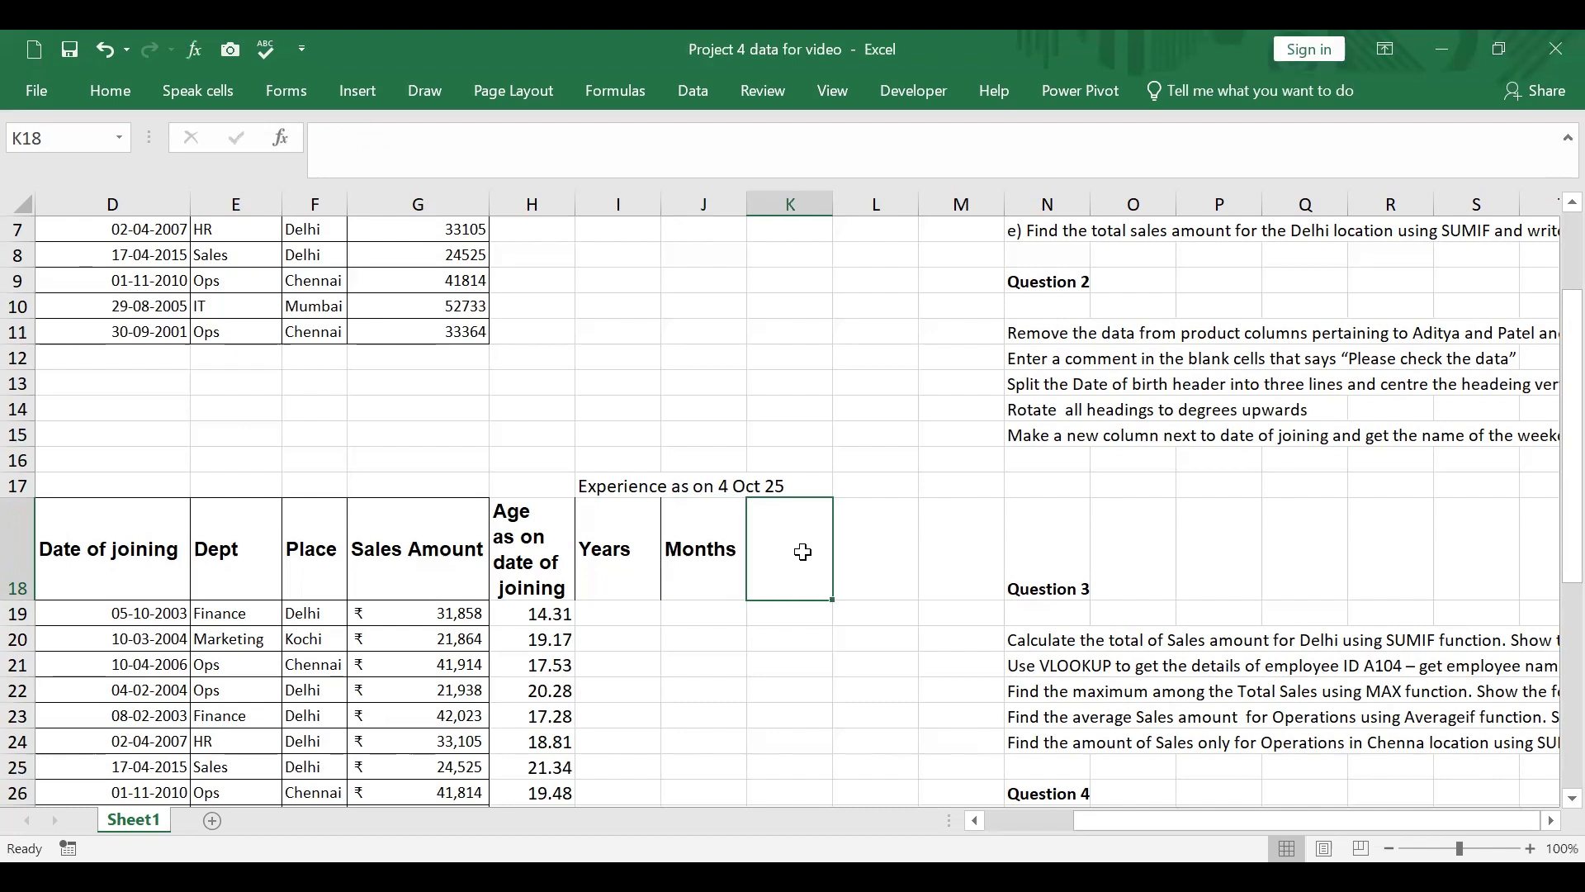
type("Days")
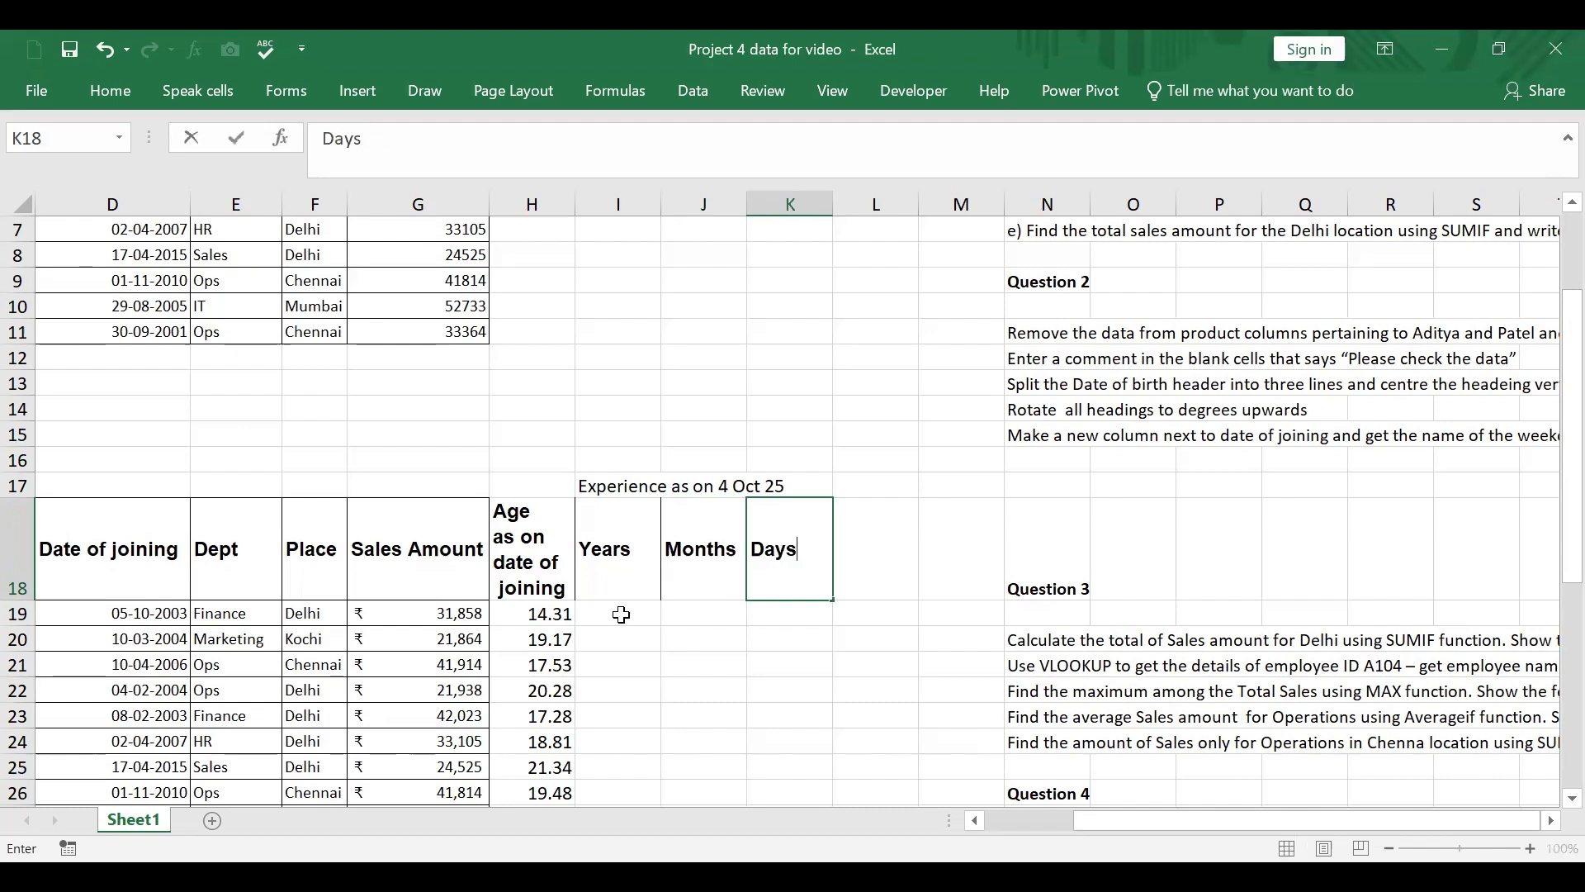
Step: Calculate the first employee's full years of experience in I19 with the formula =DATEDIF(D19,E31,"Y")
left_click(623, 618)
type("=")
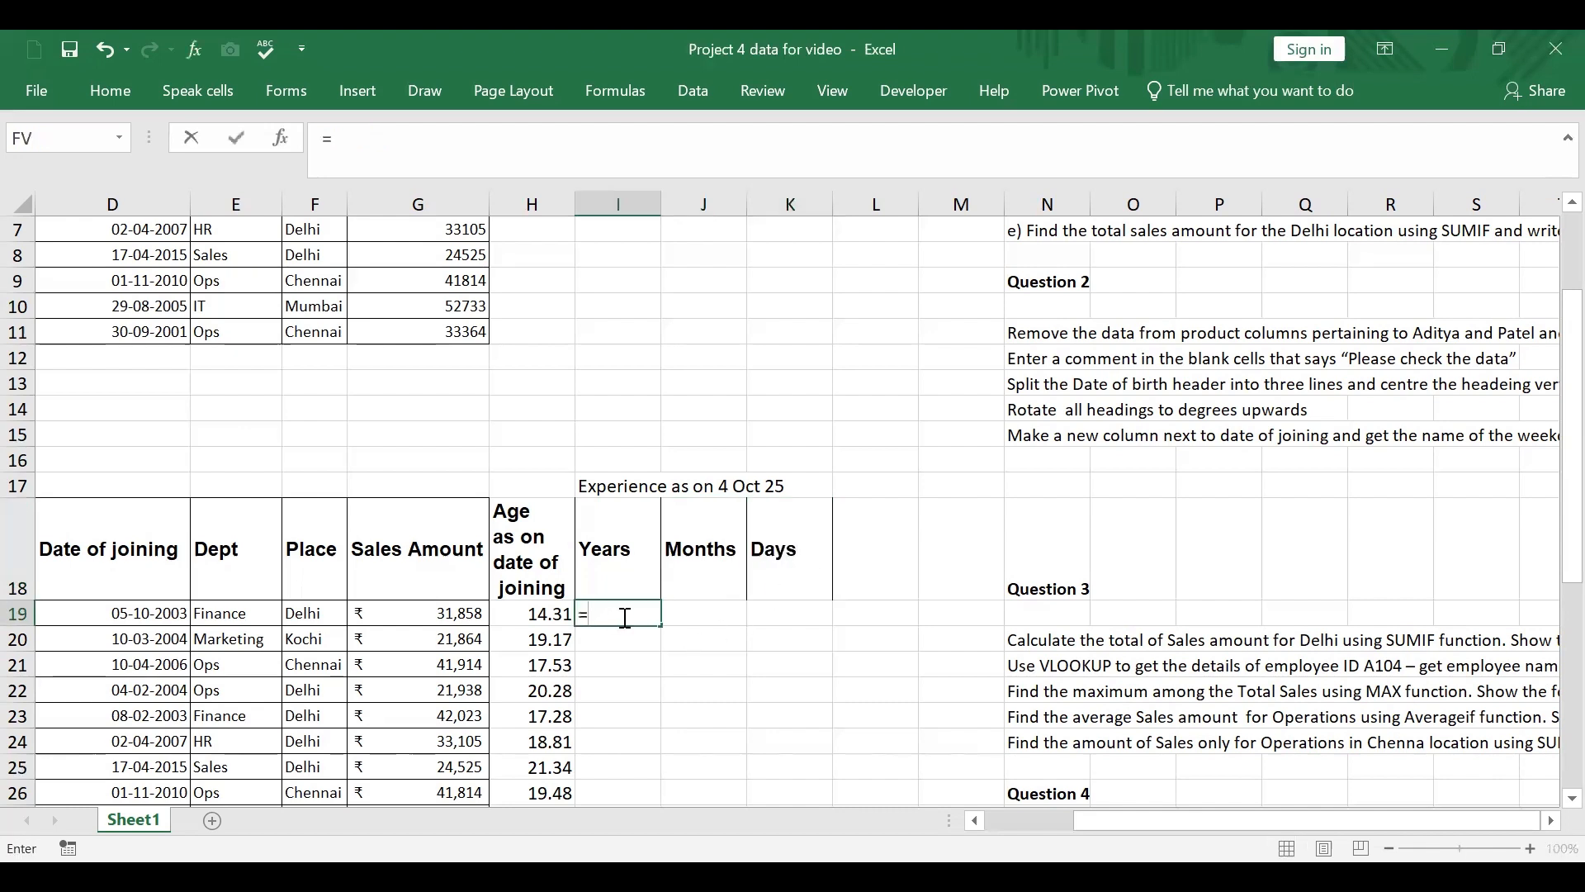
type("datedif(")
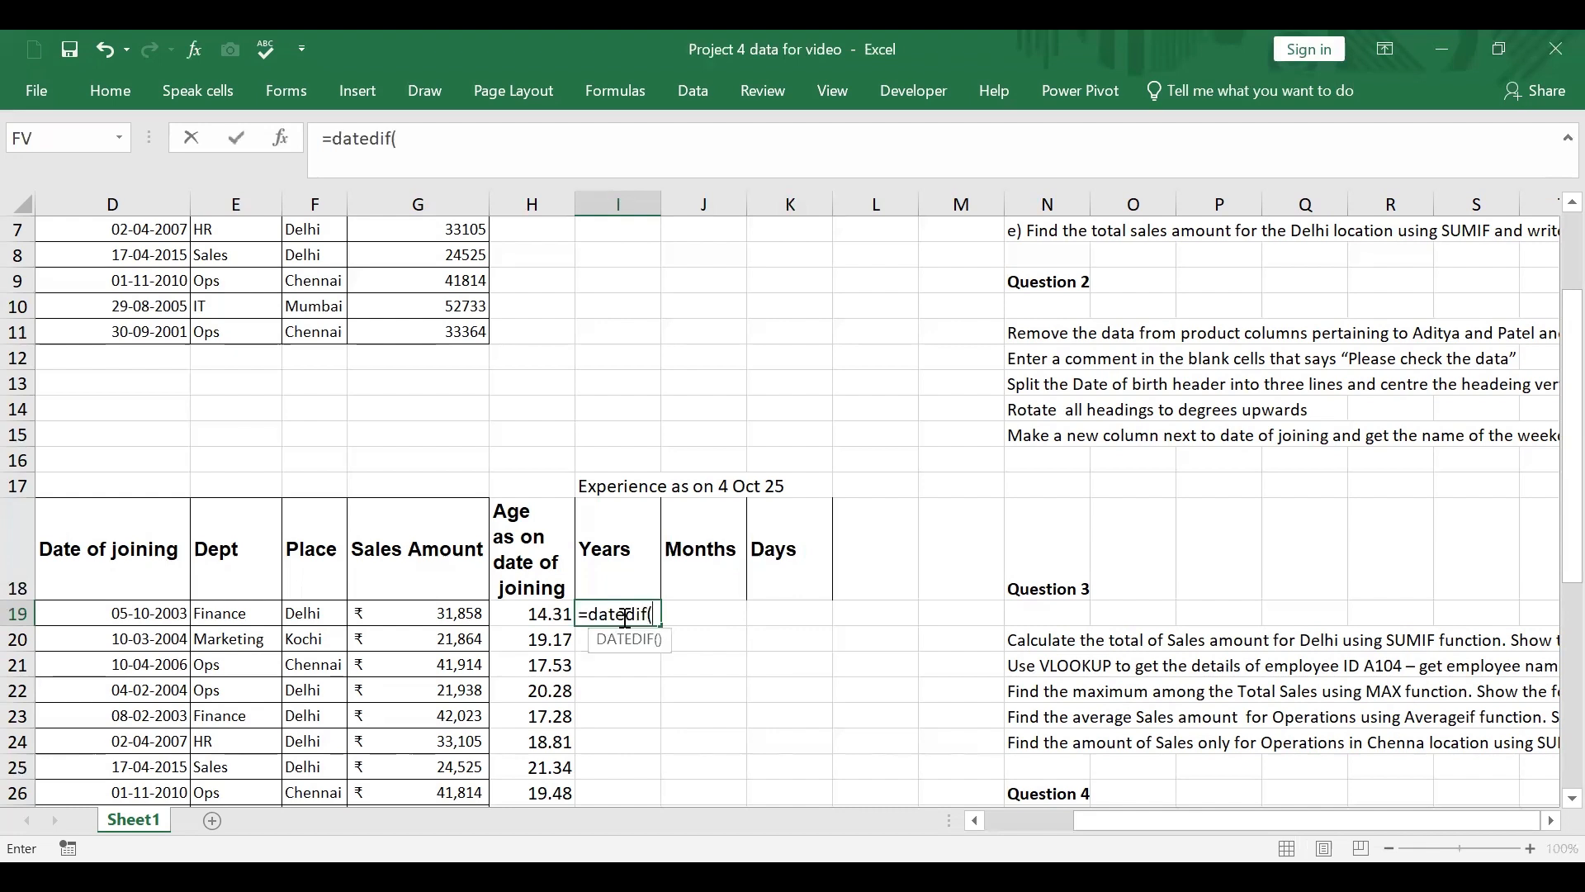
left_click(147, 611)
type(",")
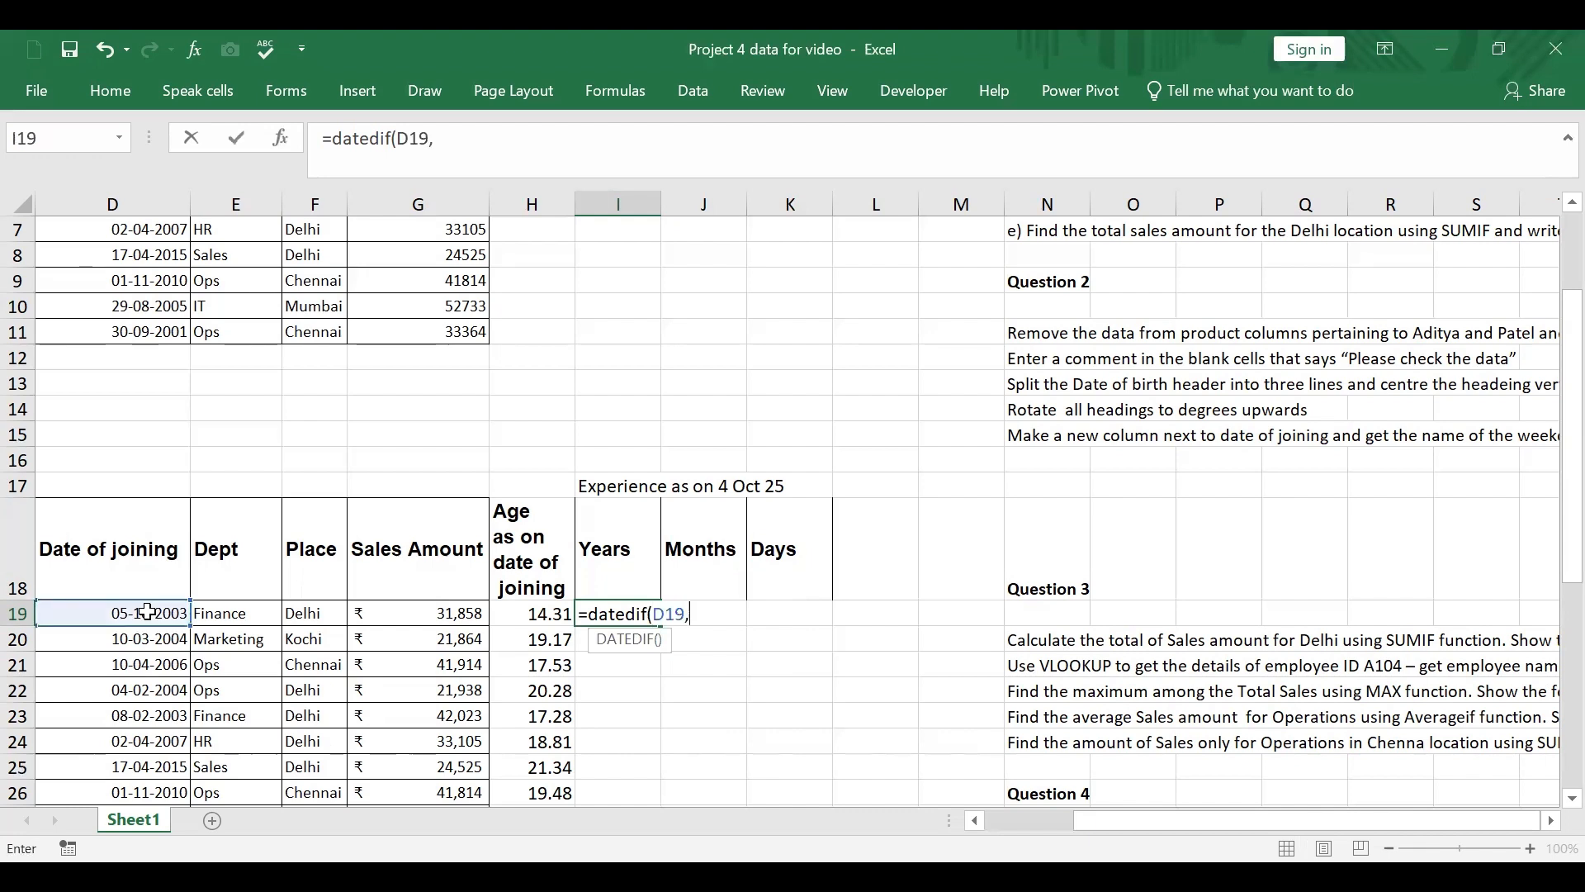
type("\"")
scroll(147, 611, "down", 1)
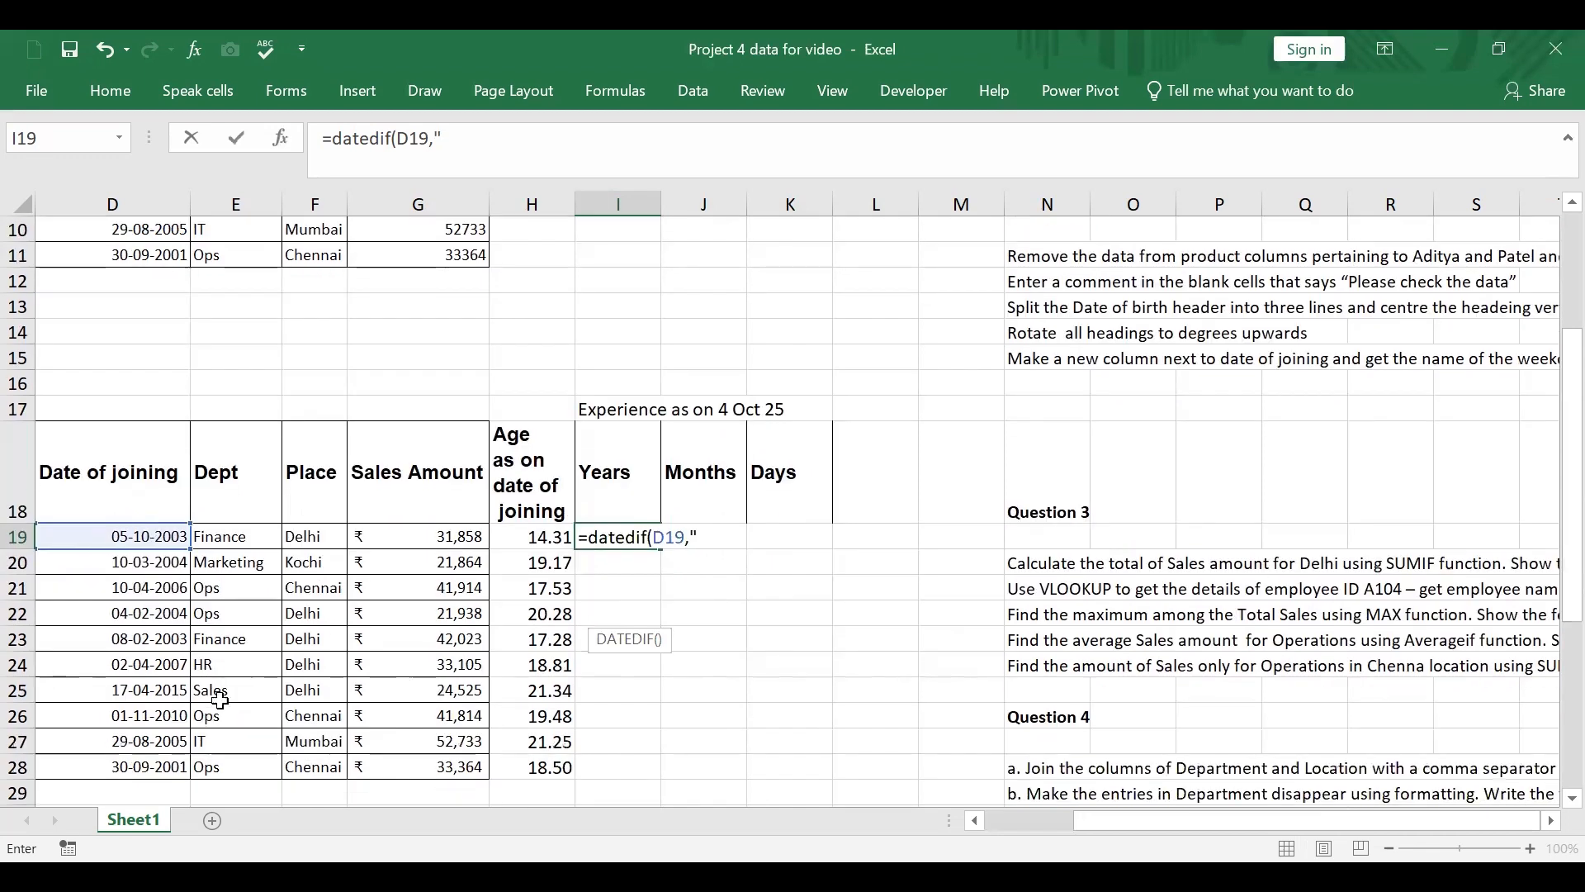
scroll(236, 687, "down", 2)
key("BackSpace")
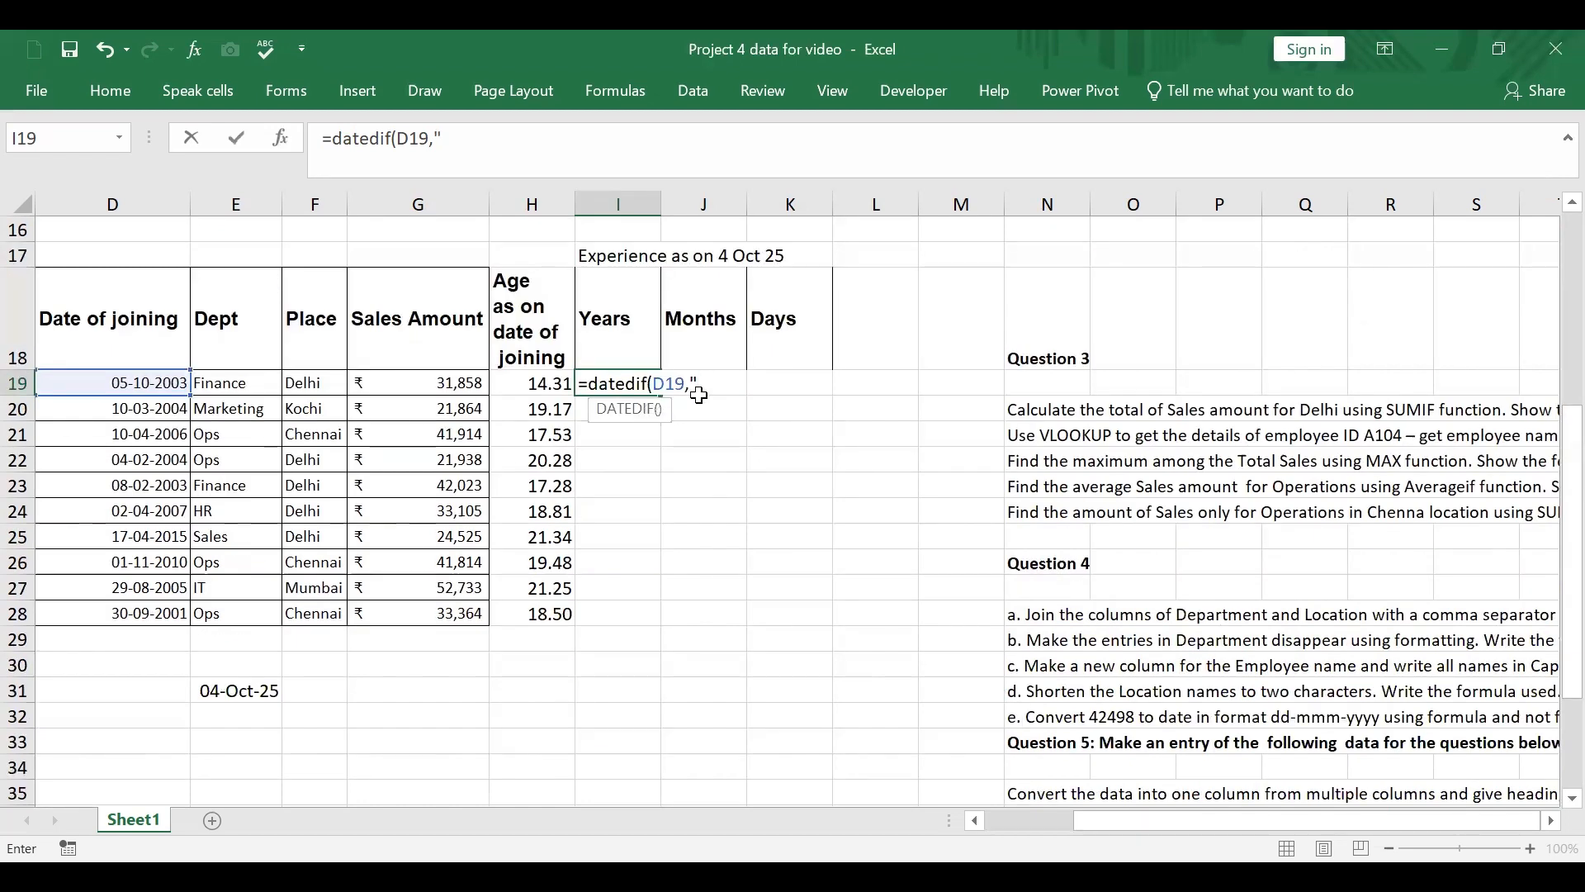
left_click(263, 690)
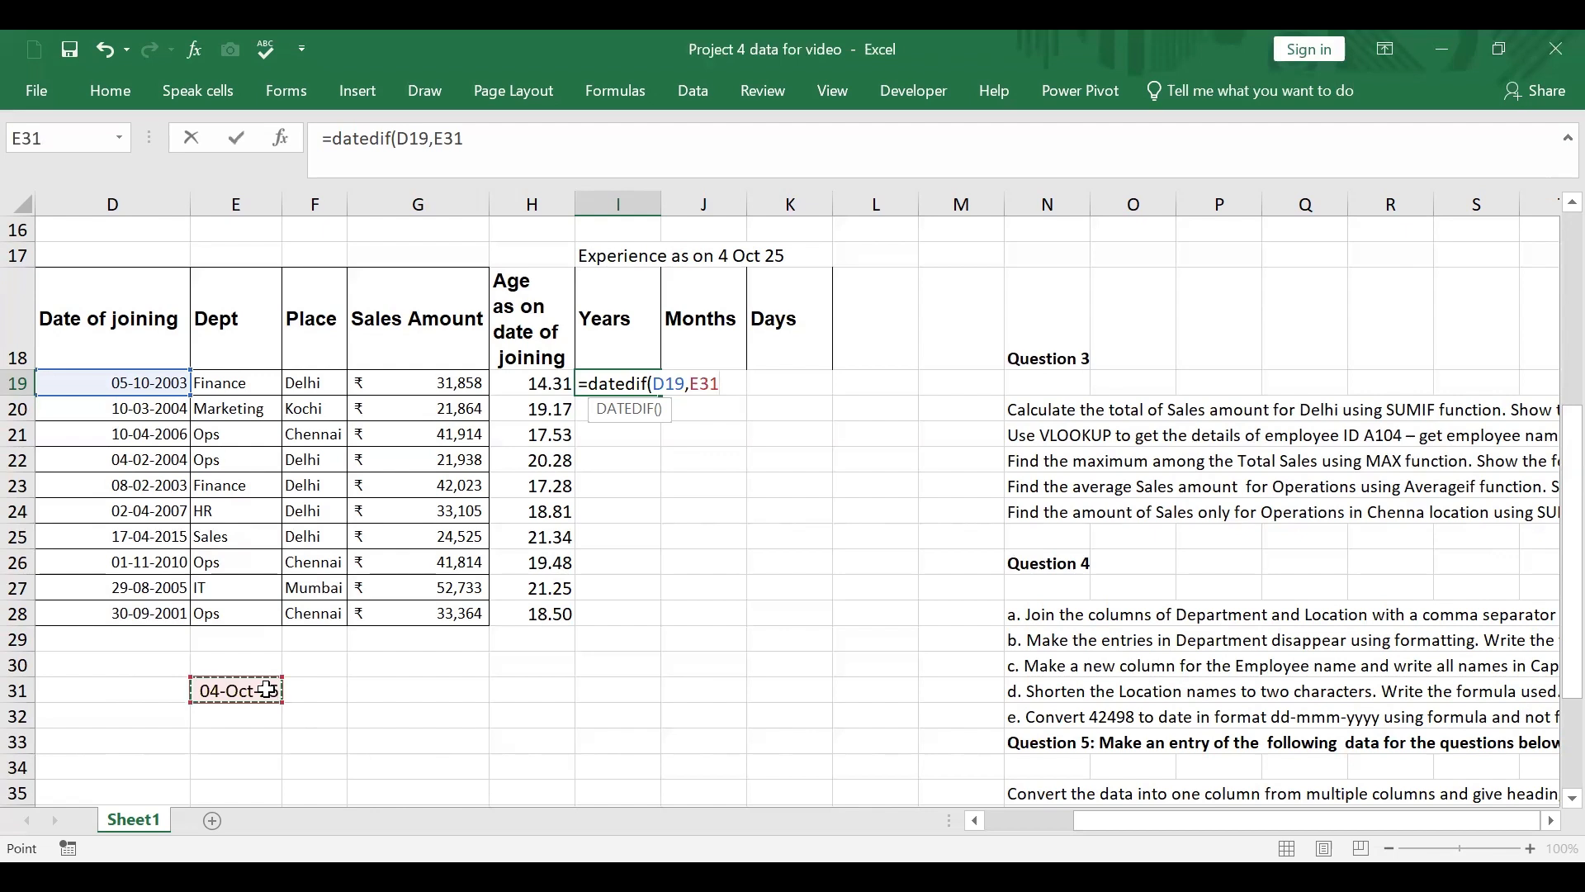
type(",\"Y\"")
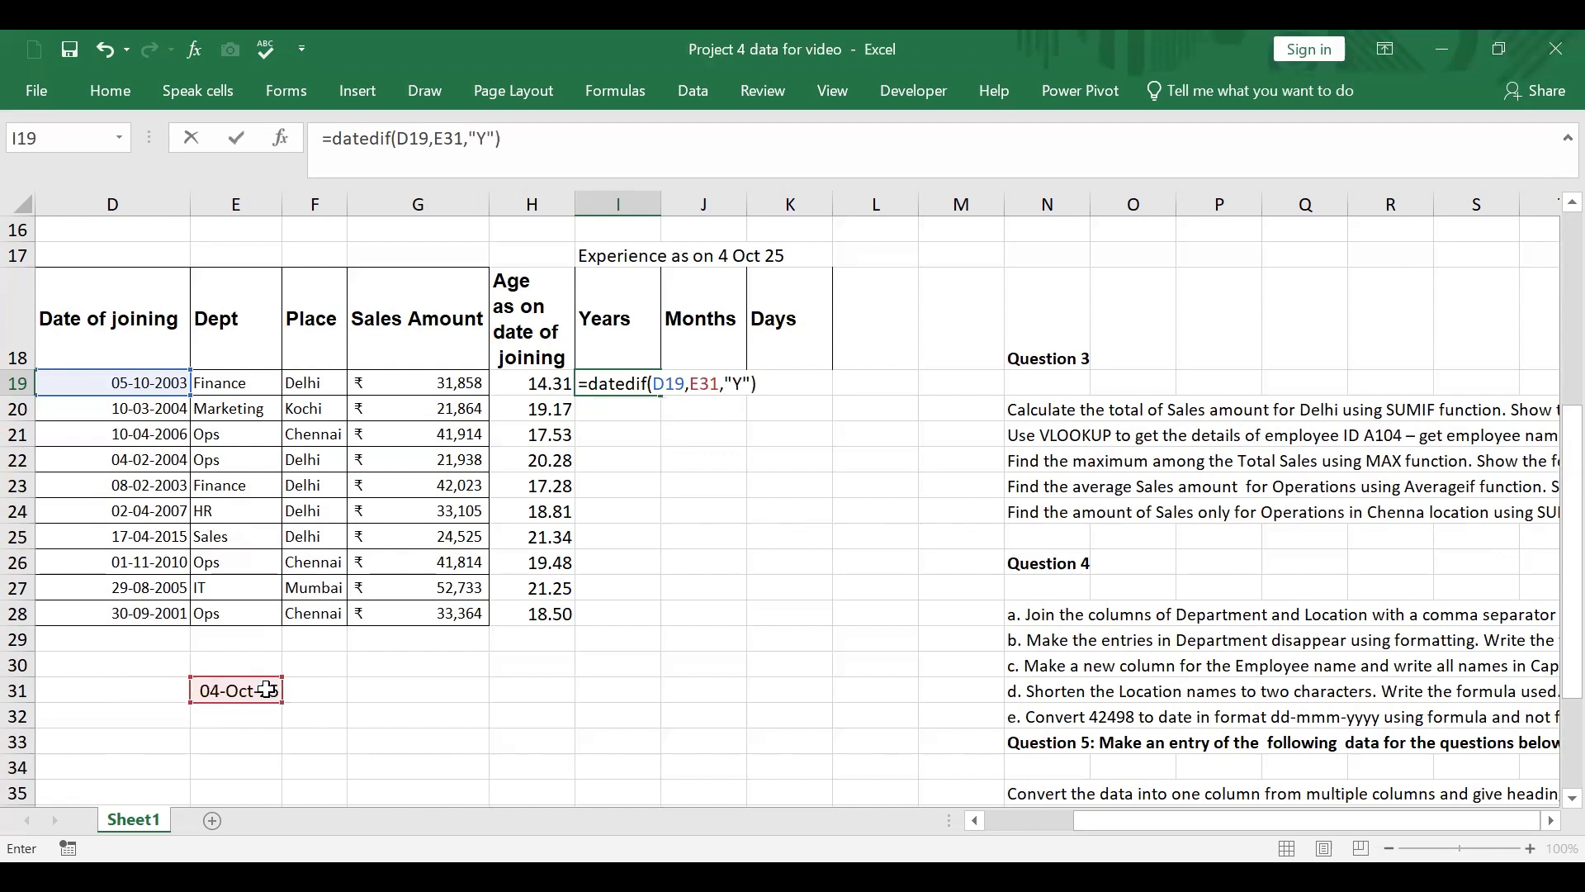
key("Return")
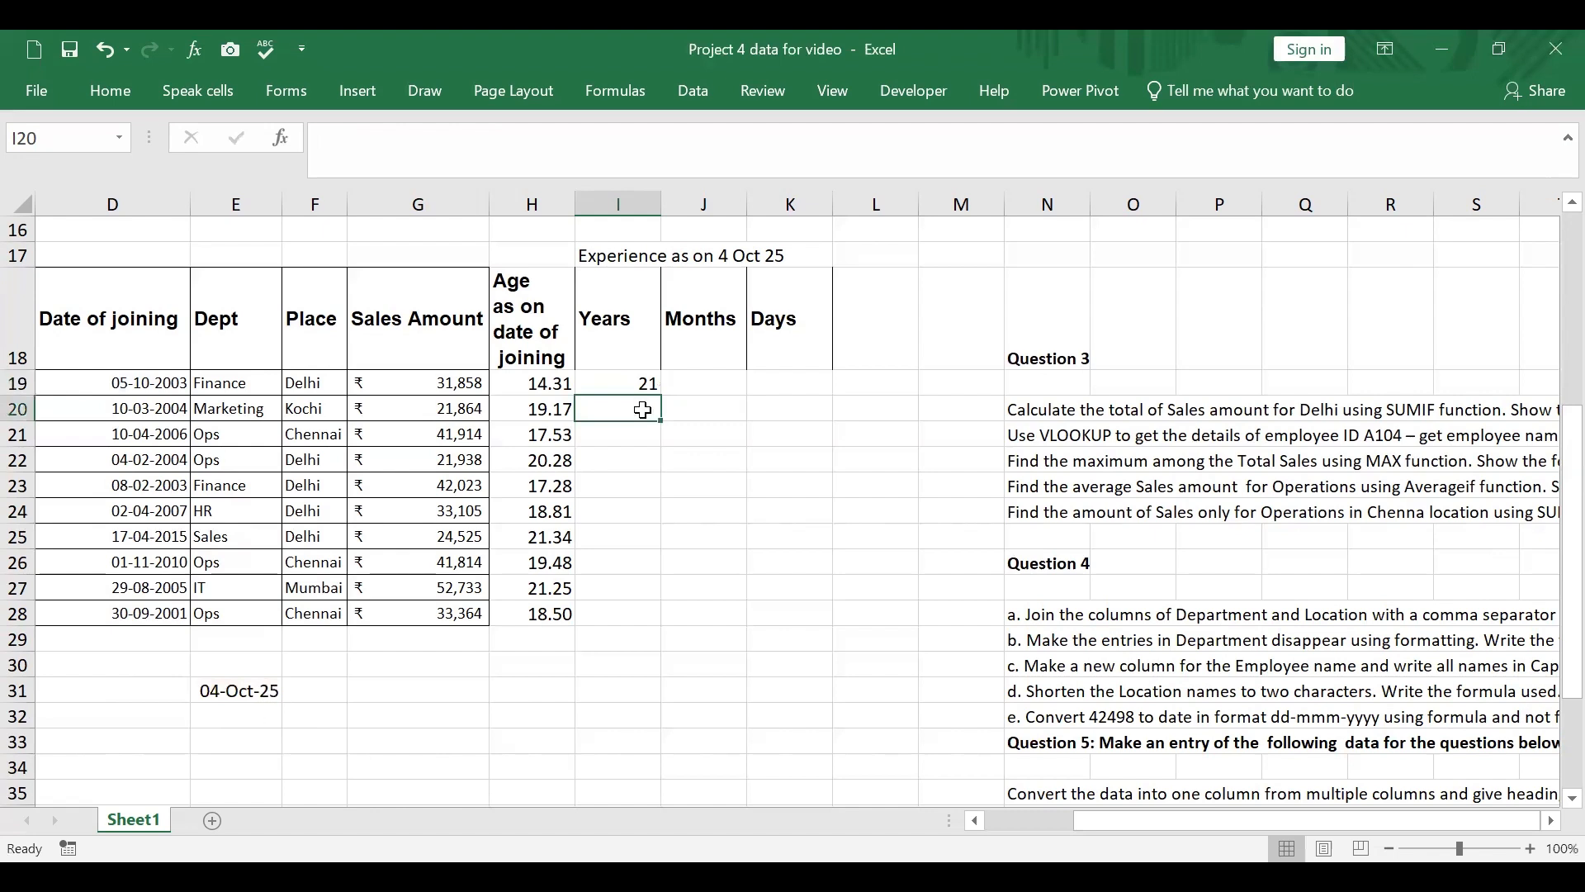
Step: Fill the DATEDIF formula from I19 across to J19 and K19
left_click(645, 379)
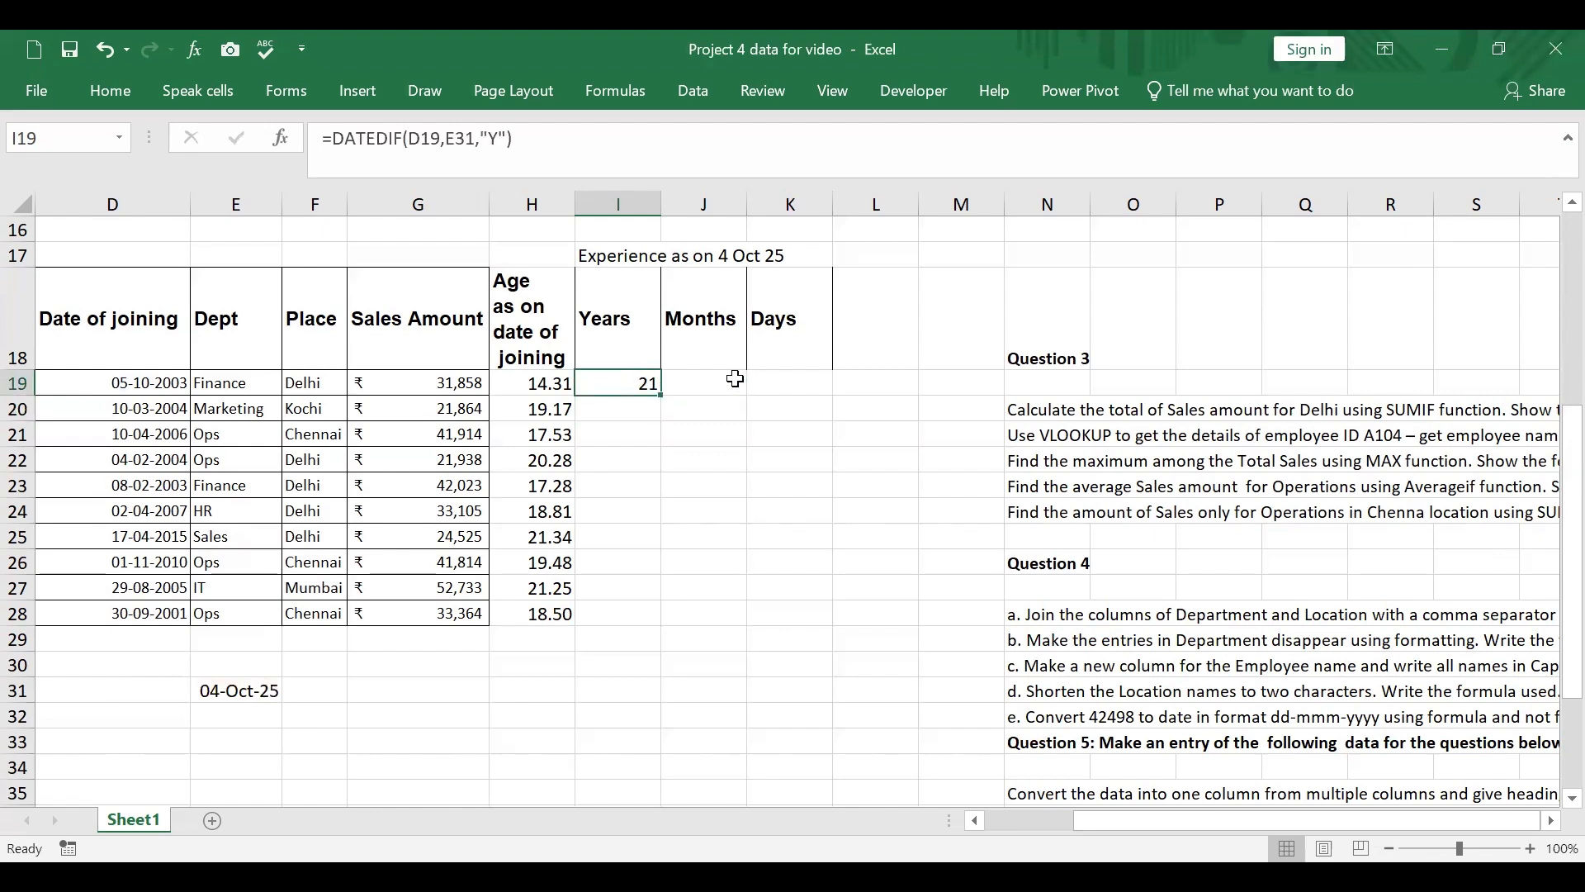
left_click_drag(660, 395, 807, 409)
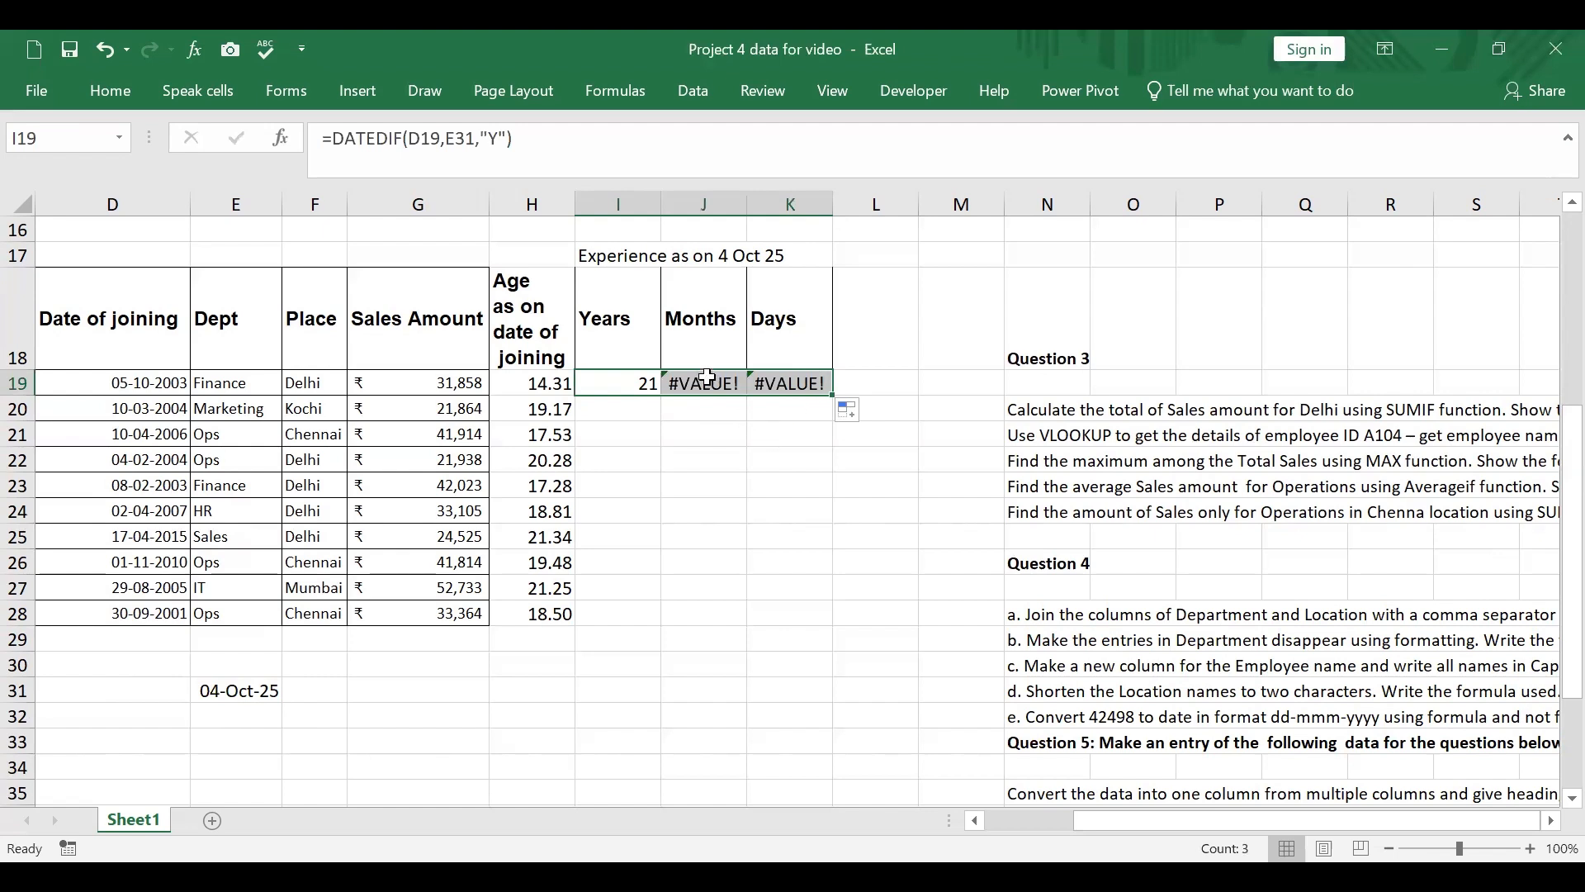
left_click(621, 381)
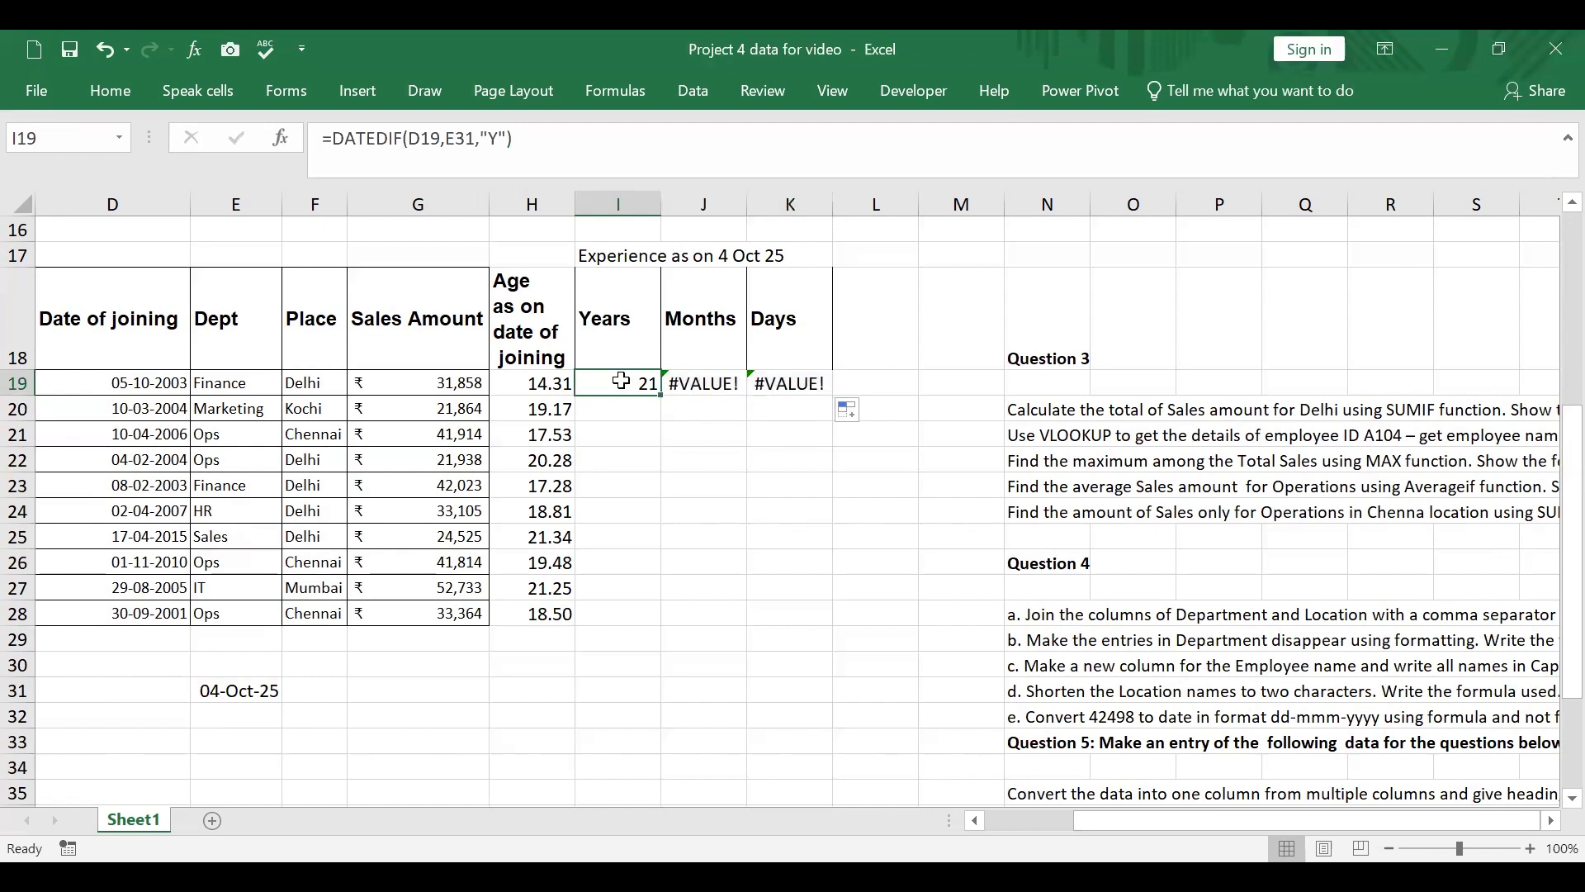
Step: Correct the date references in the J19 formula to D19 and E31
left_click(695, 384)
left_click(549, 157)
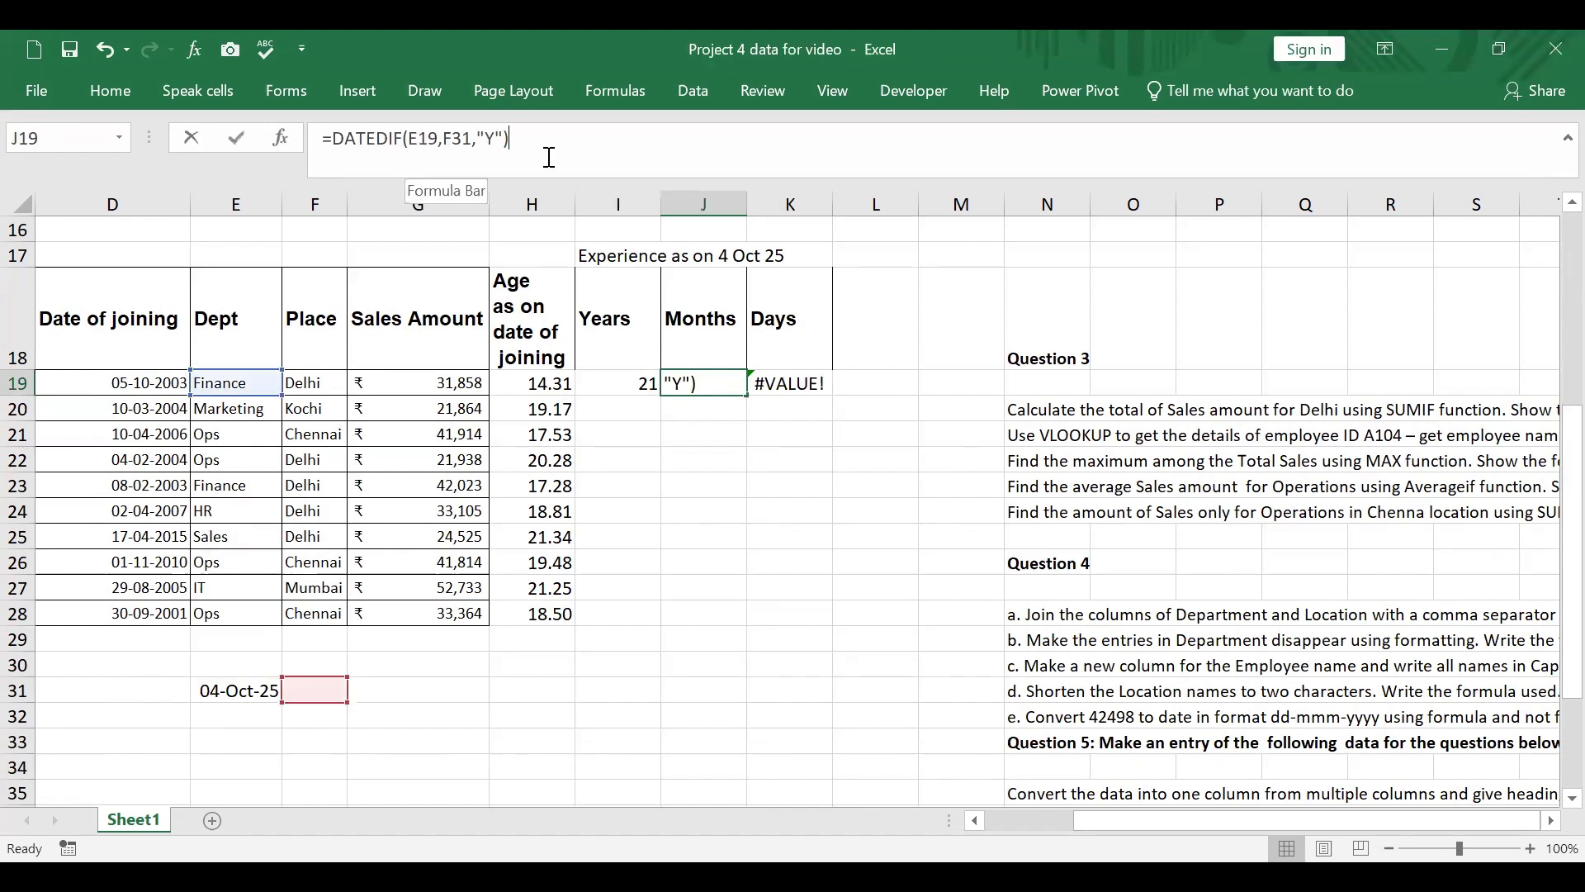
left_click(417, 137)
key("BackSpace")
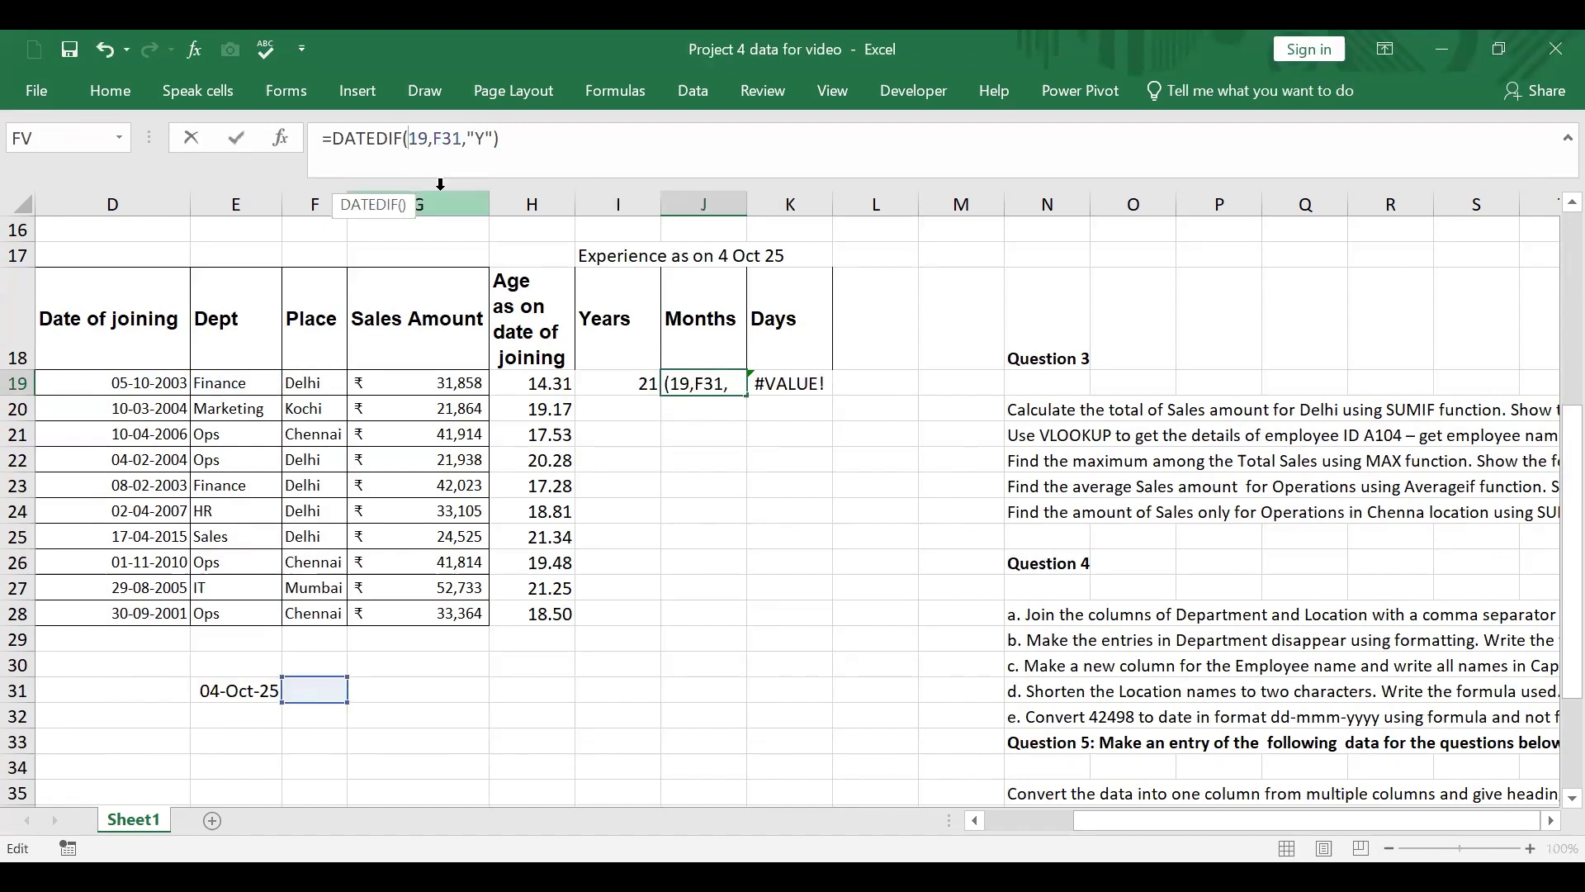
type("D")
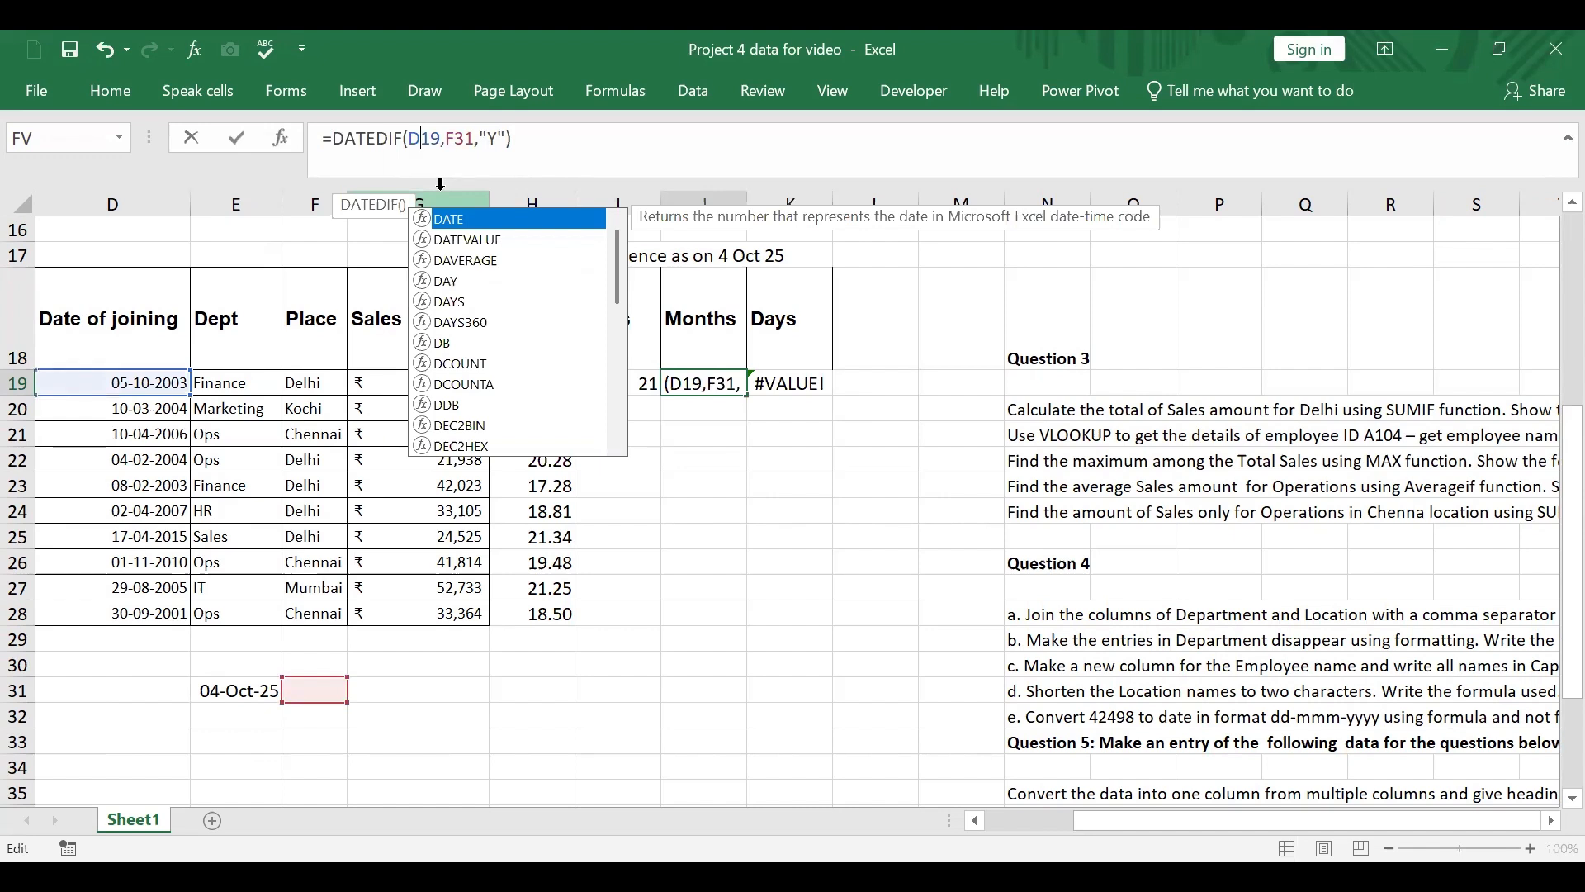
left_click(453, 146)
key("BackSpace")
type("e")
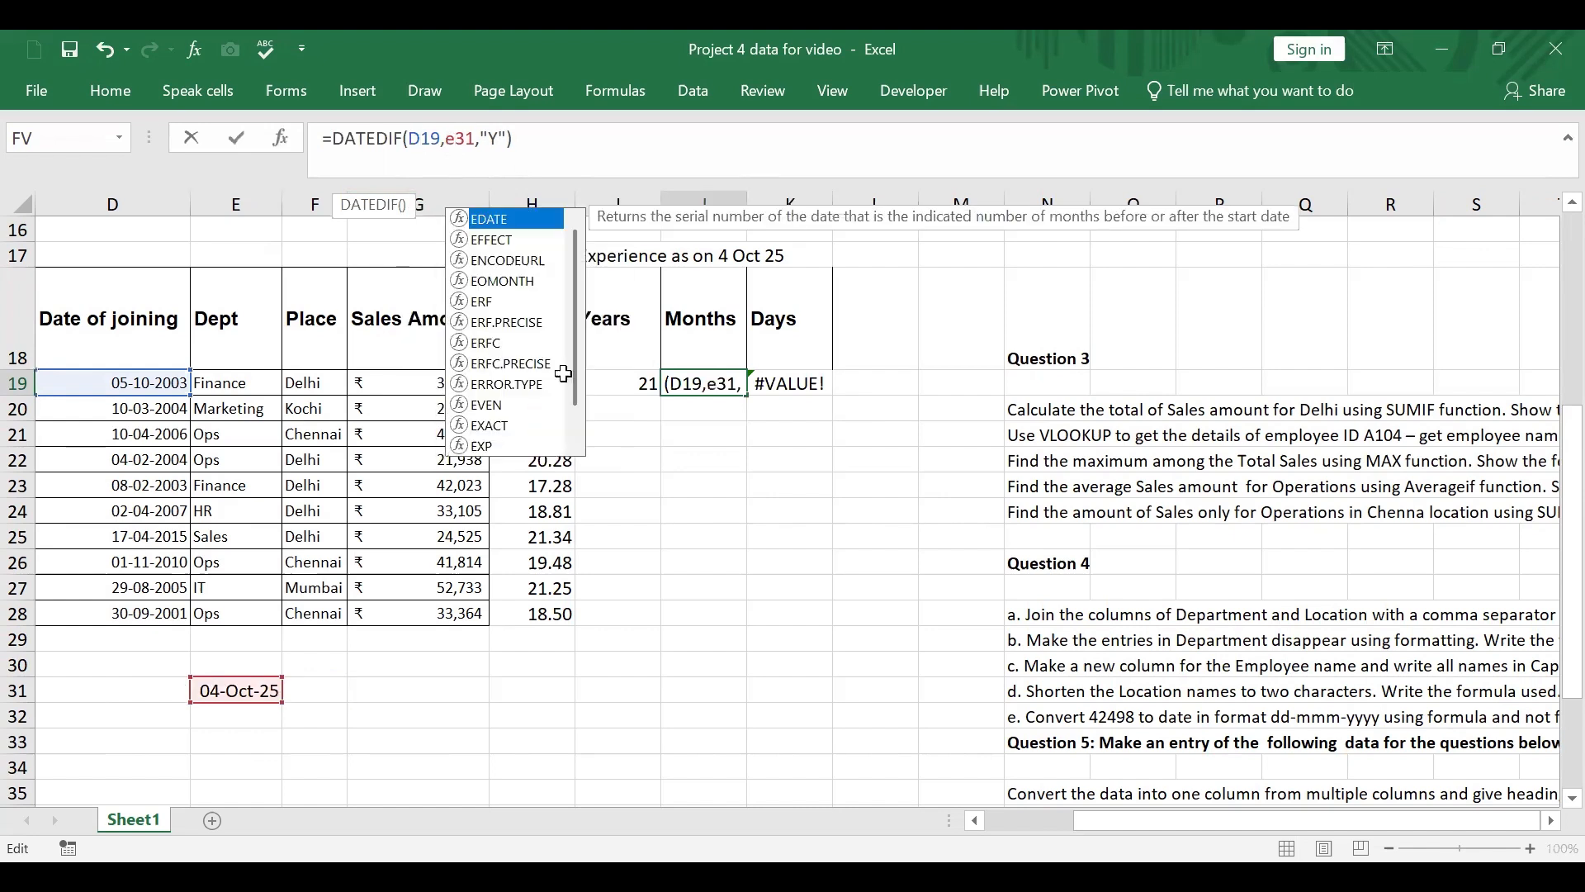
key("Return")
Step: Change the unit argument of the DATEDIF formula in J19 to "m"
left_click(710, 388)
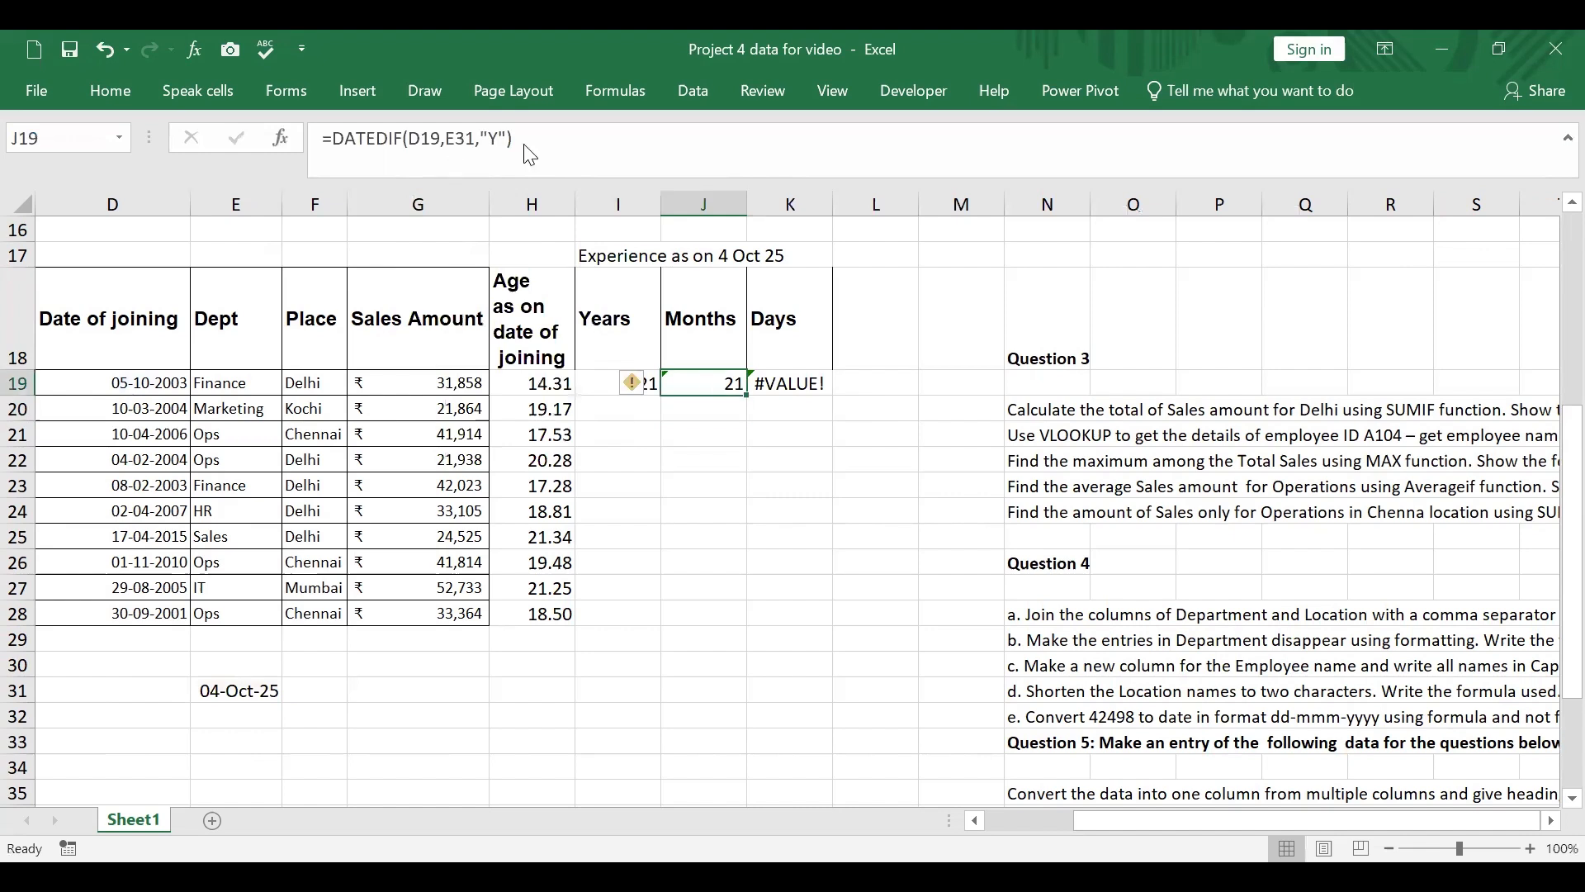
left_click(523, 146)
key("Left")
key("Left")
key("BackSpace")
type("m")
key("Return")
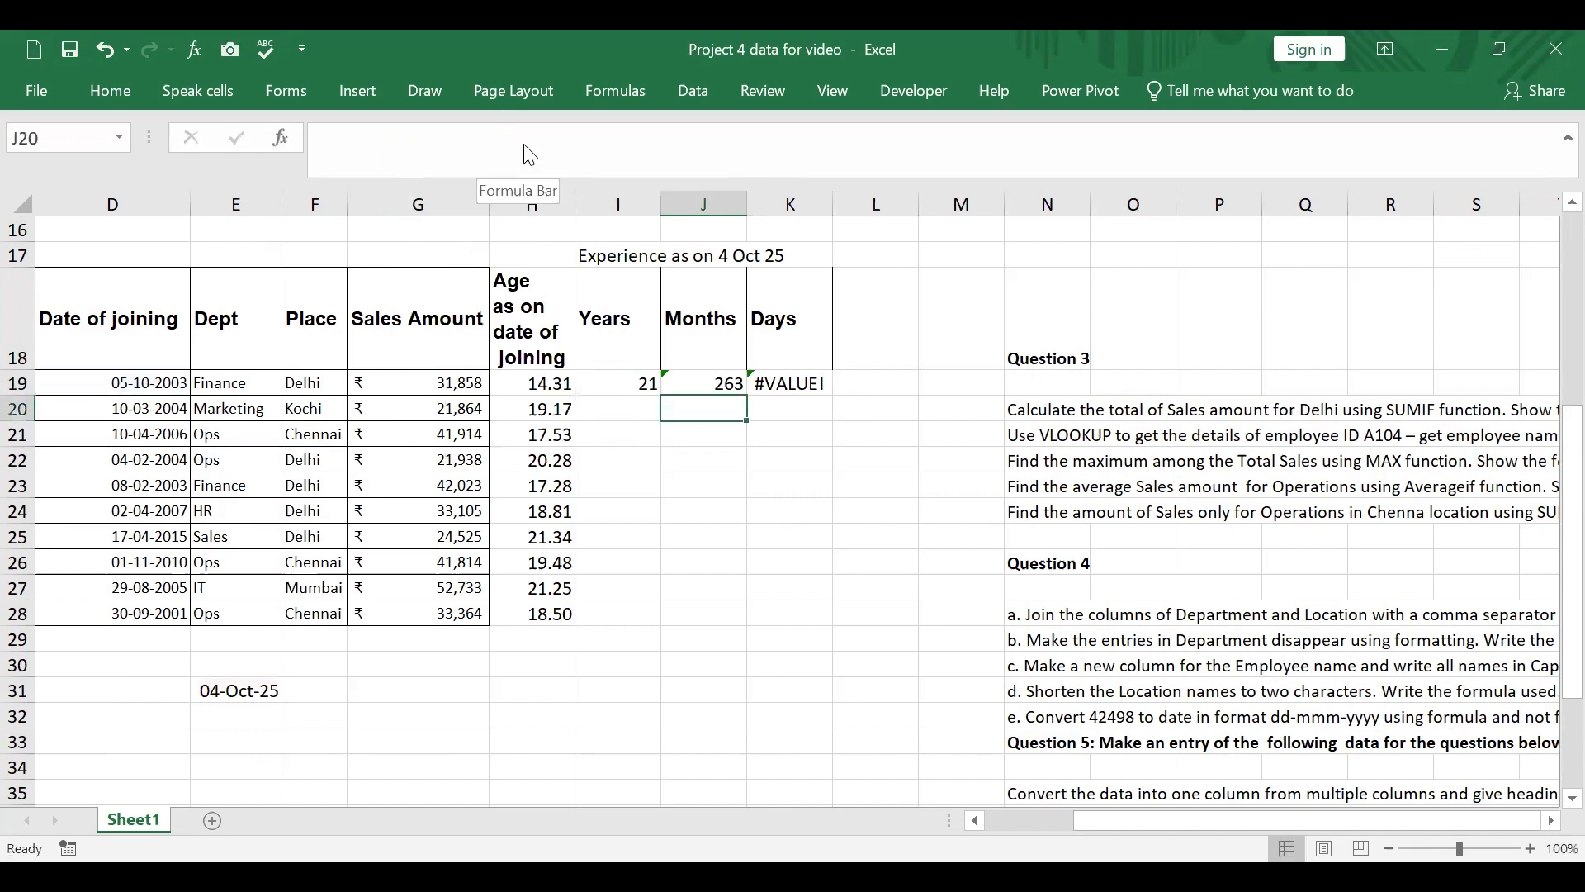
Step: Change the unit argument of the DATEDIF formula in J19 to "ym"
left_click(713, 384)
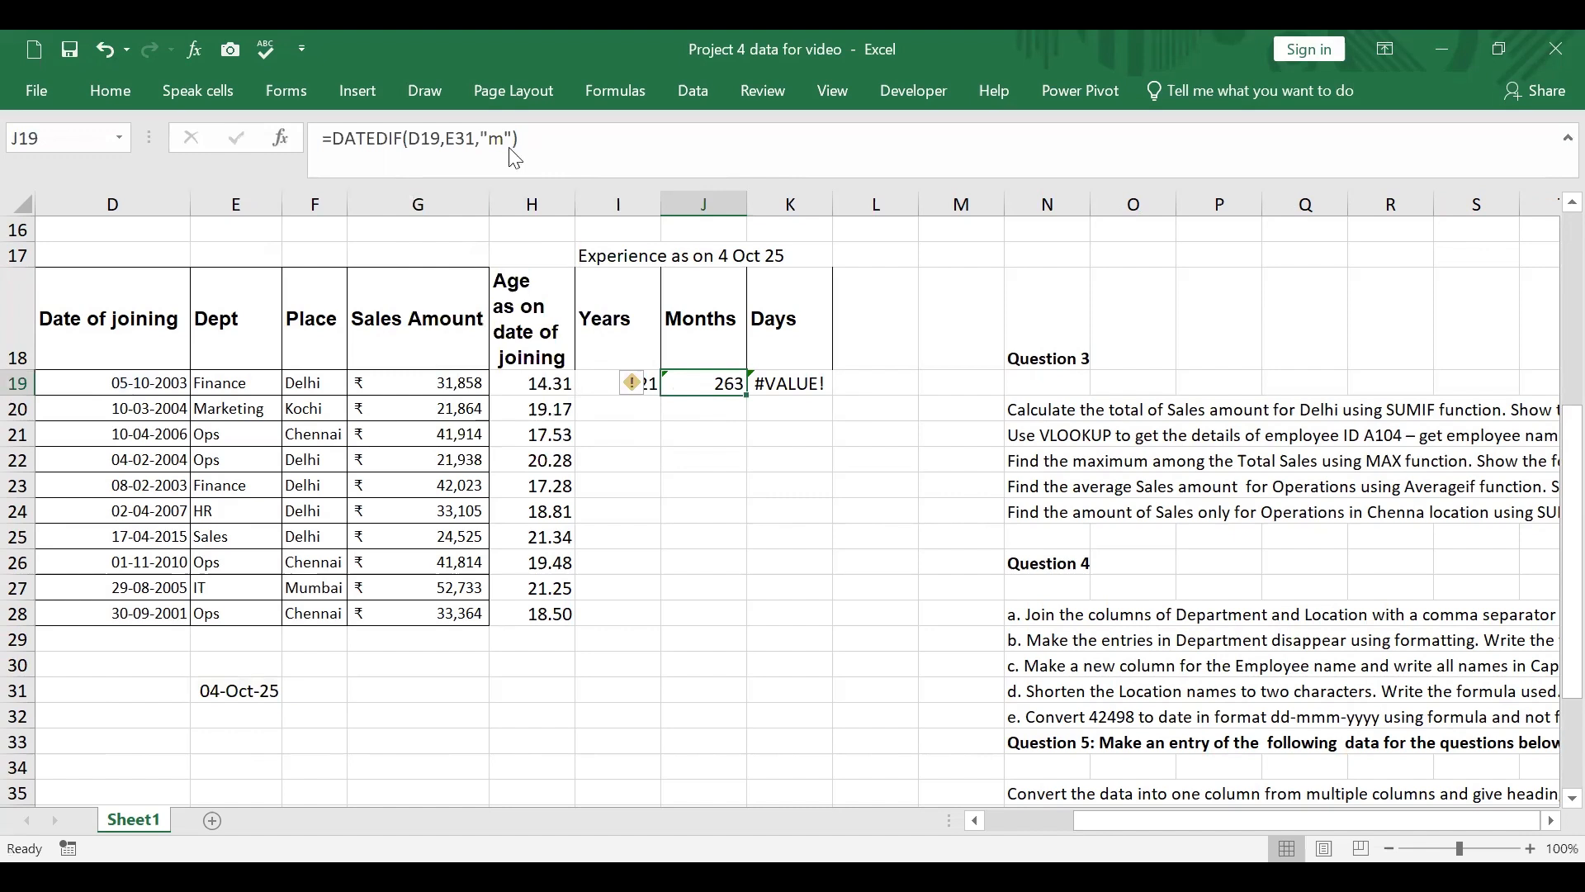
left_click(489, 140)
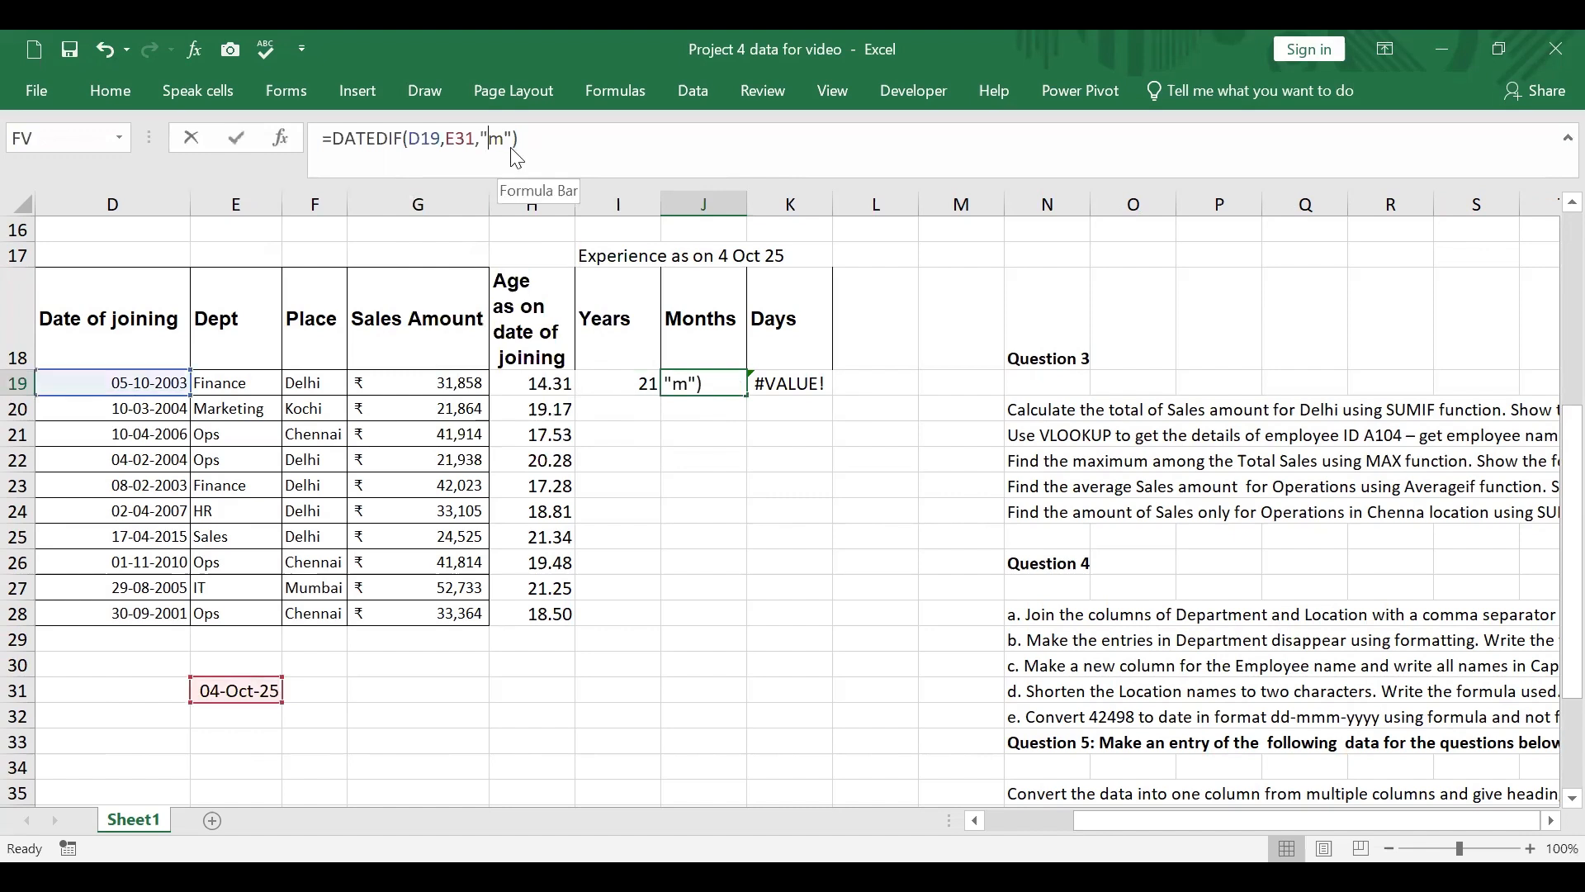
type("y")
key("Return")
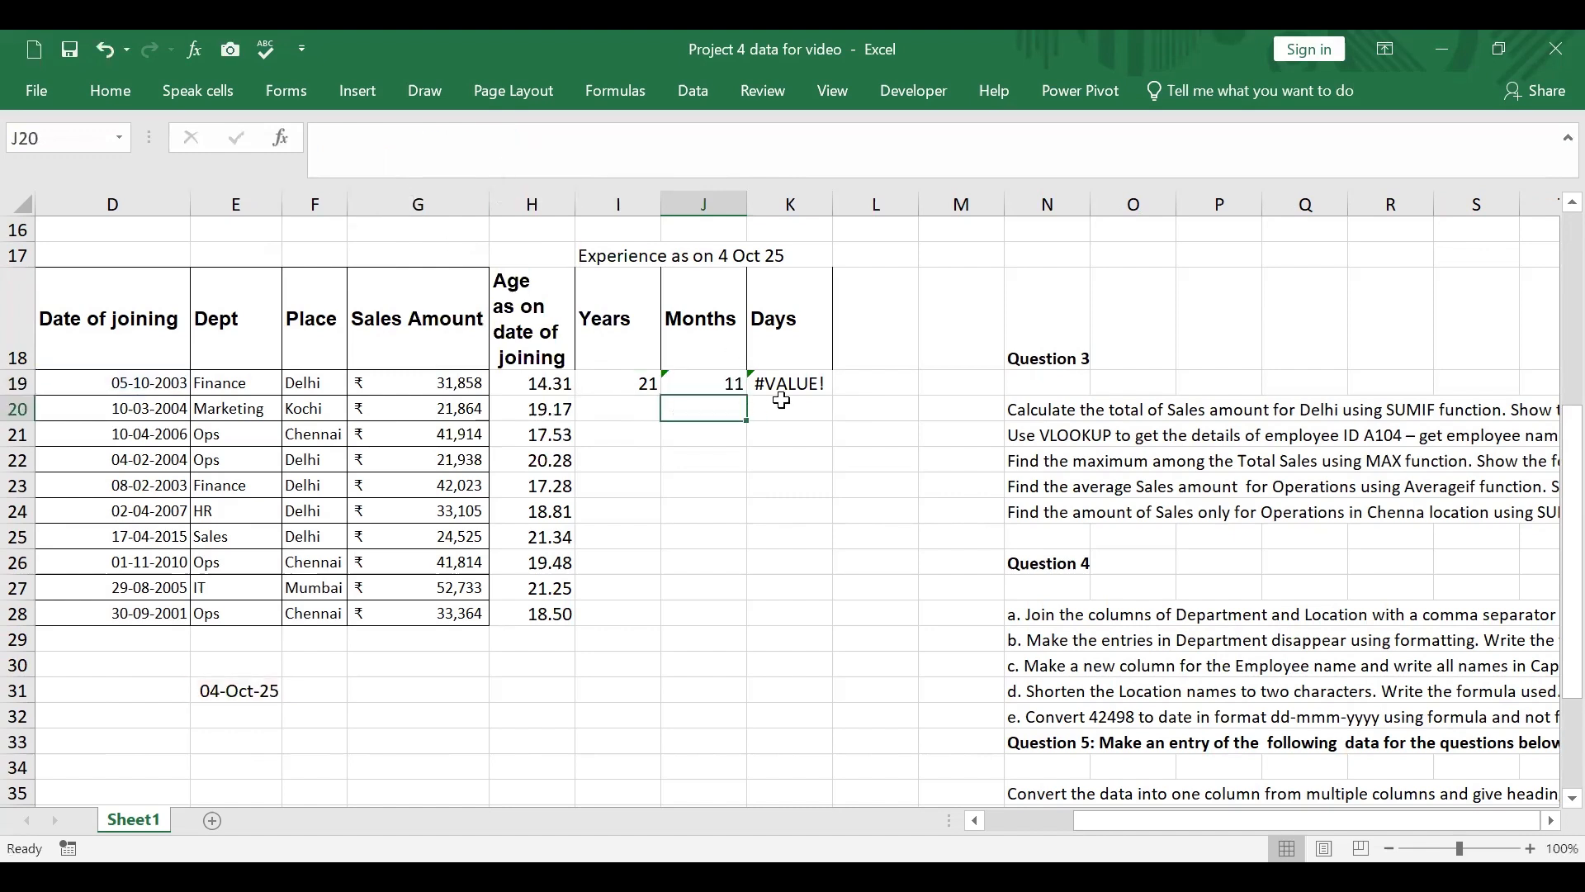
Step: Correct the date references in the K19 DATEDIF formula to D19 and E31
key("Up")
key("Right")
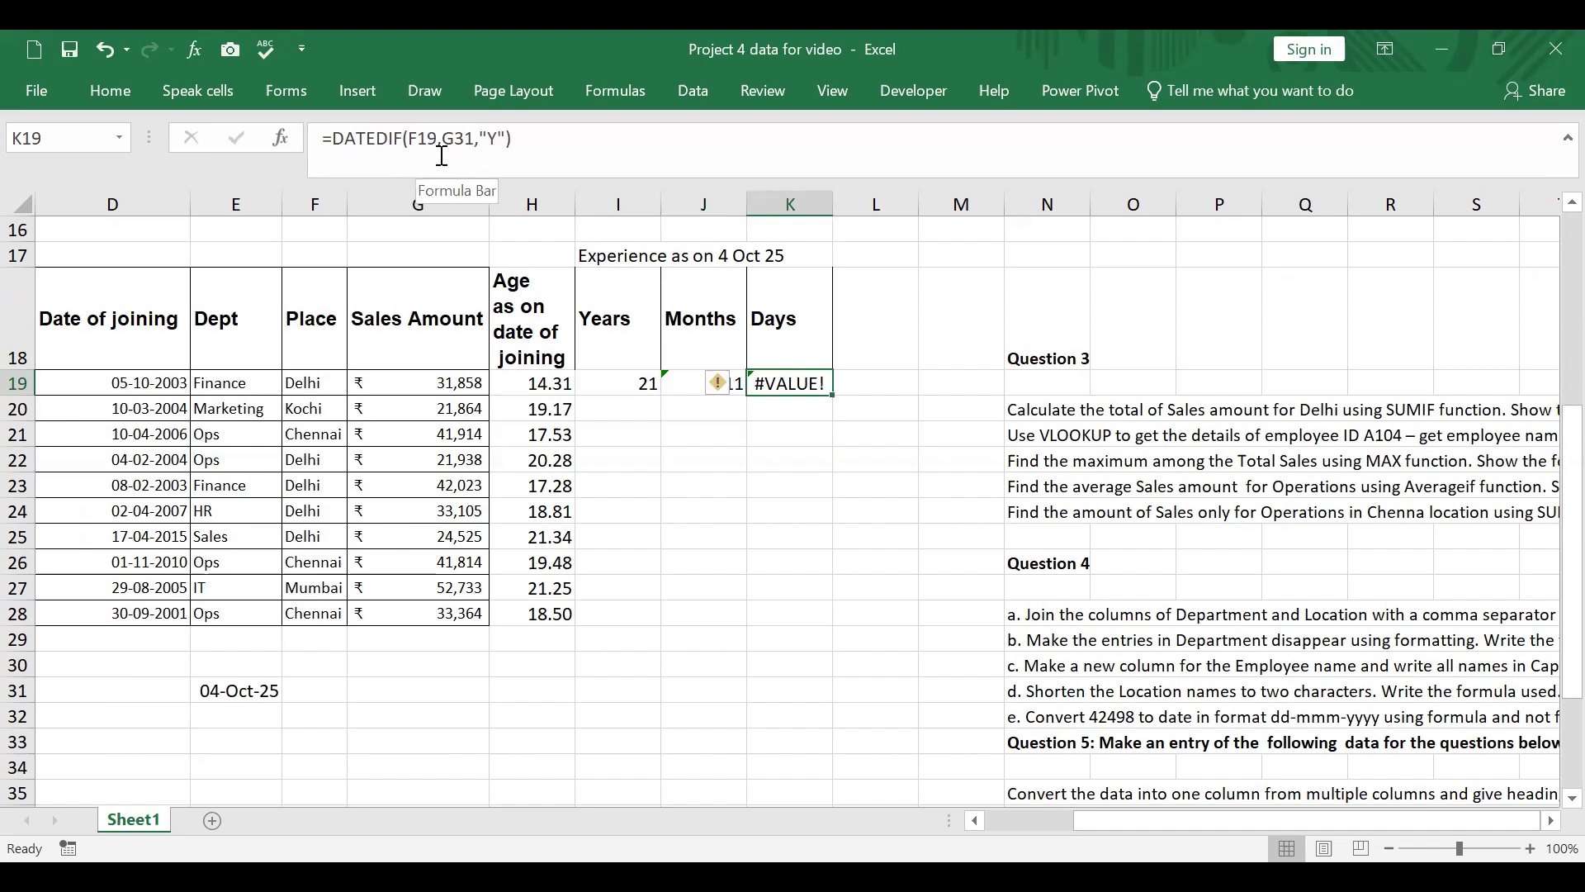
left_click(414, 141)
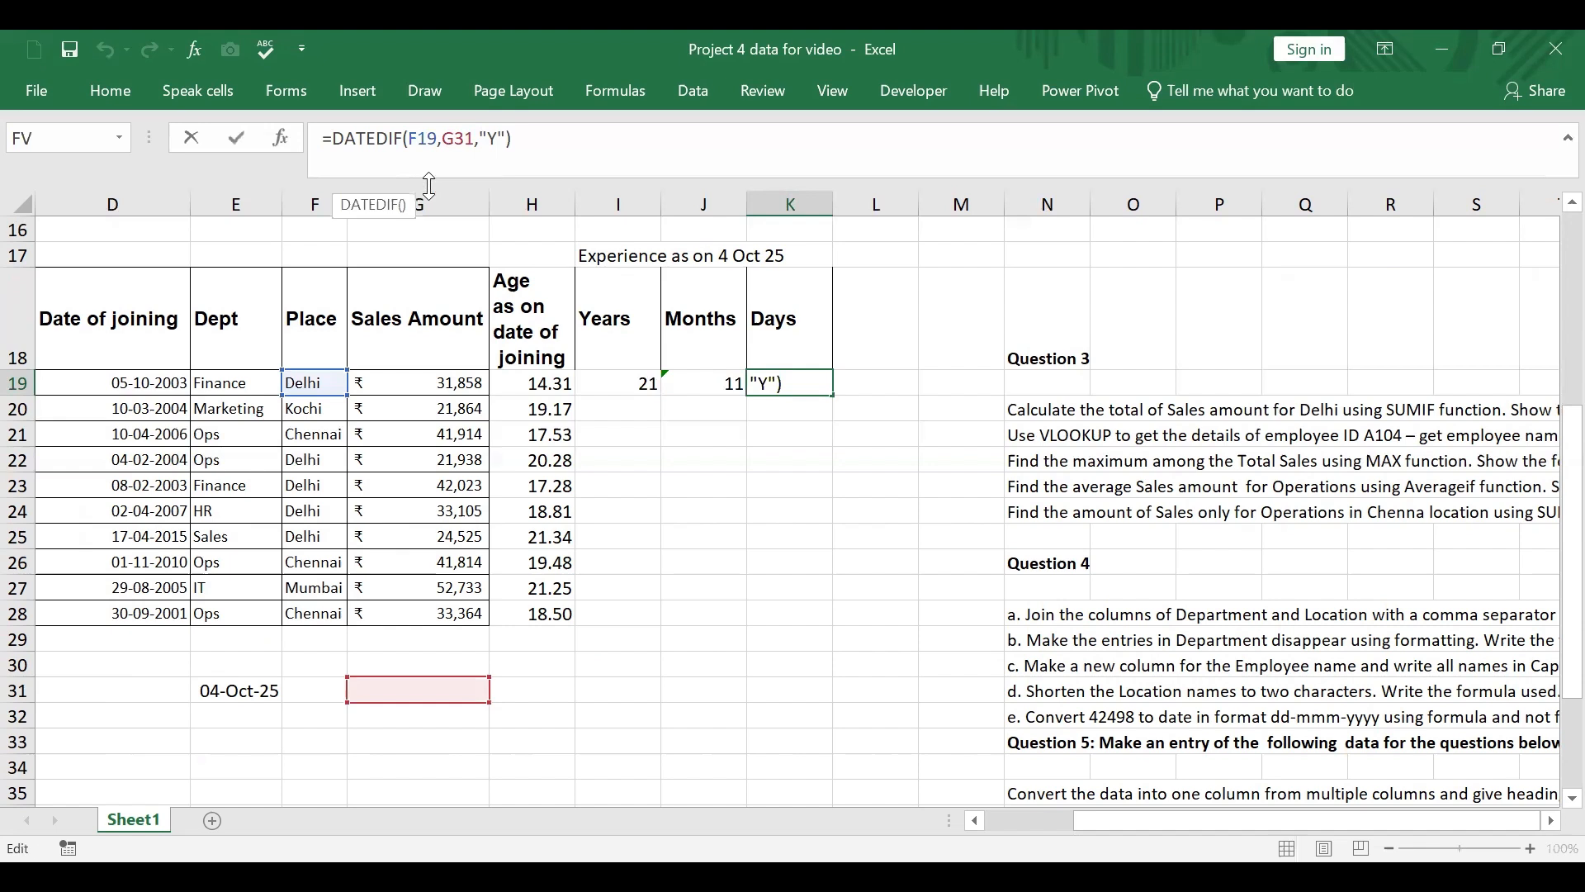
key("BackSpace")
type("d")
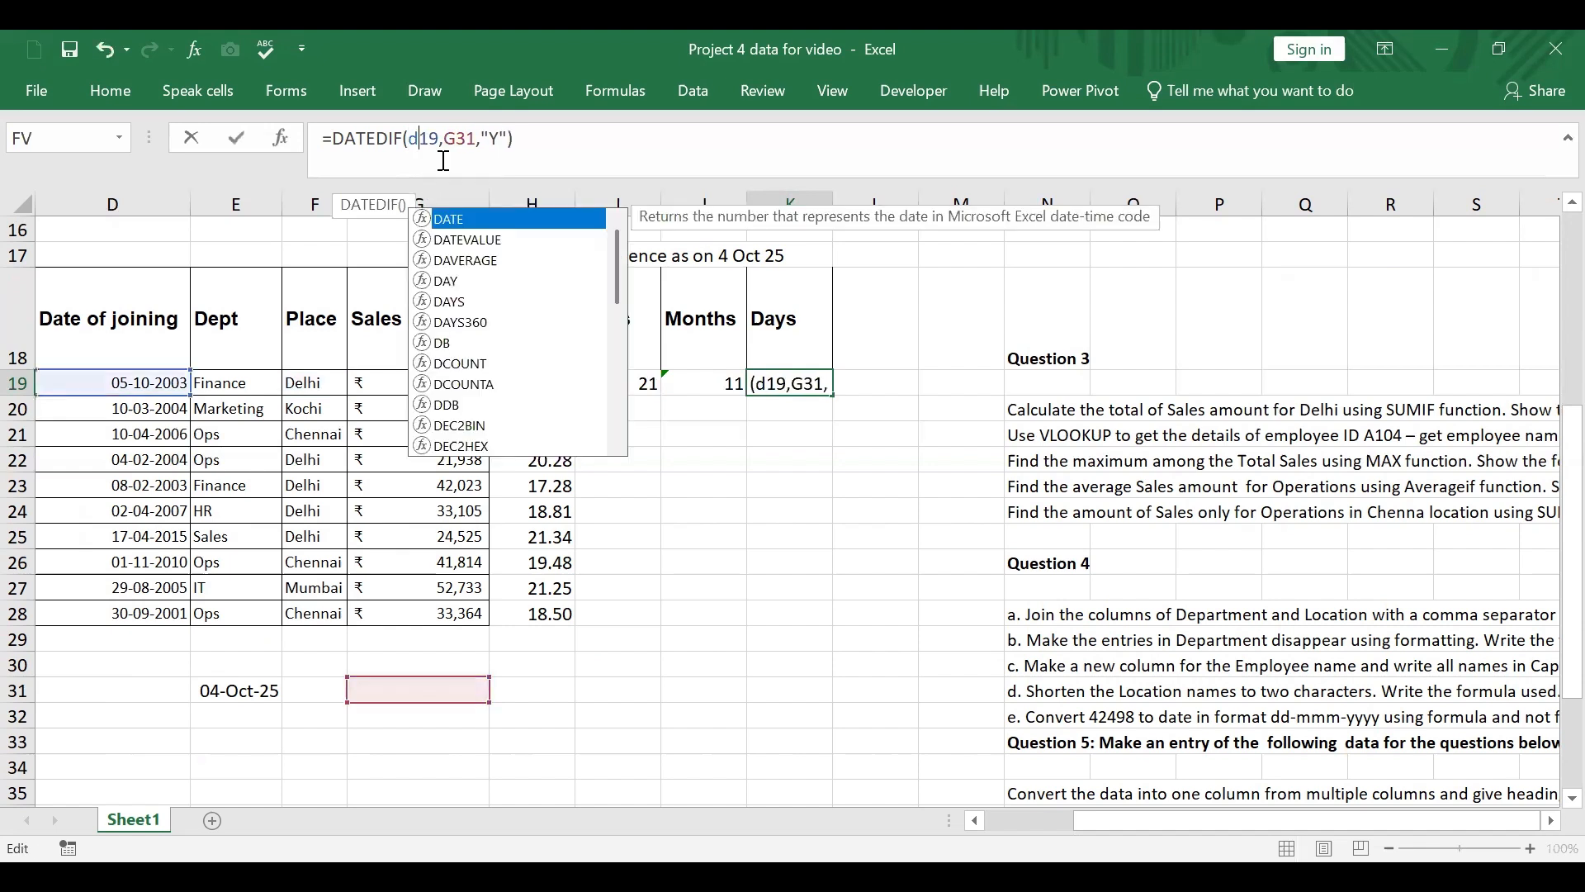
key("Right")
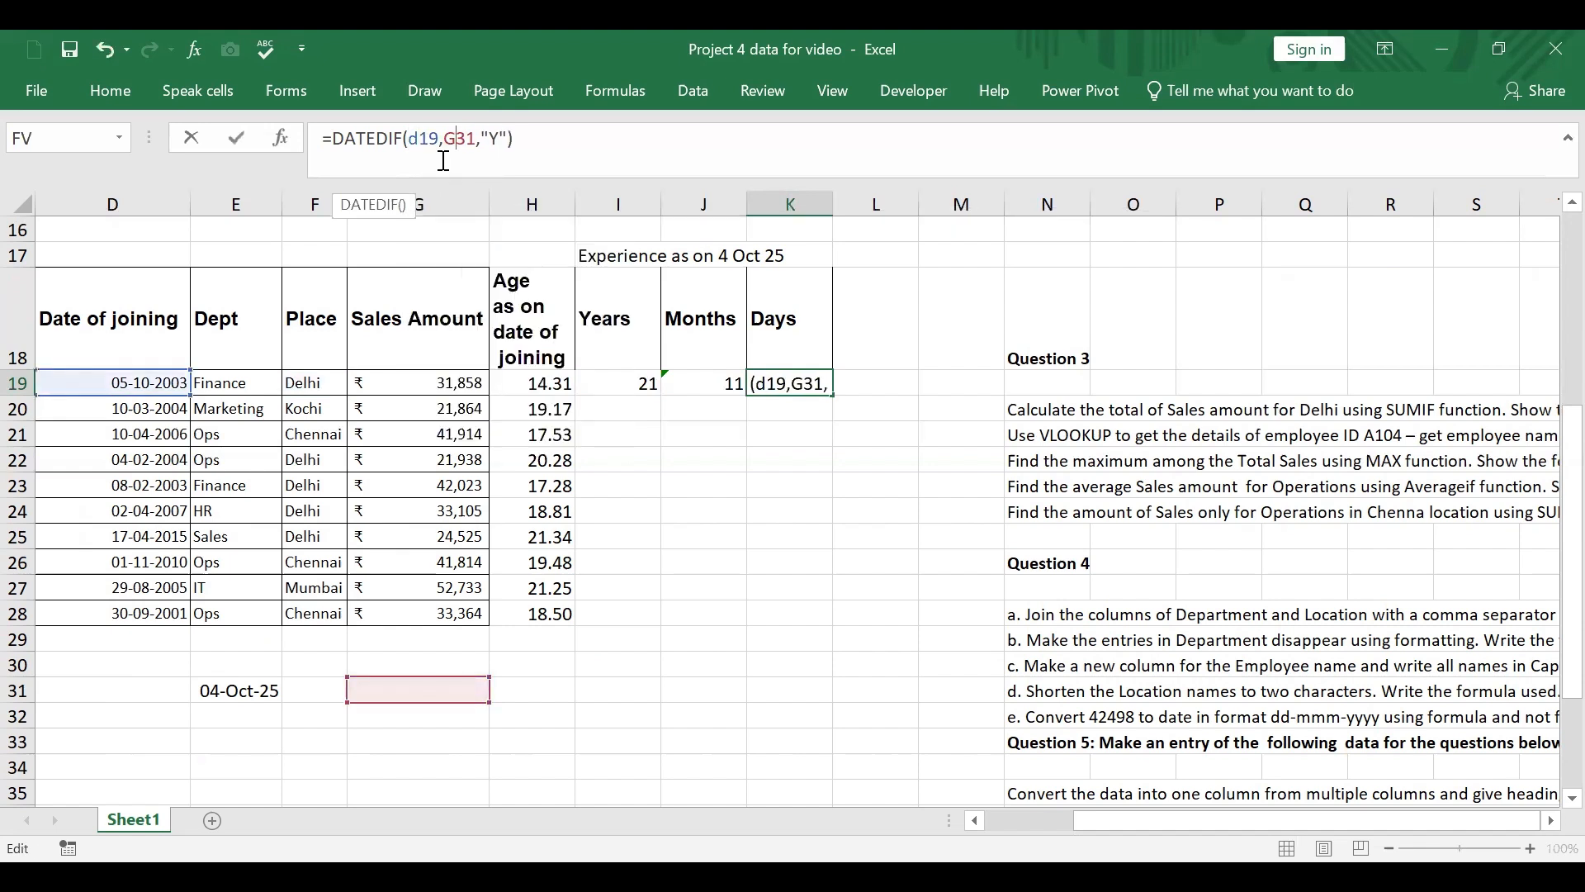
key("BackSpace")
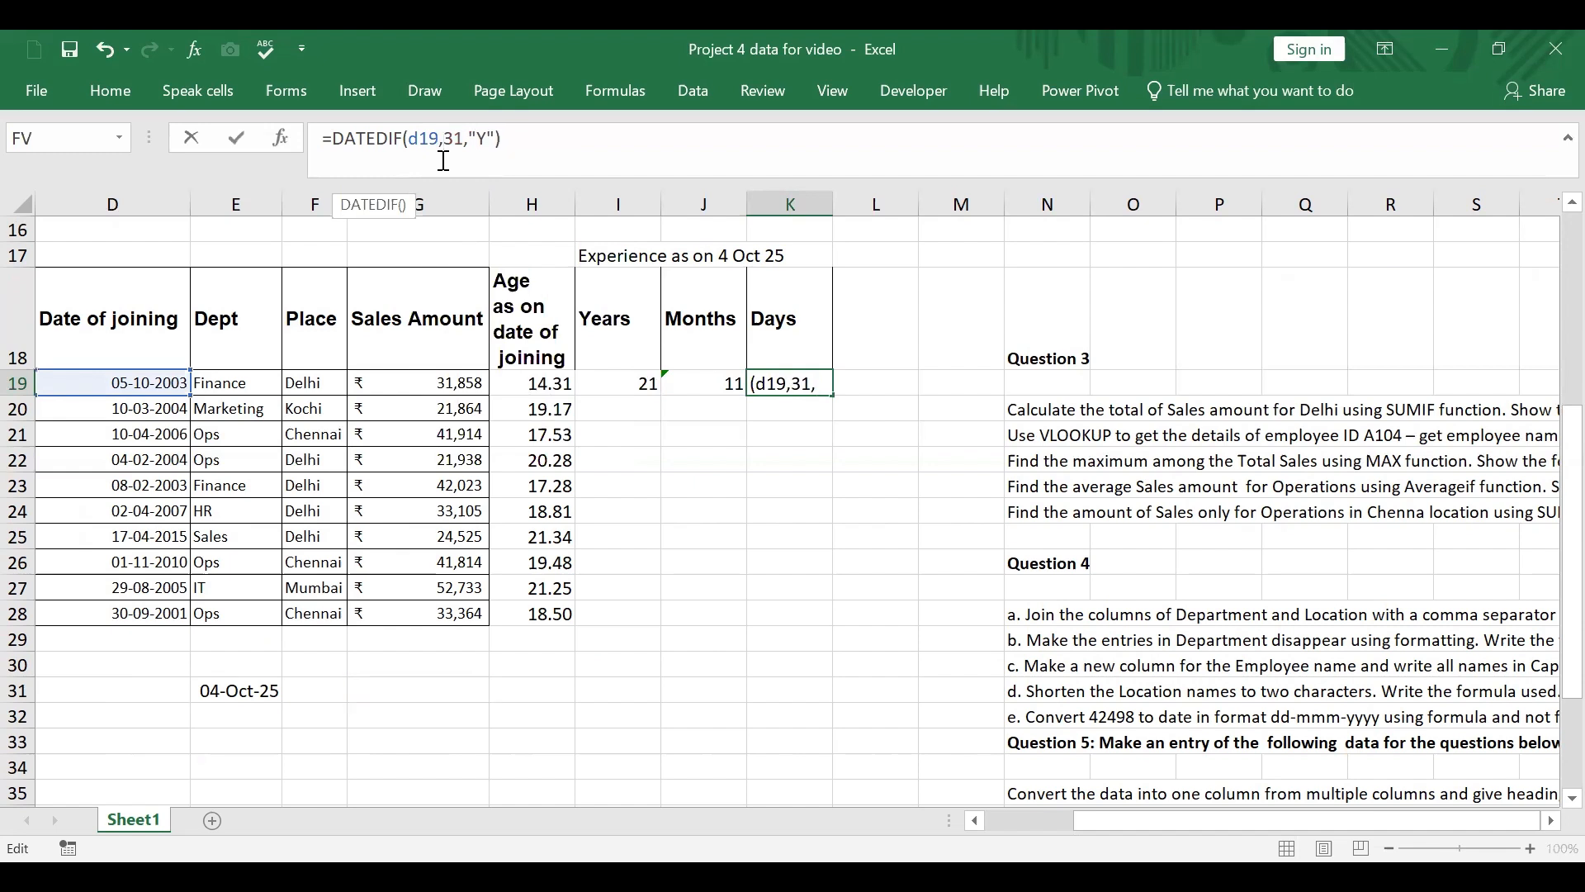
type("e")
key("Right")
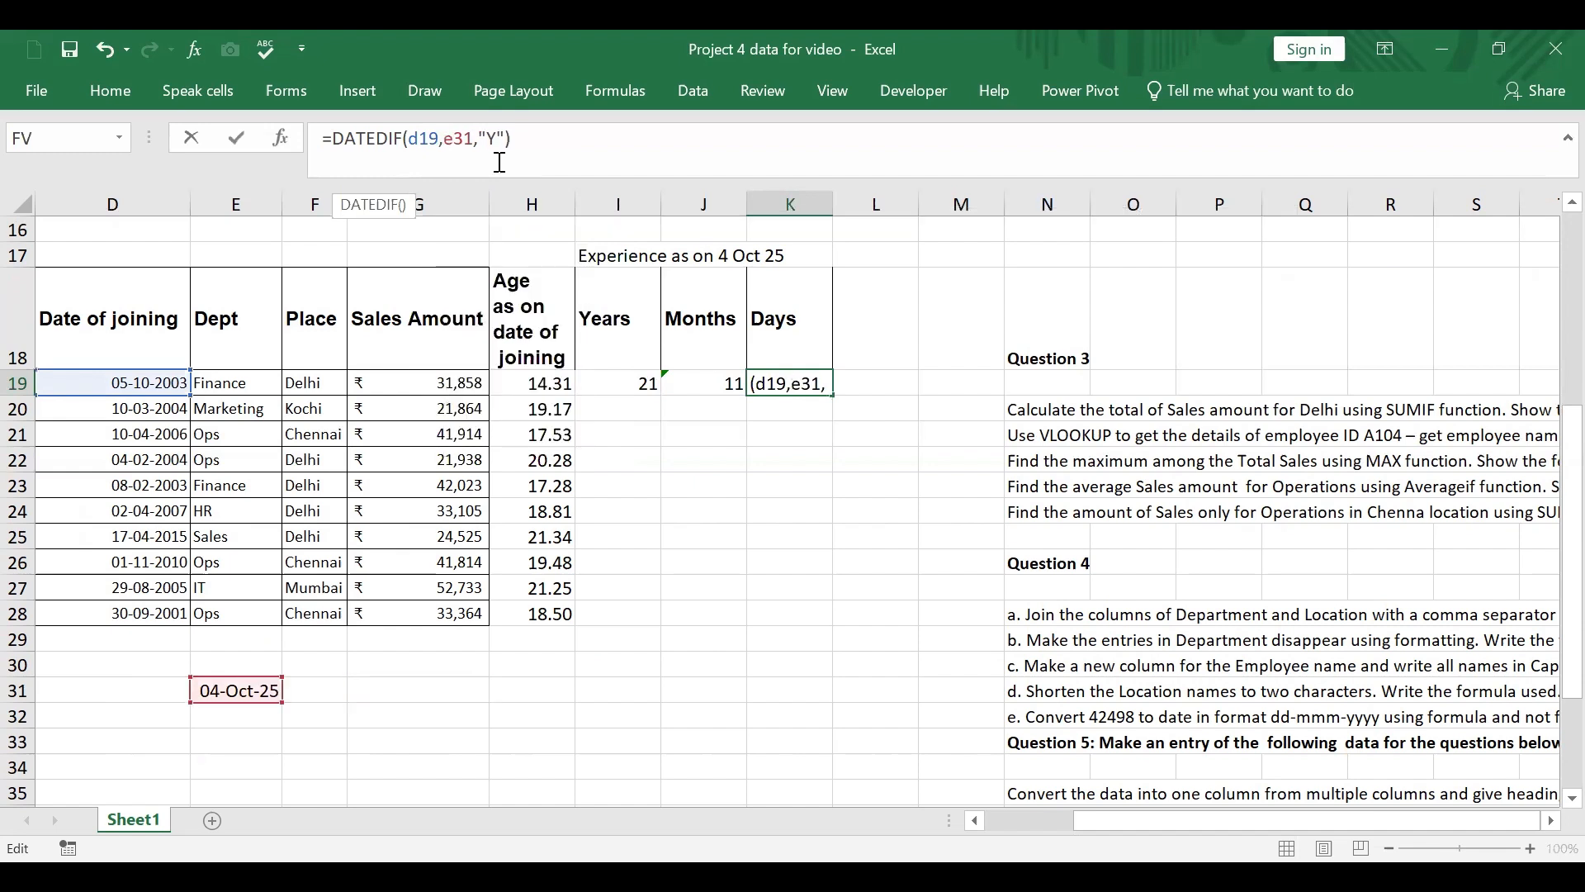
Step: Set the unit argument of the DATEDIF formula in K19 to "md" and commit the formula
type("md")
key("Delete")
key("Delete")
type("\"")
key("Return")
Step: Try to fill the experience formulas in I19:K19 down to row 28, and clear the filled cells I20:K28
left_click(636, 383)
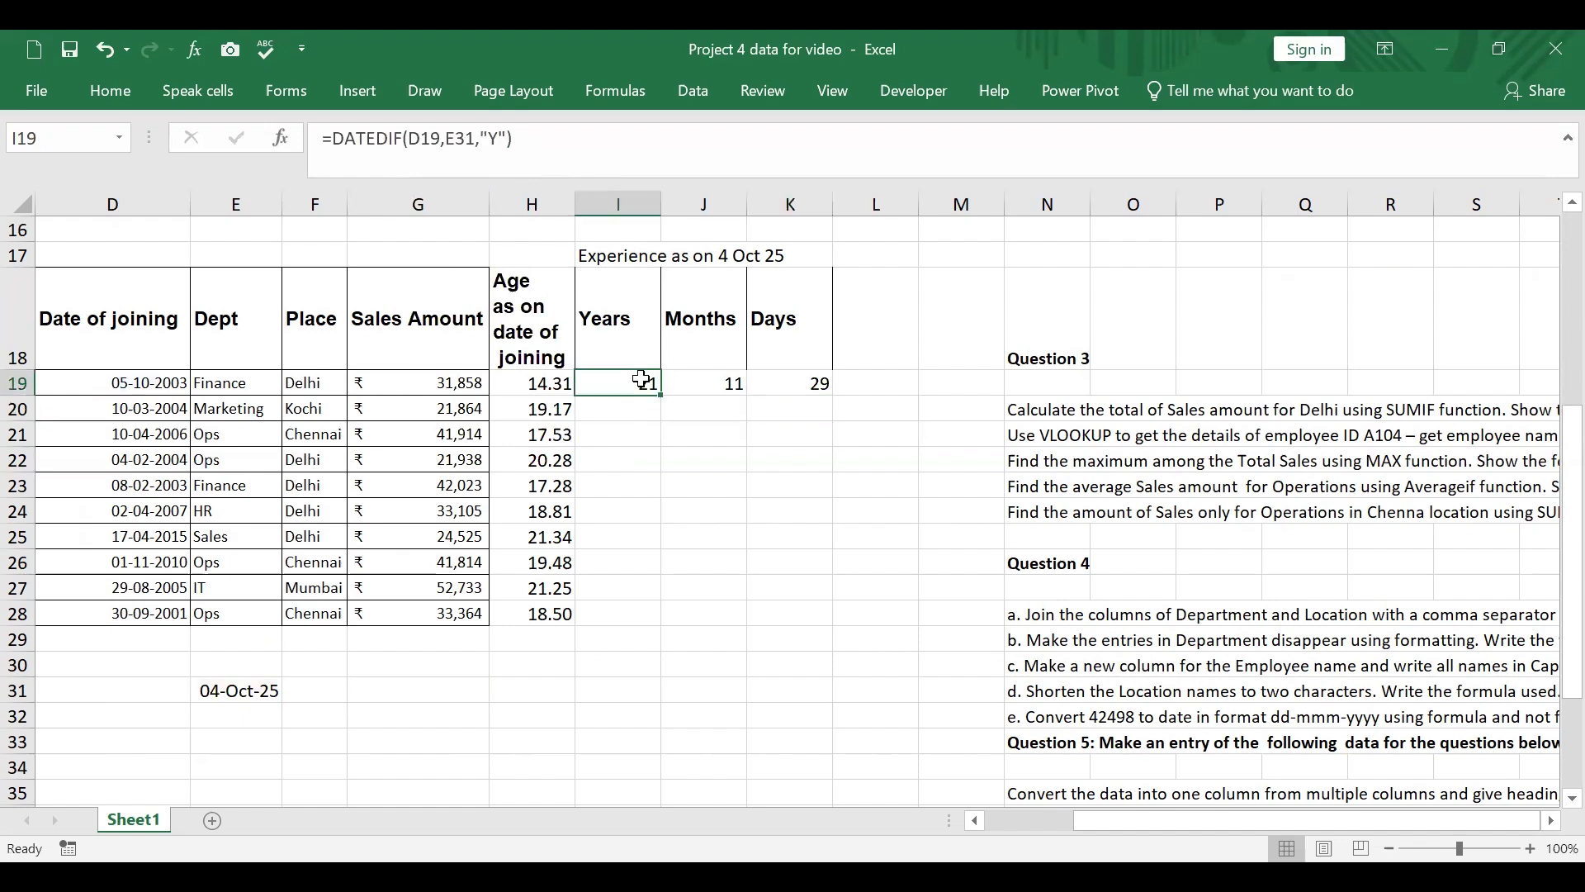
left_click(720, 378)
left_click(809, 383)
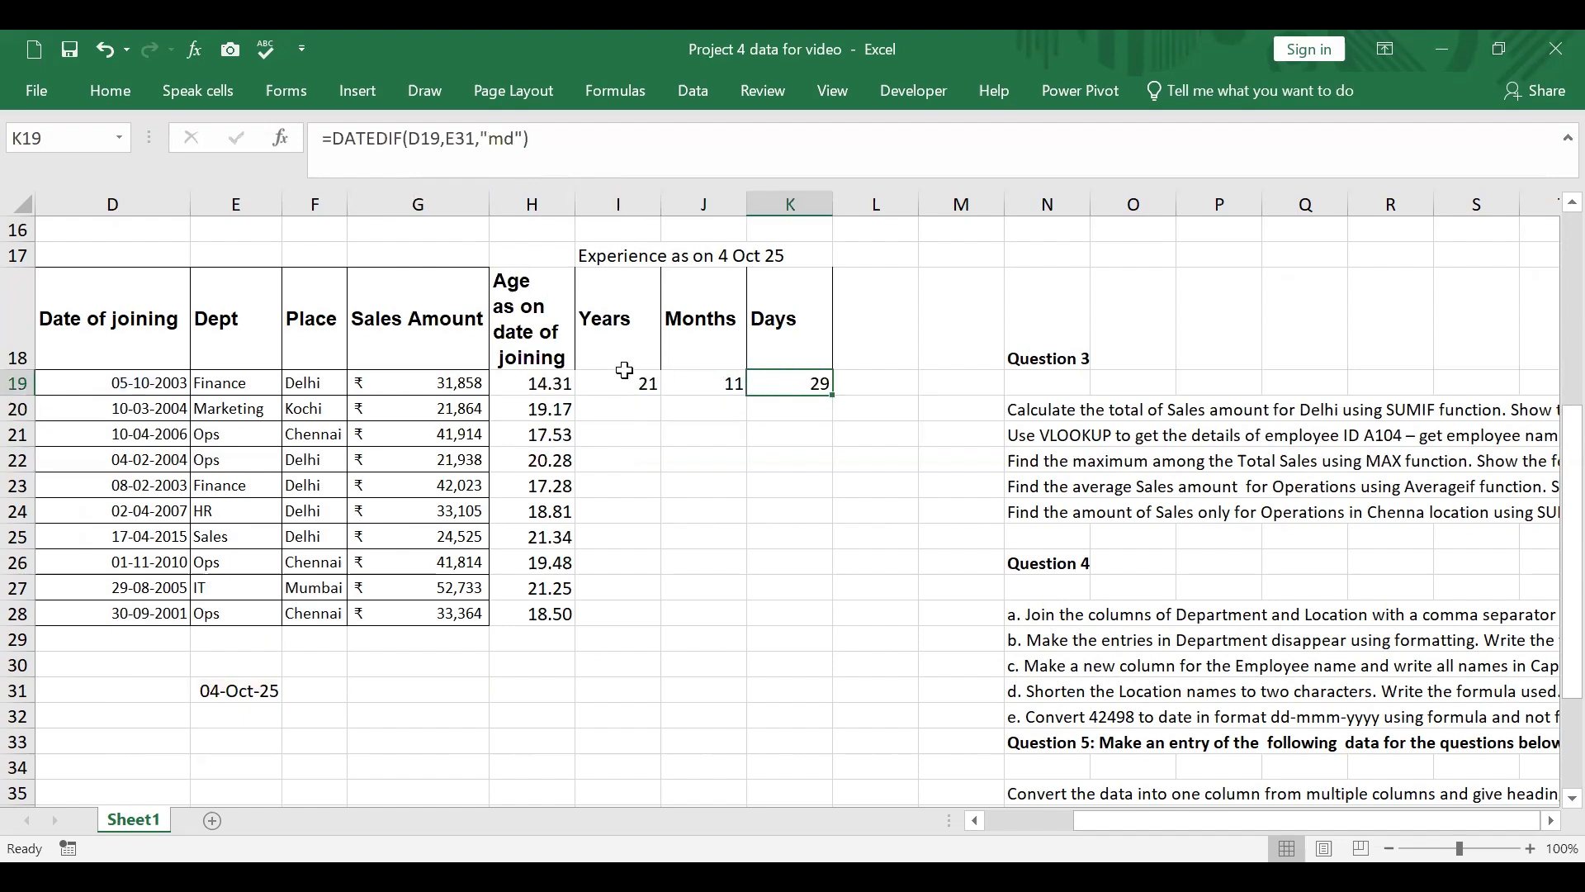
left_click_drag(625, 378, 825, 382)
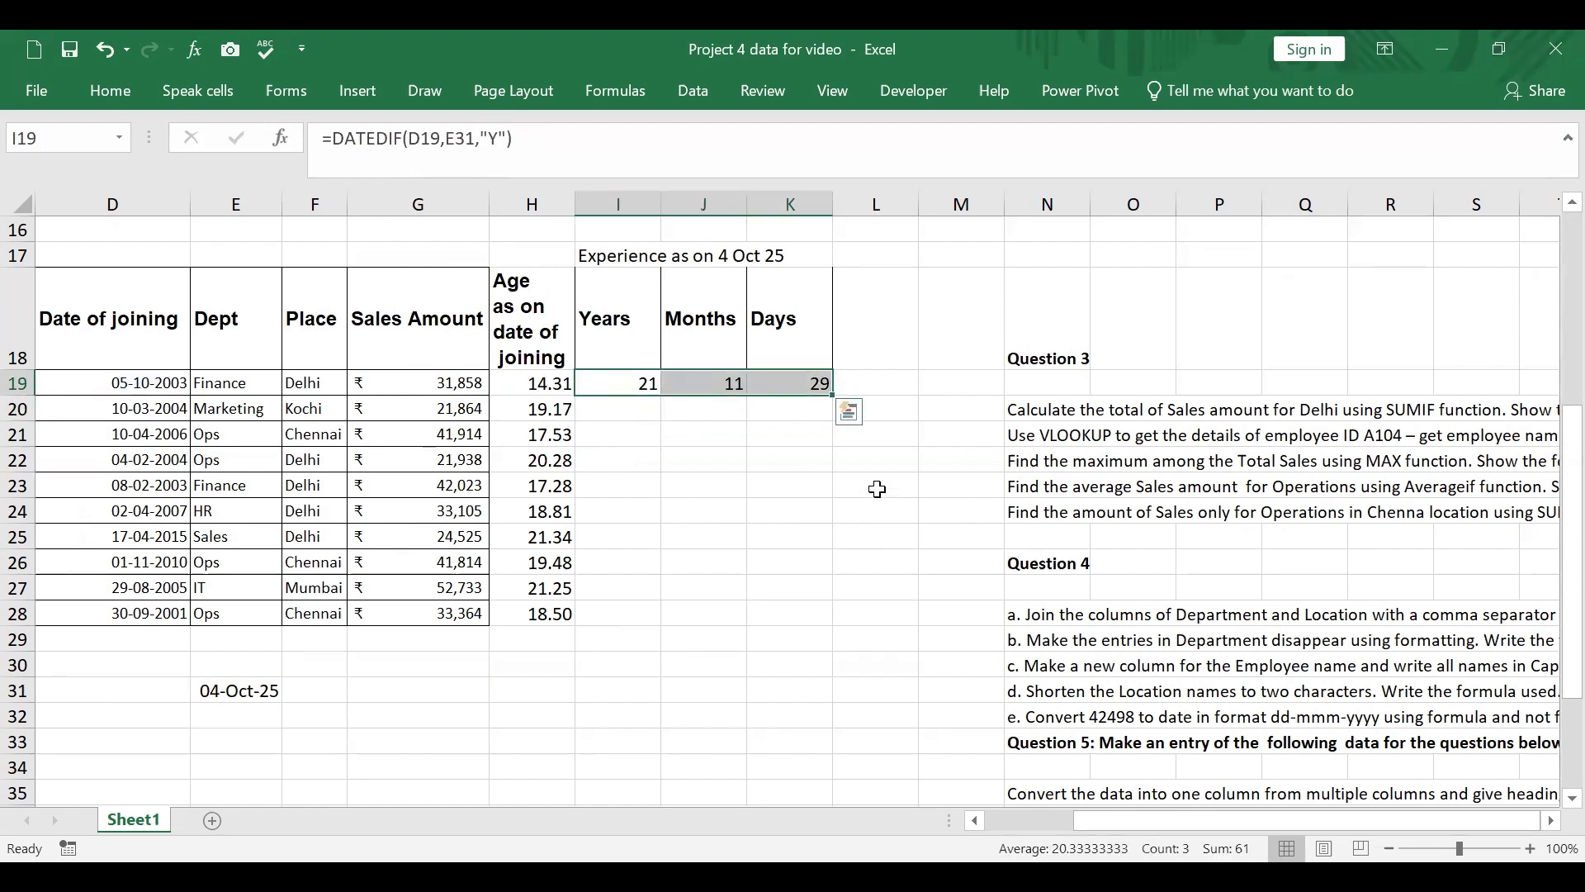
left_click(815, 384)
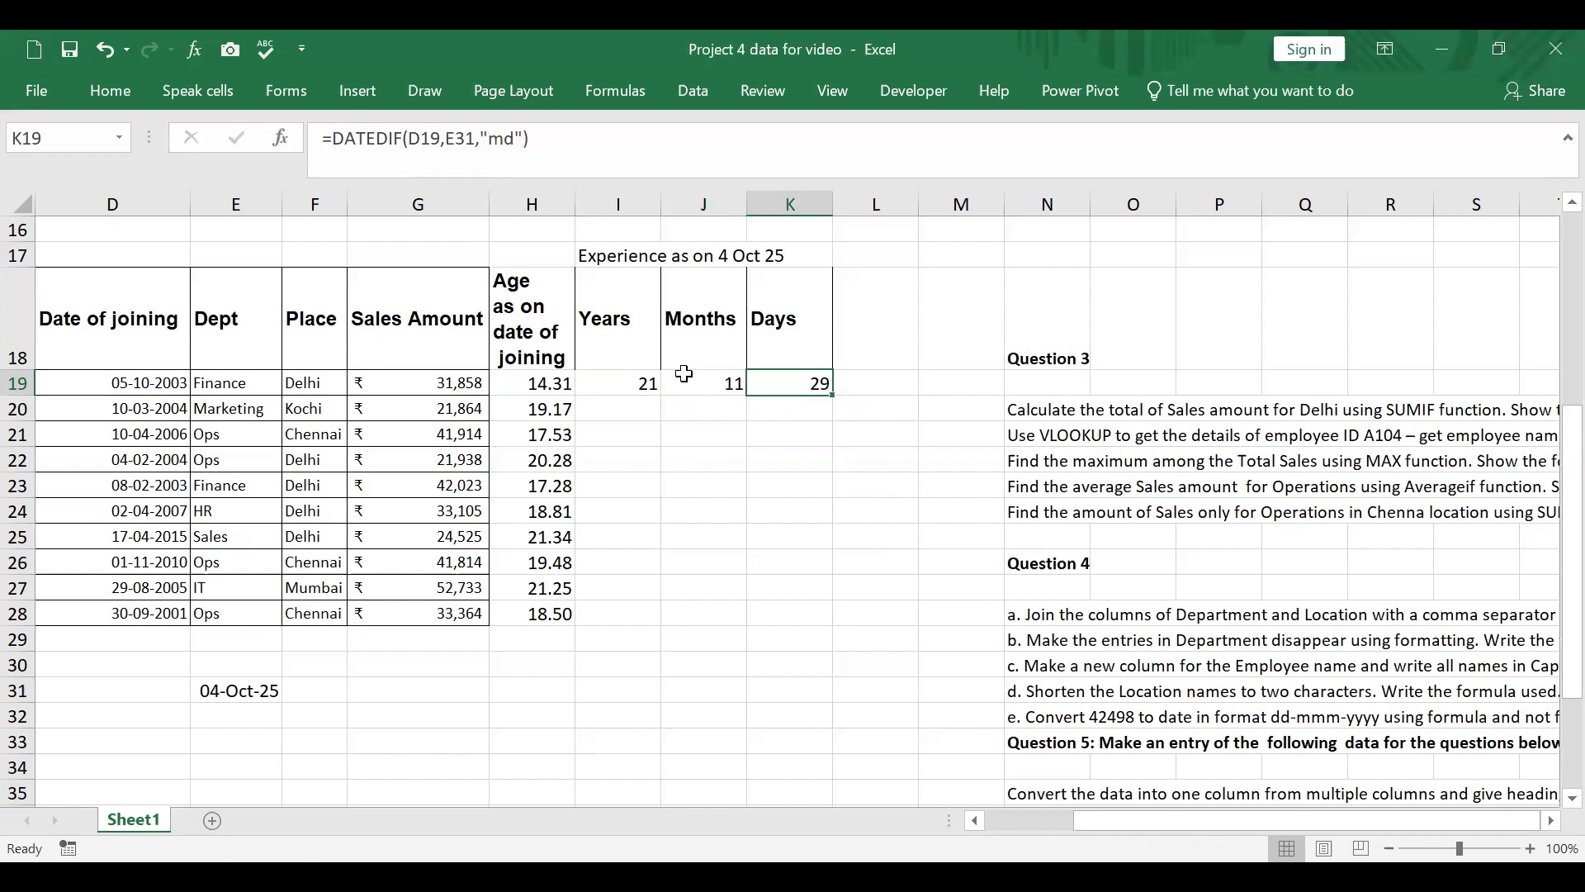
left_click_drag(648, 378, 805, 388)
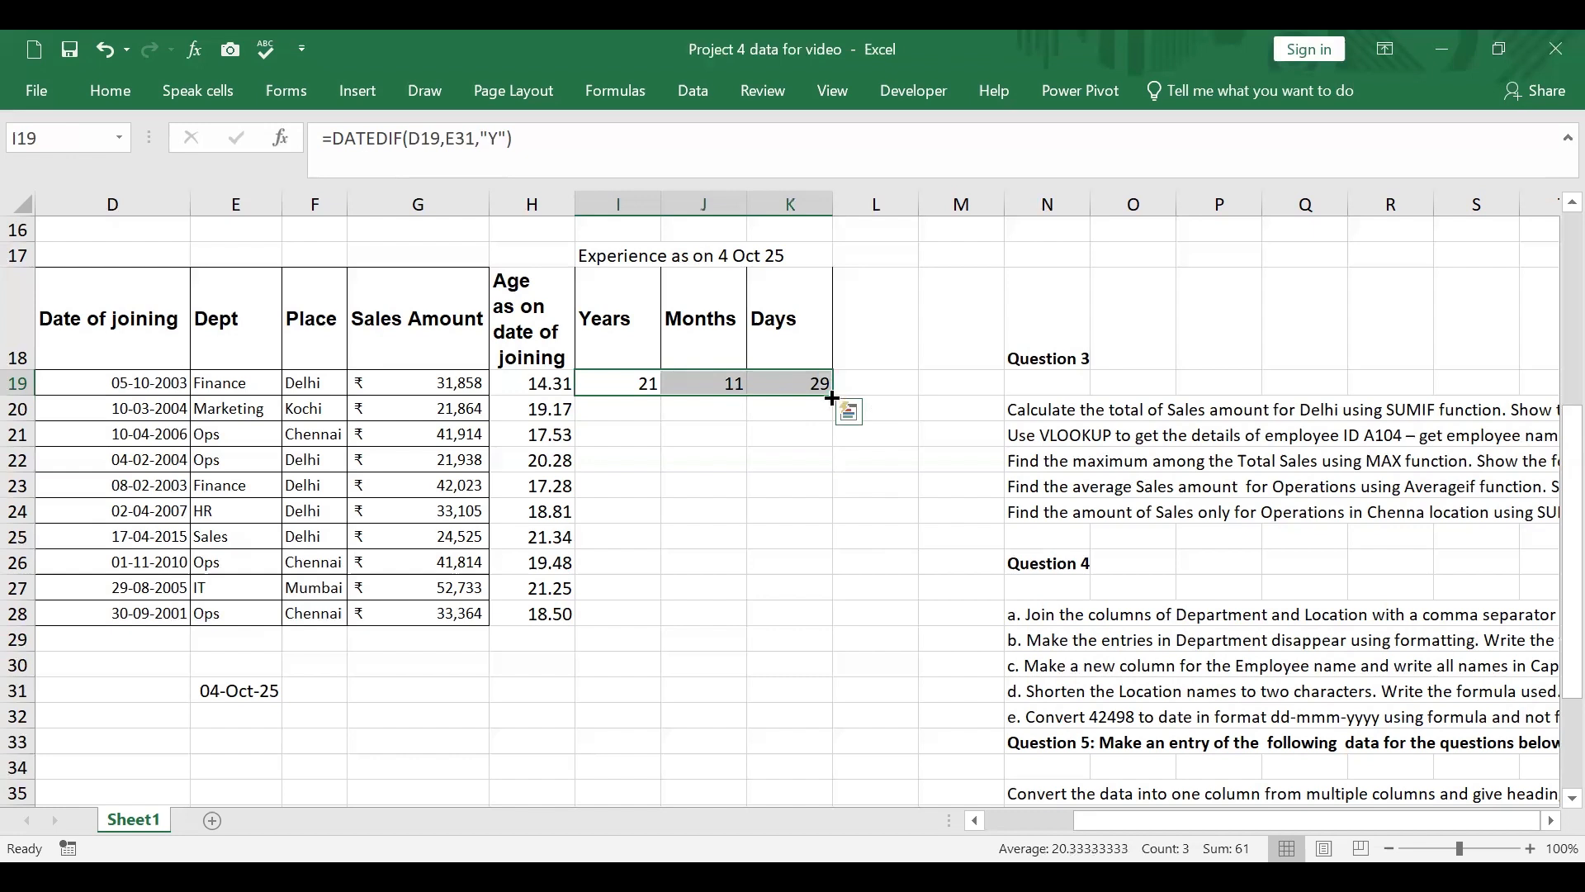
double_click(831, 398)
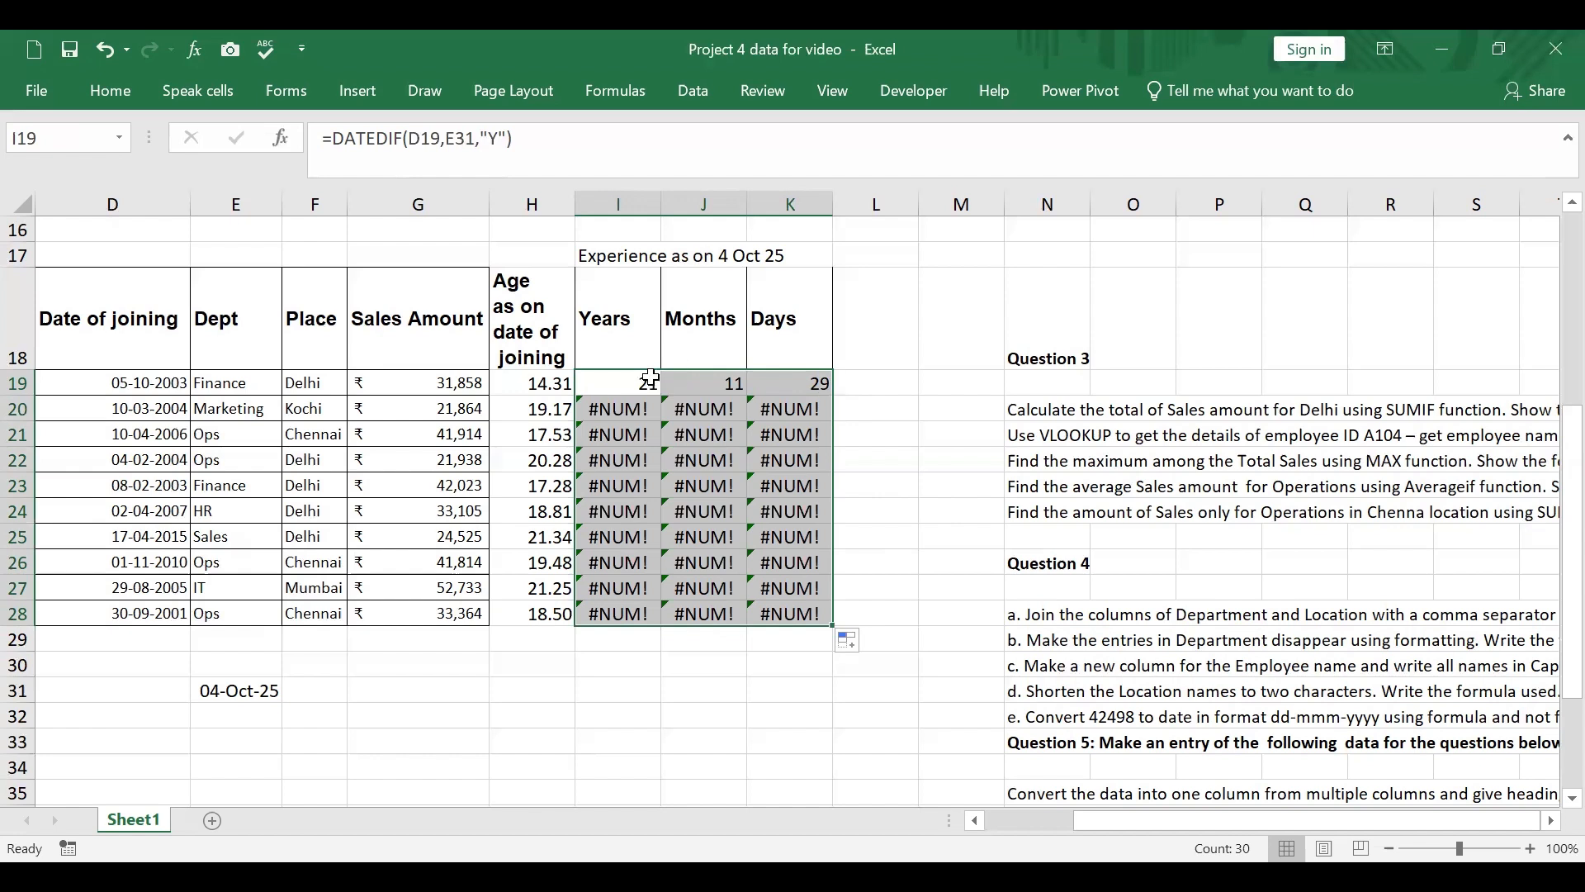
left_click_drag(619, 410, 782, 616)
key("Delete")
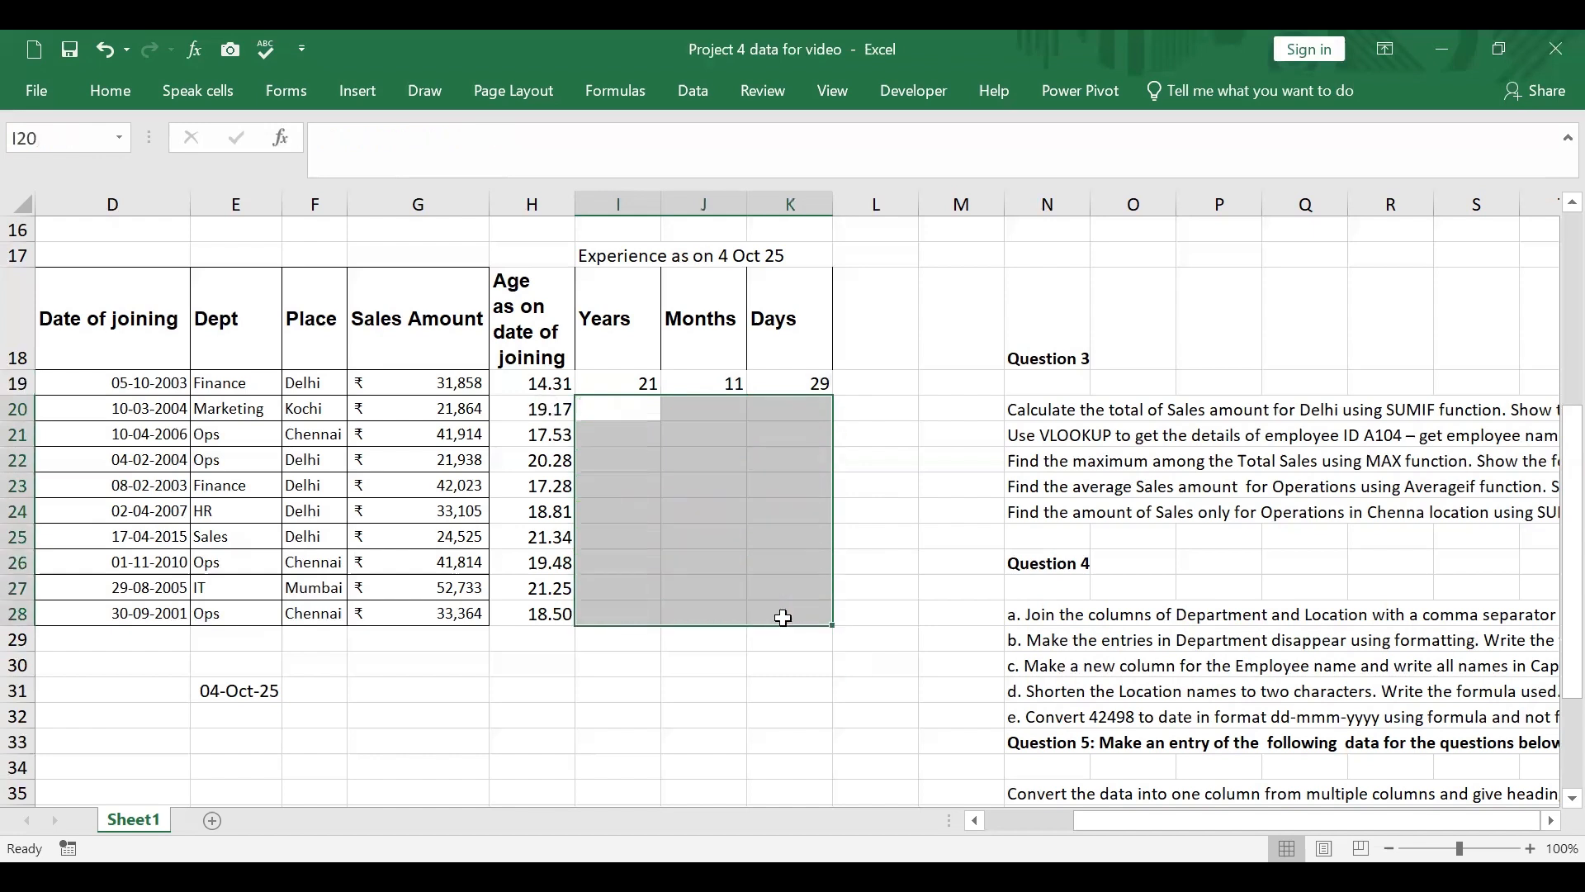
Step: Make the E31 reference absolute as $E$31 in the DATEDIF formulas in I19, J19 and K19
left_click(625, 379)
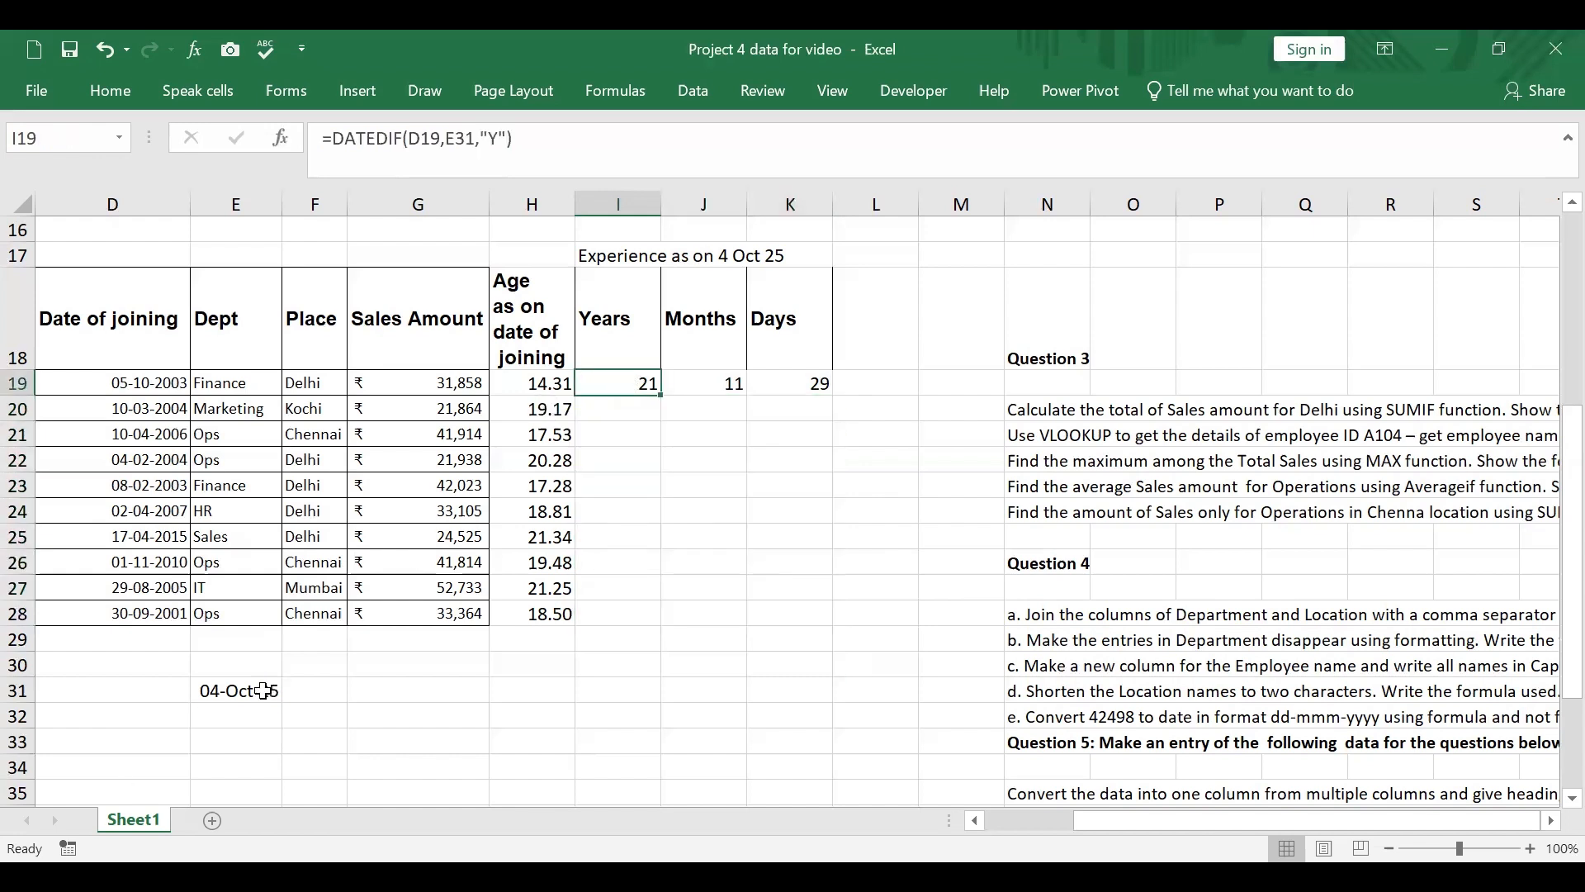
left_click(458, 144)
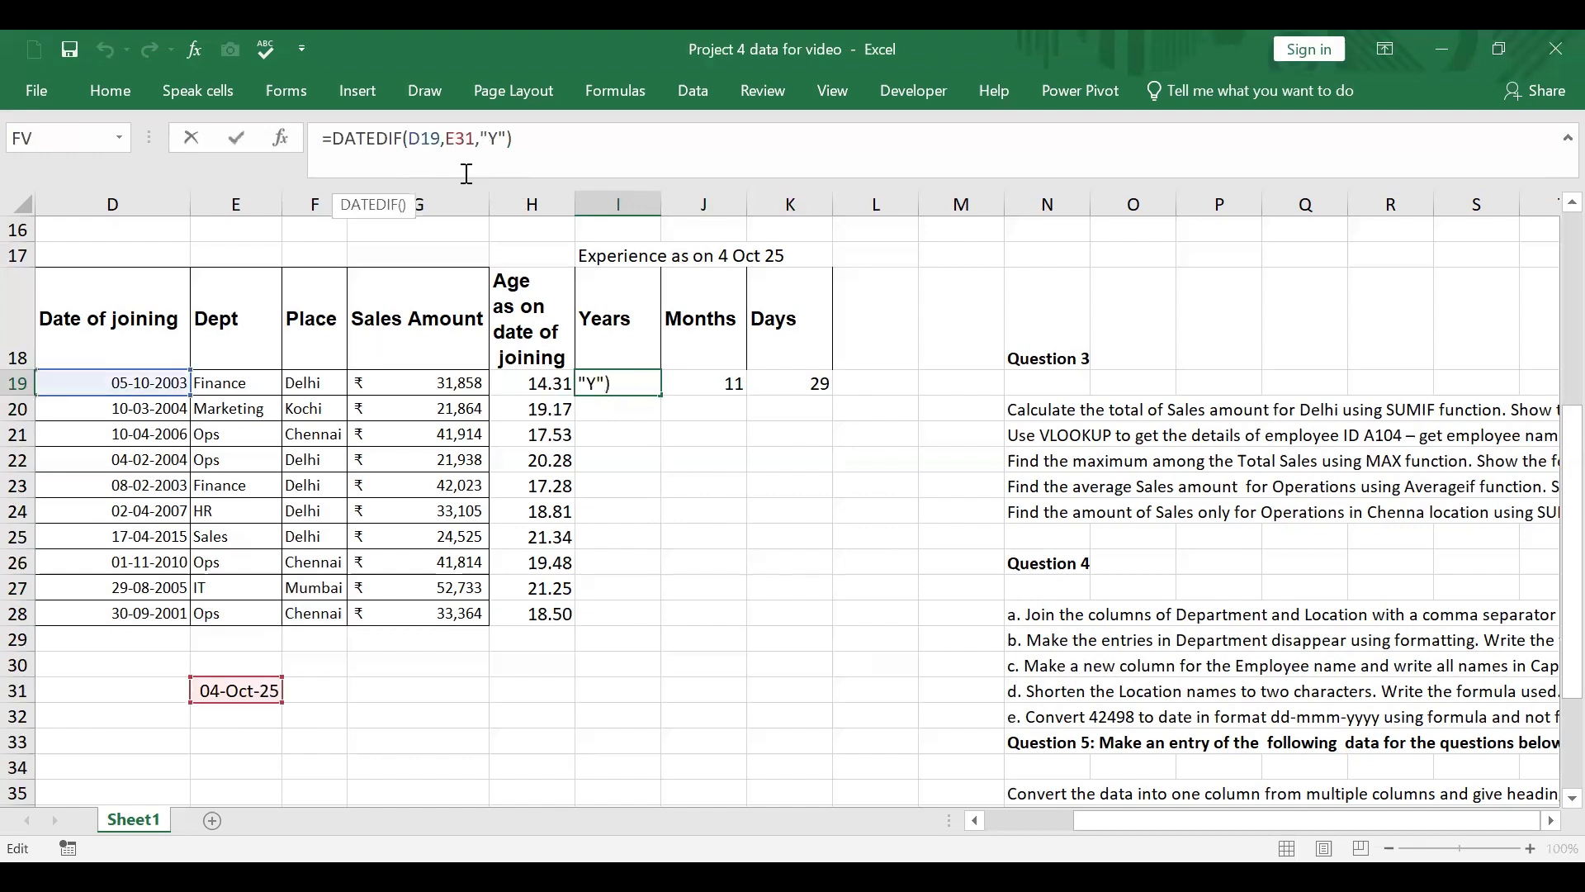
key("F4")
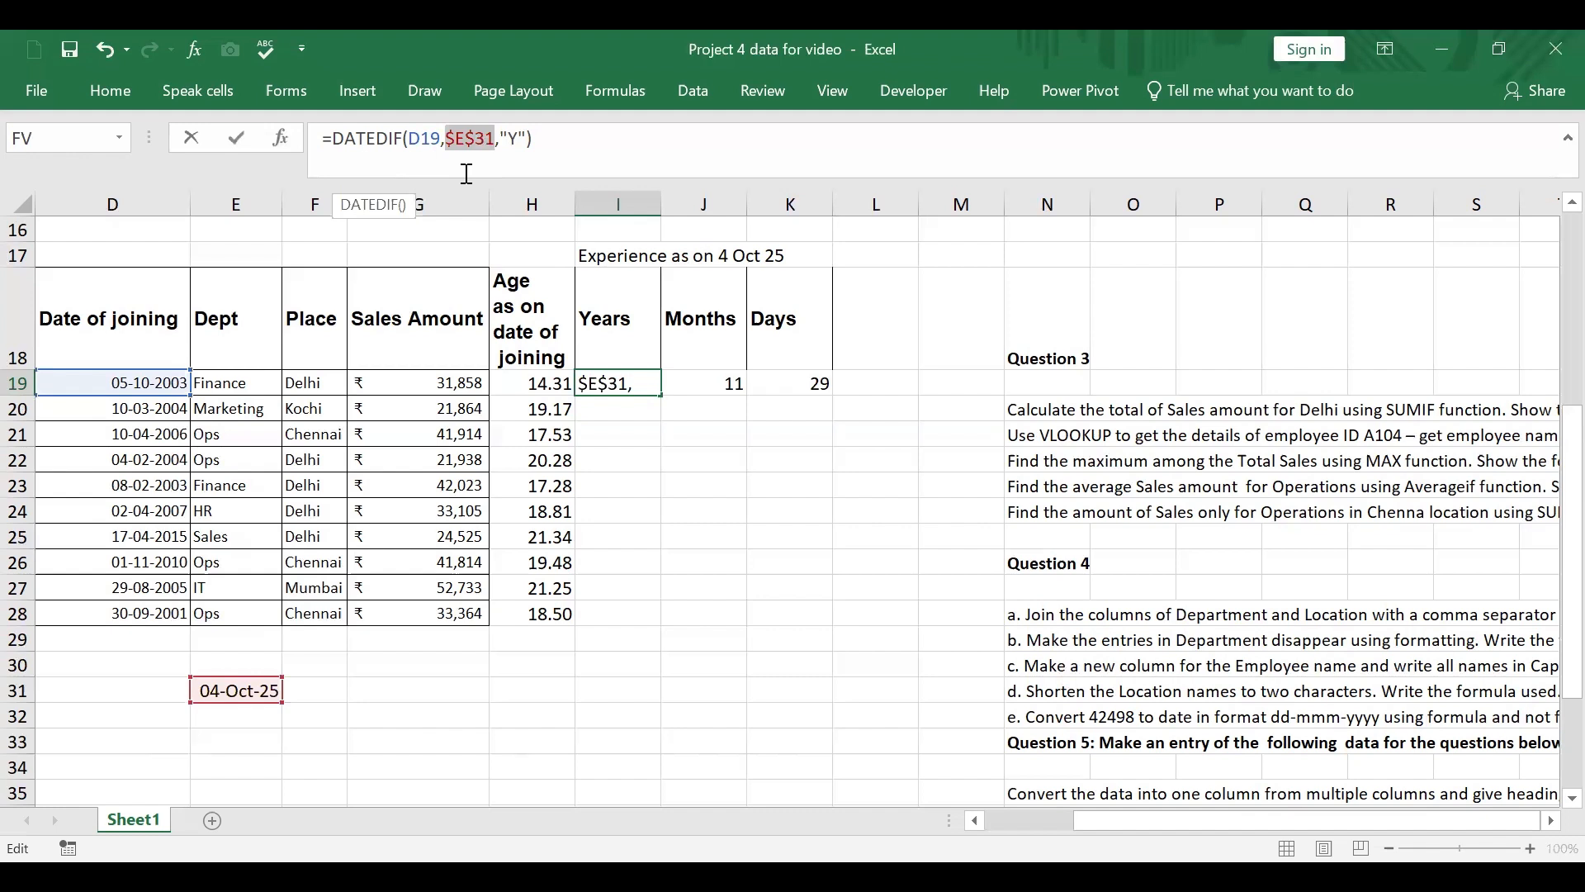
key("Return")
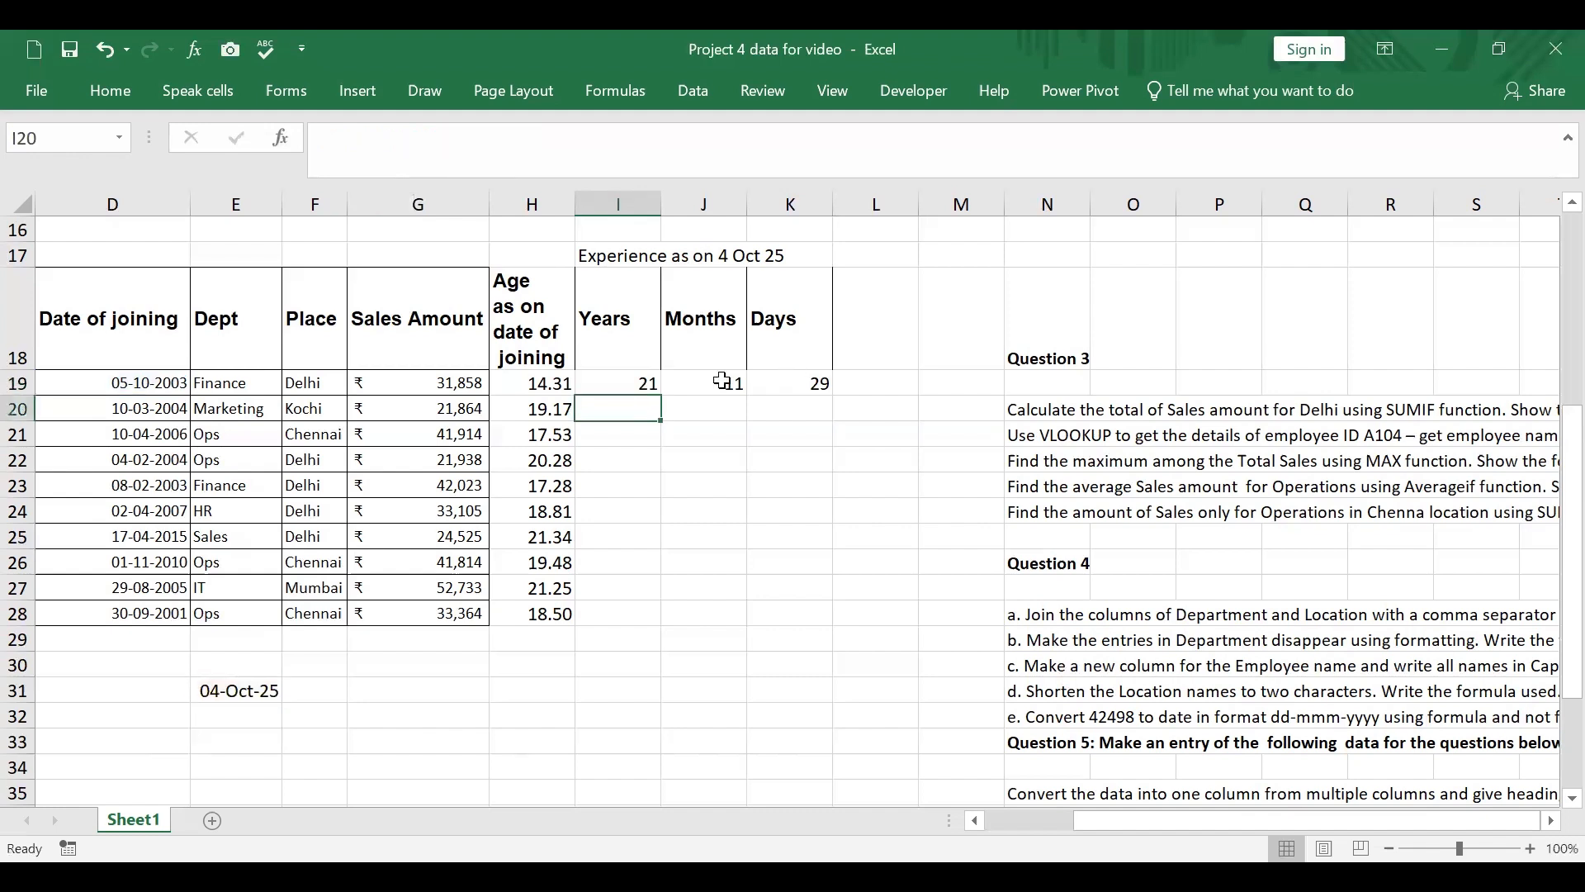
left_click(726, 381)
left_click(464, 145)
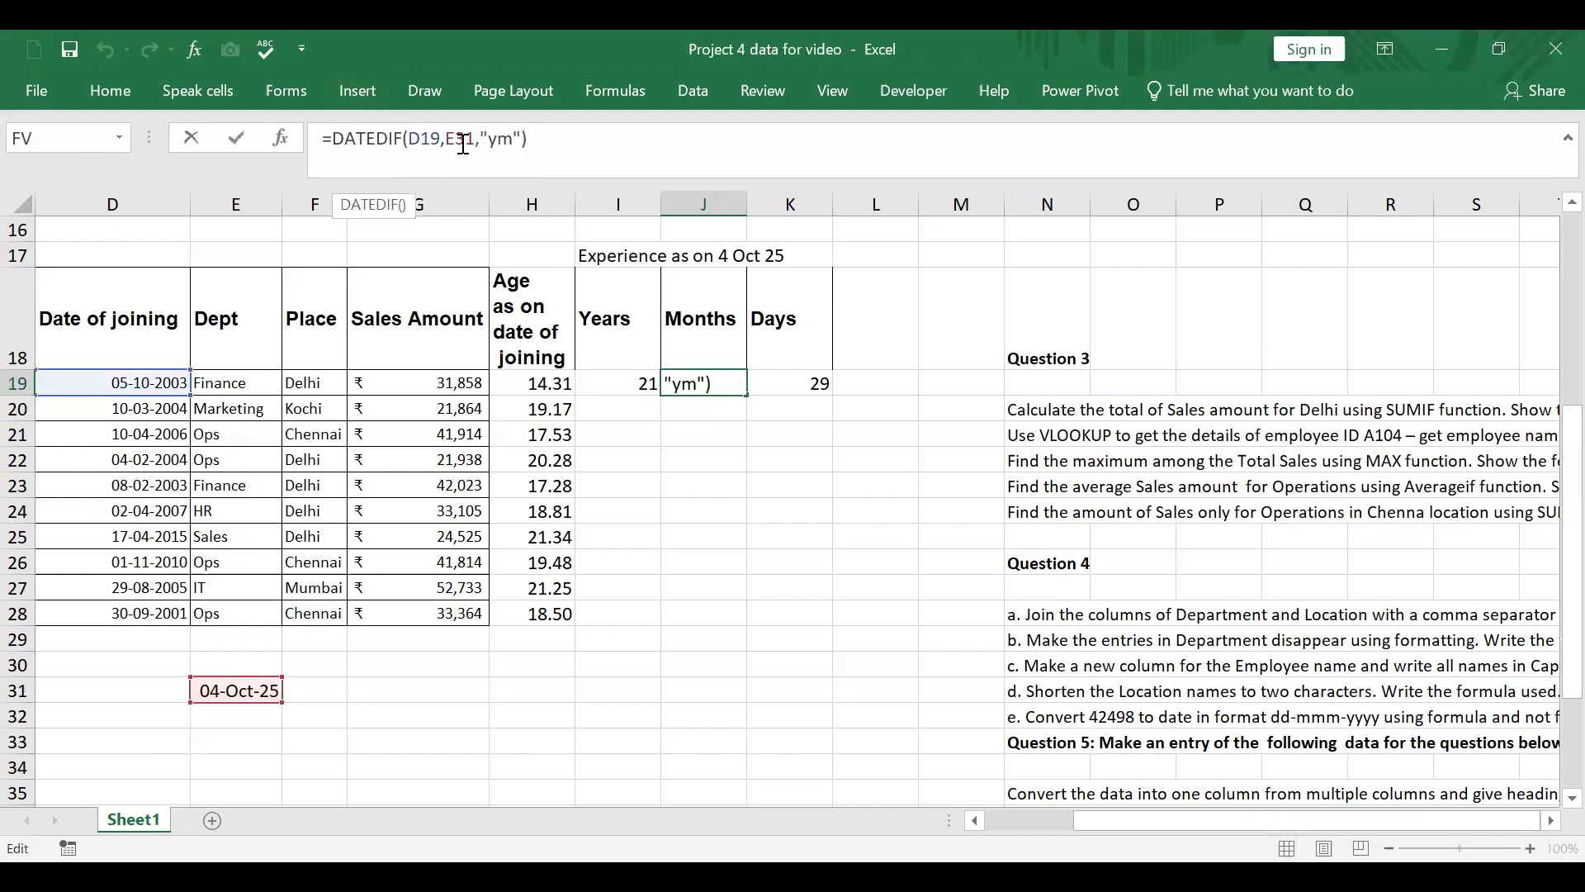
key("F4")
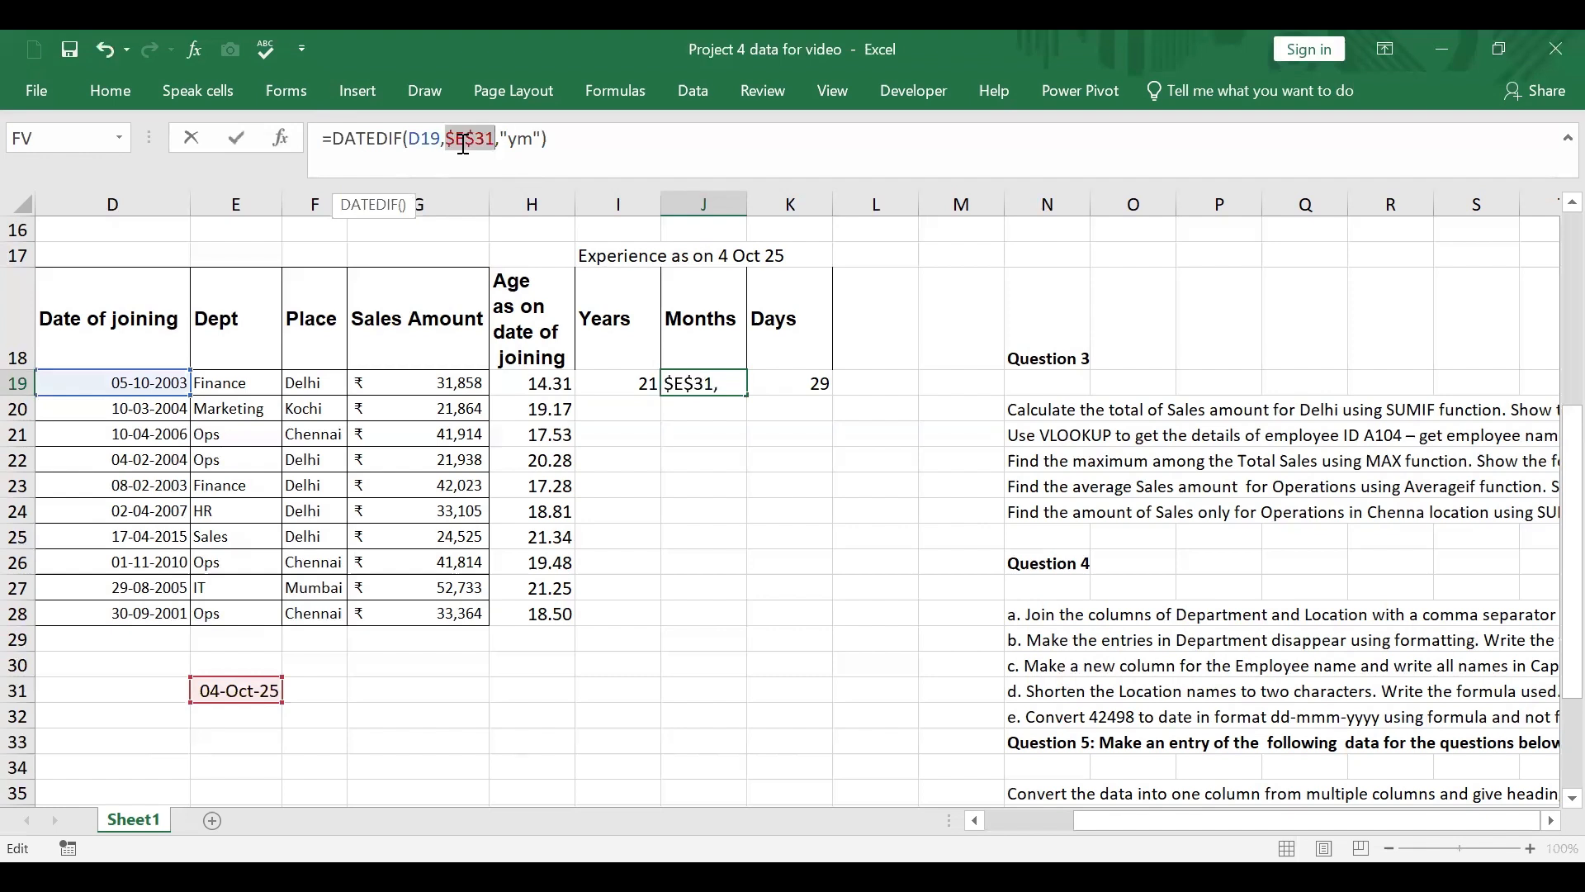
key("Return")
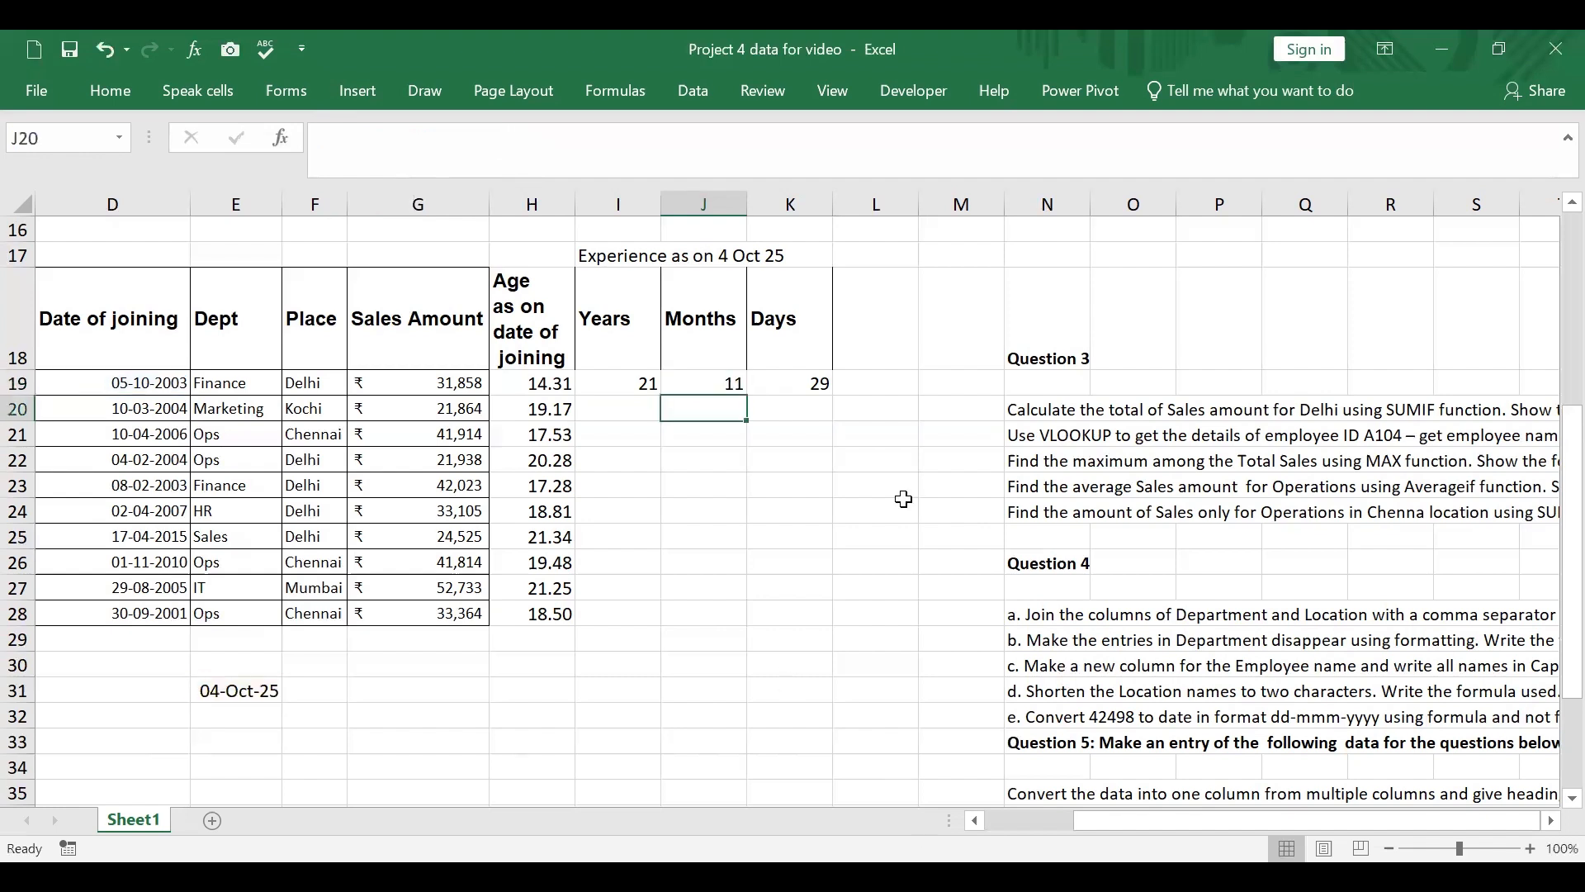
left_click(789, 383)
left_click(520, 146)
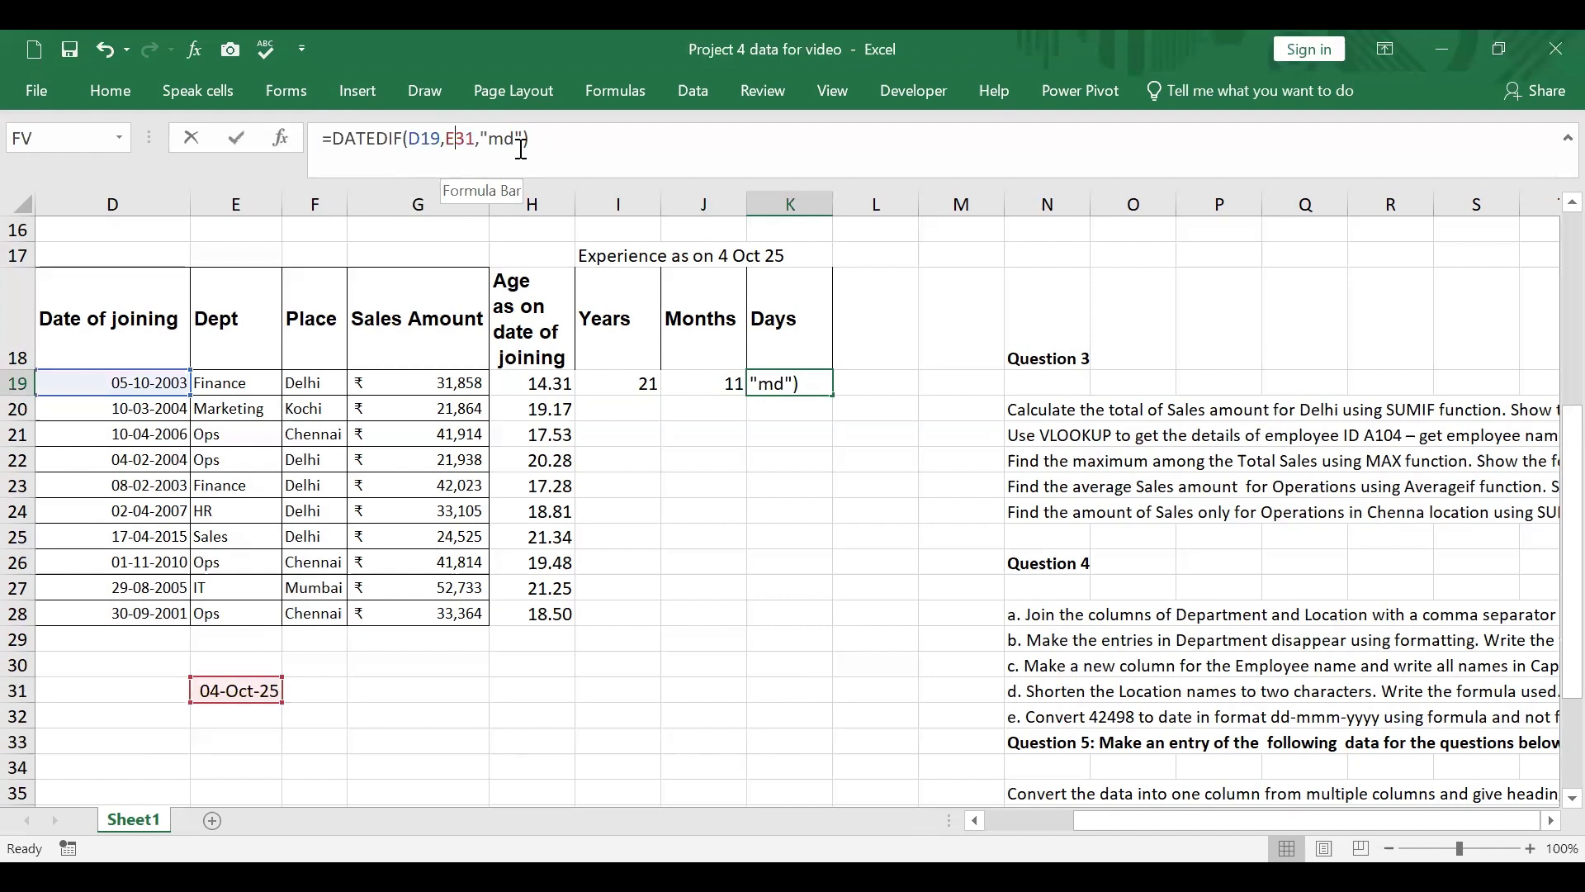
key("F4")
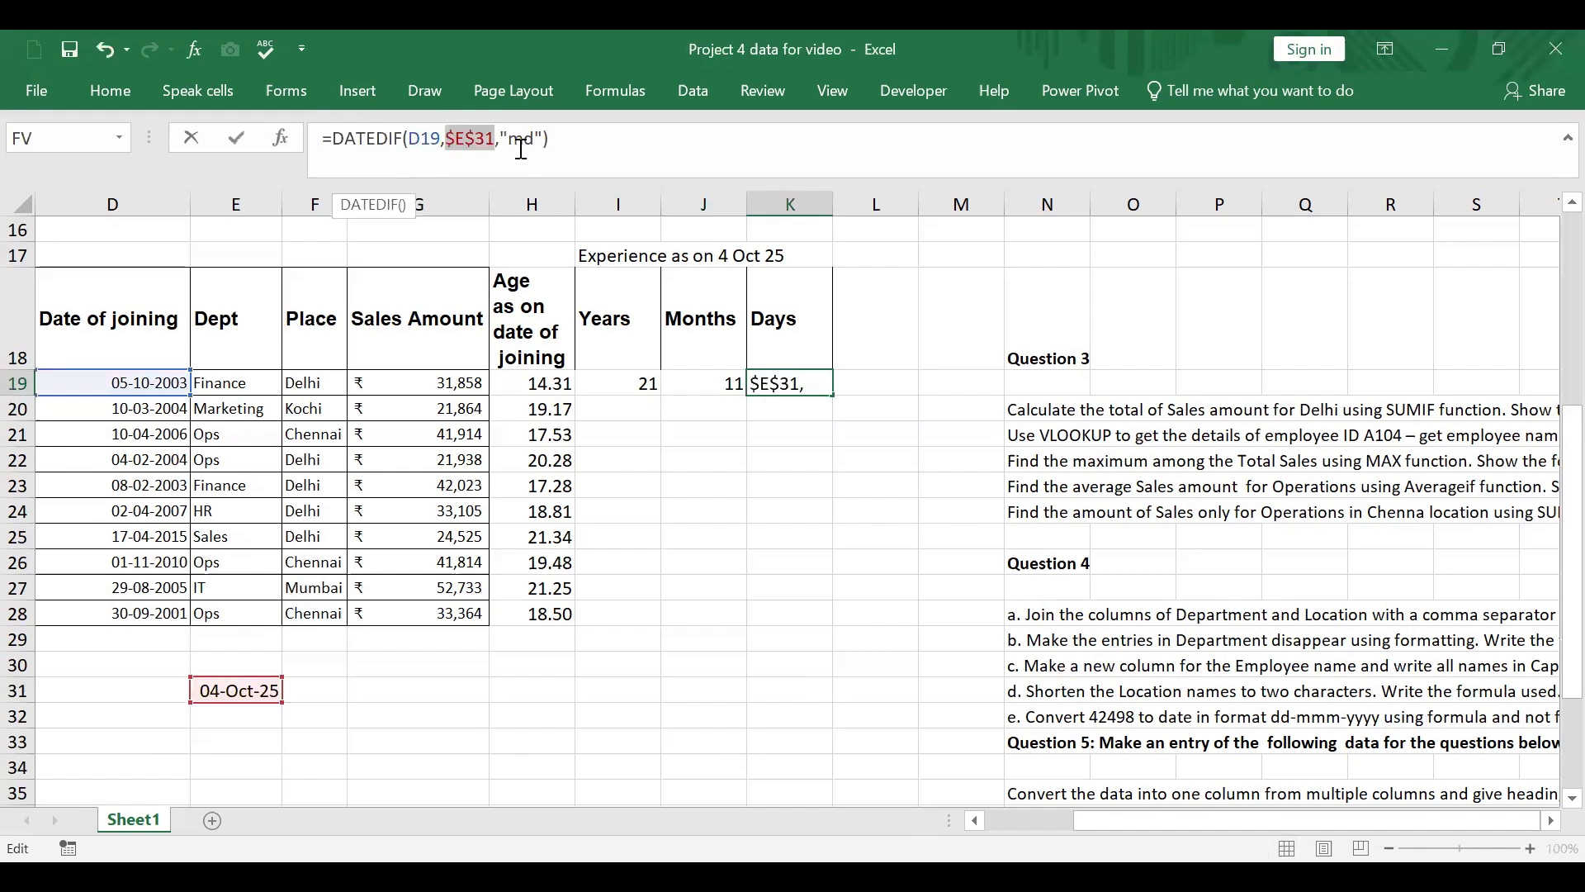
key("Return")
Step: Fill the years, months and days formulas from I19:K19 down to row 28
left_click(618, 379)
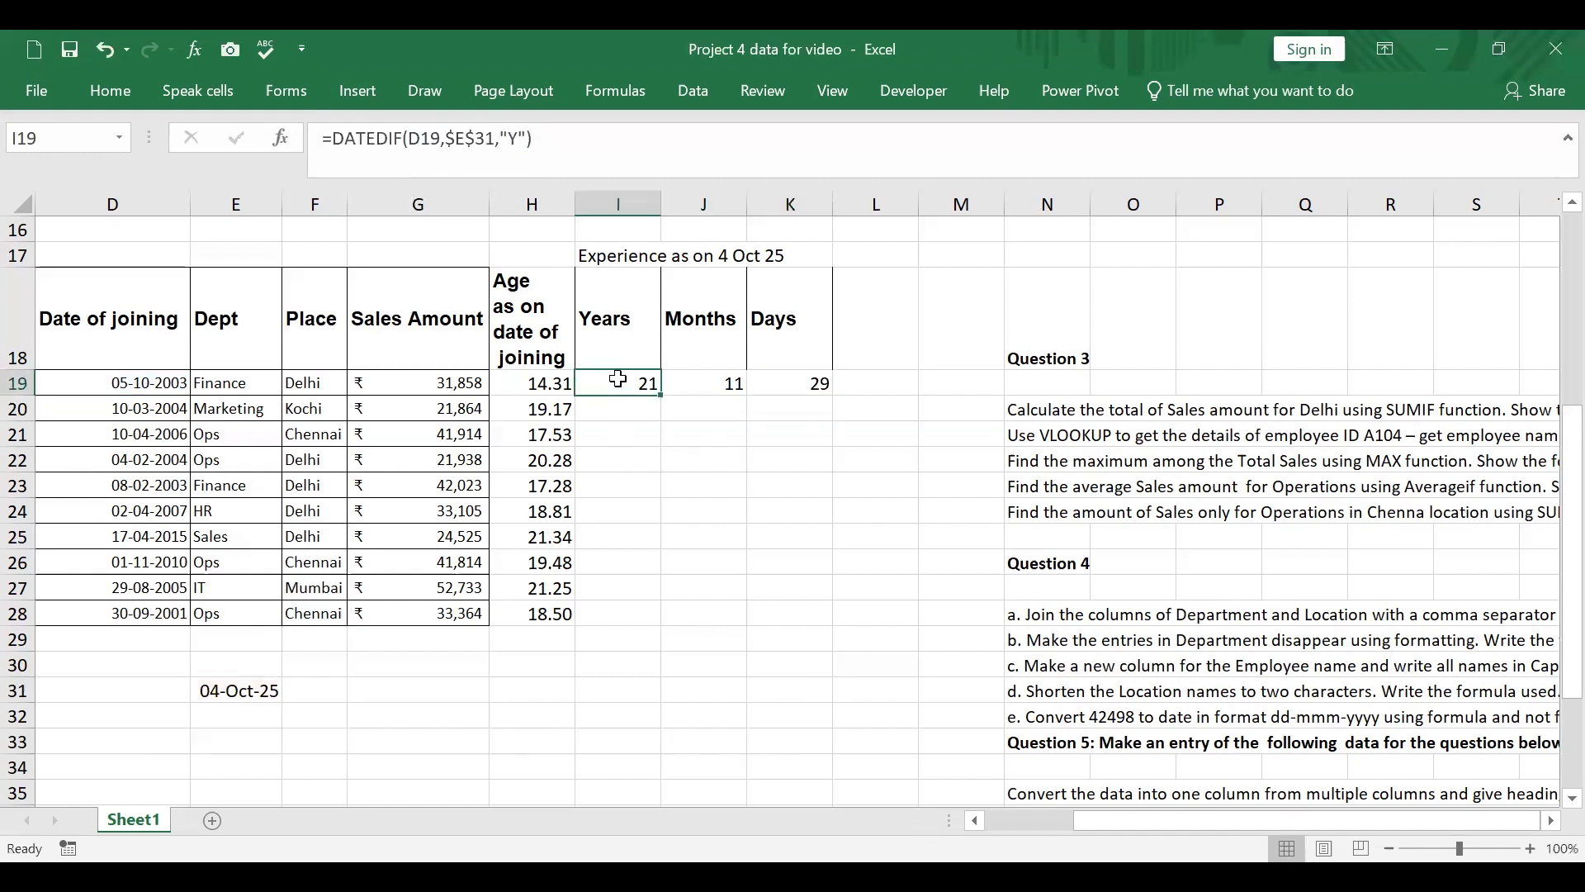
left_click_drag(618, 379, 826, 383)
double_click(832, 394)
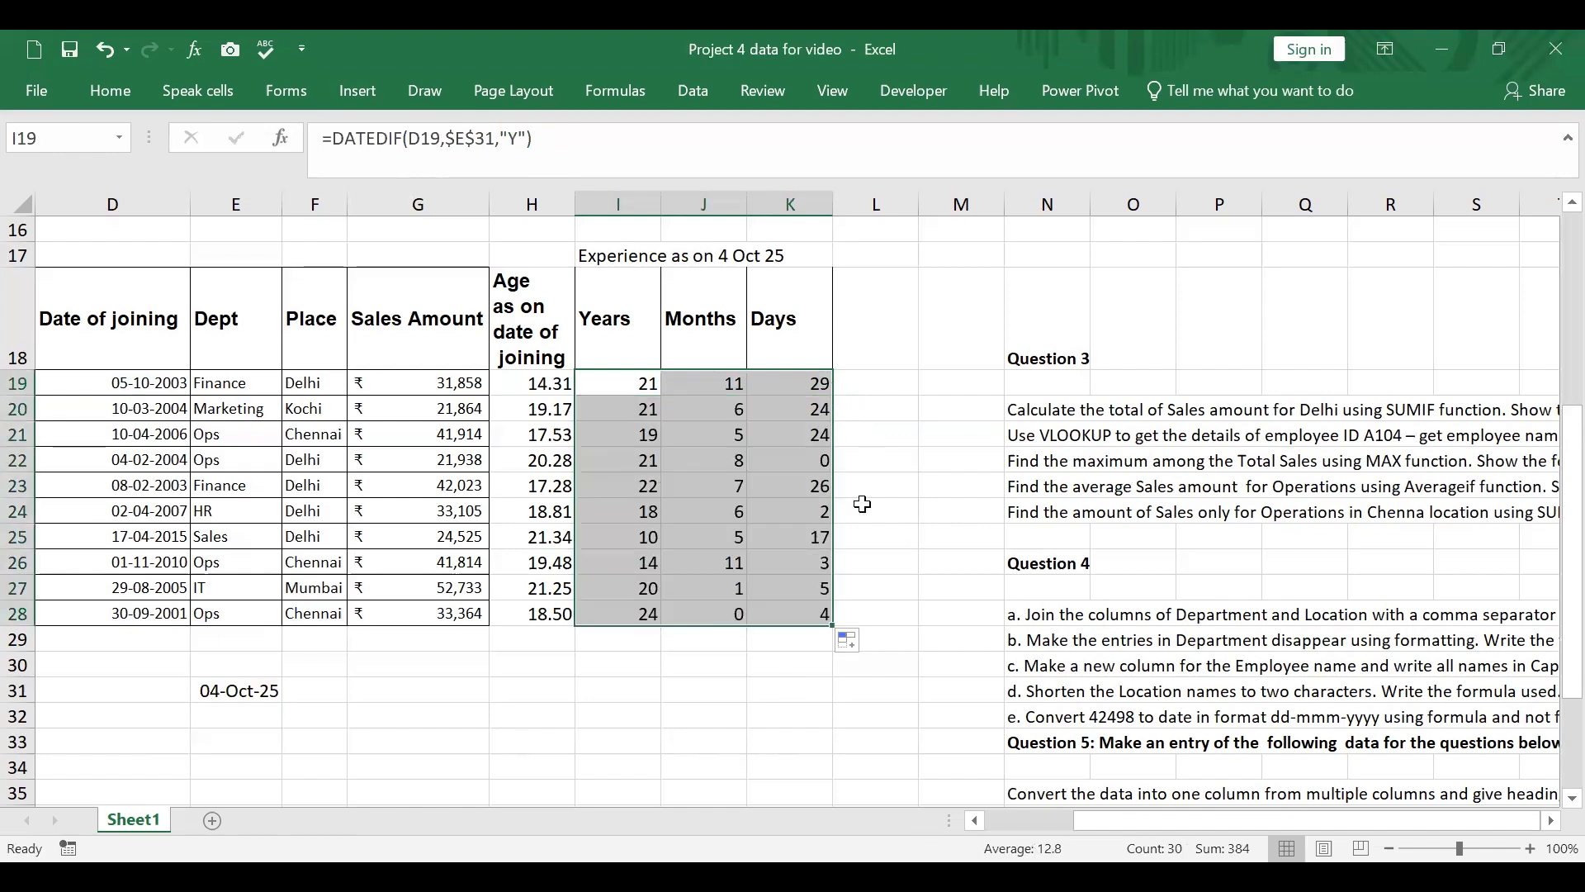
Step: Check part e of Question 1 and enter the label "Sum fro Delhi" in D33
scroll(905, 478, "up", 5)
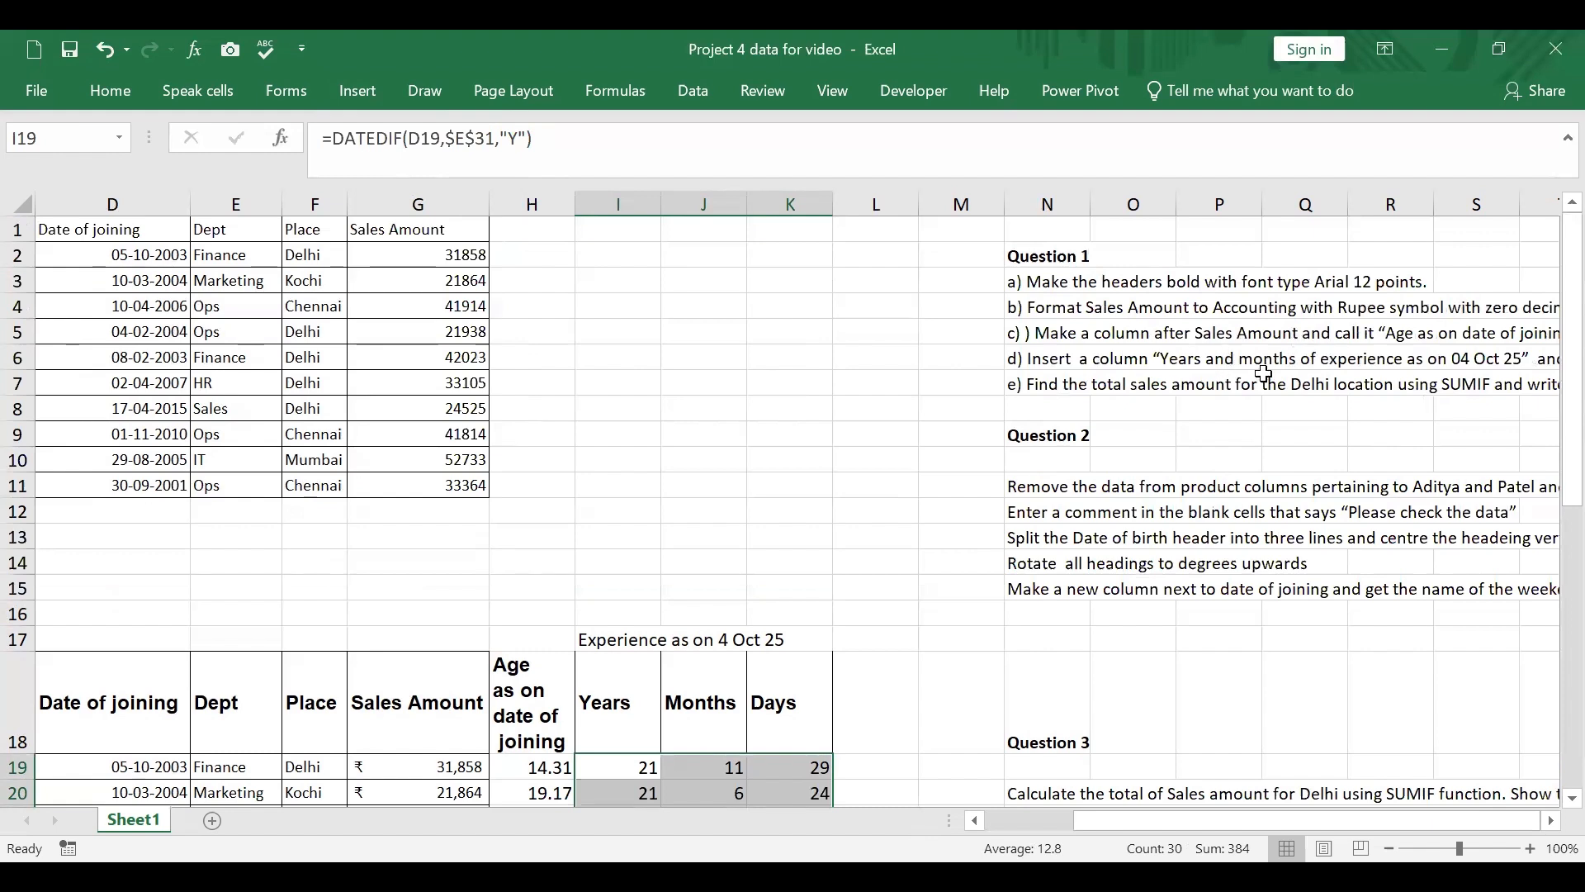
left_click(1093, 386)
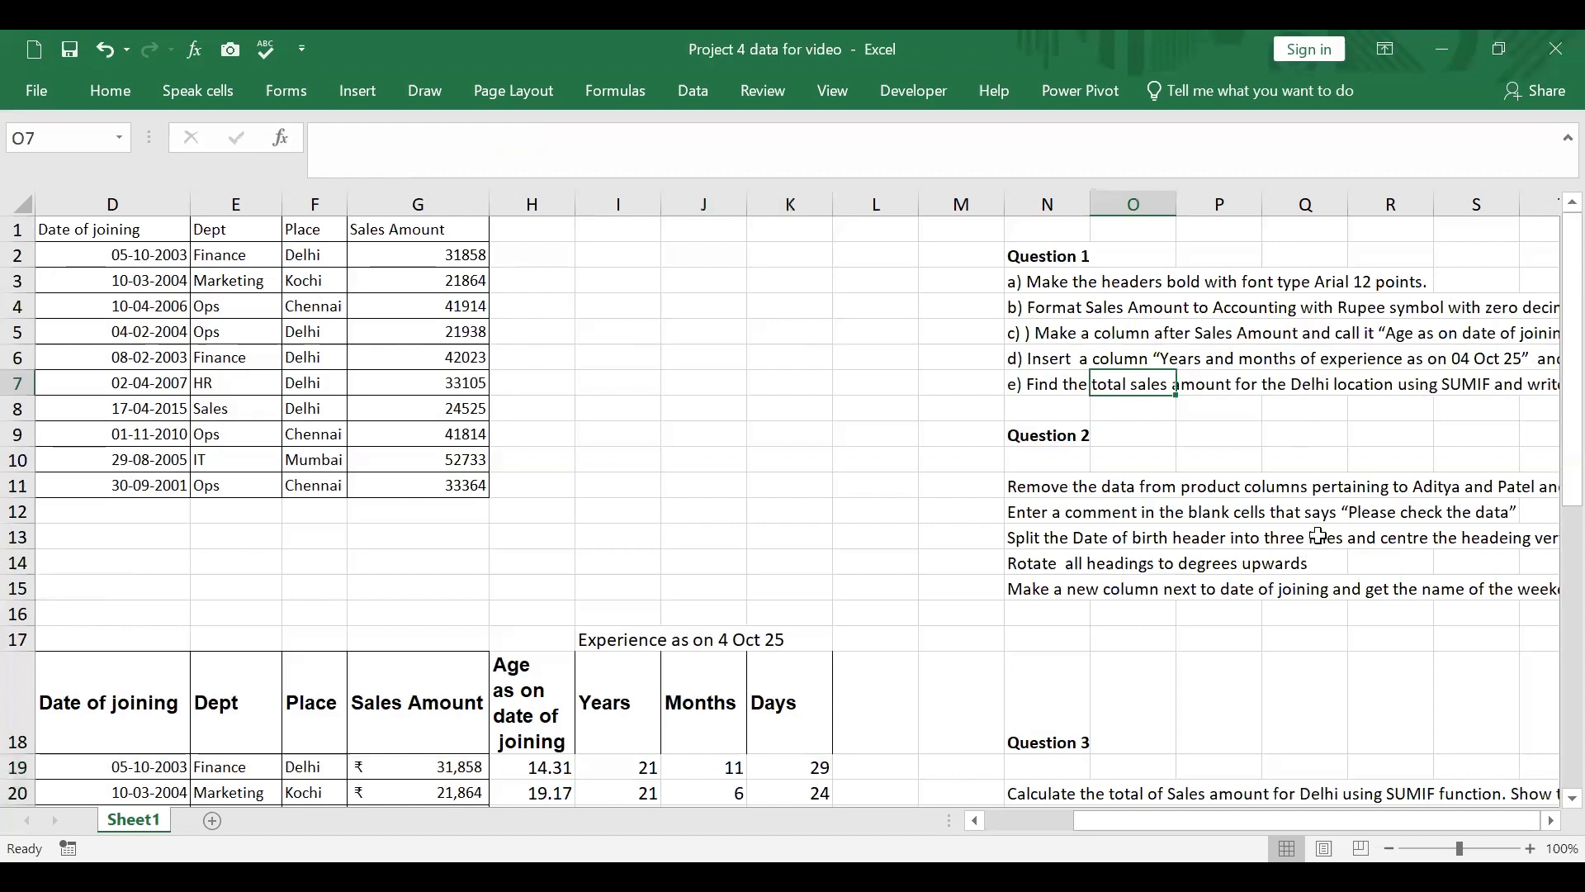
scroll(670, 441, "down", 3)
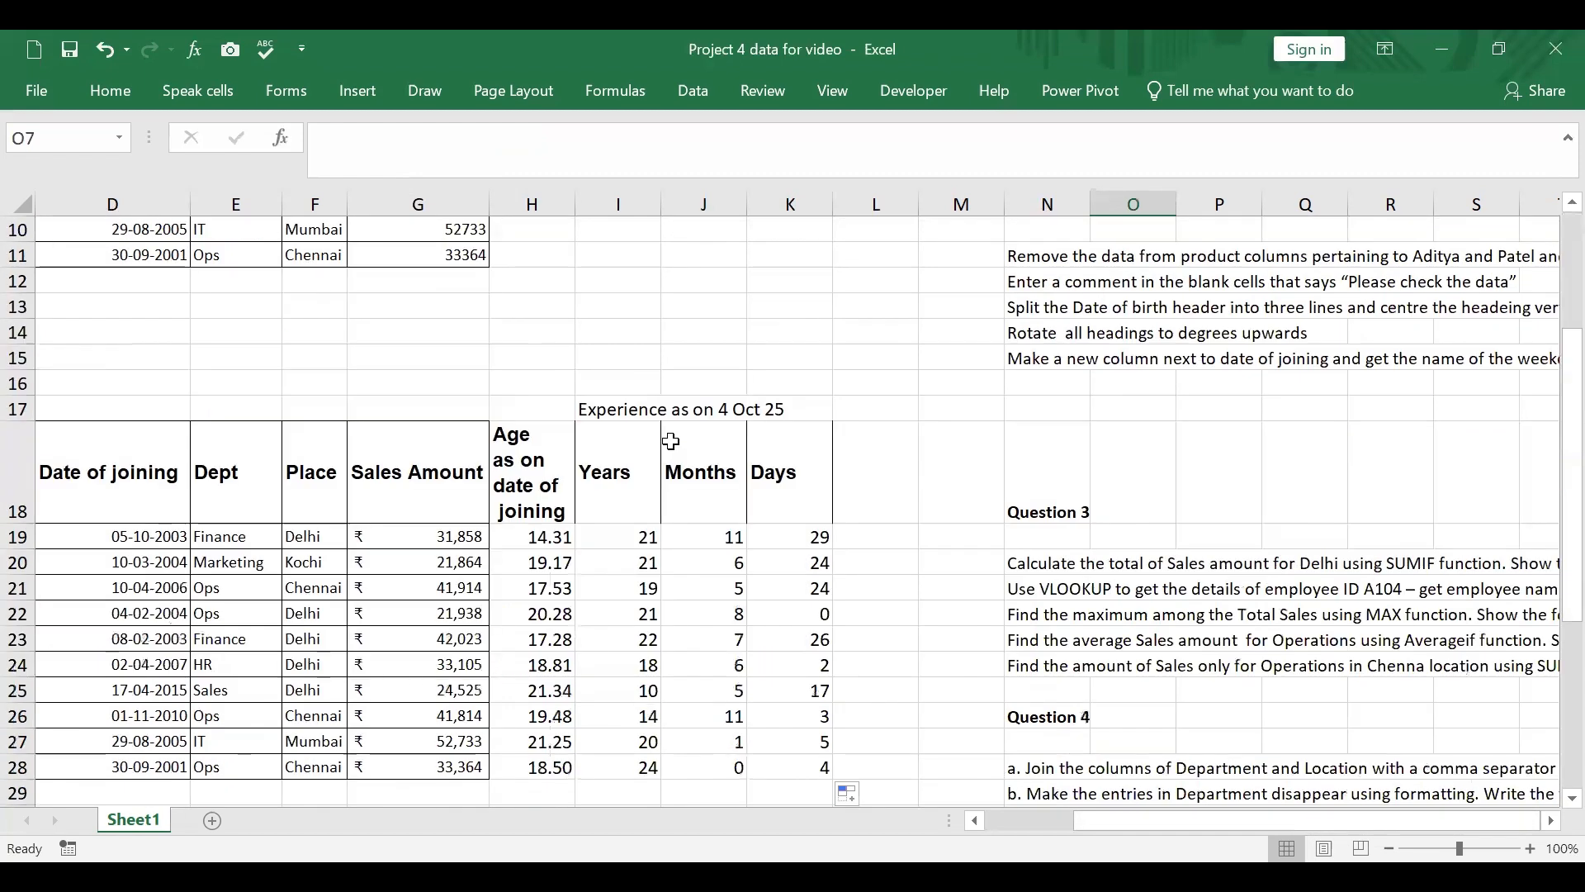
scroll(670, 442, "down", 2)
left_click(146, 747)
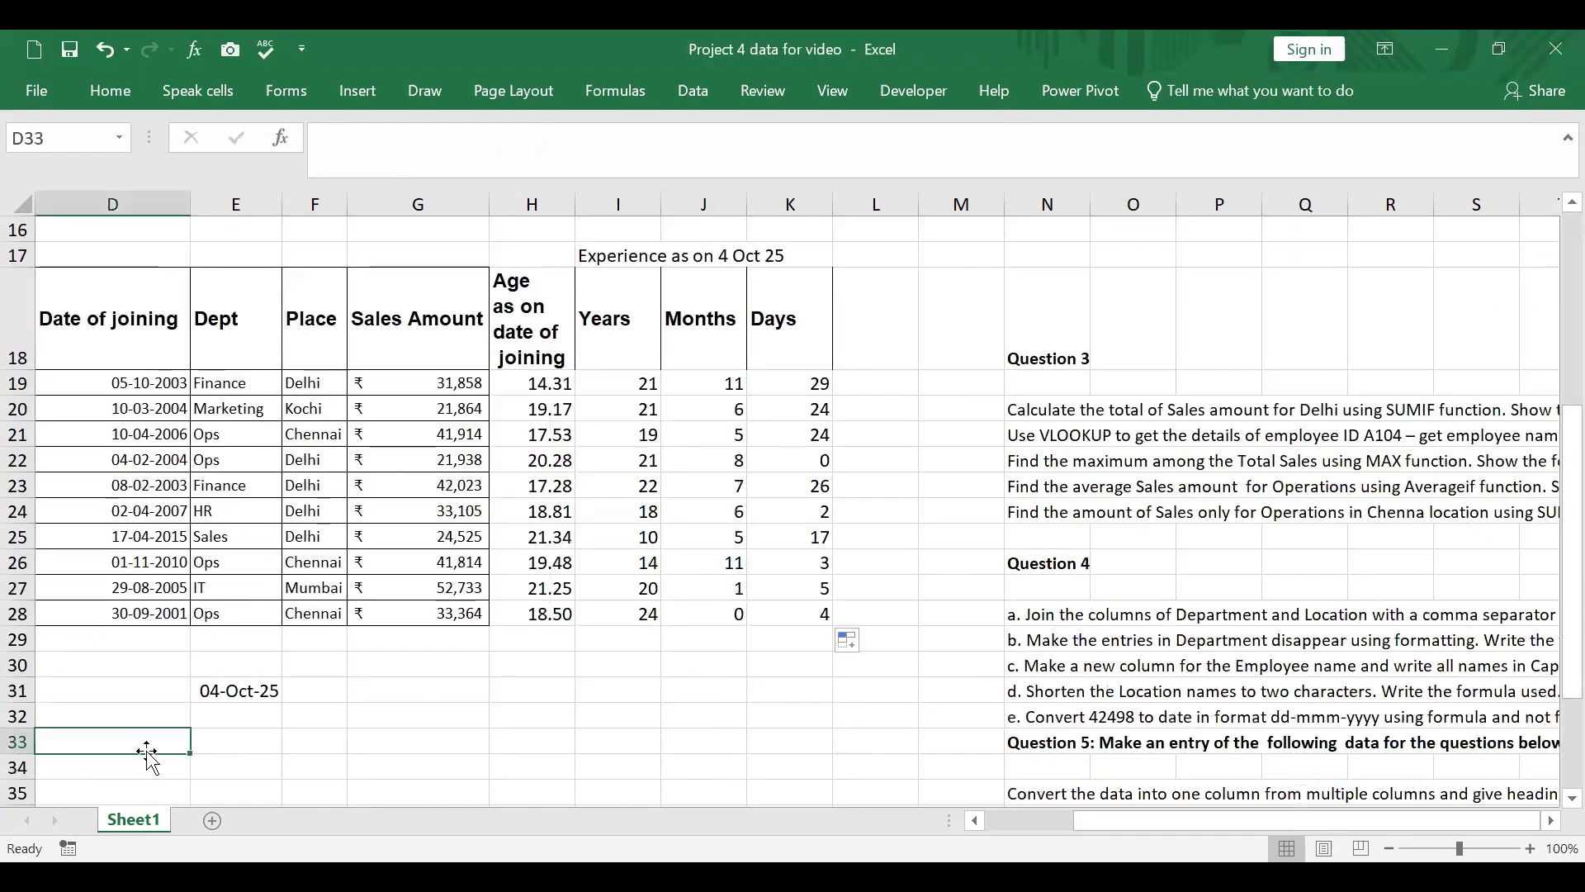
type("Sum fro Delhi")
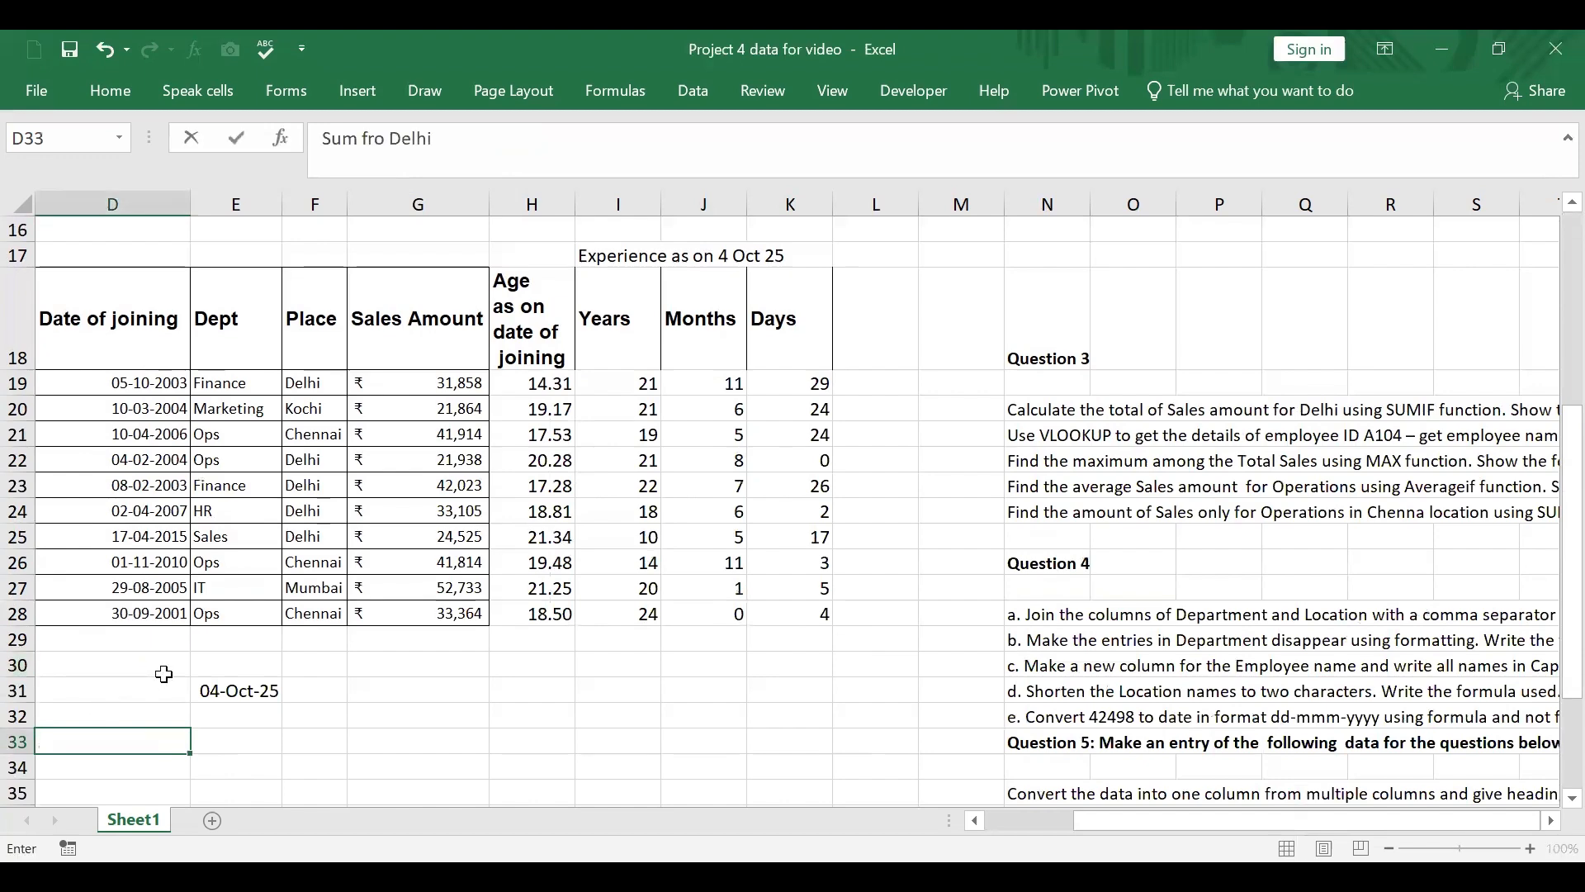
Step: Start a SUMIF formula in E33 with its function arguments and set the range to F19:G28
scroll(166, 672, "up", 2)
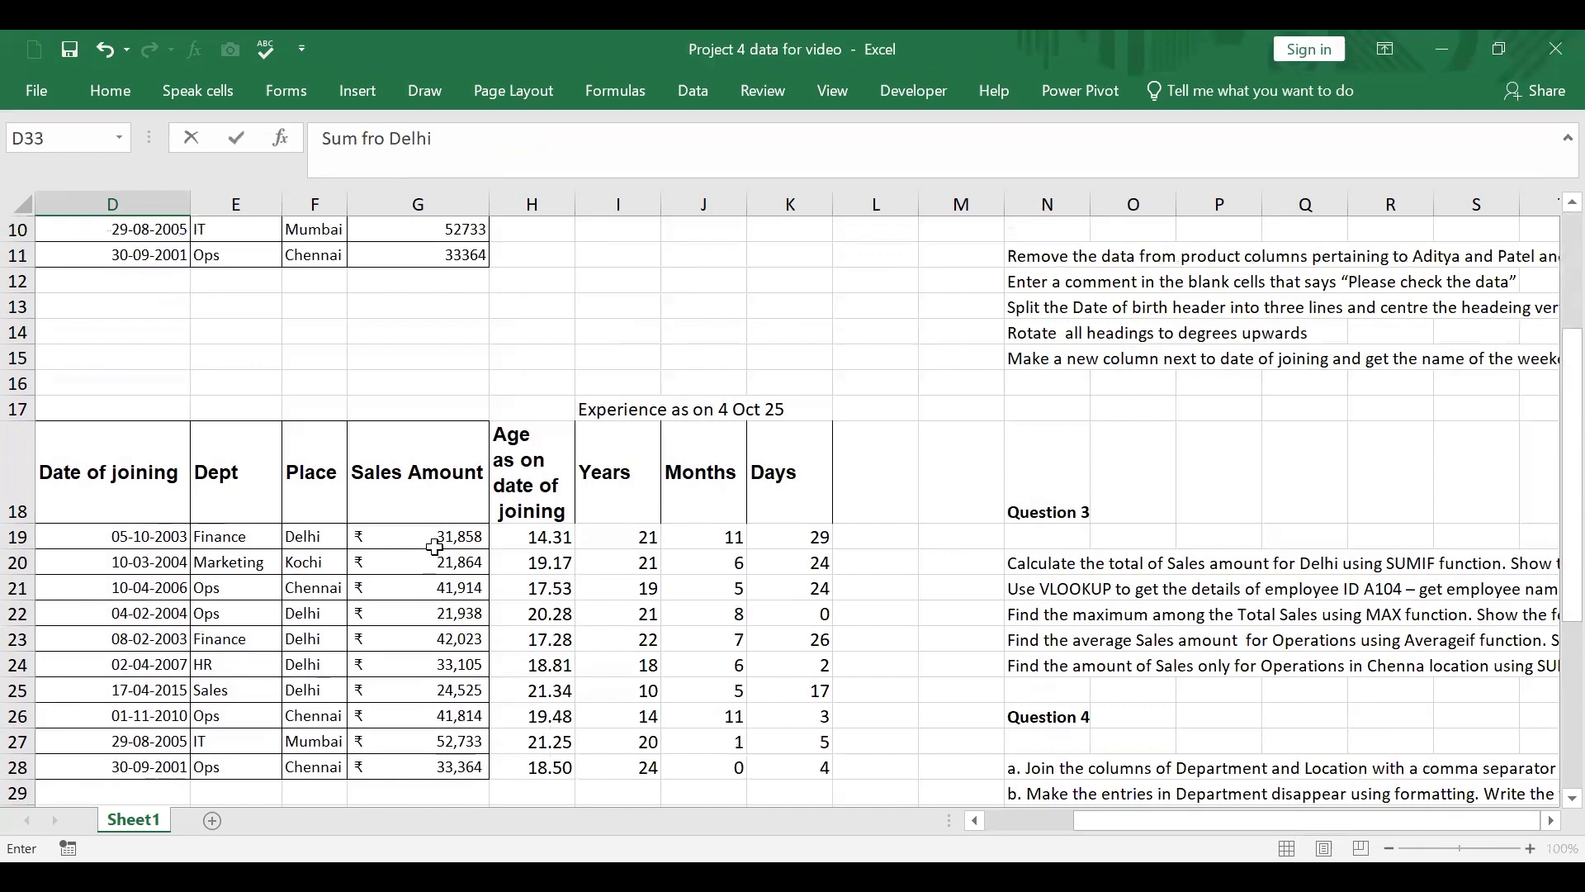
scroll(441, 547, "down", 3)
left_click(245, 584)
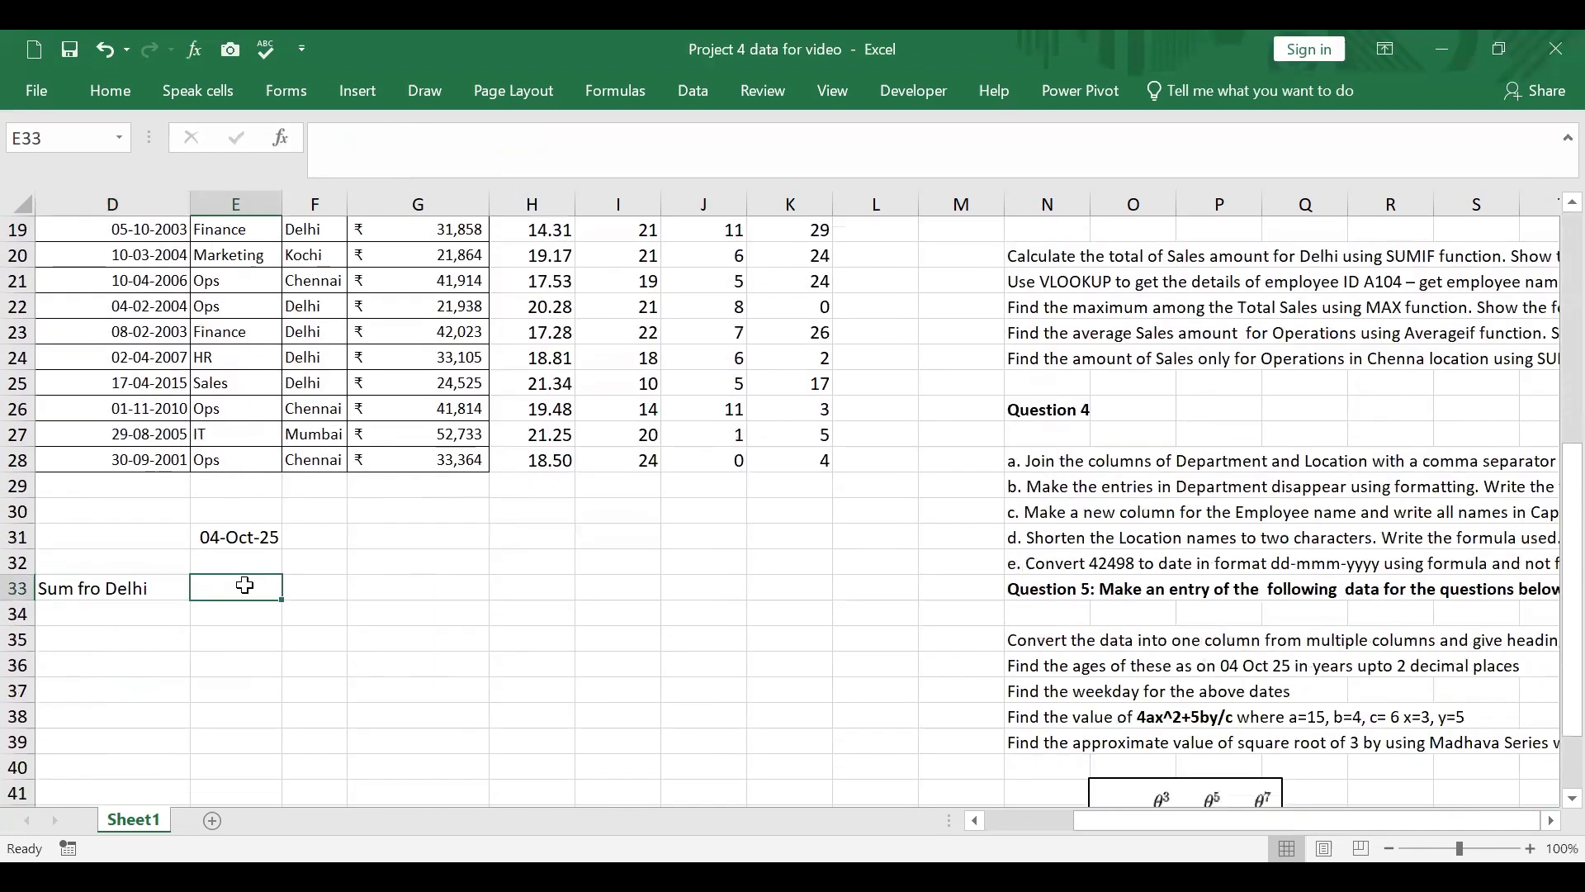
type("=")
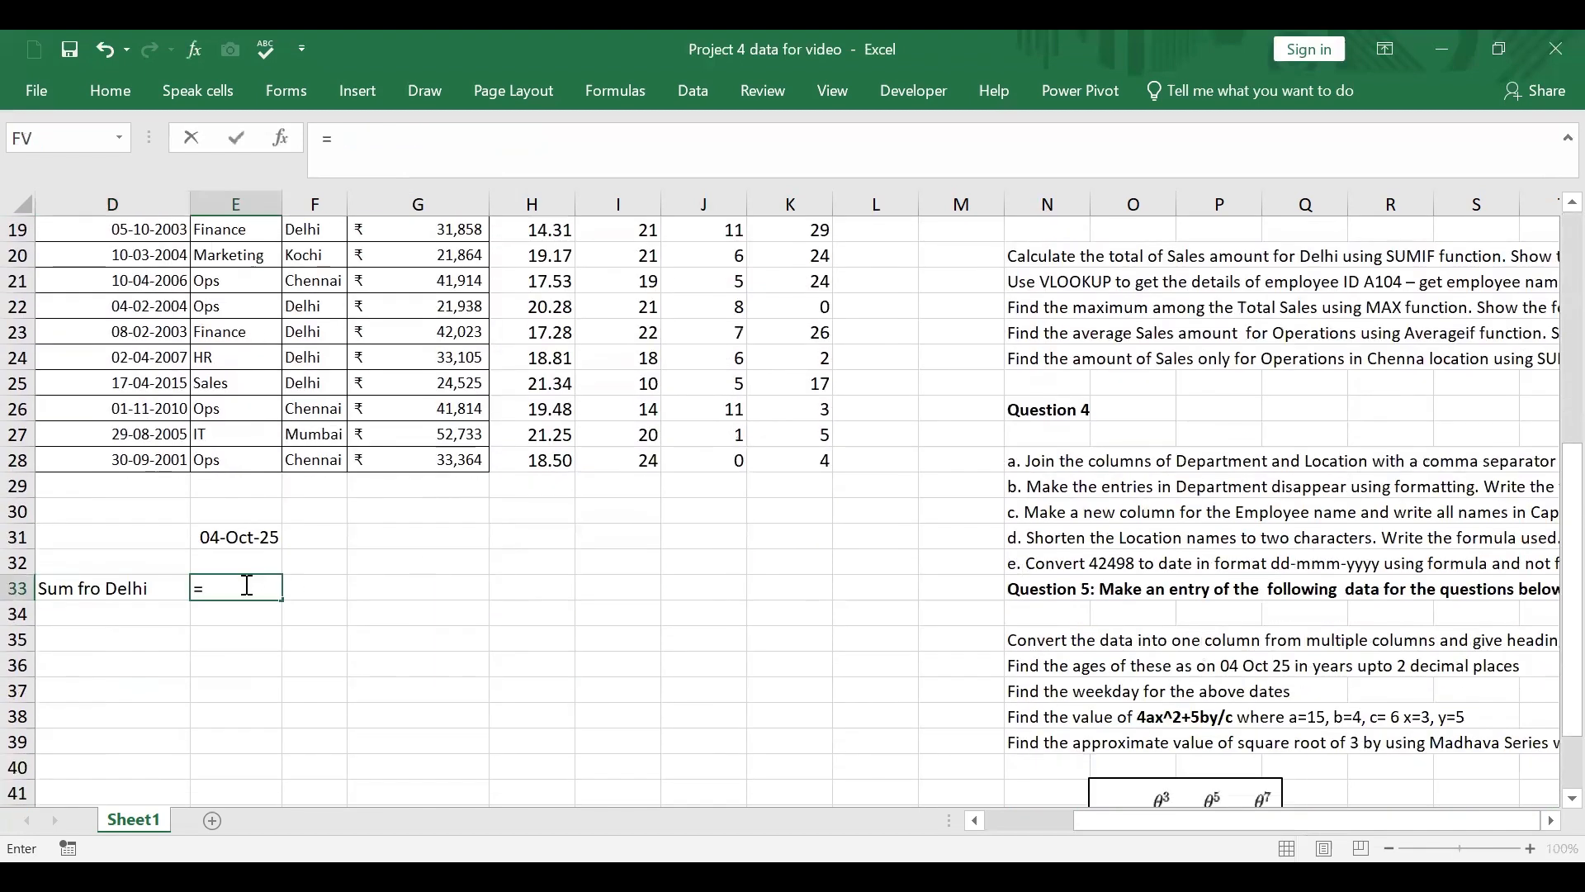
type("umi")
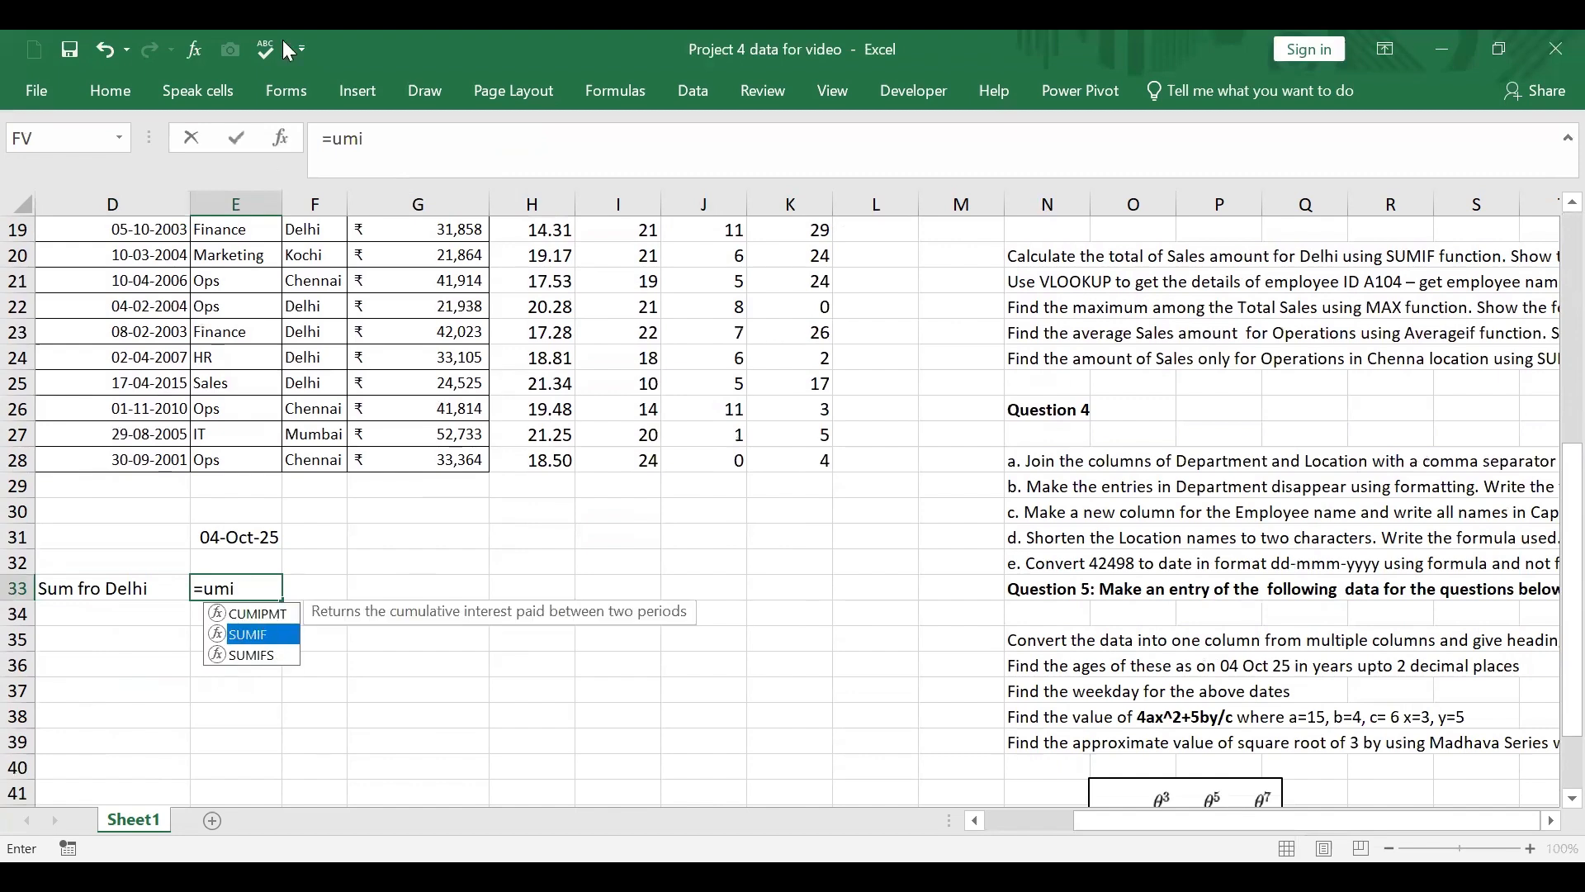
key("Tab")
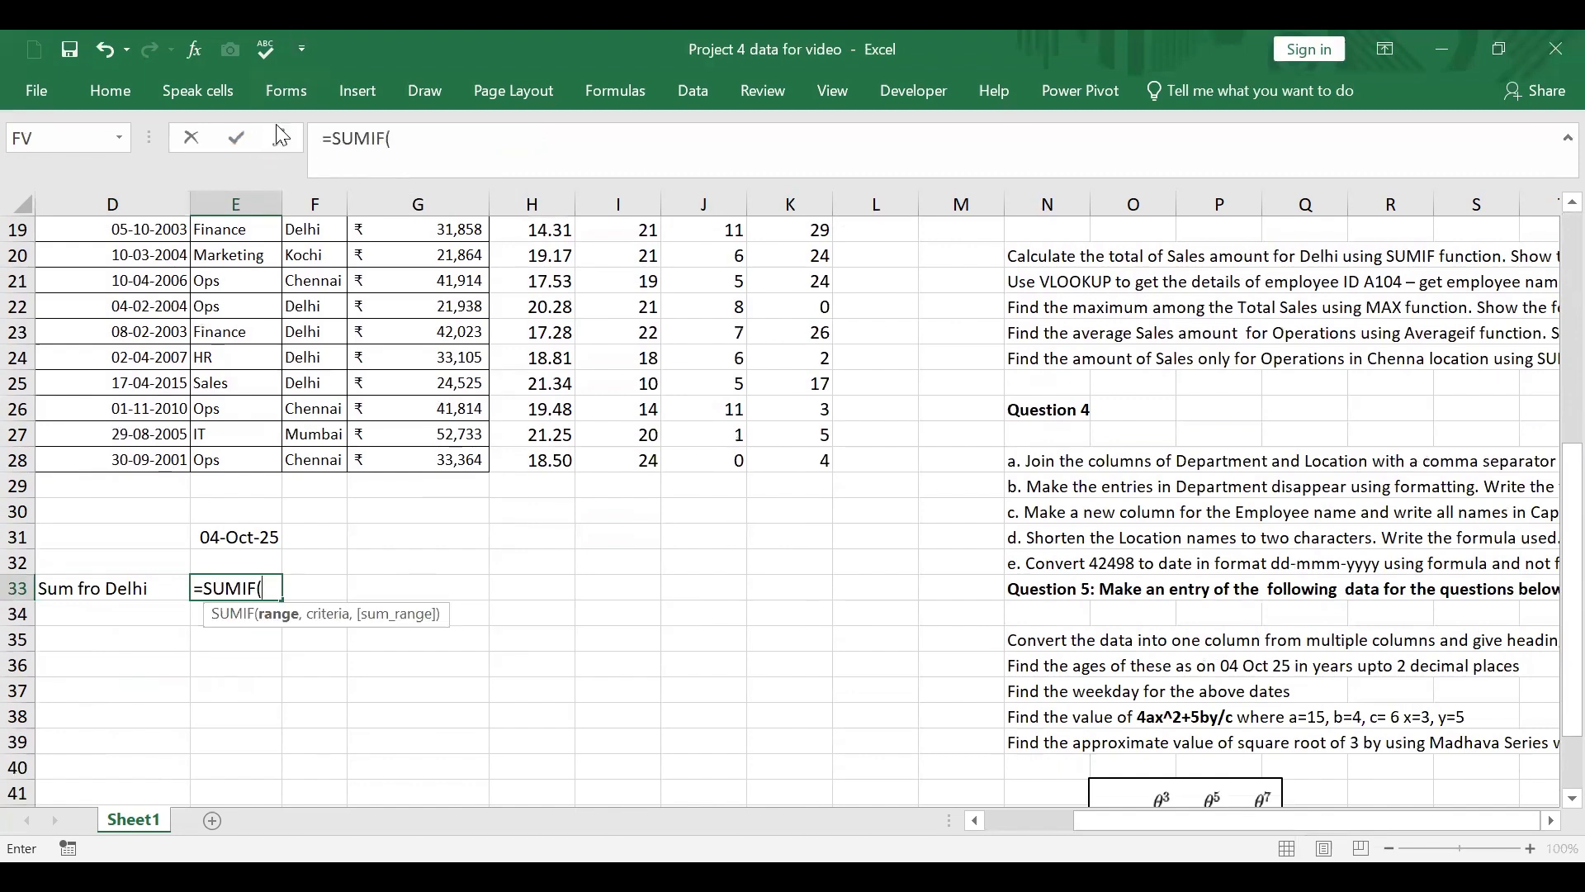
key("ctrl+a")
scroll(1210, 264, "up", 1)
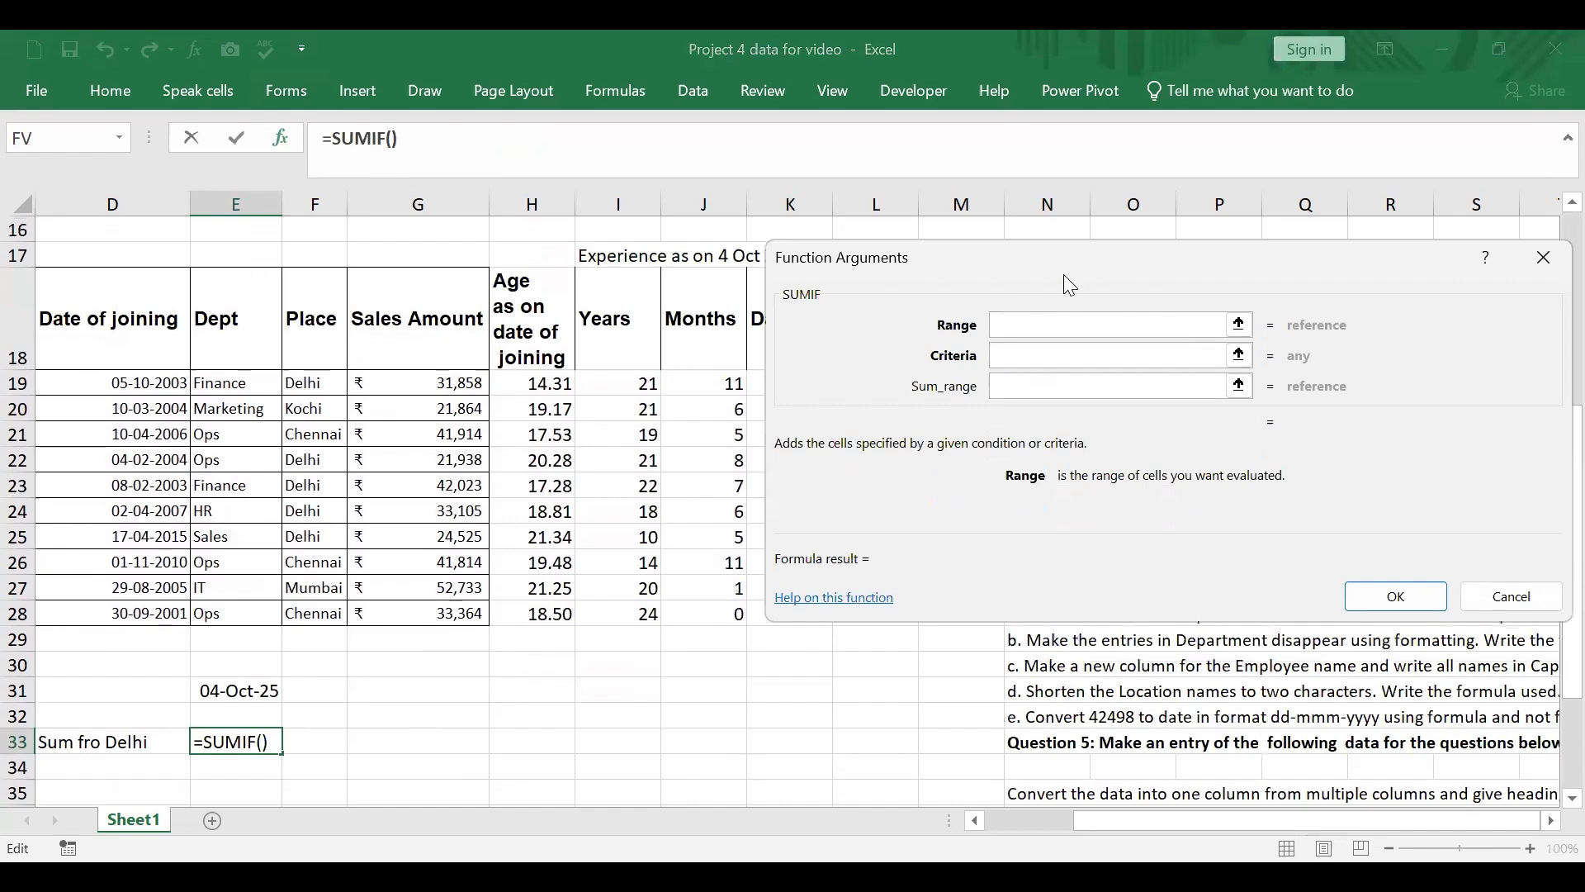
left_click_drag(1292, 365, 1490, 479)
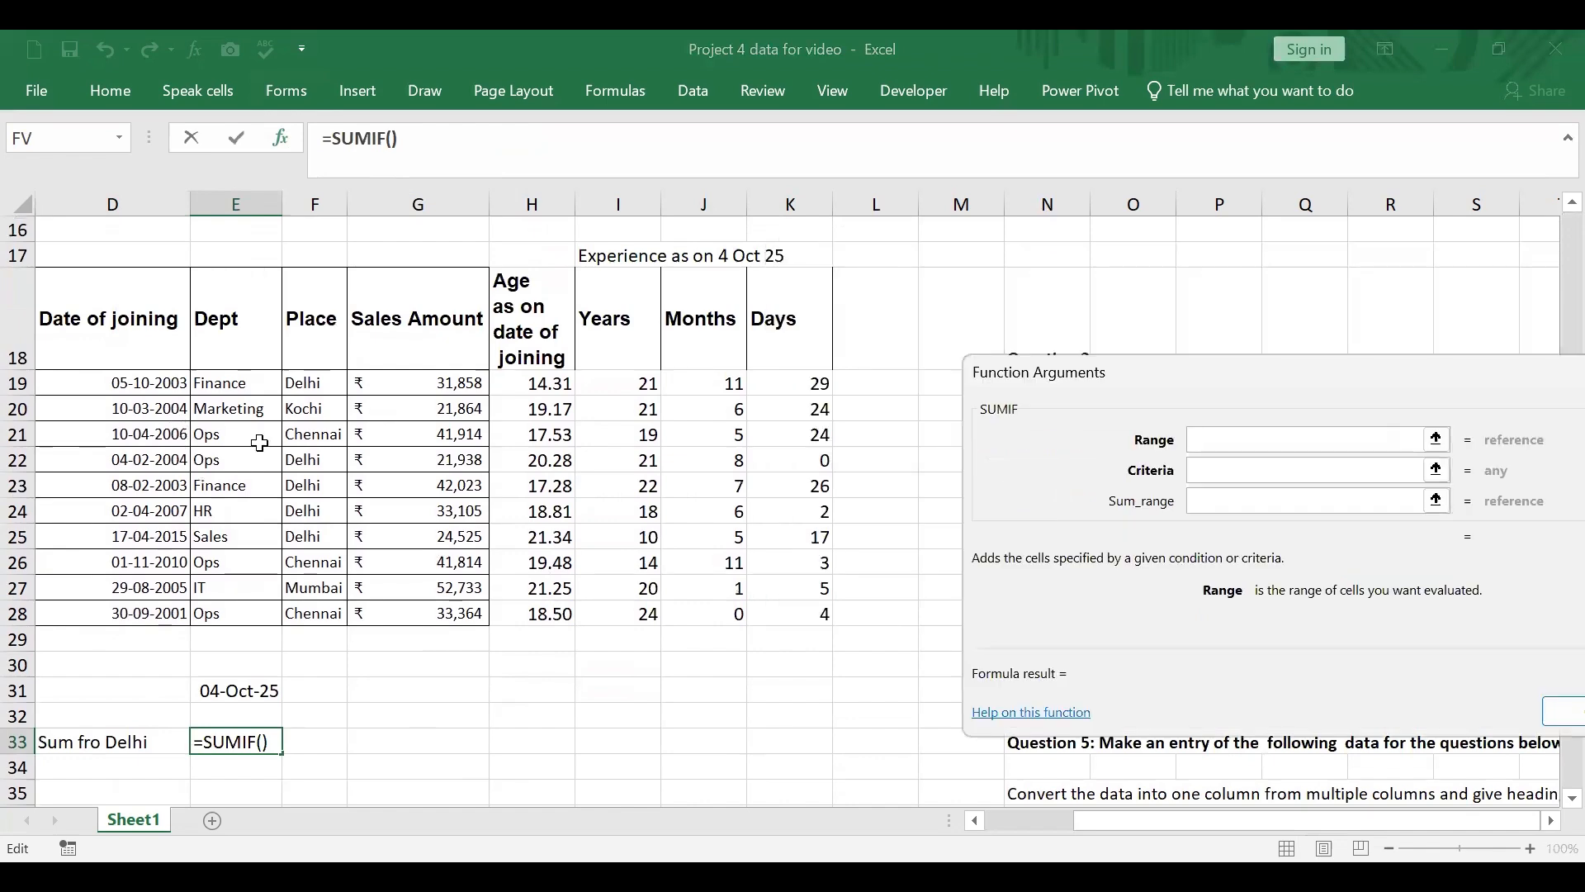
left_click_drag(312, 382, 421, 384)
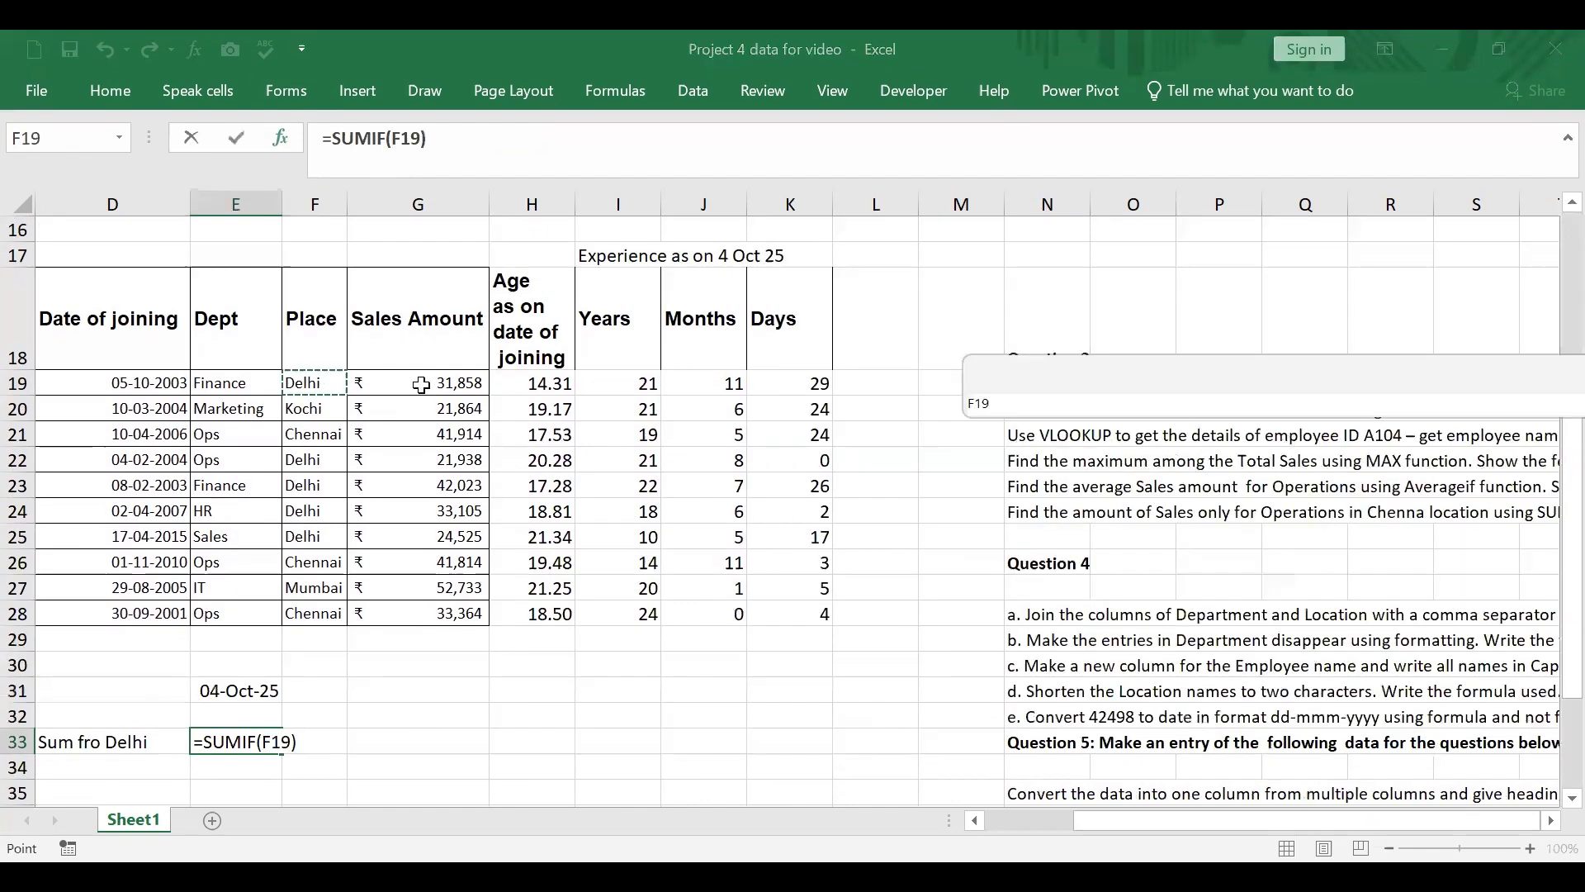
left_click_drag(464, 605, 466, 618)
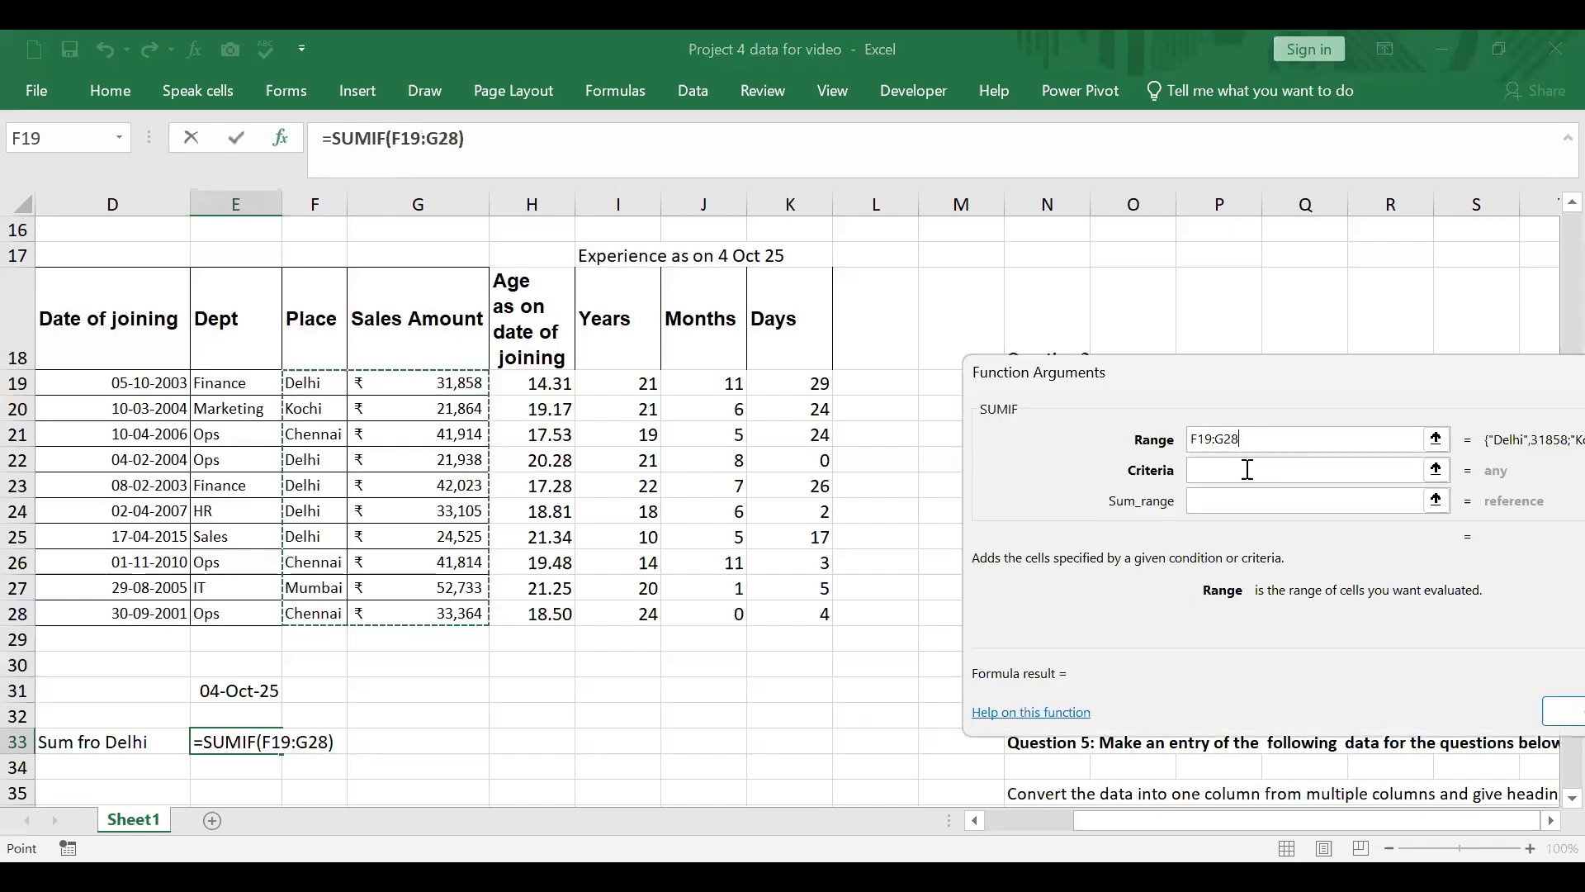
Step: Set the SUMIF criteria to "Delhi" and the sum range to G19:G28, and enter the formula
left_click(1248, 469)
type("De")
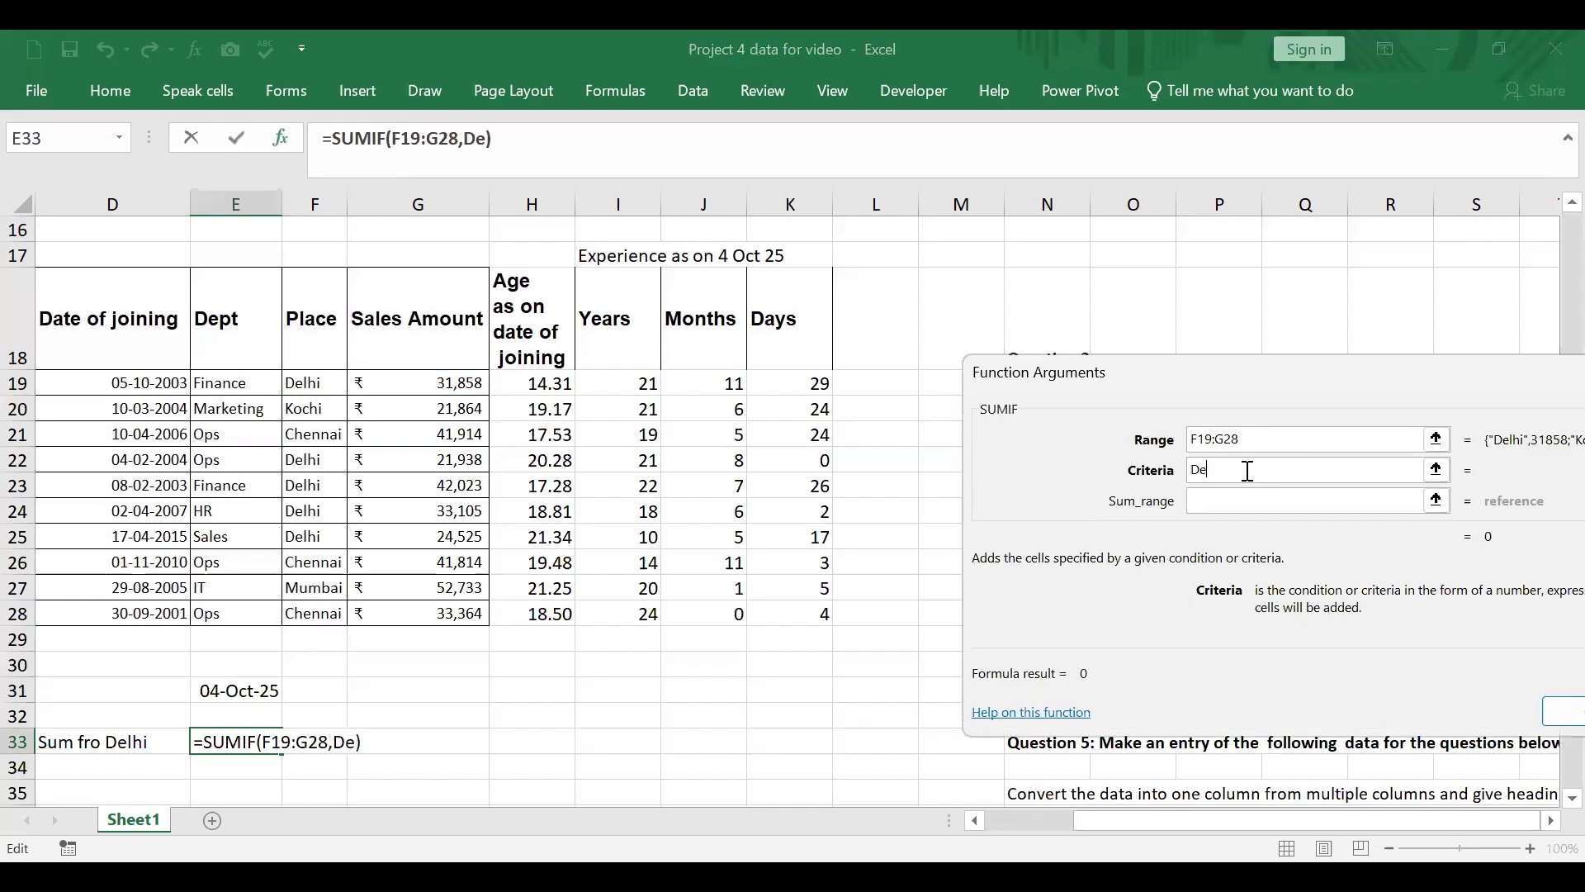
type("lhi")
left_click(1236, 493)
left_click(453, 390)
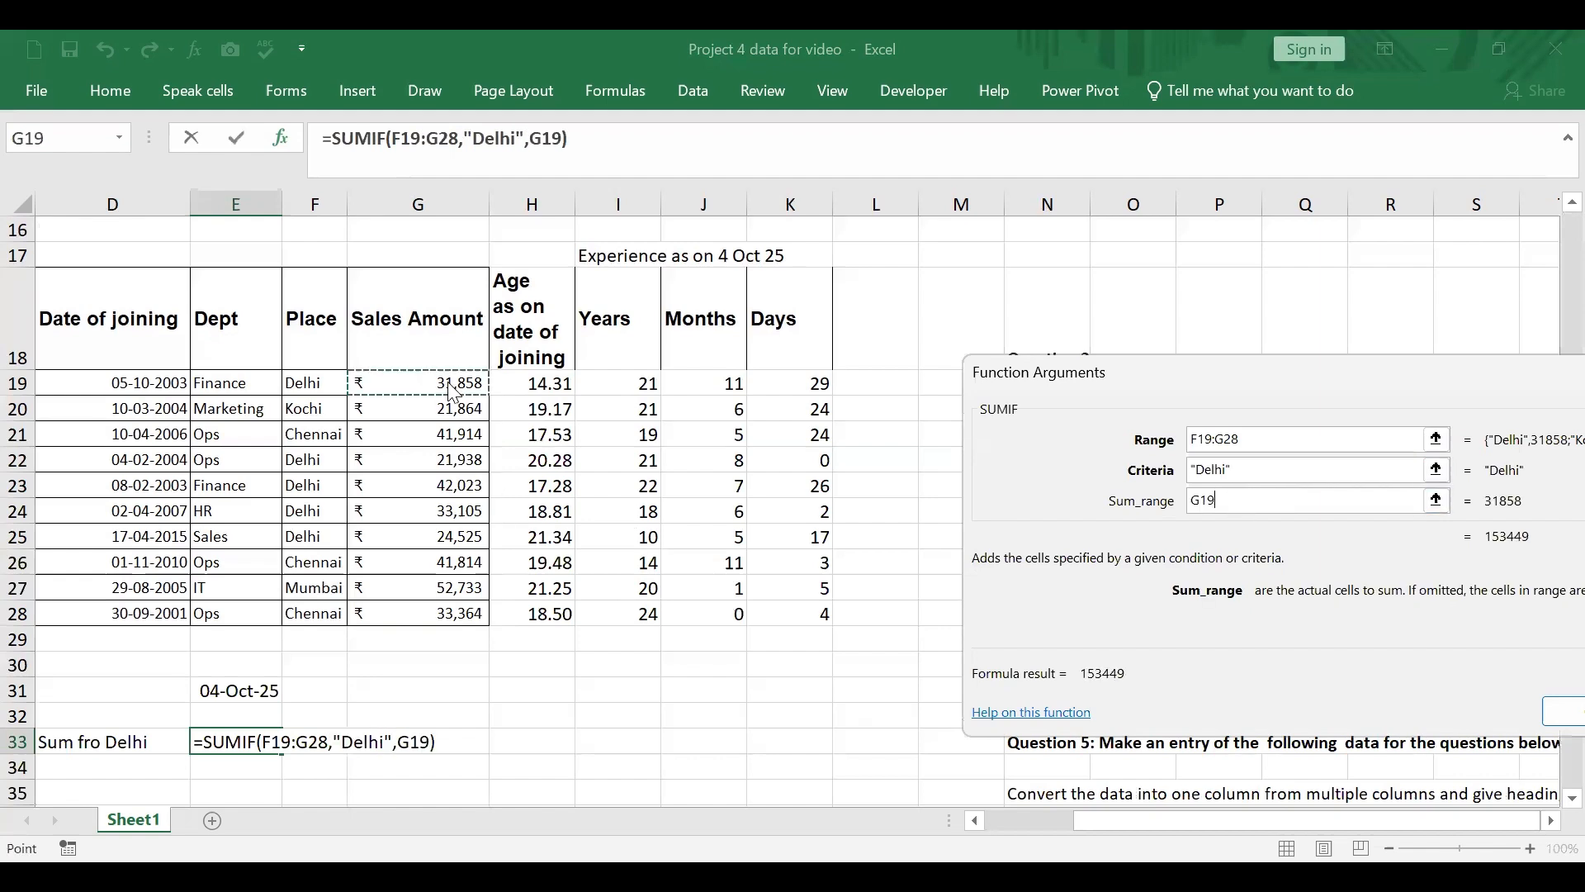
left_click(478, 621, "shift")
key("Return")
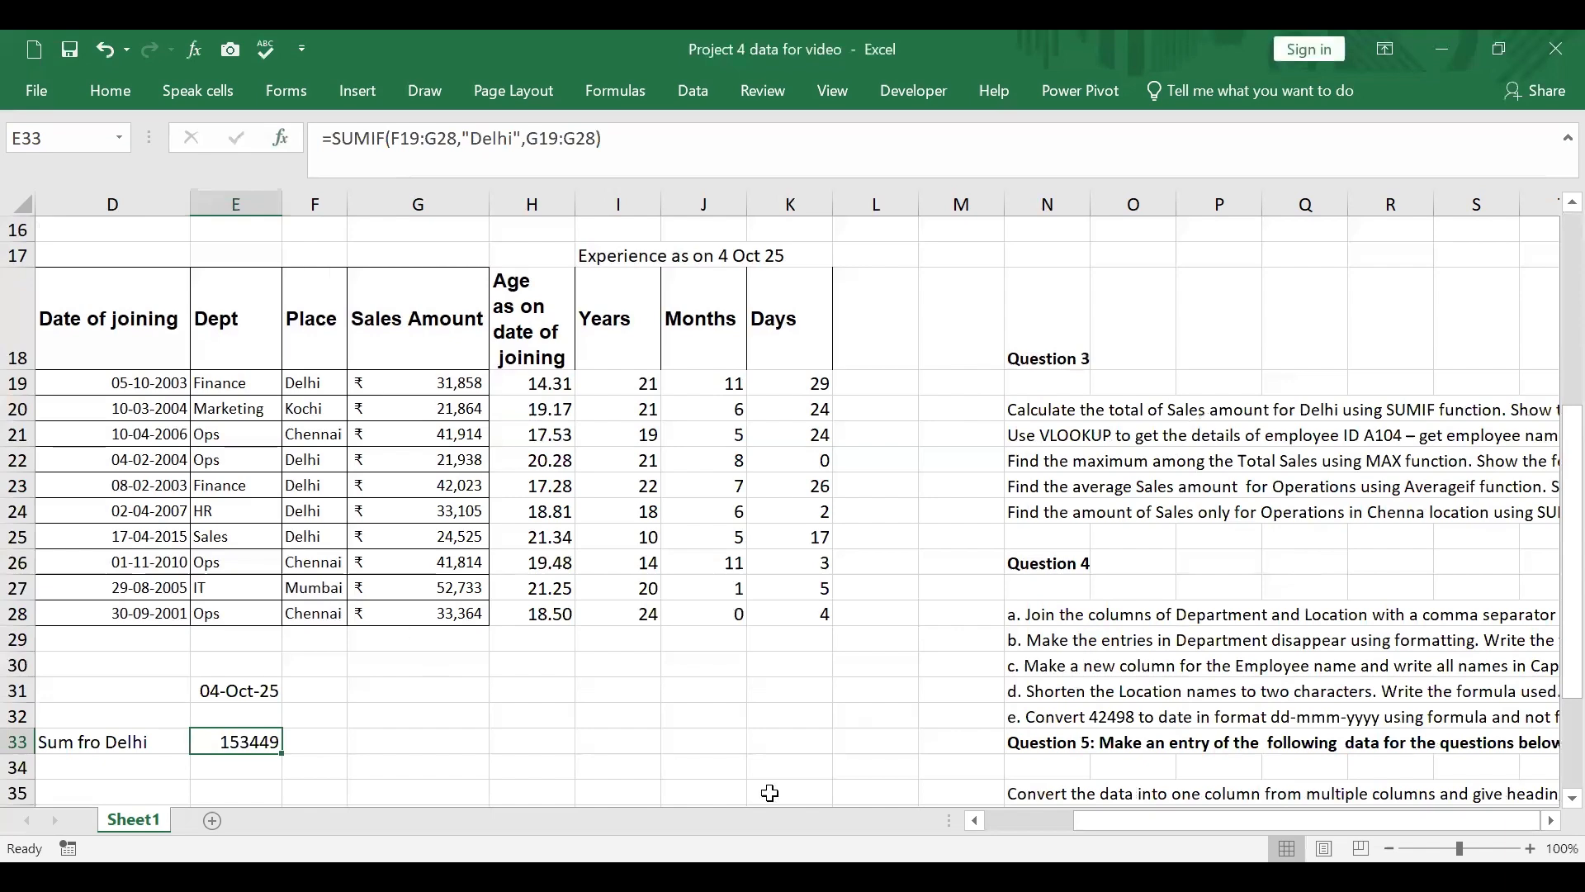
Step: Check part e of Question 1 in N7 and clear the question label from C16
left_click(1071, 510)
scroll(1065, 463, "up", 5)
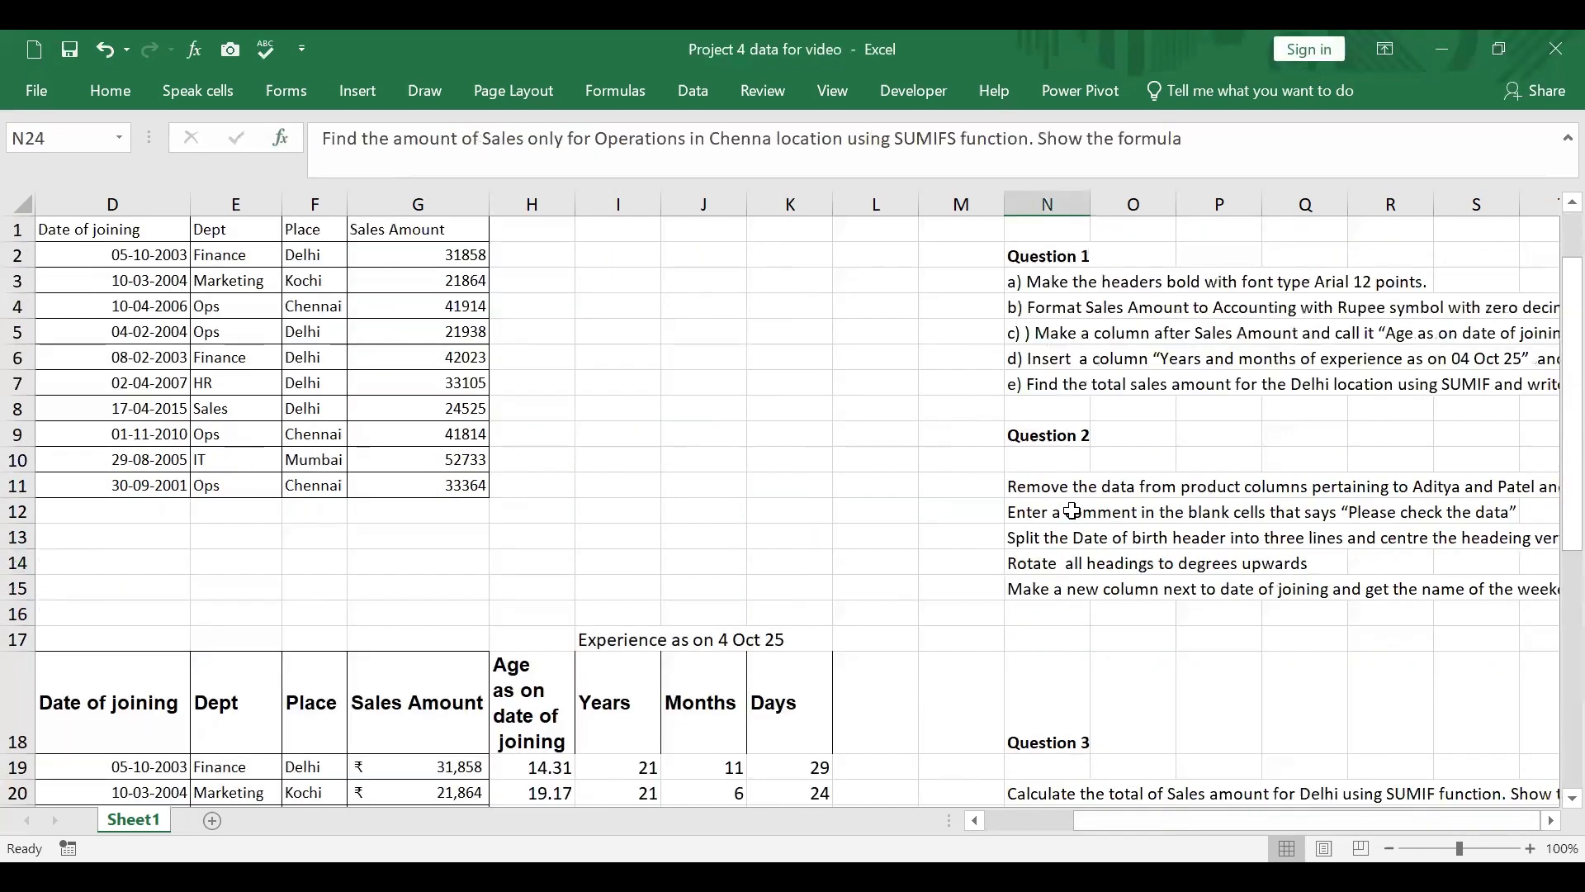
left_click(1045, 386)
scroll(494, 551, "down", 2)
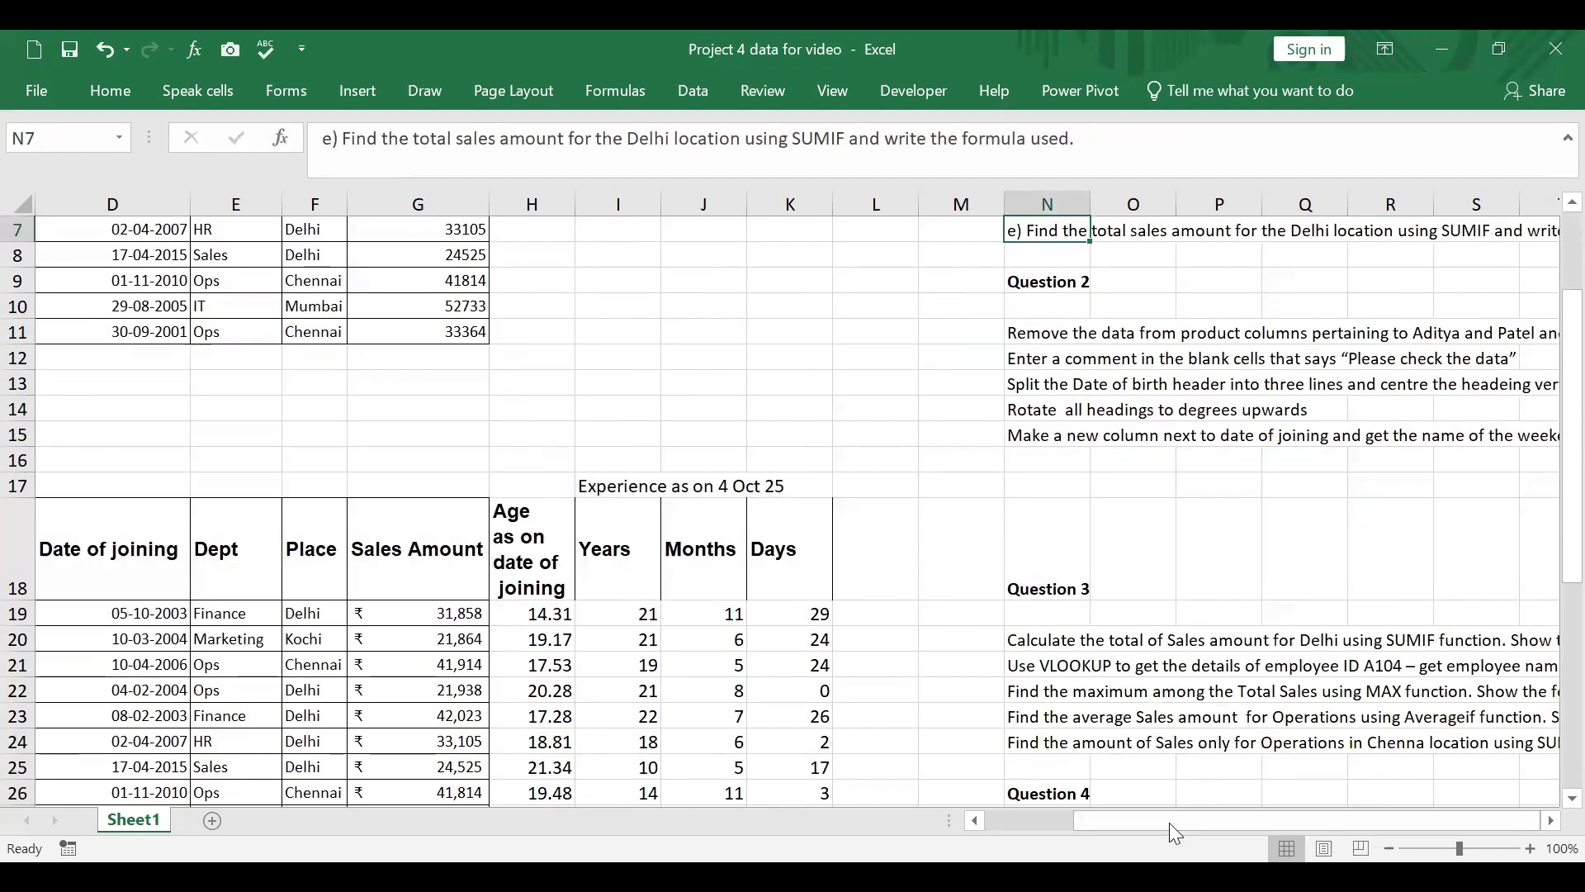
left_click_drag(1169, 822, 885, 802)
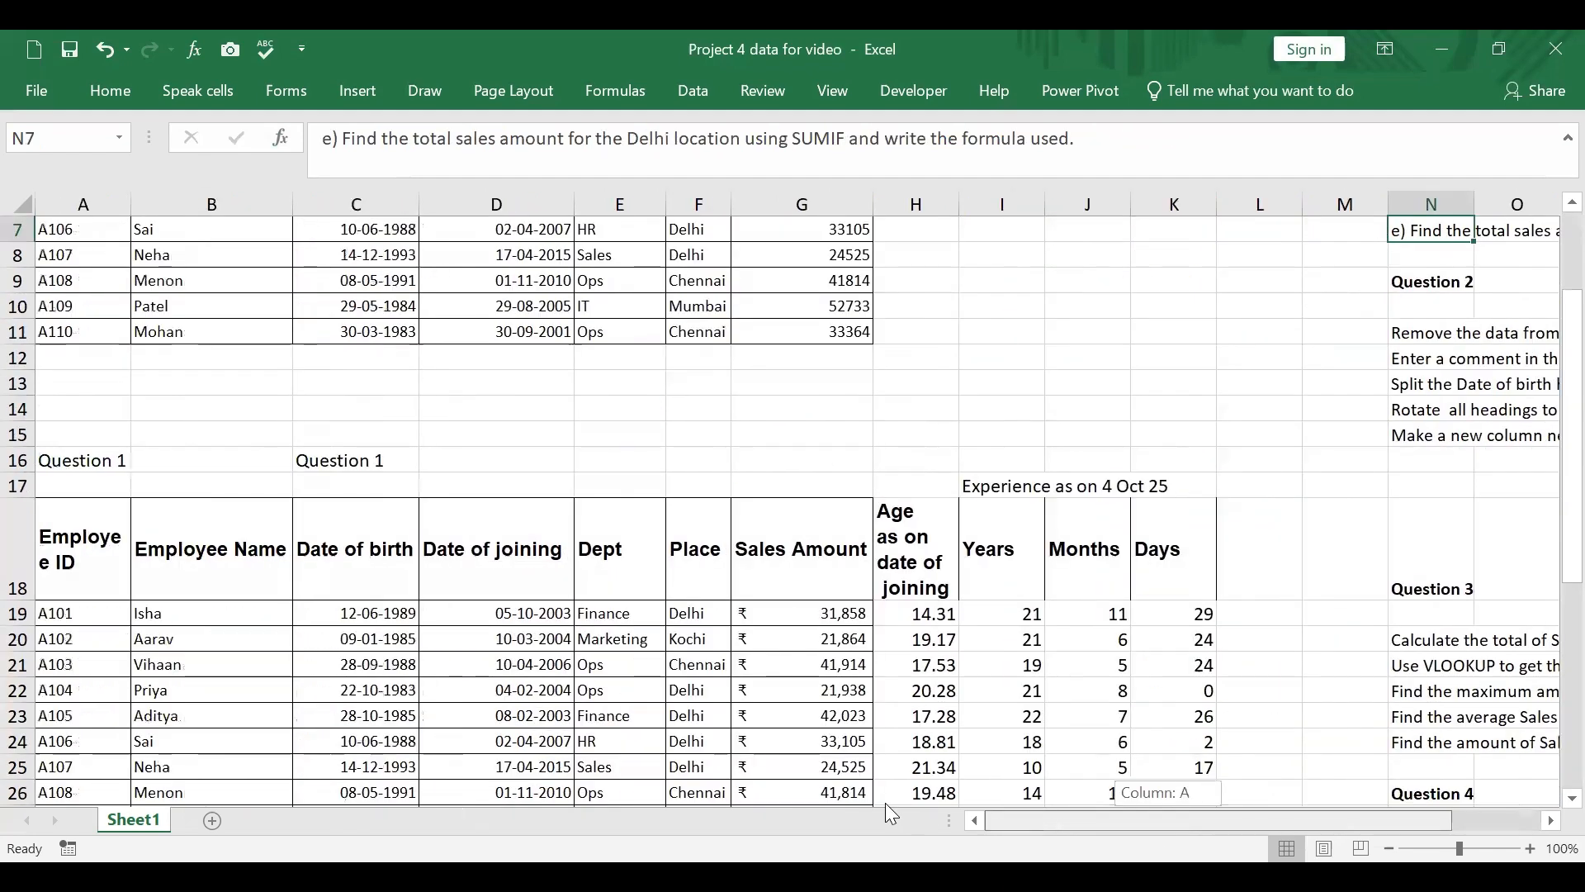
left_click(376, 460)
key("Delete")
Step: Enter the label "Question 2" in A38, below the Question 1 work
scroll(375, 460, "down", 2)
scroll(376, 460, "down", 4)
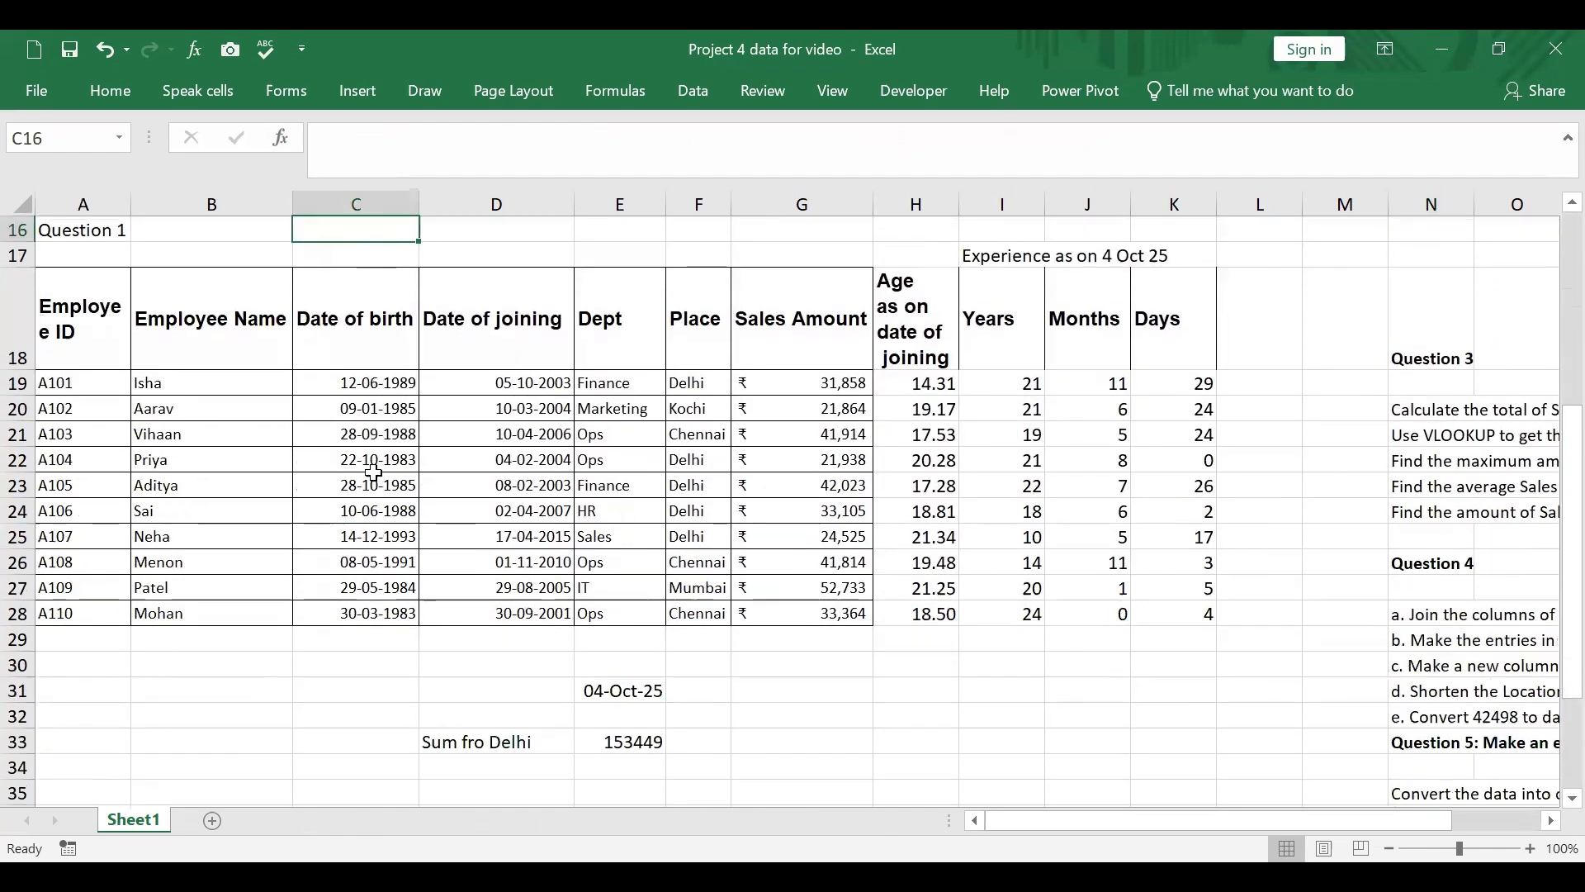
left_click(85, 558)
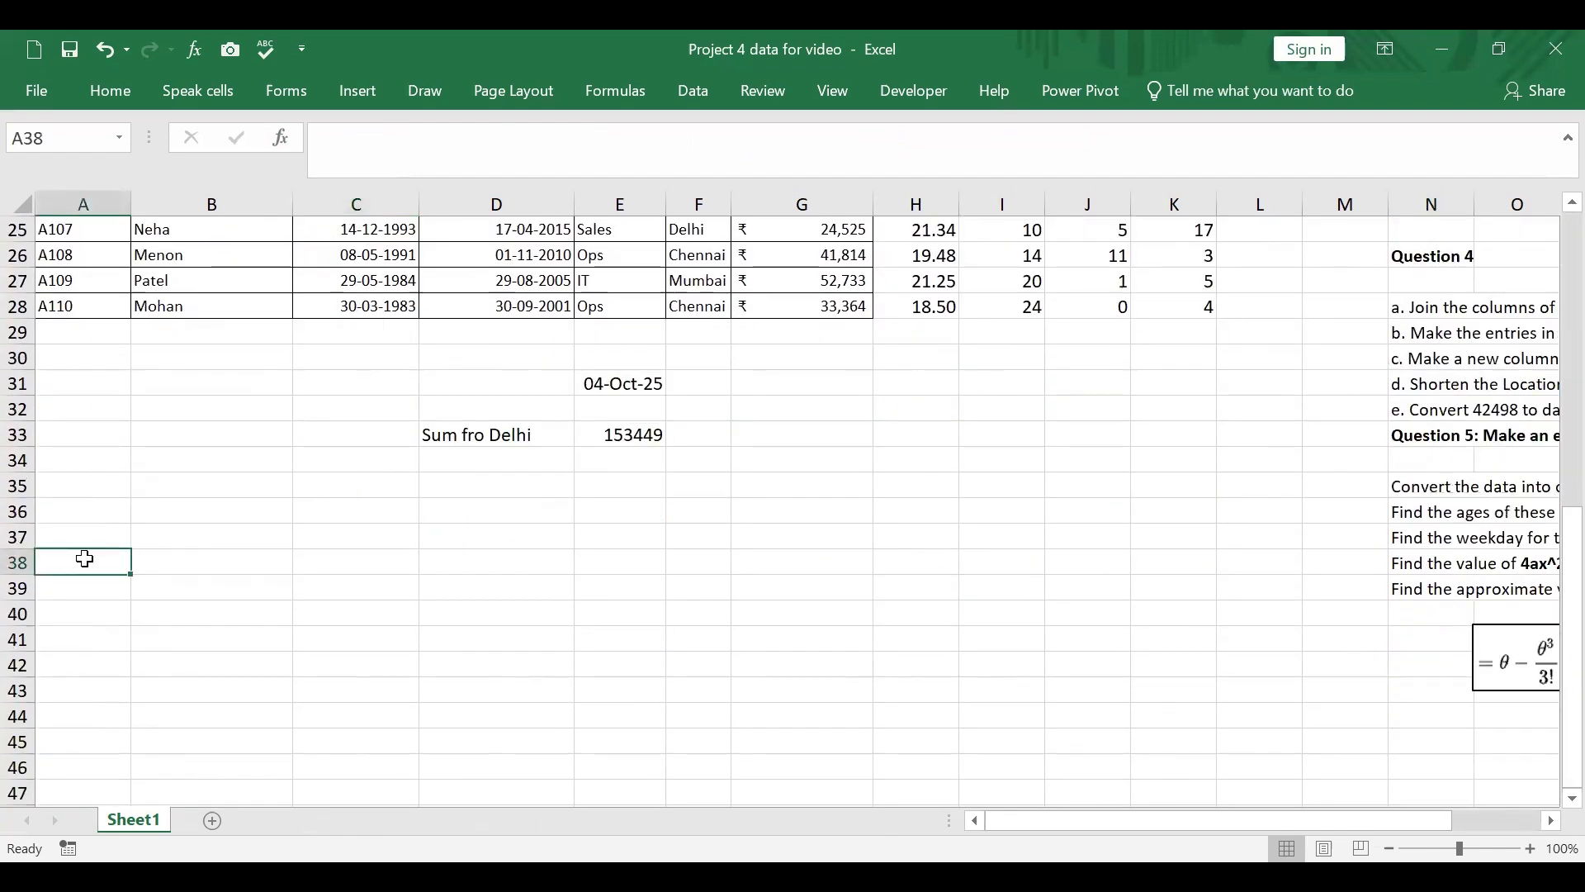
type("Questio")
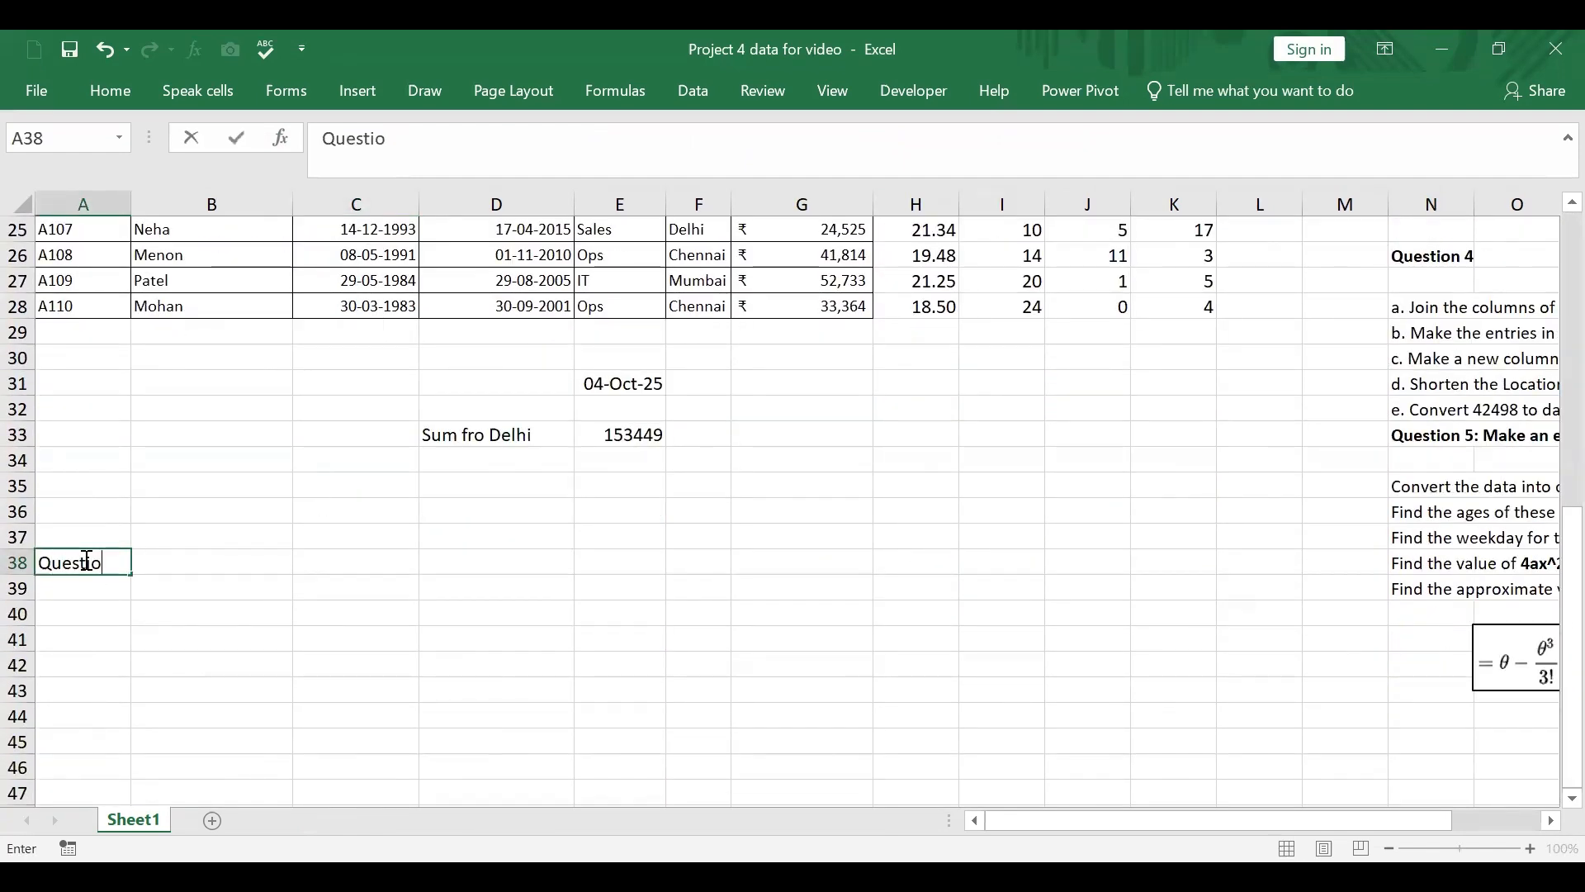
type("n 2")
Step: Copy the original employee table A1:G11 and paste it at A41 under the Question 2 label
scroll(181, 566, "up", 8)
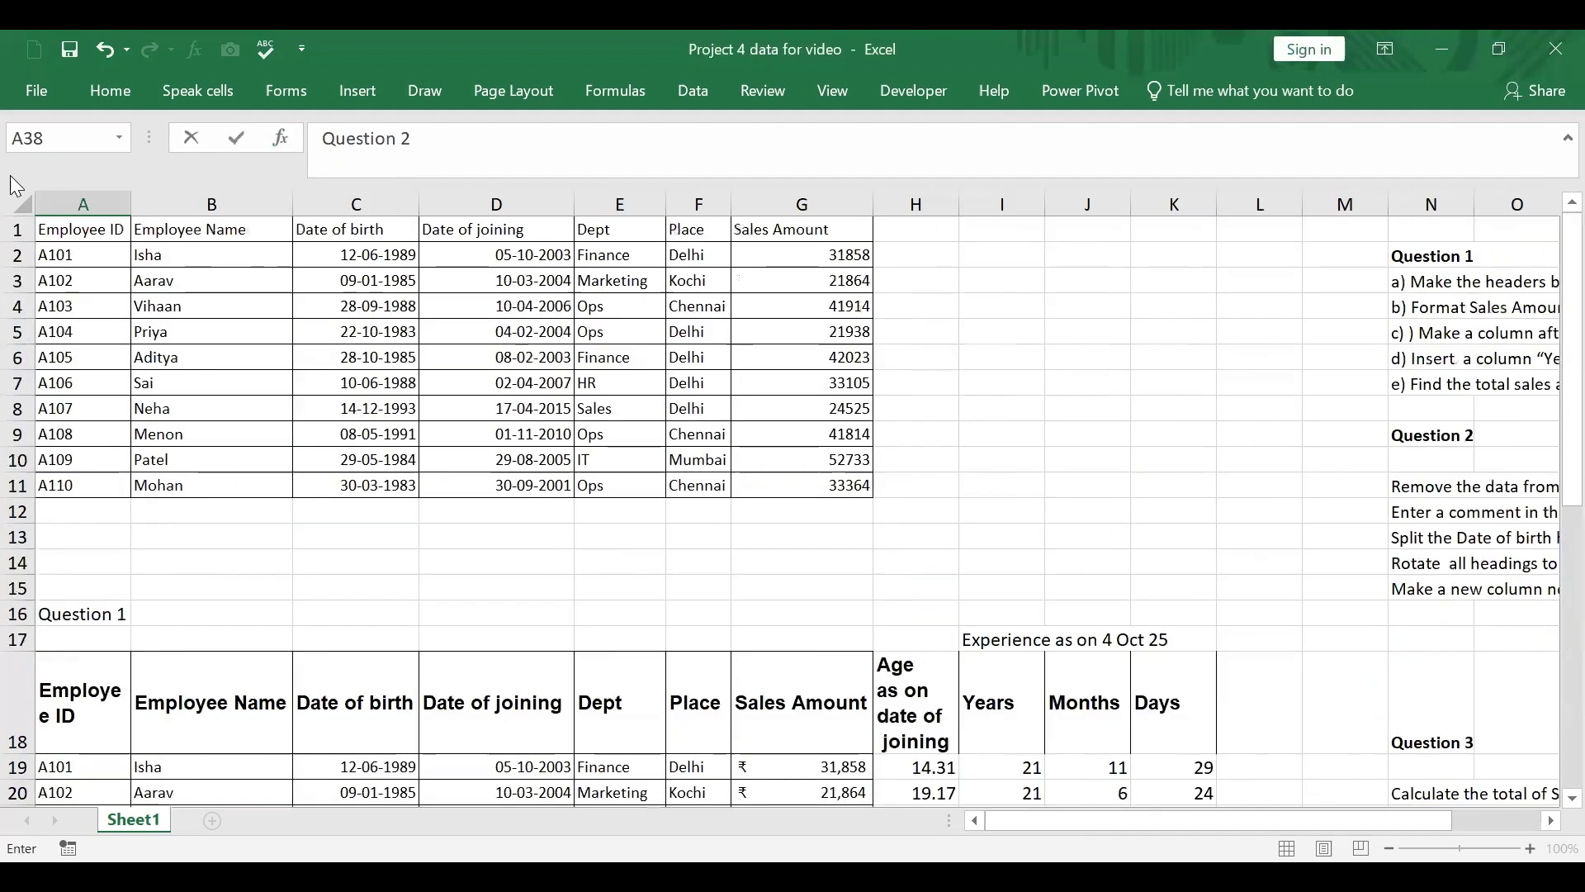
left_click_drag(70, 229, 861, 477)
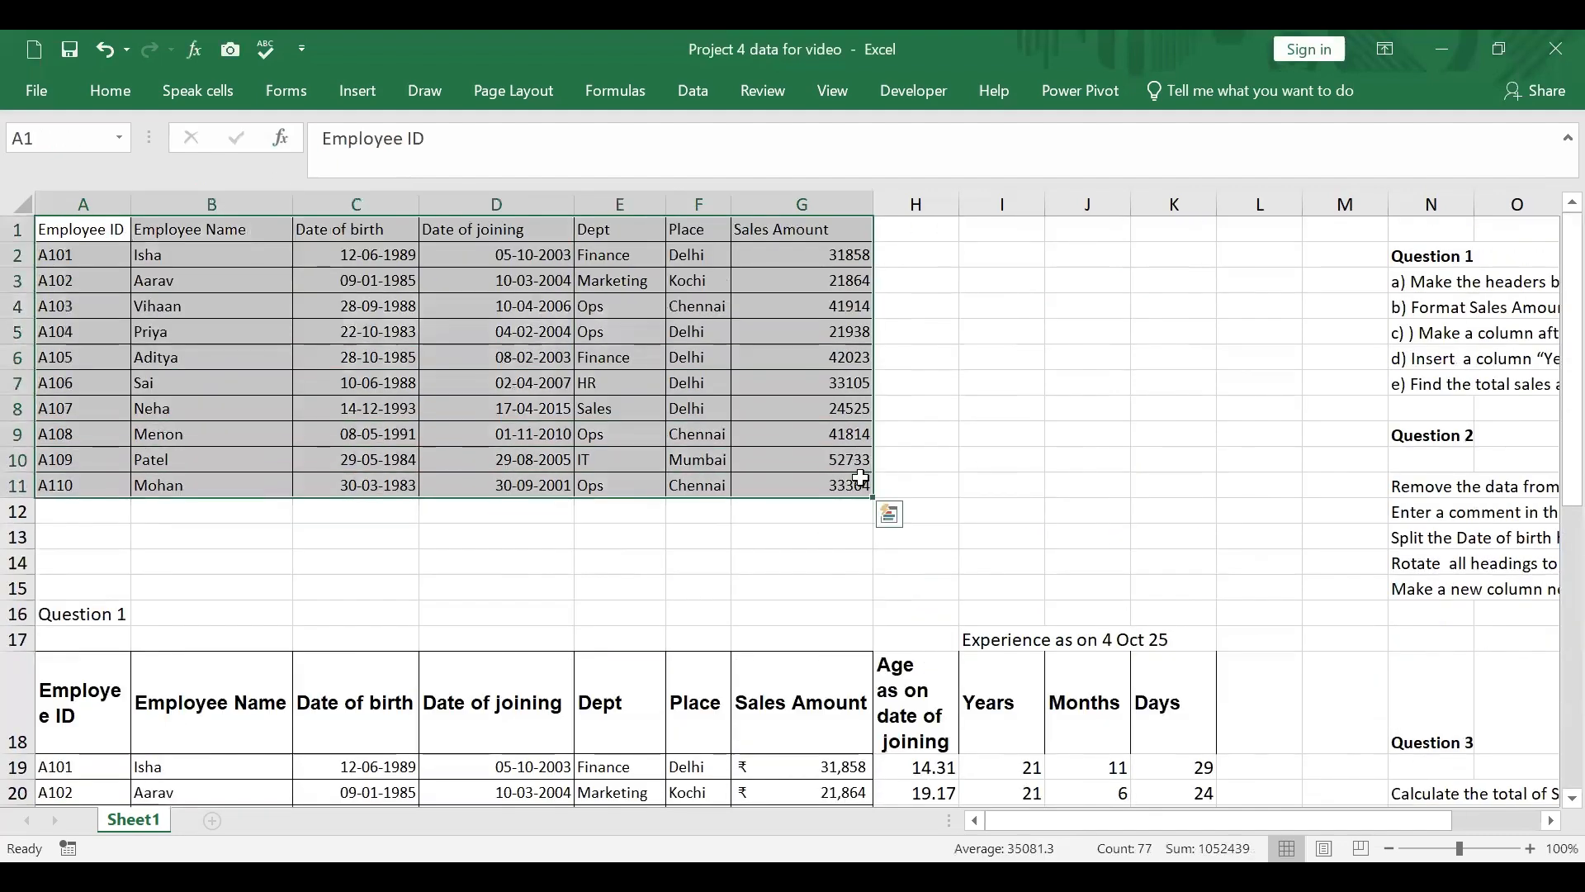
key("ctrl+c")
scroll(620, 490, "down", 7)
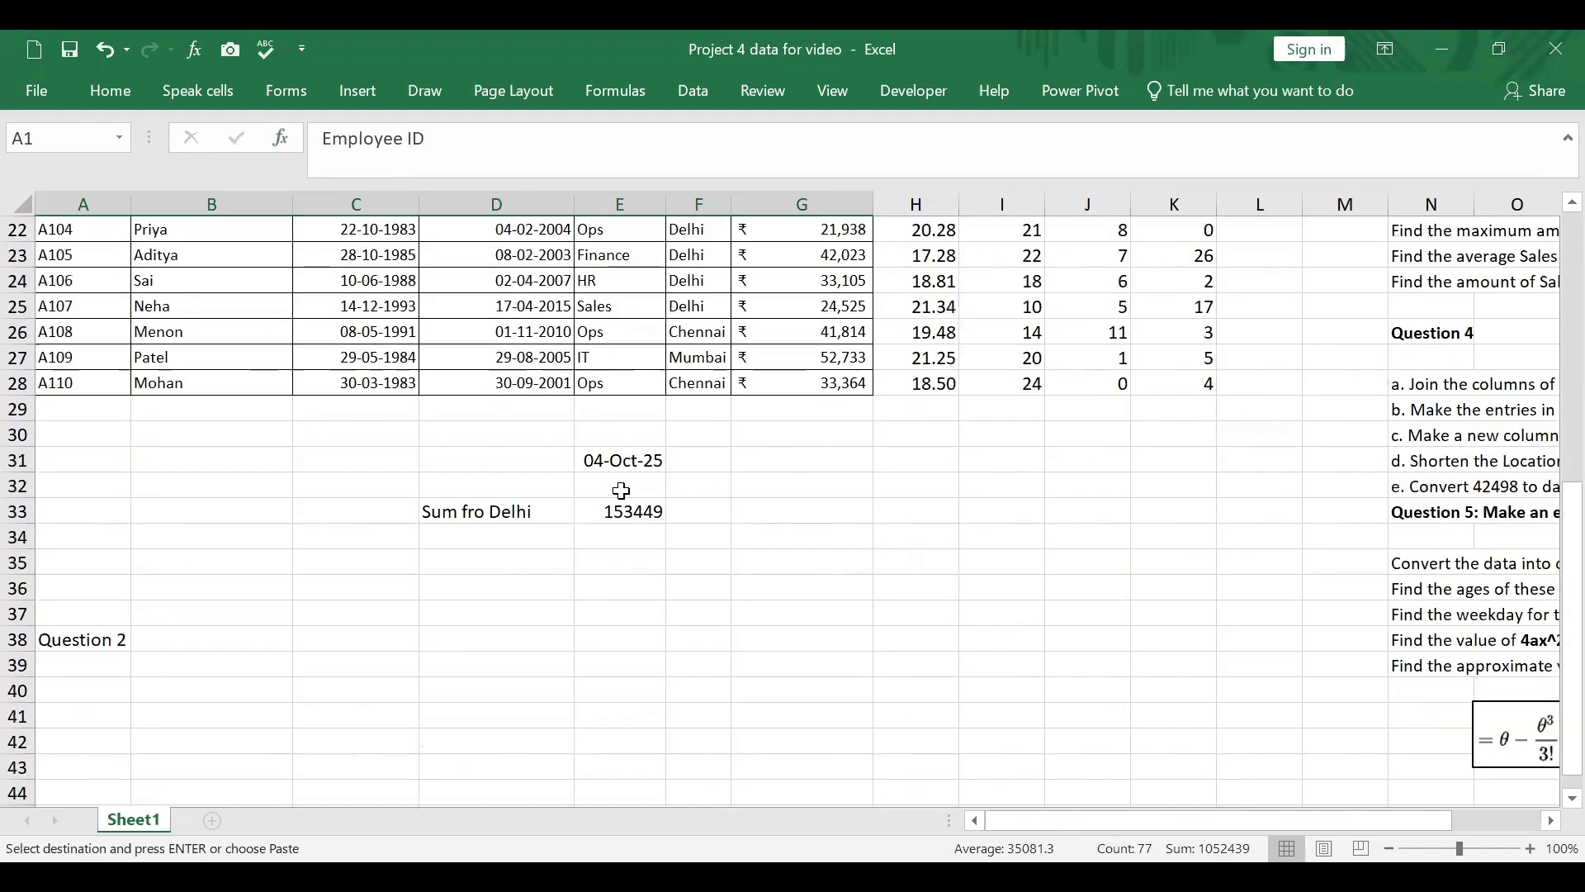
scroll(621, 490, "down", 1)
left_click(92, 636)
key("ctrl+v")
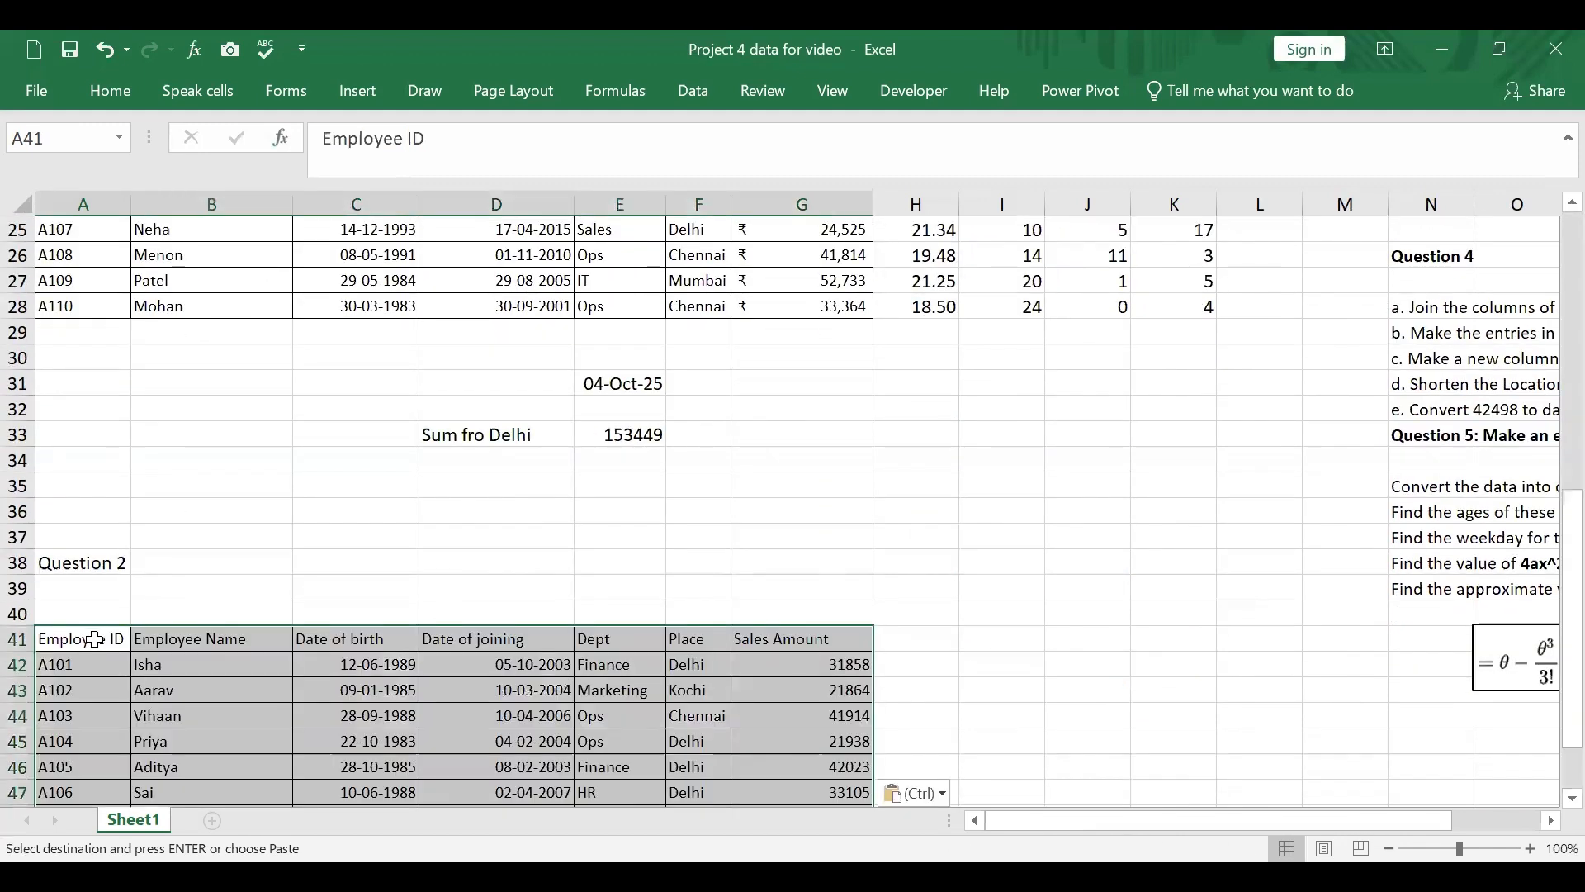
Step: Check Question 2 and clear the employee names for A105 and A109 in B23 and B27
left_click_drag(1283, 821, 1371, 822)
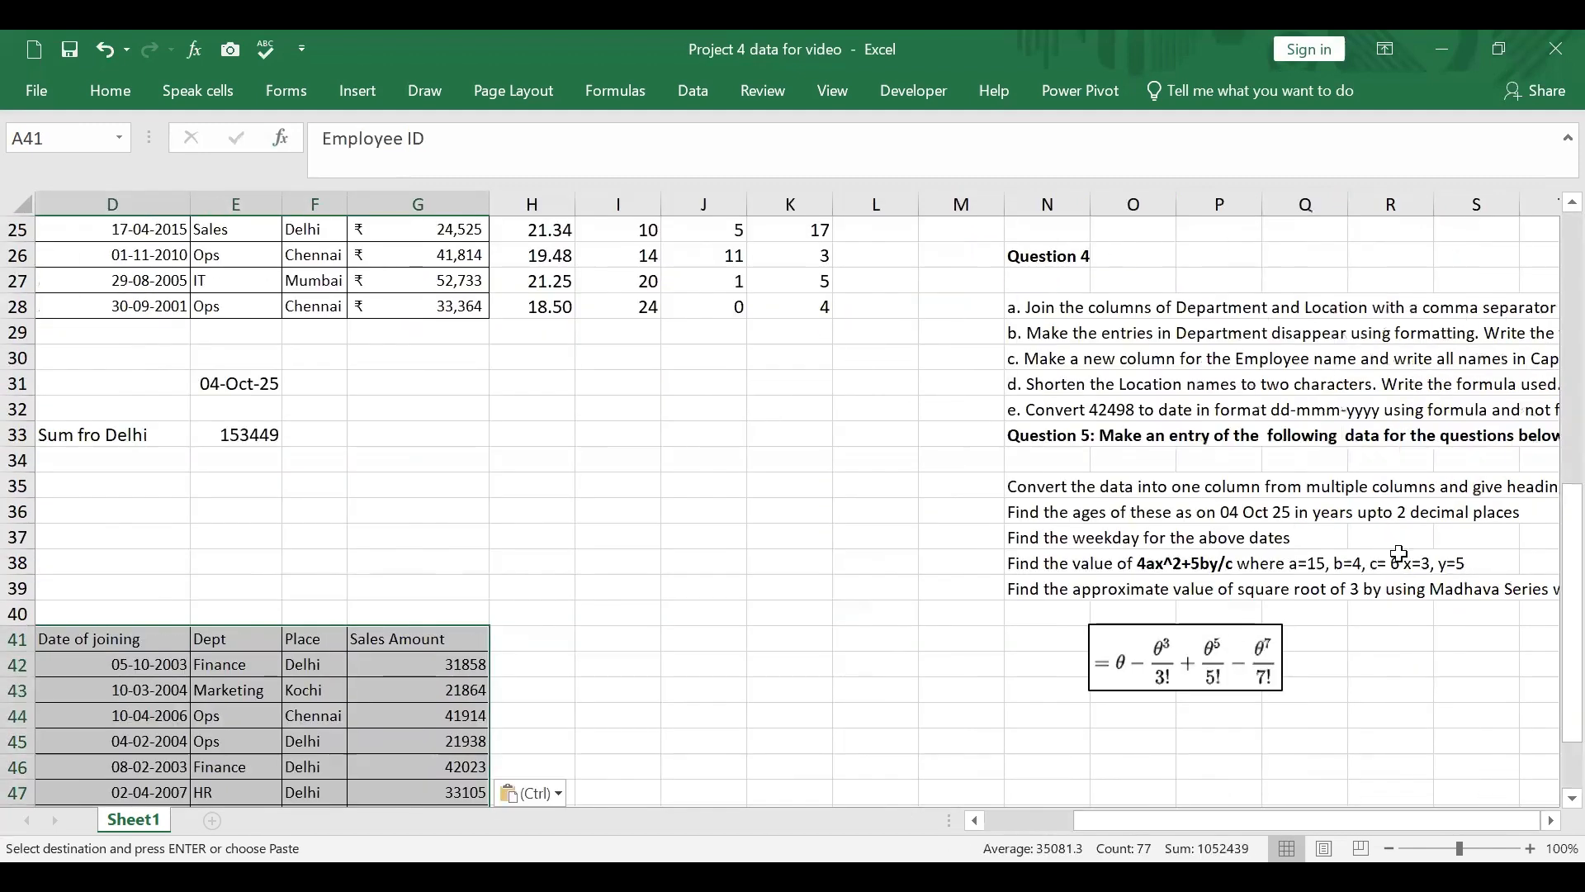
scroll(1398, 553, "up", 6)
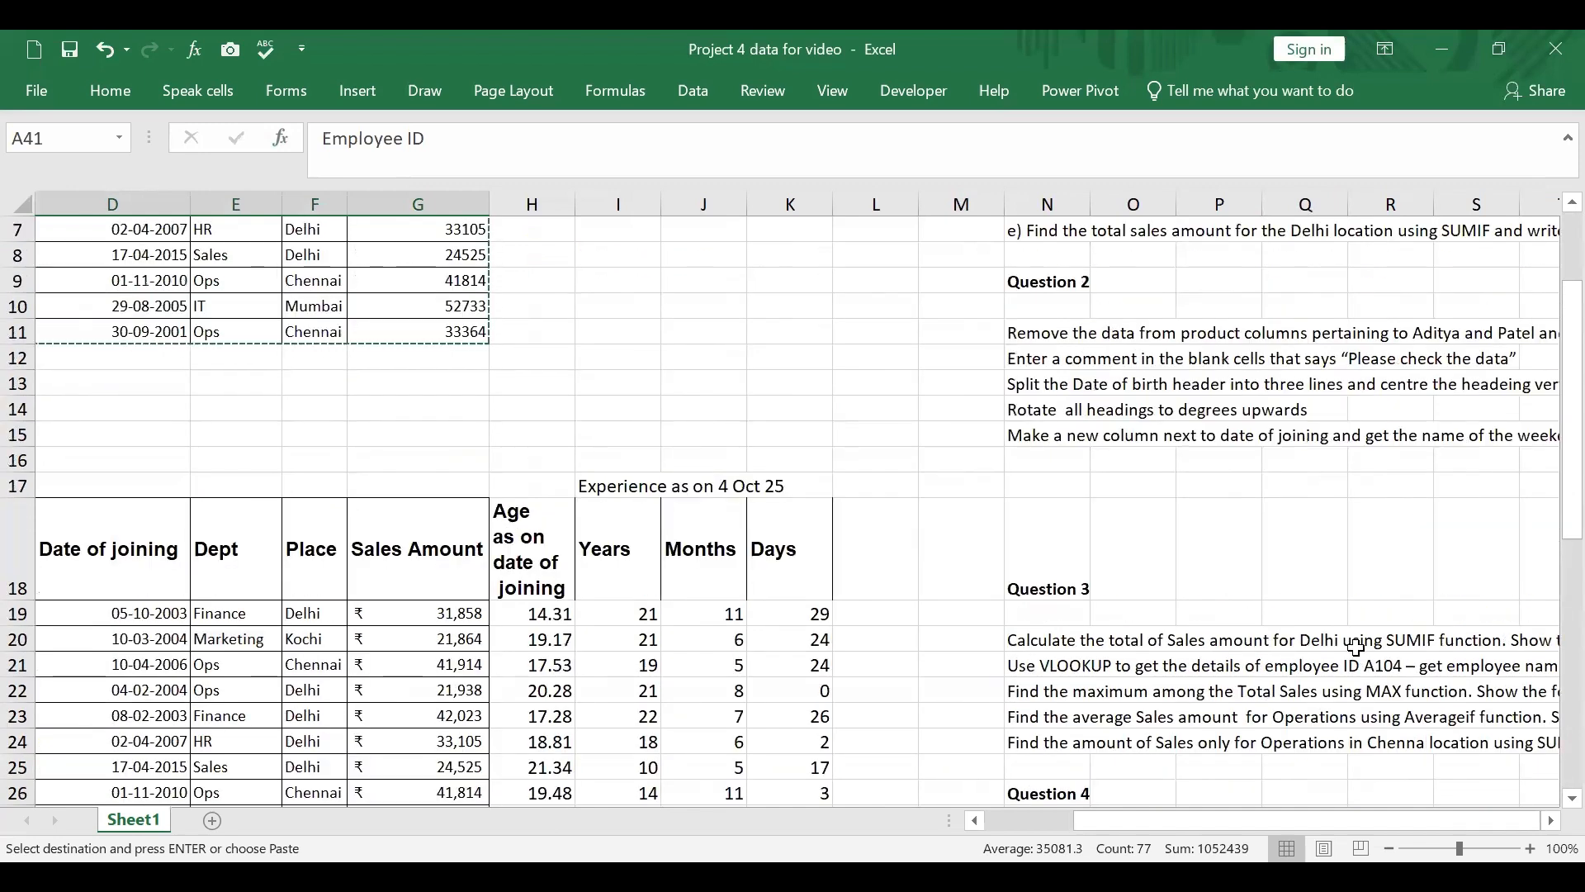
left_click_drag(1306, 819, 1080, 821)
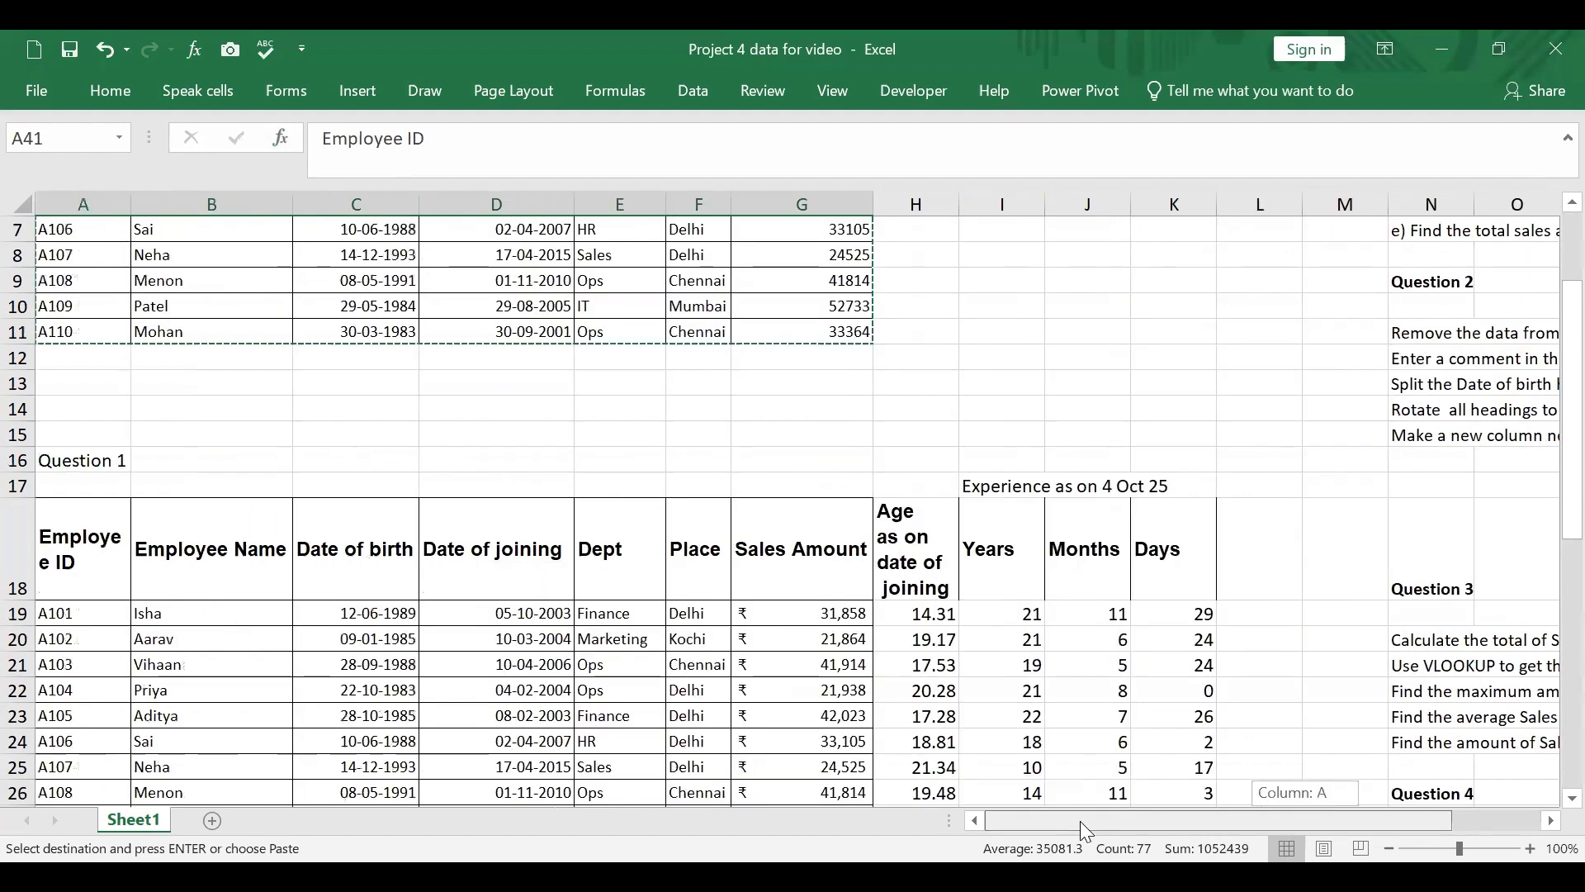
scroll(142, 596, "down", 3)
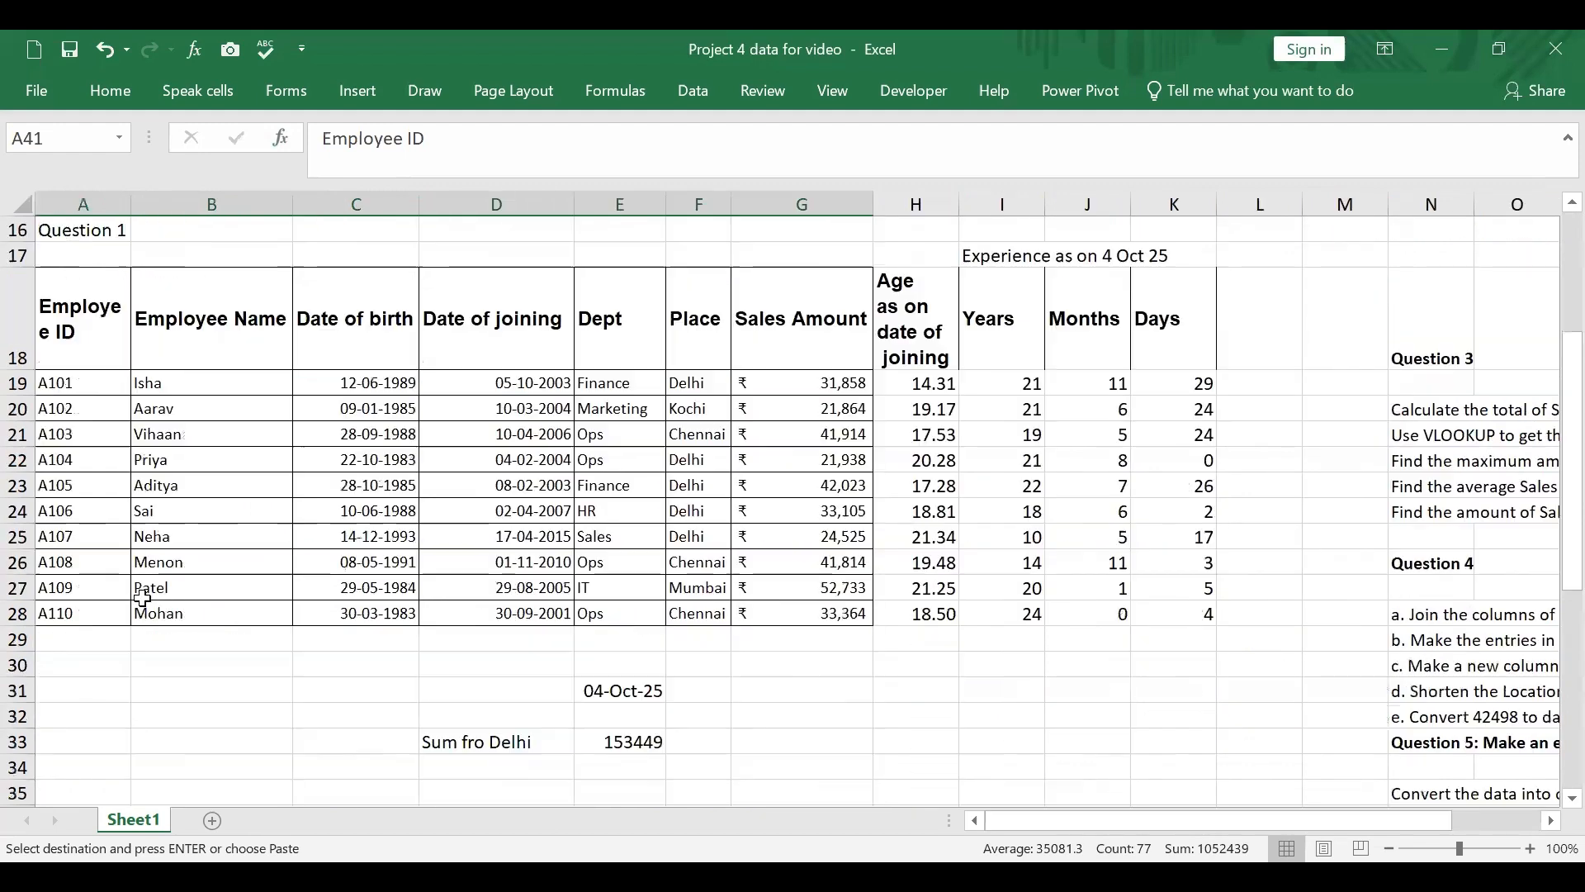
left_click(197, 487)
key("Delete")
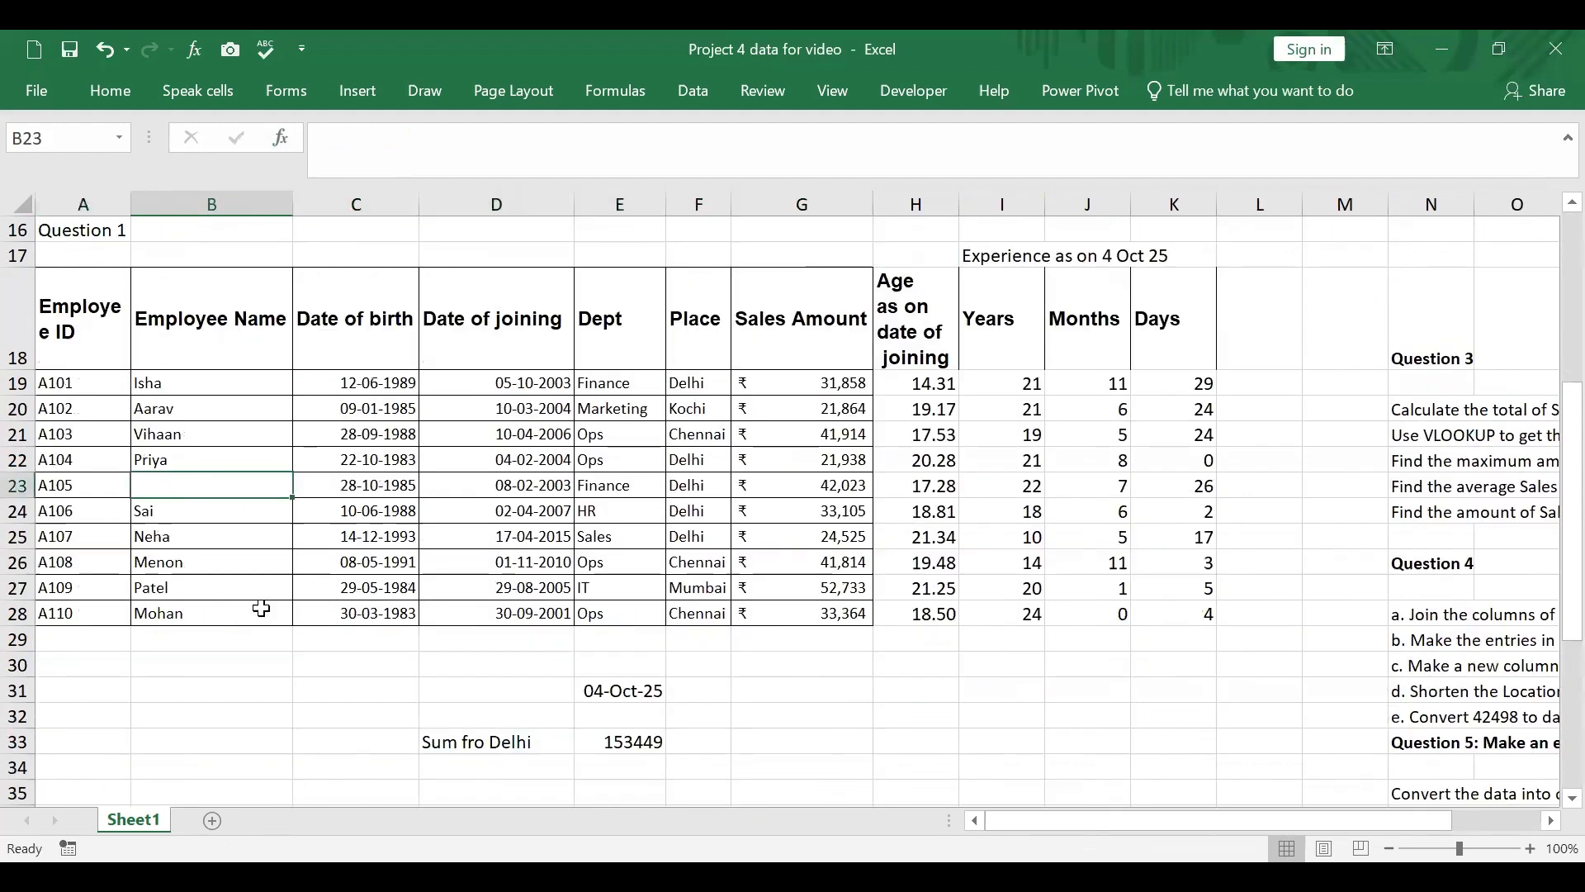
left_click(249, 591)
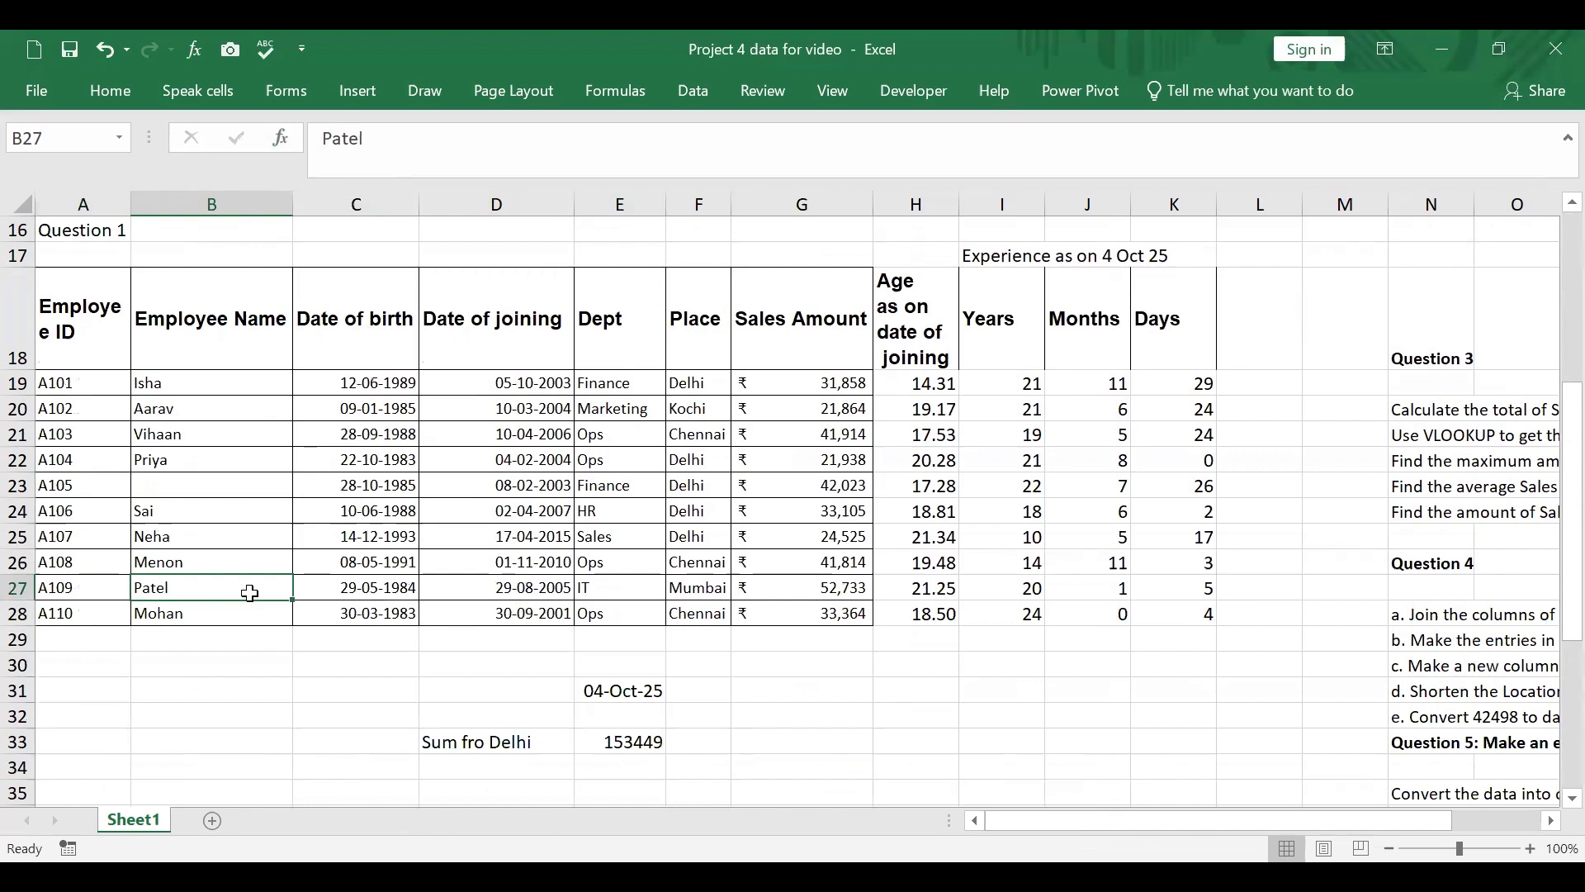
key("Delete")
Step: Read part a of Question 4 in N28 and the full first instruction of Question 2 in N11
left_click_drag(1035, 823, 1110, 804)
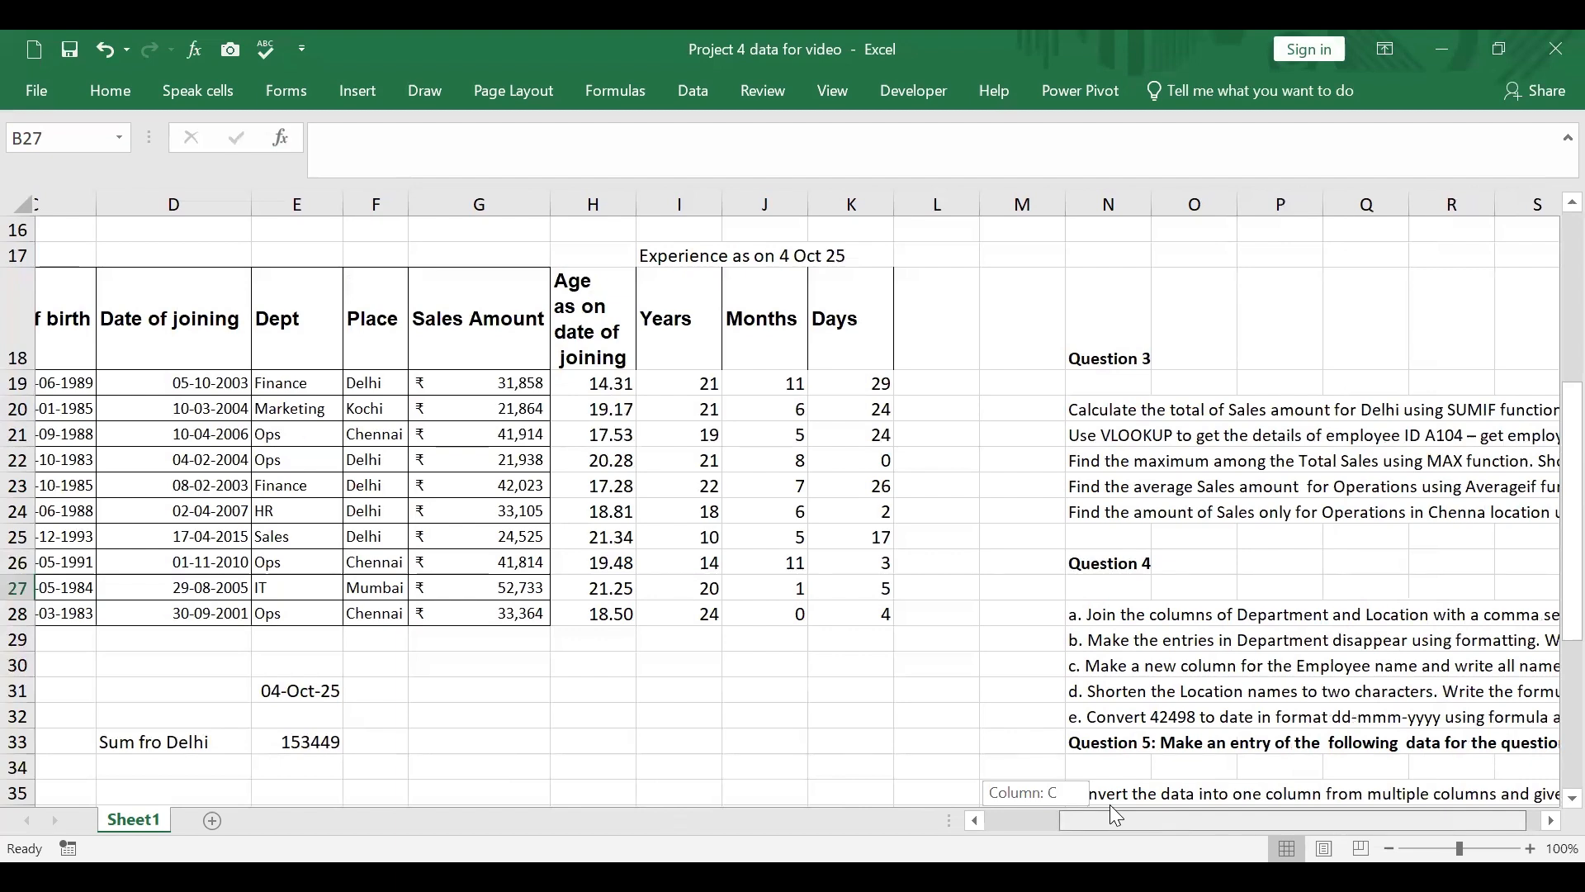
left_click_drag(1110, 804, 1123, 805)
scroll(1001, 702, "down", 1)
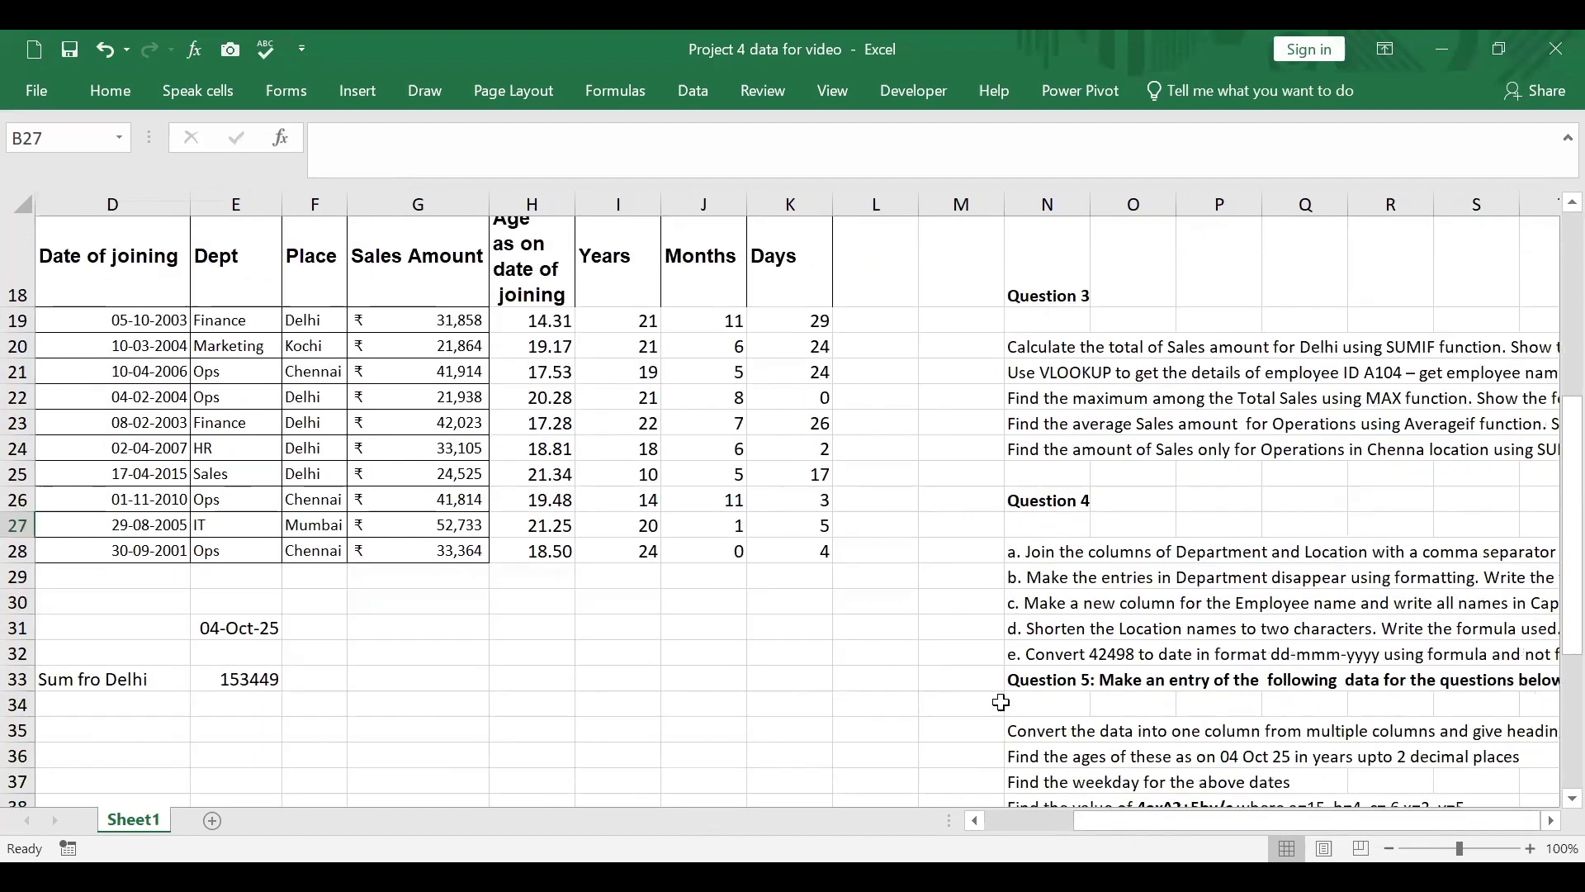
scroll(1000, 702, "down", 1)
left_click(1180, 461)
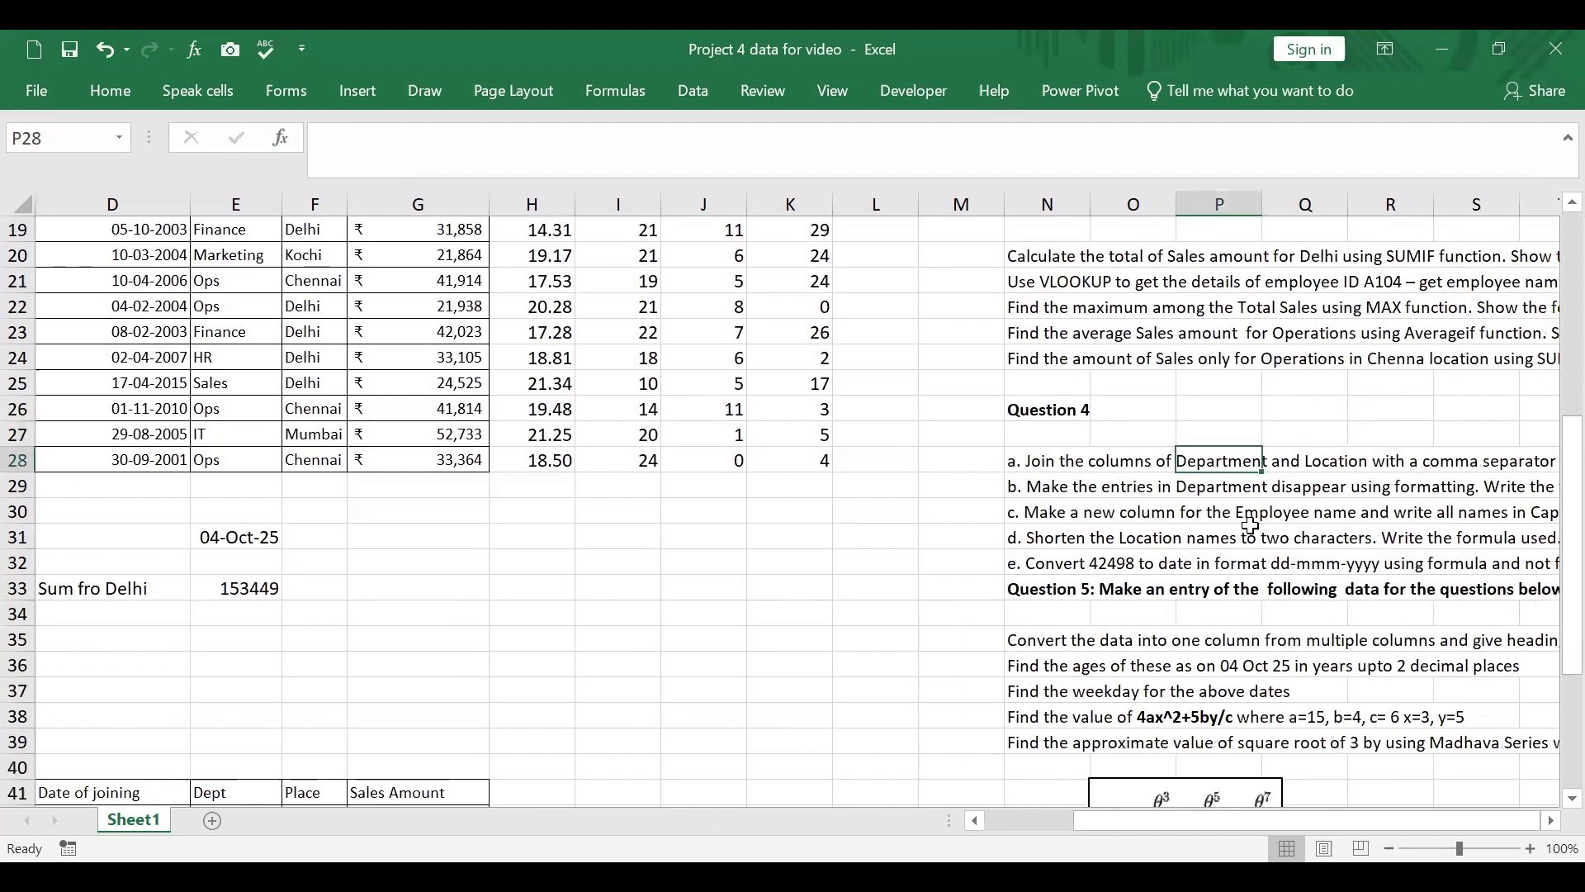
left_click(1075, 464)
scroll(1163, 386, "up", 4)
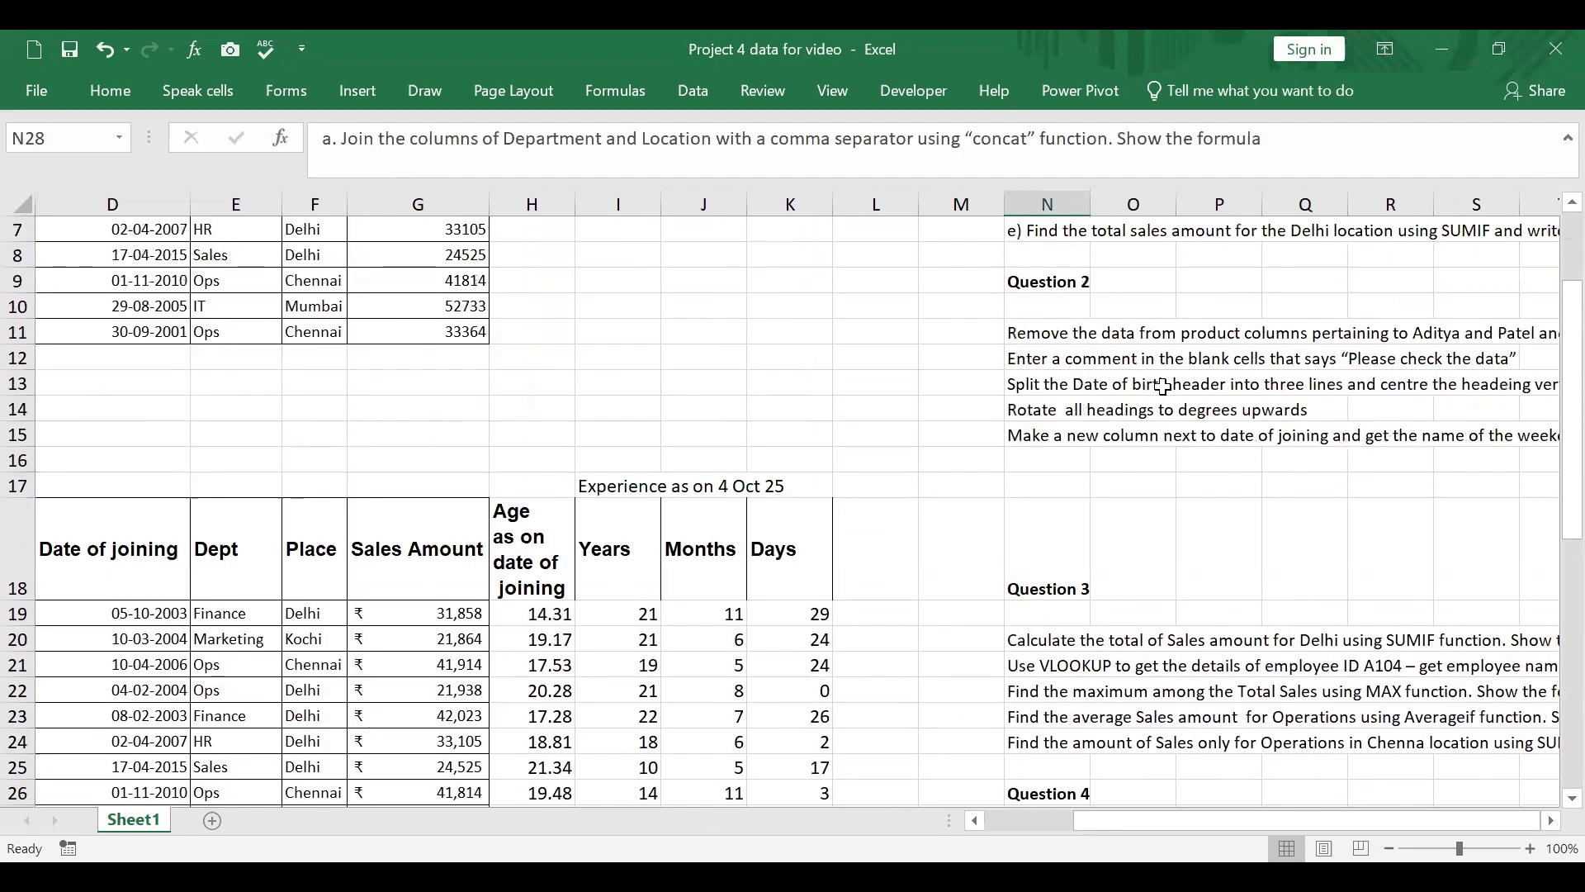
scroll(1119, 334, "up", 1)
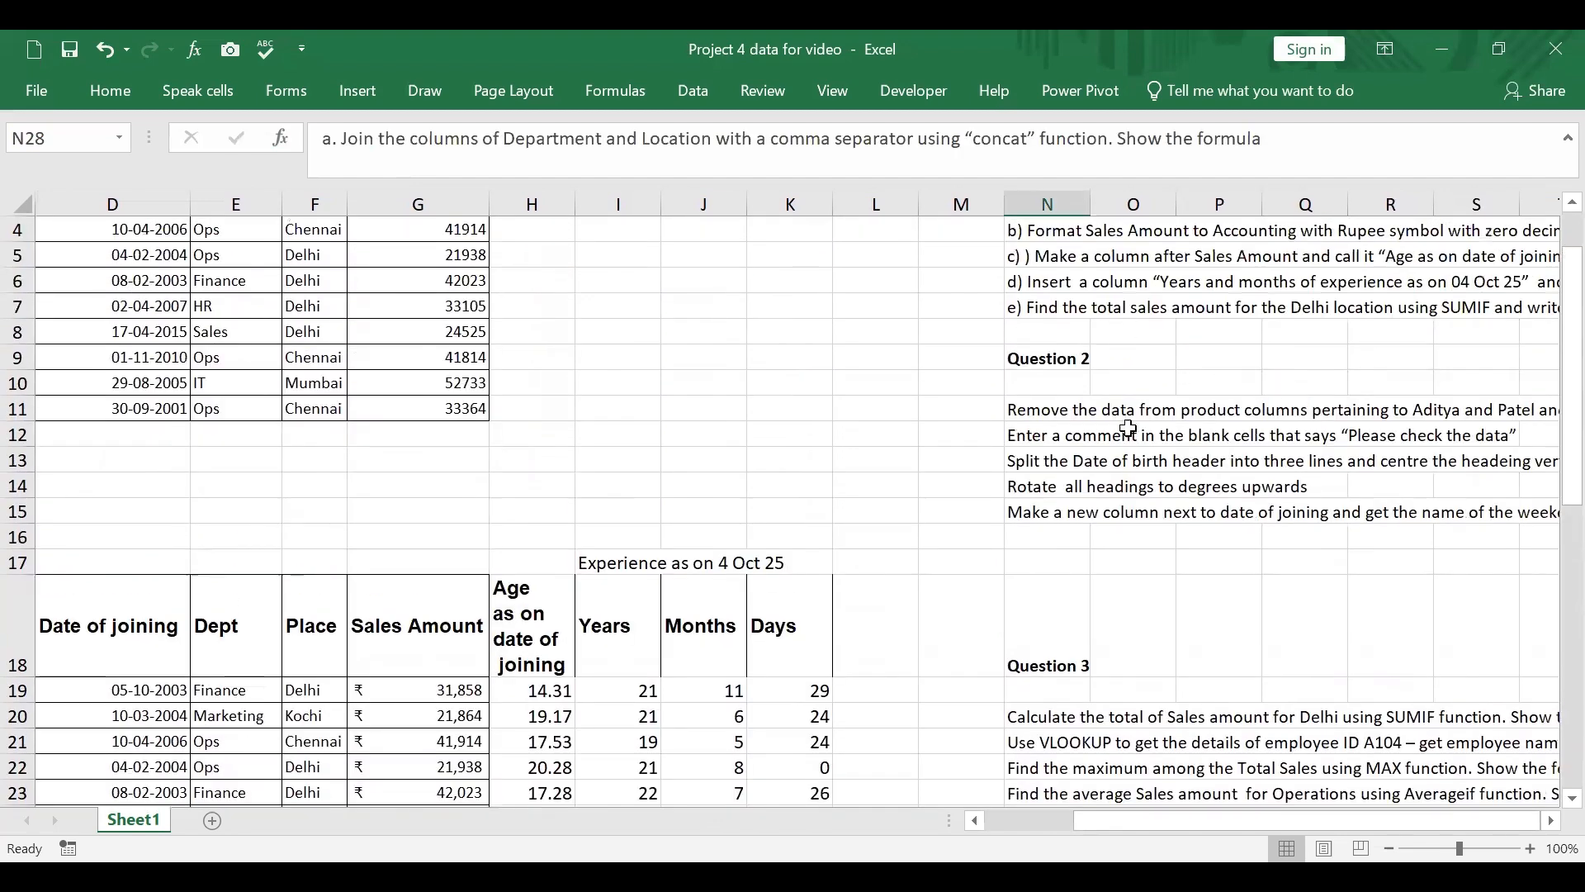
left_click(1086, 411)
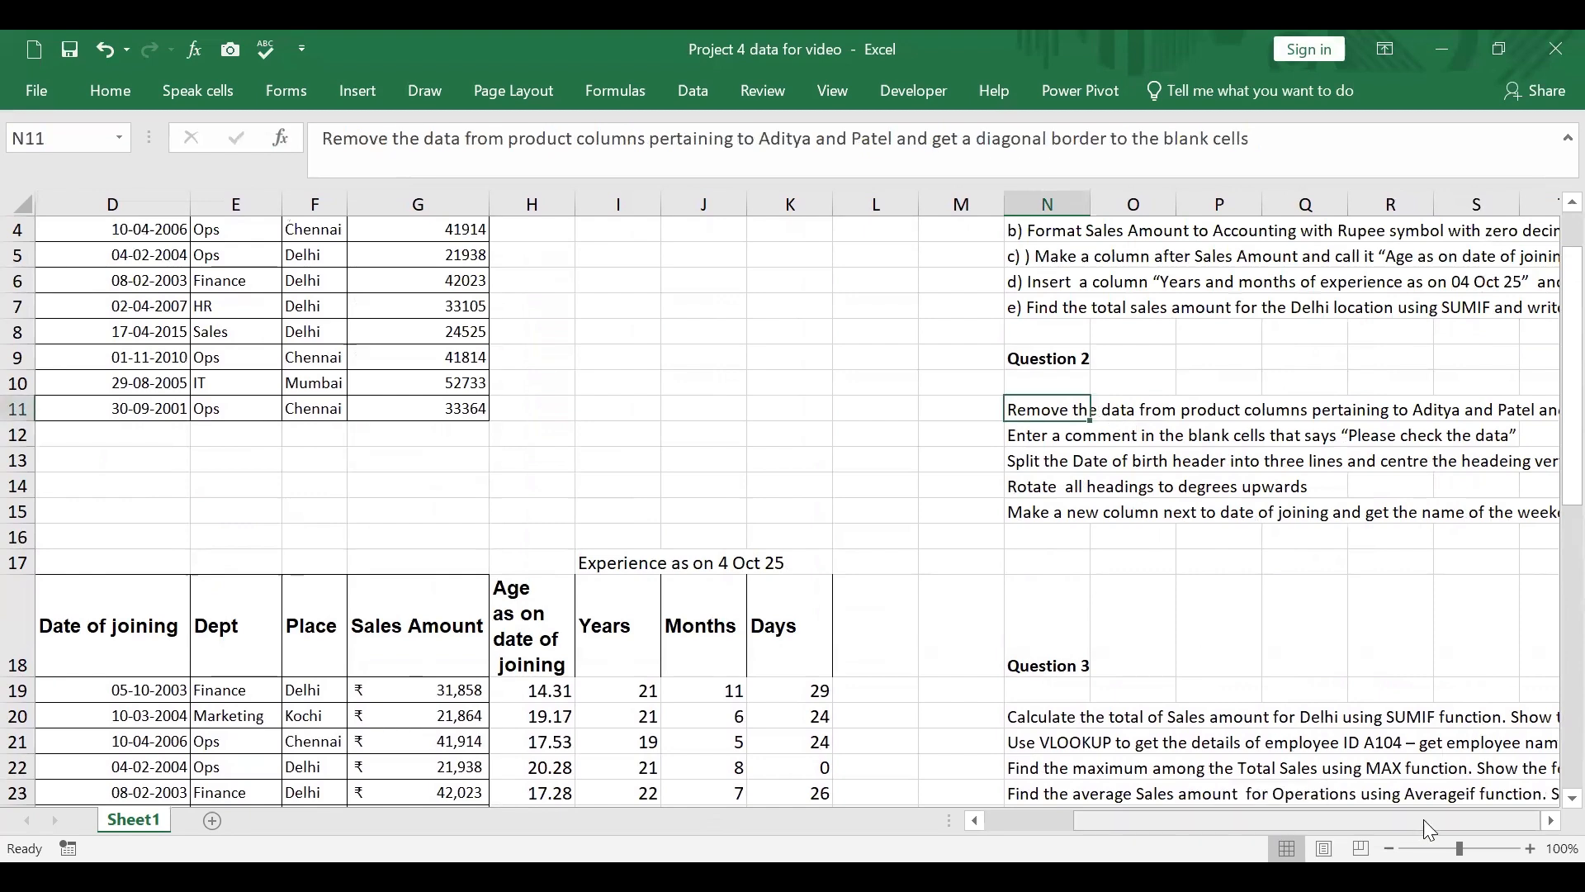
left_click(1551, 823)
left_click(1551, 823)
left_click(1551, 823)
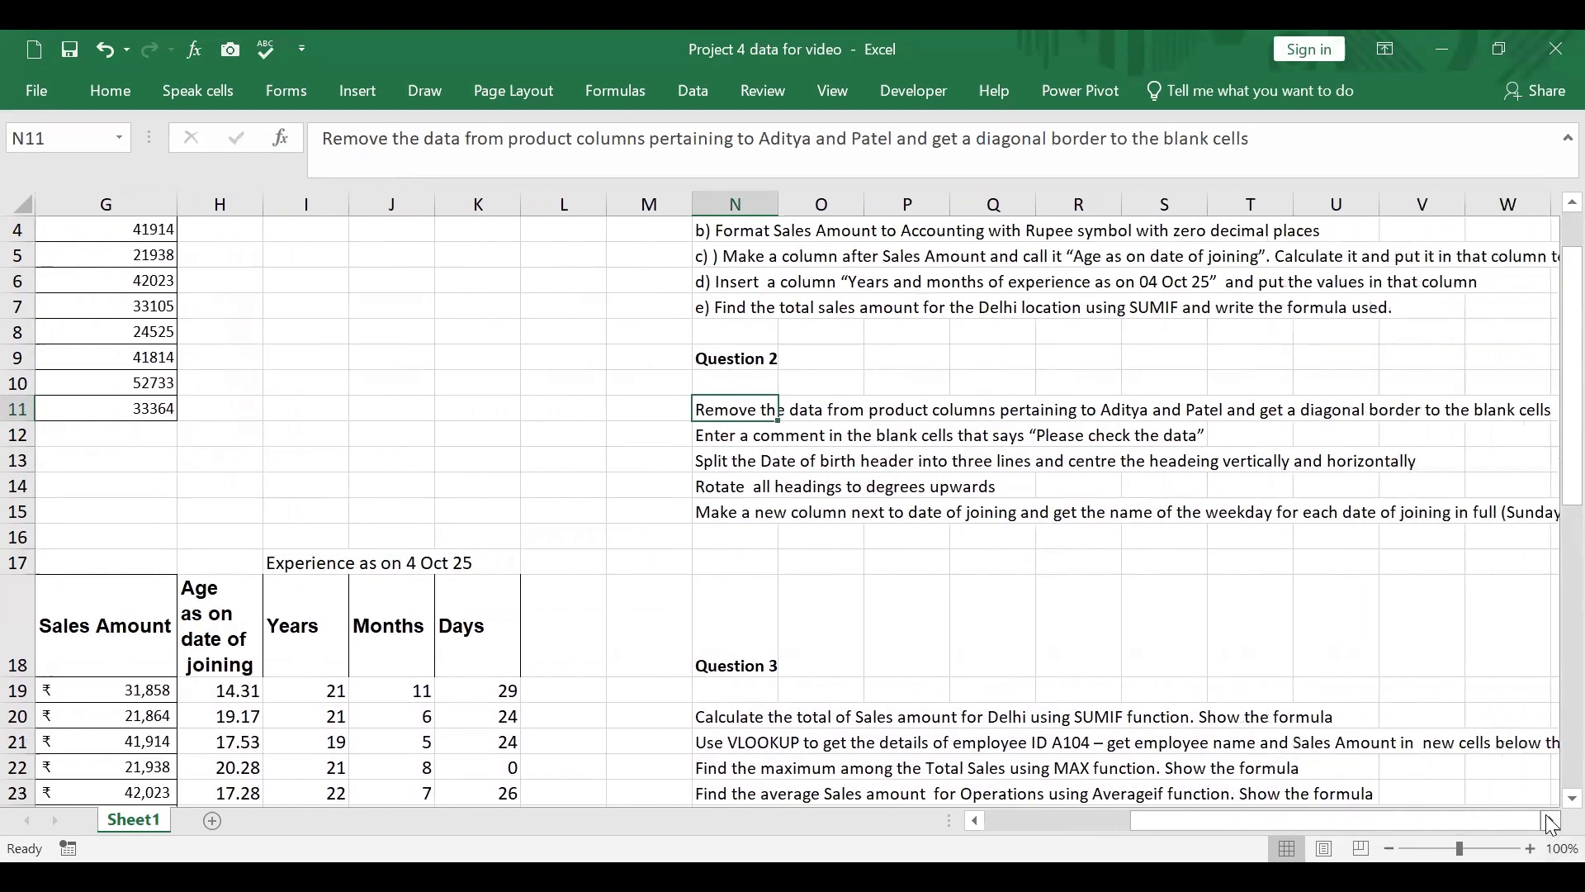
Step: Select every blank cell in the Question 1 region A16:K28 using Go To Special with the Blanks option
left_click_drag(1446, 823, 995, 780)
scroll(364, 619, "down", 3)
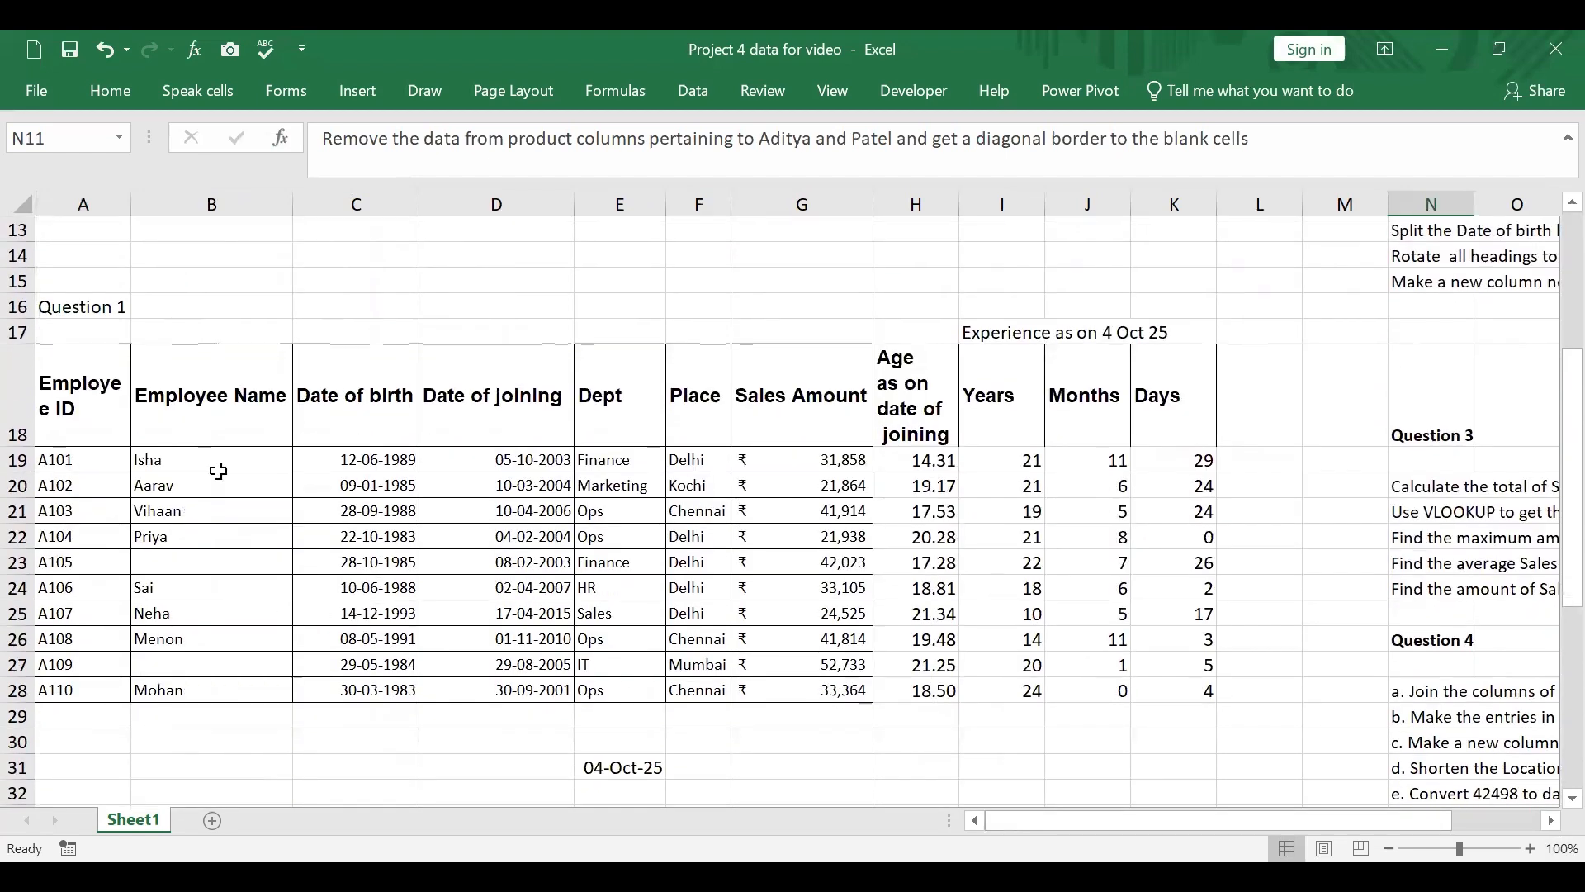
left_click(111, 417)
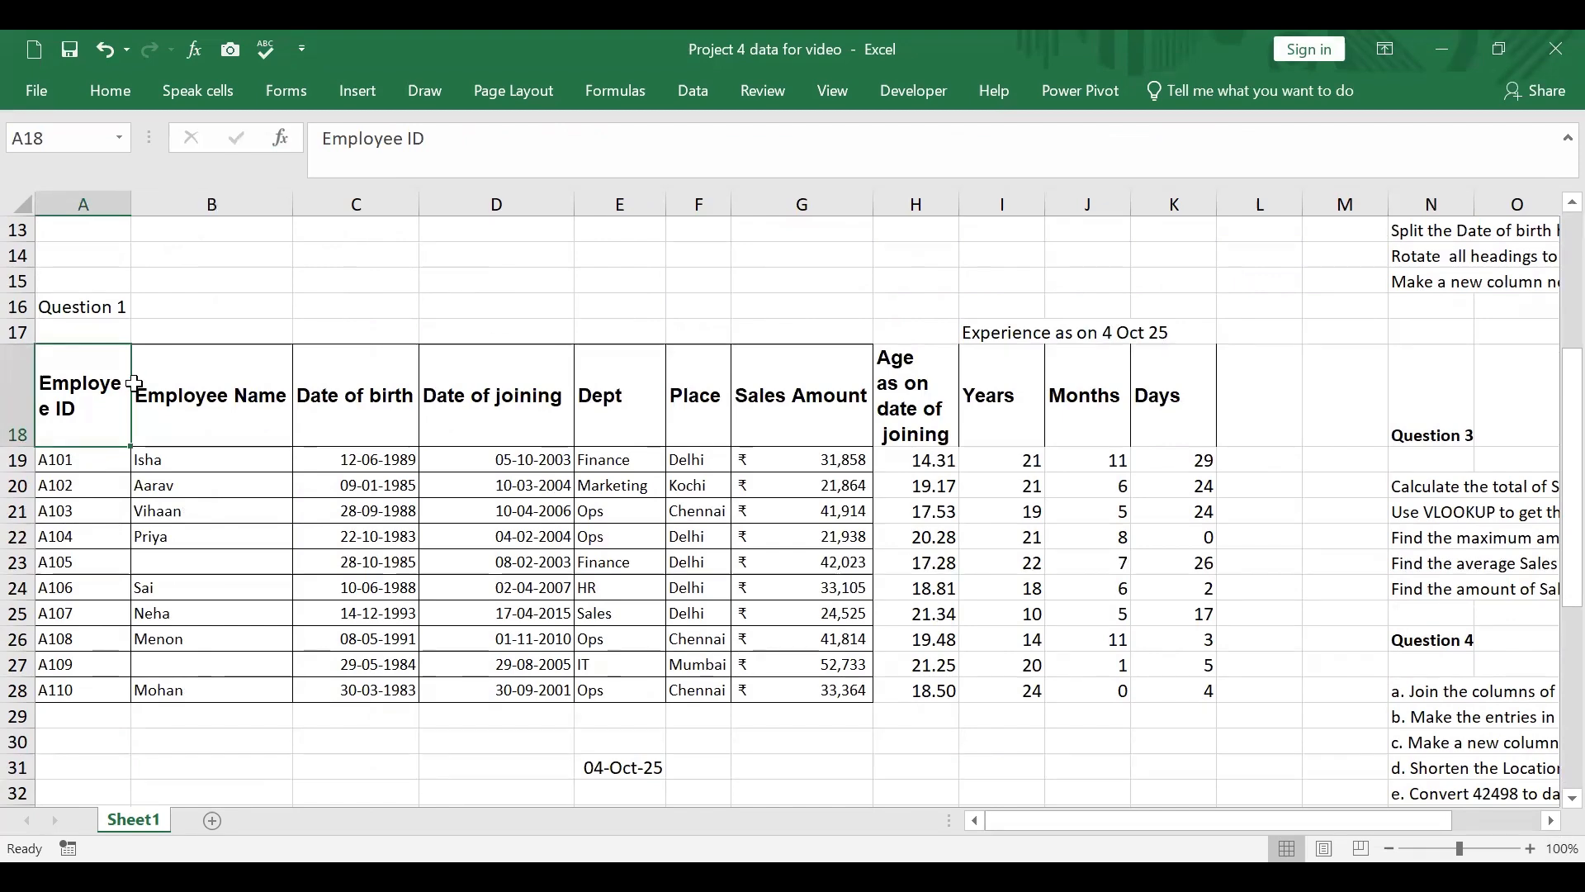
key("ctrl+a")
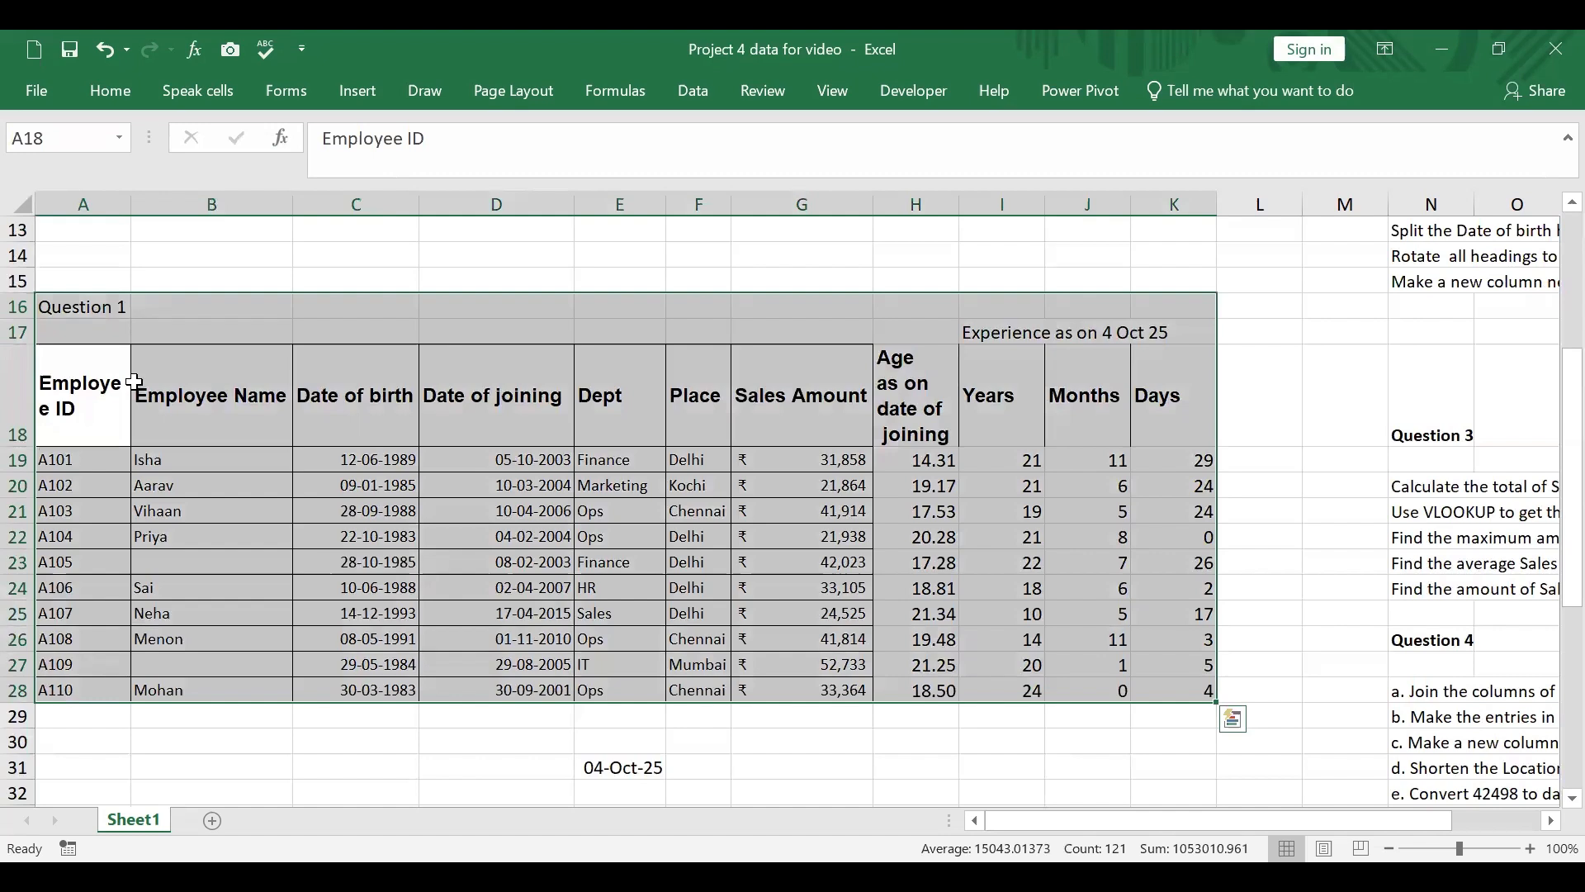
key("ctrl+g")
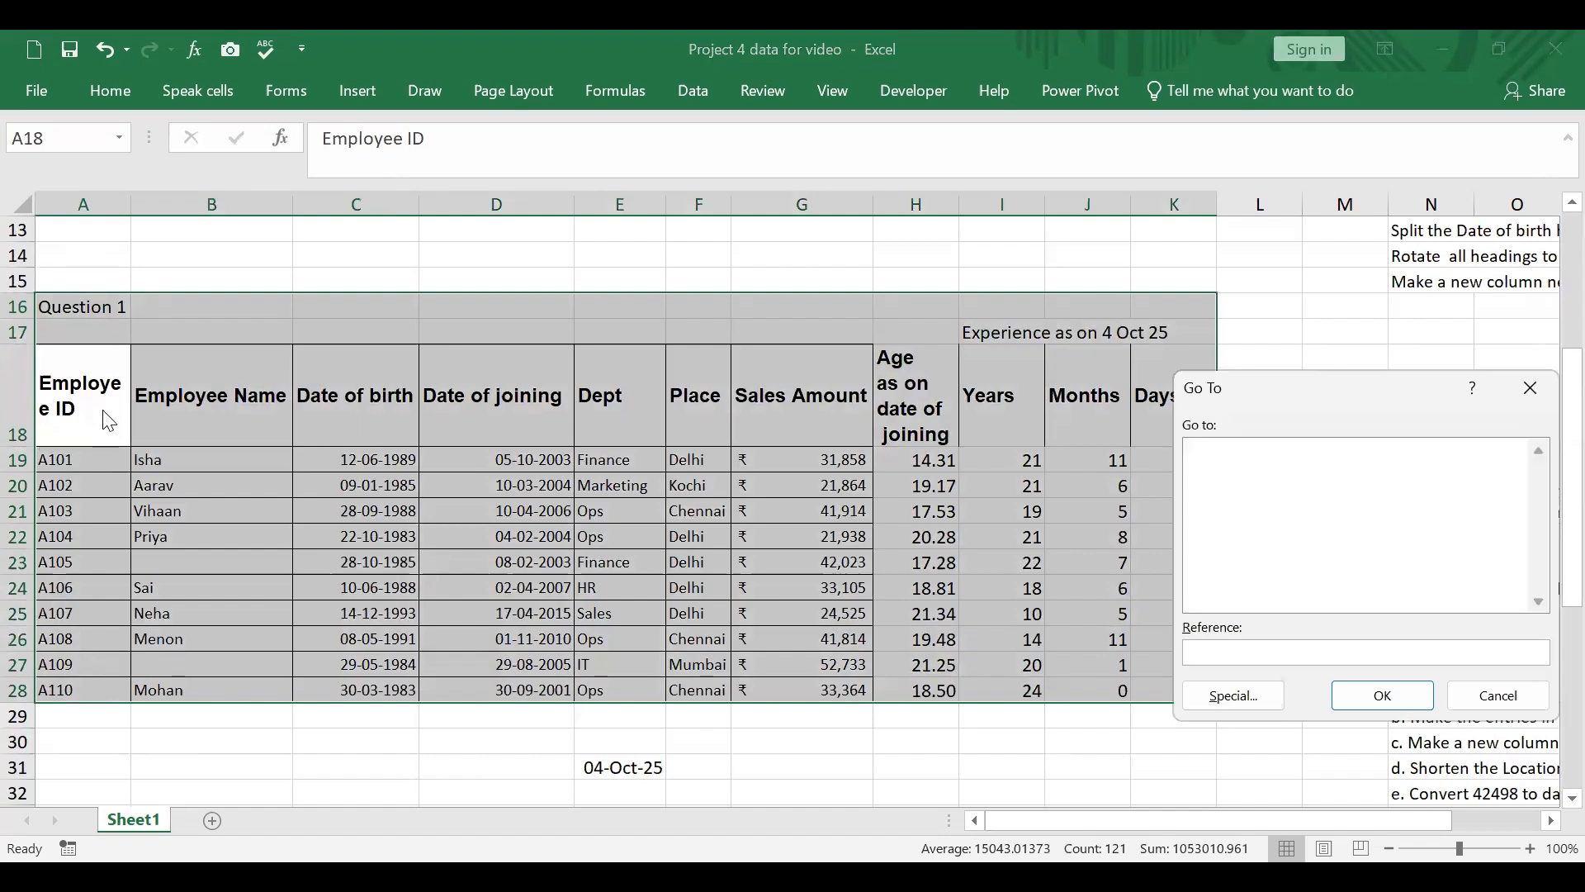
left_click(1223, 700)
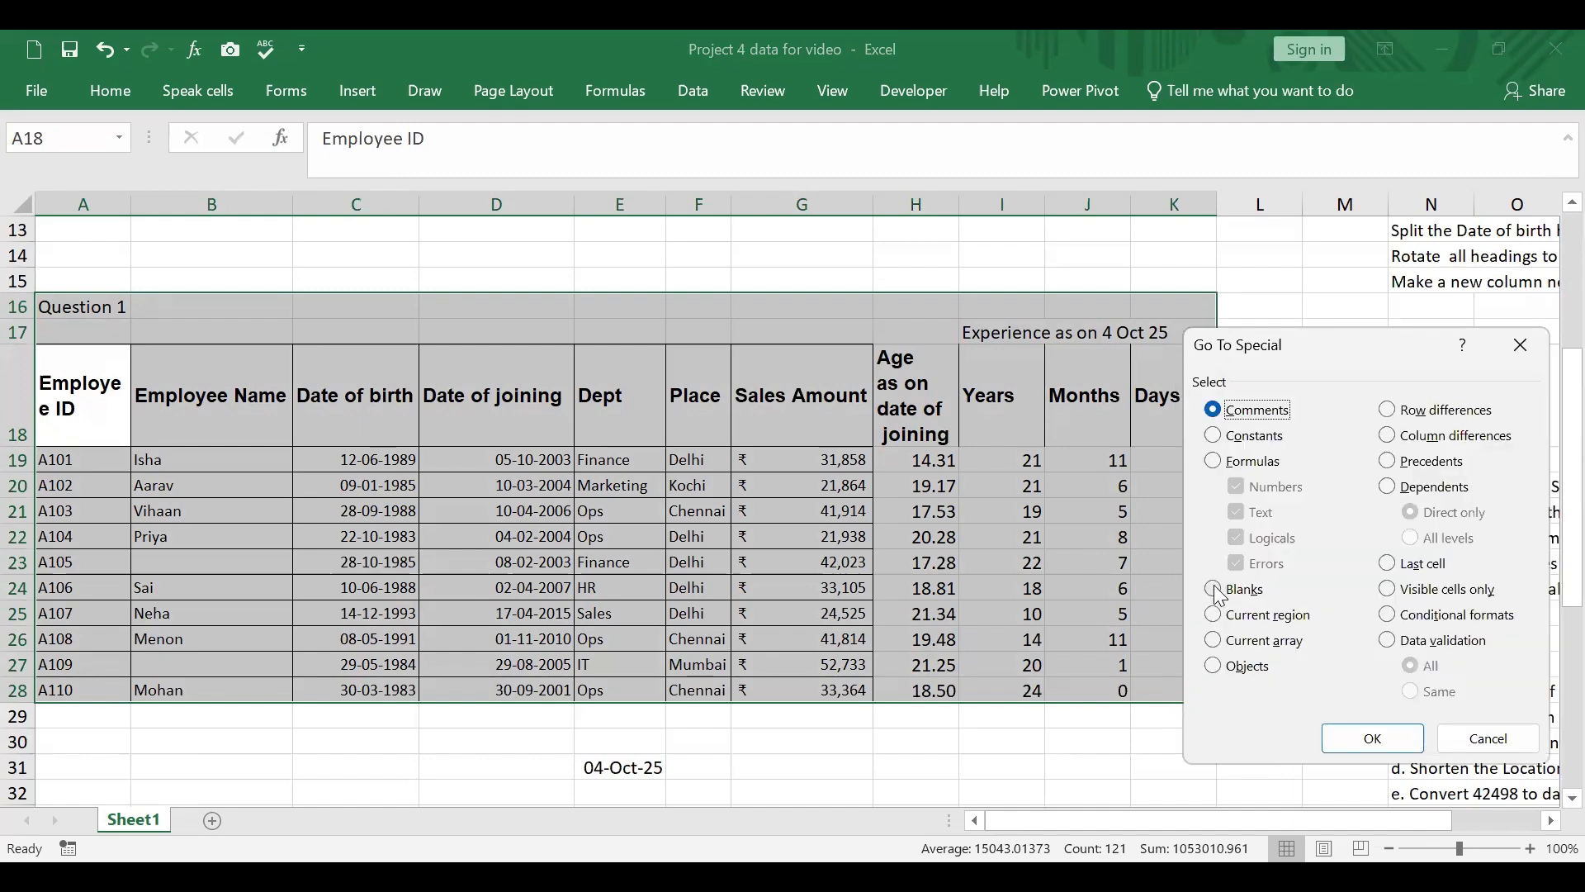
left_click(1220, 588)
left_click(1384, 739)
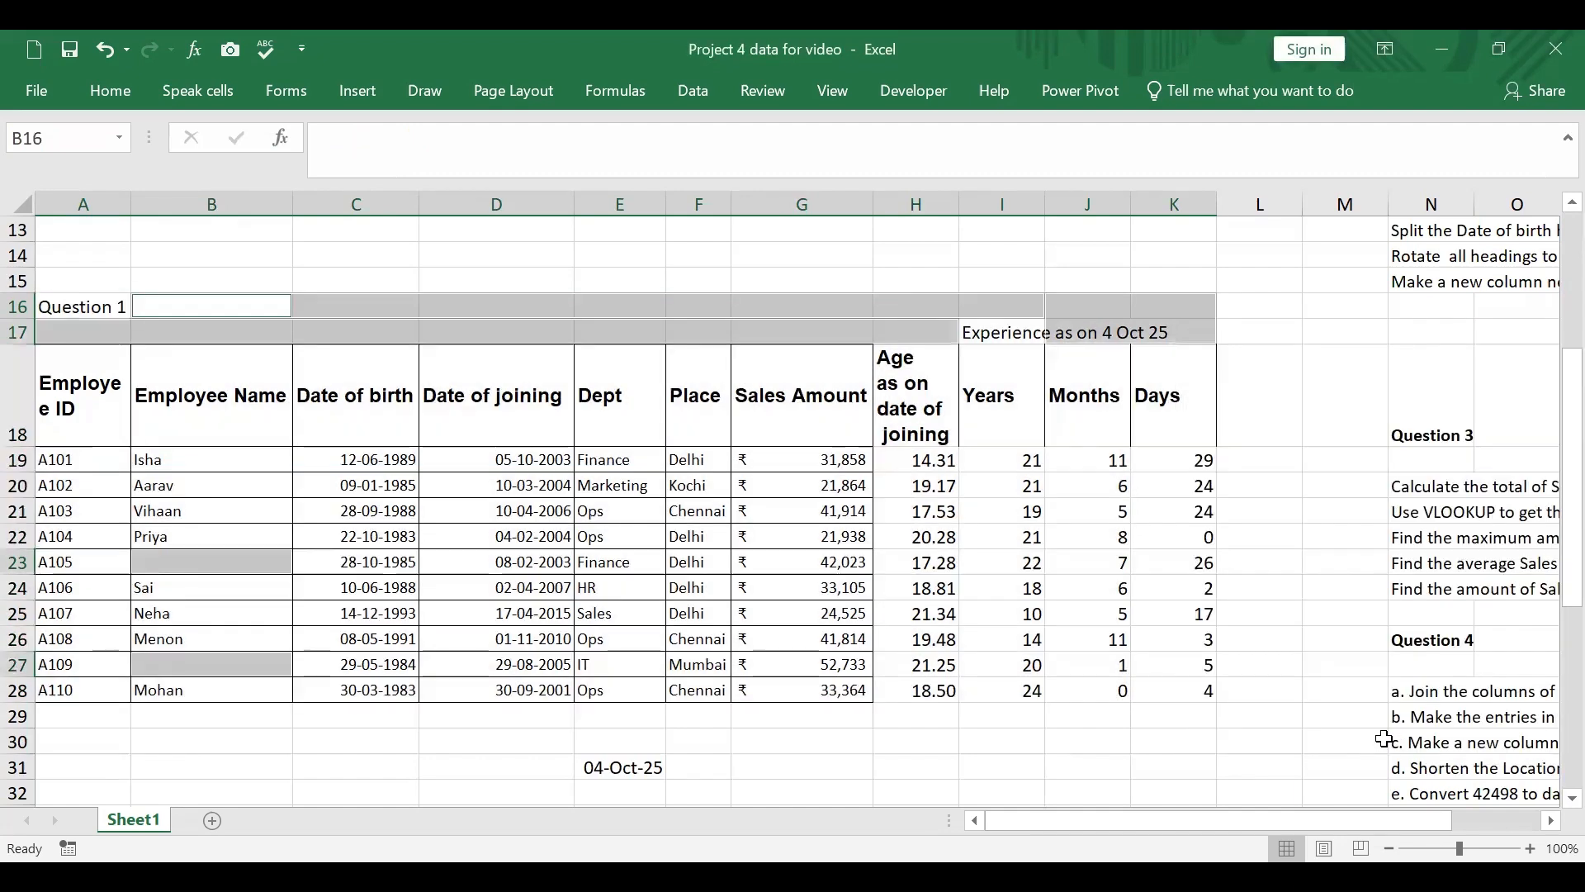
Step: Apply both diagonal borders to the selected blank cells in the Question 1 region
right_click(268, 563)
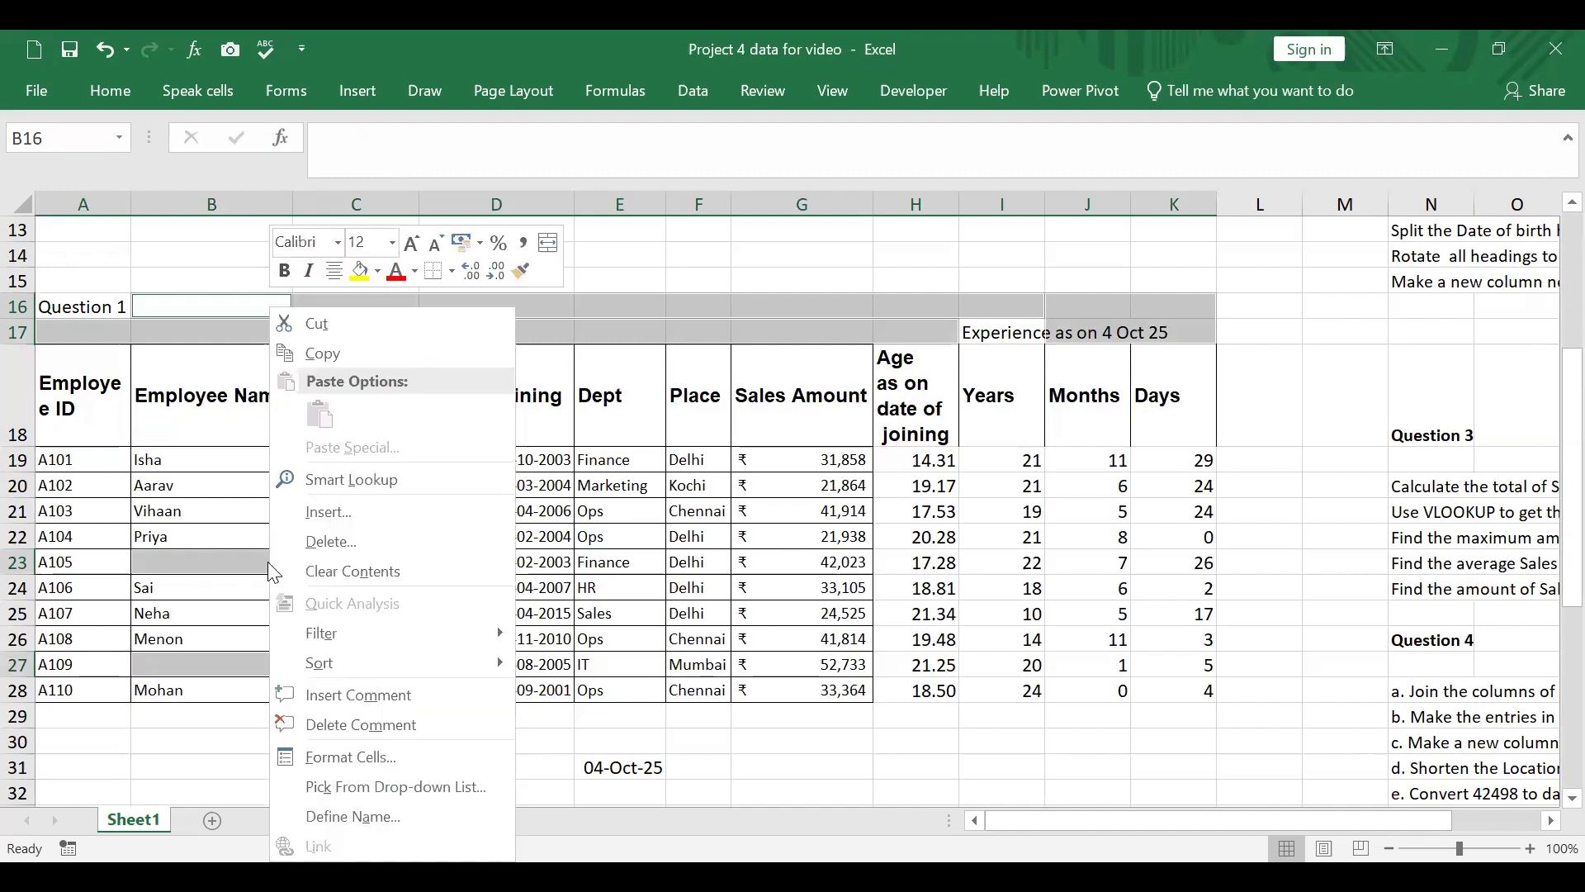
left_click(378, 754)
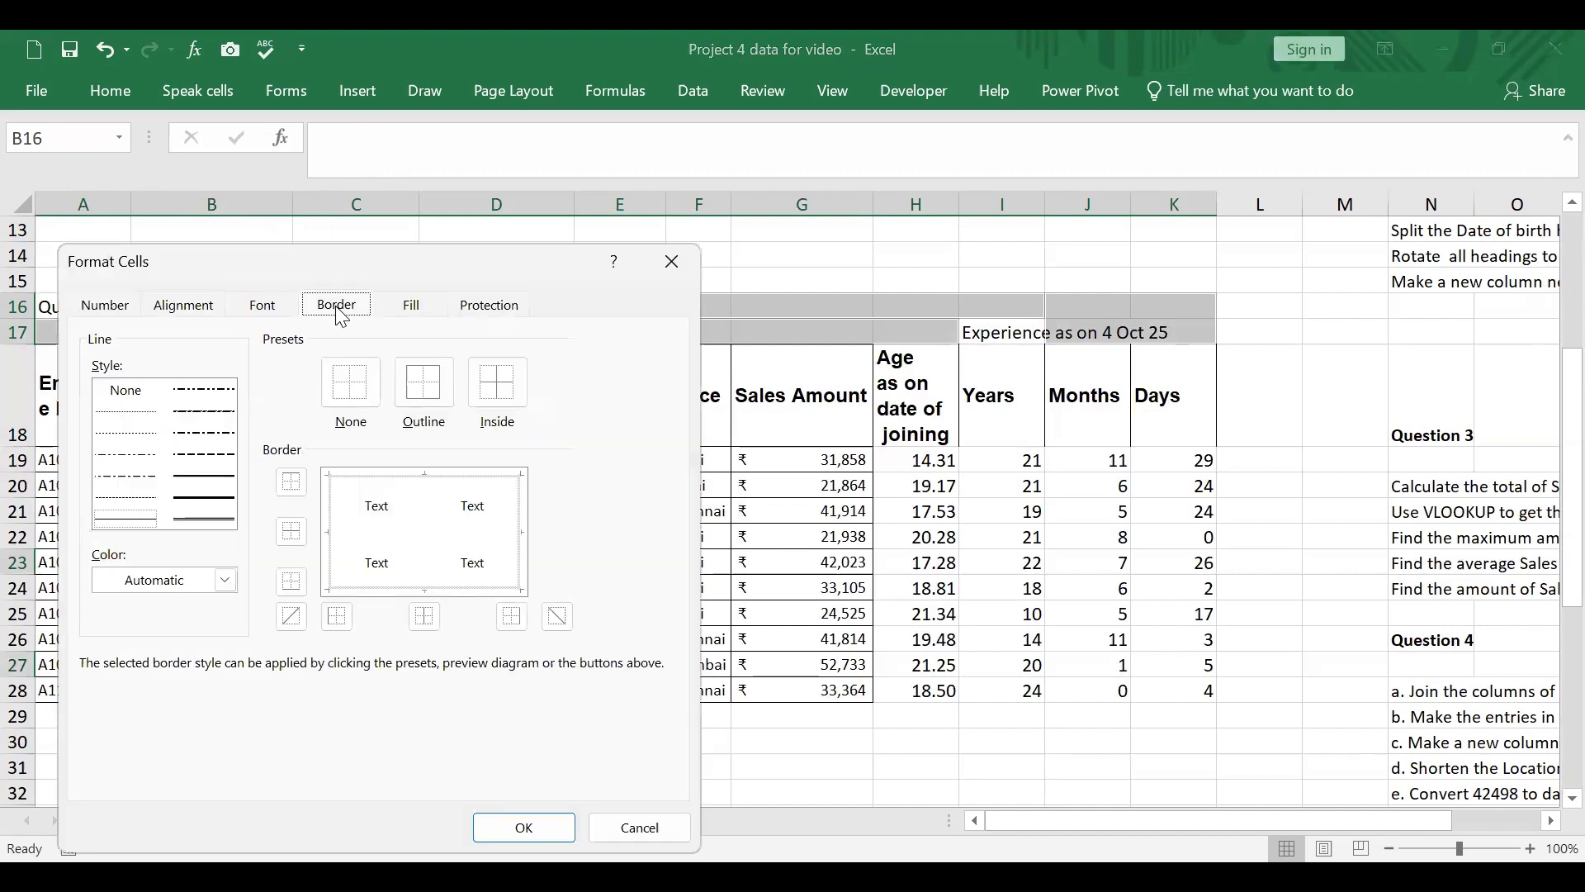
left_click(290, 615)
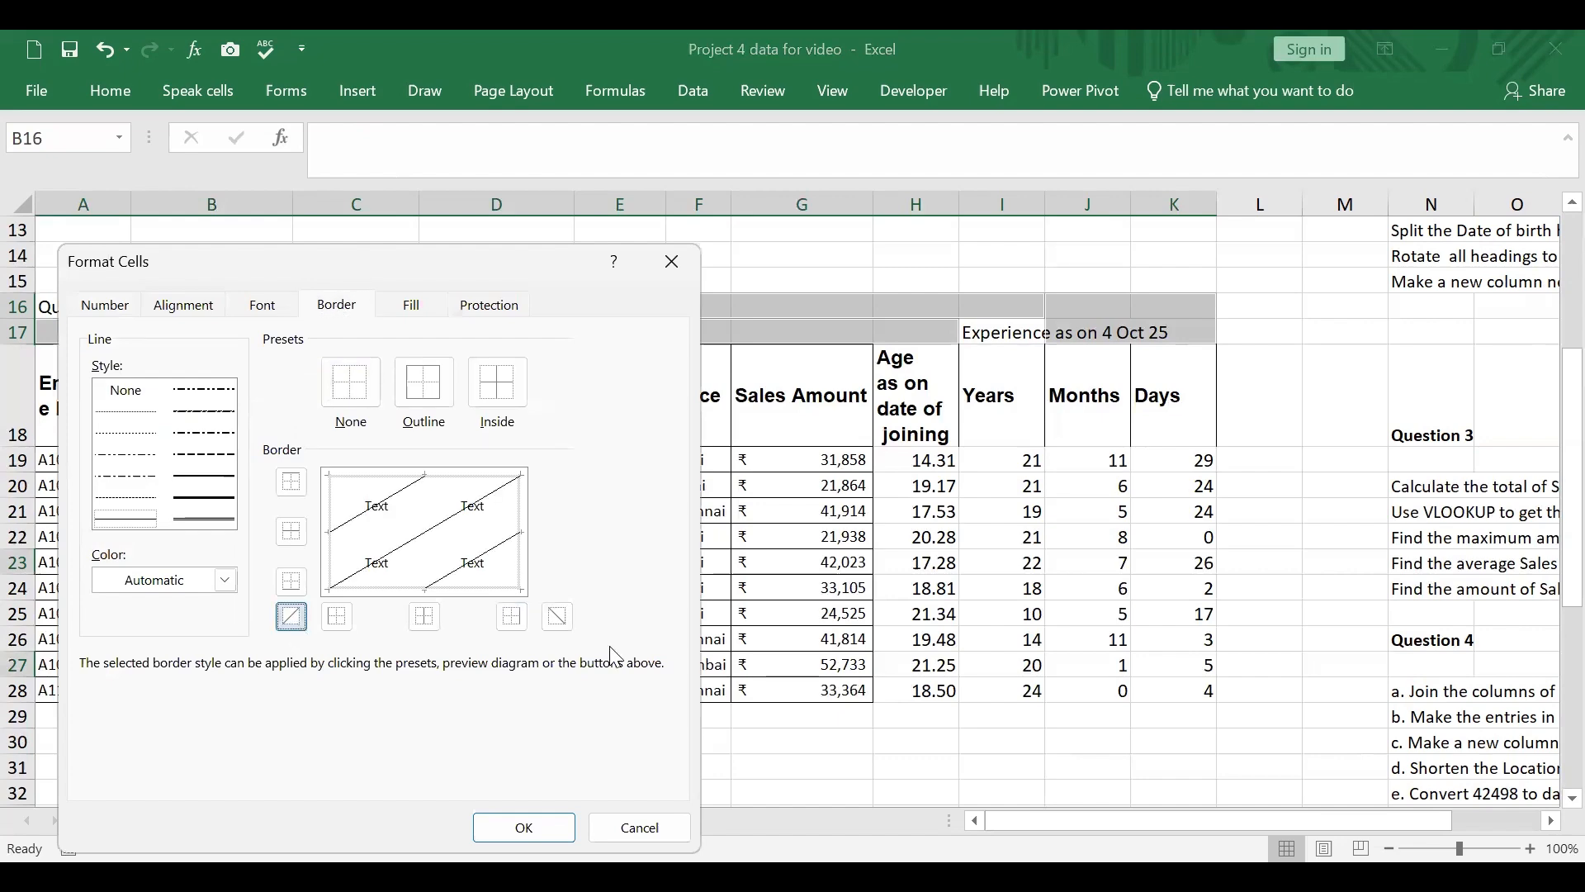
left_click(557, 616)
left_click(525, 827)
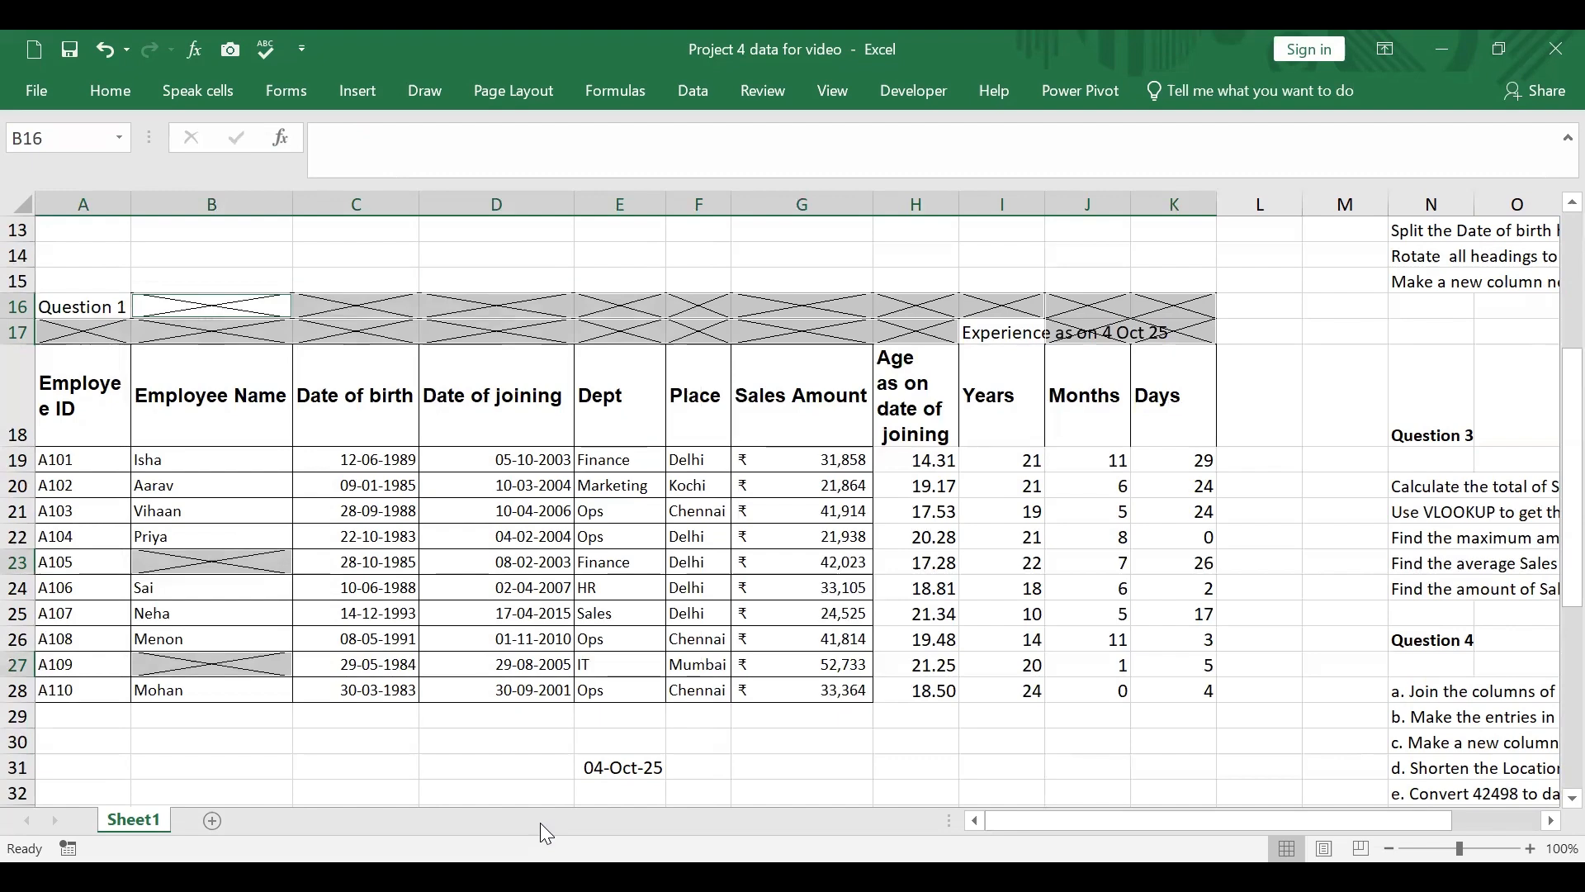
Step: Check the second Question 2 instruction and insert the comment "Check this data" on the selected blank cells' active cell B16
left_click_drag(1365, 812, 1423, 818)
scroll(1365, 594, "up", 2)
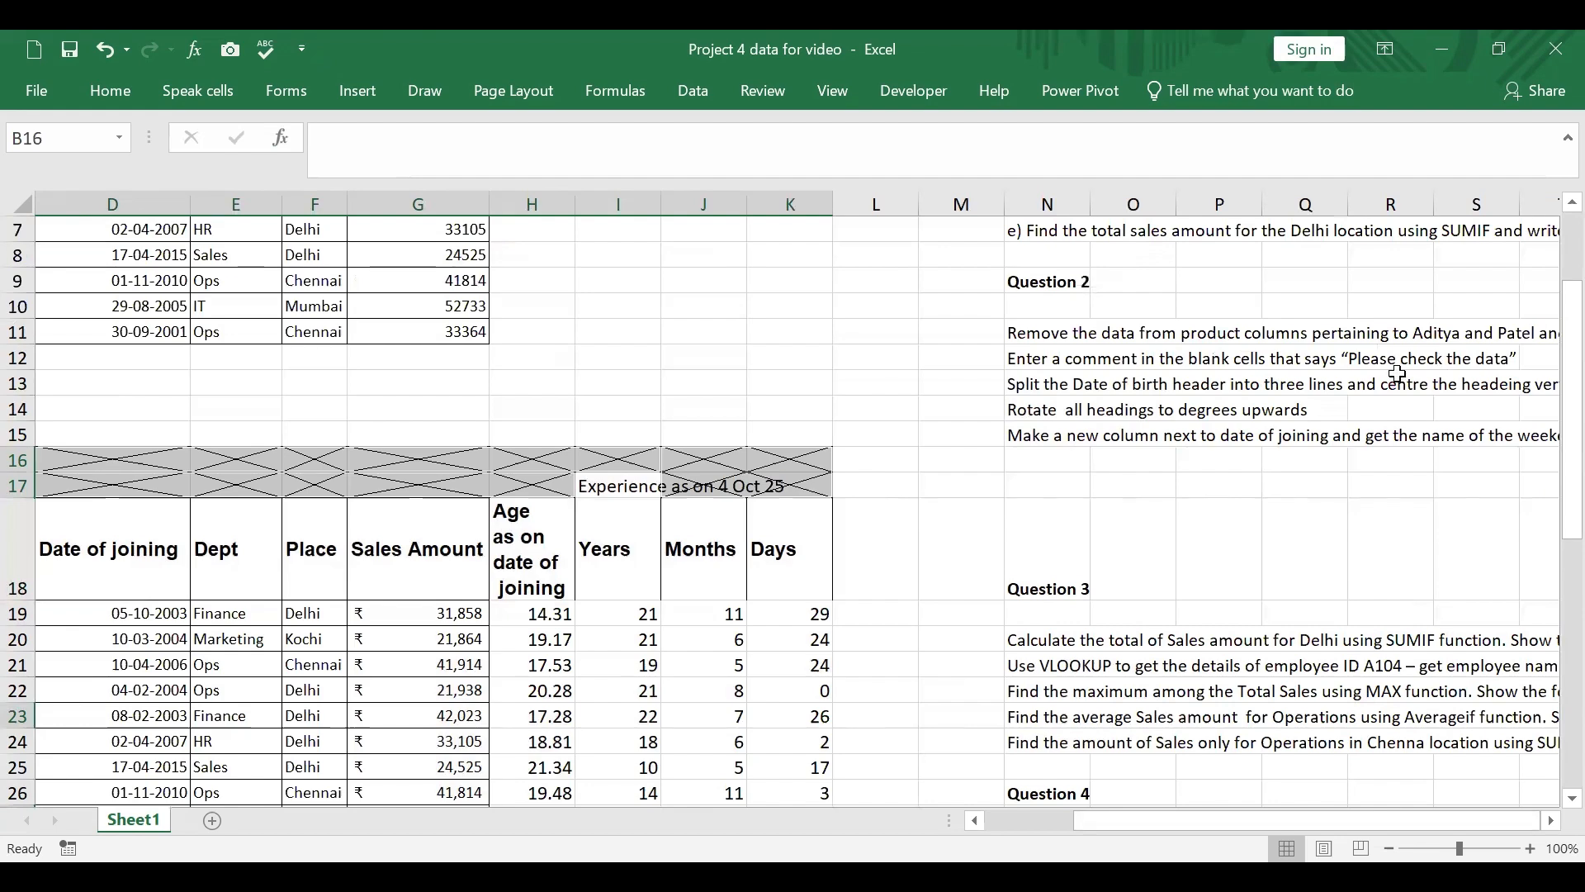
left_click_drag(1373, 821, 1186, 812)
scroll(354, 608, "down", 2)
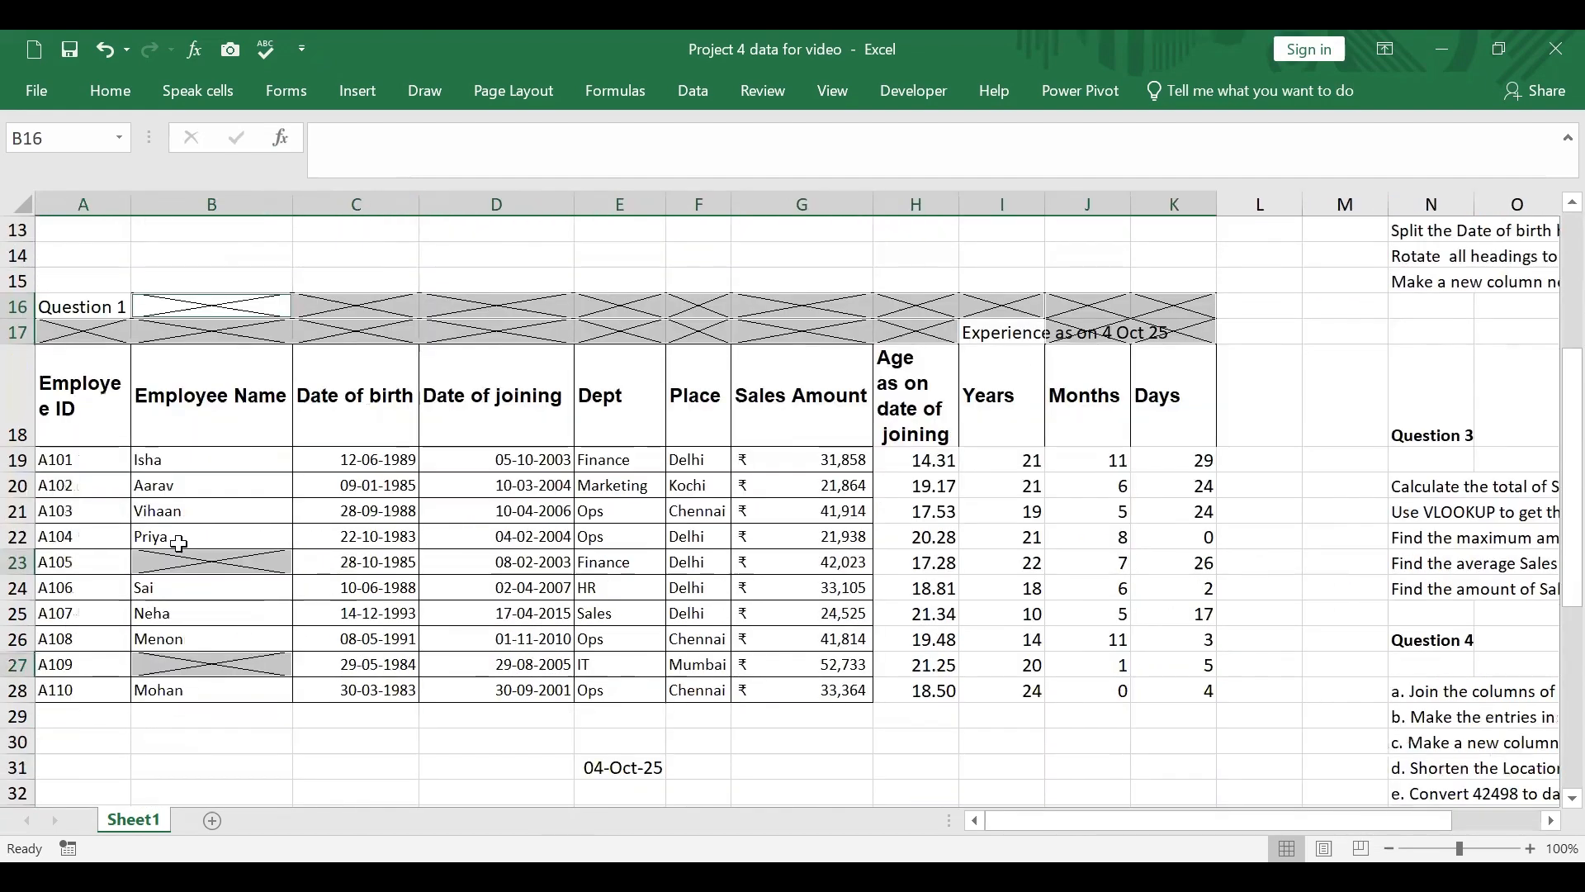
right_click(267, 561)
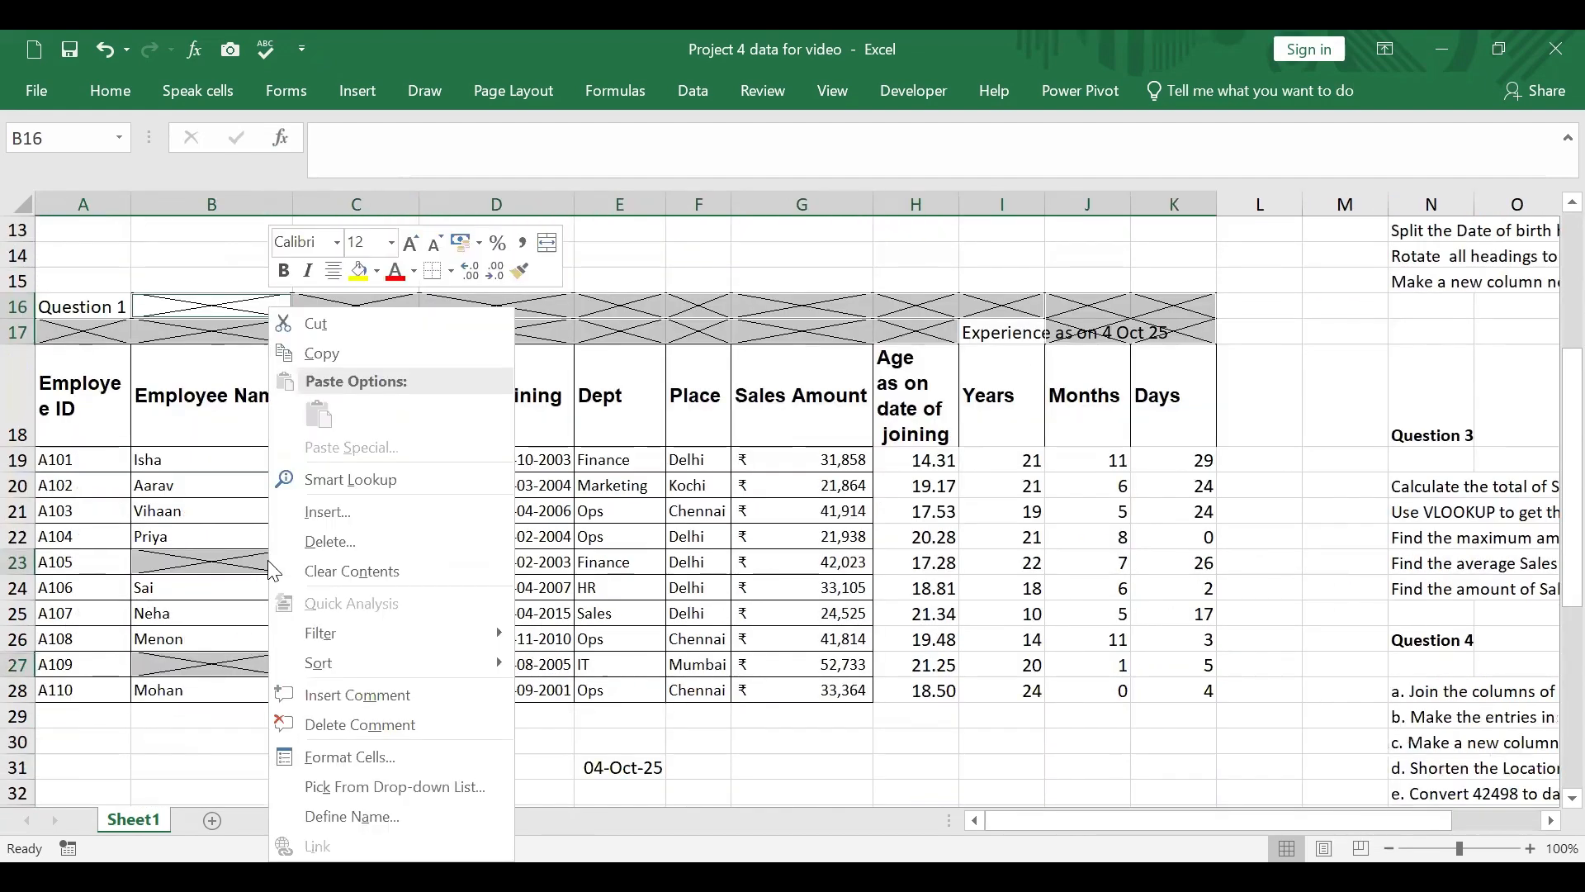
left_click(373, 694)
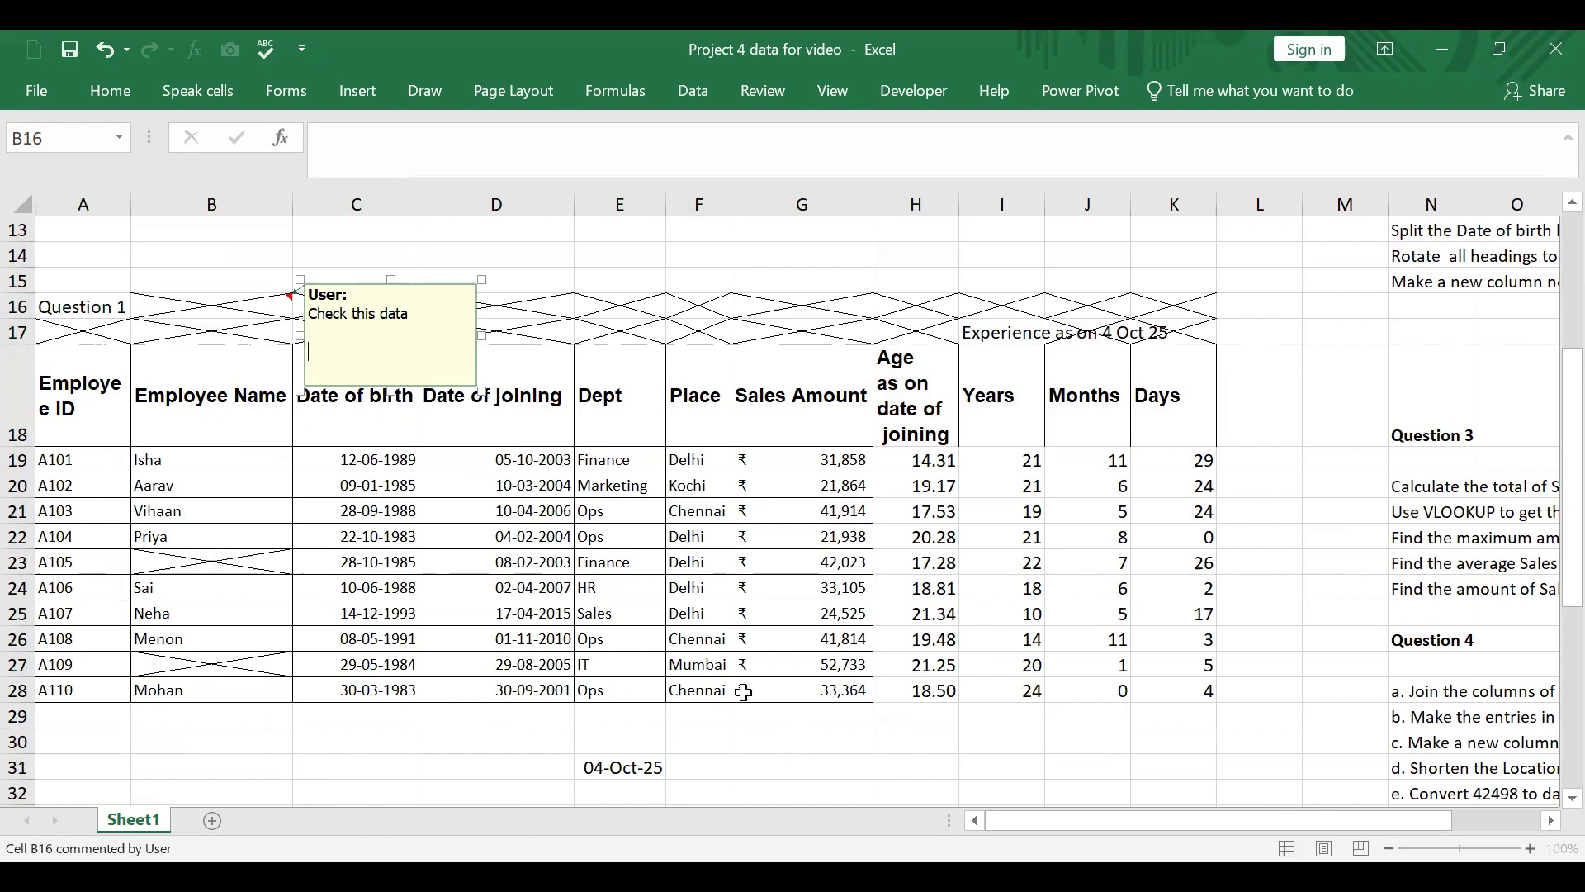
left_click(367, 747)
left_click(222, 562)
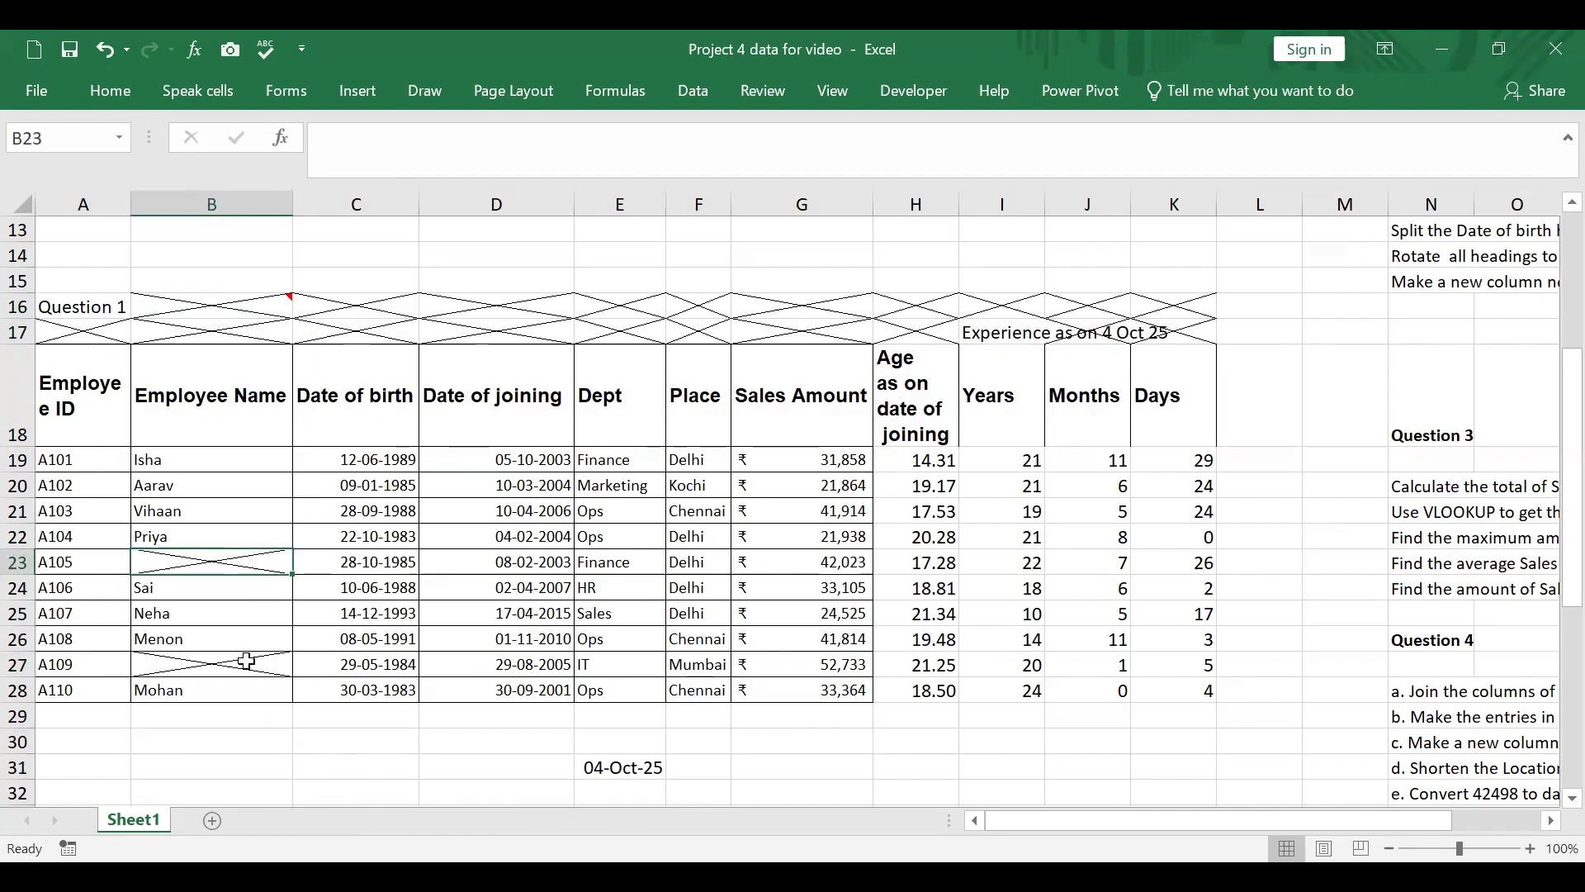
right_click(266, 562)
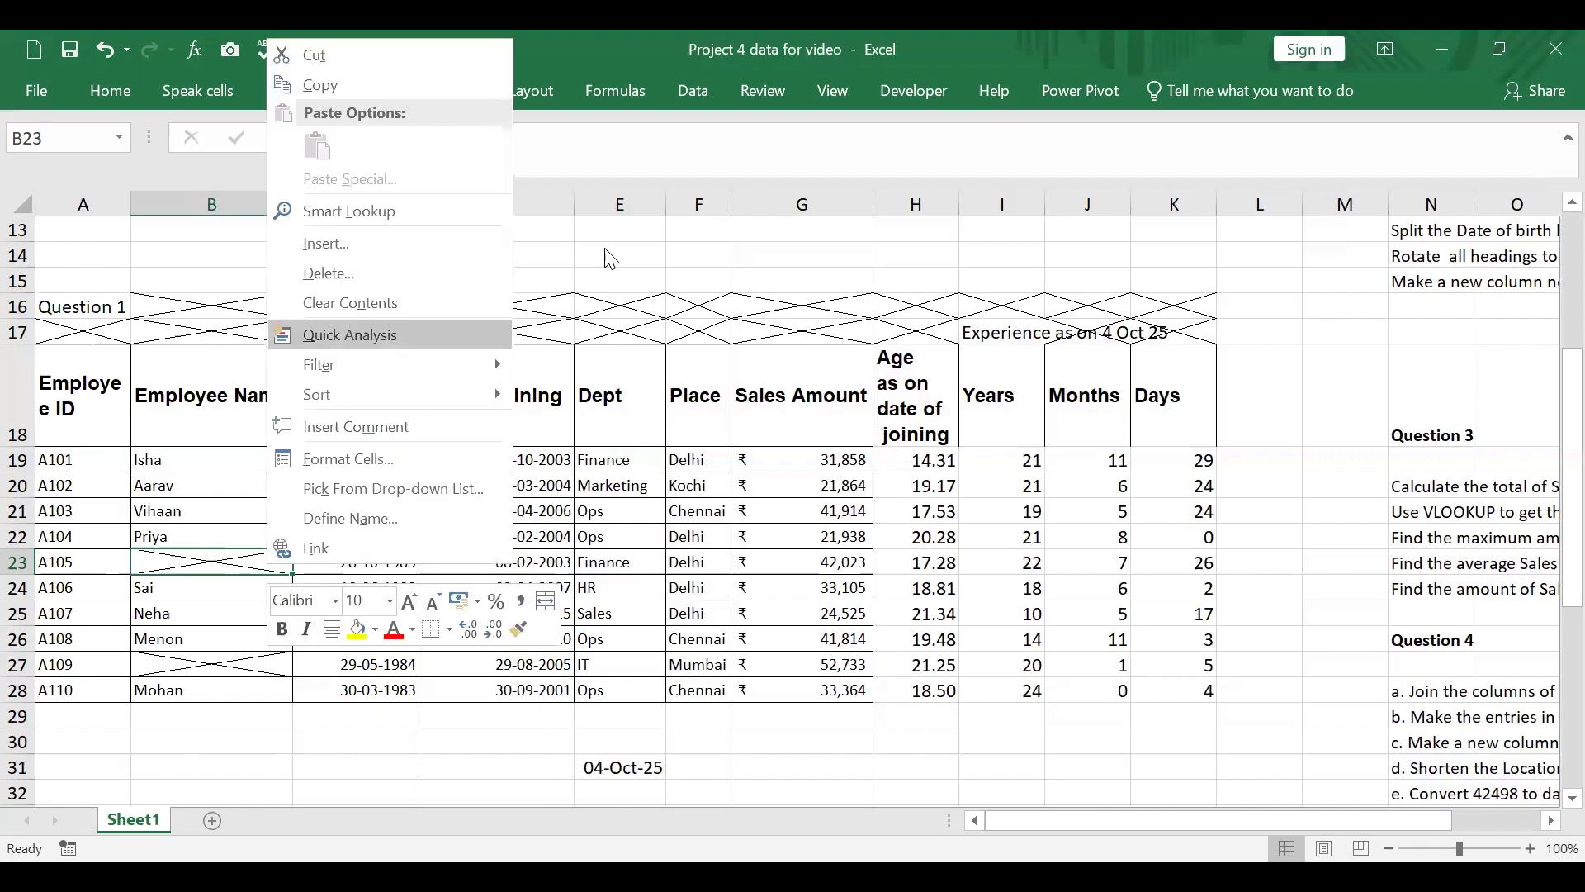
left_click(290, 303)
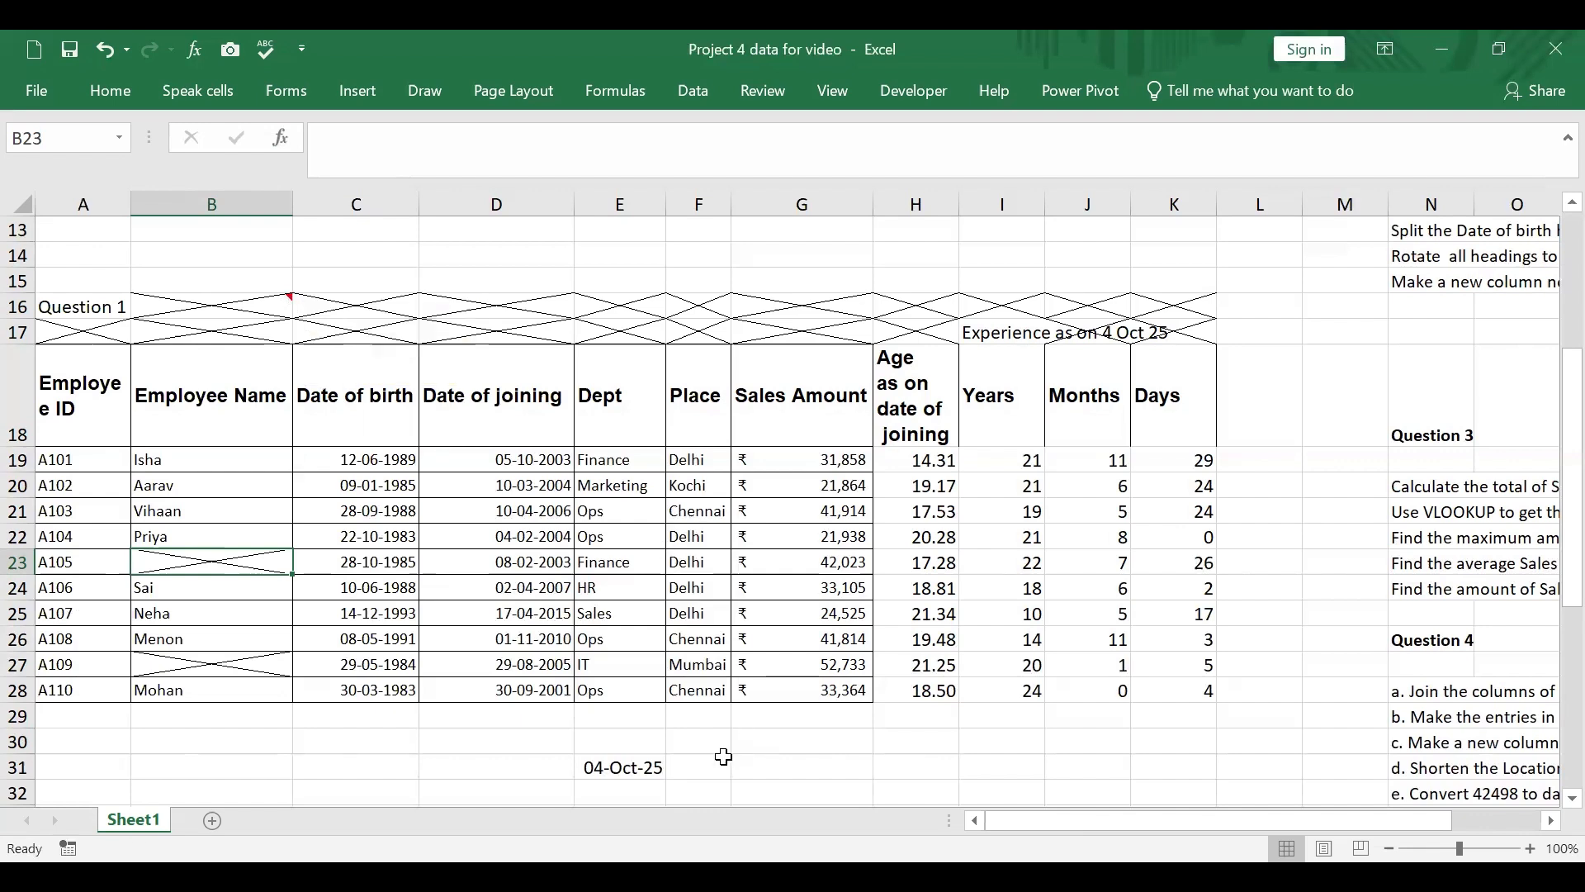
left_click(878, 767)
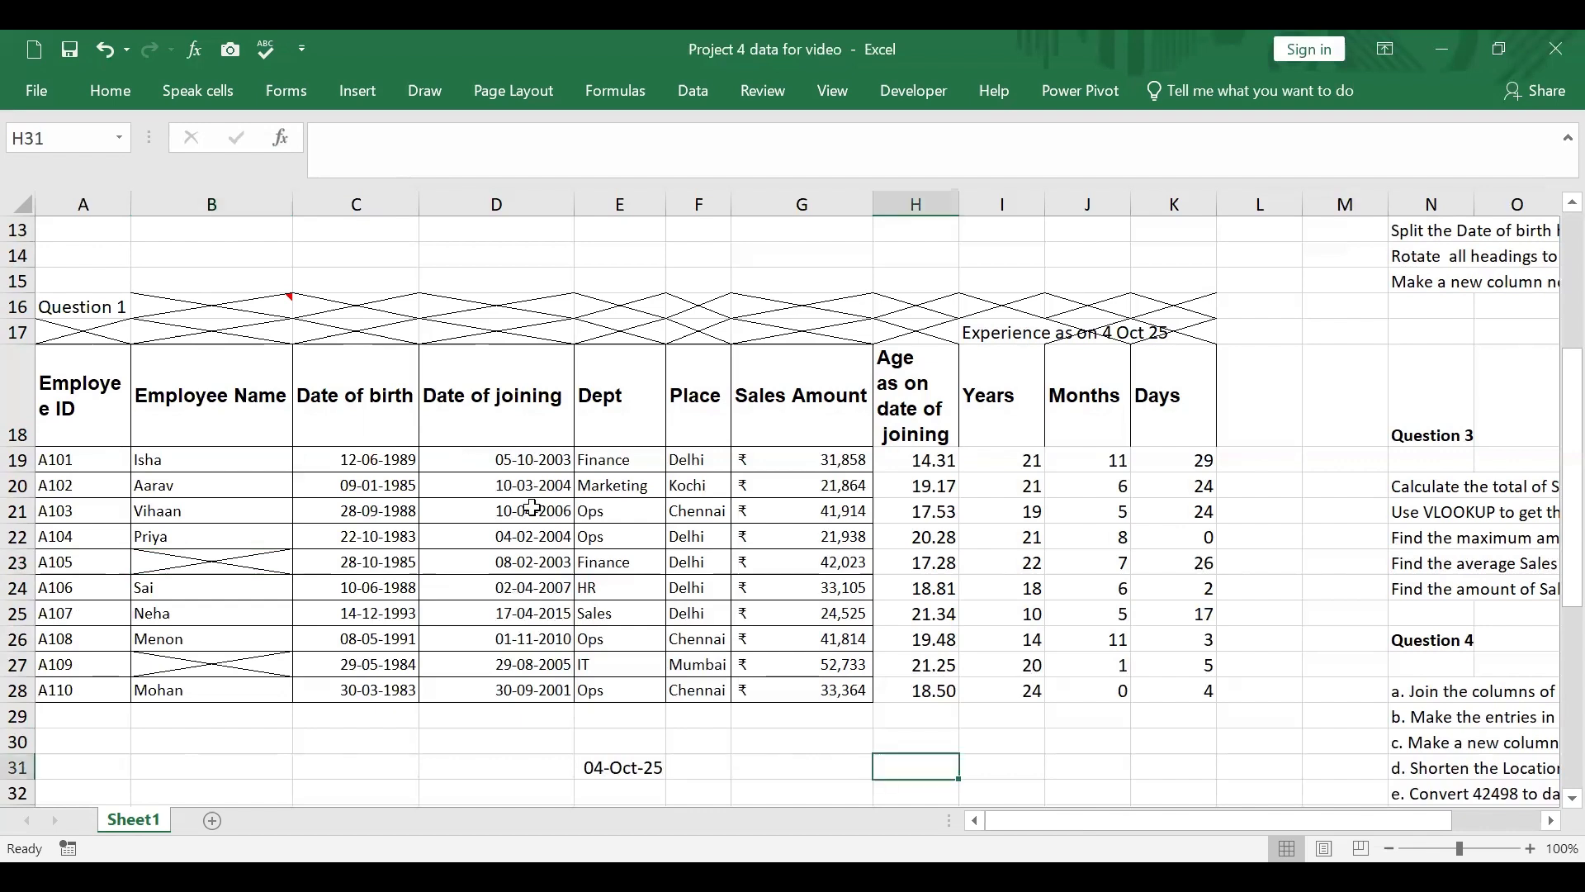
Step: Undo the comment, the diagonal borders and the clearing of the employee name in B27
left_click(106, 38)
left_click(106, 39)
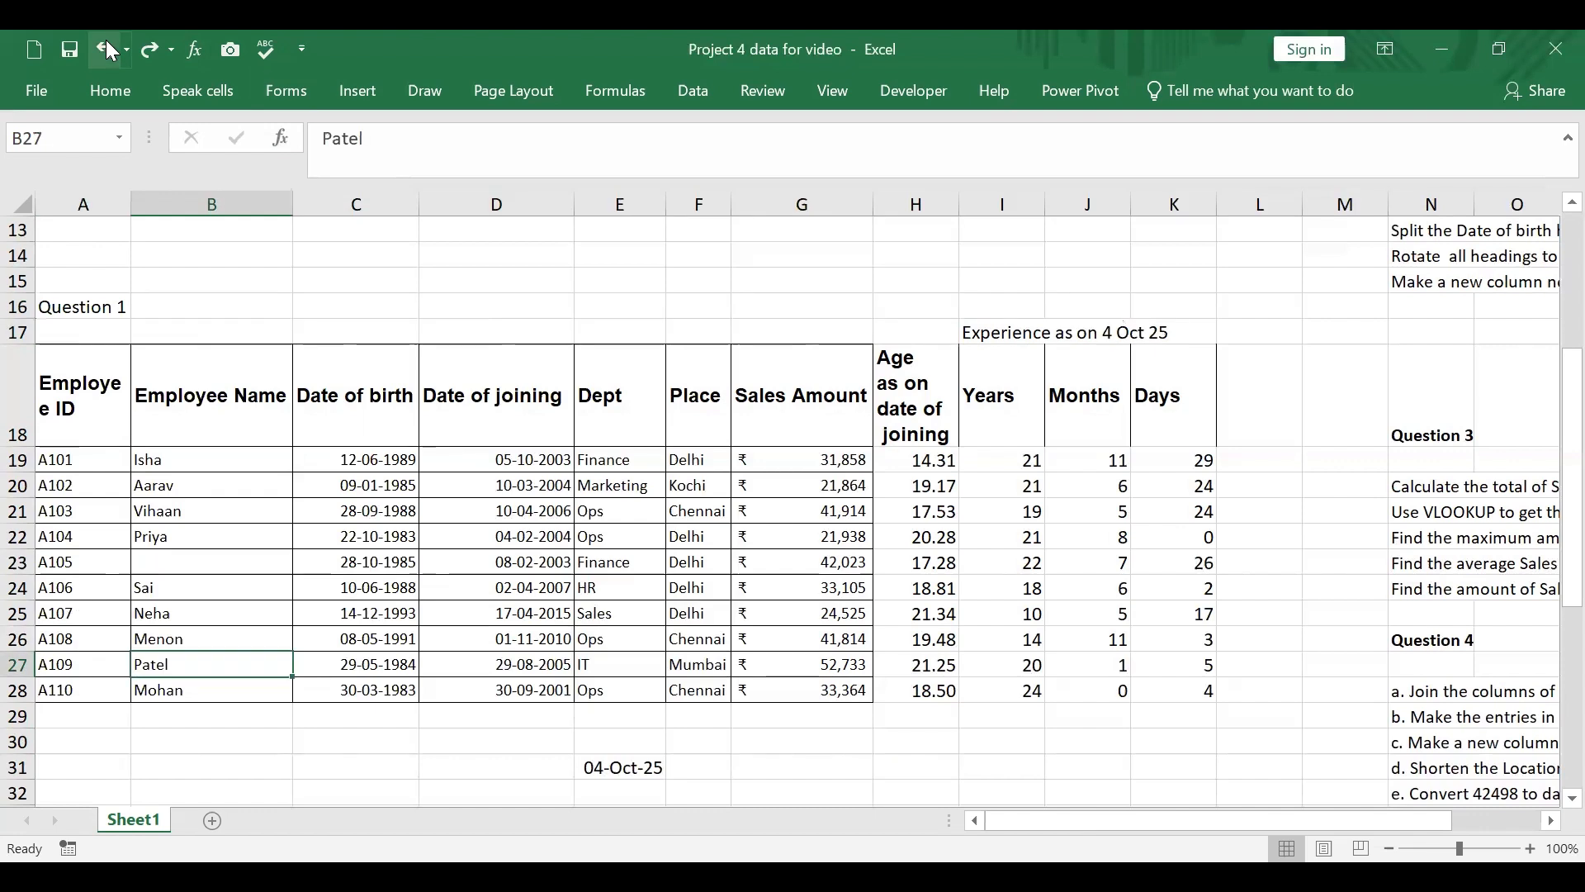
left_click(776, 768)
left_click(106, 459)
left_click_drag(185, 477, 855, 692)
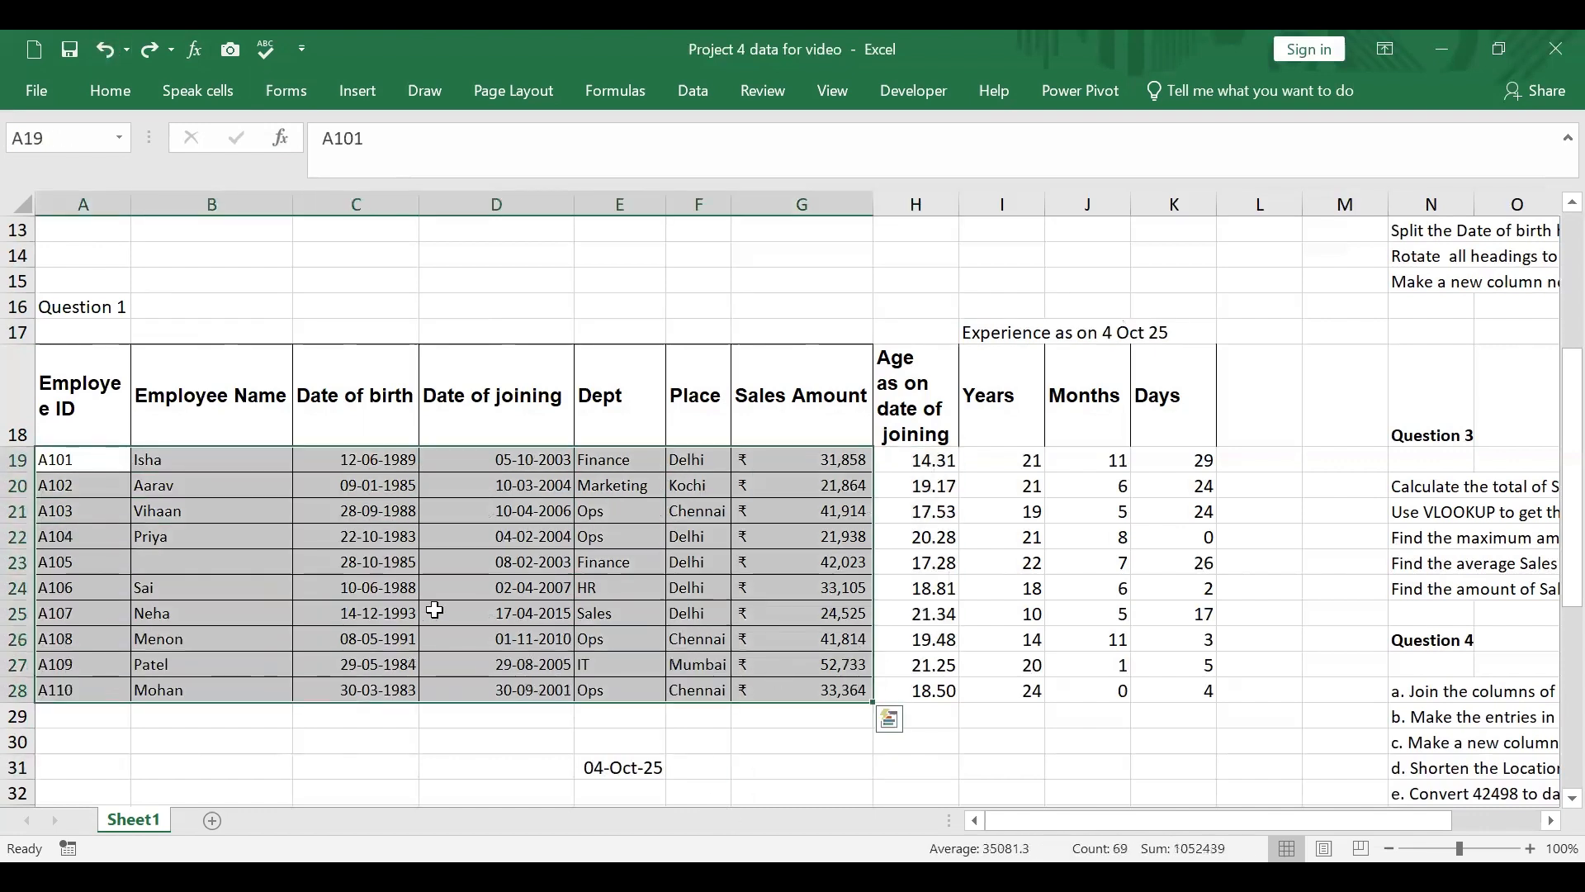
right_click(245, 464)
key("Escape")
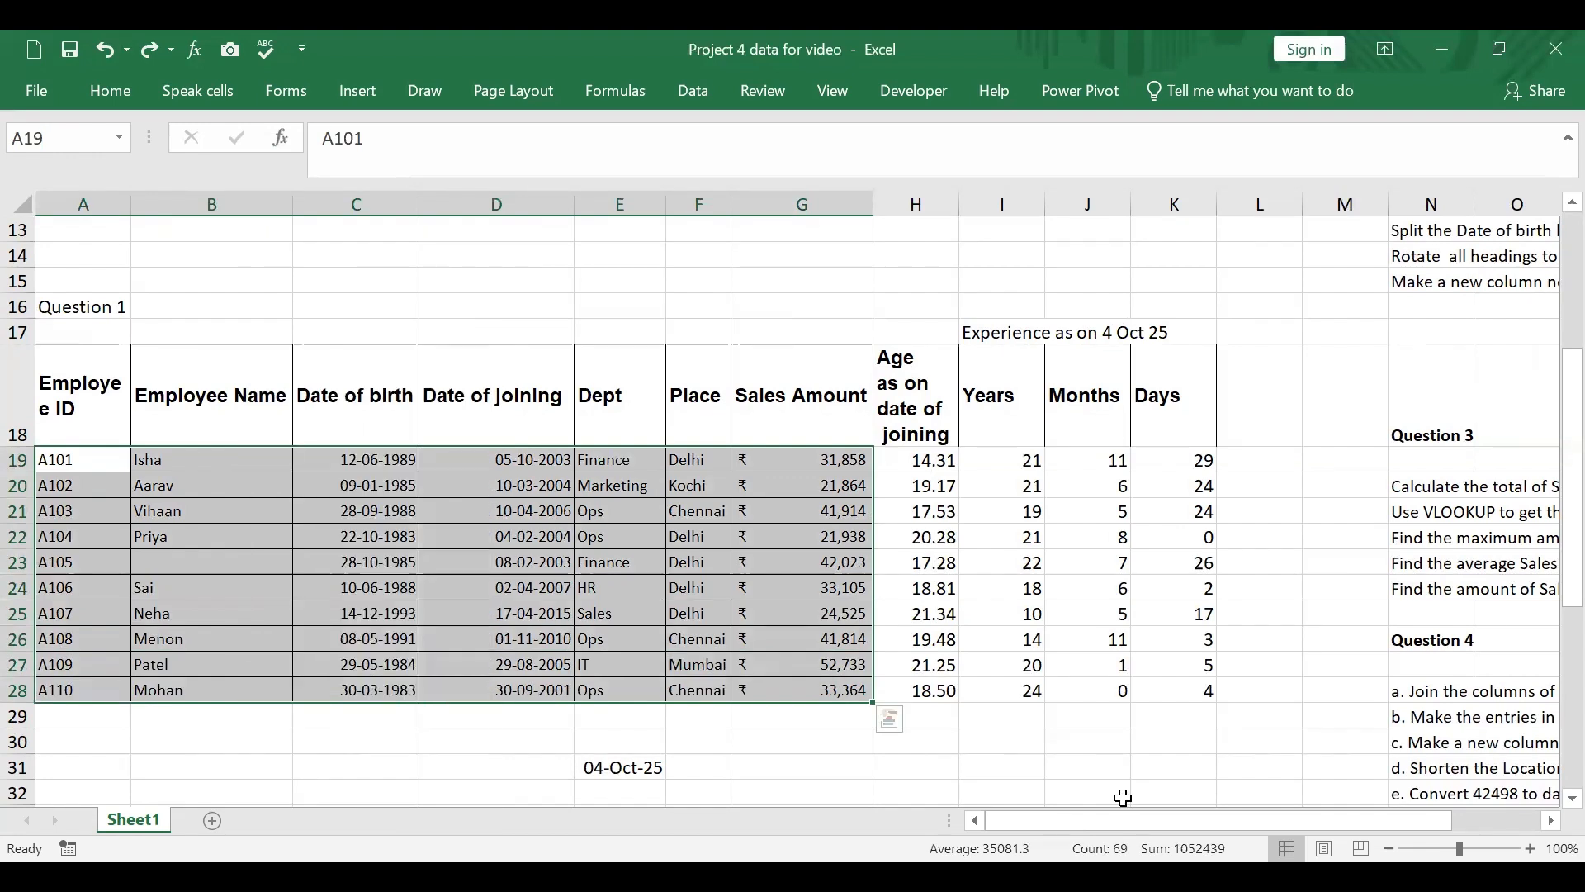
Step: Re-read the first Question 2 instruction in N11 about removing data and adding diagonal borders
scroll(1295, 672, "up", 3)
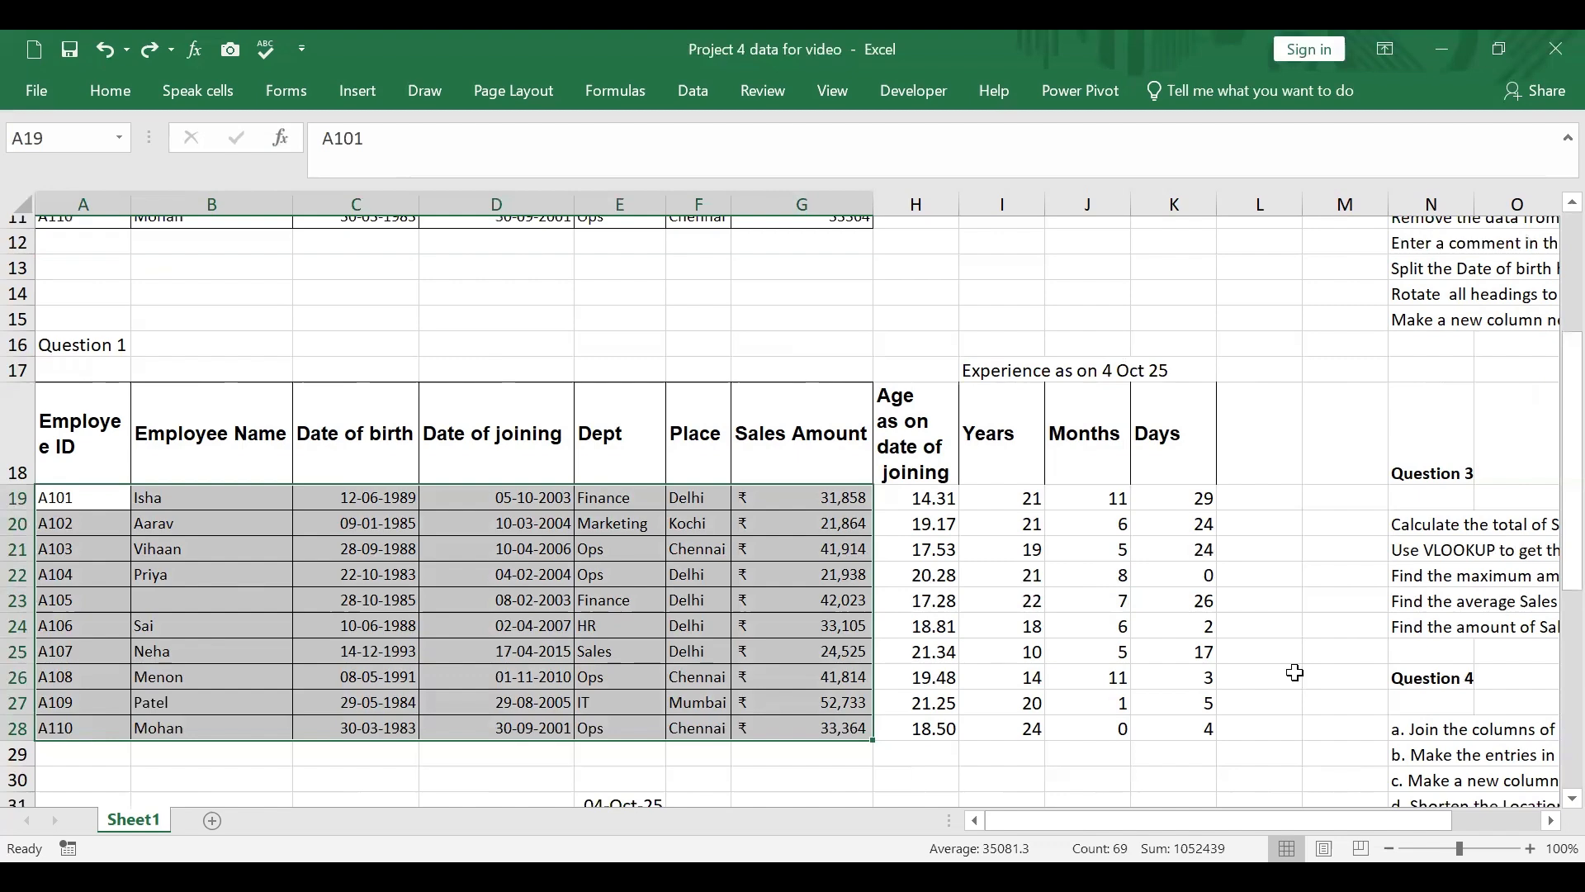
scroll(1295, 672, "up", 1)
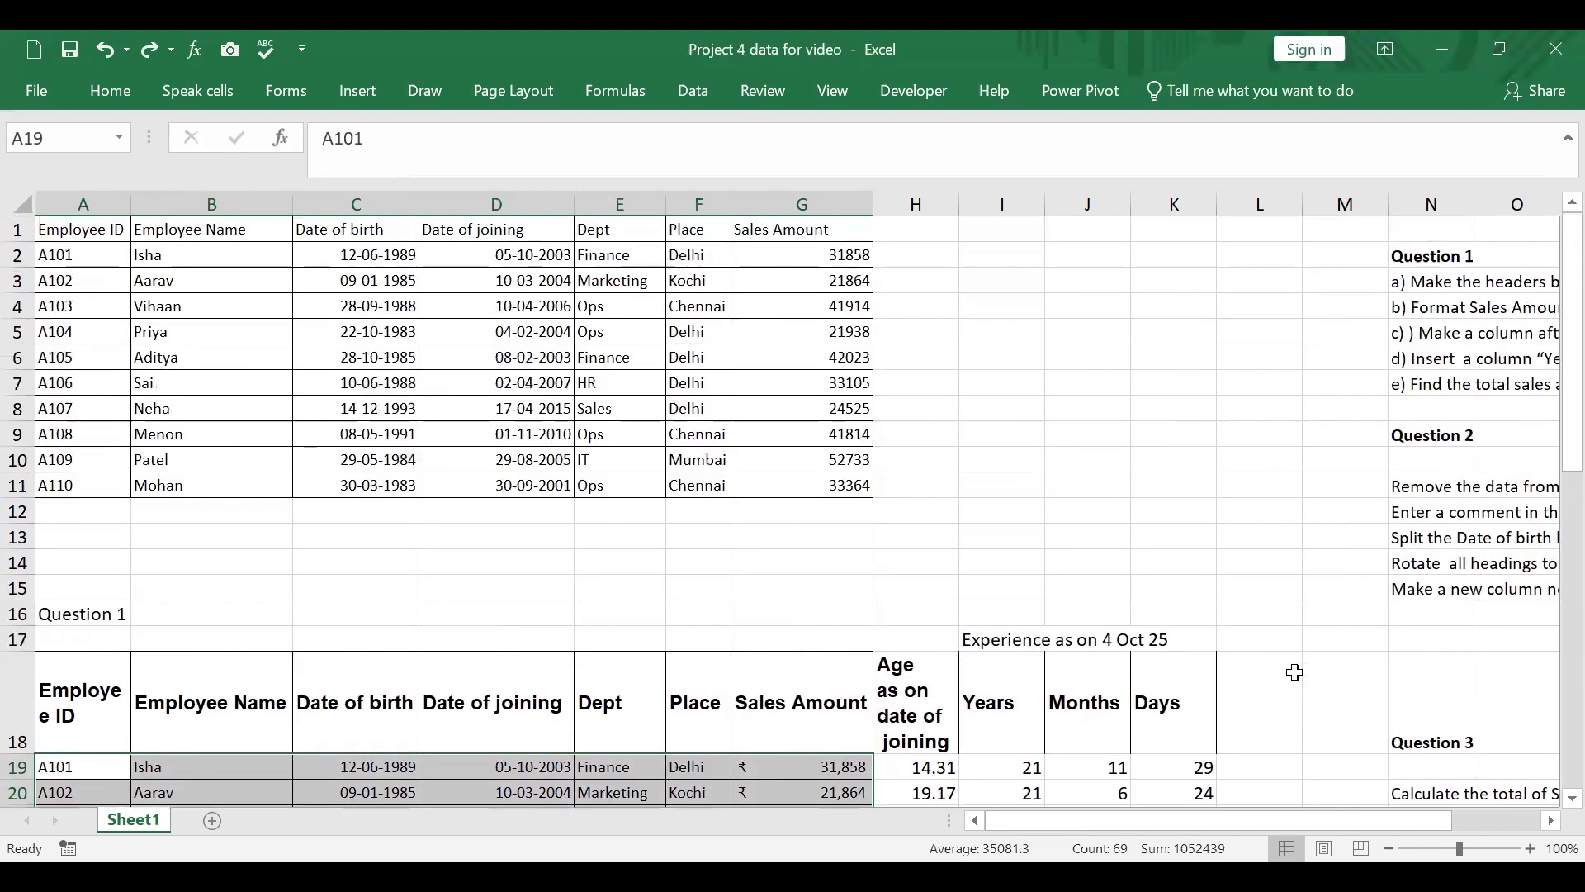
left_click(1411, 488)
left_click_drag(1337, 819, 1462, 805)
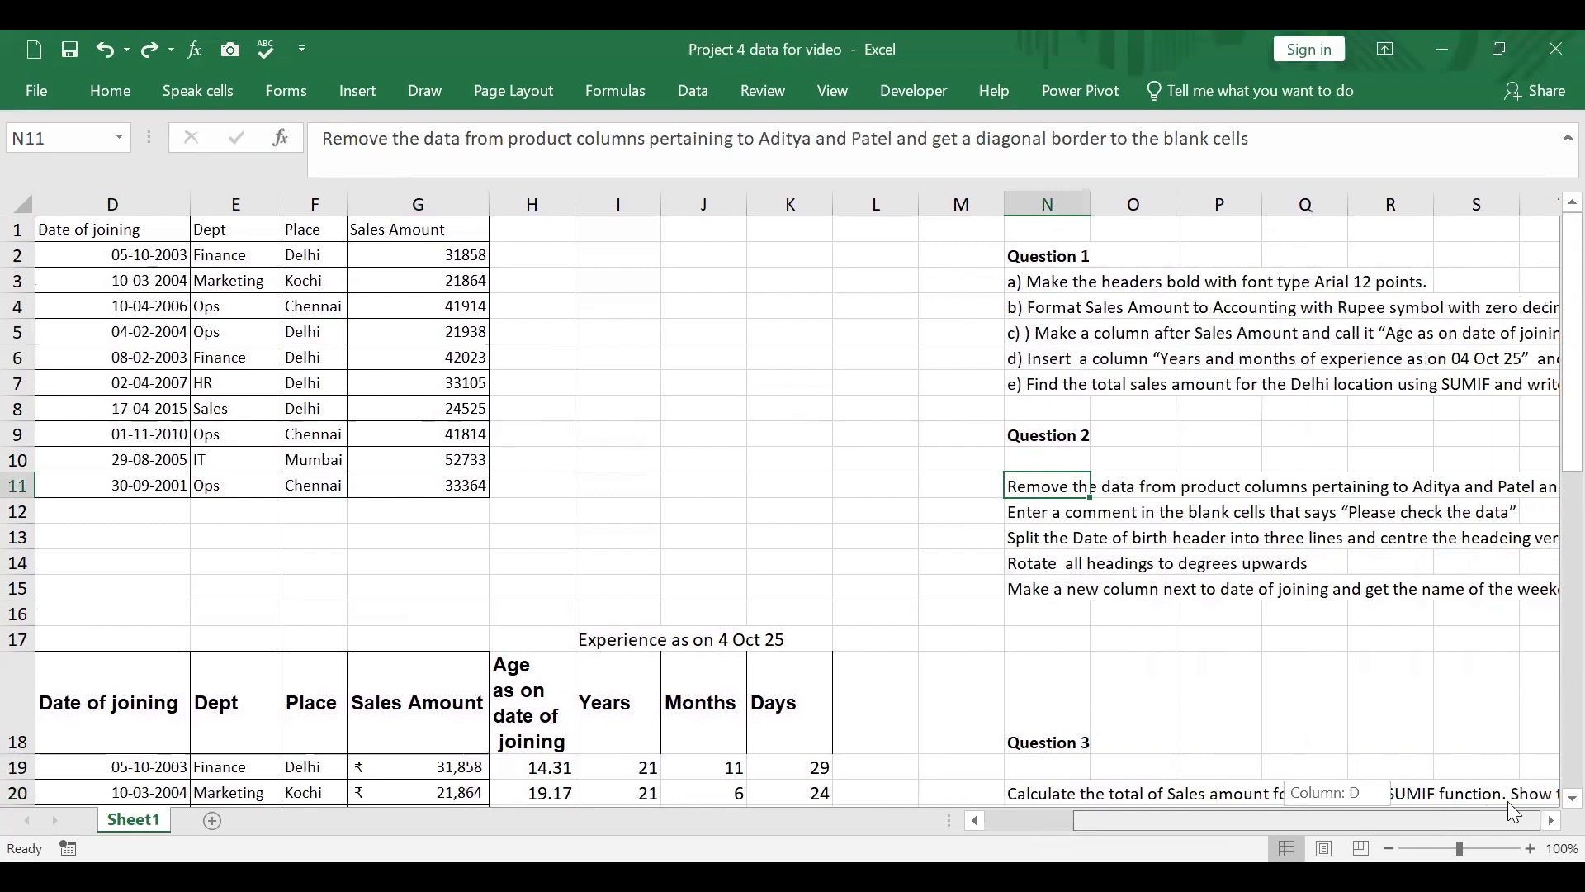
left_click_drag(1507, 800, 1301, 803)
scroll(552, 416, "down", 5)
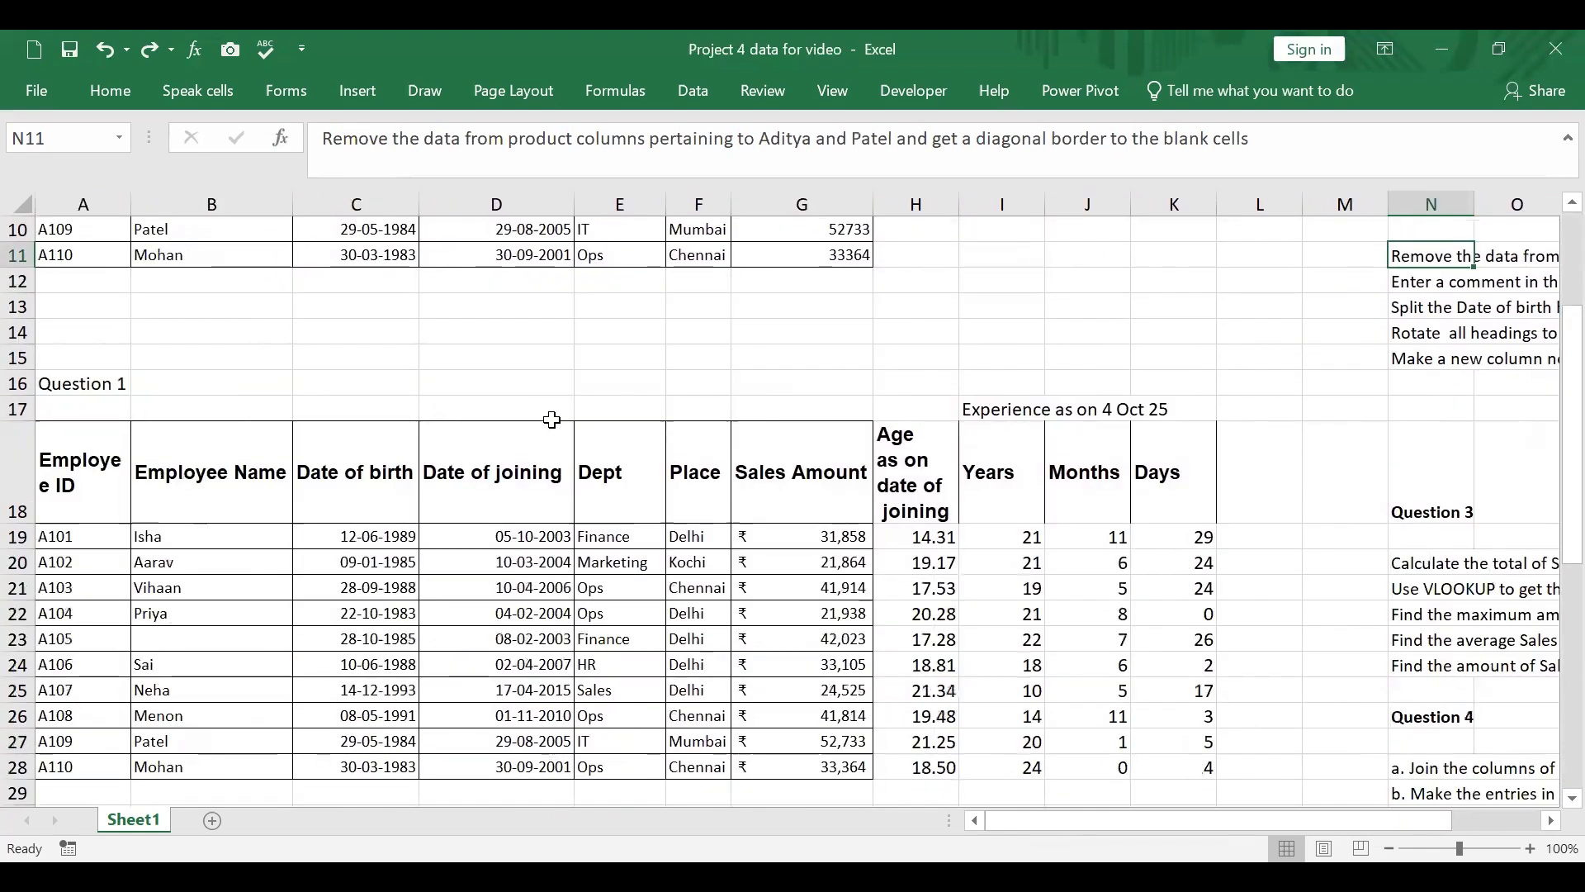
Step: Select the blank cells within the employee data A19:G28 using Go To Special with the Blanks option
left_click_drag(93, 377, 808, 607)
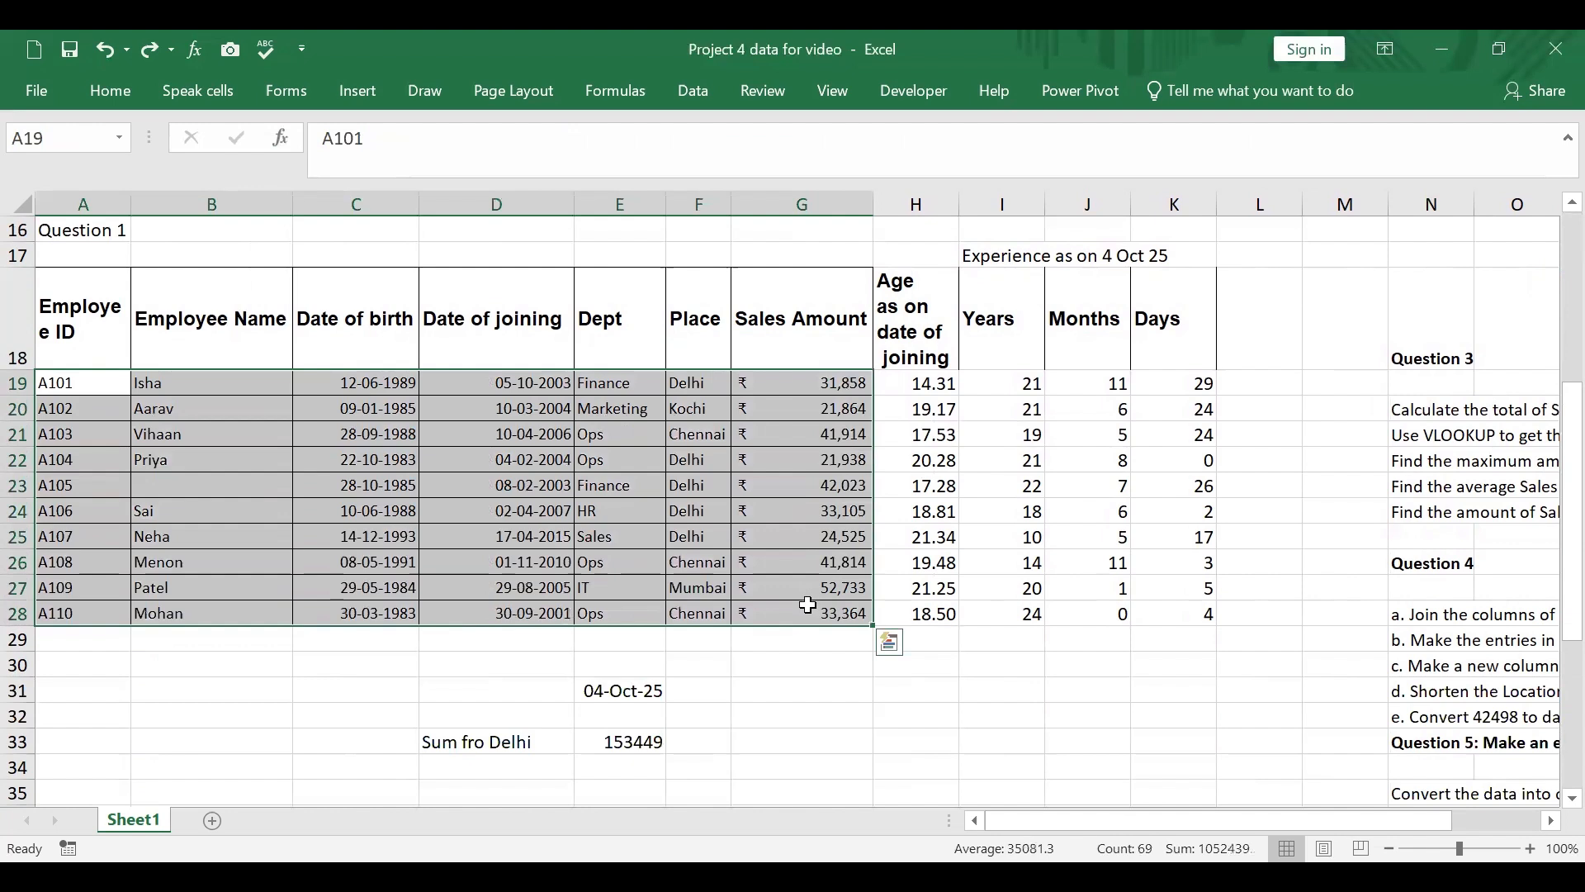
key("ctrl+g")
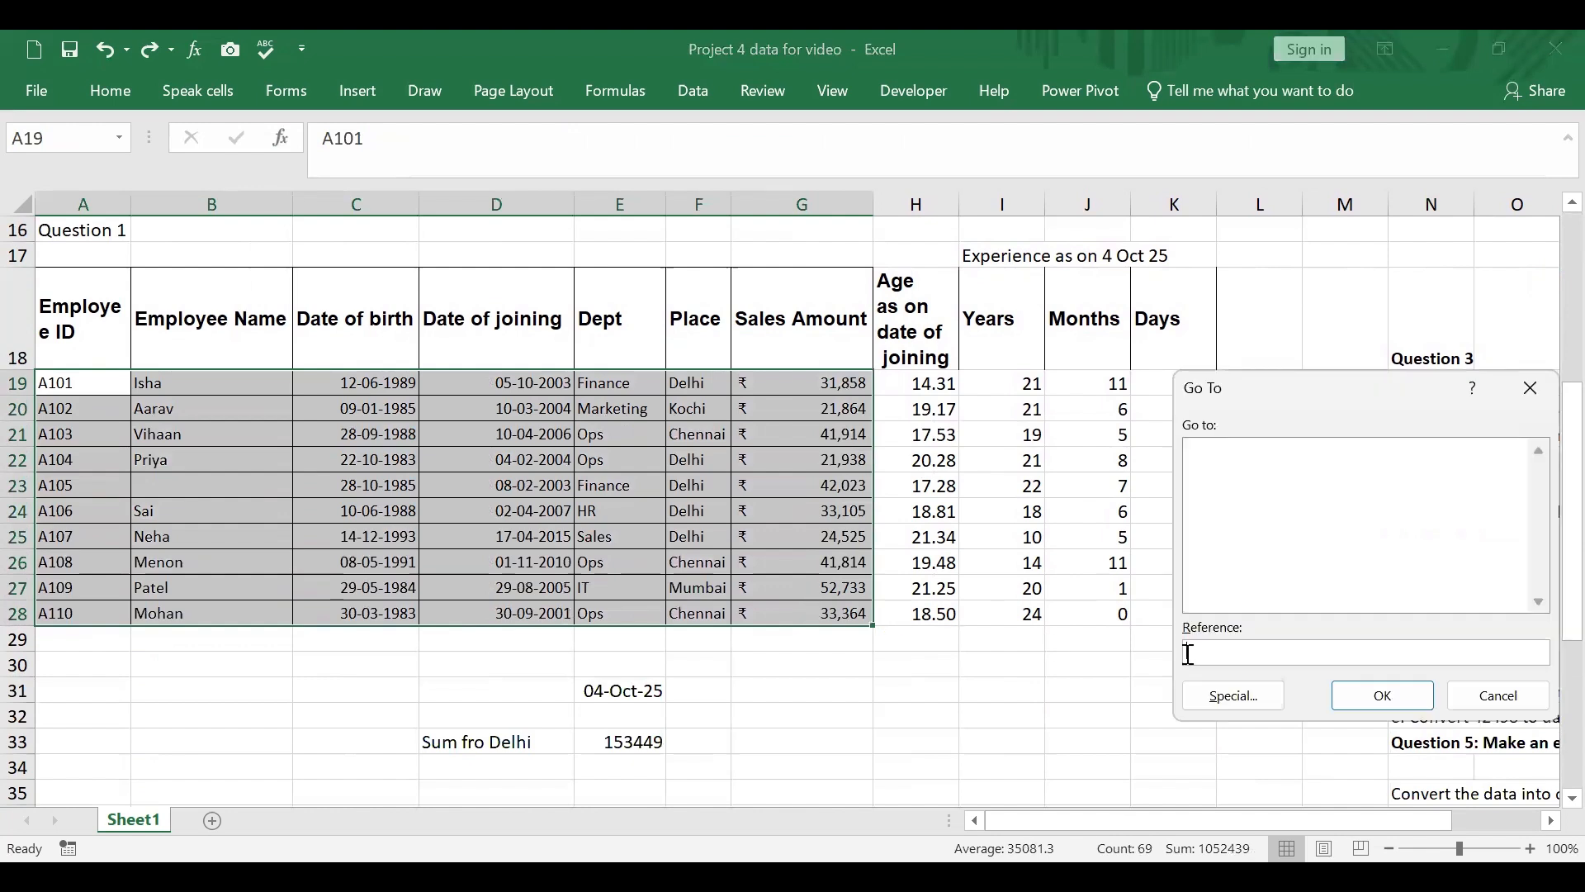
left_click(1229, 702)
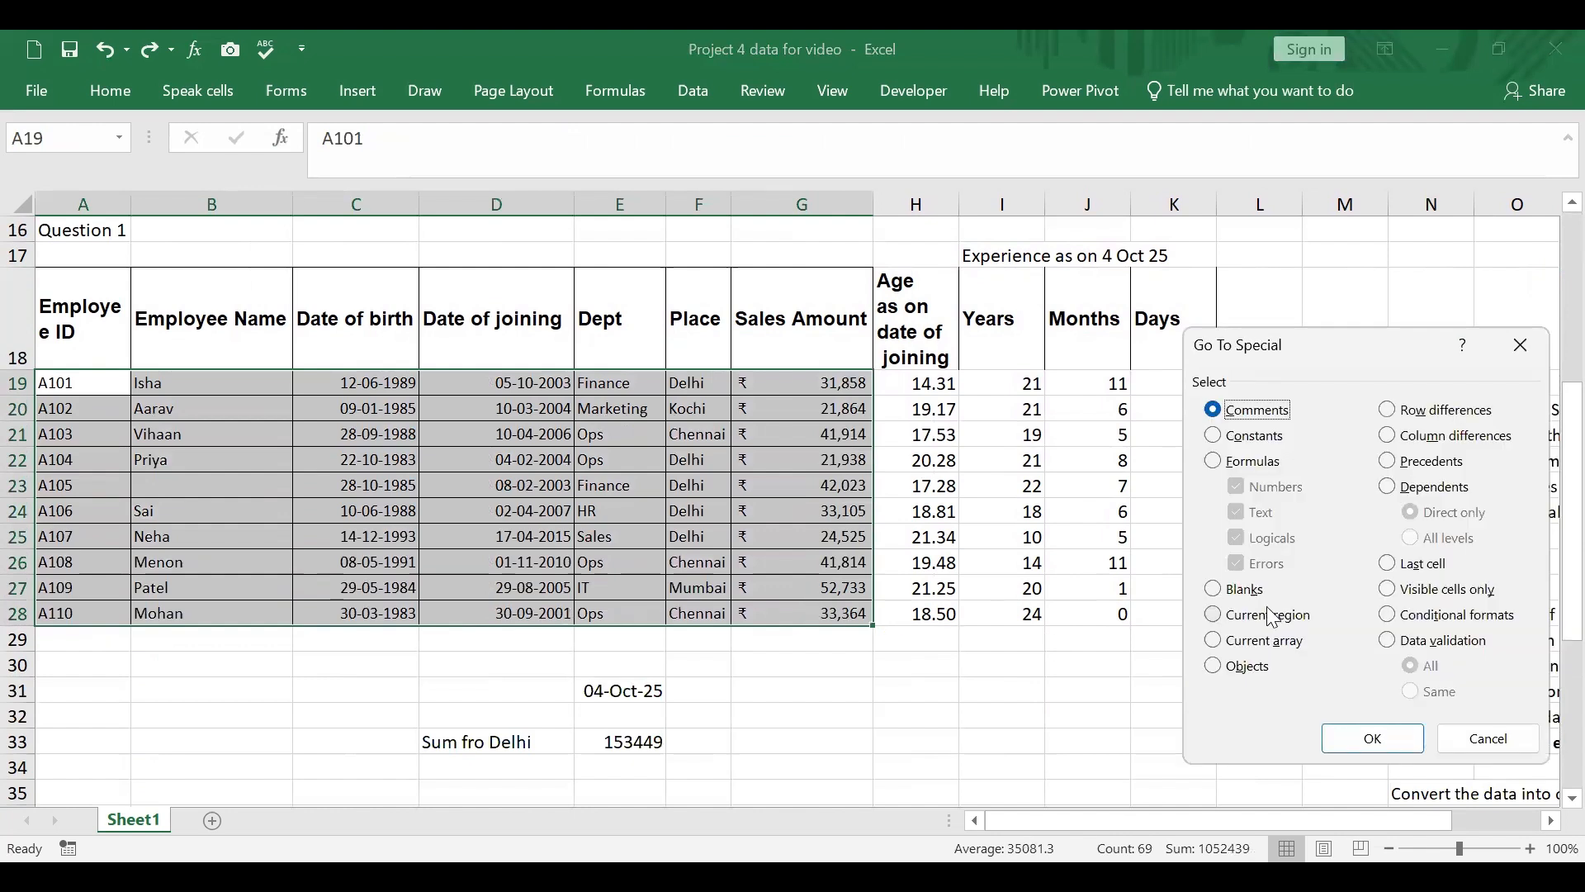
left_click(1213, 588)
left_click(1374, 739)
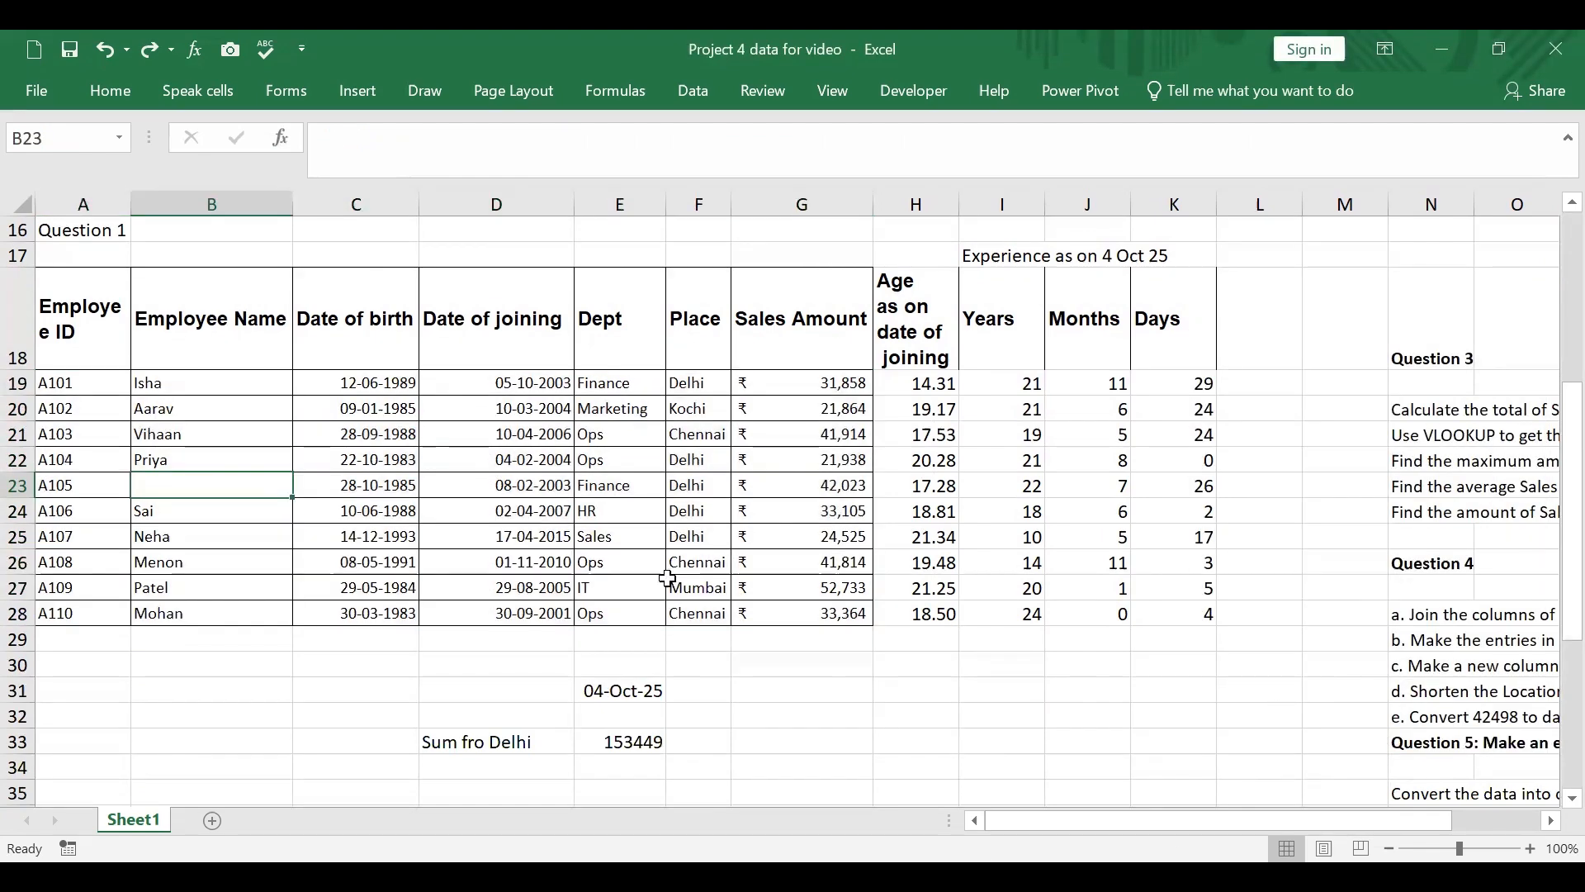
Step: Clear the employee name for A109 in B27 of the Question 1 table
left_click(262, 591)
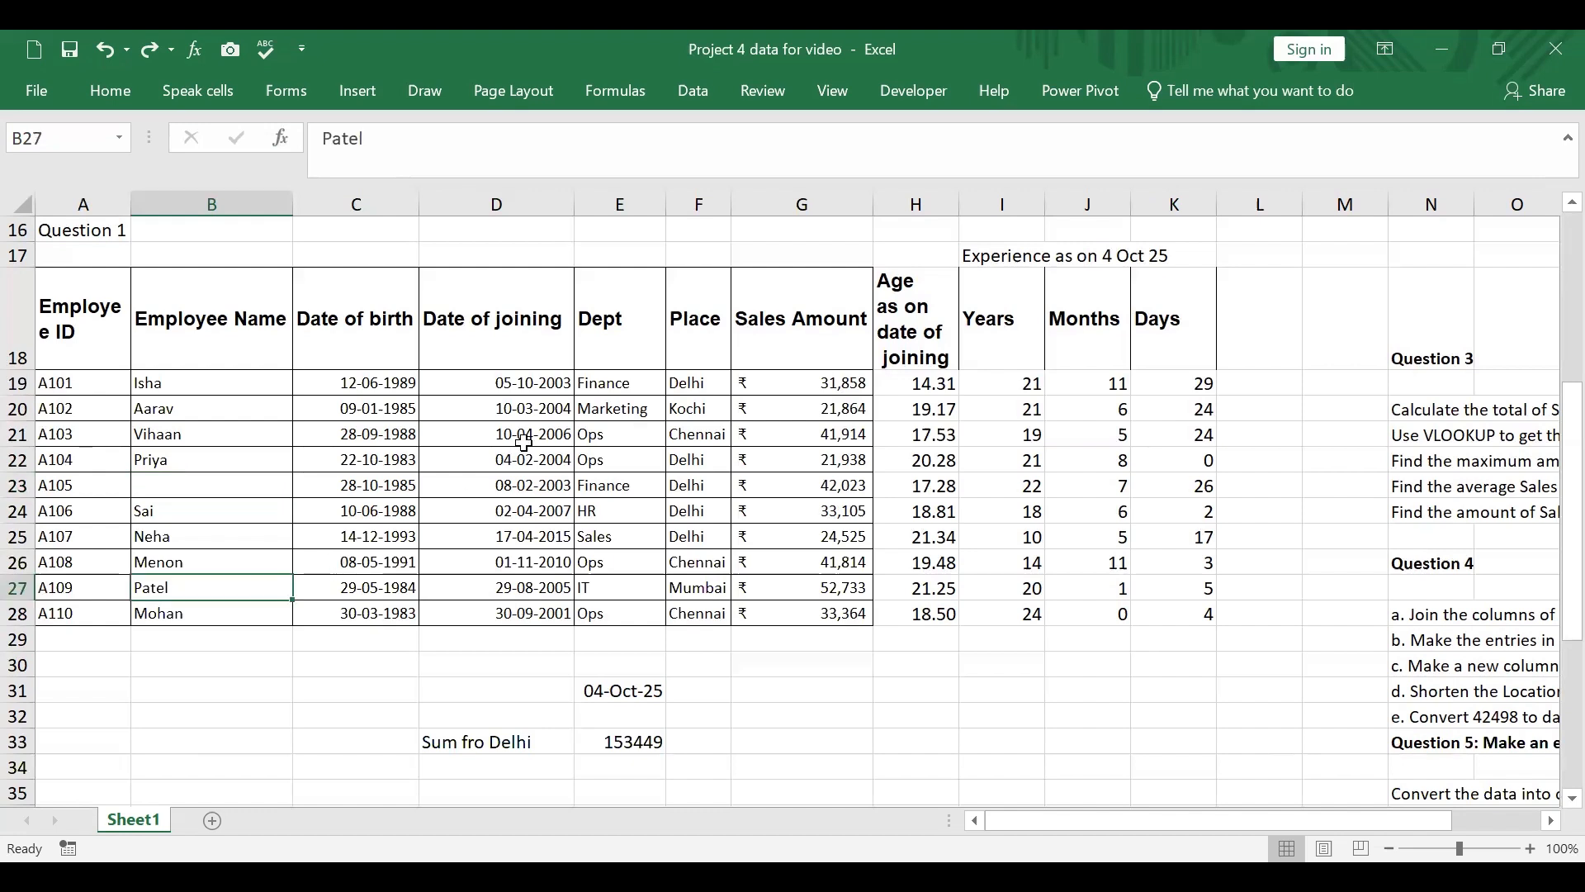
key("Delete")
scroll(523, 442, "up", 1)
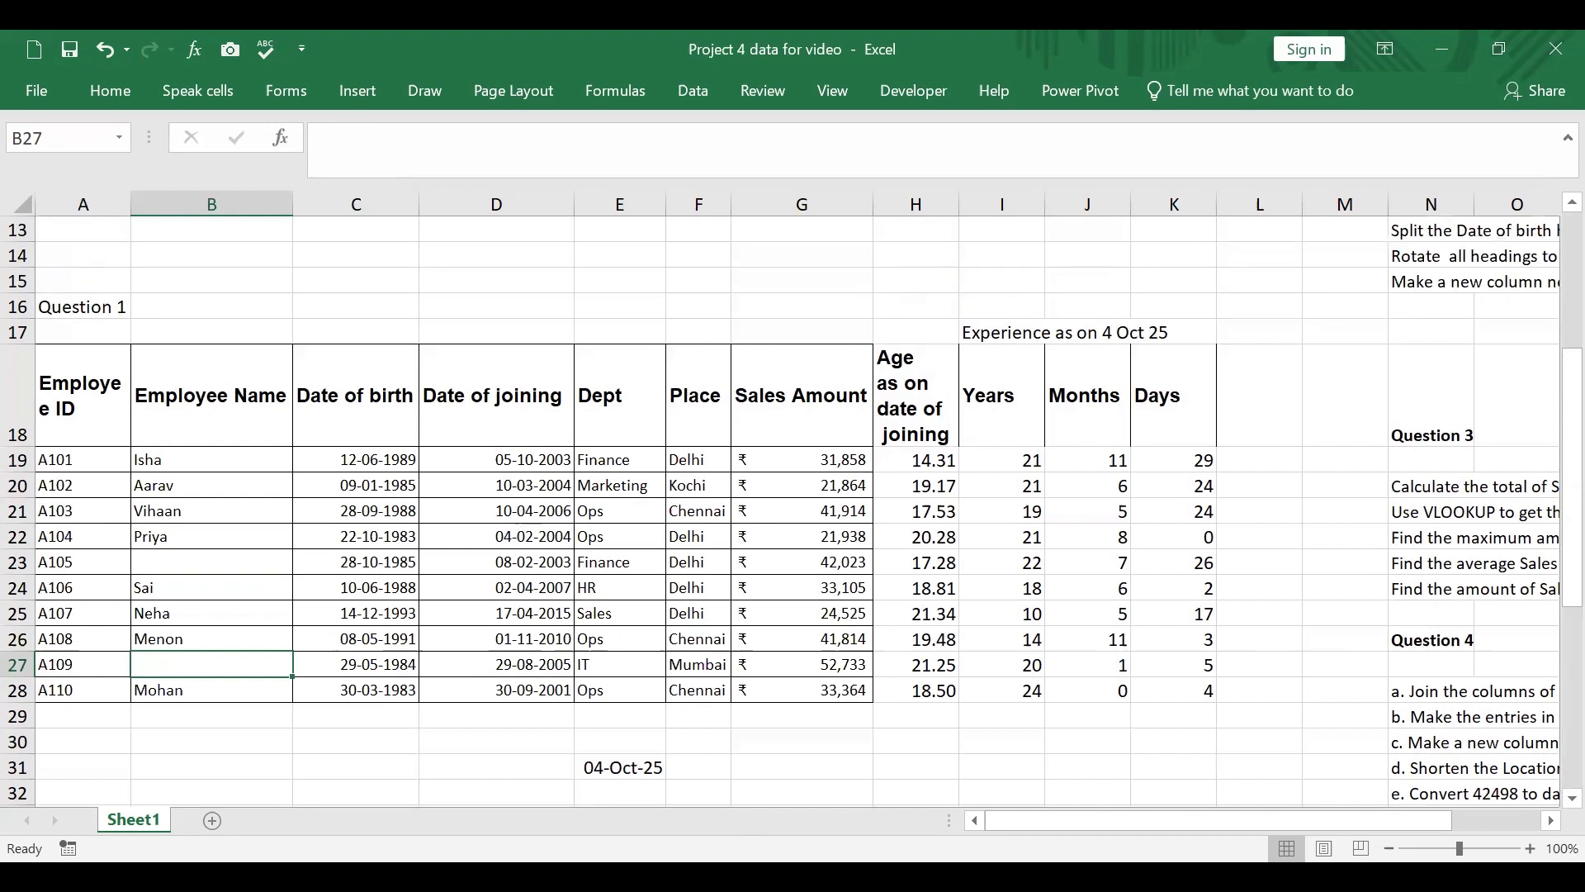
left_click(360, 764)
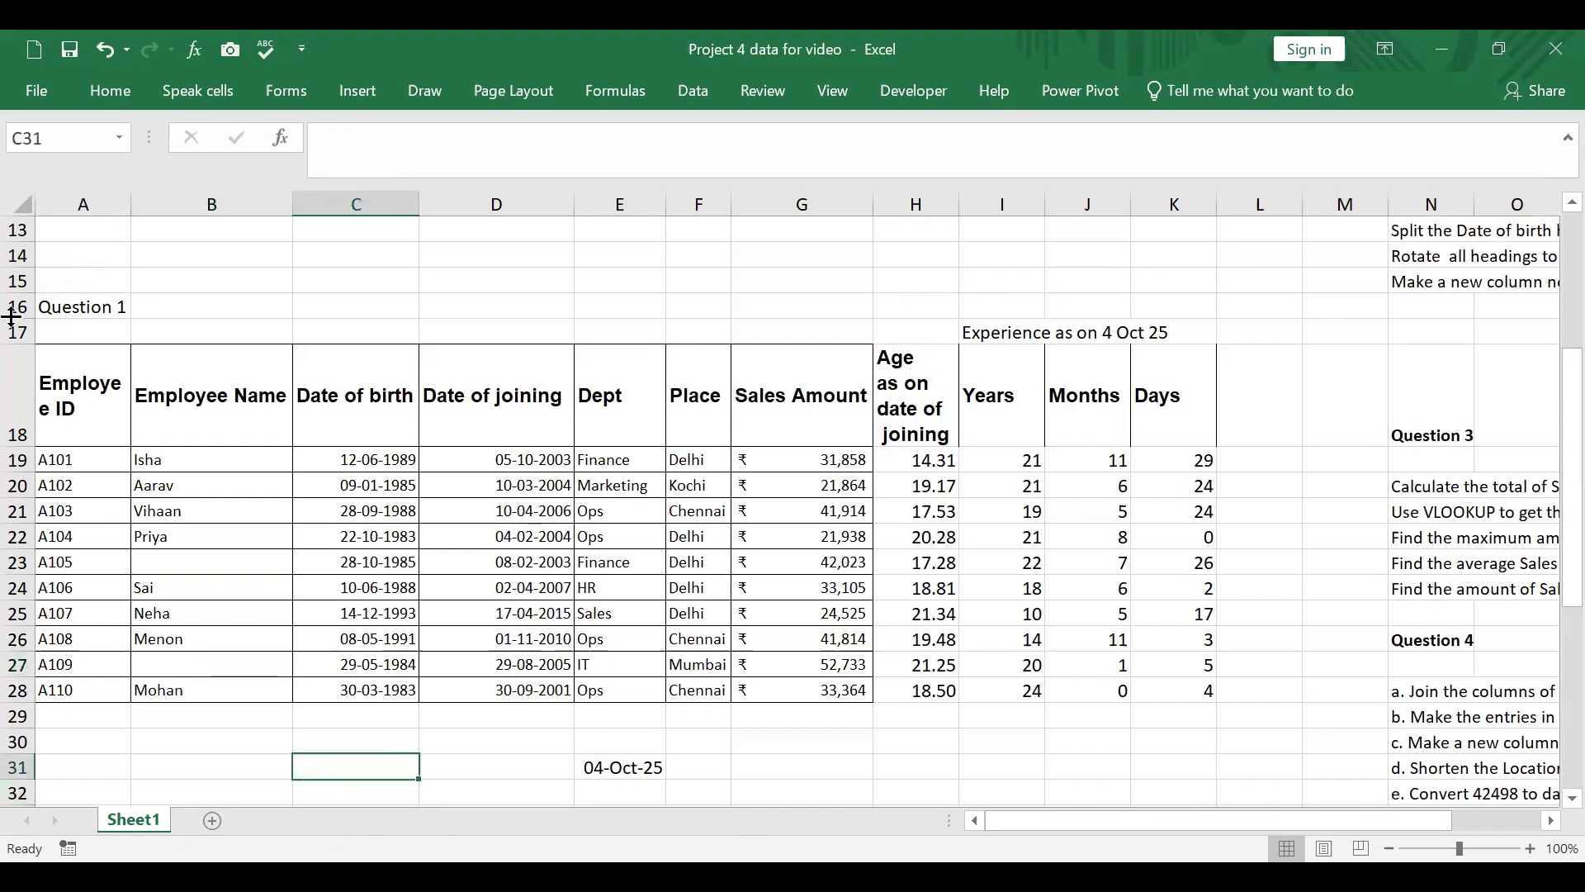
Step: Select the blank cells within A19:G28 of the Question 1 table using Go To Special with the Blanks option
left_click(95, 459)
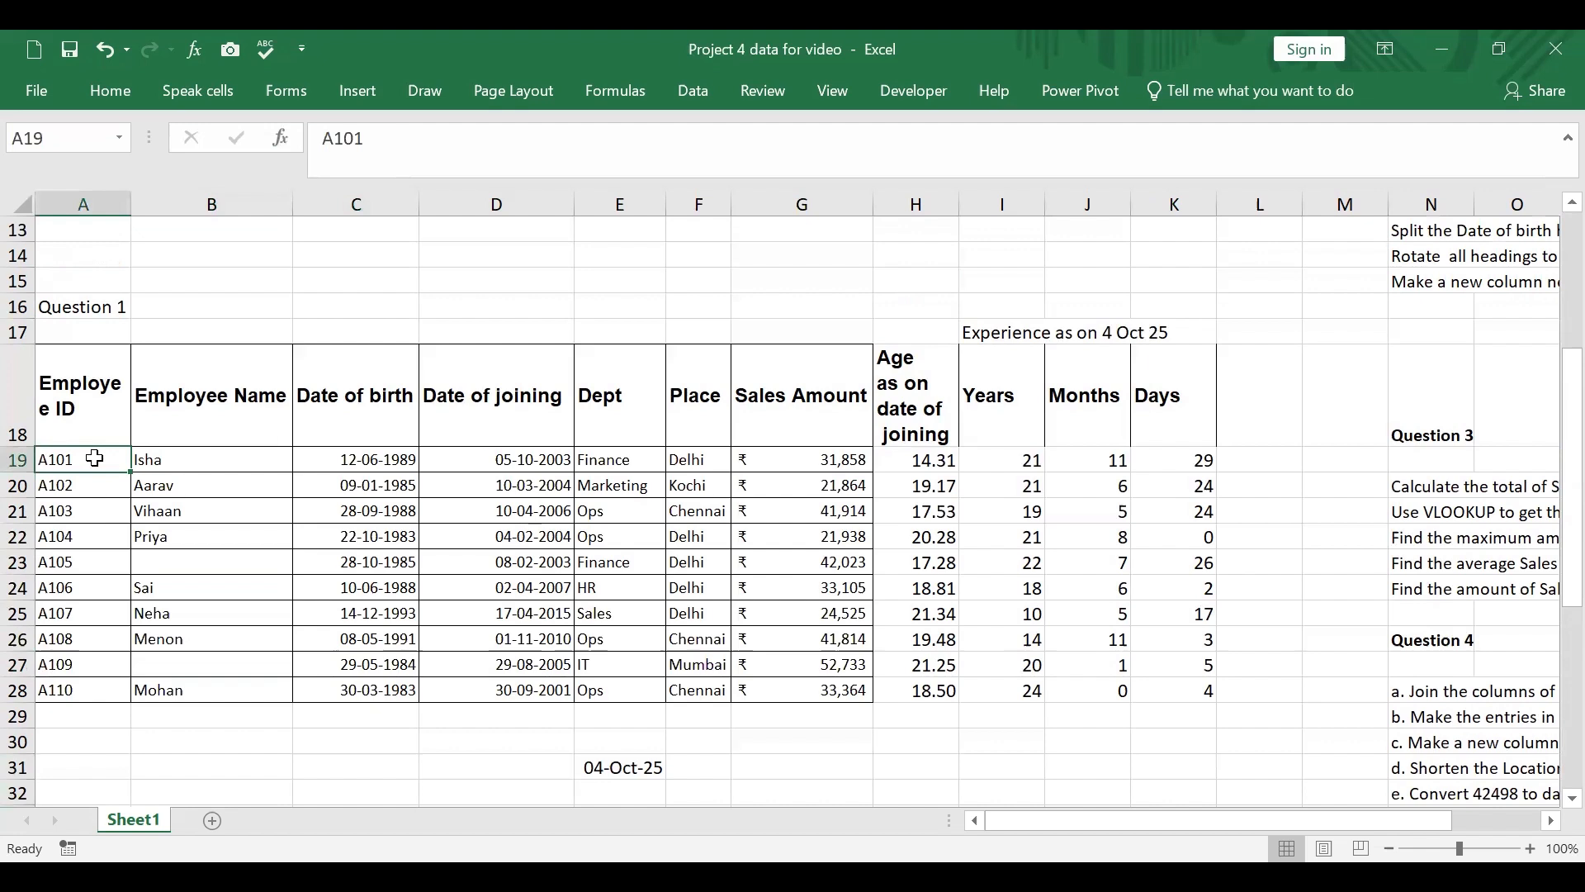
left_click_drag(95, 457, 861, 696)
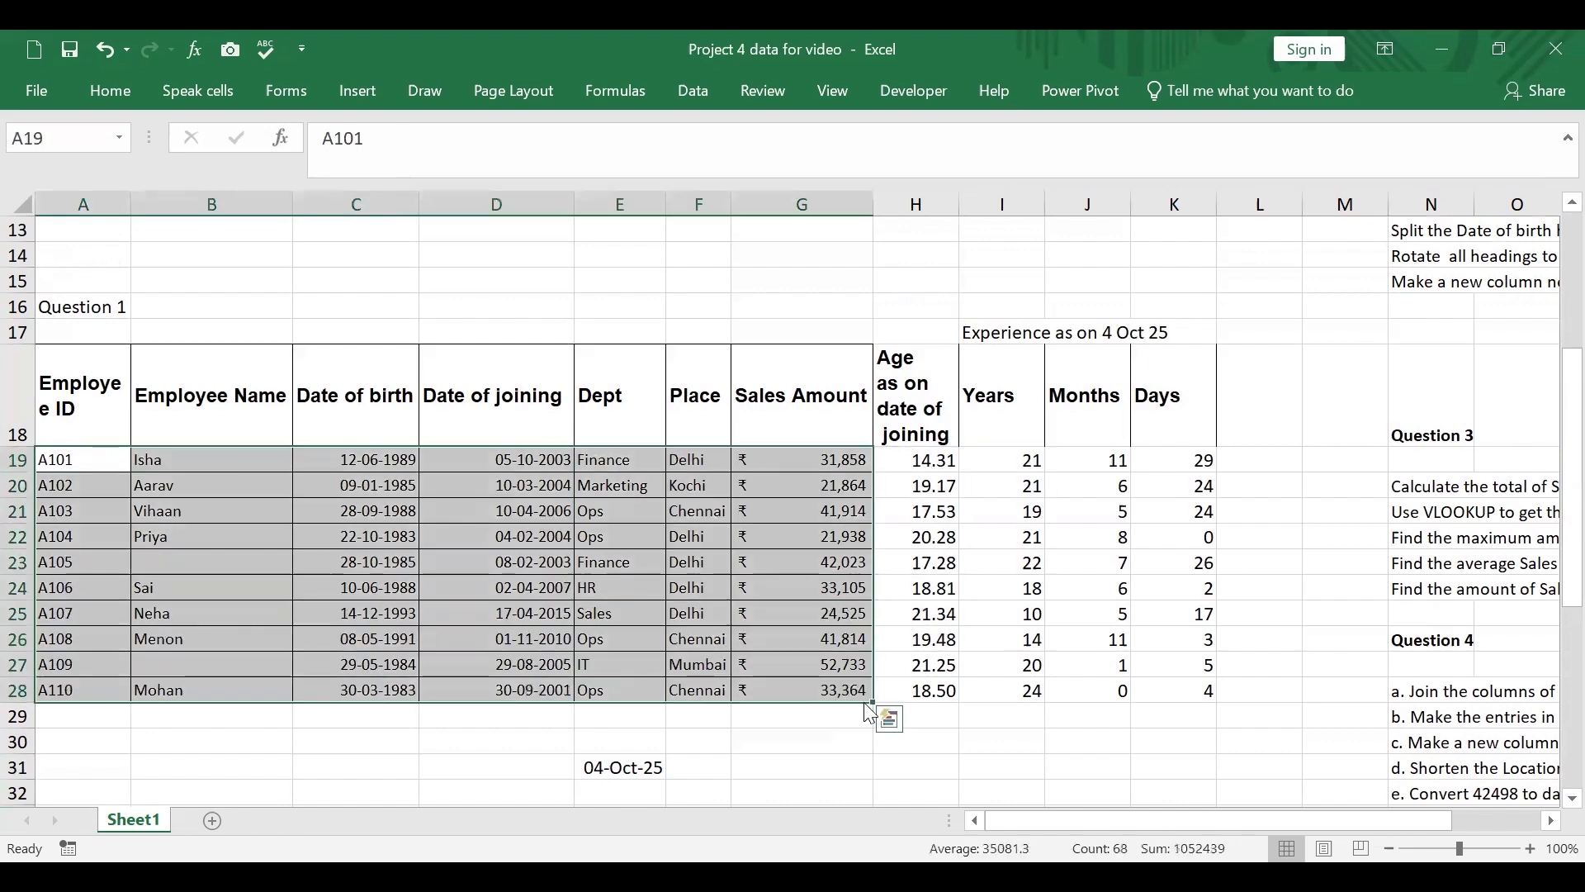
key("F5")
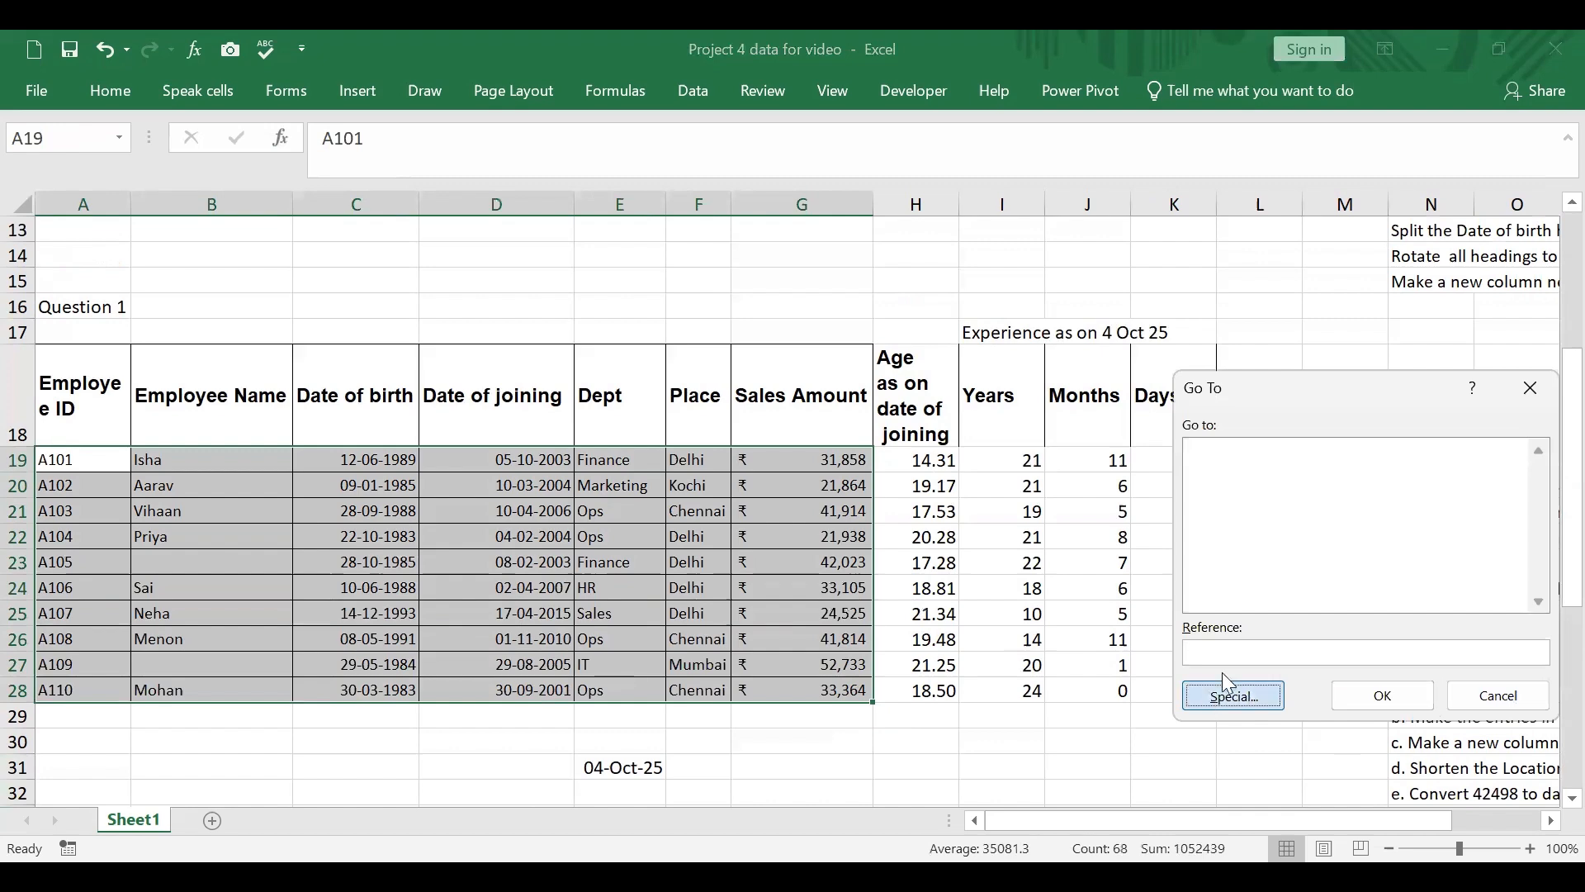
left_click(1214, 696)
left_click(1213, 589)
left_click(1388, 738)
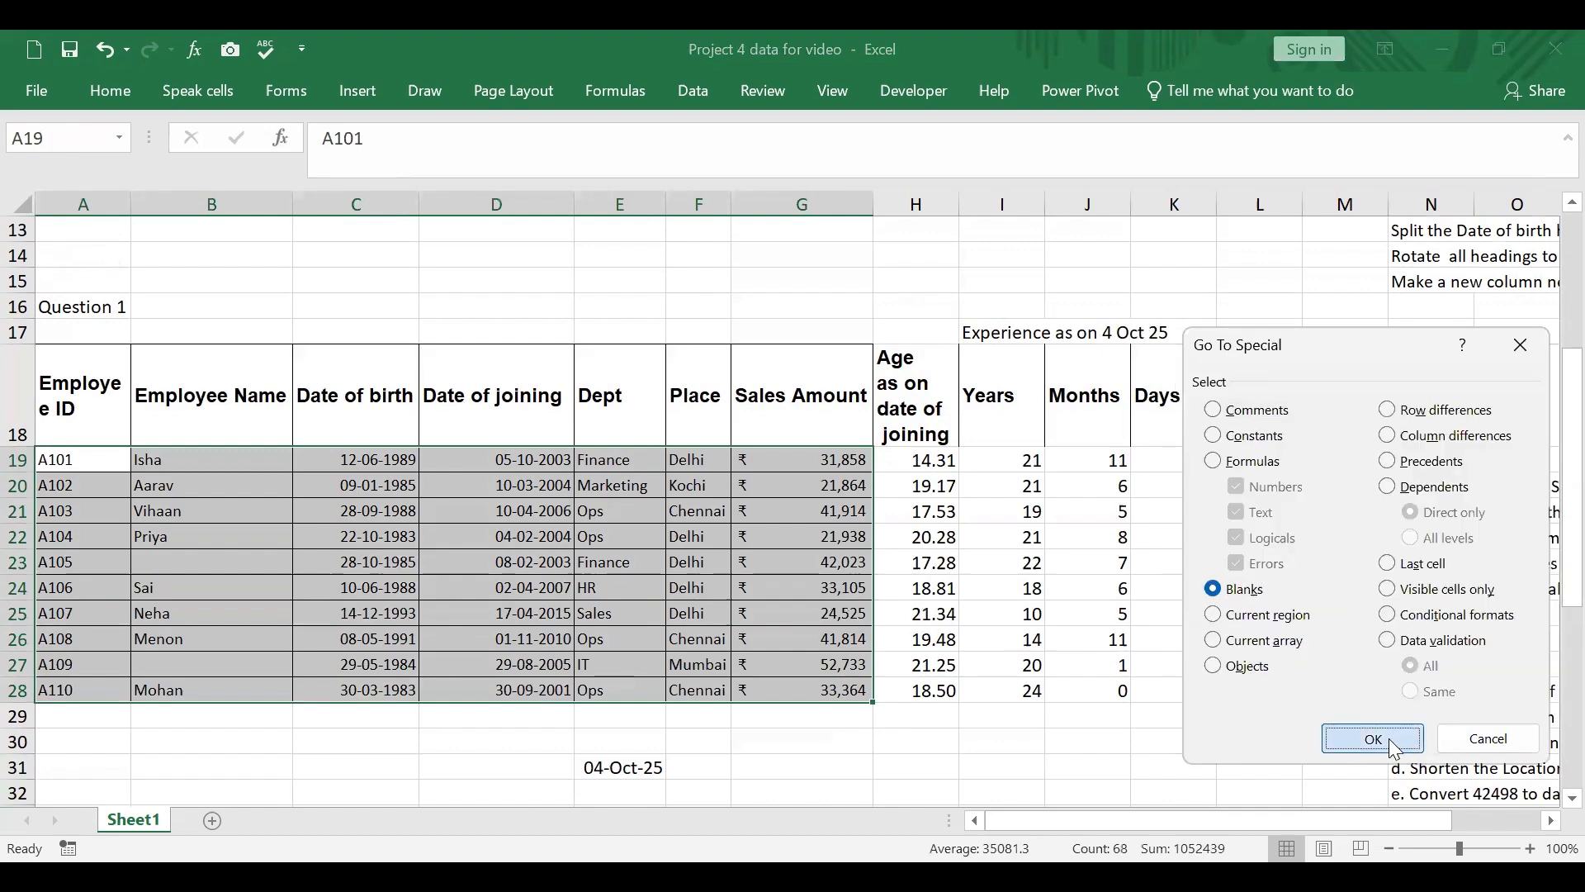
Step: Insert the comment "Check this data" on the blank employee name cell B23 and view it
right_click(208, 665)
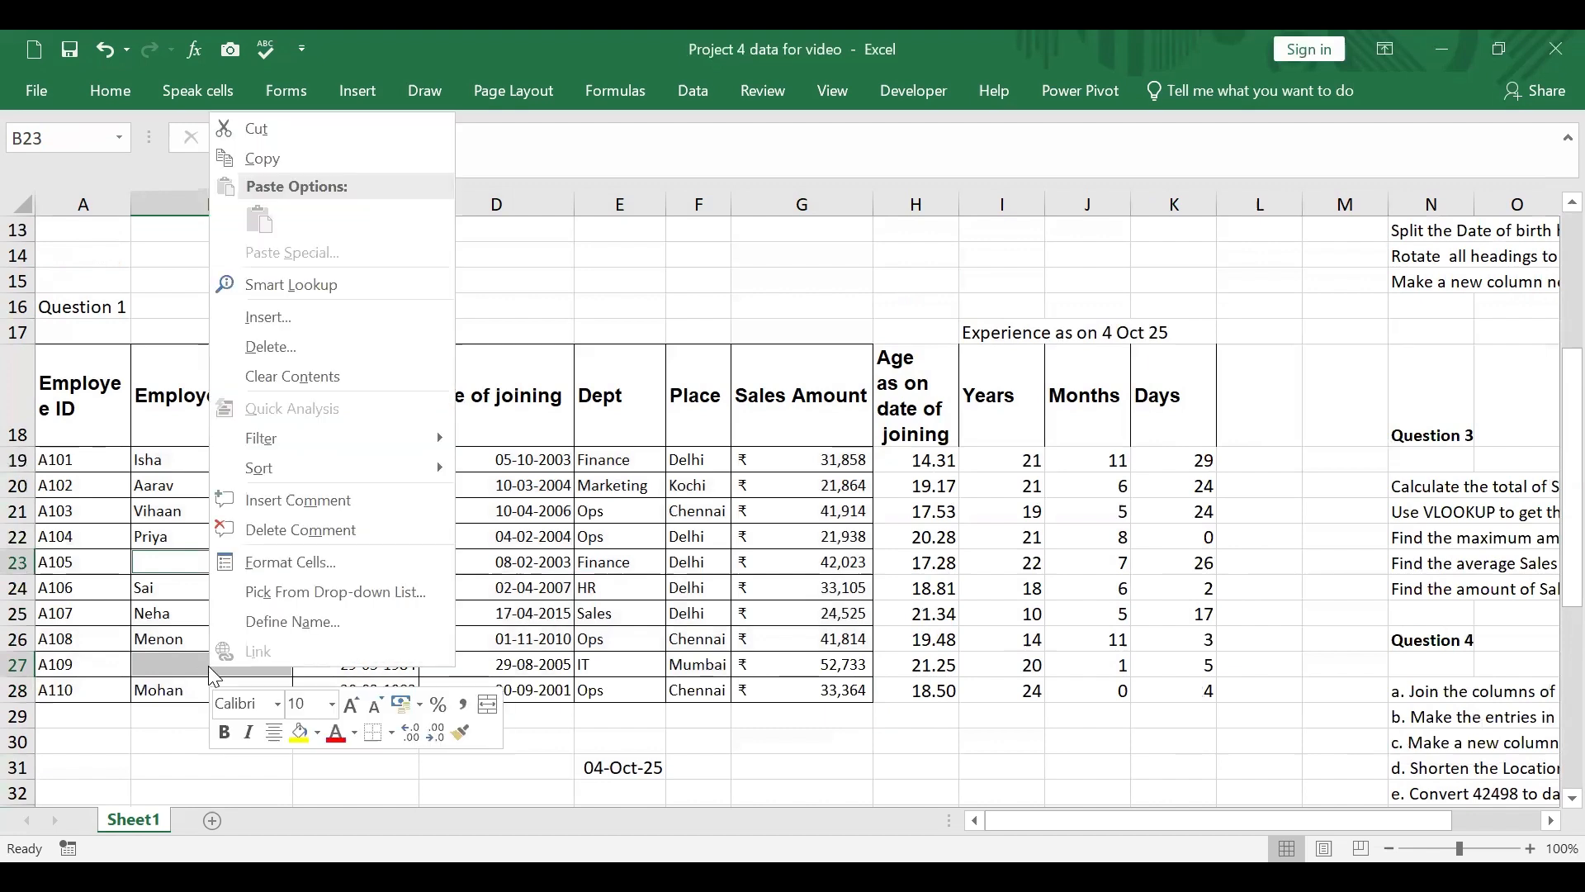
left_click(276, 501)
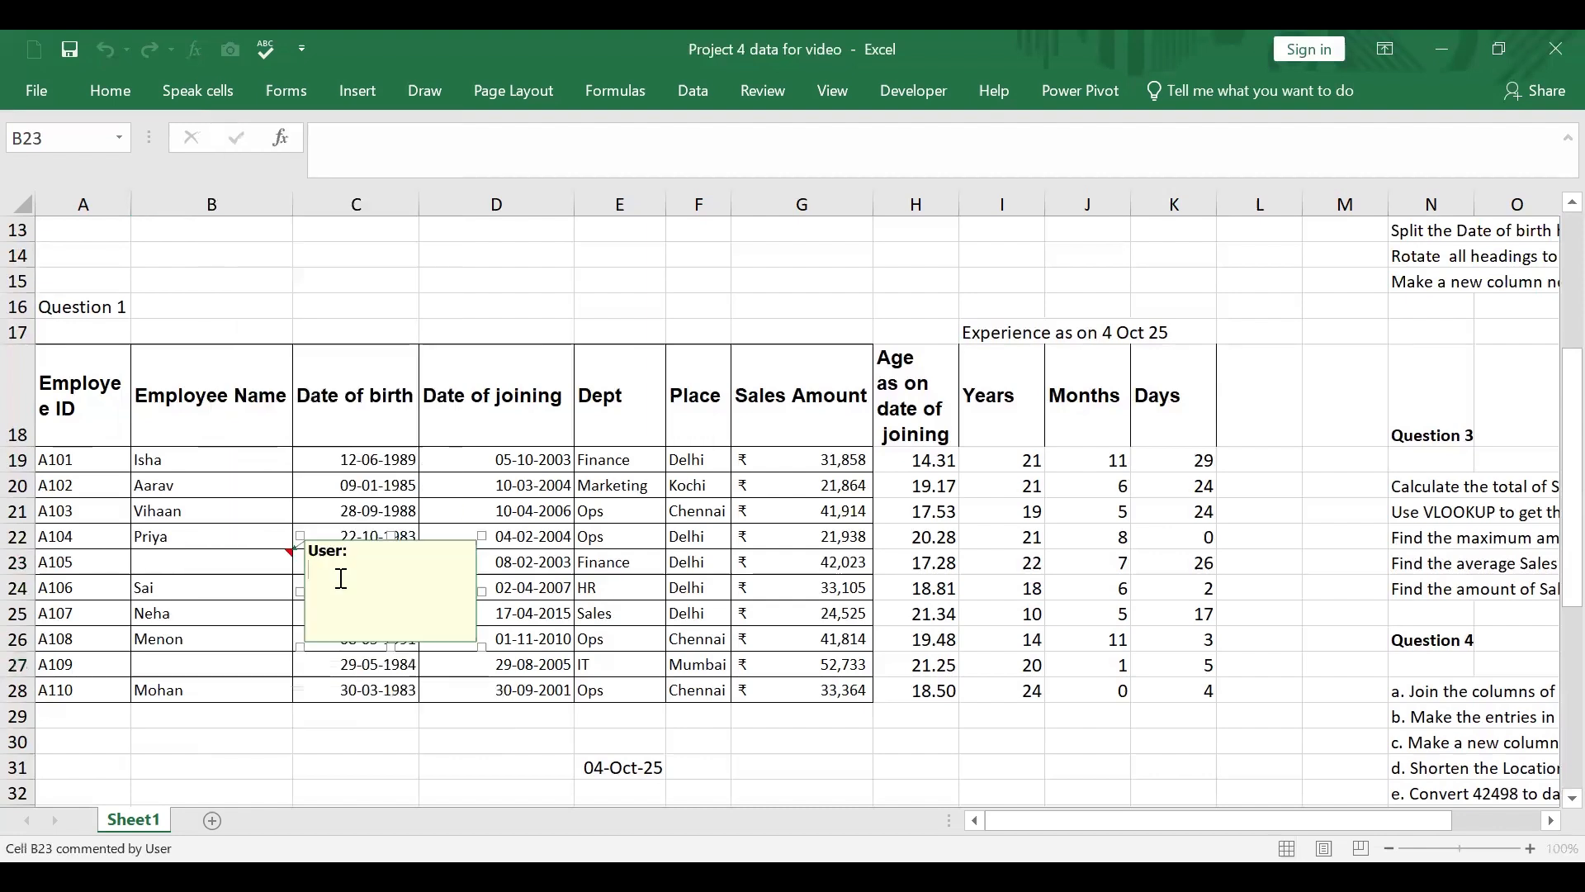
type("Chec")
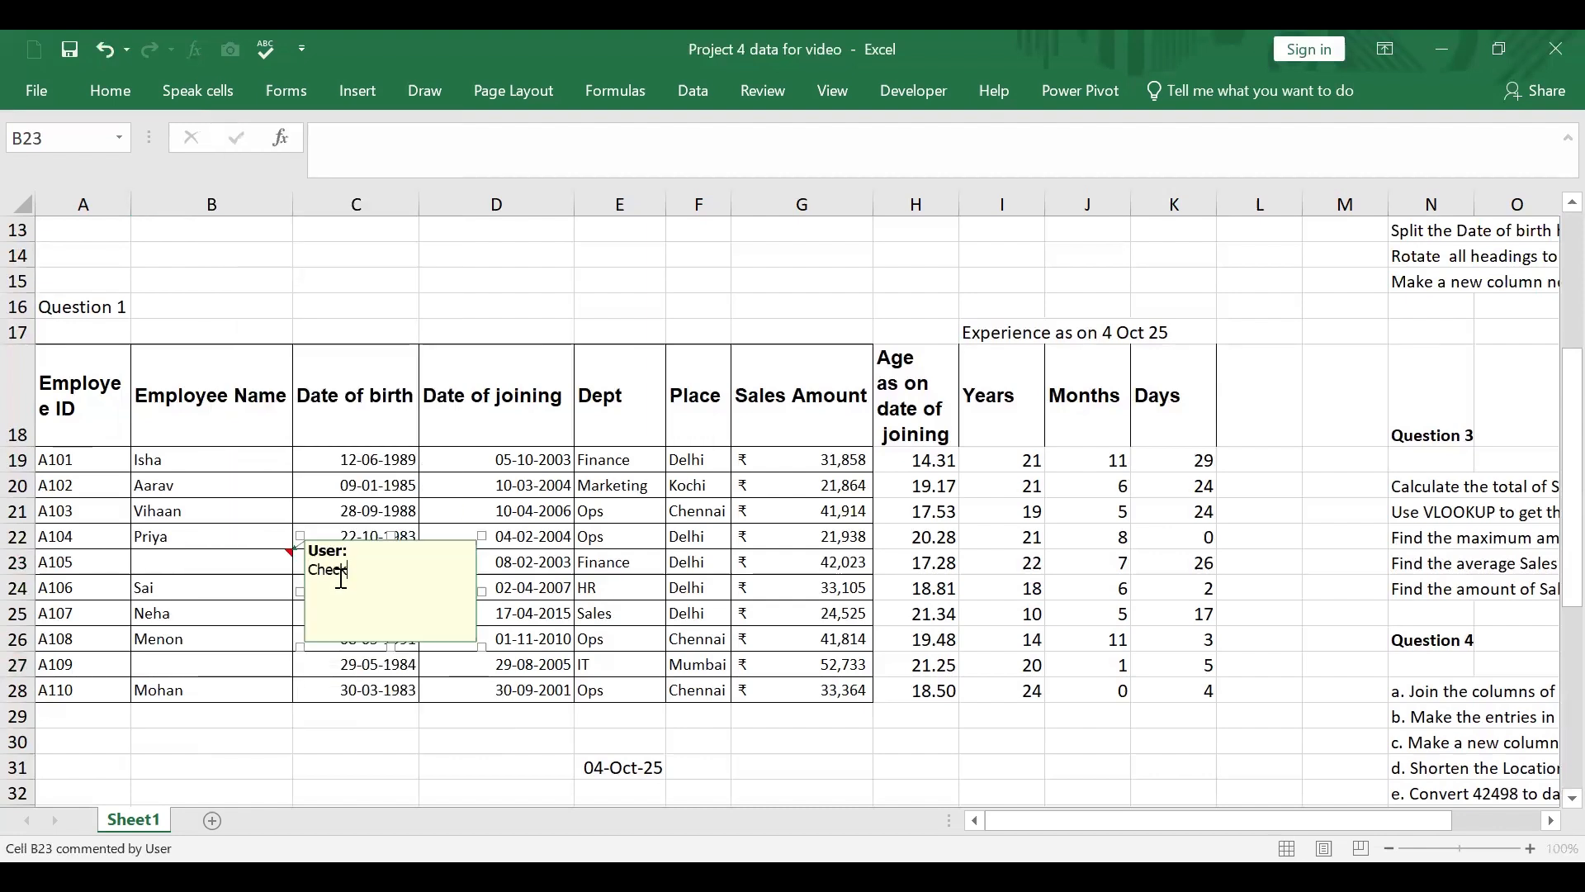
type("k this data")
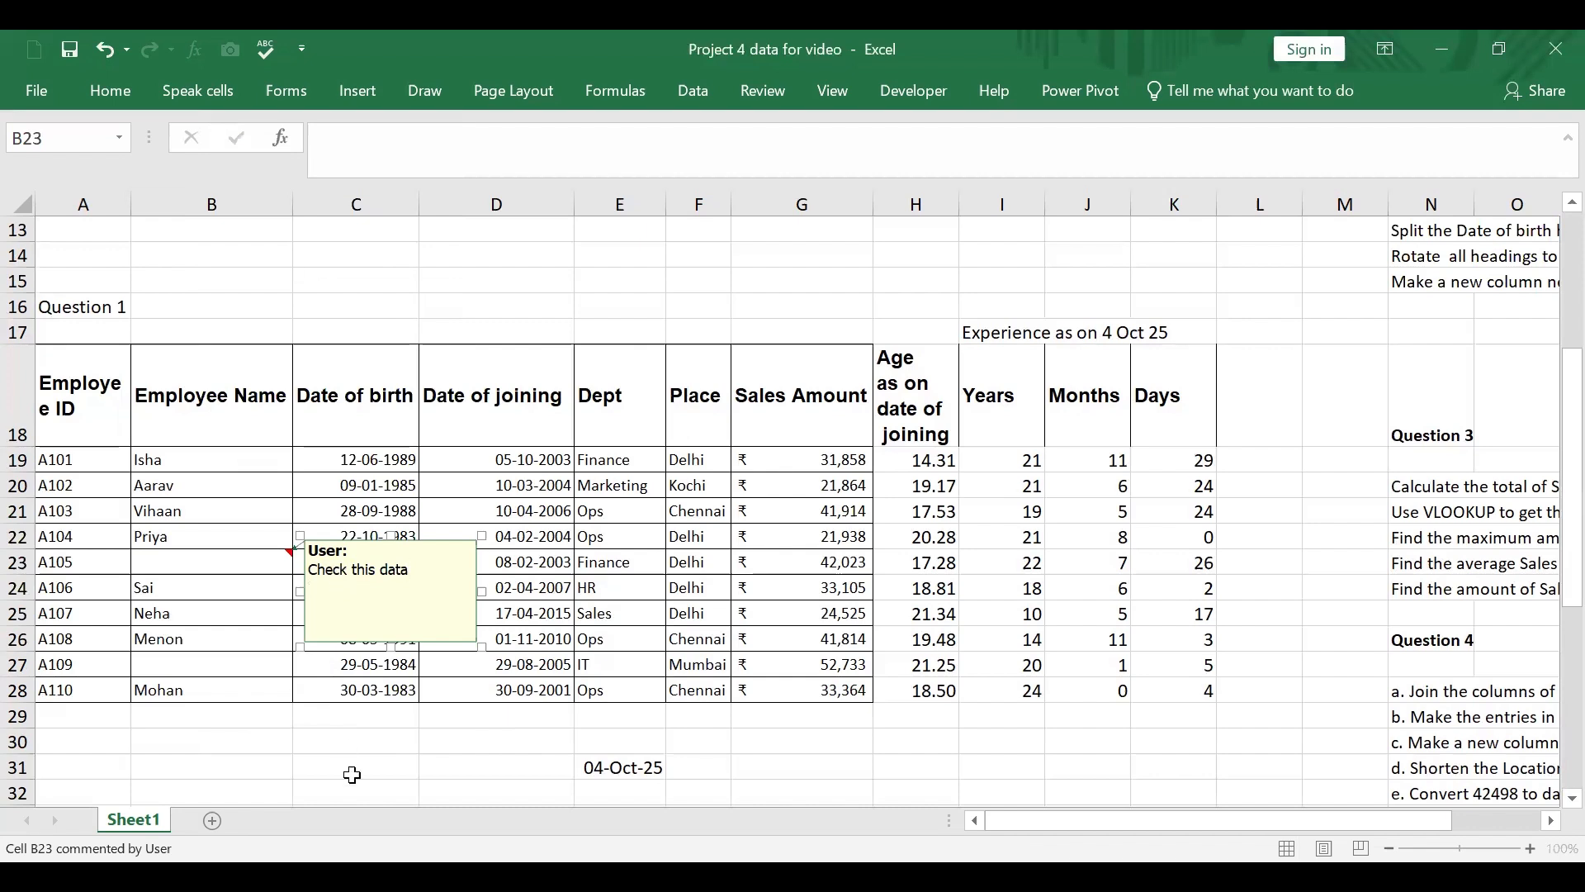
left_click(347, 738)
mouse_move(285, 560)
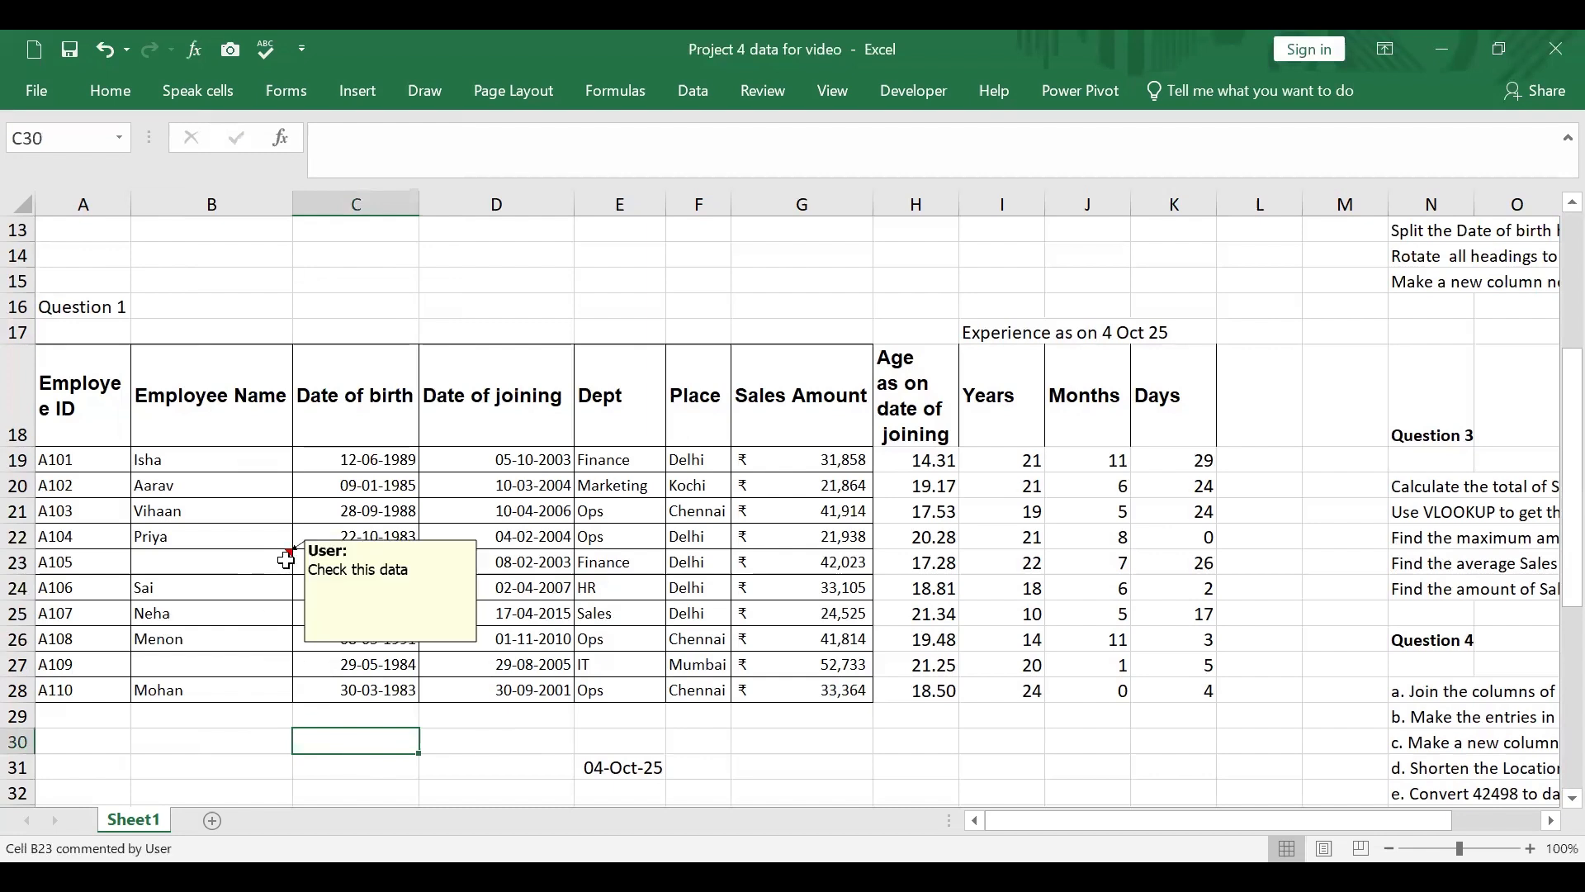
left_click(238, 568)
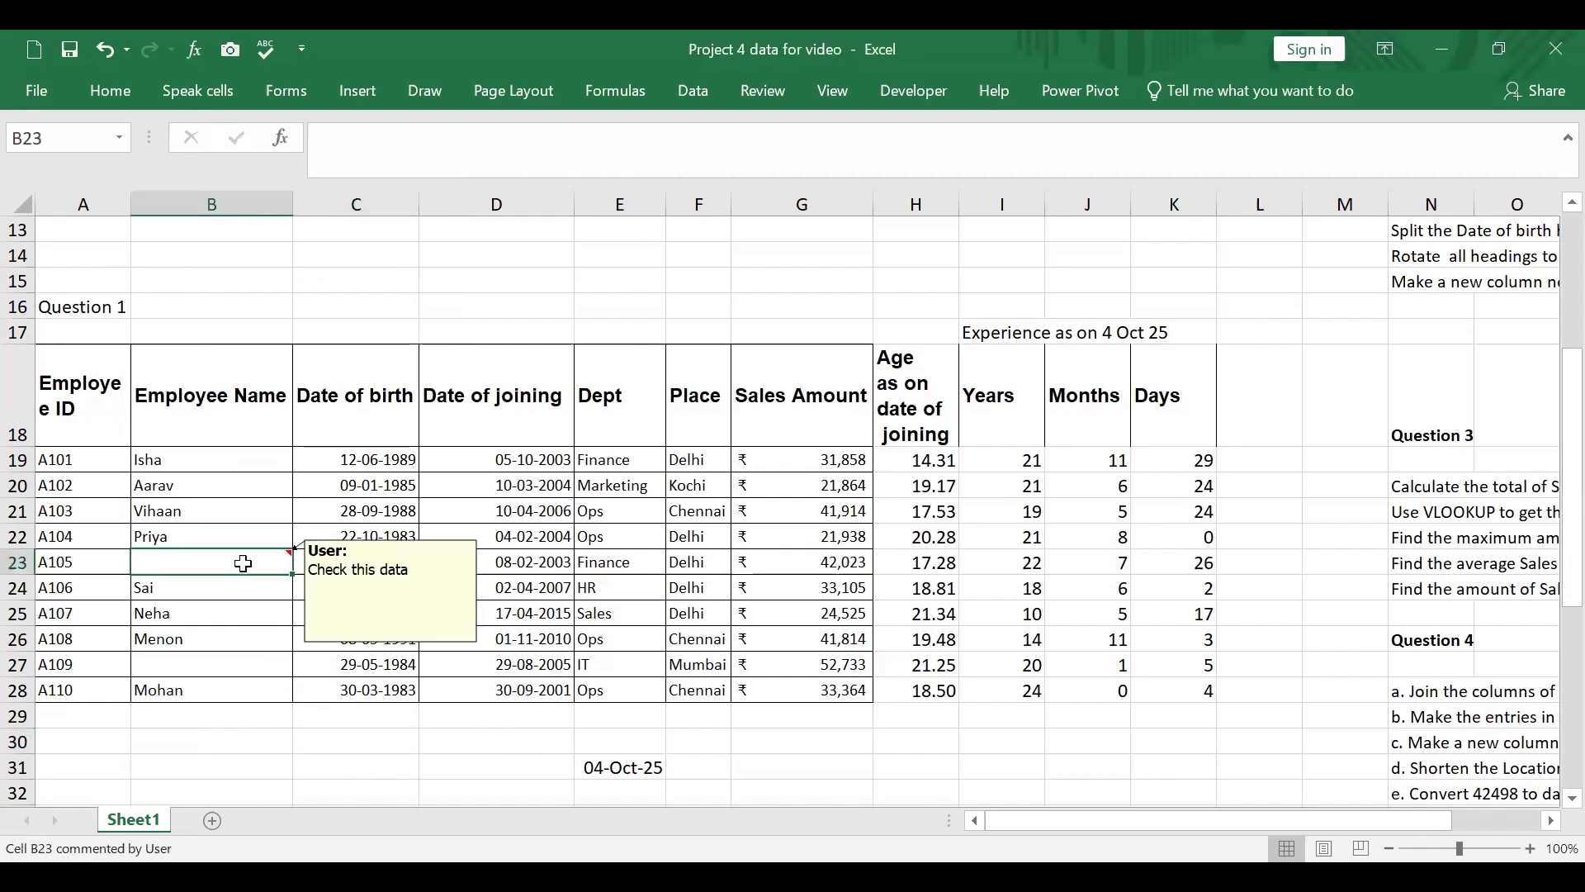
left_click(223, 668)
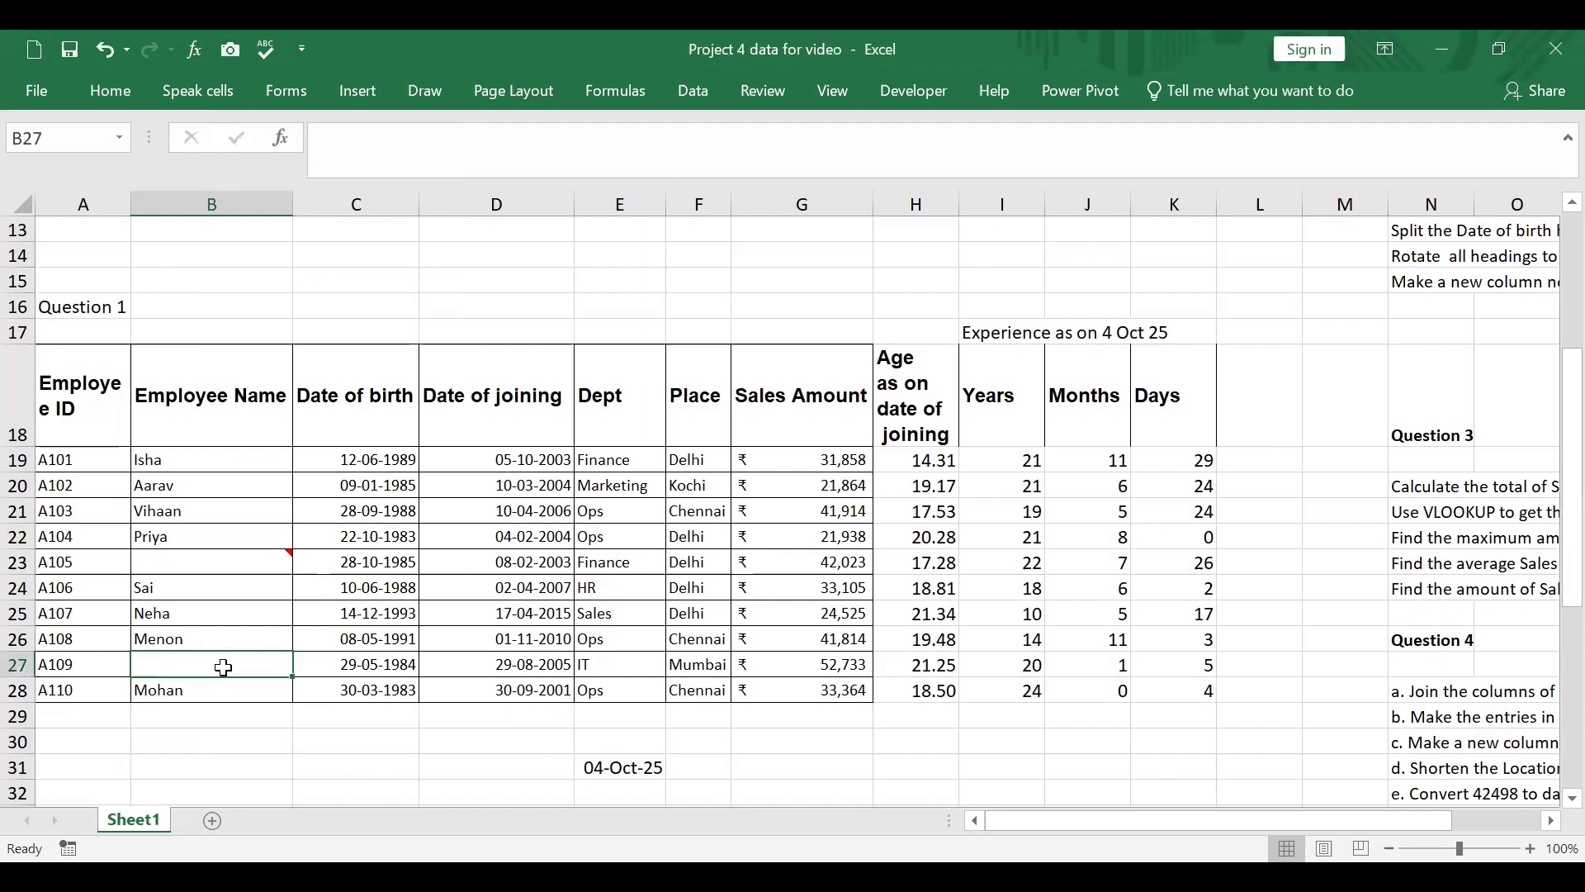
right_click(223, 668)
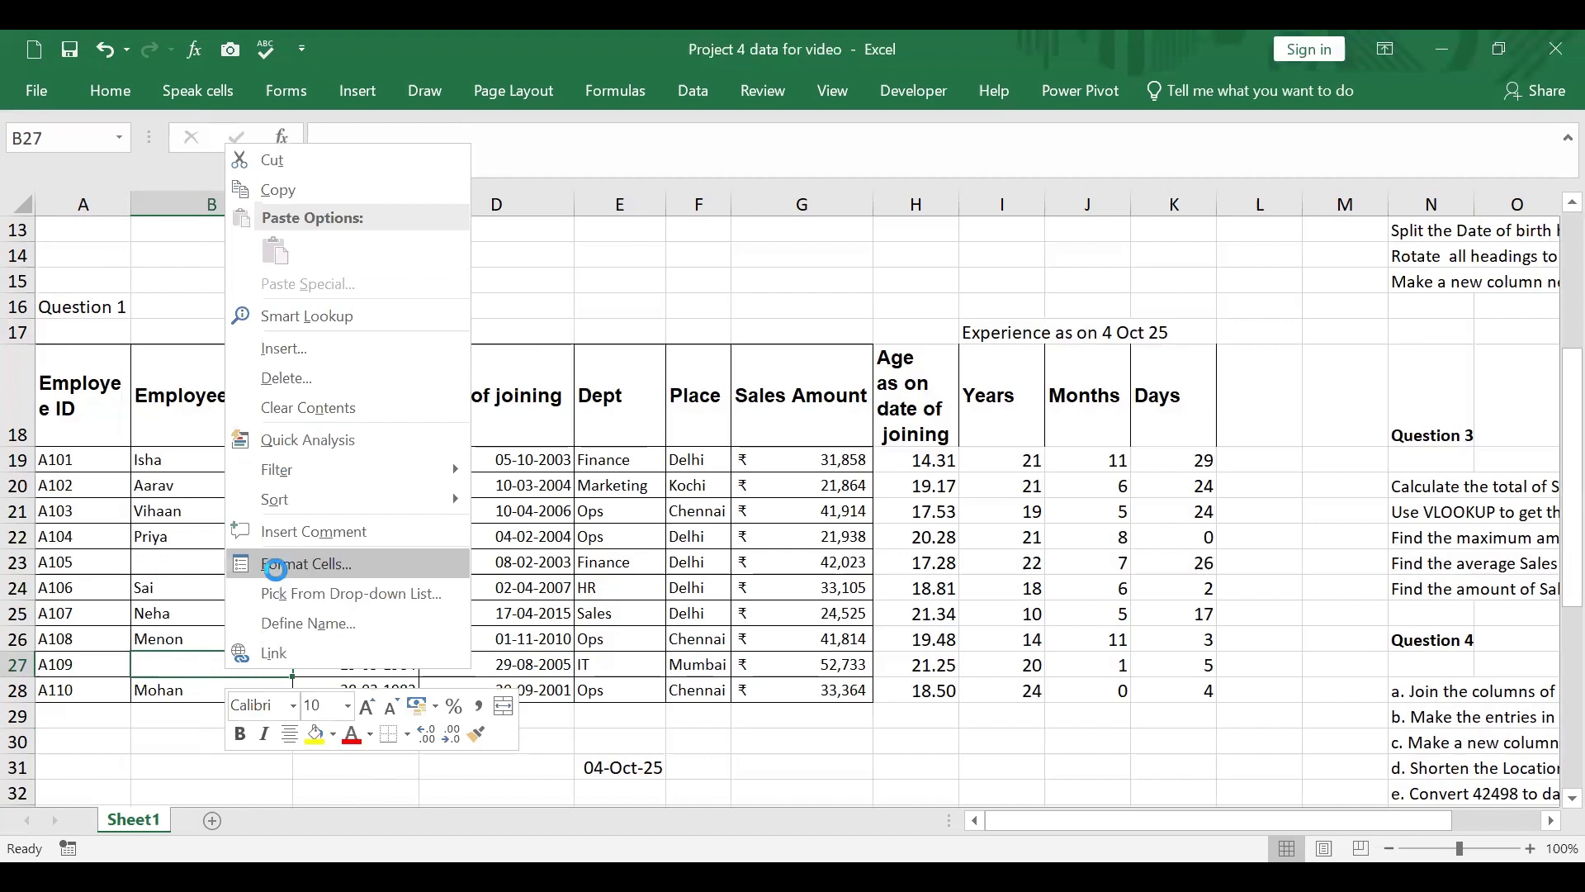
left_click(278, 570)
left_click(588, 828)
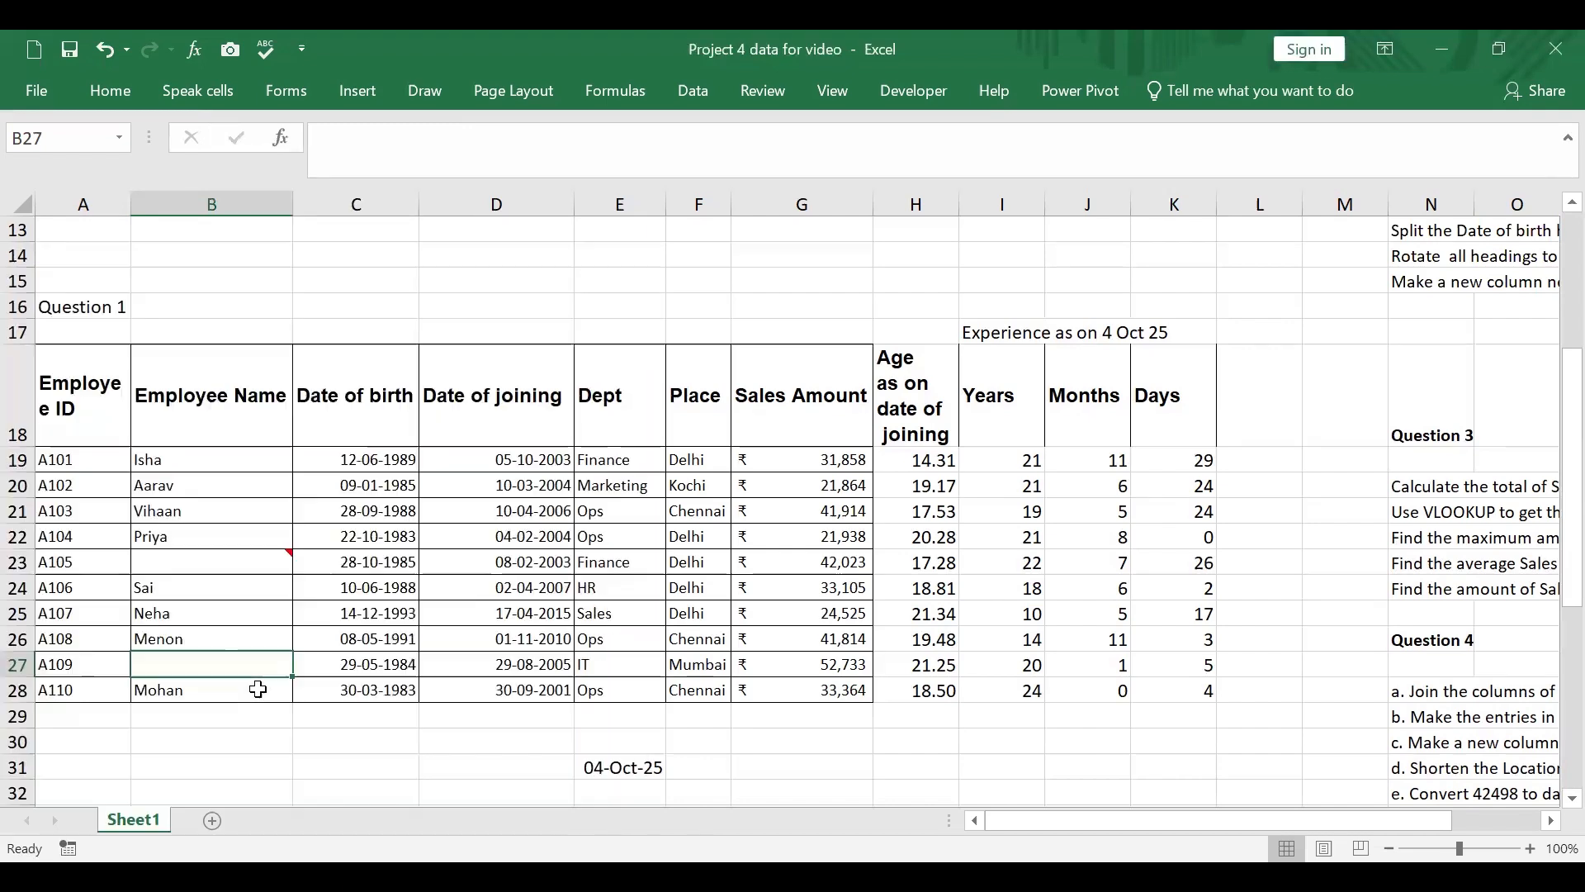
Step: Insert the comment "Please check this data" on the blank employee name cell B27 and view both comments
right_click(259, 674)
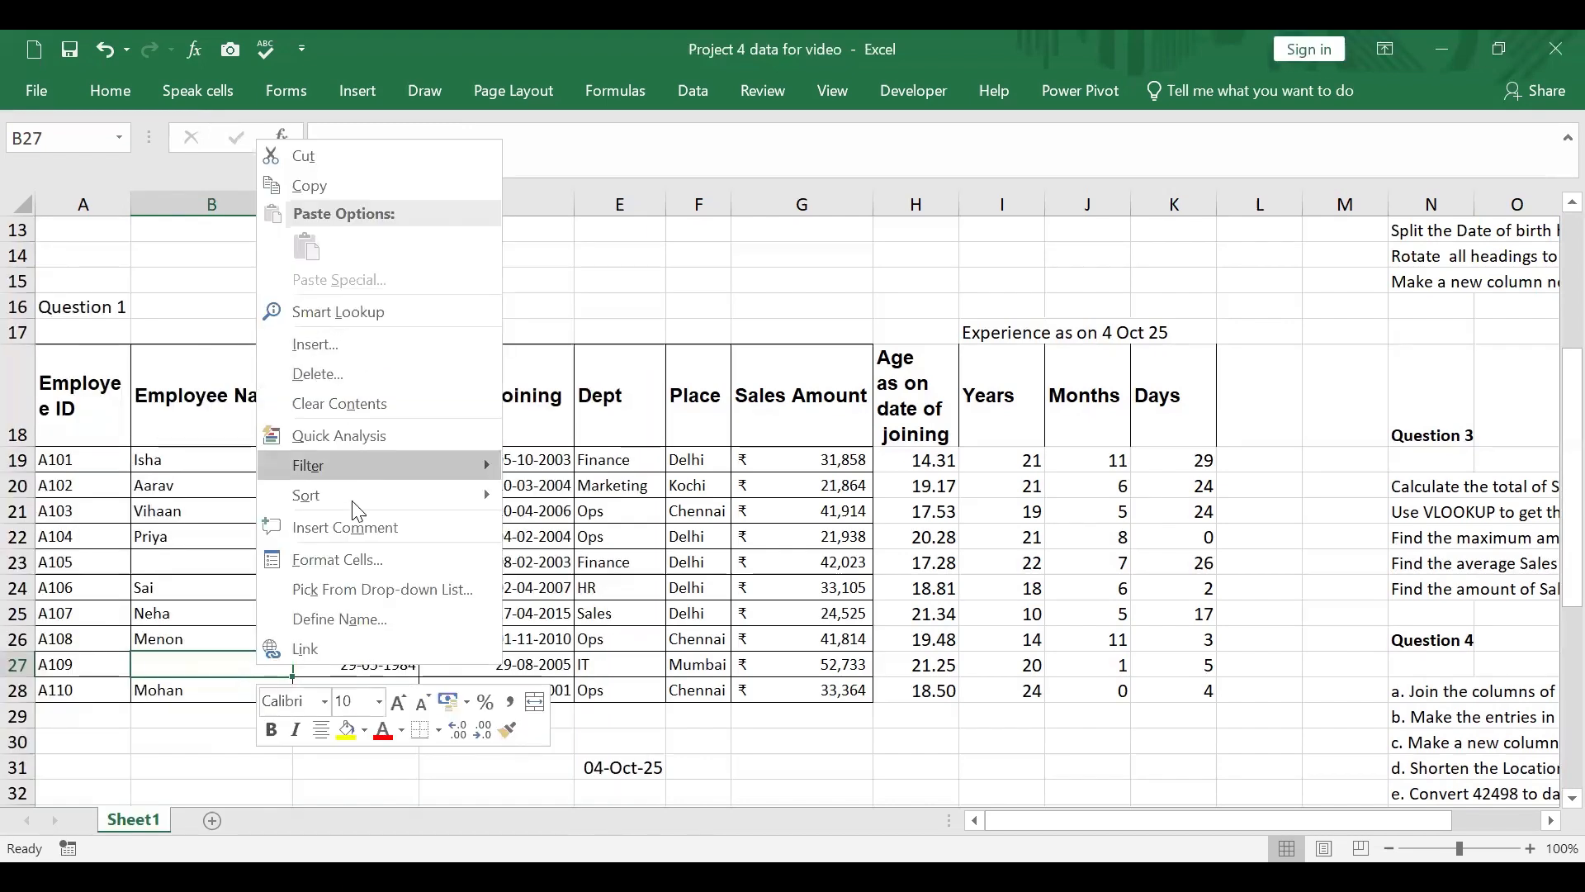
left_click(357, 525)
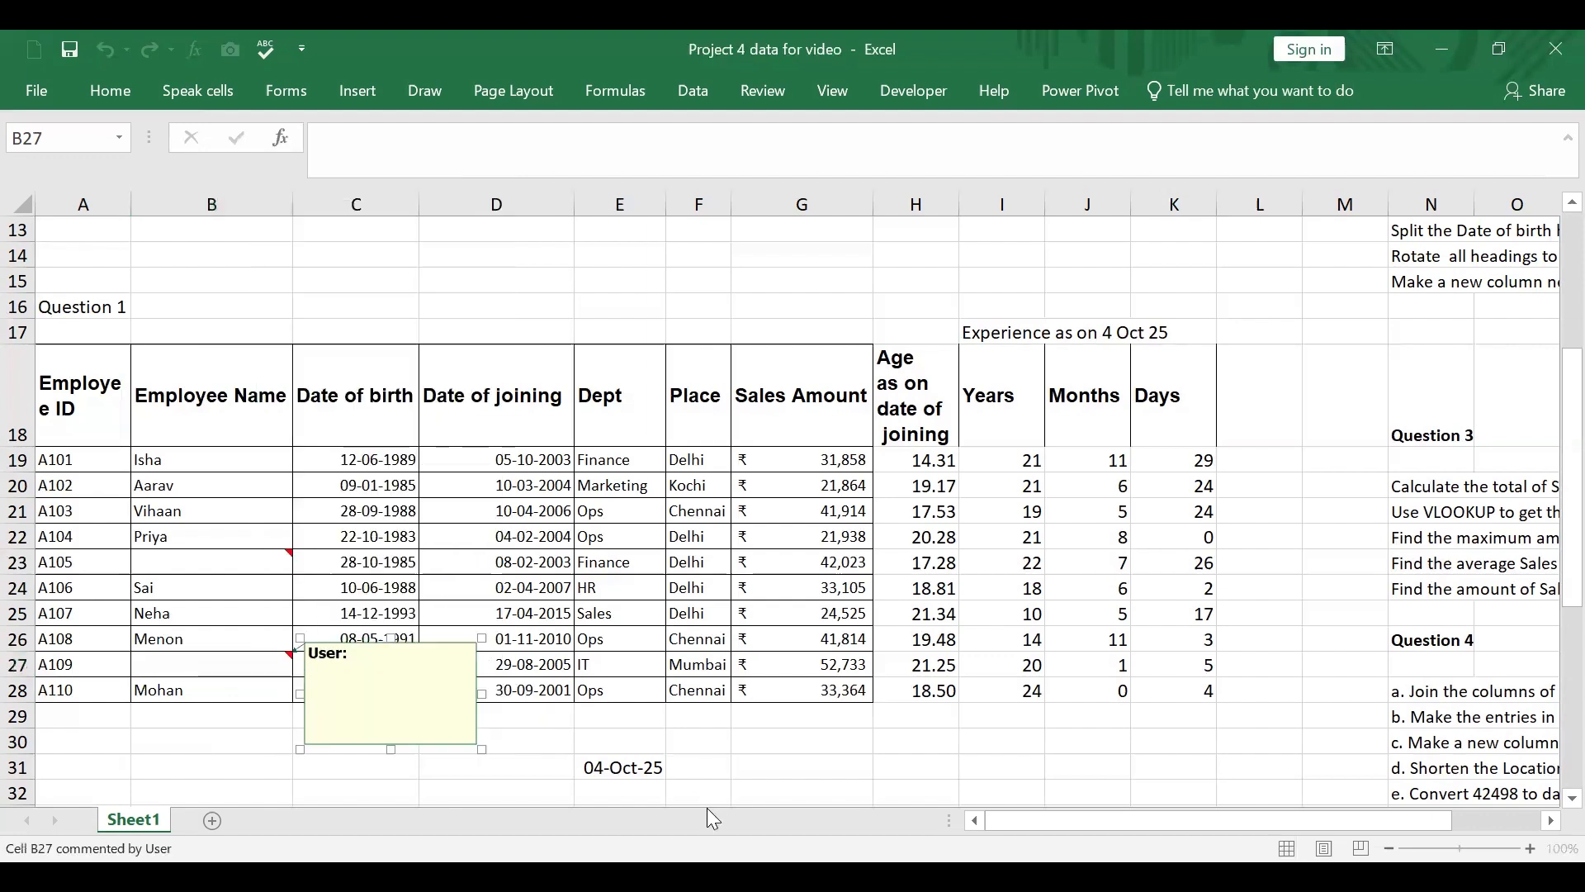
type("Please check this dat")
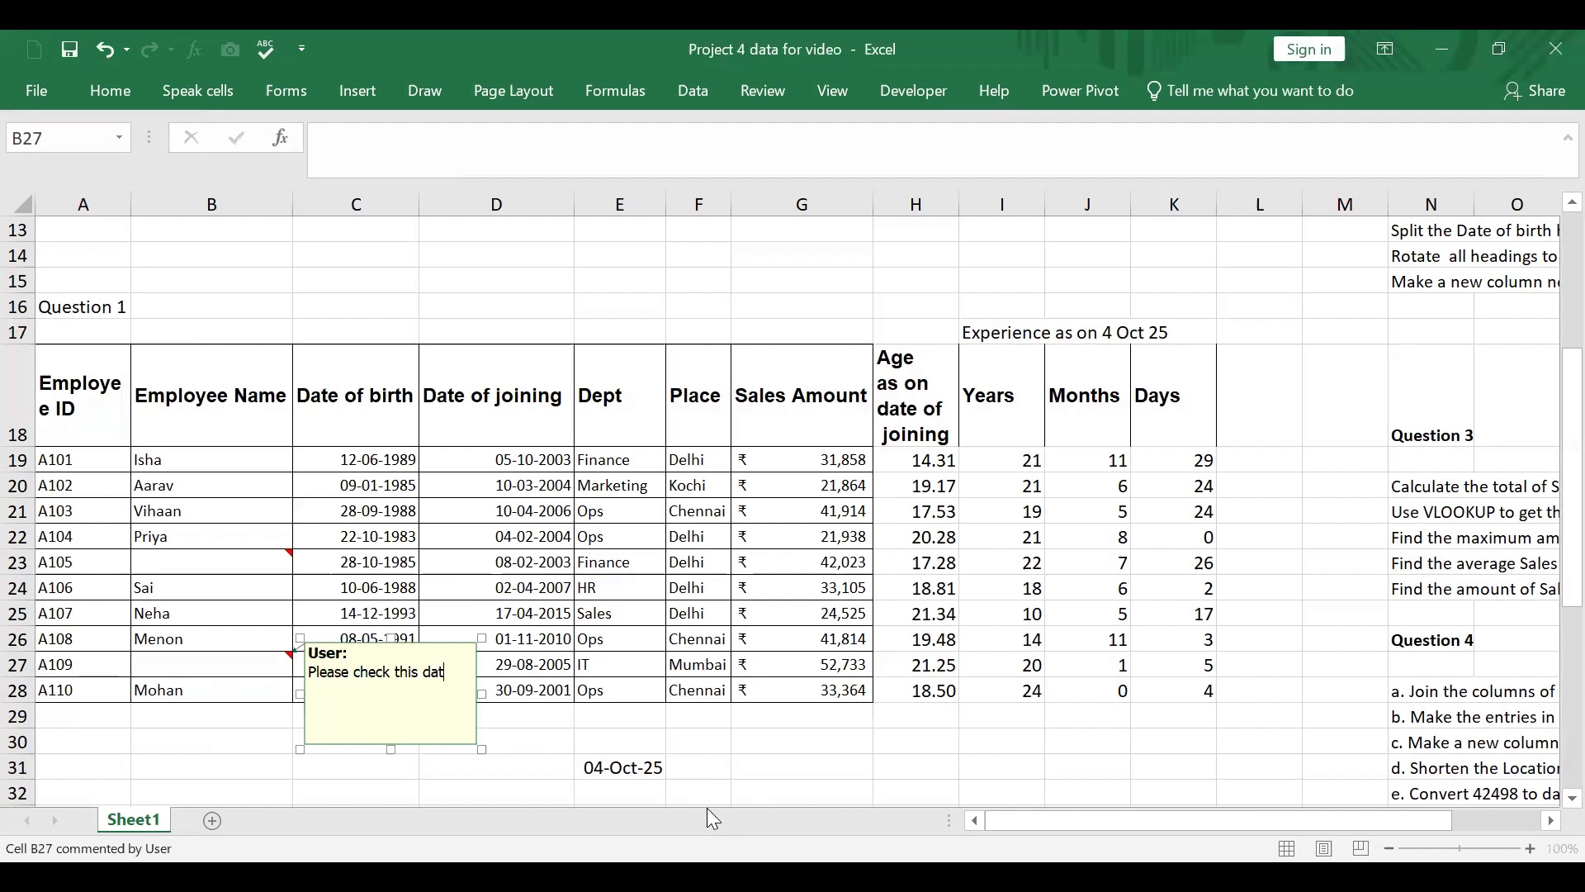
type("a")
left_click(533, 748)
mouse_move(282, 554)
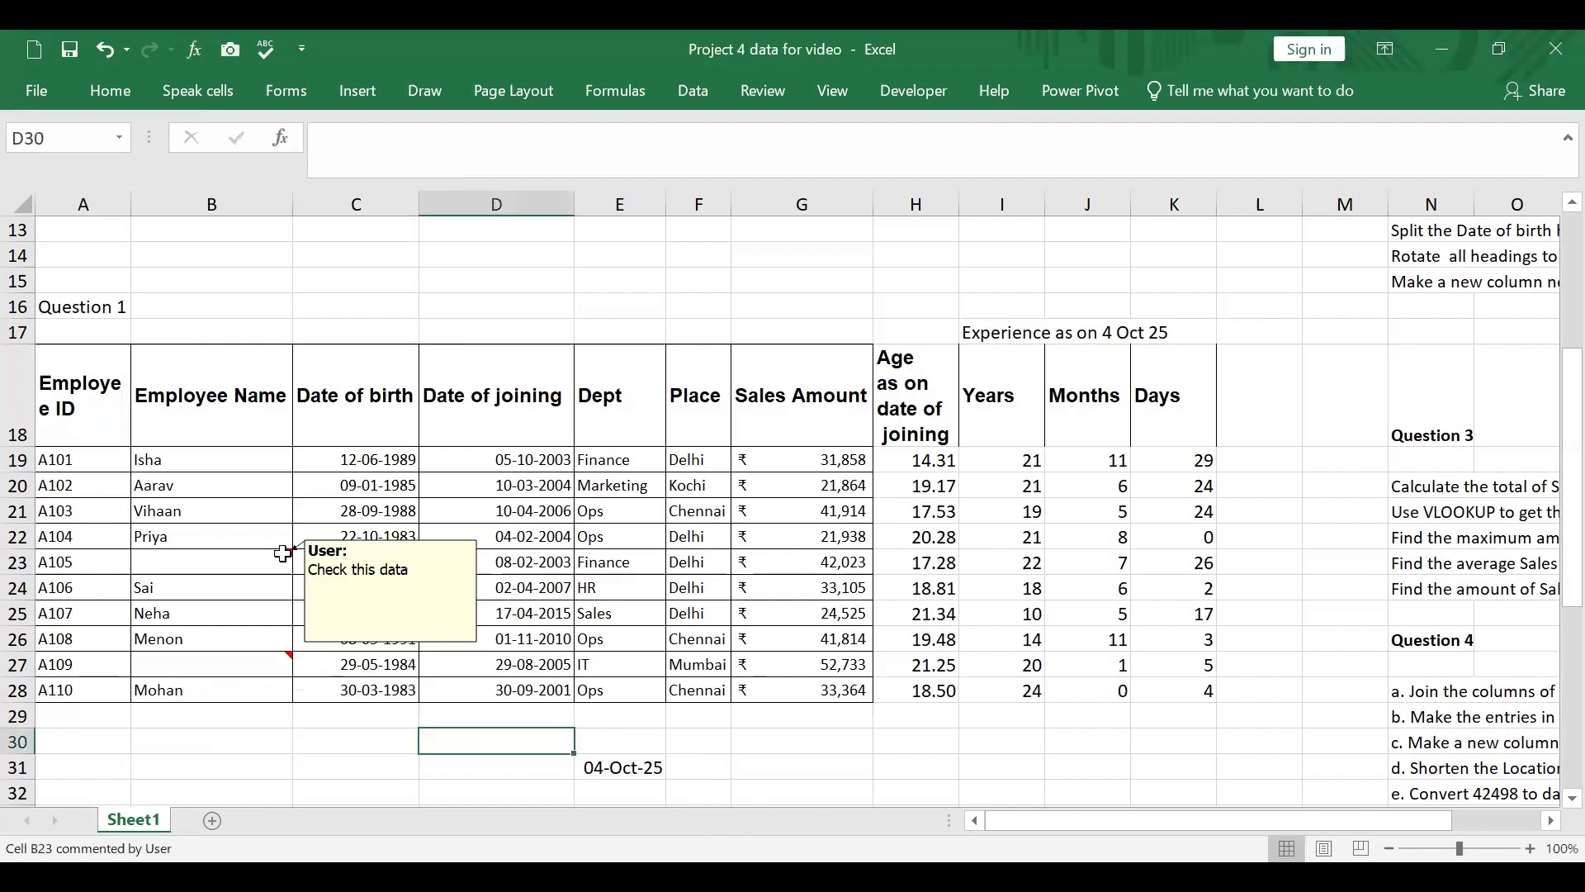
mouse_move(282, 655)
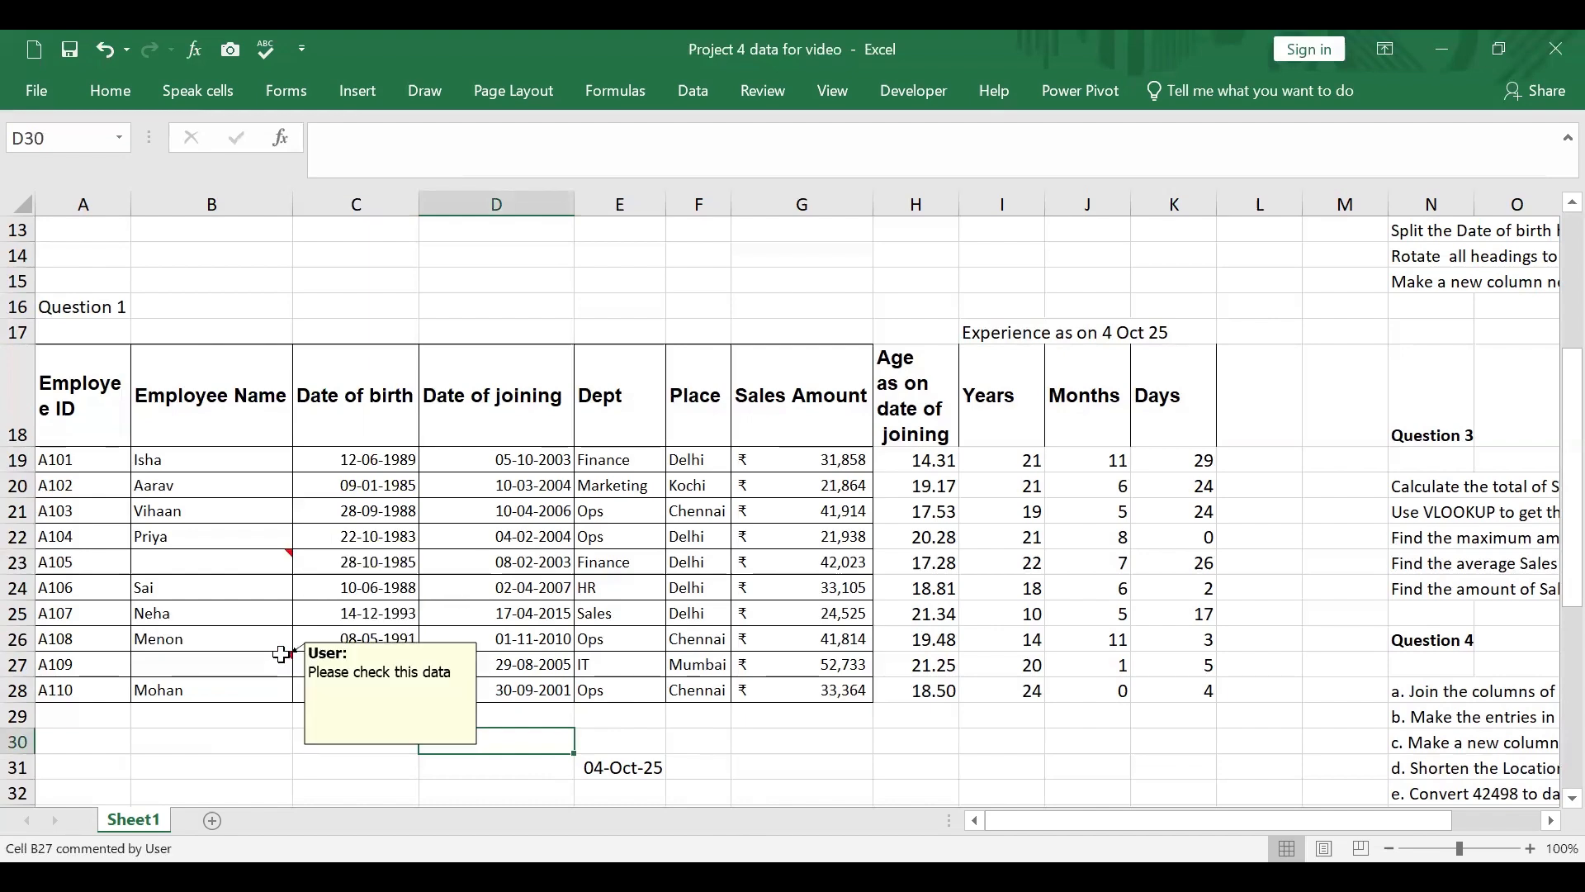
Step: Split the Date of birth header in C18 into three lines with line breaks after "Date" and "of"
scroll(1247, 726, "right", 3)
scroll(1313, 619, "up", 2)
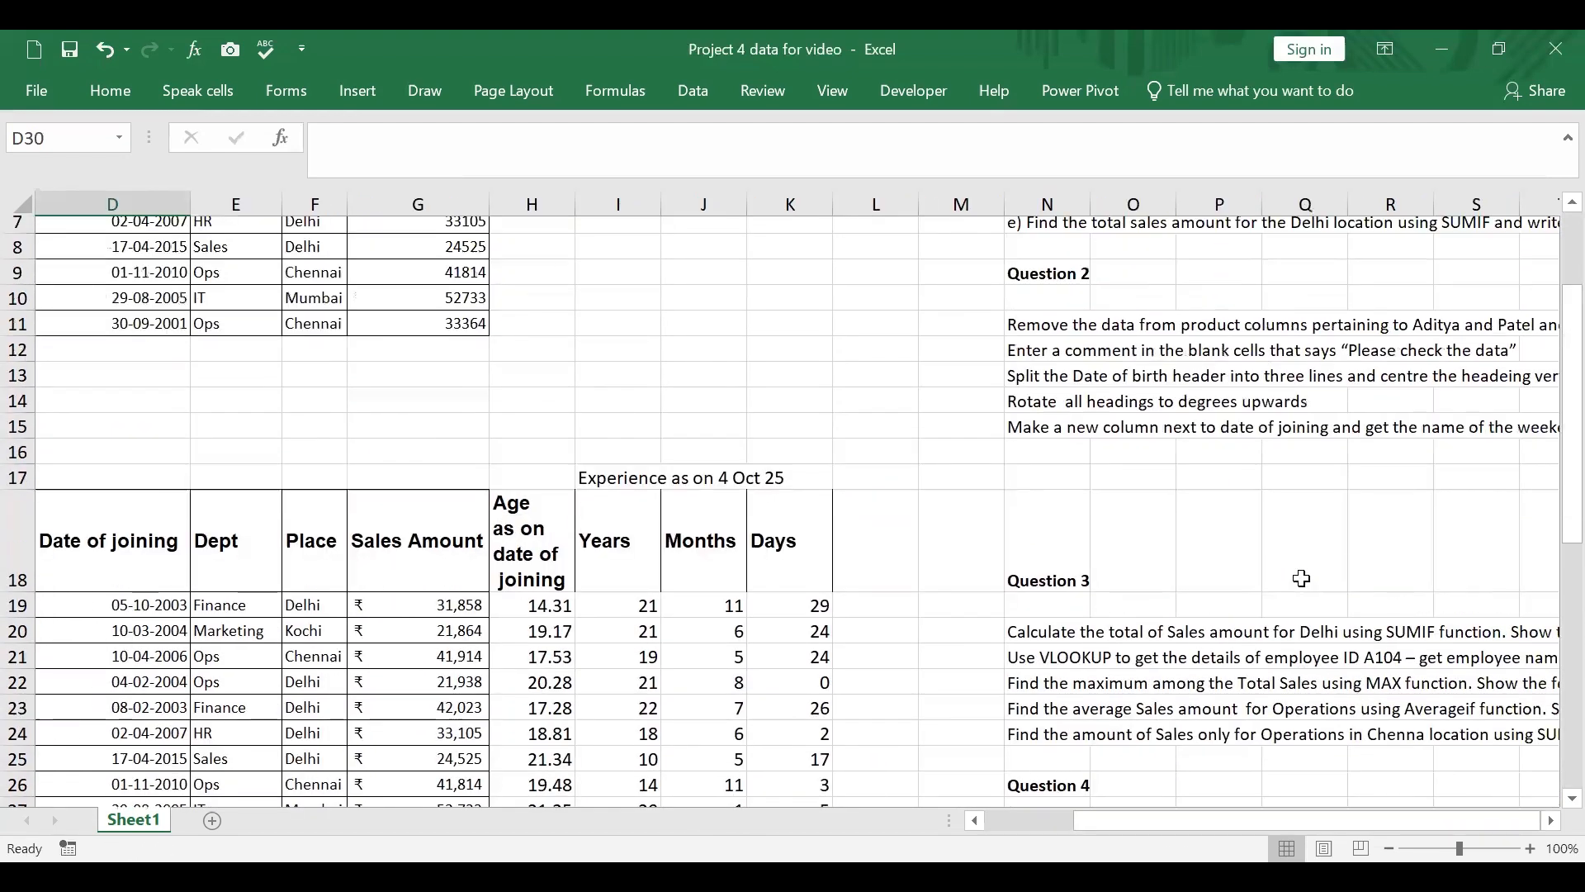
scroll(1301, 578, "up", 2)
scroll(1302, 576, "down", 1)
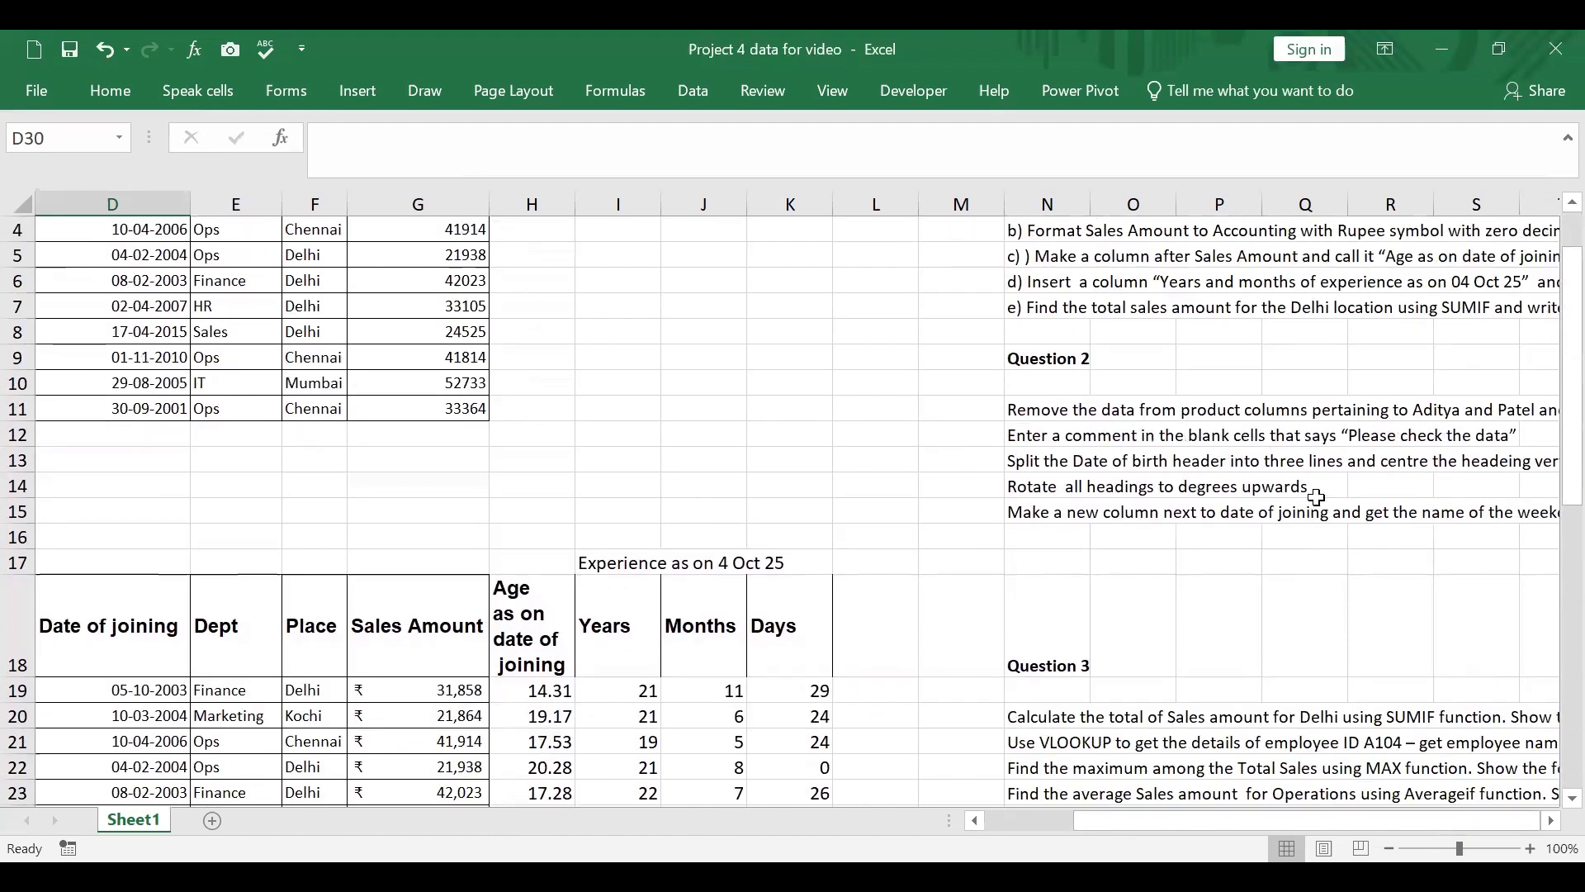
scroll(1316, 496, "down", 1)
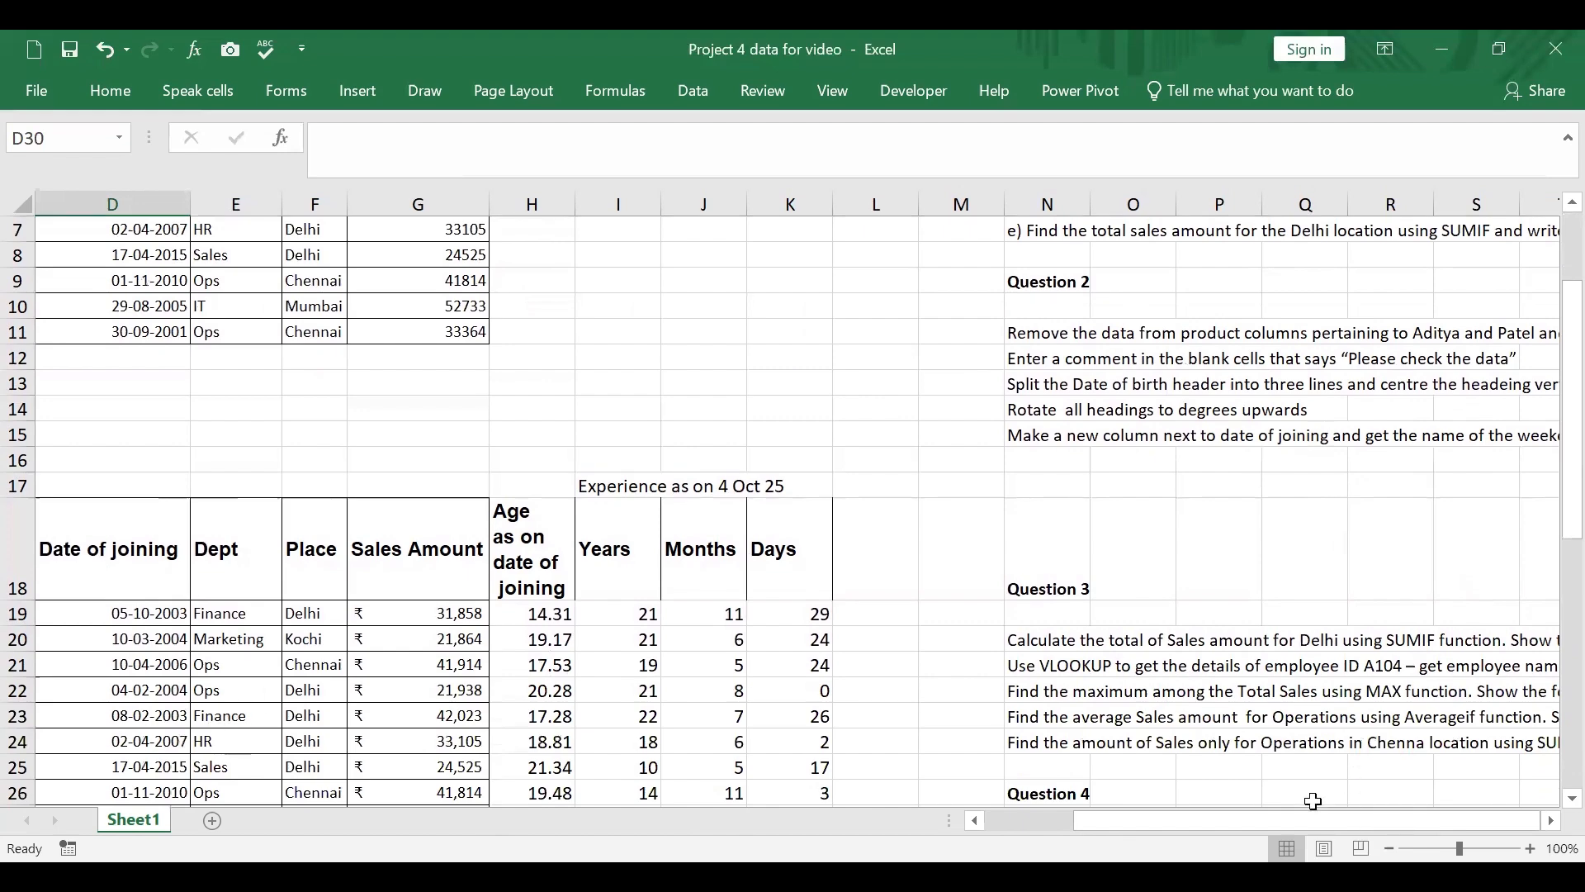
left_click_drag(1312, 820, 1226, 820)
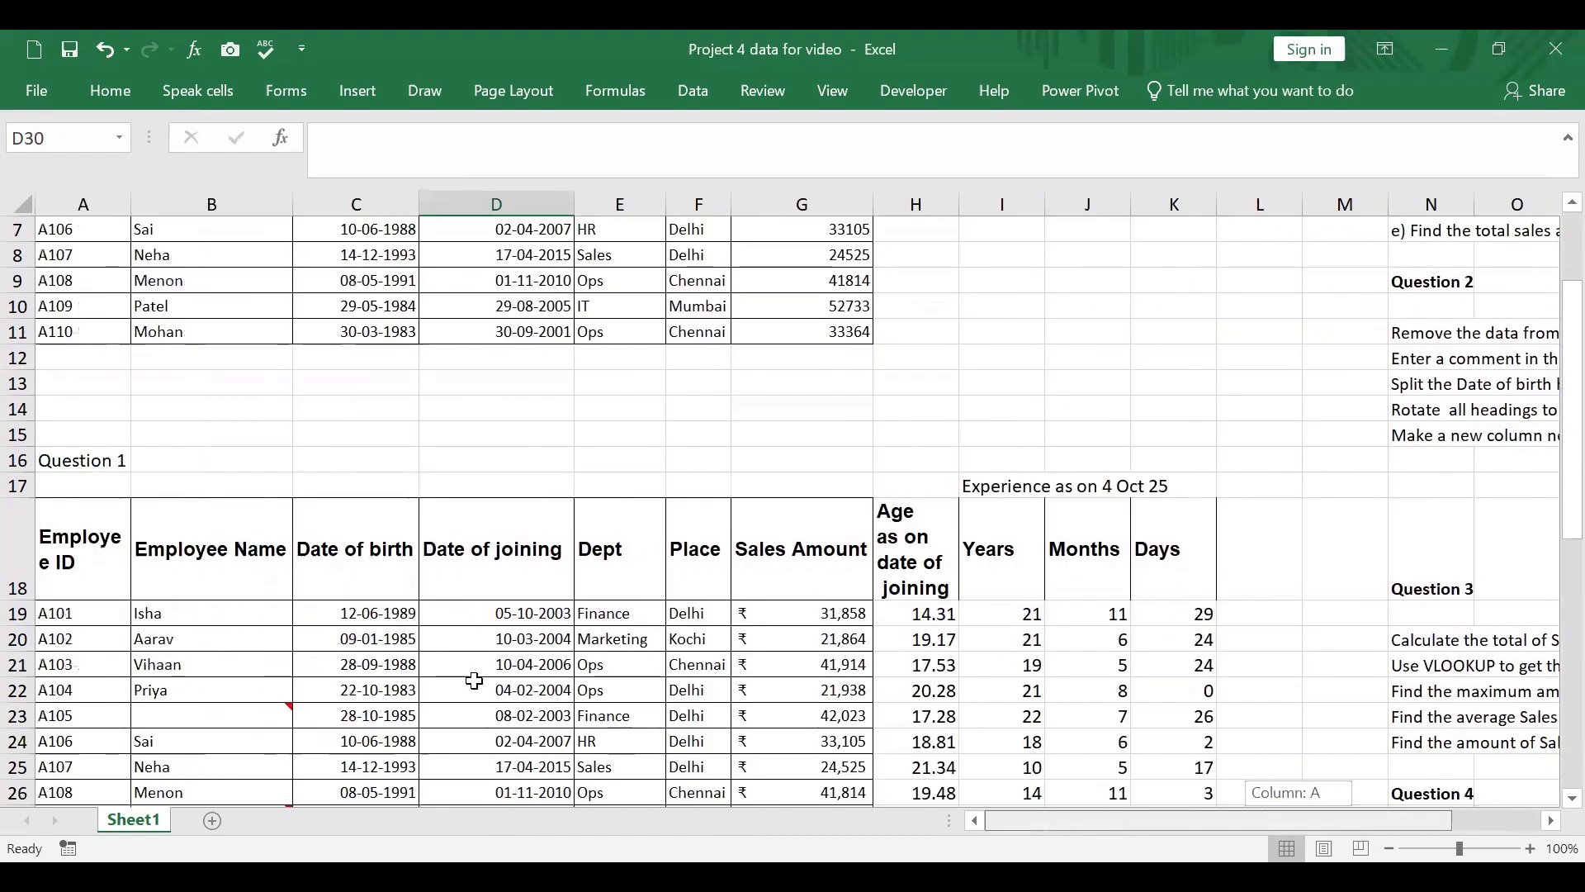
left_click(375, 571)
left_click(365, 139)
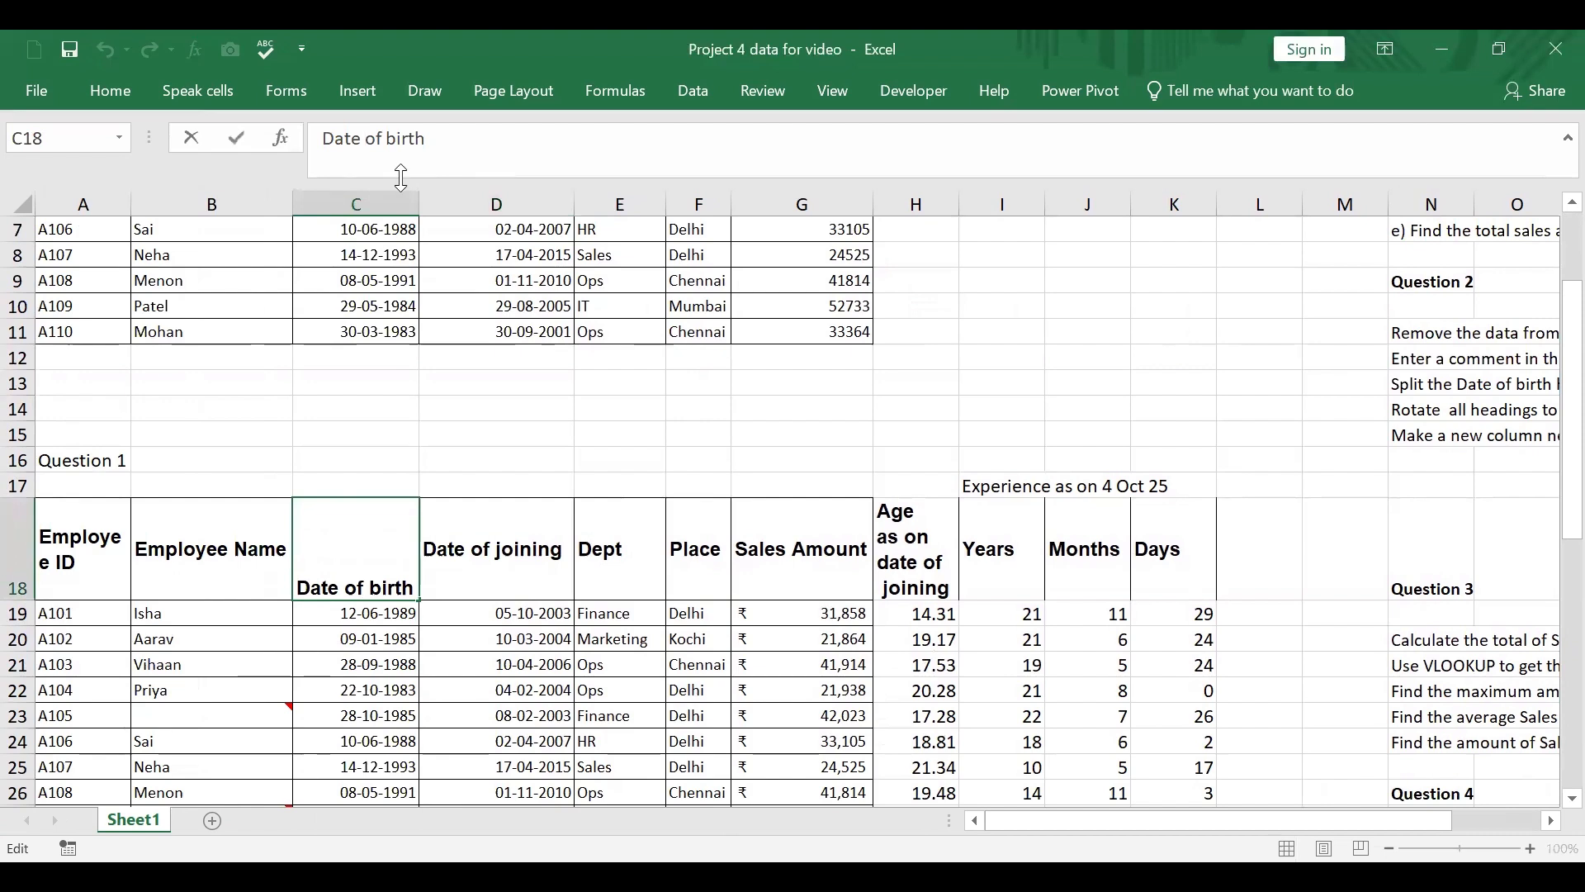
key("alt+Return")
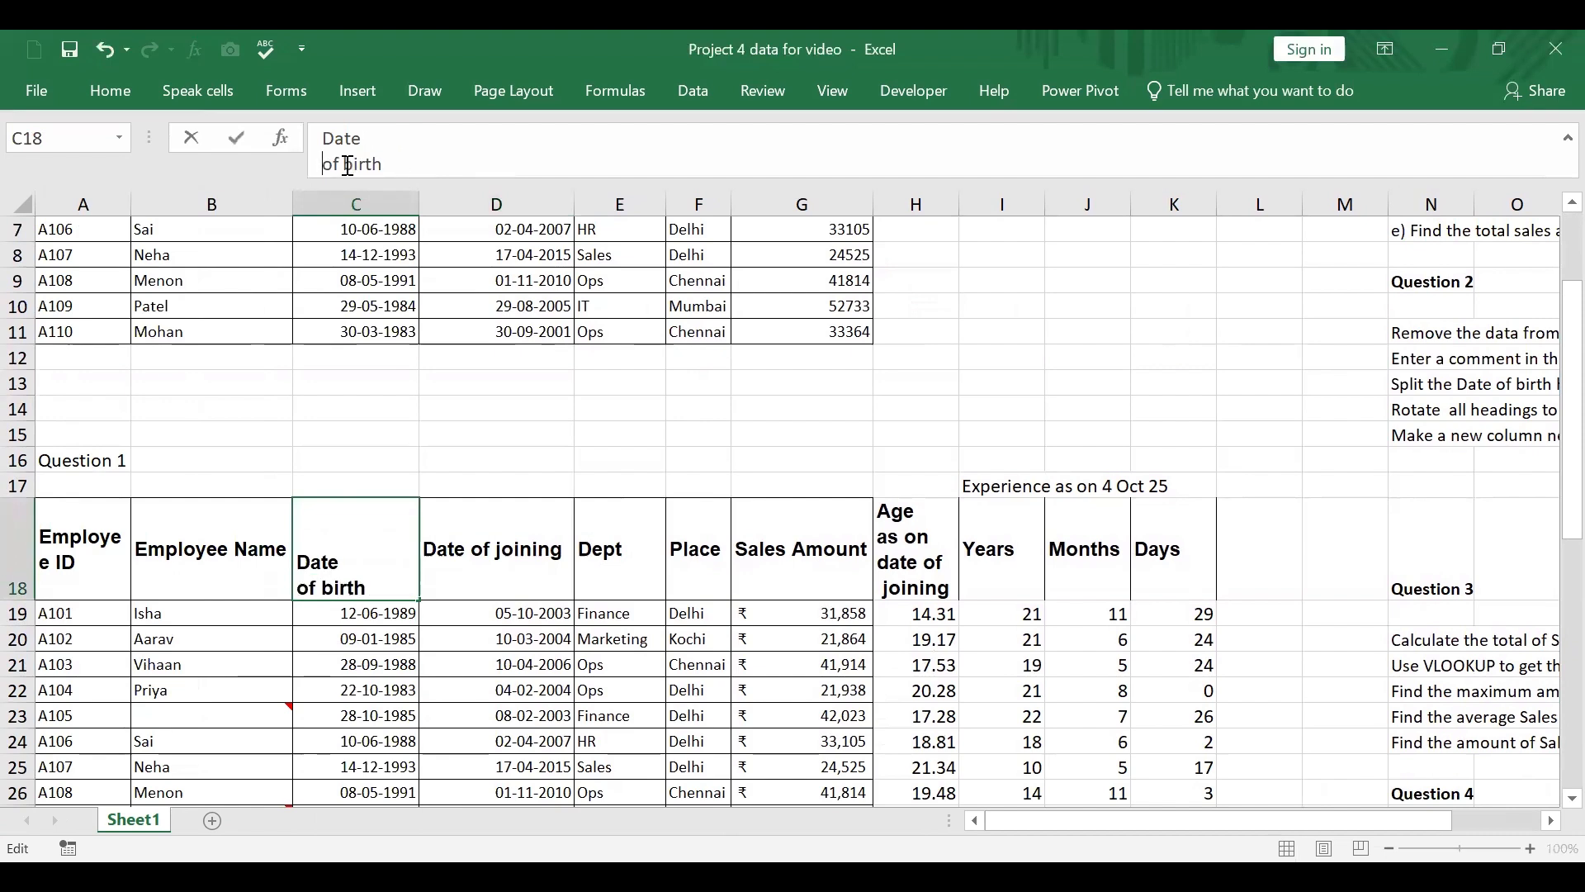
key("alt+Return")
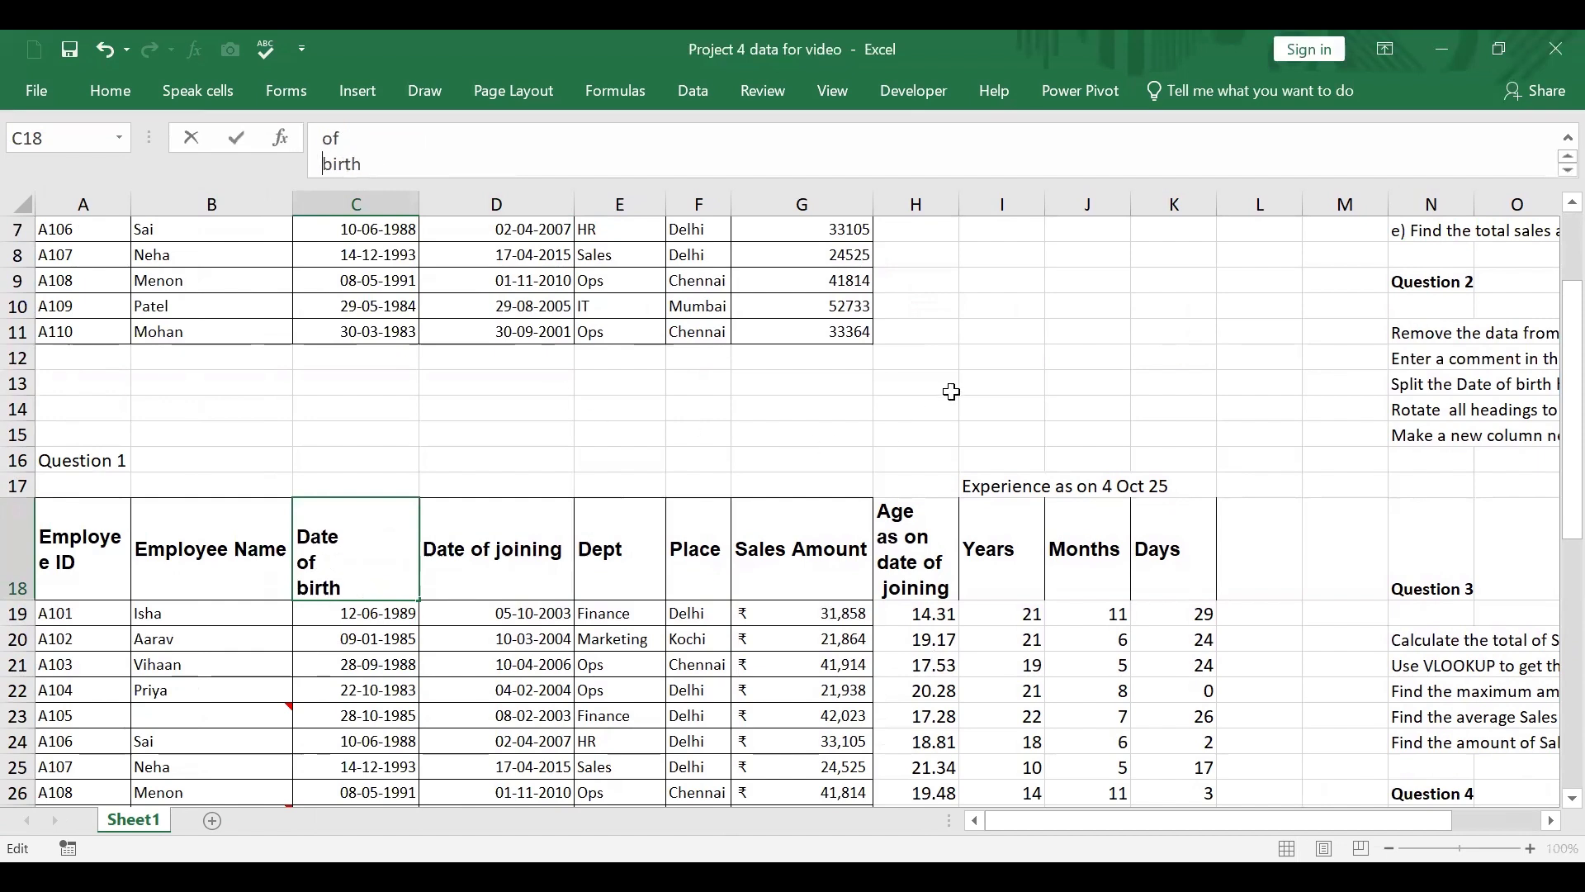
left_click(947, 388)
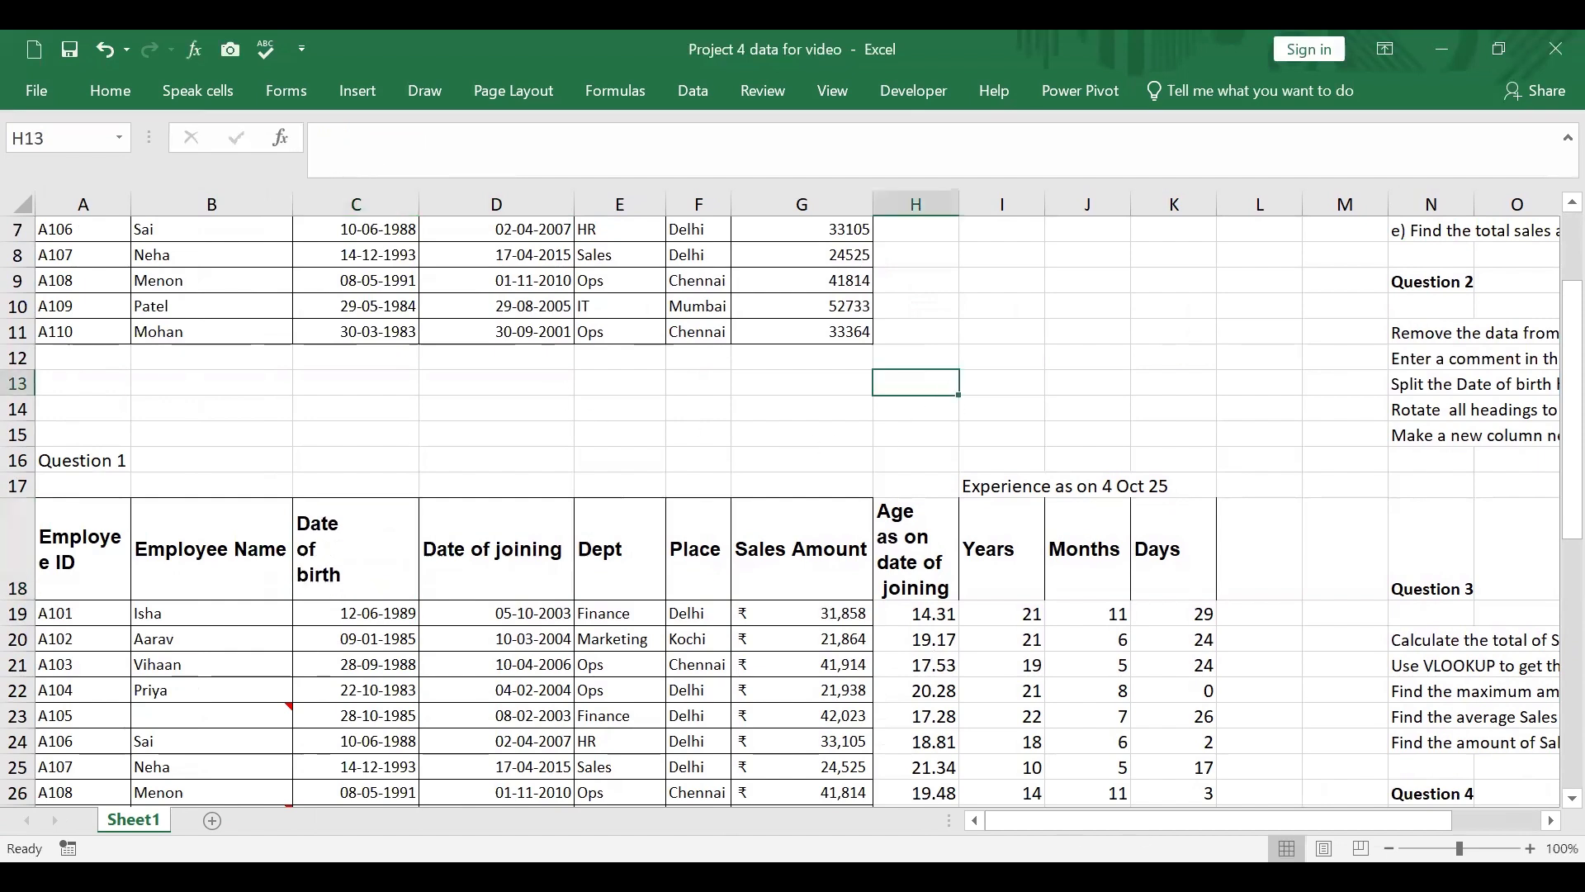
Step: Review the Question 1 and Question 2 instructions in column N against the employee tables
left_click_drag(1367, 824, 1453, 813)
left_click(420, 407)
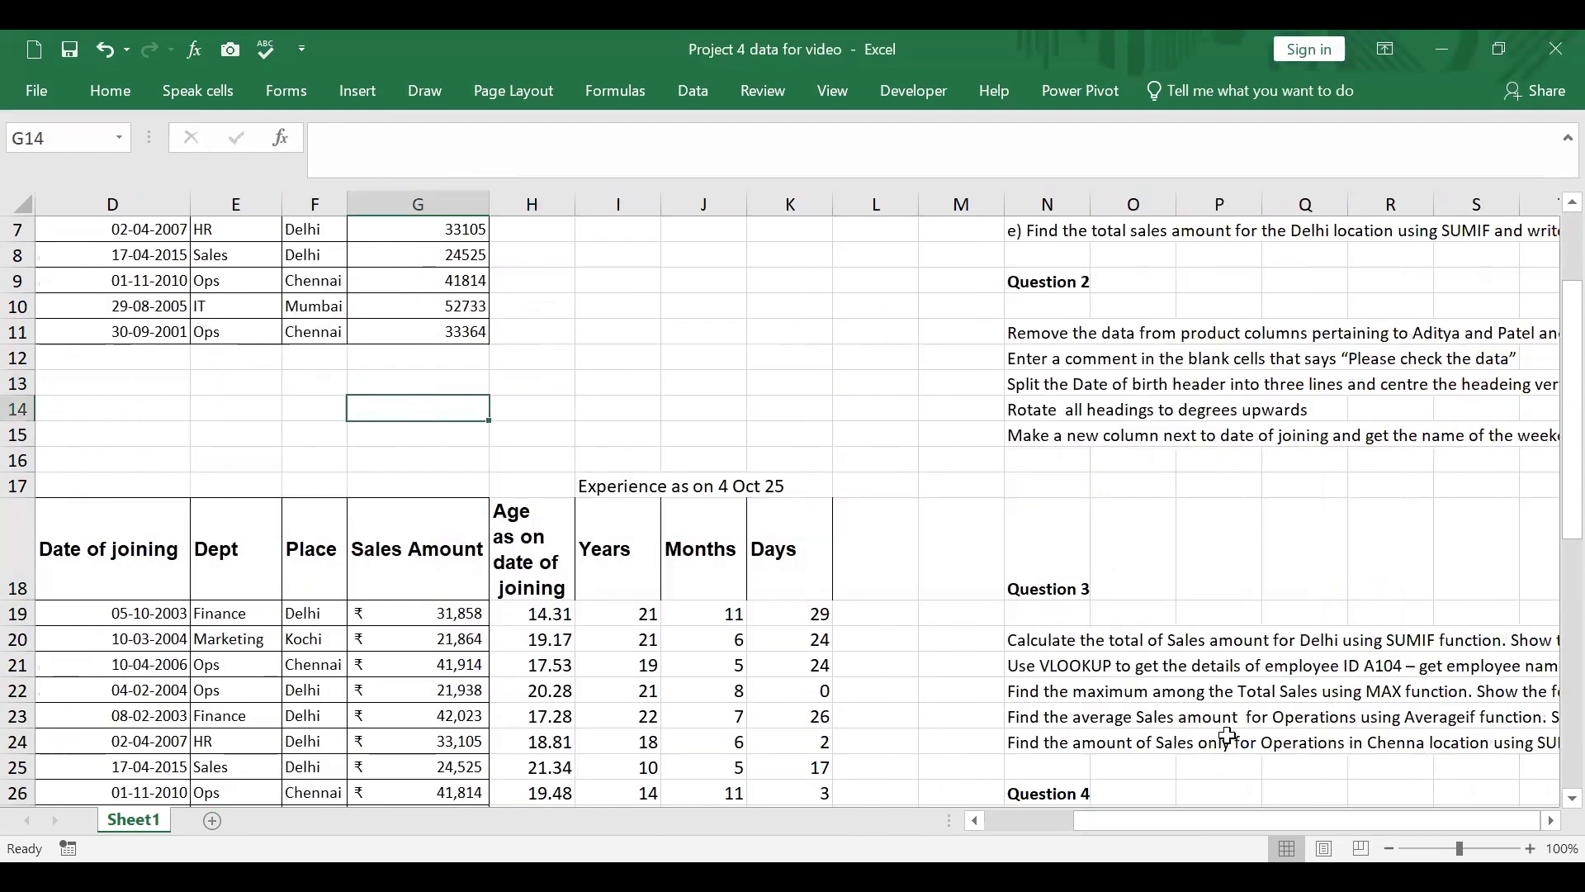
scroll(1165, 385, "up", 2)
scroll(1214, 425, "down", 1)
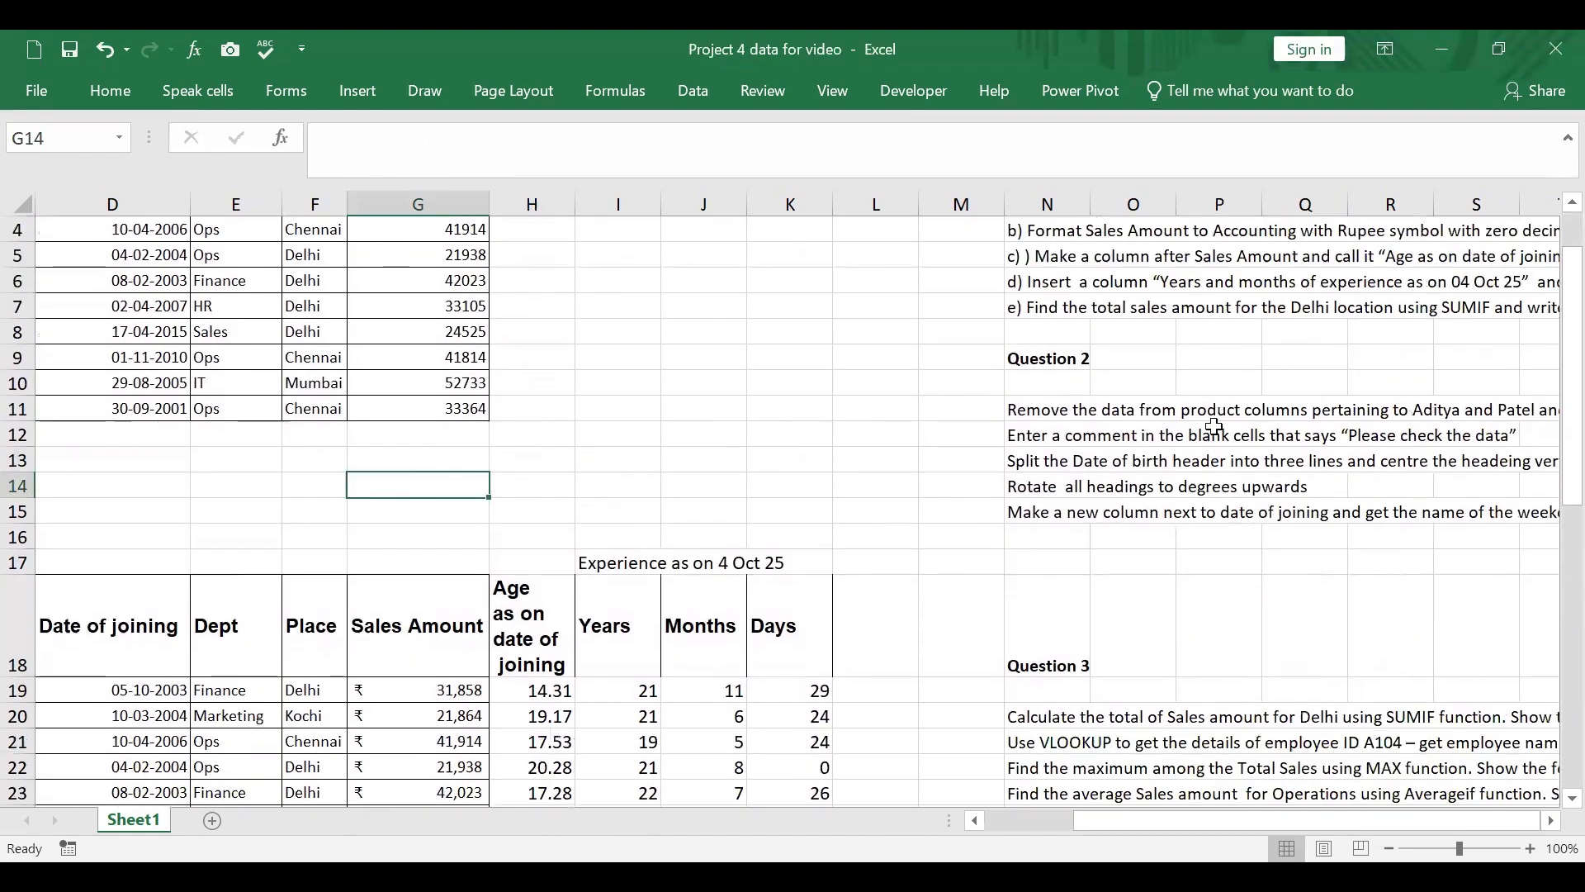
scroll(1214, 425, "up", 1)
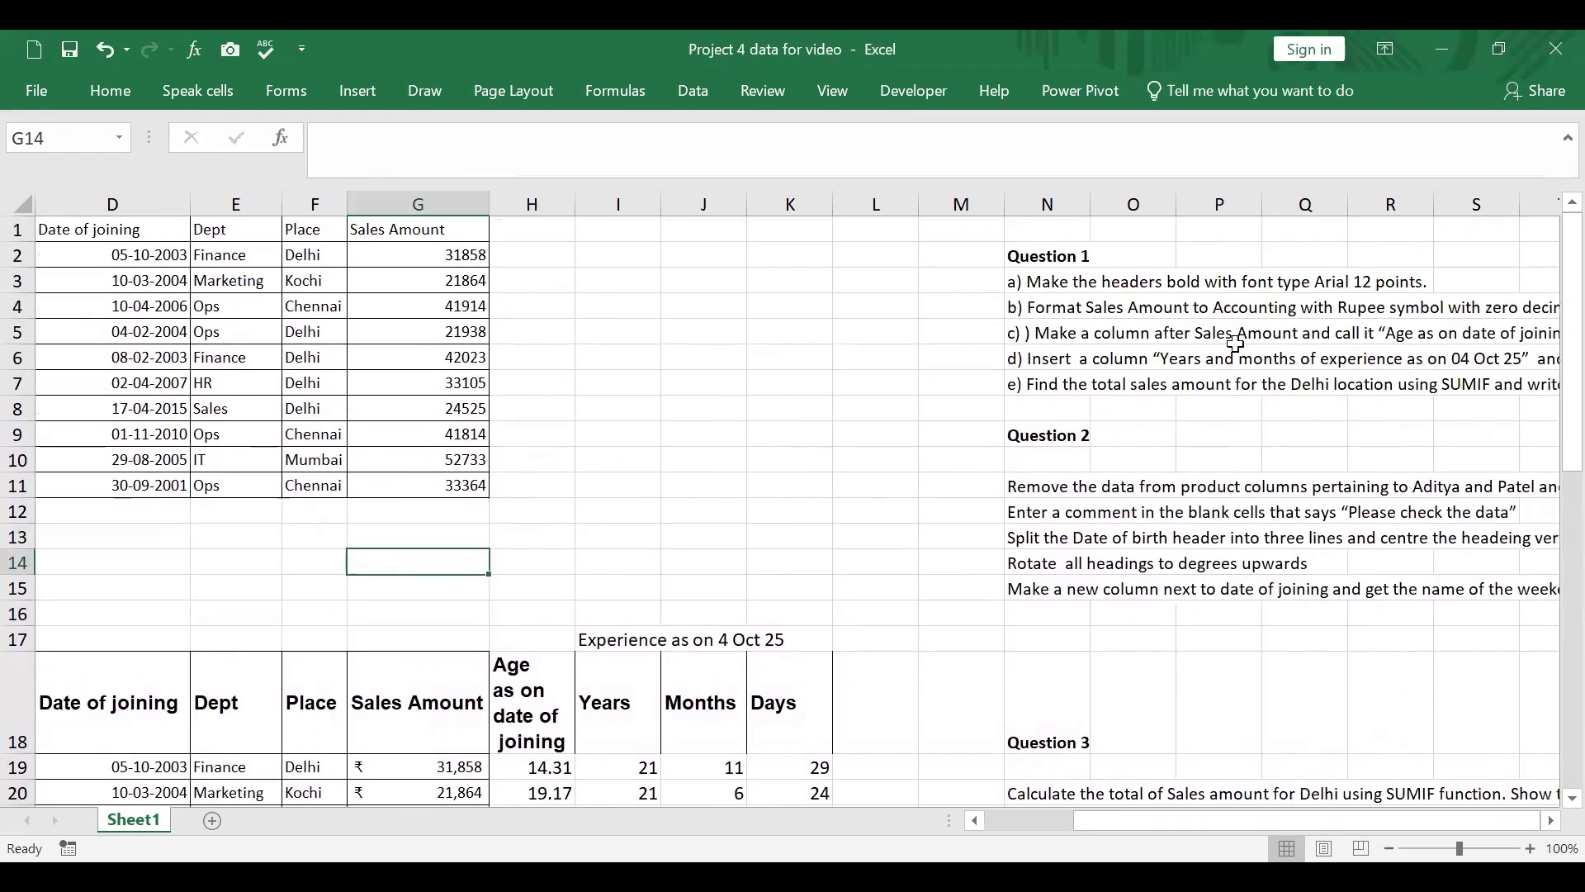
left_click_drag(1355, 826, 1464, 832)
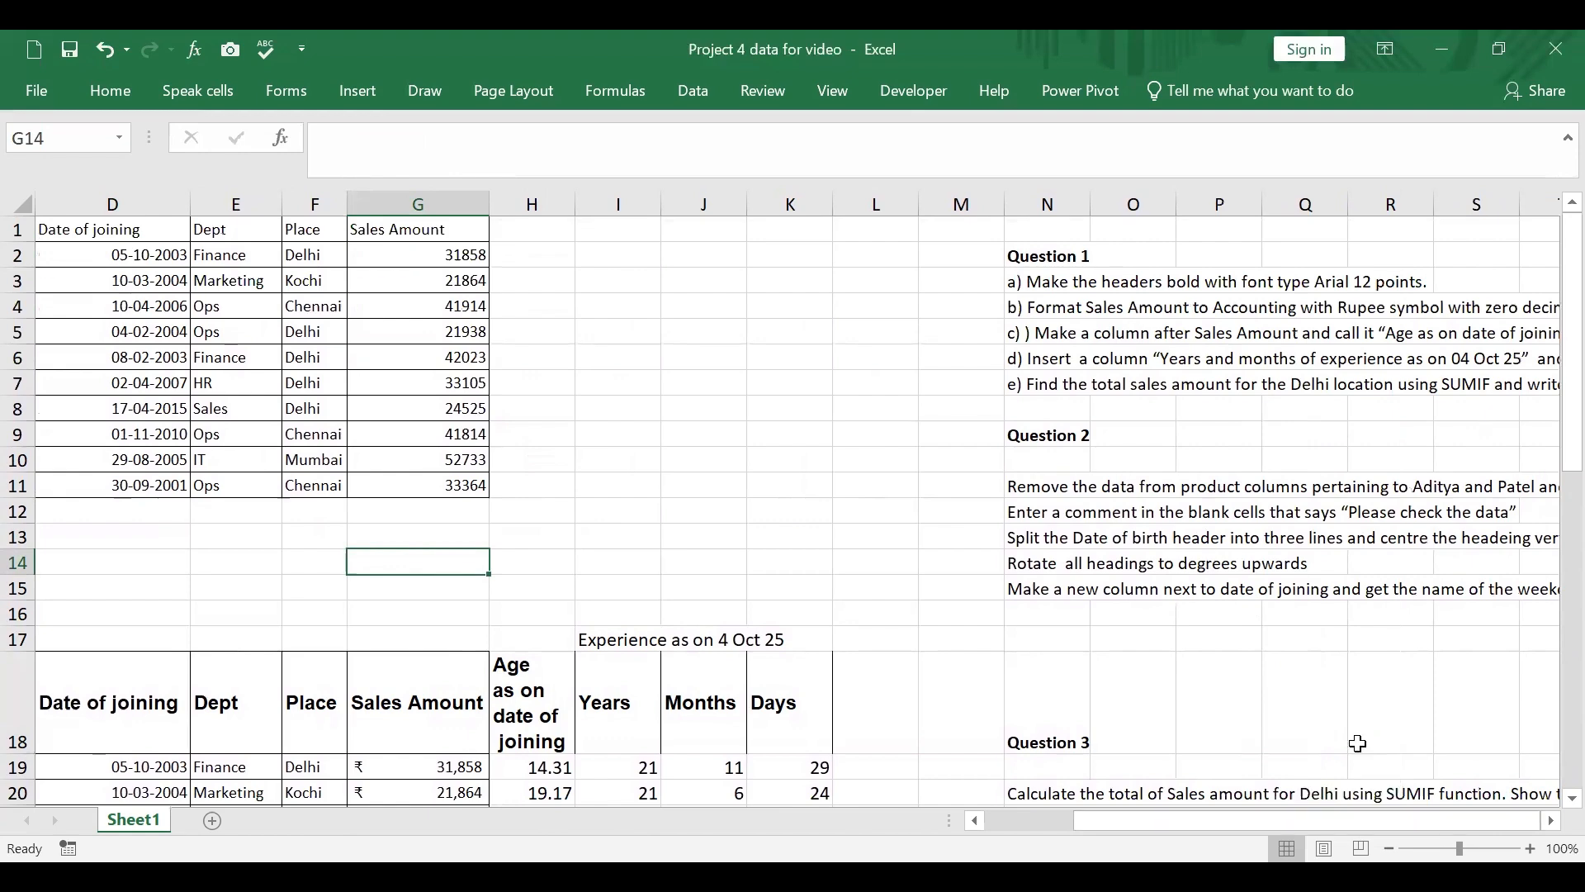
left_click(1551, 821)
left_click(1550, 821)
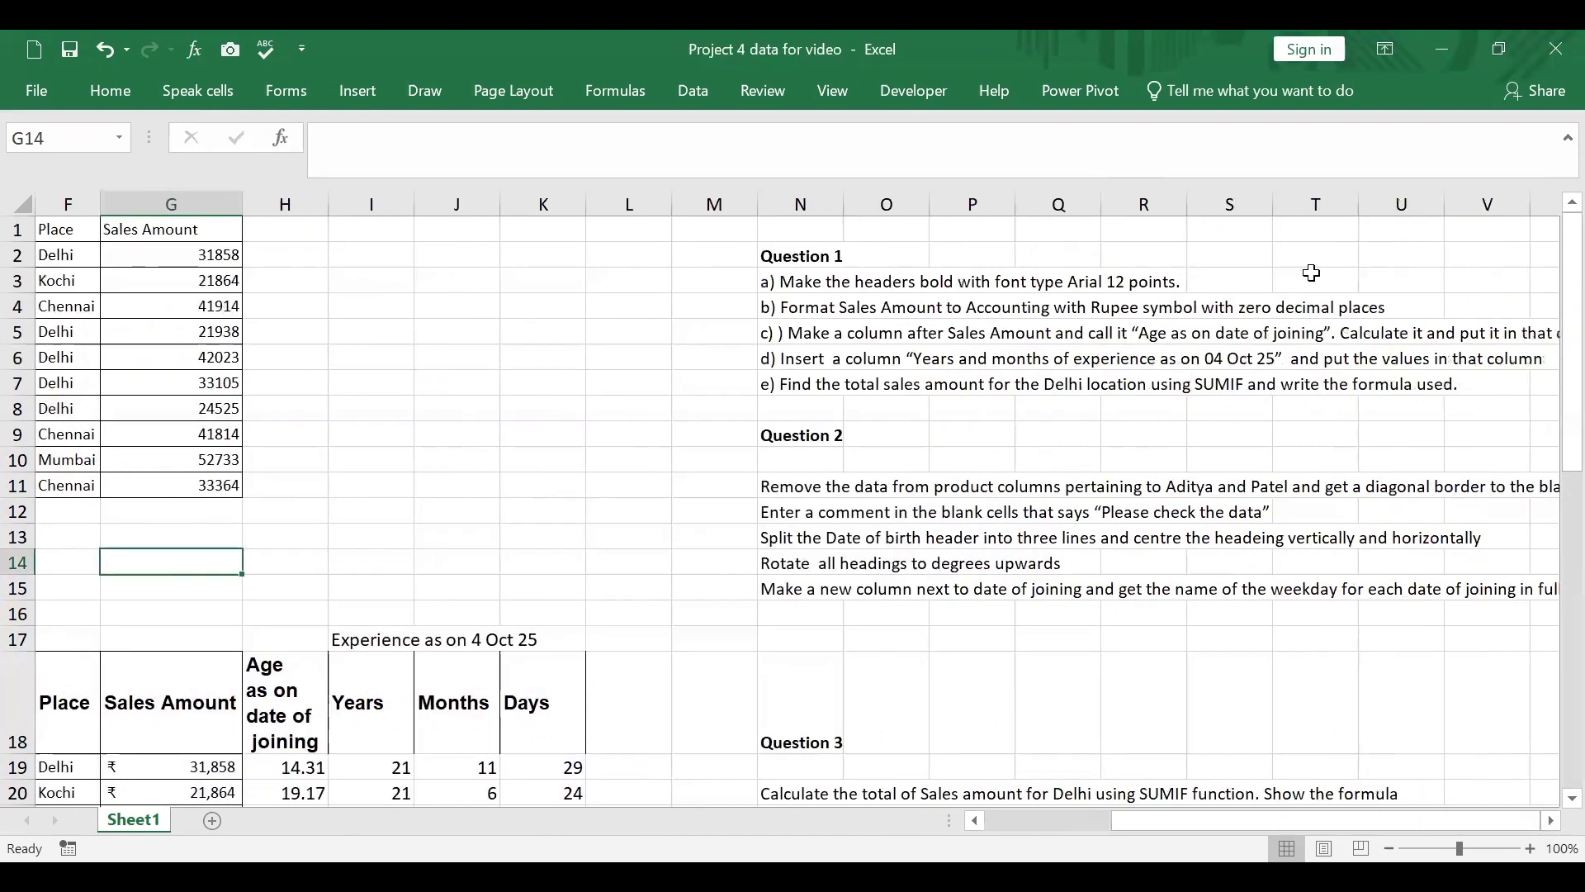
scroll(1312, 272, "down", 5)
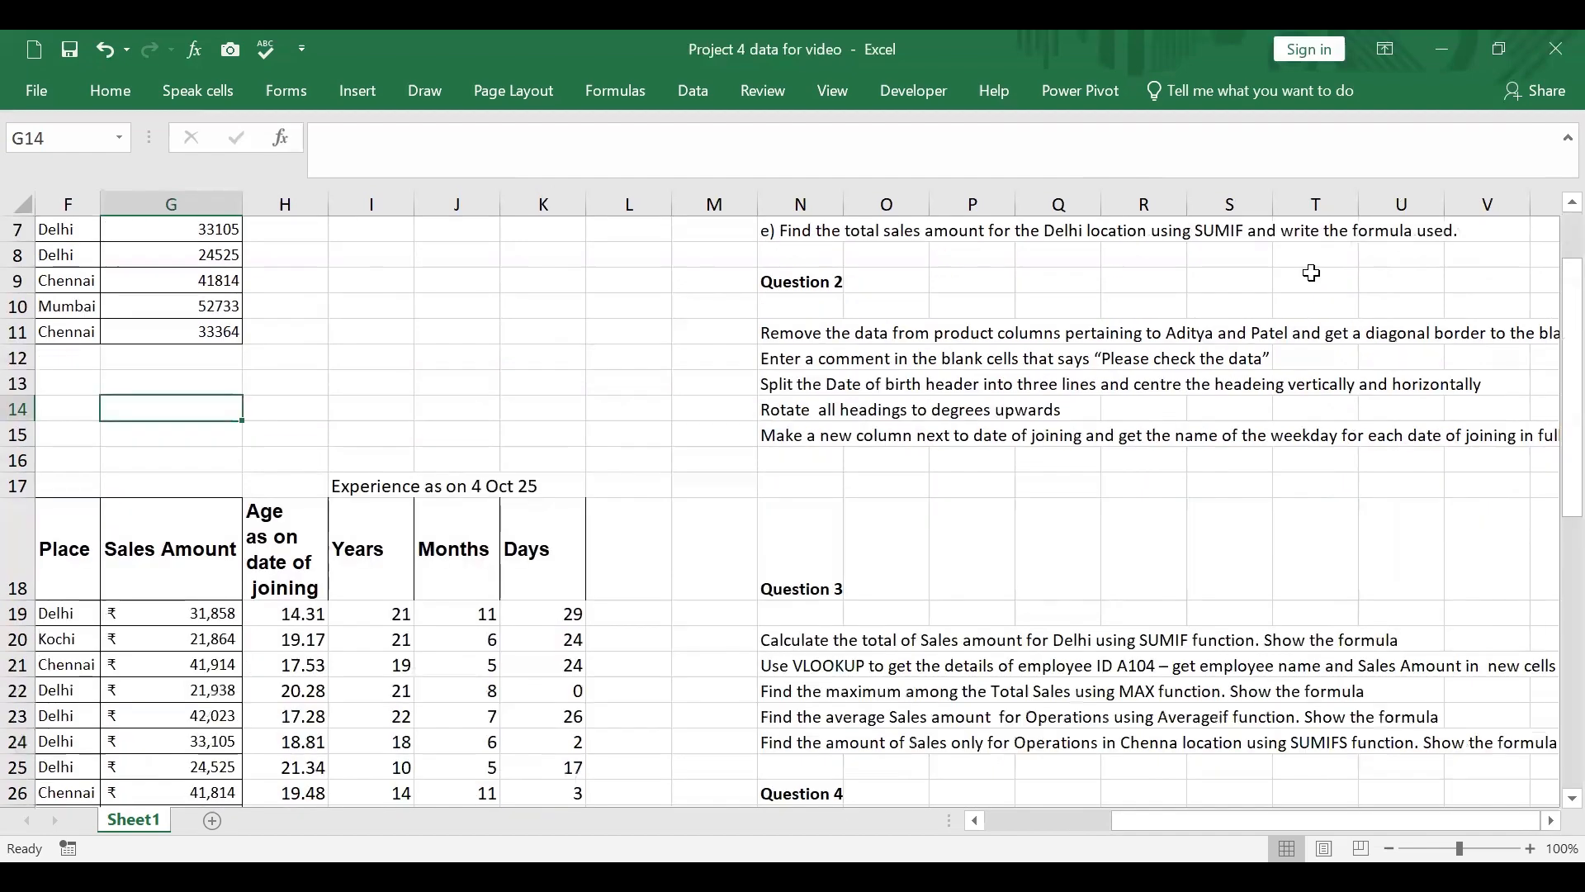
scroll(1311, 272, "up", 5)
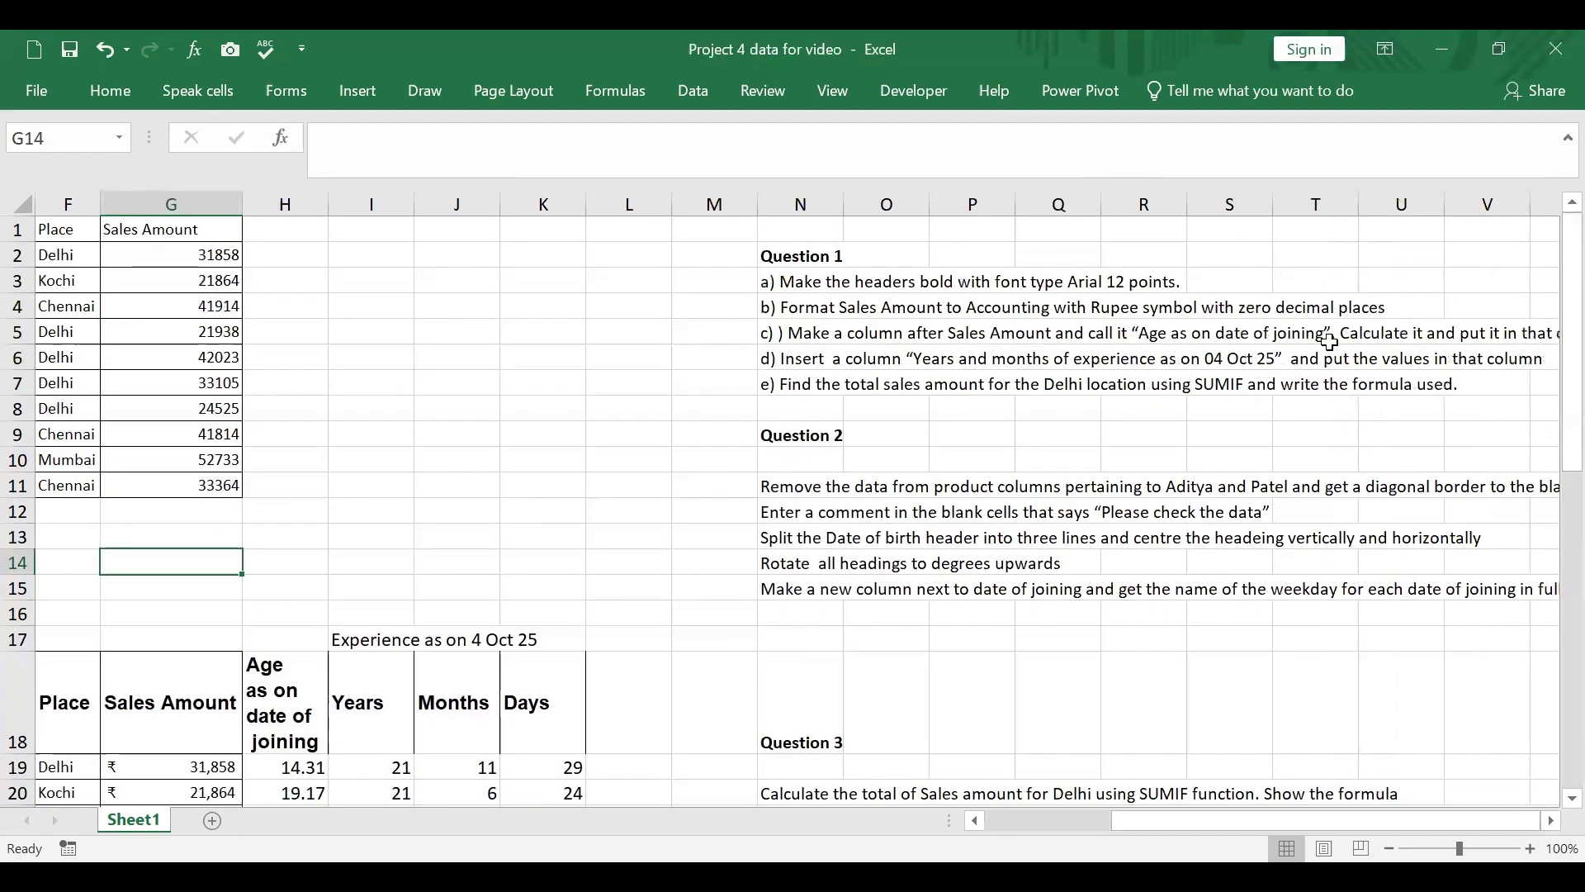
left_click_drag(1246, 812, 921, 801)
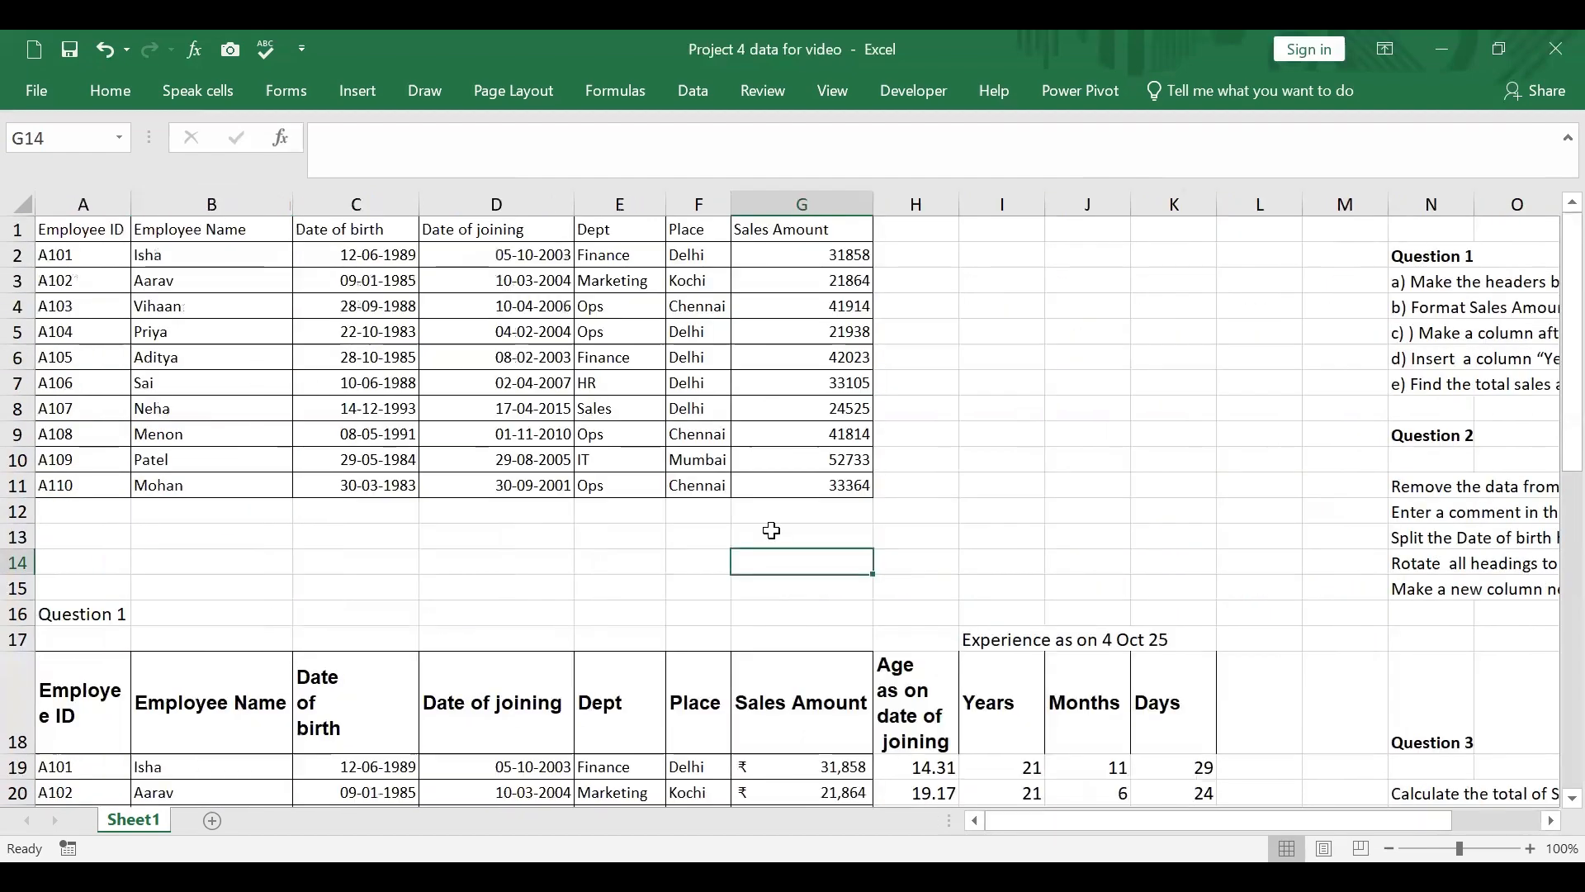
scroll(800, 490, "down", 4)
scroll(801, 490, "down", 7)
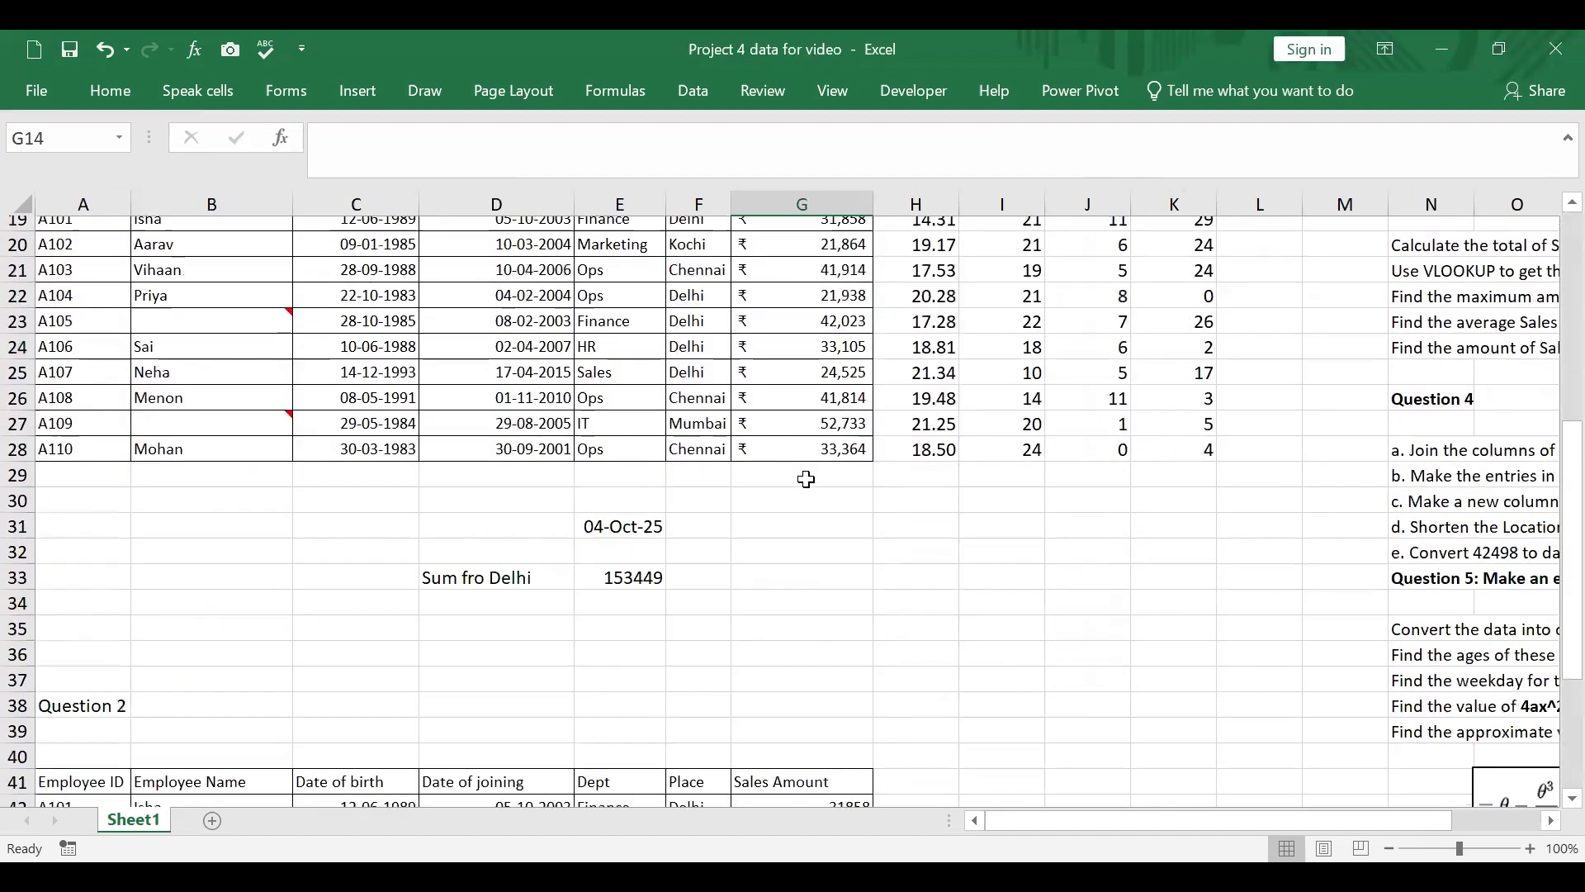
left_click_drag(1225, 815, 1313, 813)
scroll(1529, 690, "up", 9)
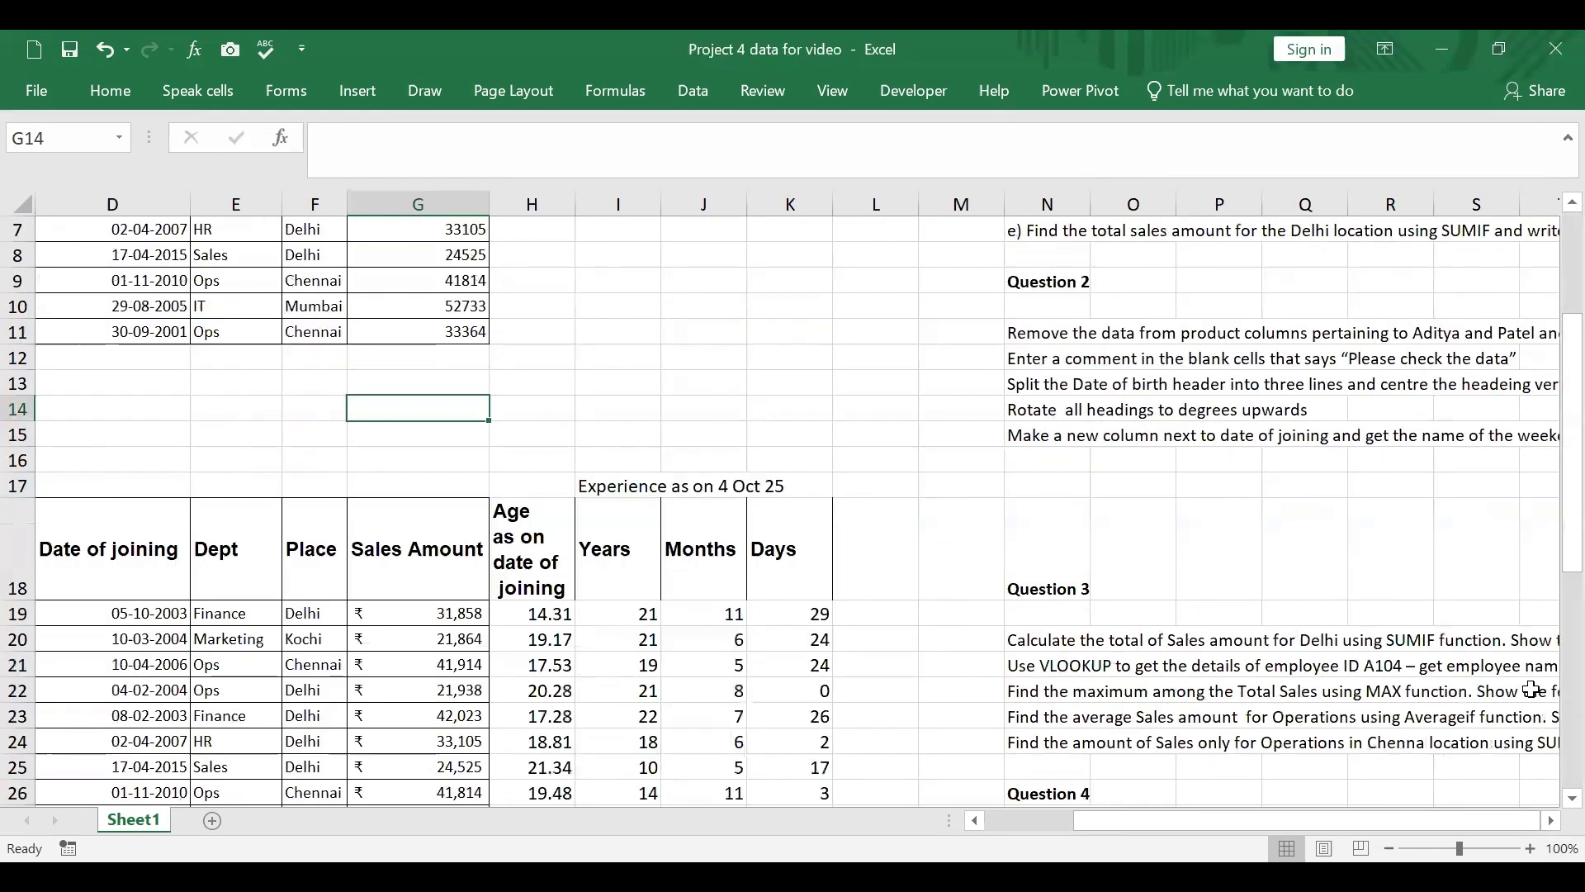
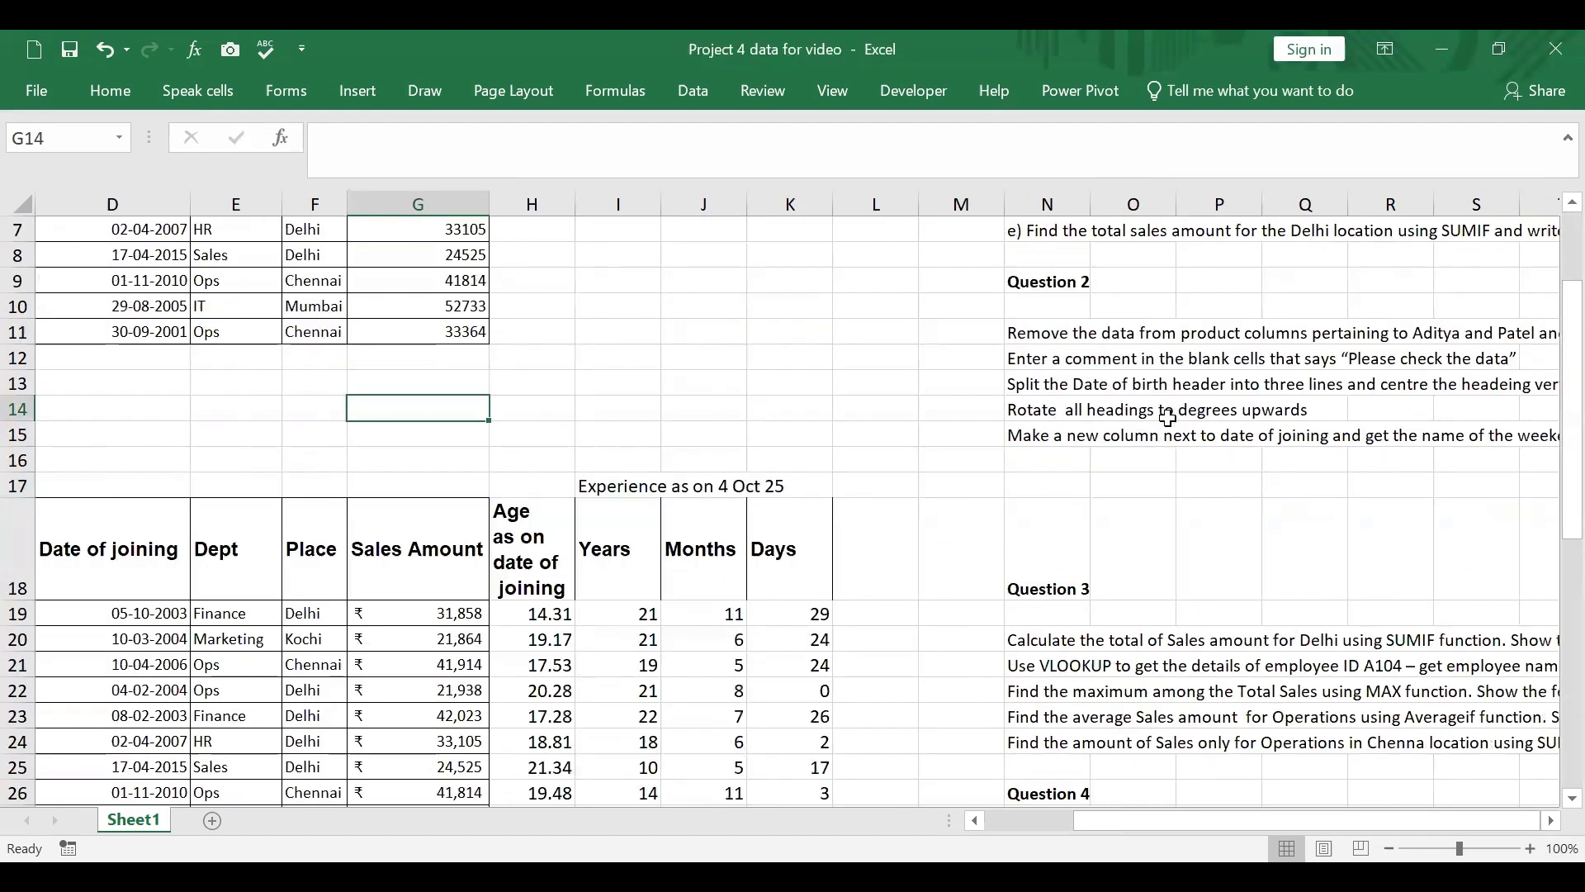
Step: Add the missing angle to the instruction in N14 so it reads "Rotate all headings to 60 degrees upwards"
left_click(1041, 408)
key("F2")
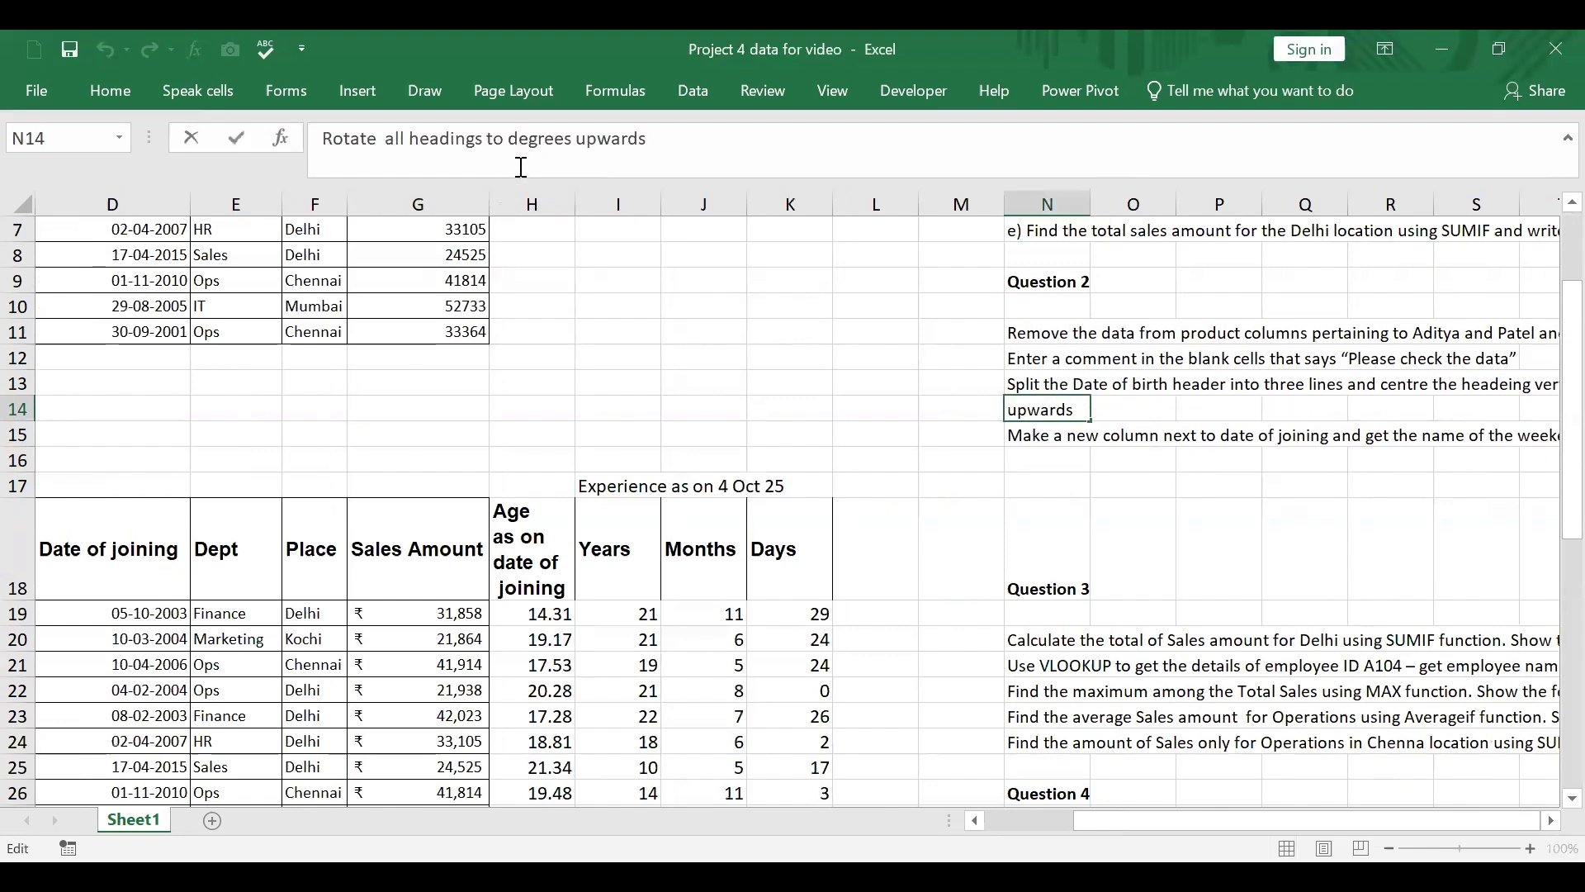
left_click(521, 164)
type("60")
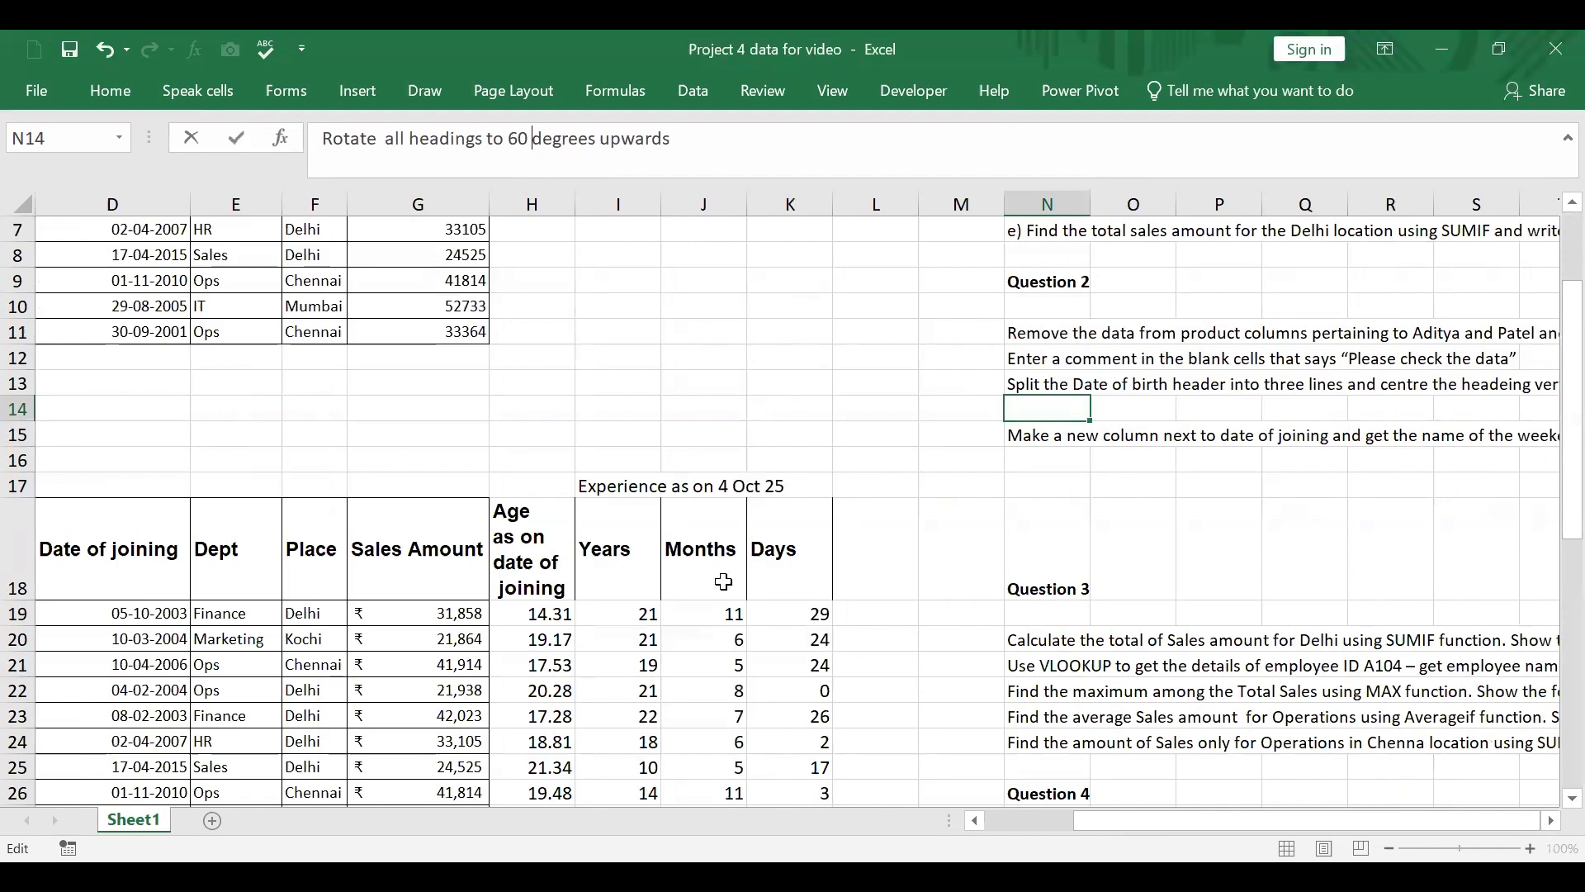
scroll(726, 576, "down", 4)
scroll(726, 576, "up", 1)
scroll(727, 575, "down", 5)
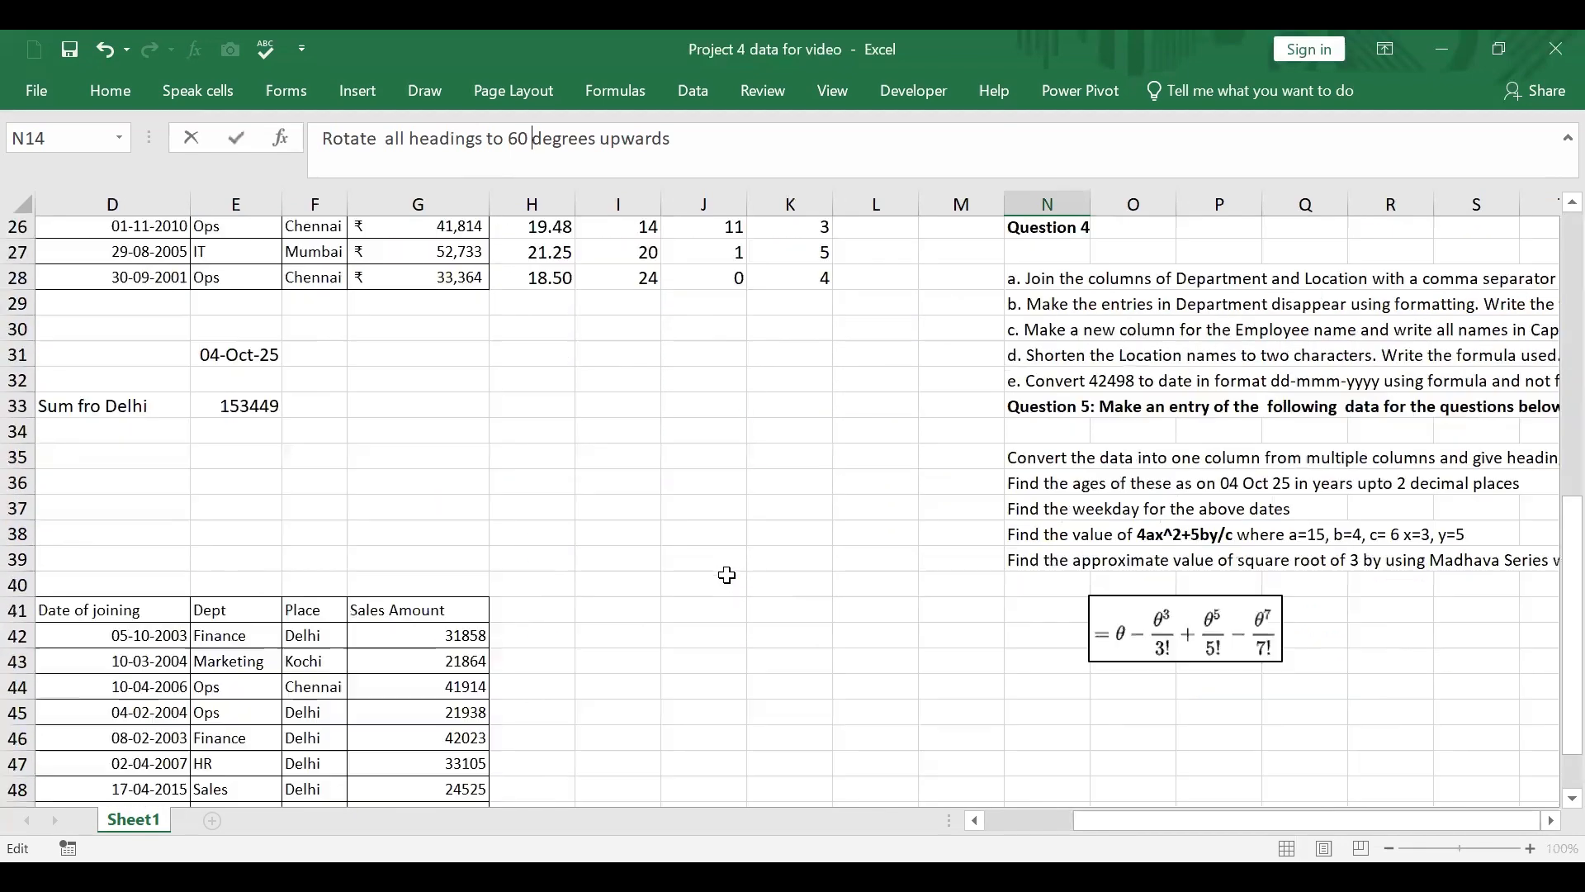
scroll(726, 575, "up", 6)
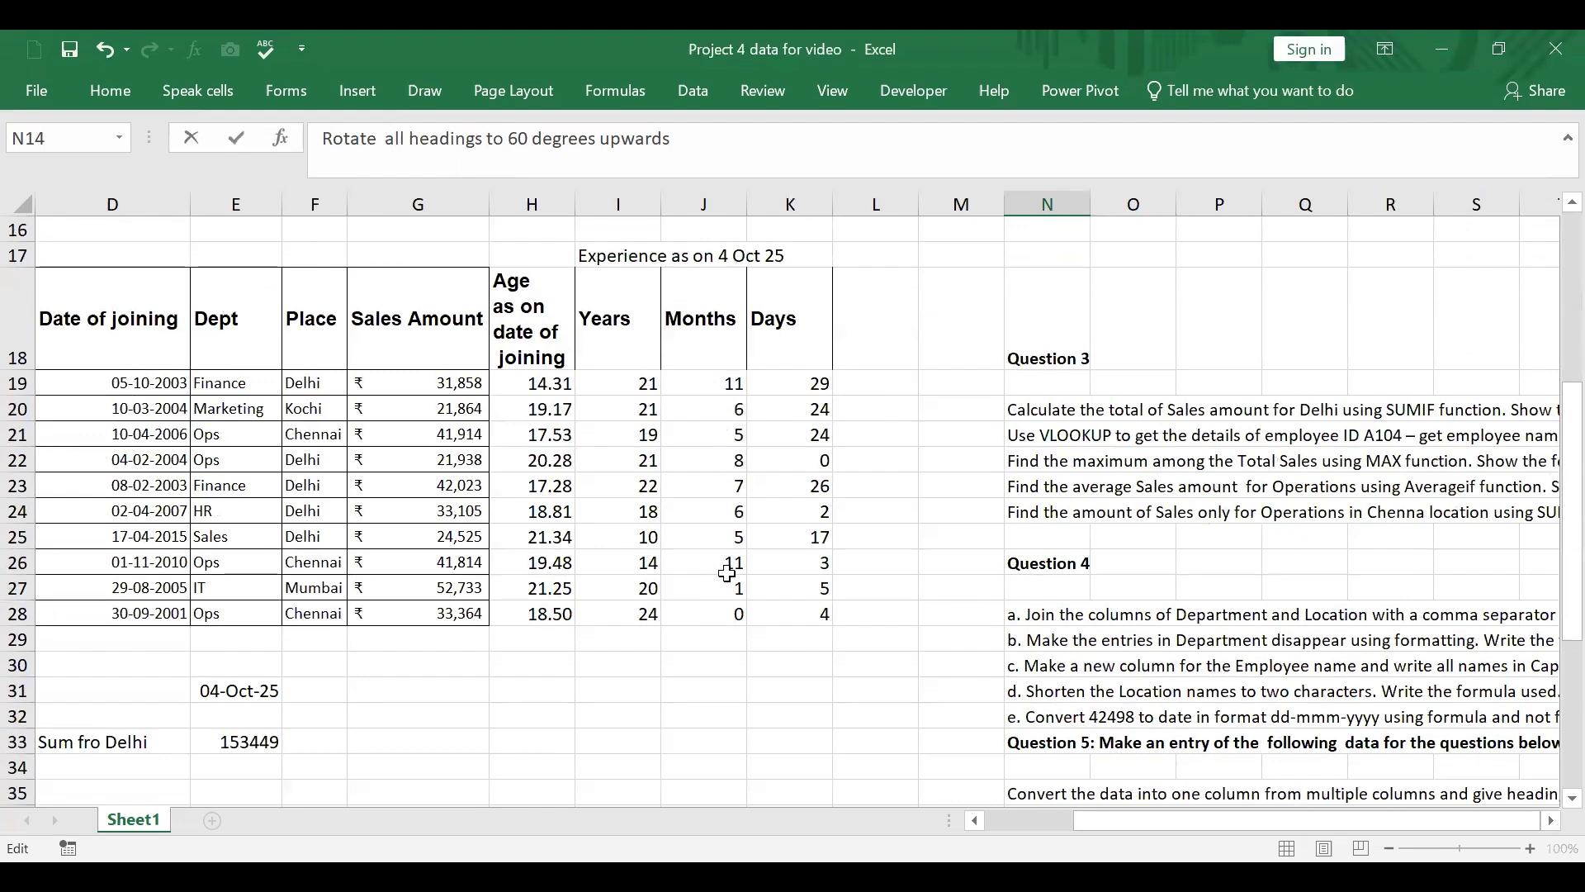
left_click(158, 334)
Step: Rotate the headings in A41:G41 of the Question 2 table upwards to an orientation of 60 degrees
scroll(221, 326, "up", 4)
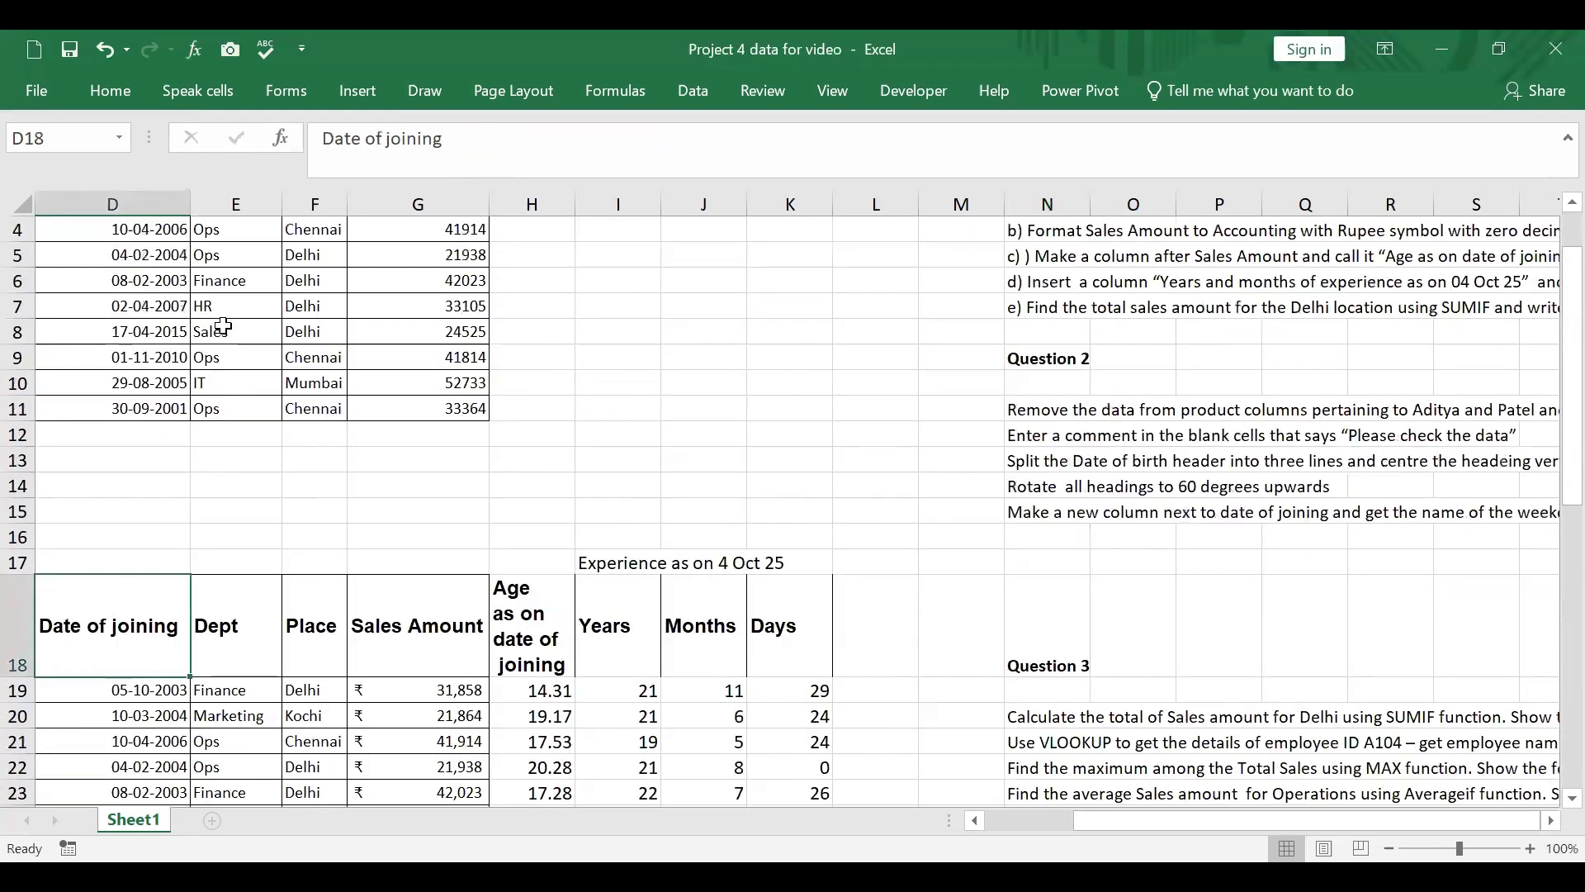
scroll(223, 326, "up", 1)
left_click_drag(1222, 820, 815, 799)
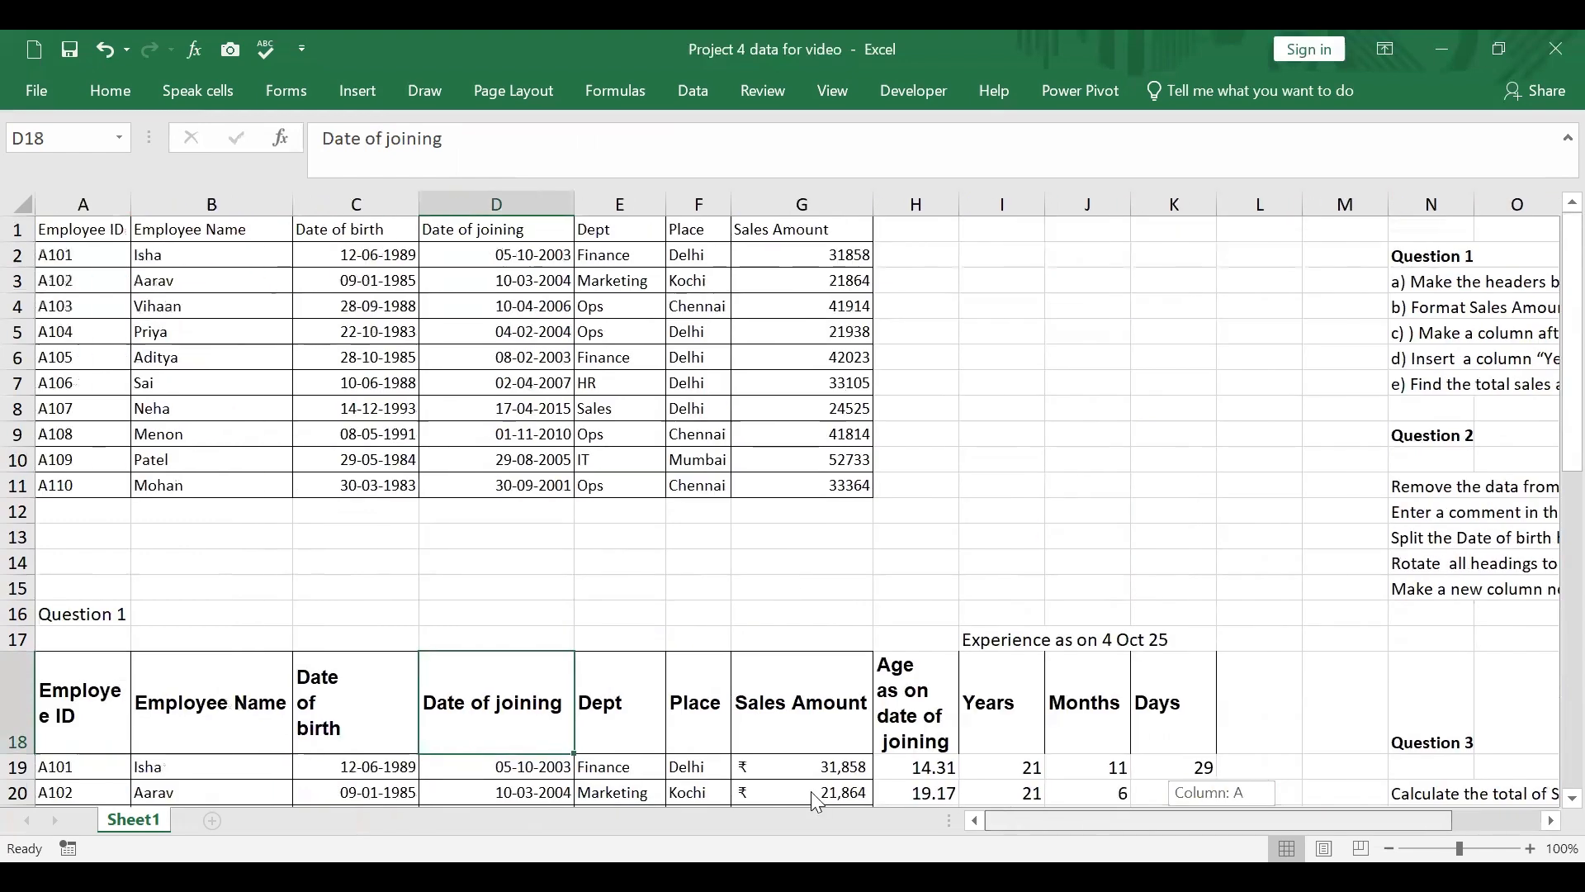
scroll(393, 582, "down", 10)
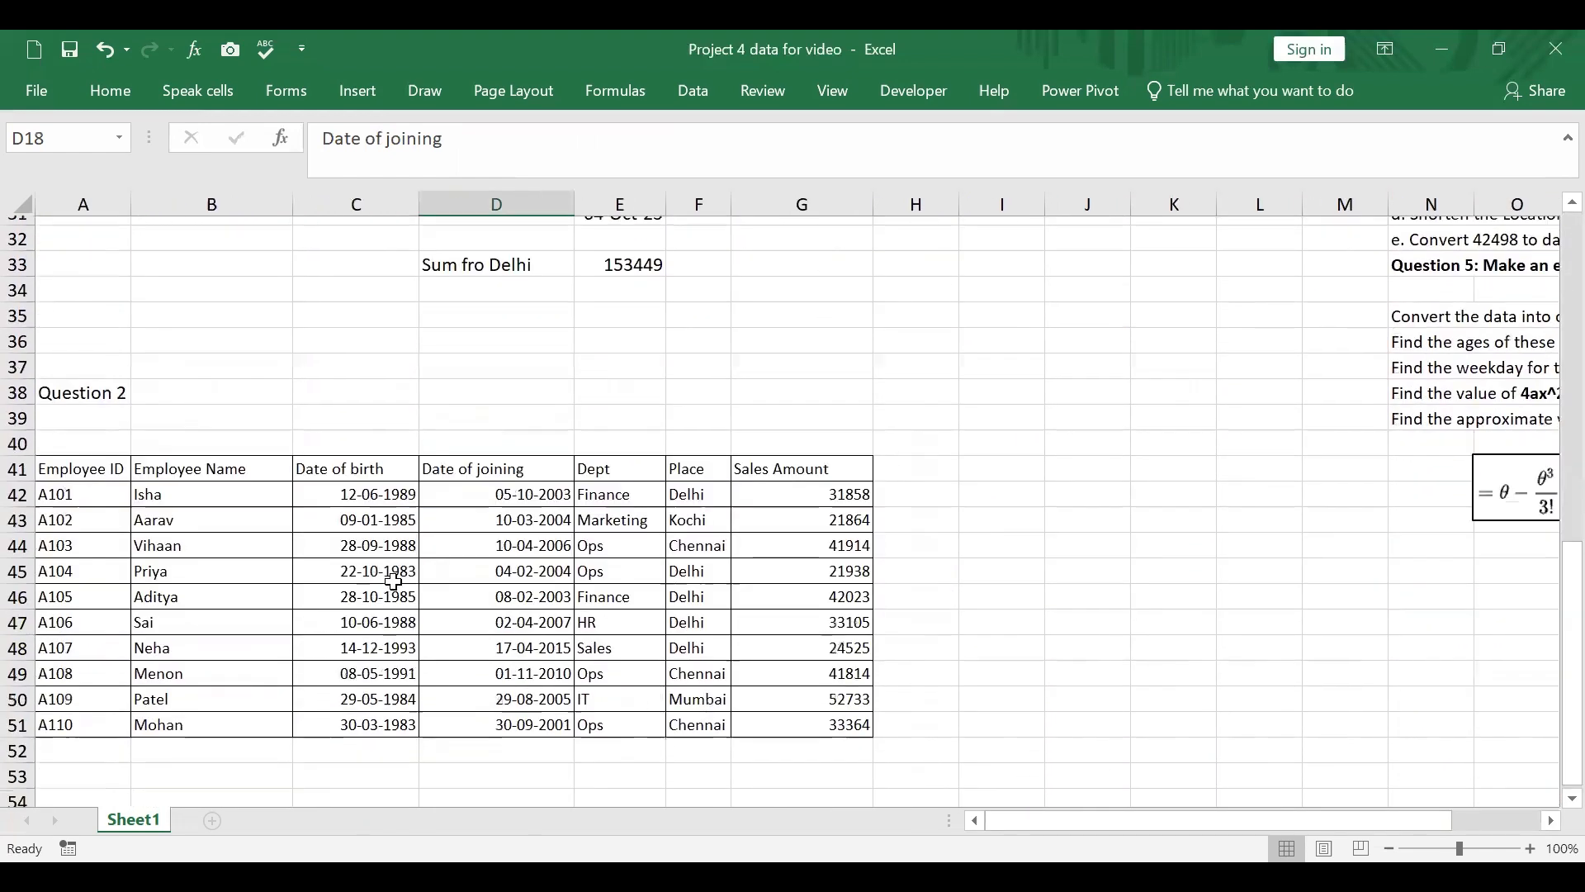
scroll(393, 582, "down", 2)
left_click_drag(107, 331, 828, 332)
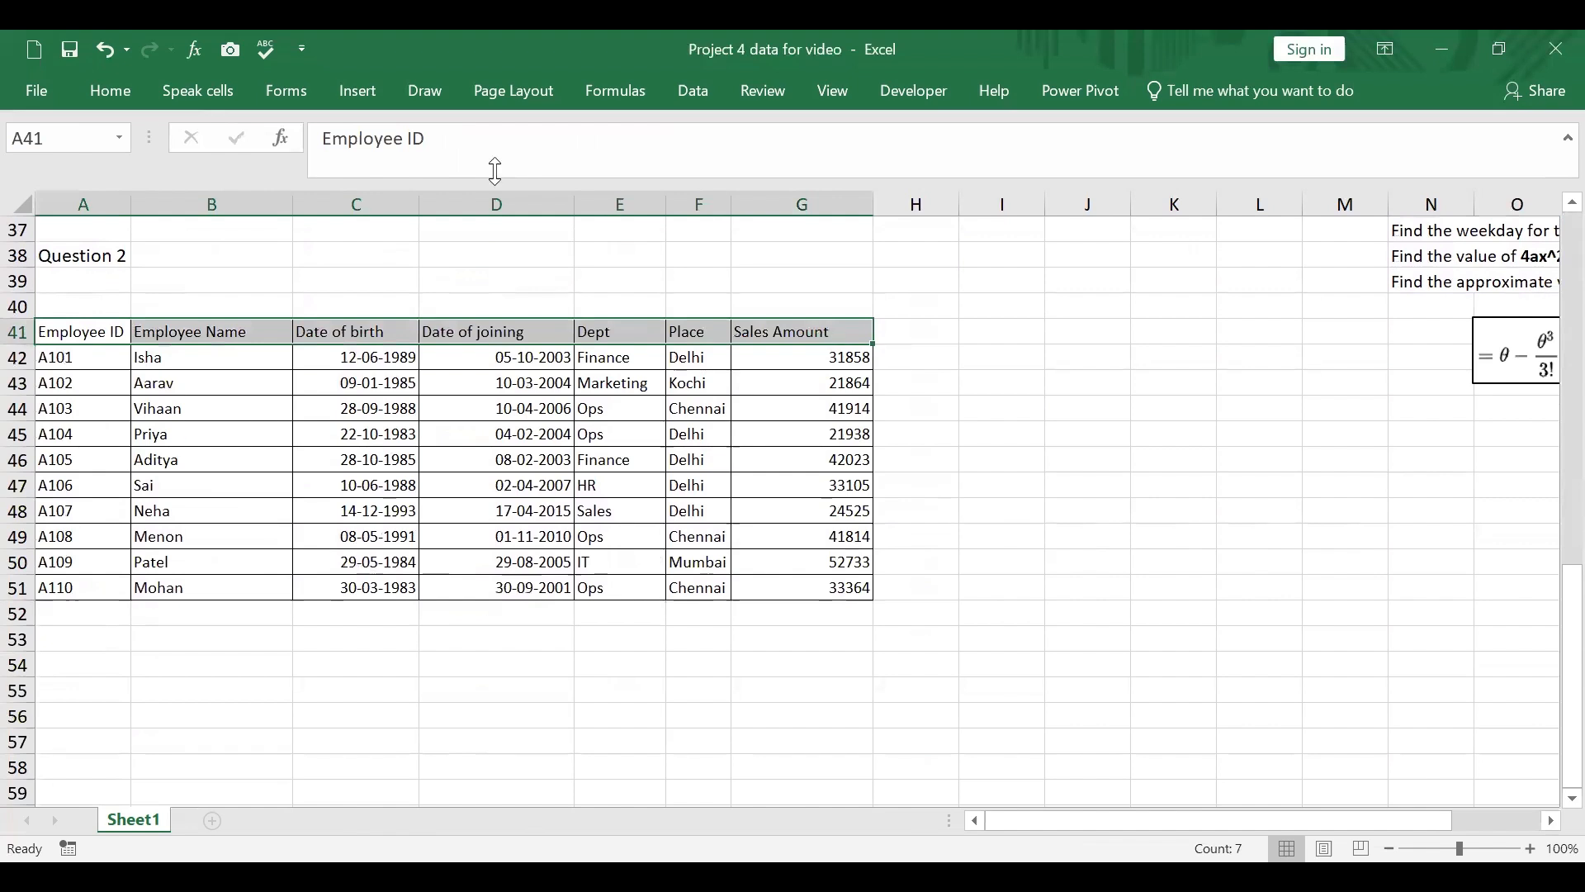
right_click(535, 333)
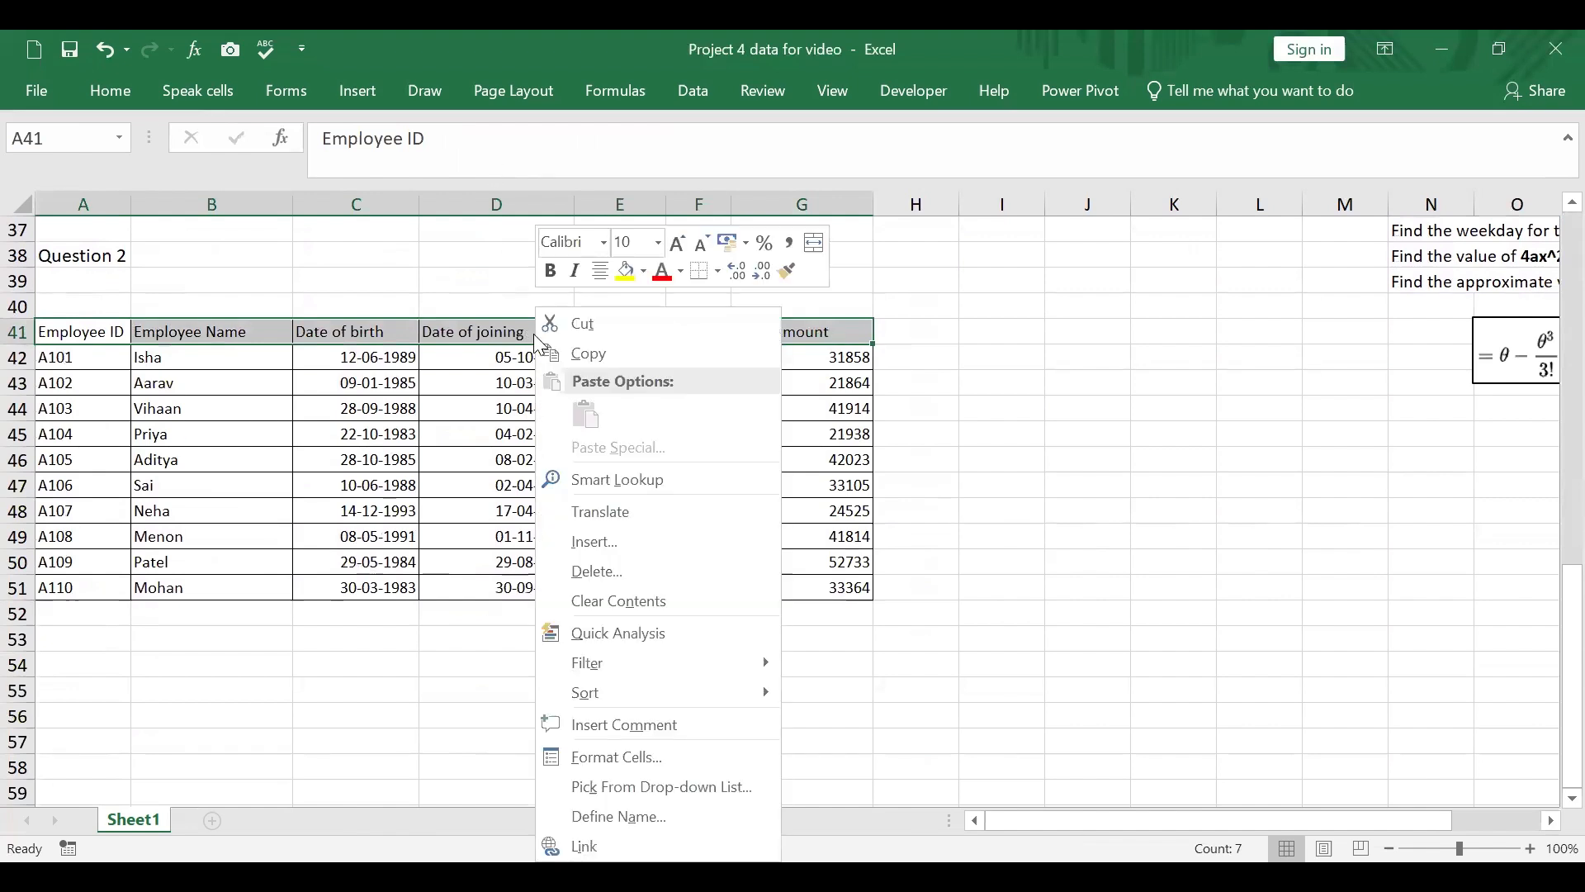
left_click(588, 757)
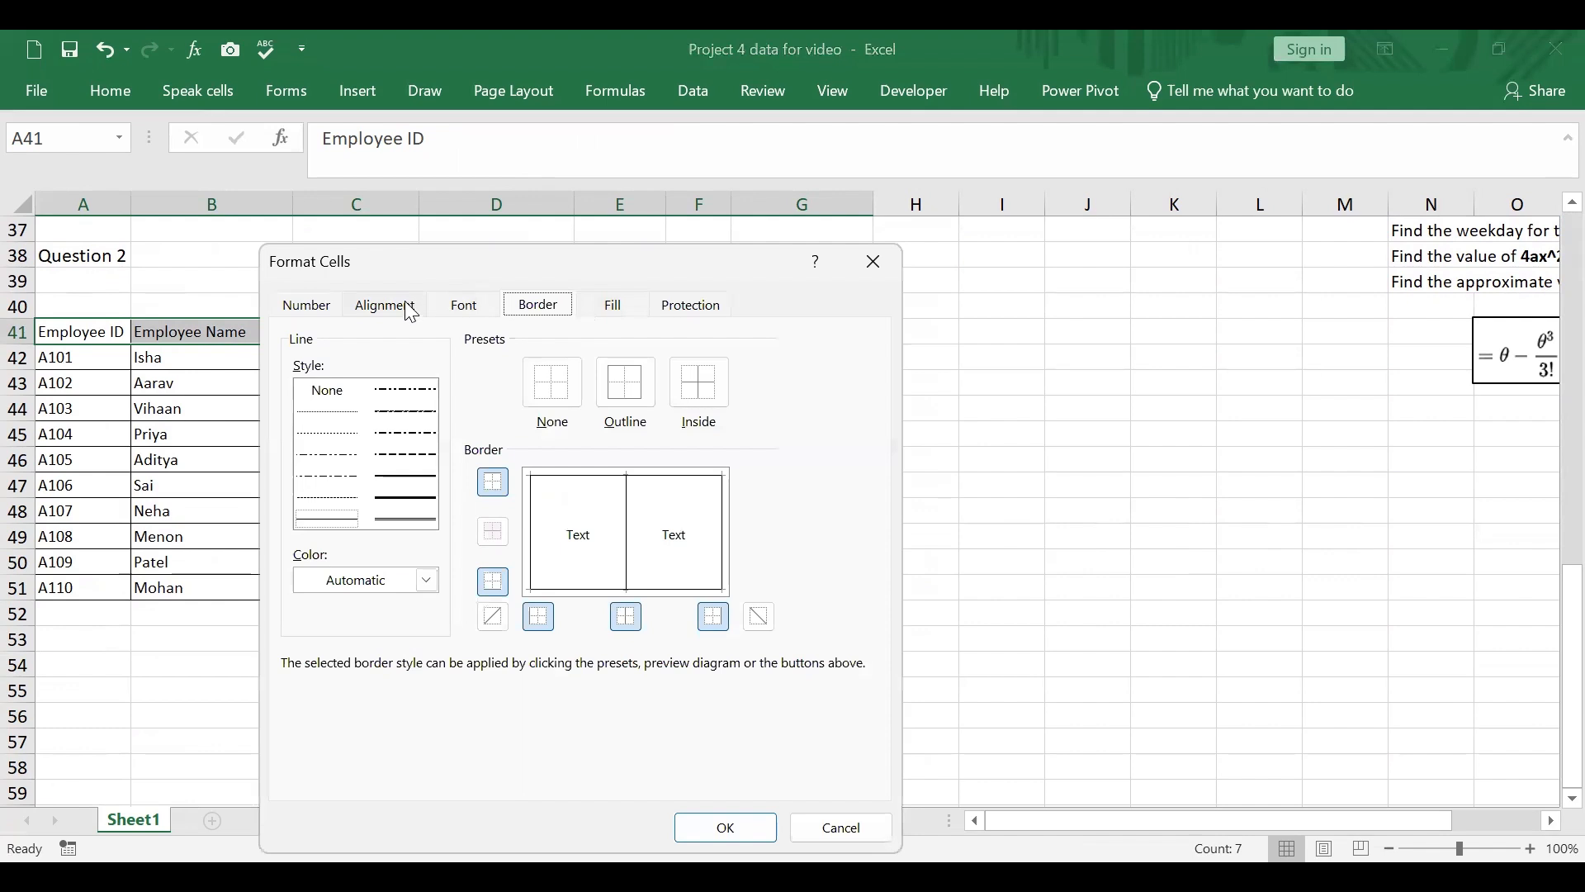
left_click(408, 305)
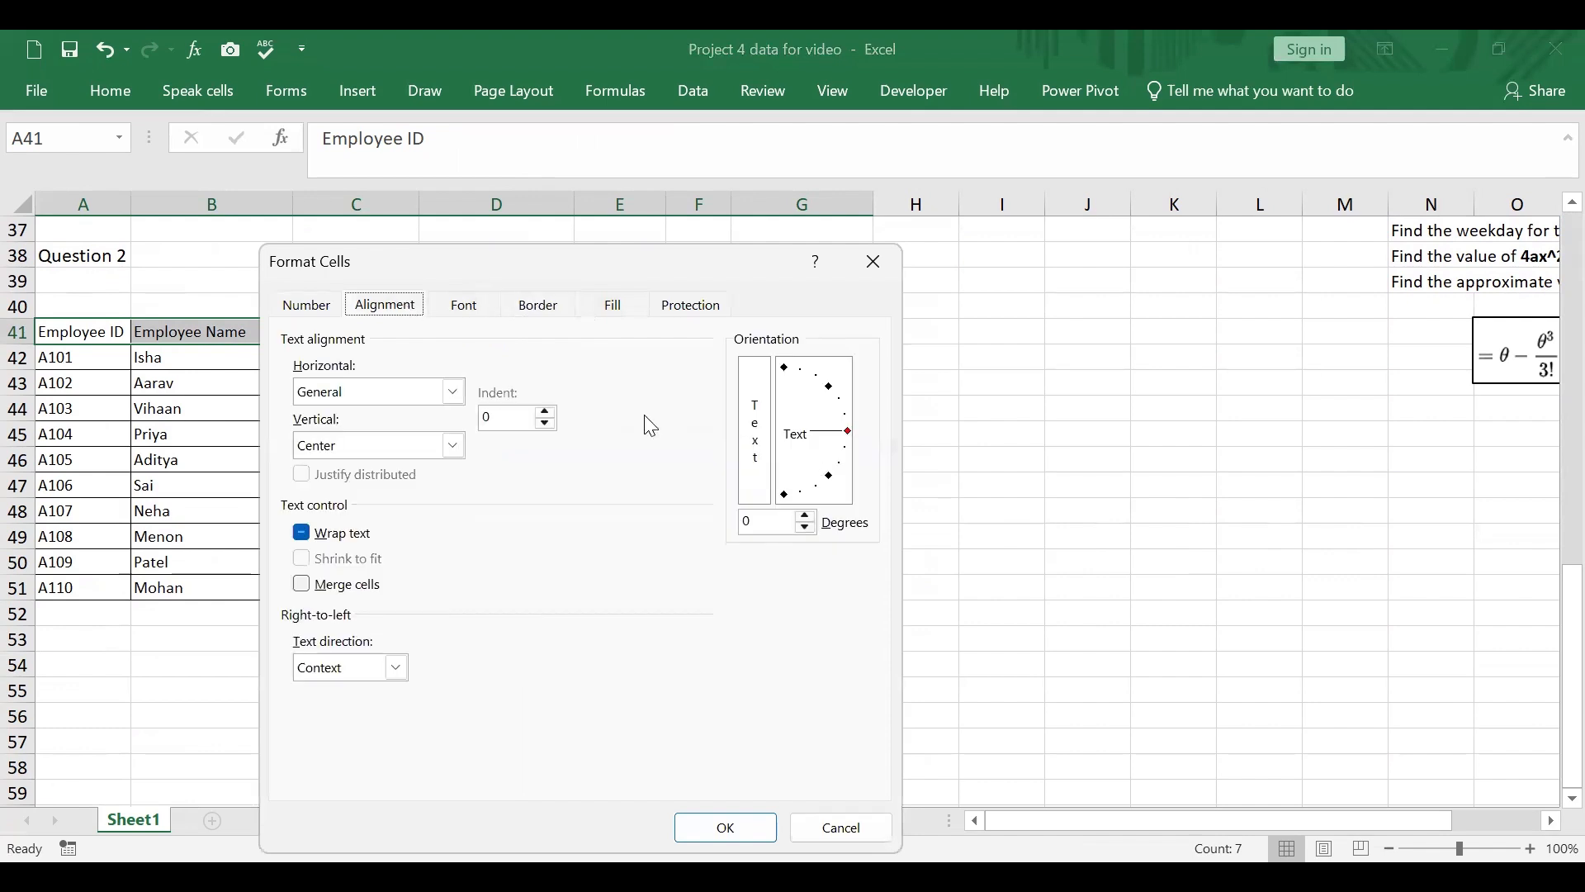
left_click(776, 532)
type("60")
key("Return")
left_click(1063, 600)
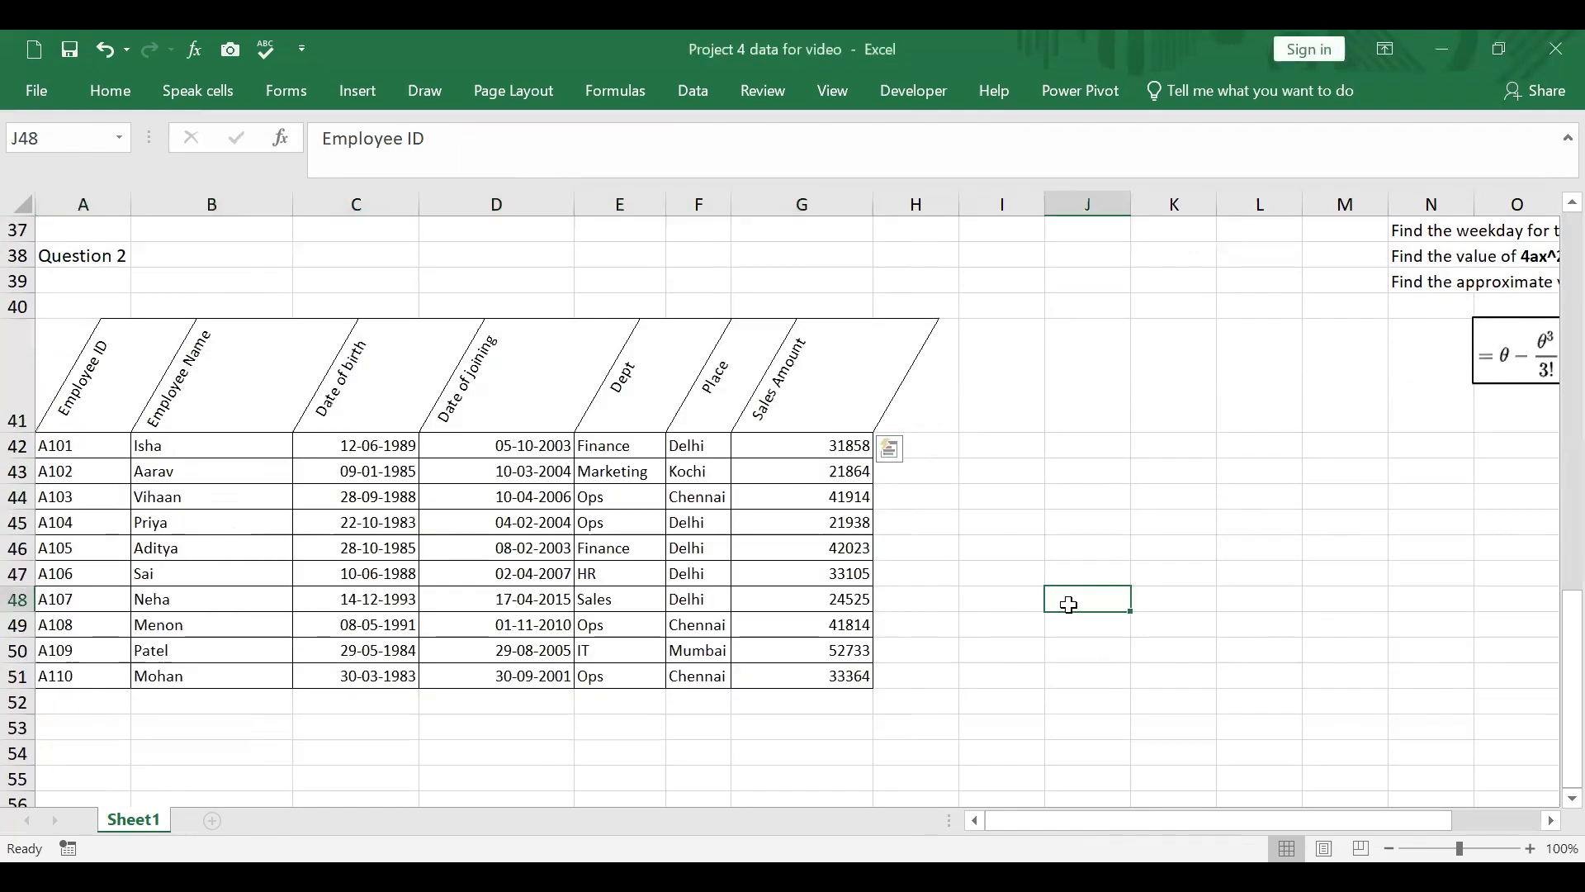
Step: Enter the header "Week day of joining" in L18, beside the Days column of the Question 1 table
scroll(1313, 485, "up", 9)
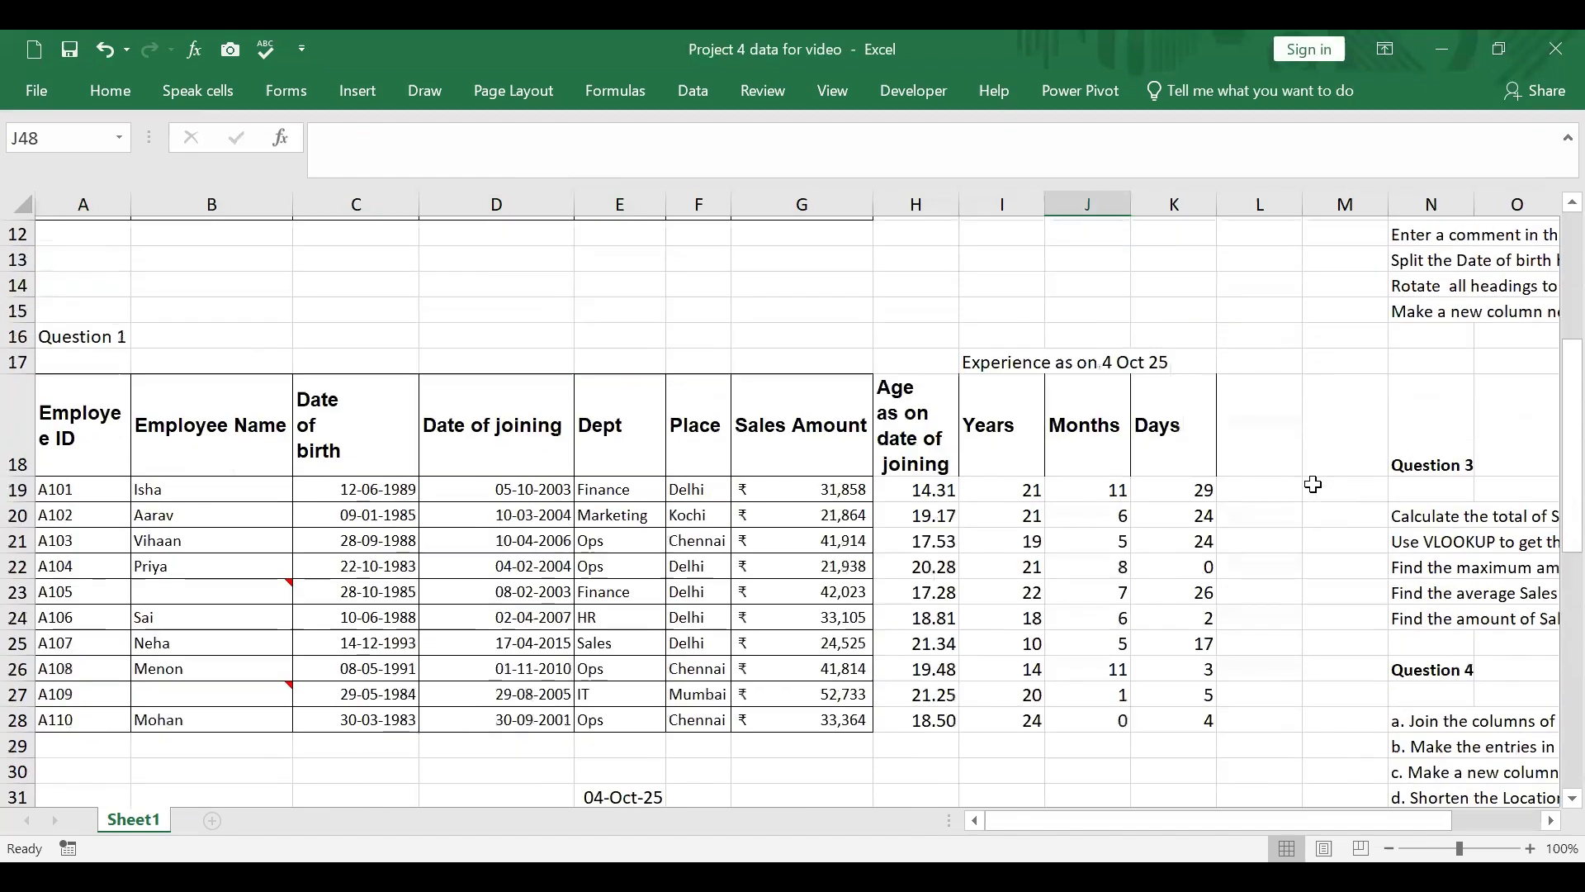
left_click_drag(1313, 826, 1401, 826)
scroll(1251, 548, "up", 3)
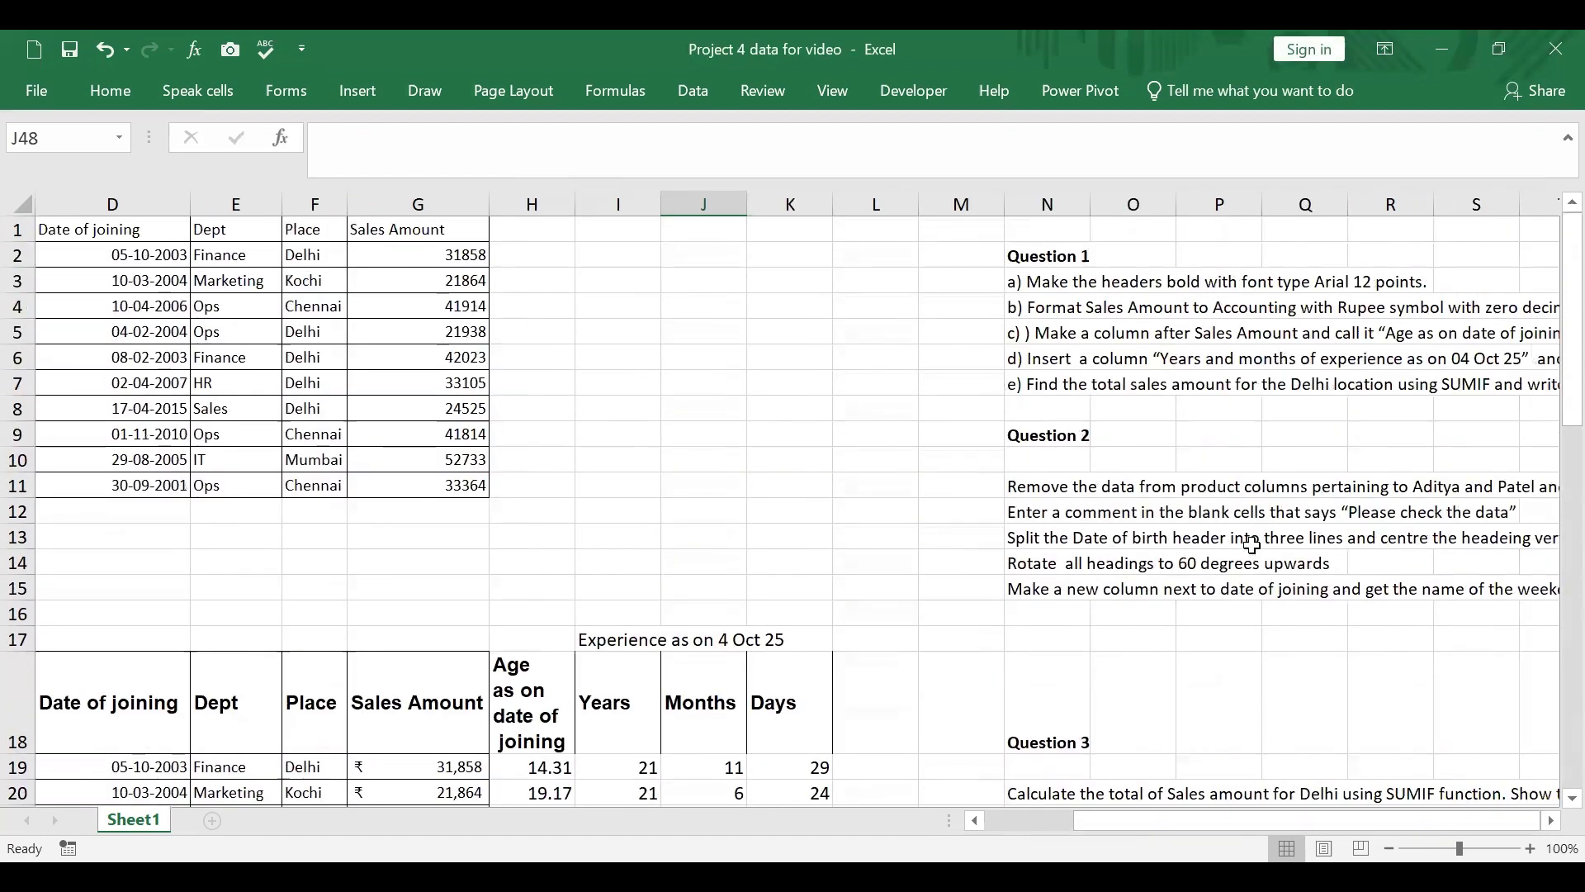
scroll(1252, 545, "down", 1)
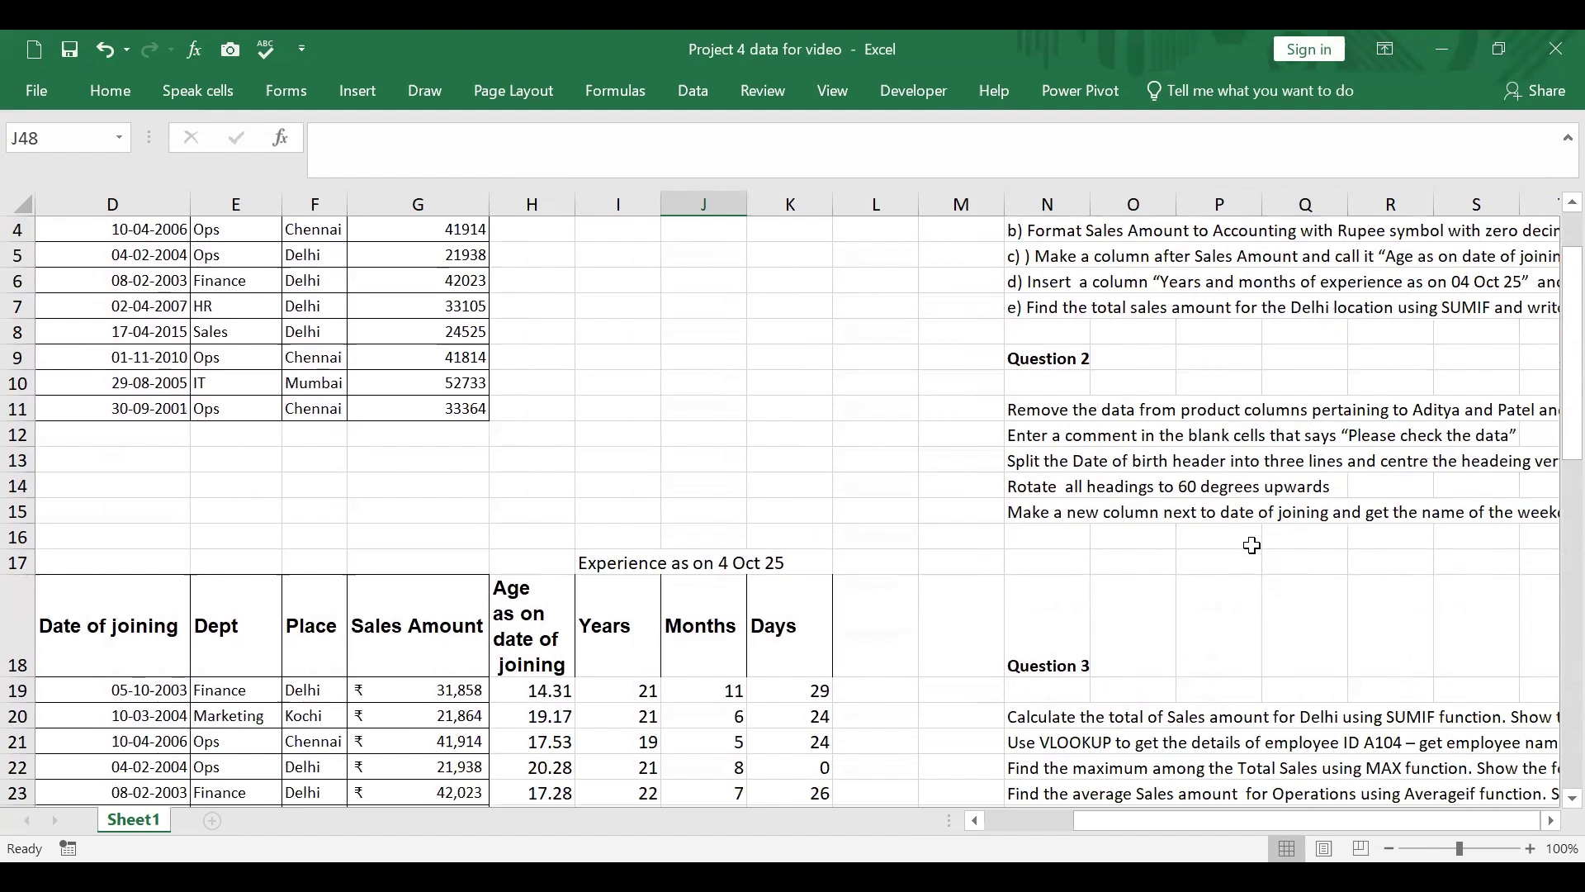
scroll(926, 687, "down", 1)
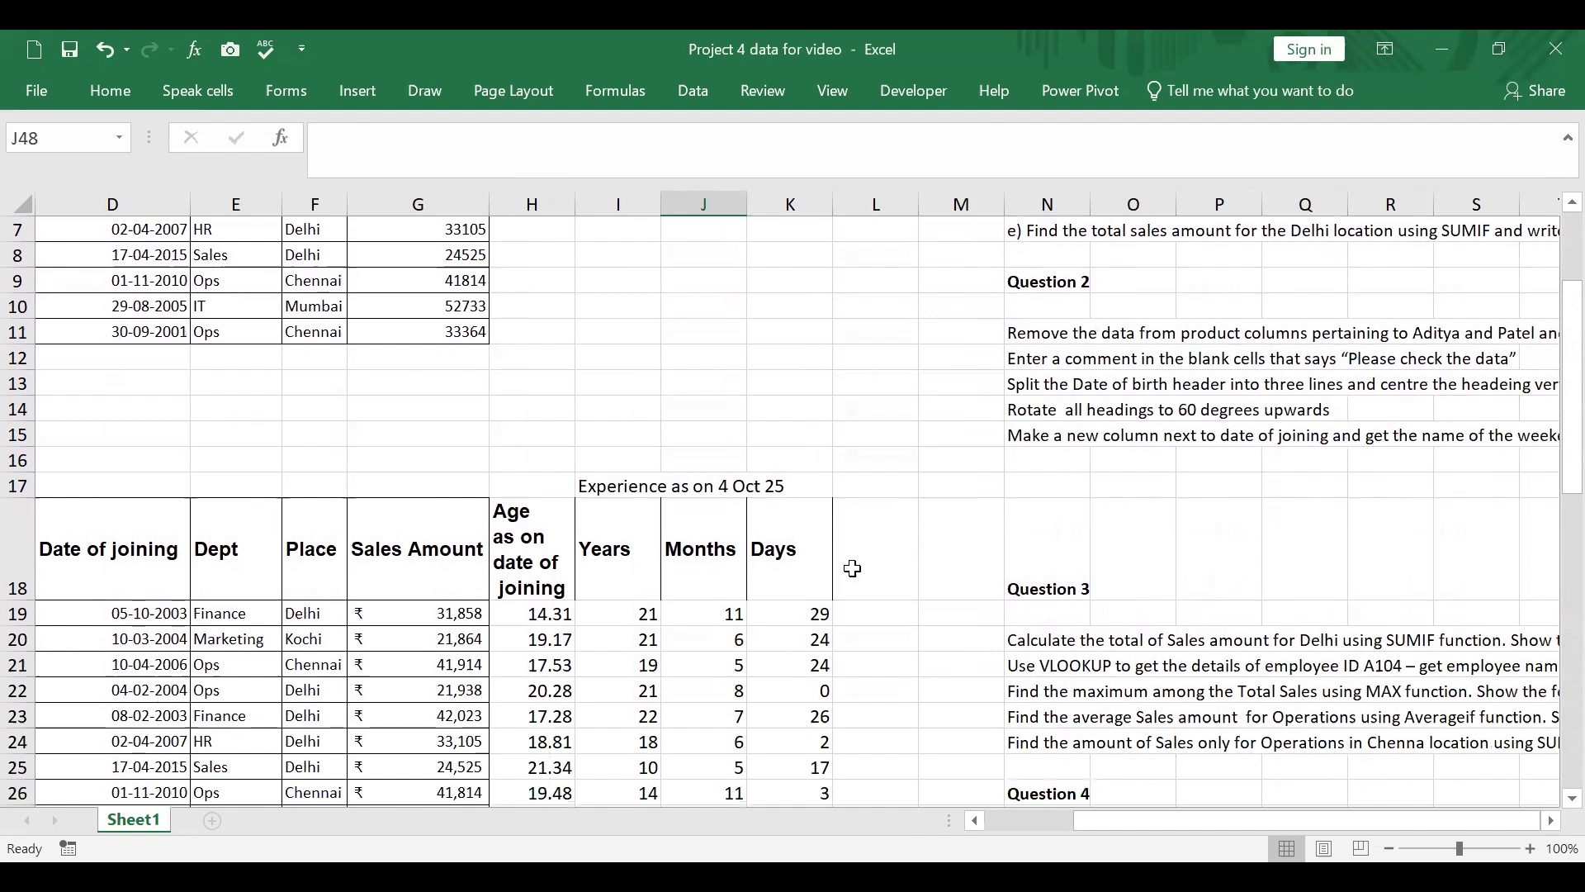
left_click(856, 562)
type("W")
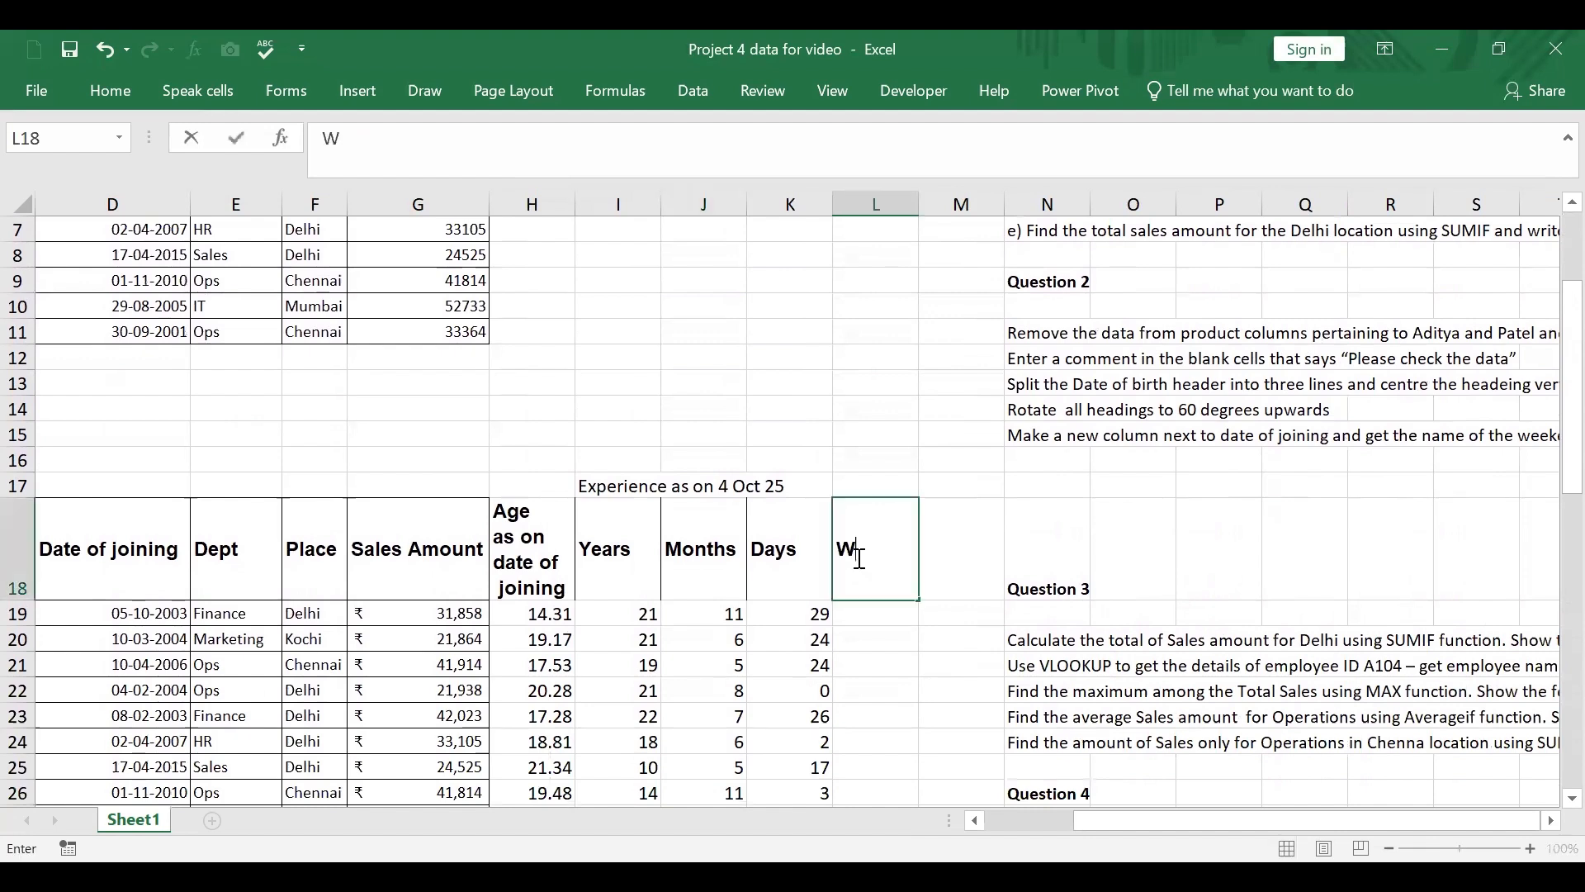
type("eek day of jo")
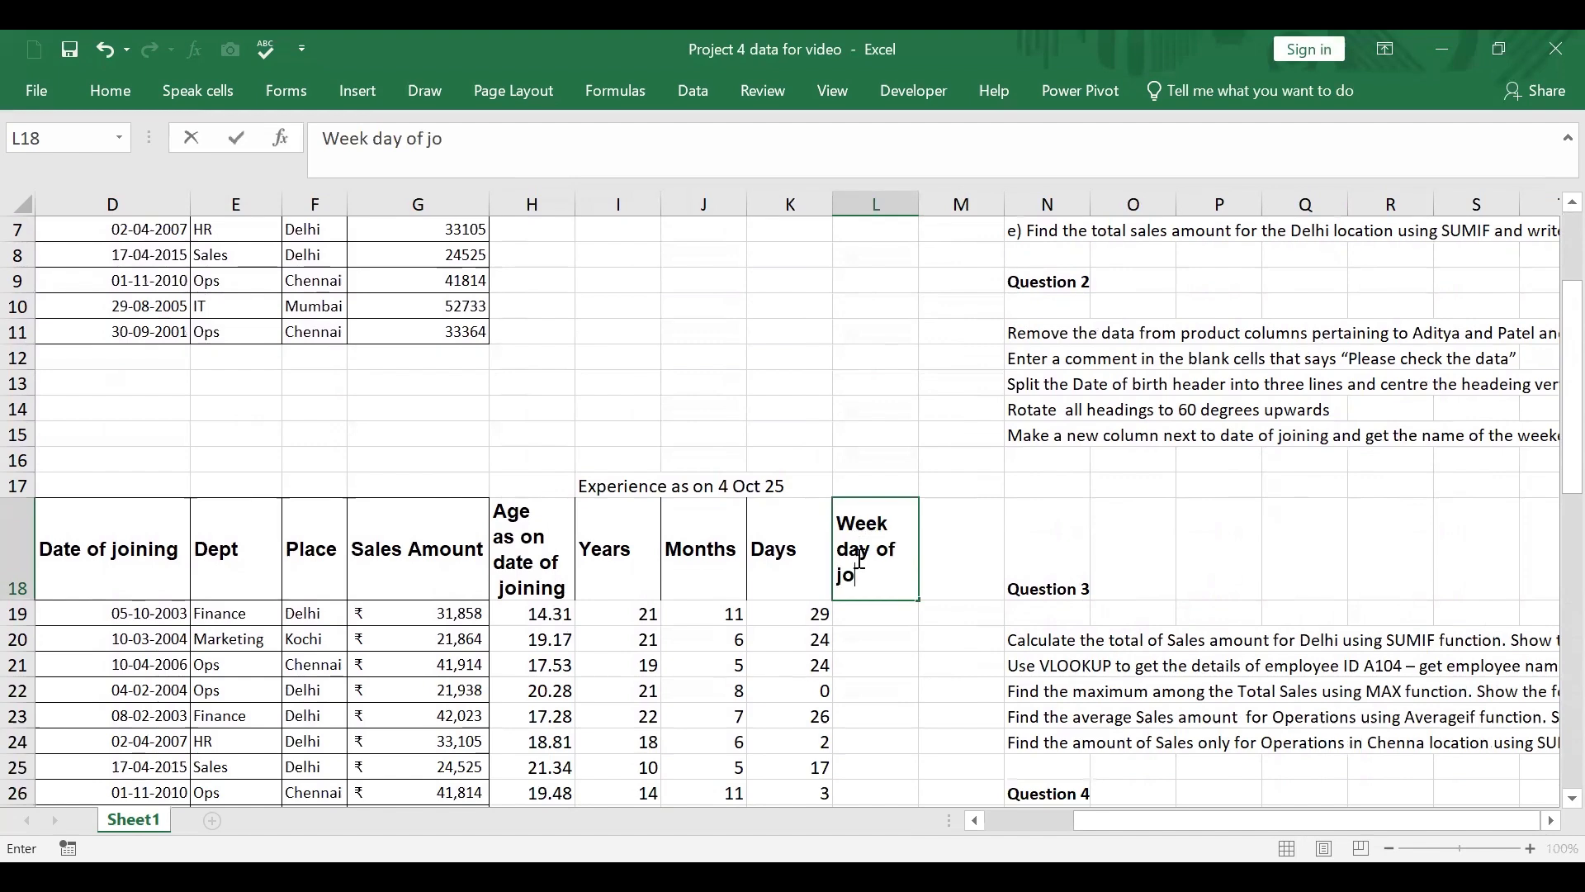
type("ining")
scroll(1283, 394, "up", 2)
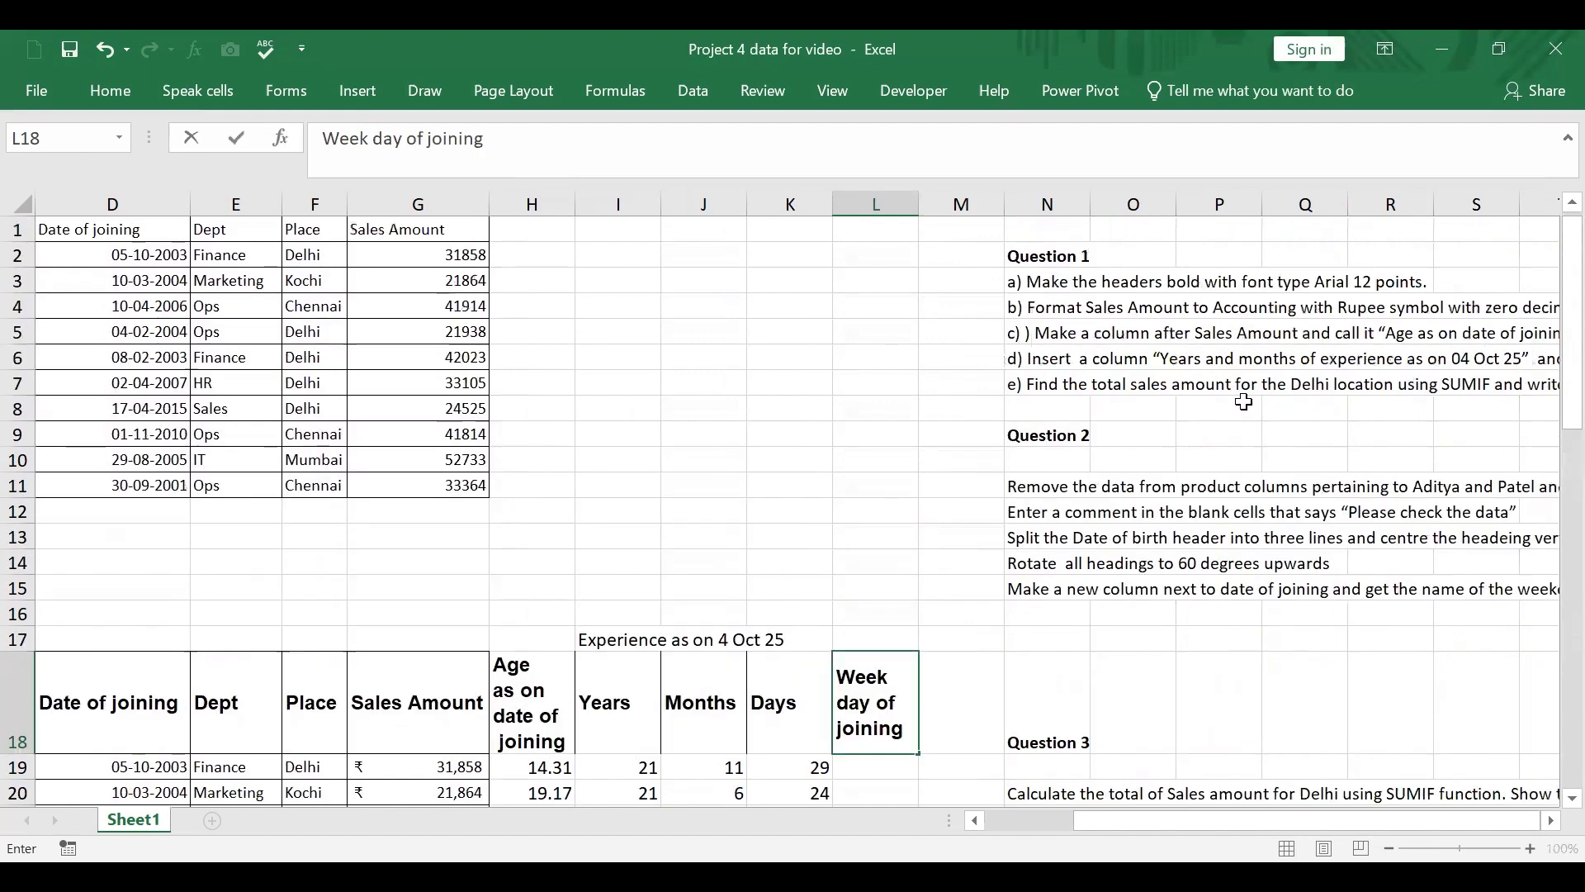
left_click(879, 512)
Step: Enter =TEXT(D19,"dddd") in L19 and fill the formula down the Week day of joining column to L28
scroll(888, 568, "down", 2)
left_click(903, 608)
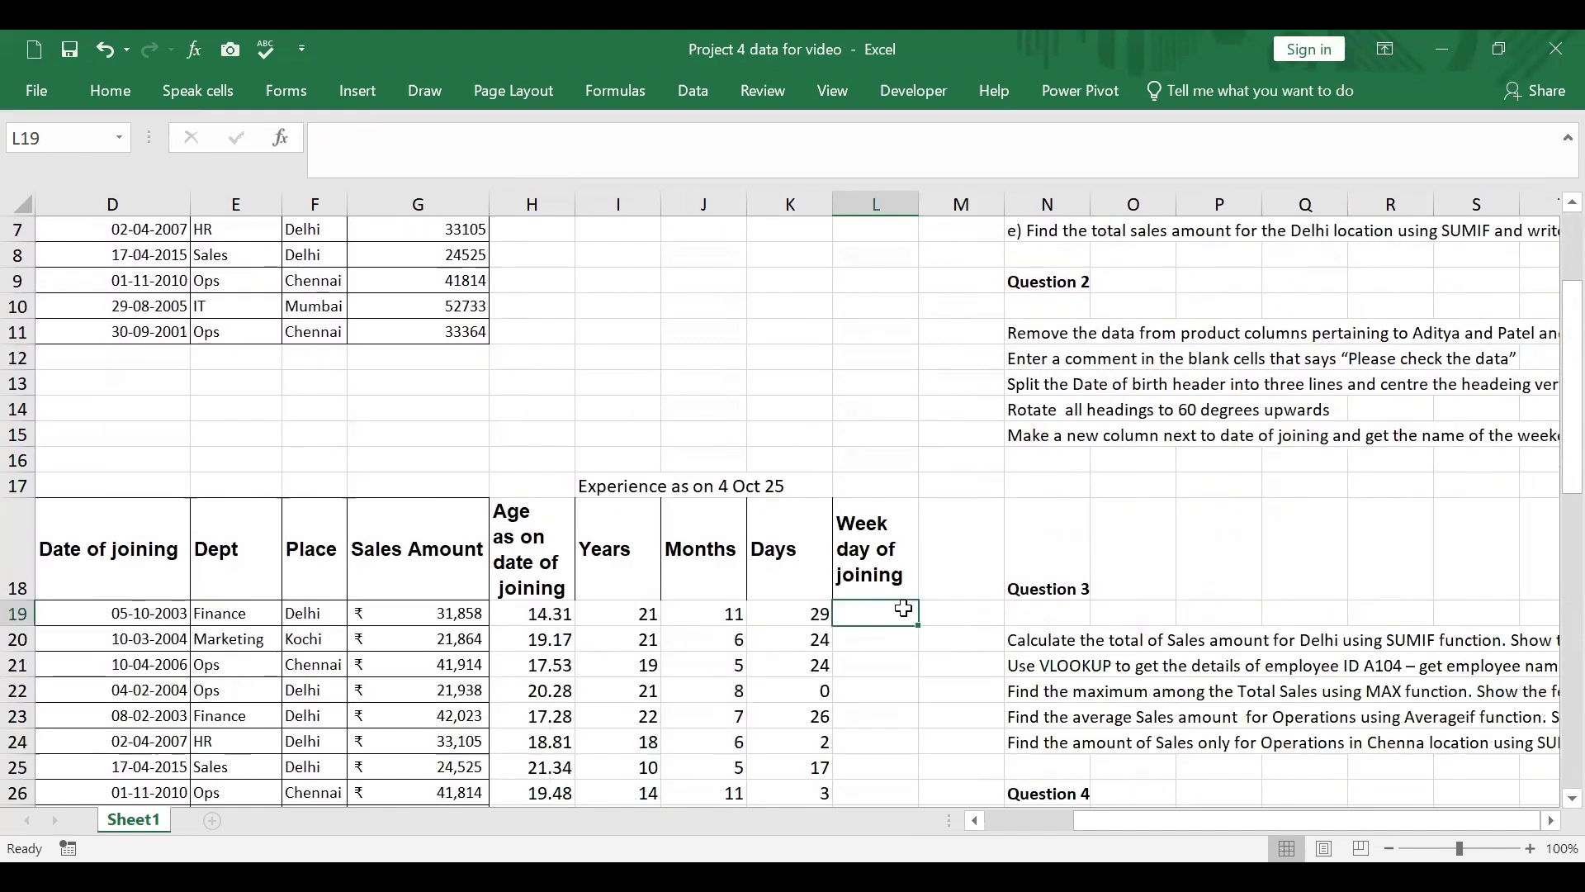
type("=")
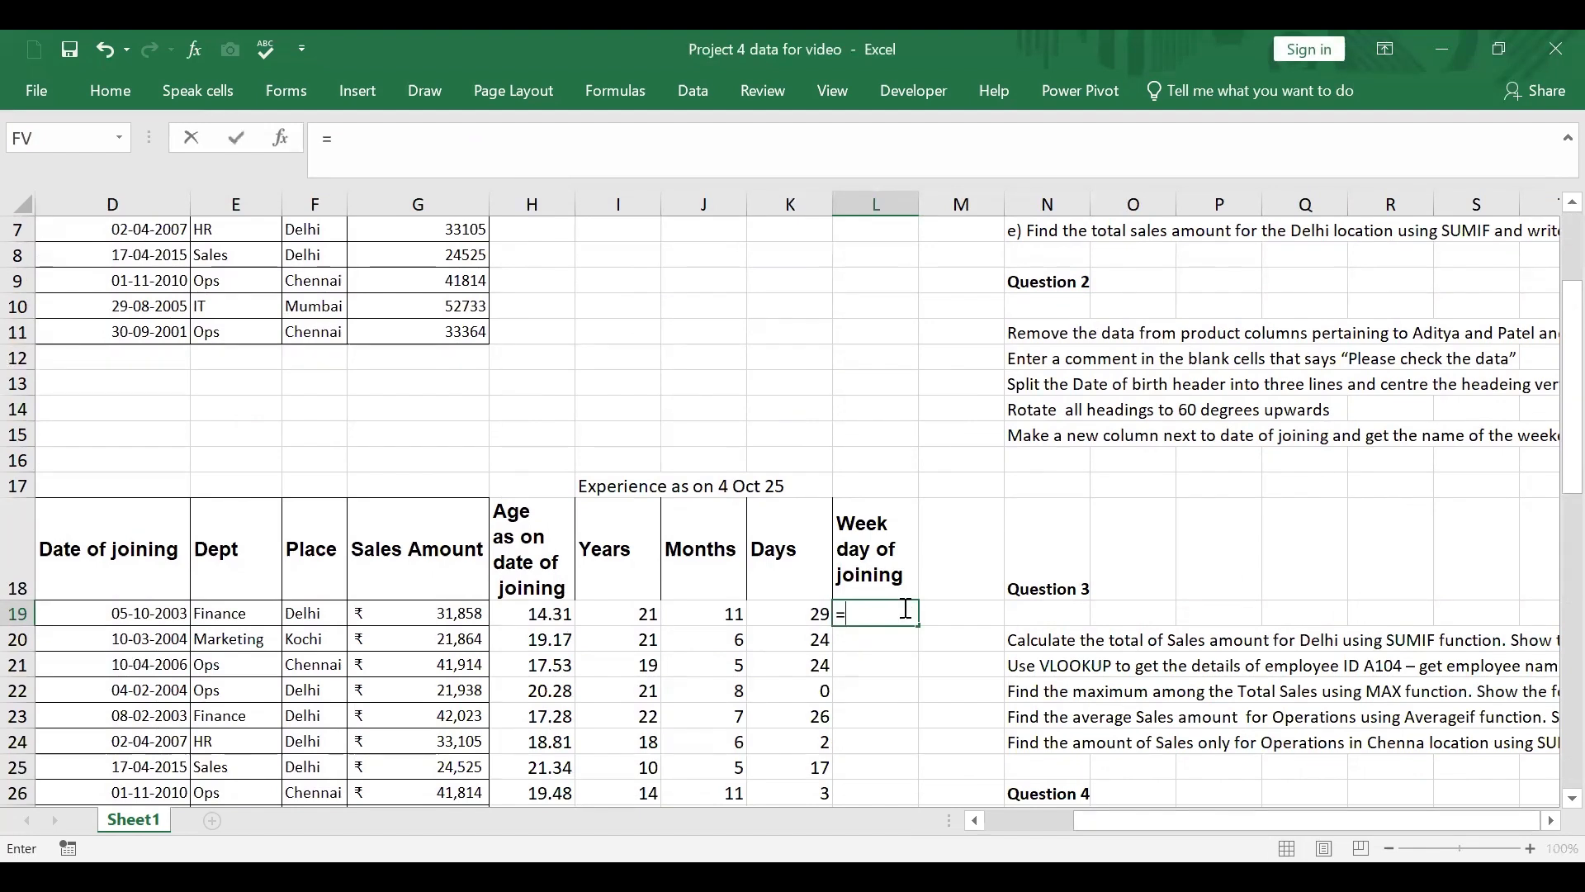
type("text")
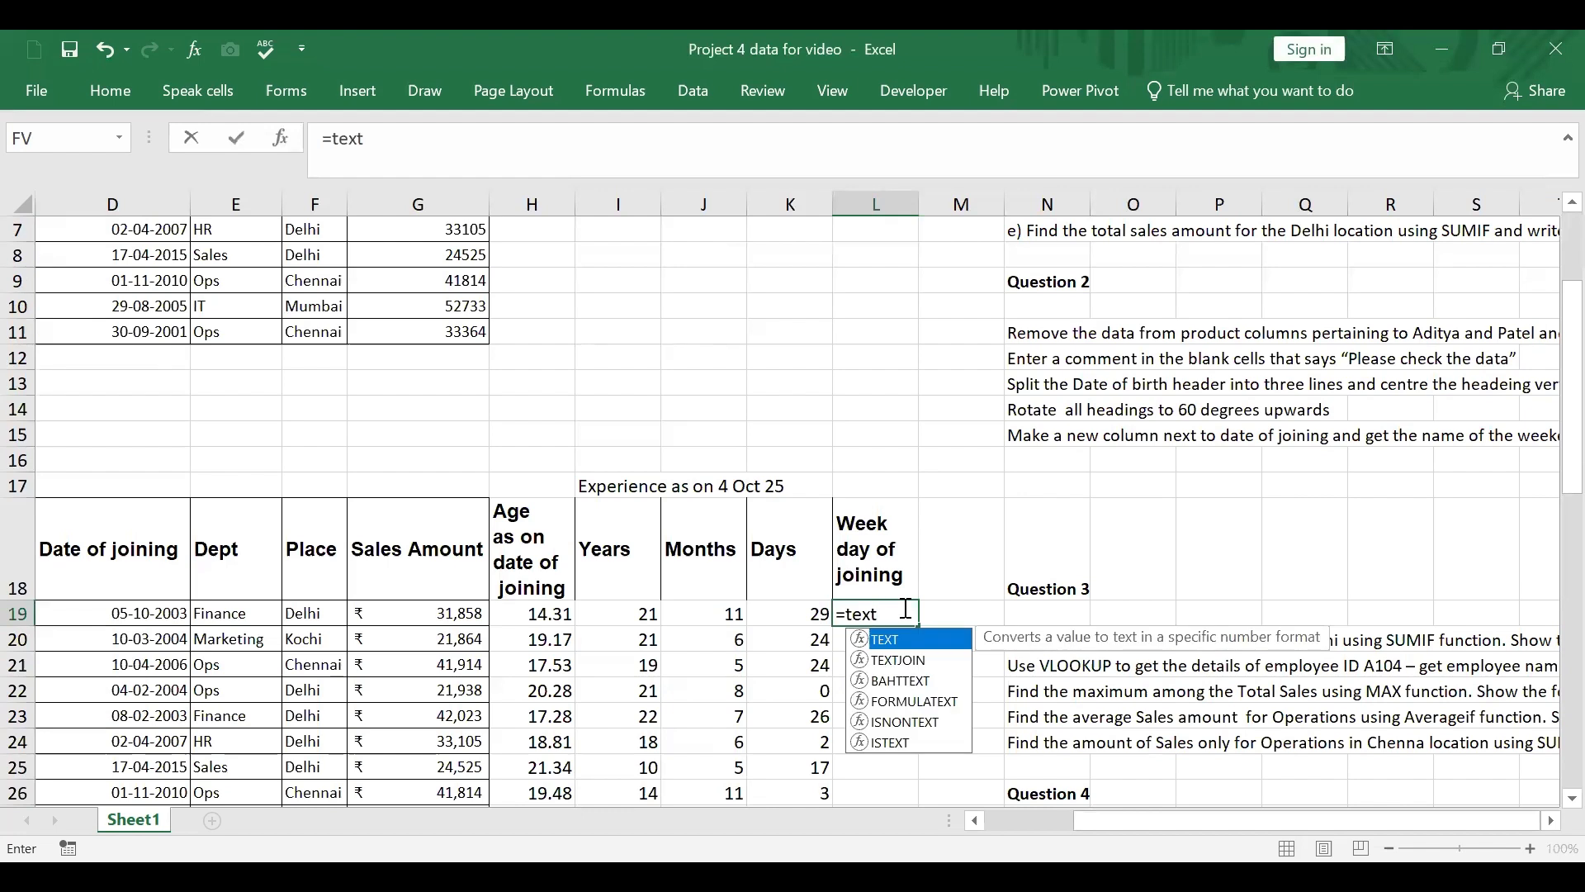
type("(")
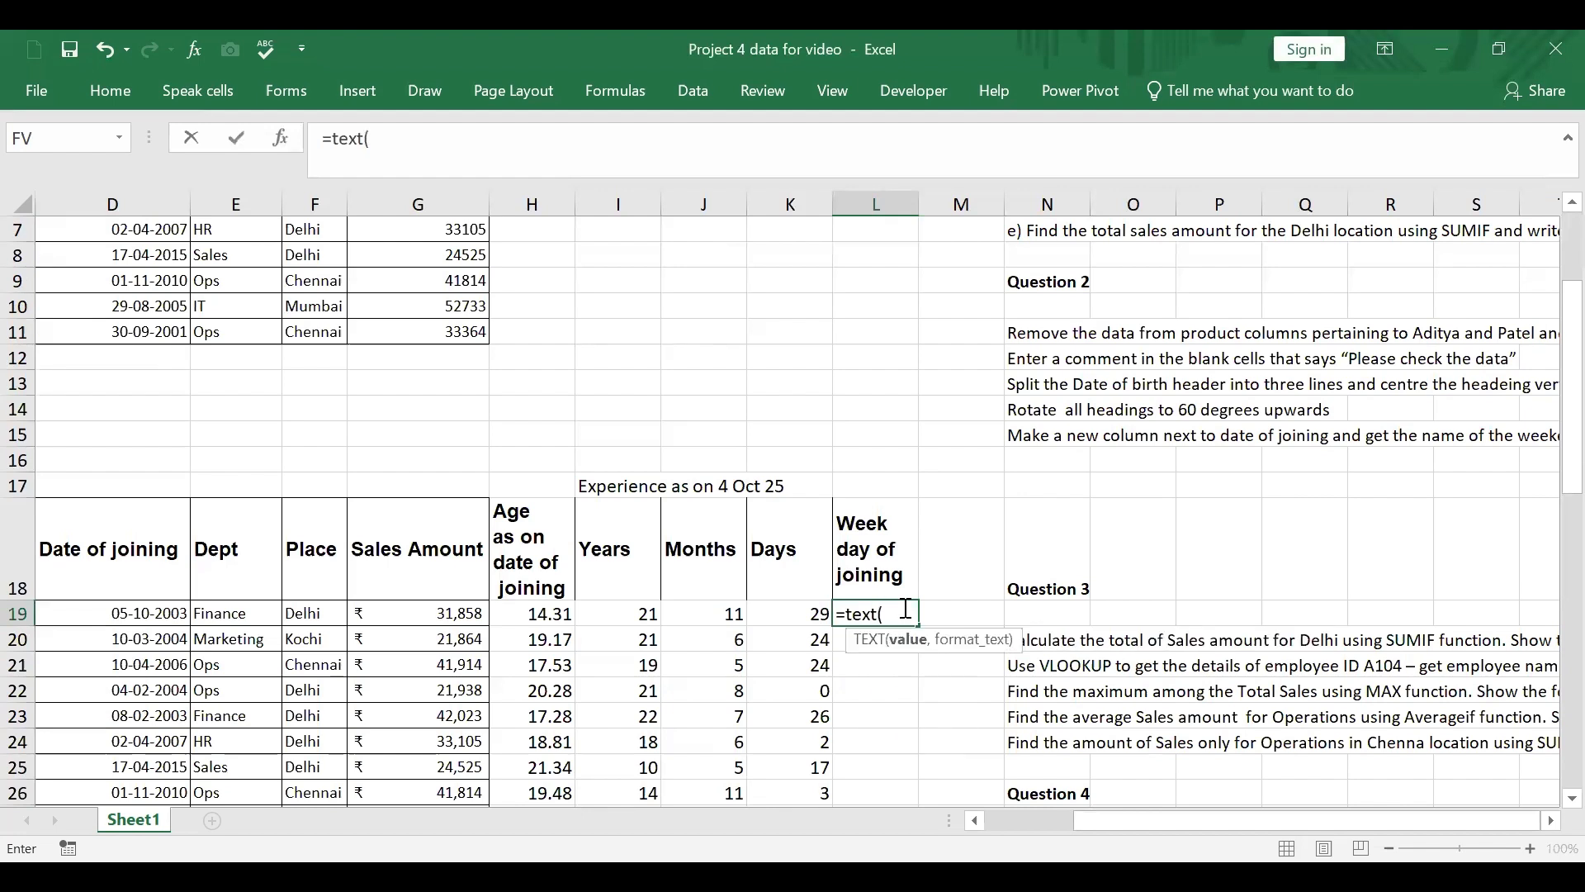
left_click(150, 603)
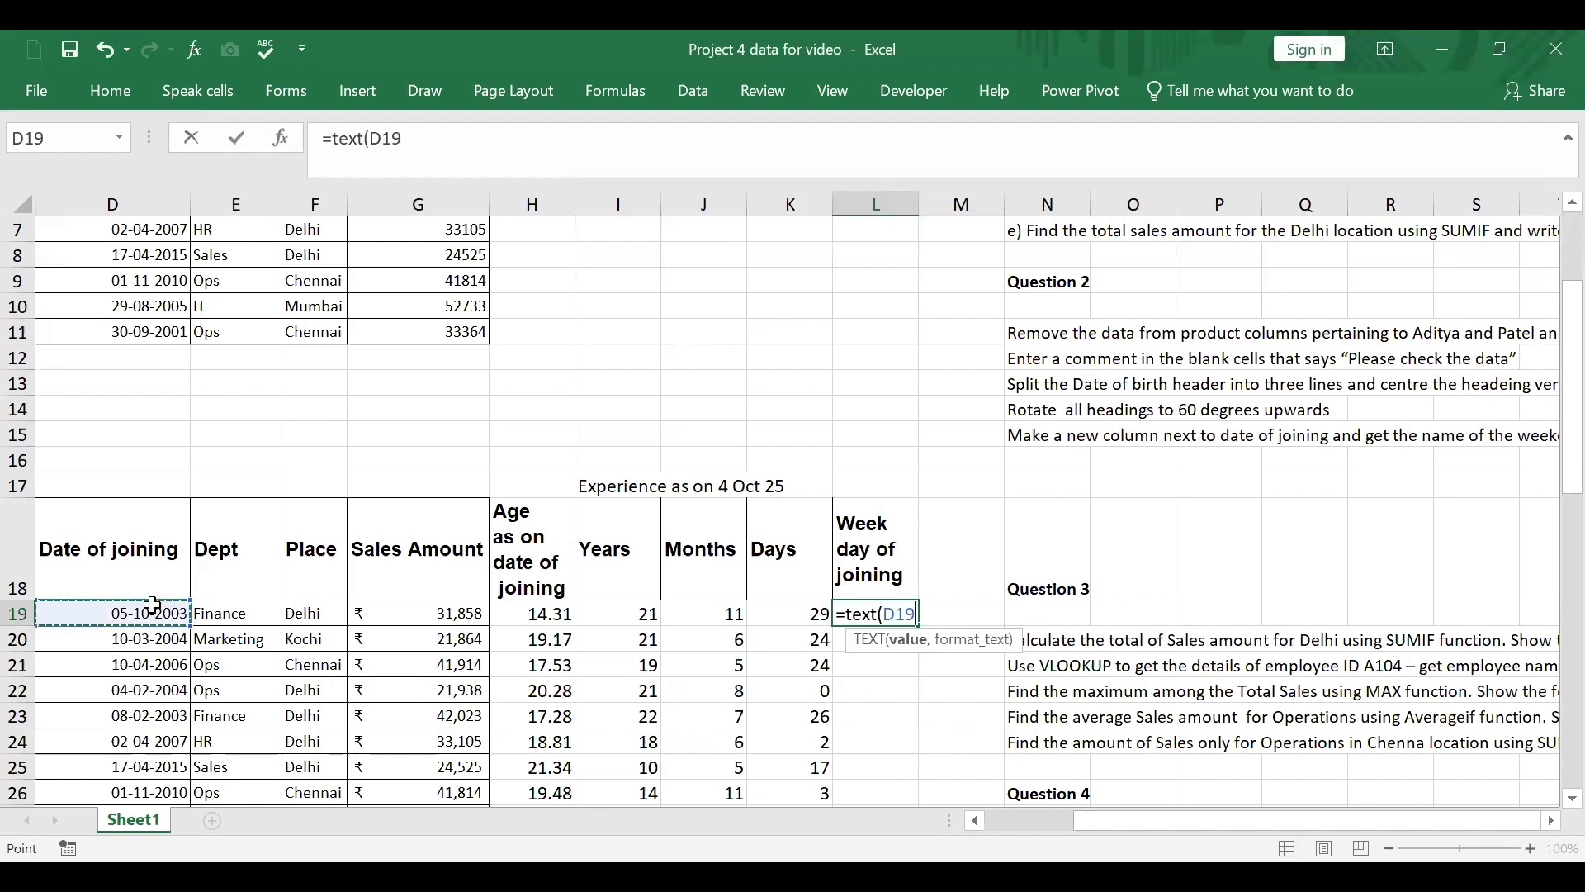
type(",")
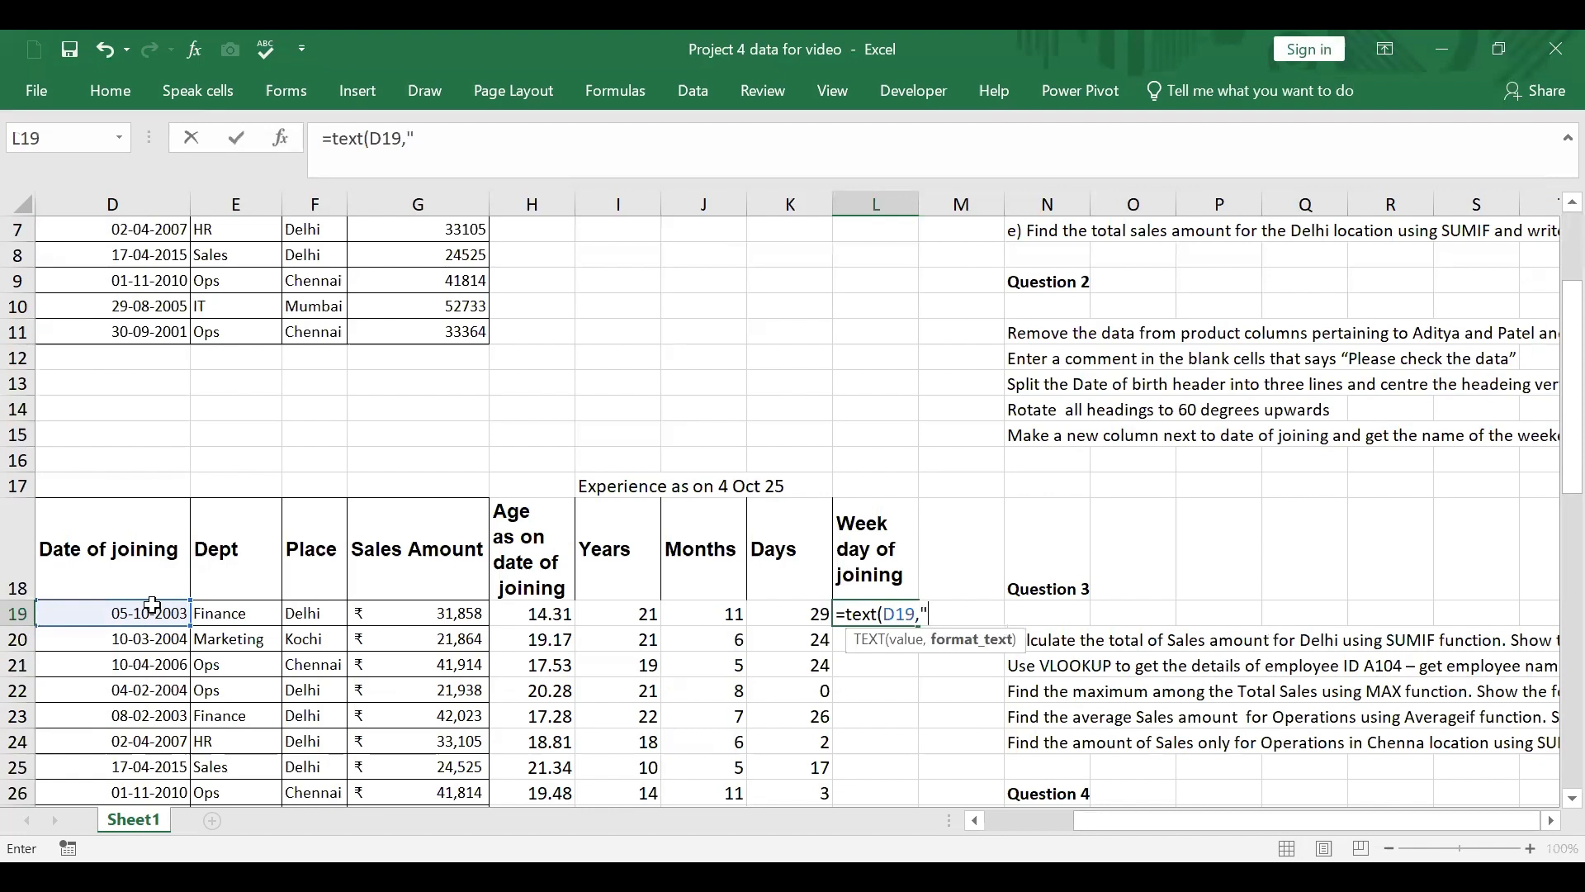
type("\"dddd")
key("Return")
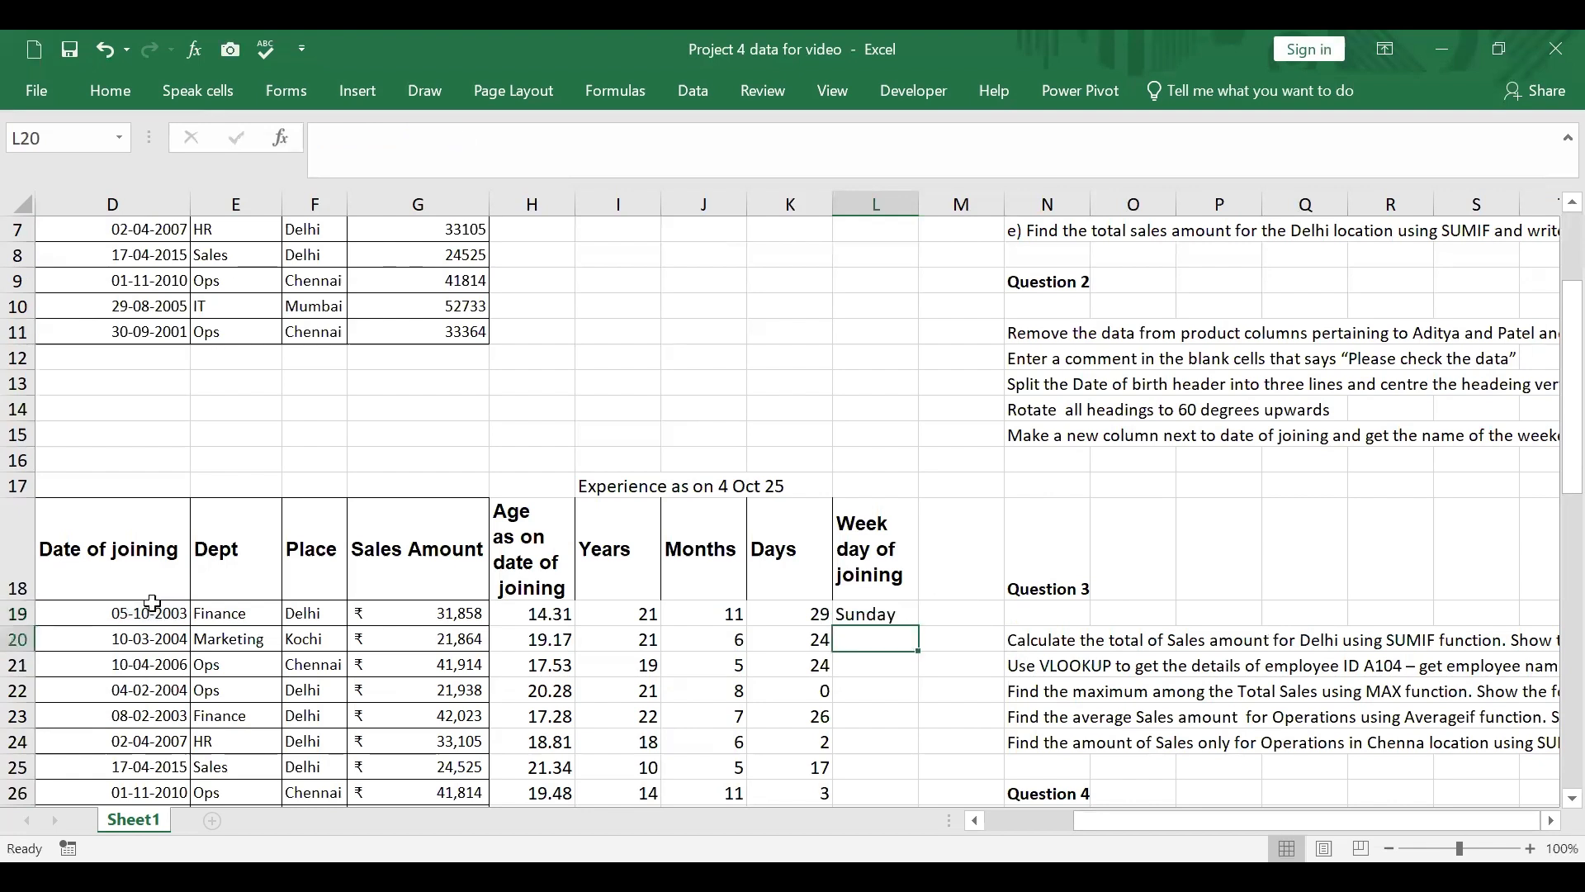
left_click(877, 612)
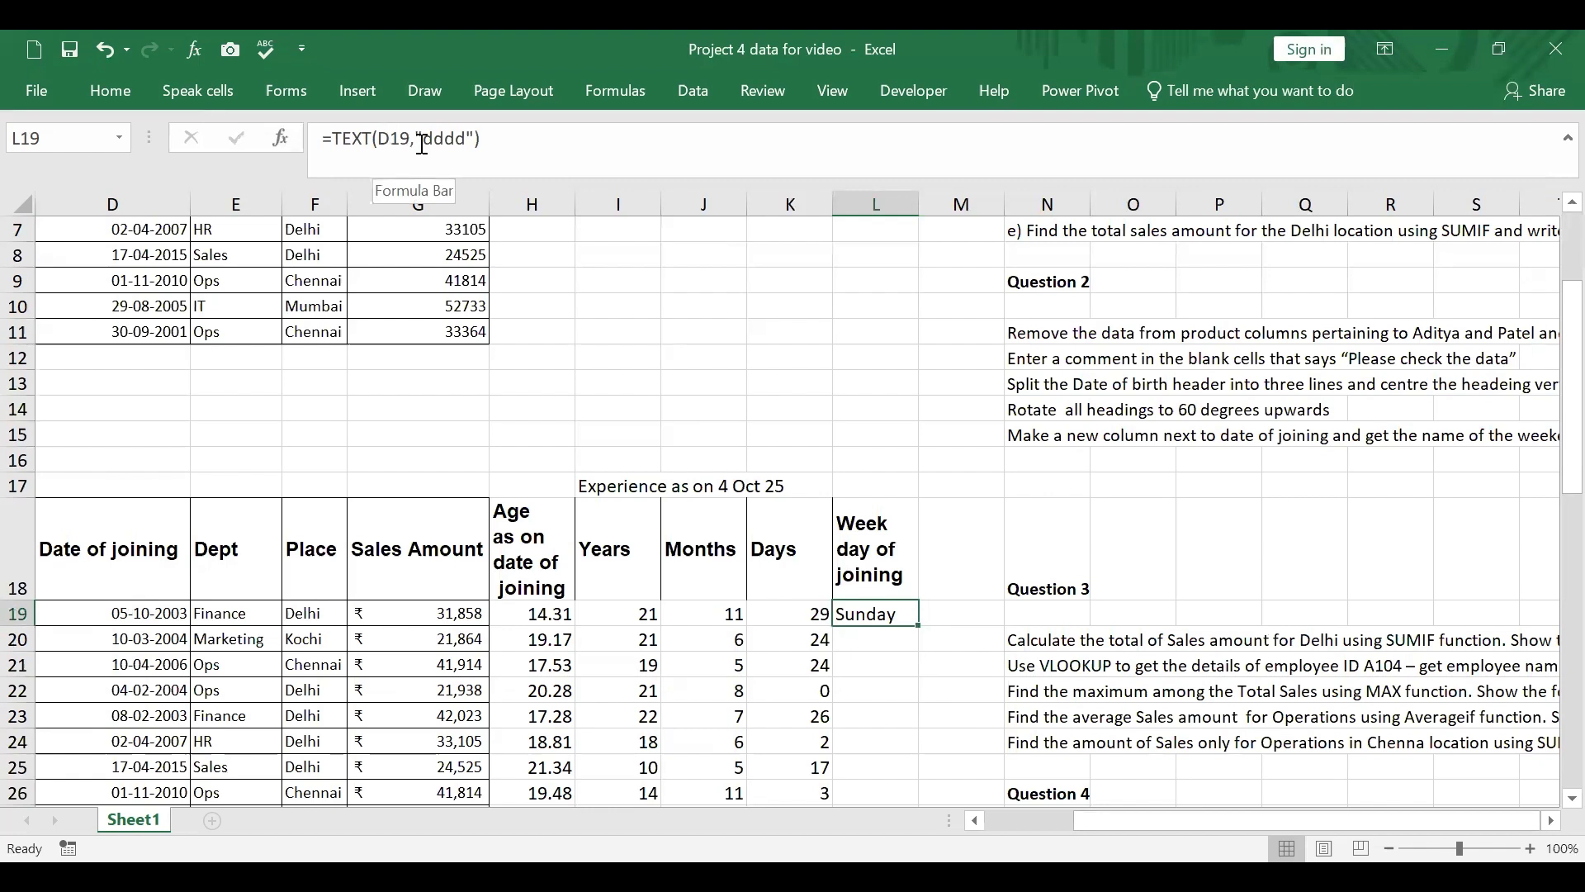
double_click(922, 628)
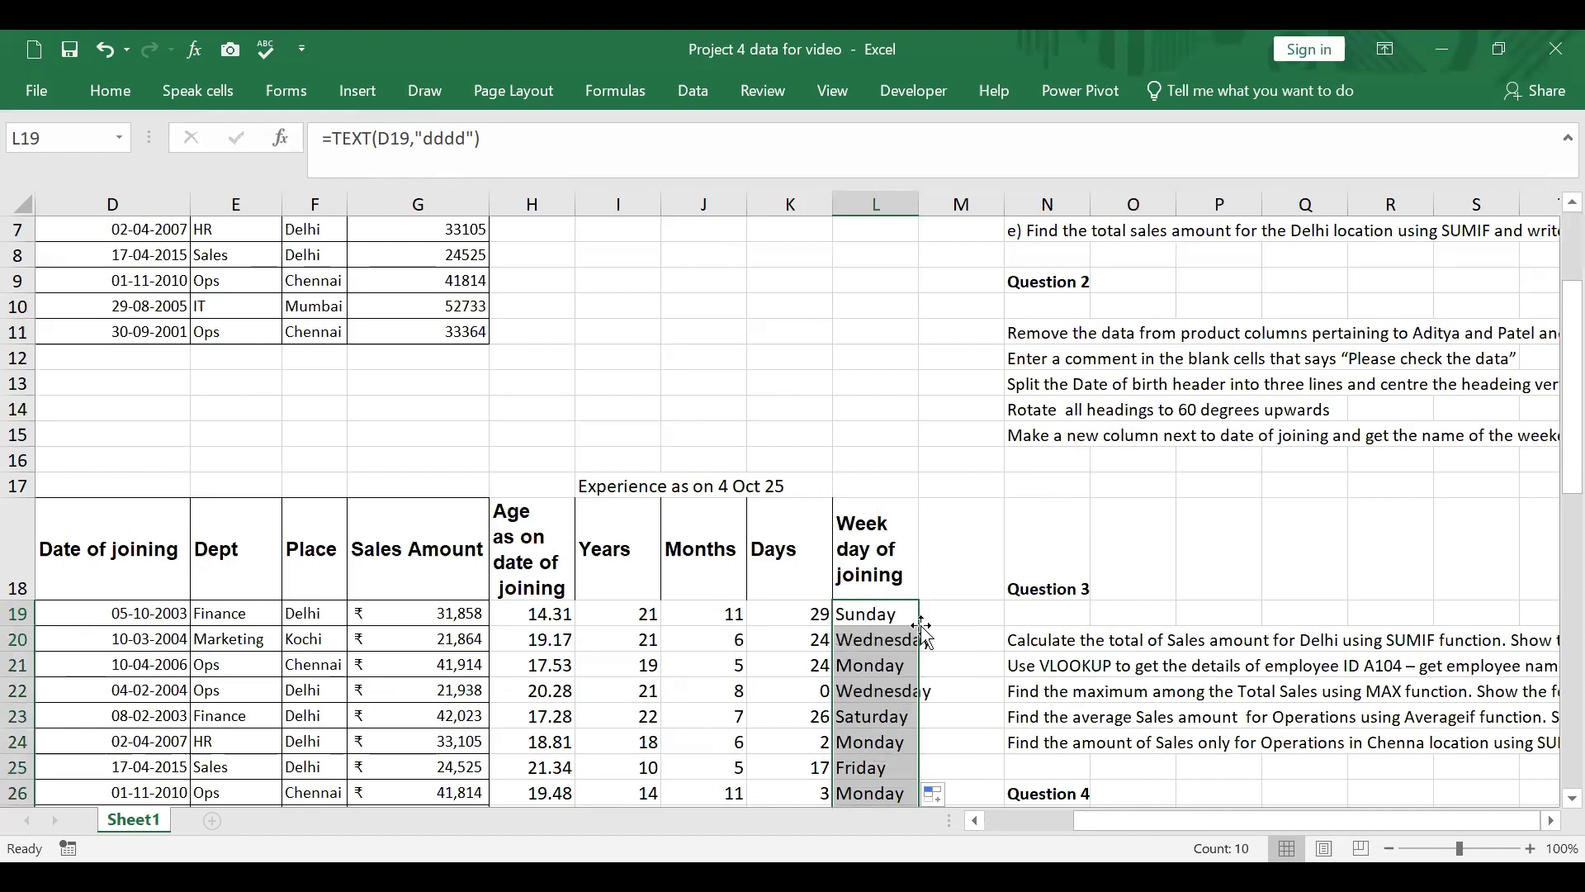
Step: Get the weekday name of the date in E31 by entering =TEXT(E31,"dddd") in F31
scroll(563, 678, "down", 3)
left_click(251, 686)
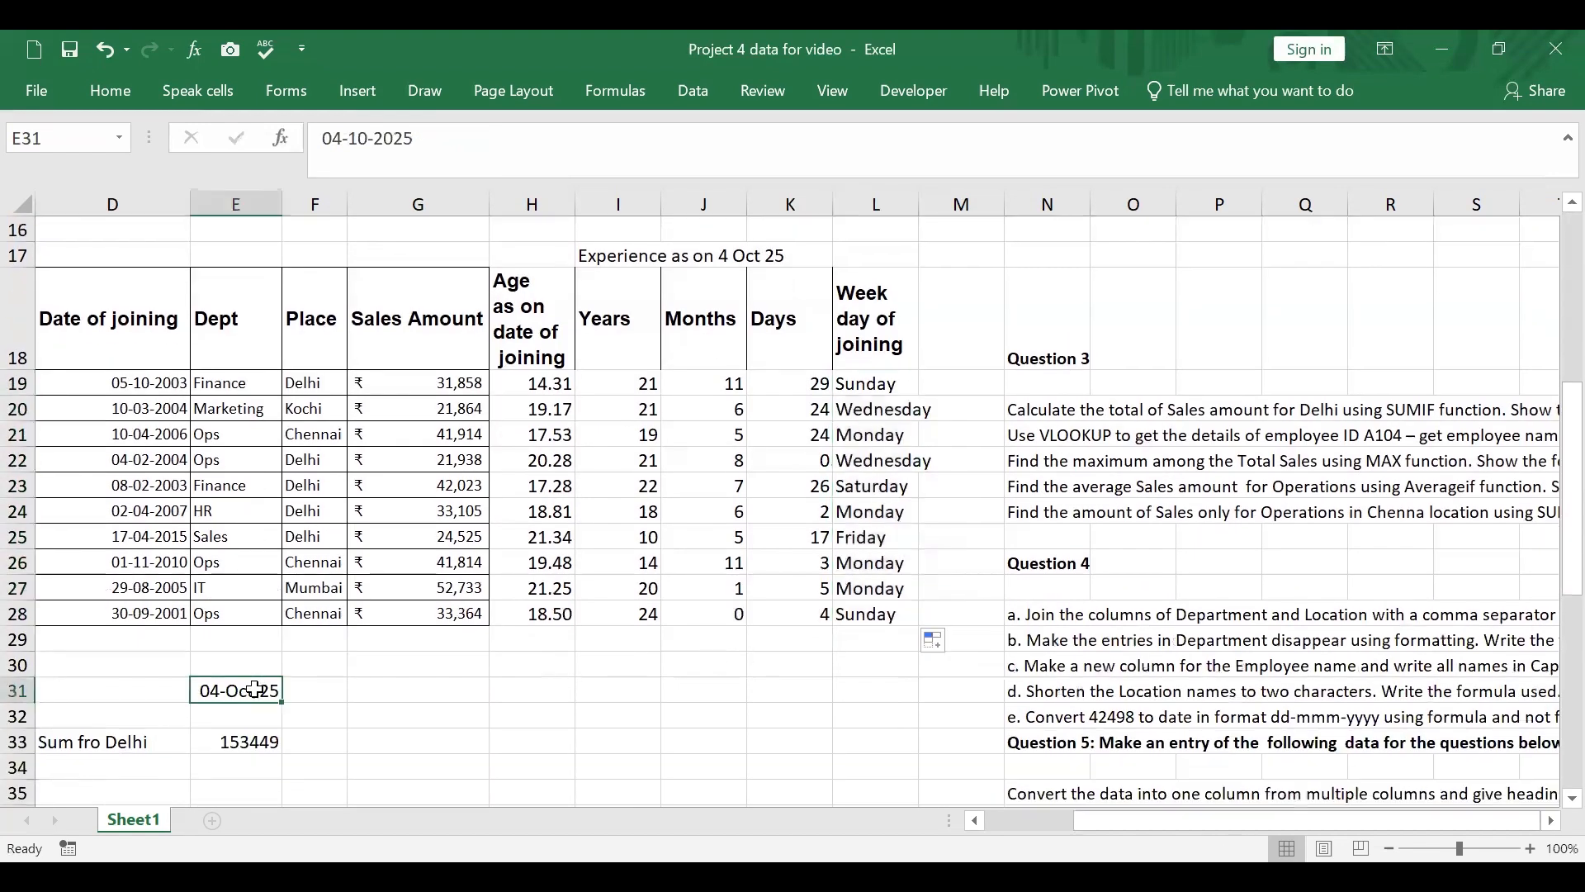
left_click(318, 691)
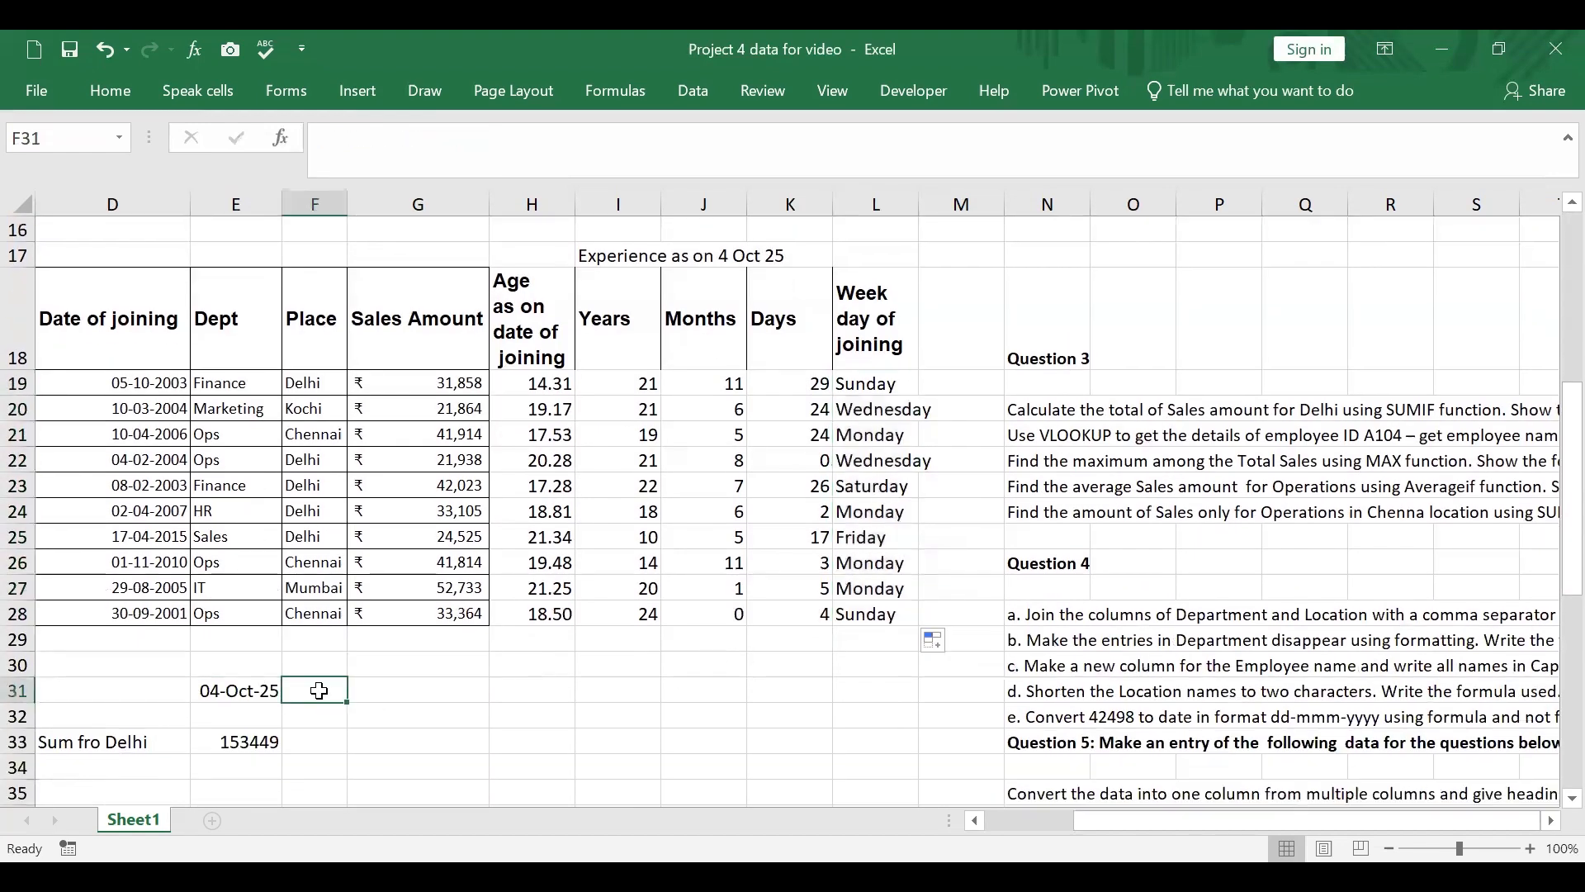
type("=")
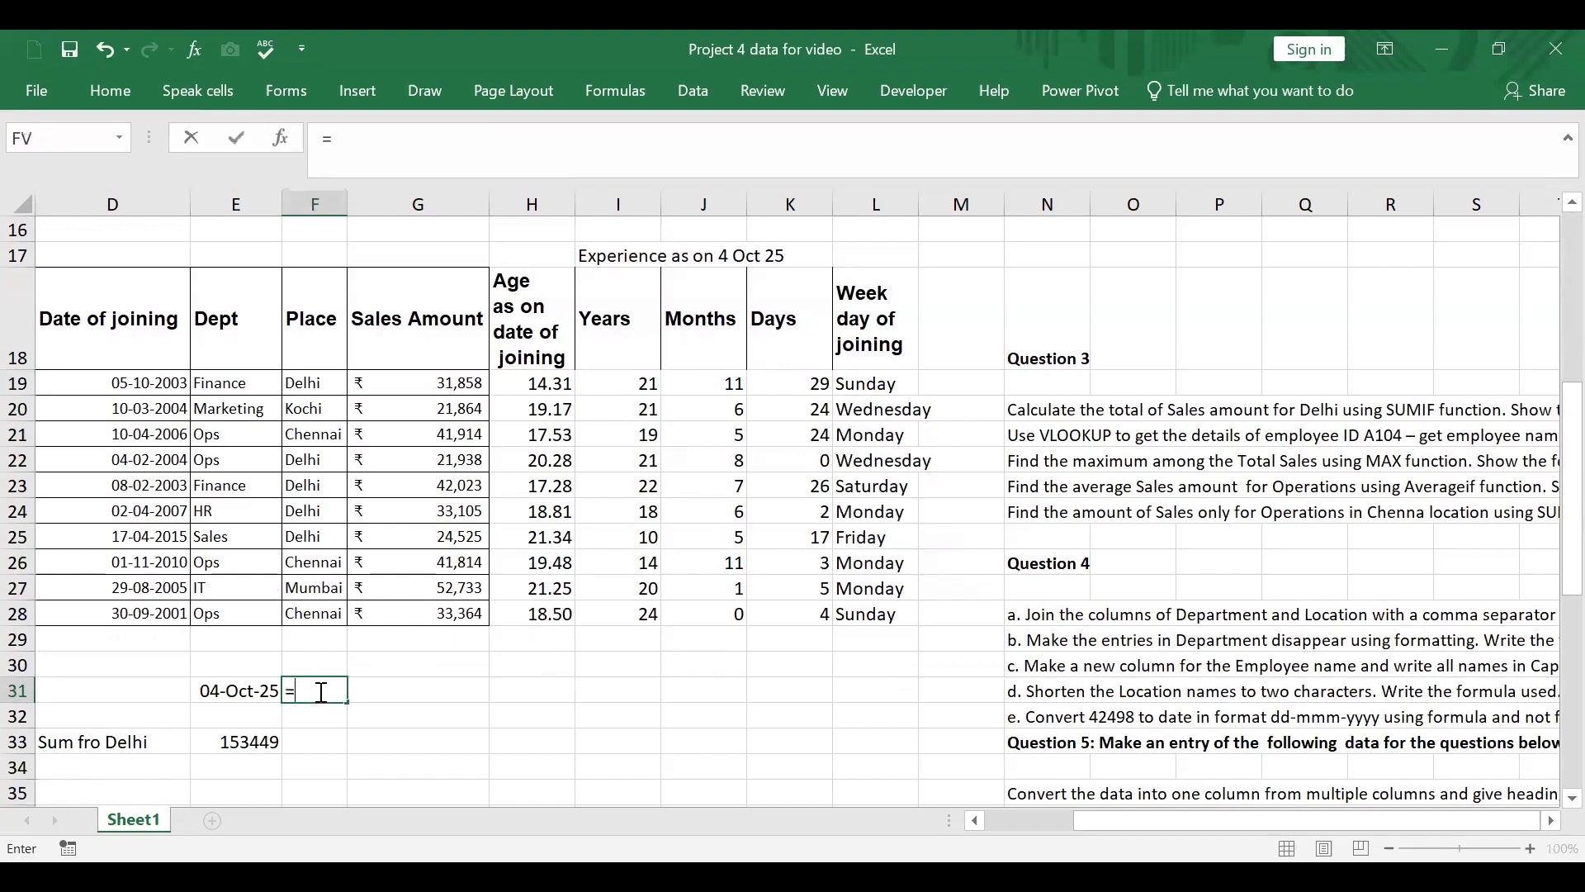
type("text(")
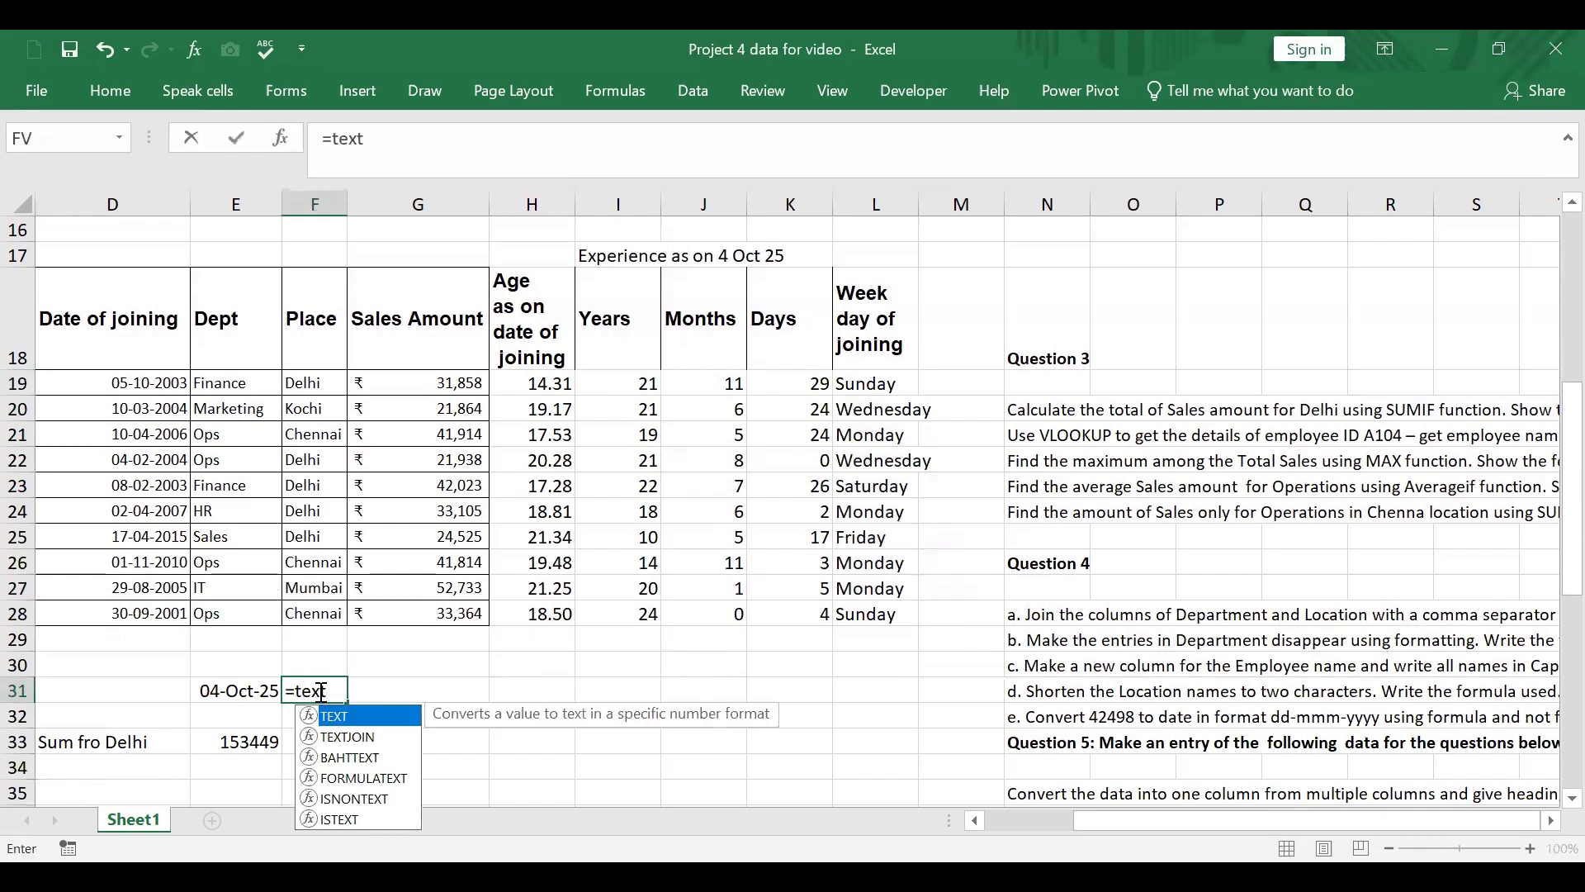
left_click(252, 691)
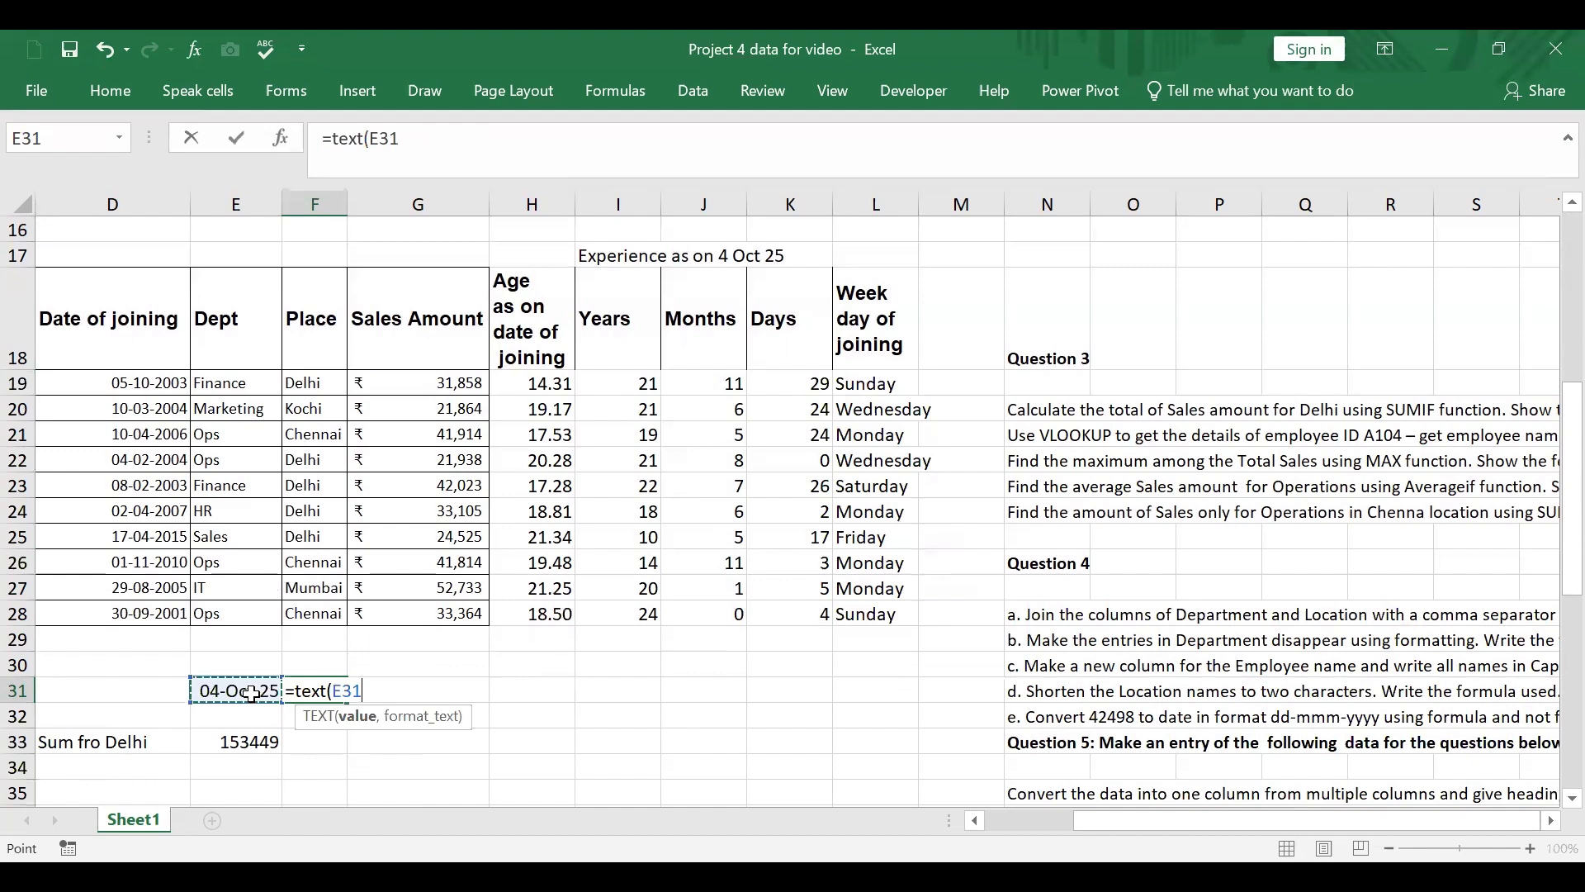
type(",\"")
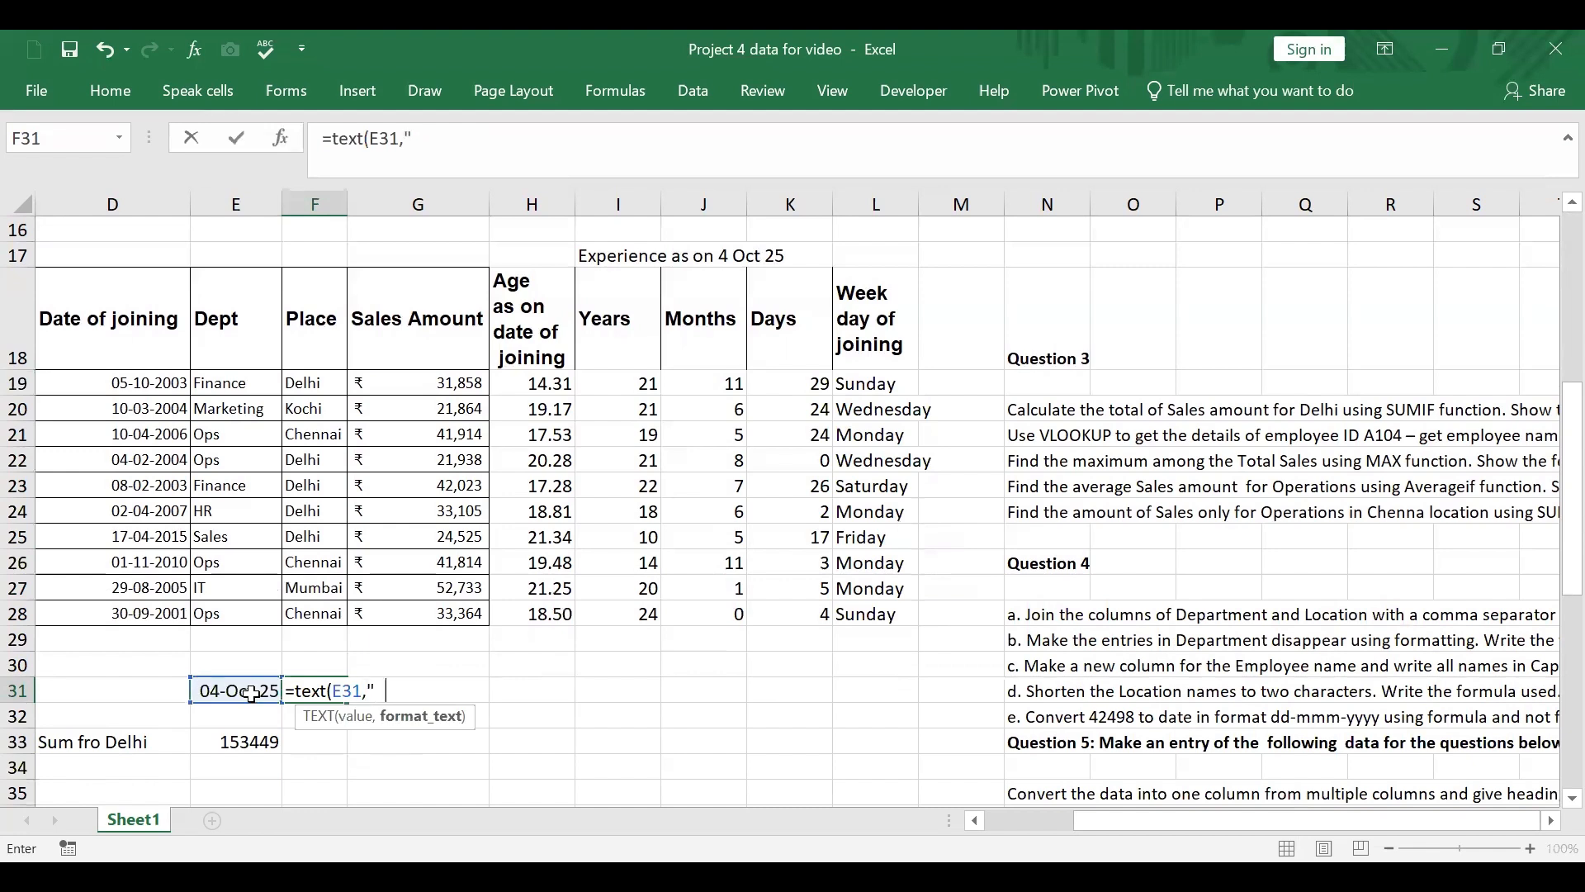
type("dddd\")")
key("Return")
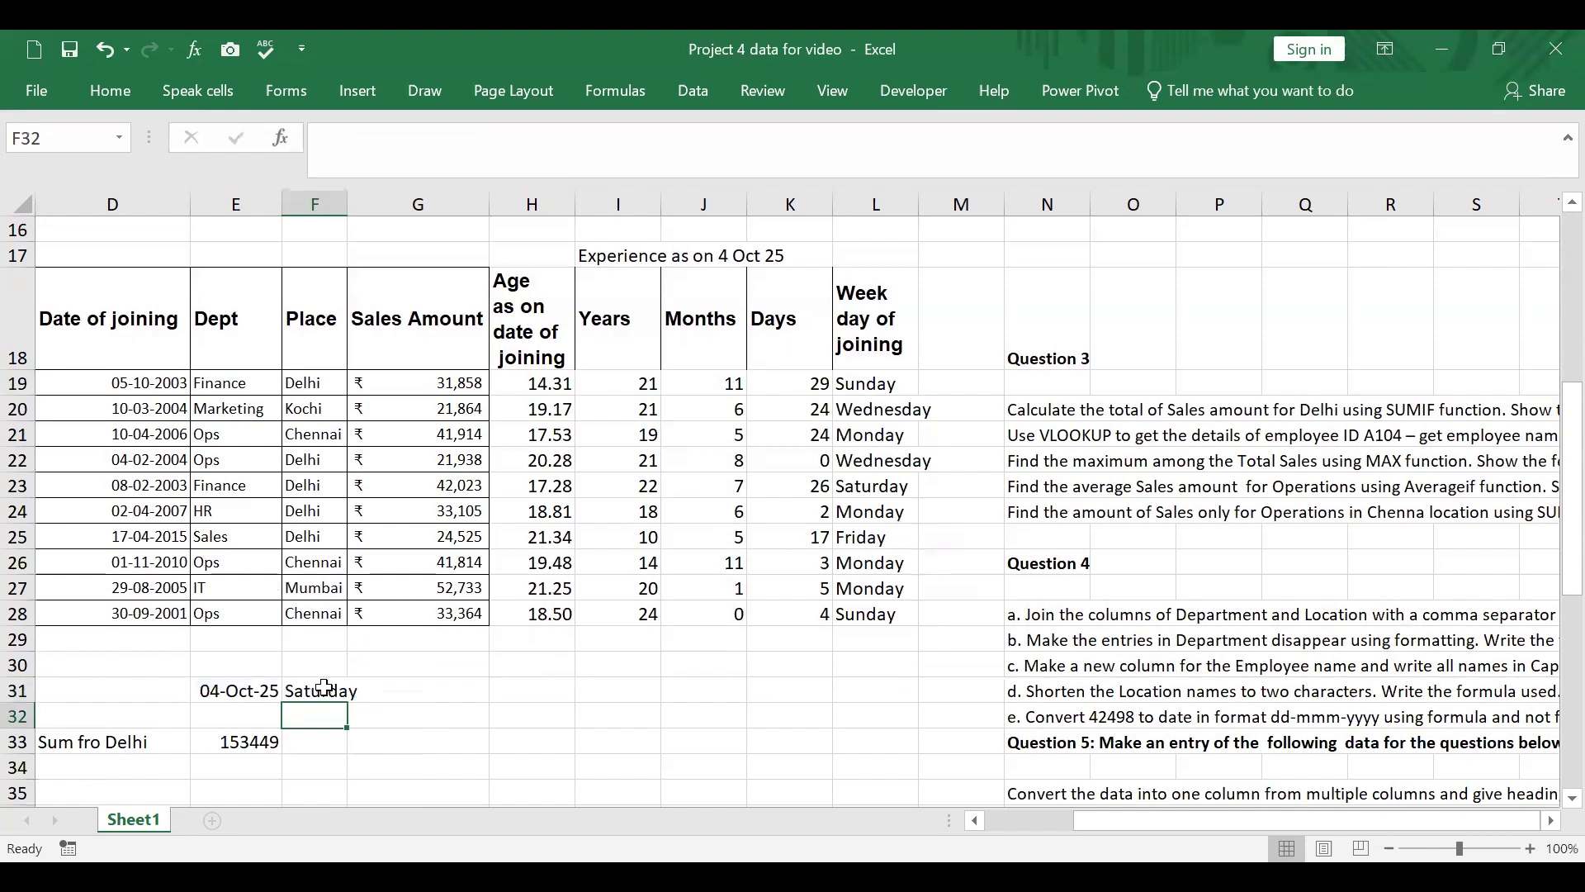
Step: Change the formula in F31 to =TEXT(E31,"mmm") to get the short month name of the date
key("Up")
left_click(423, 148)
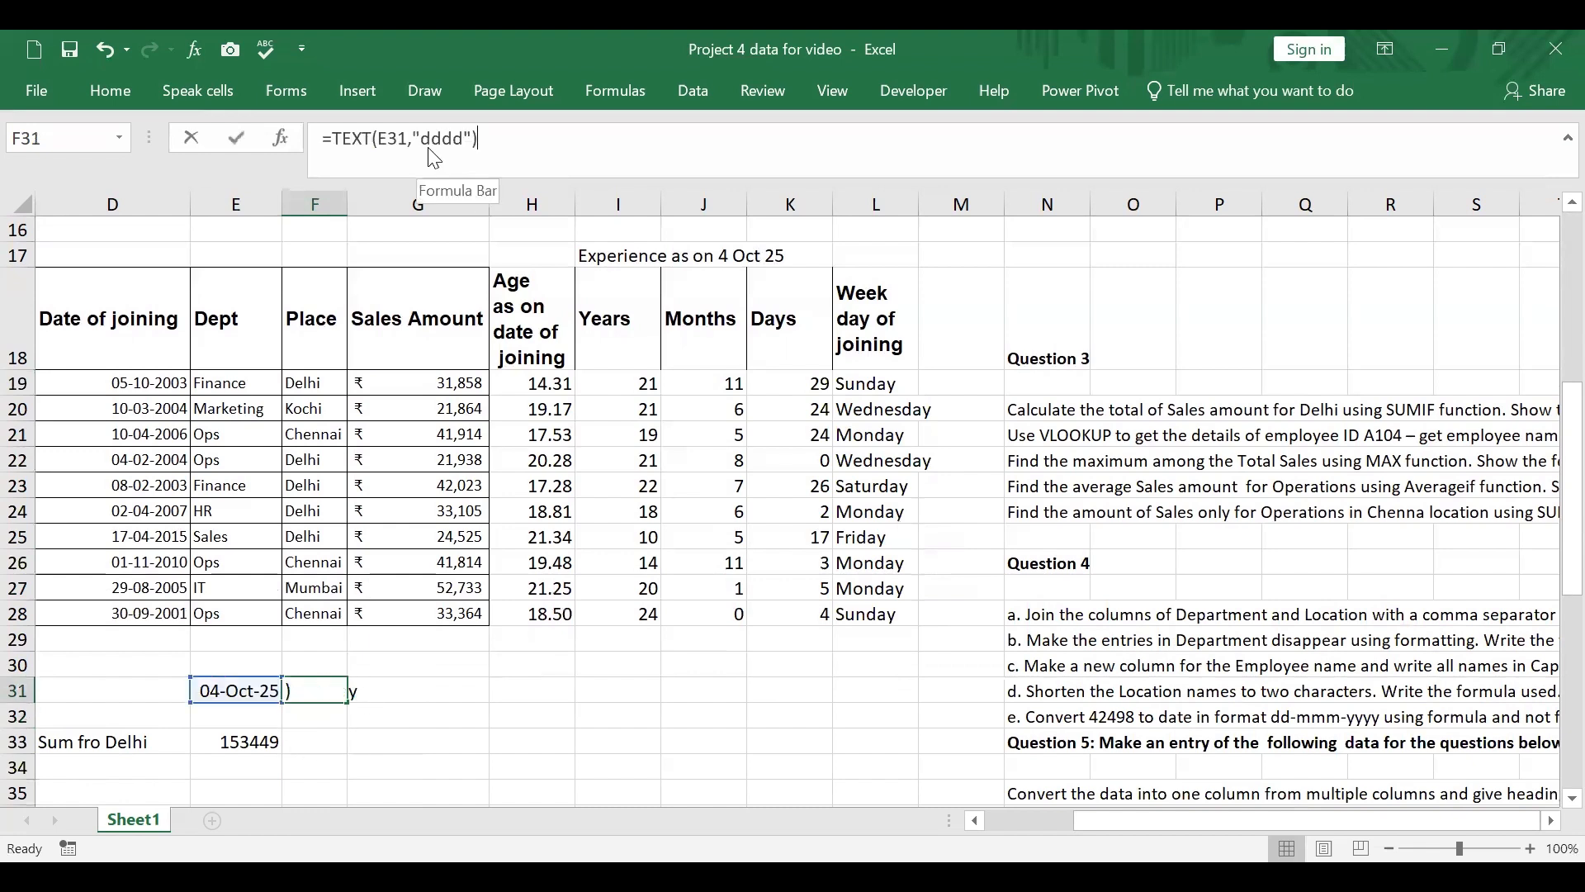
type("mmm")
key("Delete")
key("Delete")
key("Delete")
key("Delete")
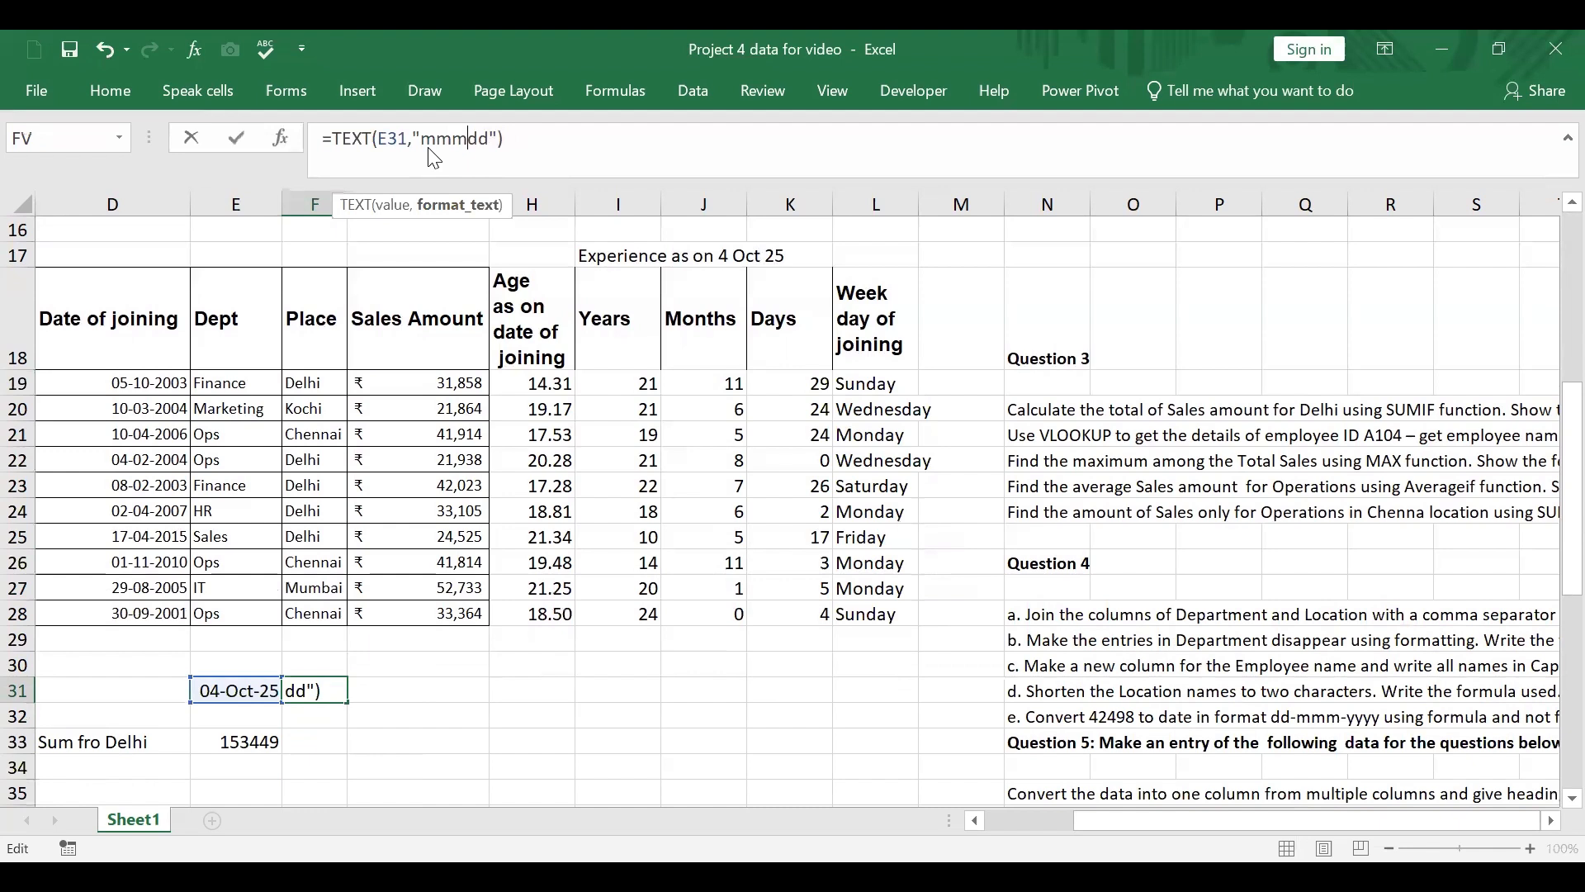
key("Return")
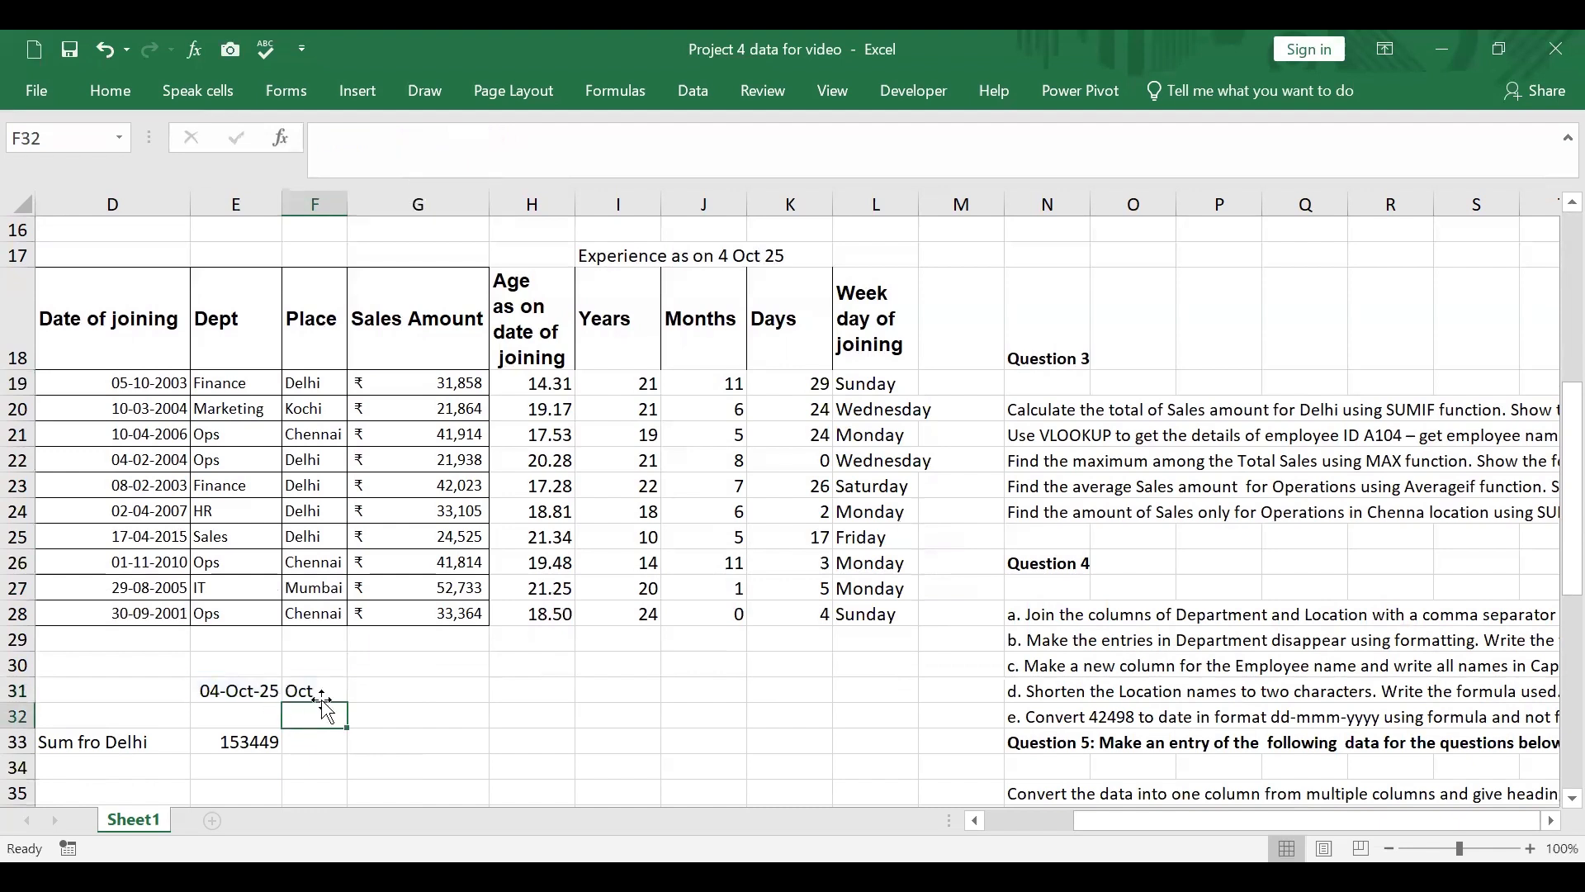
Step: Change the format code of the TEXT formula in F31 to "mmmm" to get the full month name
key("Up")
left_click(450, 149)
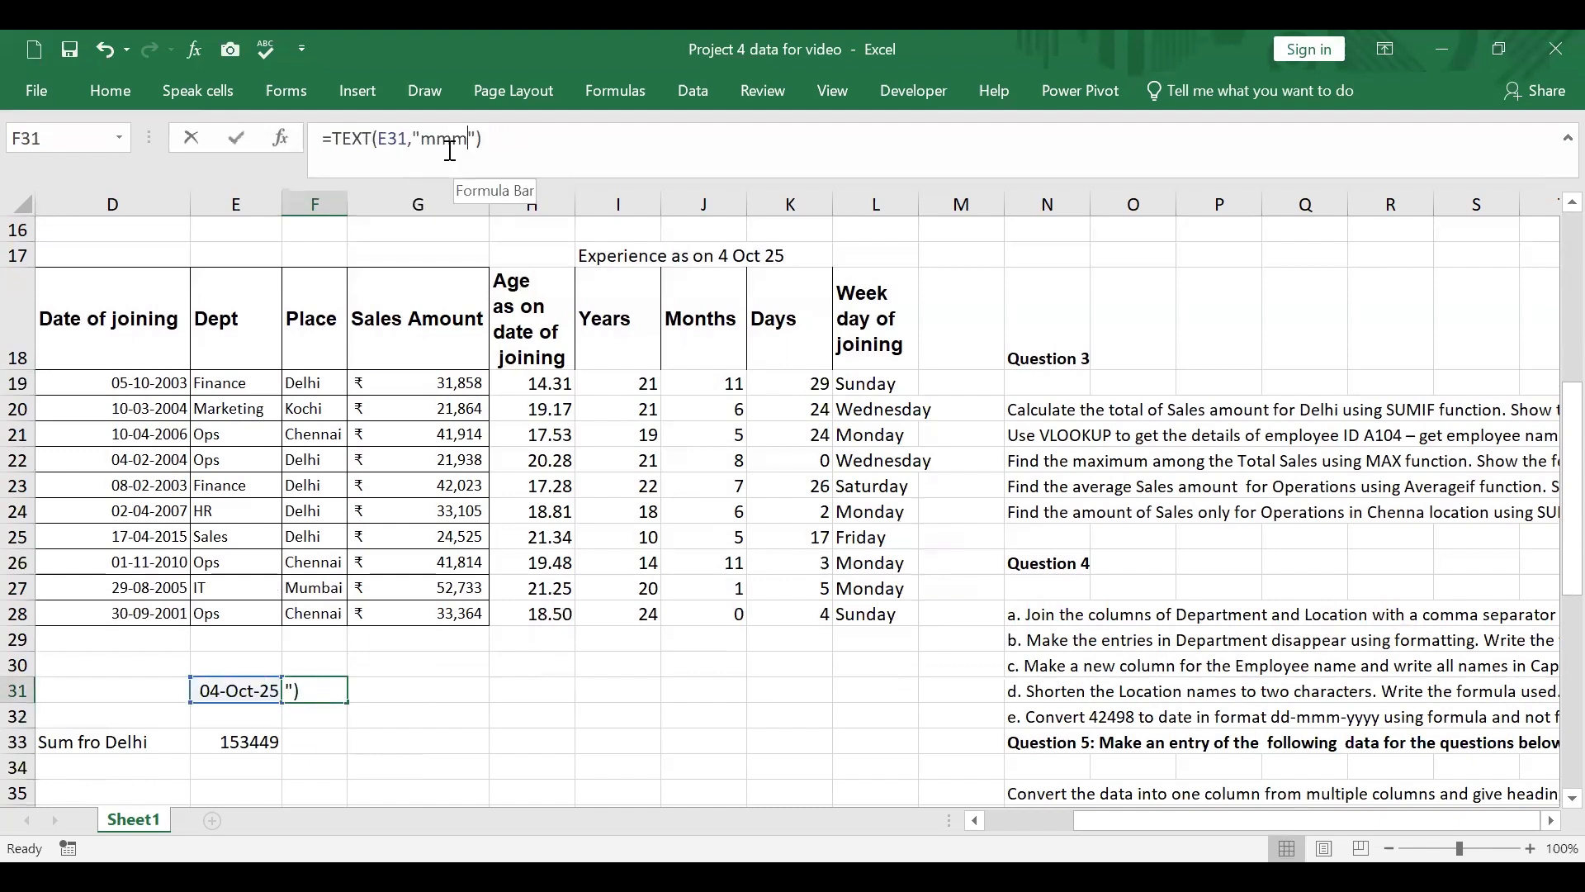
type("mm")
key("Return")
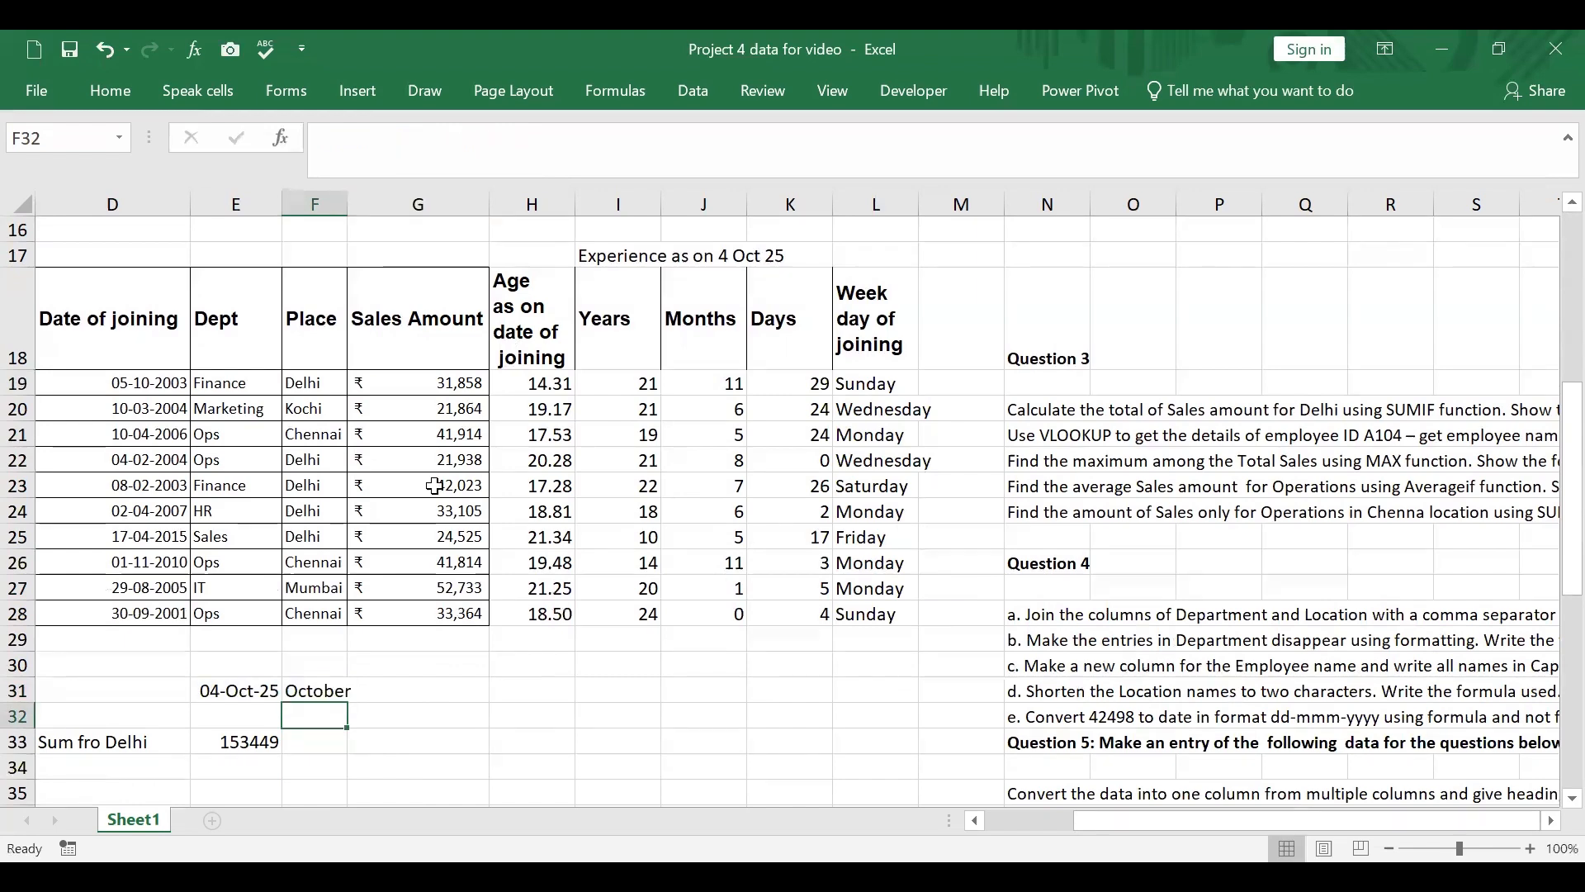
Step: Clear the trial TEXT formula from F31
left_click(321, 691)
key("Delete")
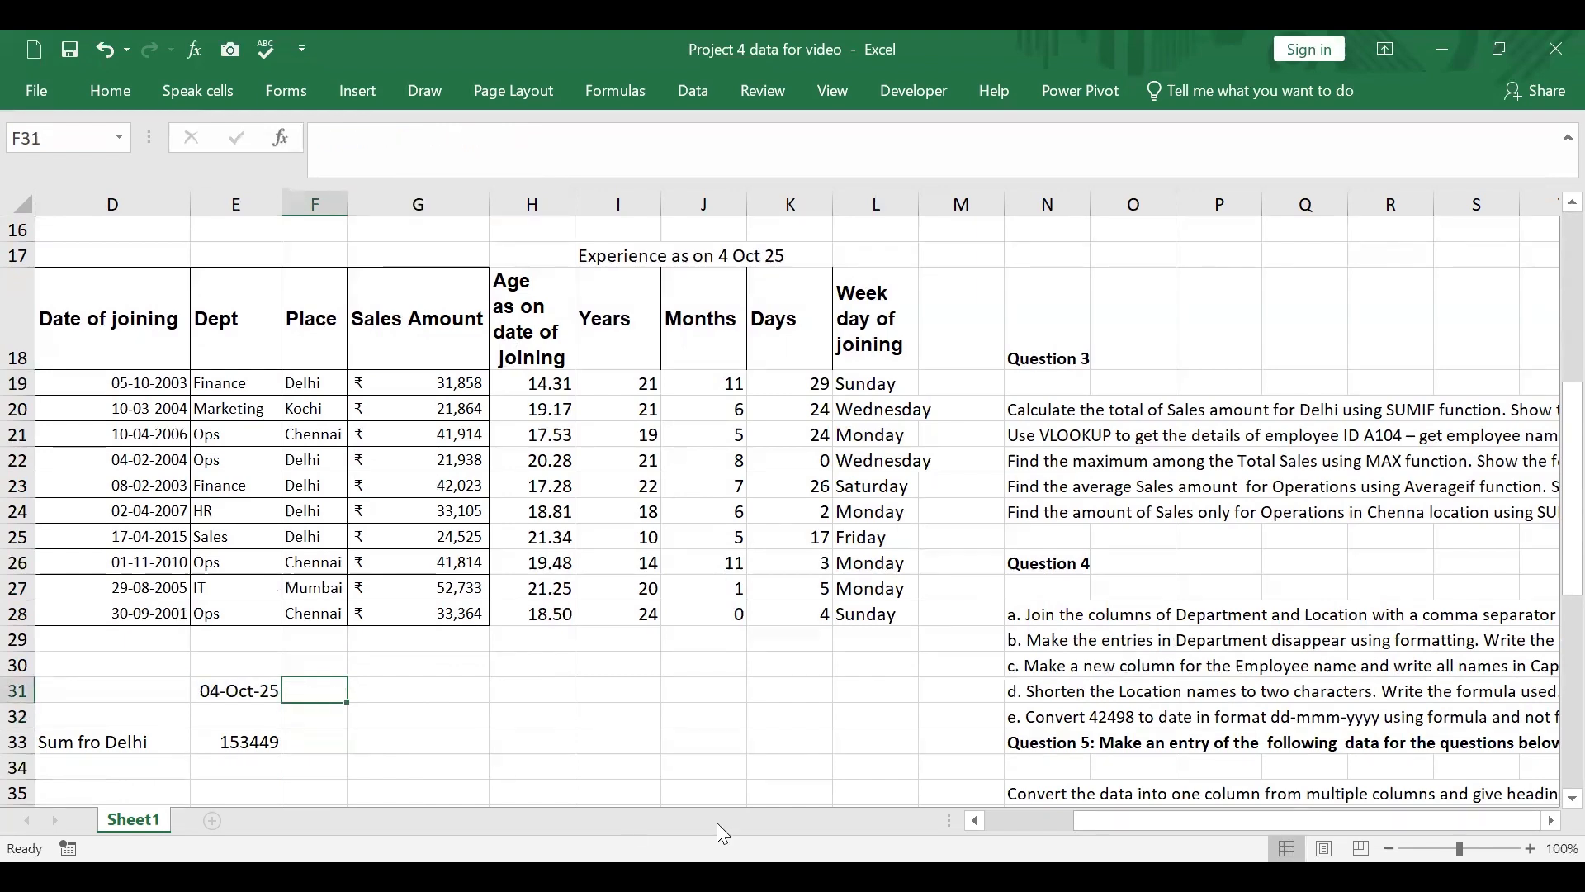
Step: Clear the contents of the Question 3 table in A57:D67
scroll(1116, 477, "up", 2)
scroll(1116, 478, "up", 1)
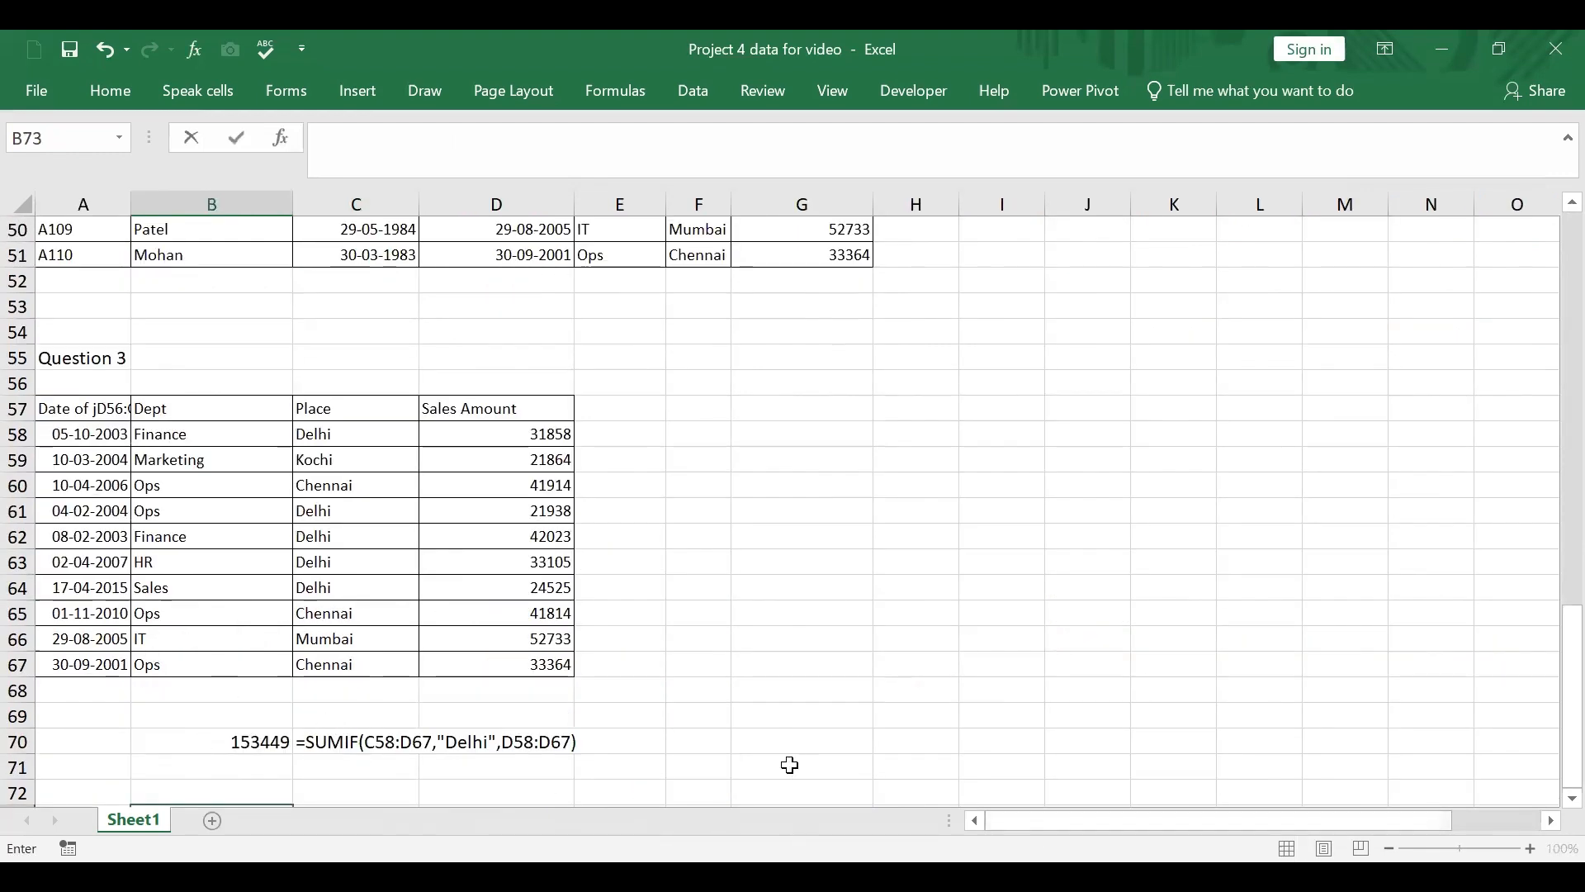
scroll(786, 765, "down", 1)
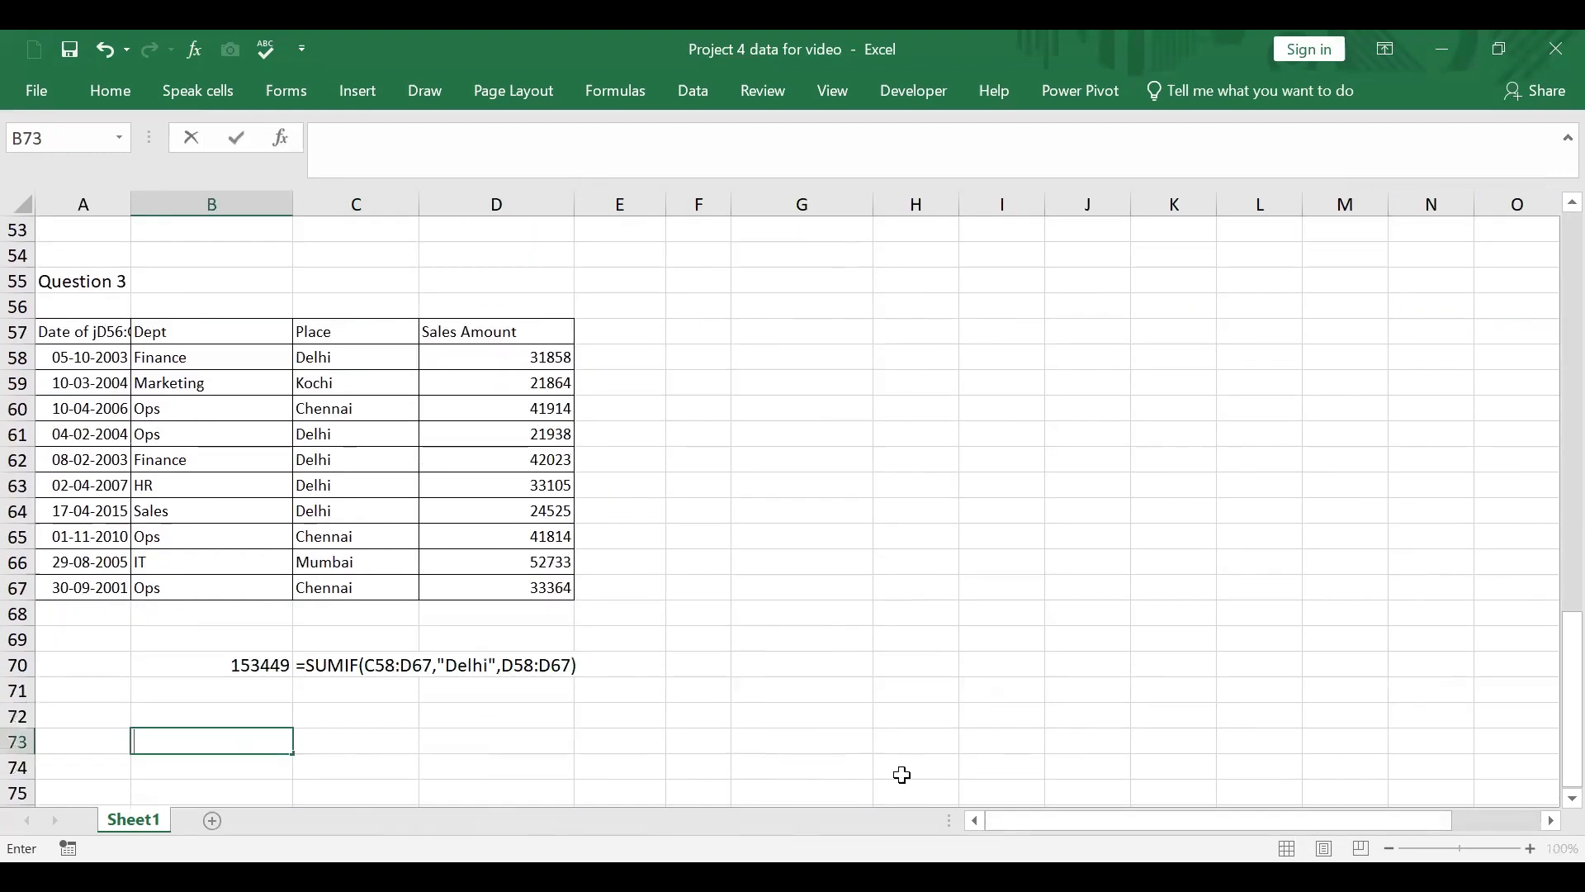
left_click(213, 561)
scroll(215, 565, "up", 2)
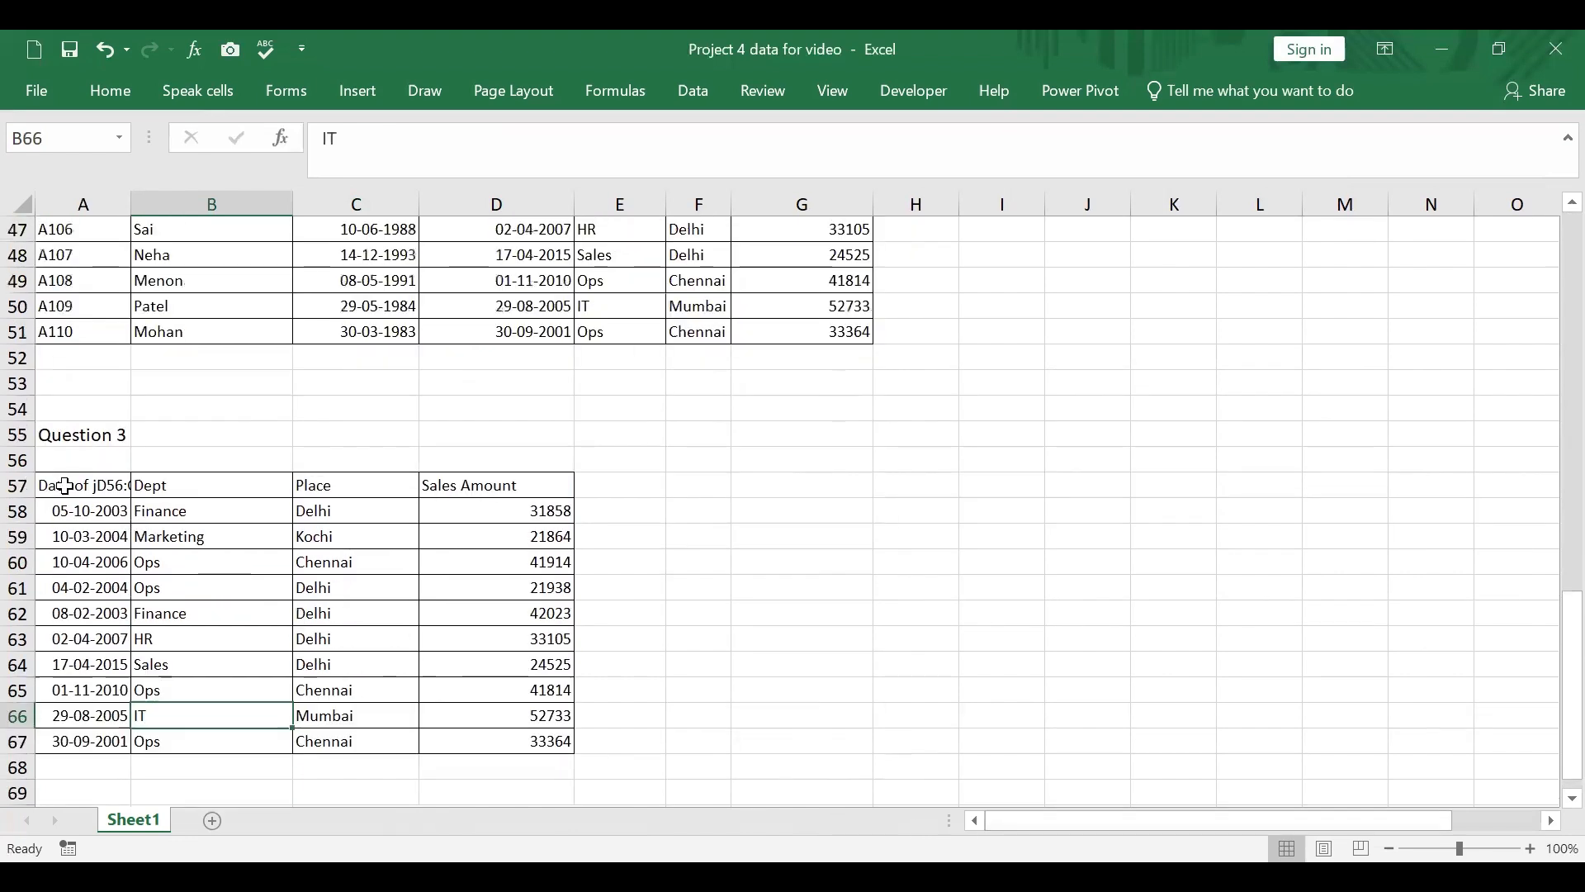
left_click_drag(64, 485, 523, 729)
Step: Copy the original employee table in A1:G11 and paste it at A57 under the Question 3 heading
scroll(896, 719, "up", 15)
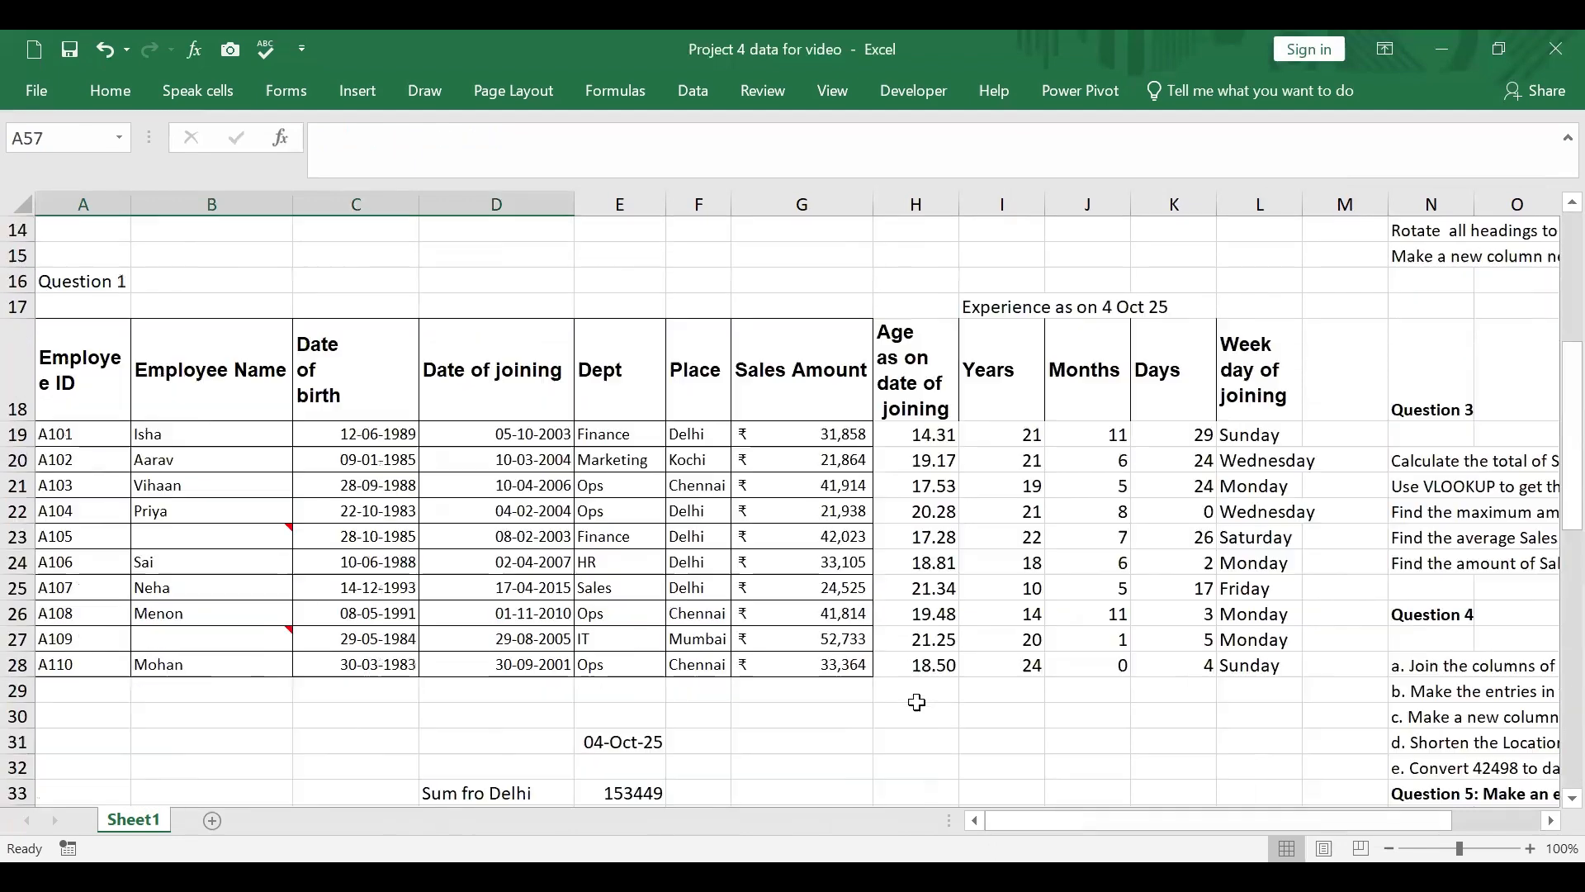
left_click_drag(107, 230, 834, 493)
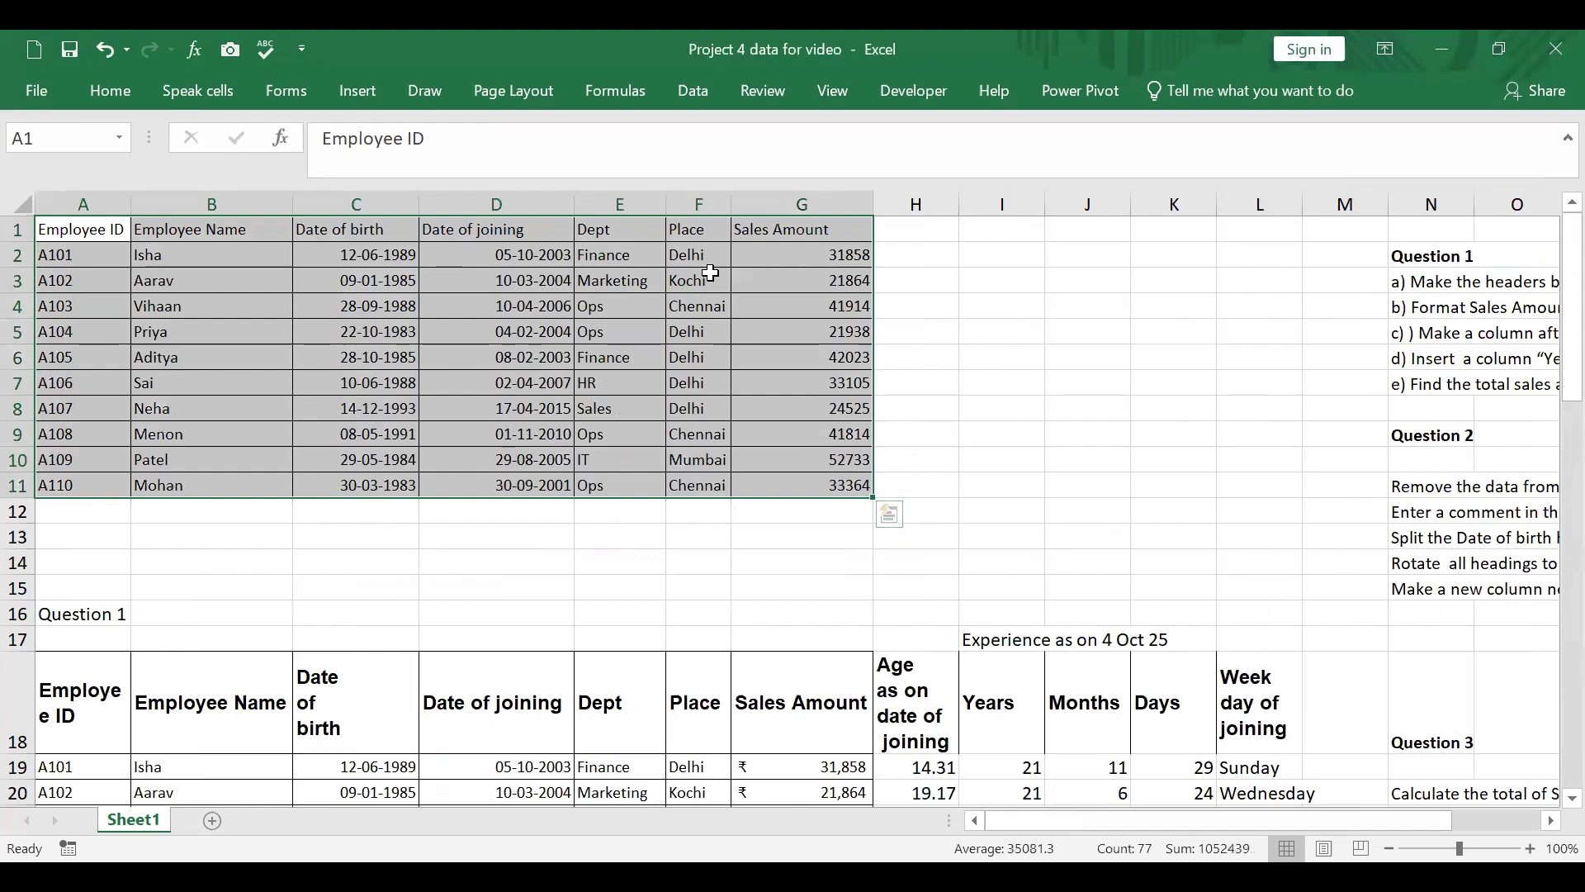
right_click(710, 273)
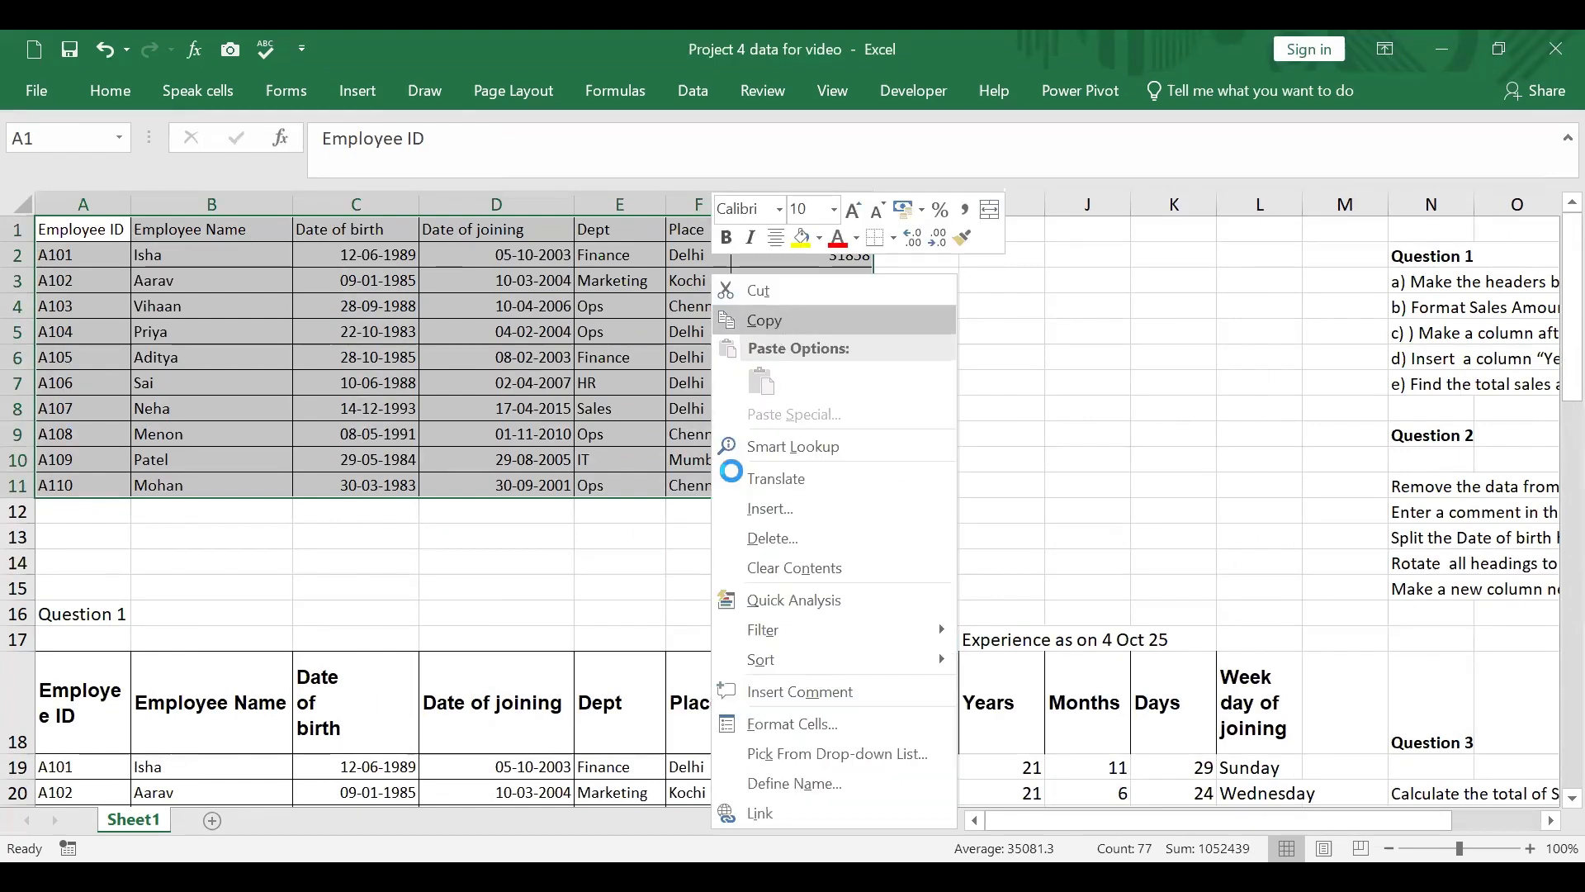
left_click(776, 320)
scroll(732, 471, "down", 19)
scroll(732, 471, "up", 3)
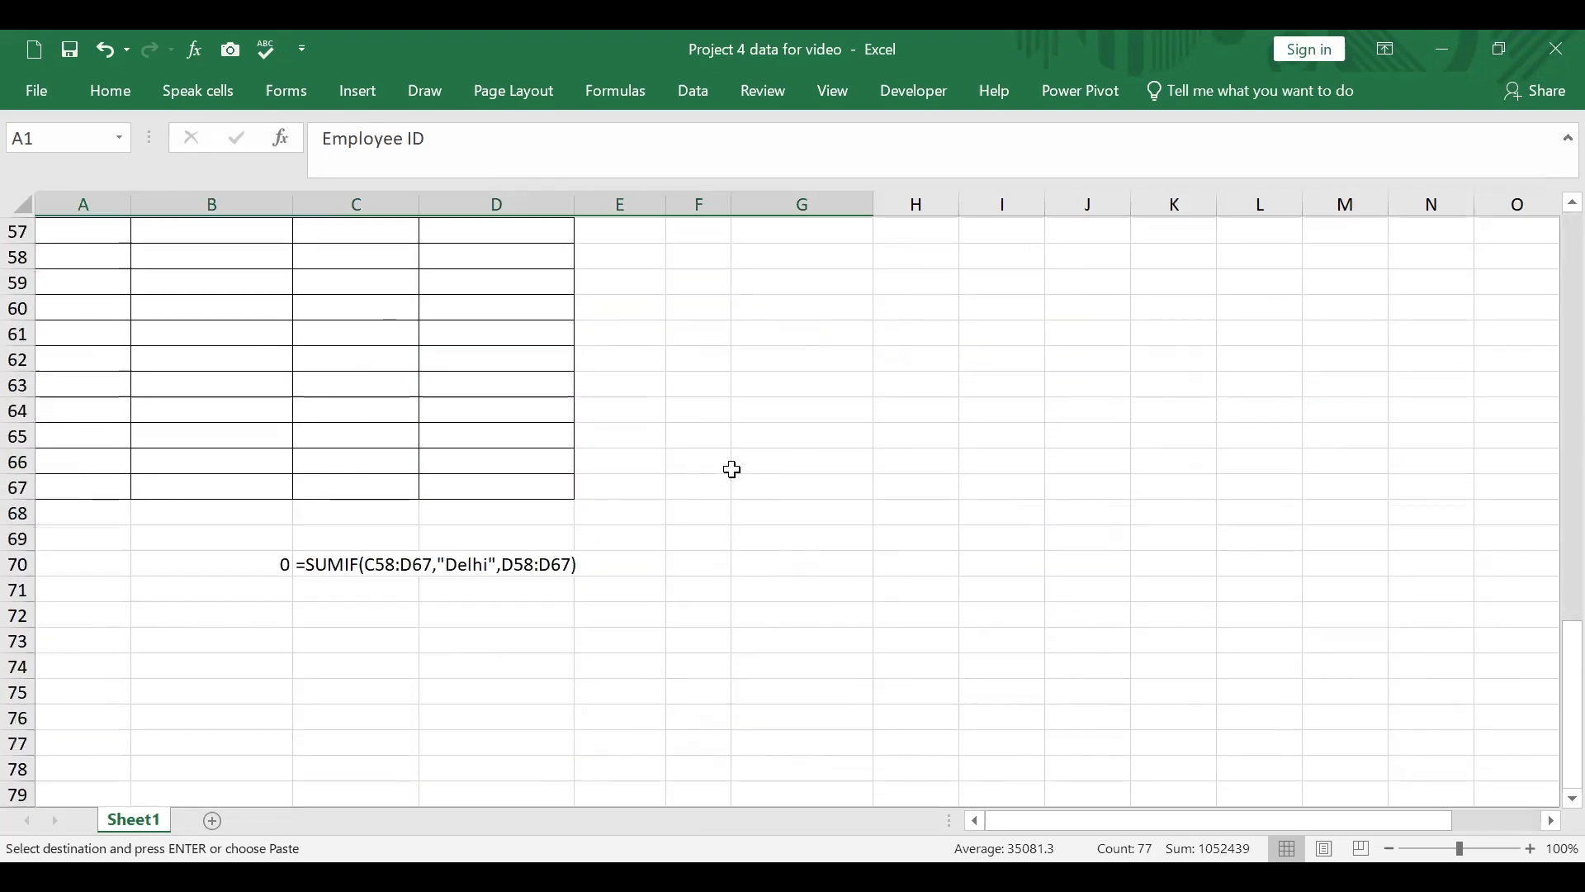
left_click(96, 436)
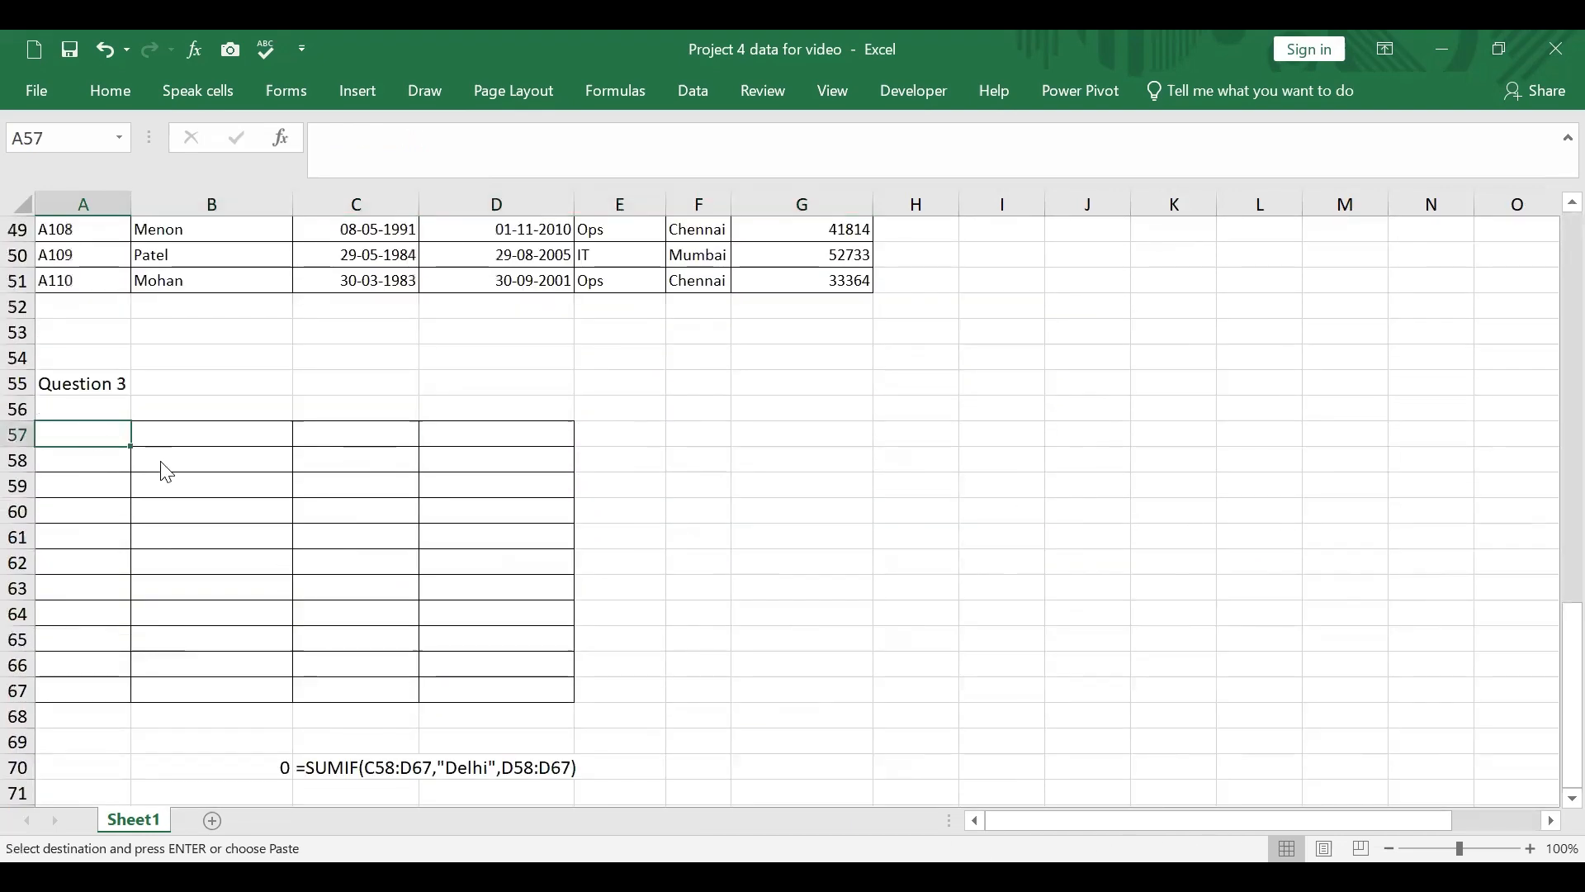
right_click(97, 435)
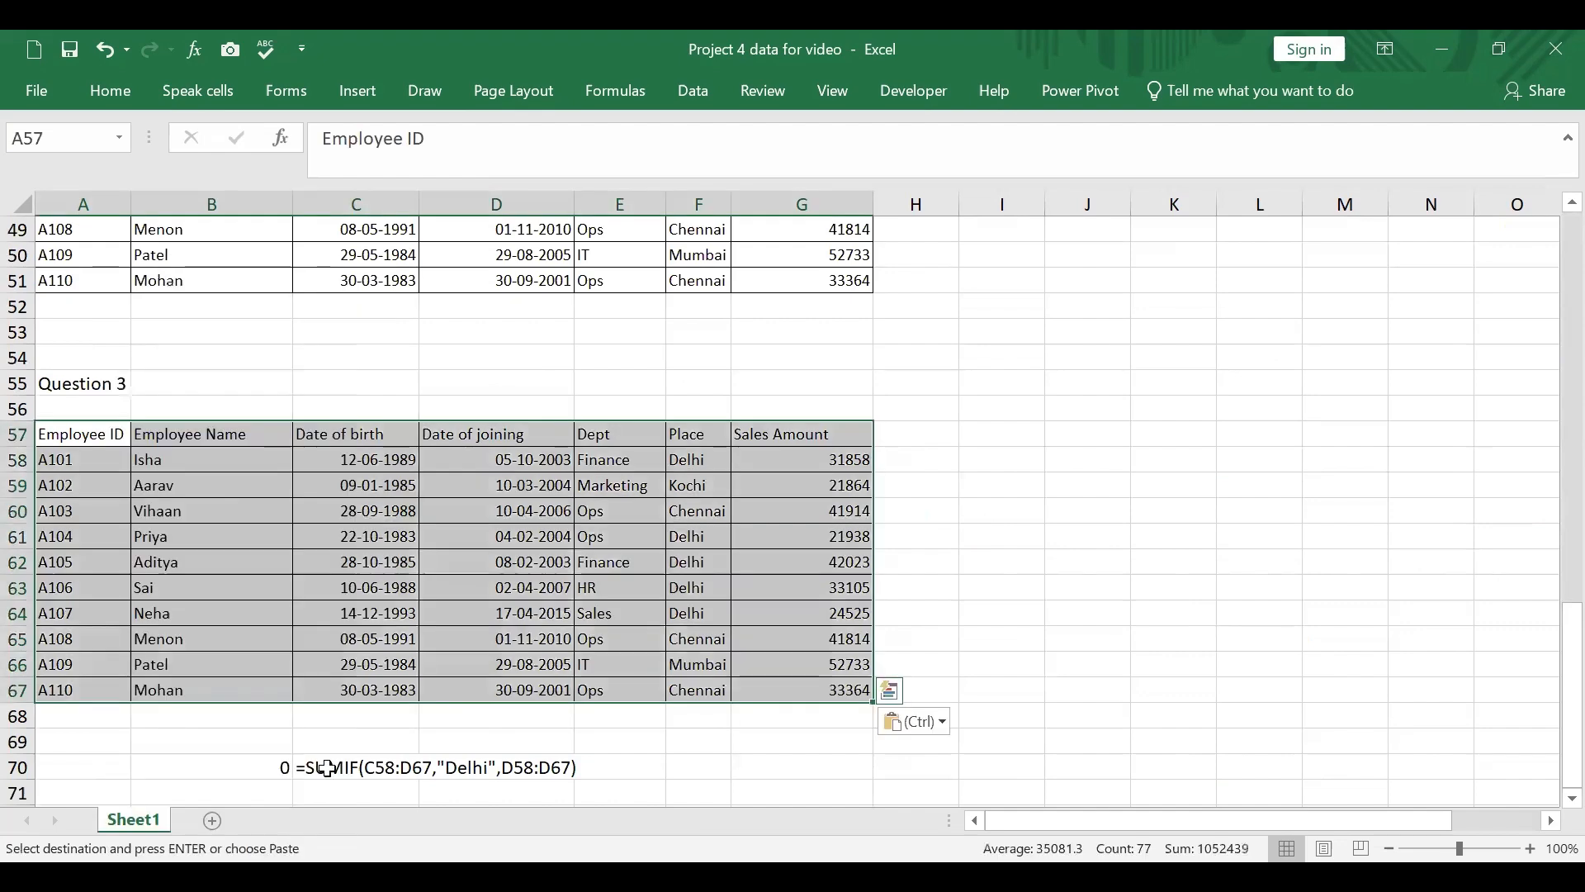
Step: Clear the old SUMIF result and its written formula from B70:D70 below the Question 3 table
left_click_drag(284, 767, 514, 761)
key("Delete")
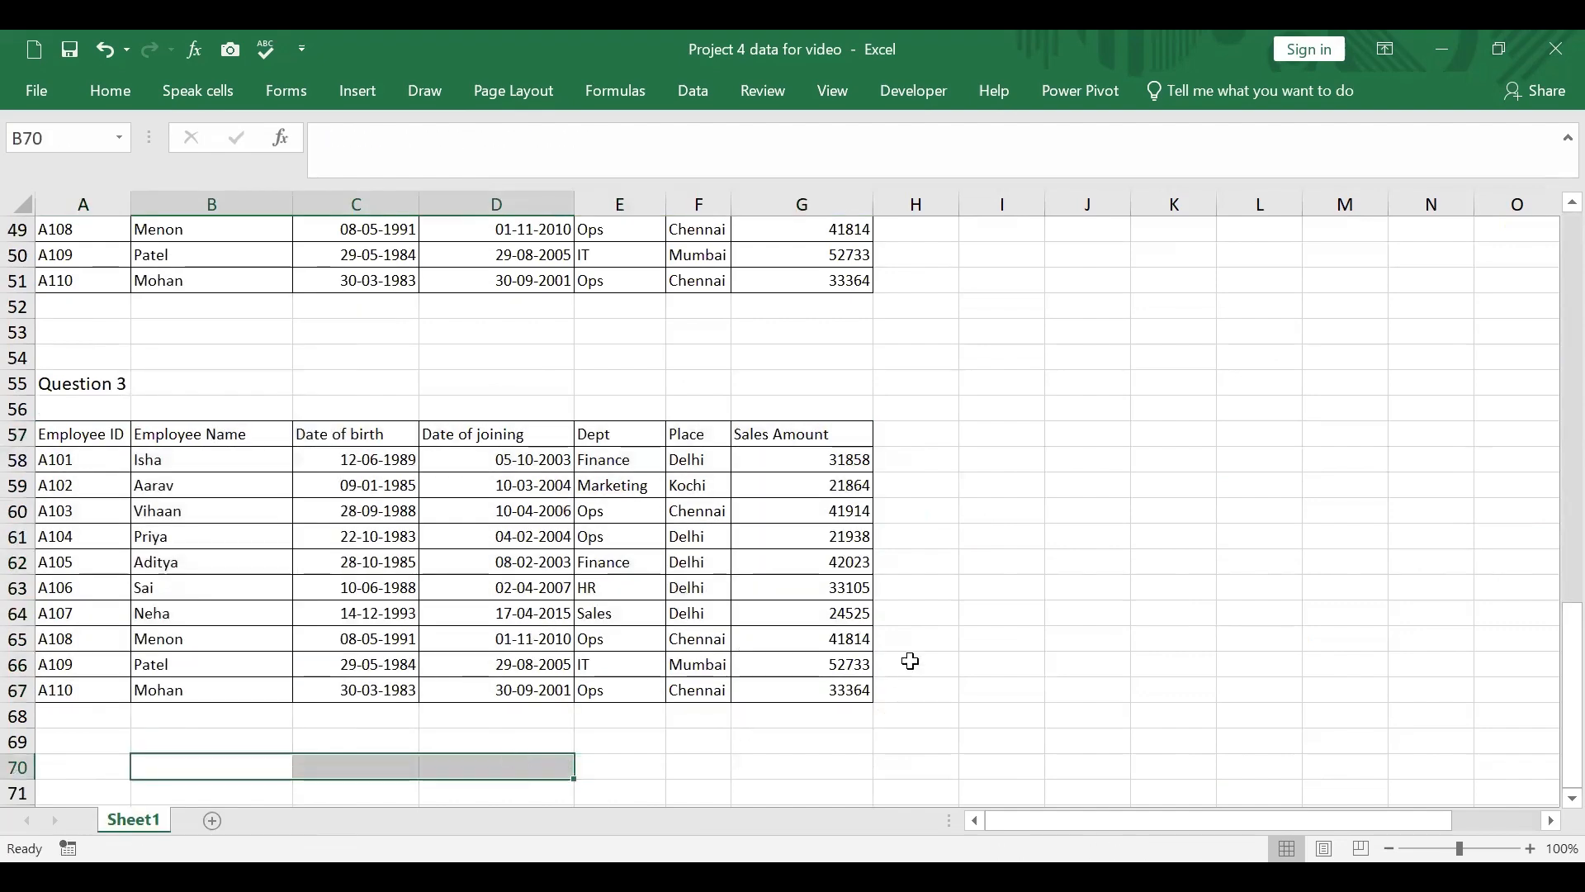
left_click(1052, 611)
Step: Copy the employee ID in A61 to B72 below the Question 3 table
left_click(74, 541)
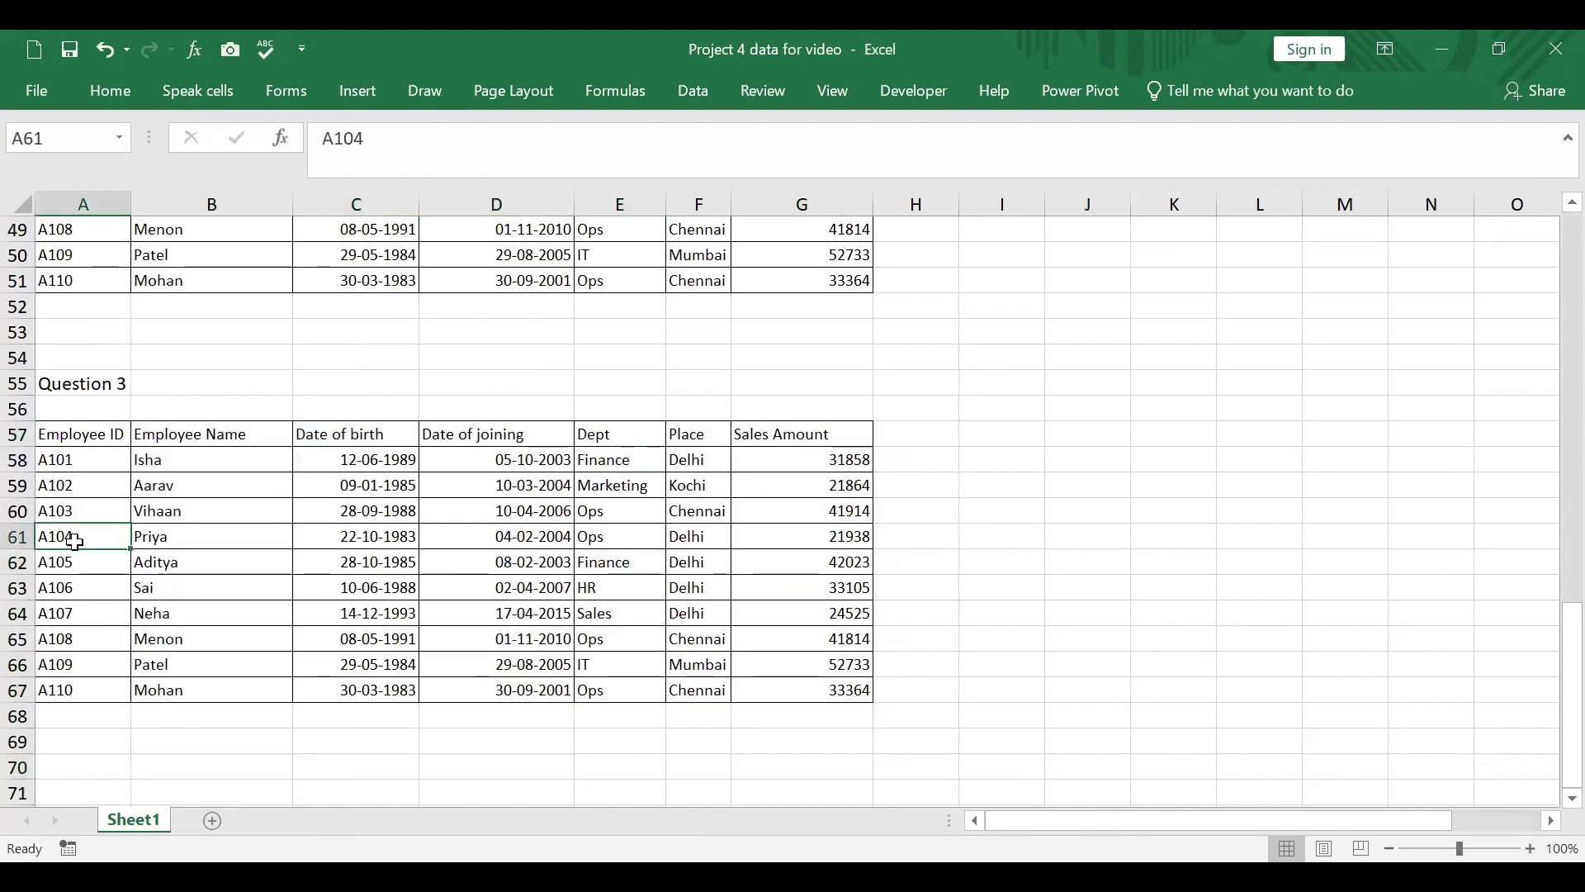
key("ctrl+c")
scroll(273, 603, "down", 2)
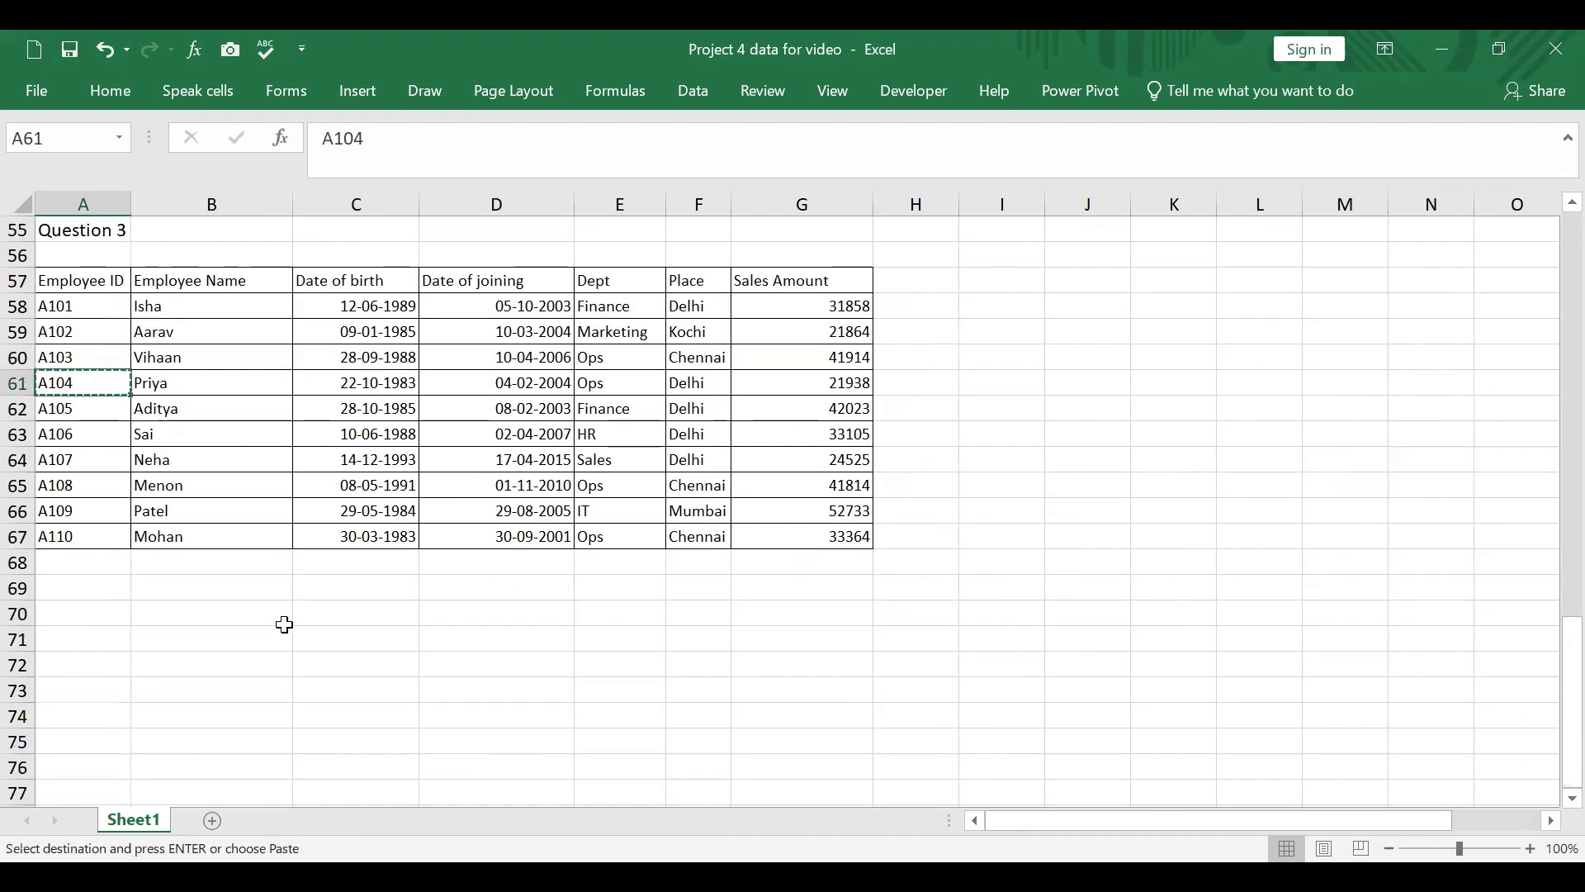
left_click(271, 661)
key("ctrl+v")
left_click(589, 639)
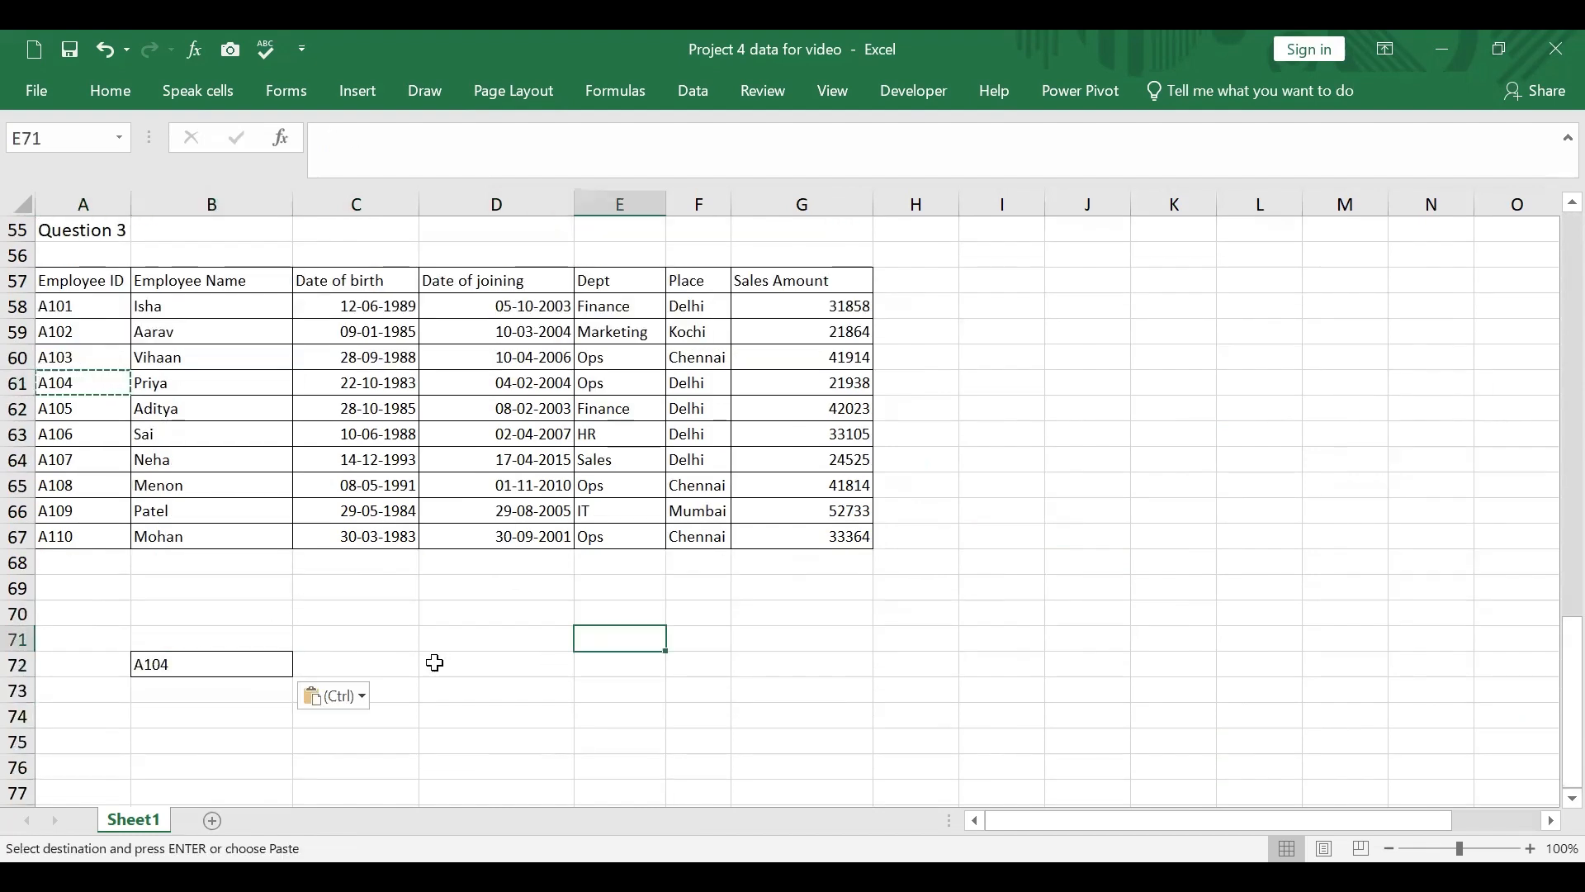
Step: Start a VLOOKUP formula in C72 and open its function arguments dialog
left_click(400, 665)
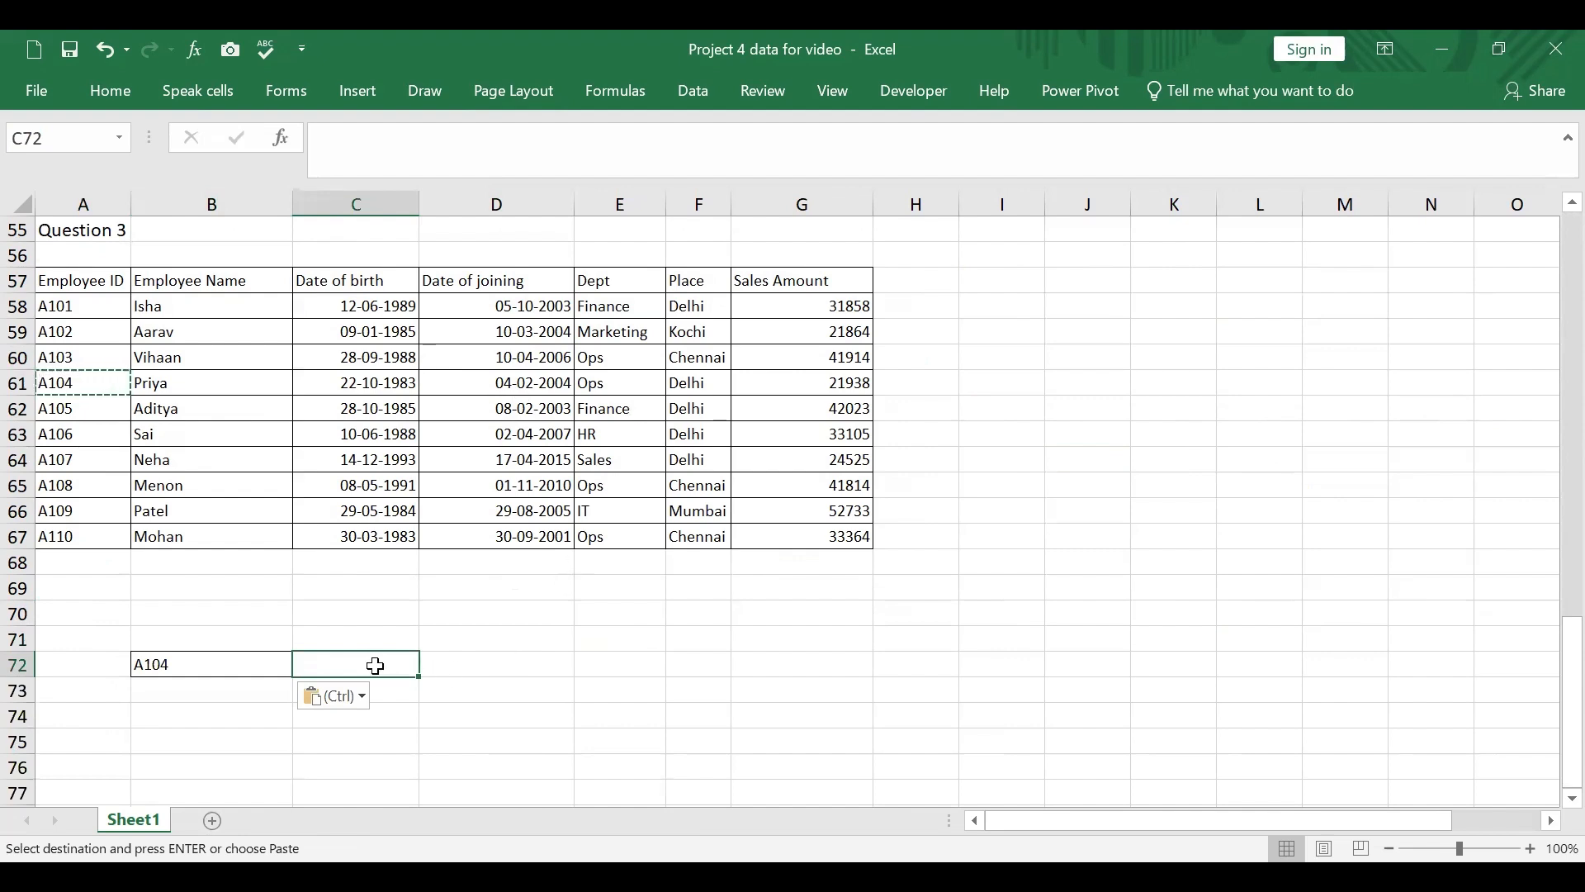
type("=")
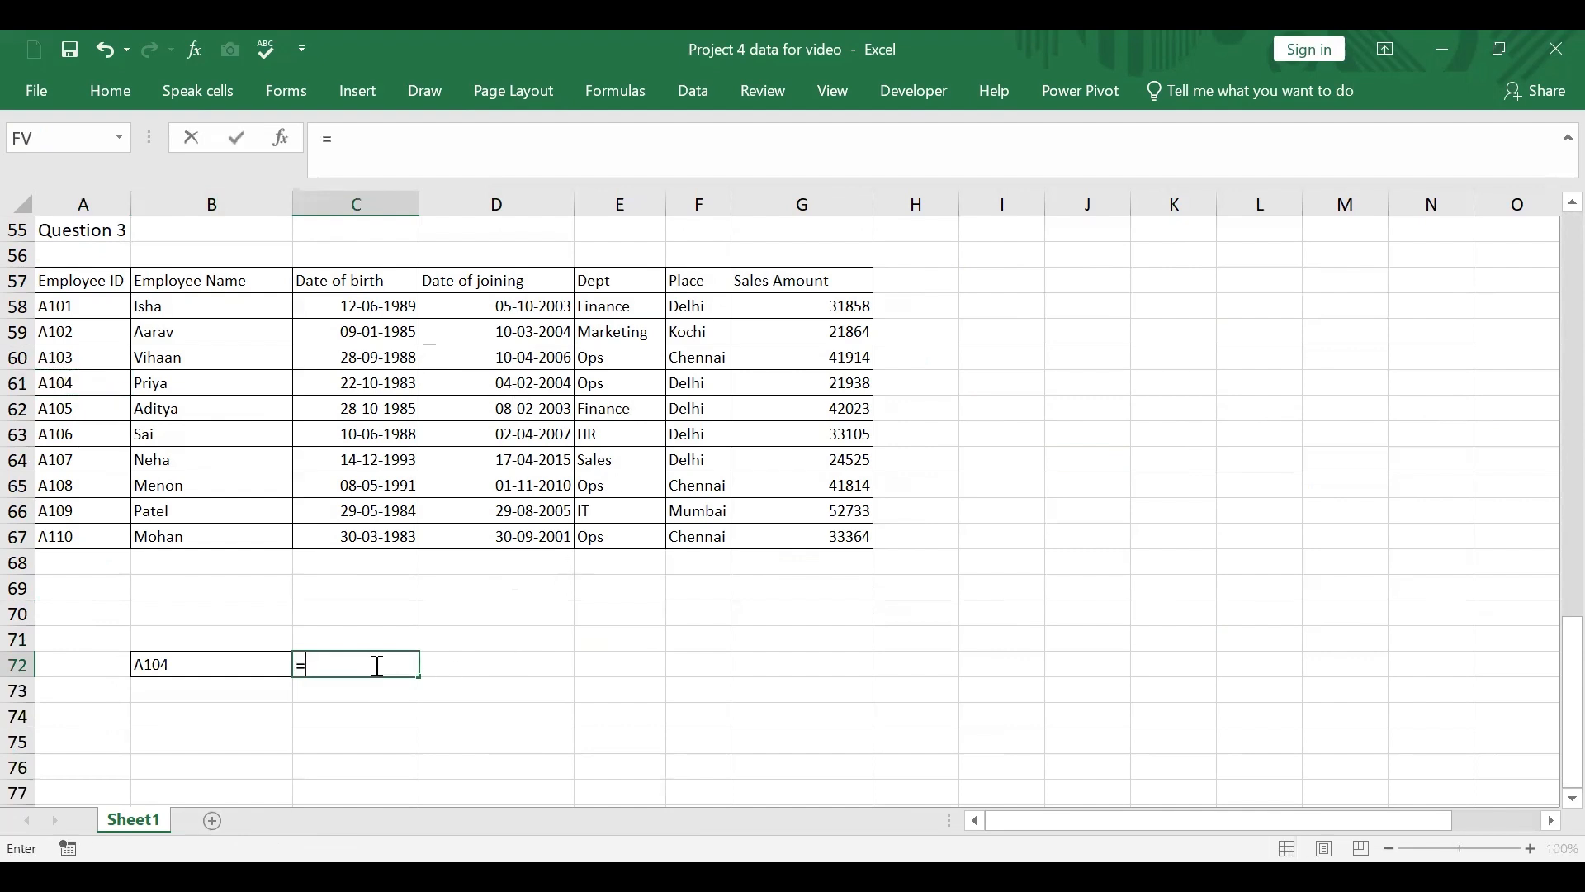
type("v;ookup")
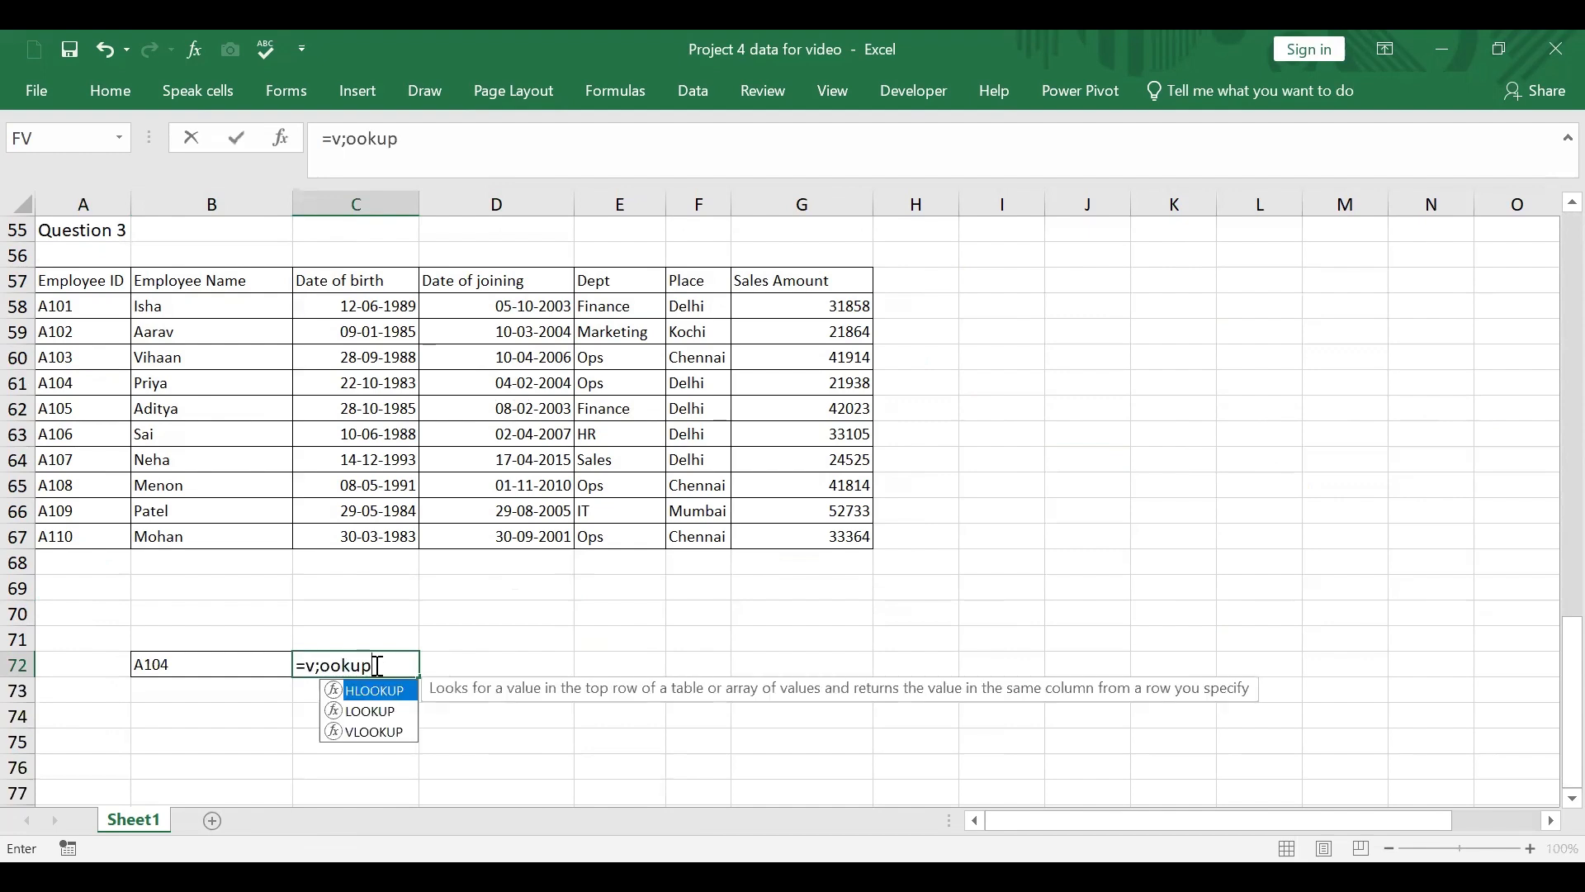
double_click(403, 731)
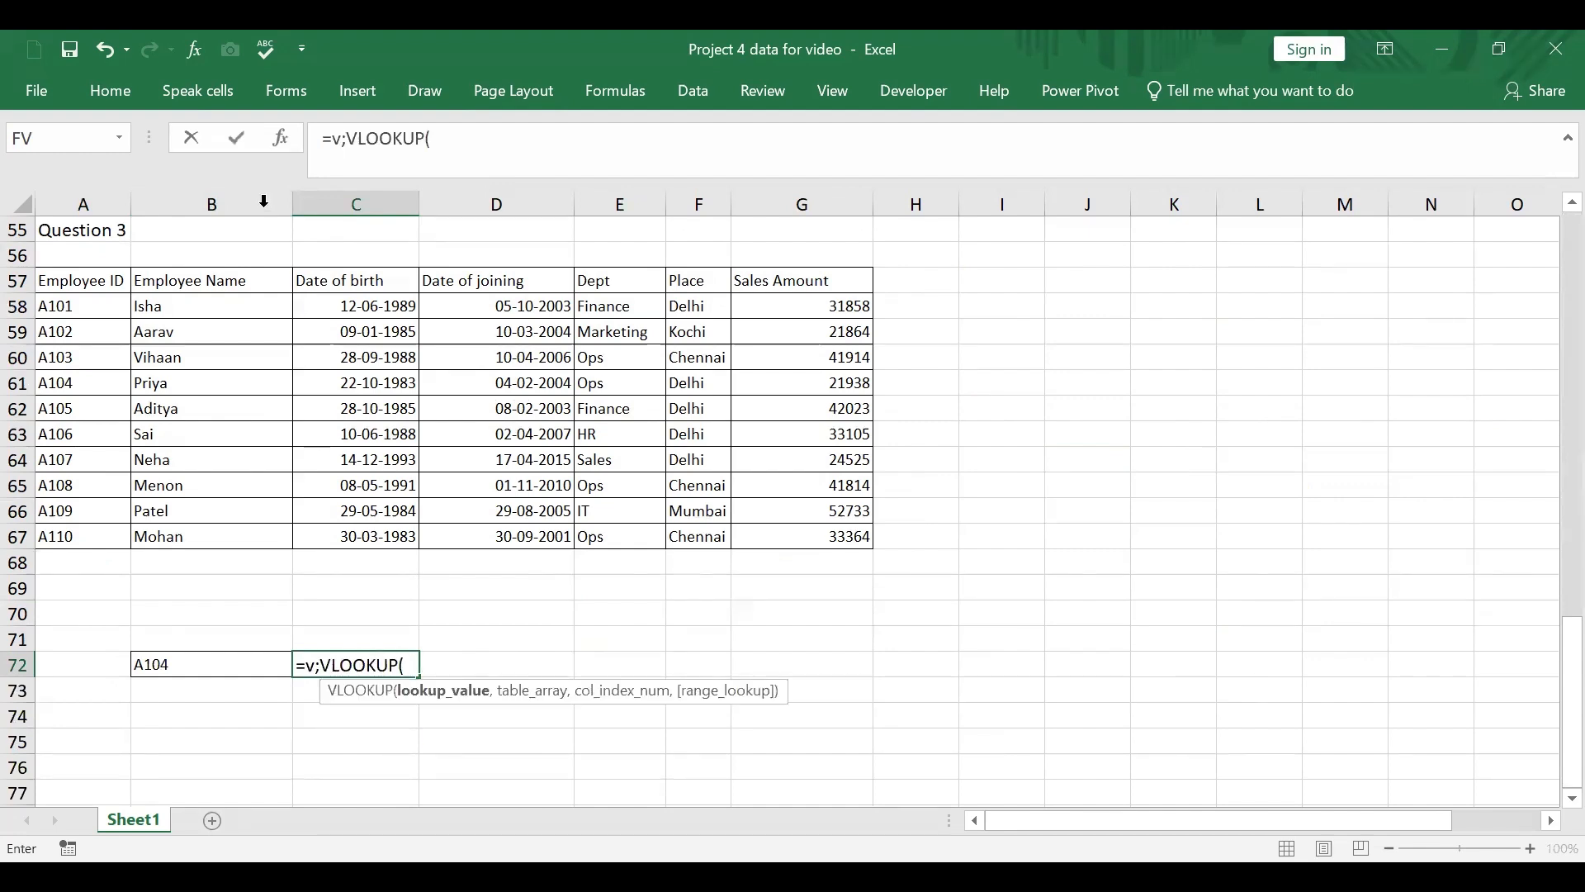
left_click(345, 138)
key("BackSpace")
key("BackSpace")
scroll(382, 183, "up", 1)
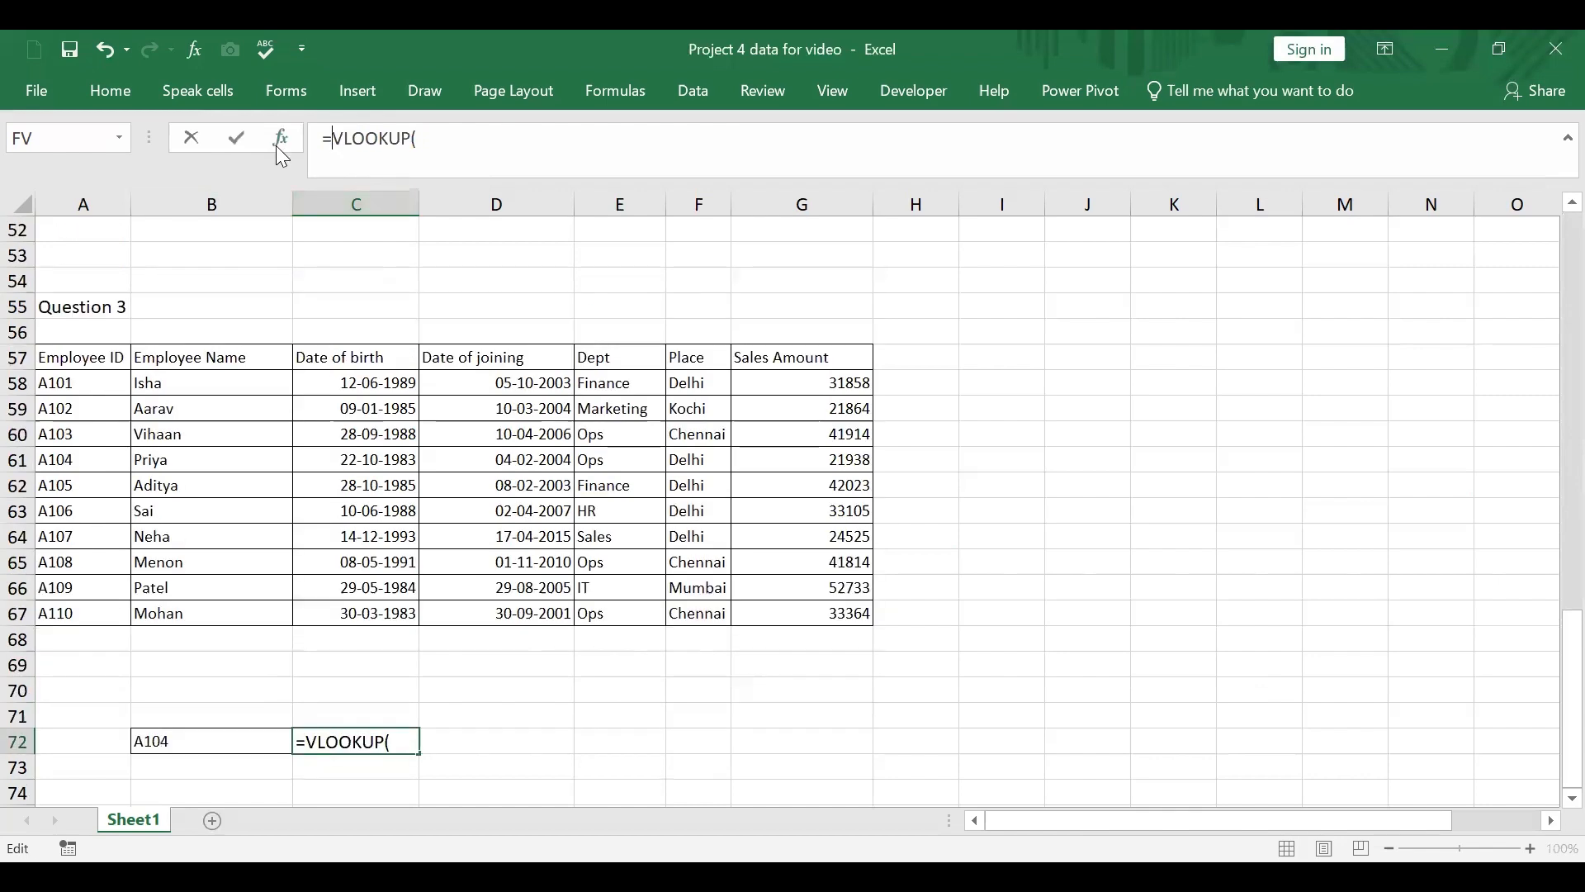
left_click(277, 147)
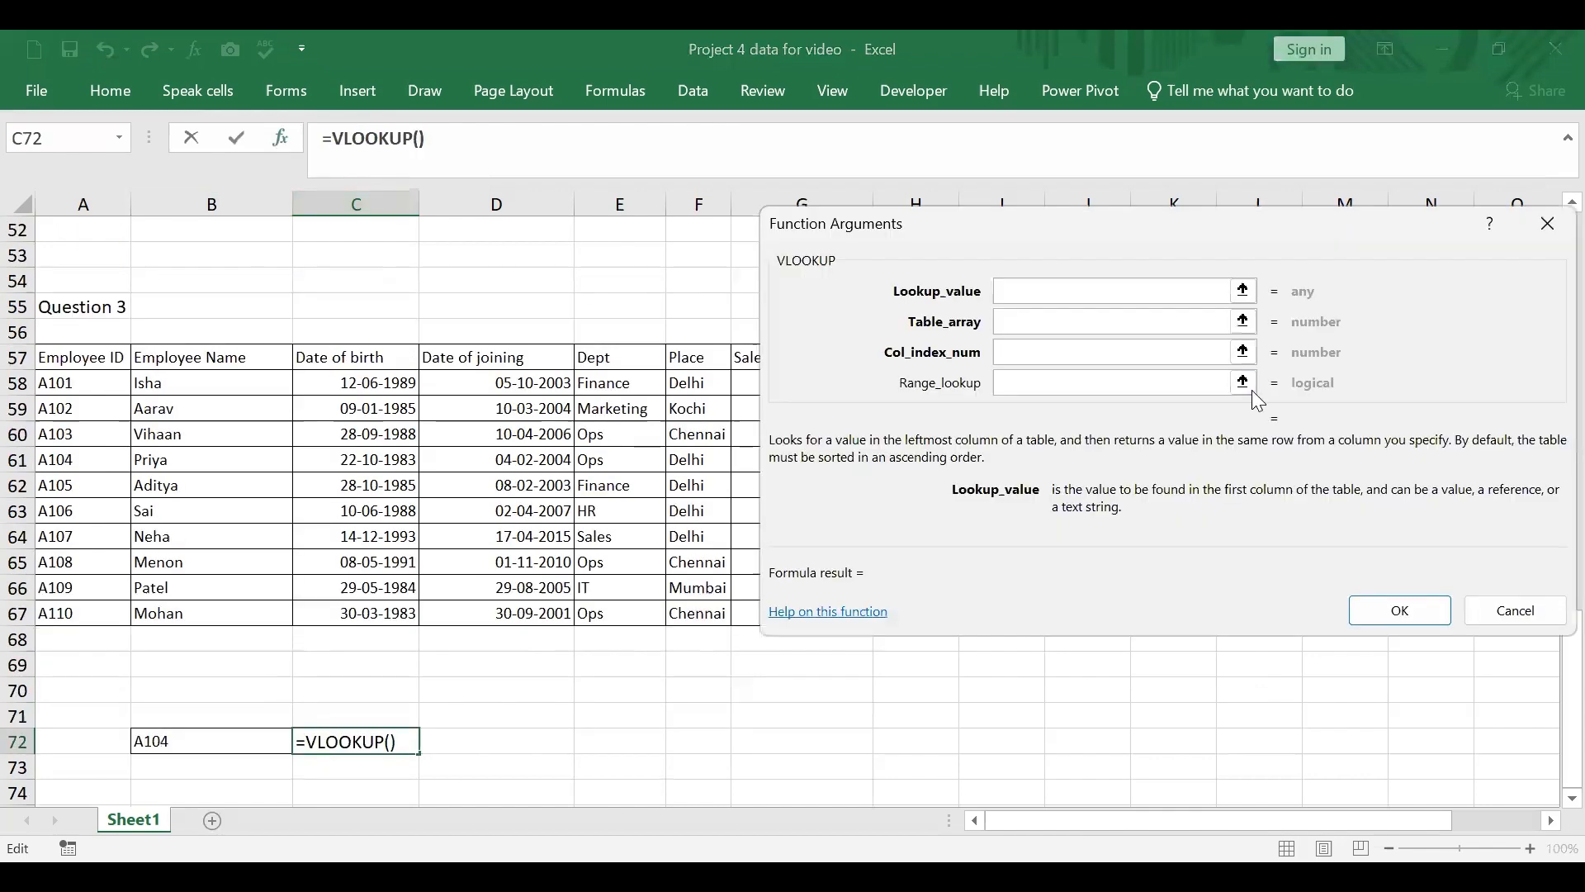
Step: Try to give the VLOOKUP function B72 as lookup value and the range A58:G67 as its table
left_click(204, 744)
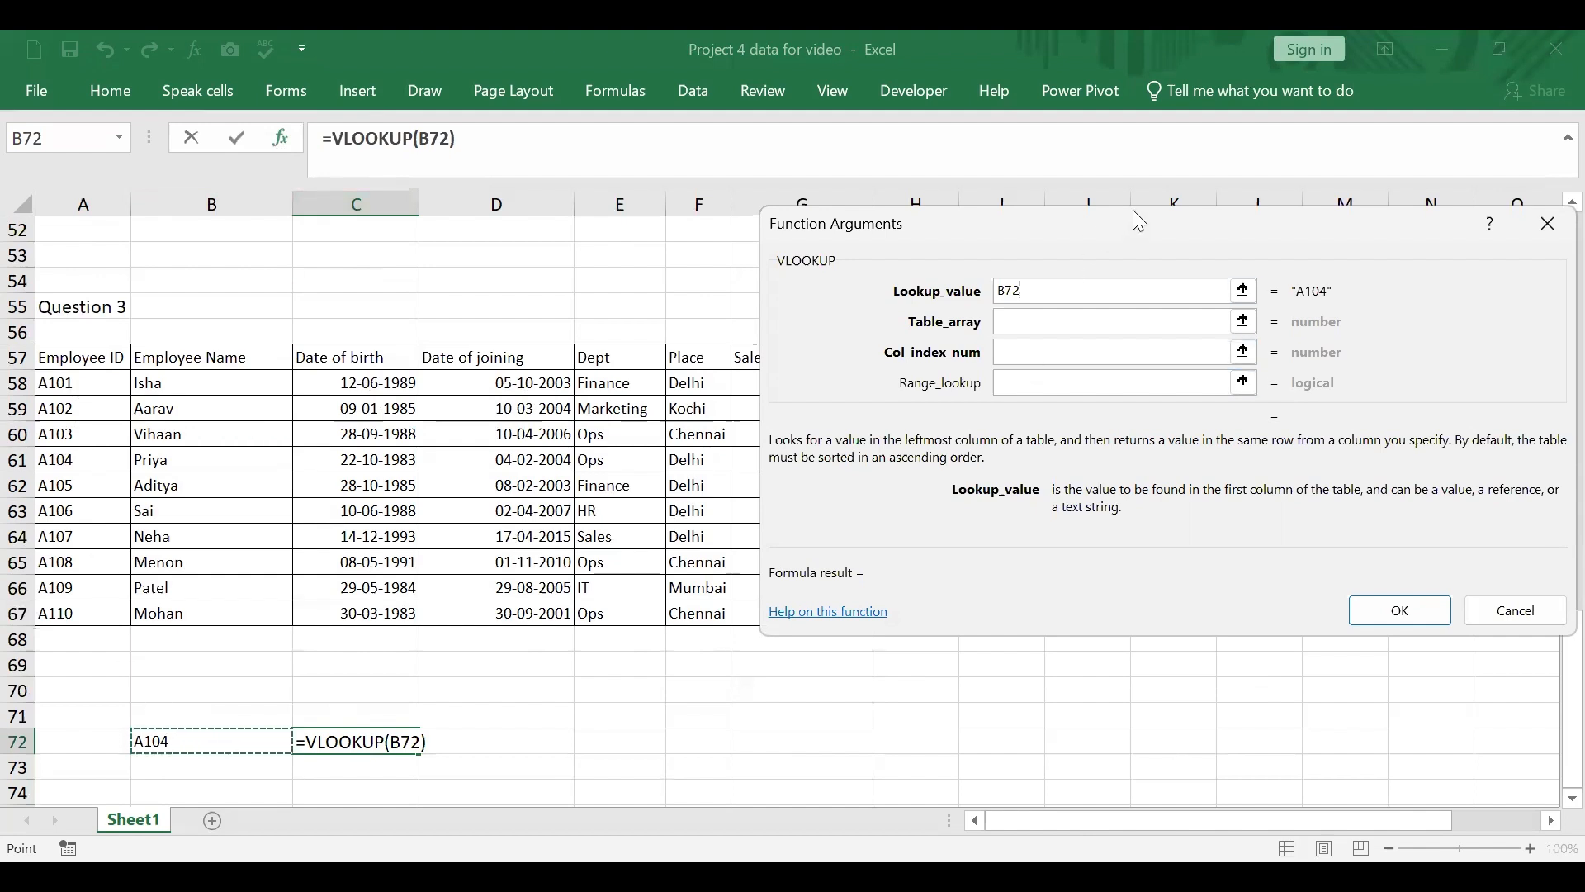
left_click_drag(1139, 219, 1281, 124)
left_click(78, 384)
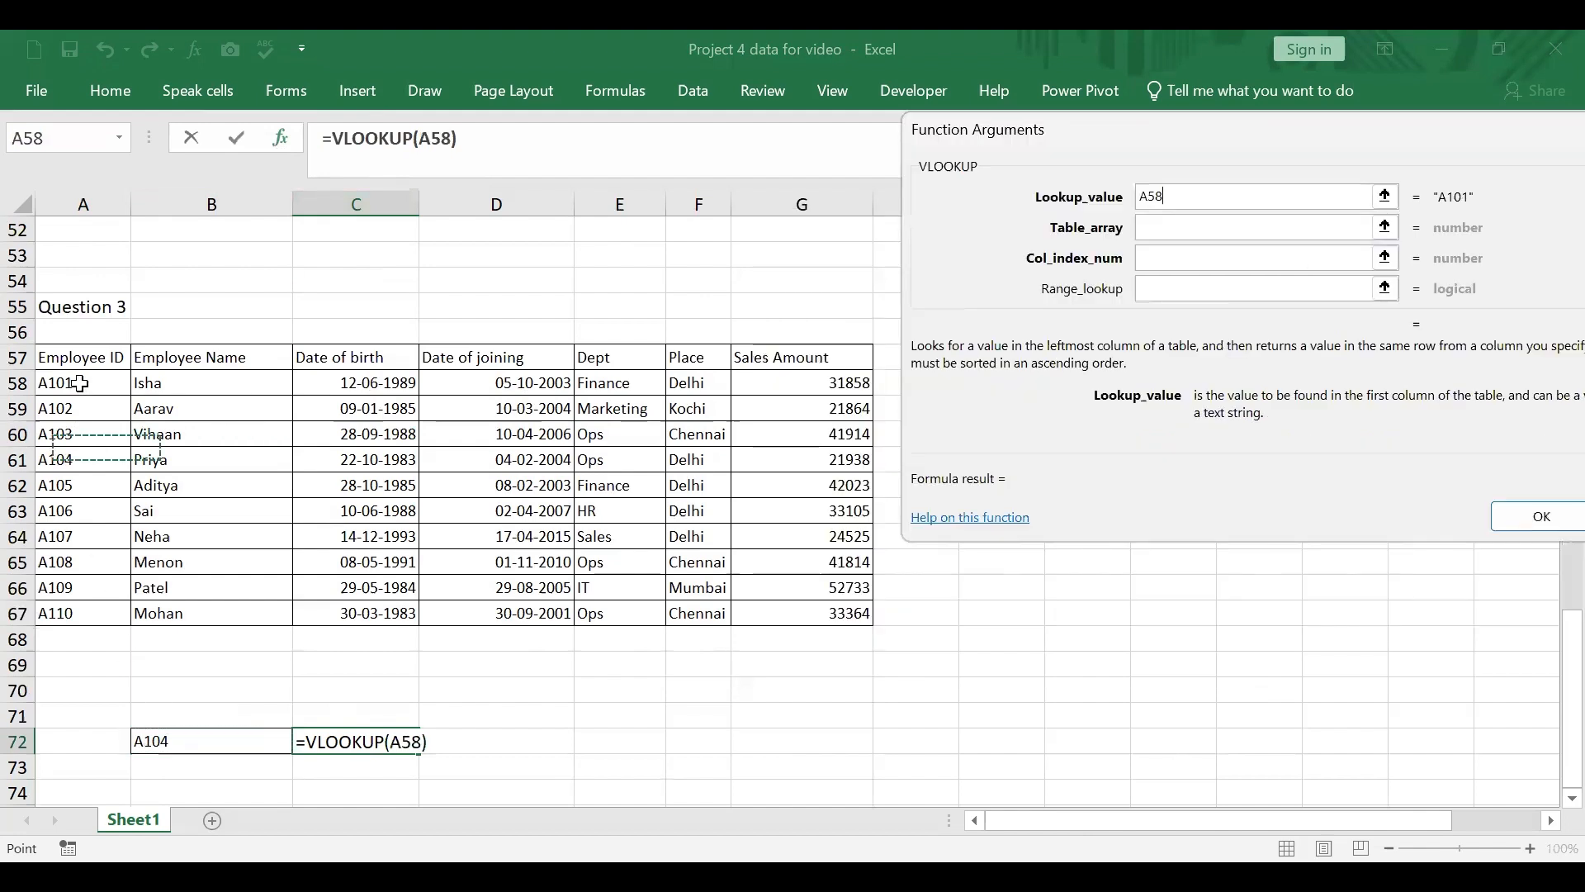
left_click(846, 605, "shift")
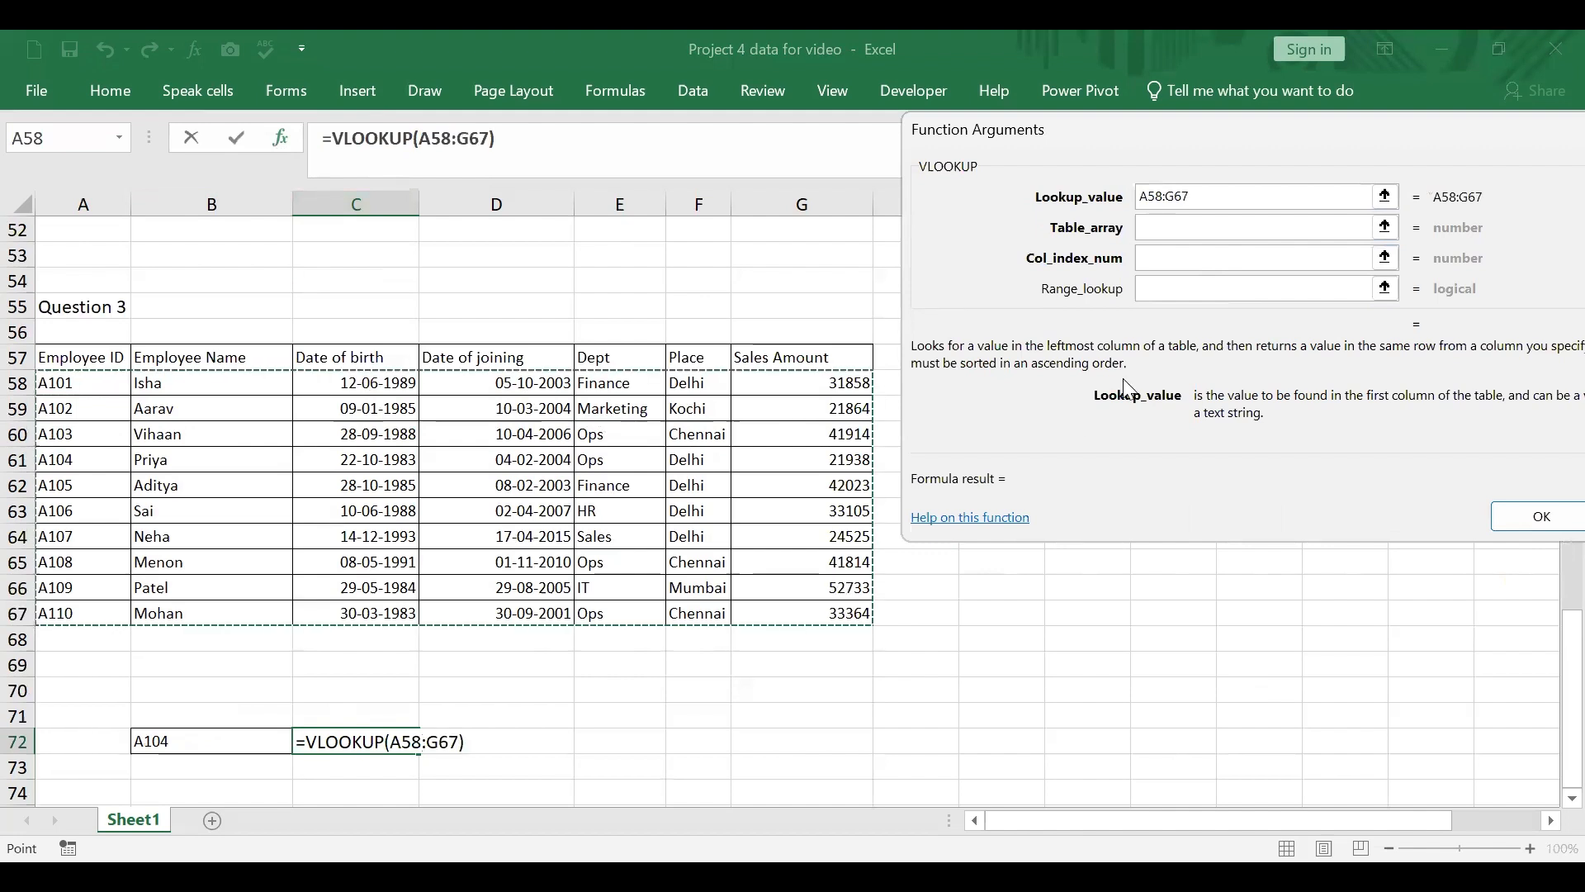
Step: Set the VLOOKUP column index number to 2 for the Employee Name column
left_click(1147, 252)
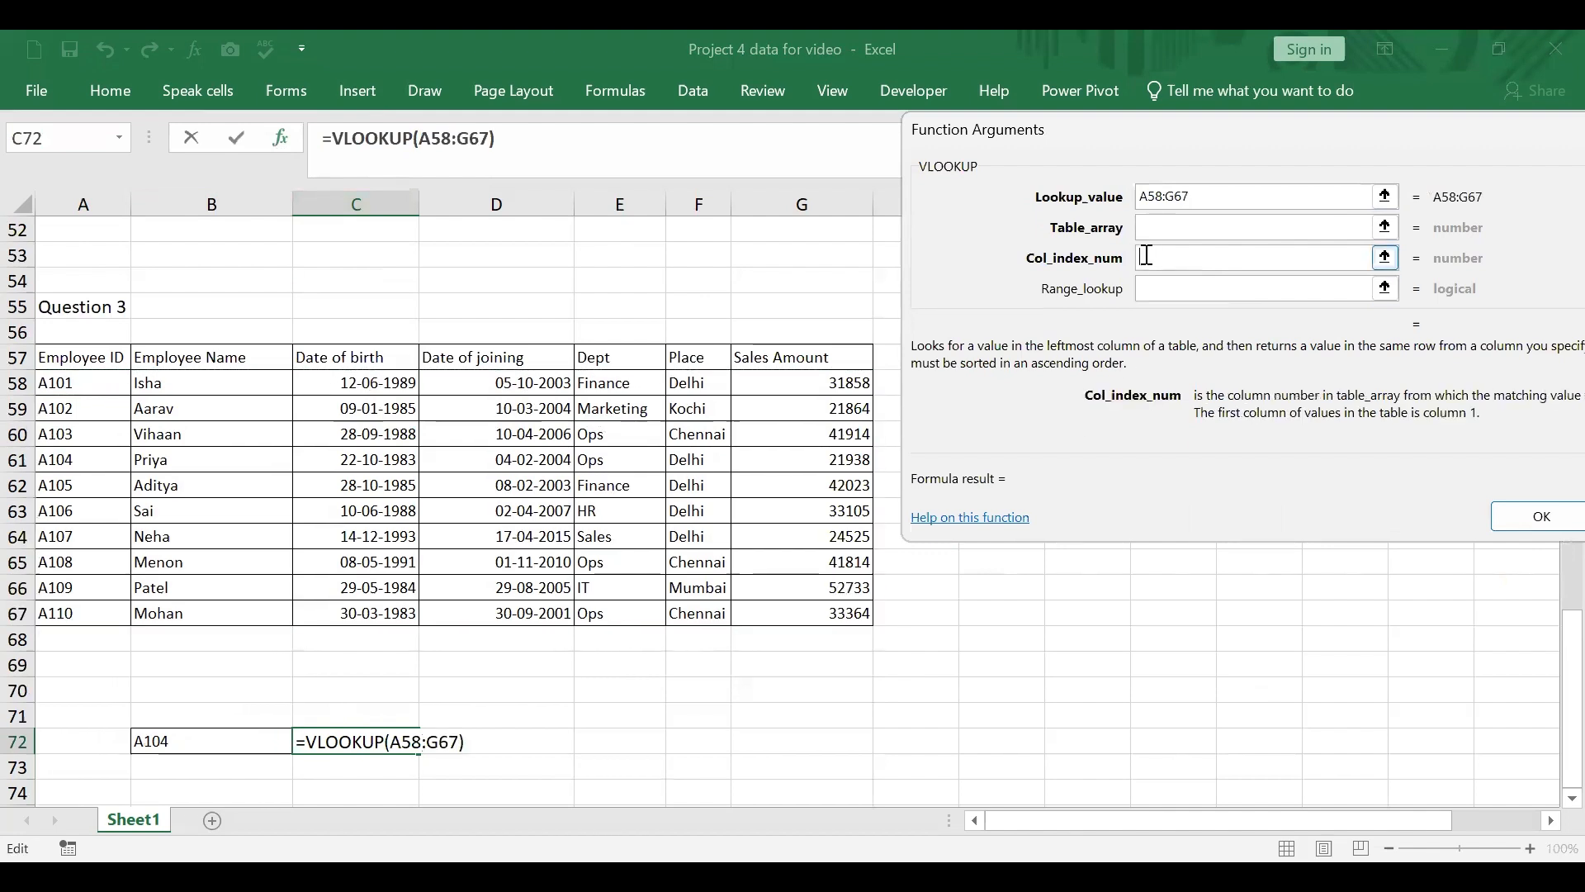
type("1")
key("BackSpace")
type("2")
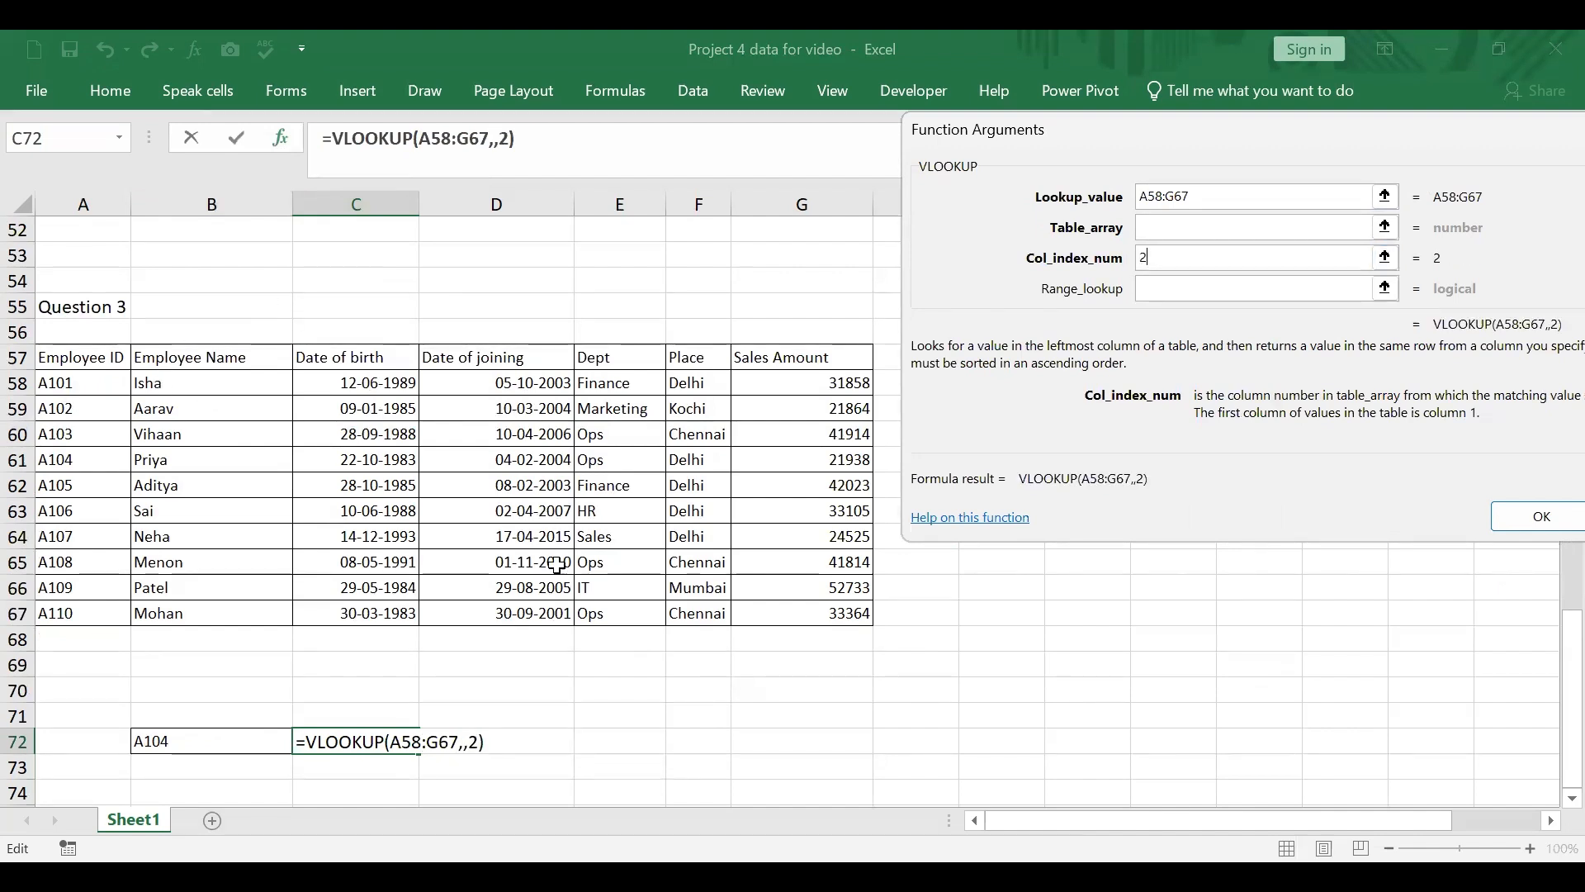
Step: Replace the range in the VLOOKUP lookup value with B72
left_click(1179, 234)
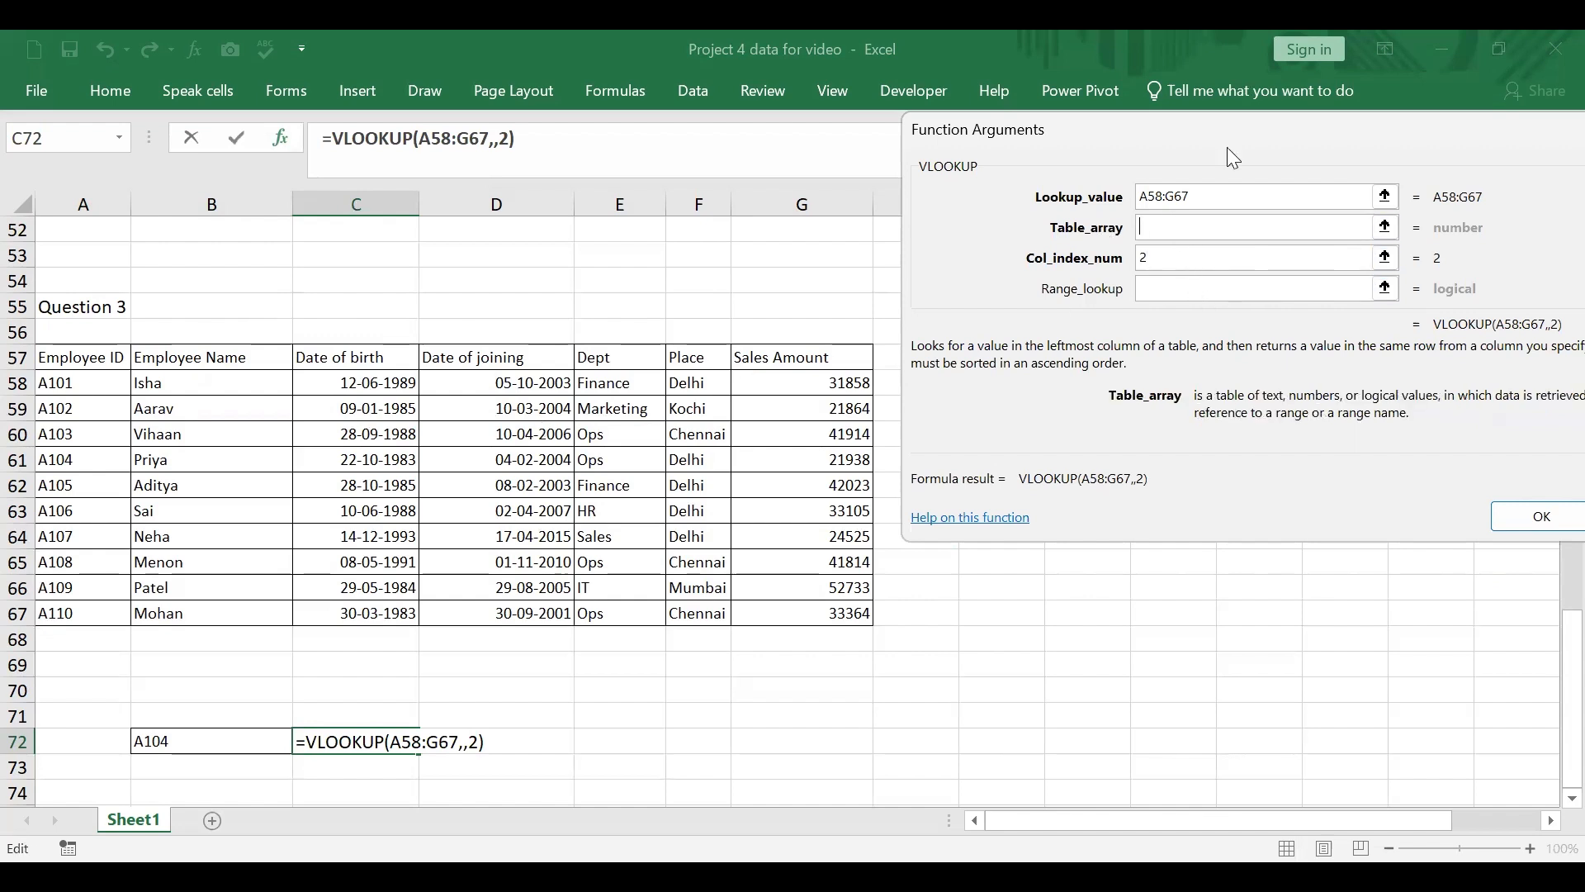
left_click(1206, 196)
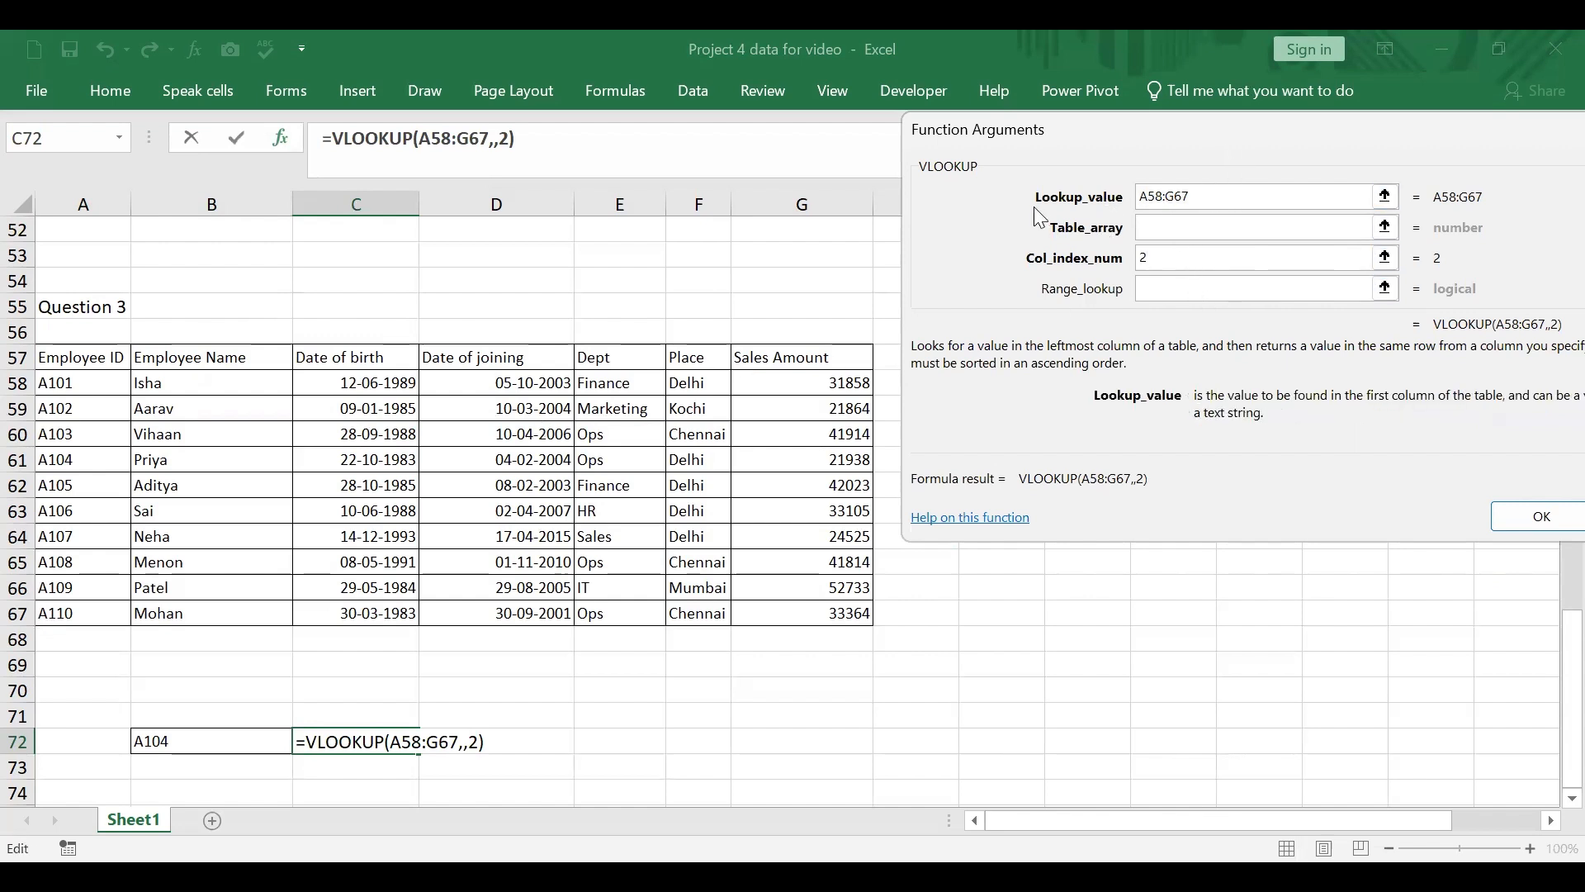
key("ctrl+a")
key("BackSpace")
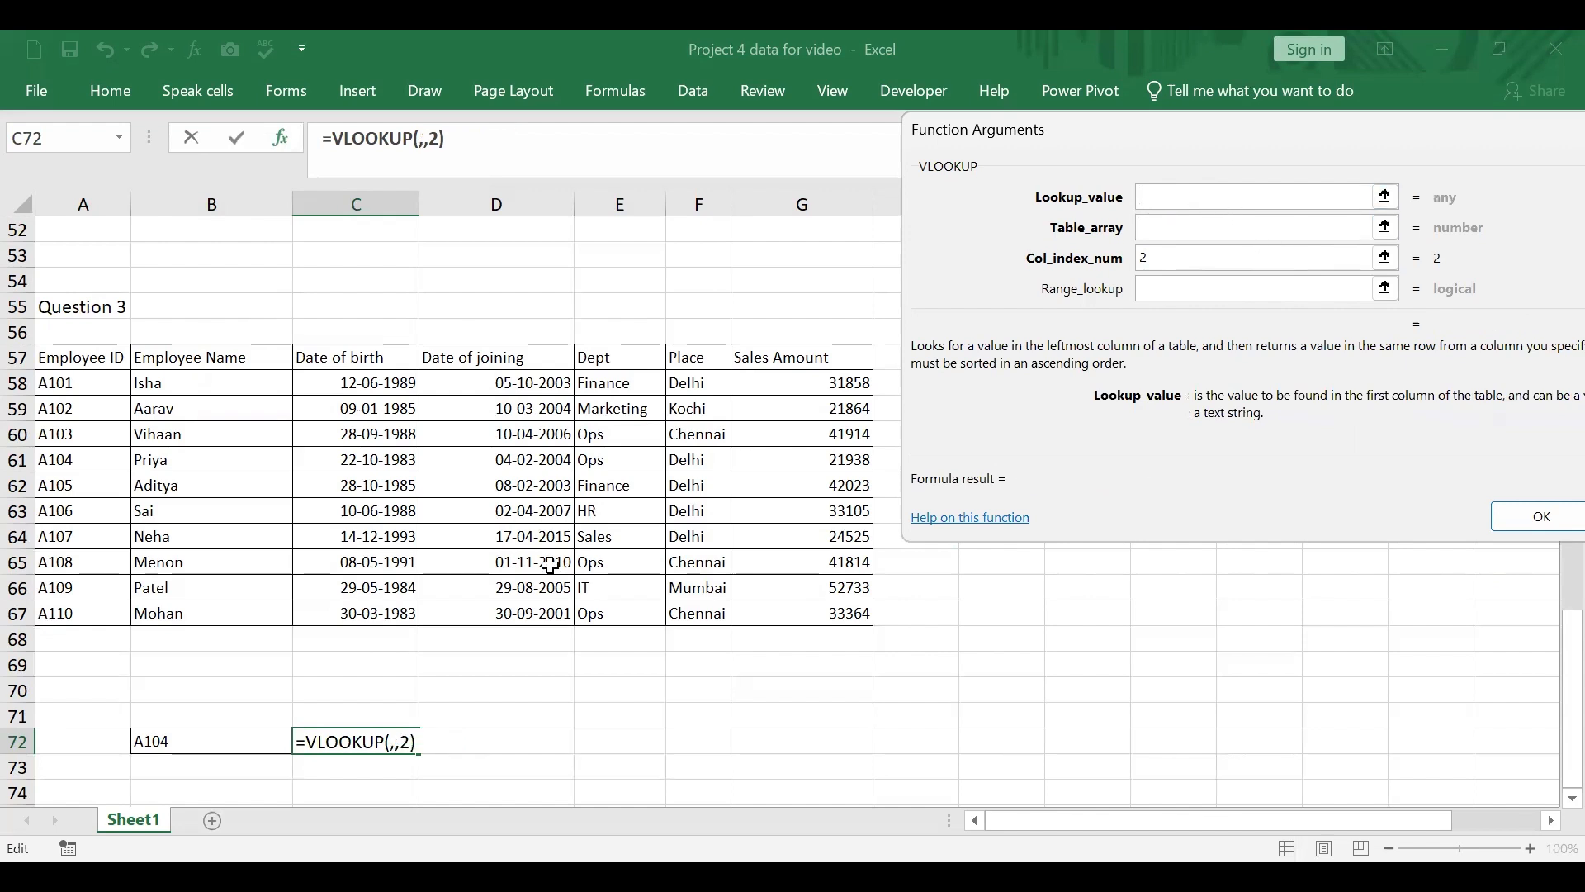
left_click(176, 740)
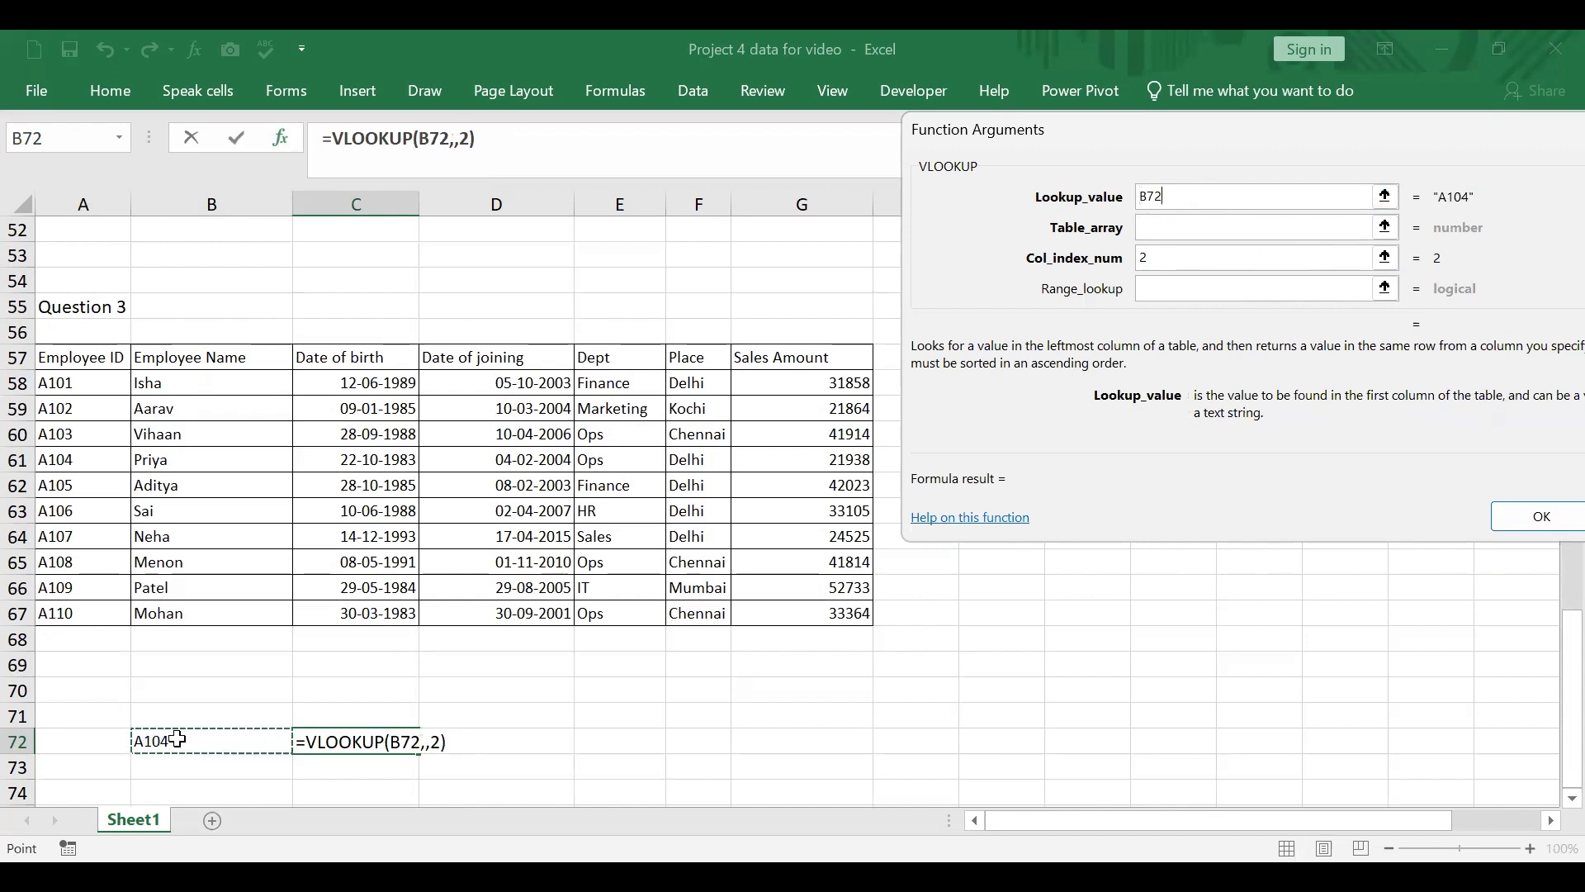
Step: Set the VLOOKUP table array to A58:G67 with range lookup false, and enter the formula in C72
left_click(1164, 227)
left_click(62, 378)
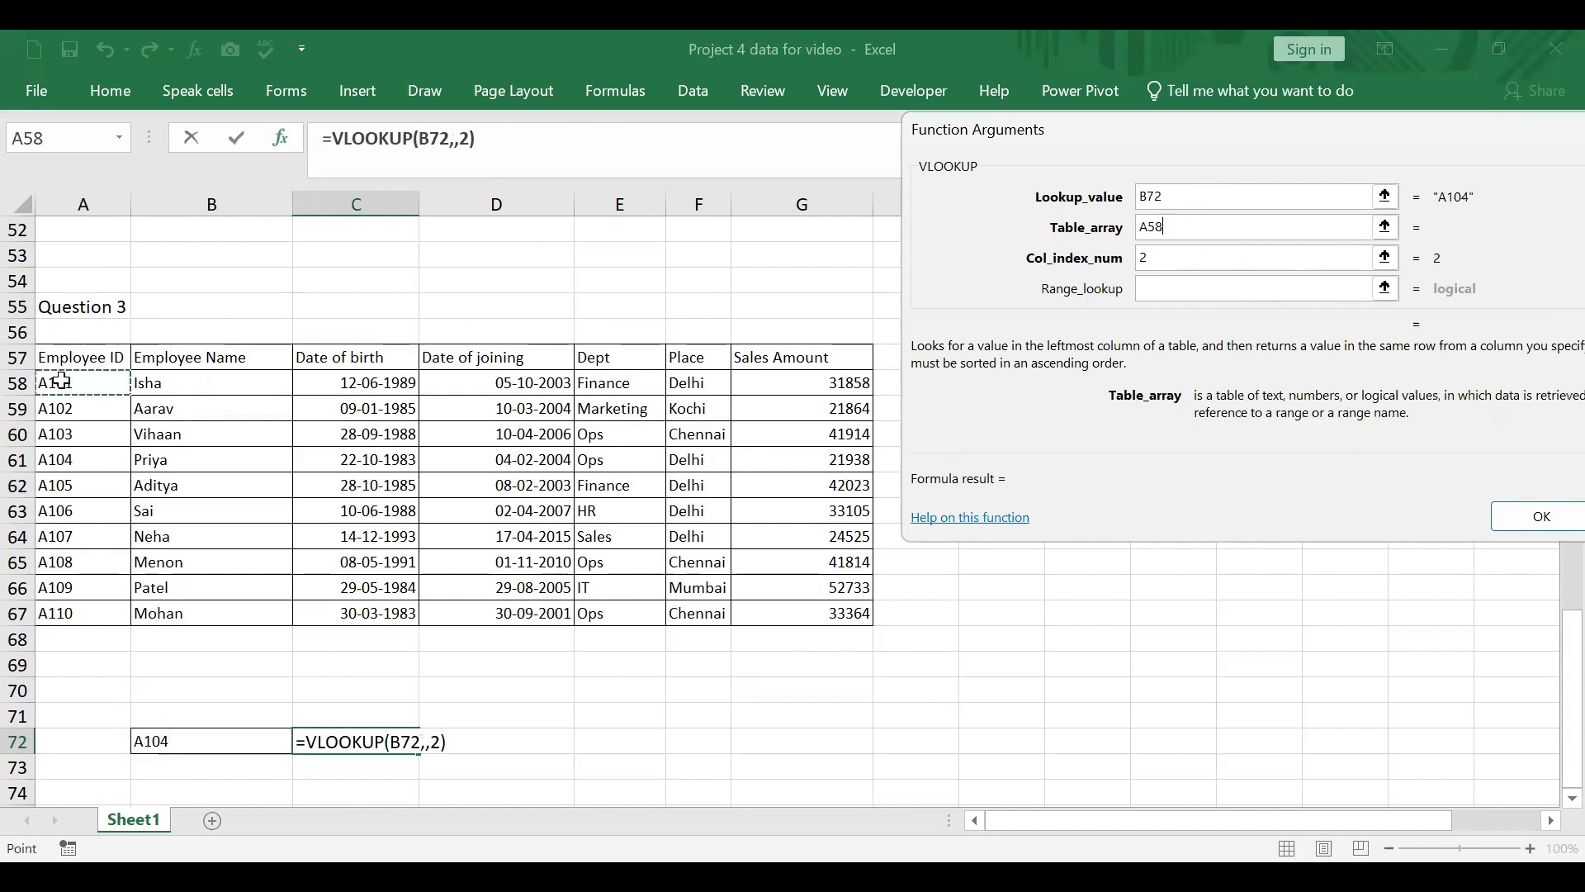
left_click_drag(796, 547, 804, 607)
left_click(1157, 289)
type("f")
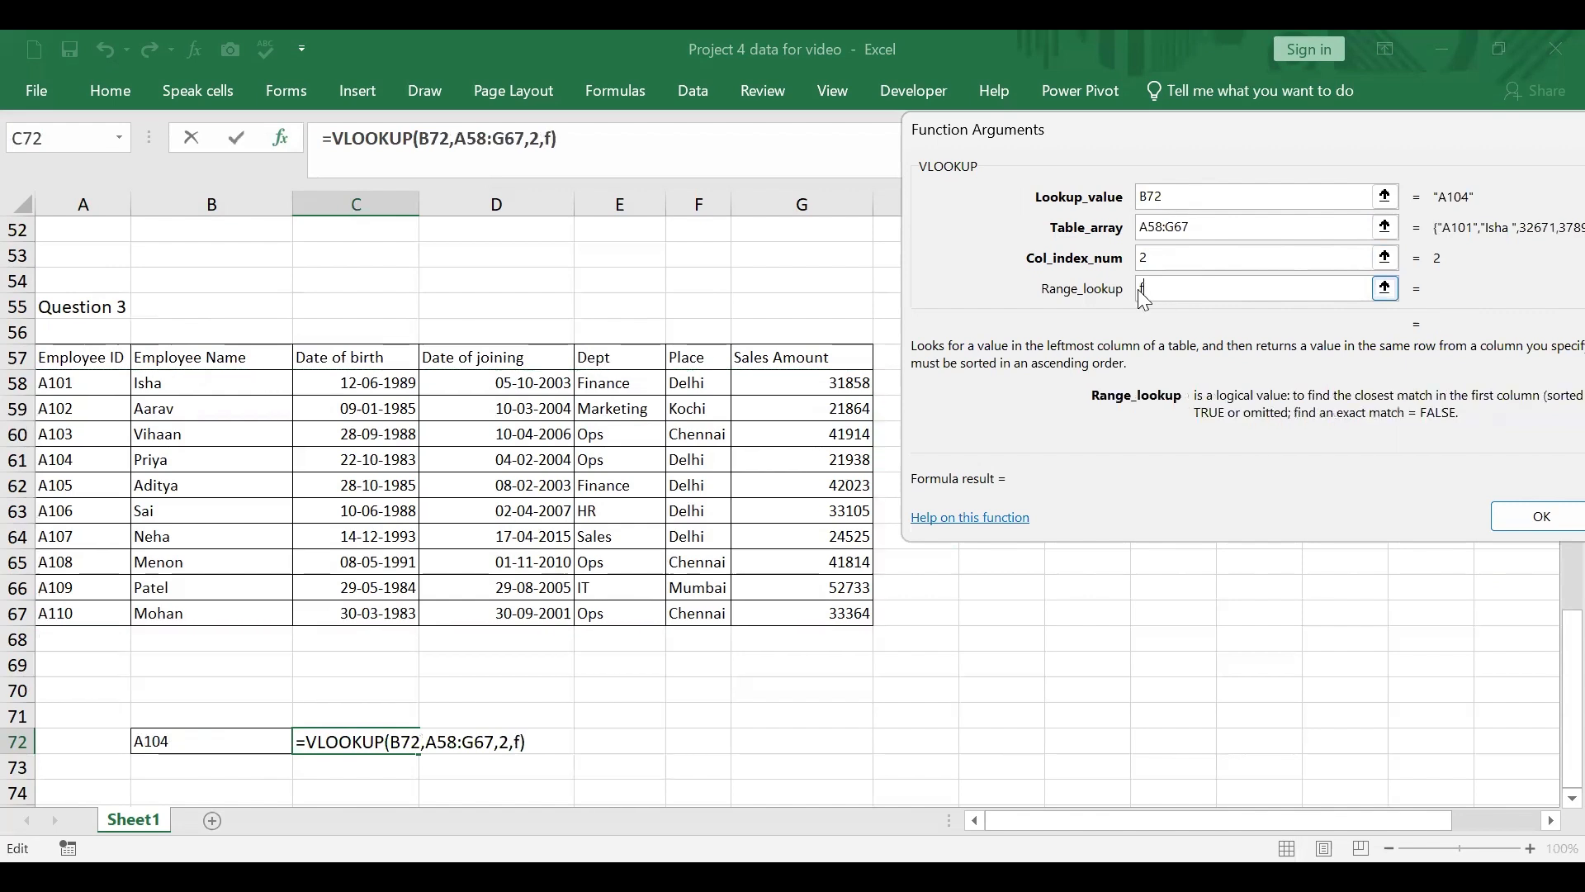
type("alse")
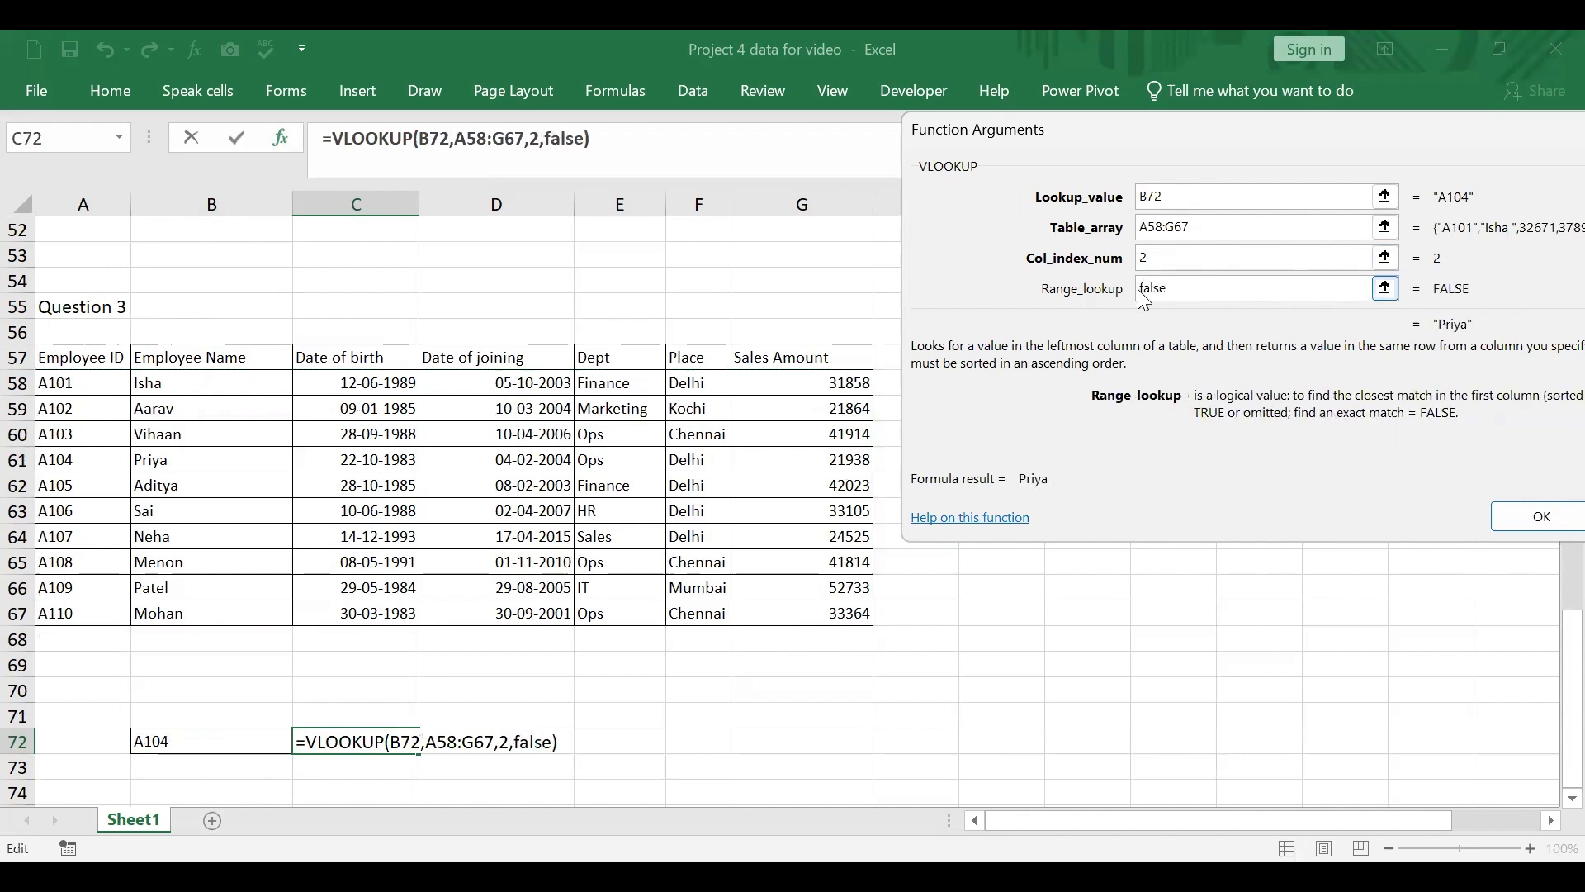
left_click(1549, 522)
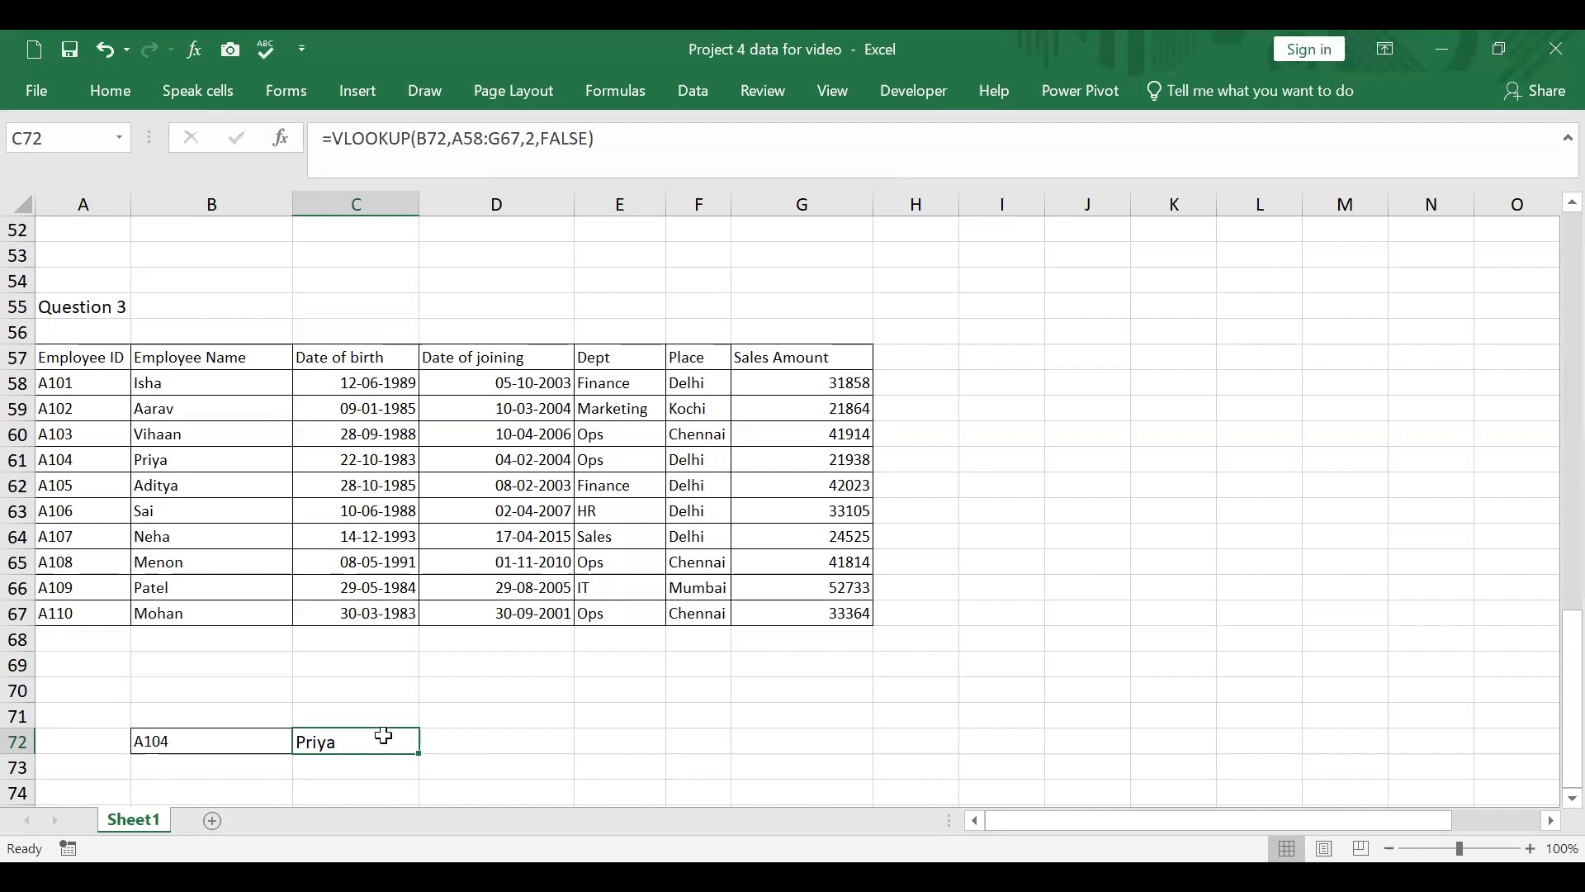
Step: Make the lookup value in the C72 formula an absolute reference, $B$72
left_click(183, 739)
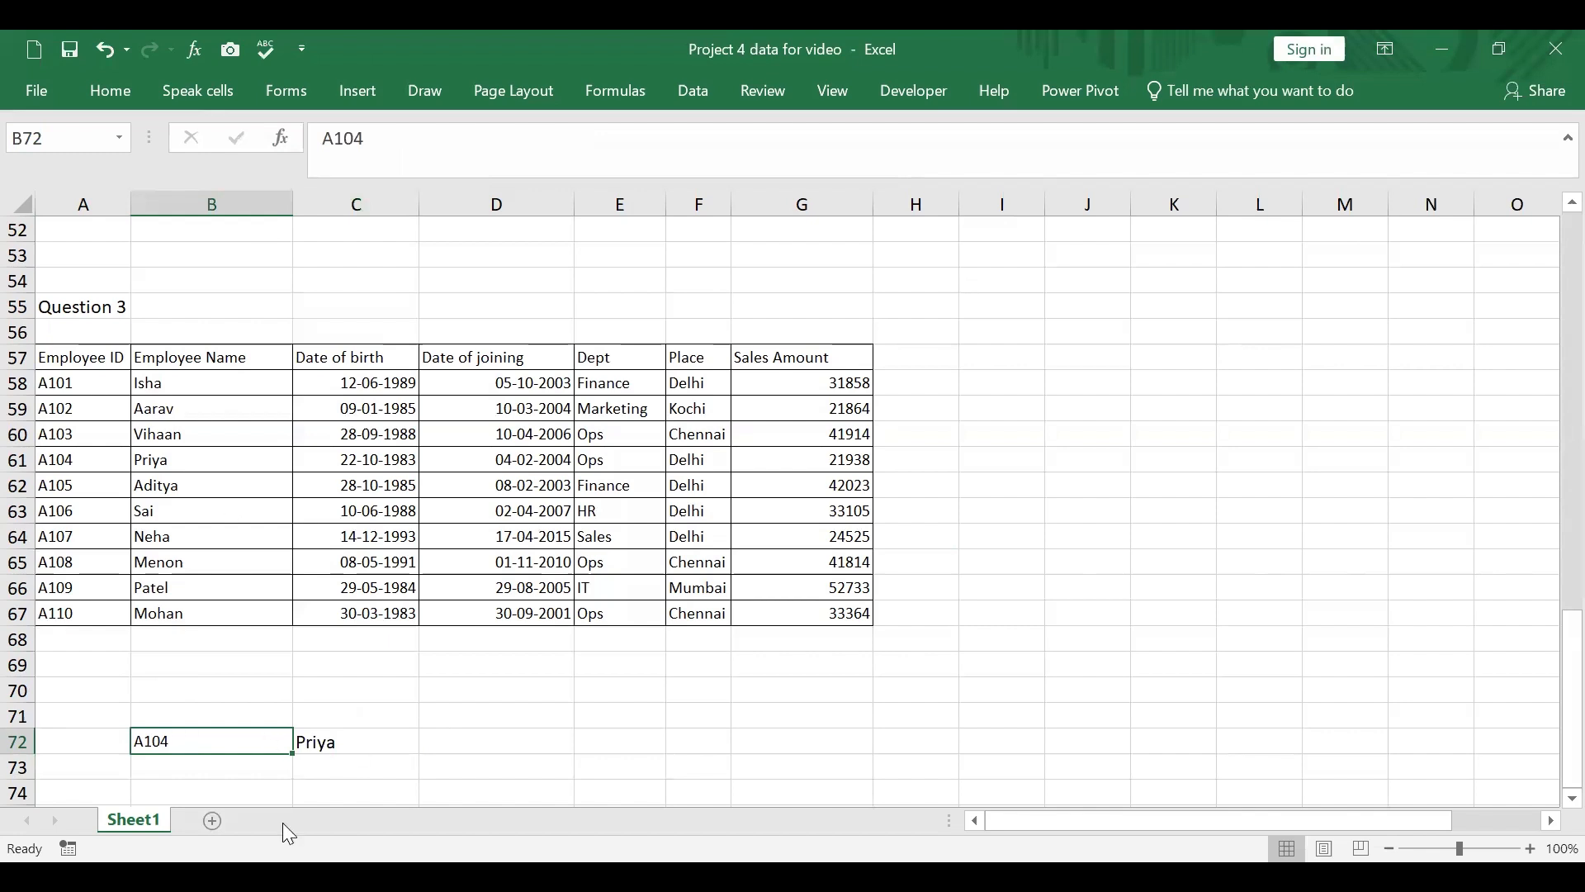
left_click(339, 746)
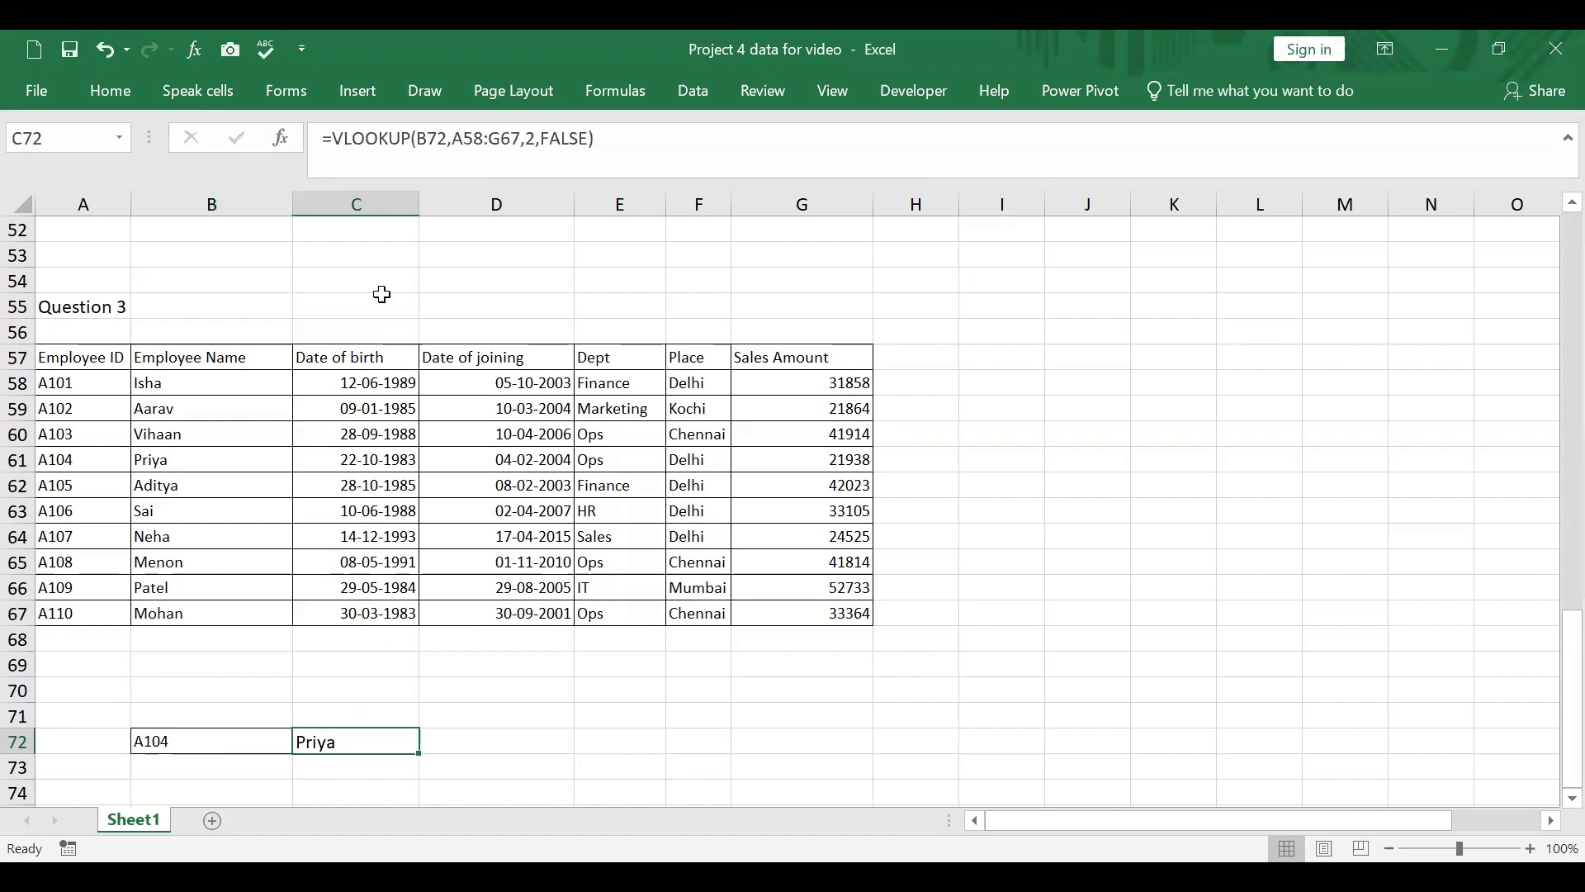
left_click(425, 138)
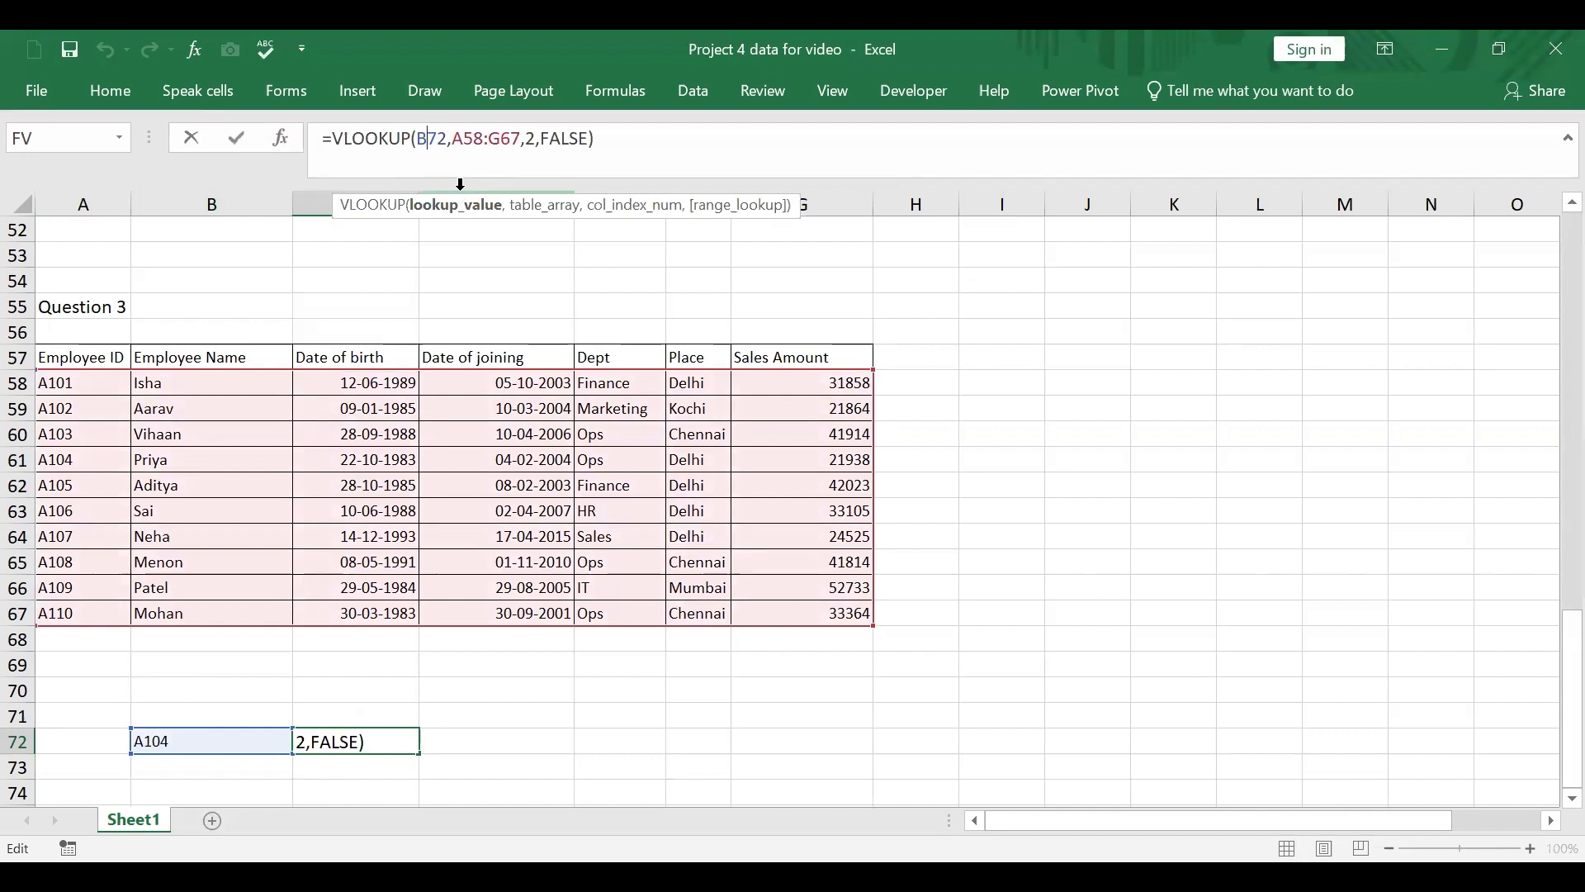
key("F4")
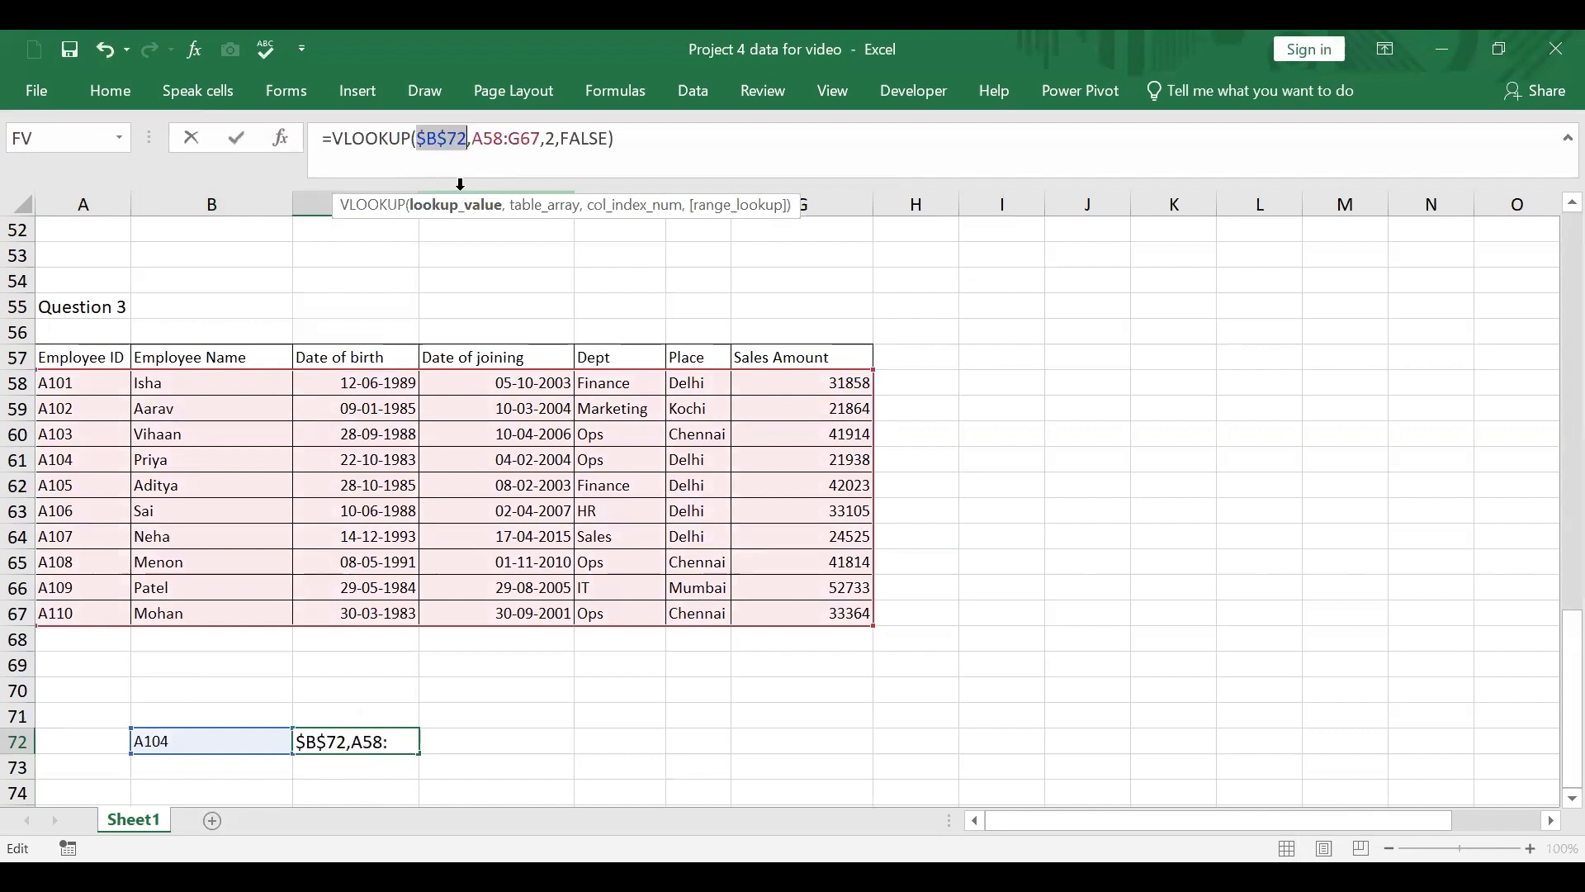
Step: Make the table array in the C72 formula absolute as $A$58:$G$67 and enter the formula
left_click(491, 142)
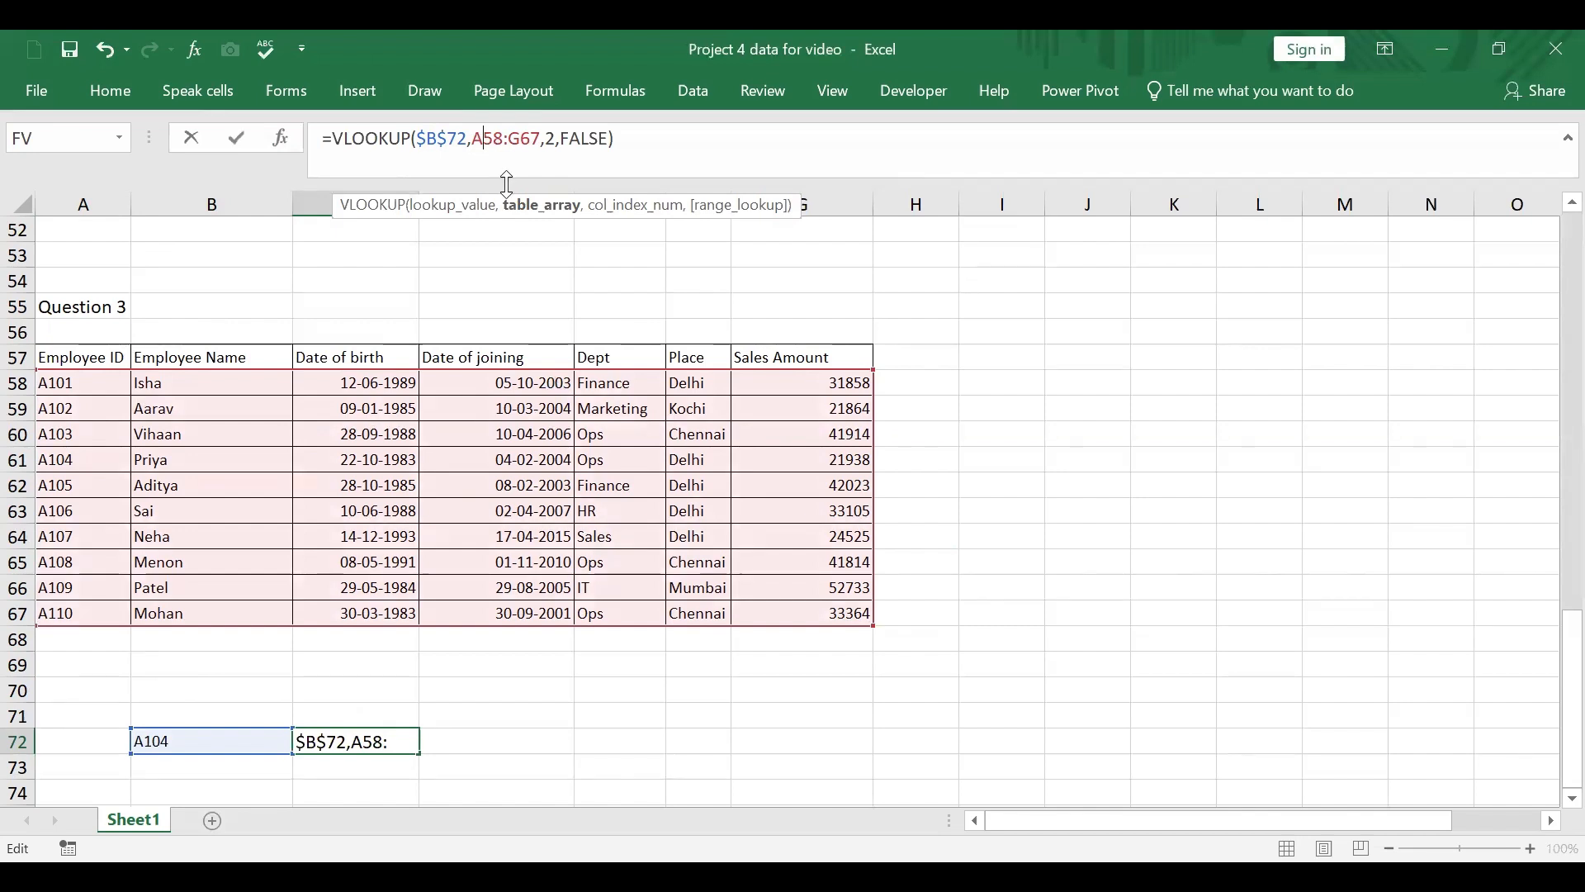
key("F4")
key("F4")
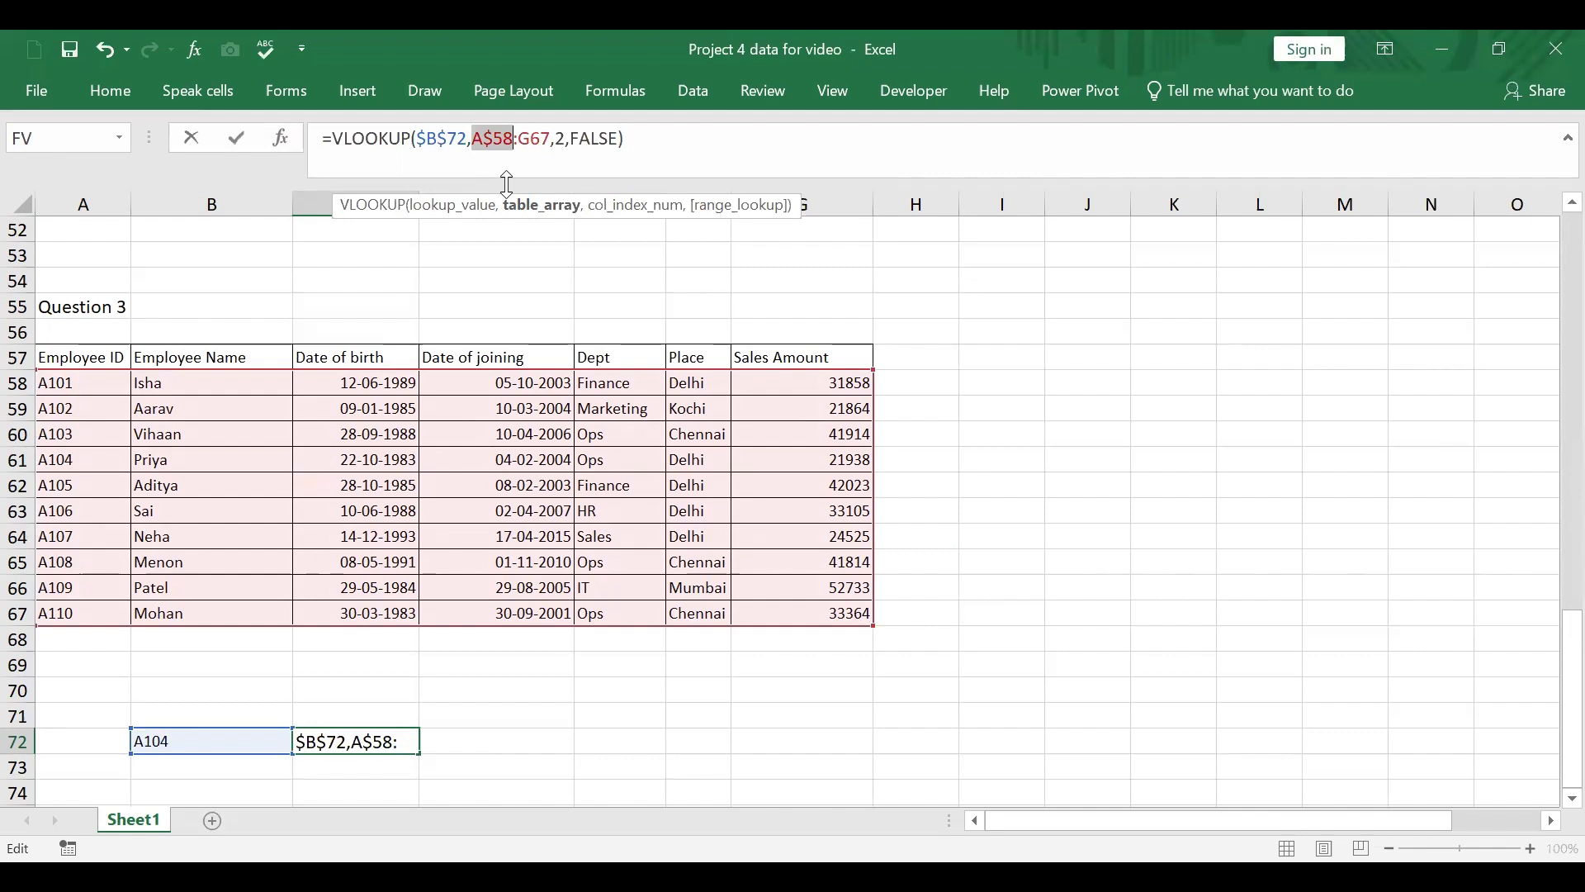
key("F4")
key("F4")
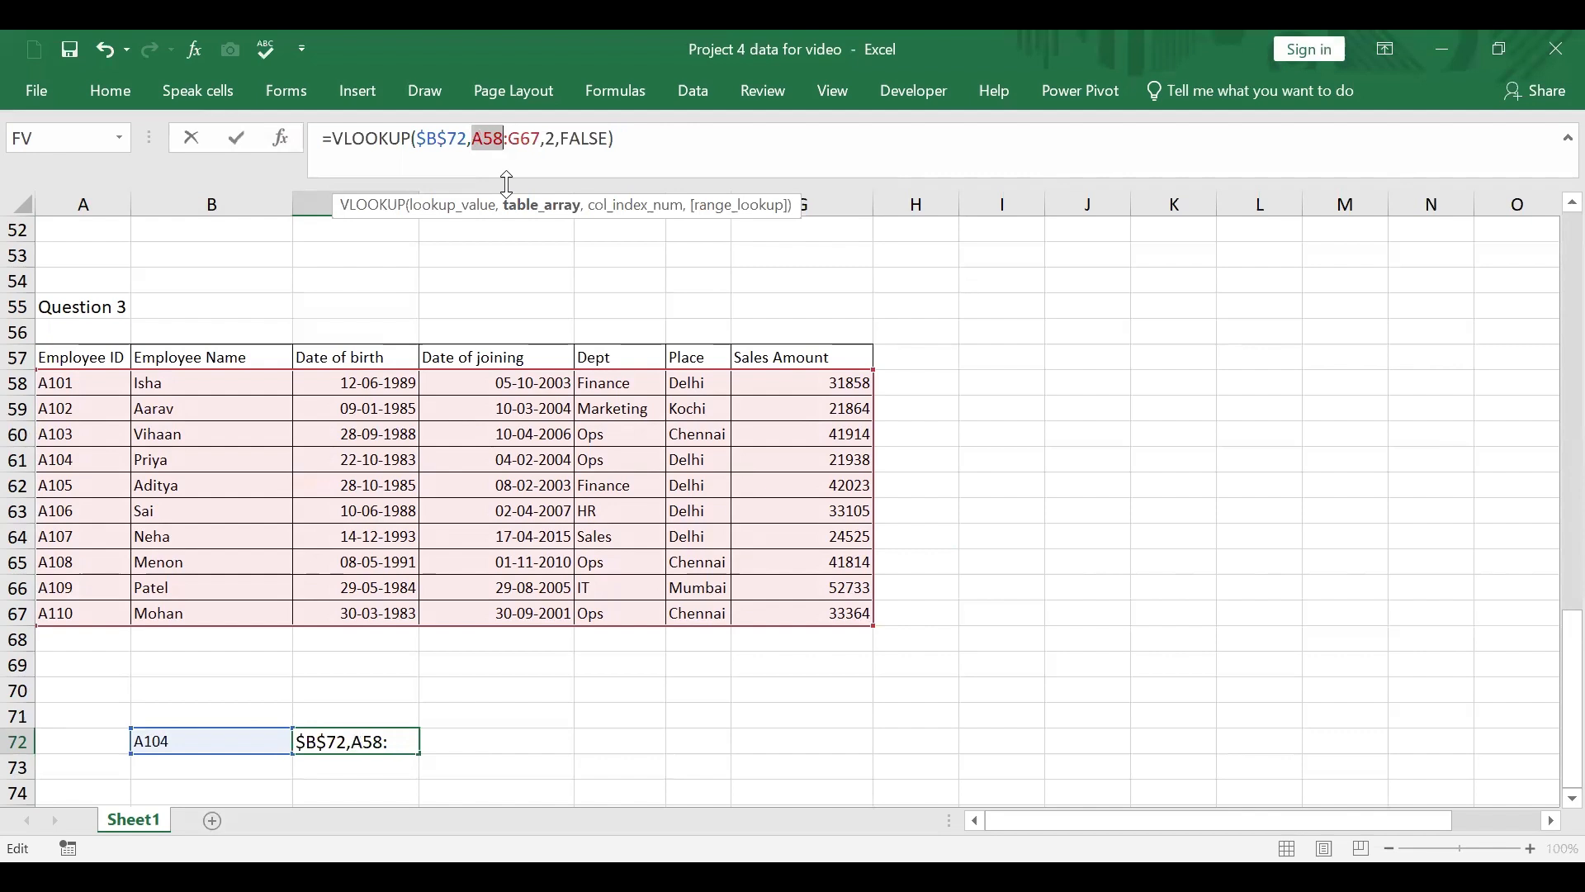
key("F4")
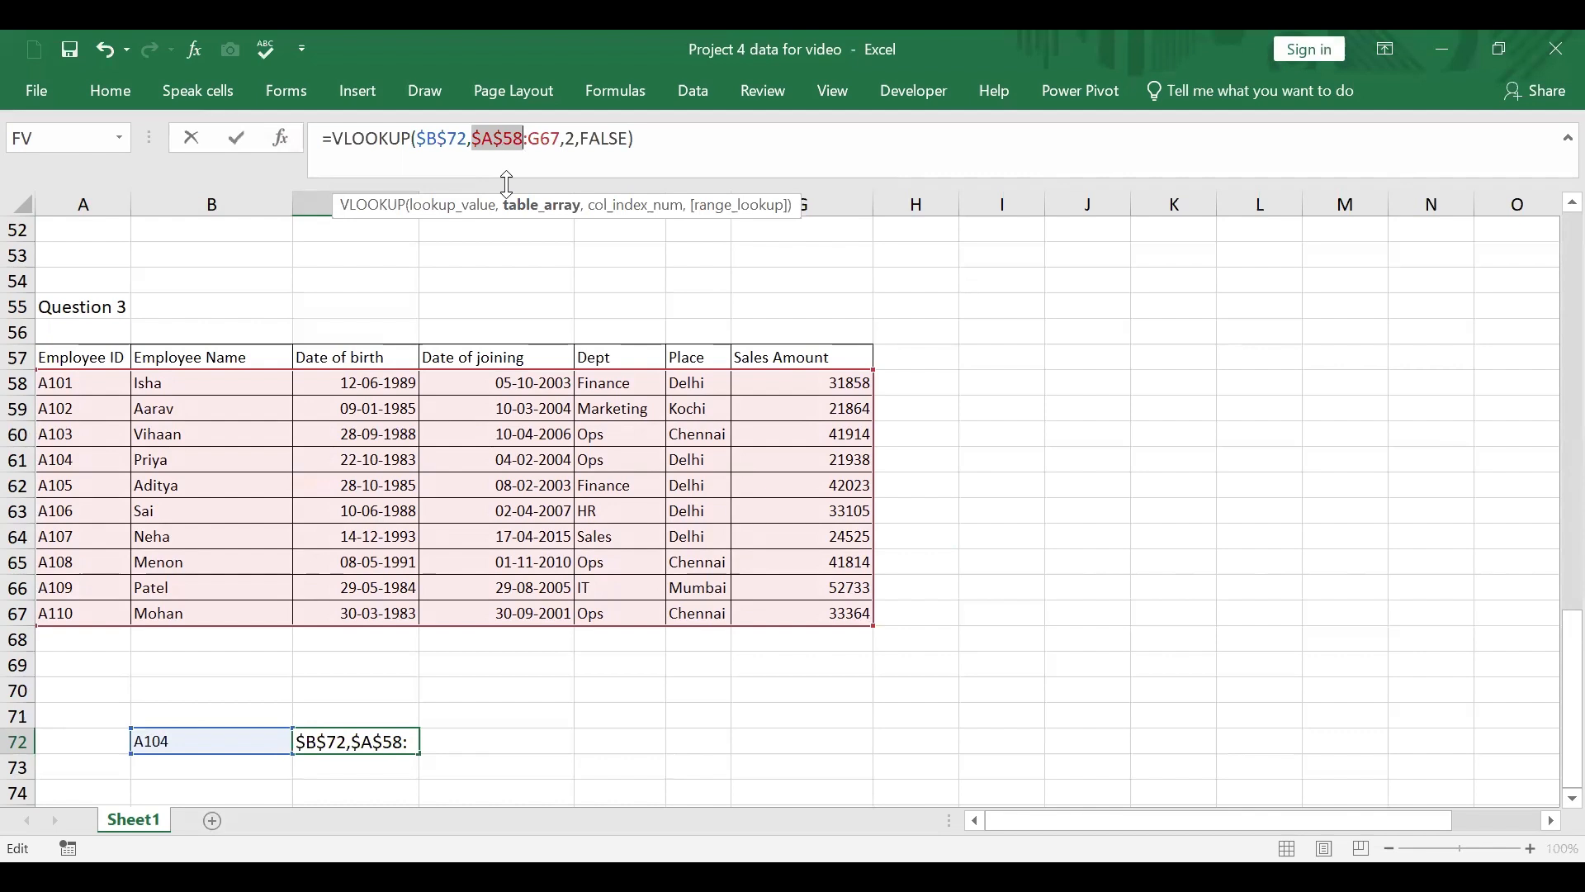
left_click(542, 142)
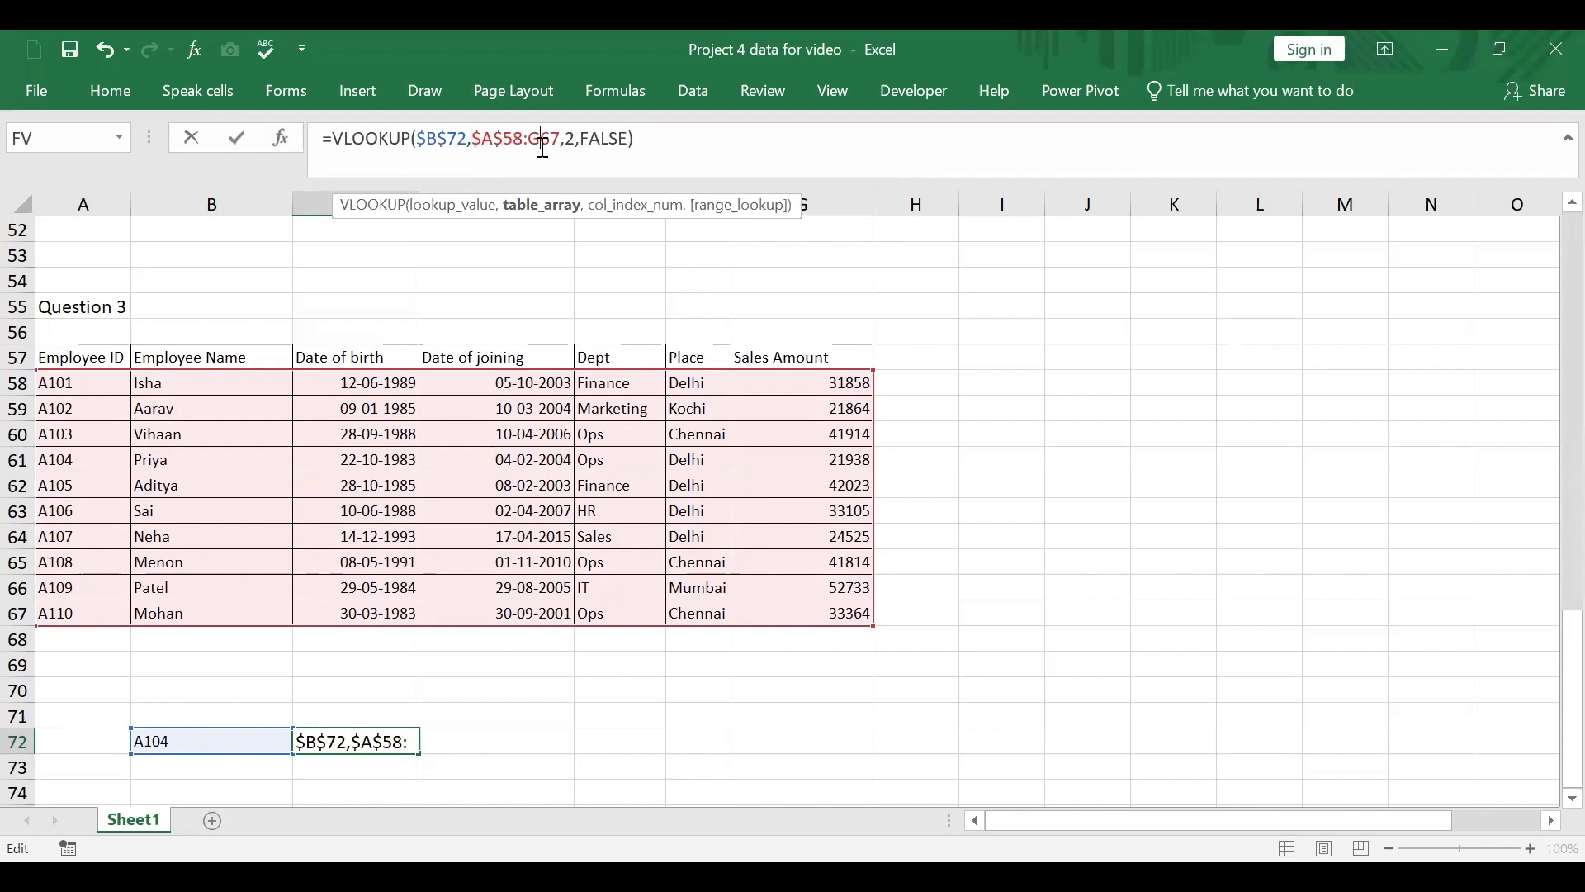
type("44")
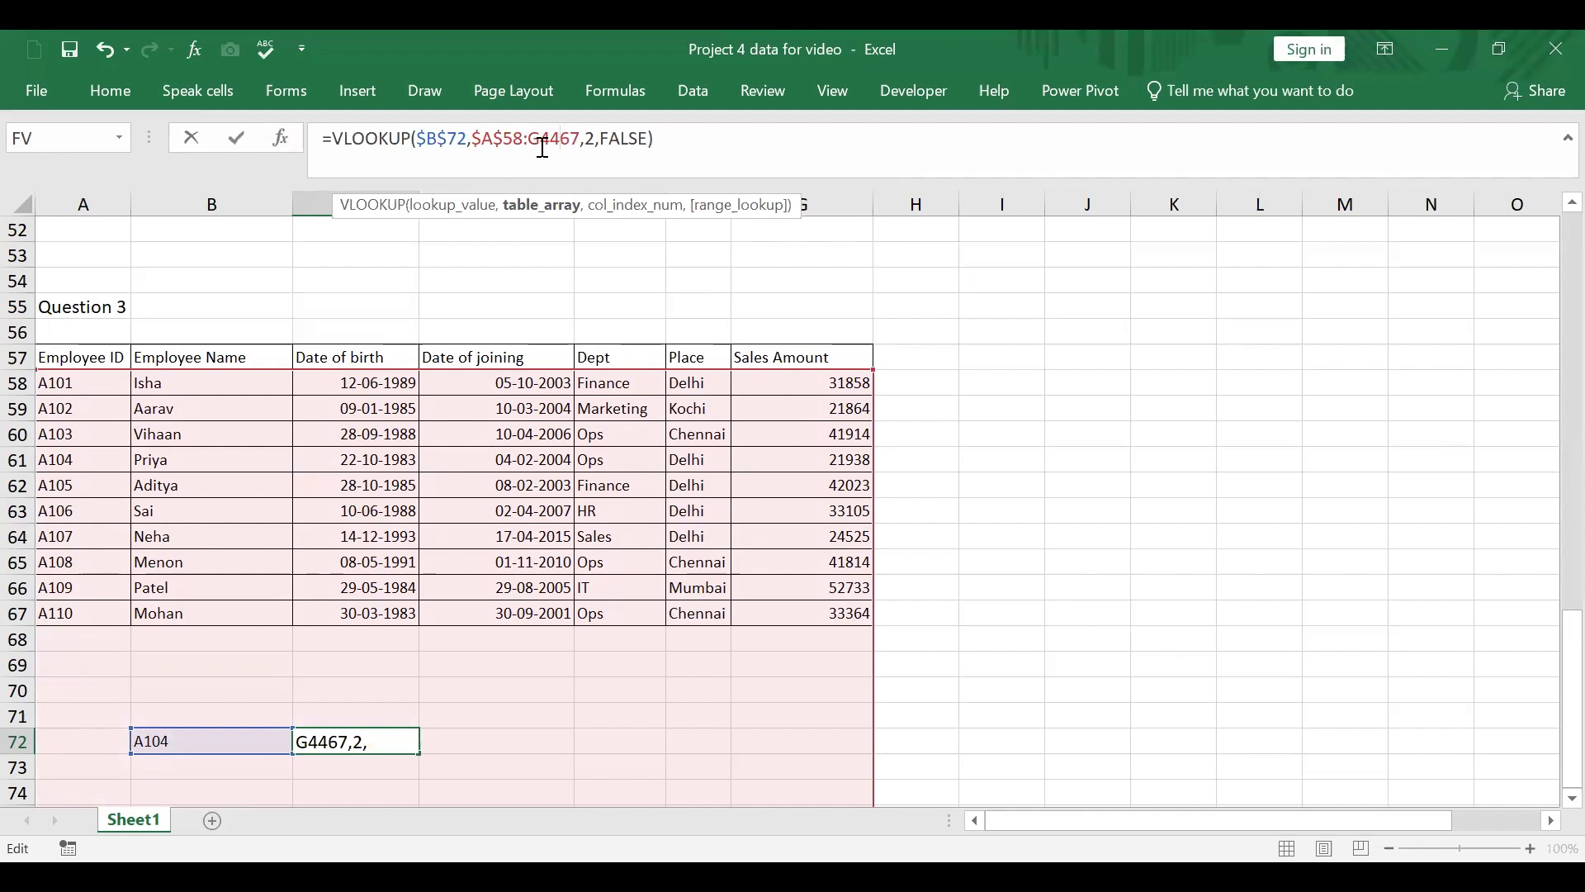
key("BackSpace")
key("BackSpace")
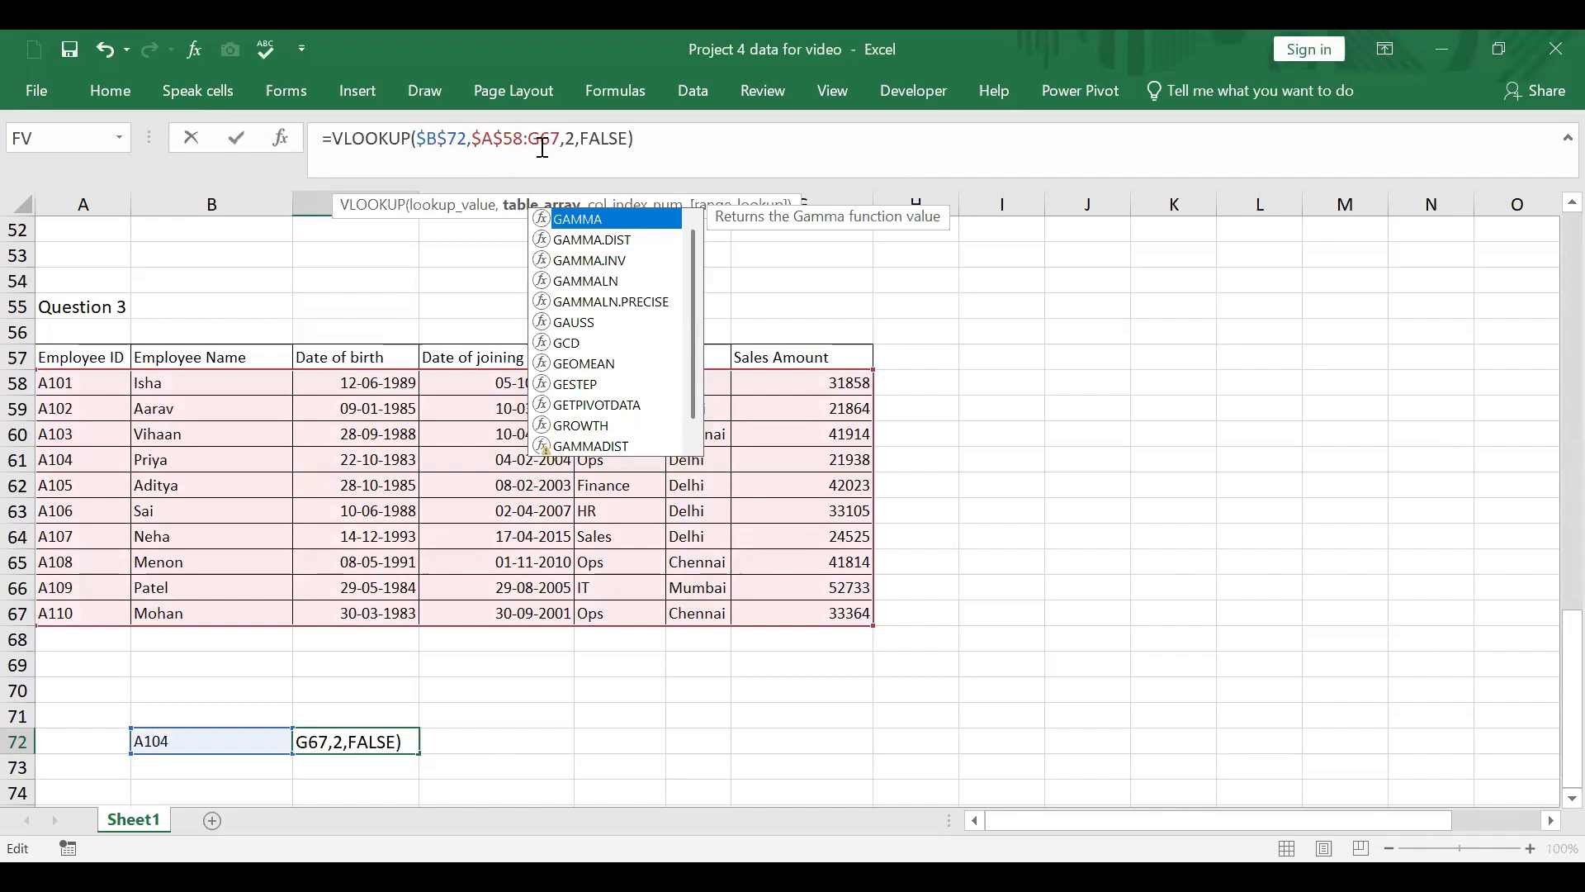
key("F4")
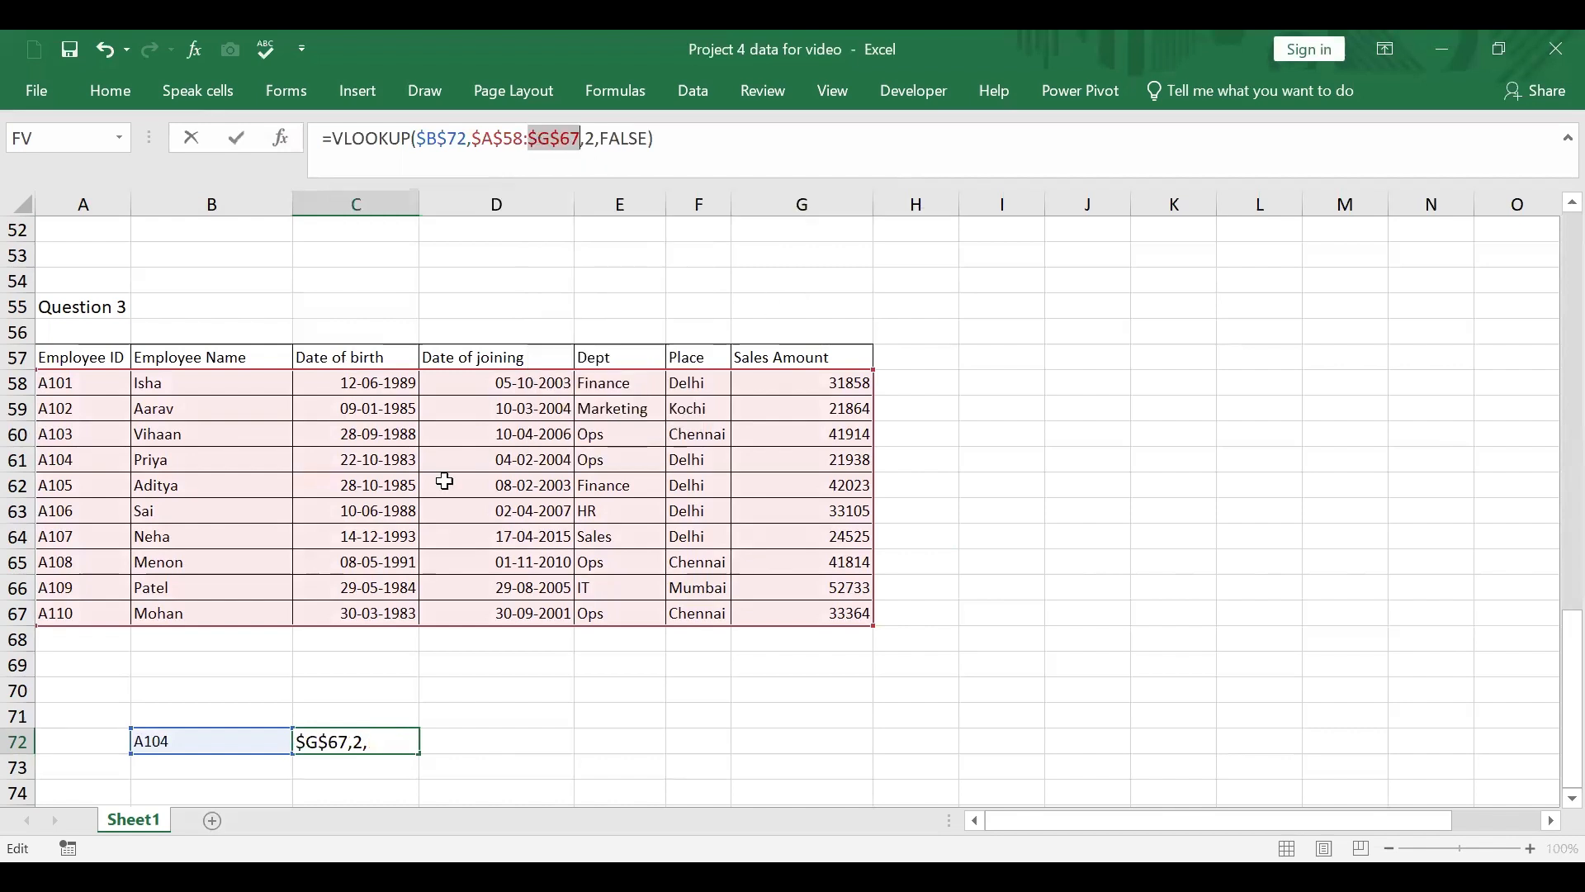
key("Return")
Step: Fill the C72 formula across to G72 and change the column index in D72 to 3 for date of birth
left_click(355, 736)
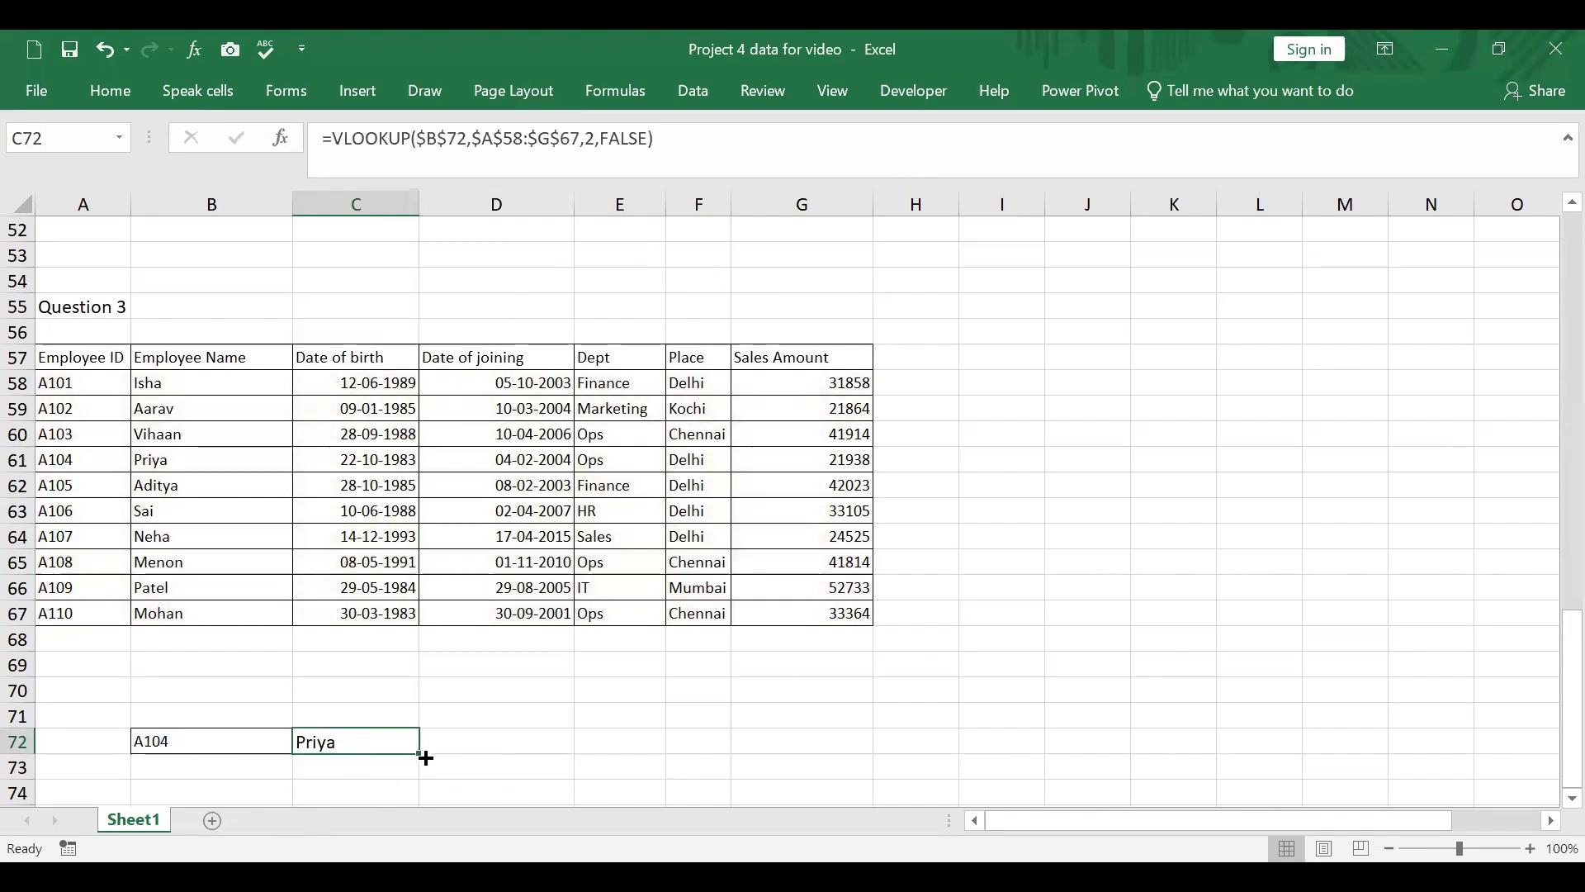
left_click_drag(420, 753, 867, 763)
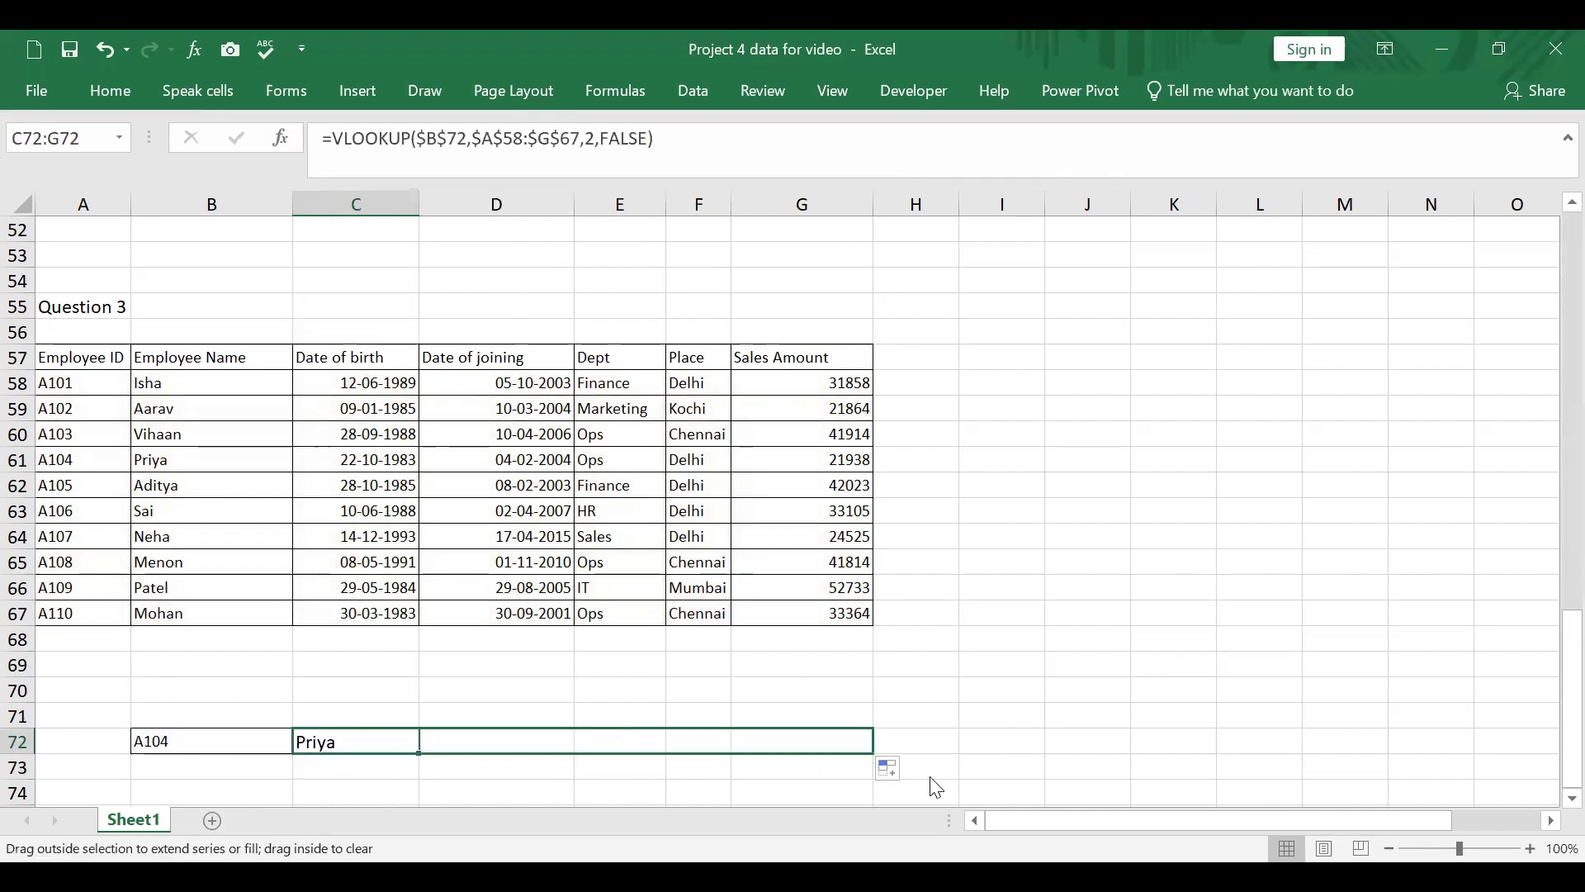
left_click(511, 734)
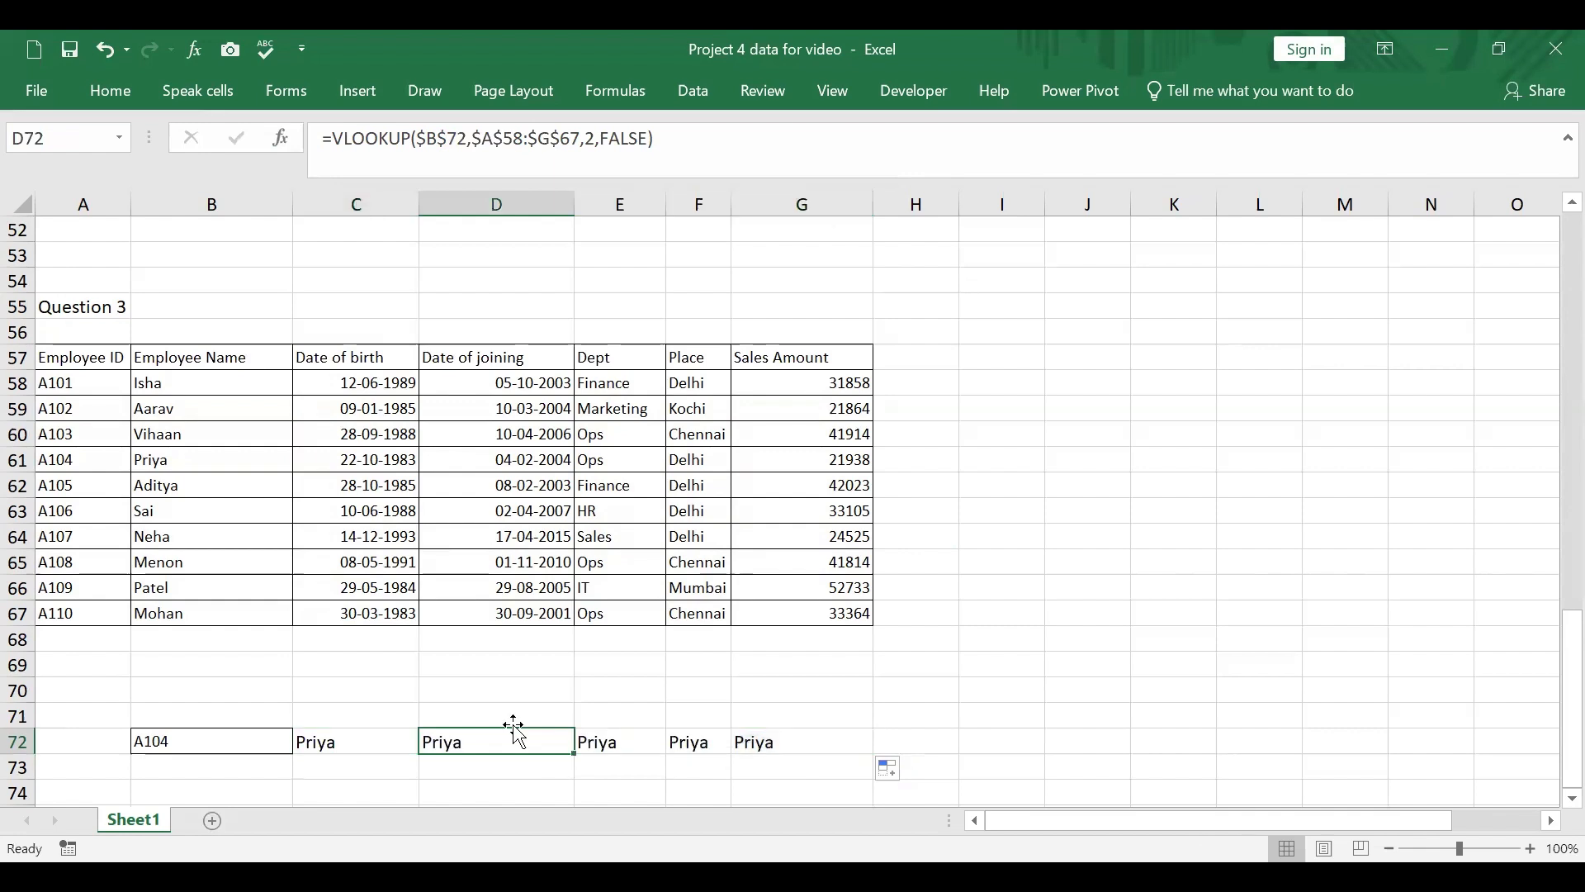
left_click(598, 142)
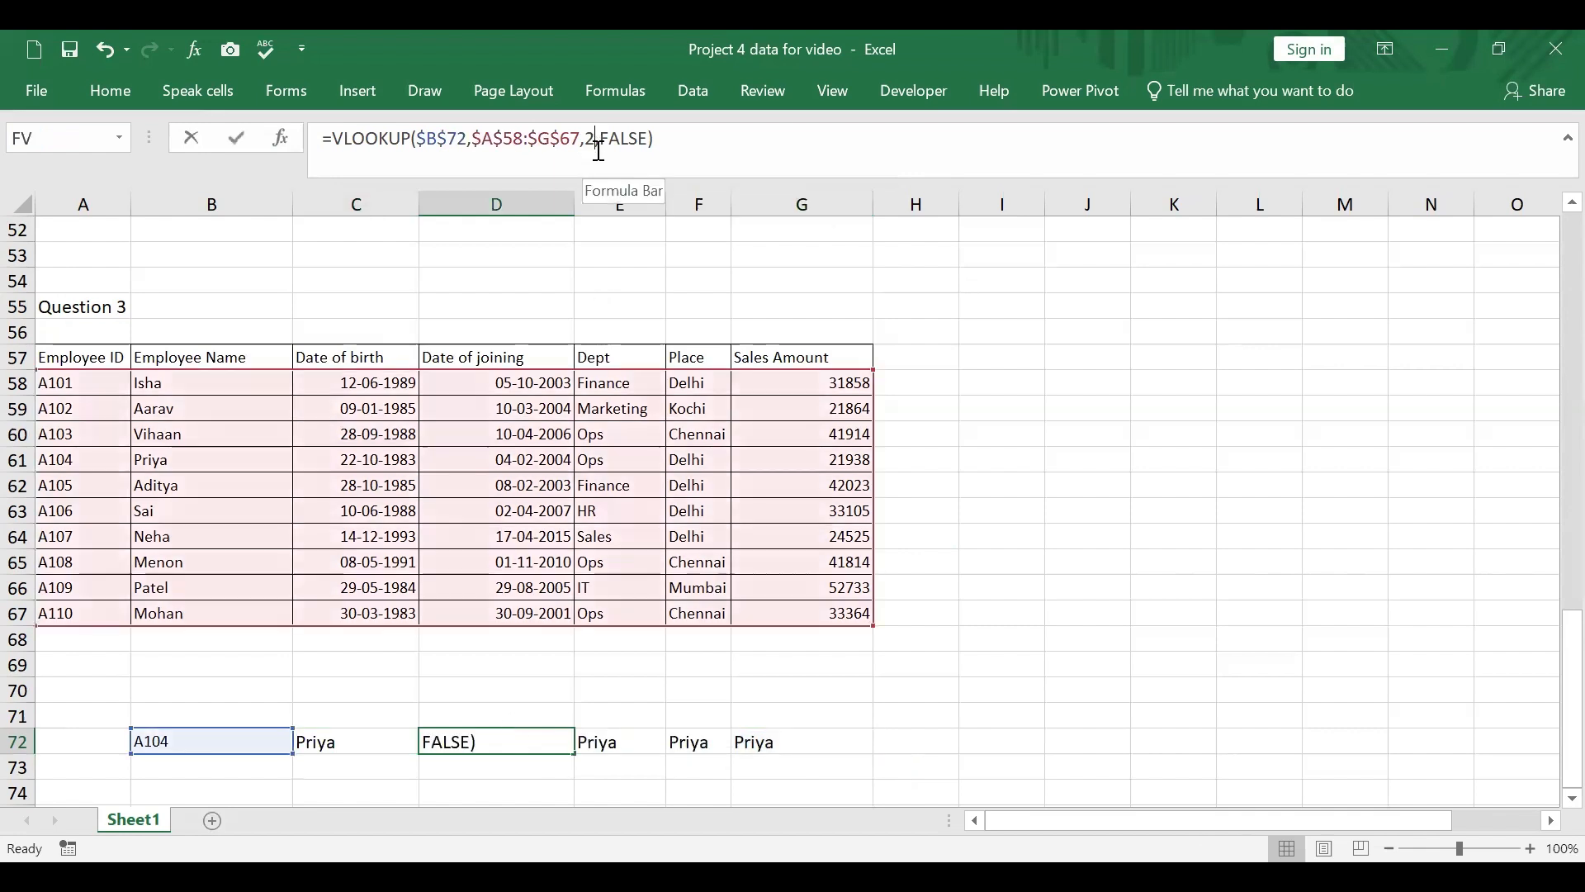
key("BackSpace")
type("3")
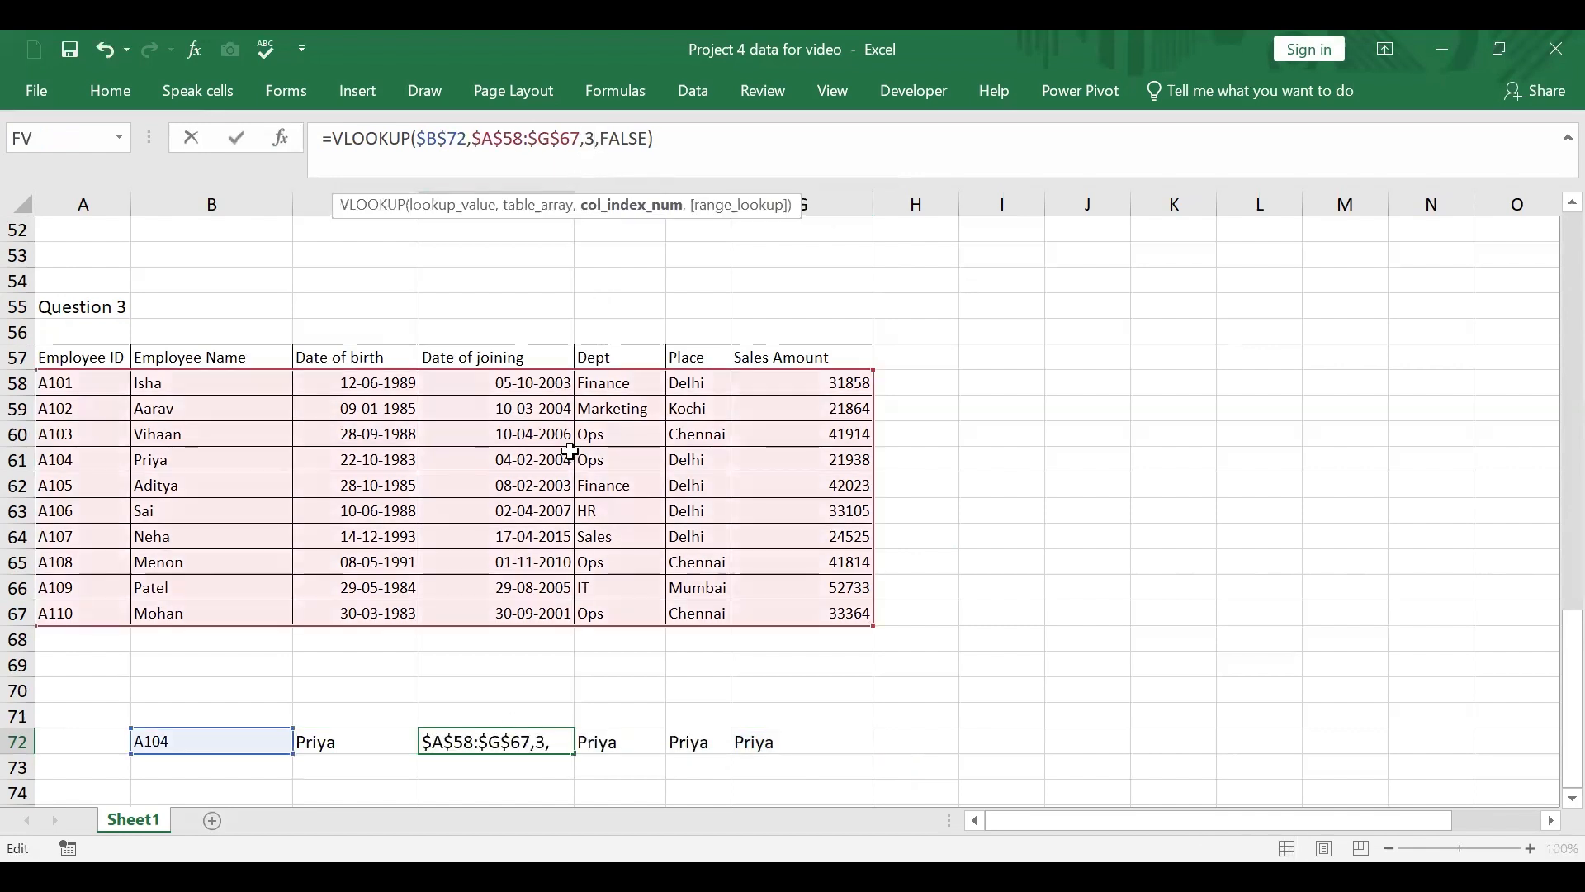
key("Return")
Step: Change the VLOOKUP column index in E72 to 4 for the date of joining
left_click(596, 745)
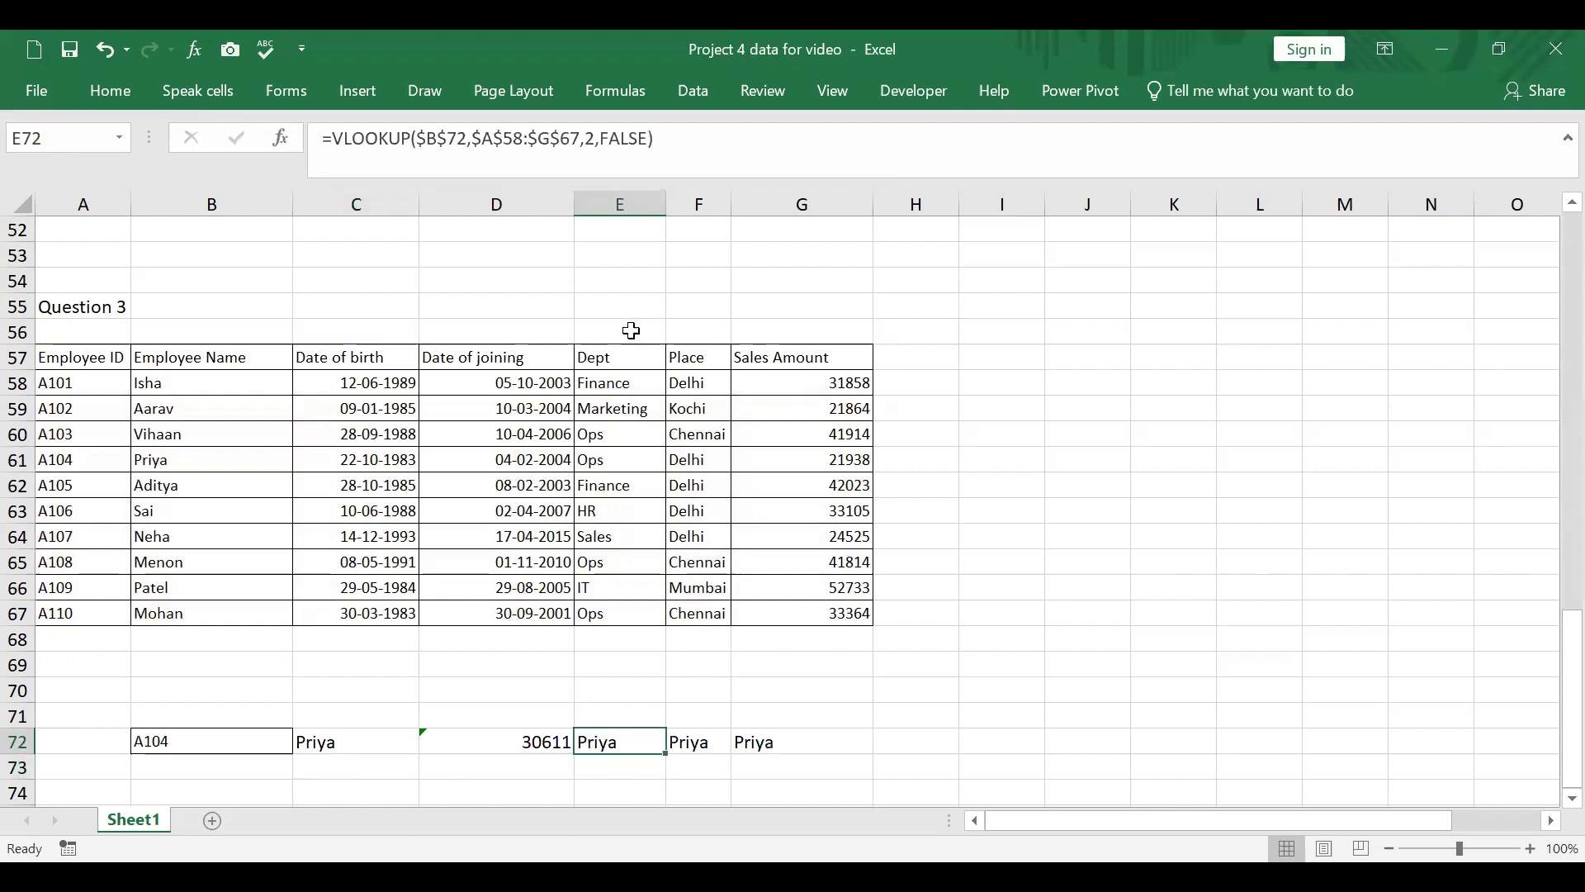
left_click(603, 157)
type("4")
key("Delete")
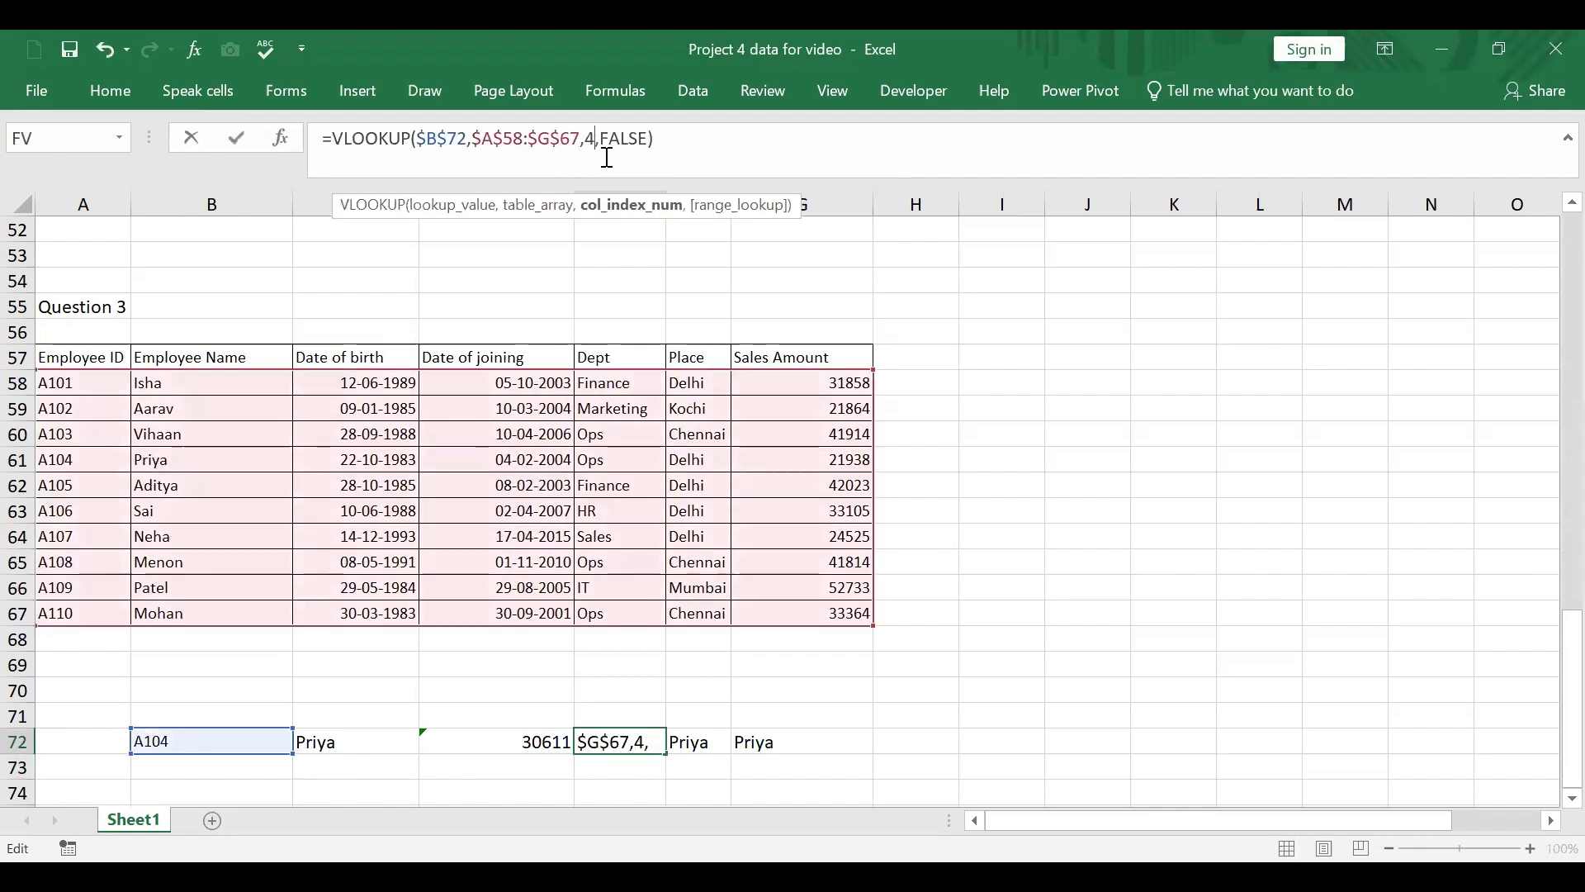
key("Return")
Step: Change the VLOOKUP column index in F72 to 5 for the department
left_click(701, 745)
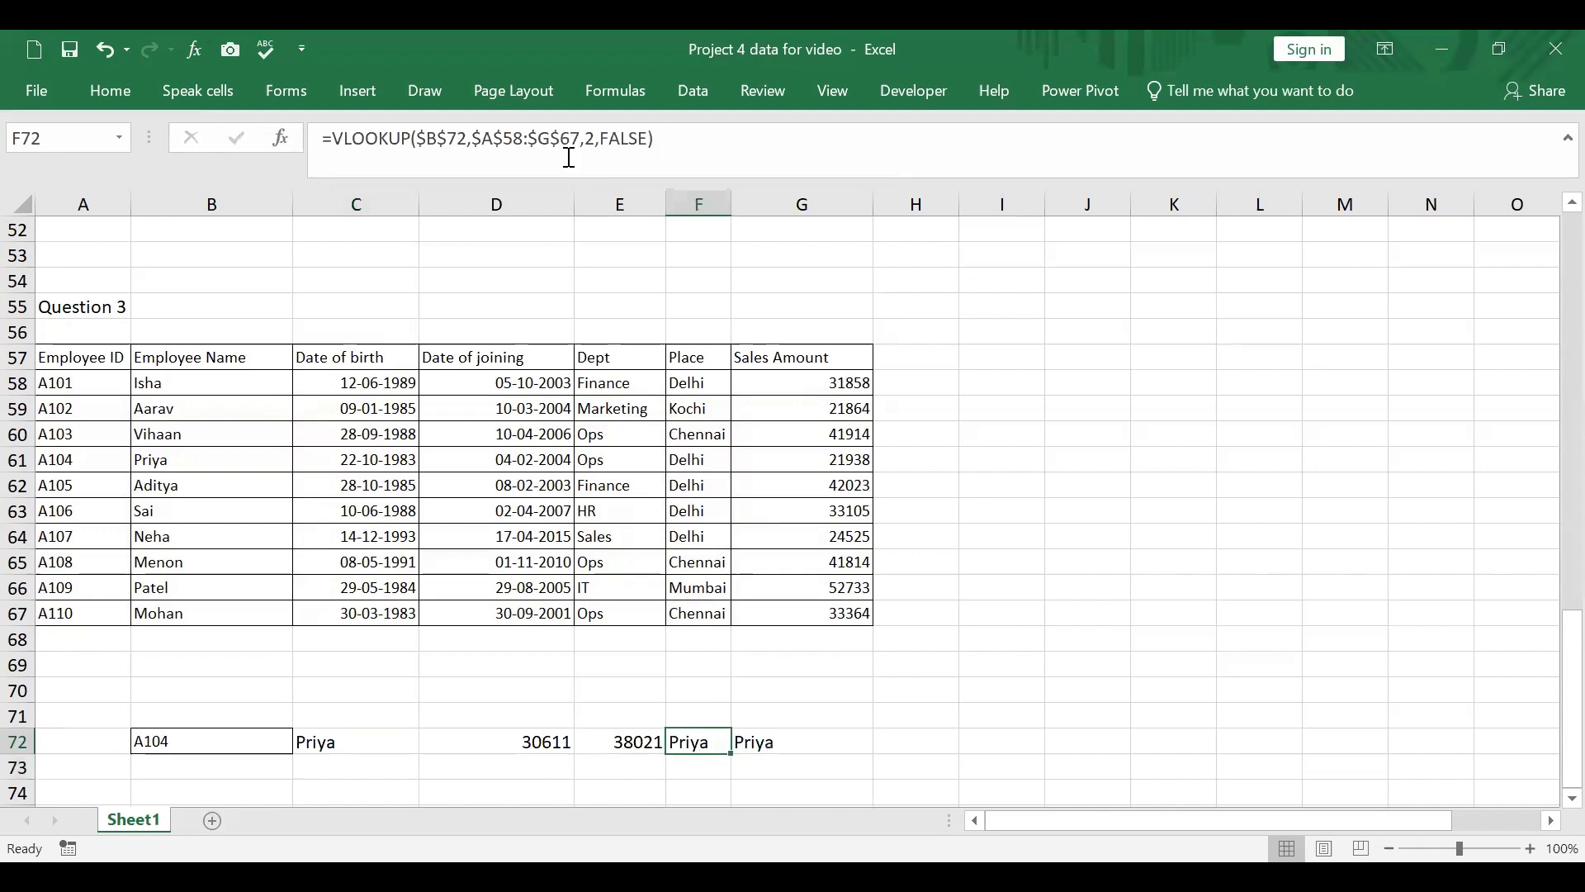
left_click(610, 147)
key("BackSpace")
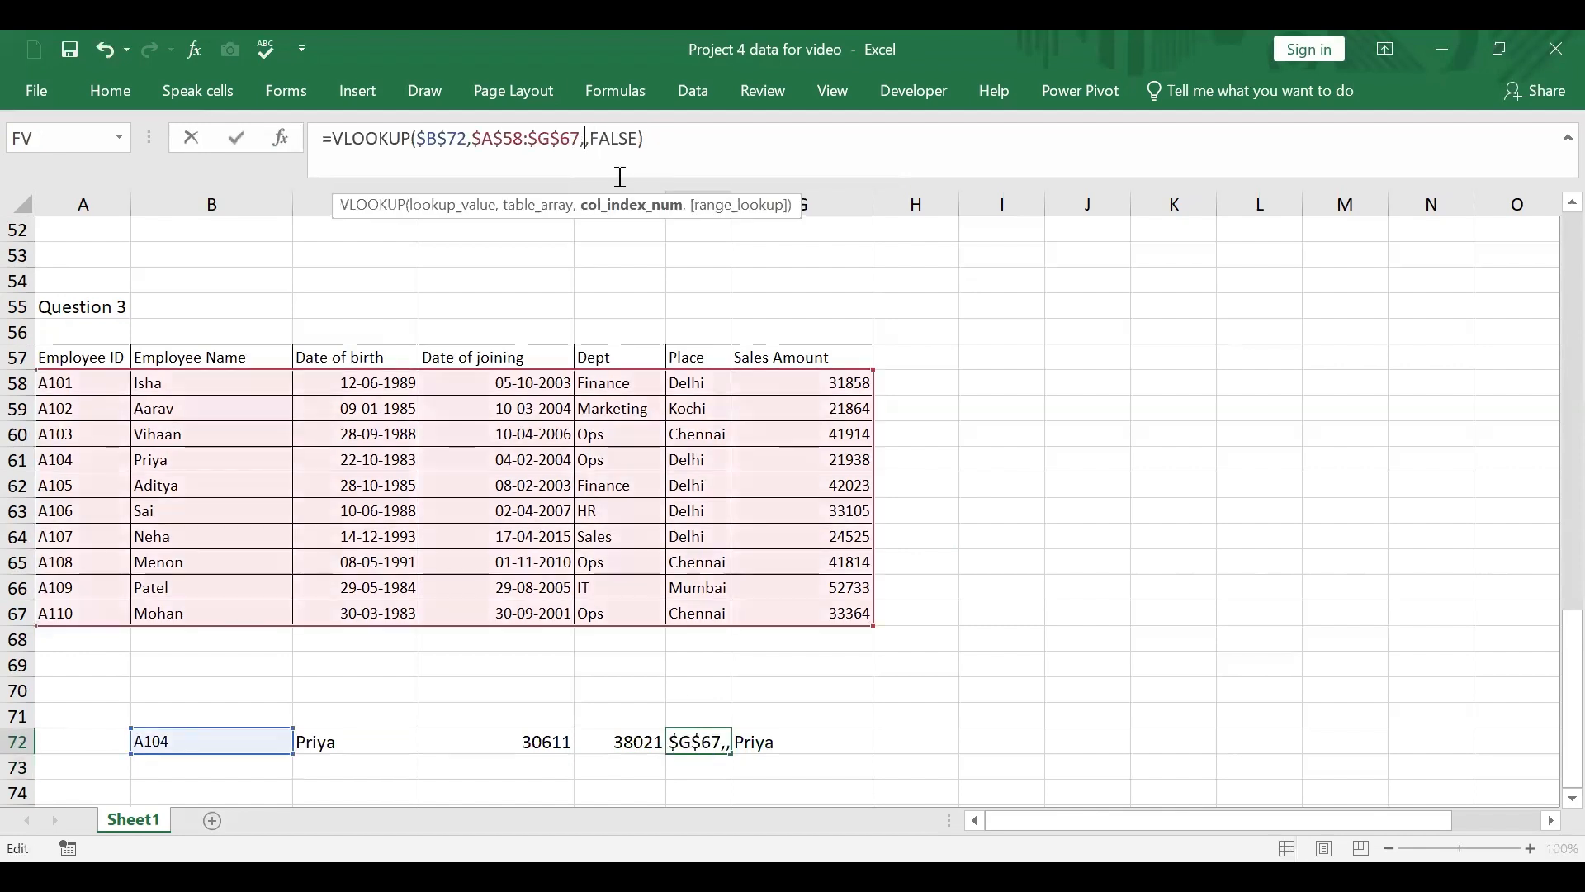
type("5")
key("Return")
Step: Change the VLOOKUP column index in G72 to 6 for the place
left_click(764, 746)
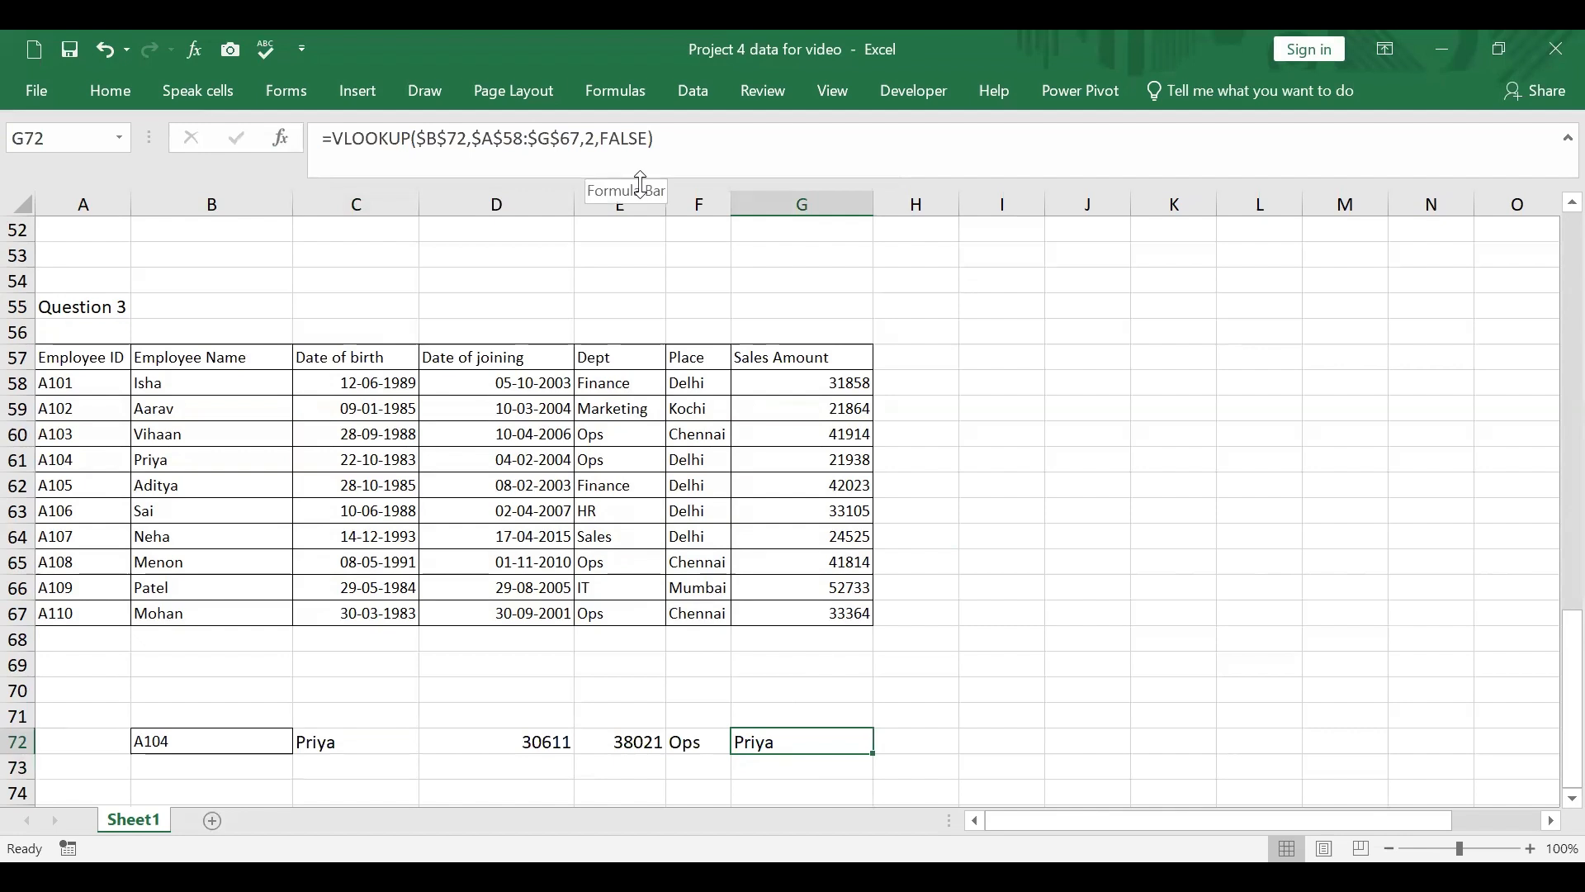
left_click(588, 142)
key("BackSpace")
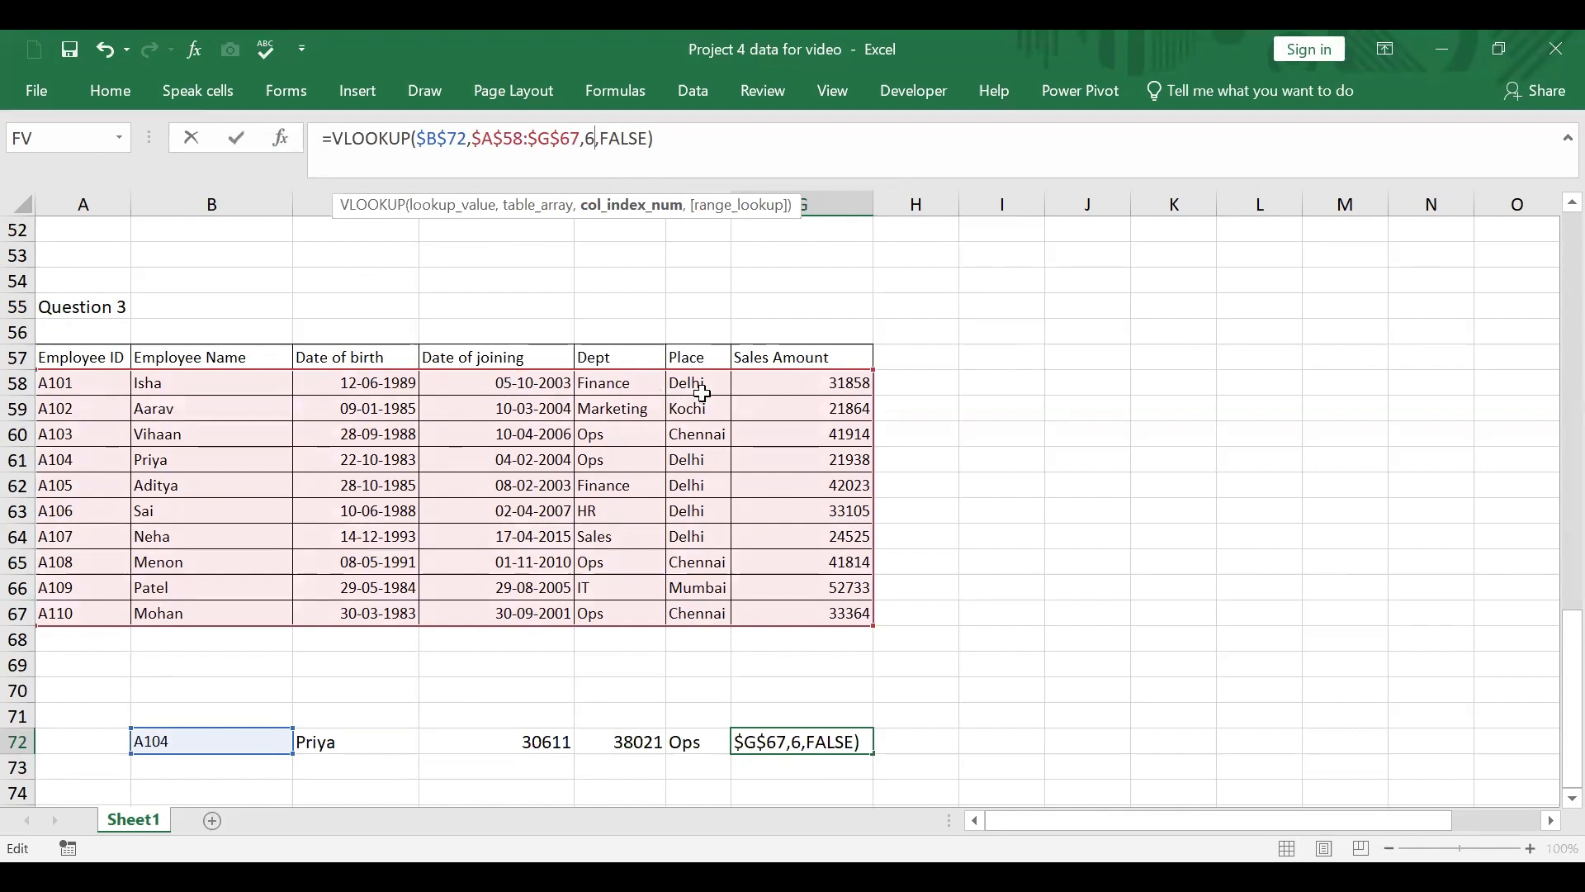
key("Return")
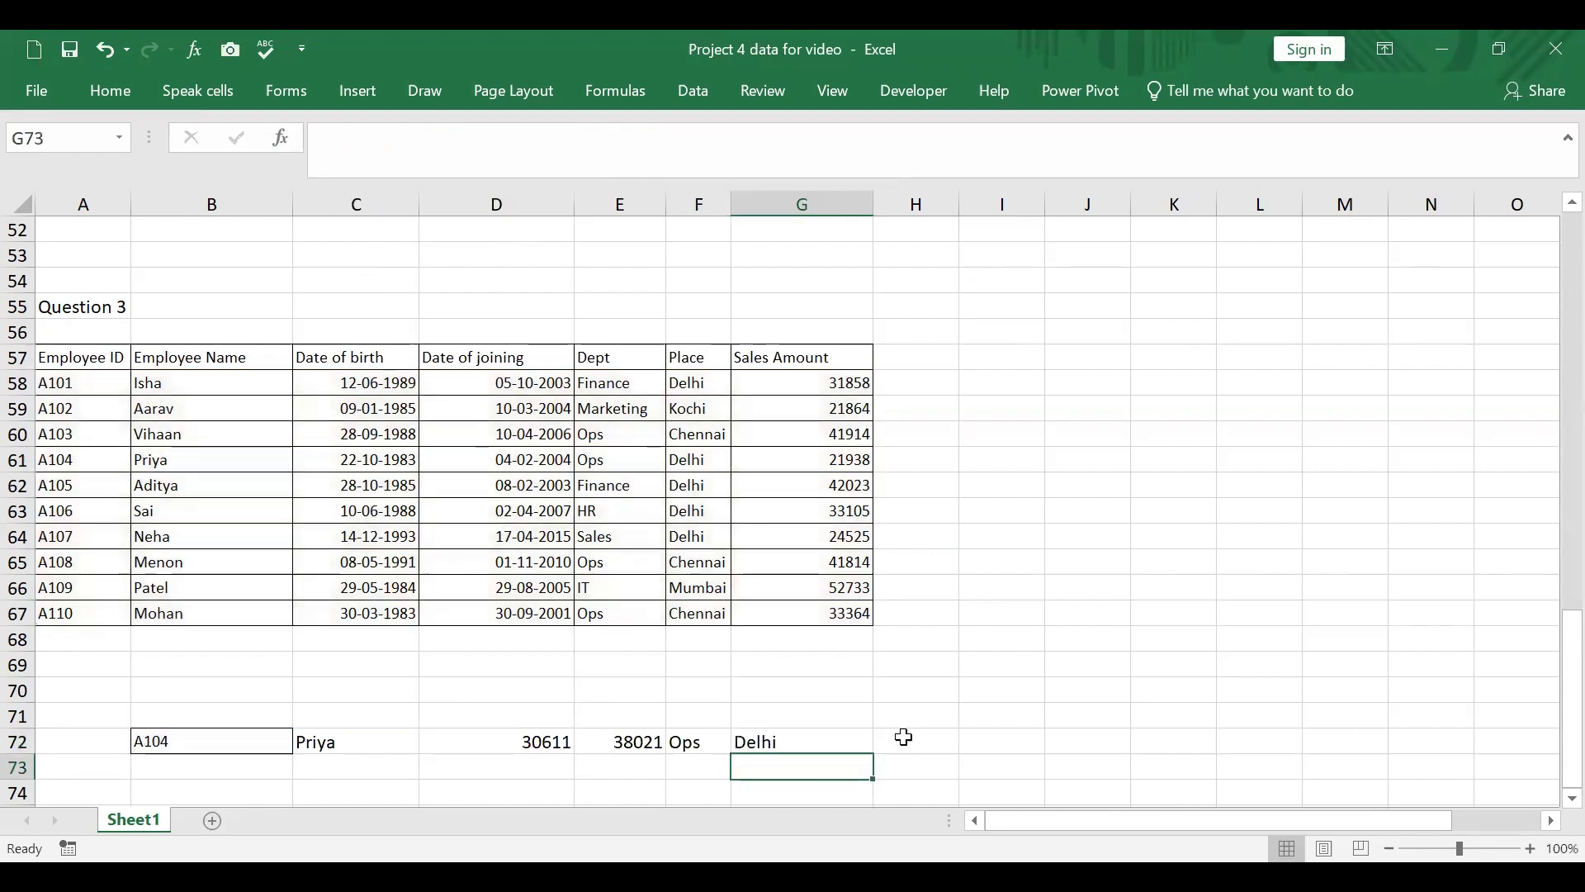
Step: Extend the G72 formula into H72 and change its column index to 7 for the sales amount
left_click(851, 738)
left_click_drag(871, 752, 949, 745)
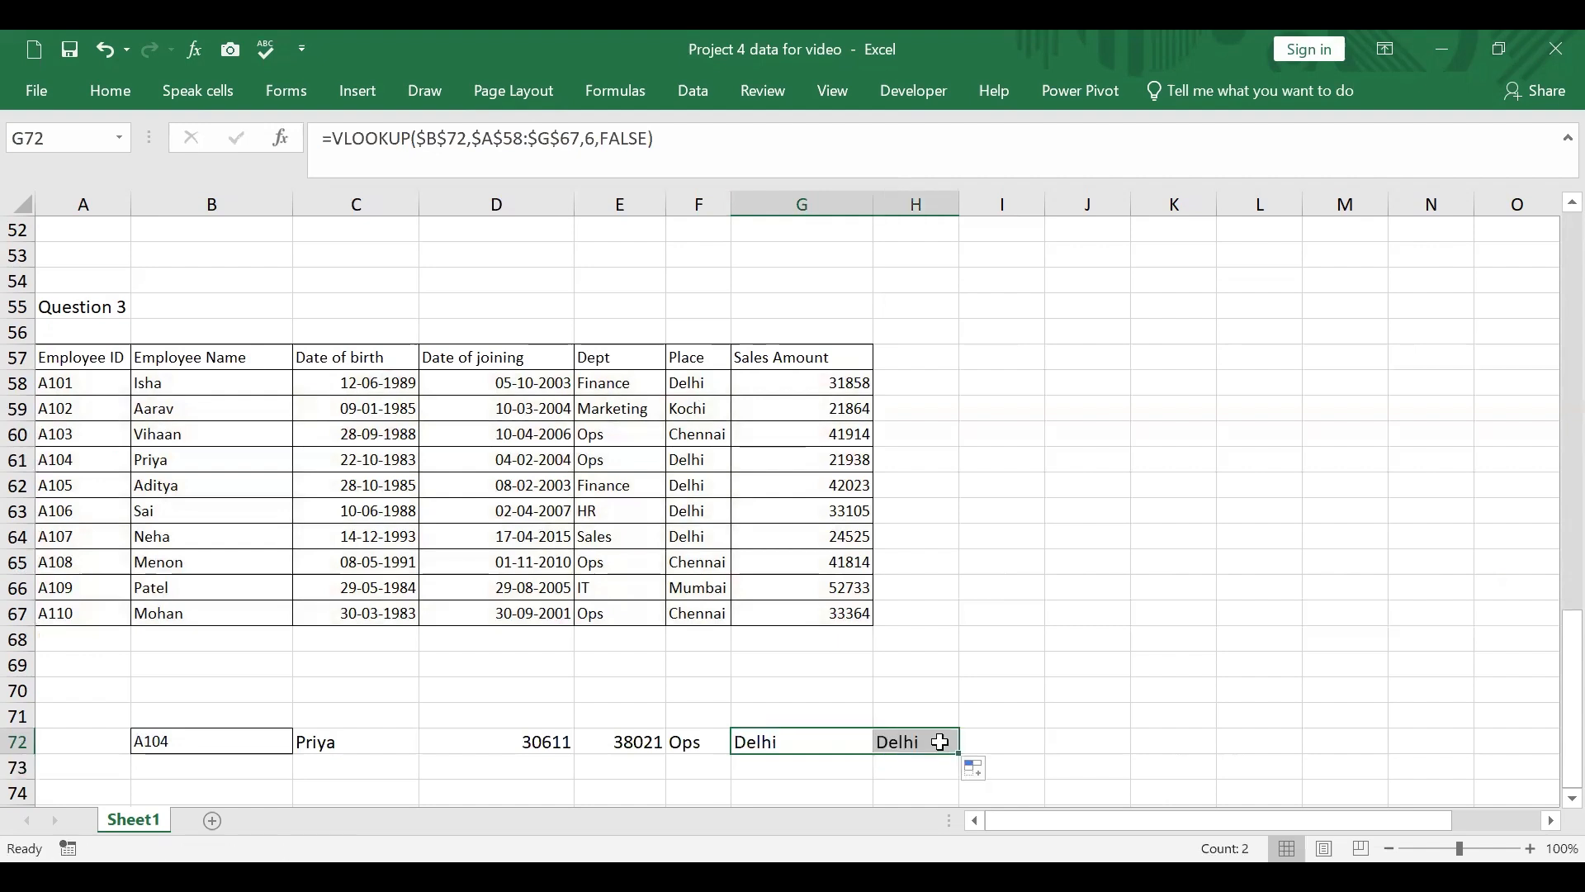
left_click(917, 741)
left_click(594, 147)
key("BackSpace")
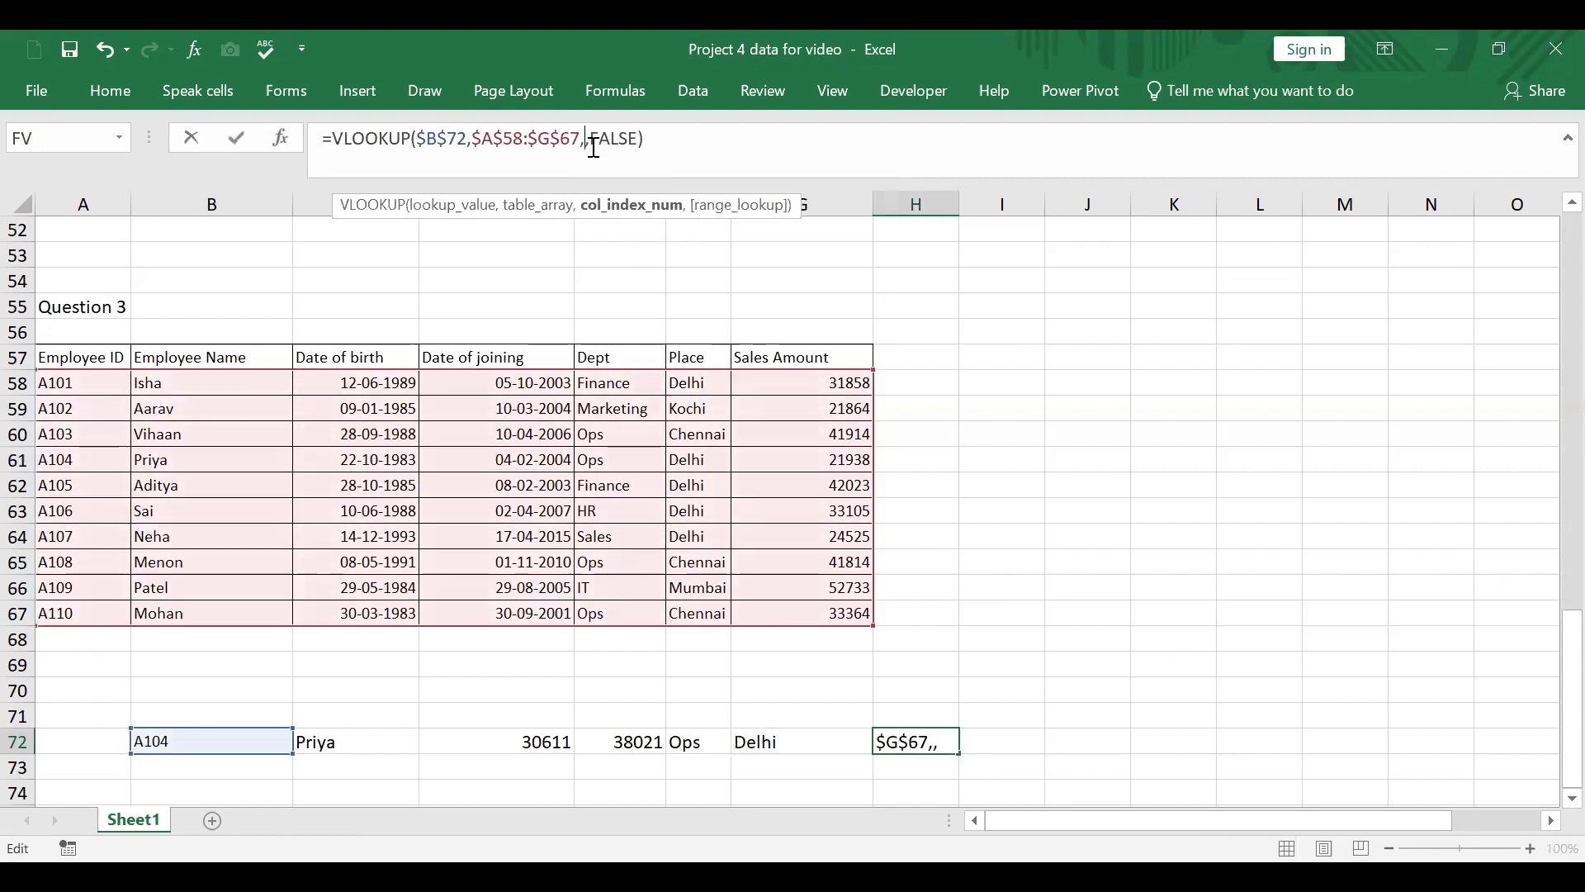
type("7")
key("Return")
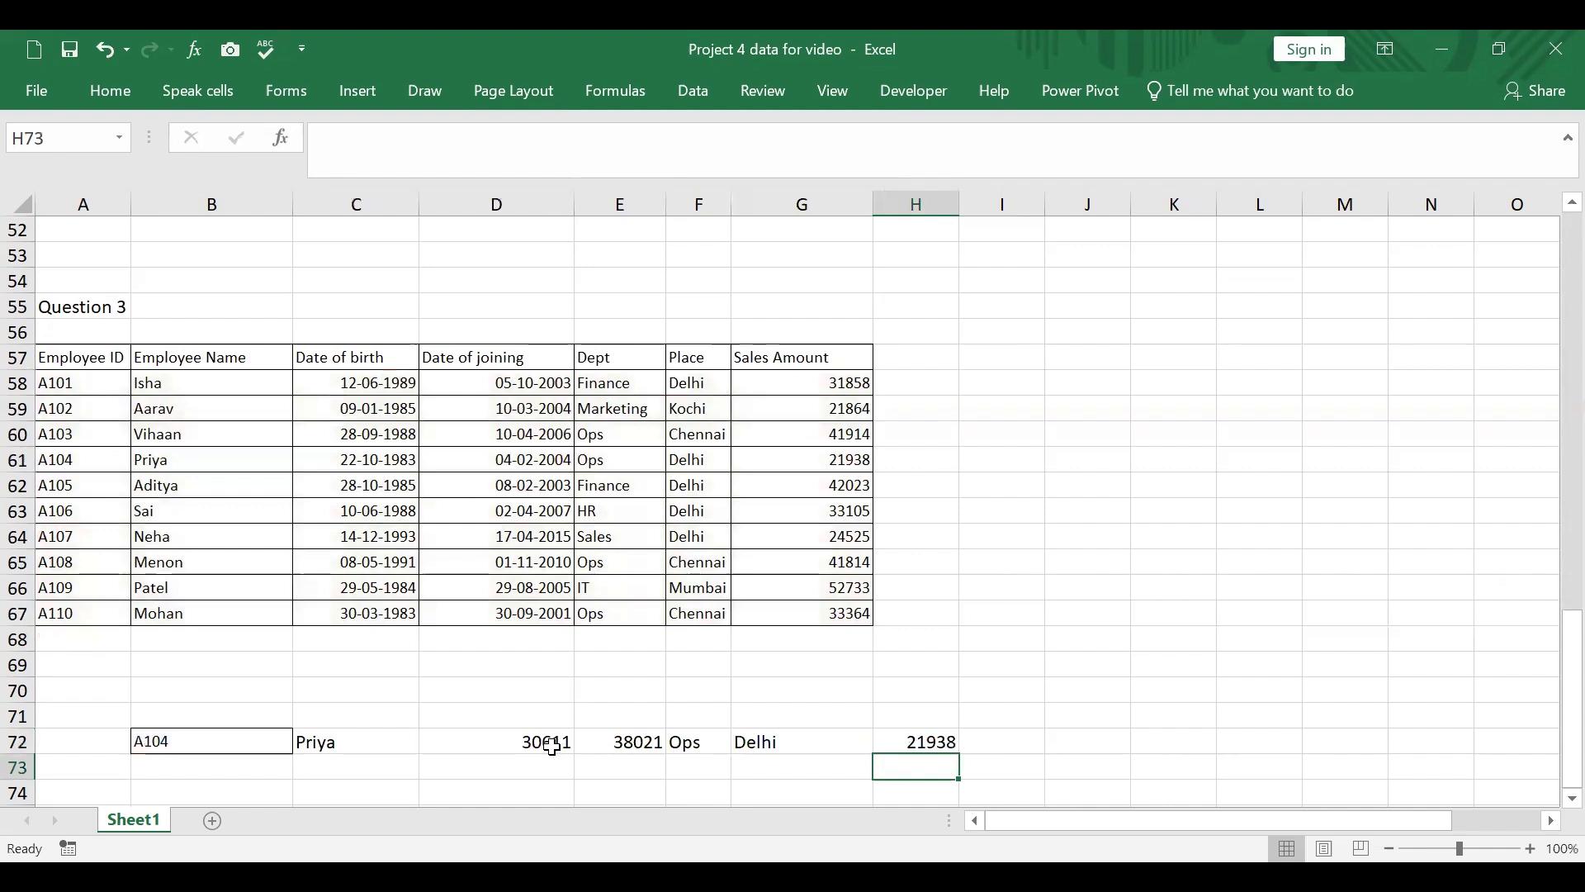
Step: Format the date of birth and date of joining results in D72:E72 as dates of type 14-03-2012
left_click_drag(541, 740, 621, 743)
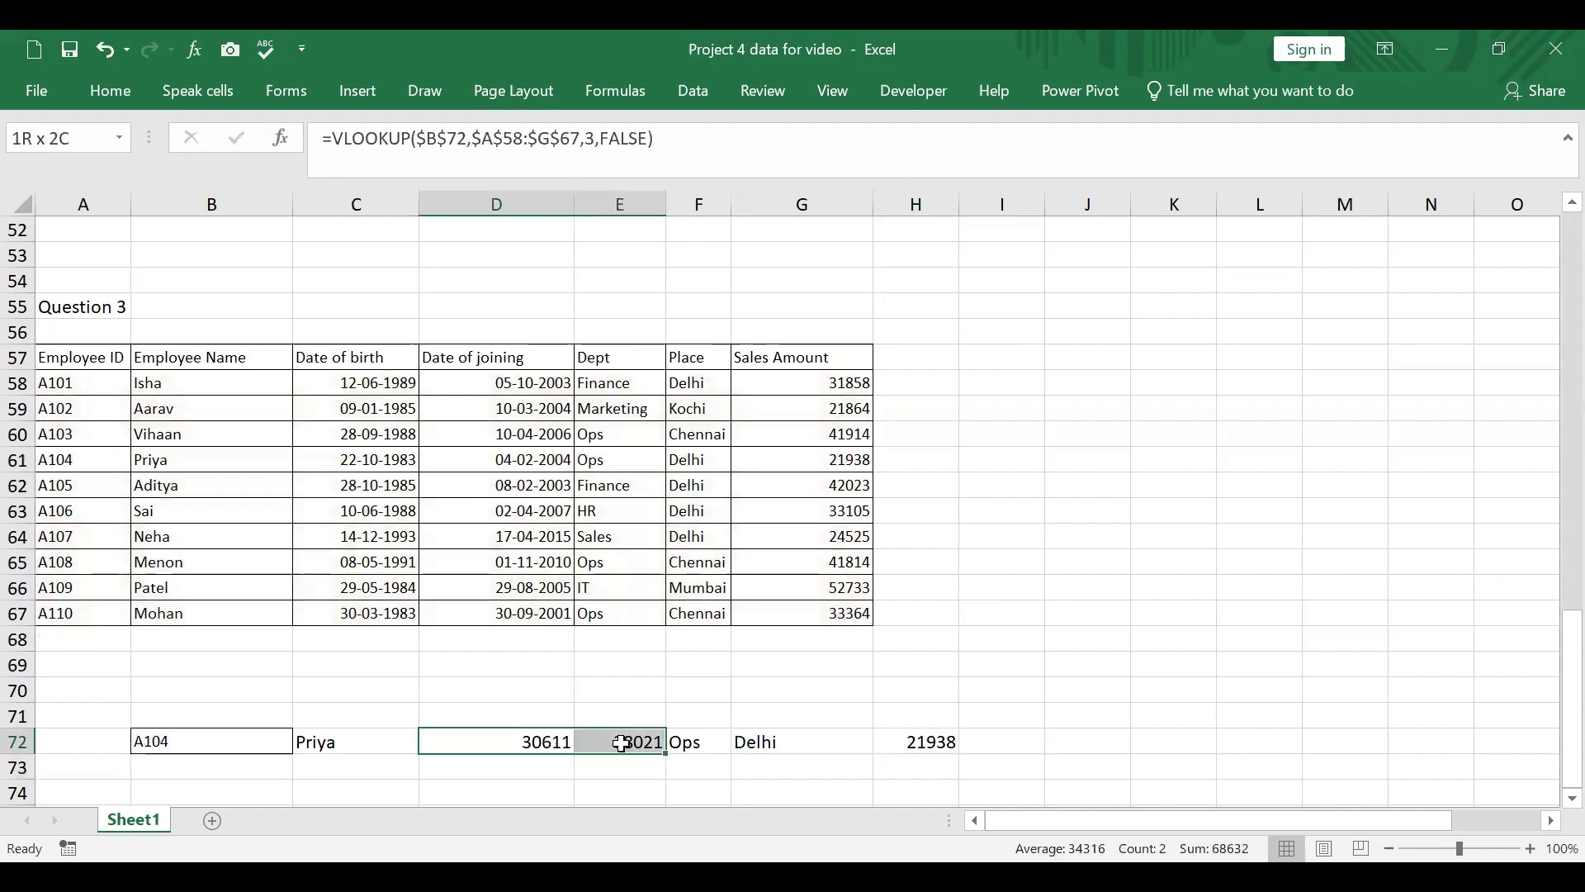
right_click(529, 747)
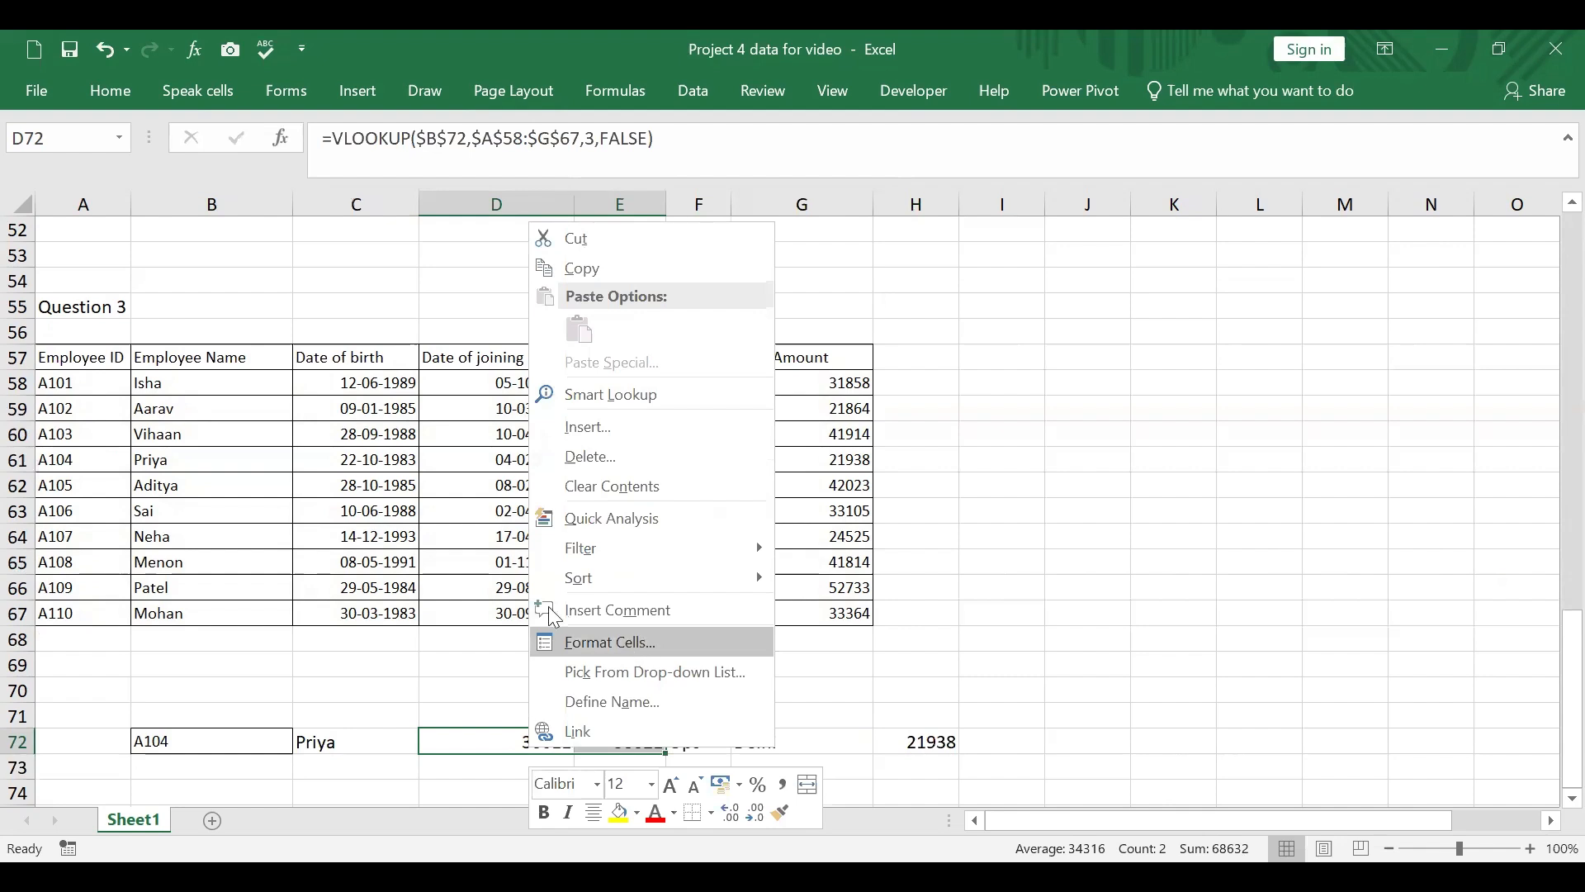
left_click(641, 648)
left_click(395, 307)
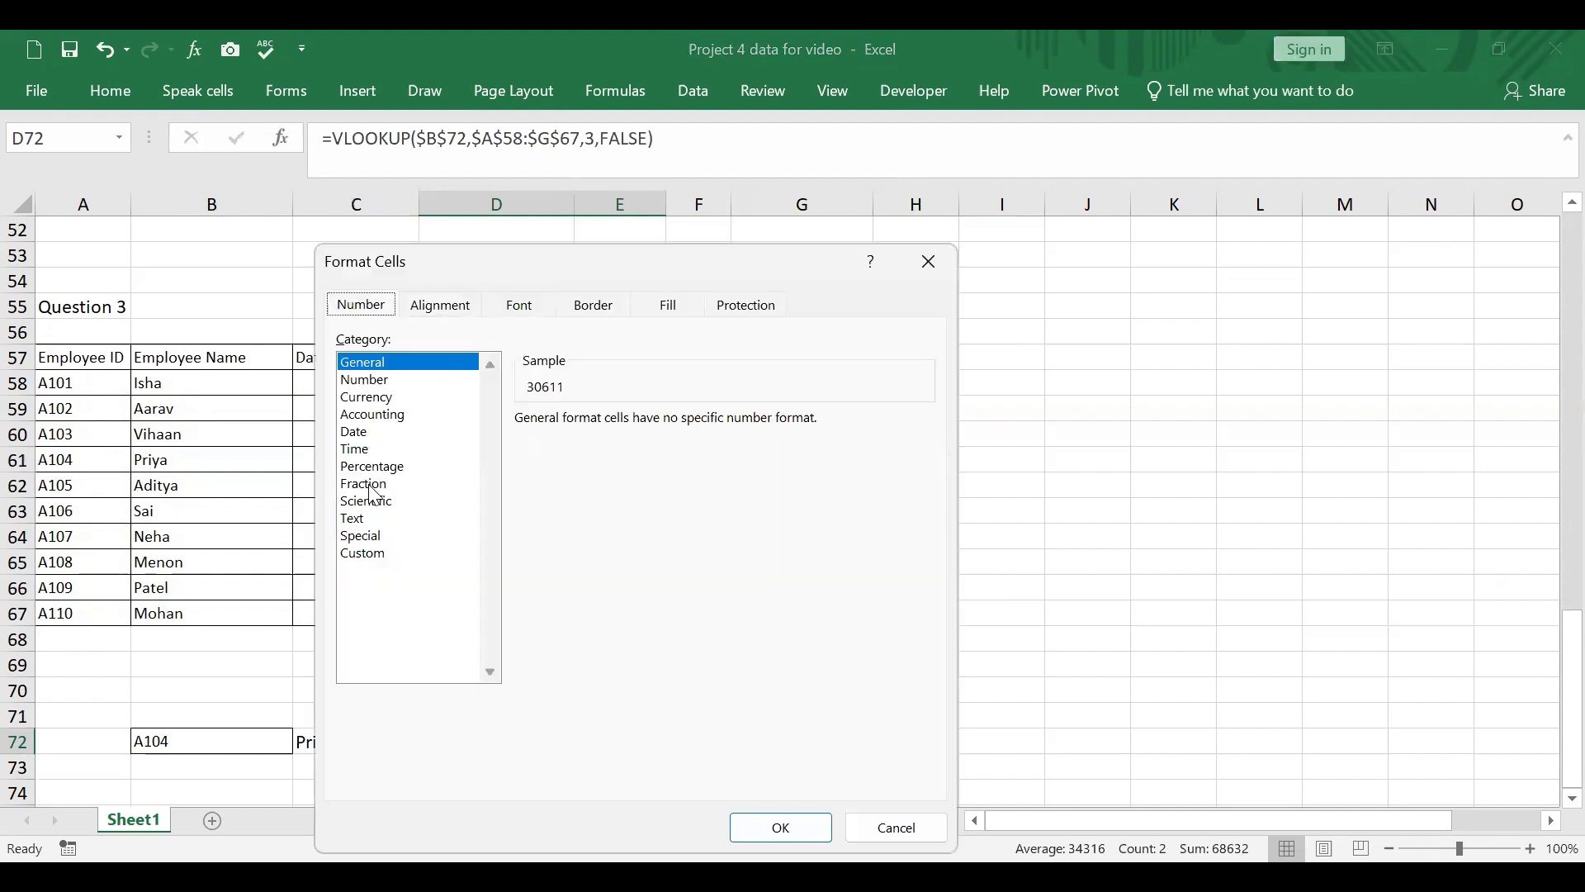
left_click(359, 431)
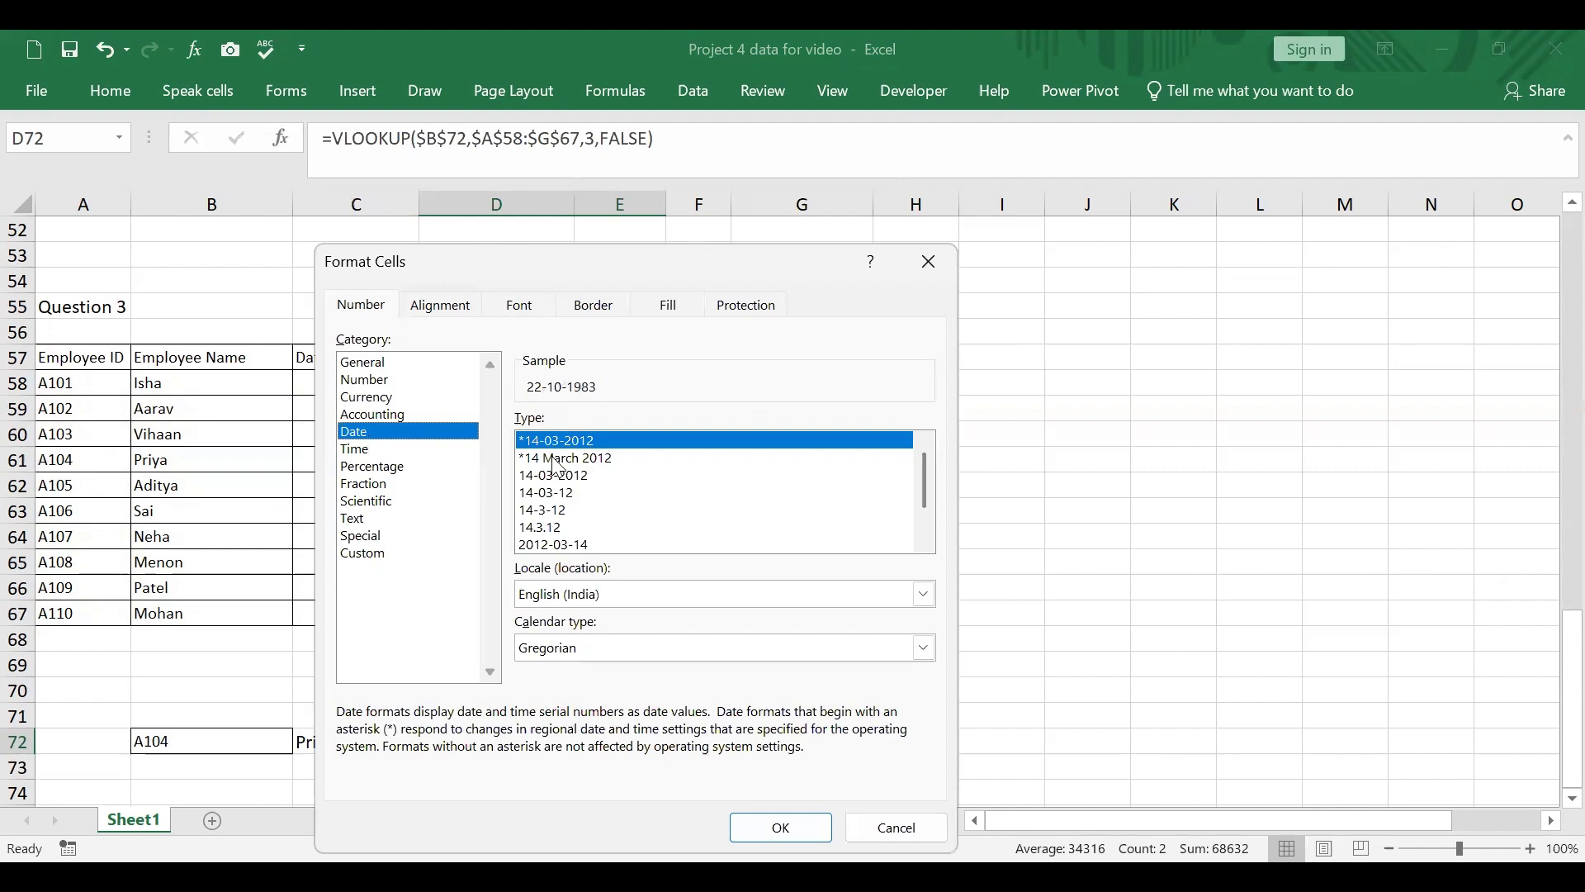
left_click(574, 477)
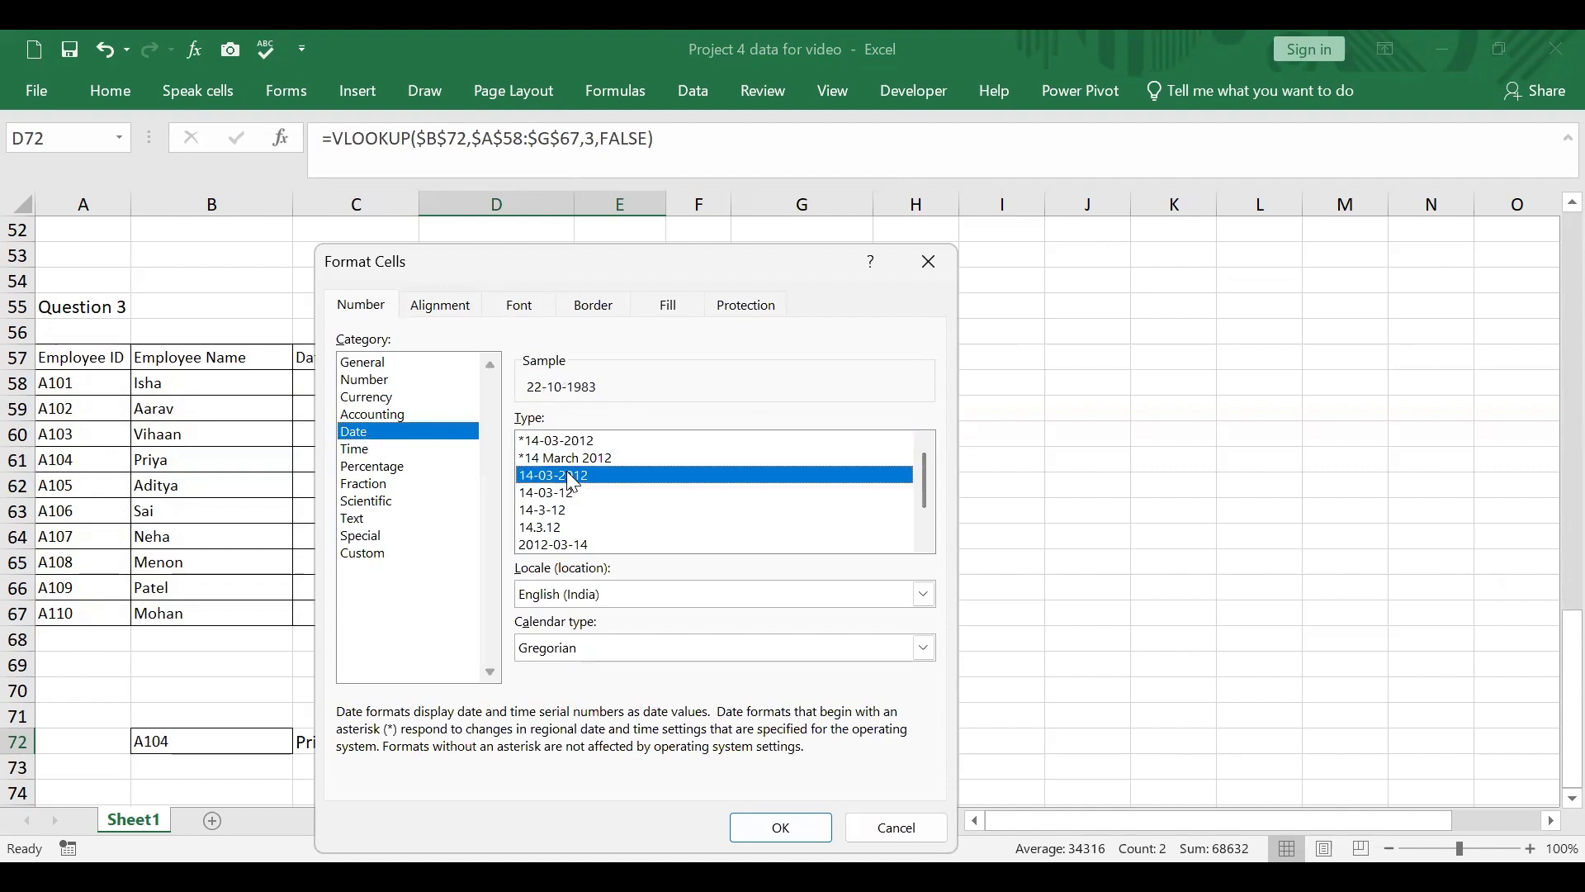
left_click(818, 828)
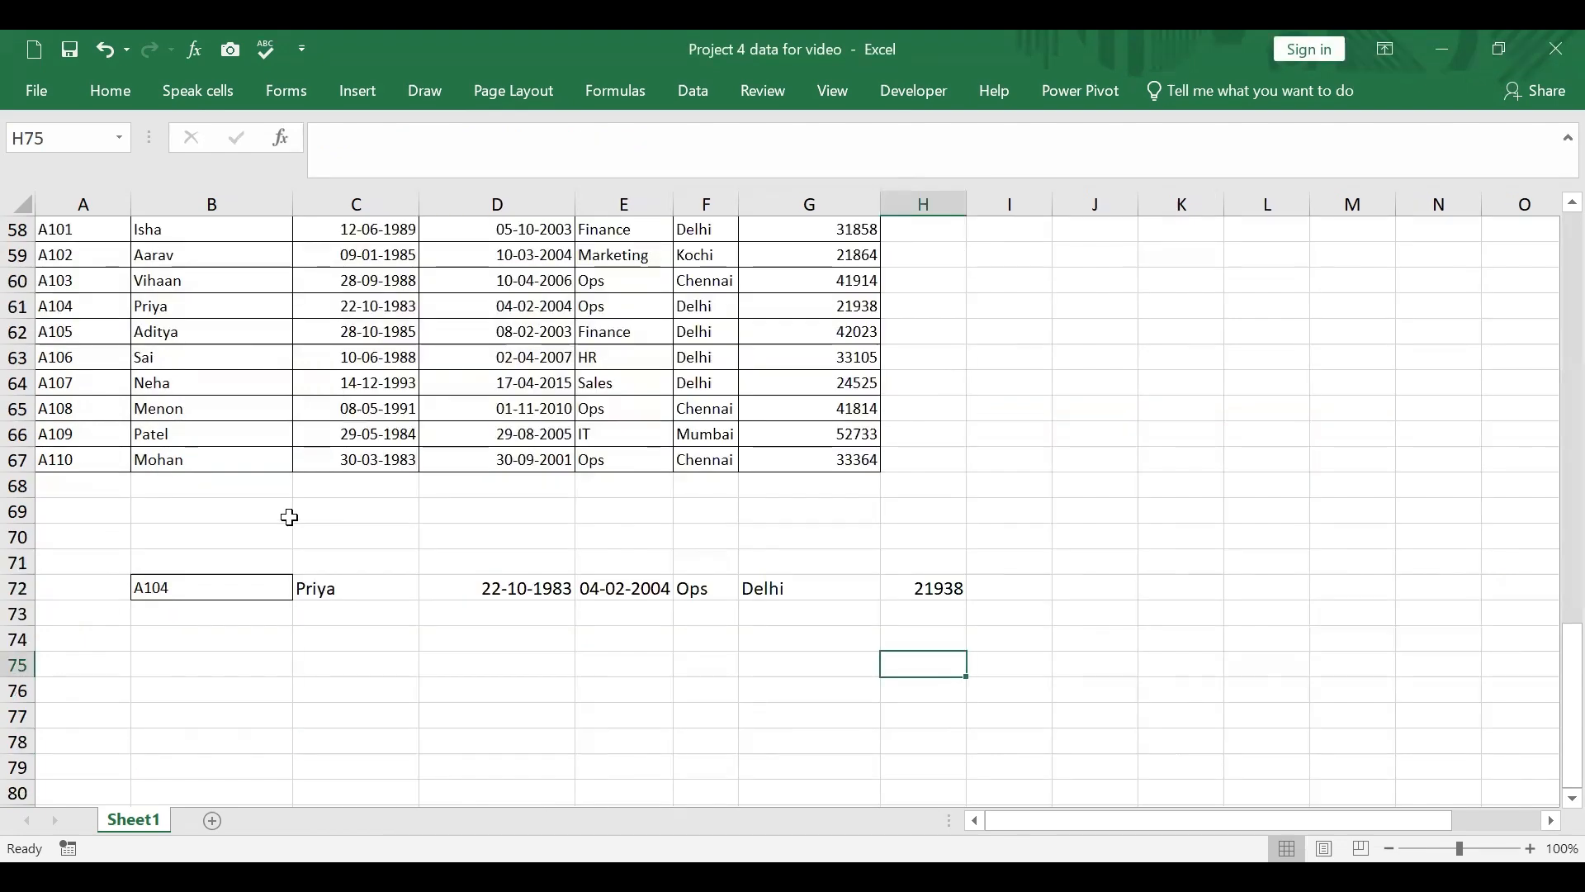
Step: Change the lookup employee ID in B72 to A109 to test the VLOOKUP row
left_click_drag(189, 587, 966, 586)
left_click(1157, 591)
left_click(210, 589)
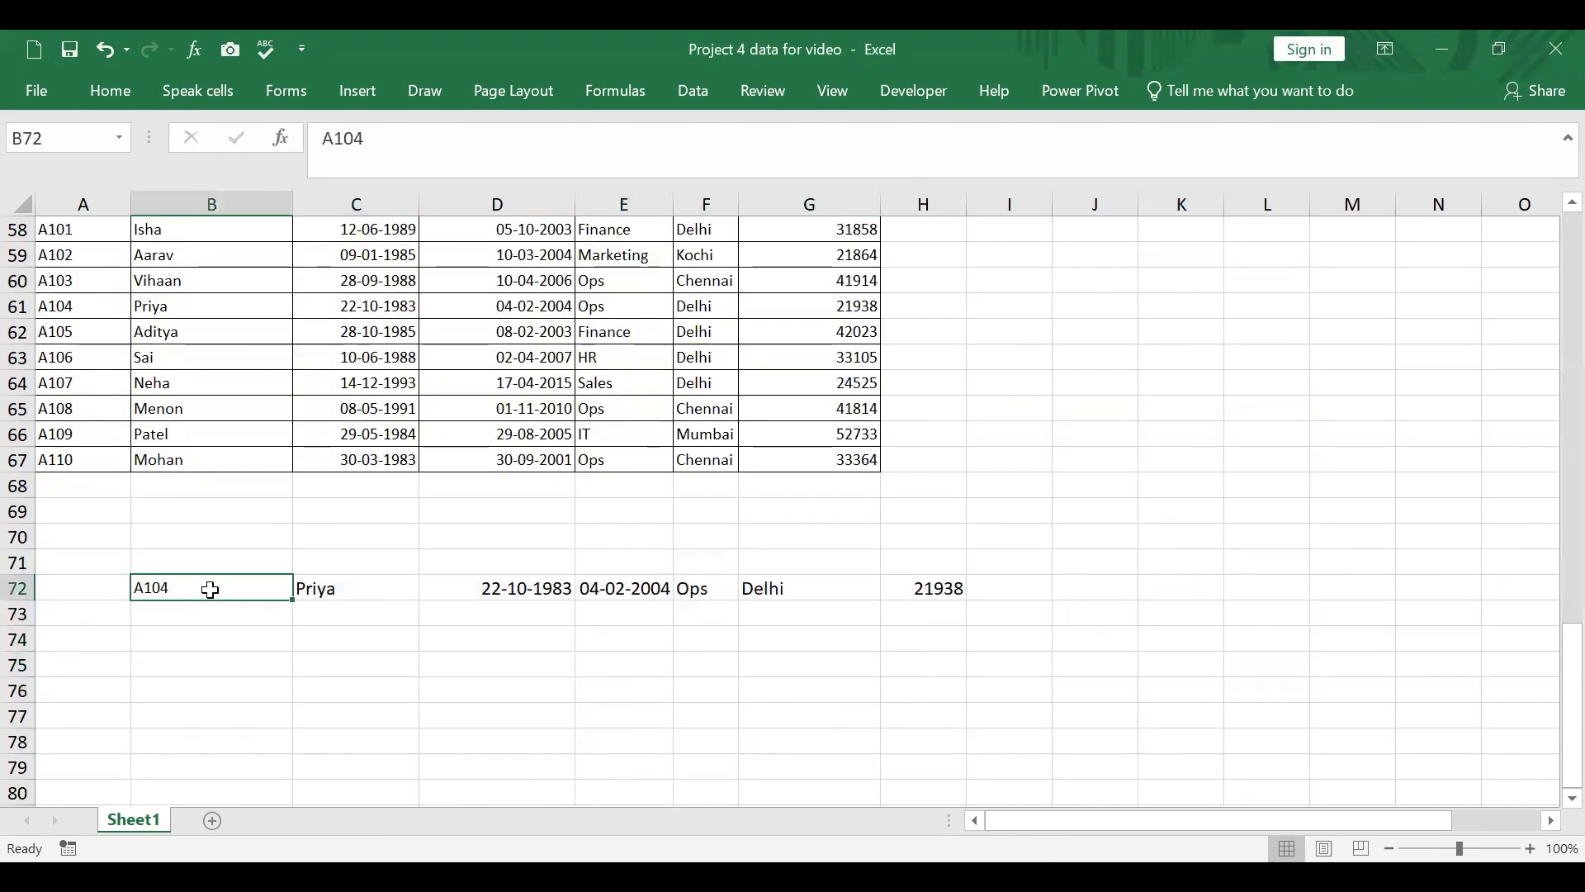
scroll(209, 644, "down", 2)
scroll(209, 644, "up", 2)
double_click(193, 589)
key("BackSpace")
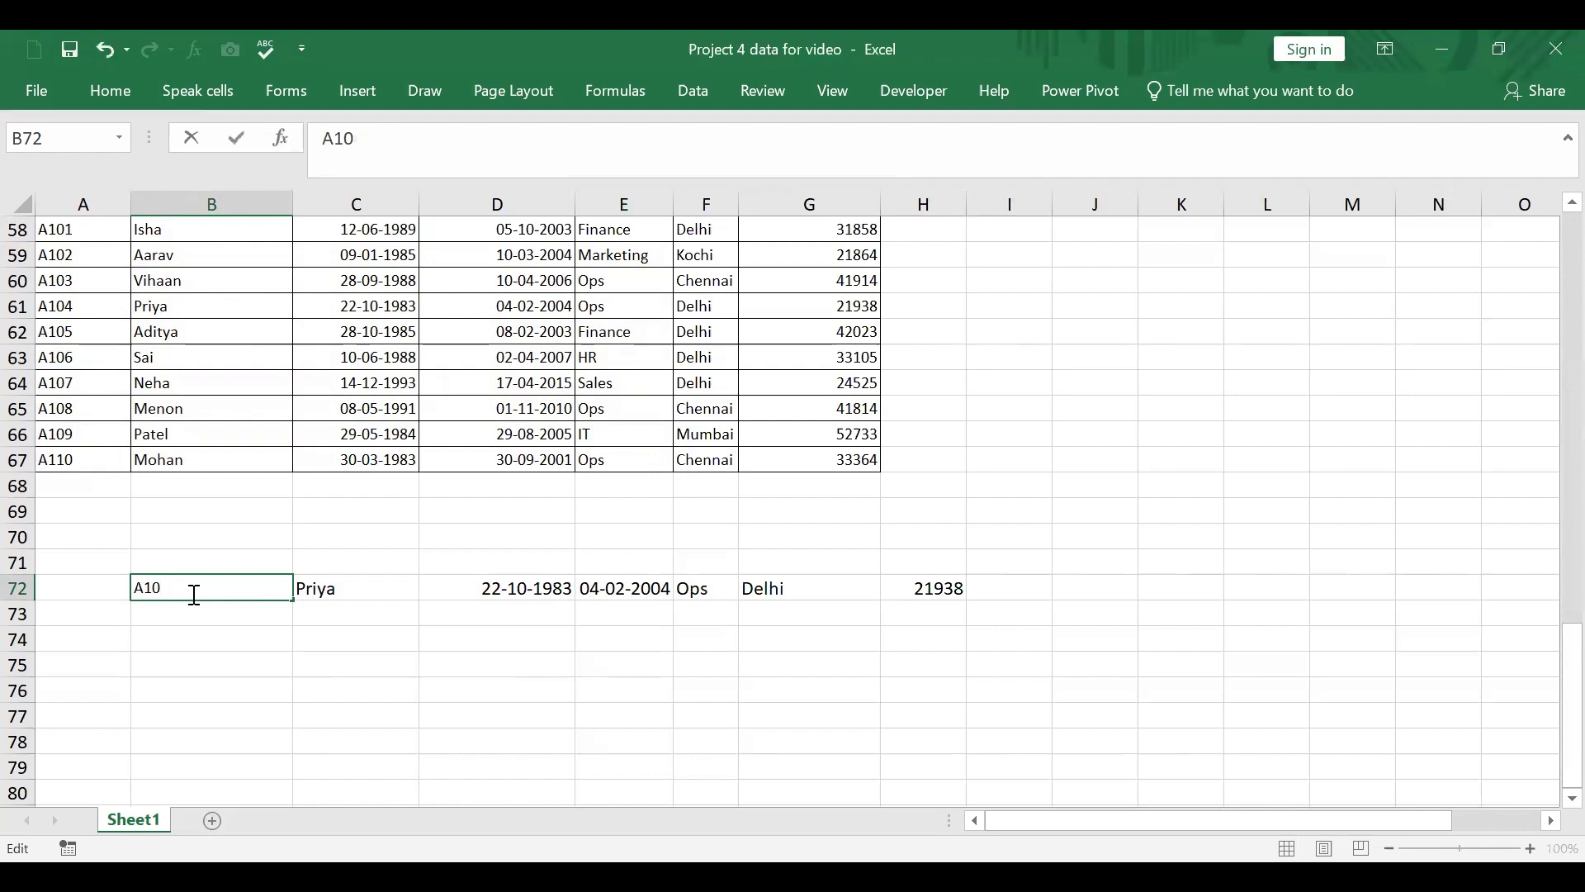
type("9")
key("Return")
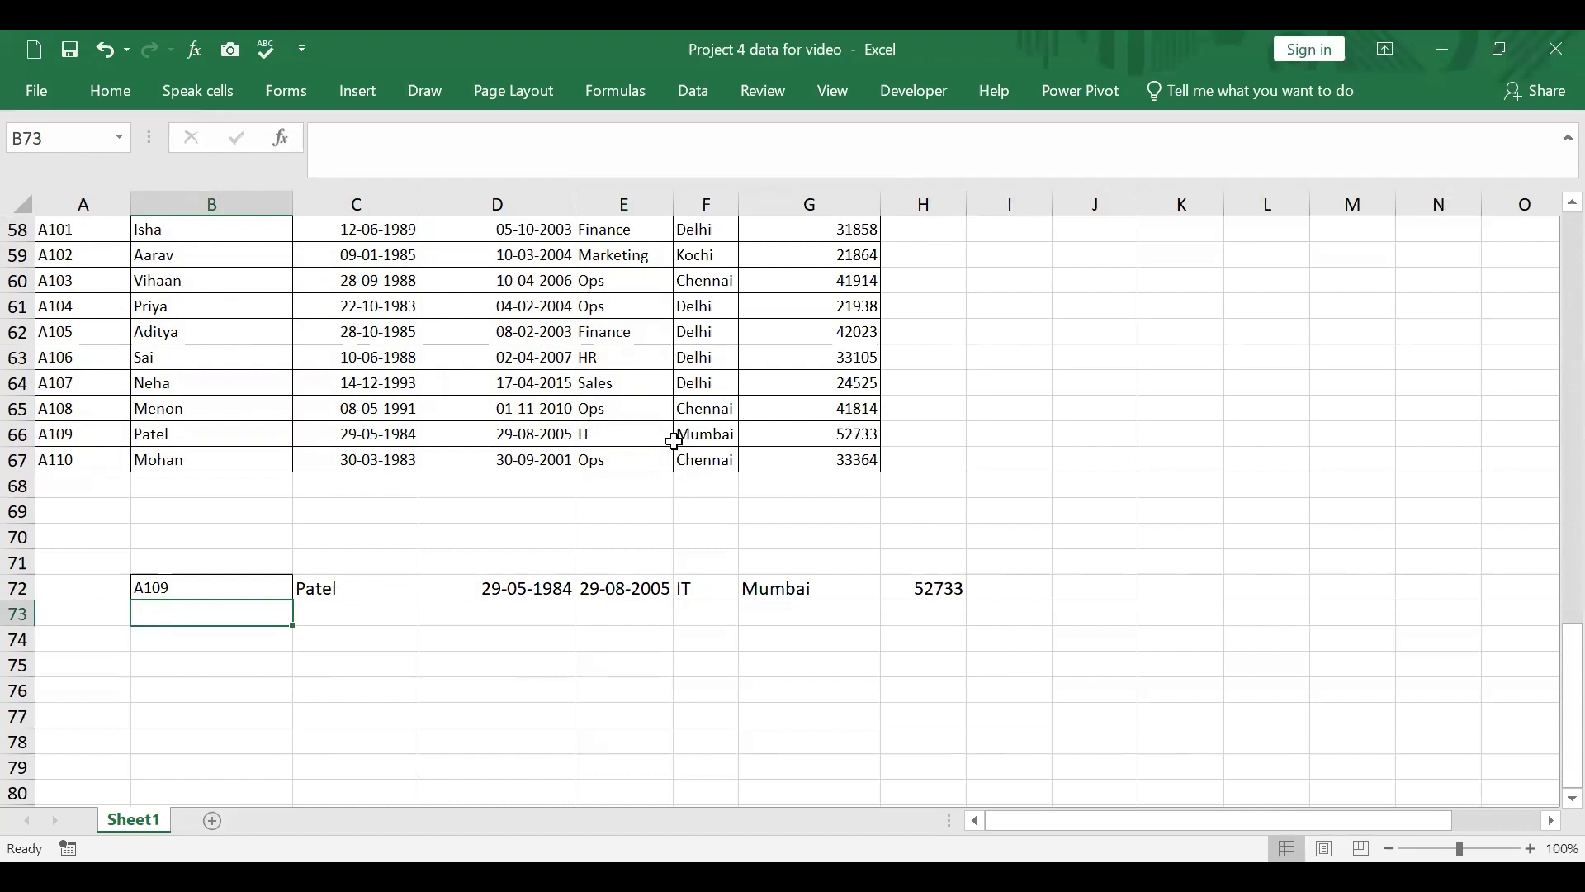
Step: Change the lookup employee ID in B72 to A102
double_click(183, 593)
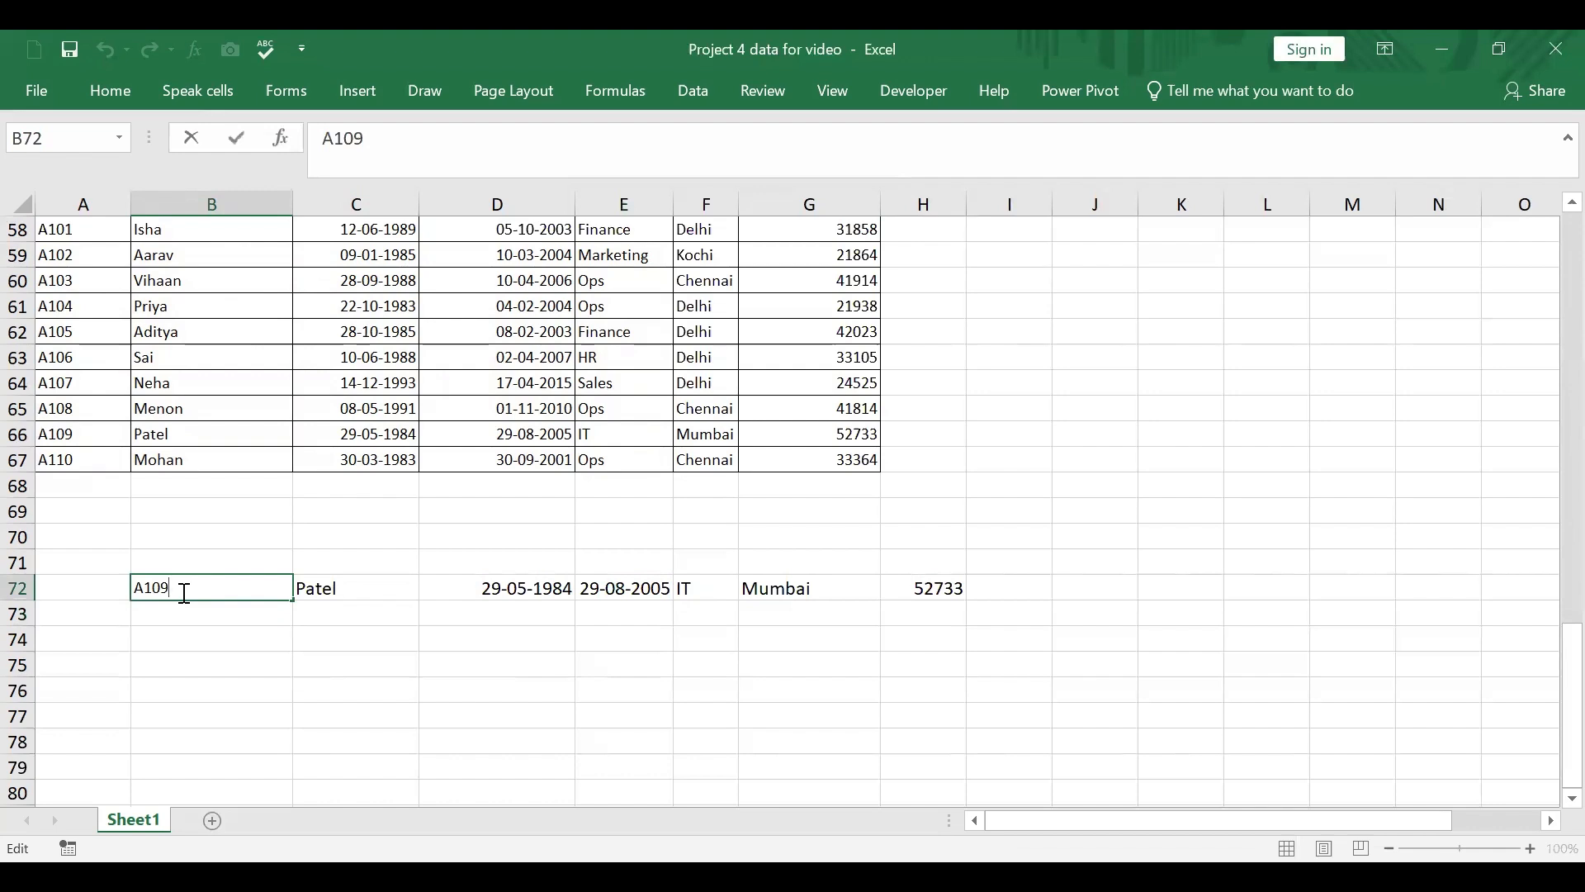
key("BackSpace")
key("Return")
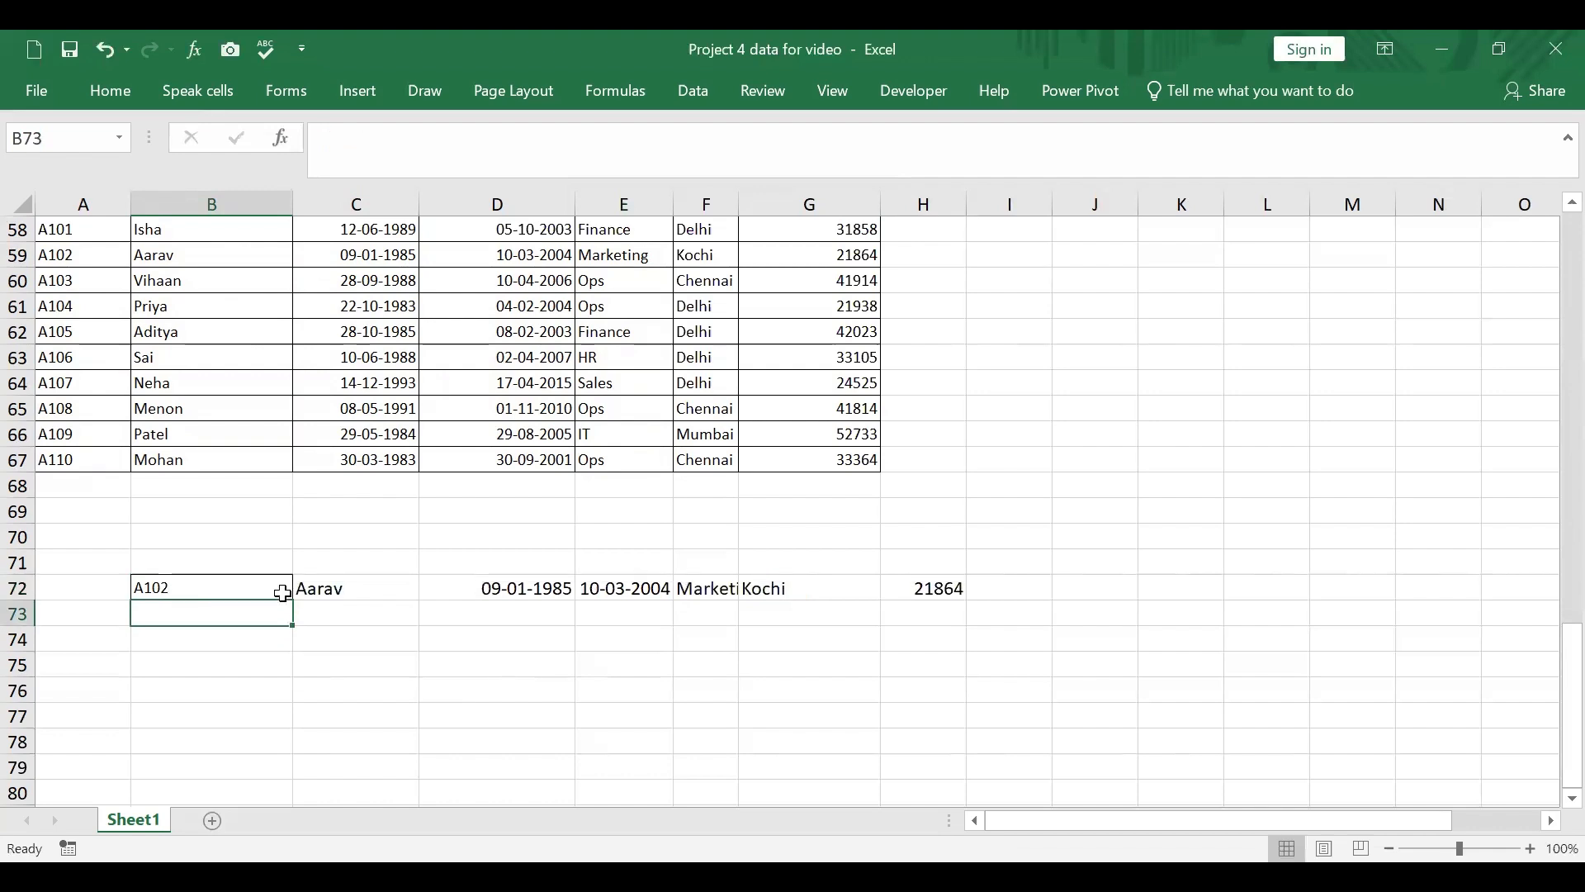
Step: Examine the written exercise list in column N for the remaining Question 3 tasks
left_click(214, 591)
scroll(214, 593, "up", 1)
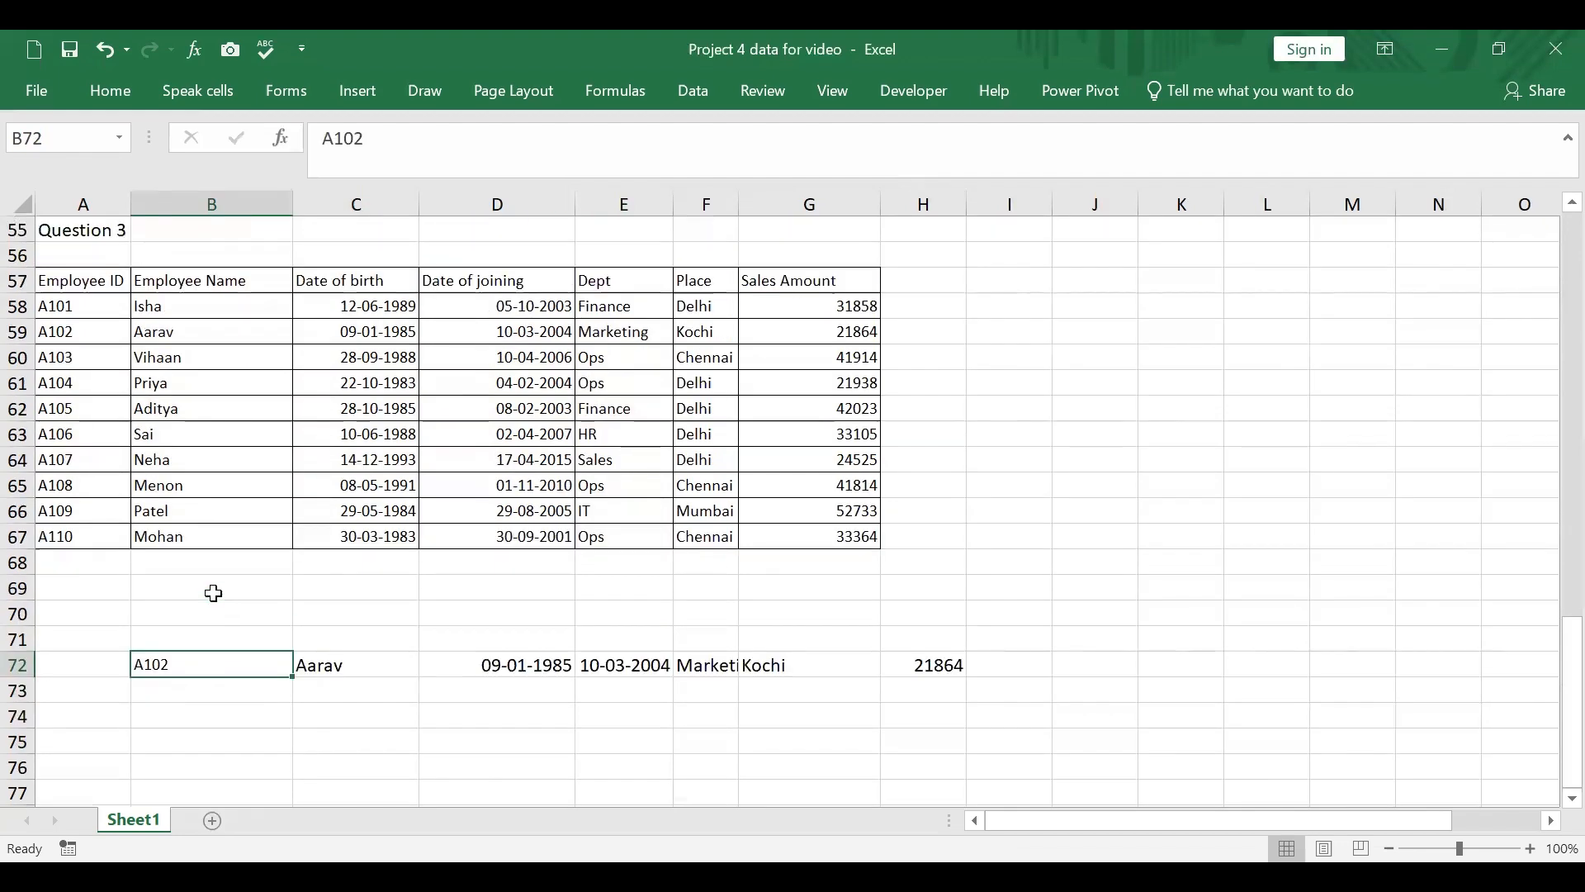
scroll(1127, 681, "up", 5)
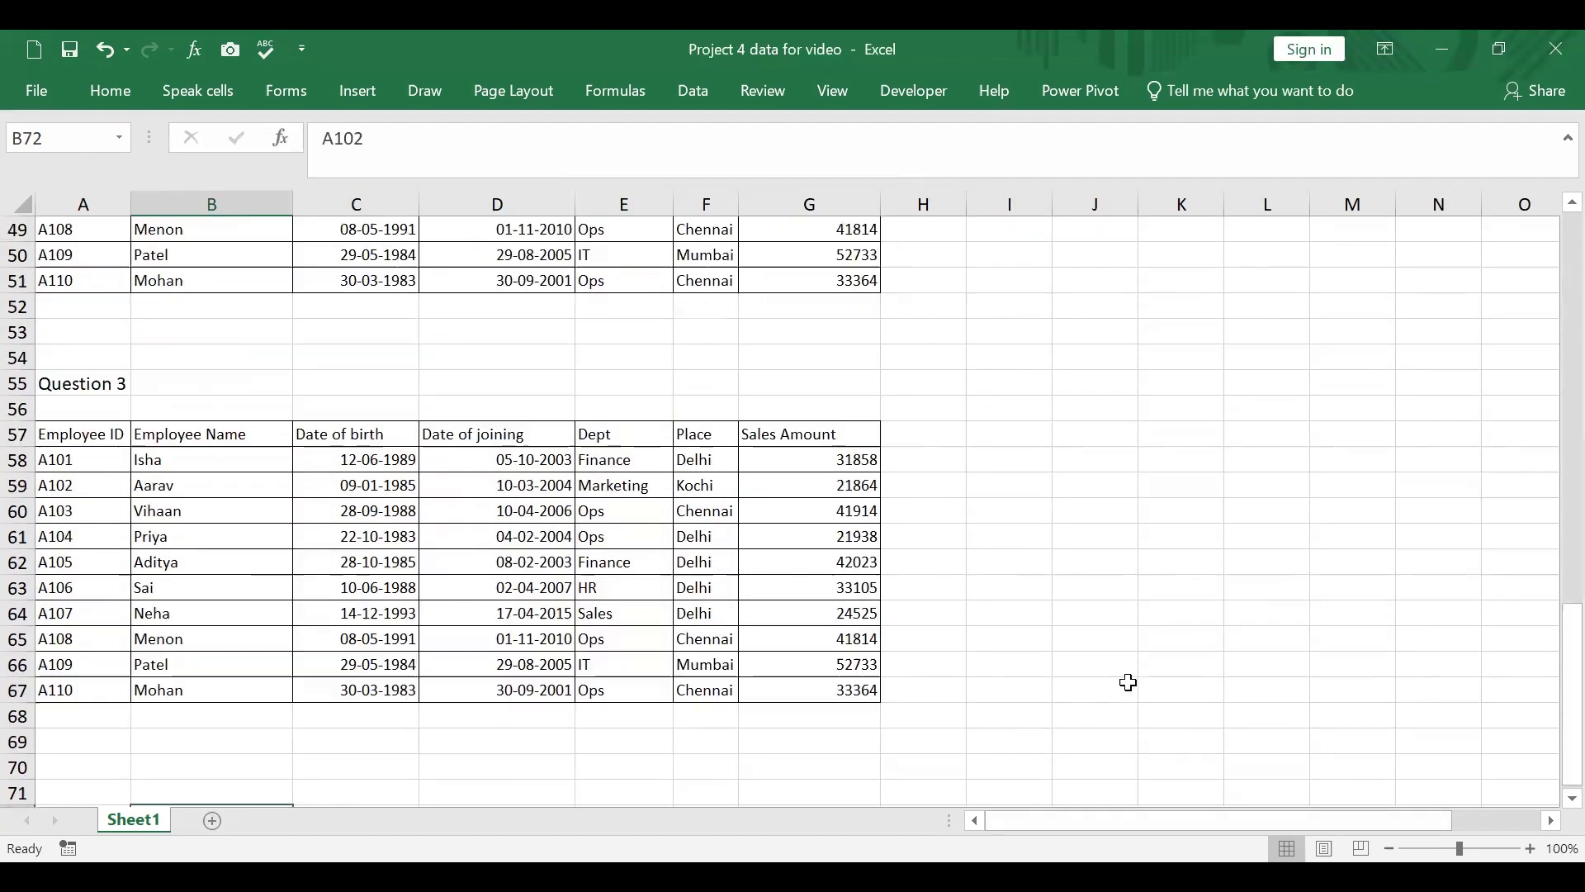
scroll(1129, 684, "up", 5)
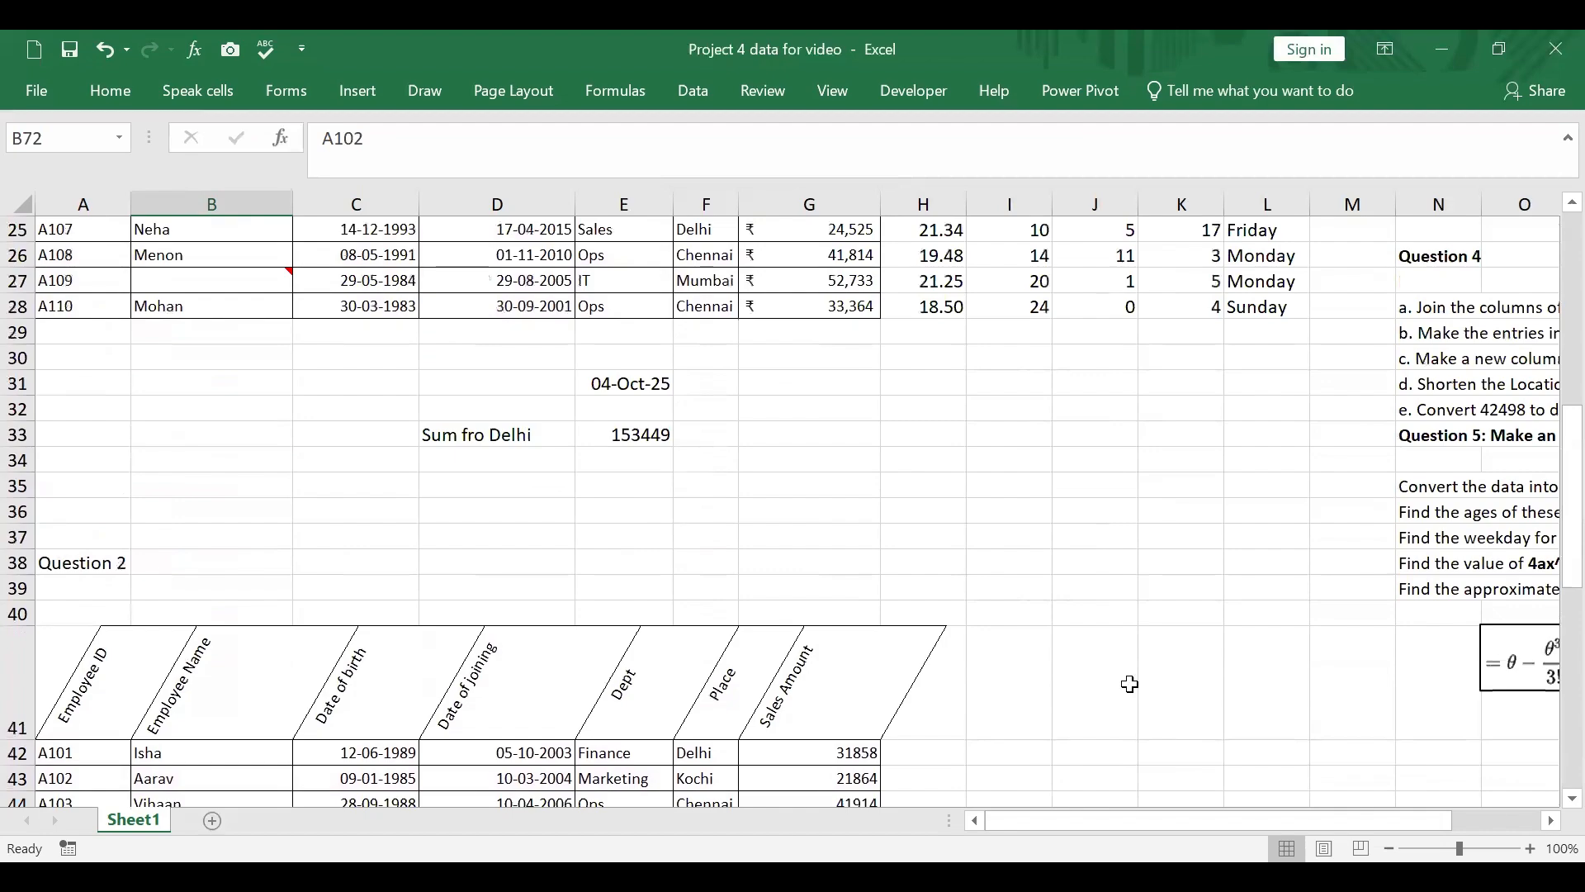
scroll(1129, 684, "down", 7)
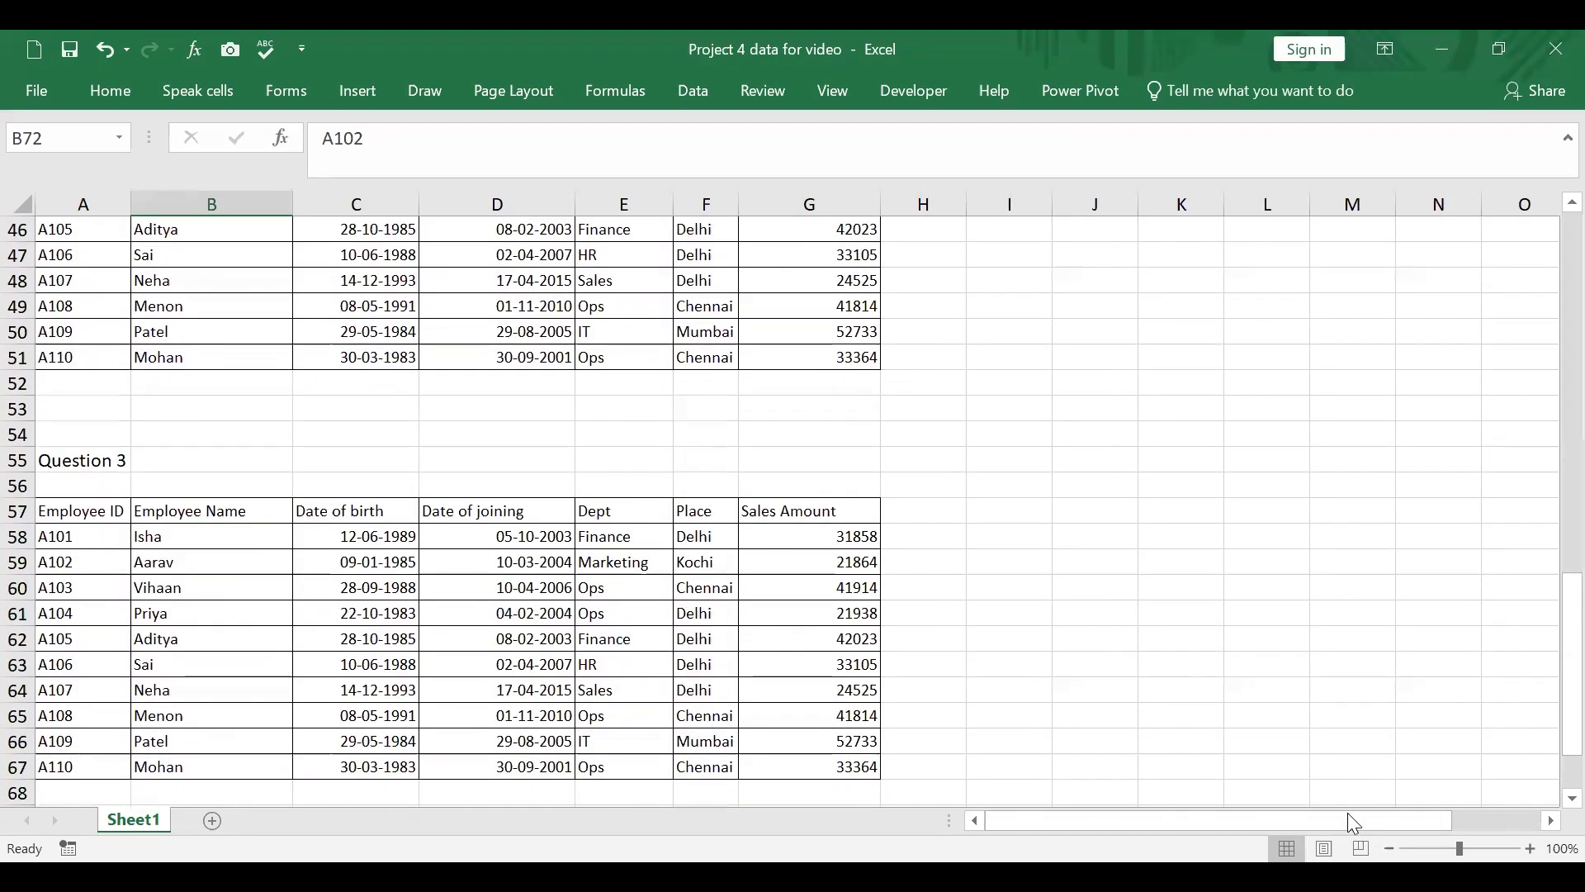
left_click_drag(1354, 824, 1441, 823)
scroll(1357, 582, "up", 9)
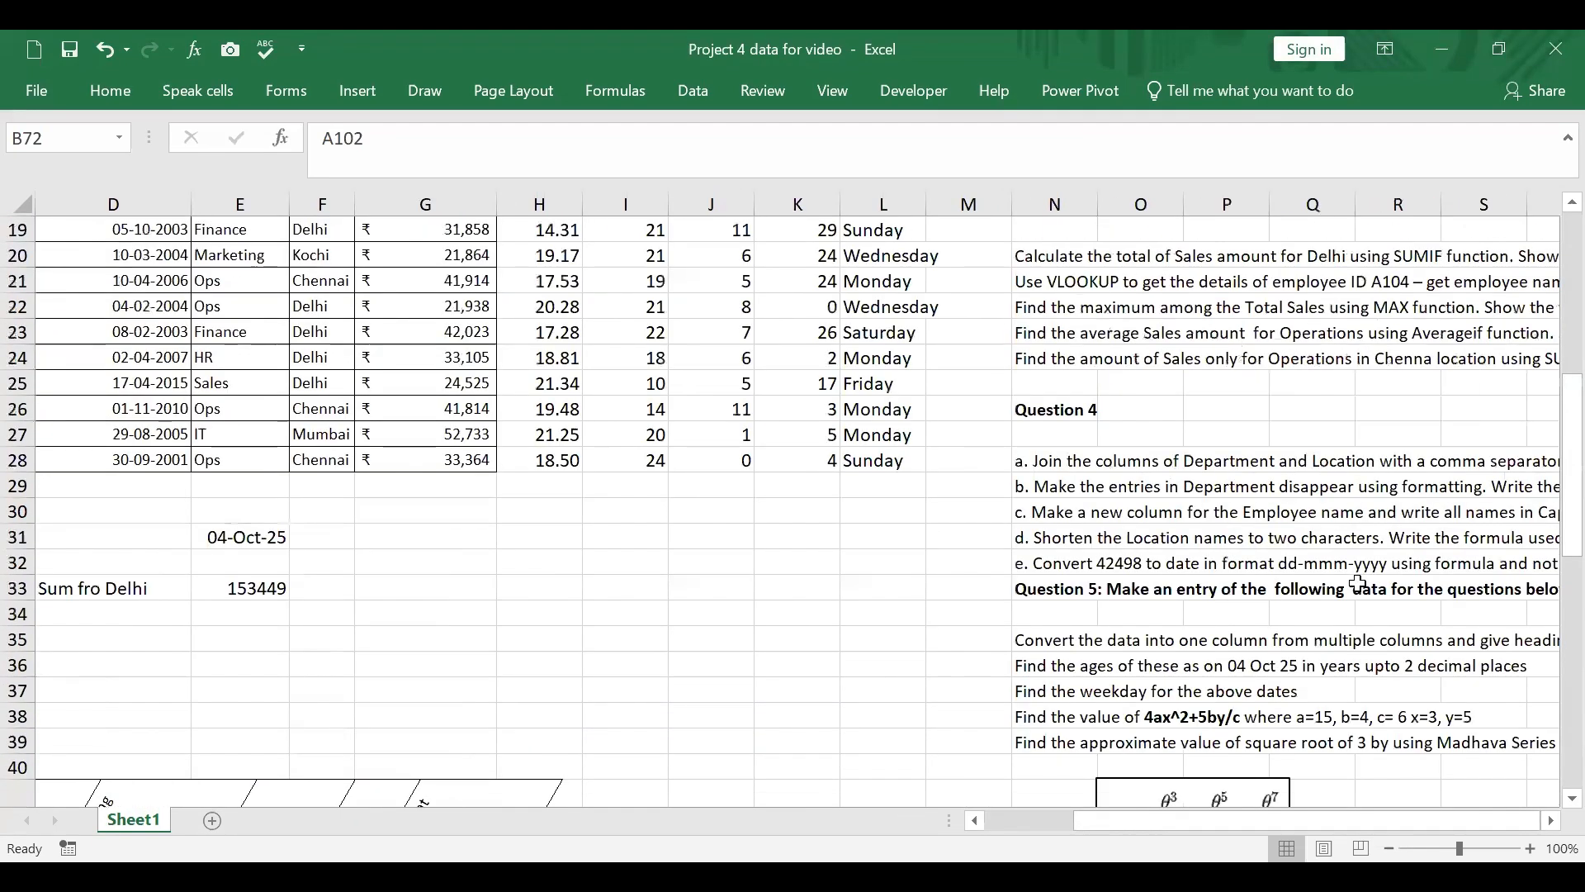
Step: Start an AVERAGEIF function in E75 and set its range to E58:G67
scroll(1357, 582, "down", 9)
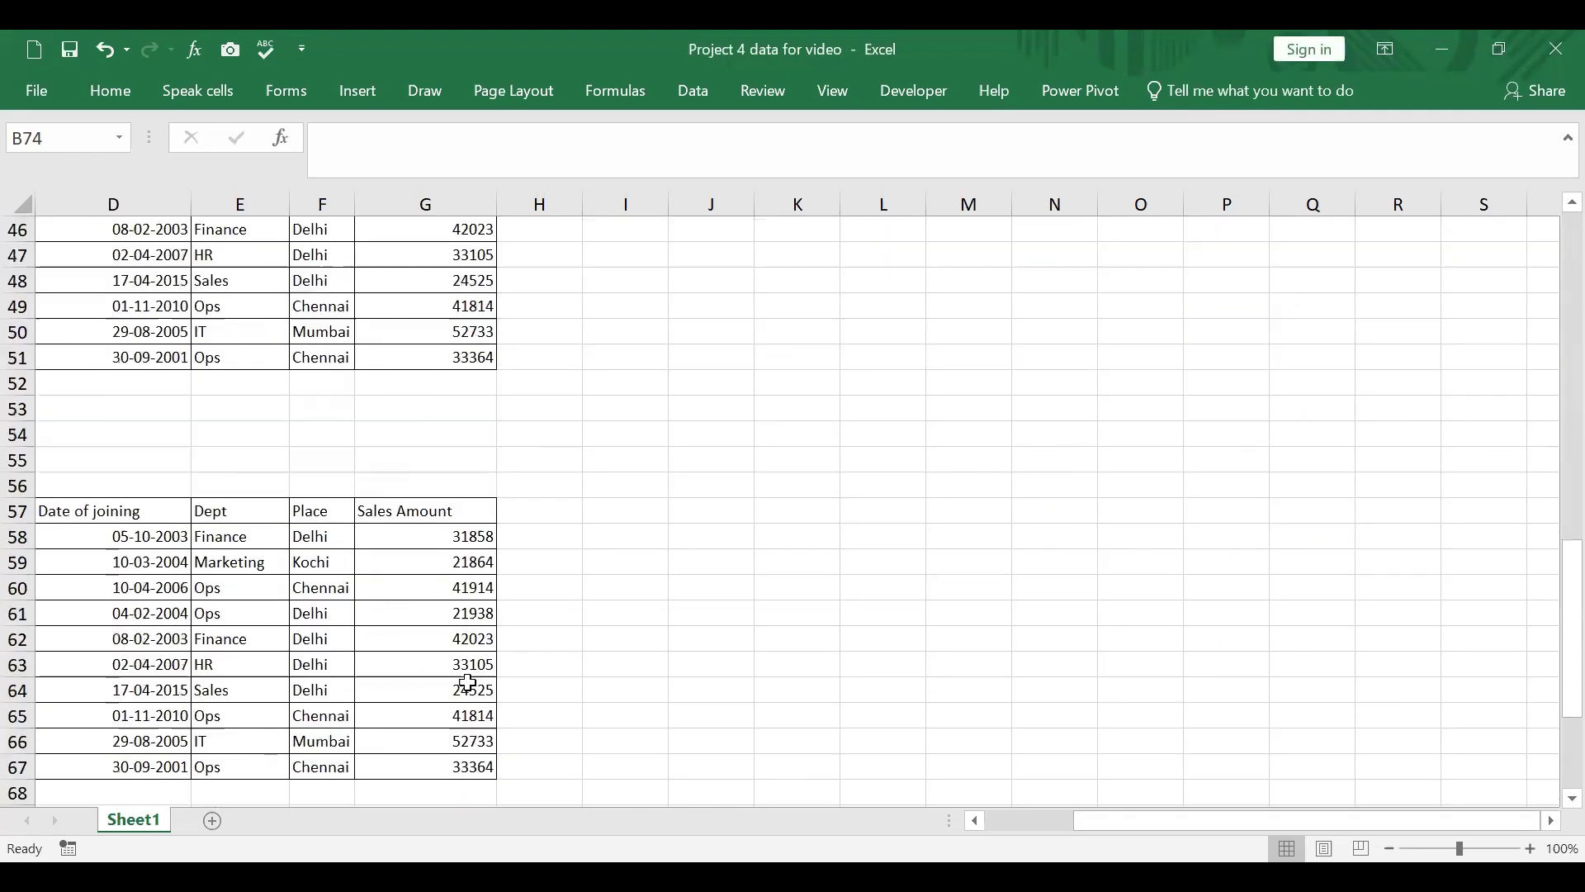
scroll(468, 683, "down", 5)
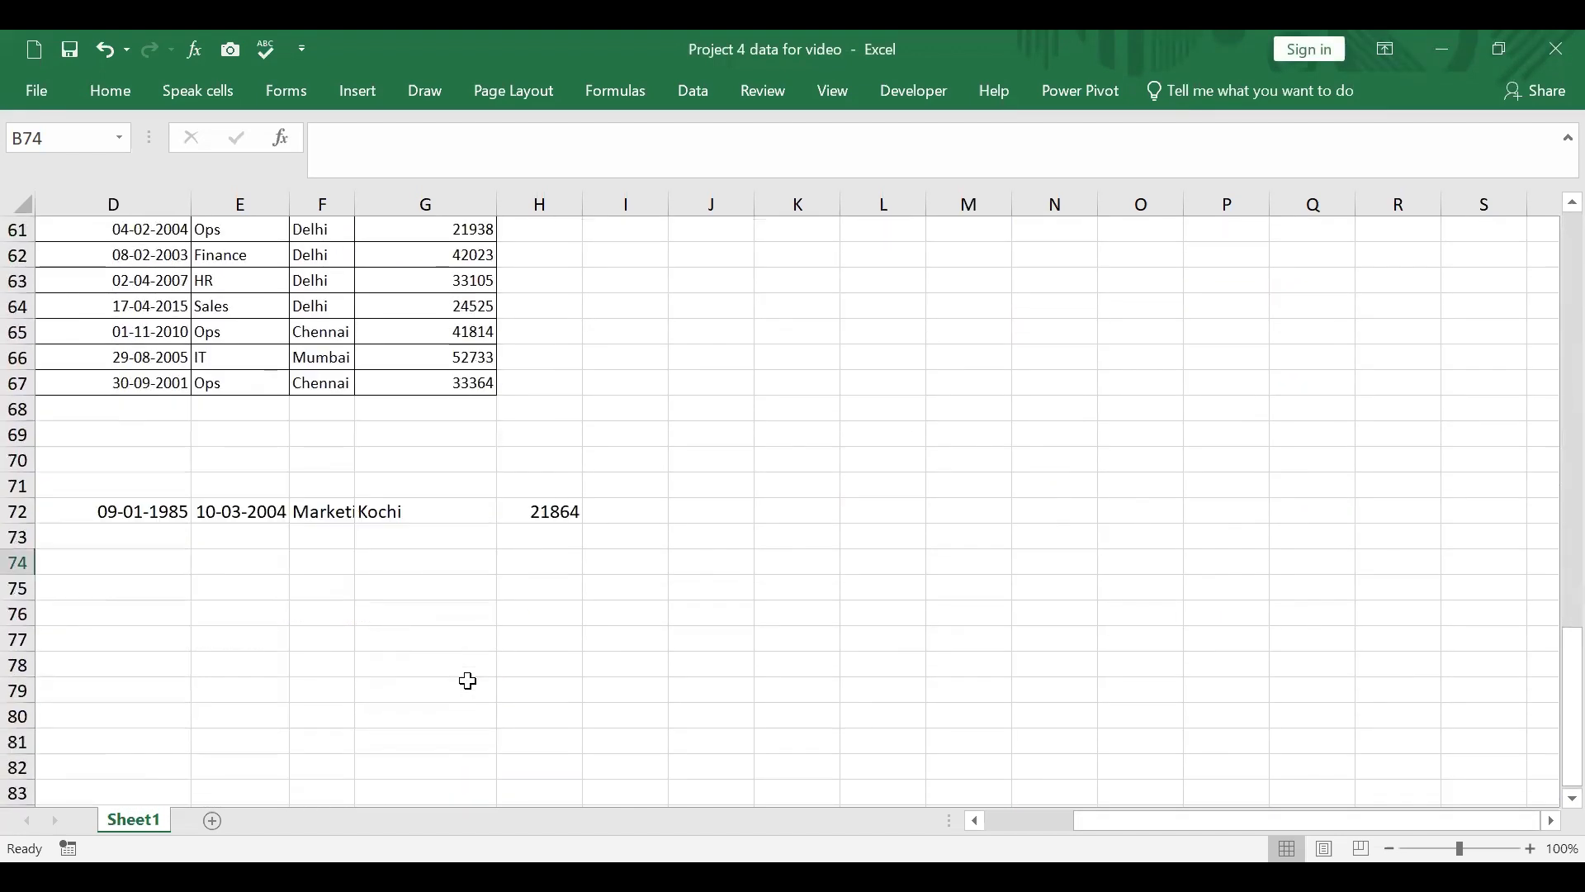
left_click(240, 592)
type("=a")
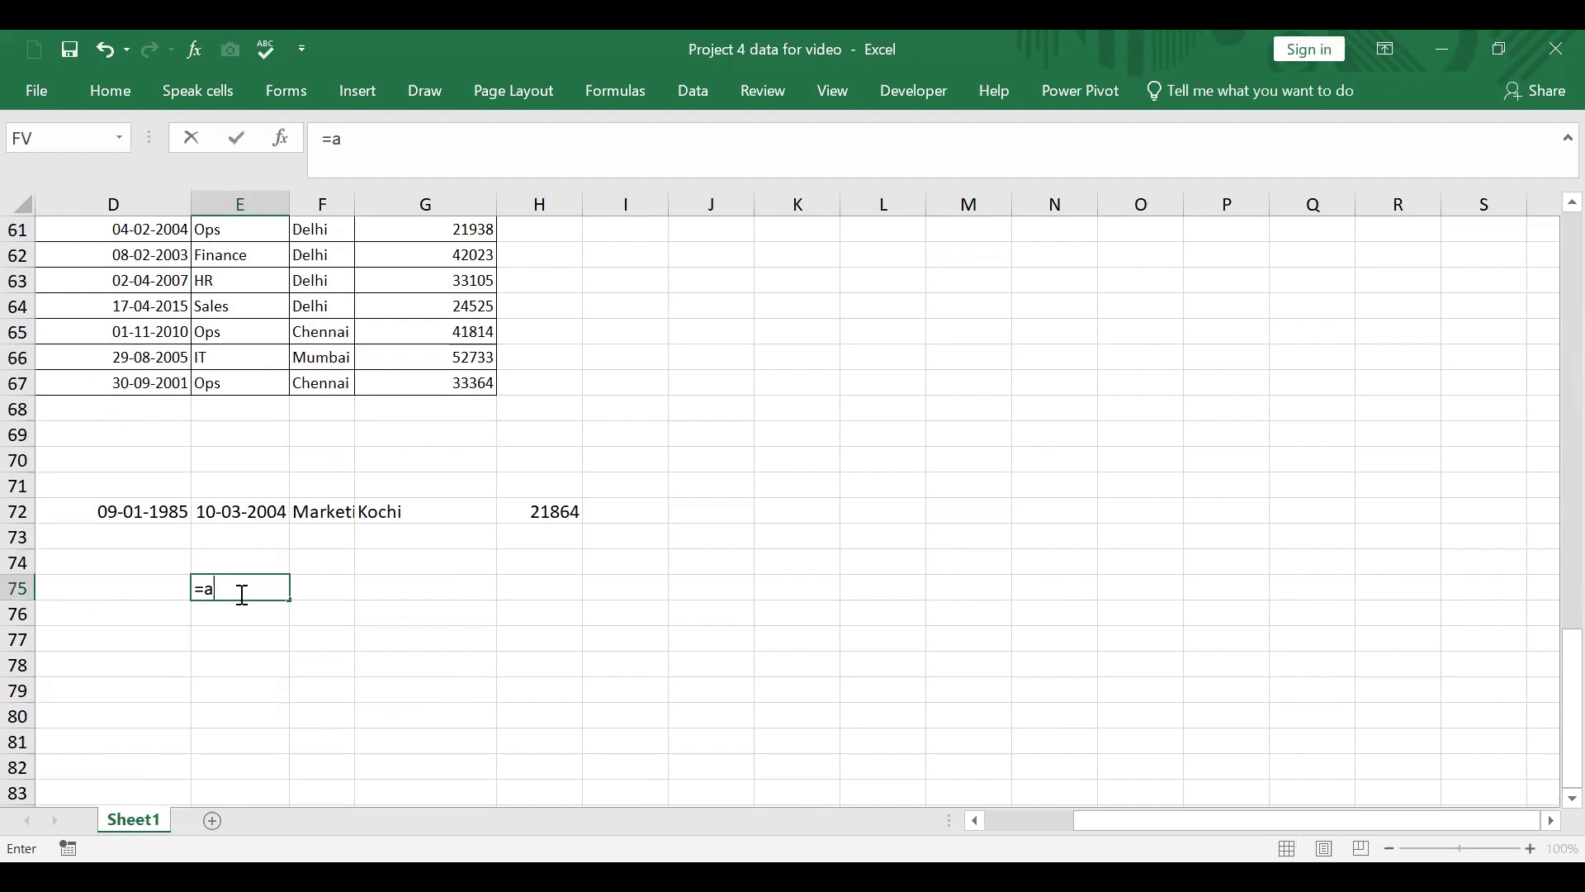
type("verageif(")
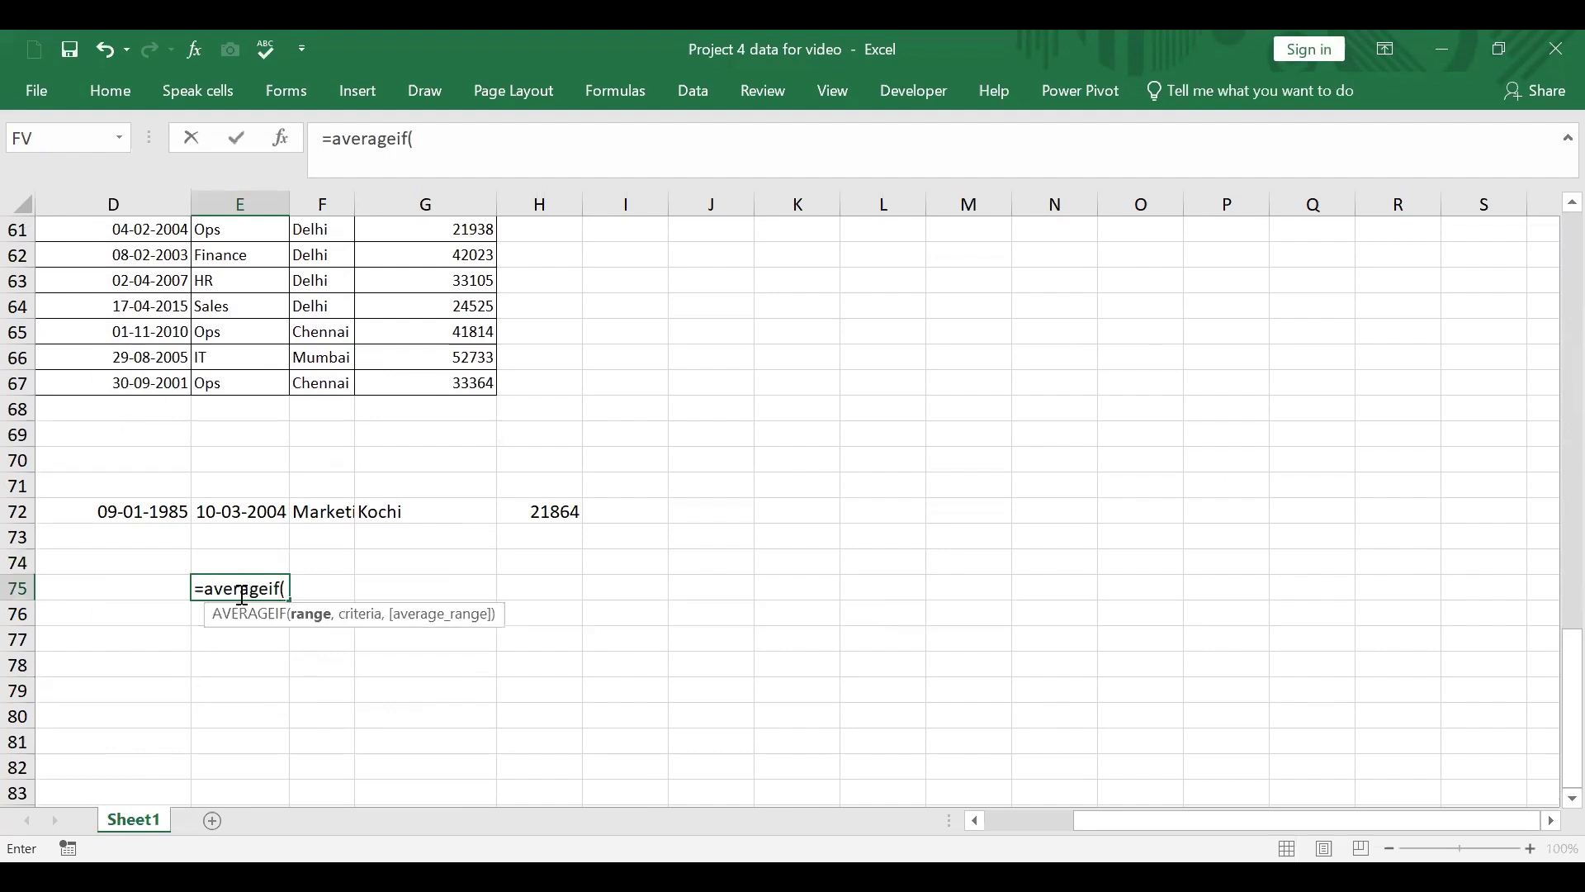
left_click(281, 140)
scroll(538, 532, "up", 4)
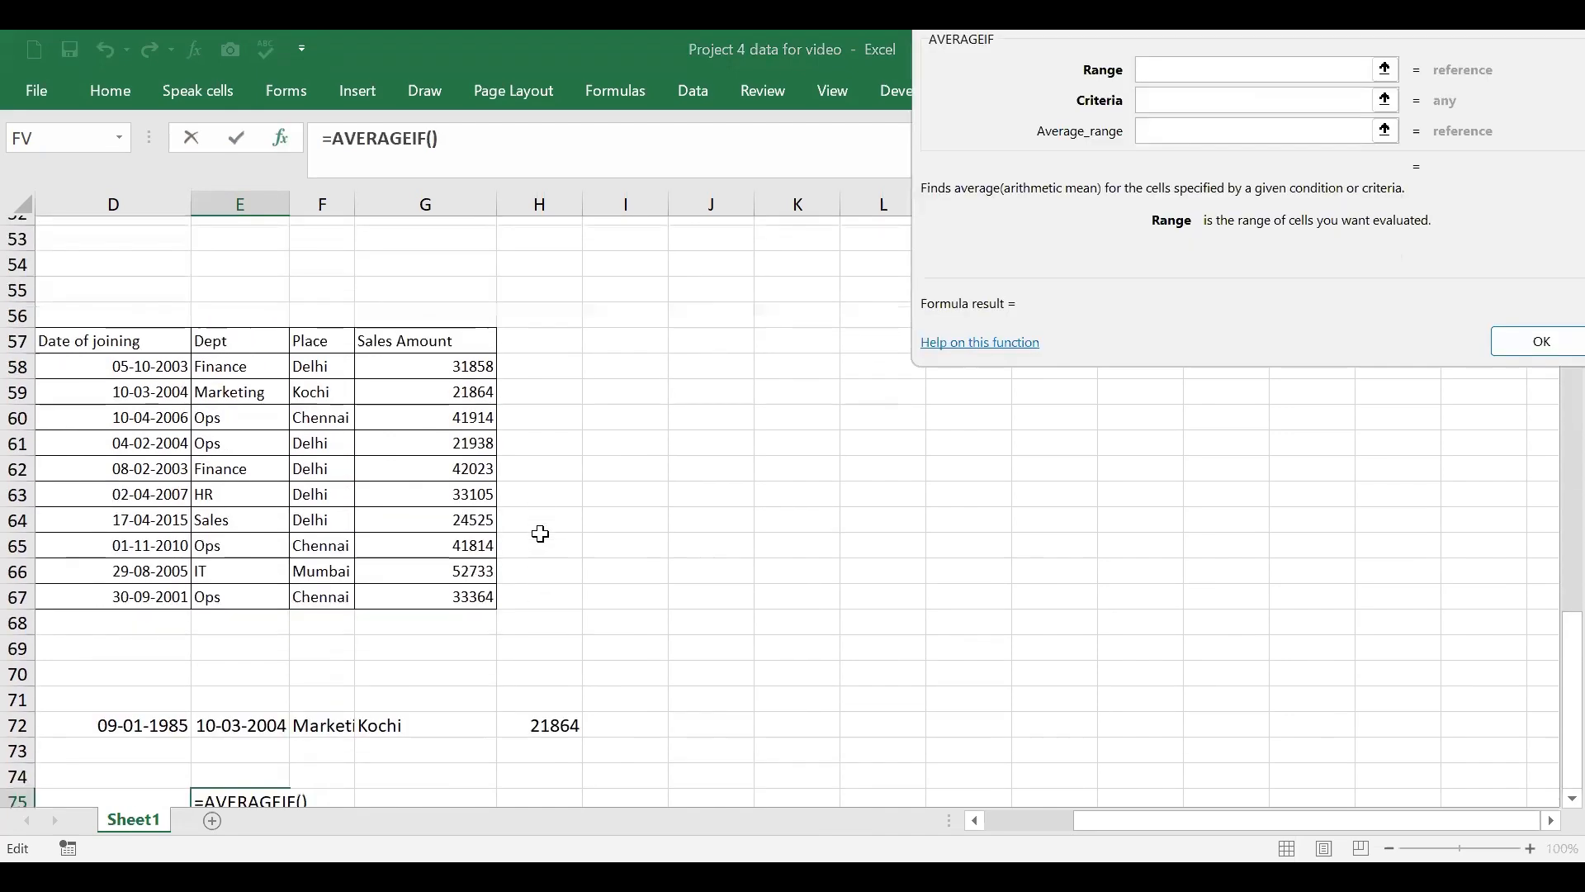
left_click(237, 460)
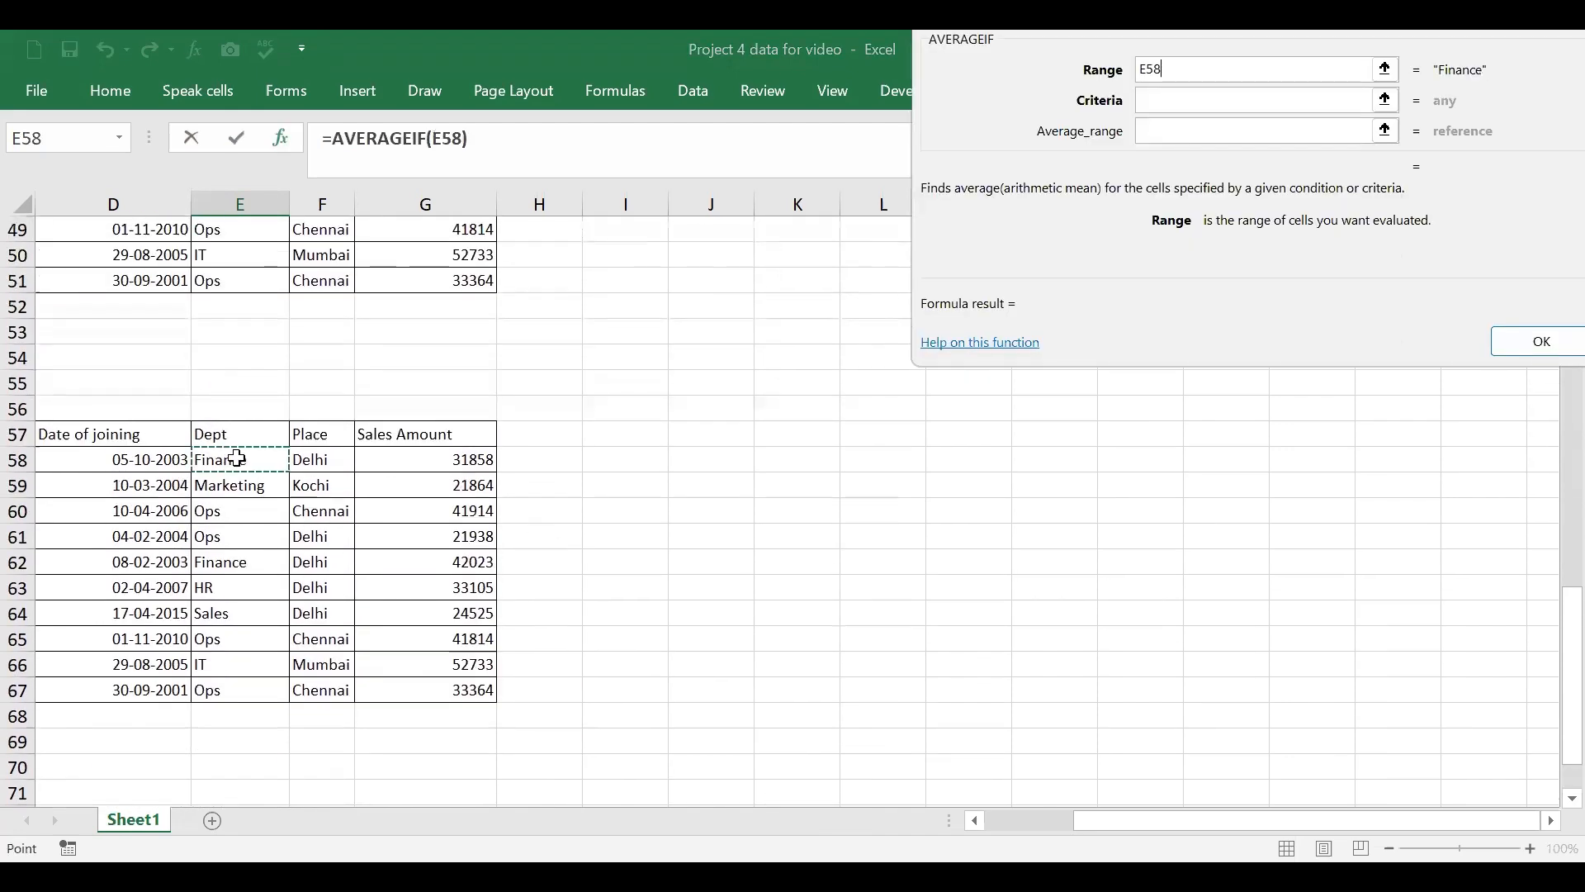
left_click(479, 685, "shift")
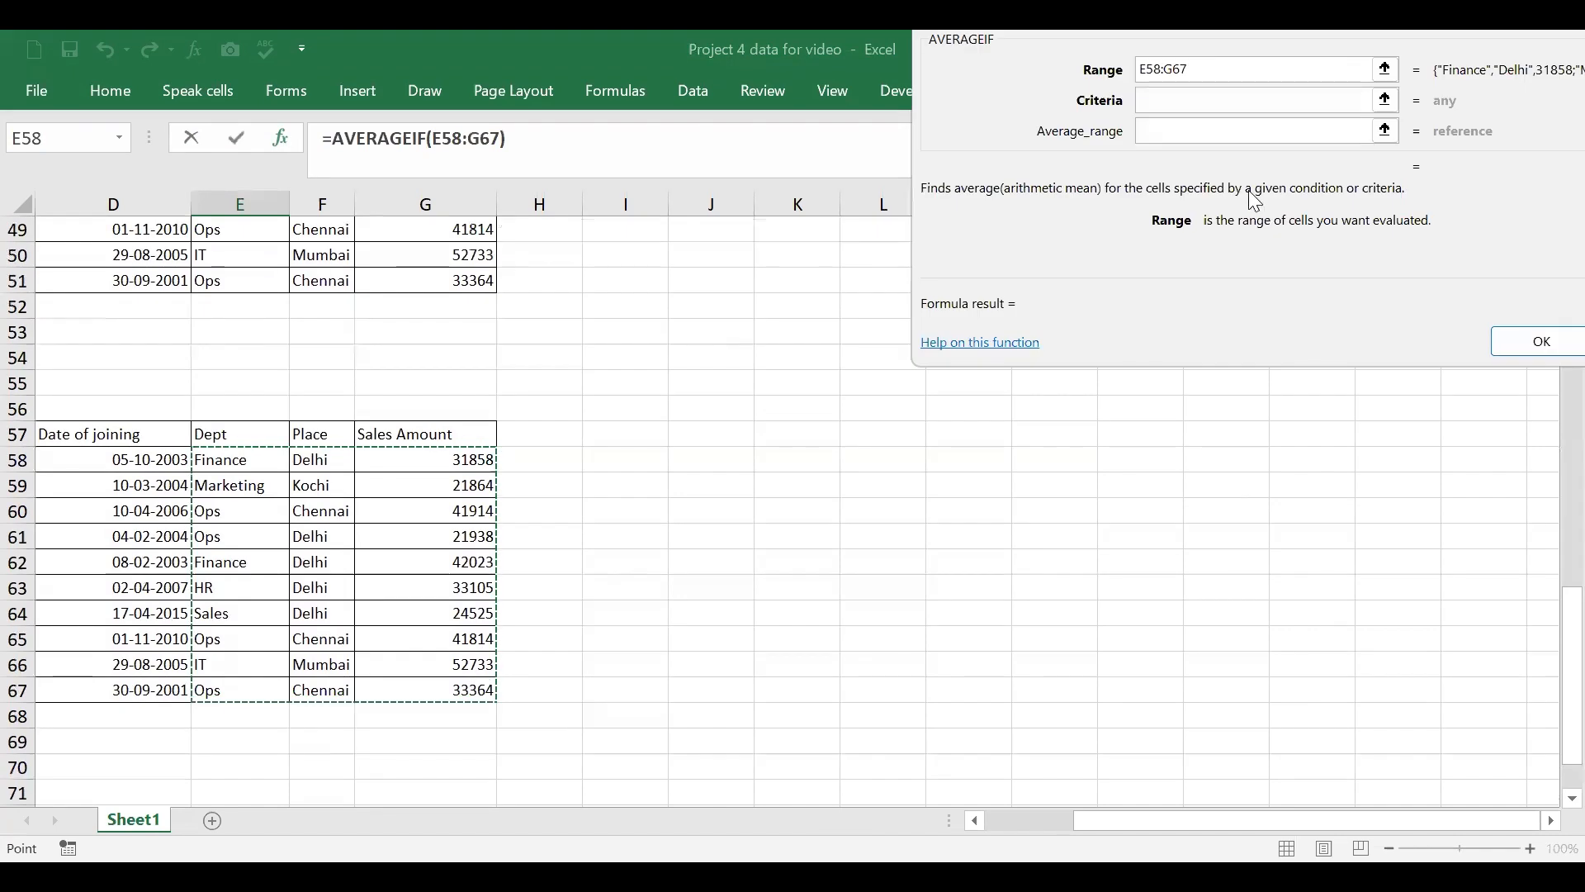
Step: Complete the AVERAGEIF arguments with the criteria "Sales" and the average range G58:G67
key("Tab")
type("Sa")
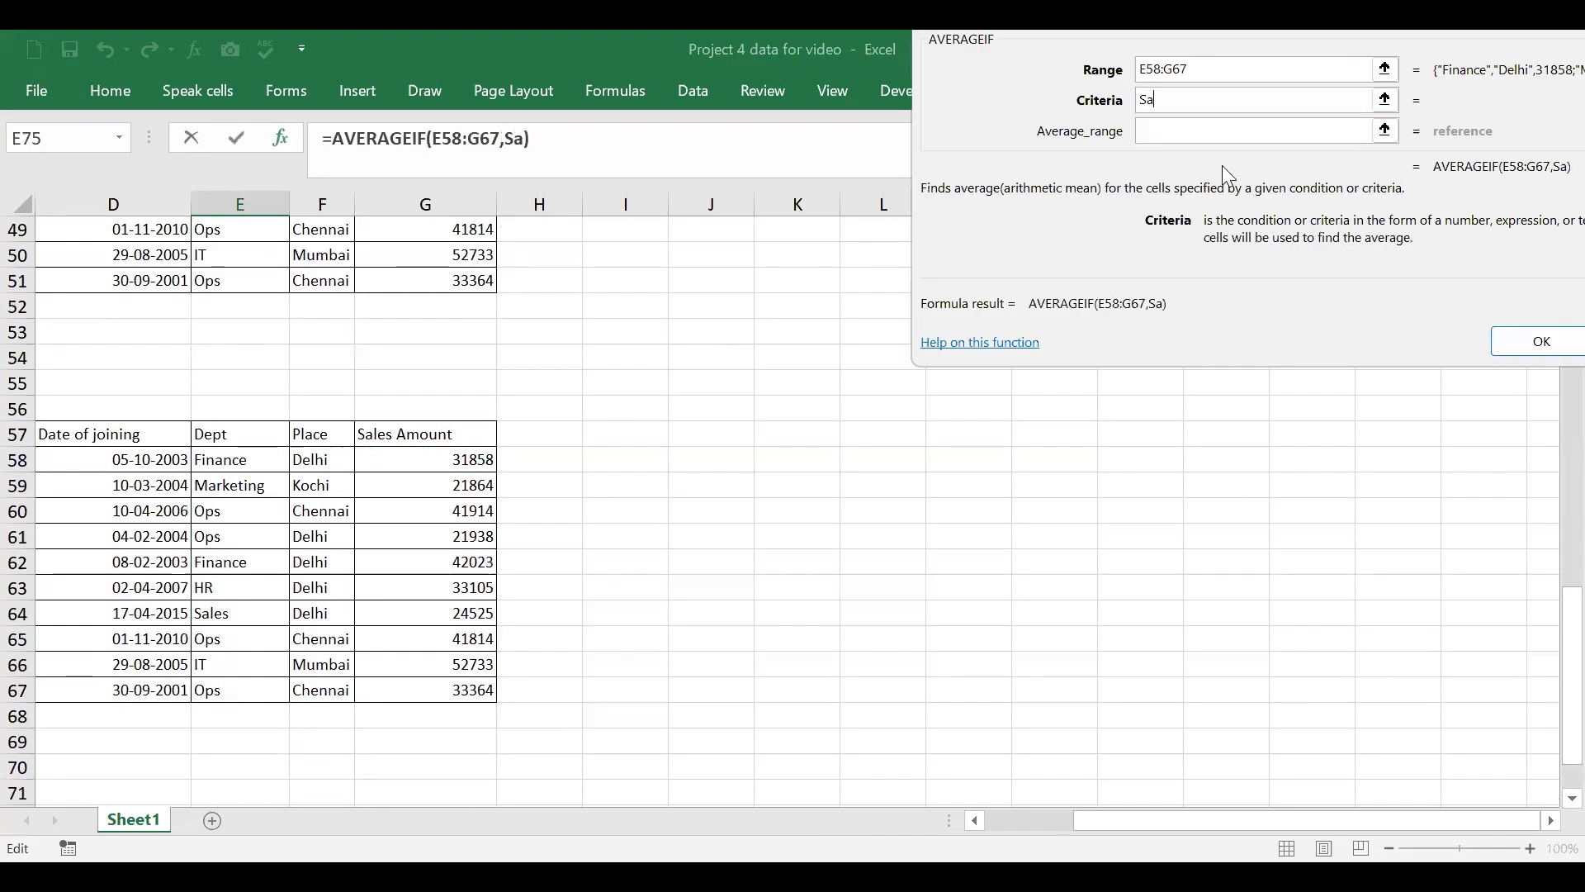
type("les")
key("Tab")
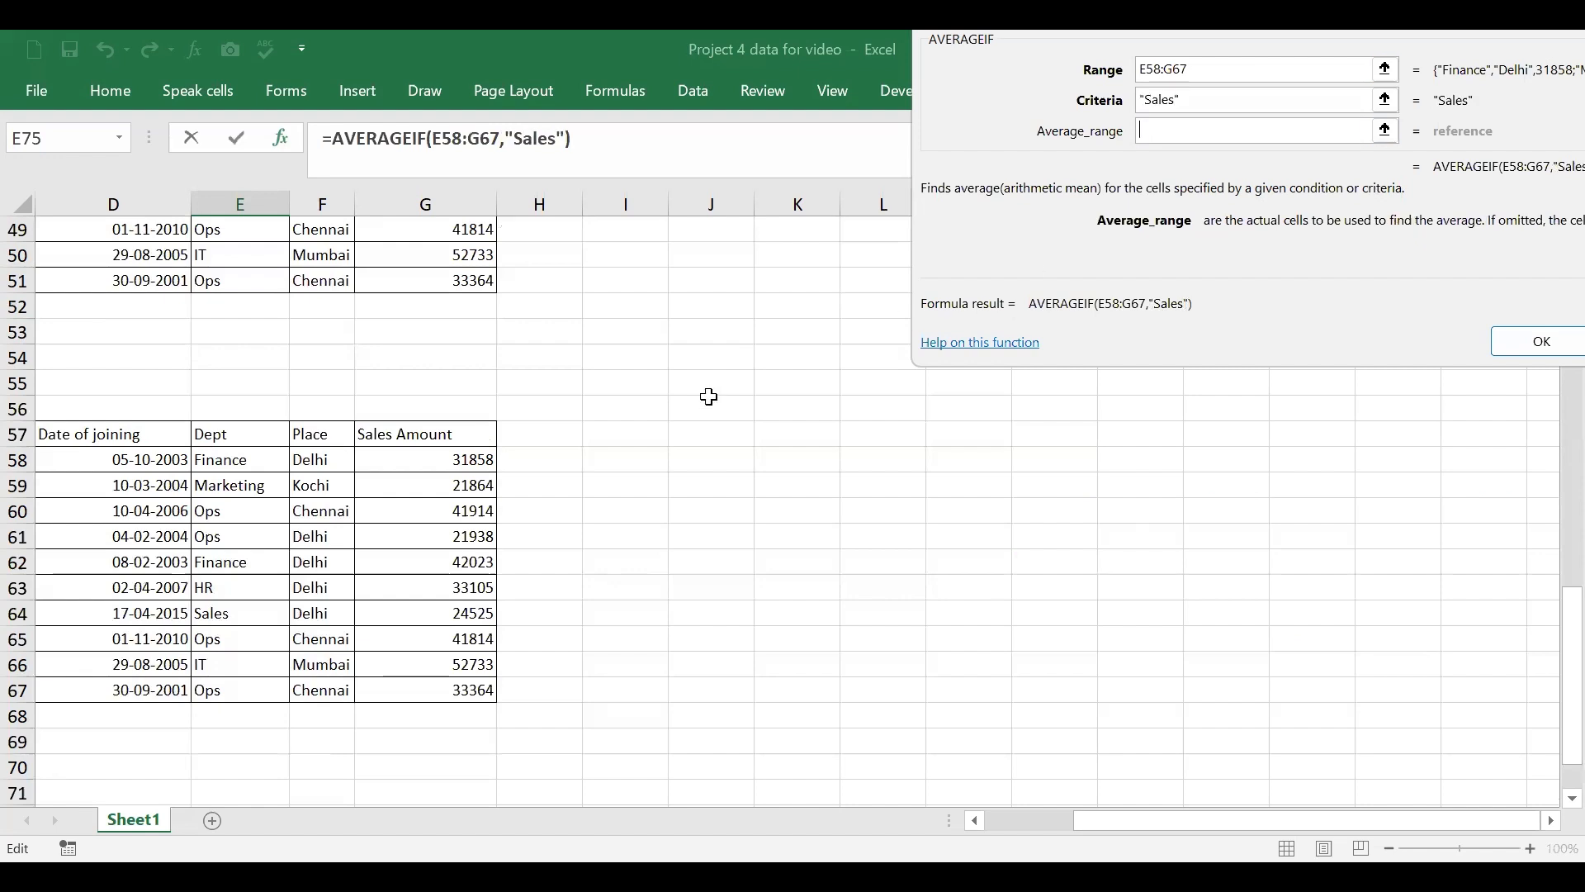
left_click(461, 469)
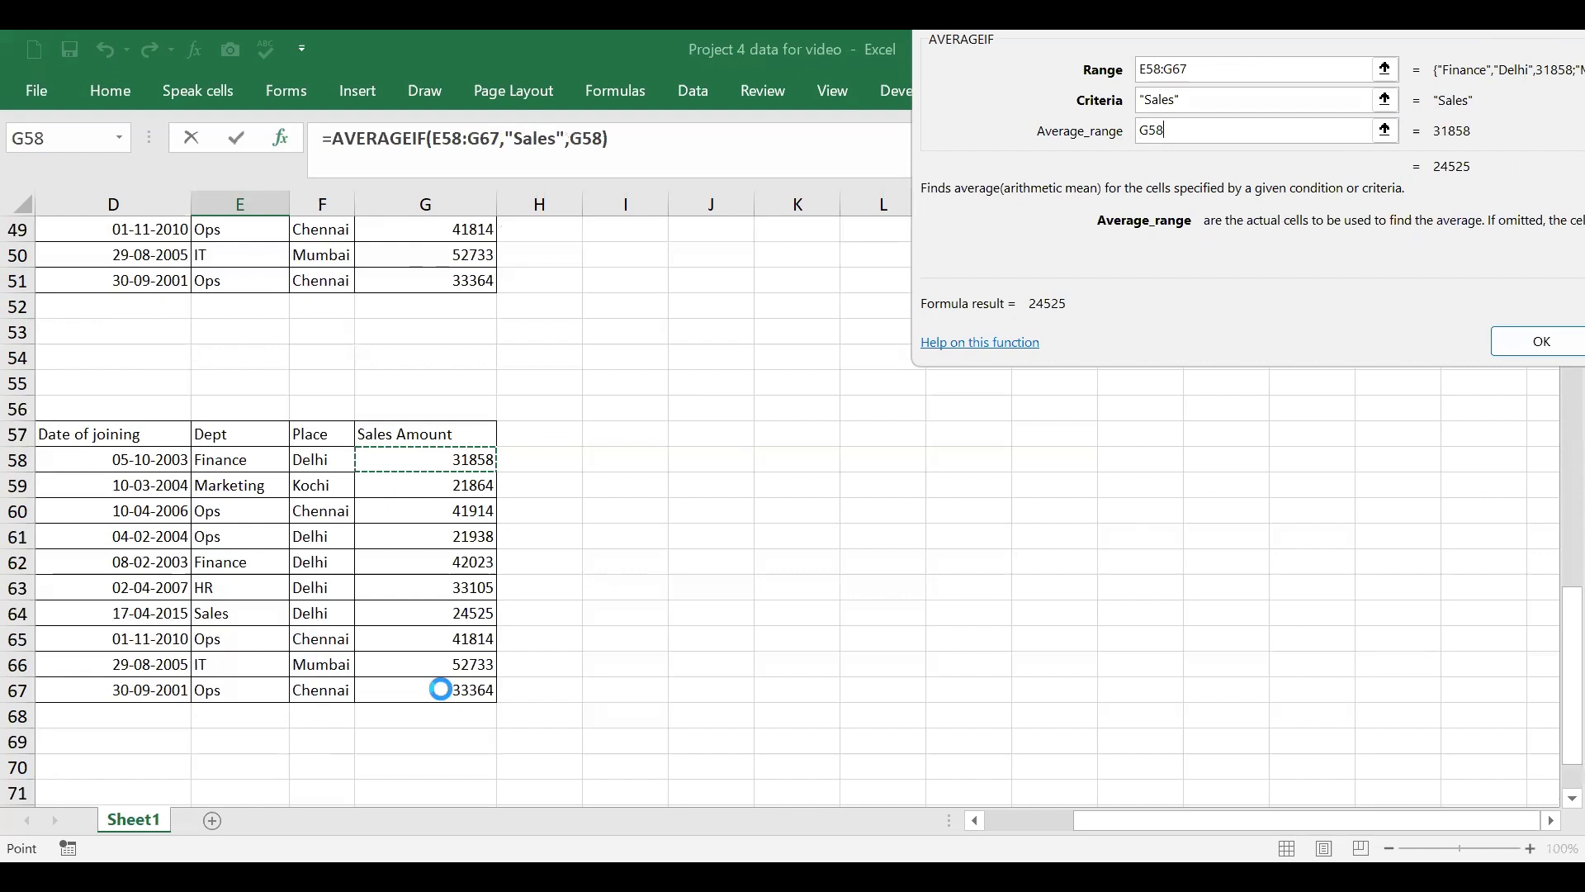
type(":G67")
key("Return")
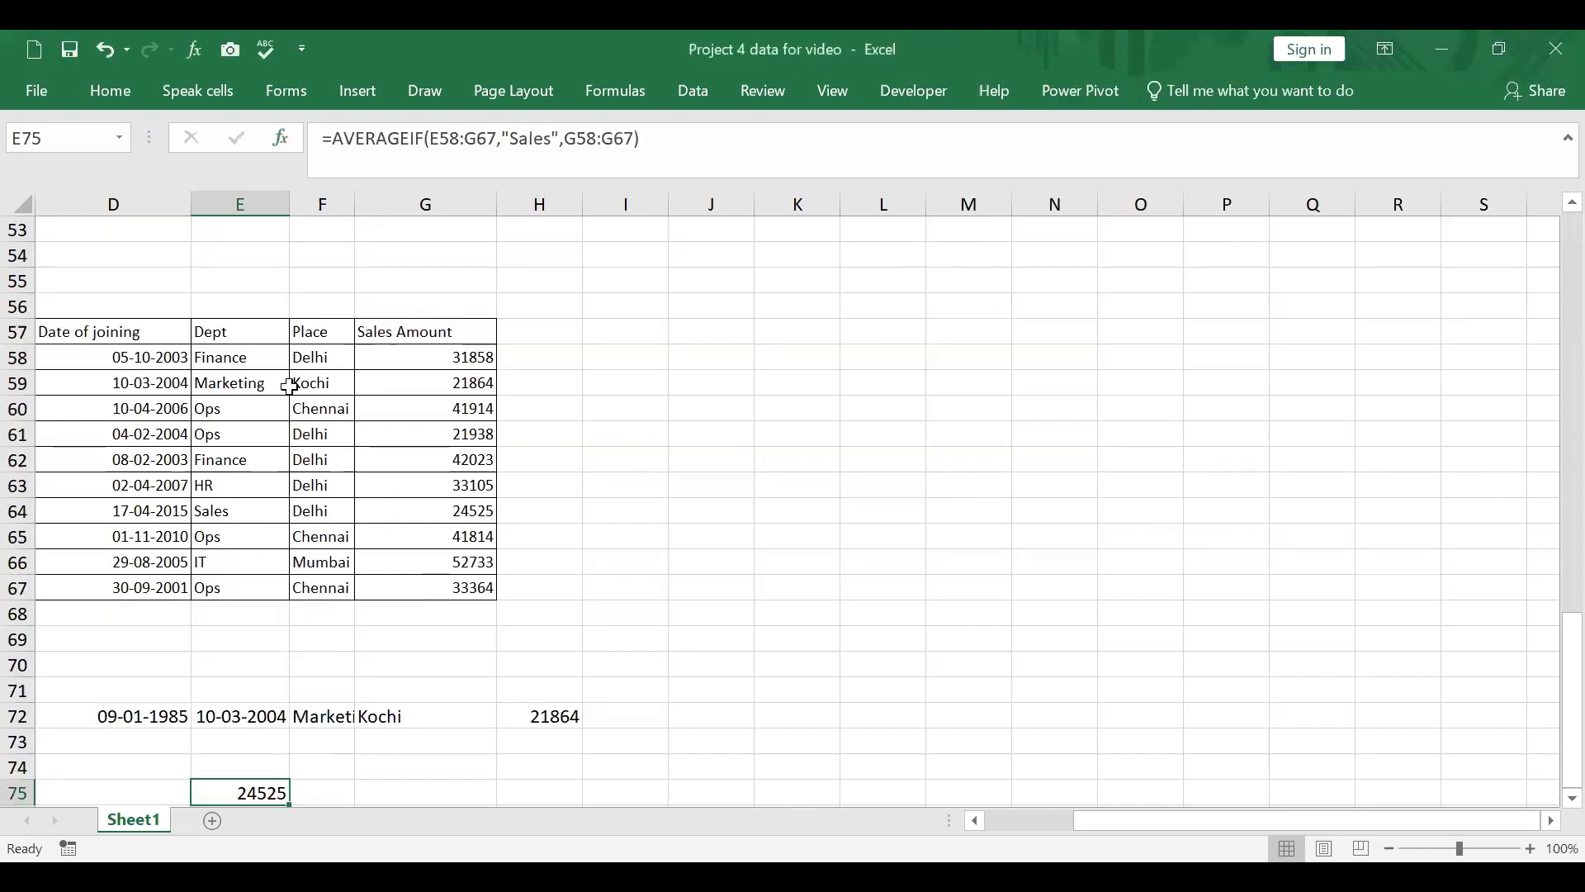
Step: Replace the AVERAGEIF criteria in E75 with "Ops" to average the Operations sales
left_click(246, 514)
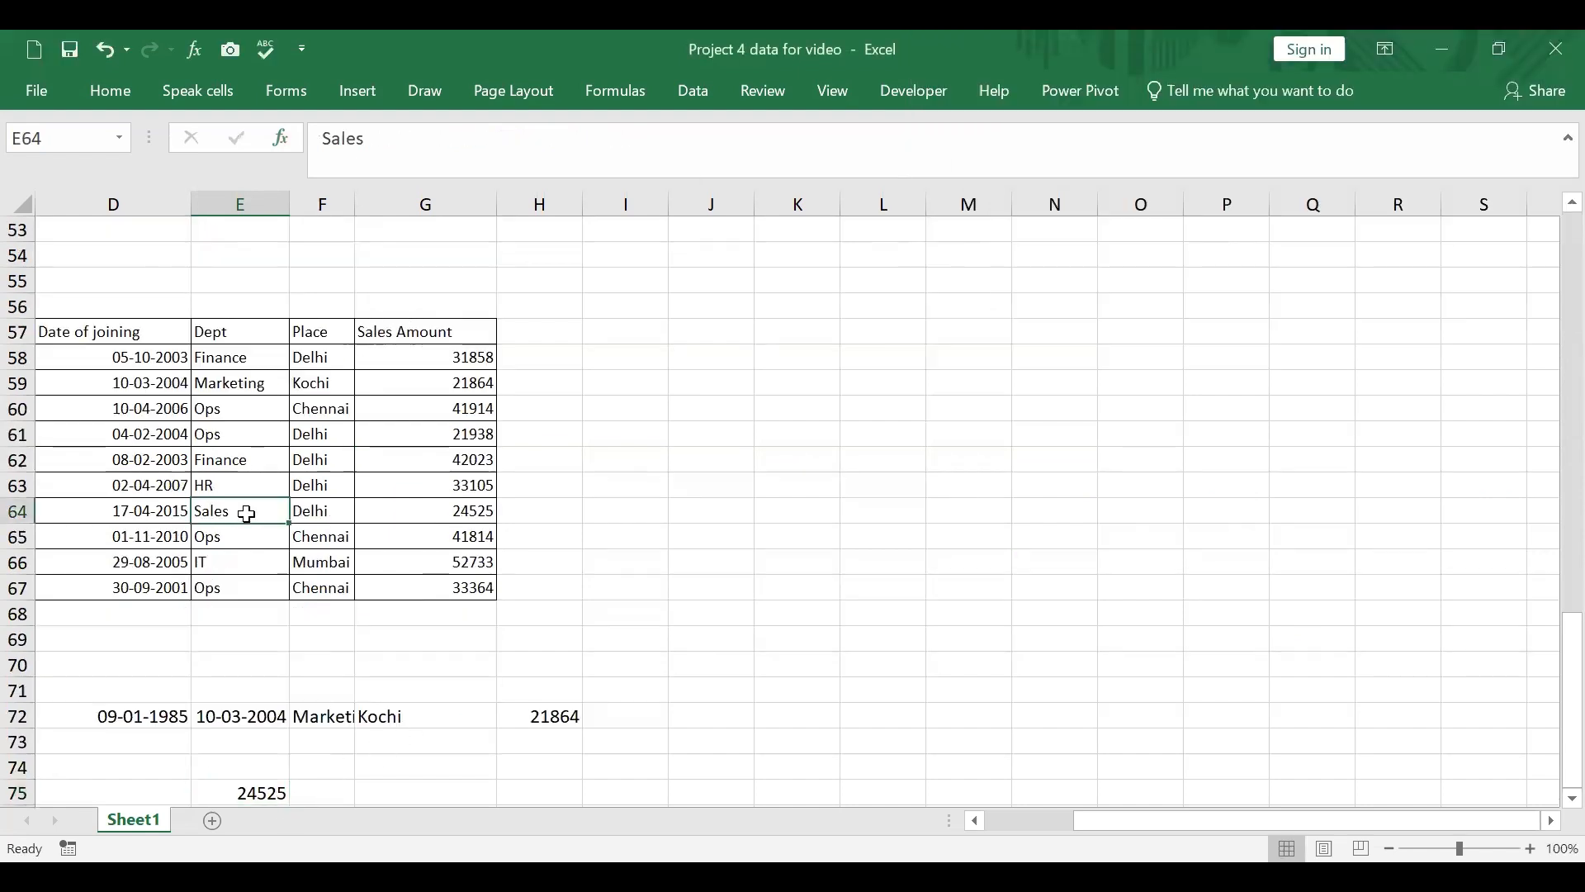
left_click(251, 792)
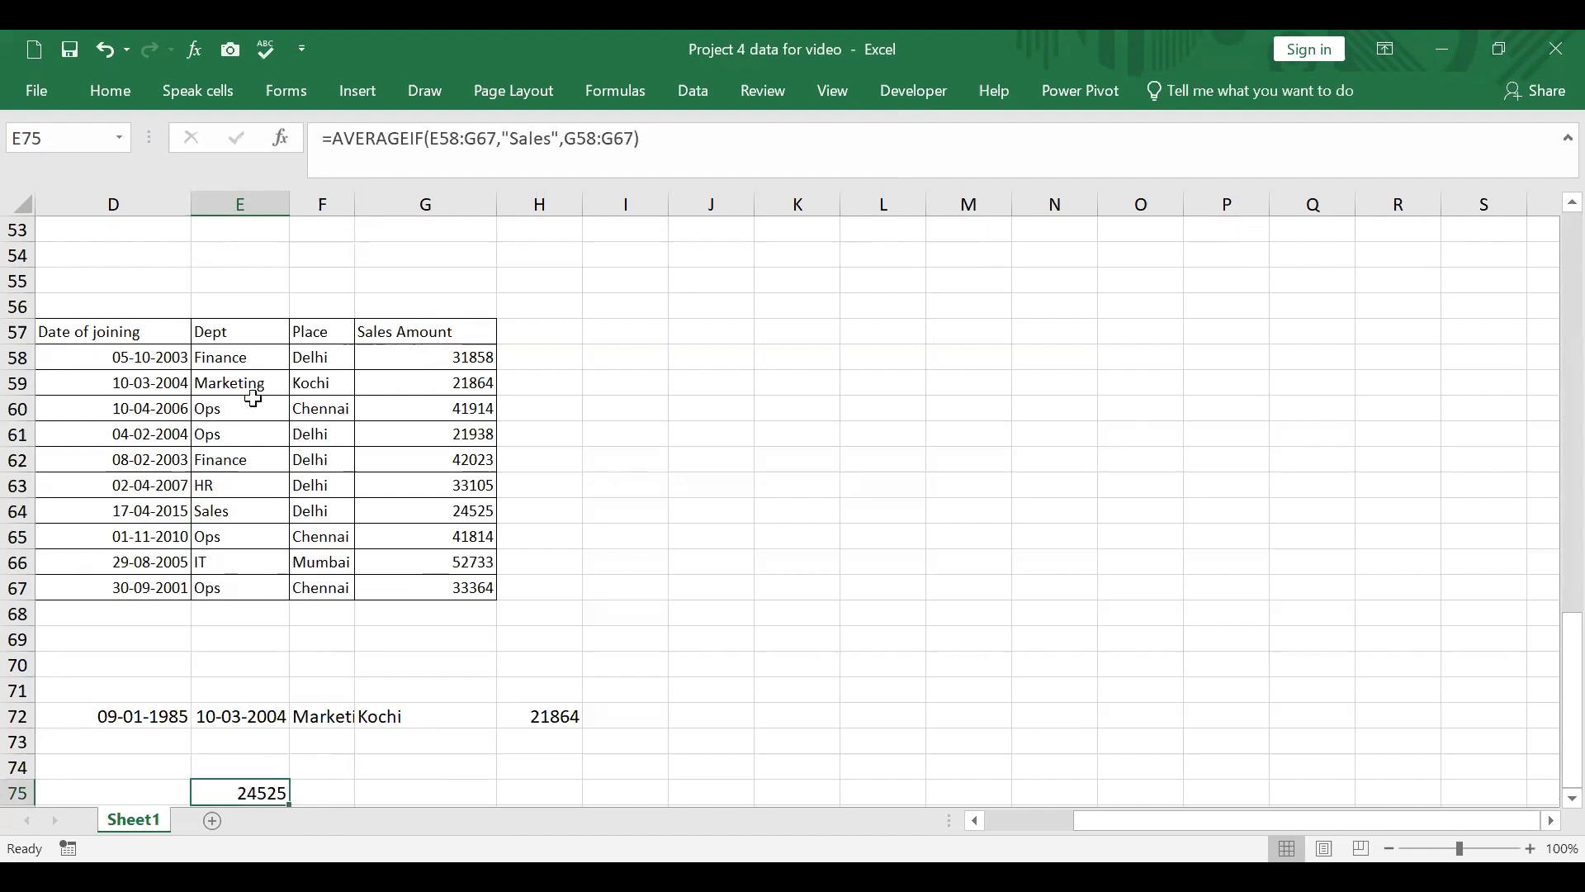
left_click(528, 142)
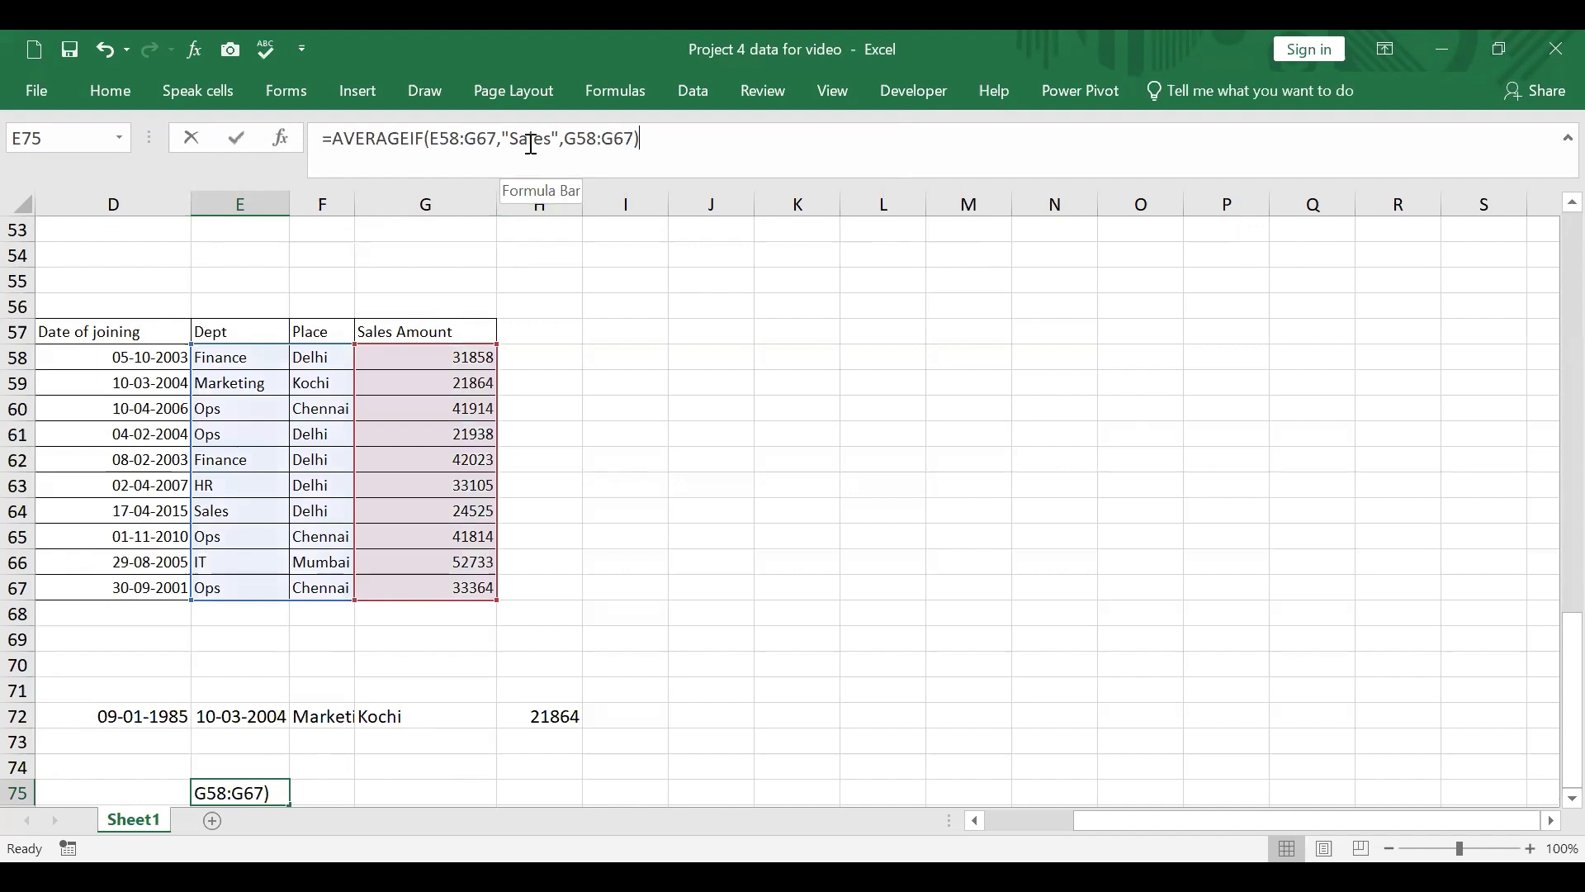
type("Ops")
key("Delete")
key("Delete")
key("Delete")
key("Delete")
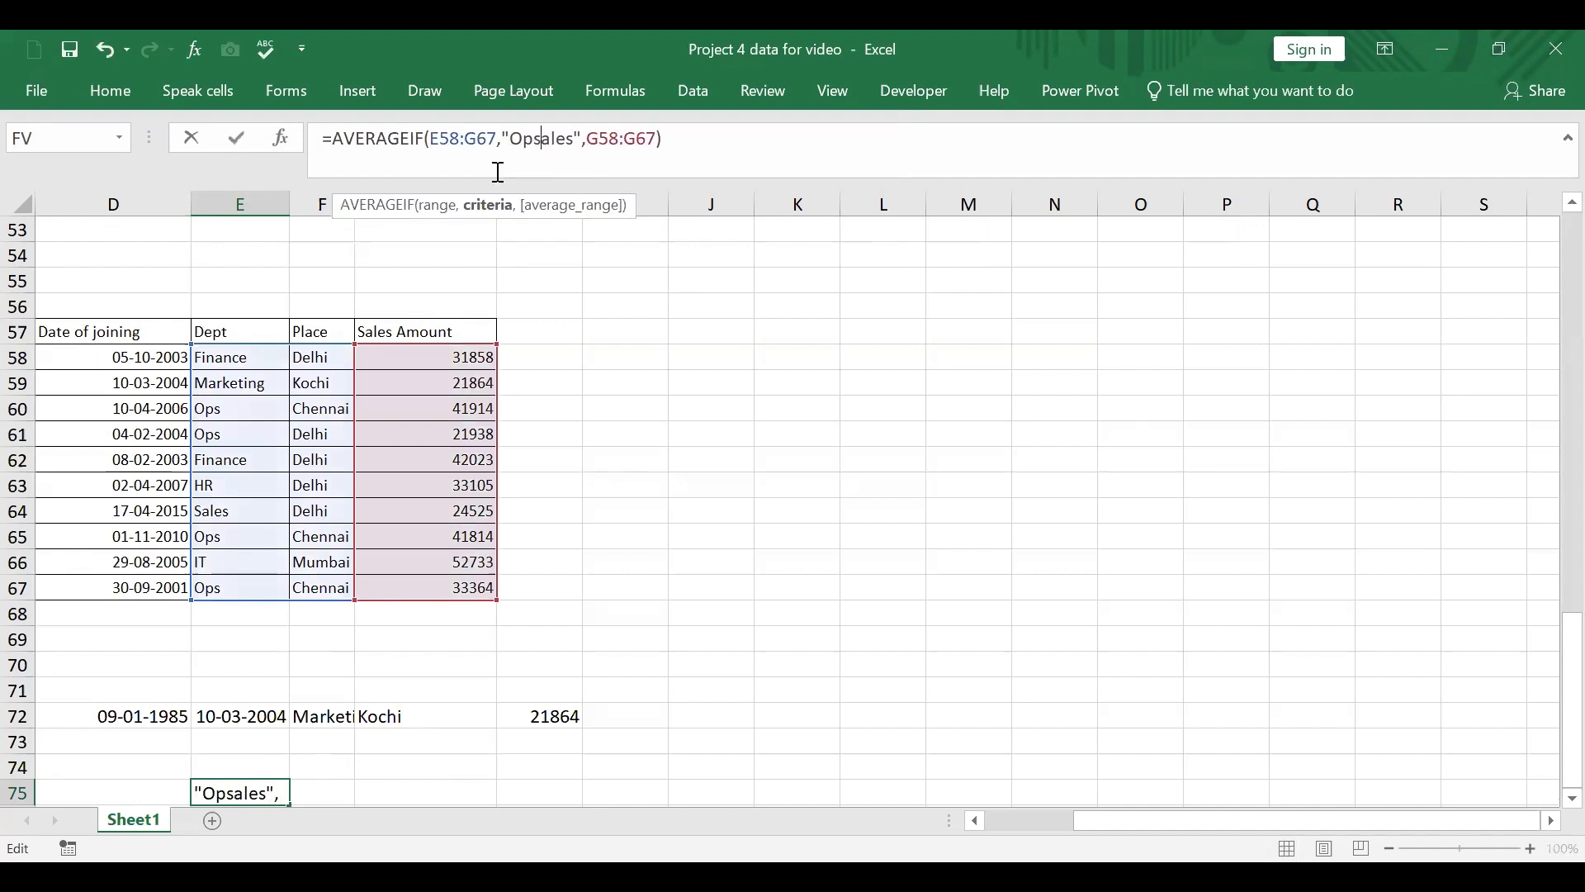
key("Delete")
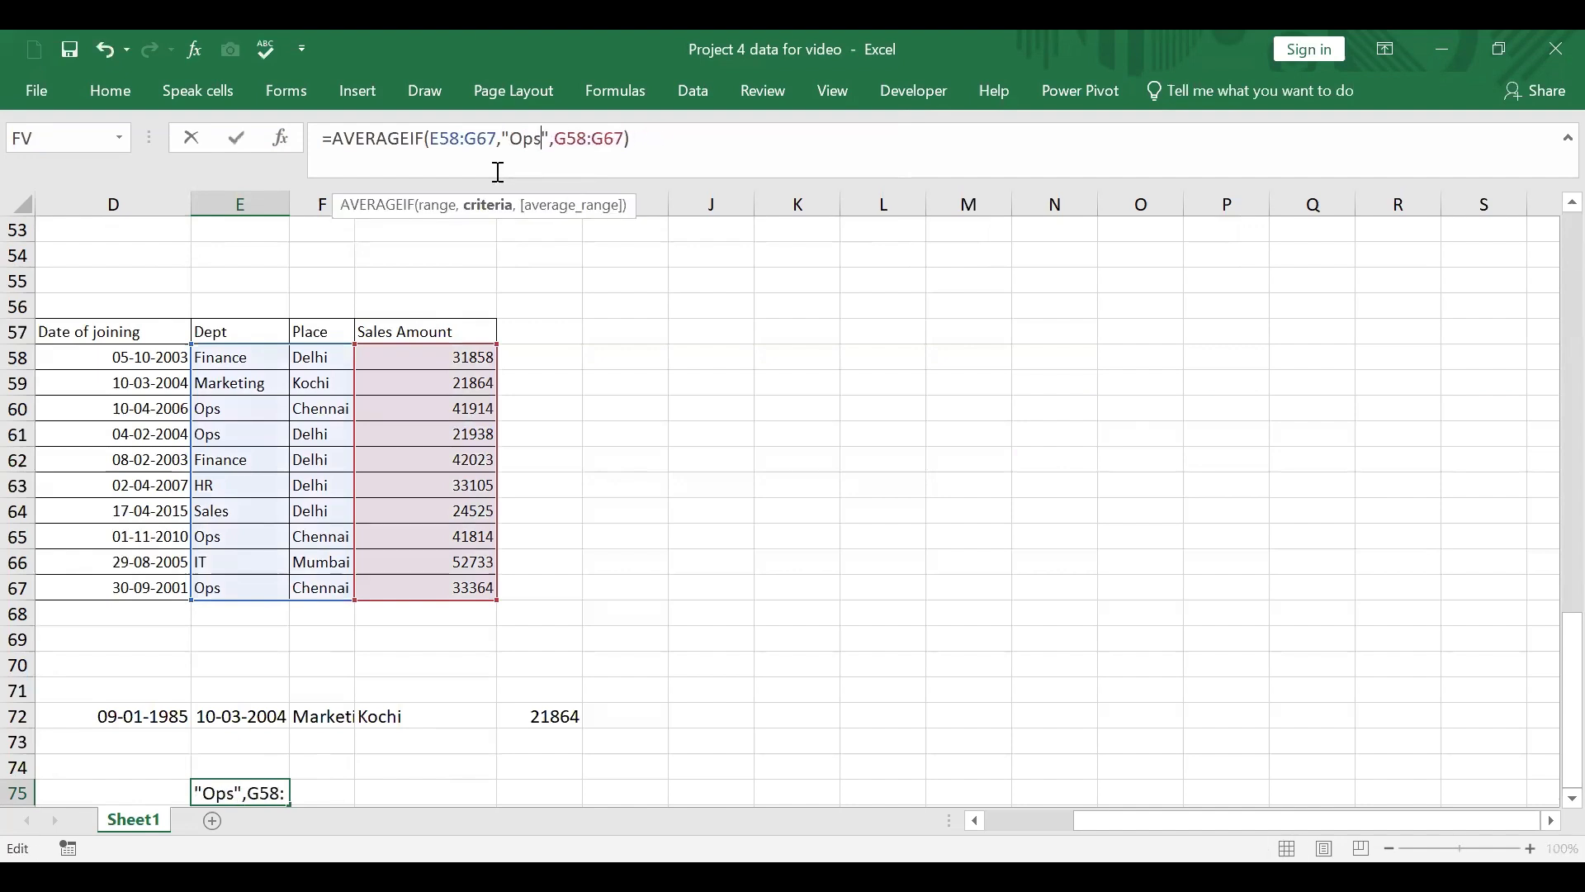
key("Return")
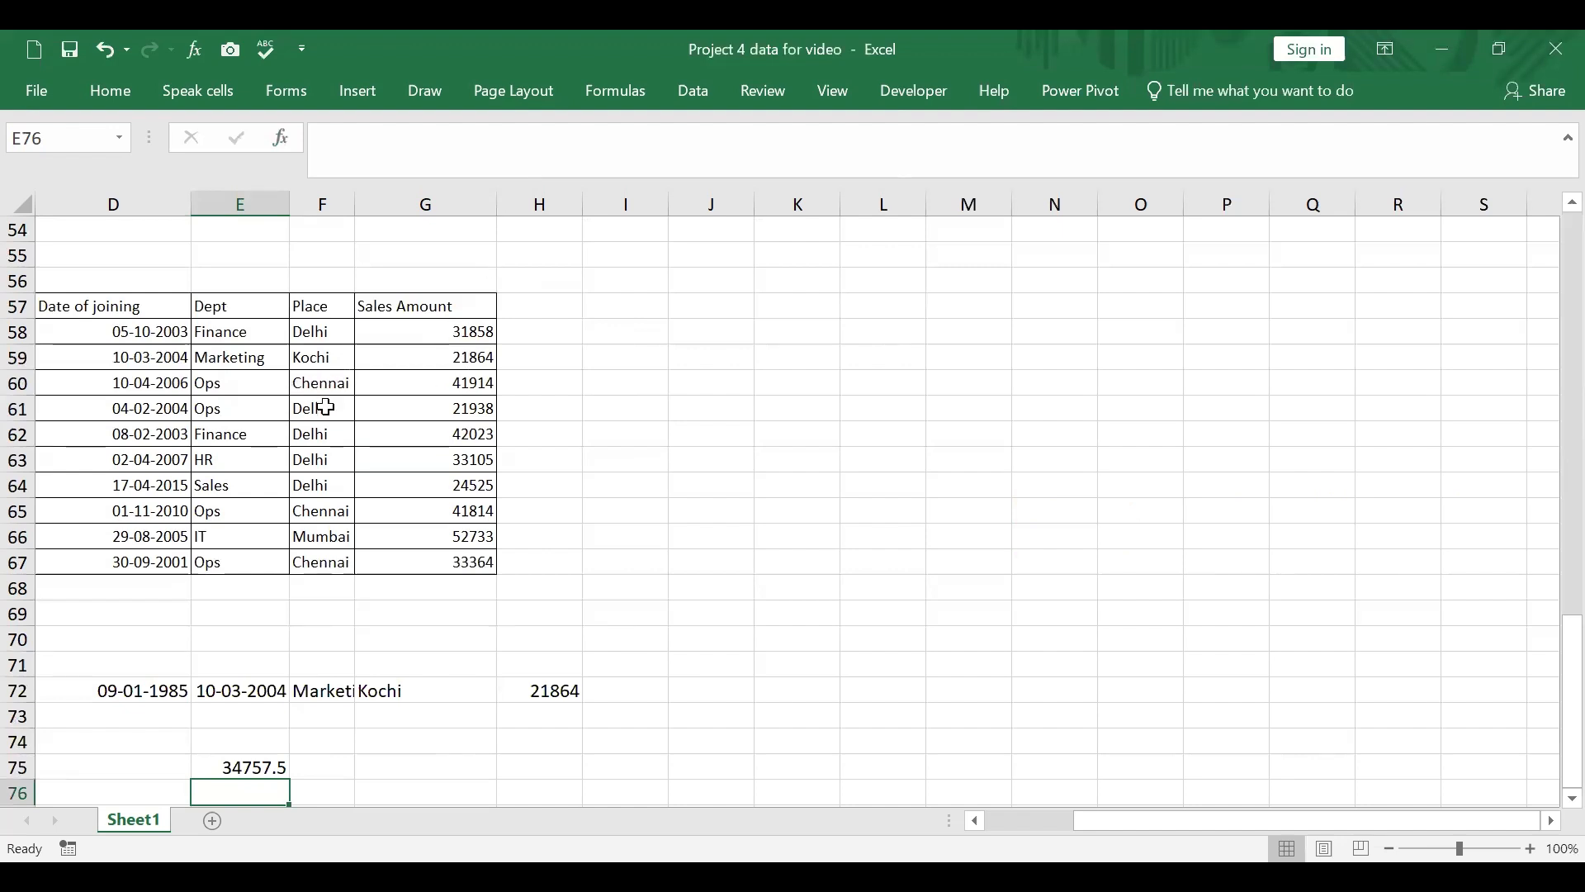
Step: Select E75 together with the Ops sales amounts G60, G61, G65 and G67 to check their average
left_click(261, 767)
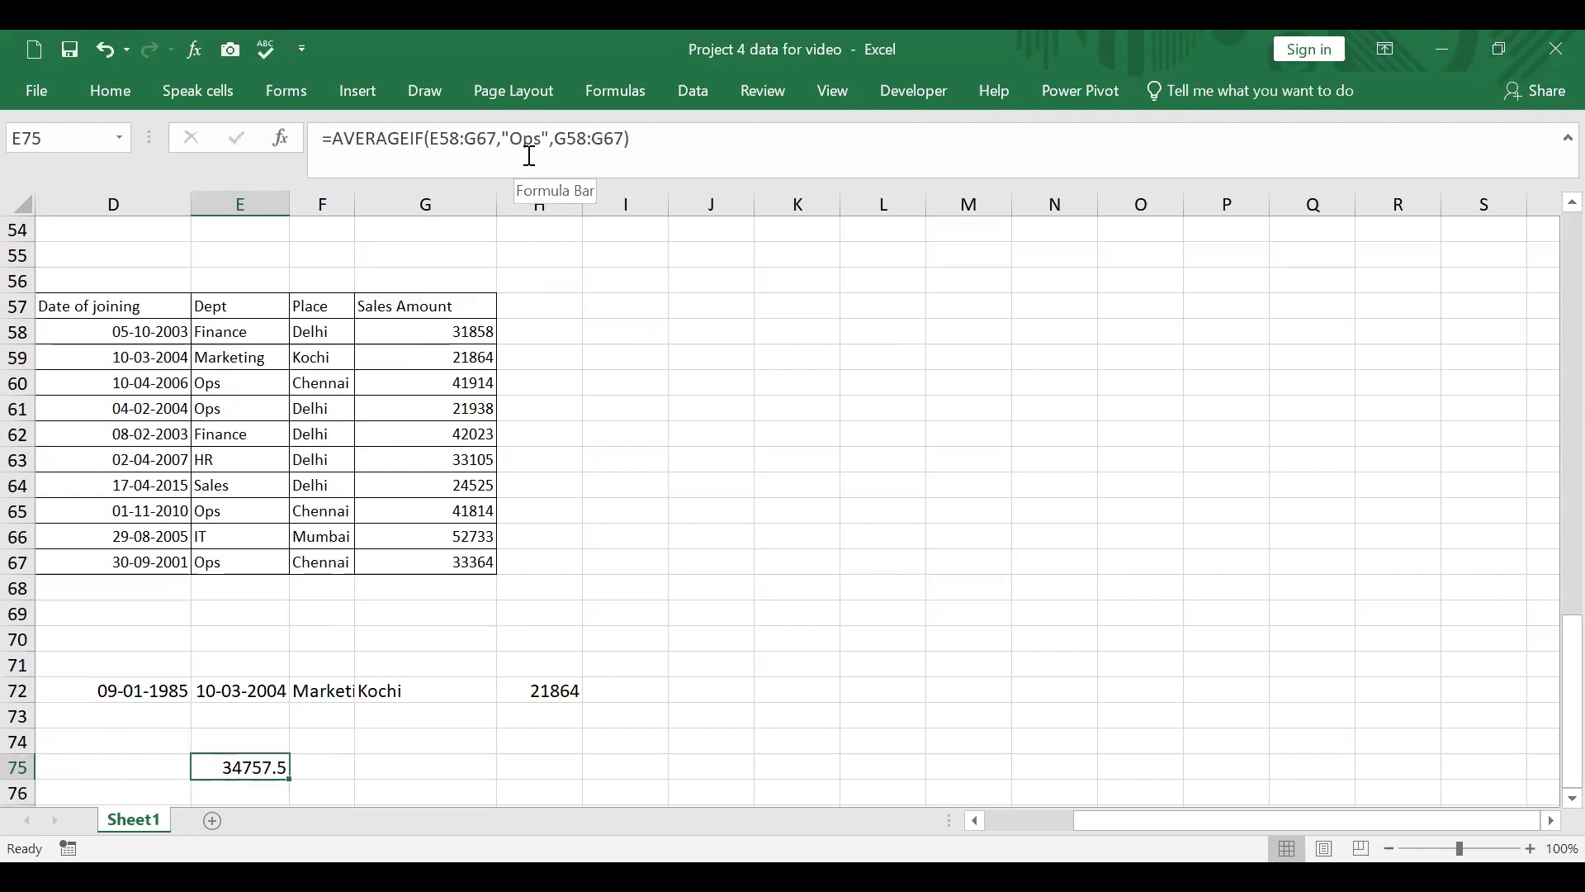
left_click(473, 382, "ctrl")
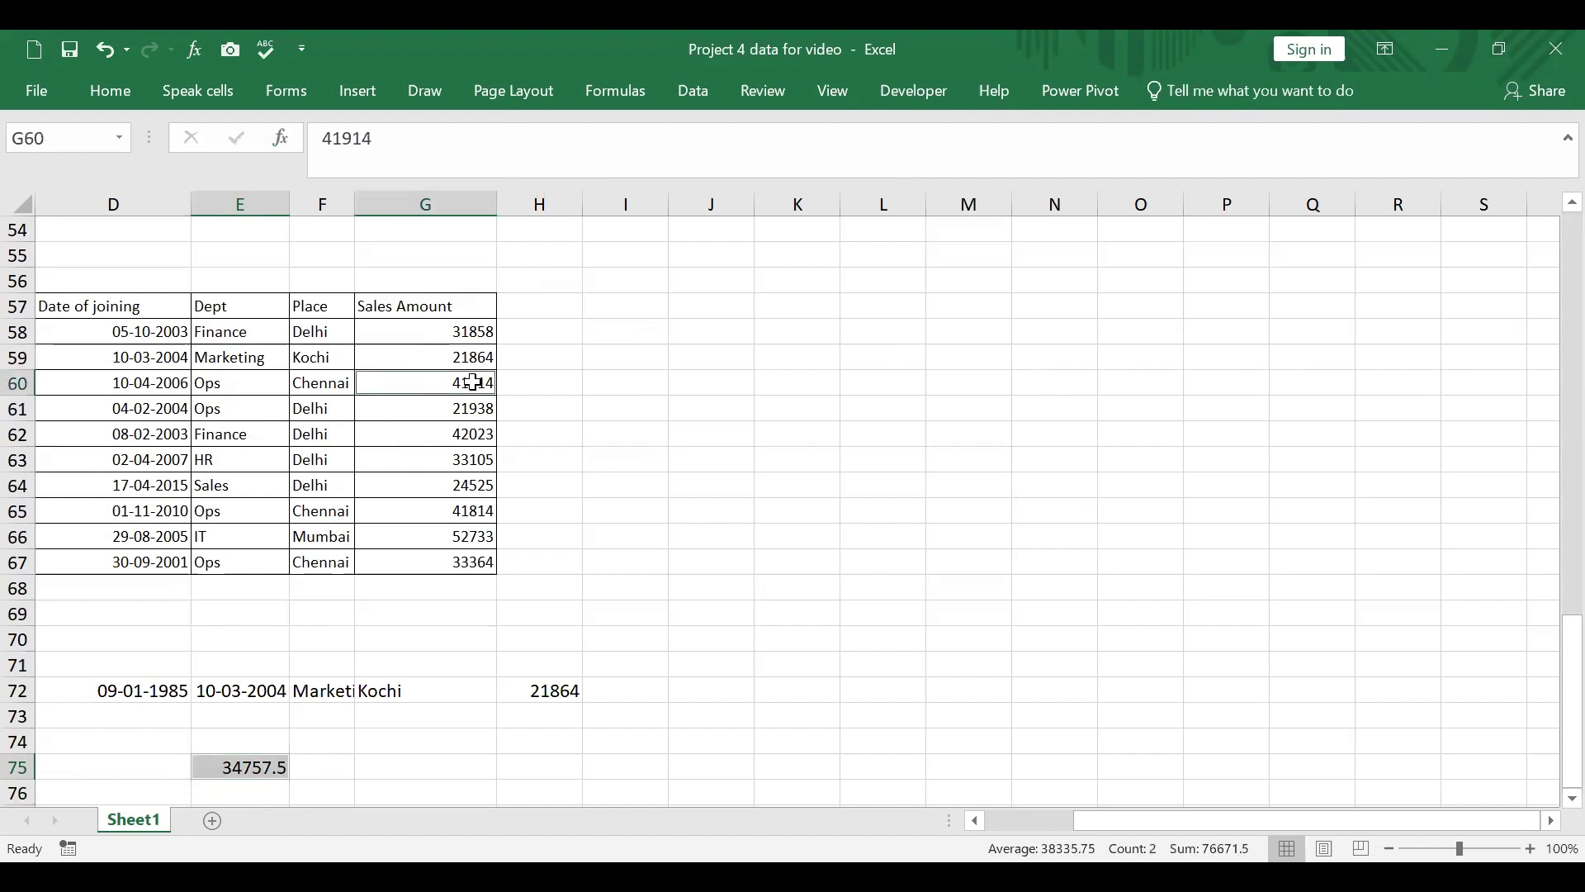
left_click(457, 410, "ctrl")
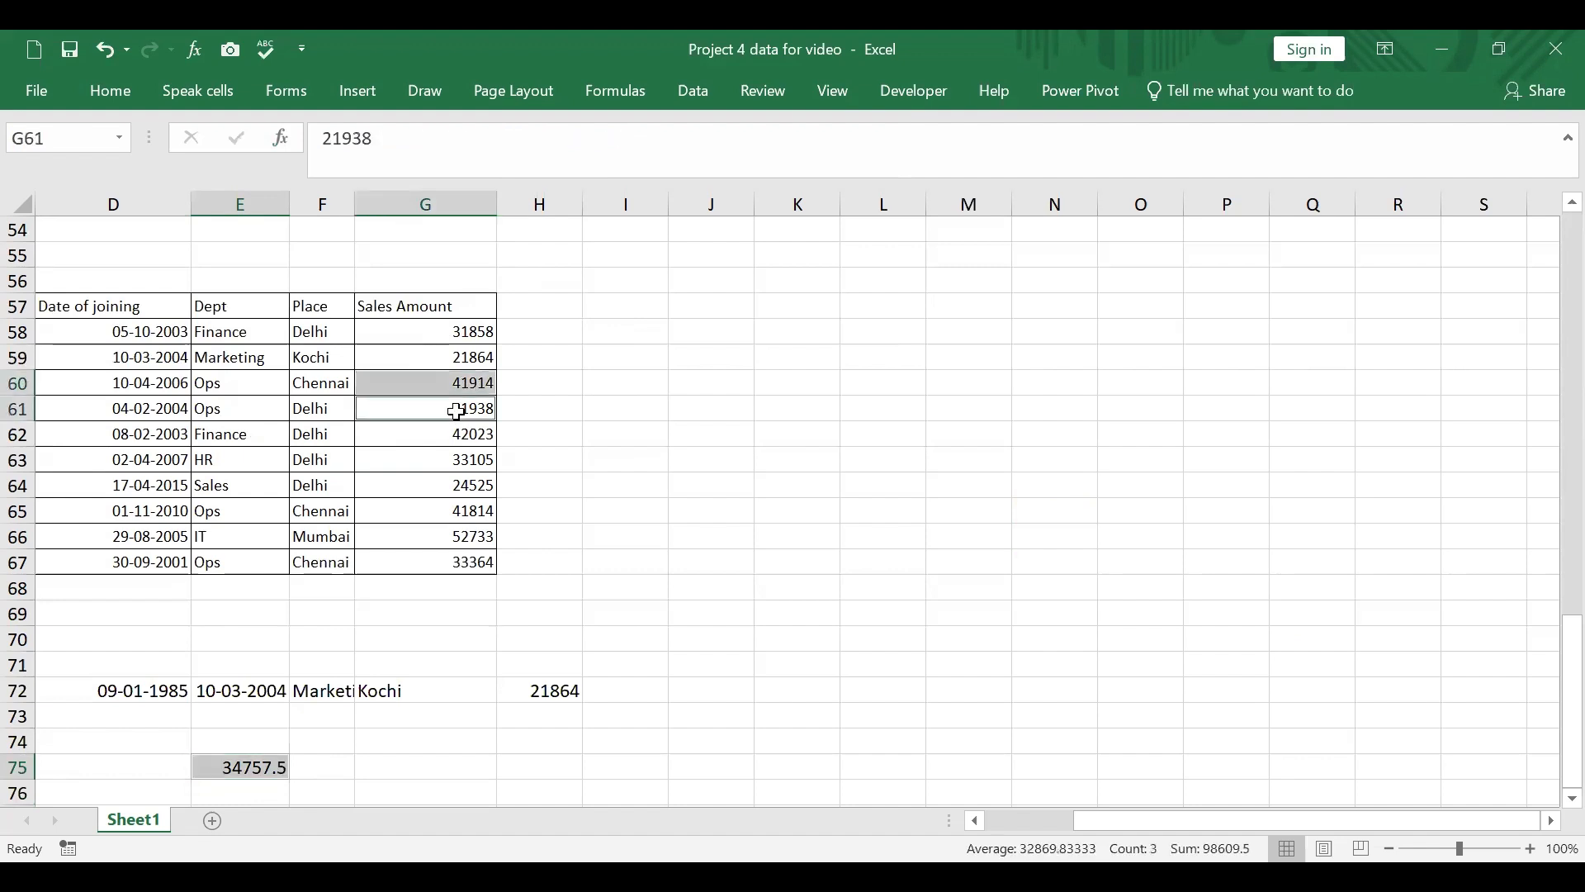
left_click(460, 514, "ctrl")
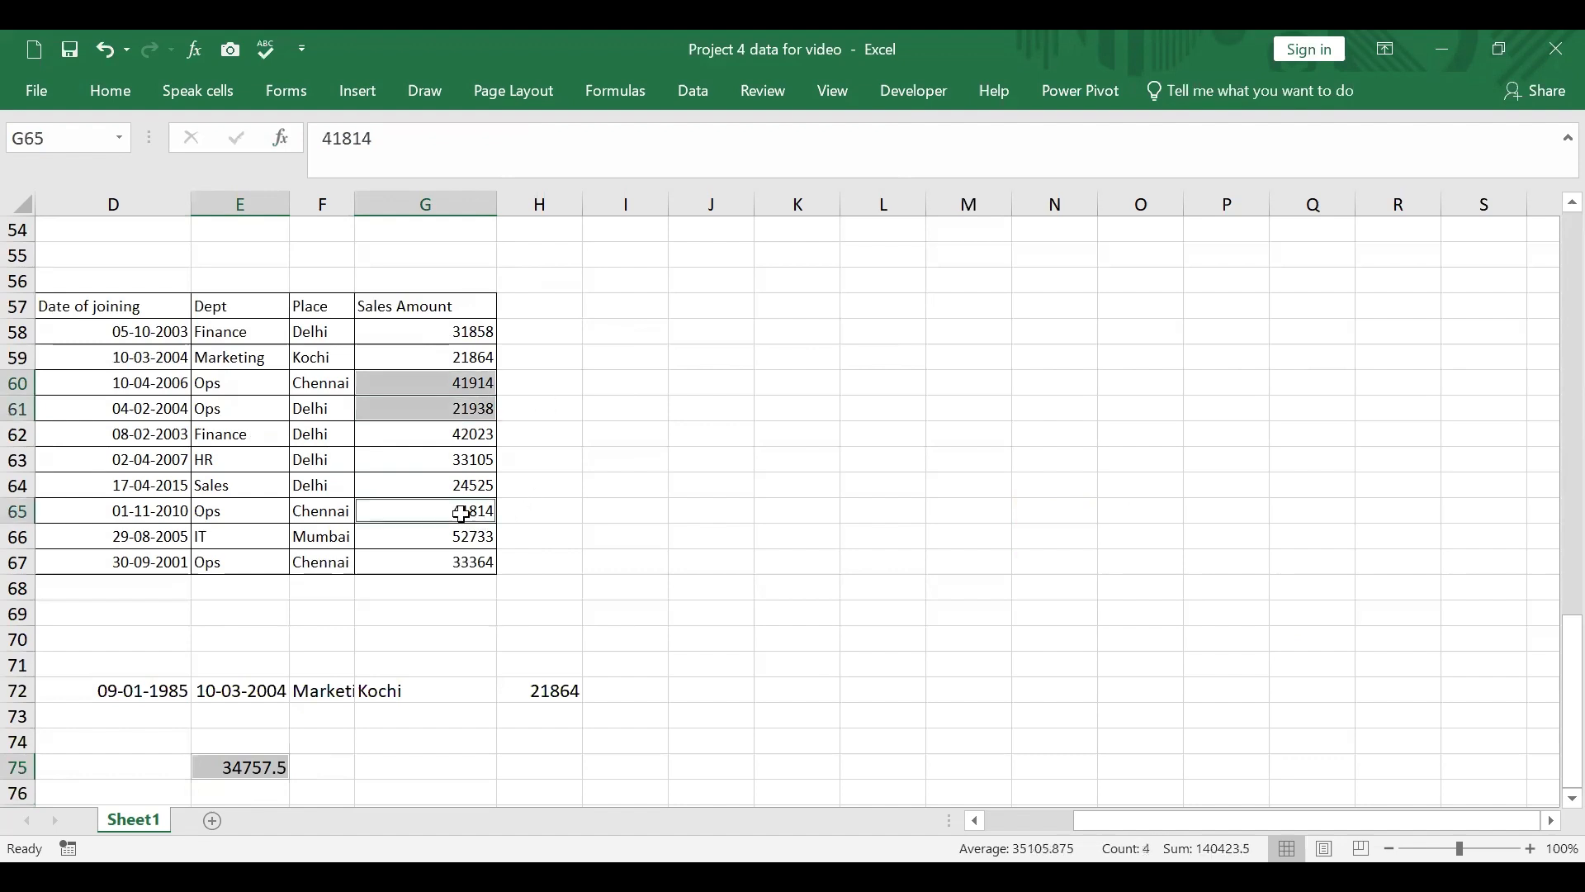
left_click(475, 562, "ctrl")
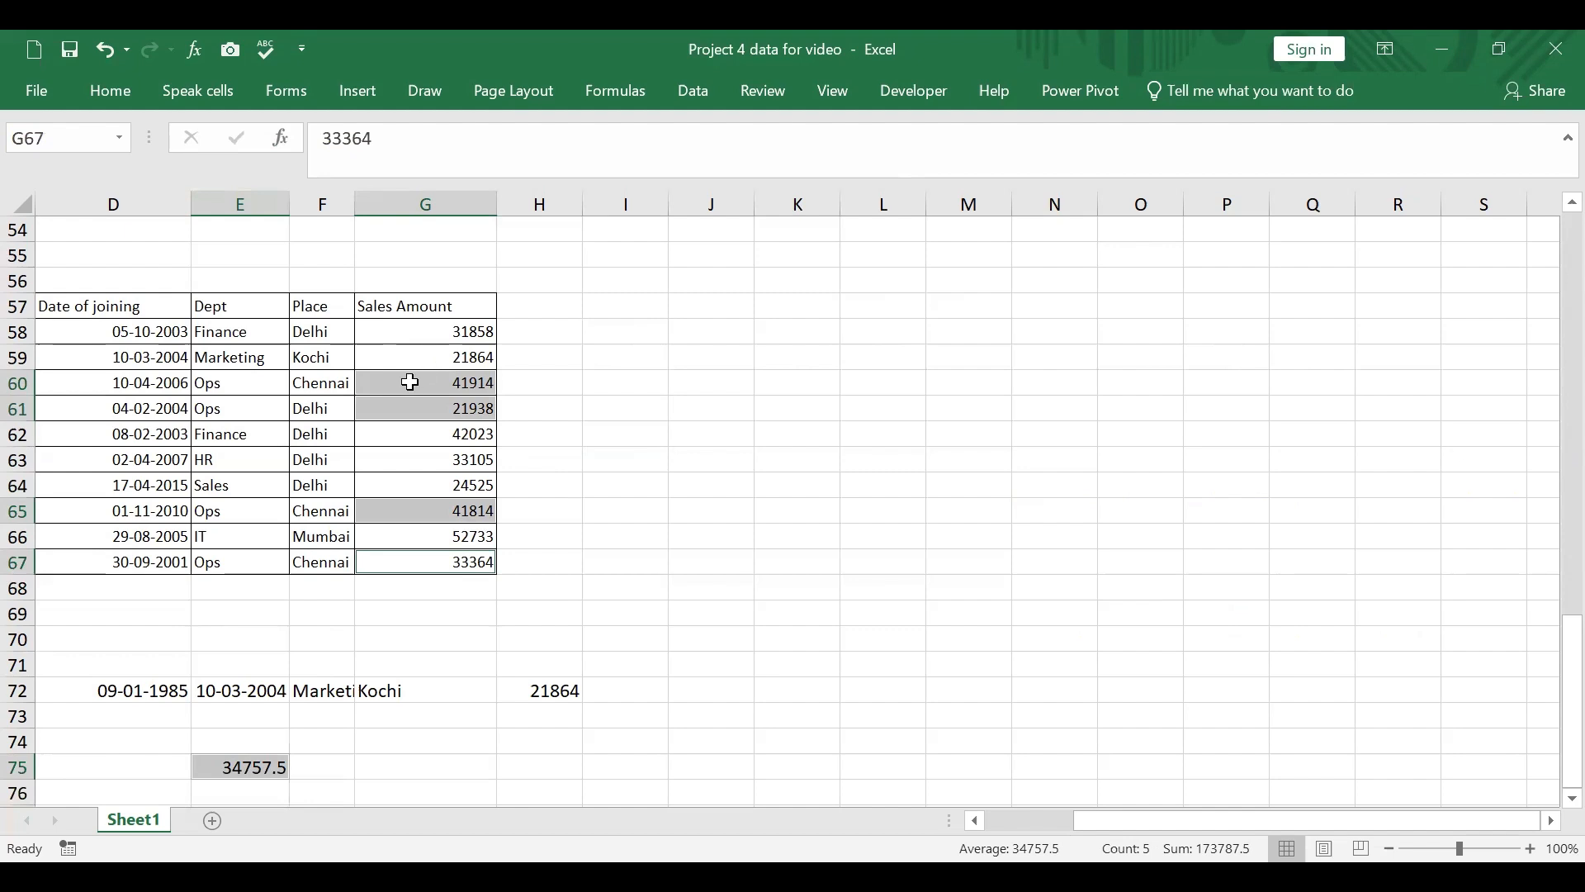
Step: Locate the Ops rows and select only their sales amounts G60, G61, G65 and G67 to compare the average with E75
left_click(218, 409)
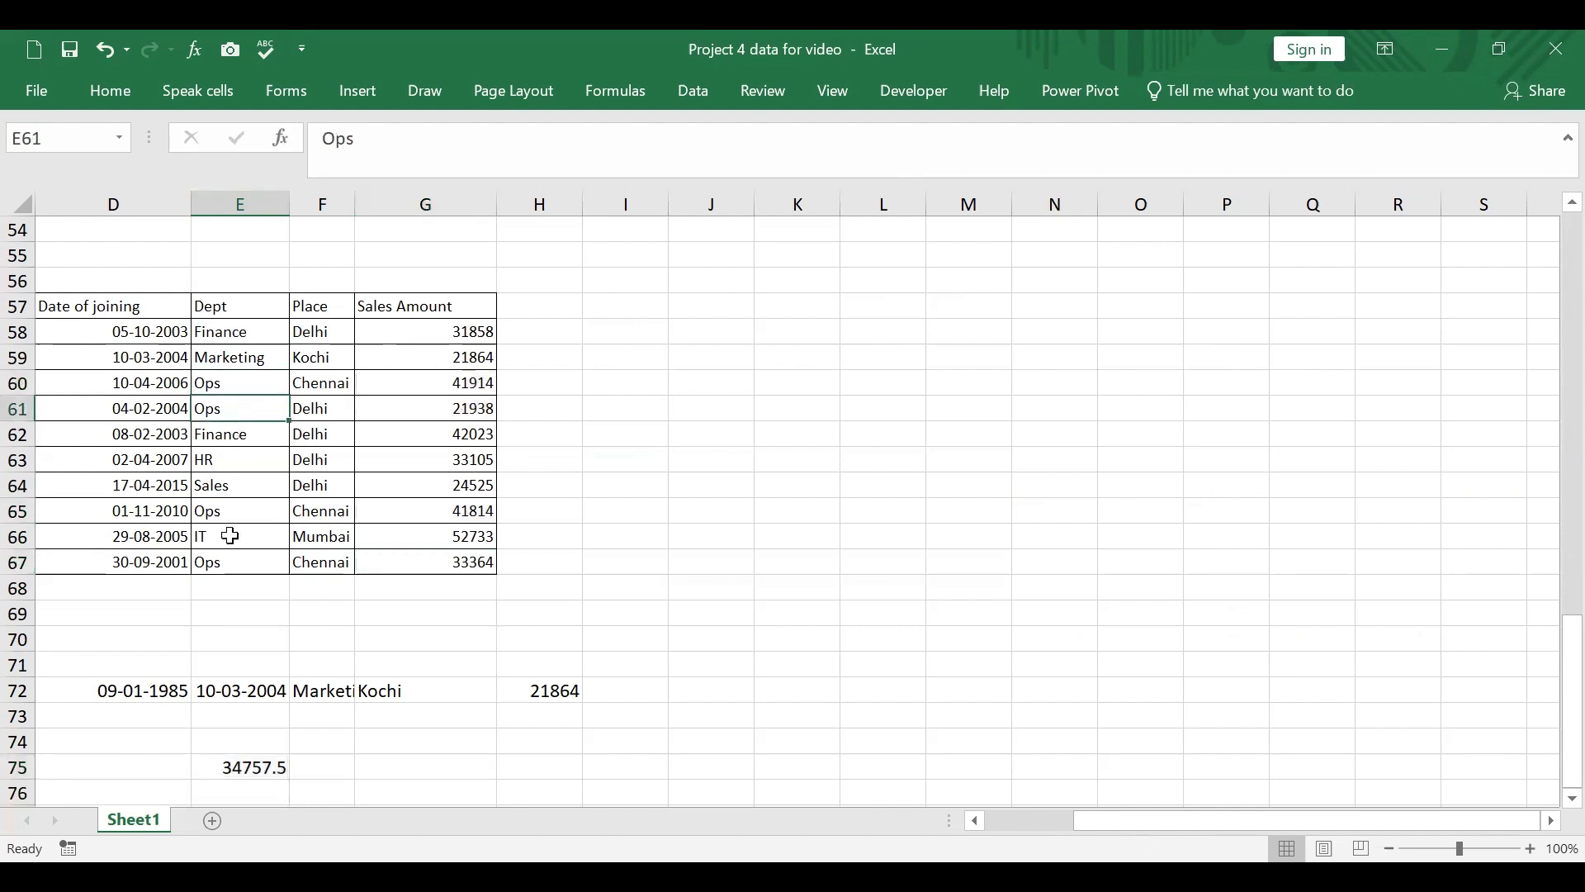
left_click(233, 512)
left_click(237, 563)
scroll(701, 465, "up", 1)
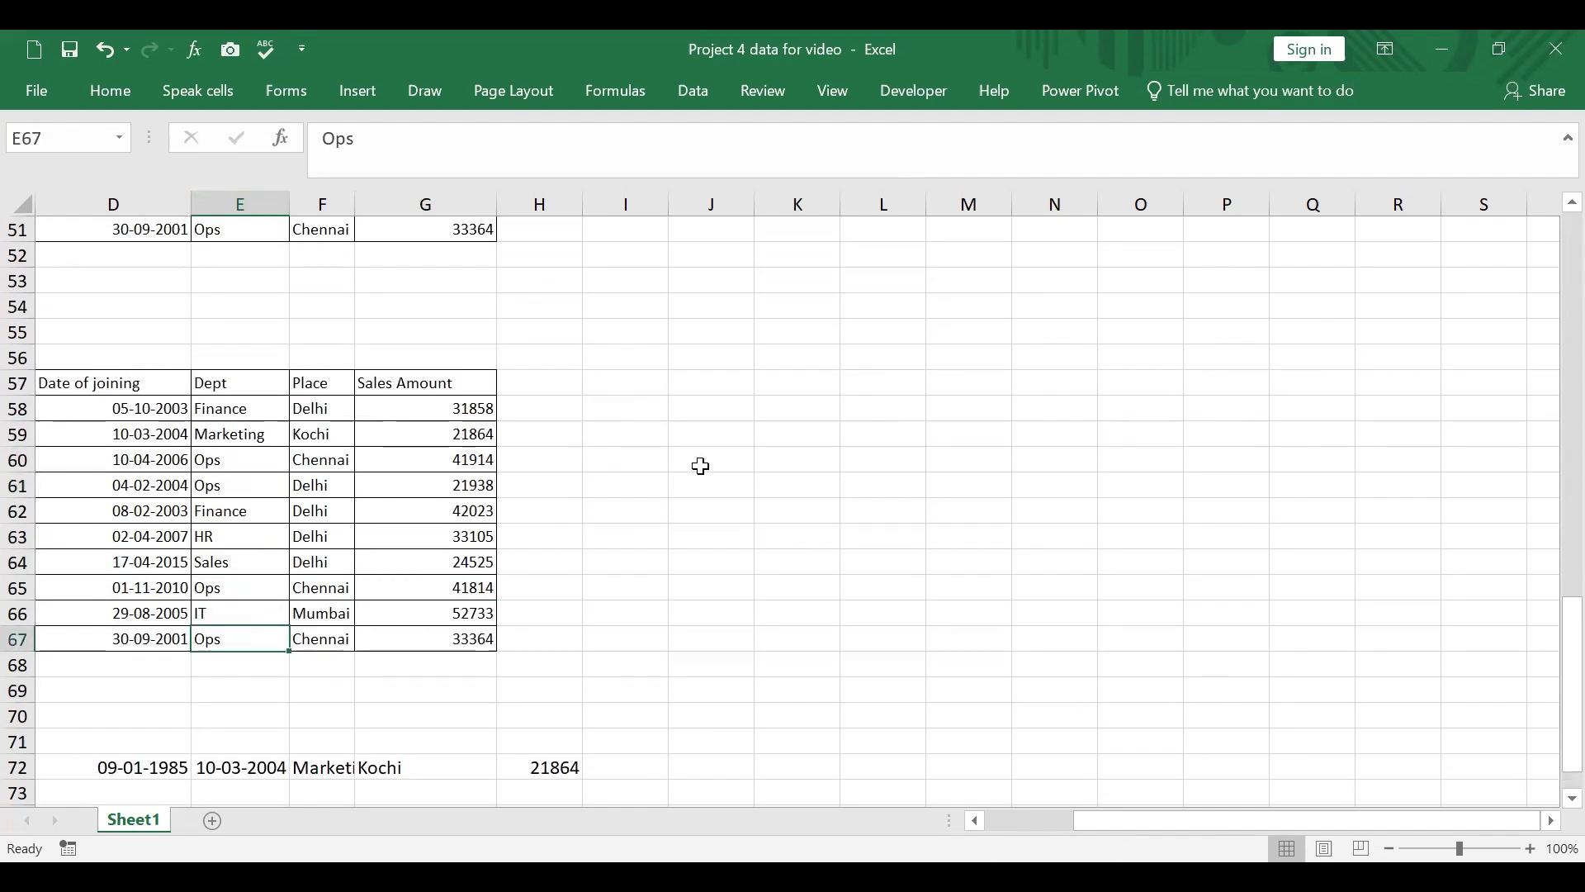
left_click(701, 460)
left_click(449, 456)
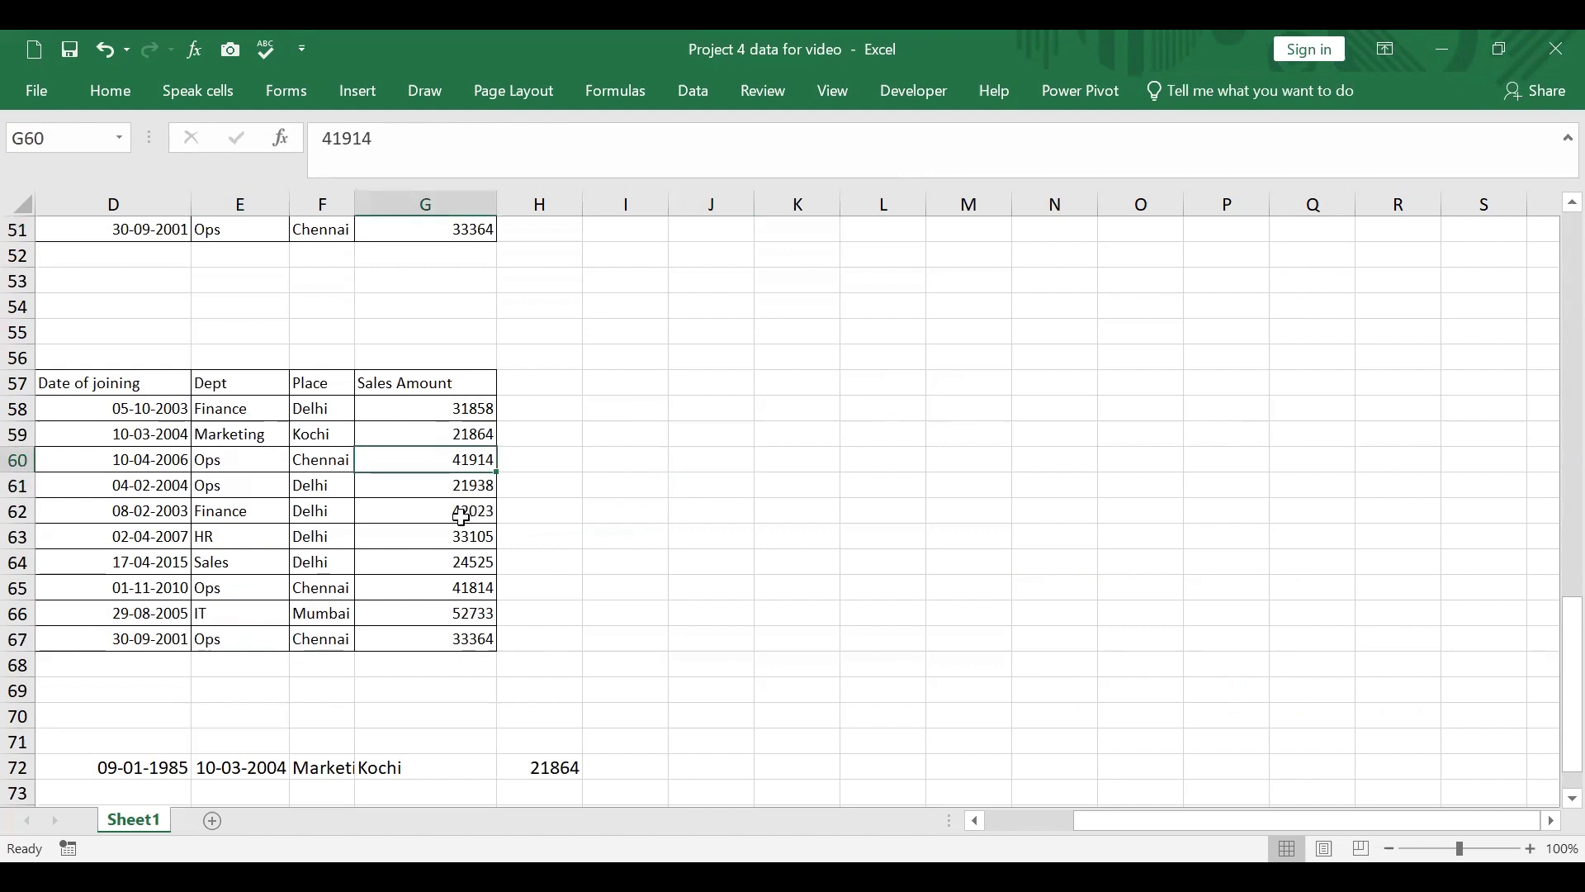
left_click(470, 485, "ctrl")
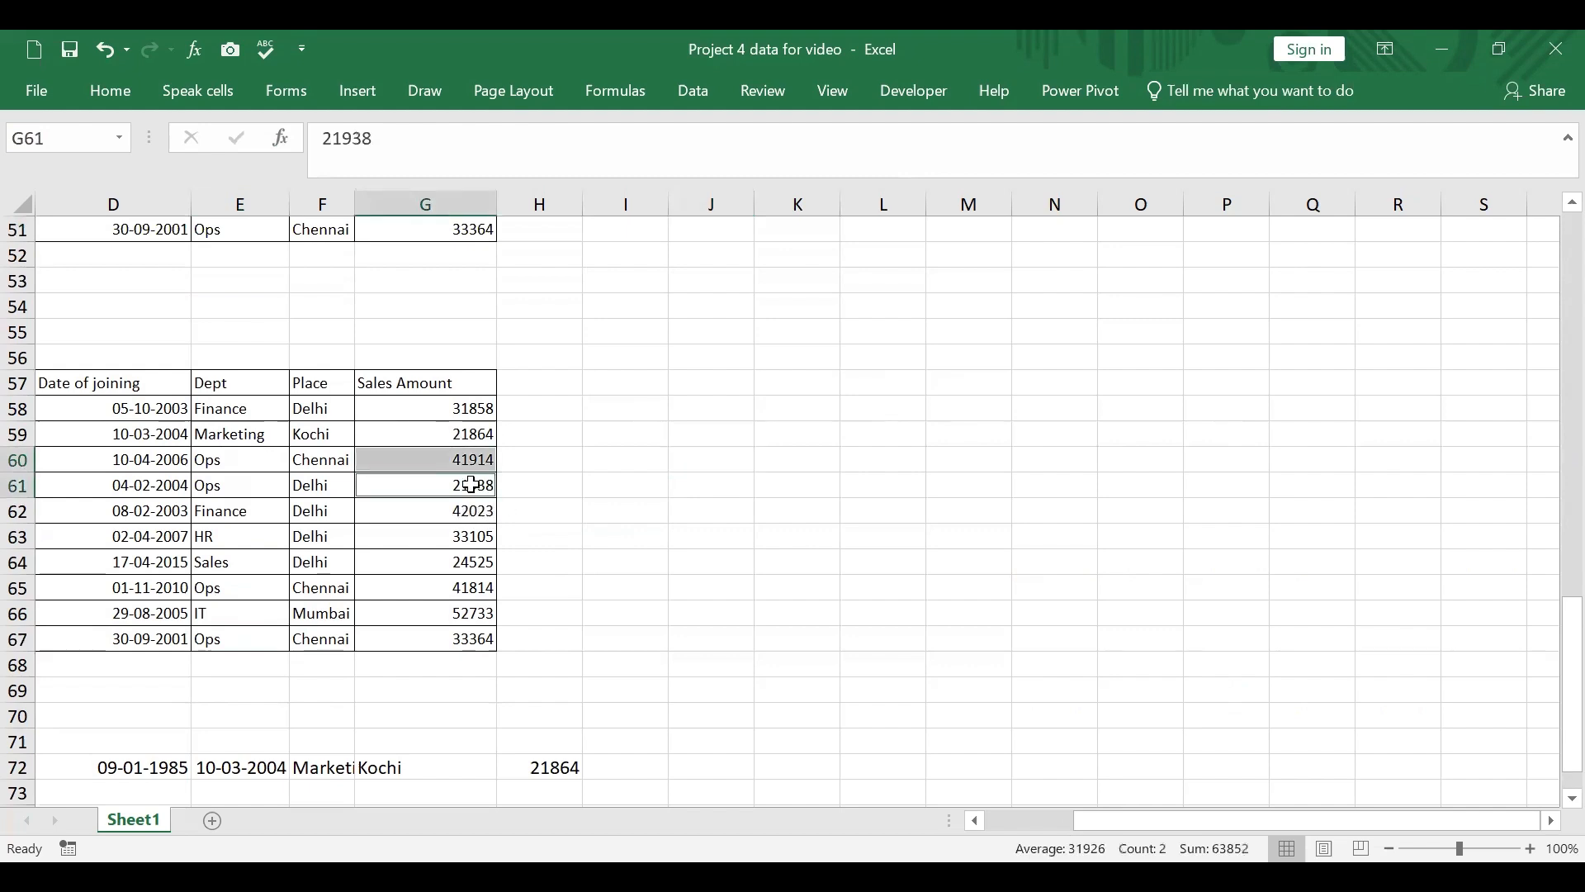
left_click(476, 587, "ctrl")
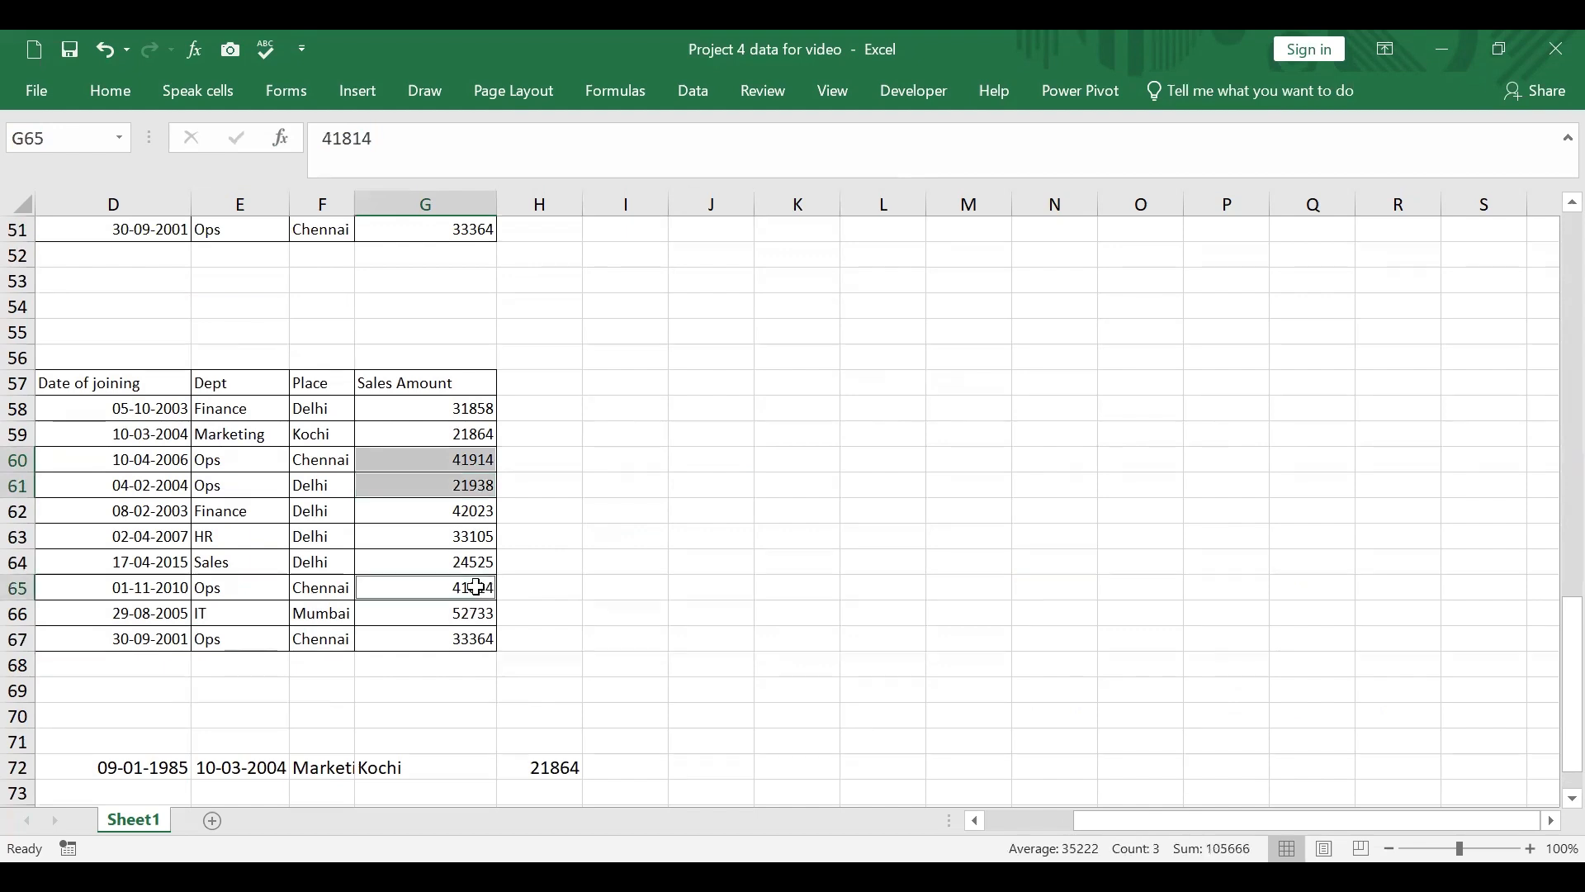
left_click(456, 641, "ctrl")
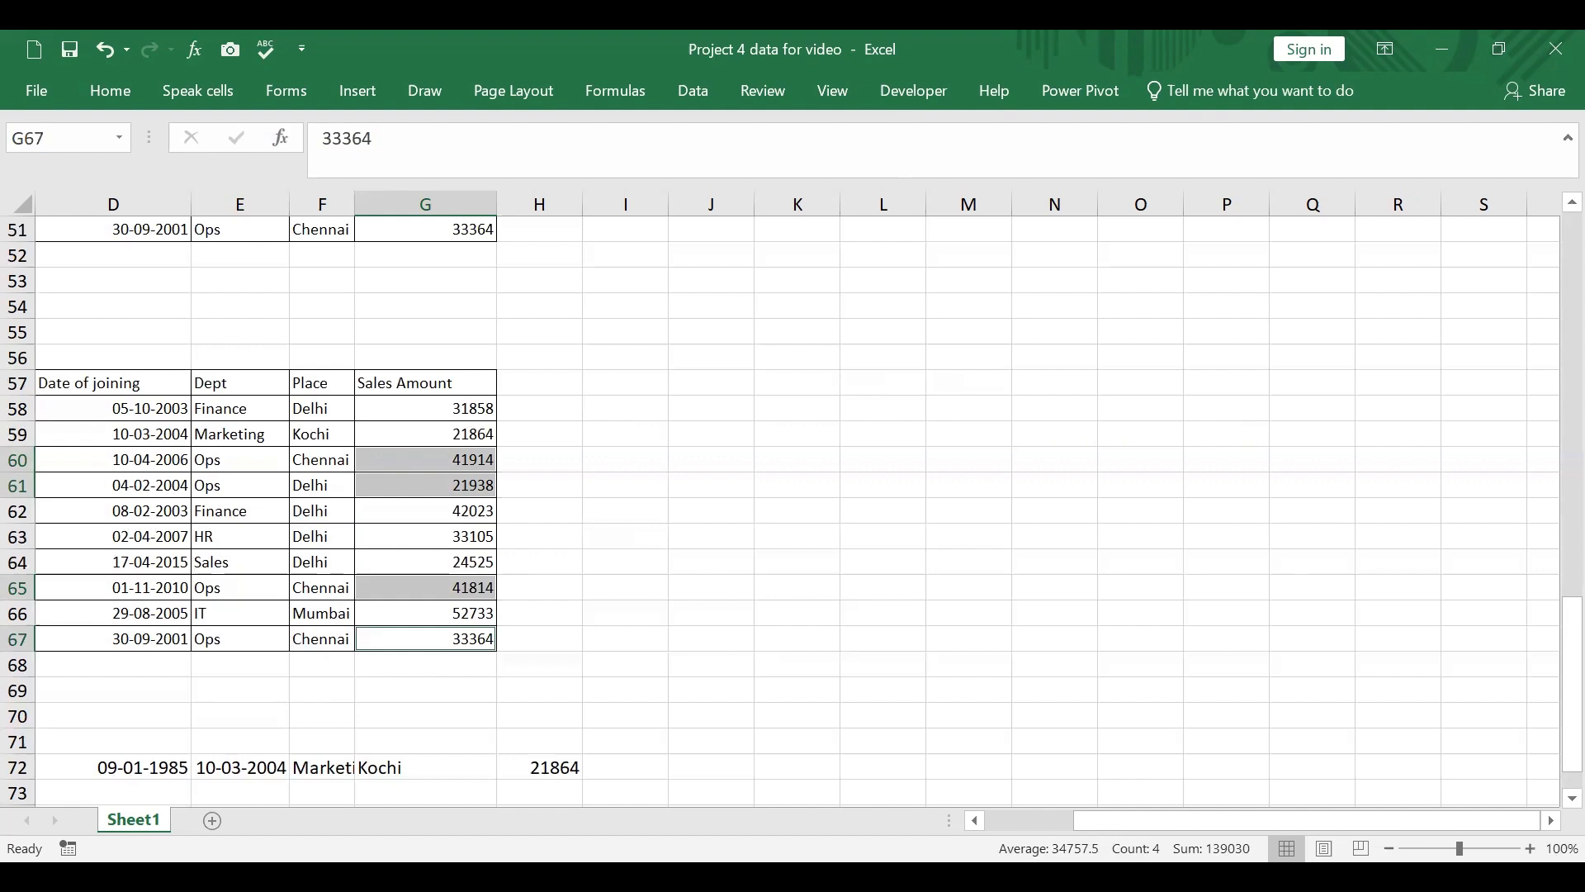
scroll(255, 700, "down", 2)
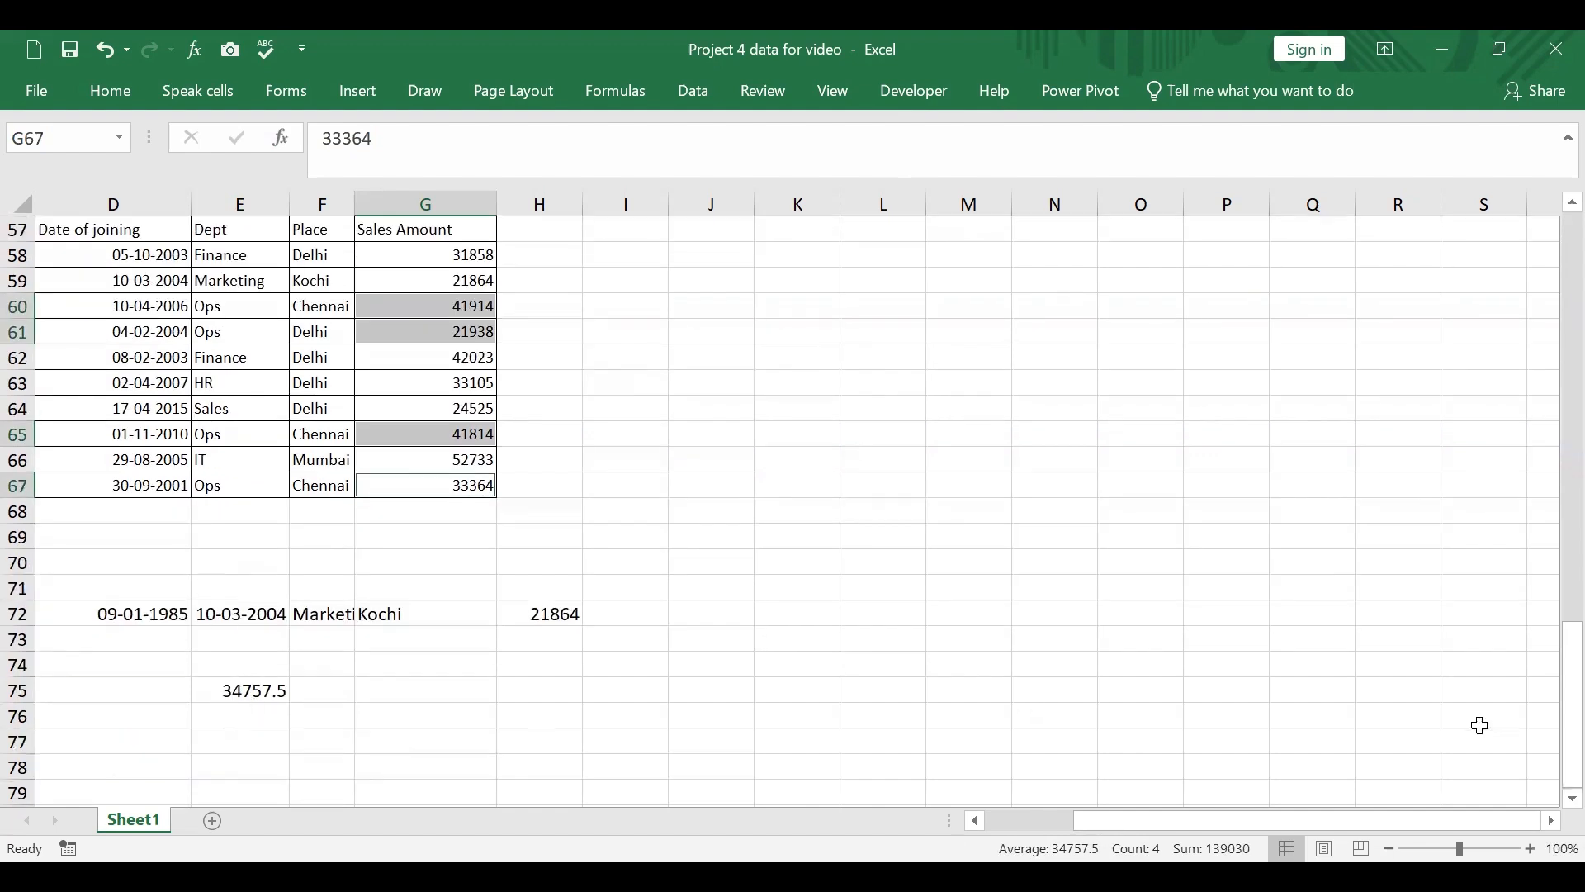
Step: Correct "Chenna" to "Chennai" in the SUMIFS question text in N24
scroll(1214, 573, "up", 9)
scroll(1219, 578, "up", 3)
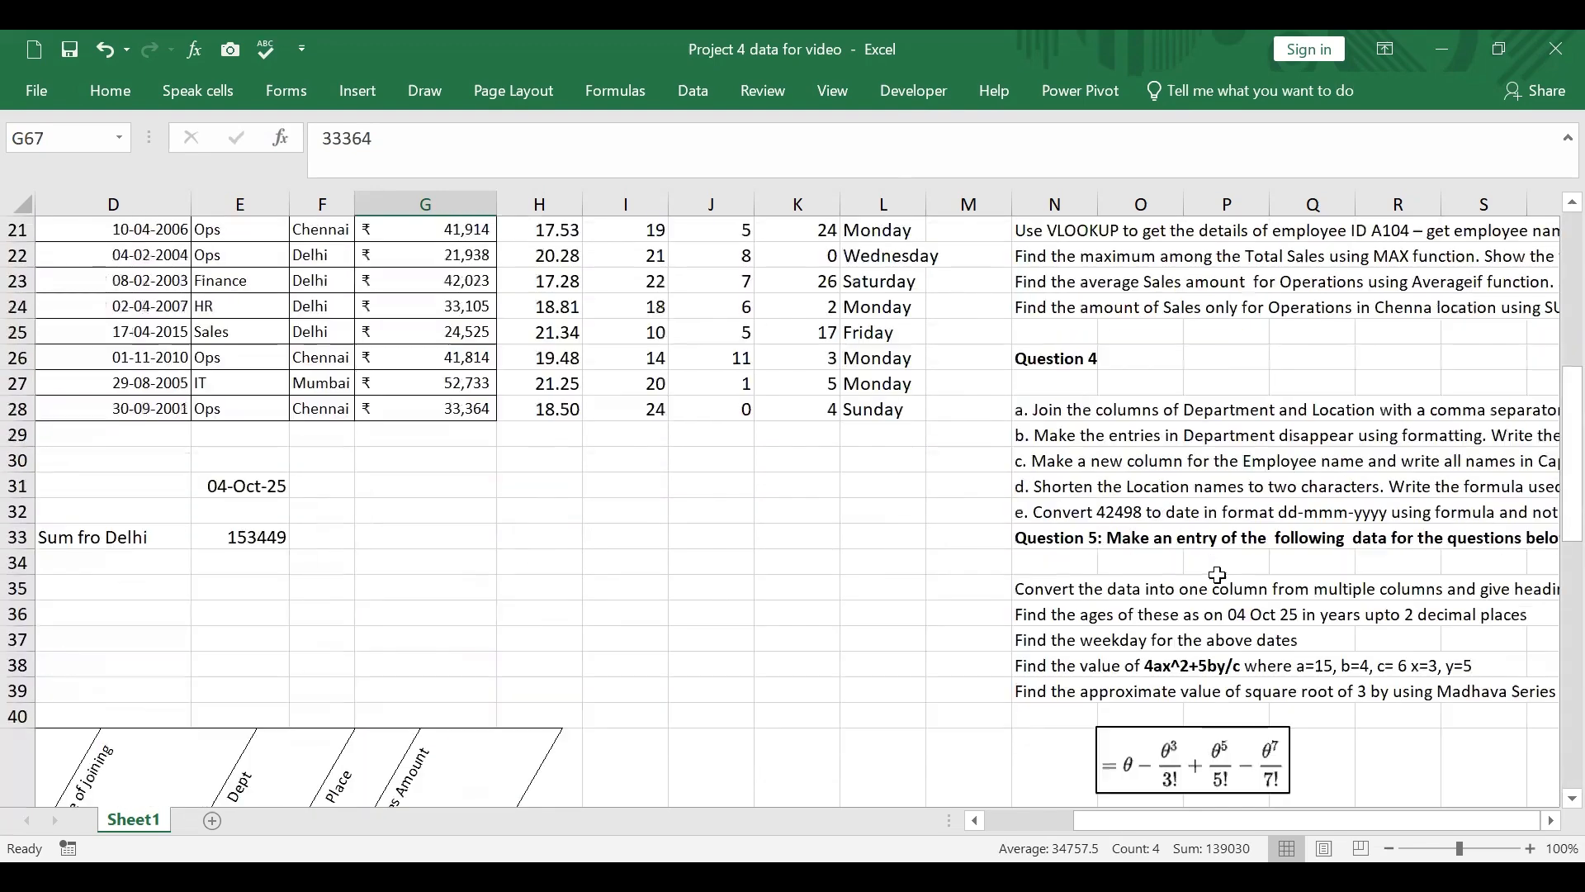
scroll(1217, 574, "up", 1)
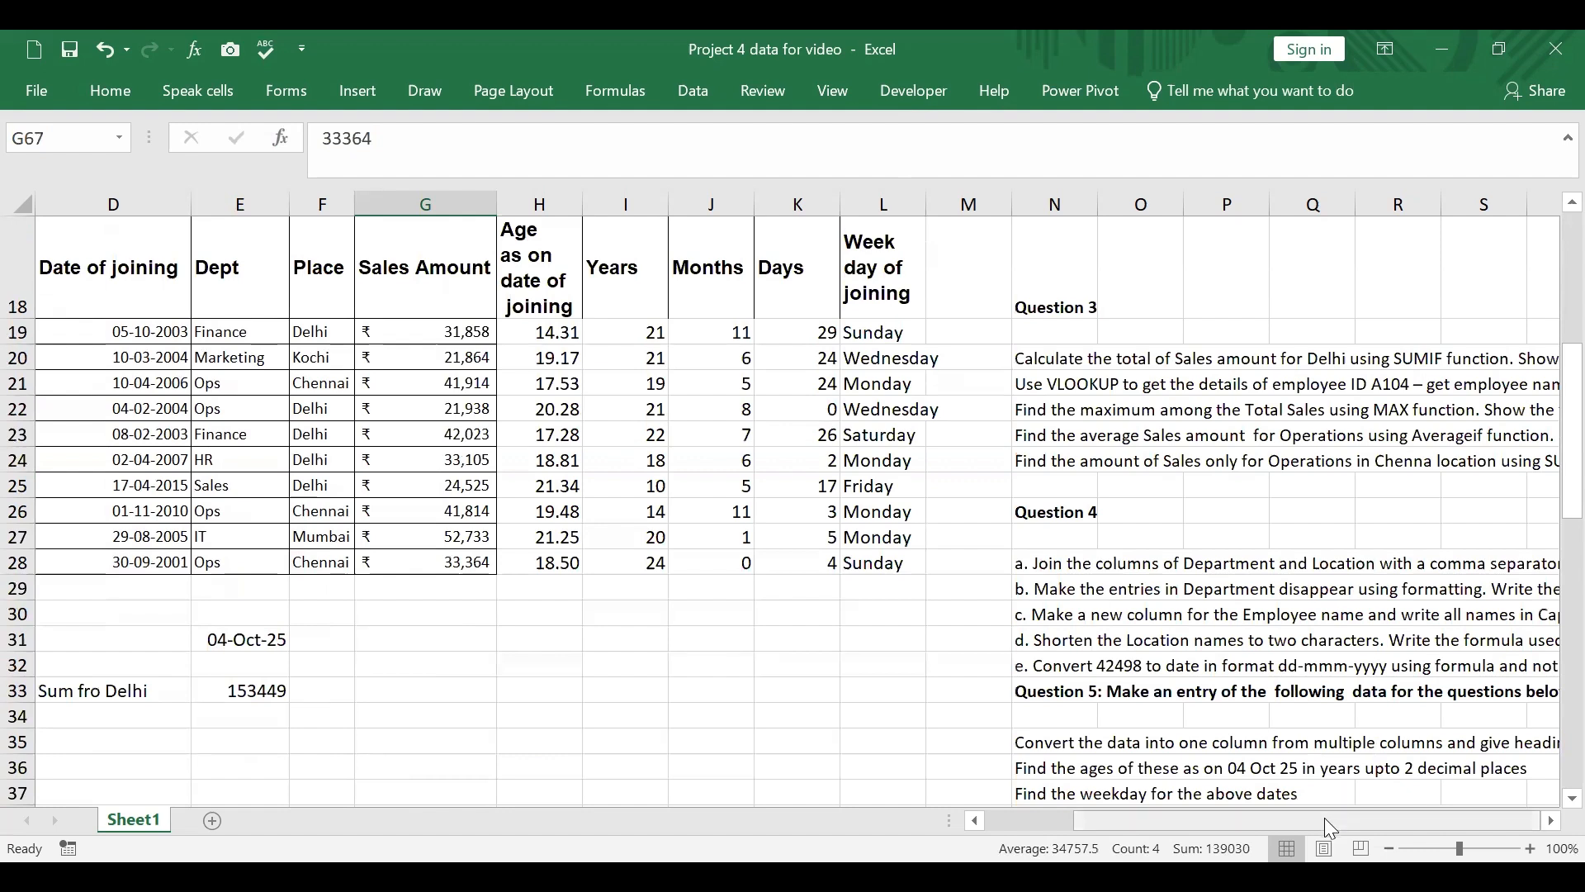
left_click(1065, 466)
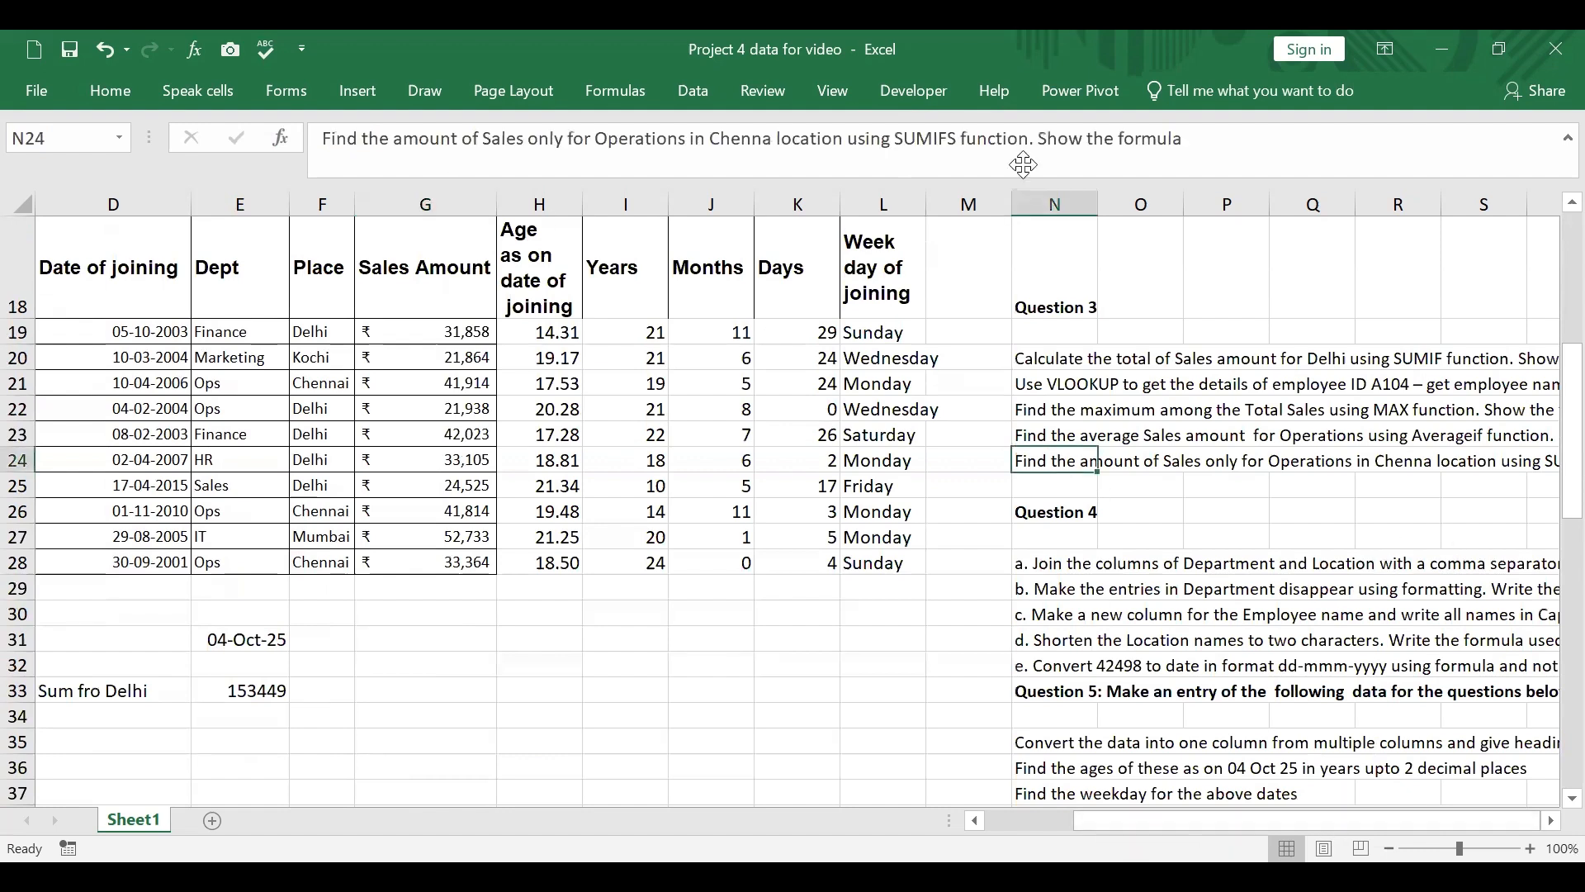
left_click(775, 138)
type("i")
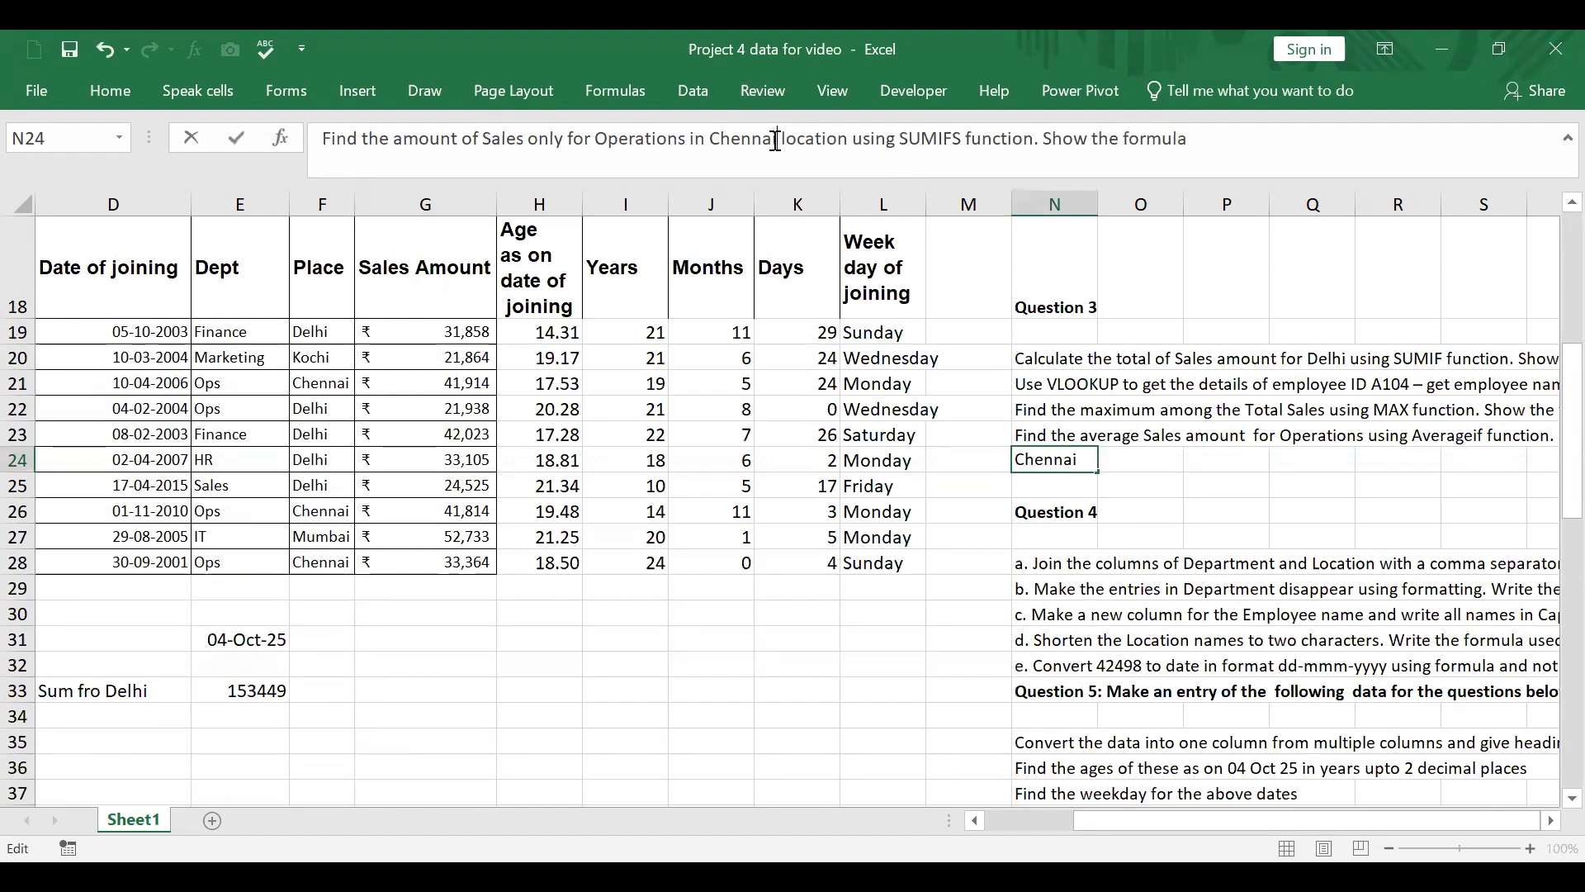
left_click(817, 687)
Step: Enter a SUMIFS function in E77 summing G58:G67 with criteria "Sales" in E58:E67 and "Chennai" in F58:F67
scroll(1022, 657, "down", 14)
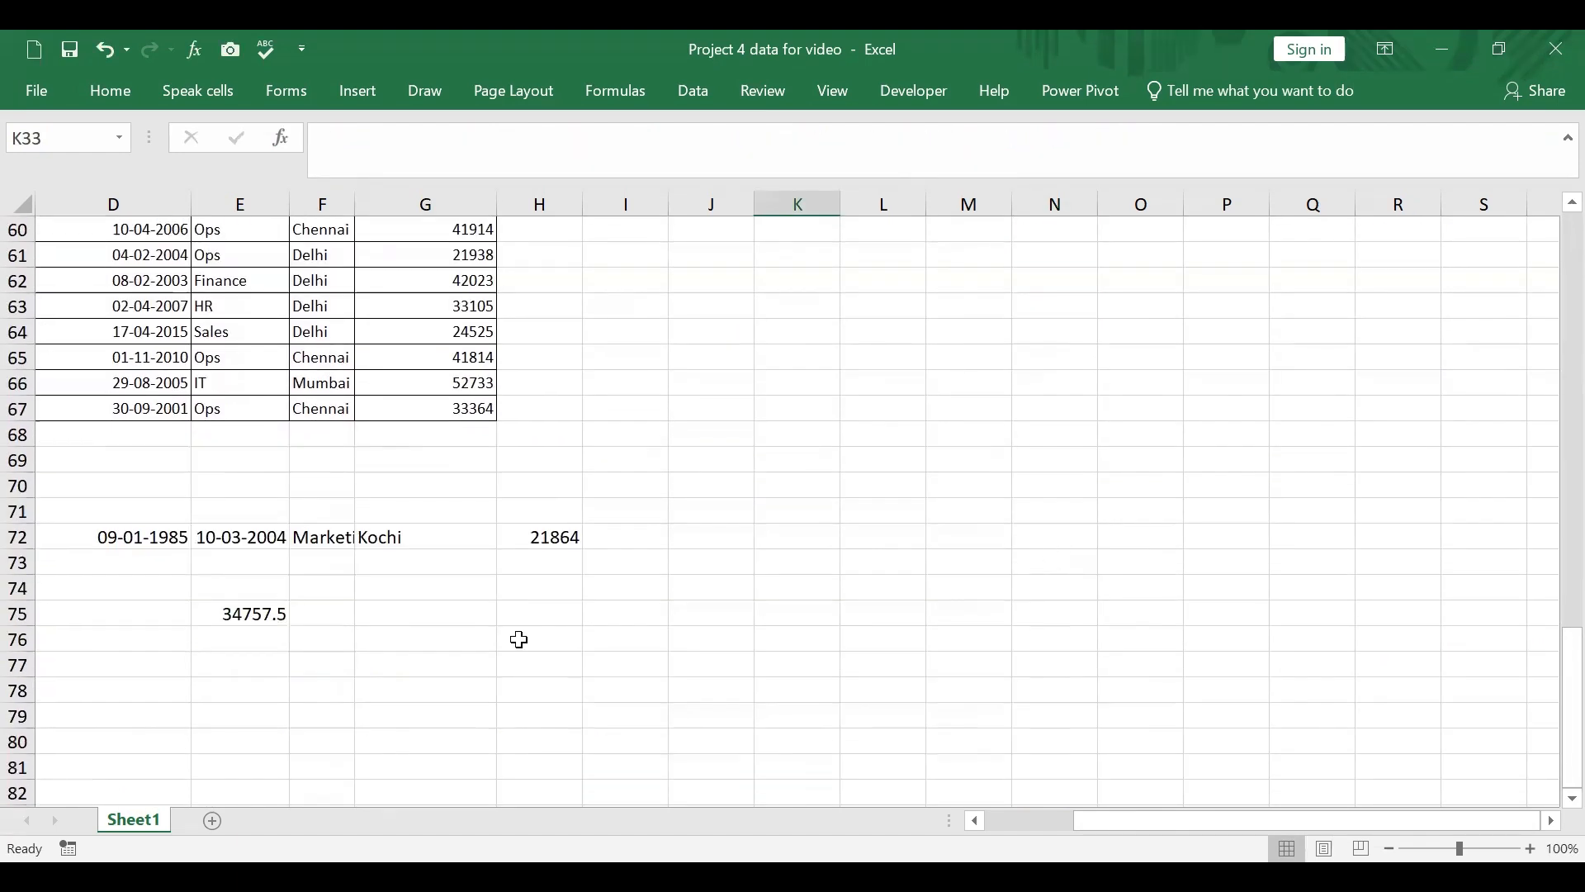
left_click(263, 672)
type("=")
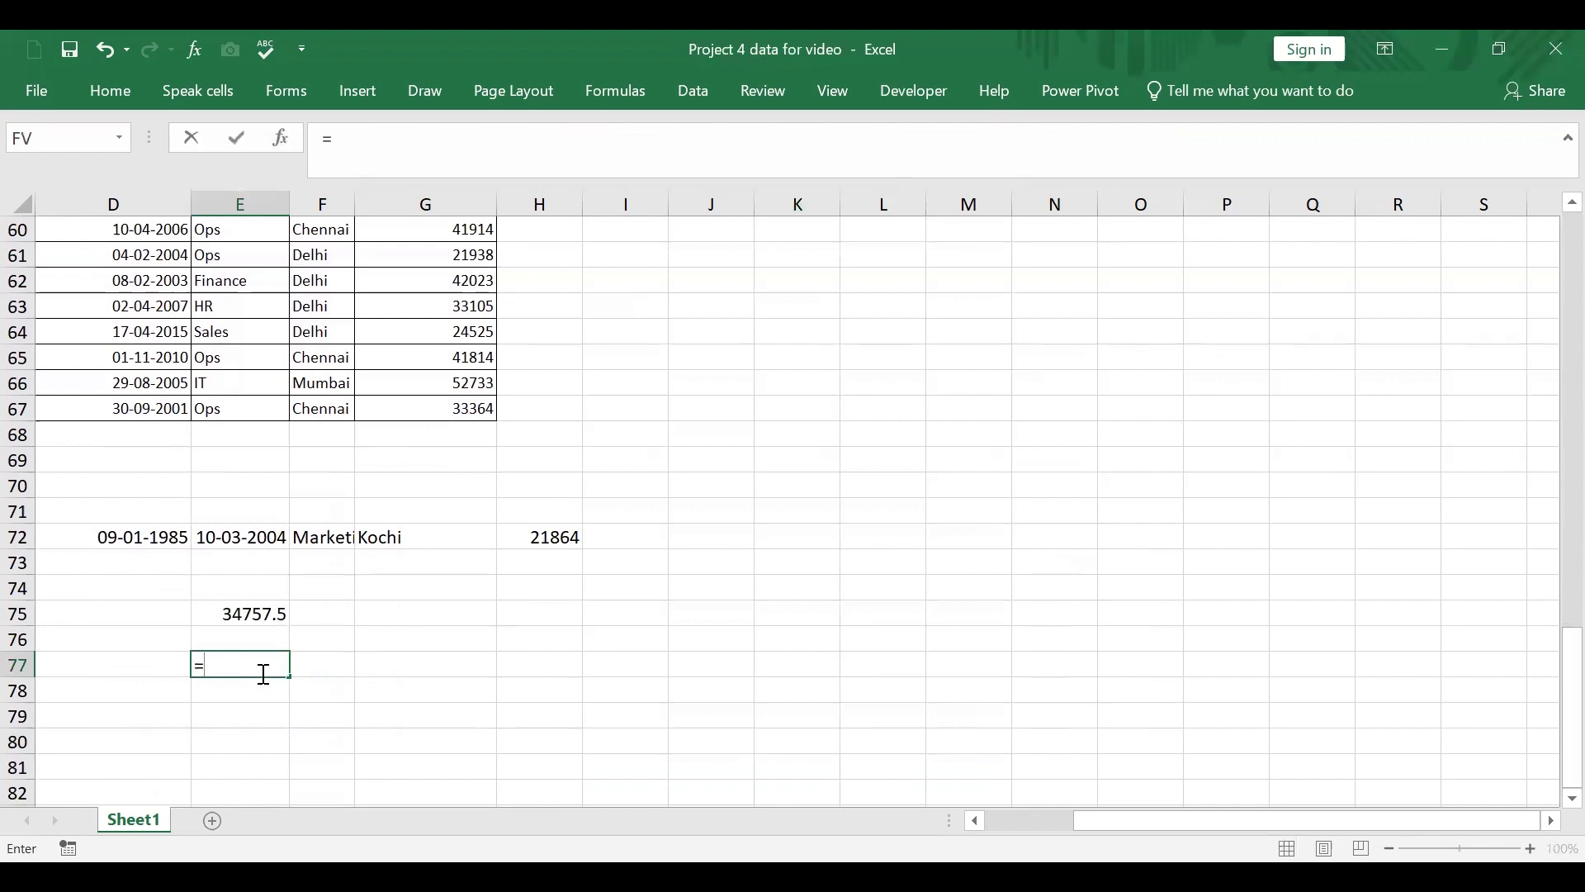
type("sumifs")
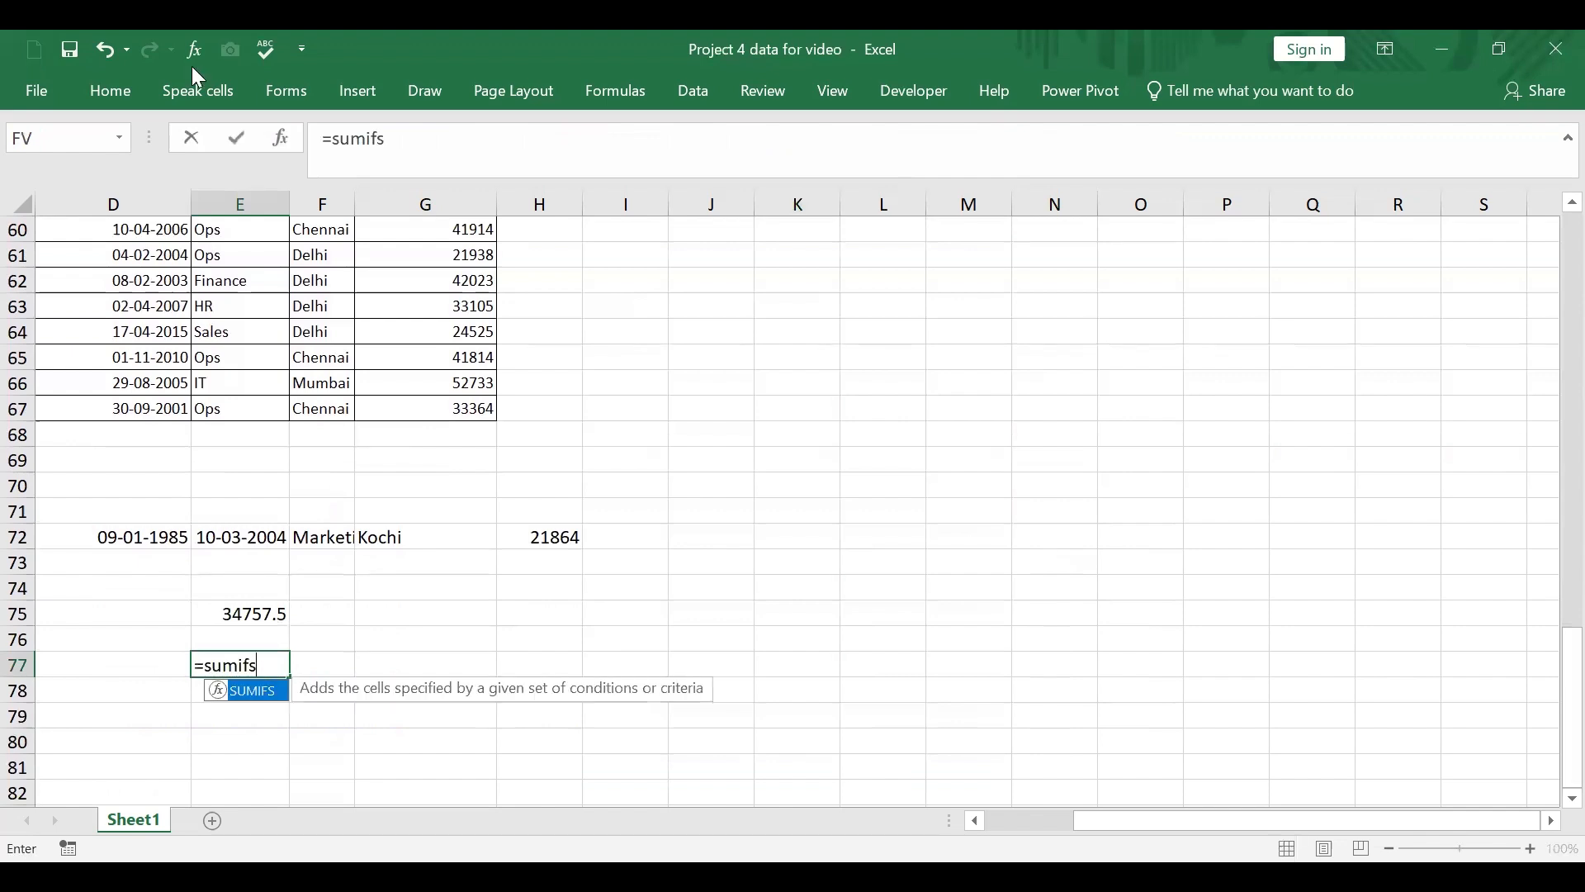
left_click(287, 141)
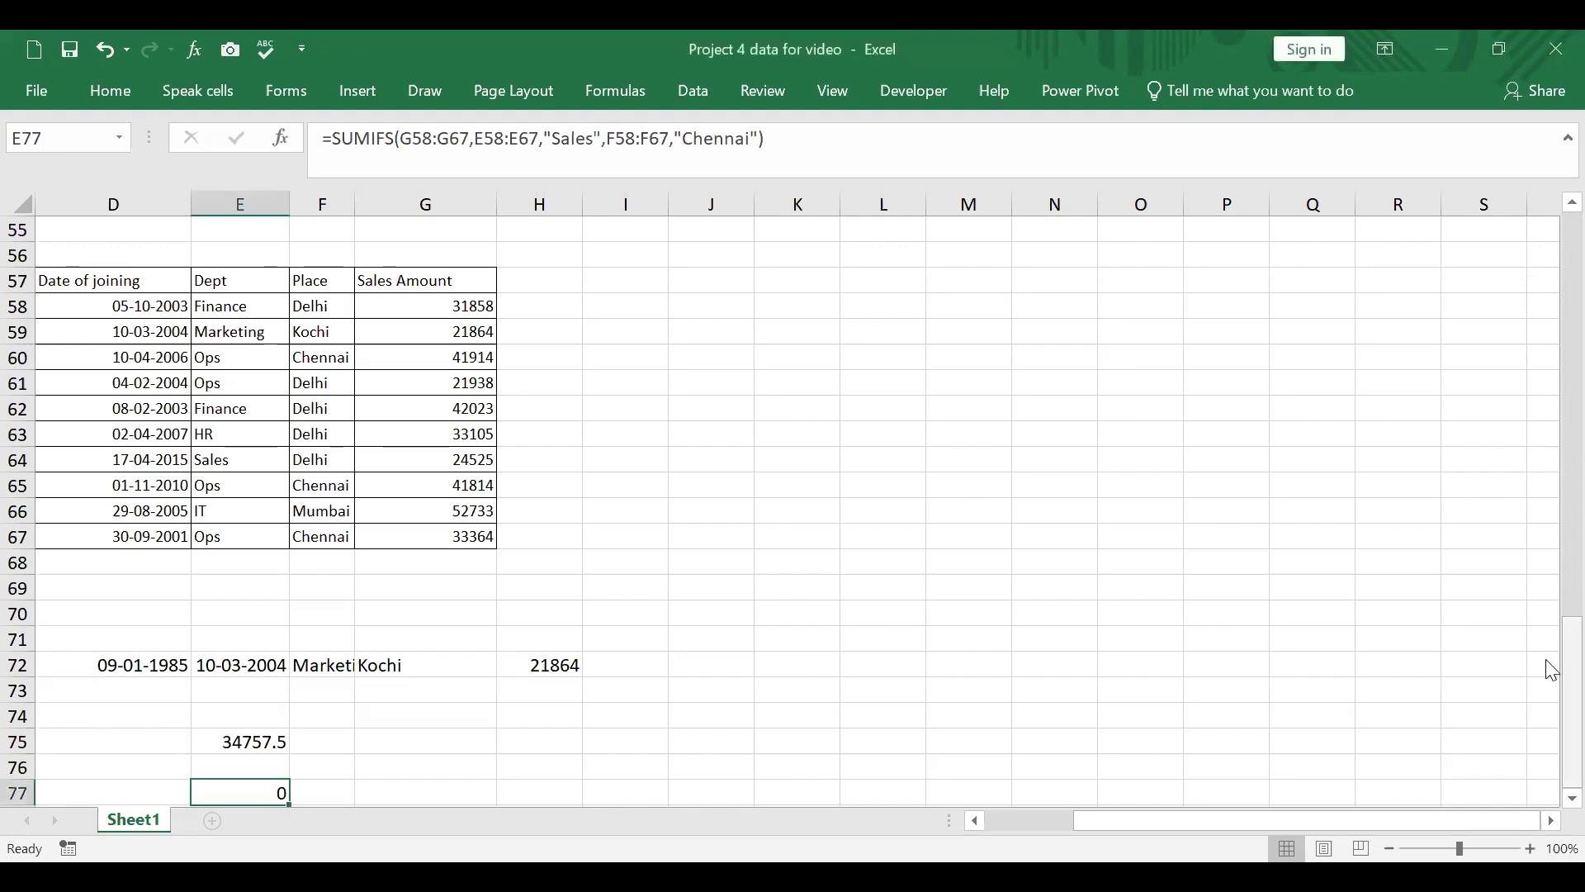
Step: Check the SUMIFS question and change the E77 formula to sum E58:G67 with the criteria "Ops" and "Mumbai"
left_click_drag(1551, 666, 1550, 354)
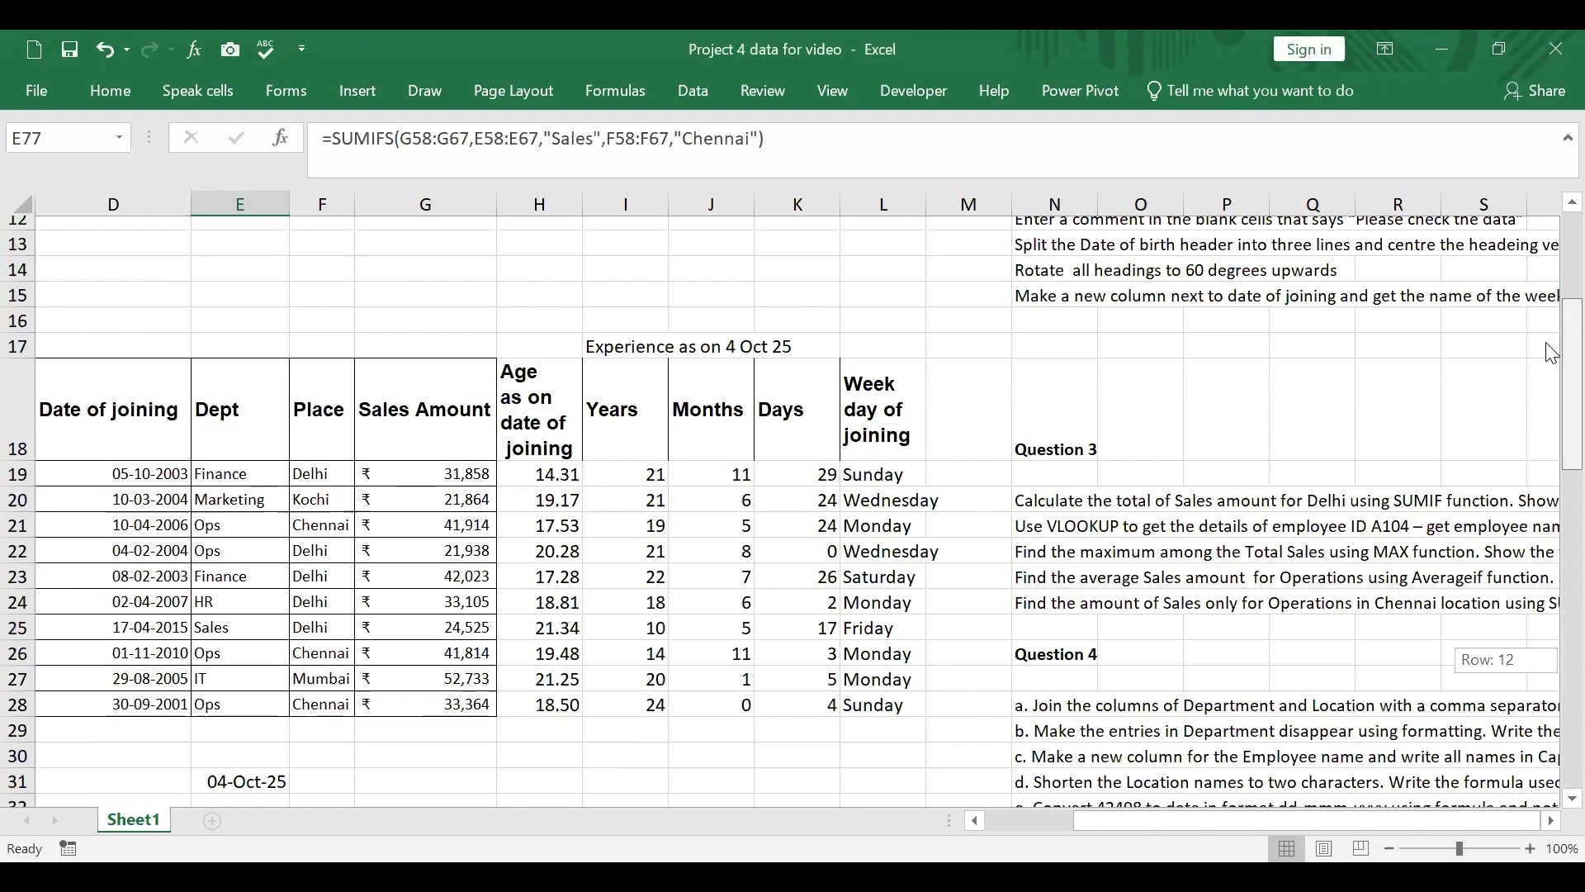
left_click_drag(1550, 353, 1551, 391)
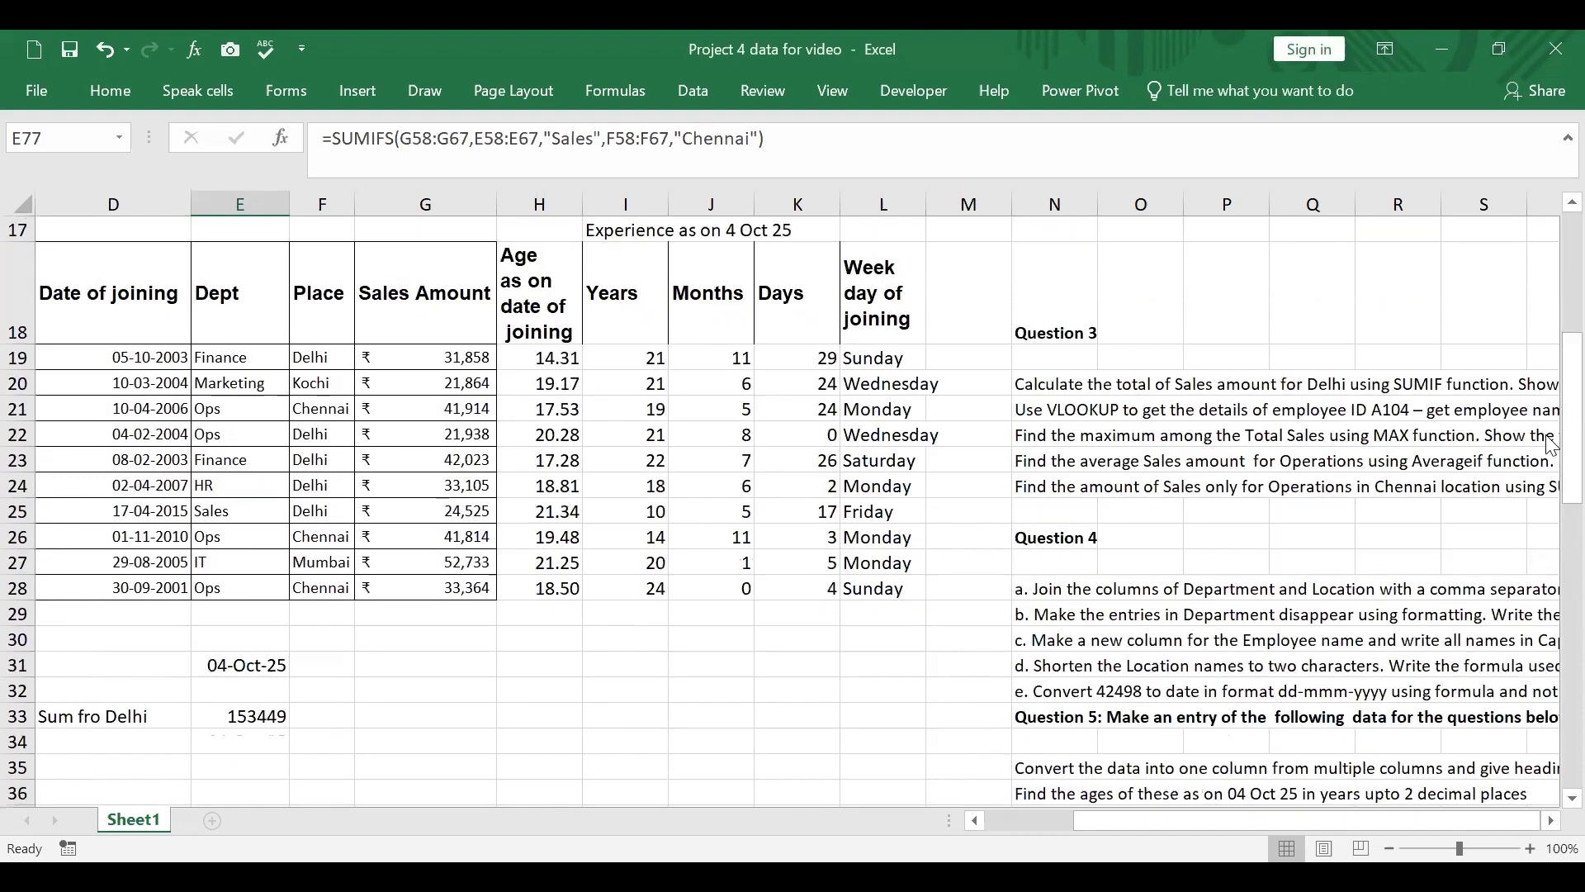
left_click_drag(1222, 822, 1039, 790)
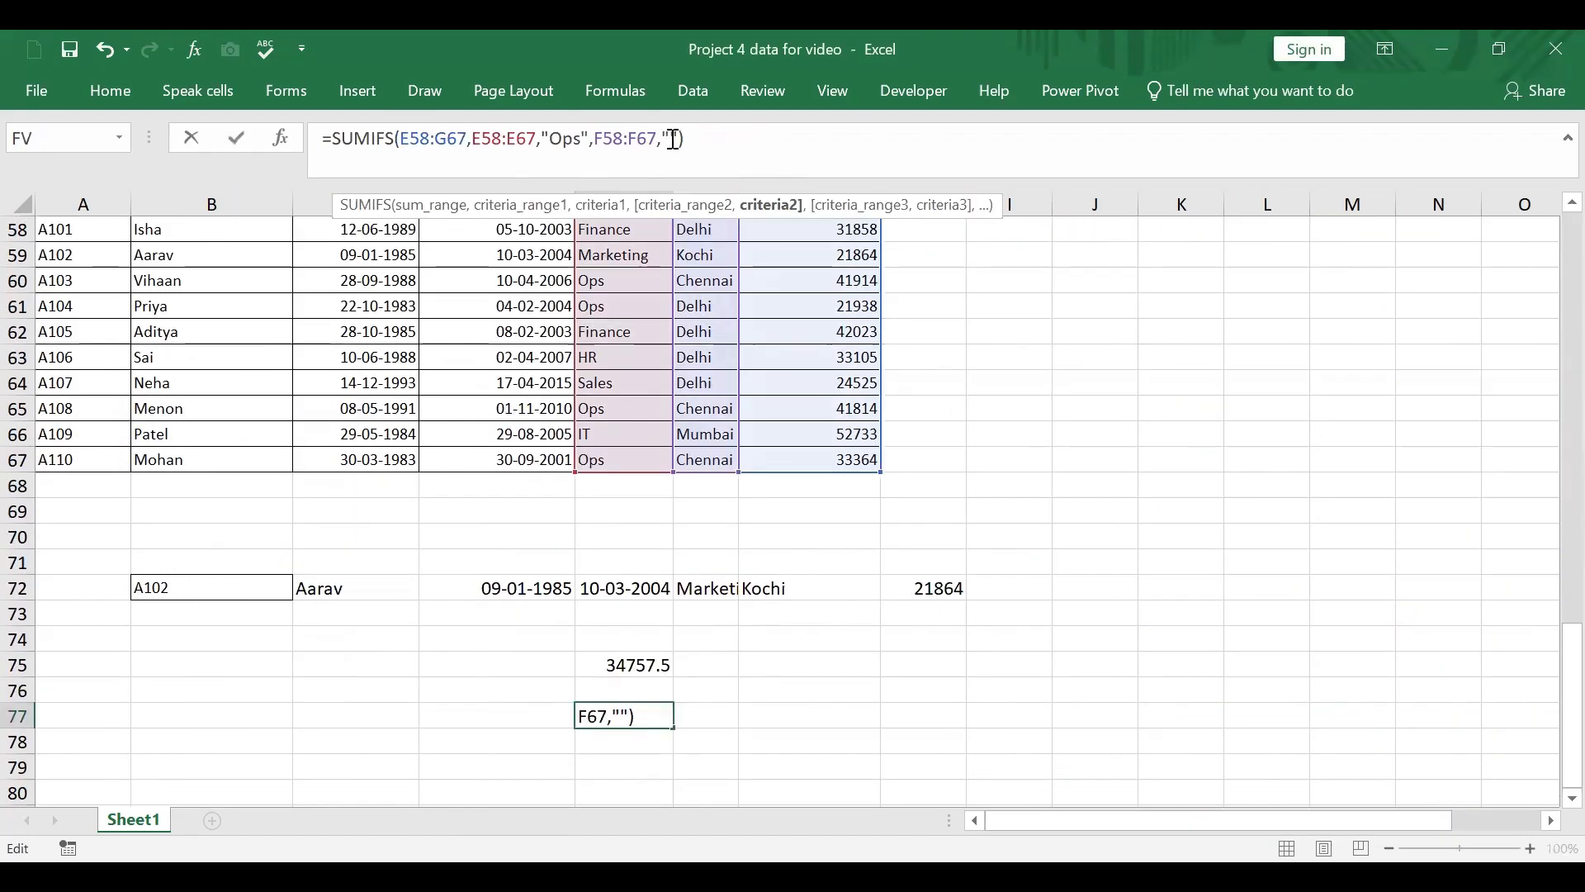
type("Mumbai")
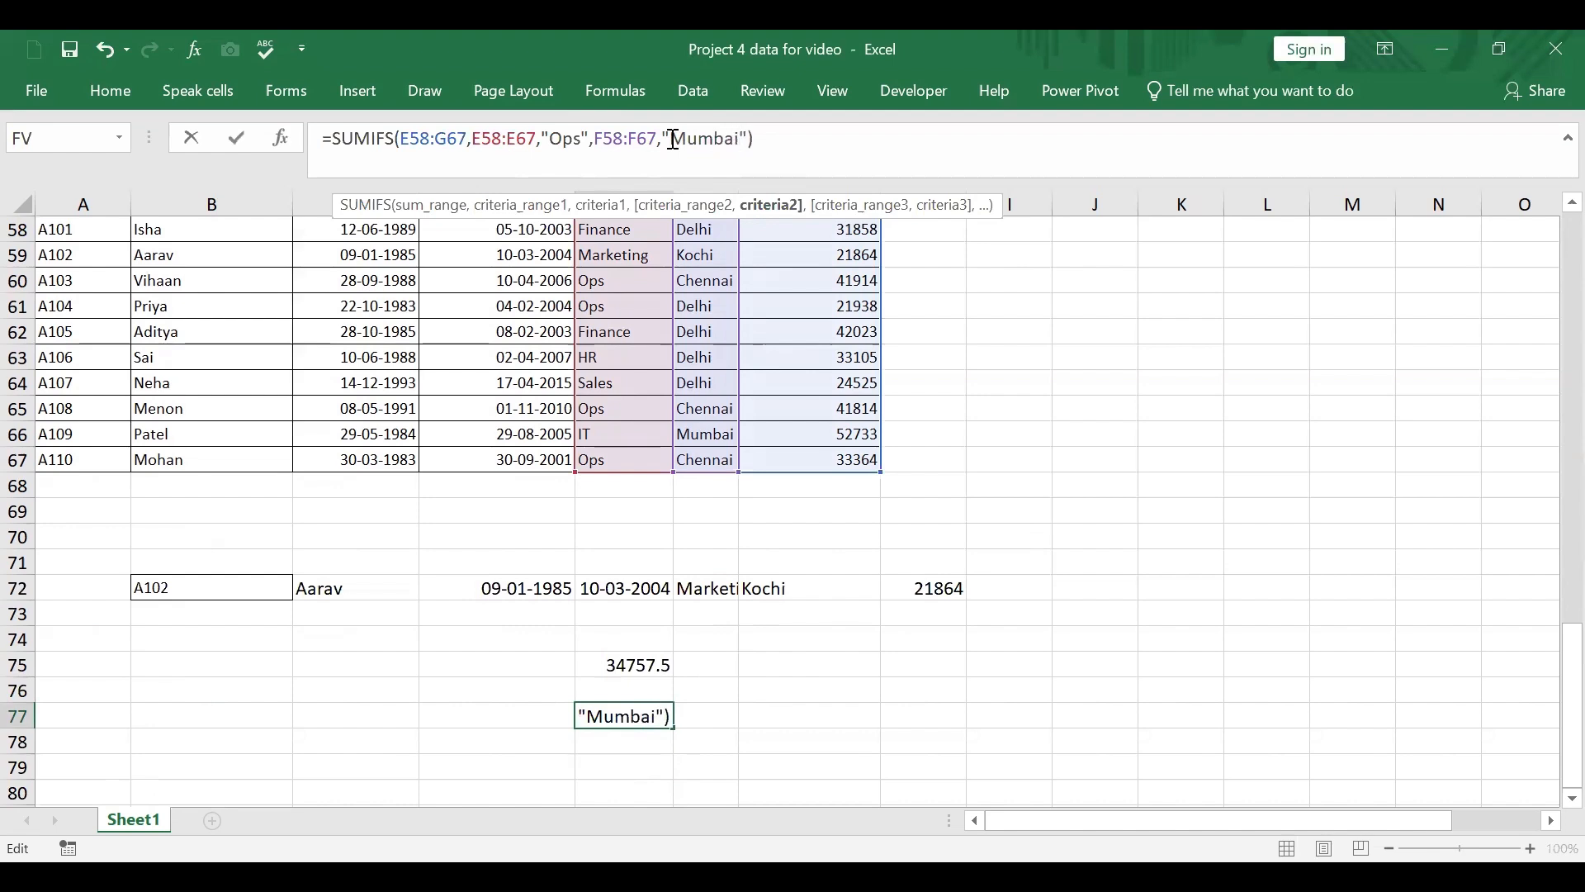
key("Return")
Step: Try to re-enter the SUMIFS function in E77 with the sum range G58:G67, and clear the cell
left_click(645, 710)
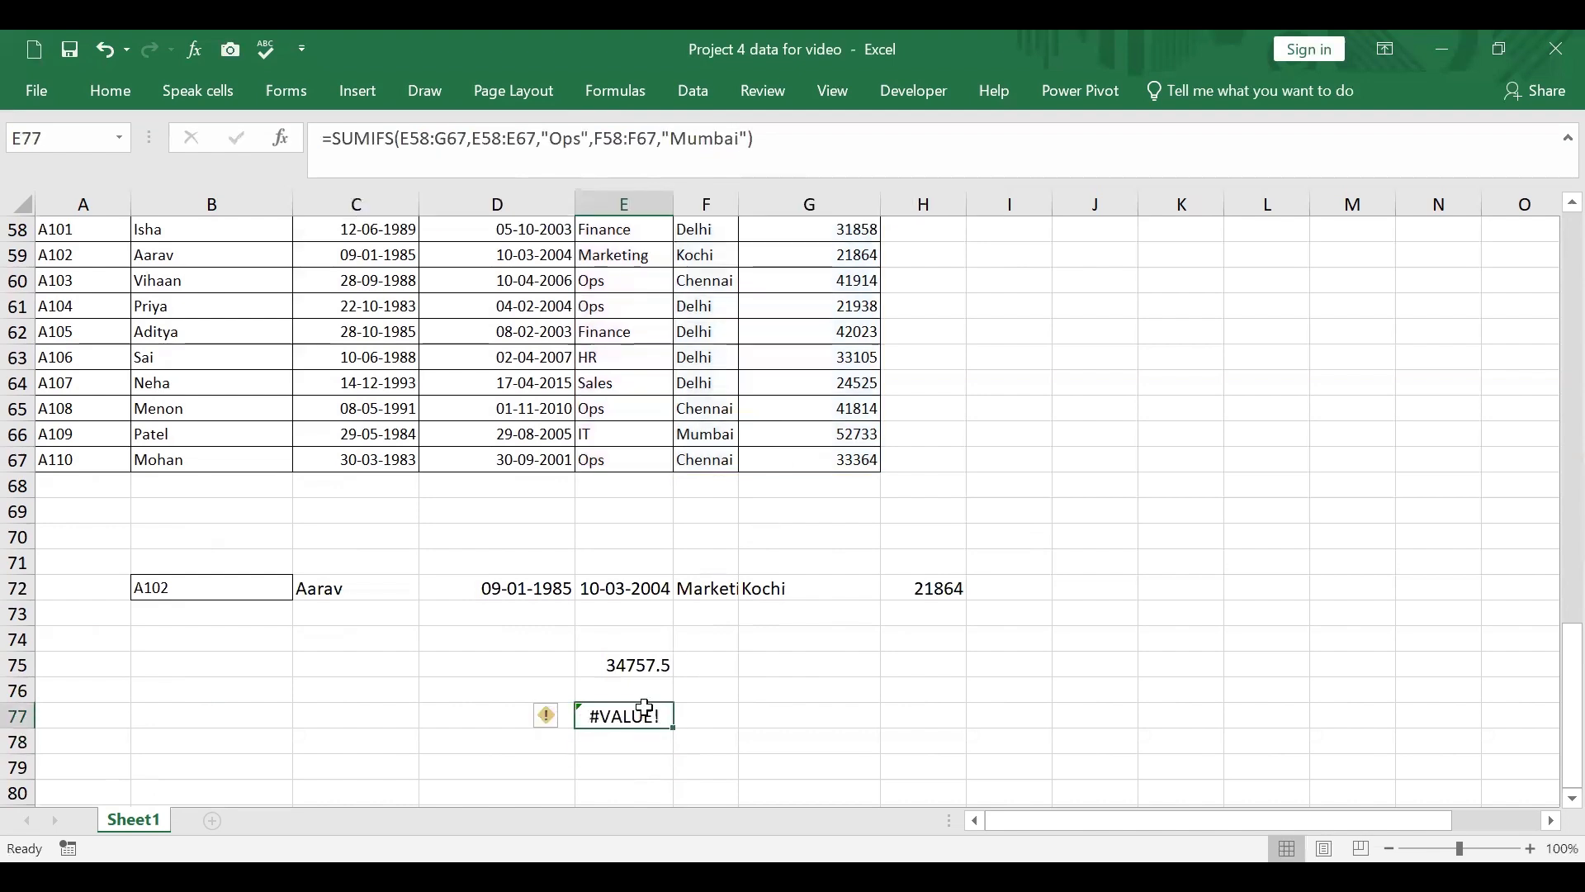
type("=")
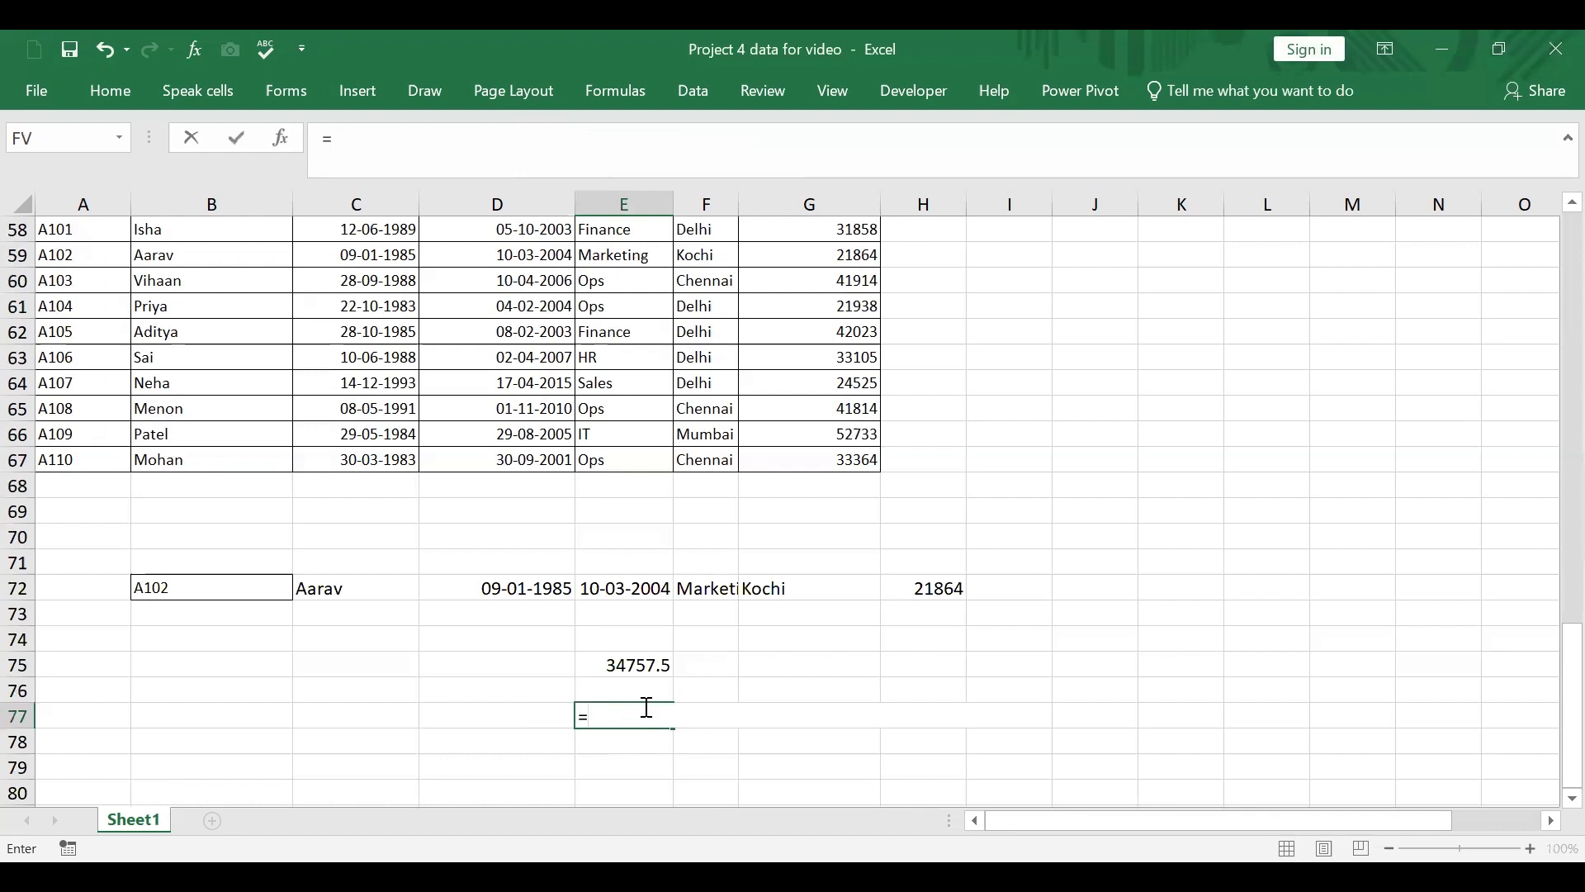
type("sumifs(")
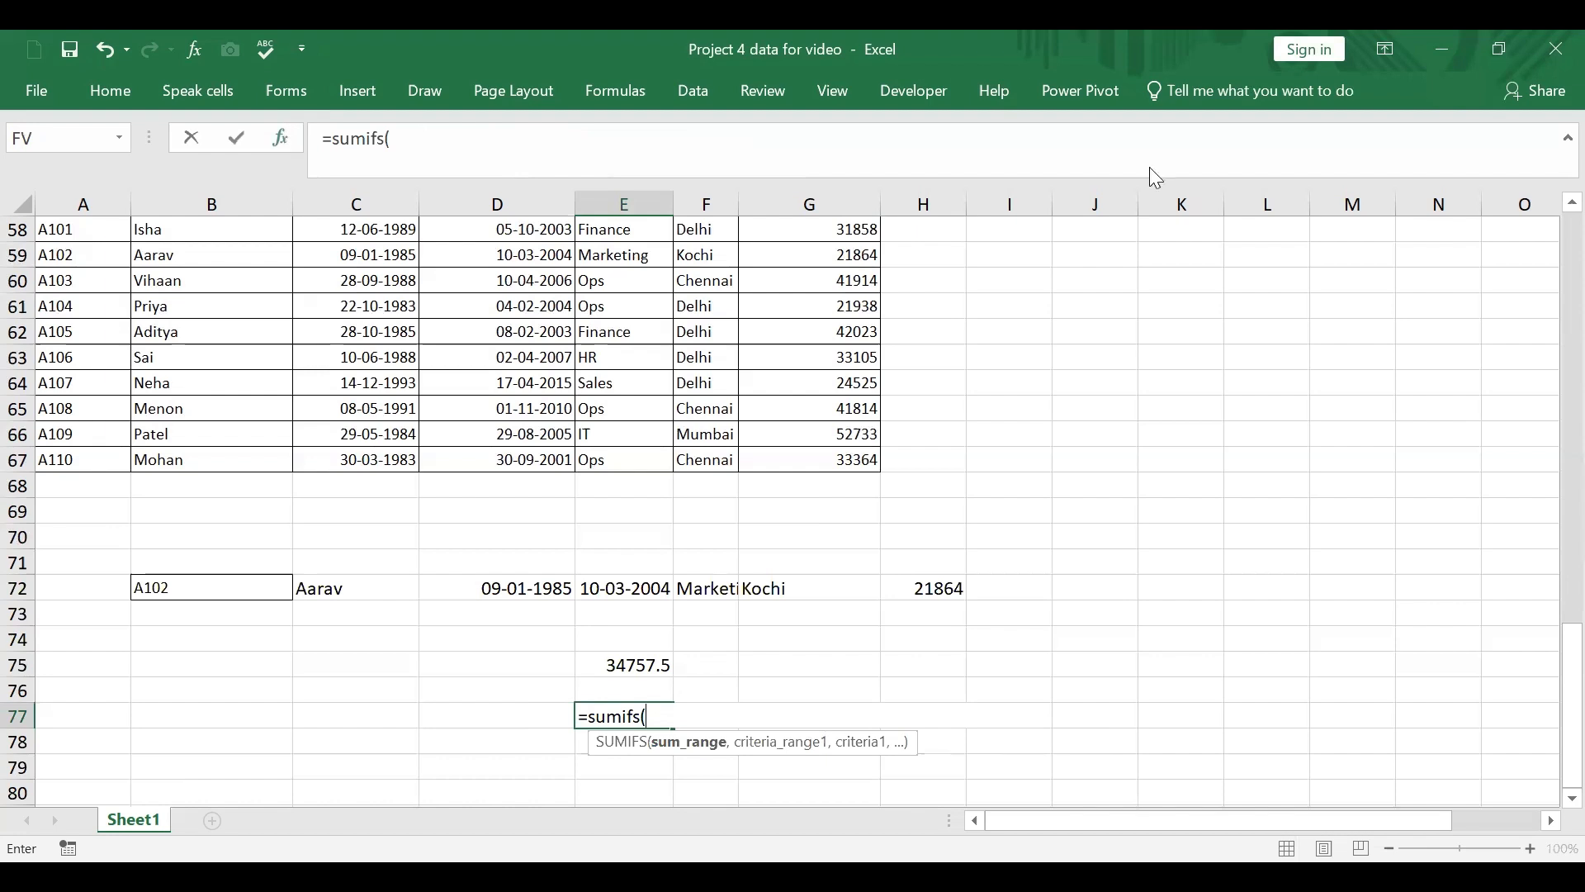
key("ctrl+a")
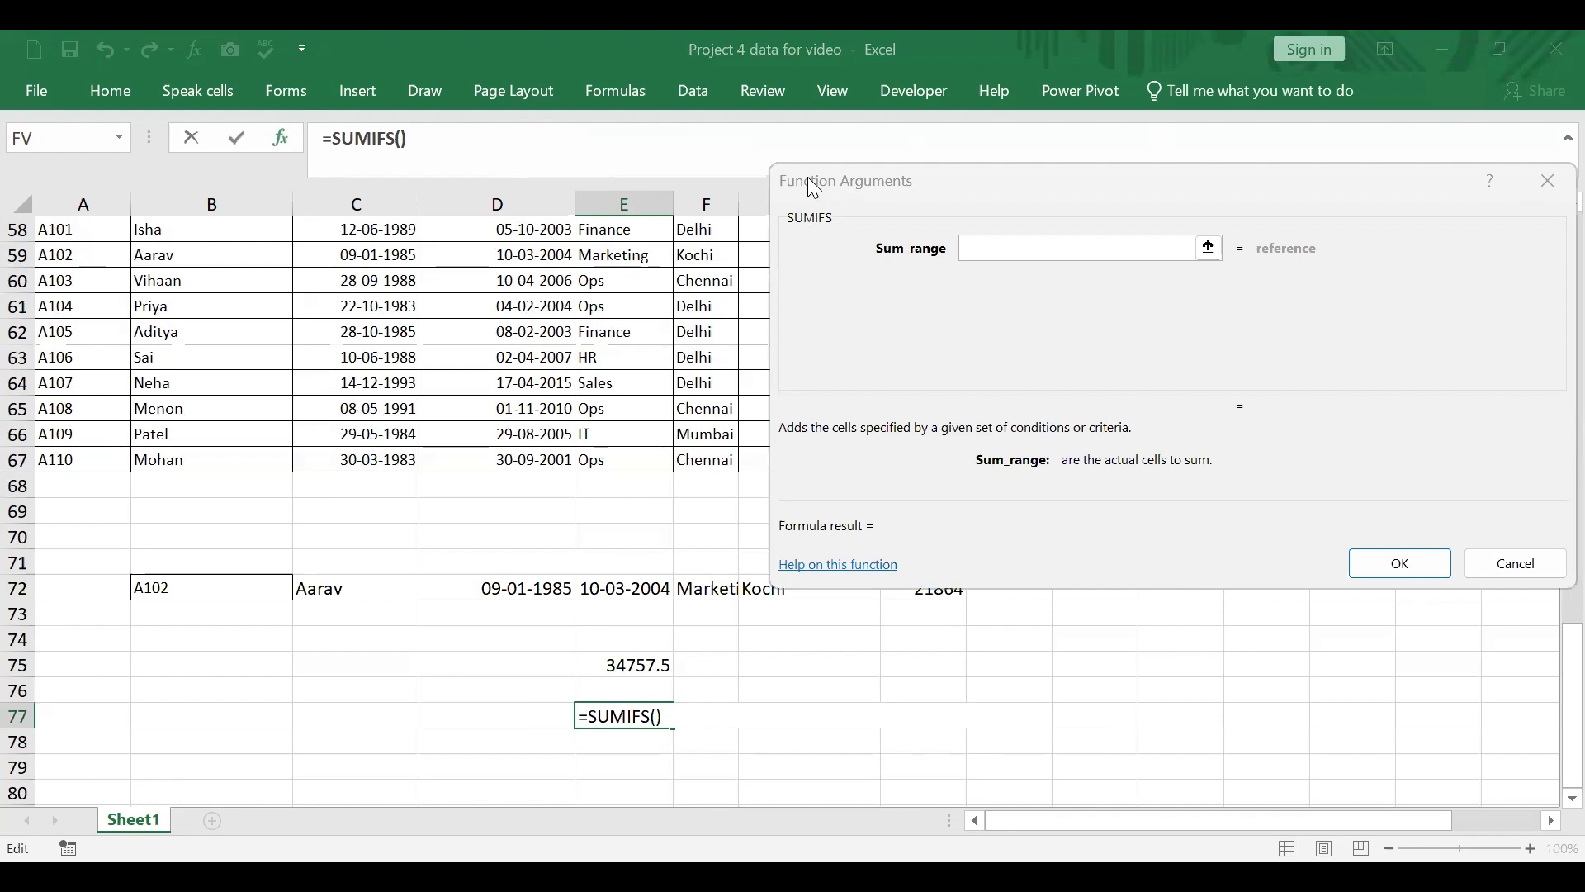
scroll(917, 487, "up", 3)
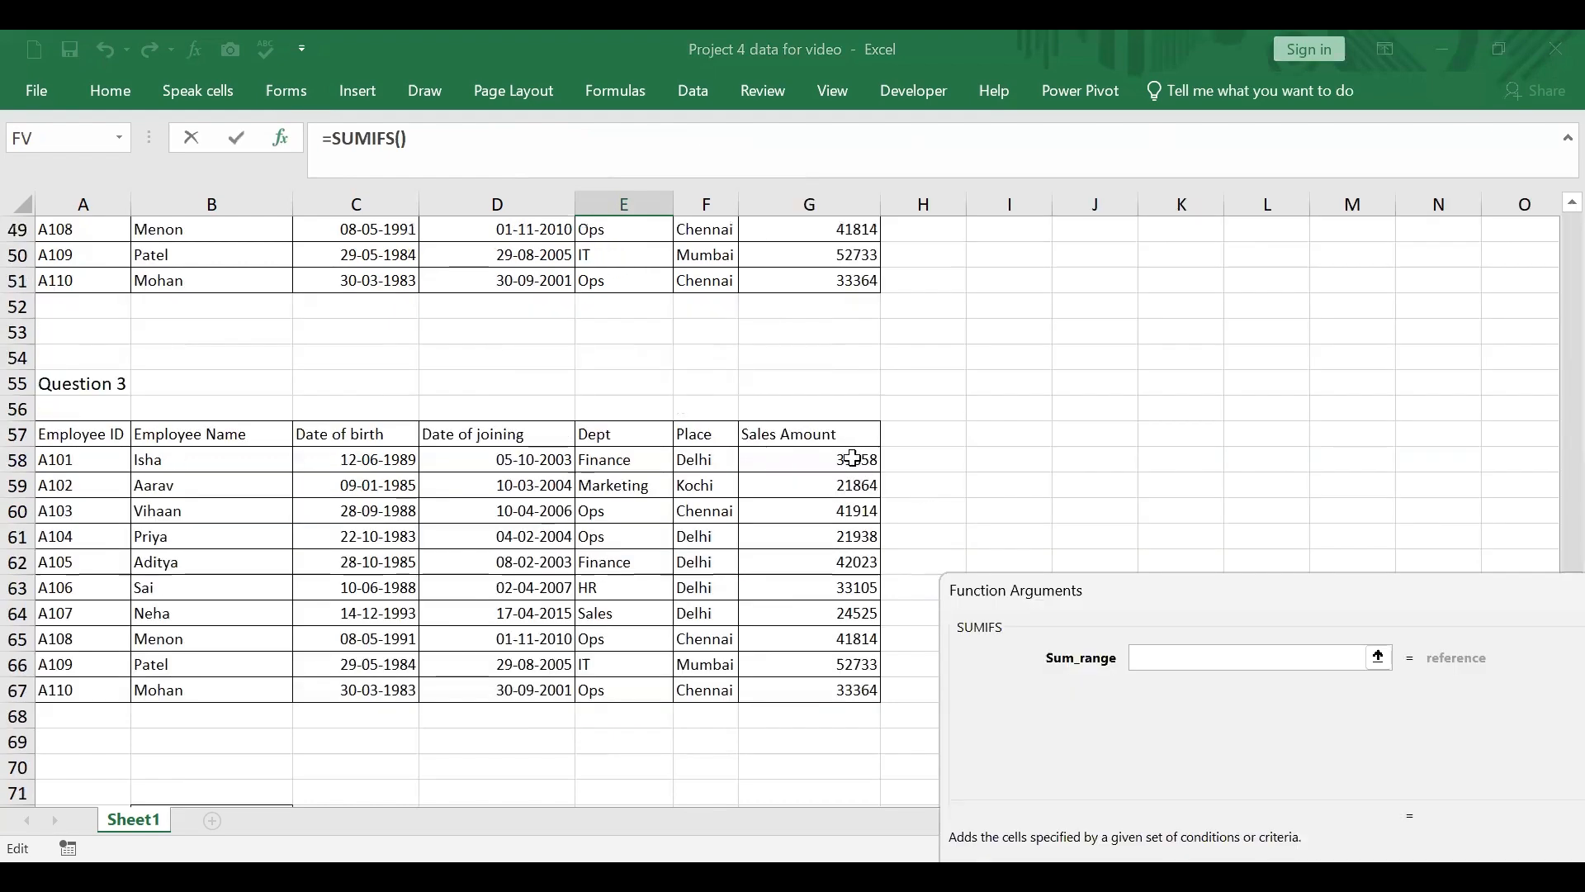
left_click_drag(855, 464, 846, 583)
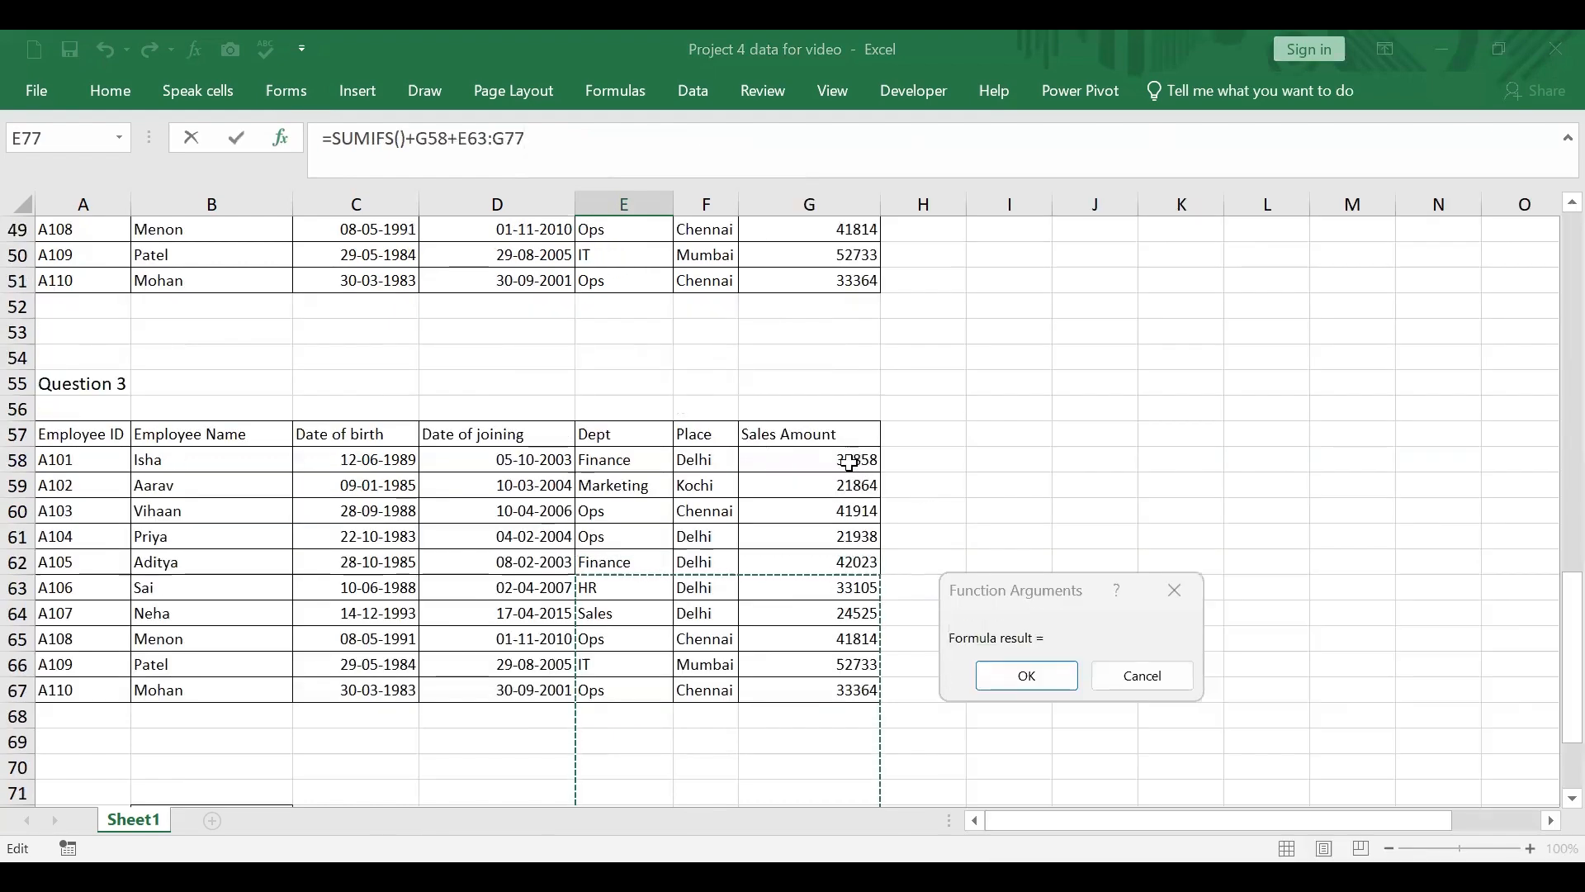
left_click_drag(848, 462, 847, 691)
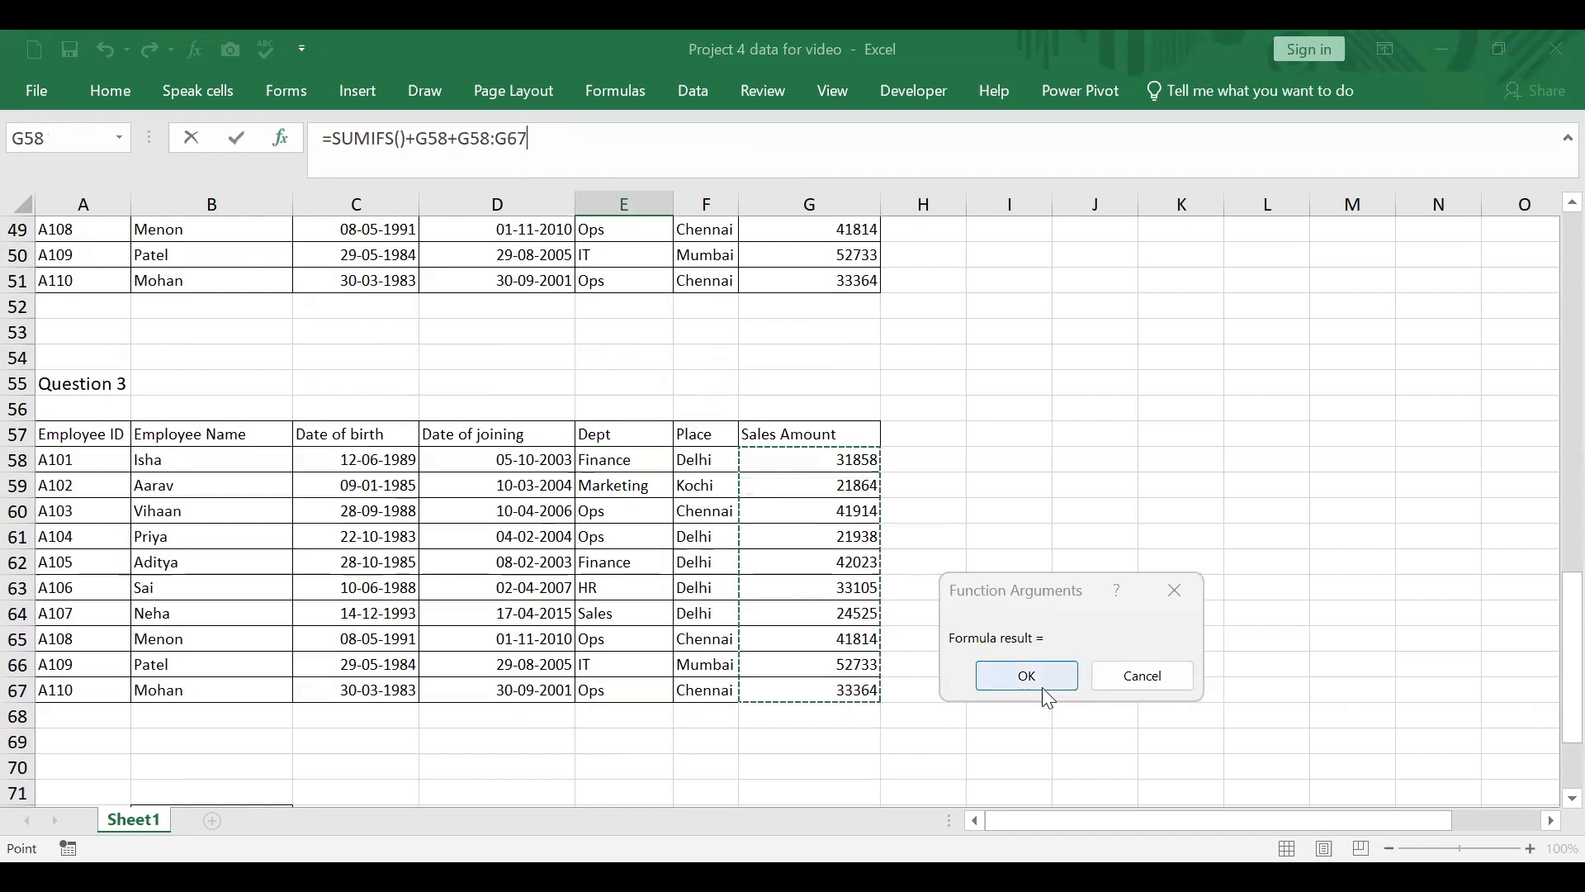
left_click(1028, 677)
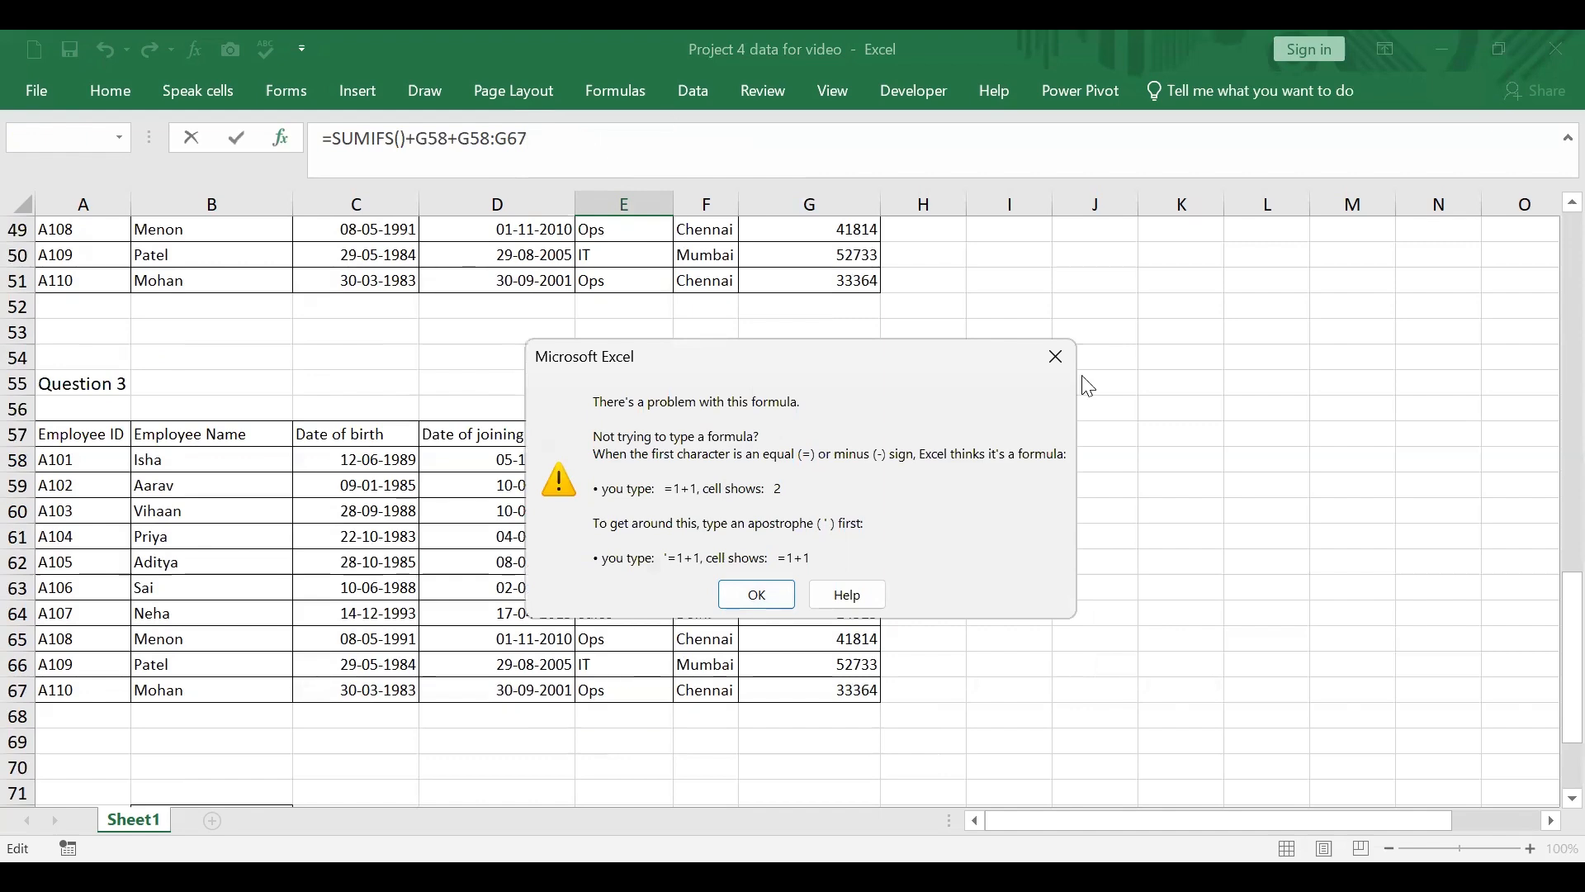
key("Return")
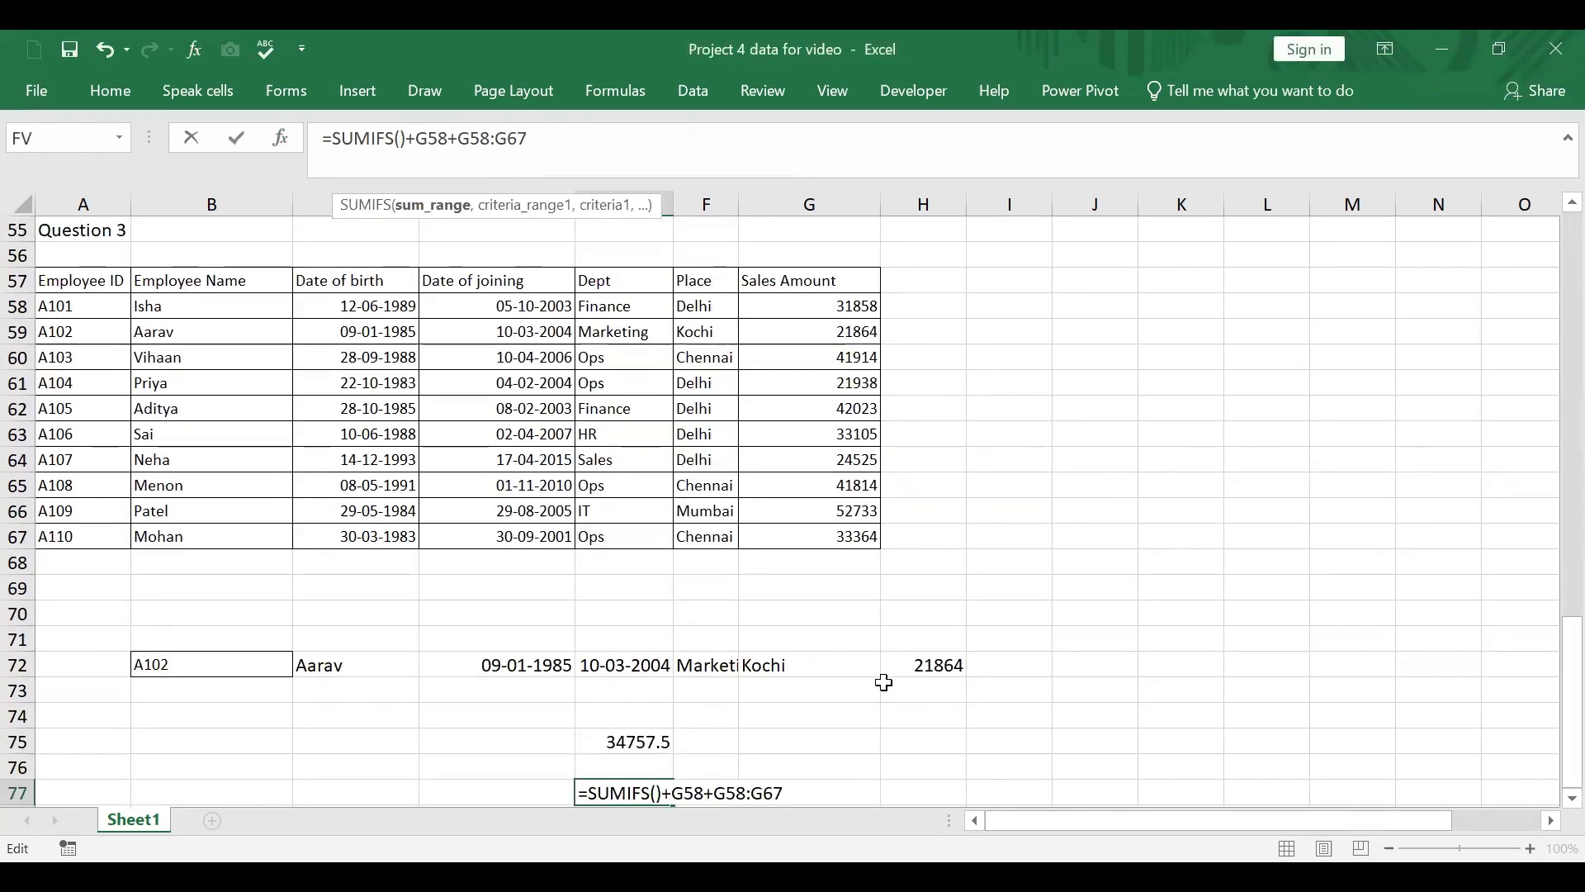
key("Escape")
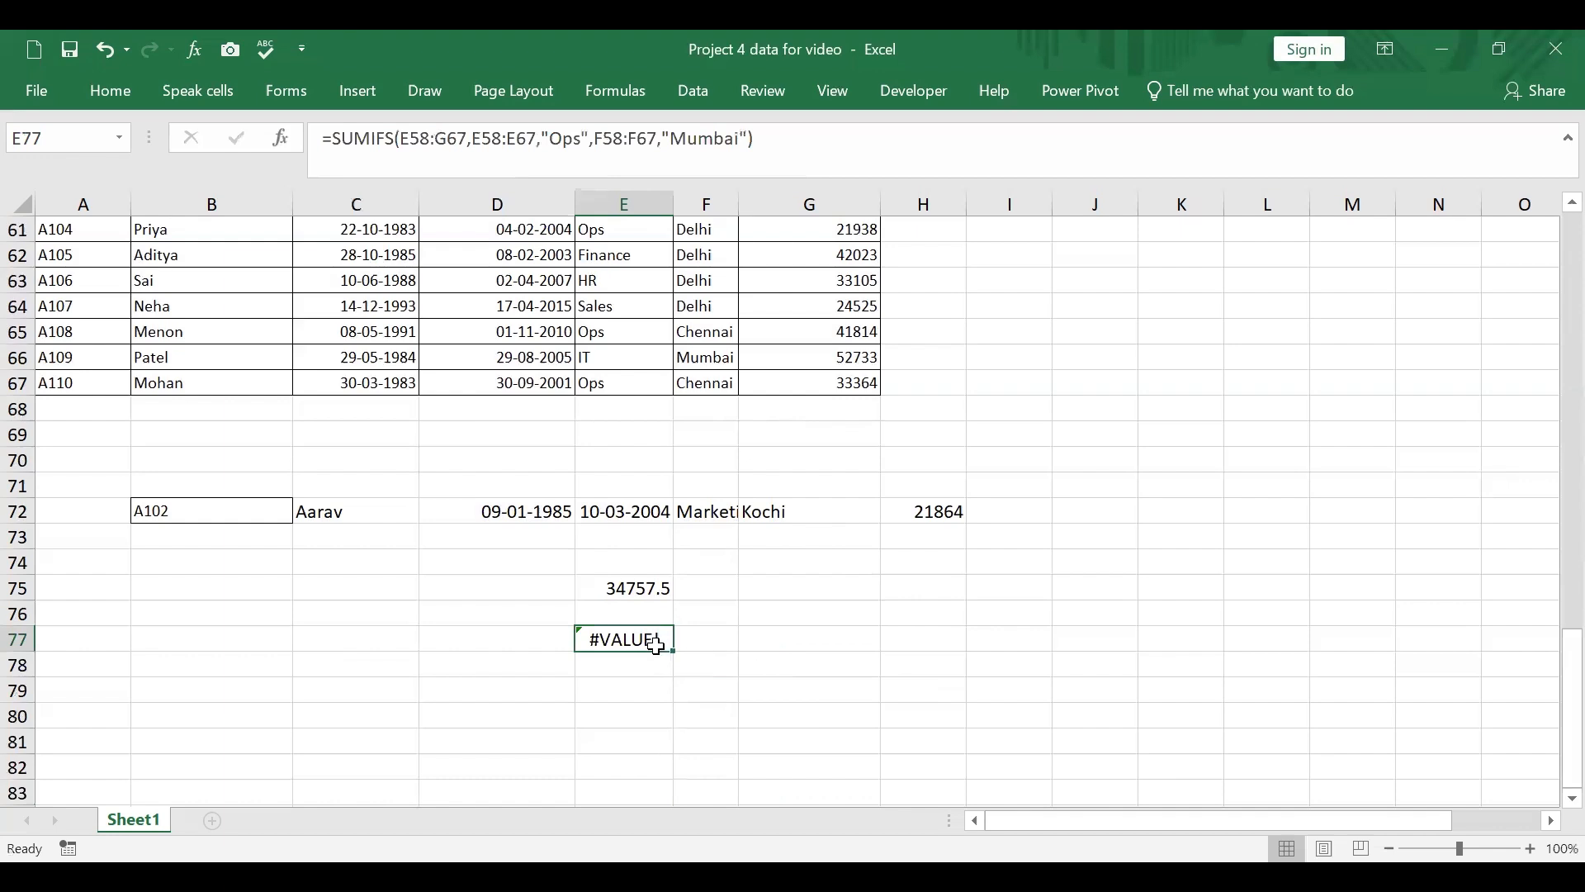
key("Delete")
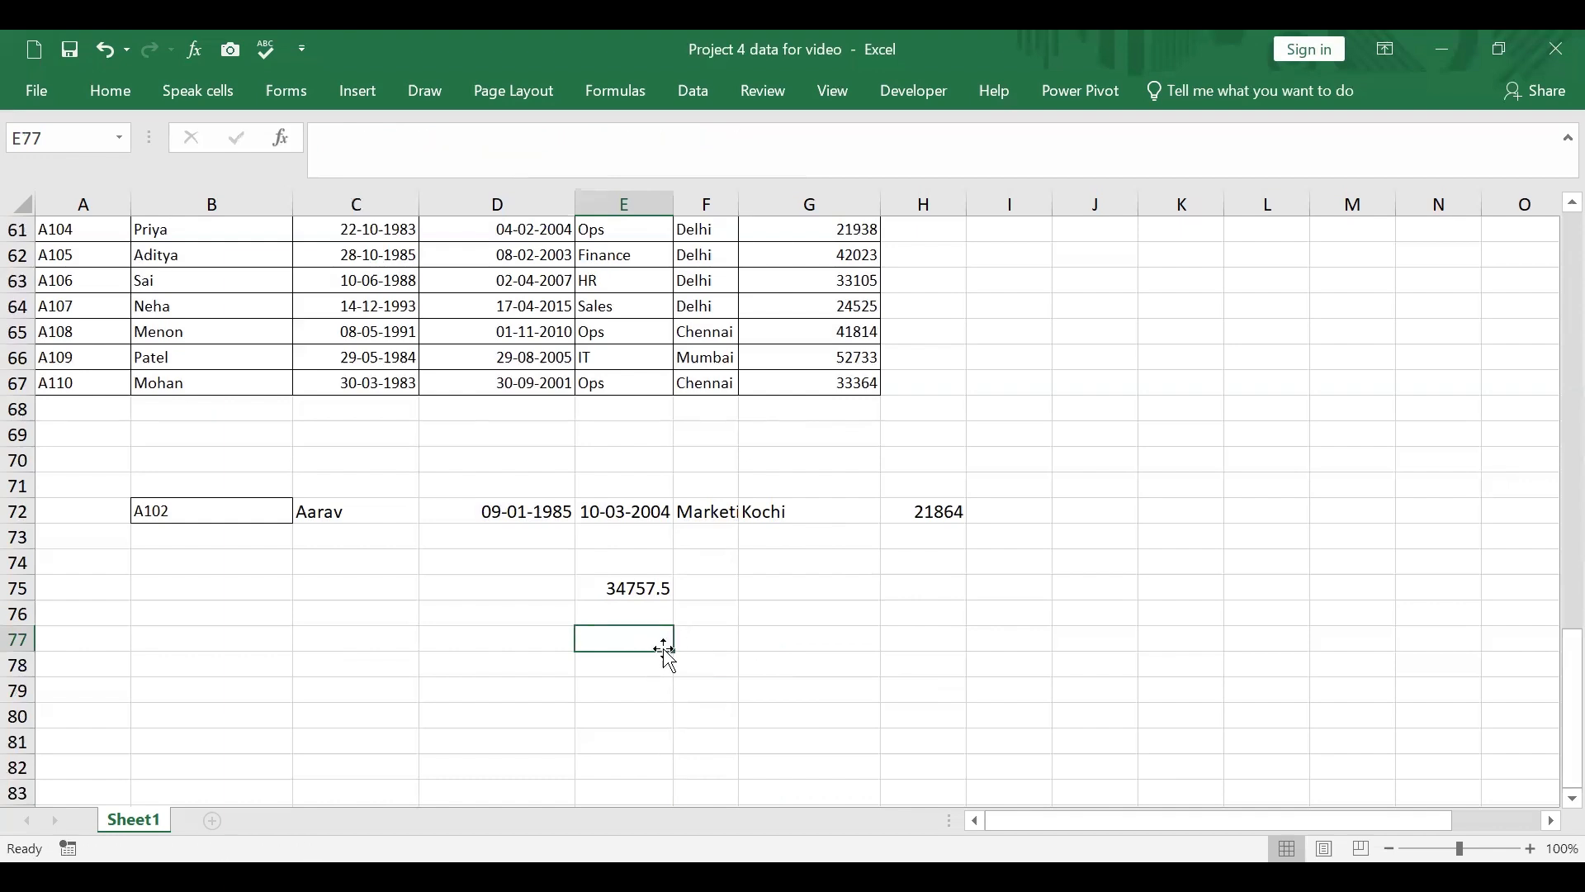
Step: Start a SUMIFS function in E77 through its function arguments, with G58:G67 as the sum range
type("=")
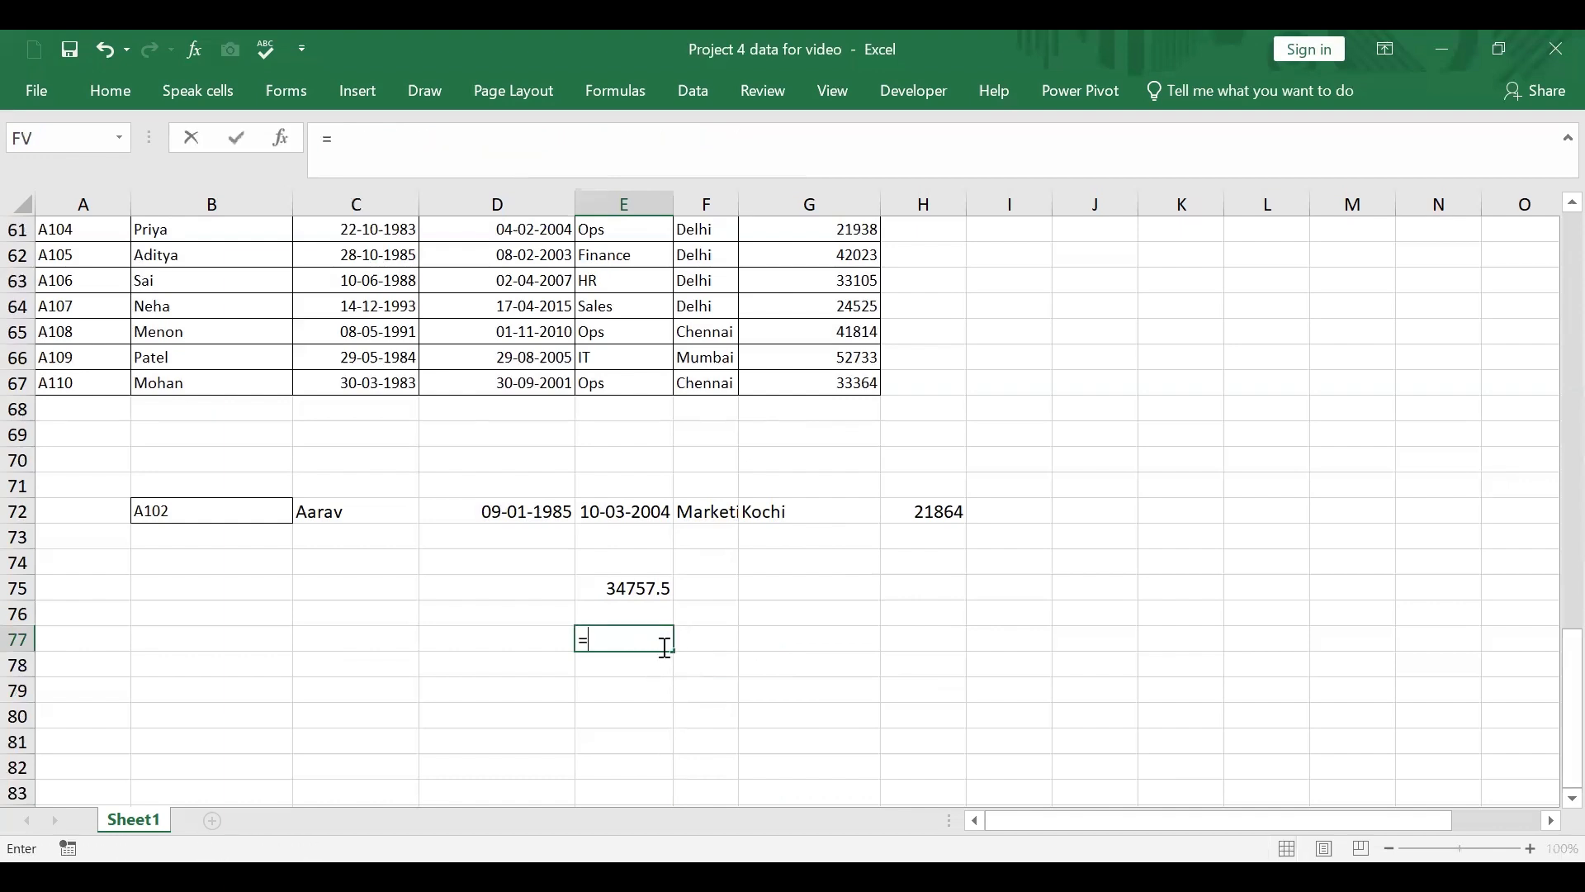
type("sumifs(")
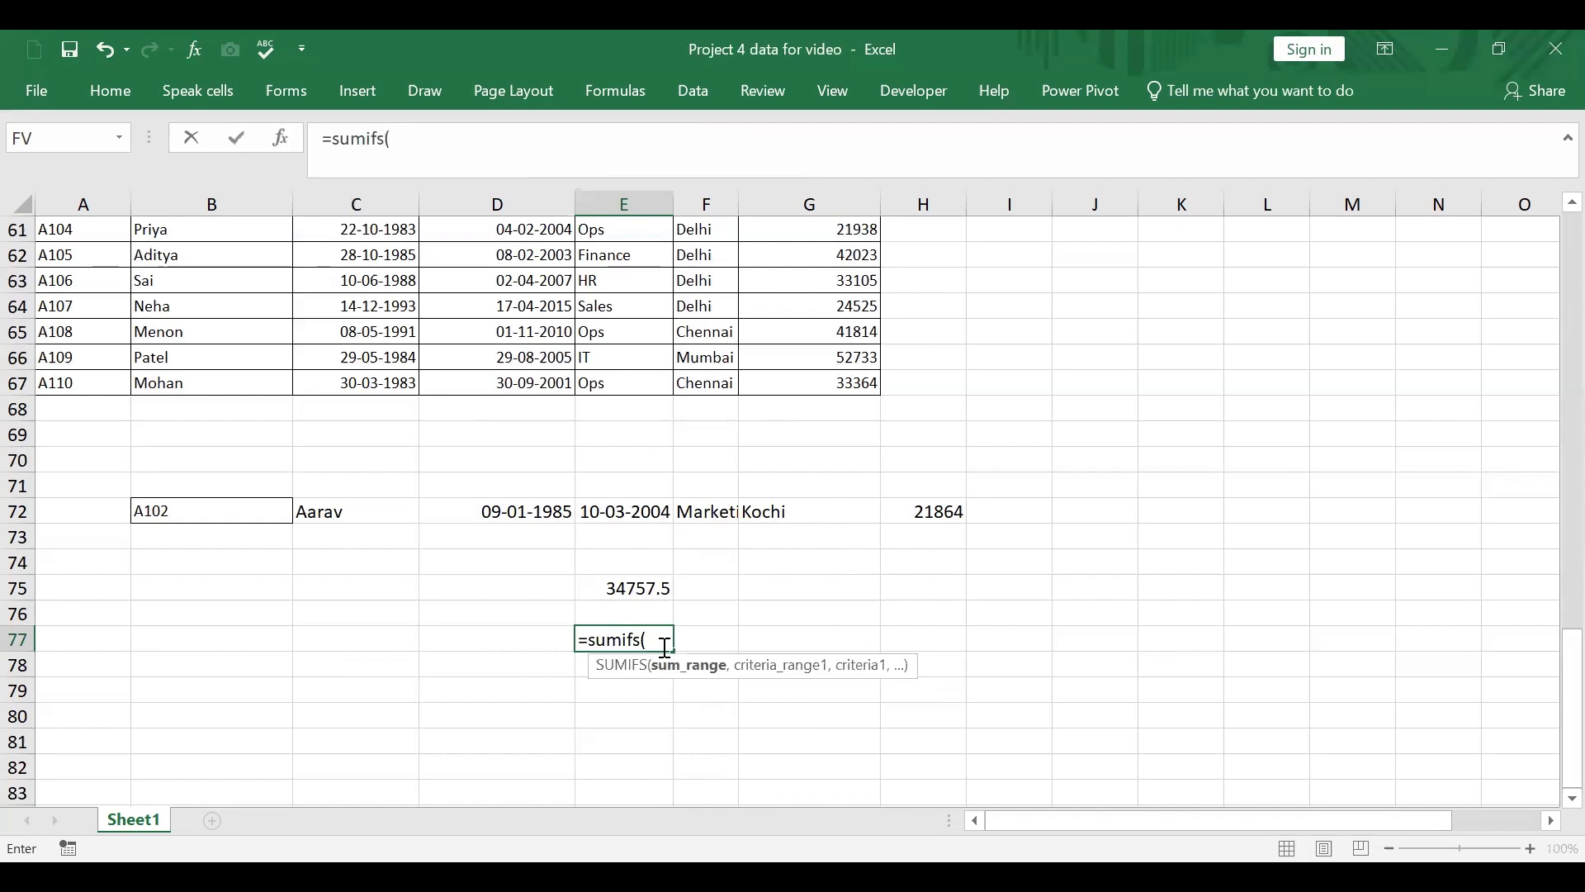
left_click(280, 138)
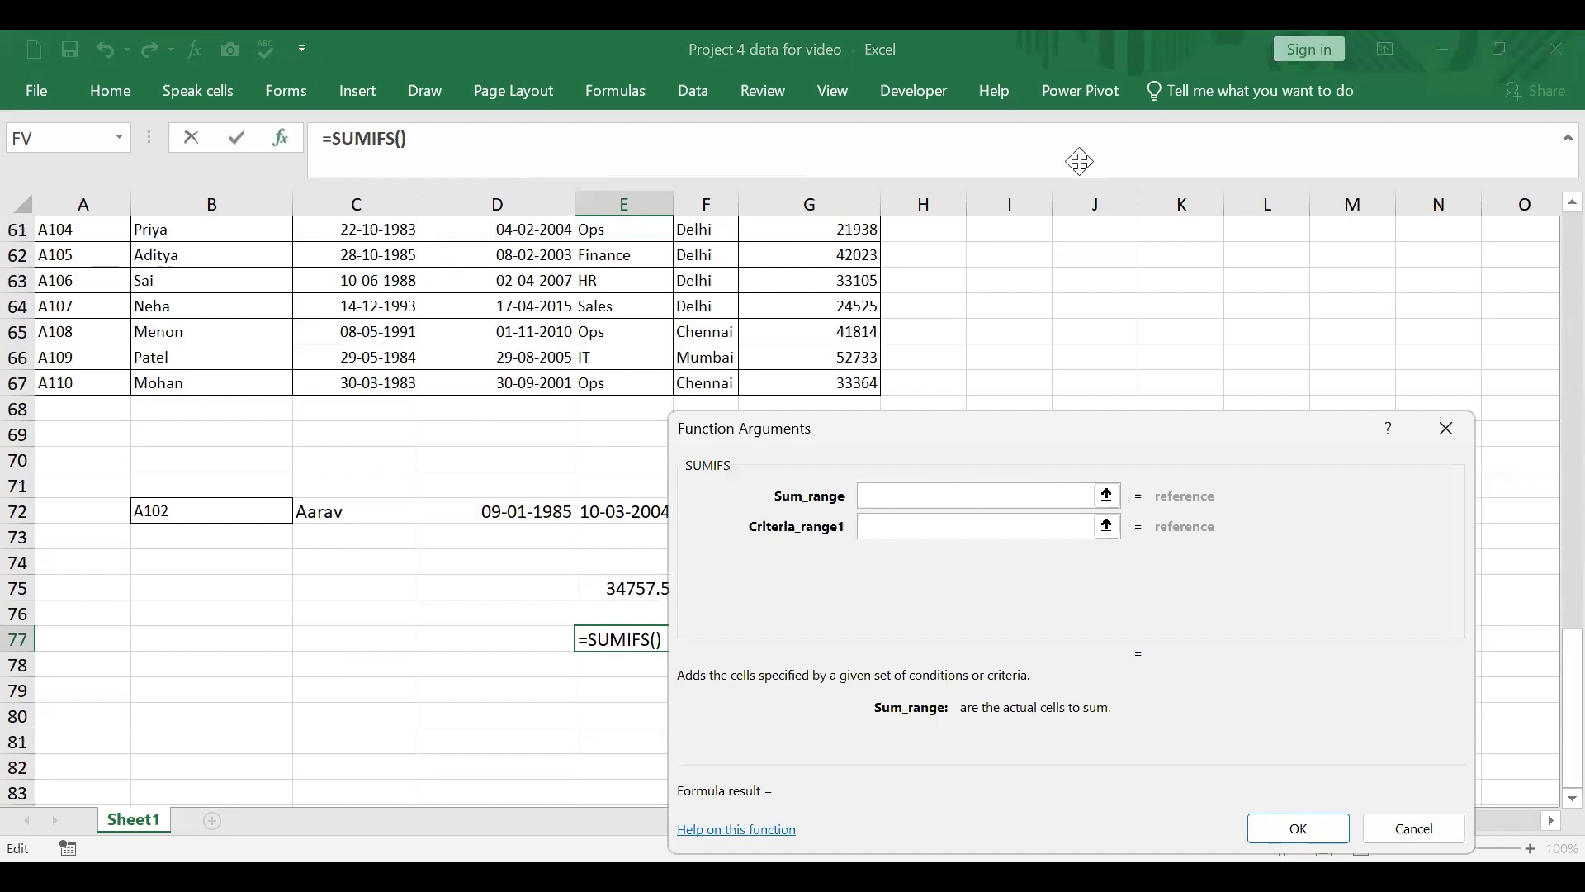
scroll(948, 258, "up", 2)
left_click(856, 308)
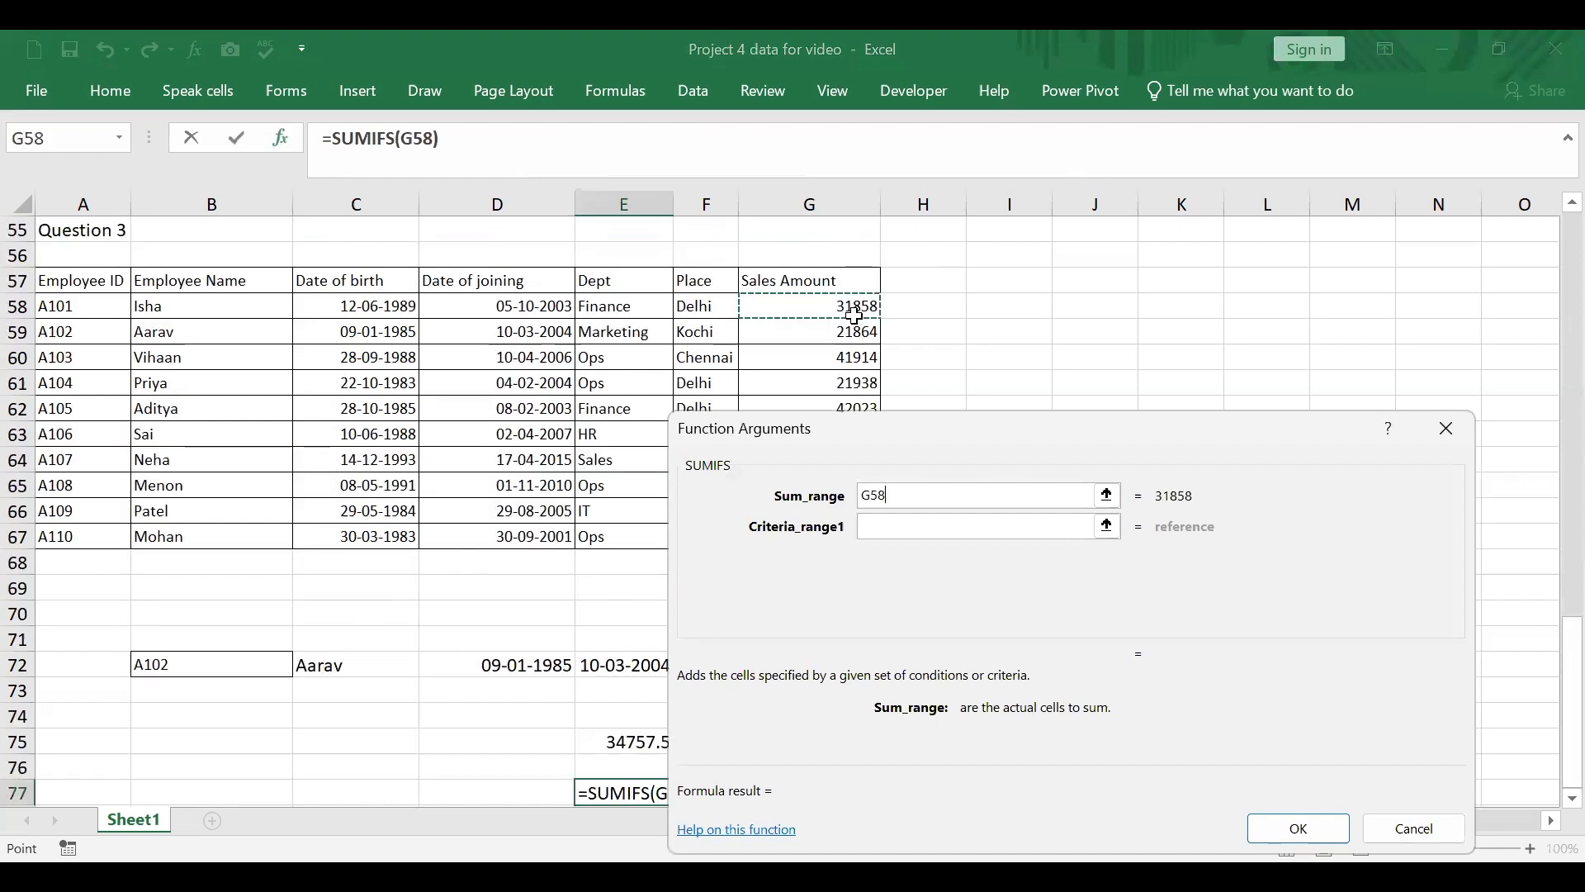
left_click_drag(856, 431, 859, 528)
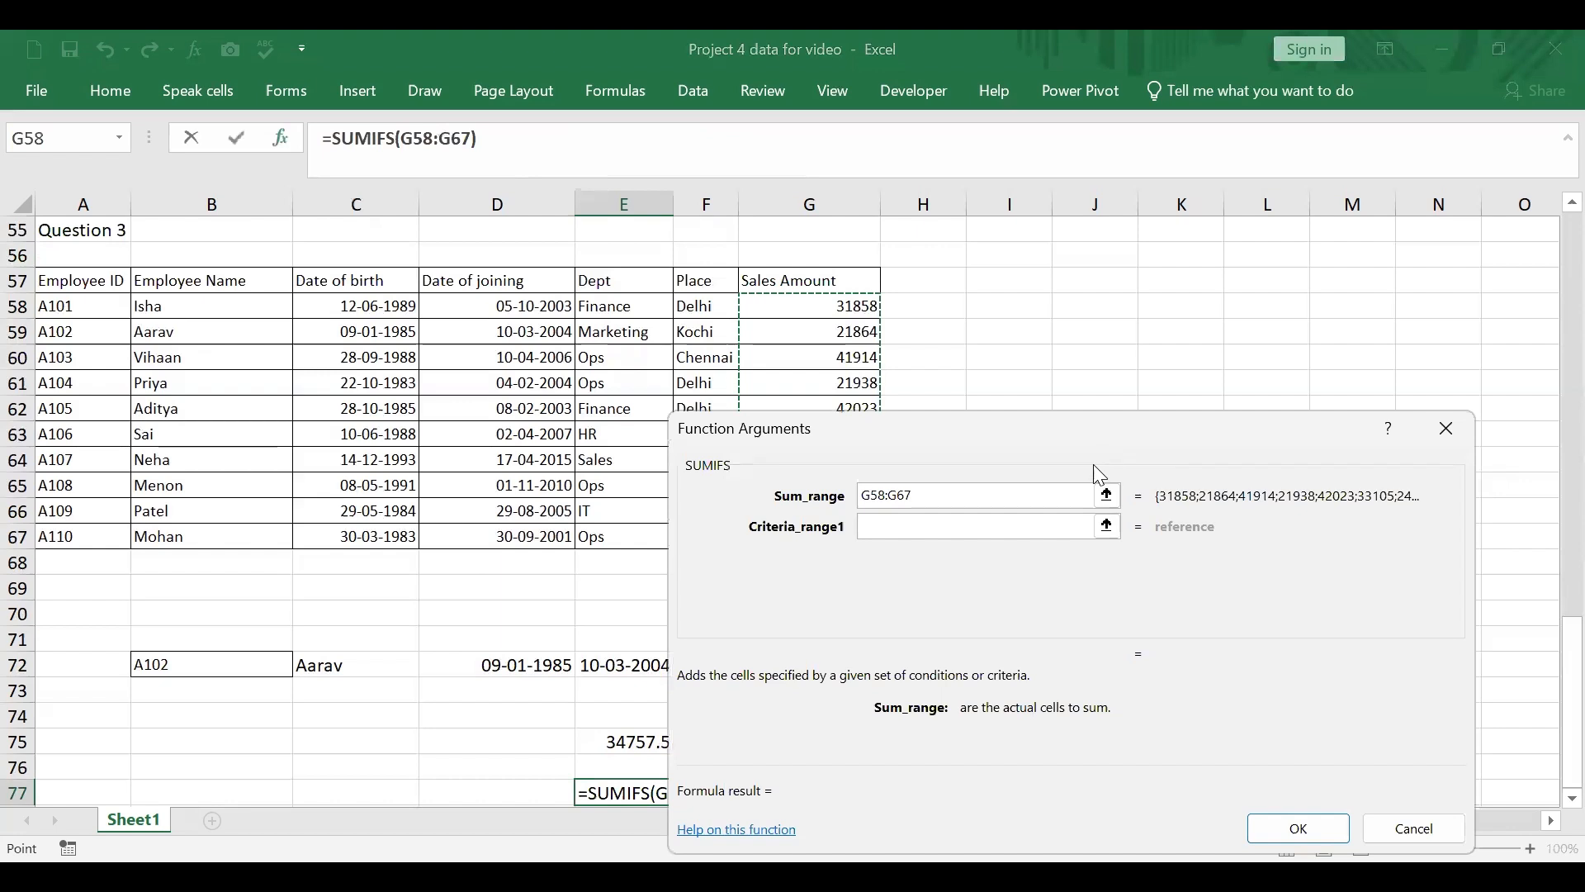
Step: Set the first criteria range of the SUMIFS function to E58:E67 with the criterion "Sales"
left_click(1116, 532)
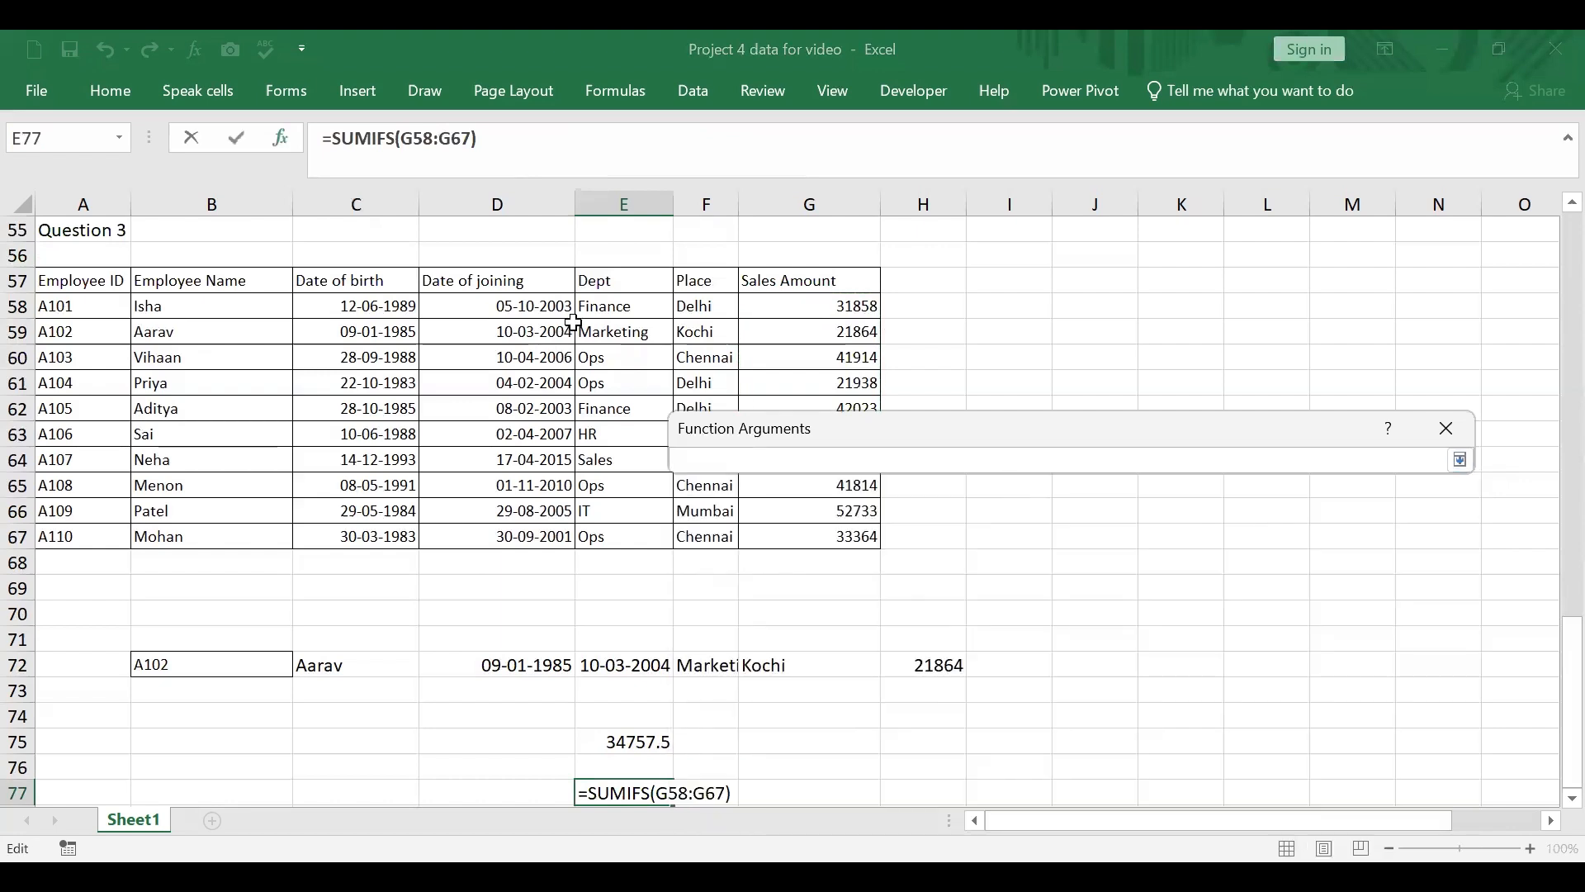
left_click_drag(605, 303, 639, 533)
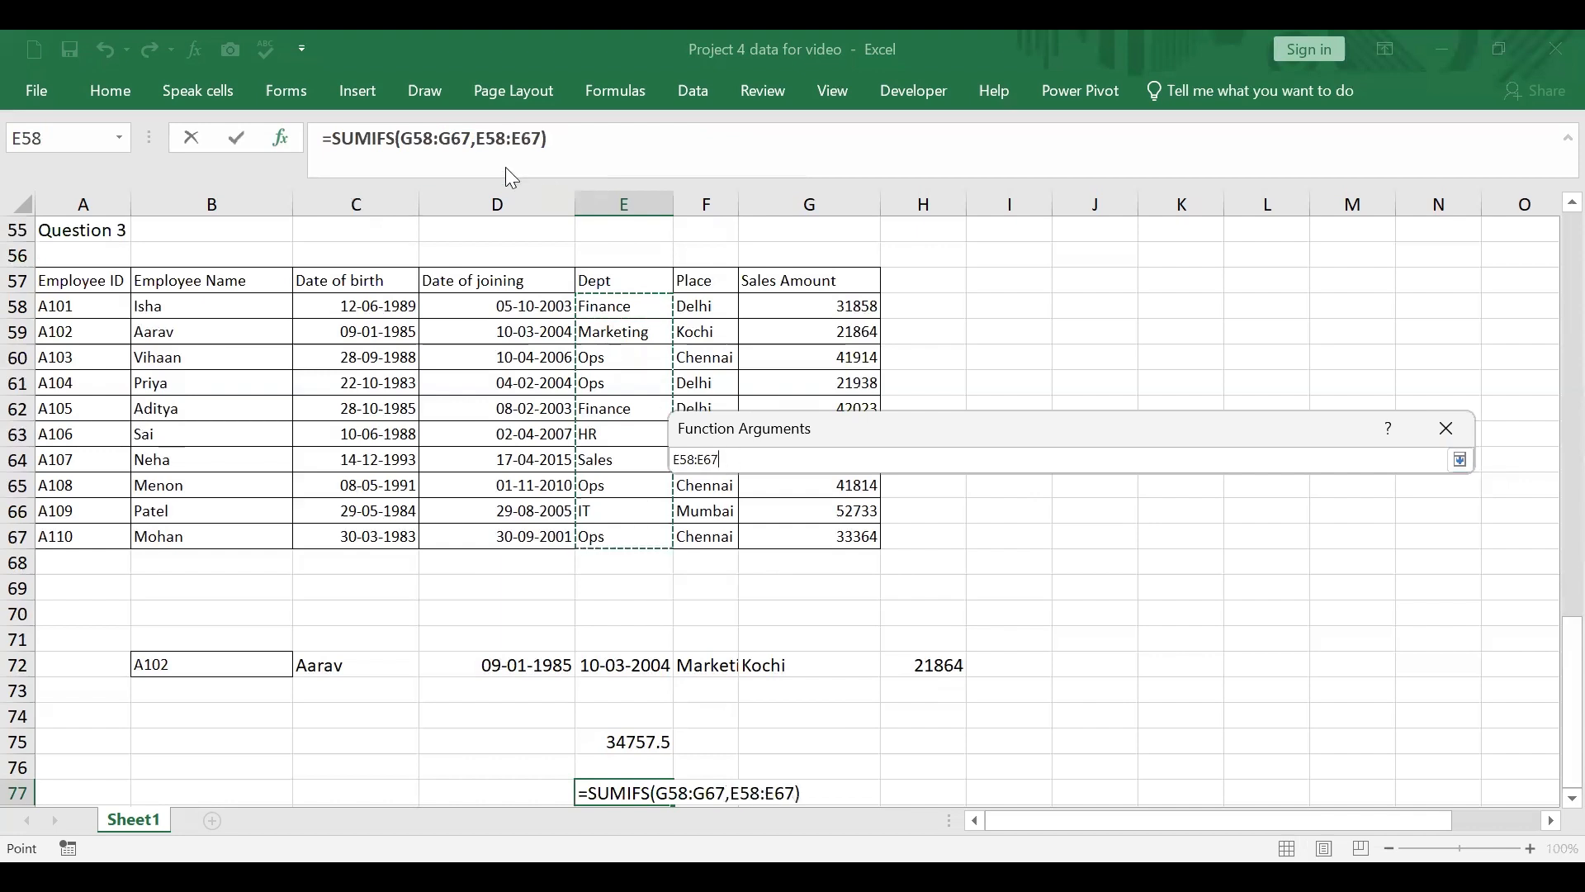
left_click(285, 142)
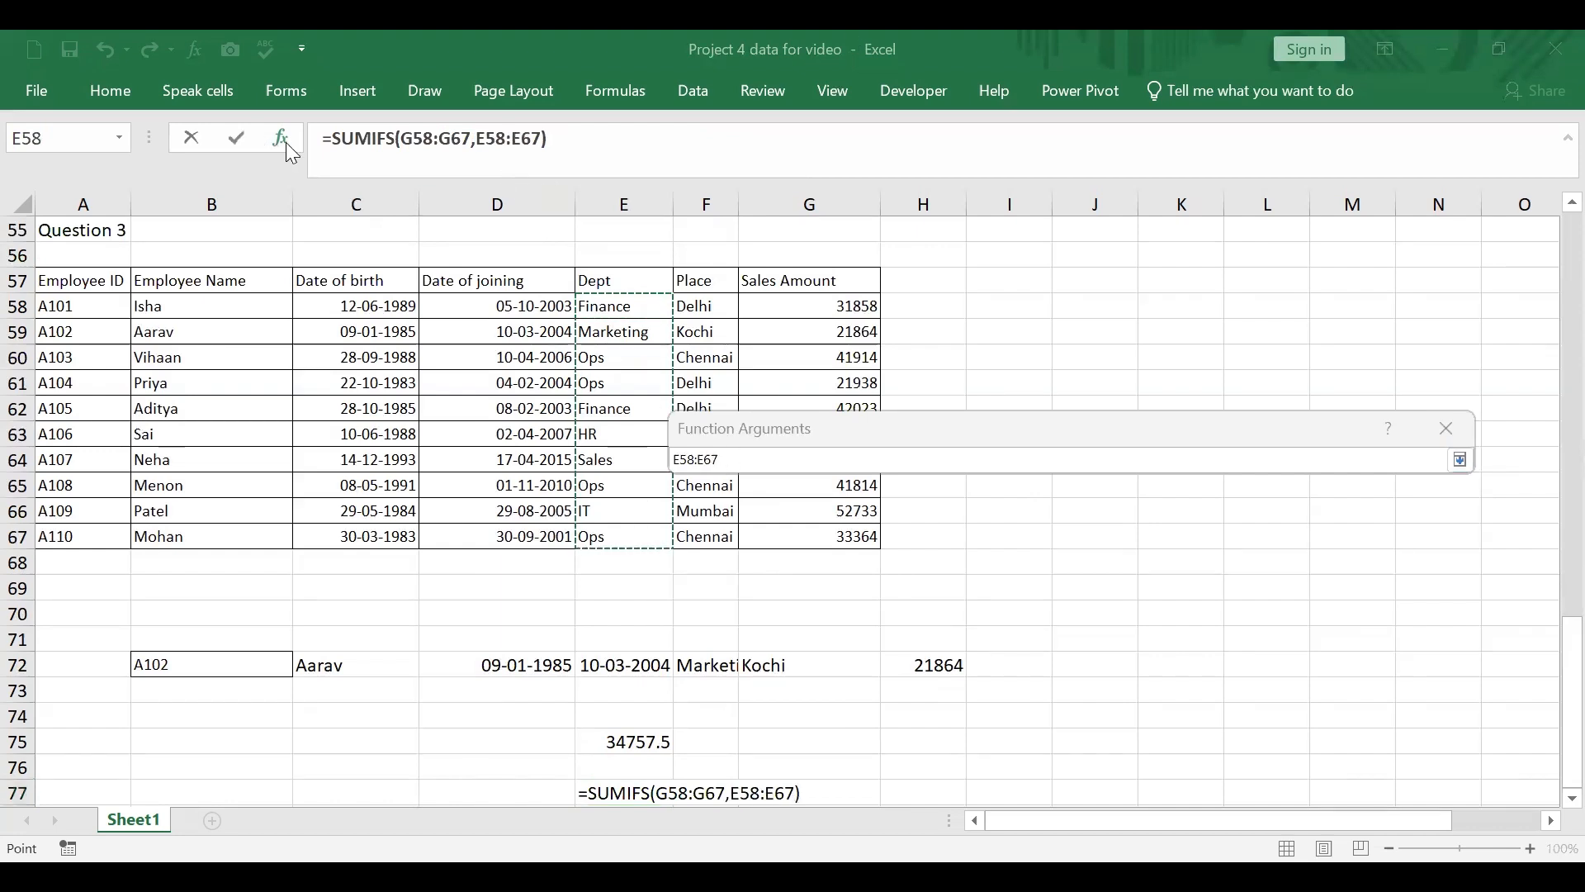
left_click(285, 139)
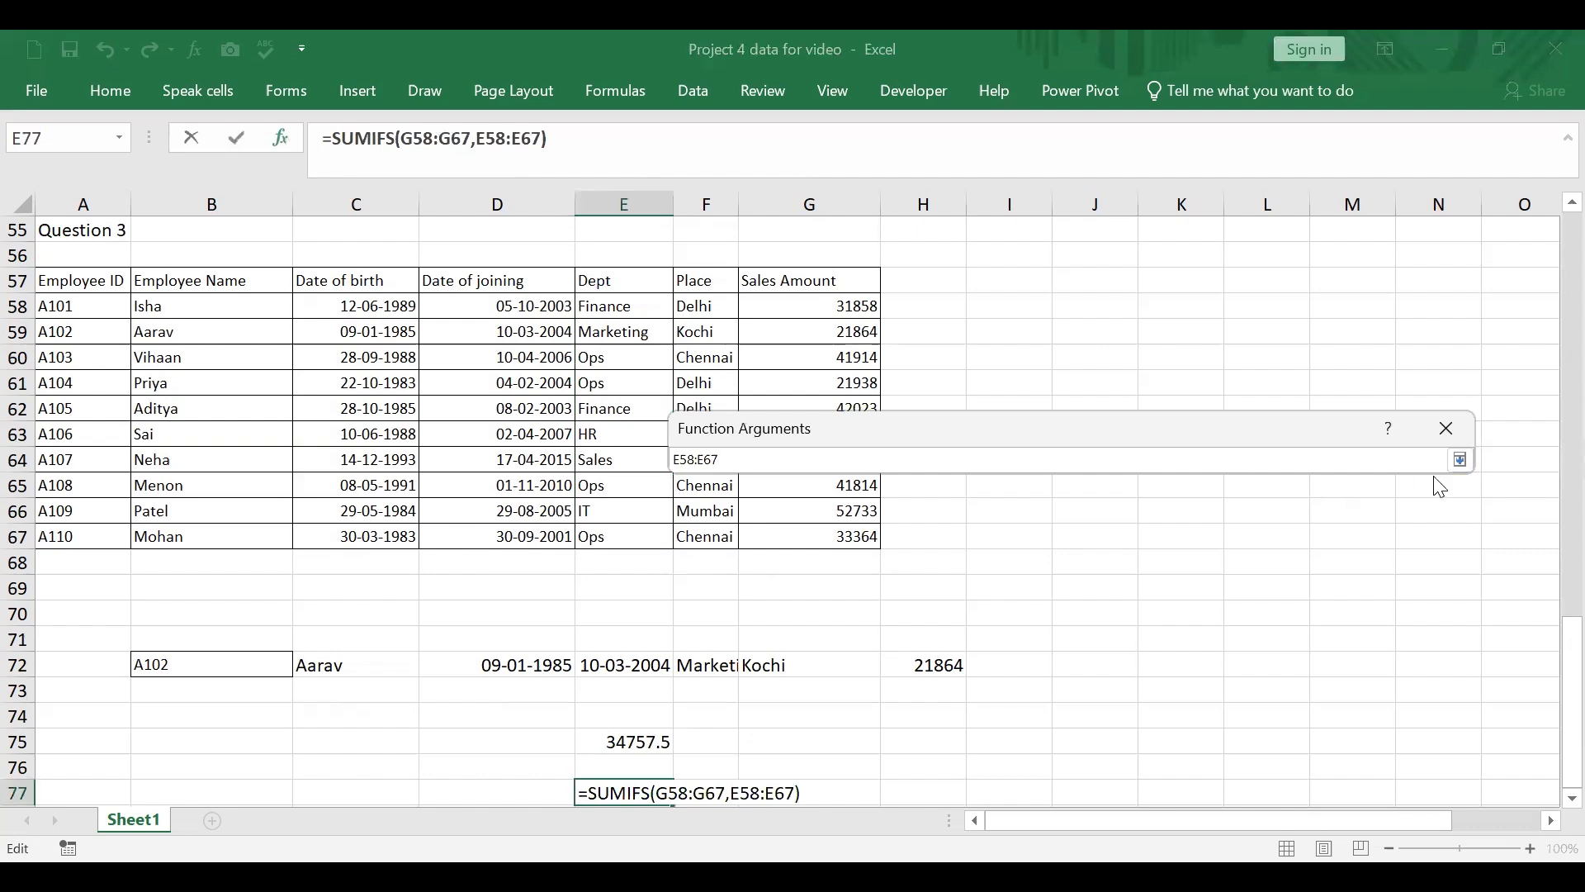
left_click(1458, 461)
left_click(912, 556)
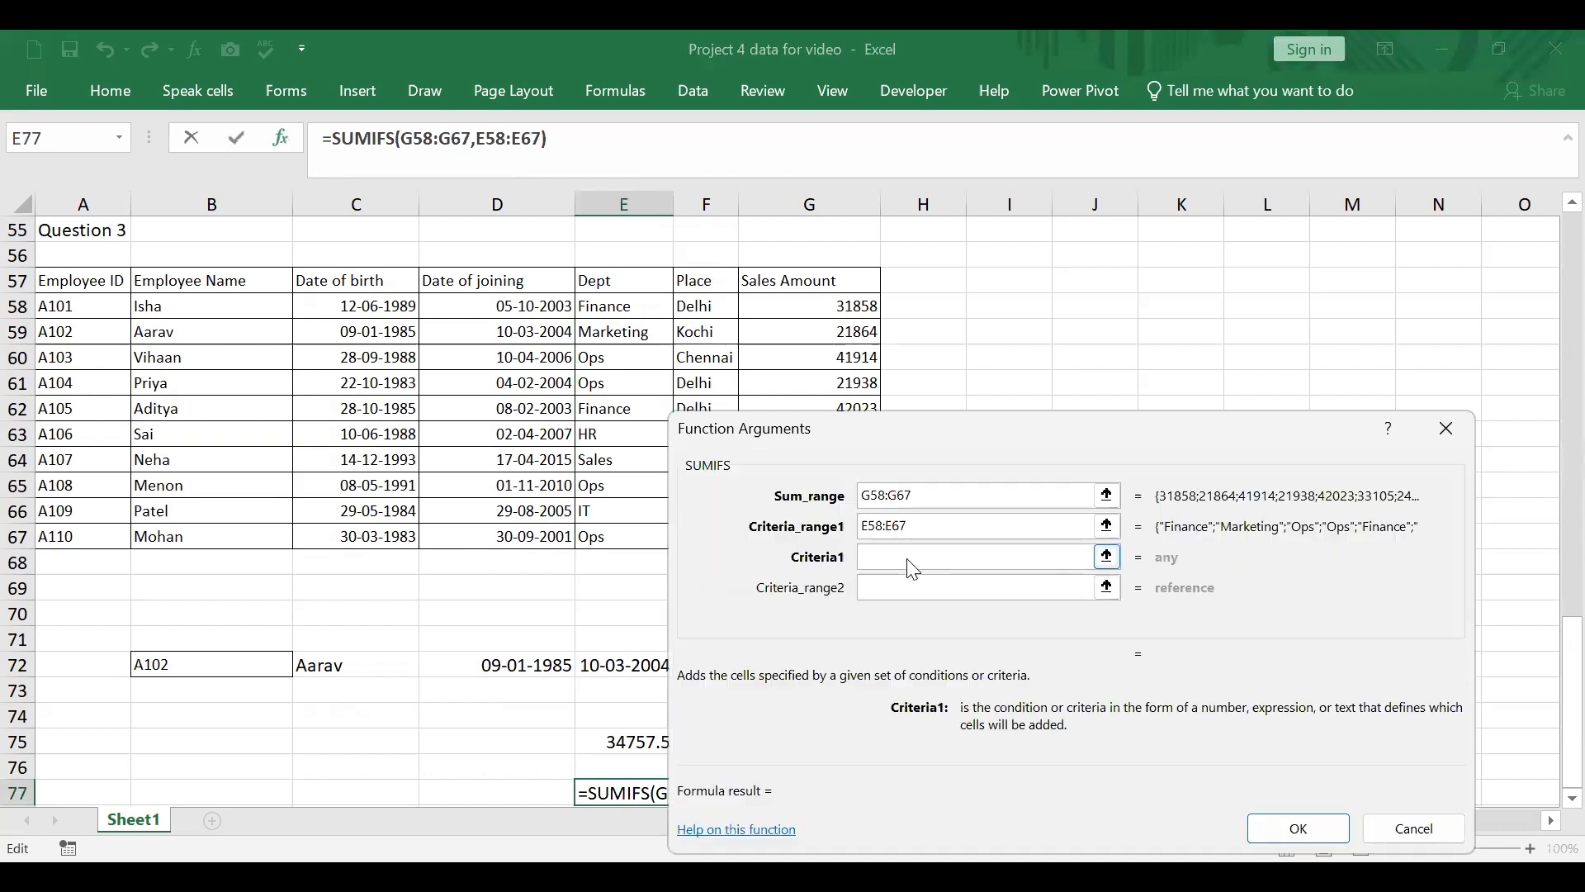
type("Sales")
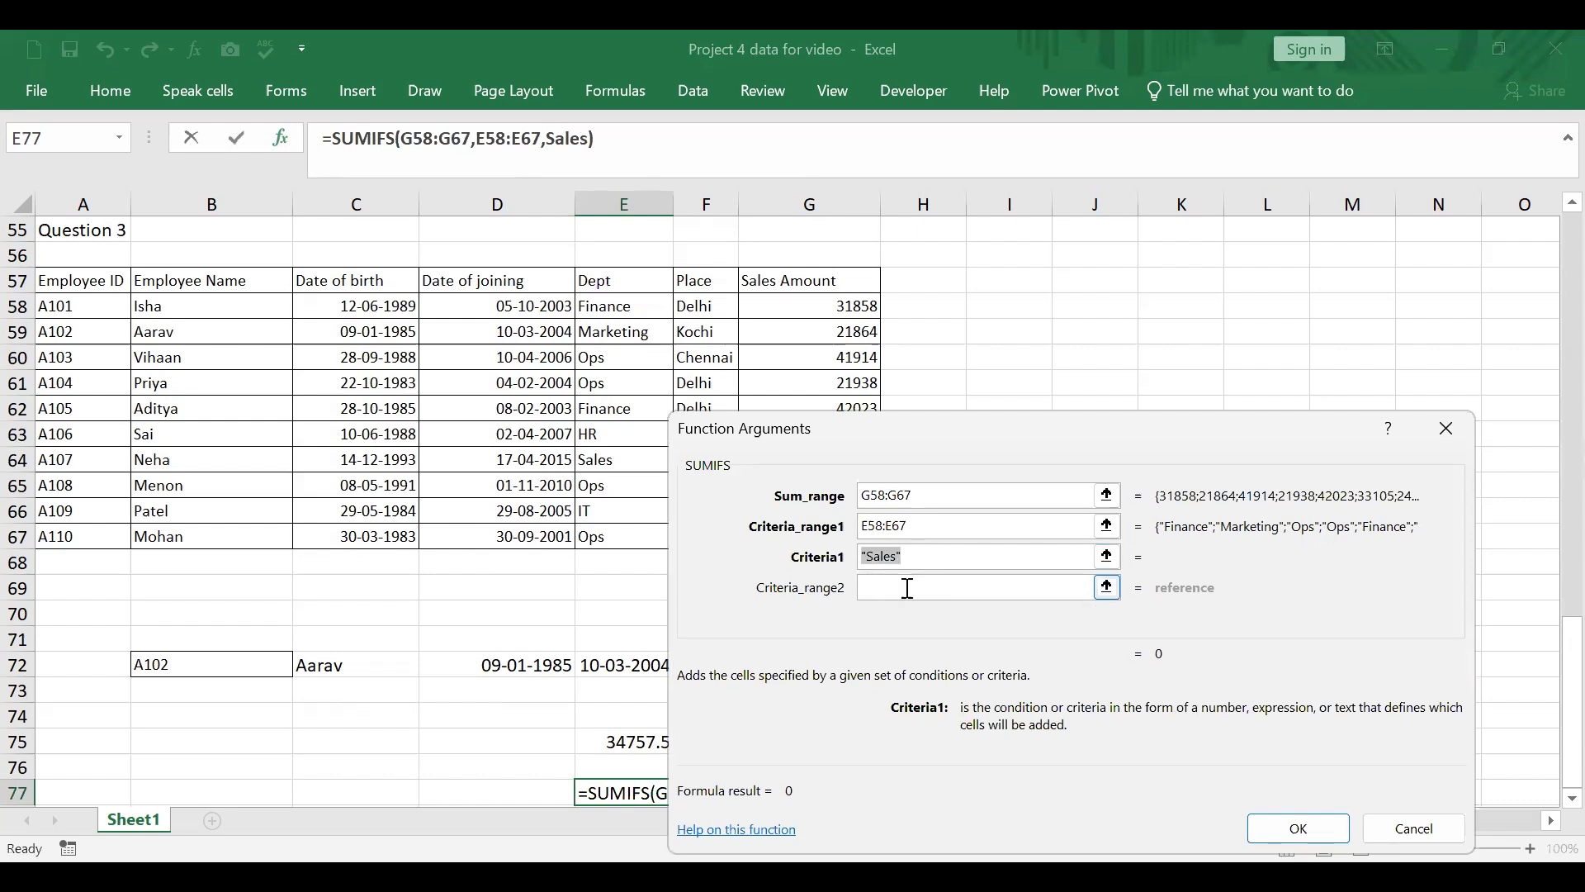
Step: Set the second criteria range of the SUMIFS function to F58:F67
left_click(908, 587)
left_click(690, 305)
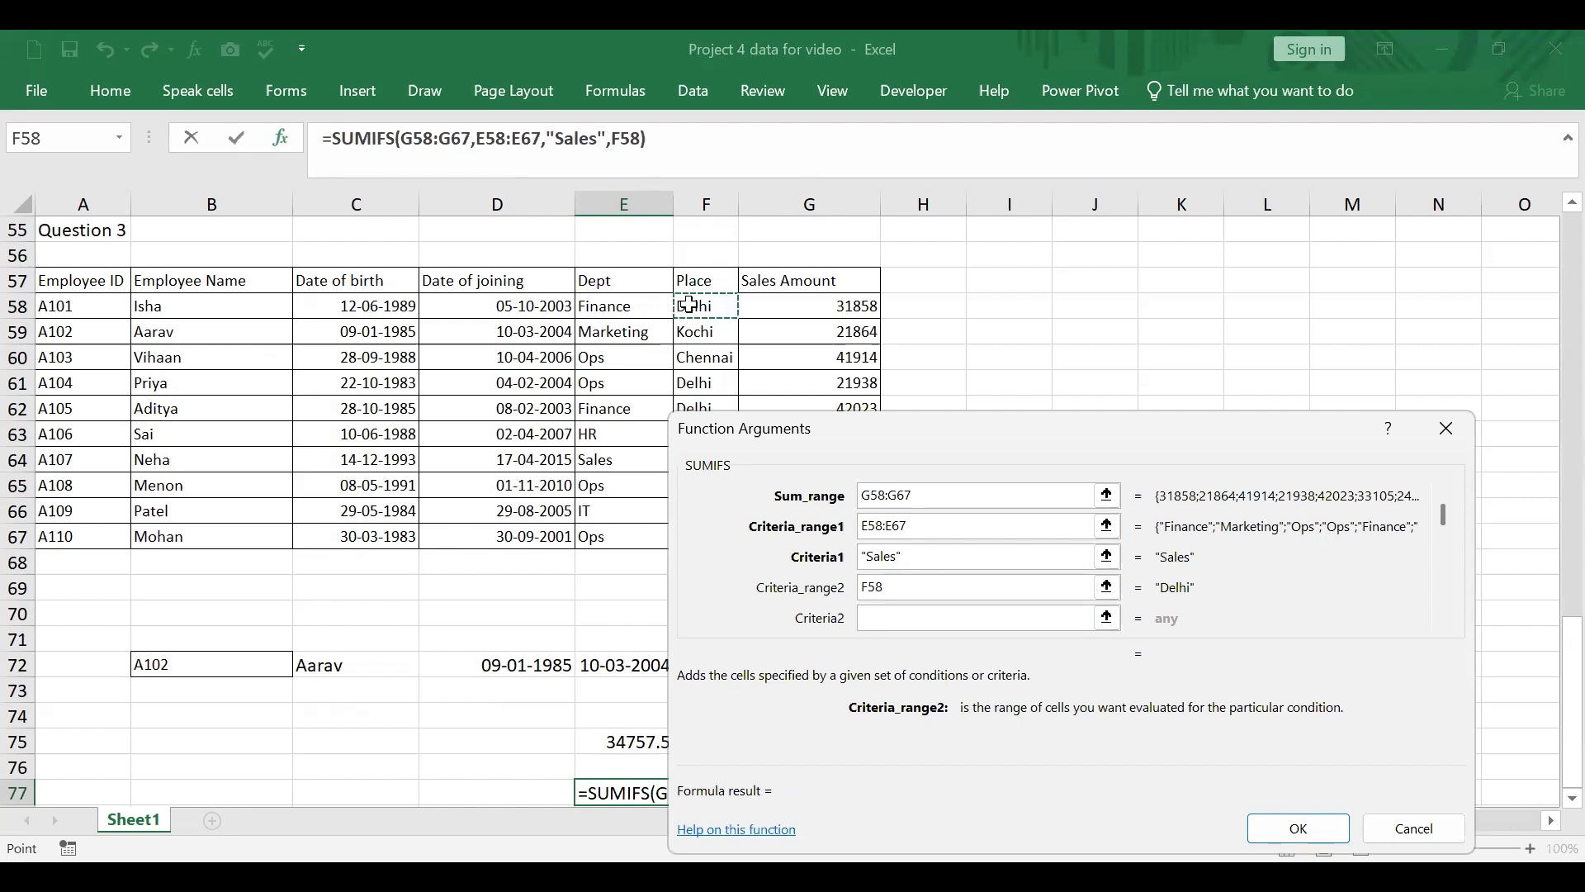
key("F8")
type("f")
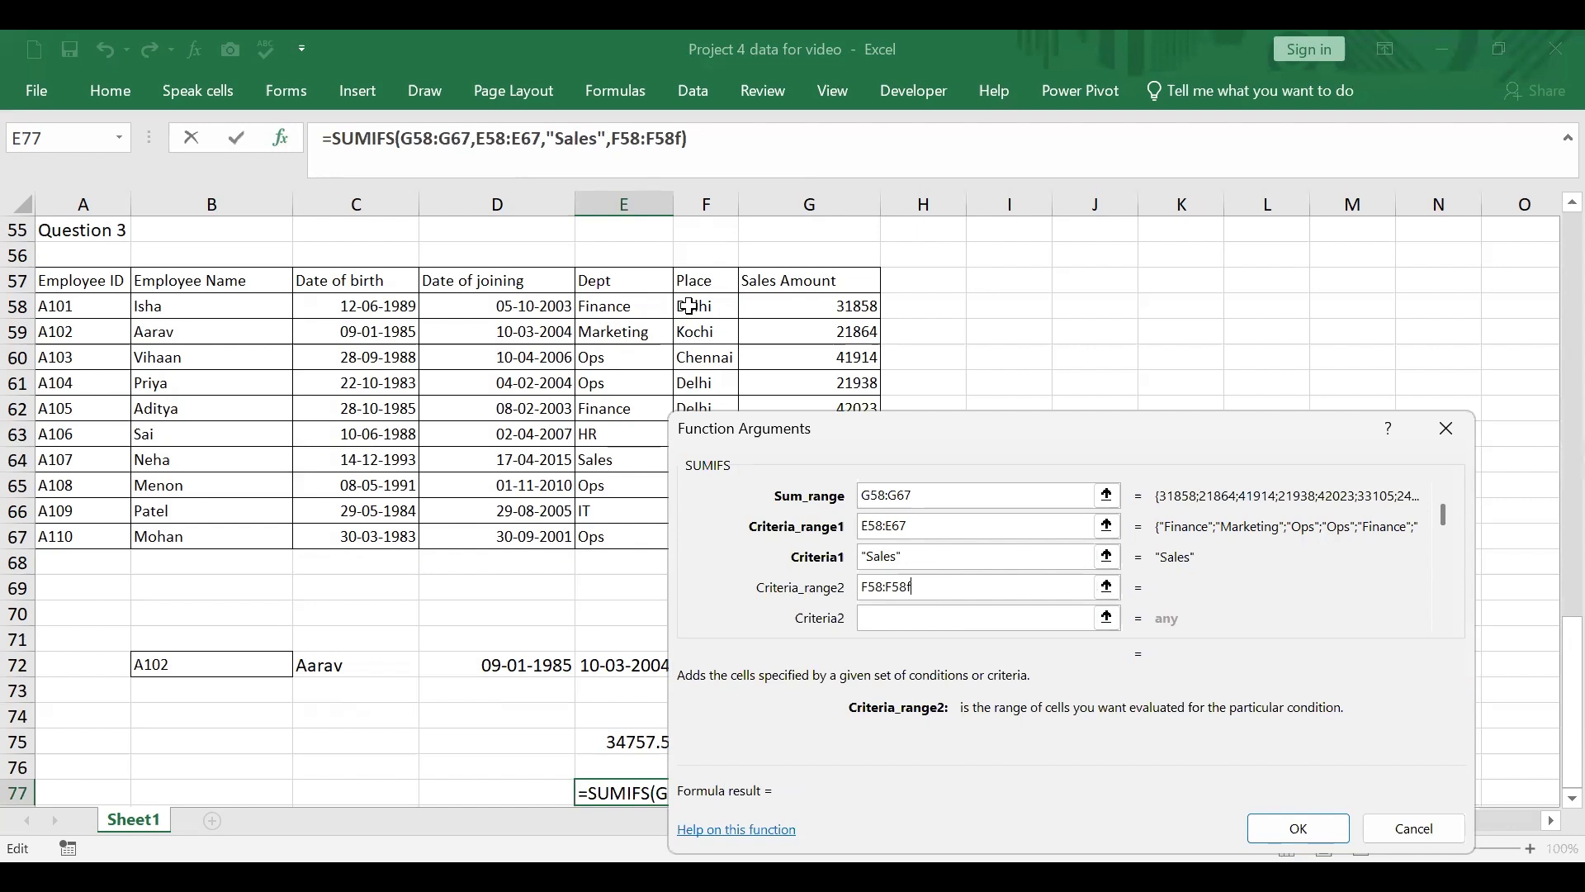
key("BackSpace")
key("BackSpace")
key("BackSpace")
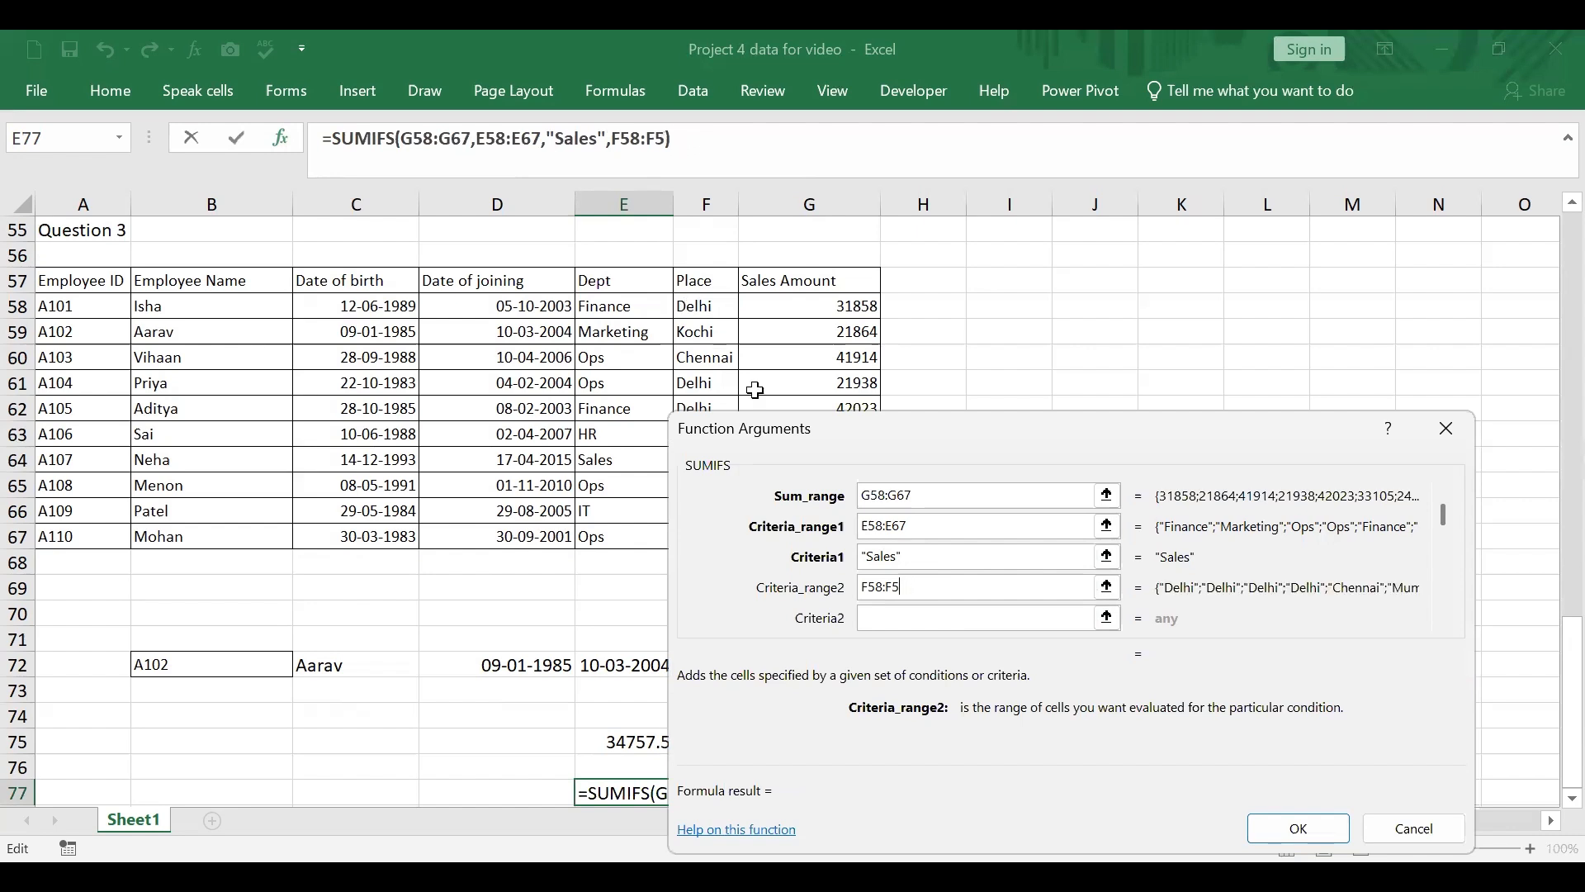
type("67")
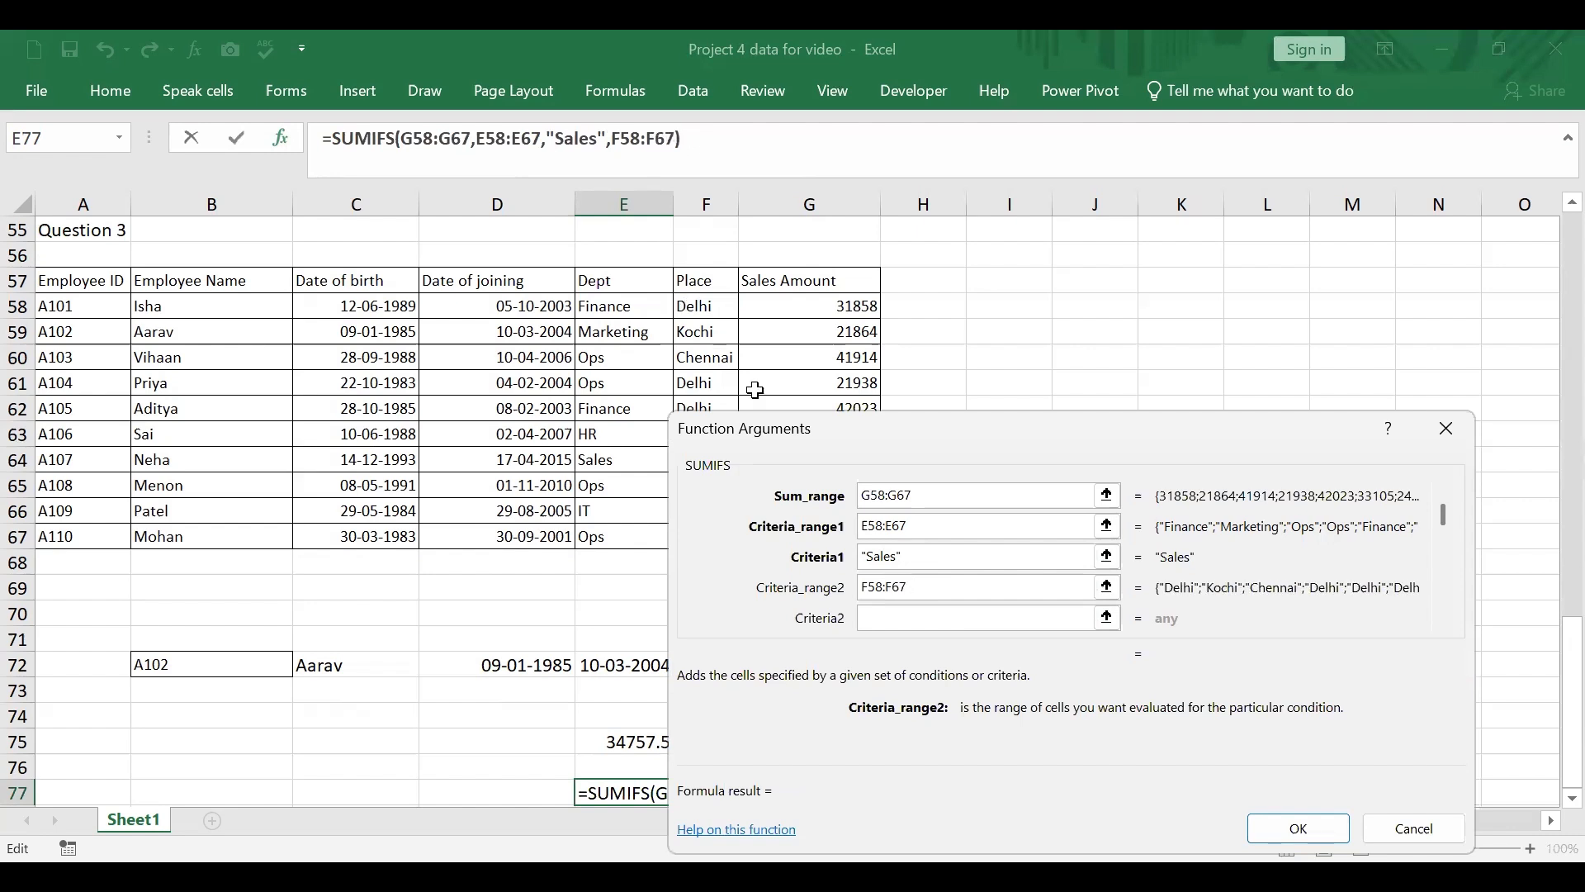
Step: Enter "Ops" as the second criterion and insert the SUMIFS formula into E77
left_click(890, 619)
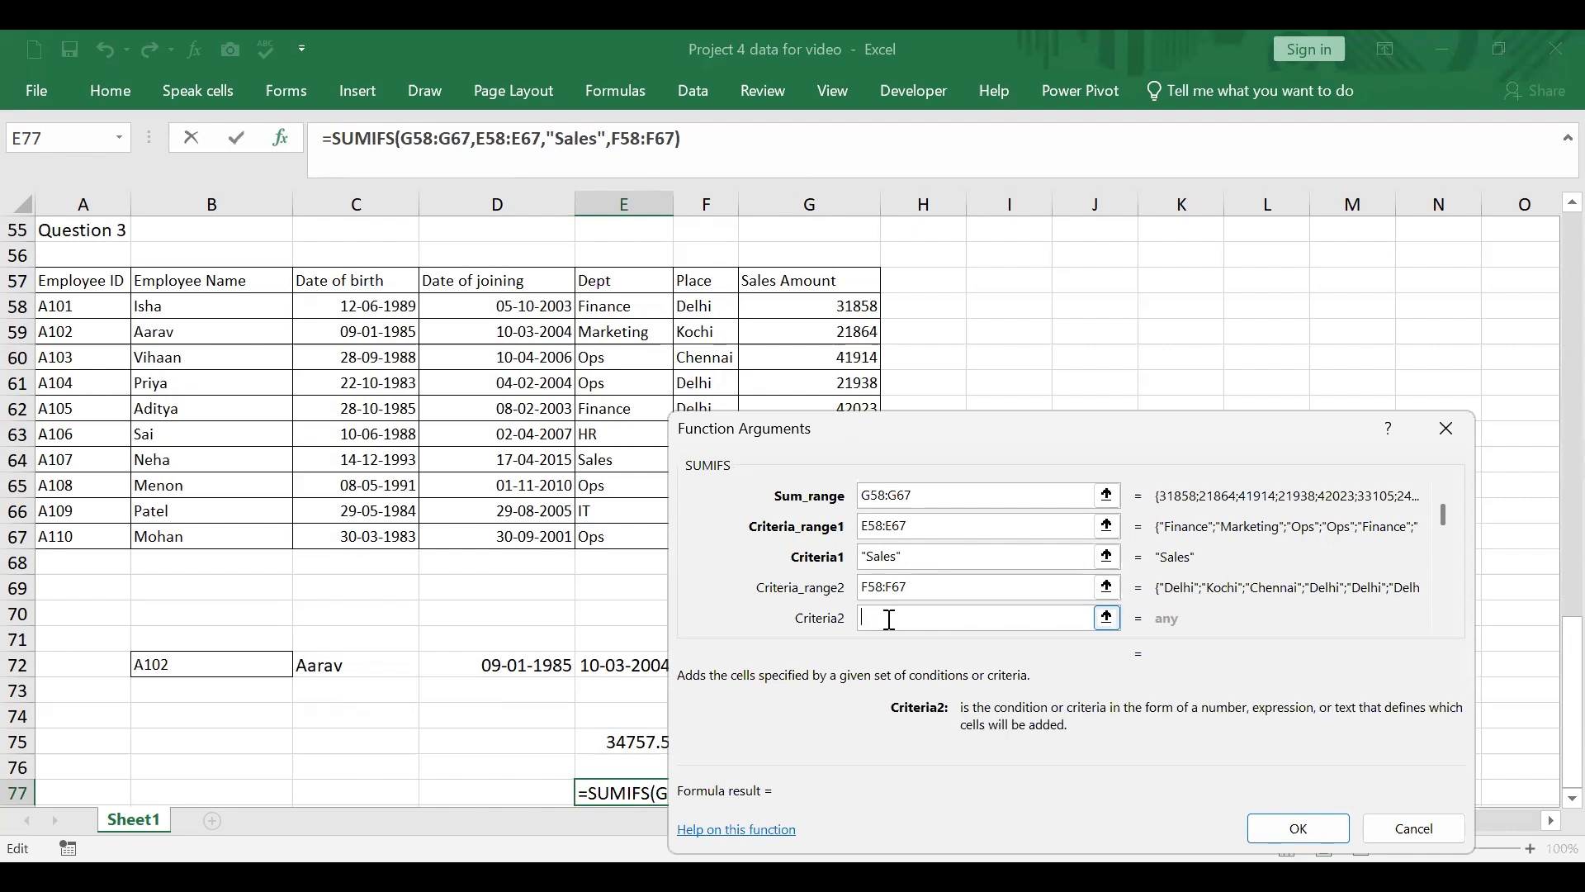
type("OPs")
scroll(877, 611, "up", 1)
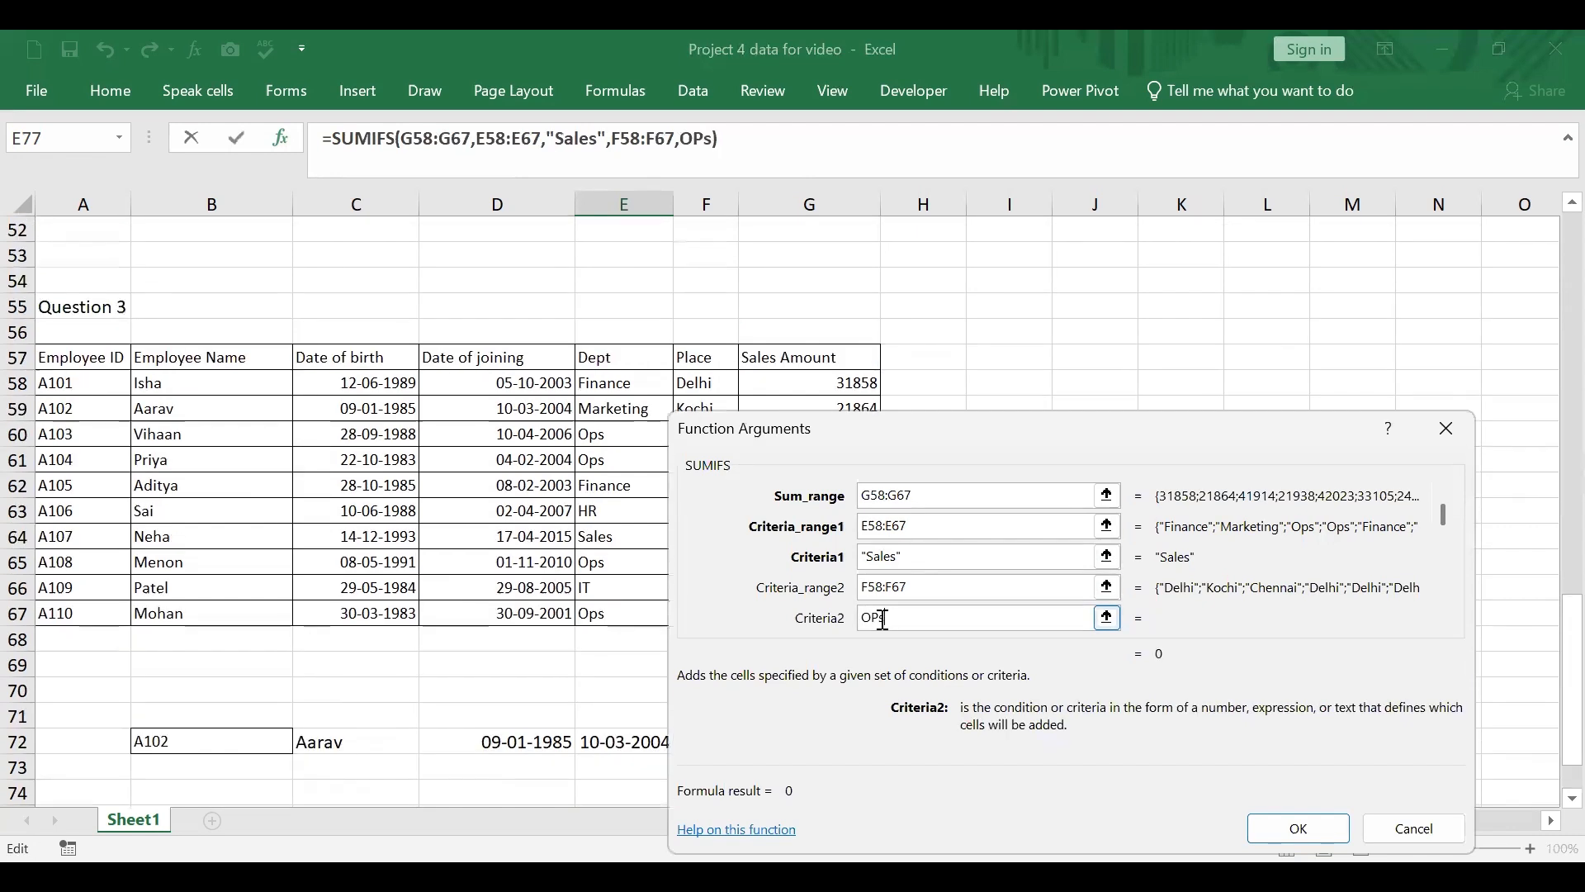
key("Left")
key("Left")
type("p")
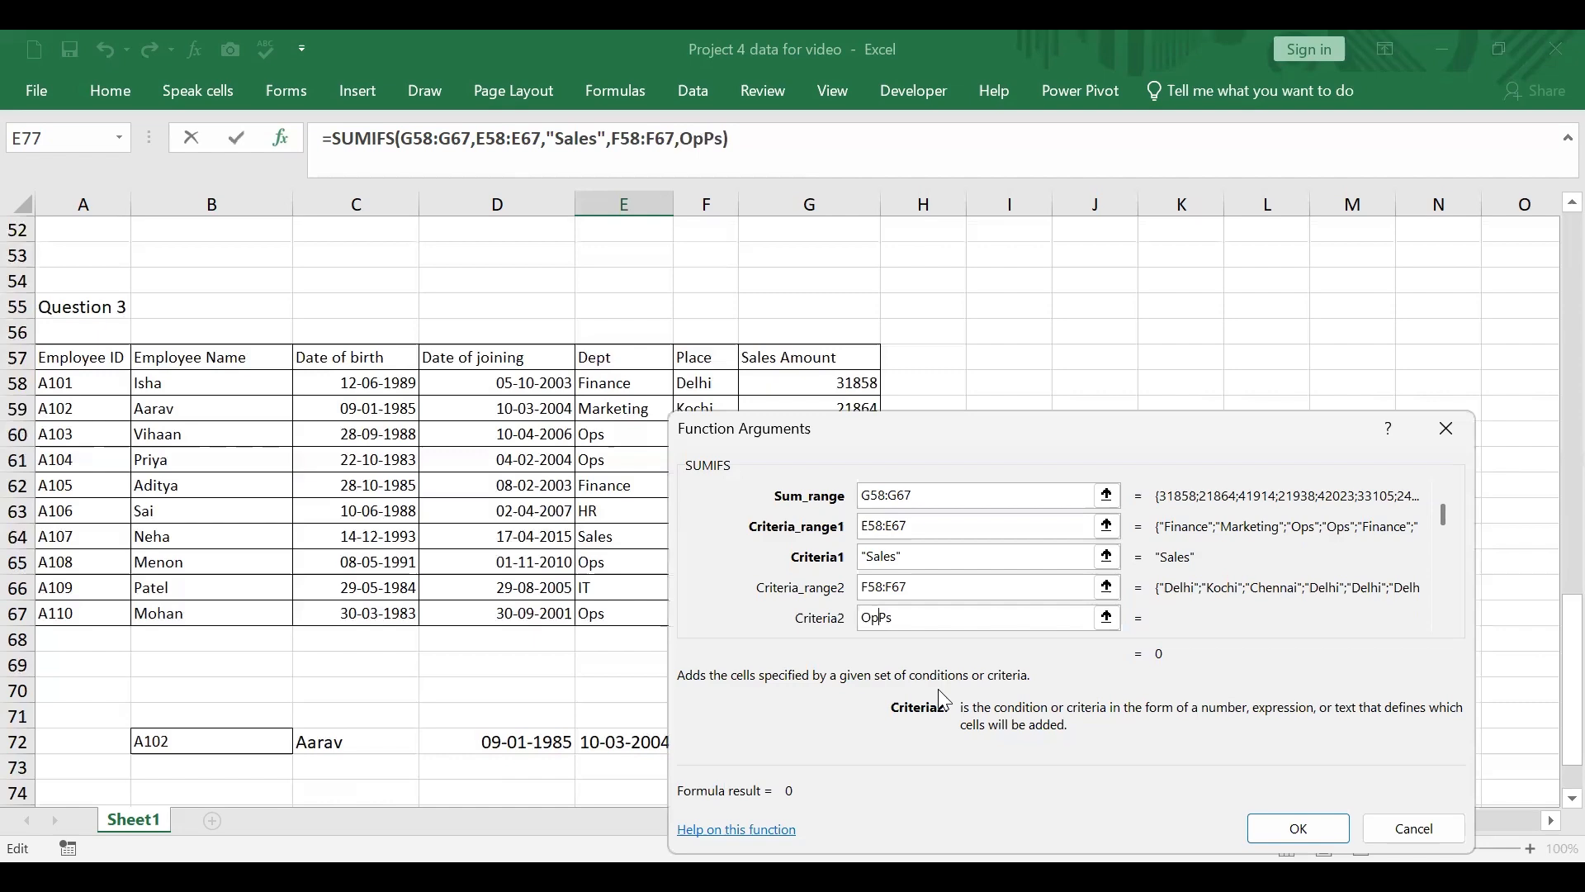
key("Delete")
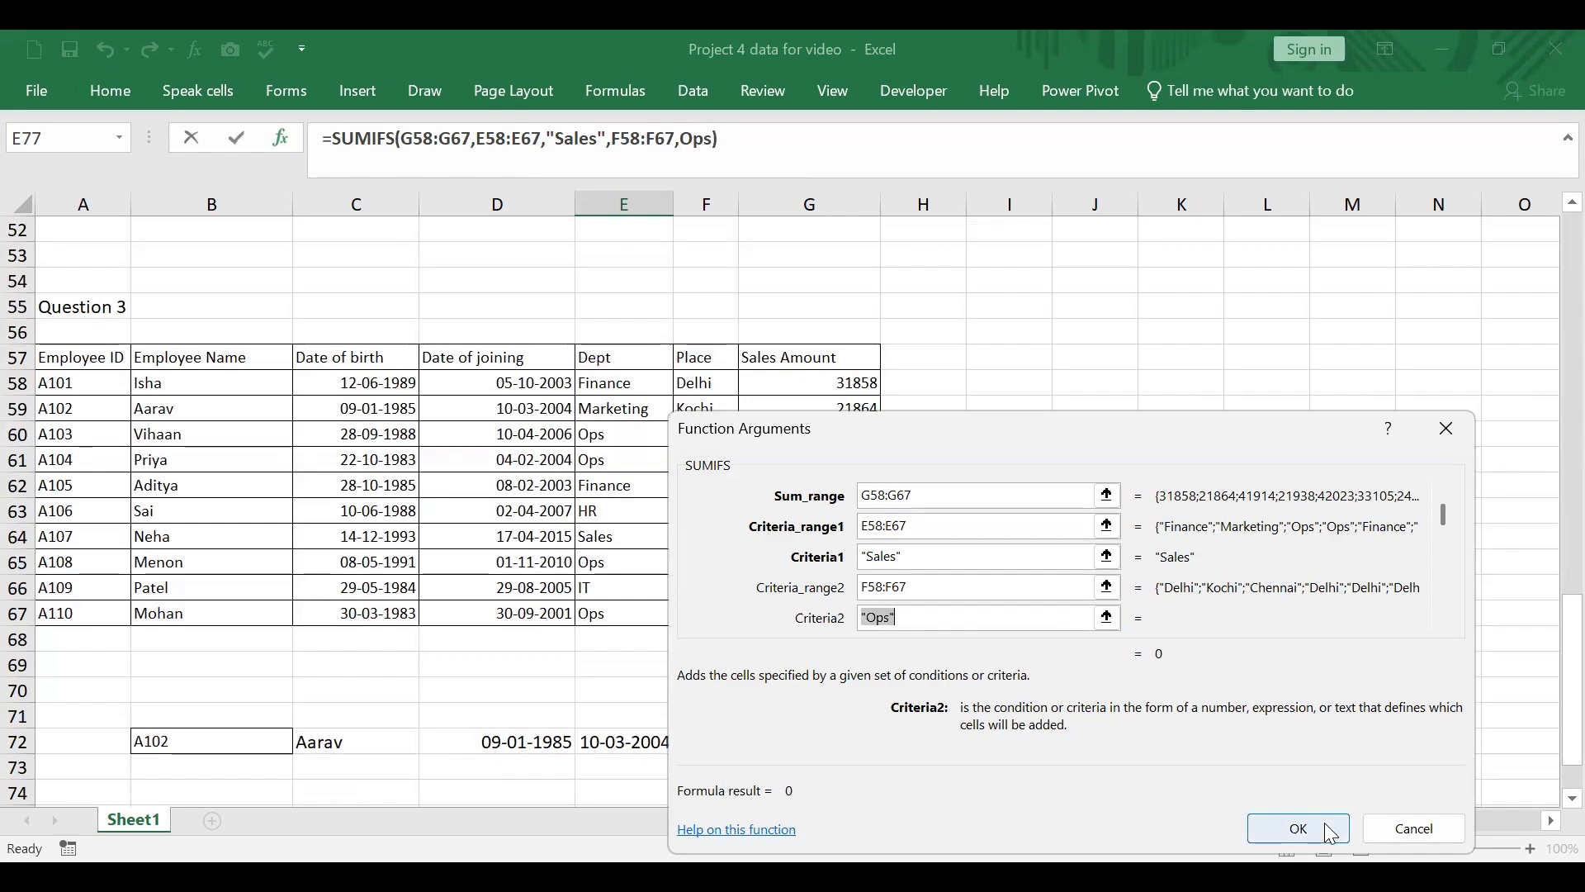
left_click(1324, 822)
Step: Check the E77 formula against the Dept and Place columns and replace its second criterion "Ops" with "Chennai"
scroll(908, 767, "down", 1)
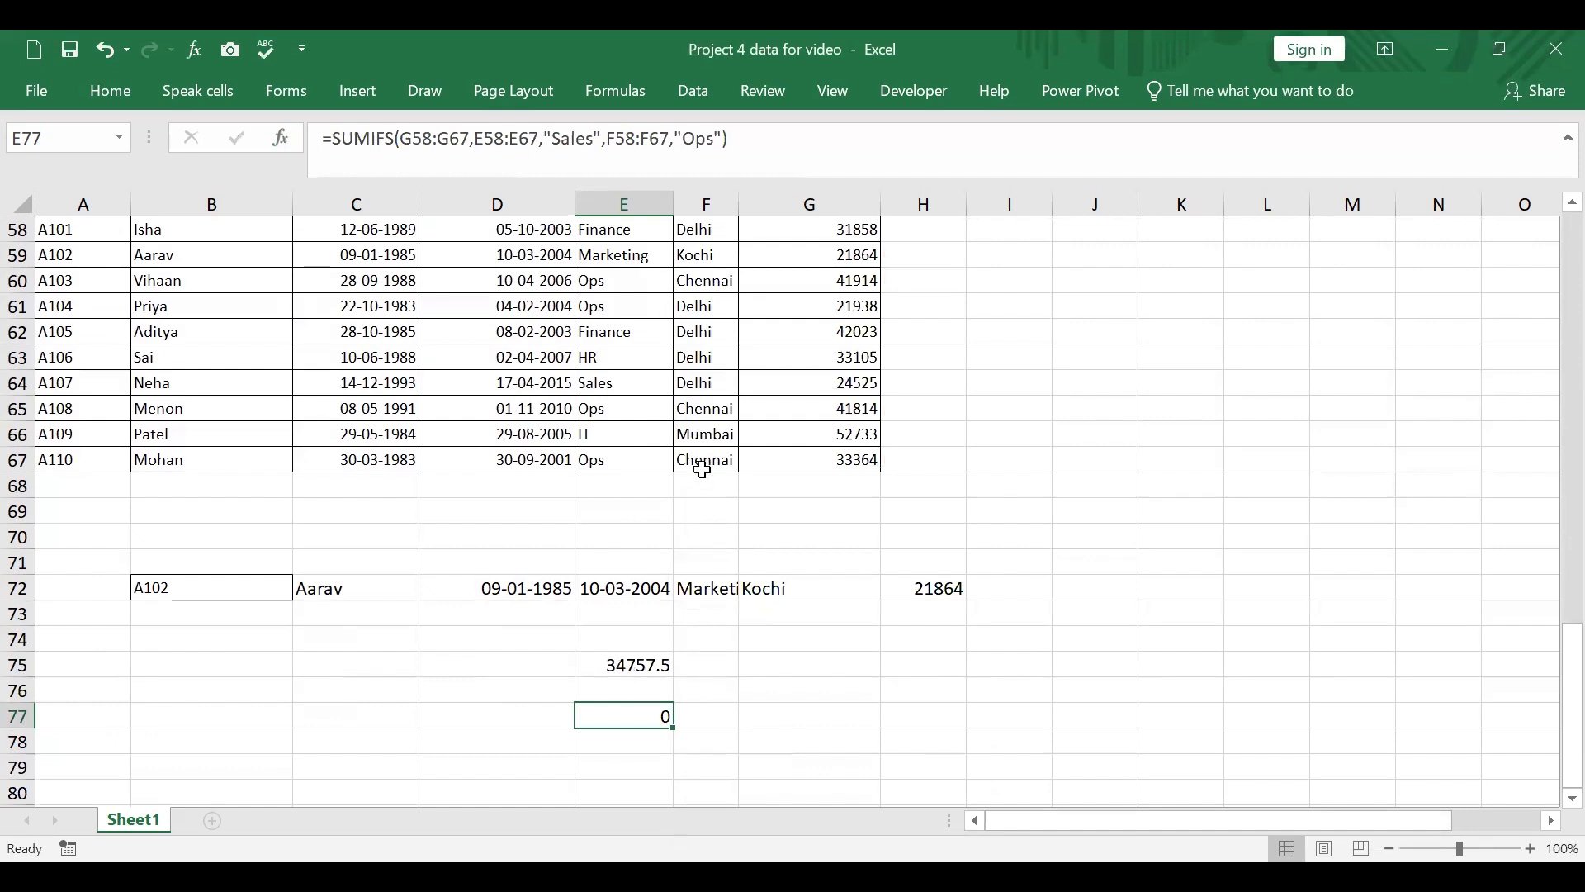
scroll(627, 264, "up", 1)
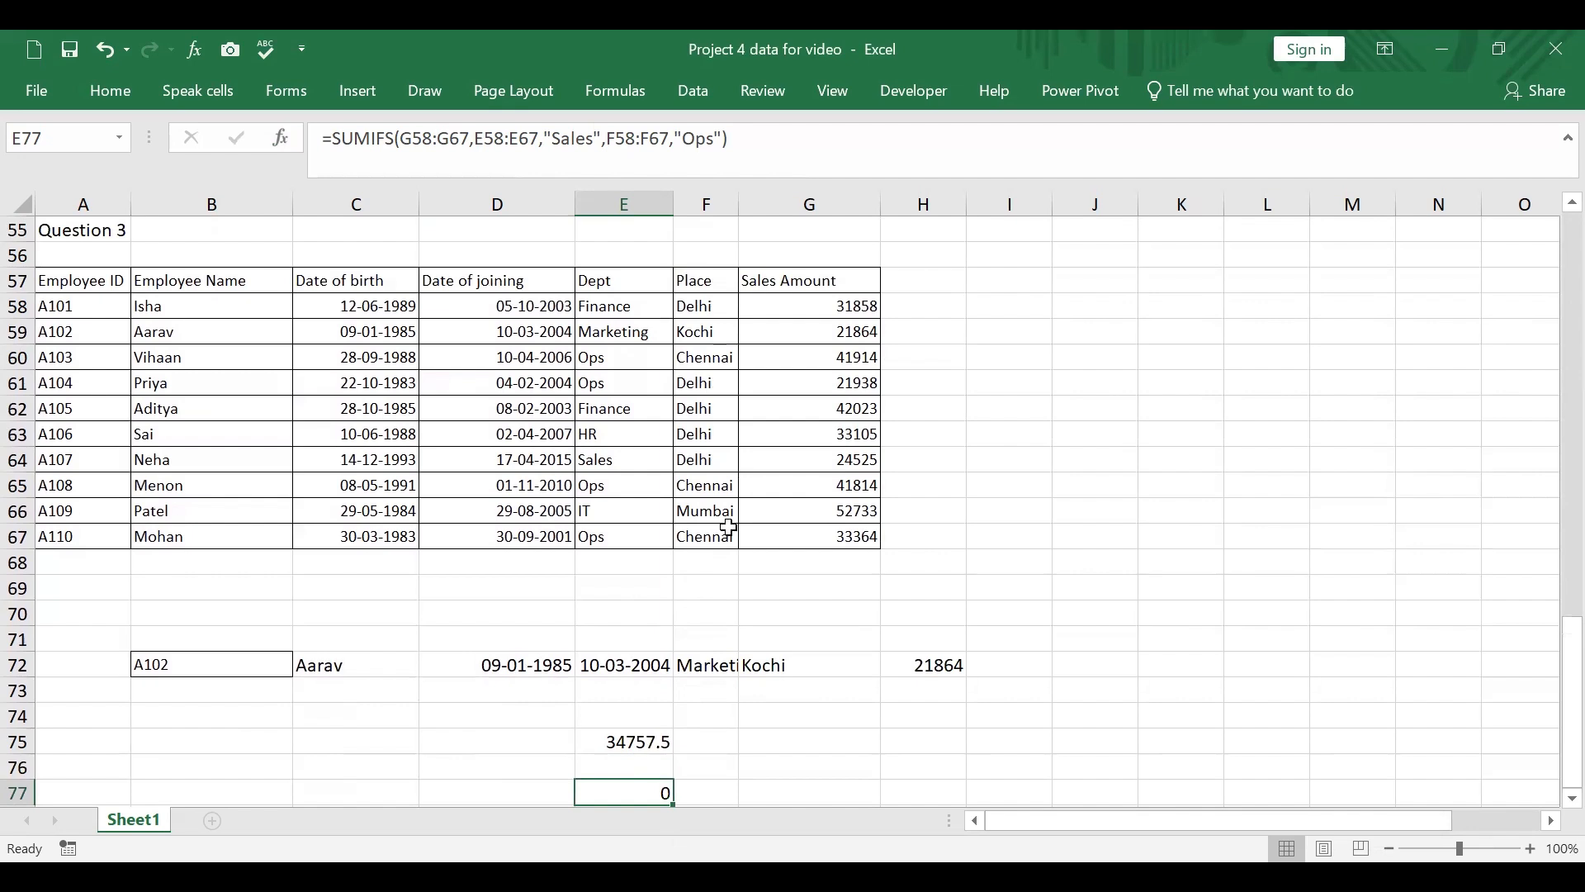
left_click(632, 539)
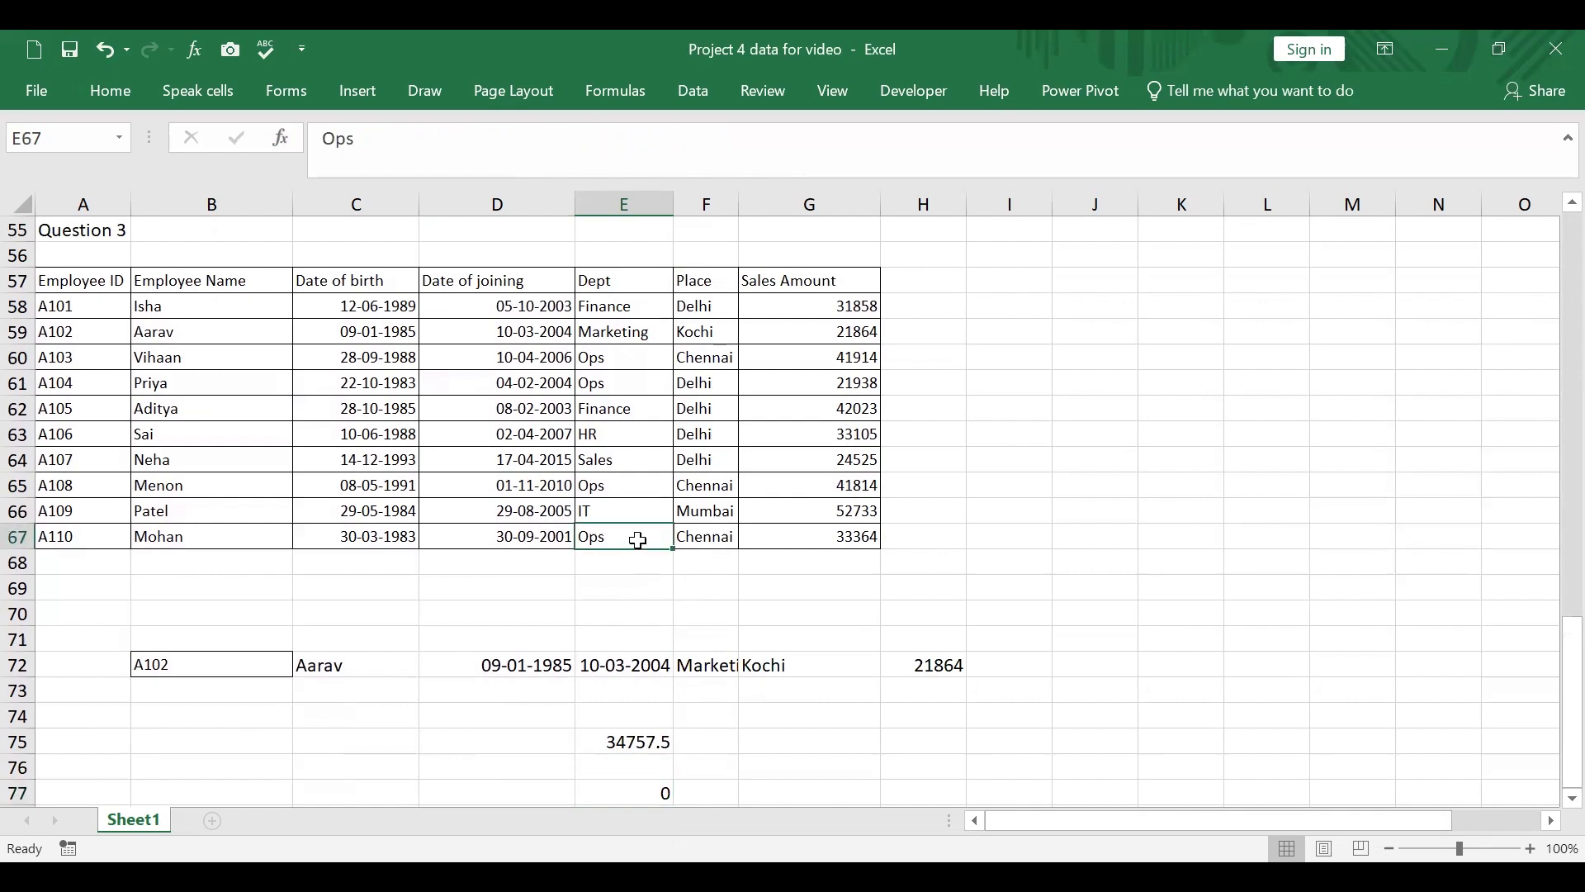
left_click(644, 784)
scroll(739, 359, "up", 1)
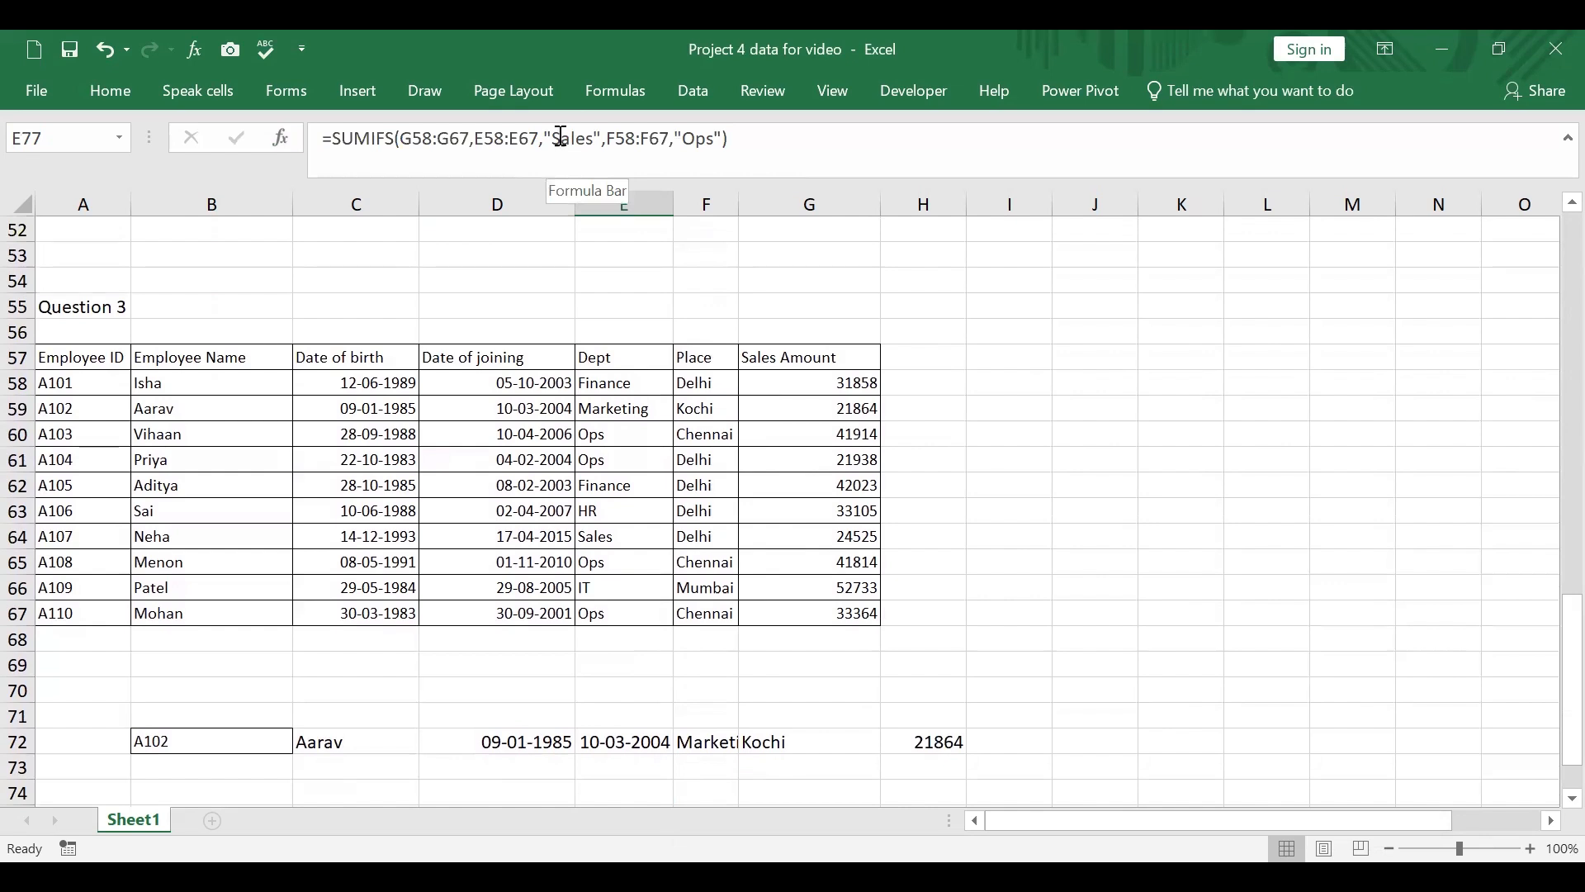
left_click(682, 138)
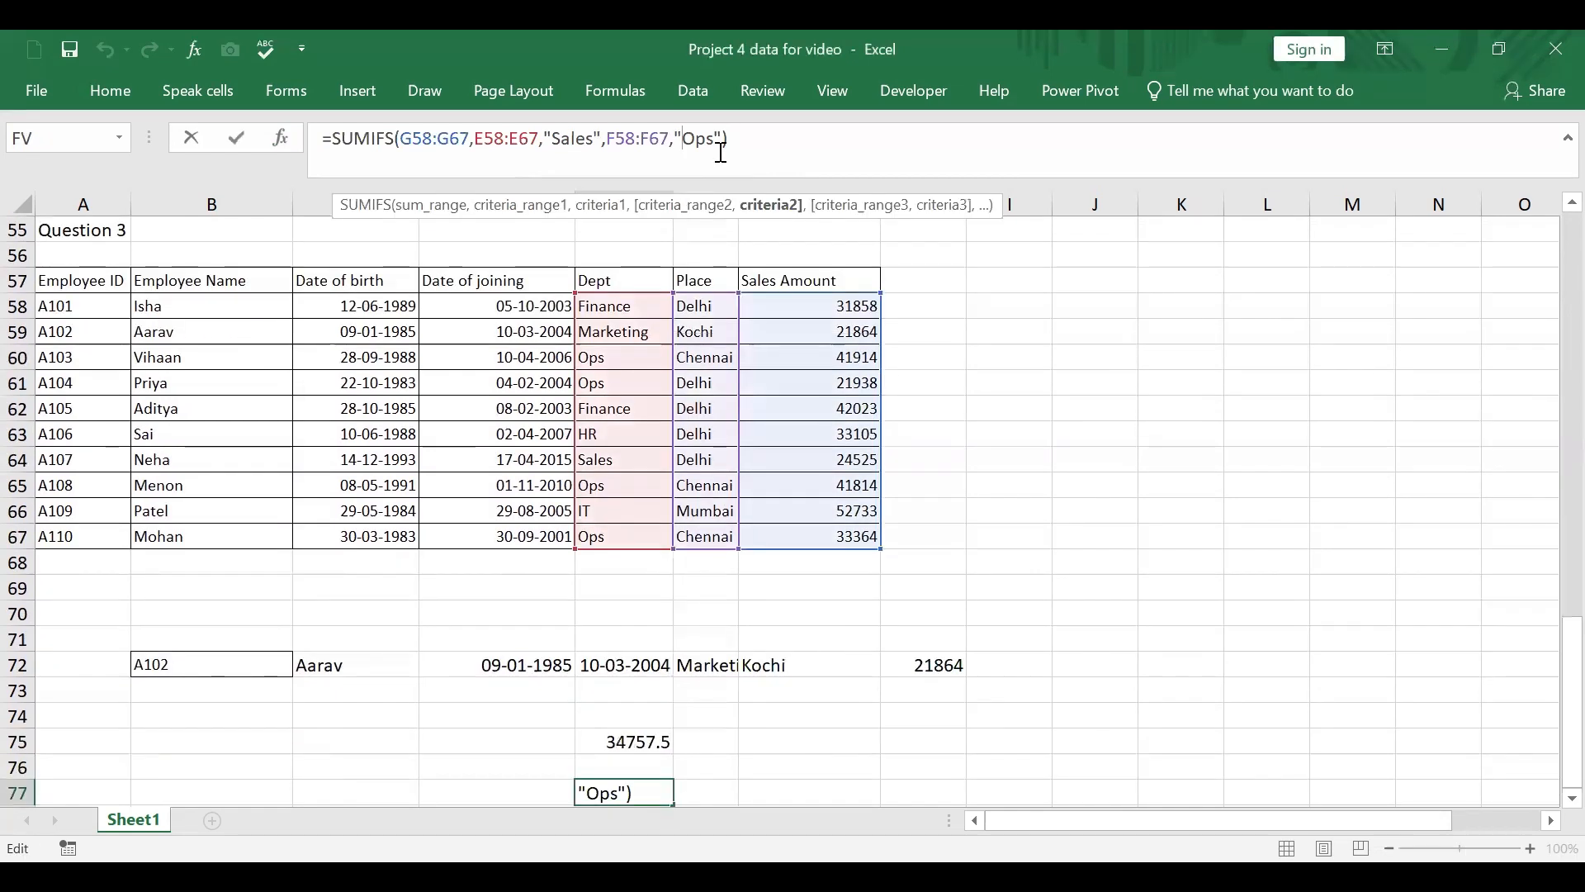
type("Chennai")
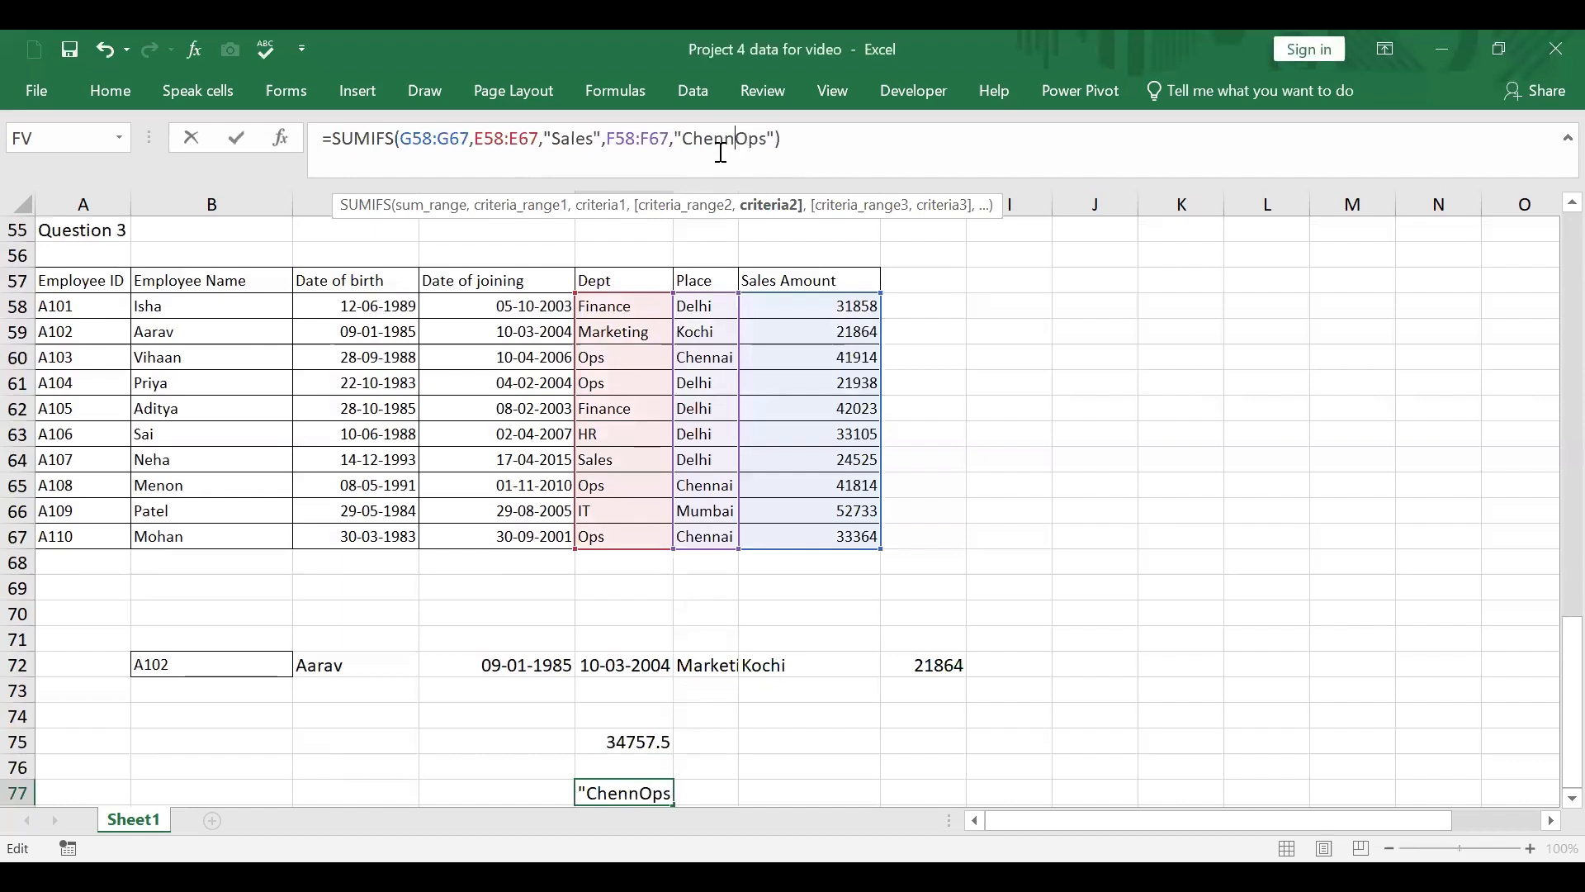
key("Delete")
key("Delete")
key("Delete")
key("Return")
left_click(632, 765)
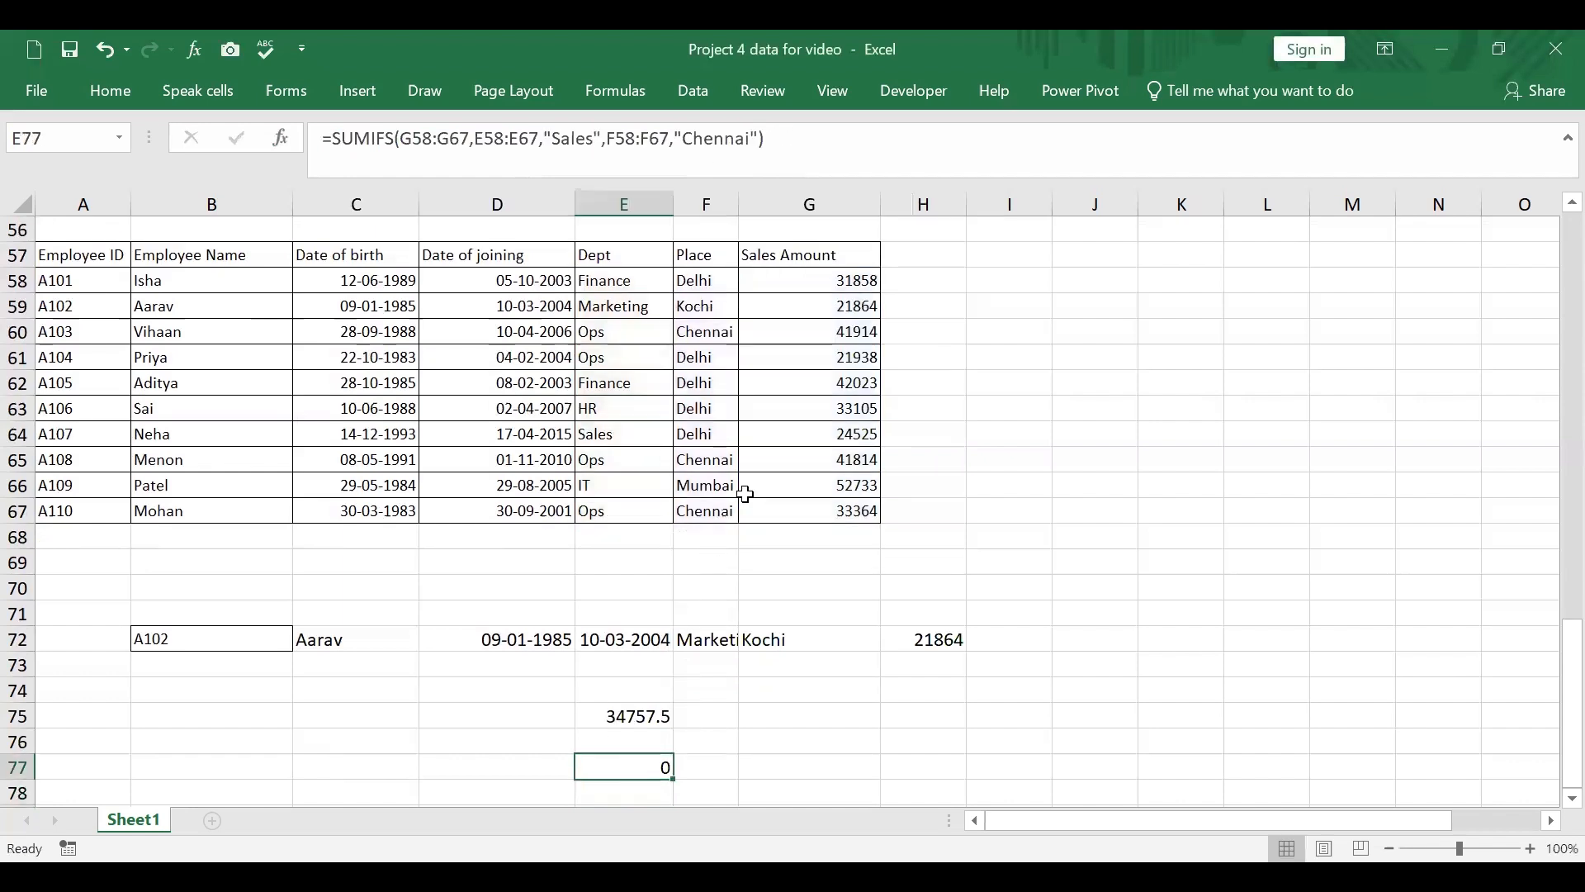
Step: Replace the first criterion "Sales" in the E77 SUMIFS formula with "Ops"
left_click(557, 137)
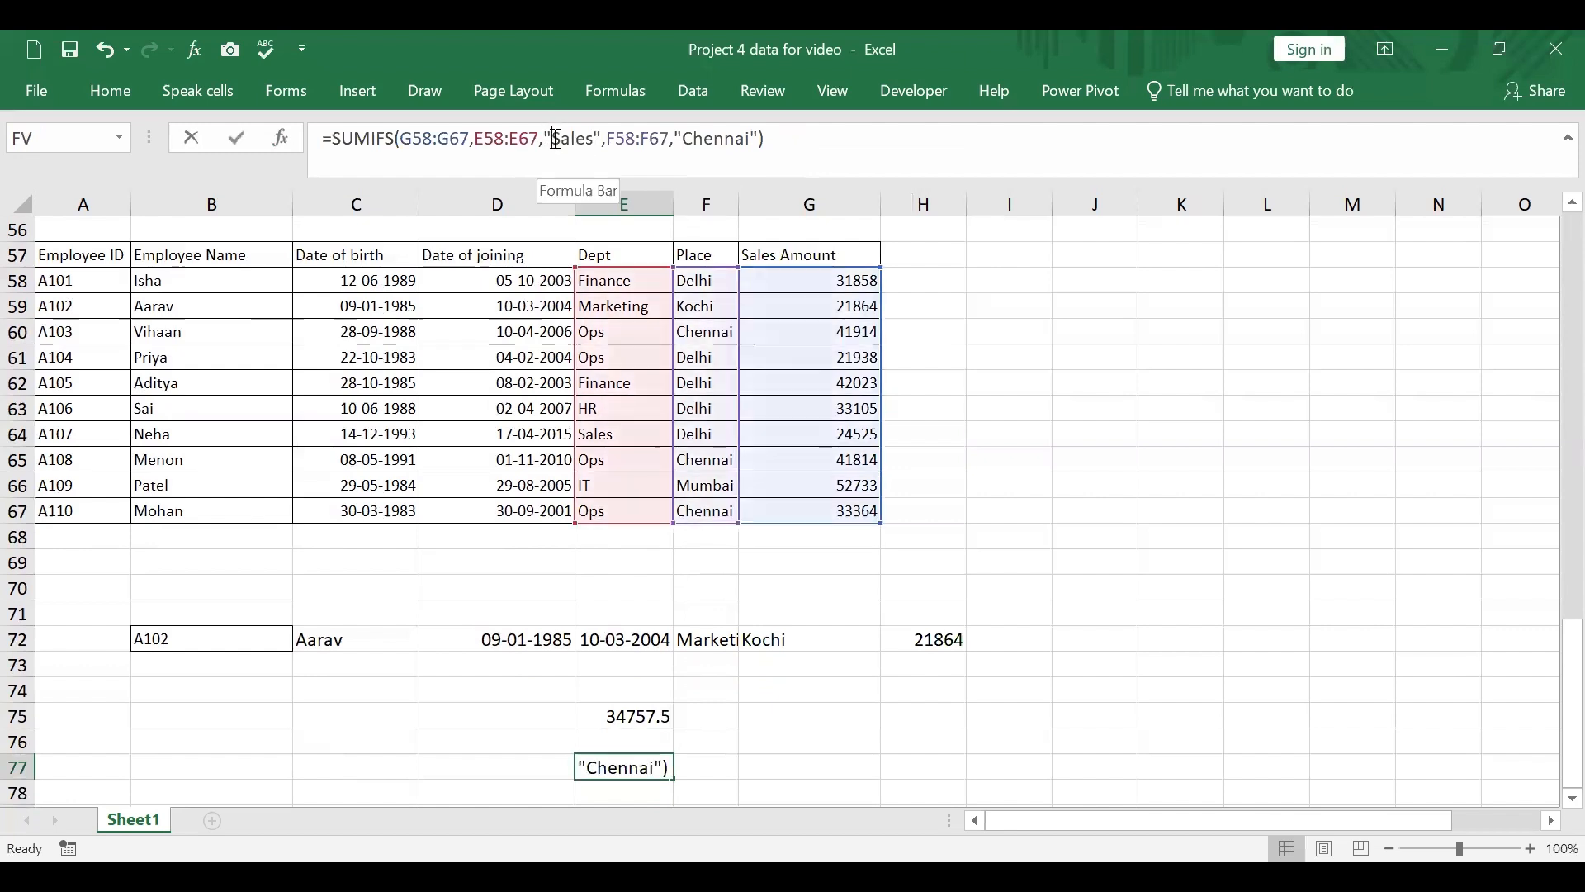
type("Ops")
key("Delete")
key("Delete")
key("Delete")
key("Delete")
key("Delete")
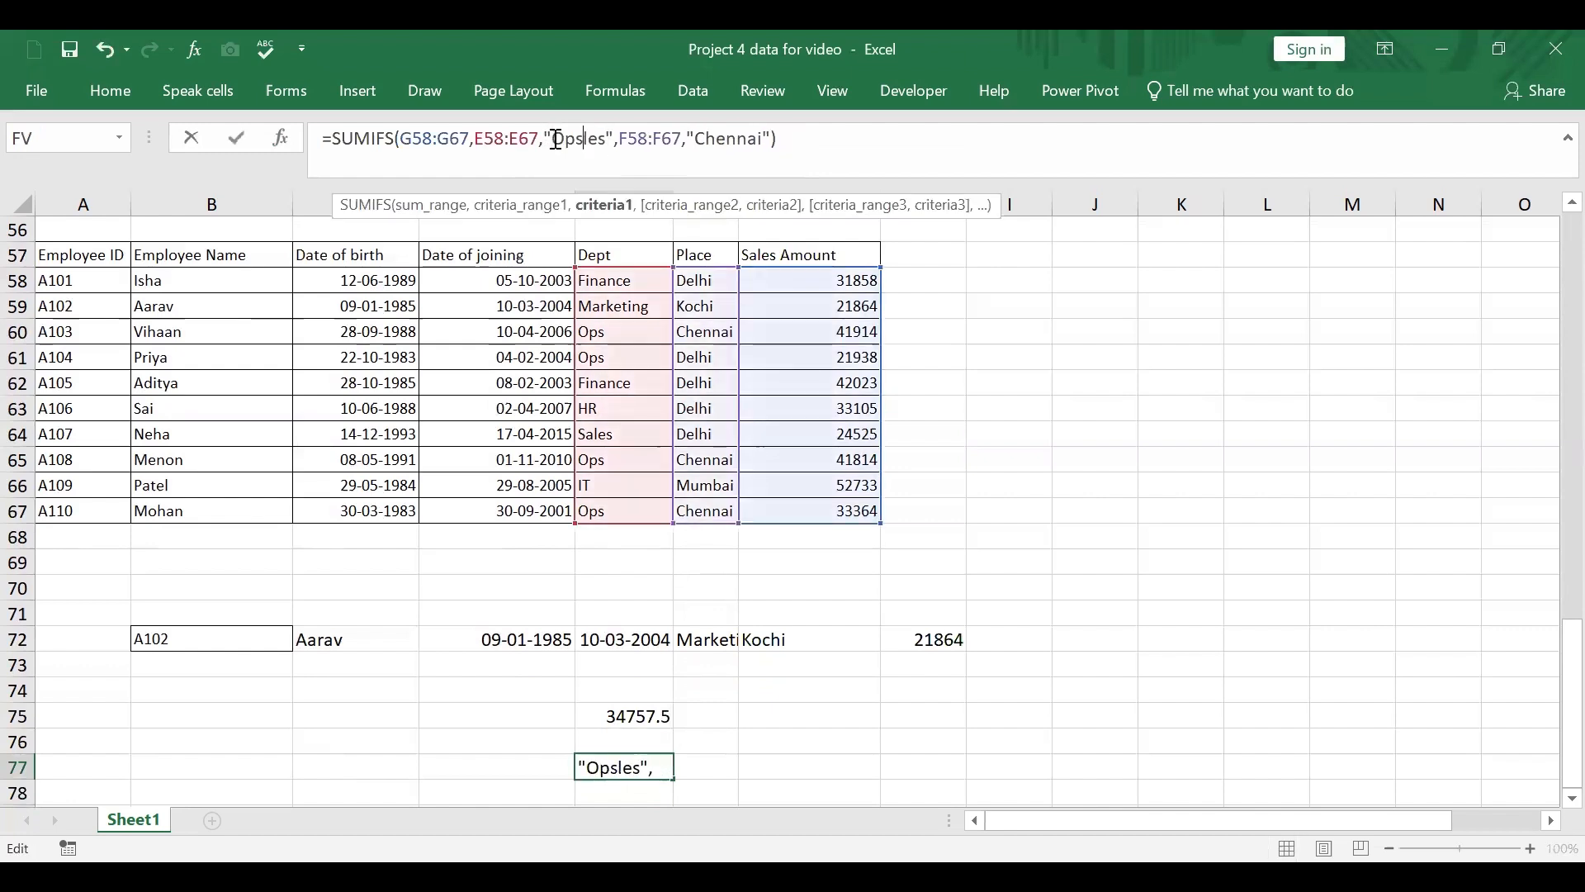
key("Return")
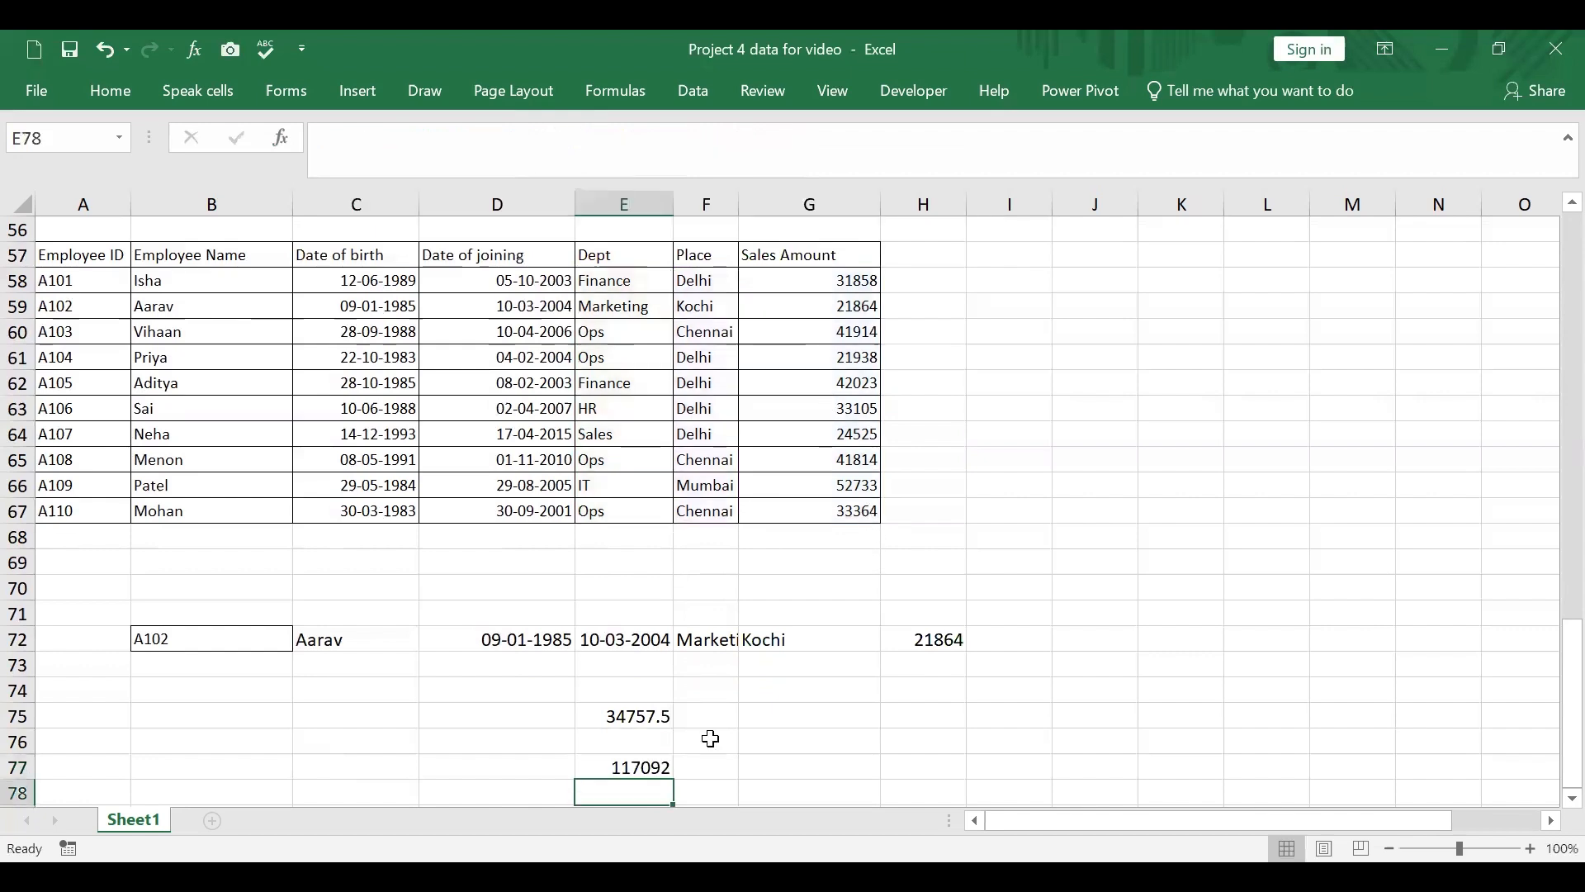
Step: Select the Chennai Ops sales amounts in G67, G65 and G60 together to check their sum against E77
left_click(860, 510)
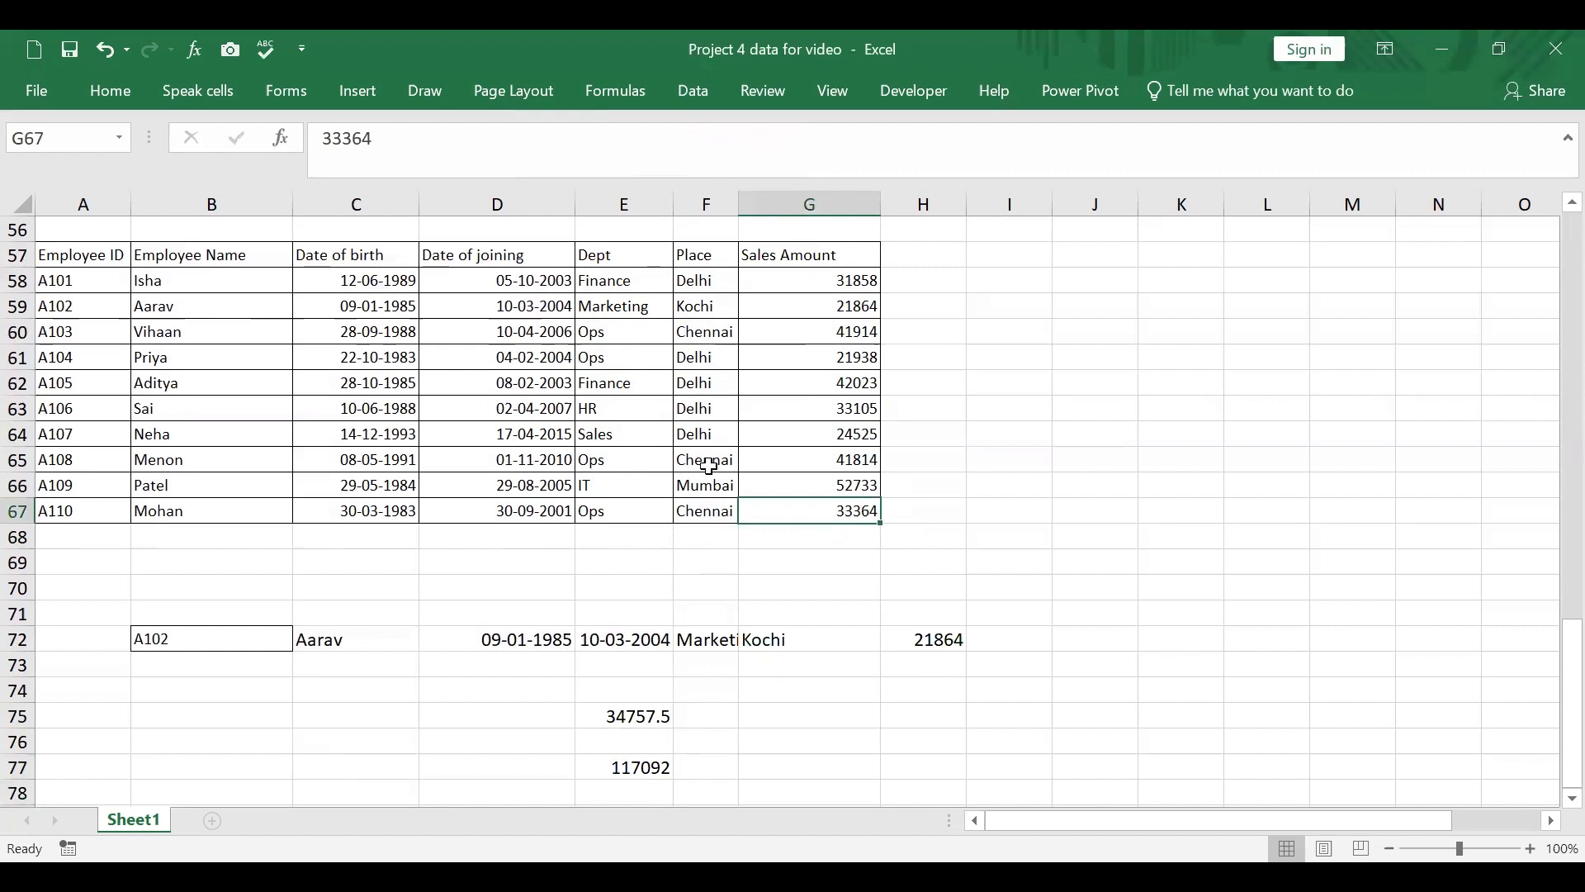
left_click(850, 459, "ctrl")
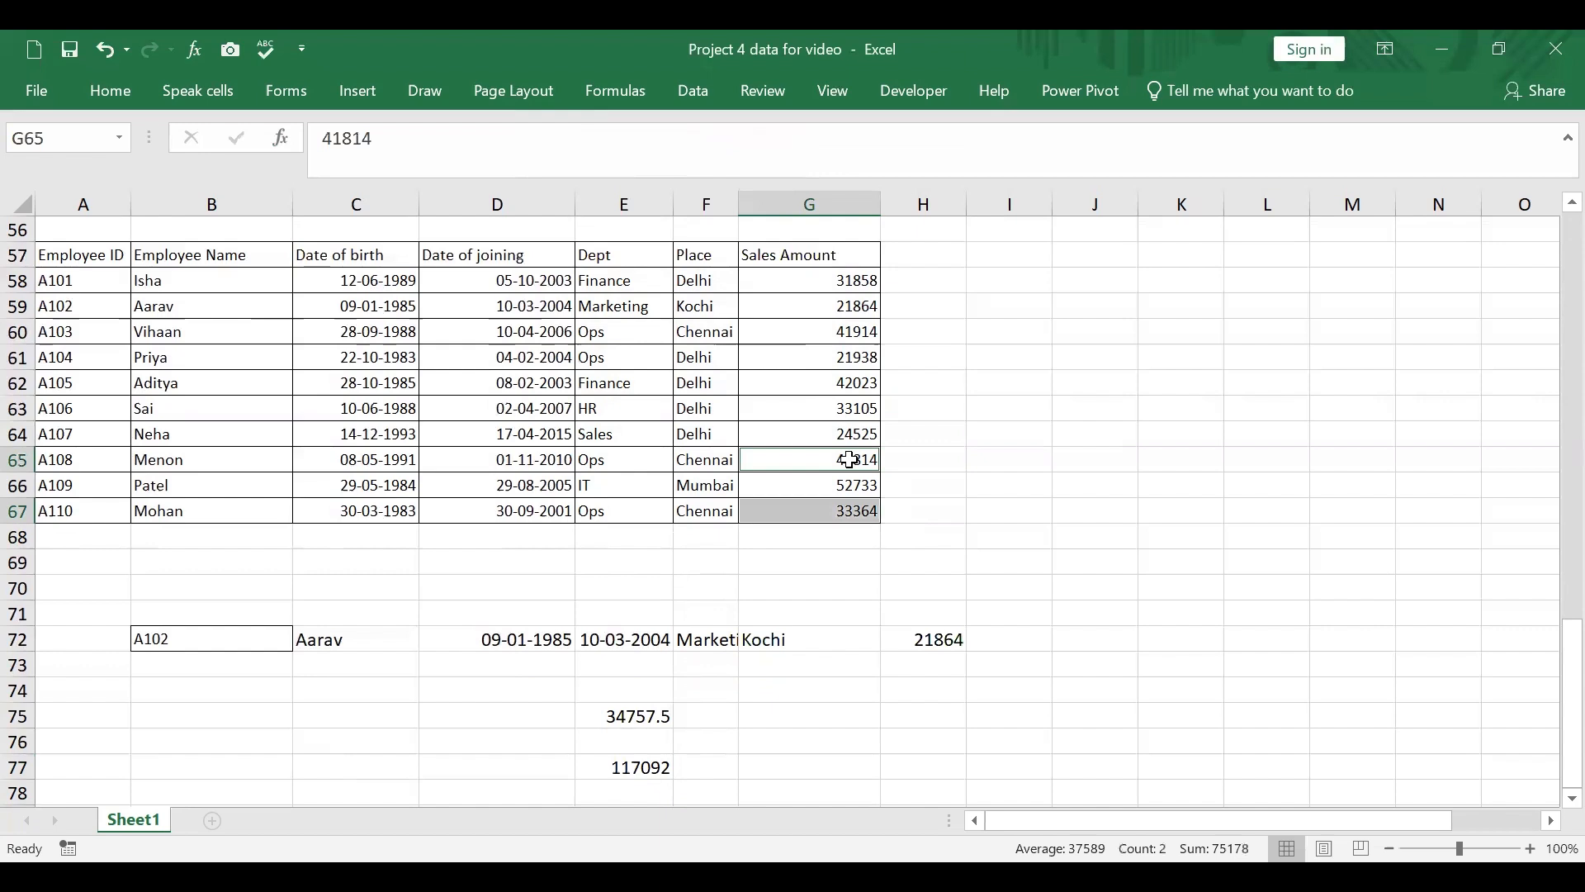
left_click(829, 331, "ctrl")
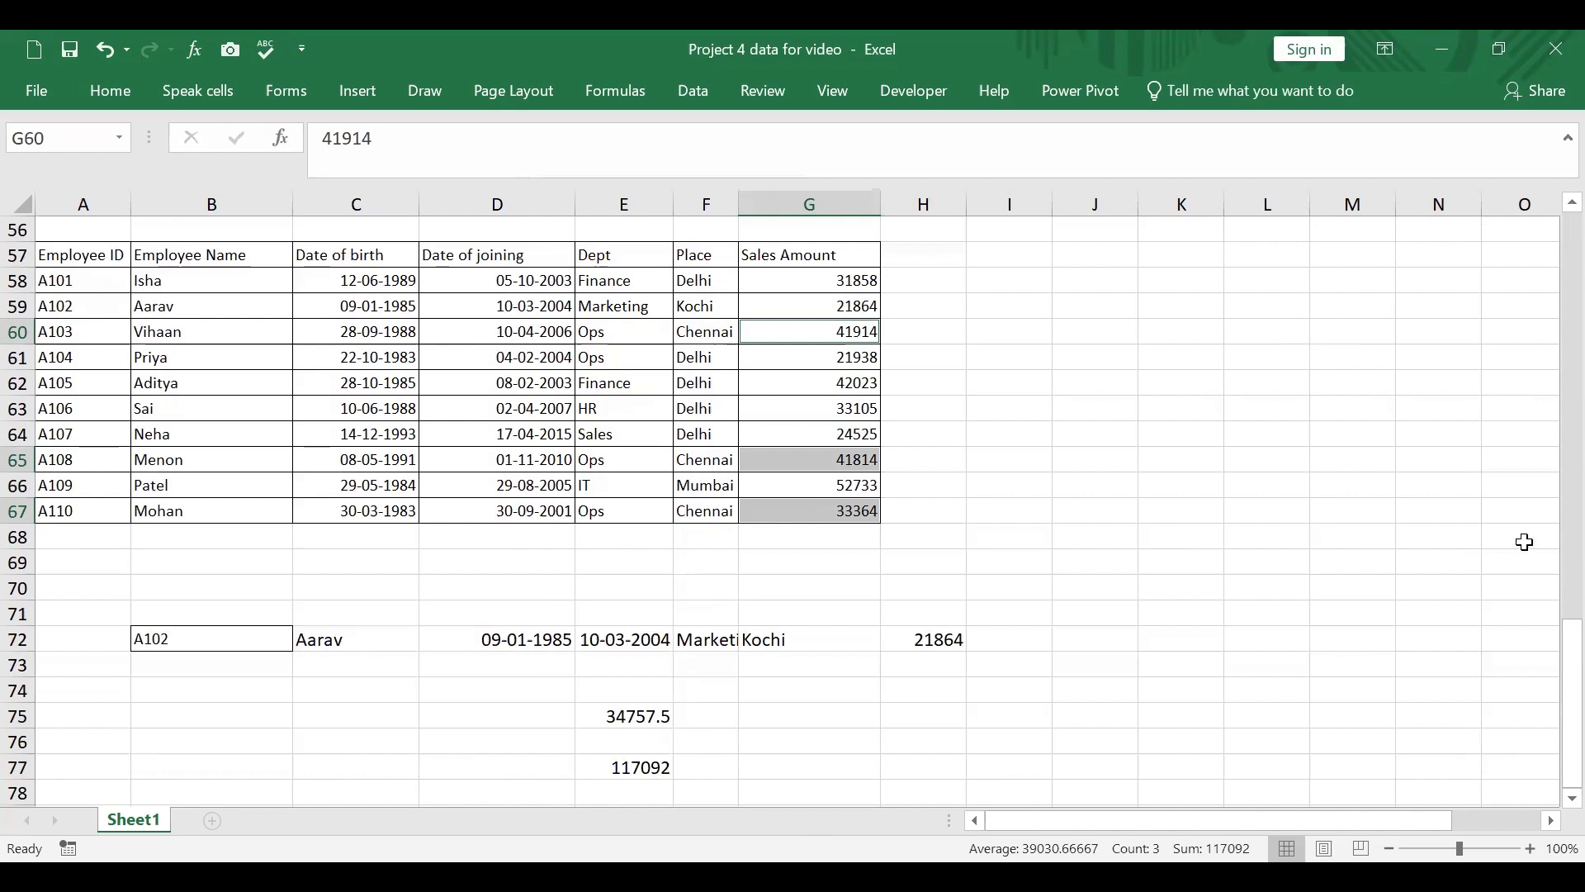
Step: Change the function in the E77 formula from SUMIFS to AVERAGEIFS, keeping its ranges and criteria
left_click(607, 771)
left_click(373, 140)
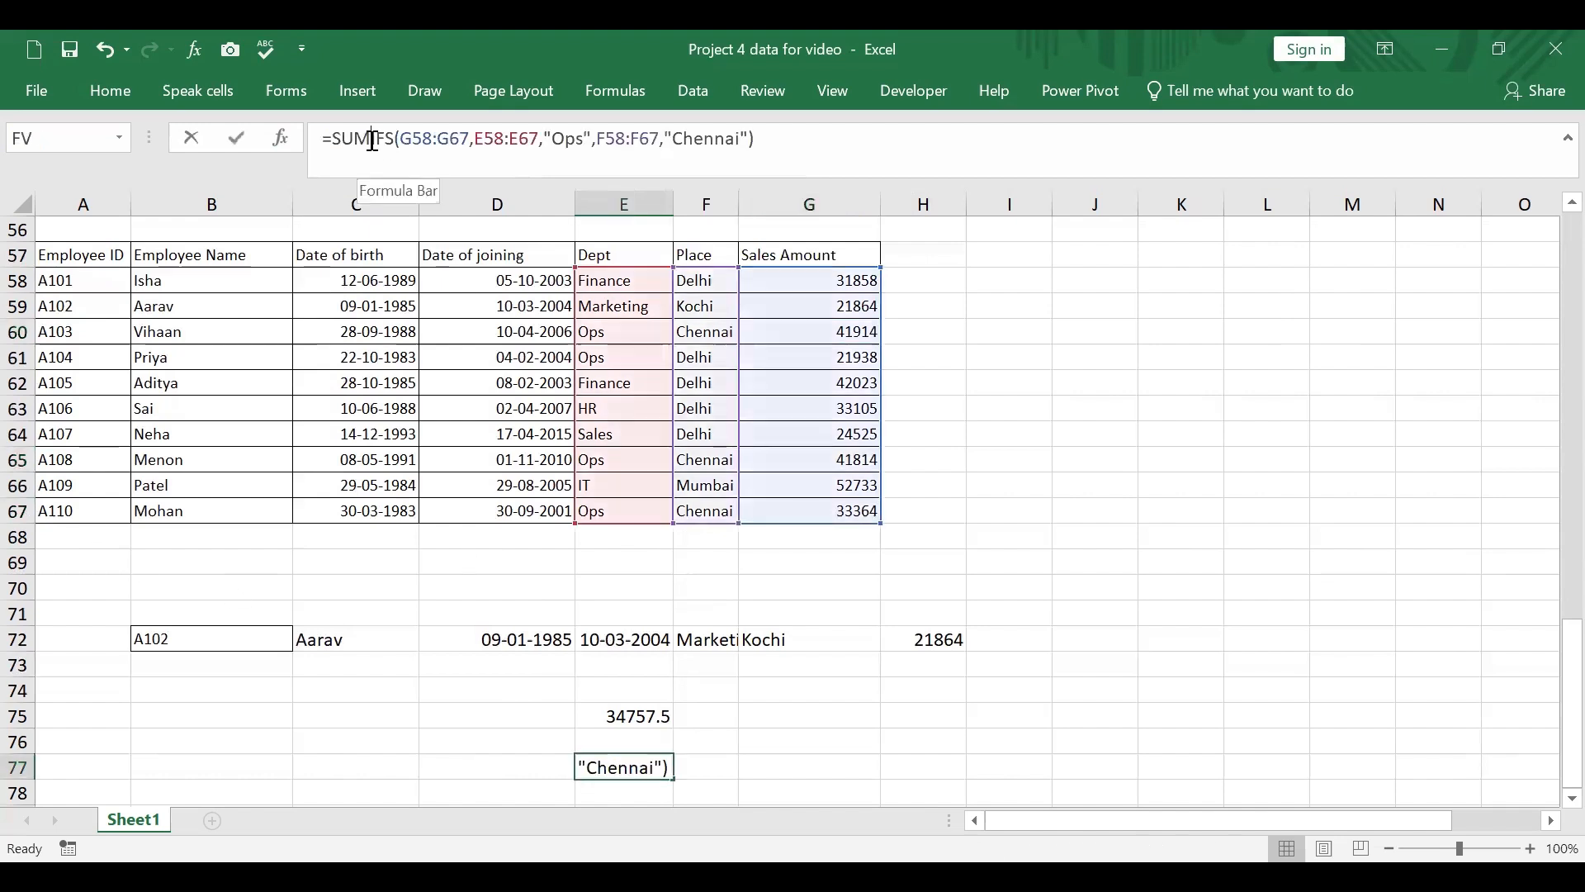
key("BackSpace")
key("BackSpace")
key("BackSpace")
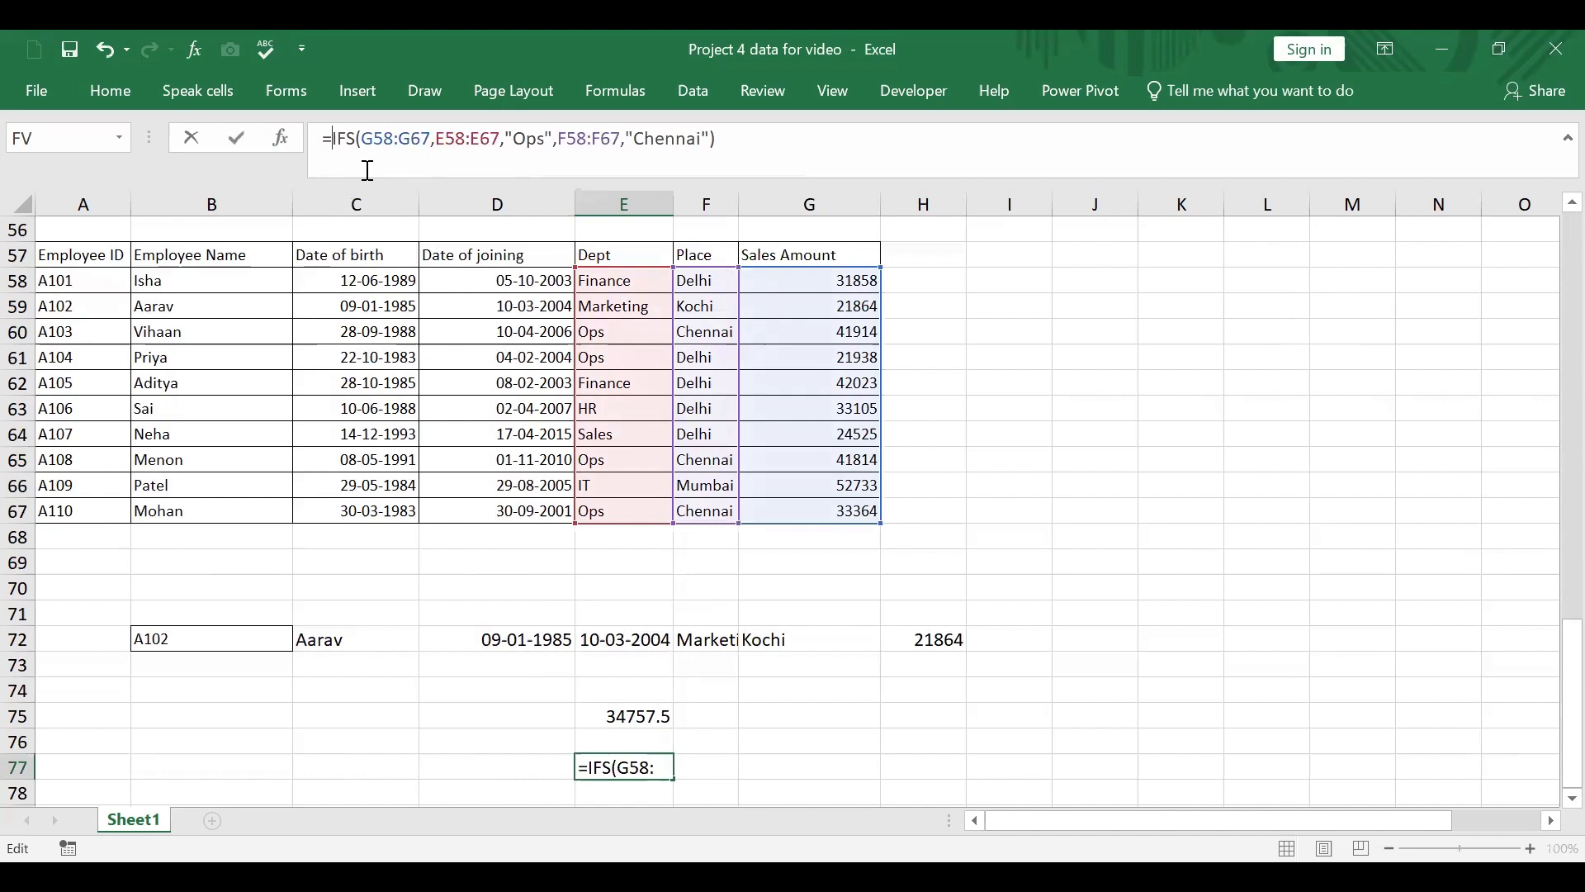
type("average")
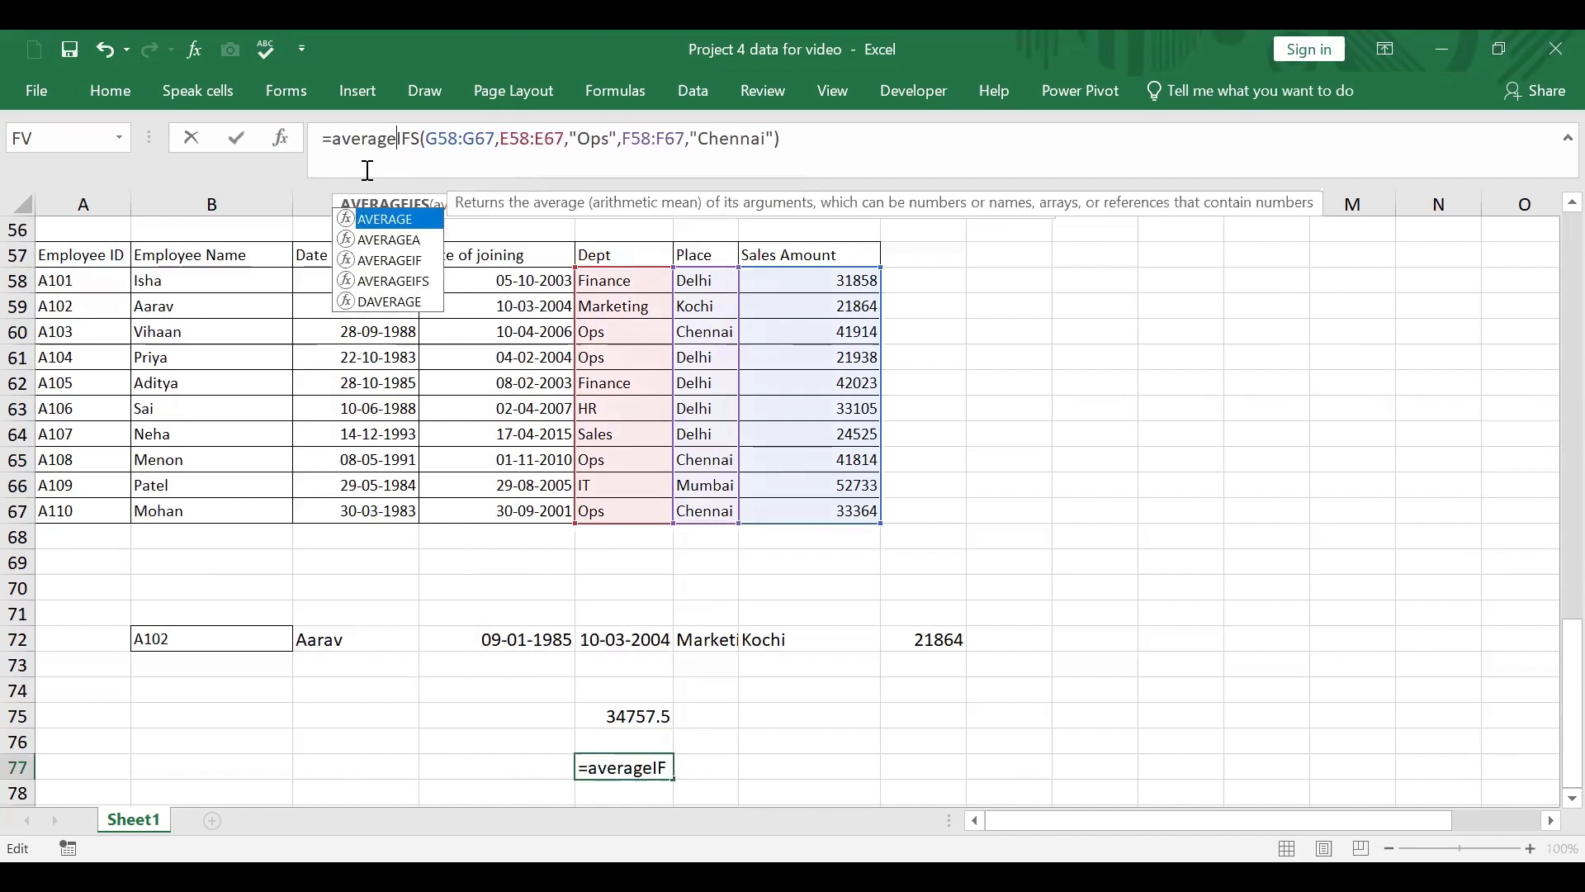
key("Return")
Step: Select E77 together with the Chennai Ops sales amounts in G60, G65 and G67 to check their average
left_click(652, 768)
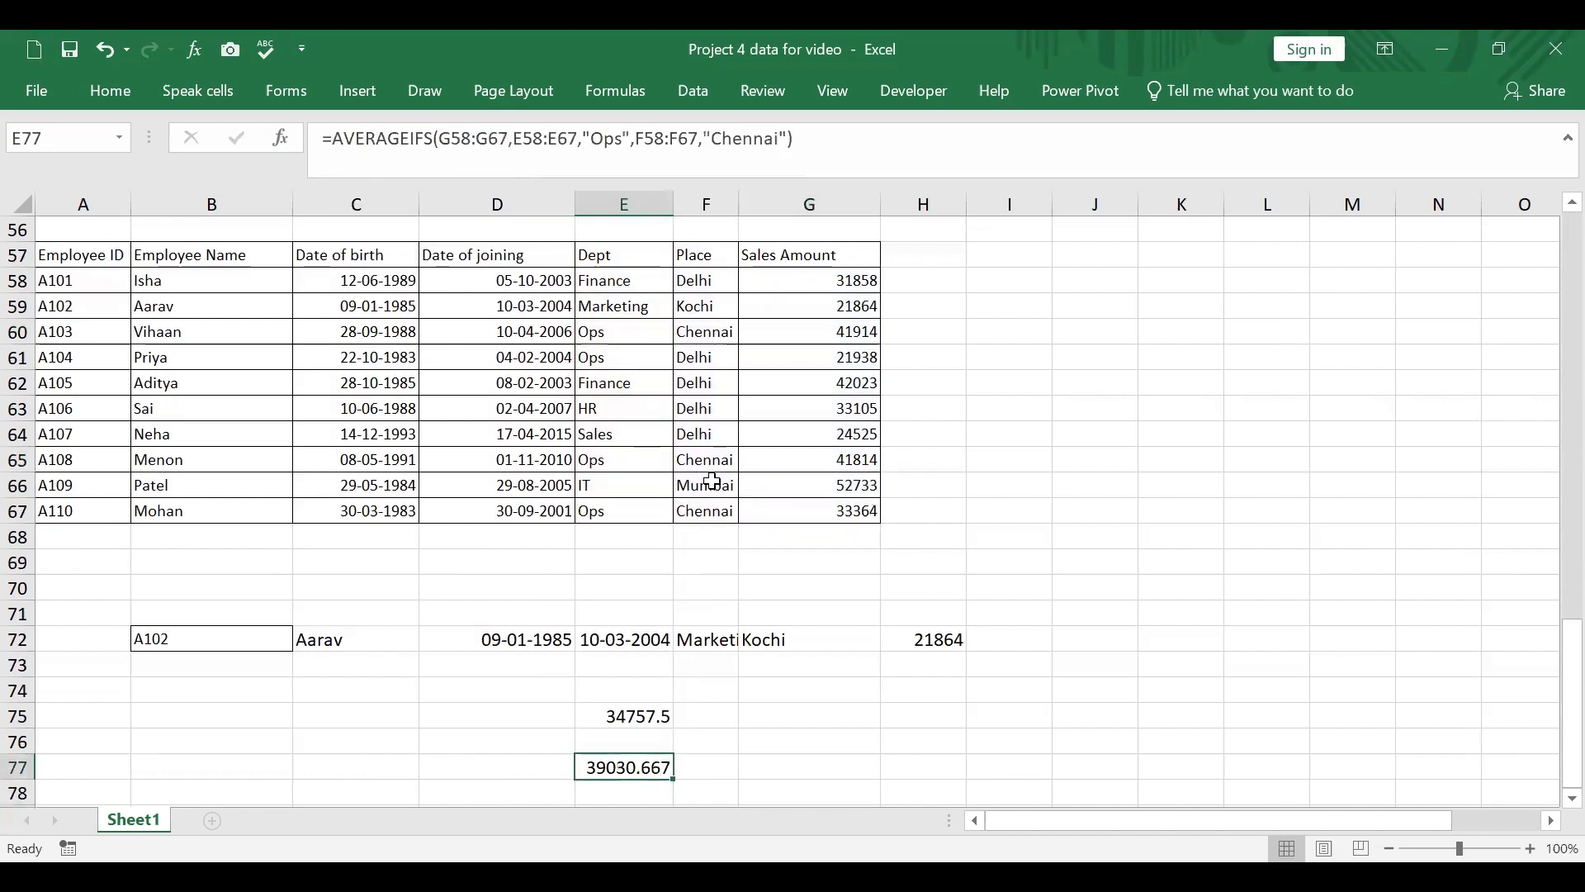
left_click(842, 331, "ctrl")
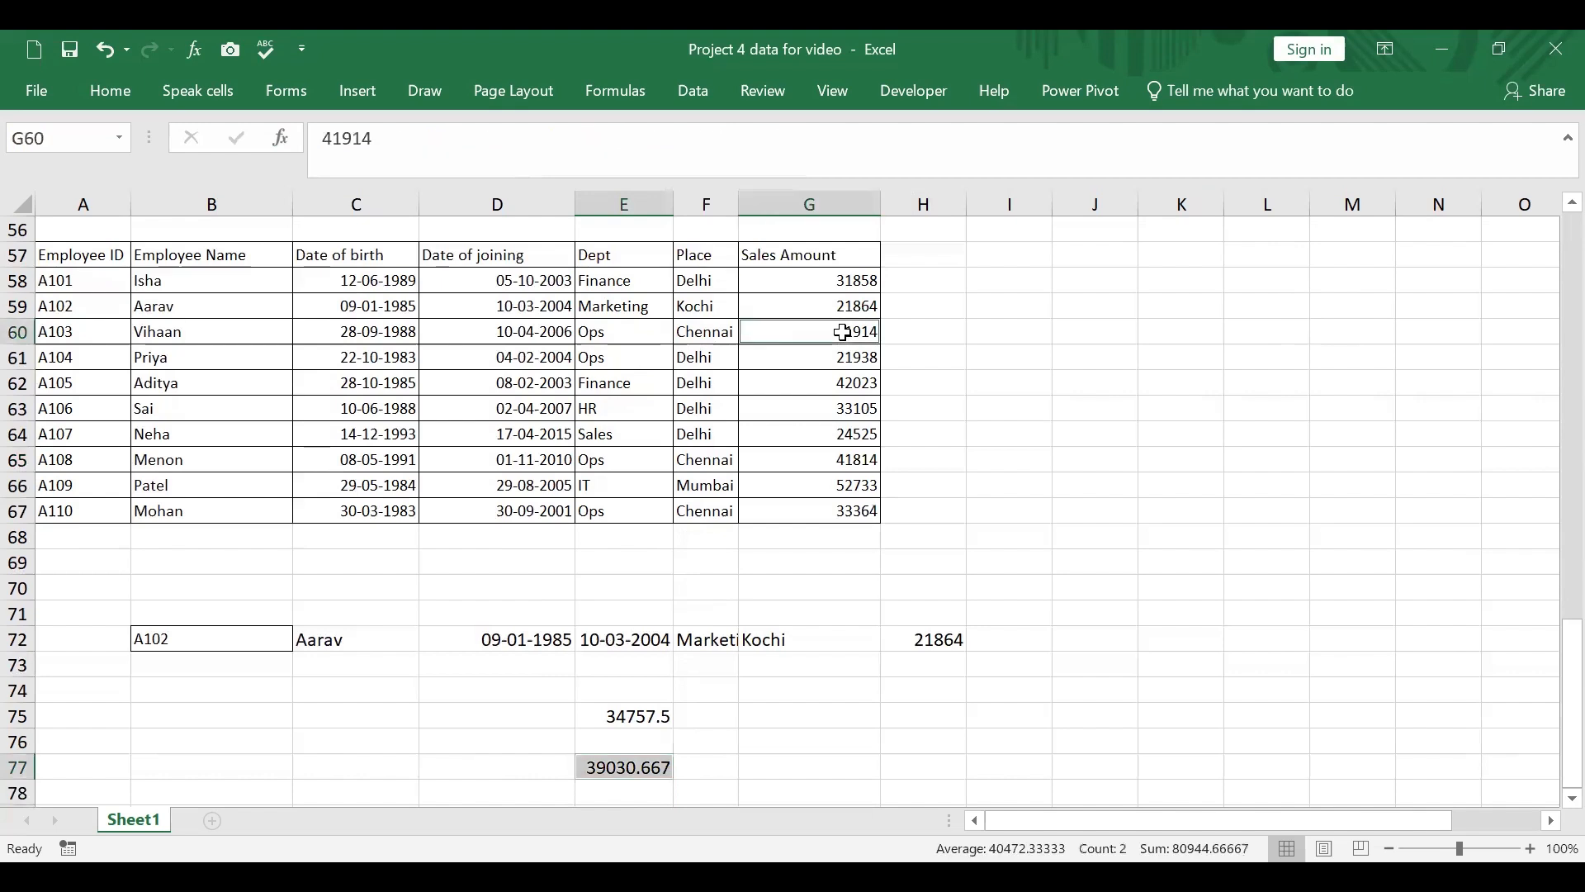
left_click(863, 461, "ctrl")
left_click(858, 511, "ctrl")
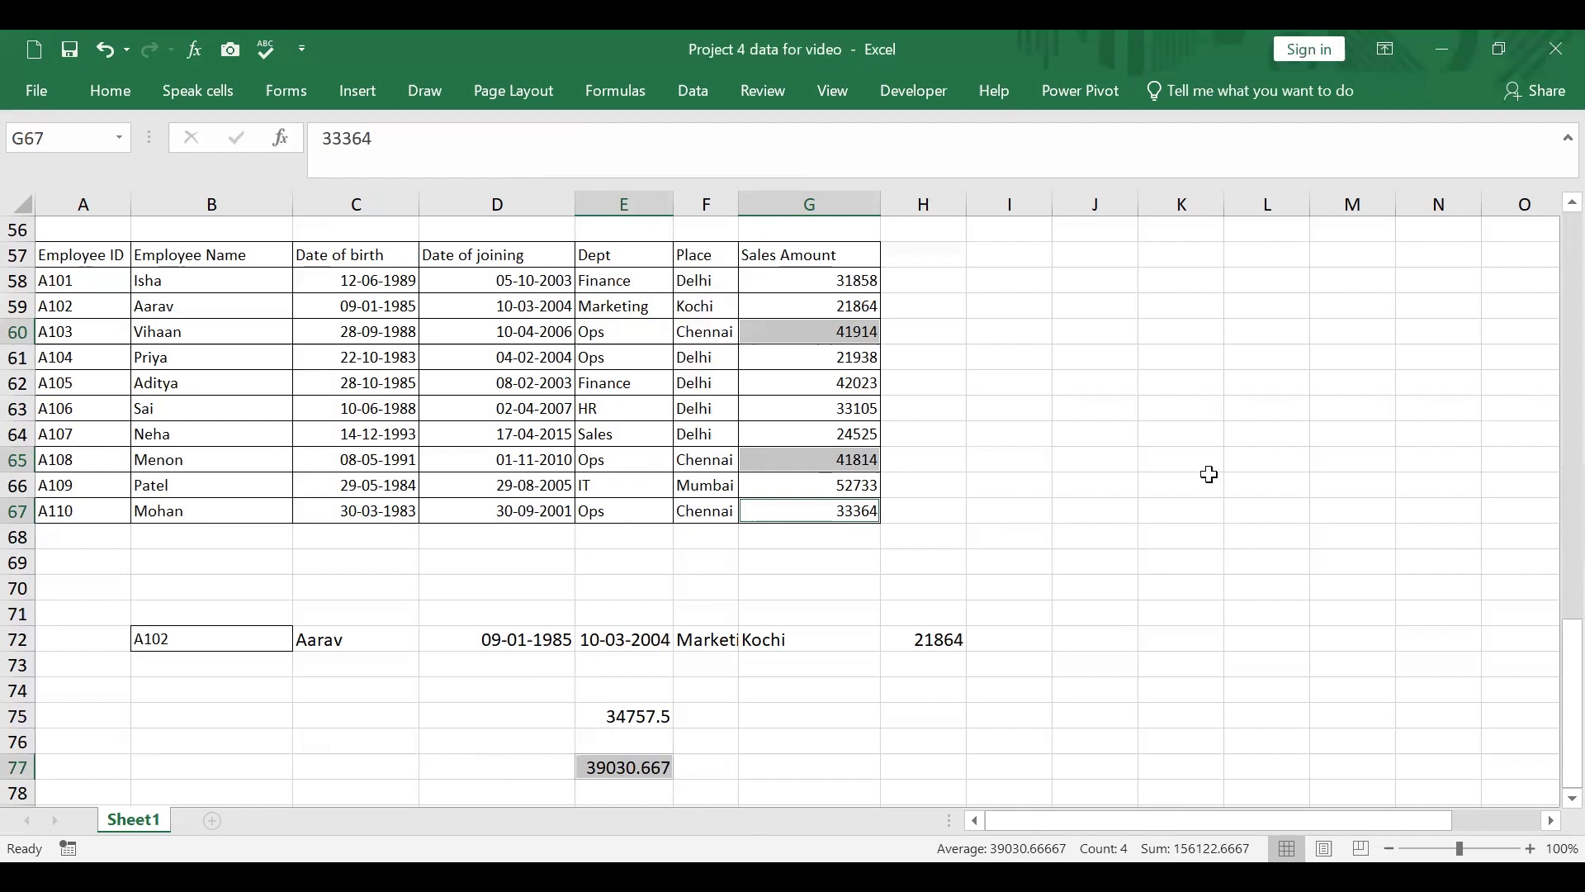
Step: Read the Question 4 tasks in the question list starting in column N
scroll(1209, 474, "up", 3)
scroll(1210, 473, "up", 5)
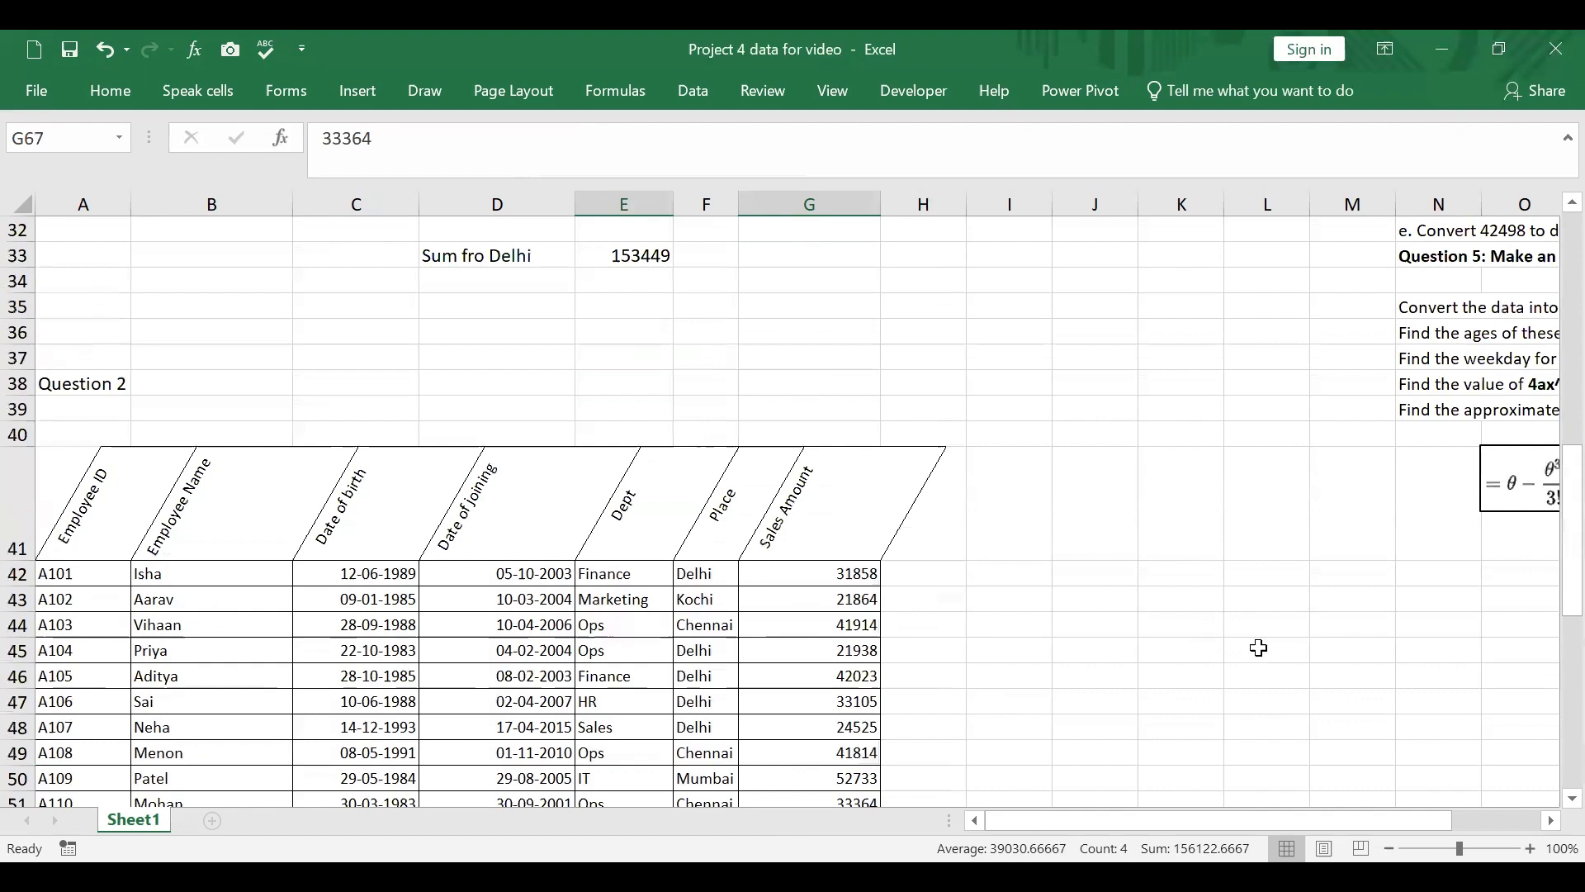
left_click_drag(1323, 830, 1509, 822)
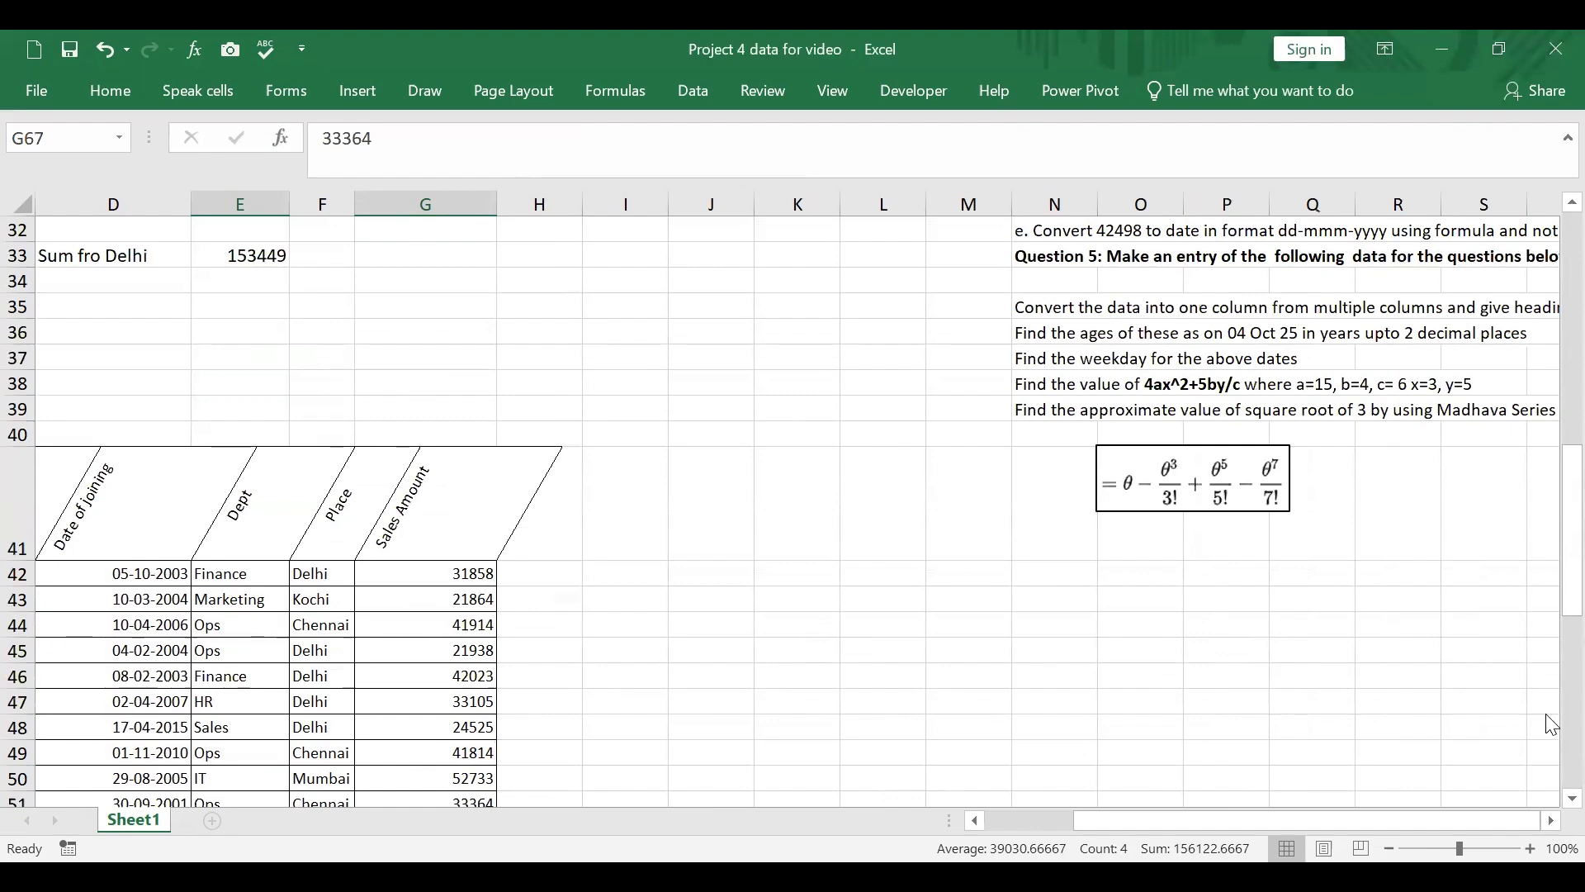
left_click_drag(1571, 554, 1571, 517)
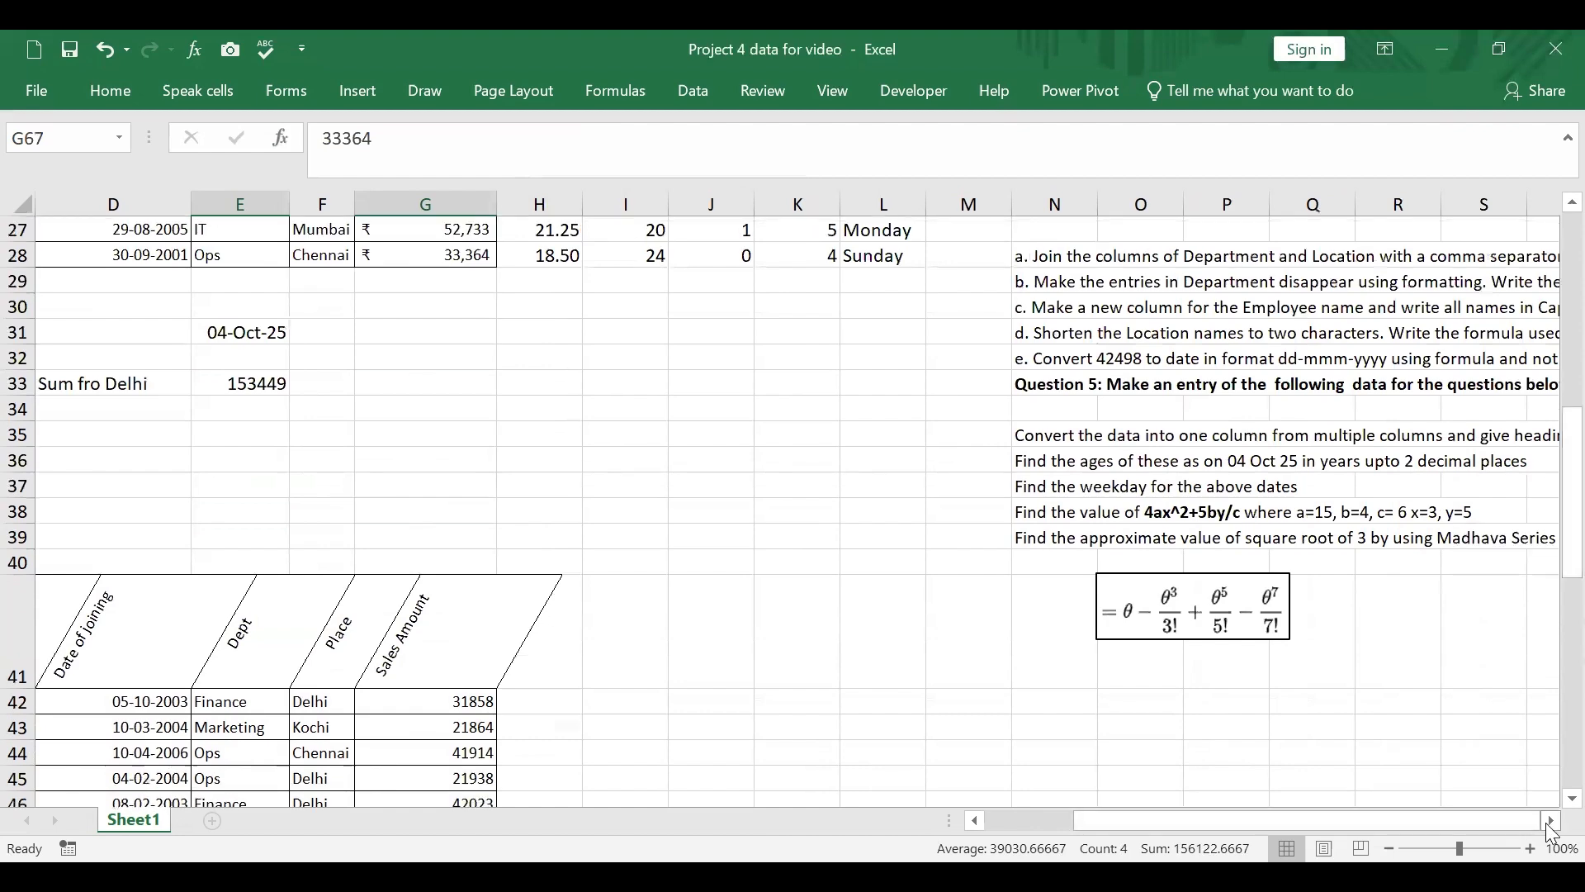
left_click(1549, 821)
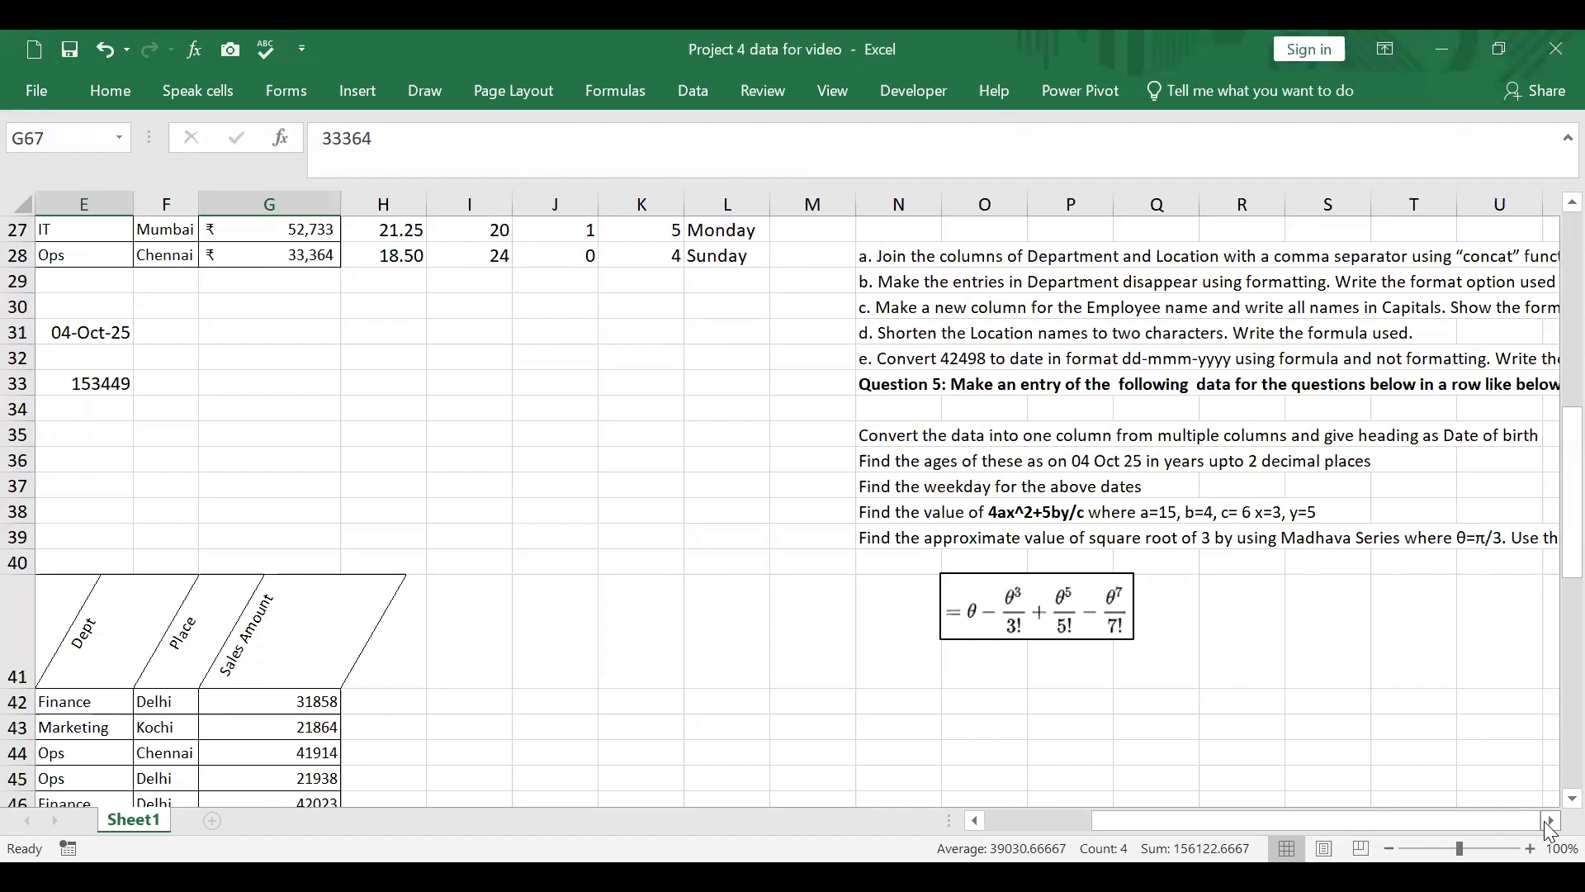
scroll(1319, 740, "up", 2)
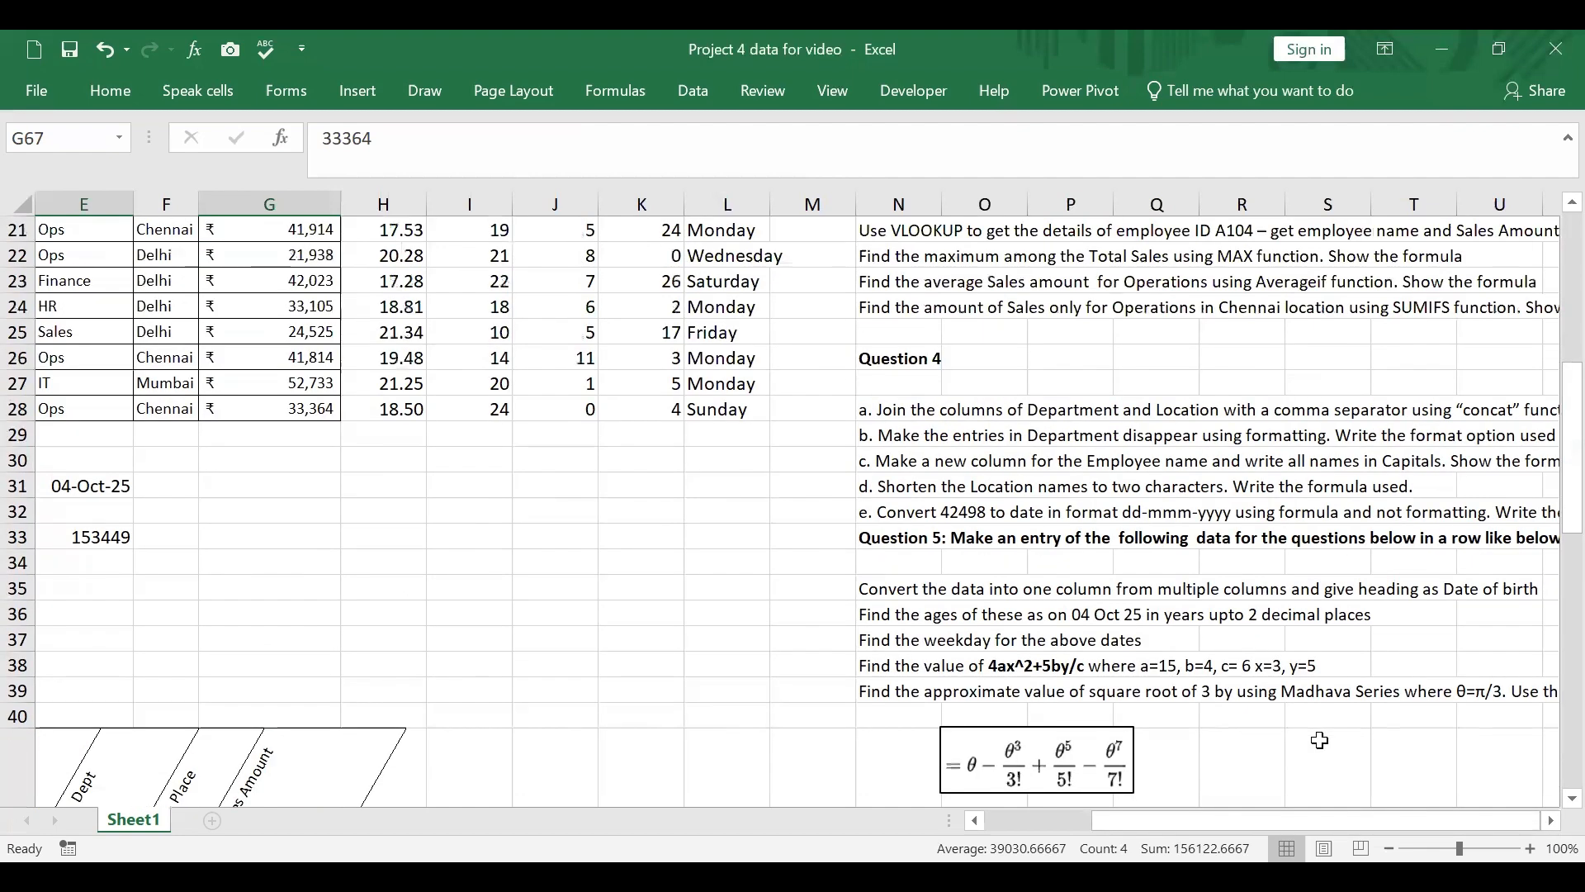
scroll(1319, 740, "up", 2)
scroll(1319, 740, "down", 3)
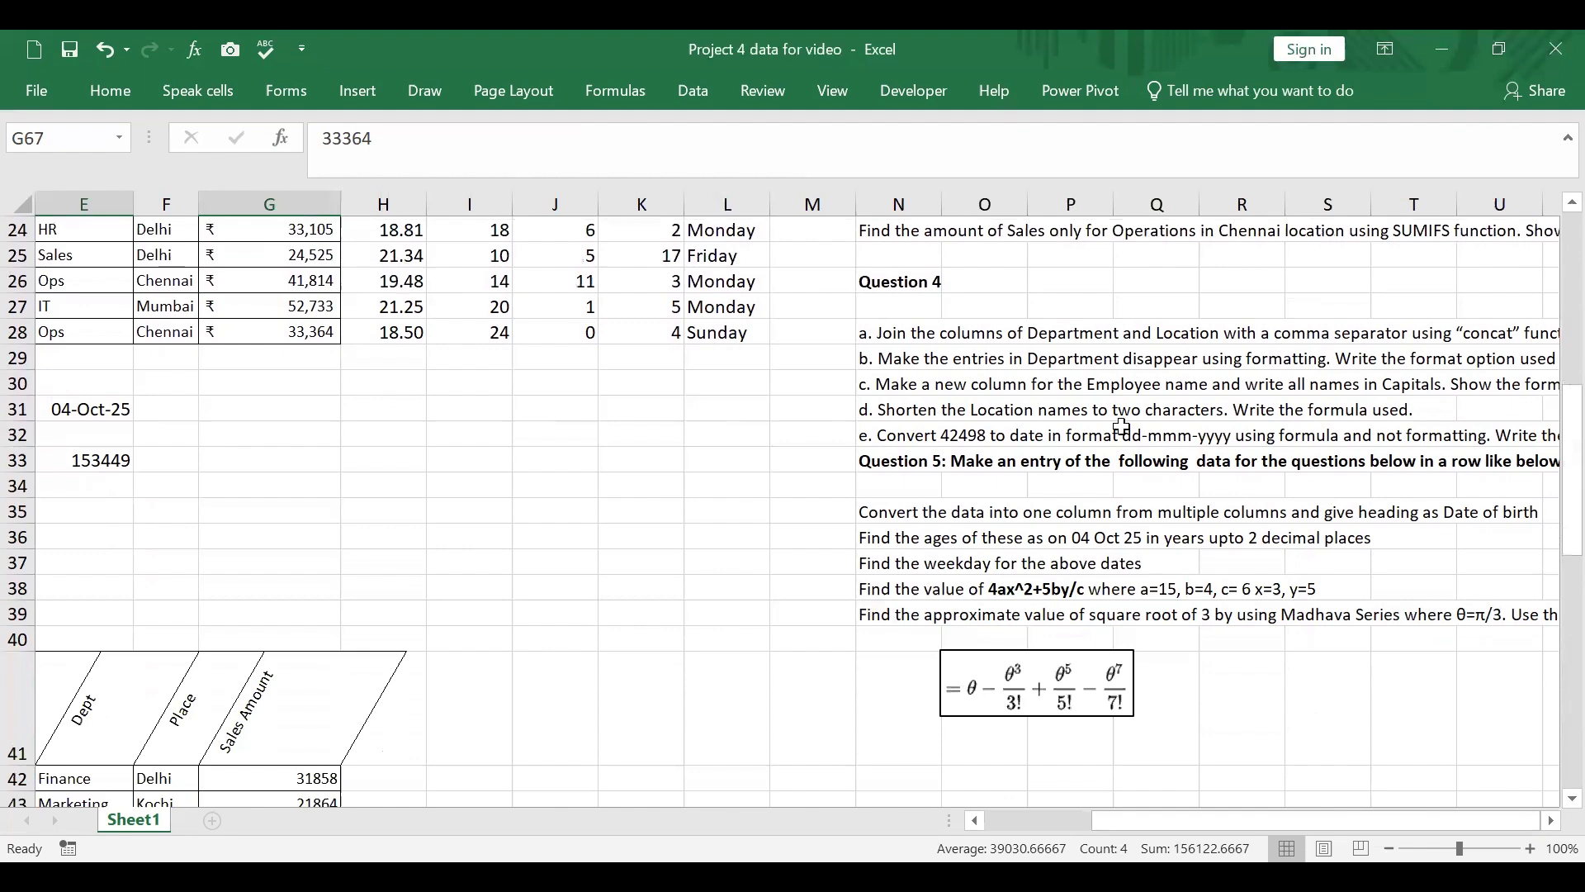
Step: Copy the original employee table A1:G11 and paste it at A88, below the Question 3 results
scroll(1092, 344, "up", 3)
scroll(1175, 442, "up", 5)
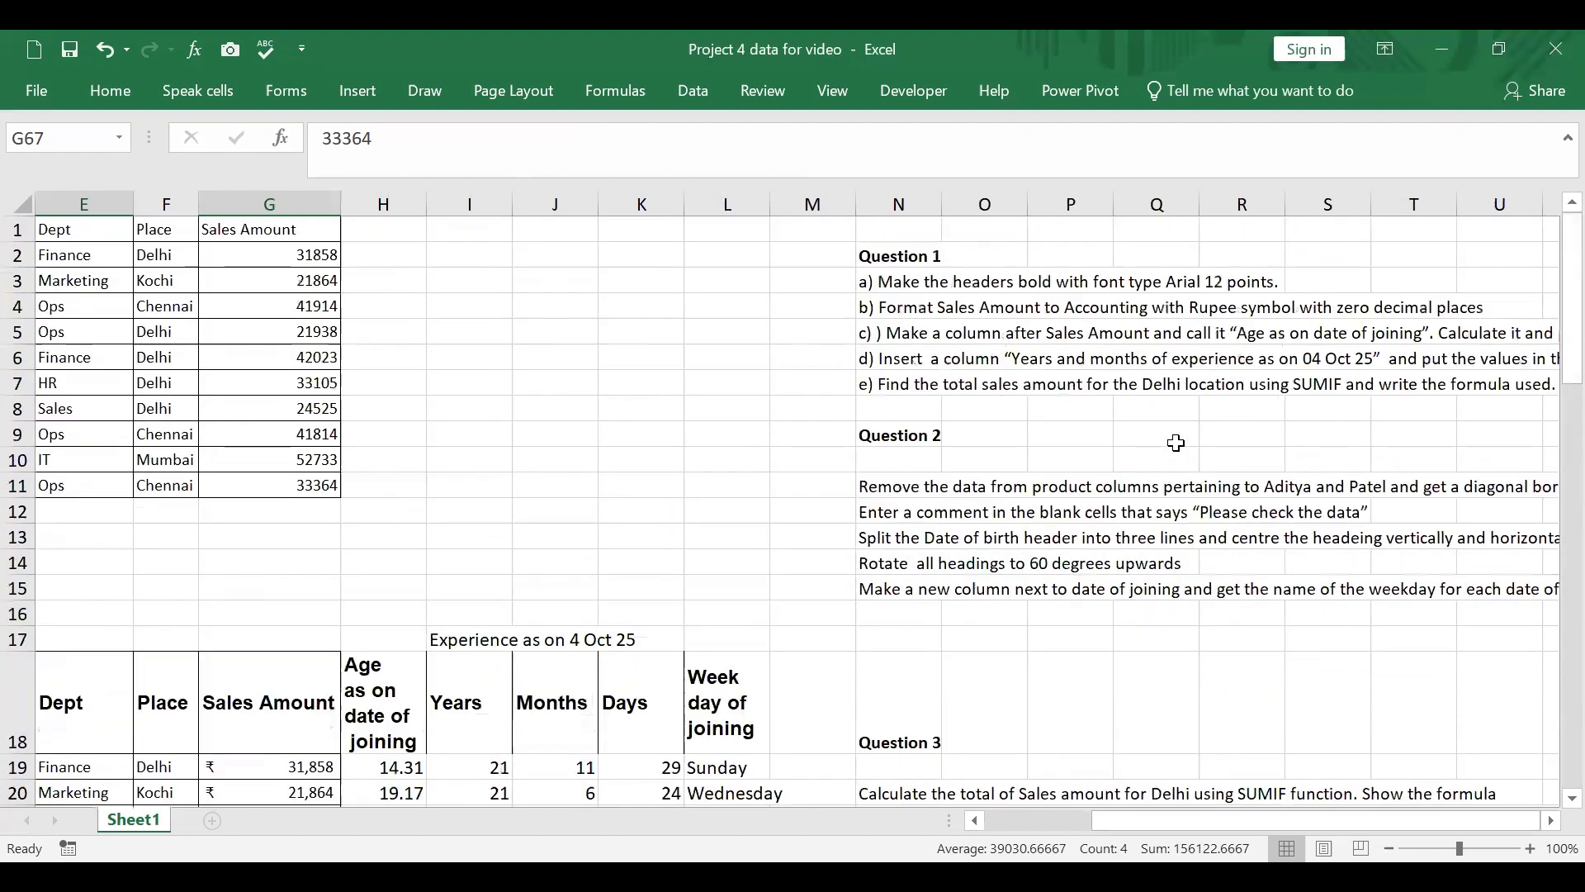
left_click_drag(1101, 825, 828, 743)
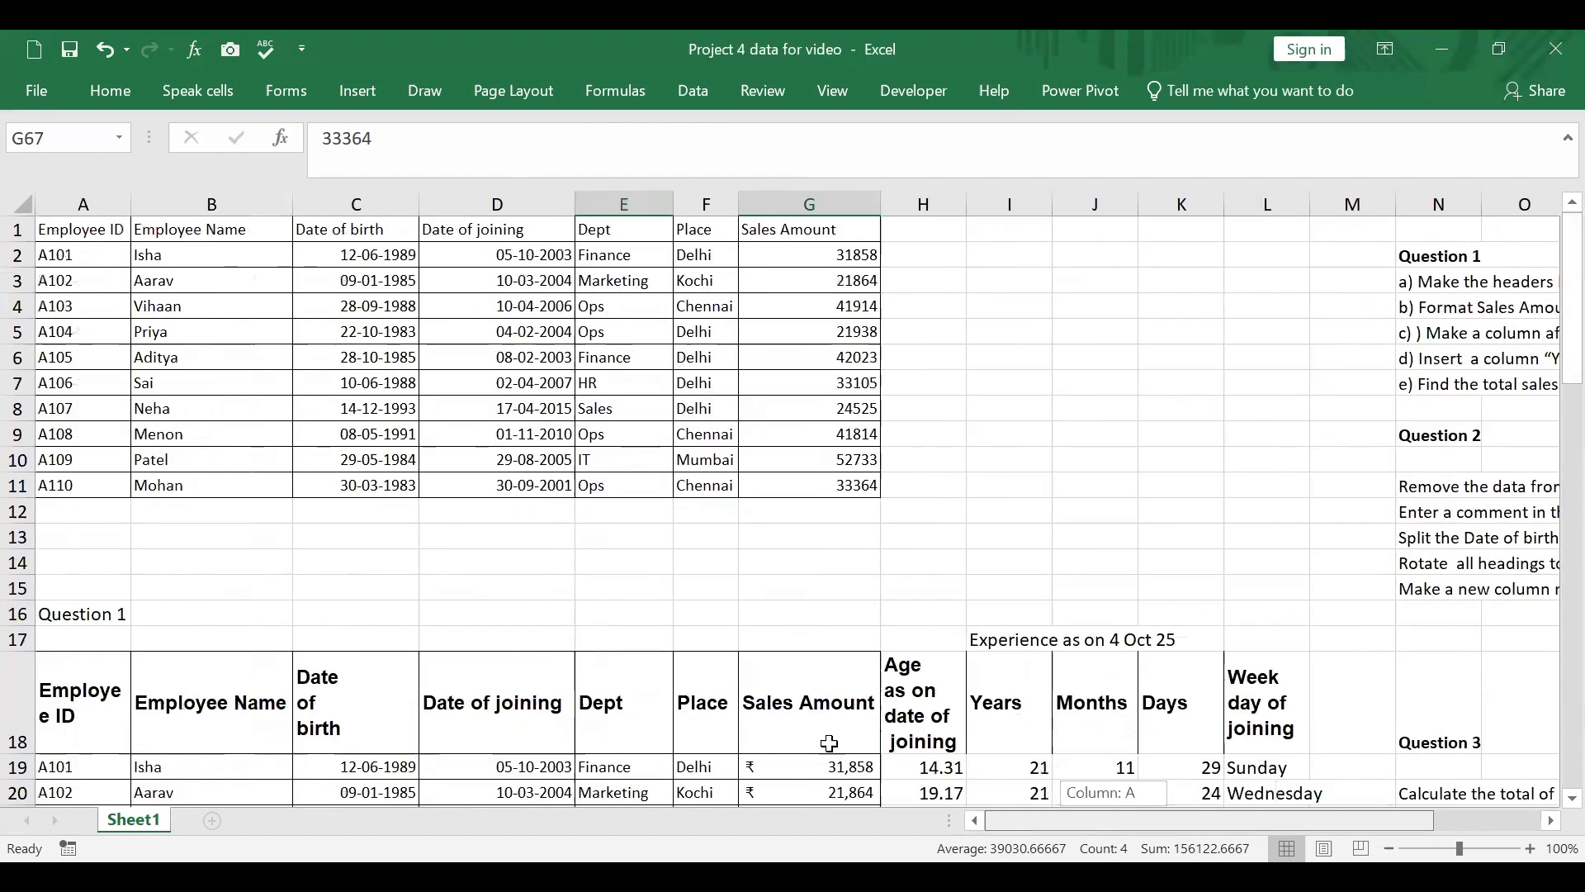
left_click(118, 231)
left_click_drag(713, 253, 858, 487)
right_click(708, 239)
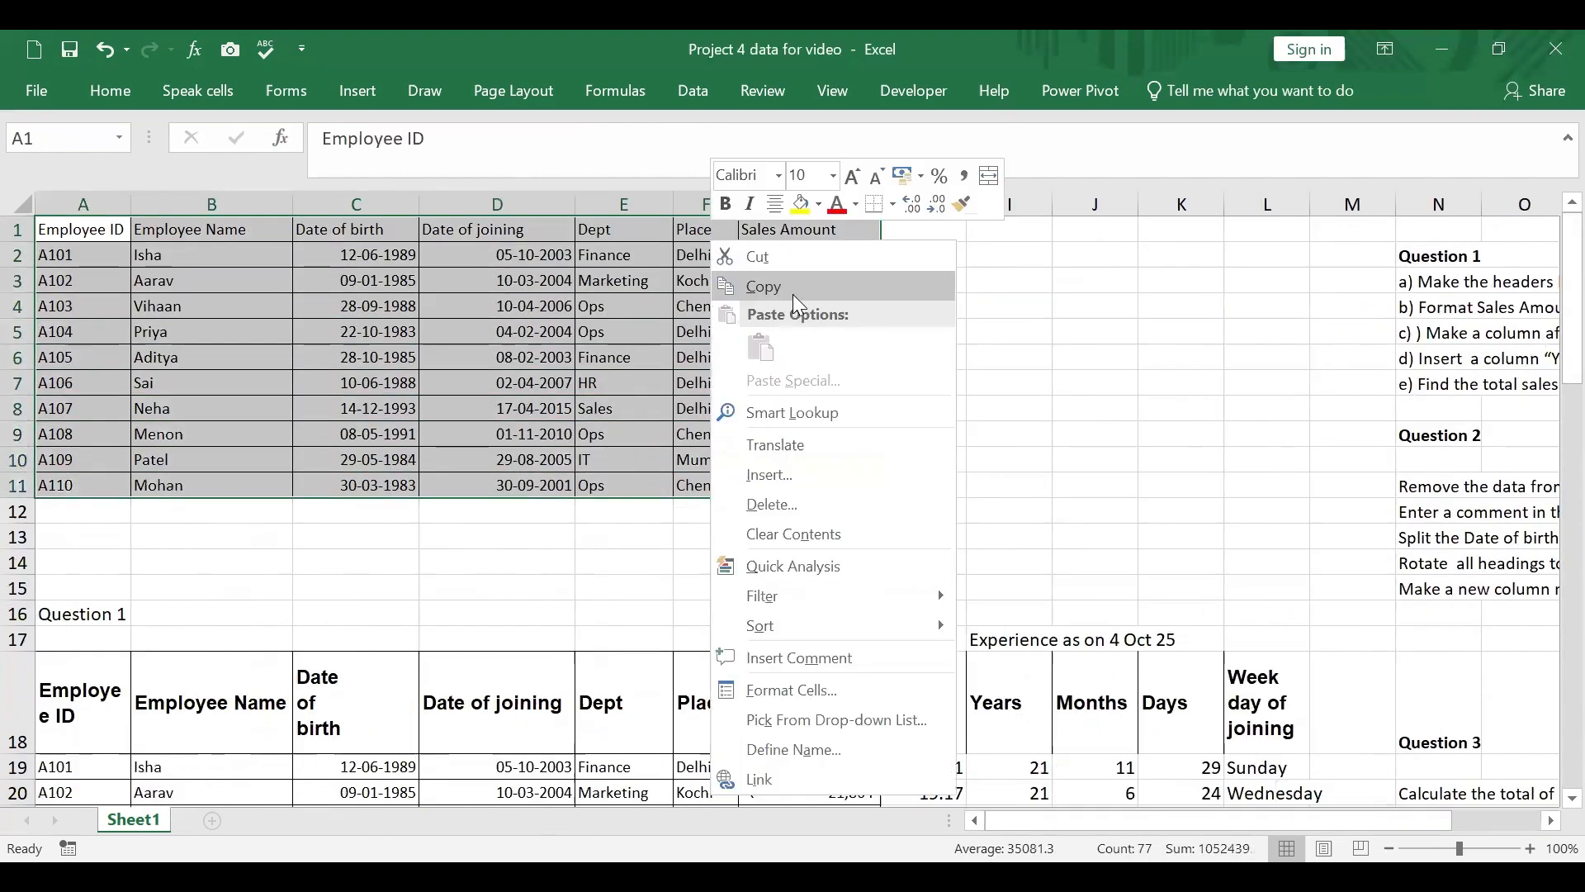
left_click(793, 294)
scroll(773, 499, "down", 16)
scroll(772, 498, "down", 8)
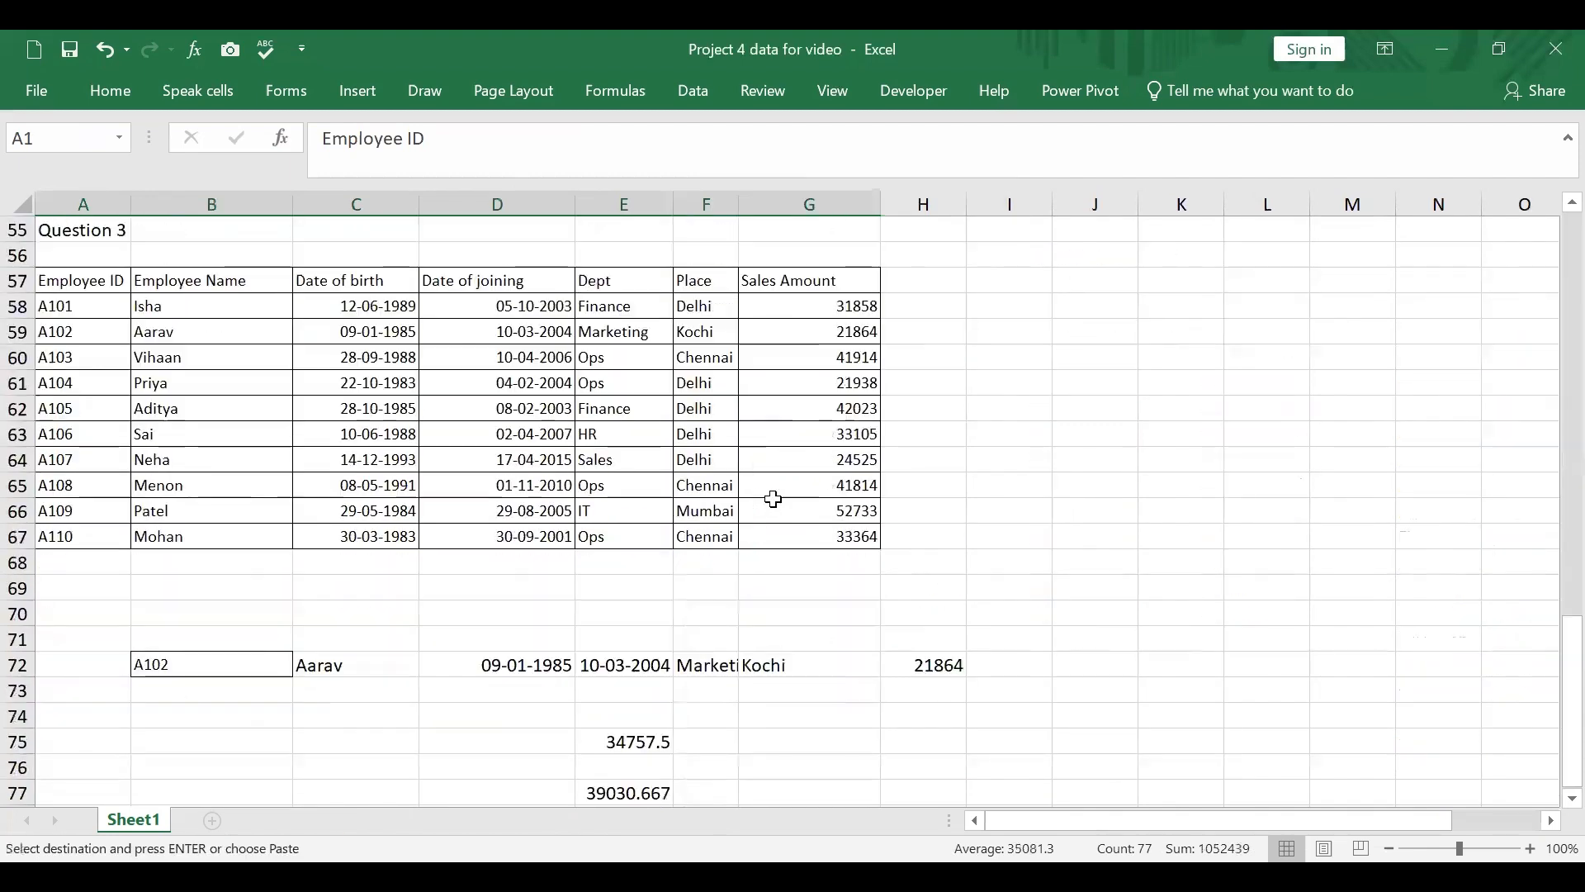
left_click(98, 615)
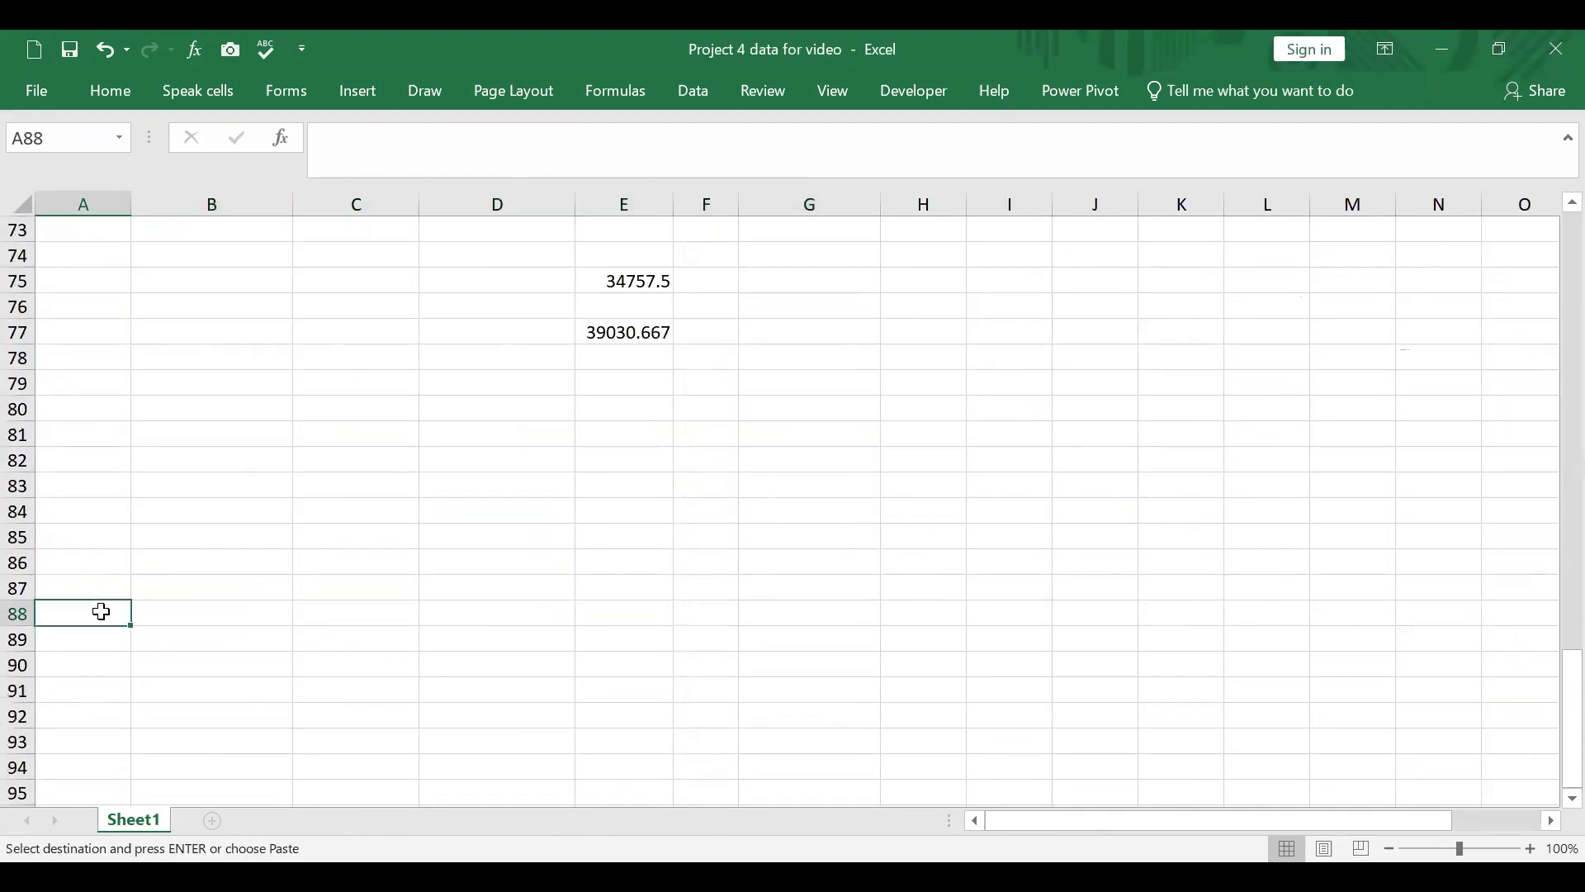
right_click(100, 612)
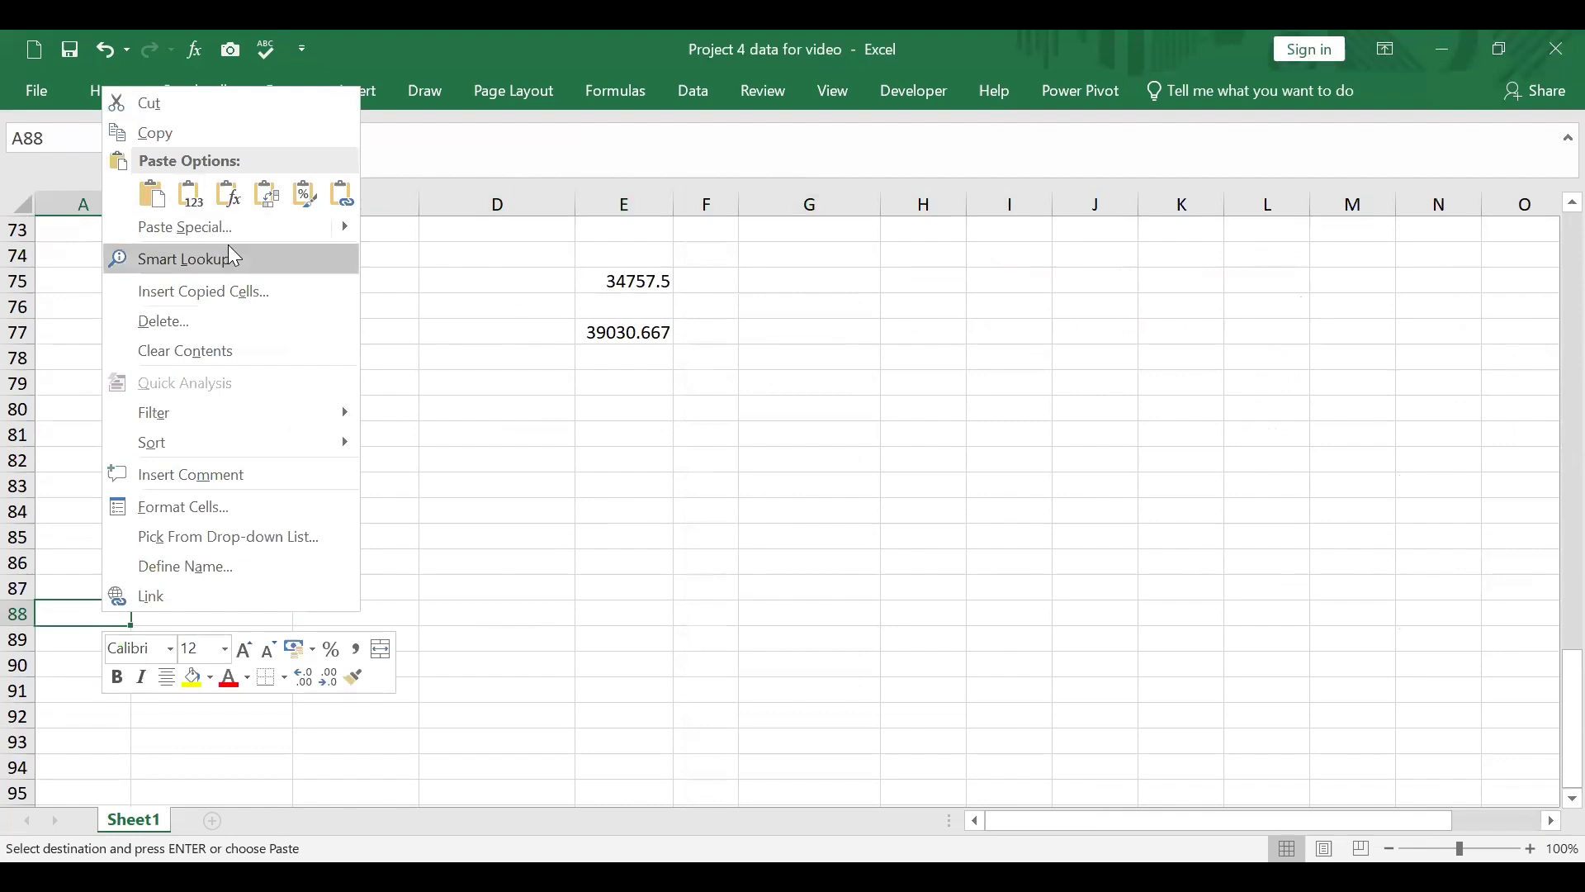
left_click(163, 199)
Step: Enter a "Question" heading in A86 above the pasted employee table
left_click(113, 556)
type("Question 4")
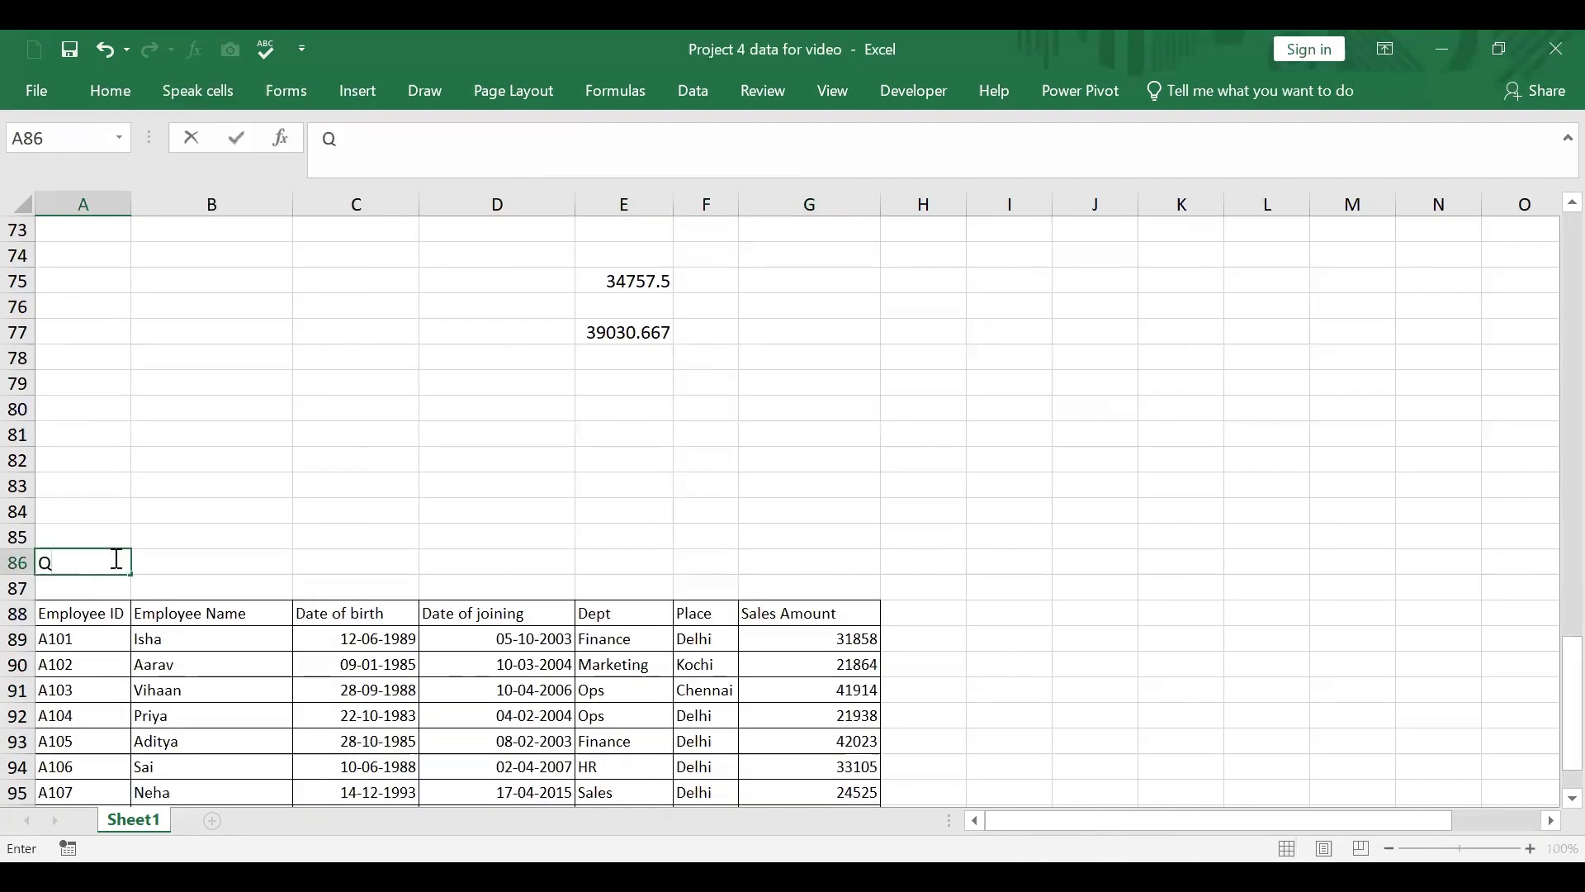
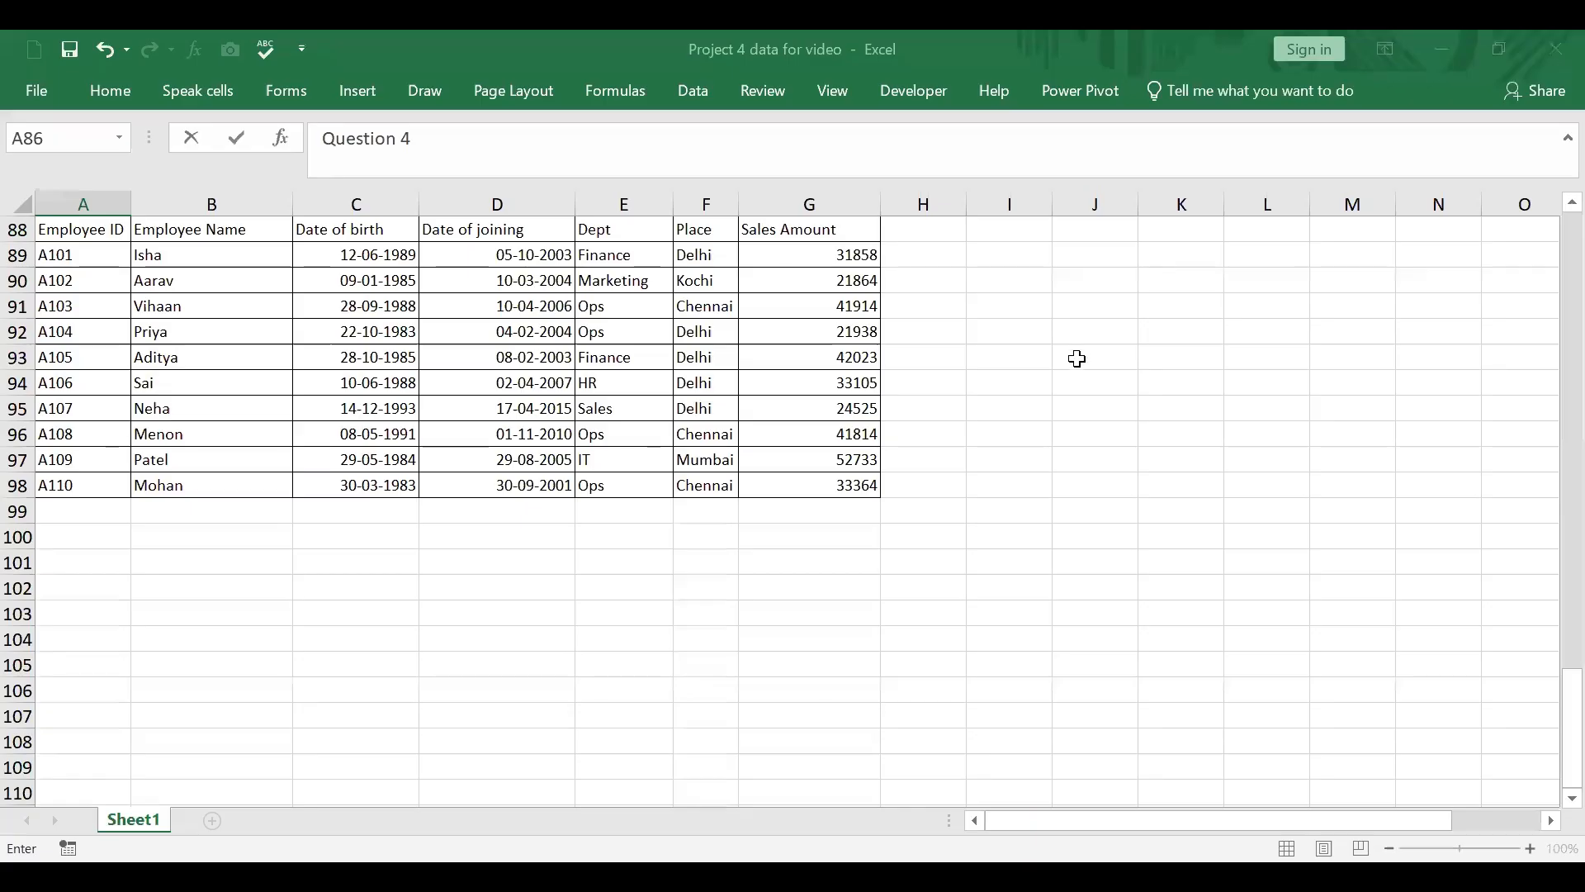
Step: Copy the five Question 4 tasks in N28:N32 and paste them at J57, beside the Question 3 employee table
scroll(1077, 358, "down", 1)
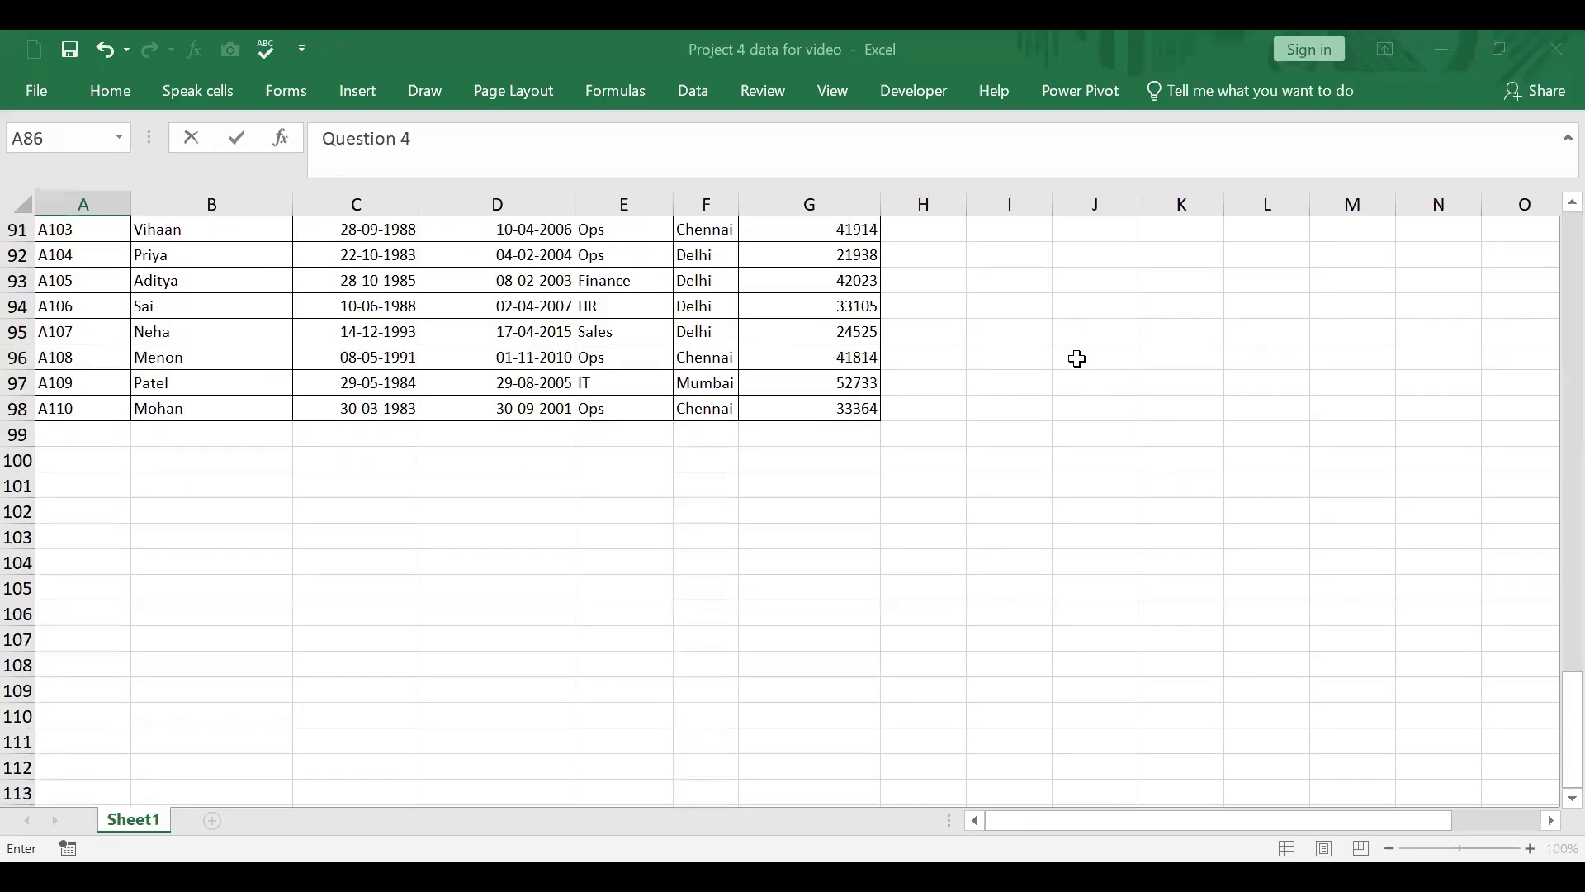
scroll(1077, 358, "up", 1)
scroll(1068, 576, "up", 2)
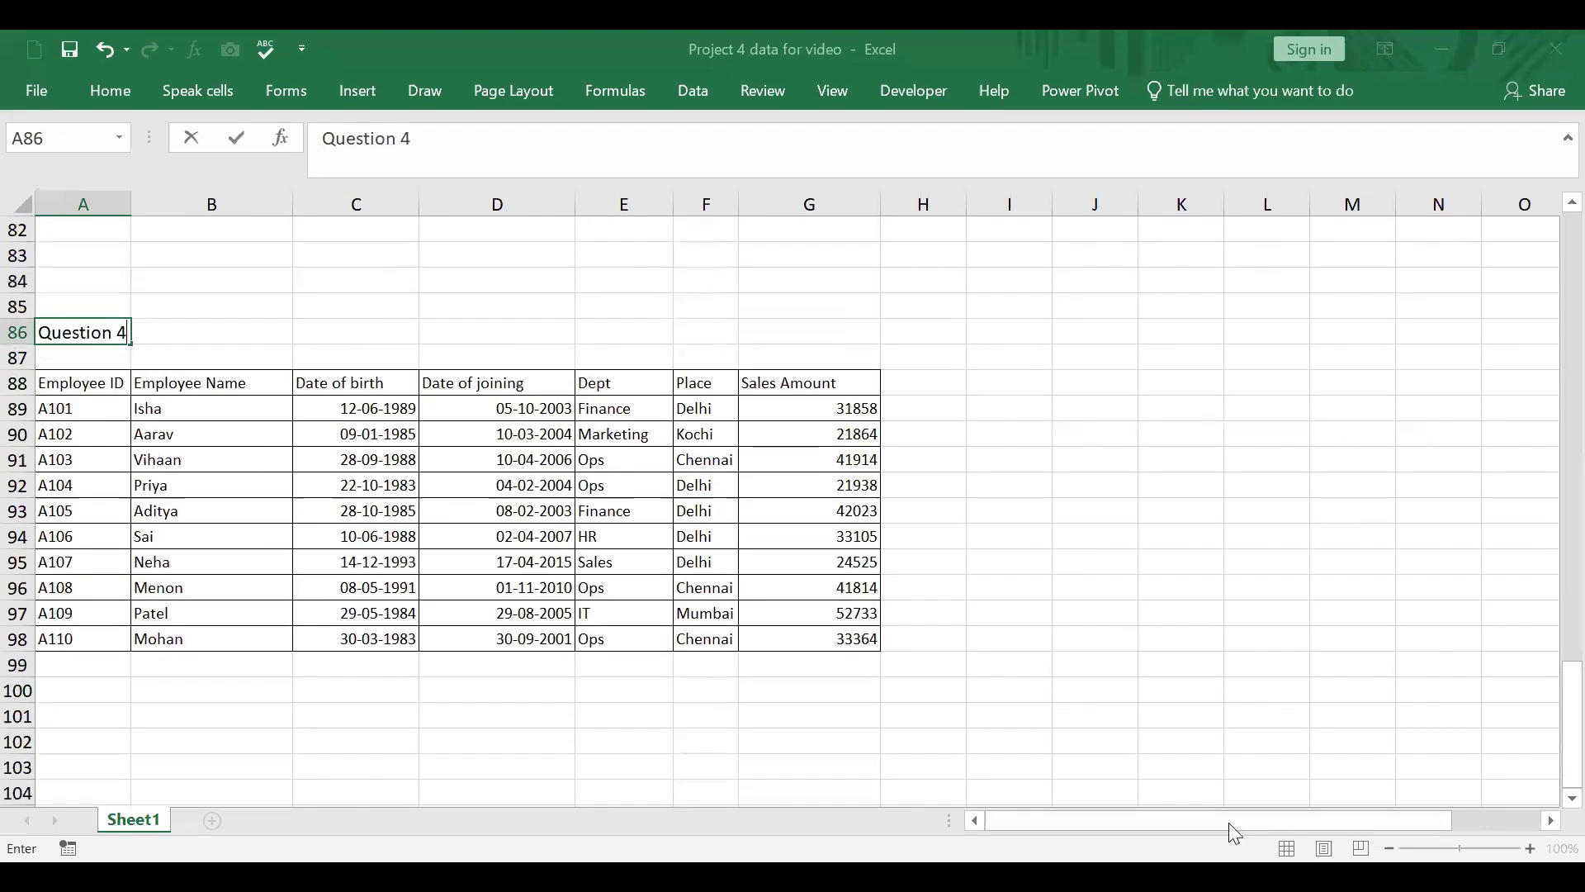
scroll(1483, 556, "up", 7)
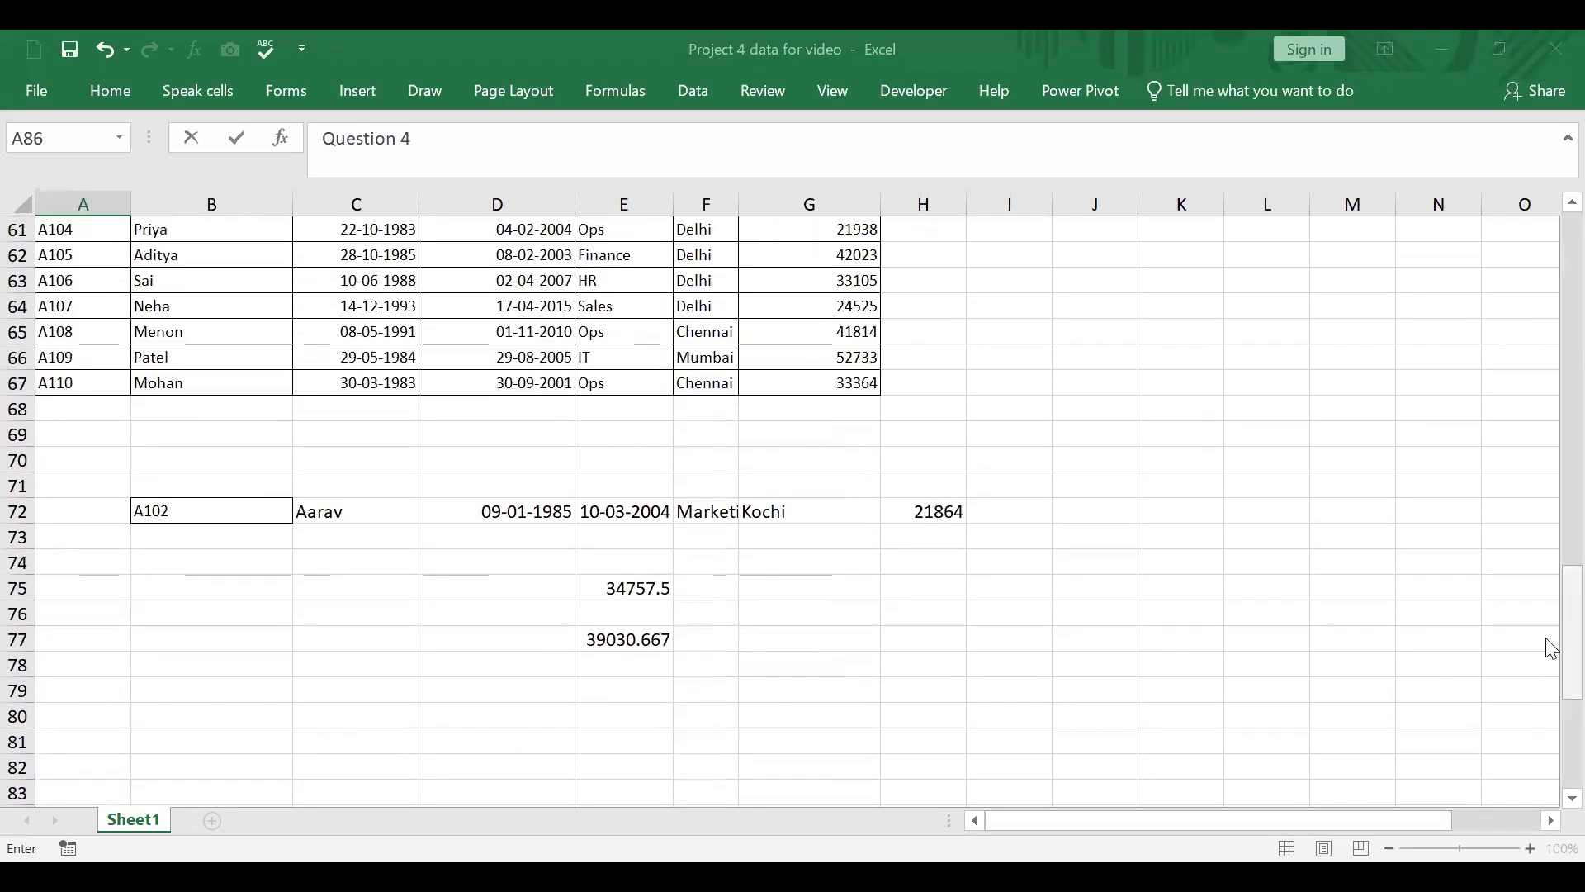
left_click_drag(1551, 648, 1551, 410)
left_click_drag(1419, 404, 1426, 517)
right_click(1413, 408)
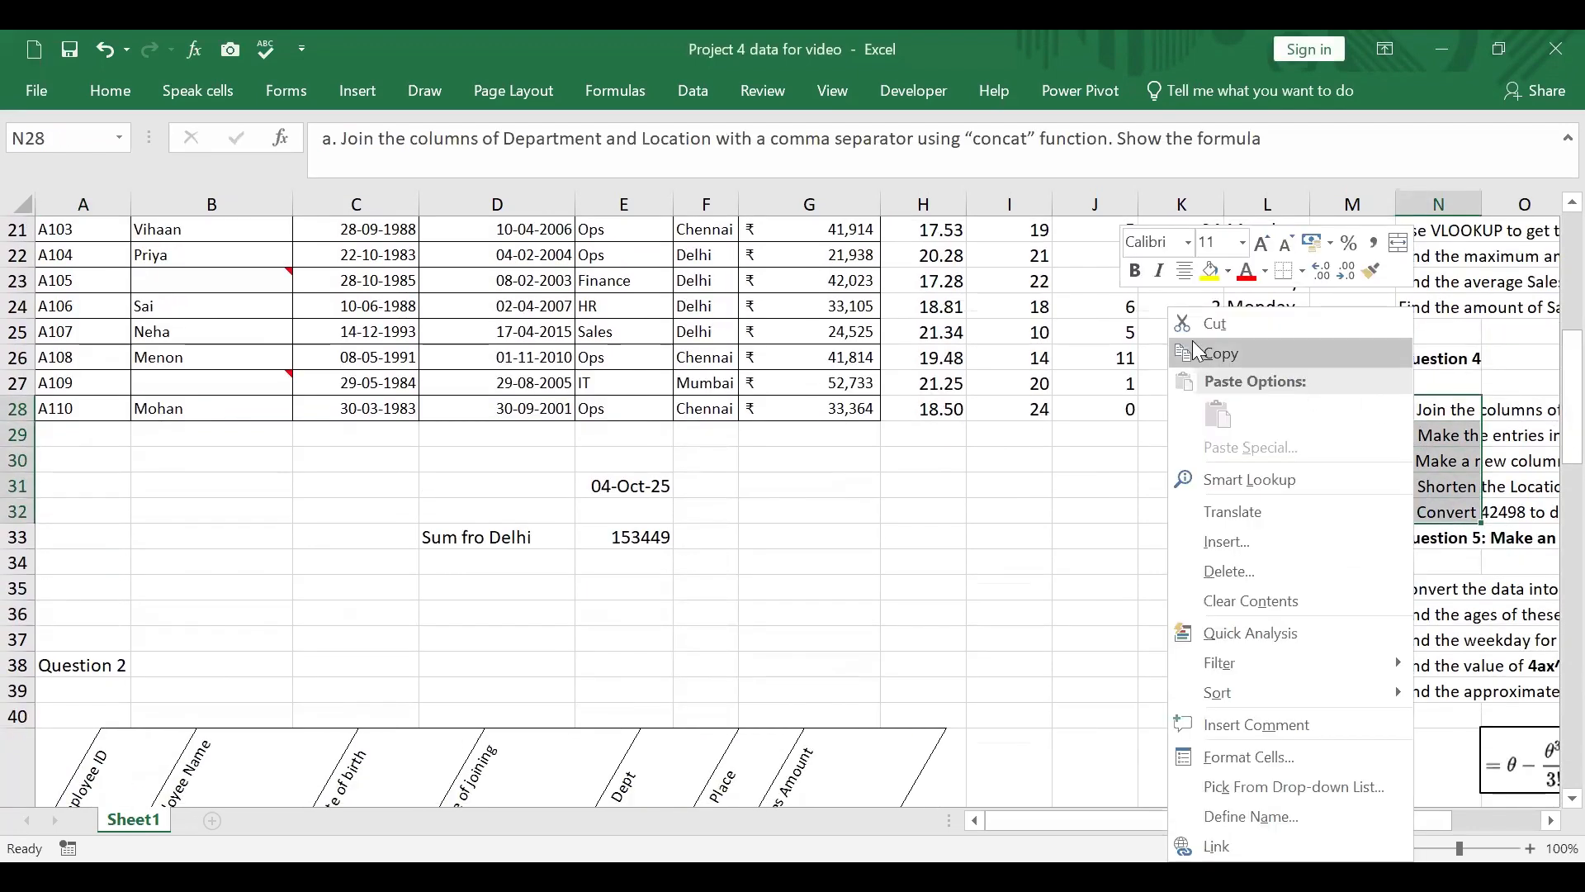
left_click(1211, 363)
scroll(1139, 568, "down", 9)
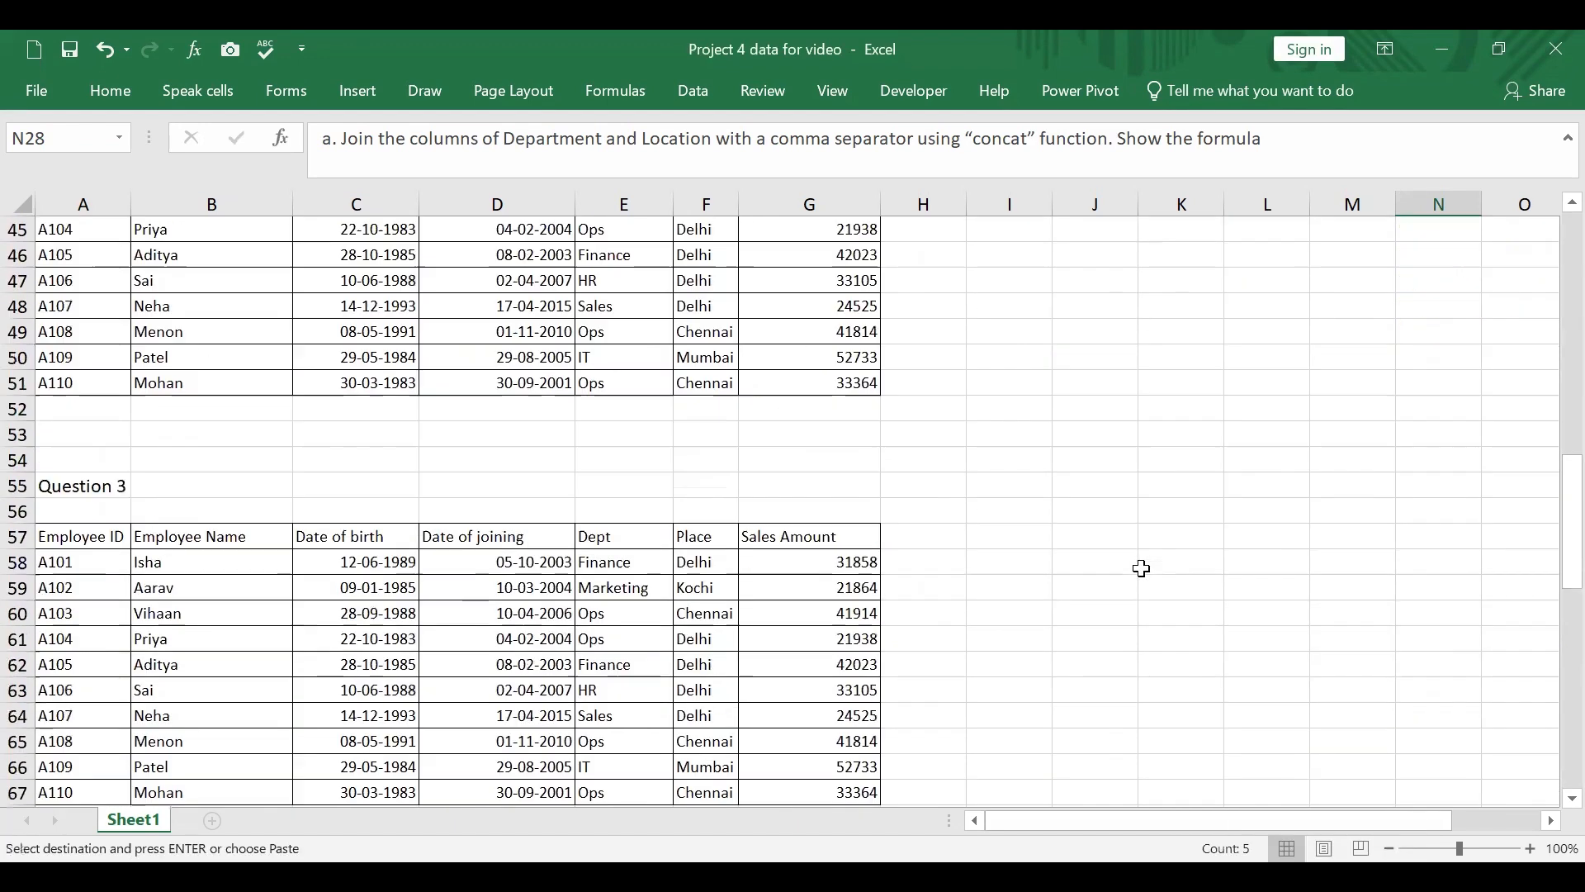
left_click(1102, 456)
right_click(1104, 456)
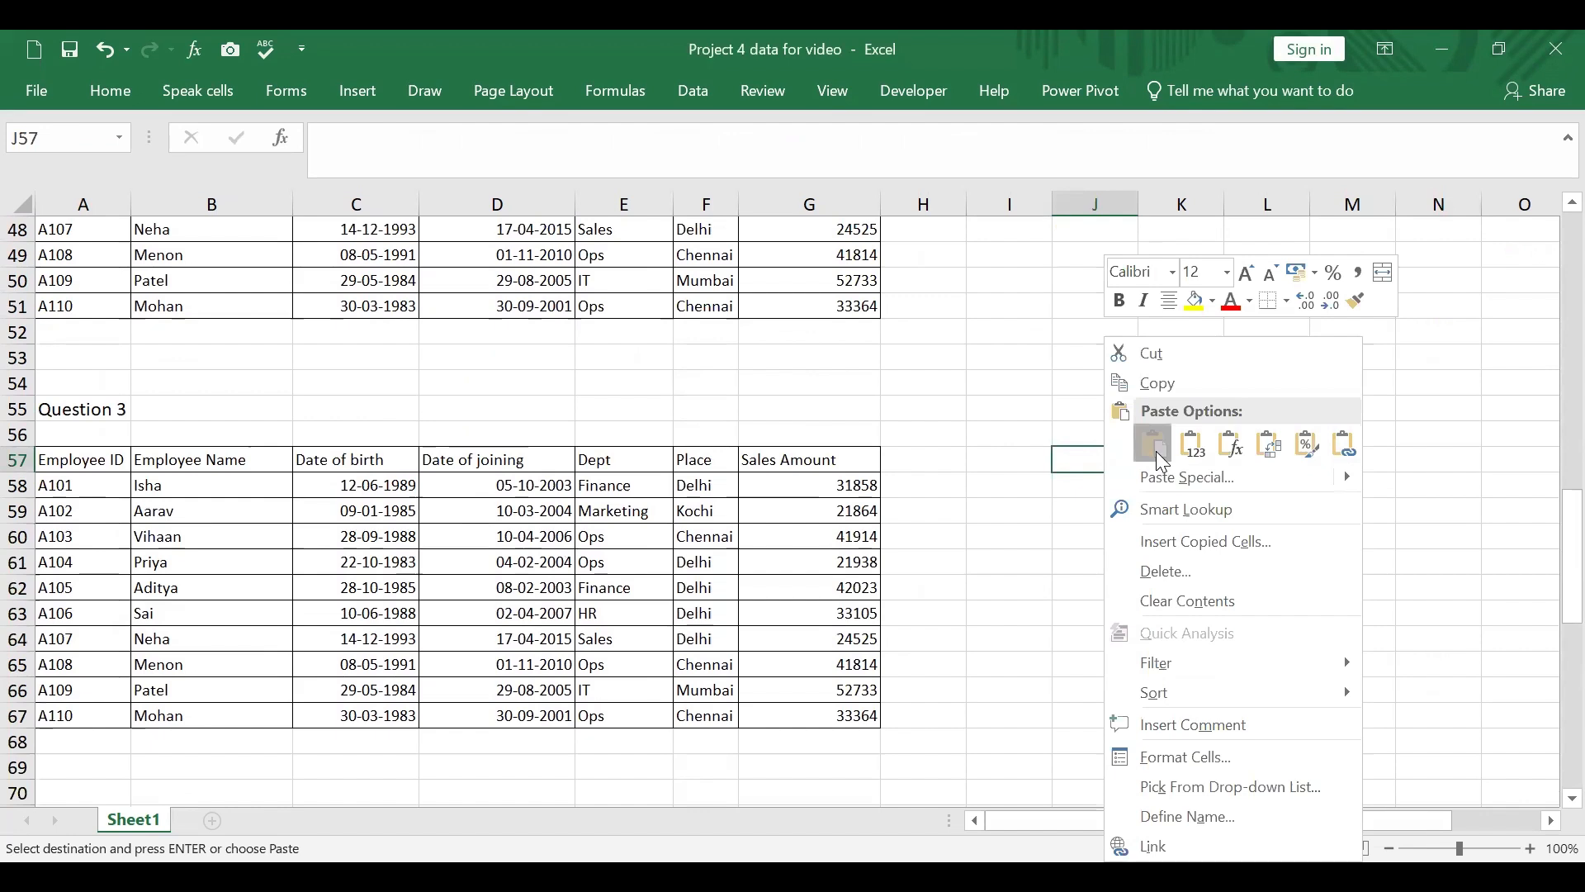
left_click(1150, 443)
left_click(1276, 710)
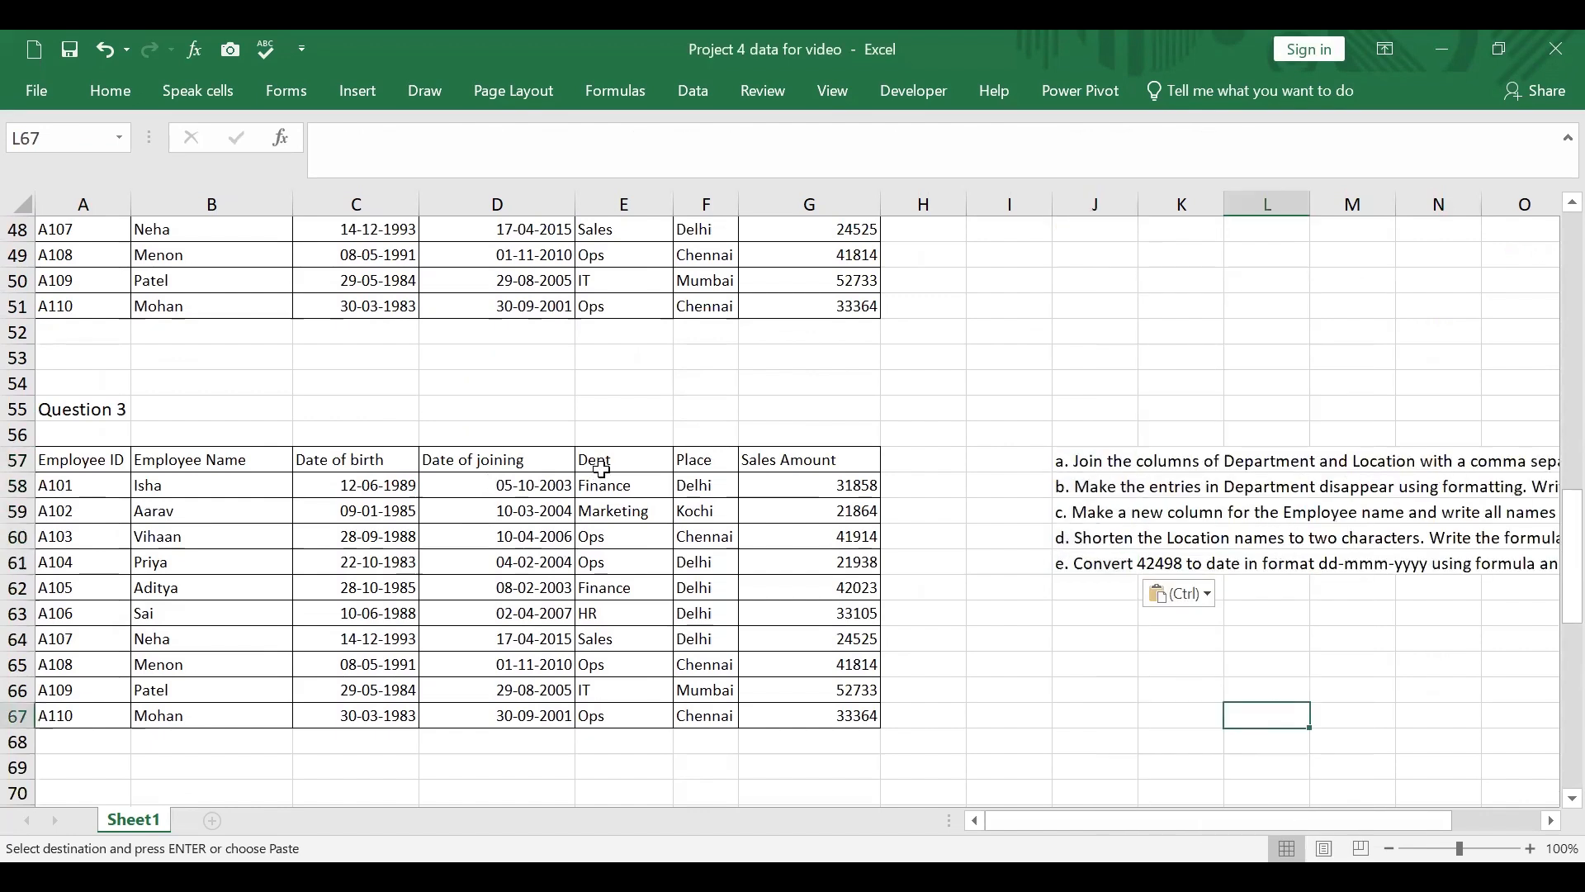
Step: Enter the column heading "Deppartment,Location" in H57, next to Sales Amount
left_click(908, 460)
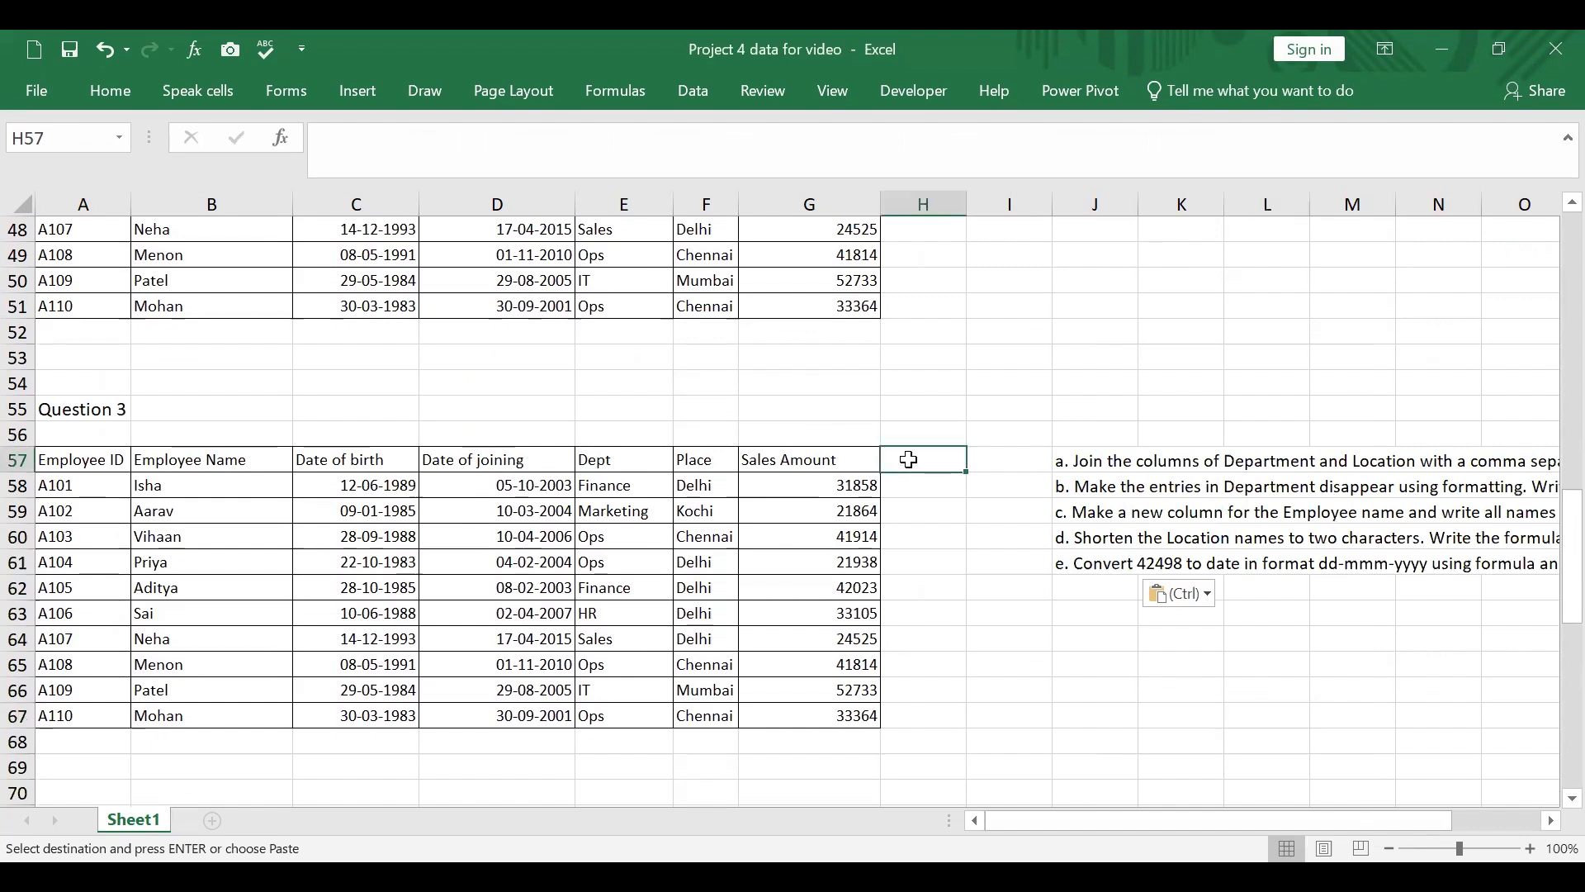
type("Dep")
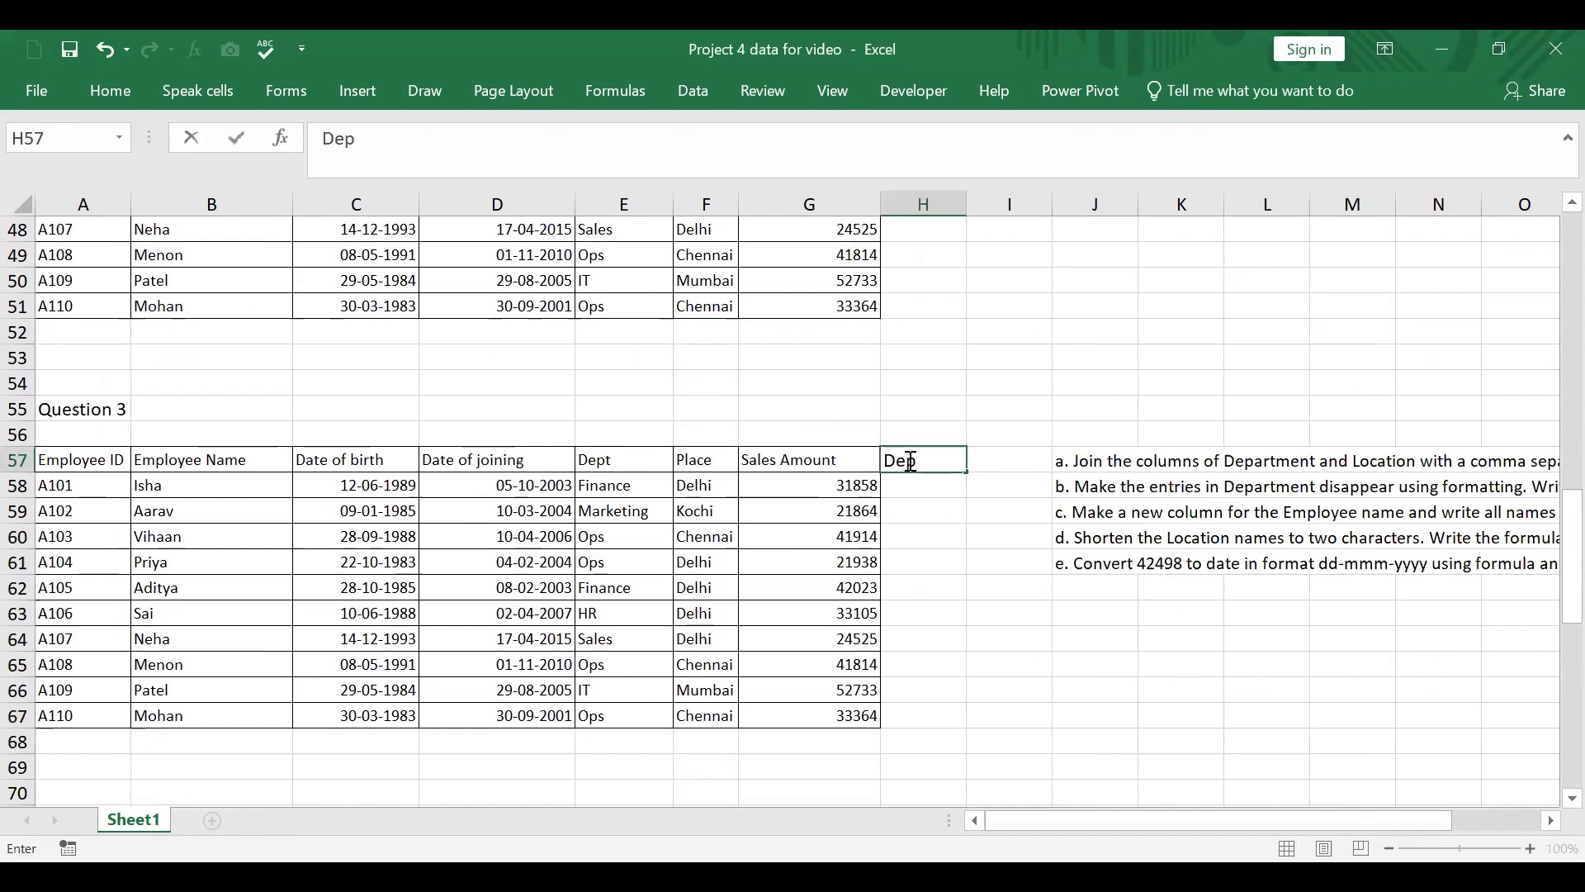
type("partment")
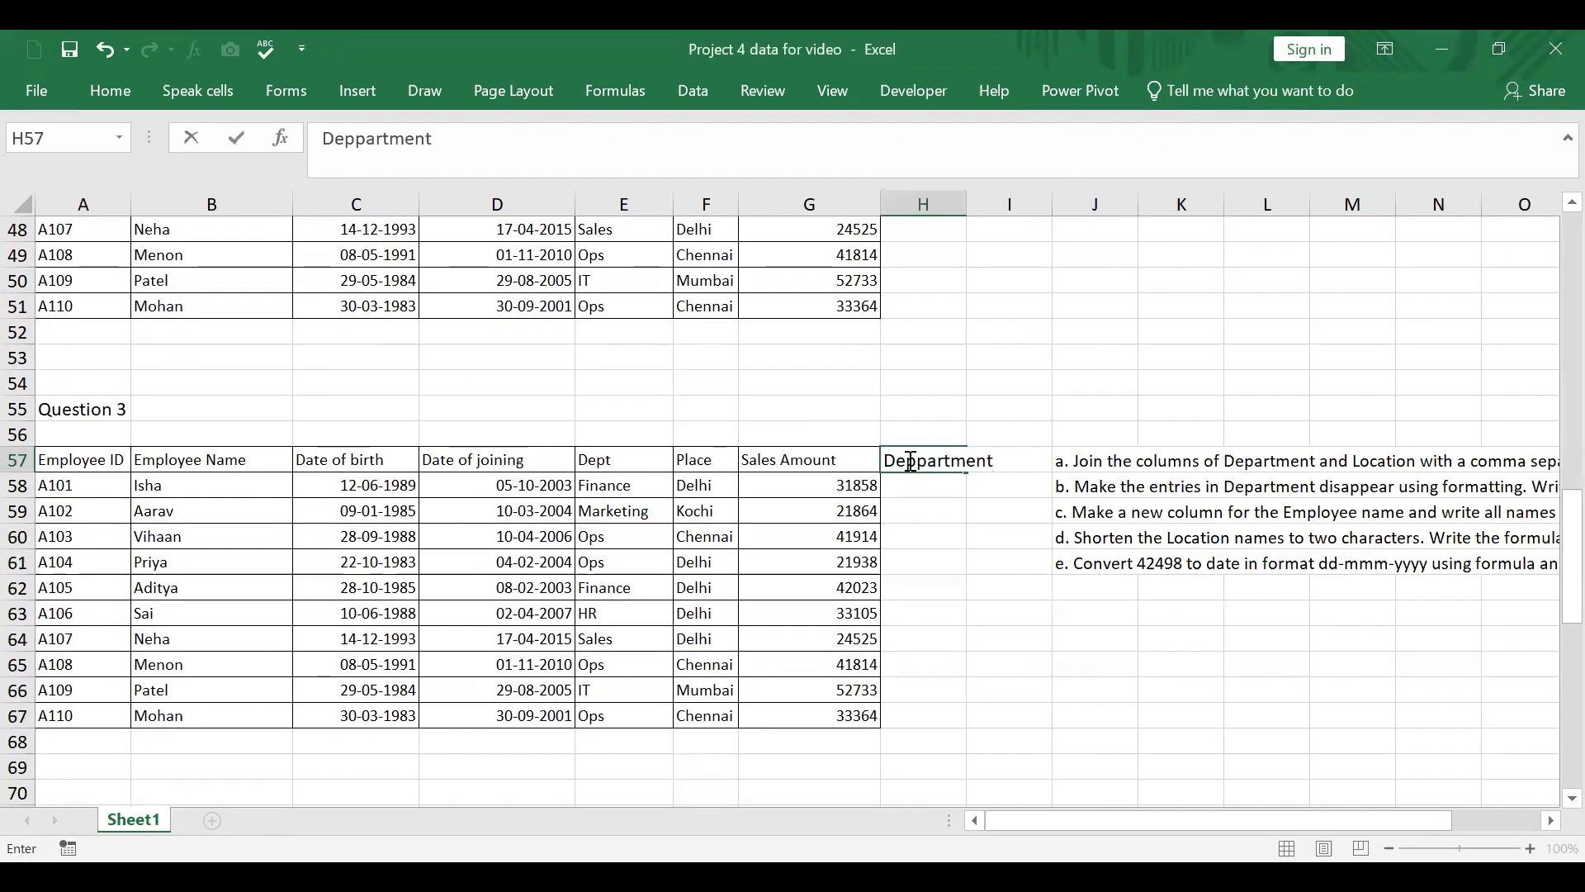
type(",Location")
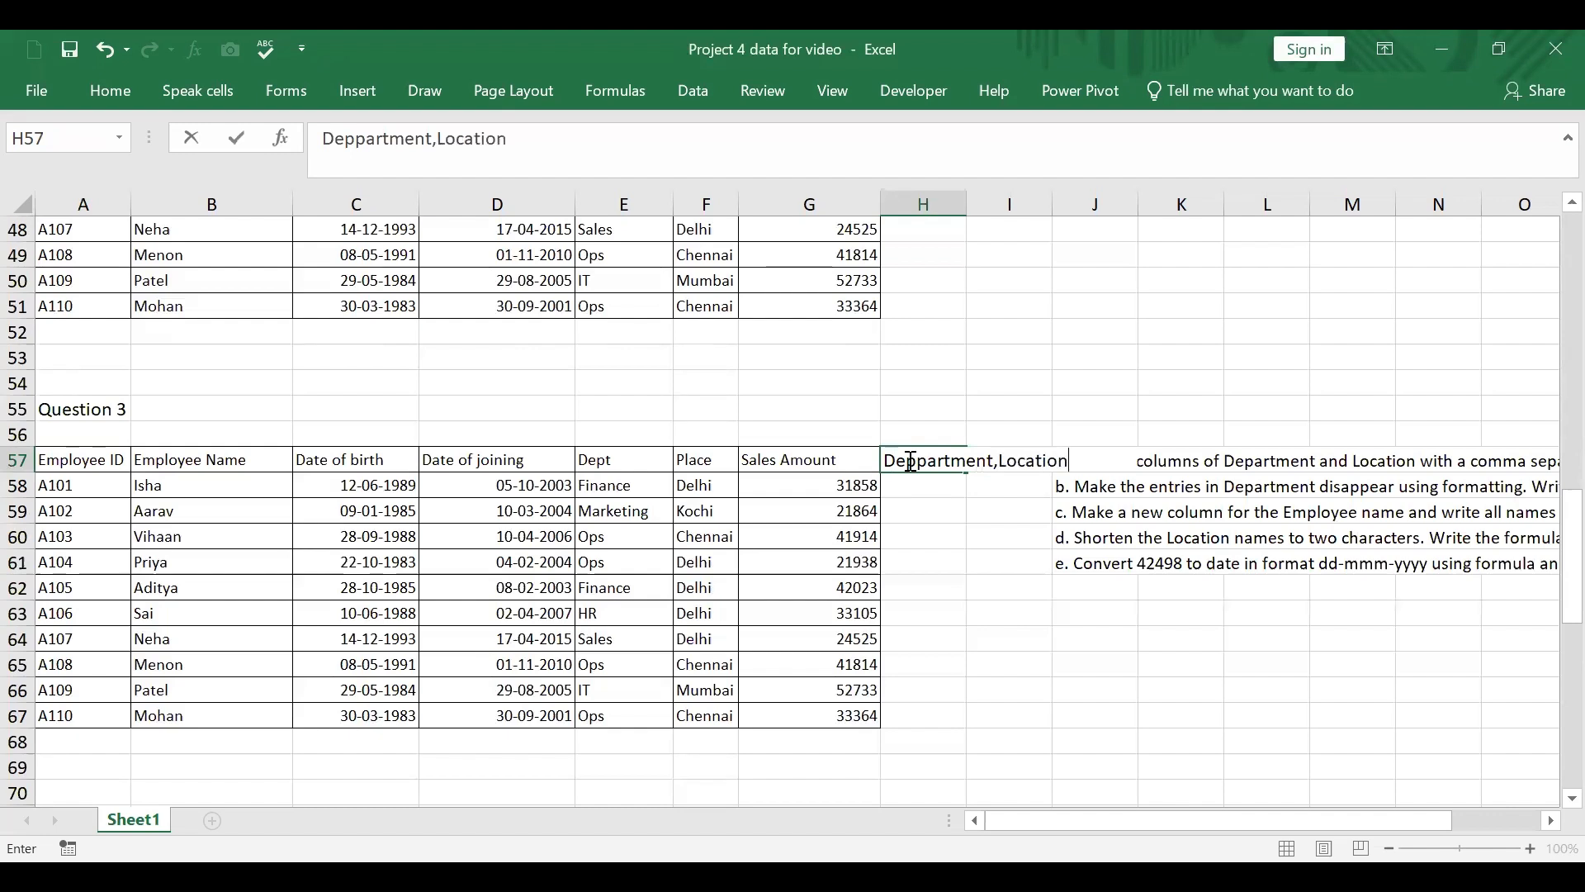
Step: Enter the formula =CONCAT(E58," ") in H58, using the first employee's department
left_click(941, 485)
type("=")
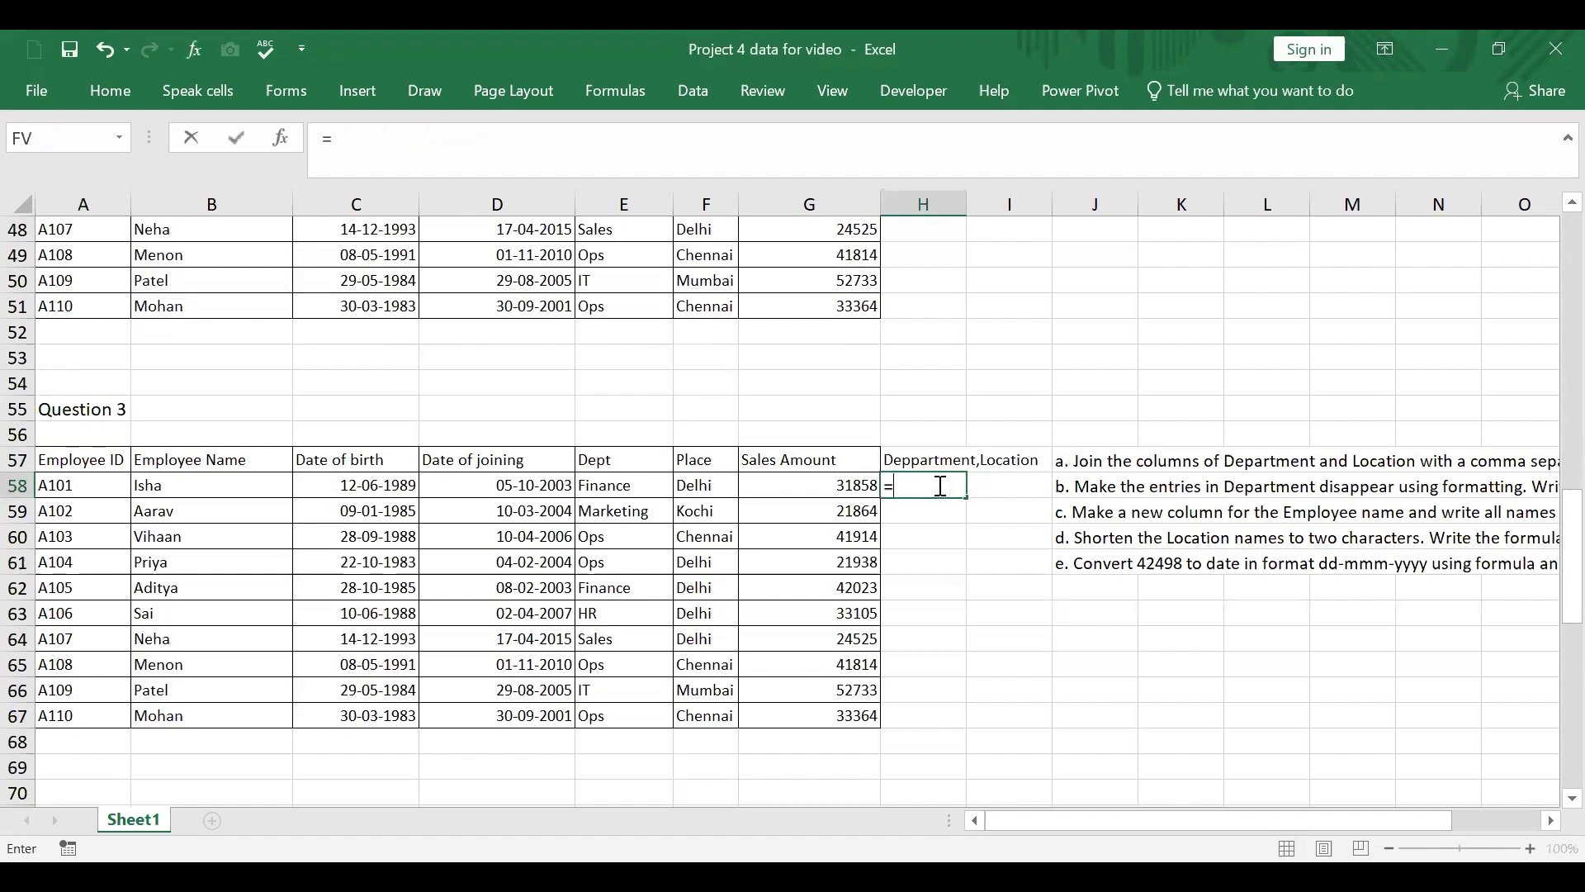
type("concat(")
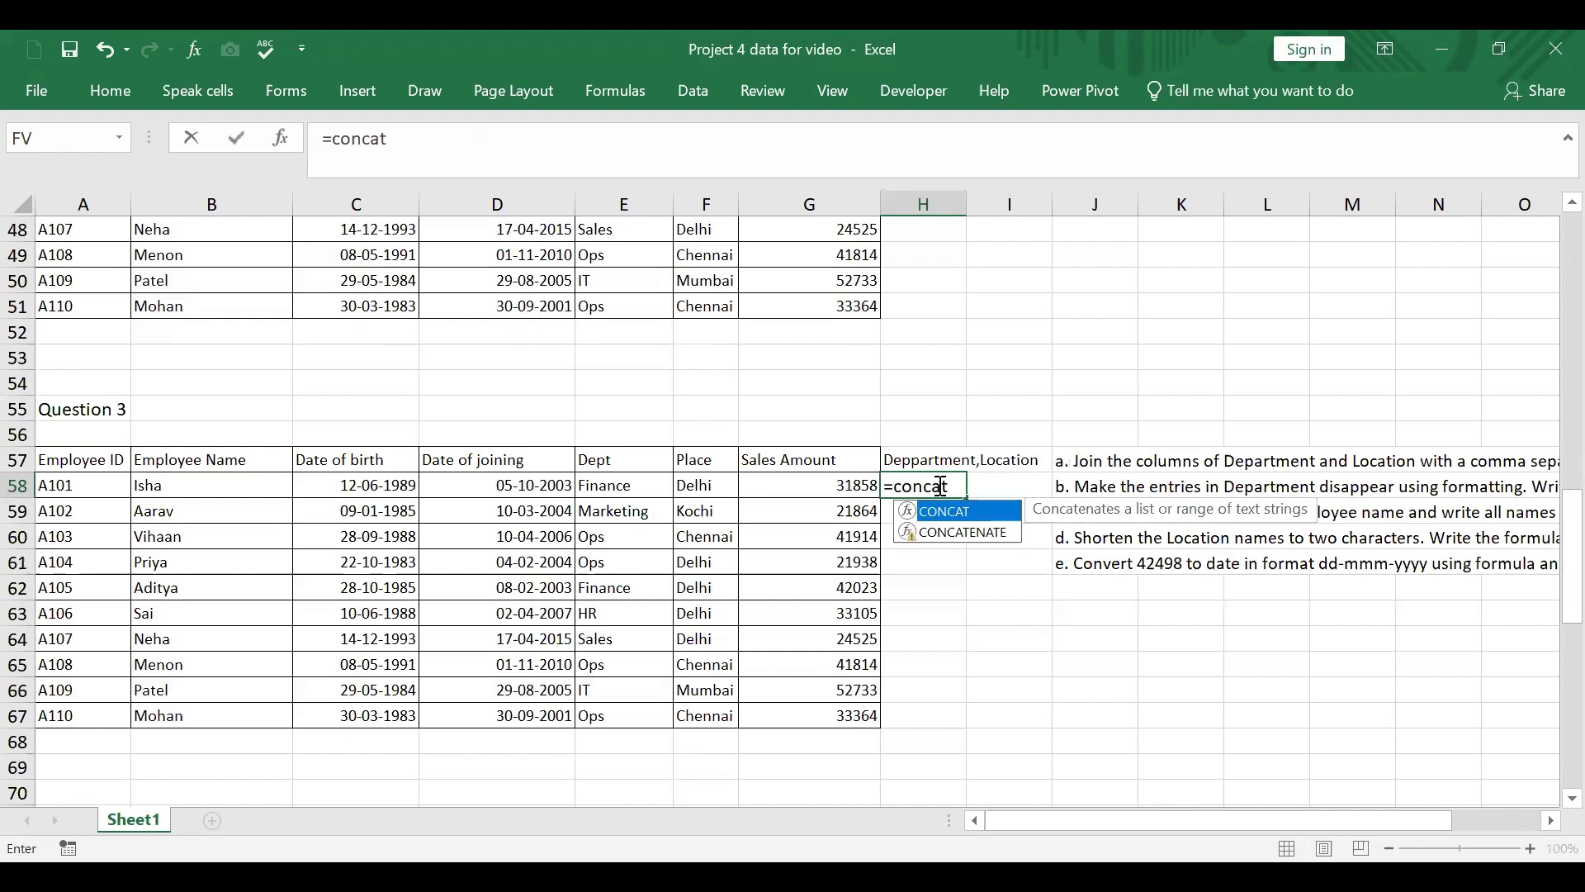
left_click(644, 488)
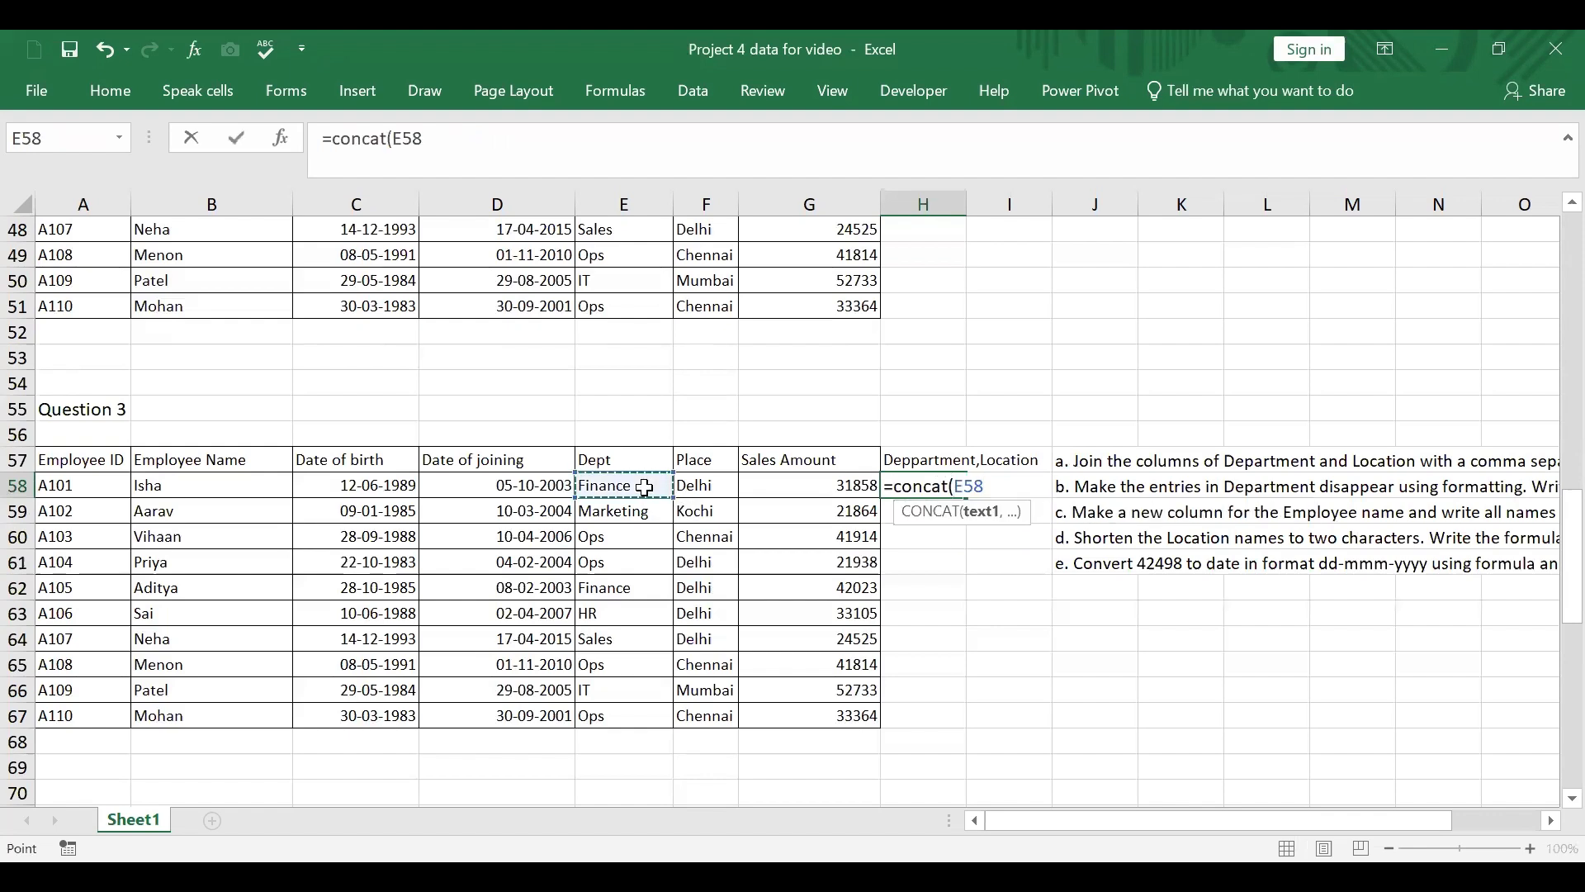
type(",")
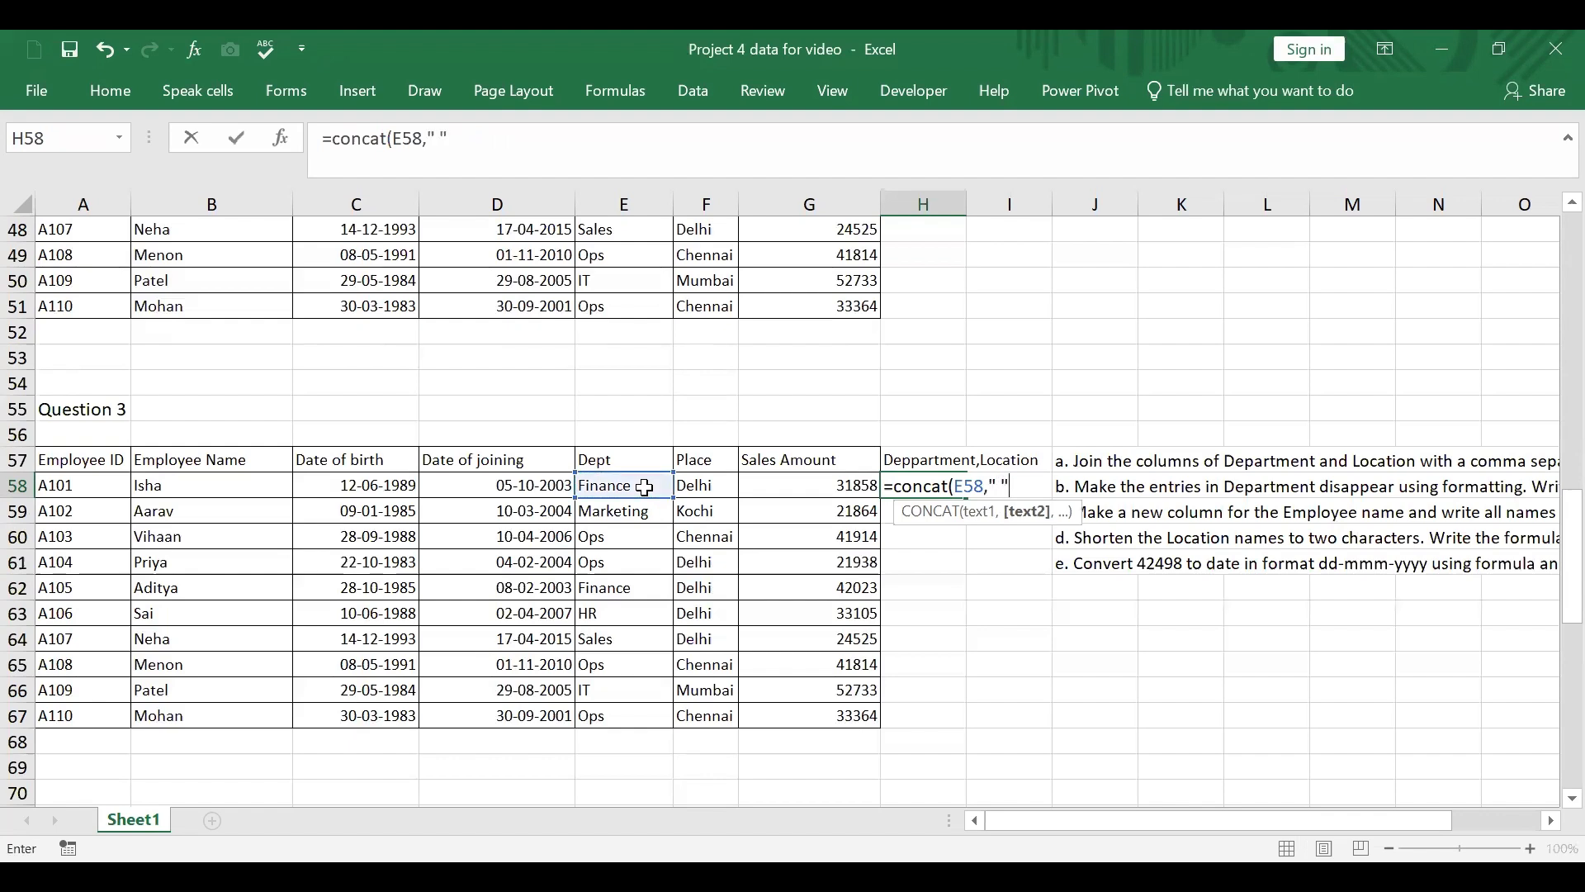
type("\" \")")
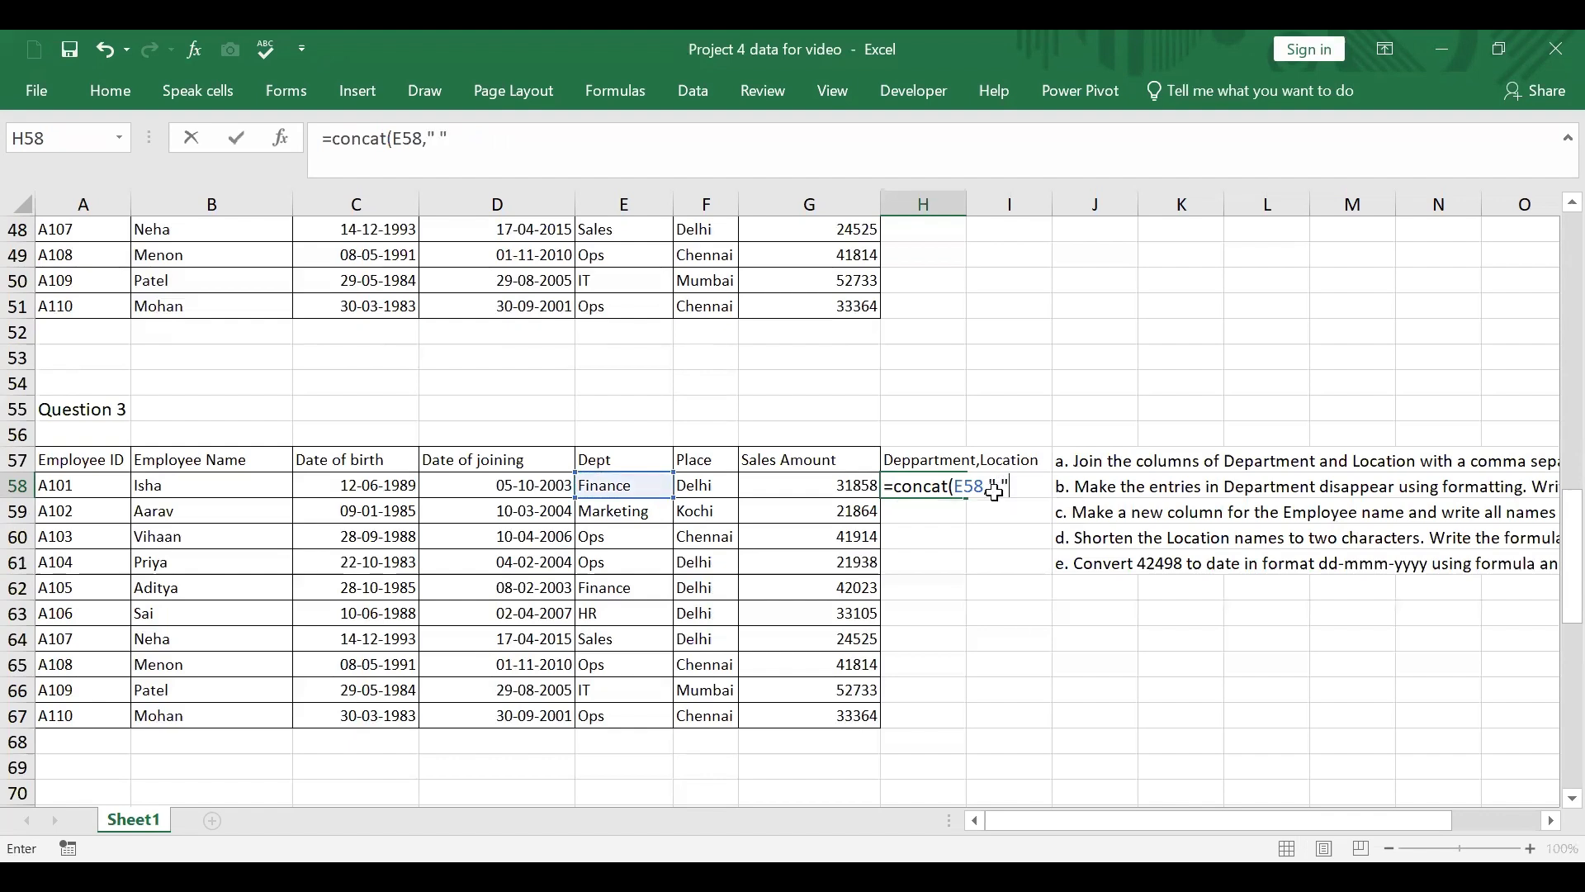
key("ctrl+Return")
Step: Edit the H58 formula to join department and place with a comma: =CONCAT(E58,",",F58)
left_click(452, 138)
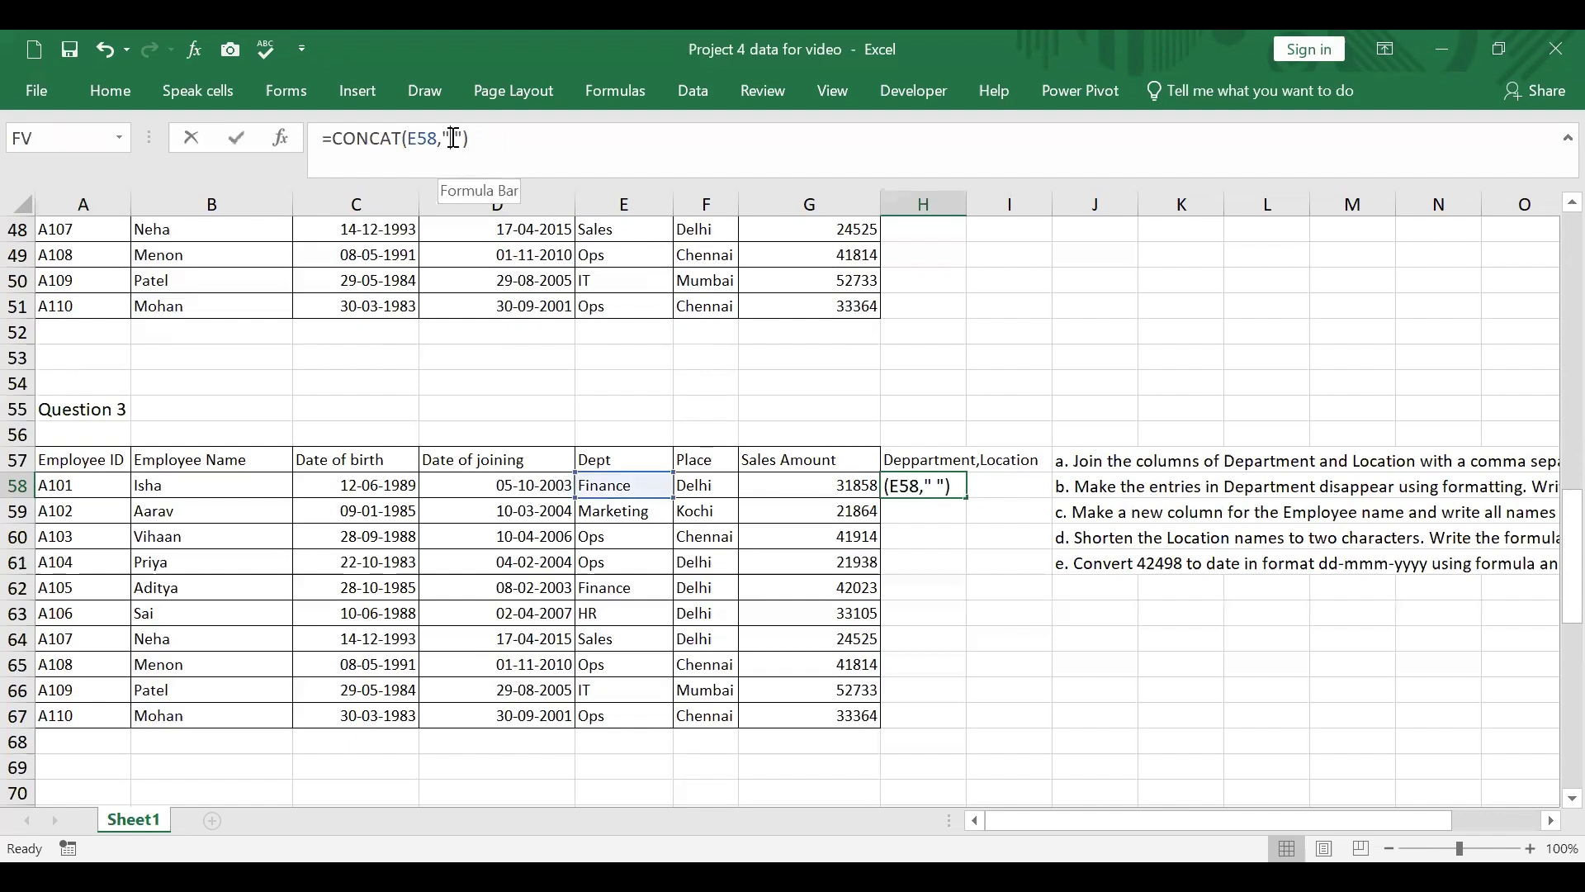
type(",")
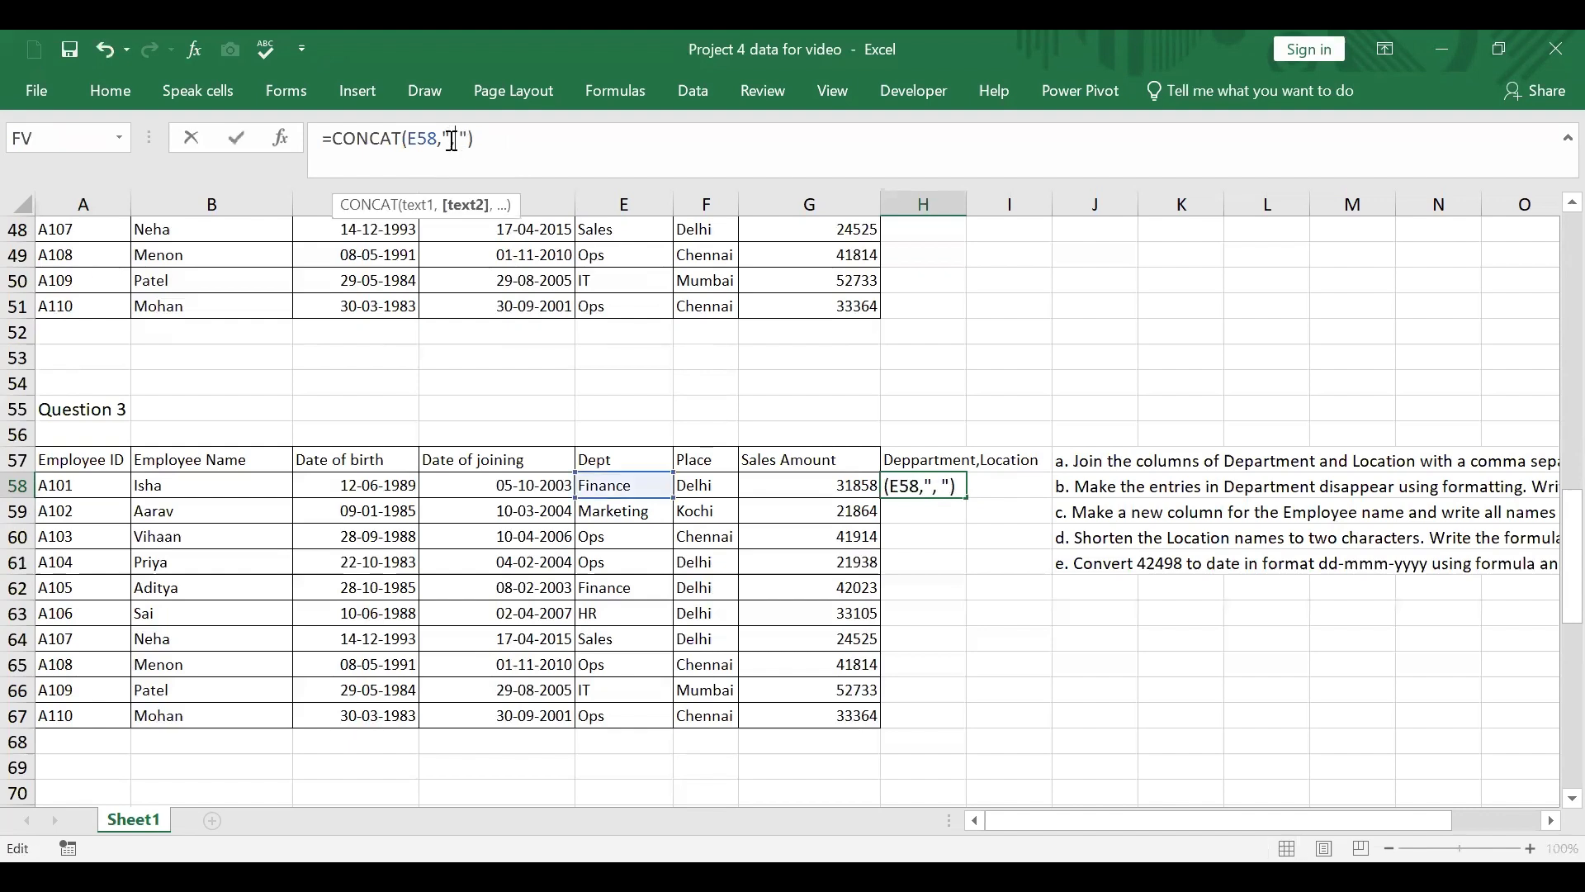
key("Delete")
left_click(475, 150)
left_click(704, 487)
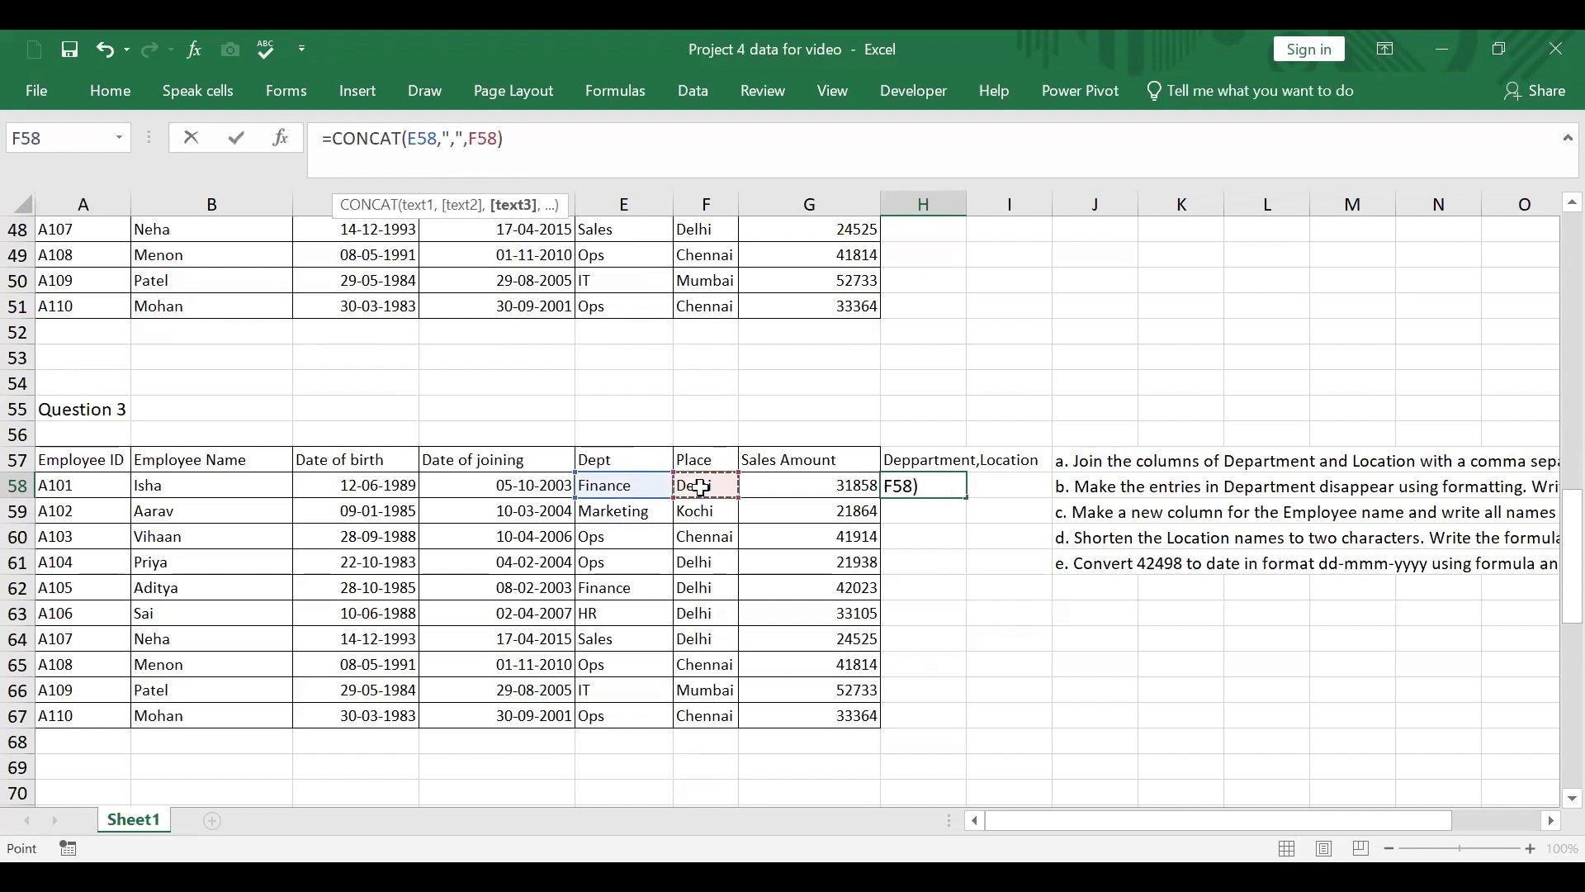
key("ctrl+Return")
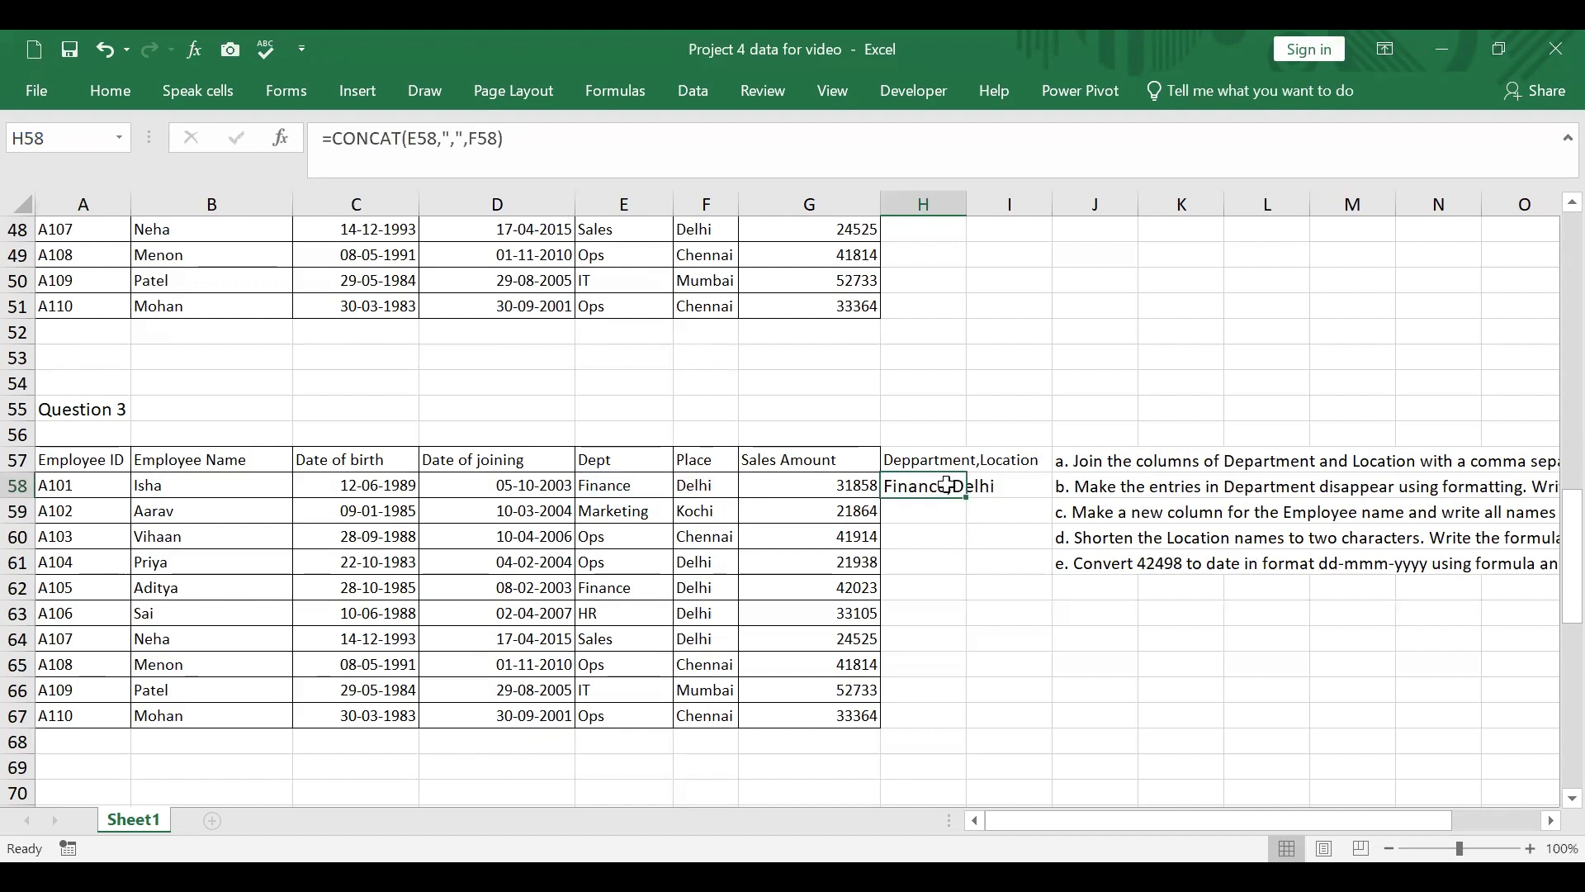
Step: Add several spaces after the comma inside the separator of the H58 CONCAT formula
left_click(461, 136)
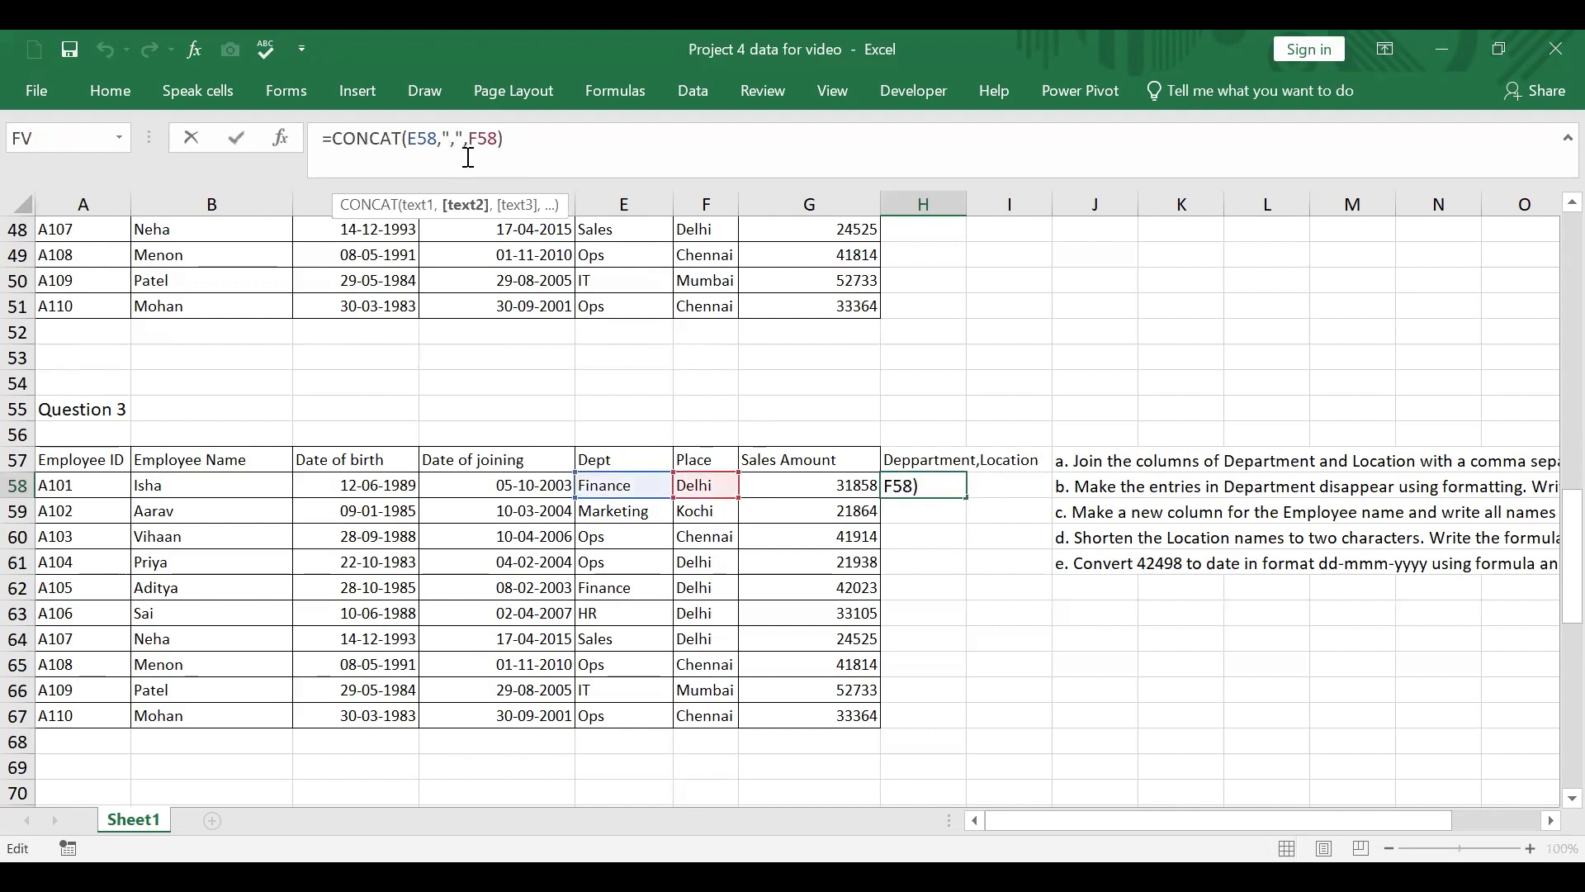
left_click(453, 140)
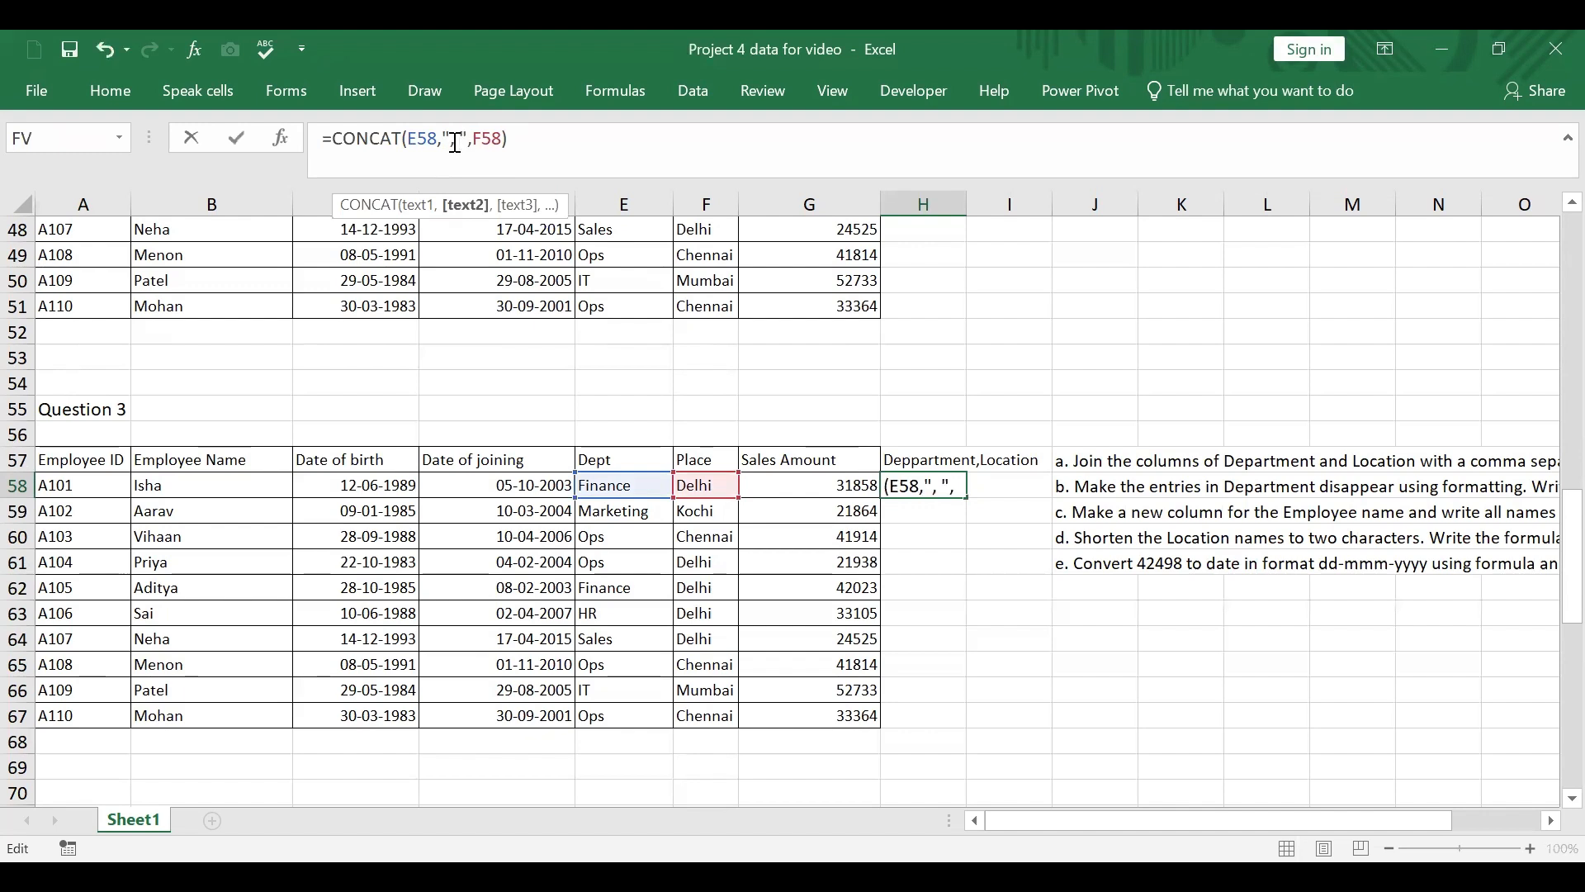
key("Return")
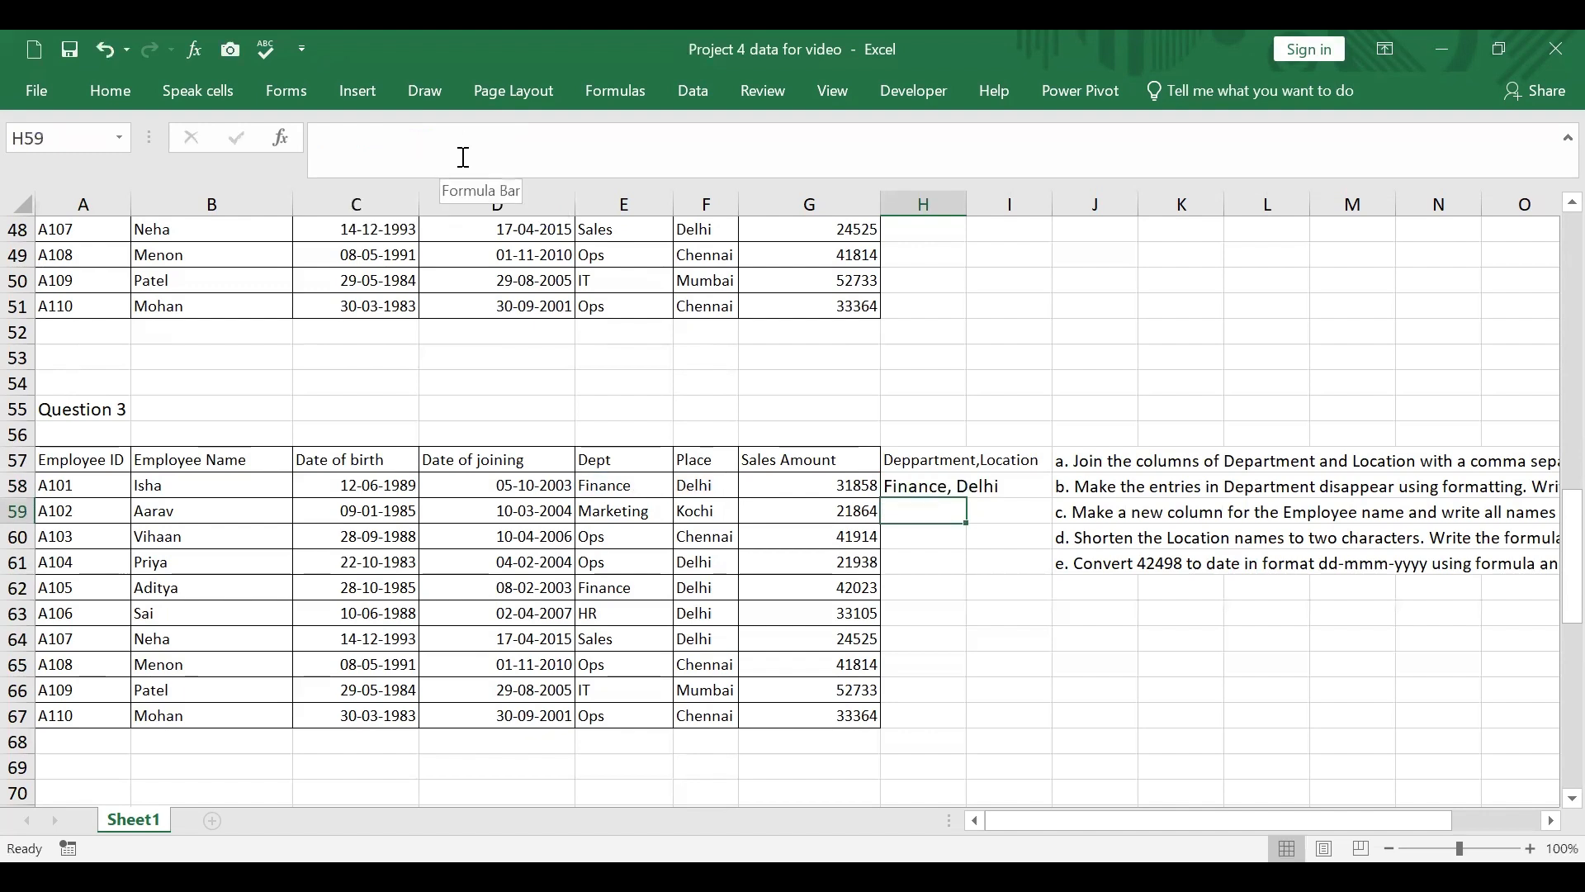
left_click(934, 487)
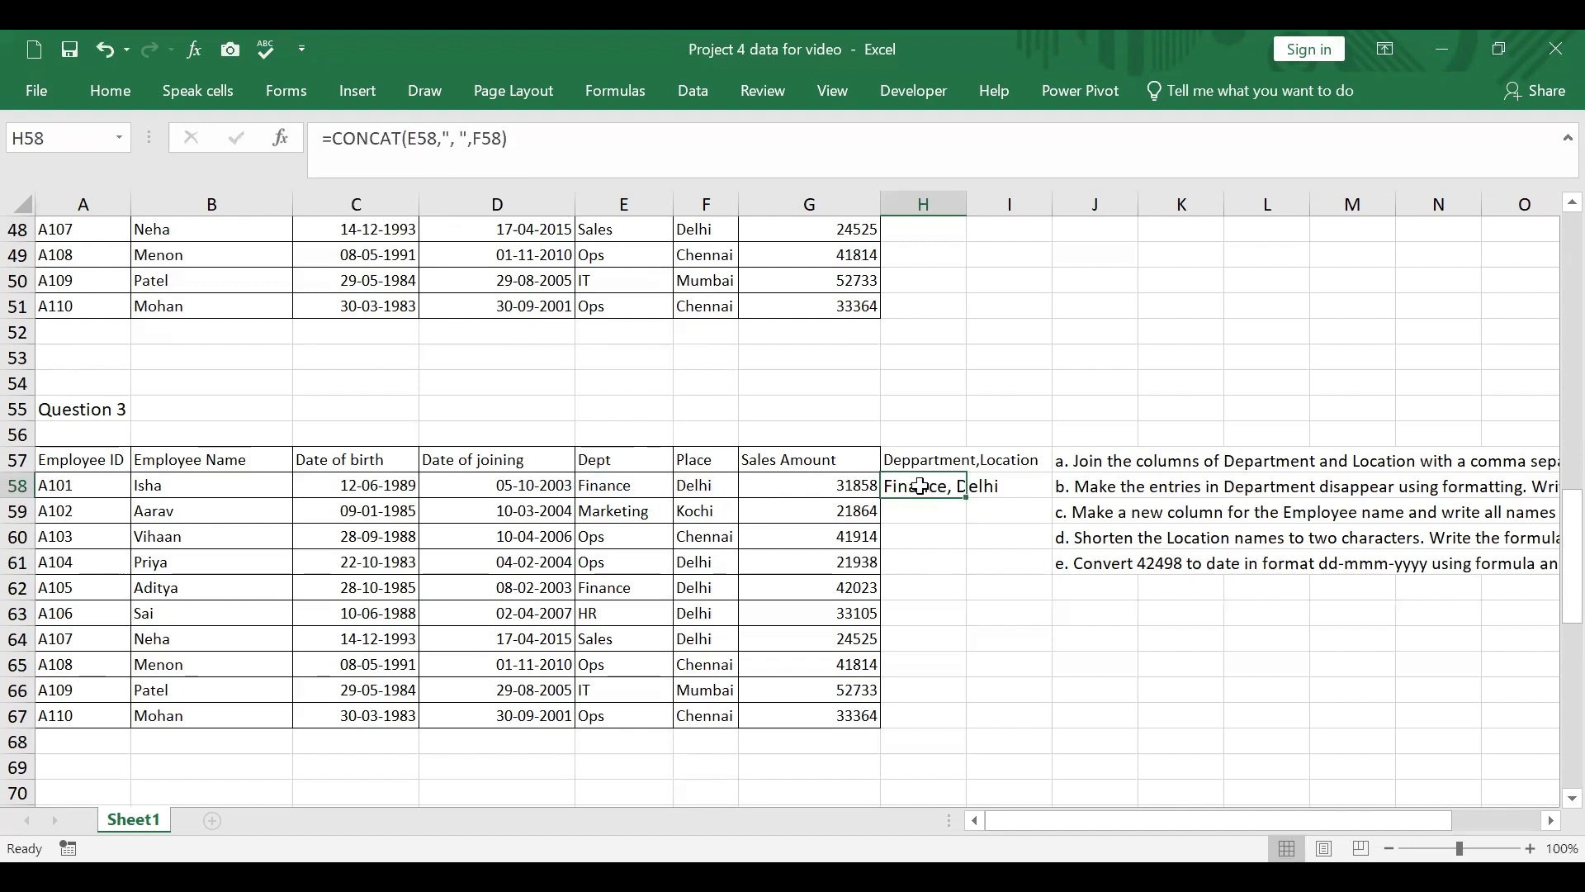
left_click(460, 132)
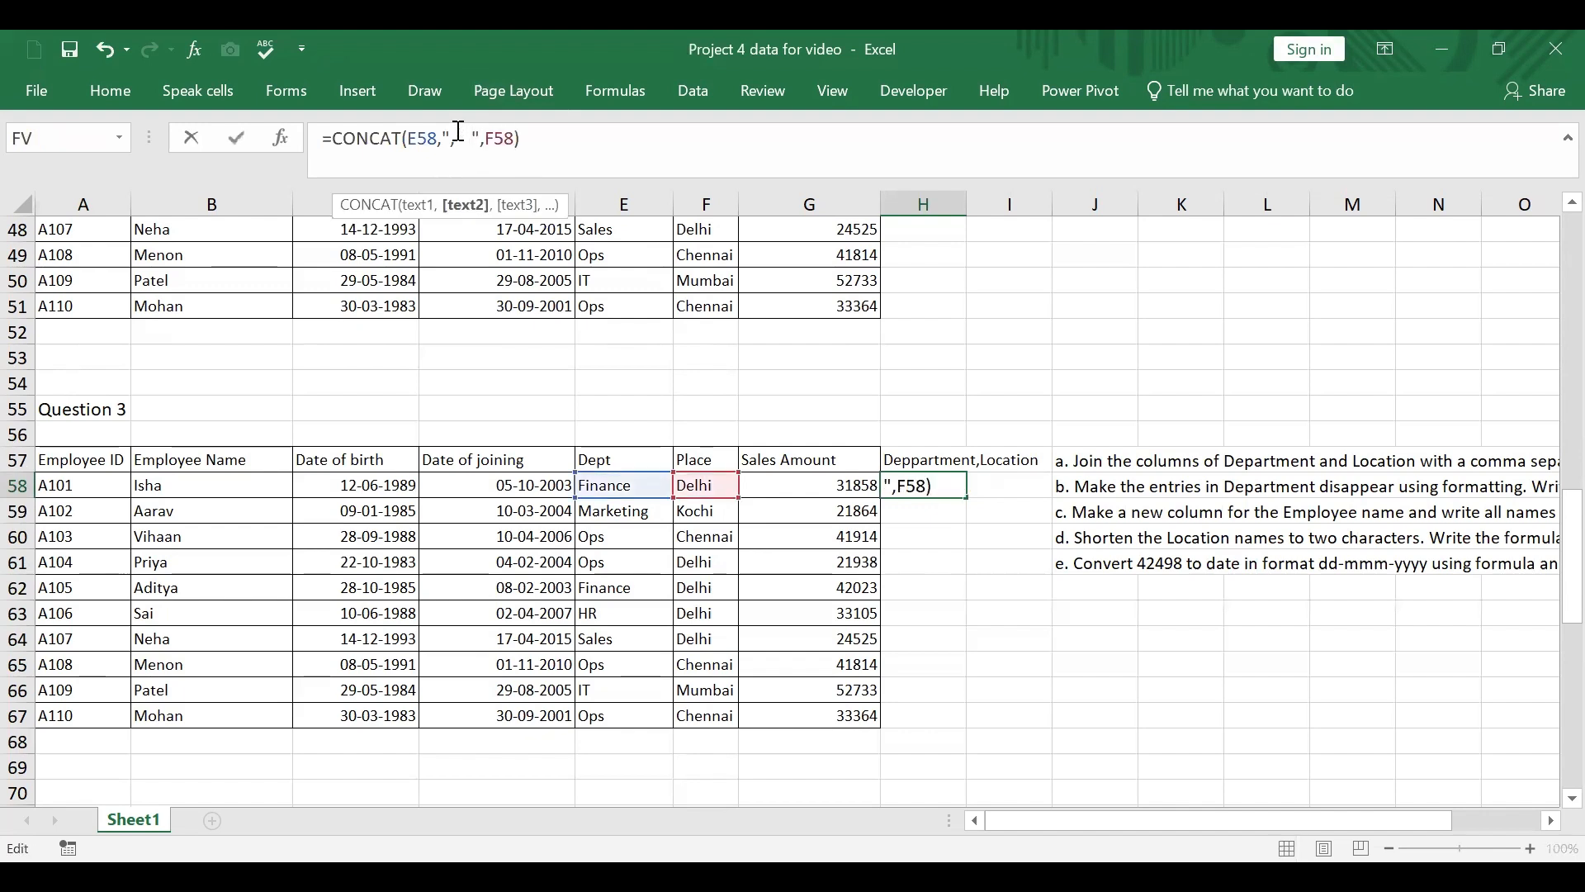
key("Return")
left_click(926, 561)
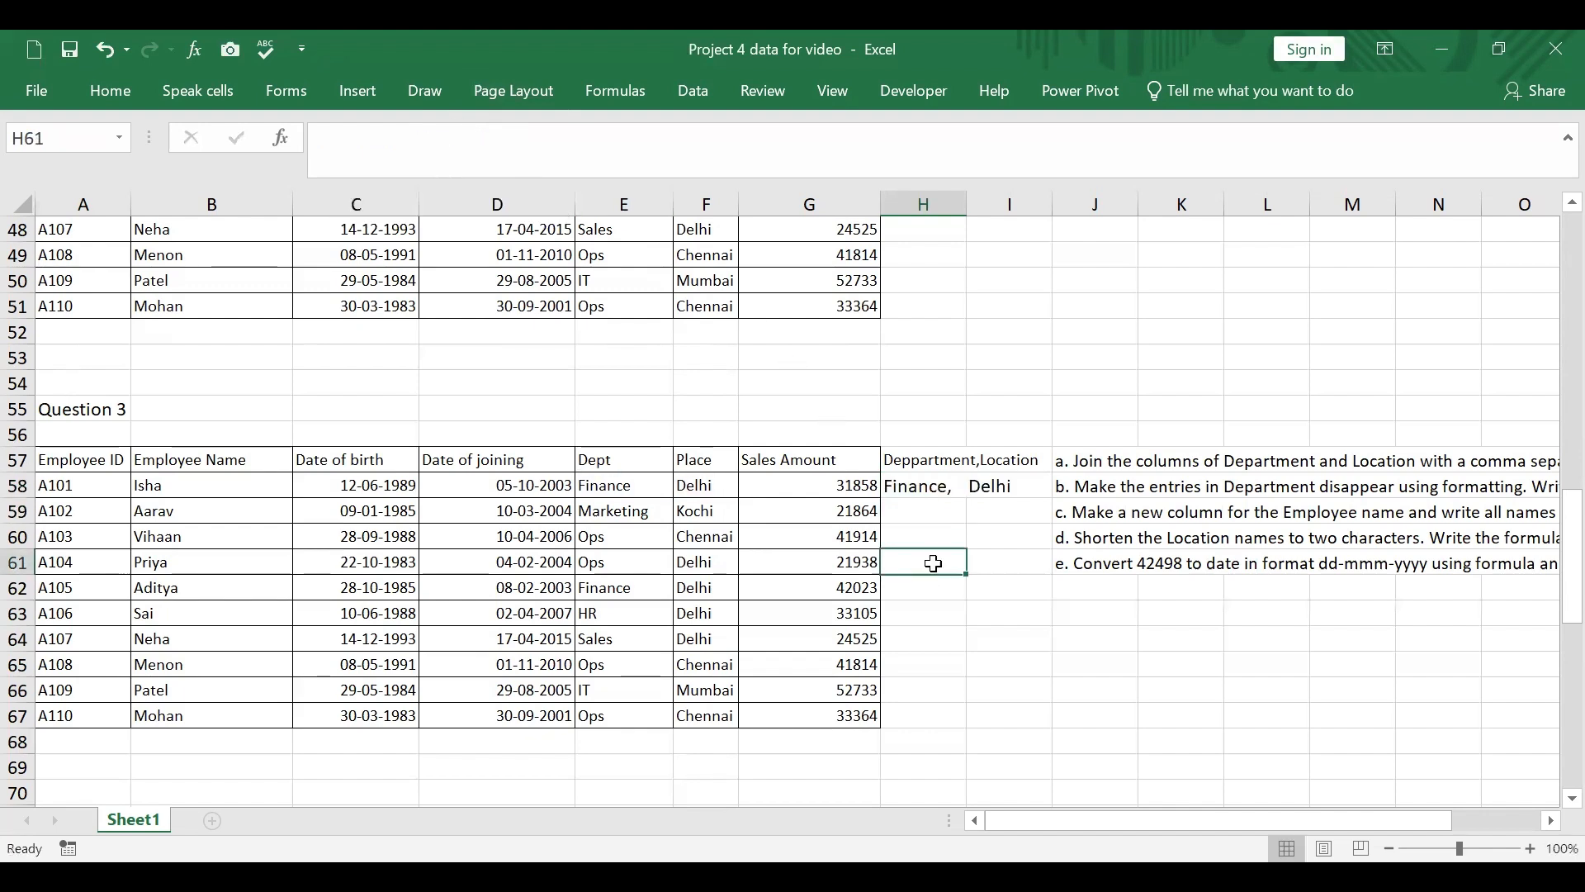
Step: Shorten the separator in the H58 CONCAT formula to a comma followed by two spaces
left_click(906, 485)
left_click(472, 132)
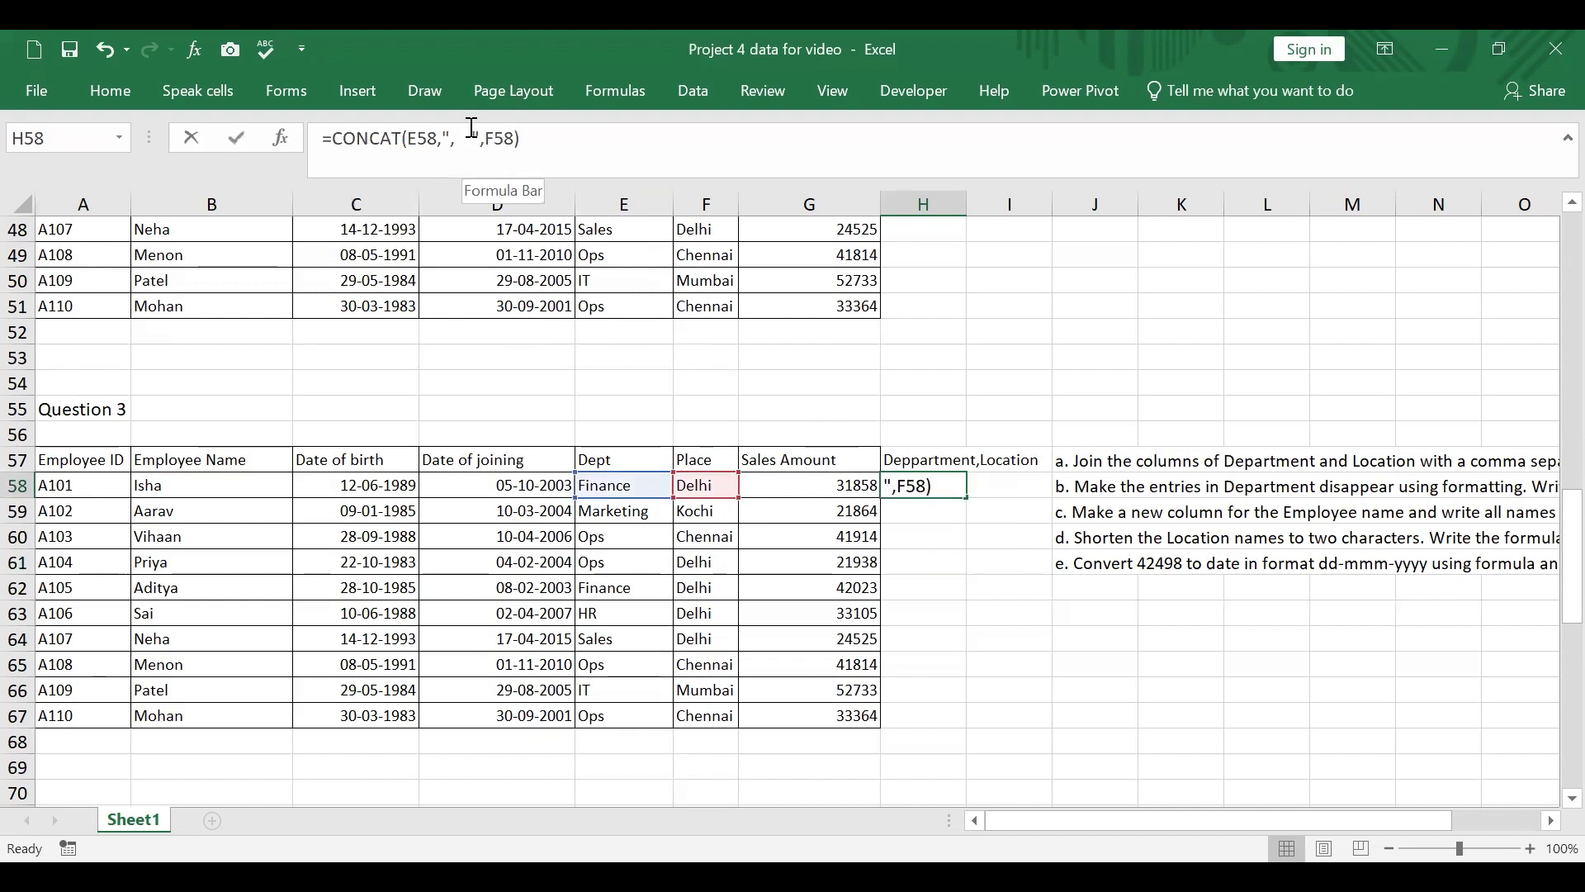
key("BackSpace")
key("BackSpace")
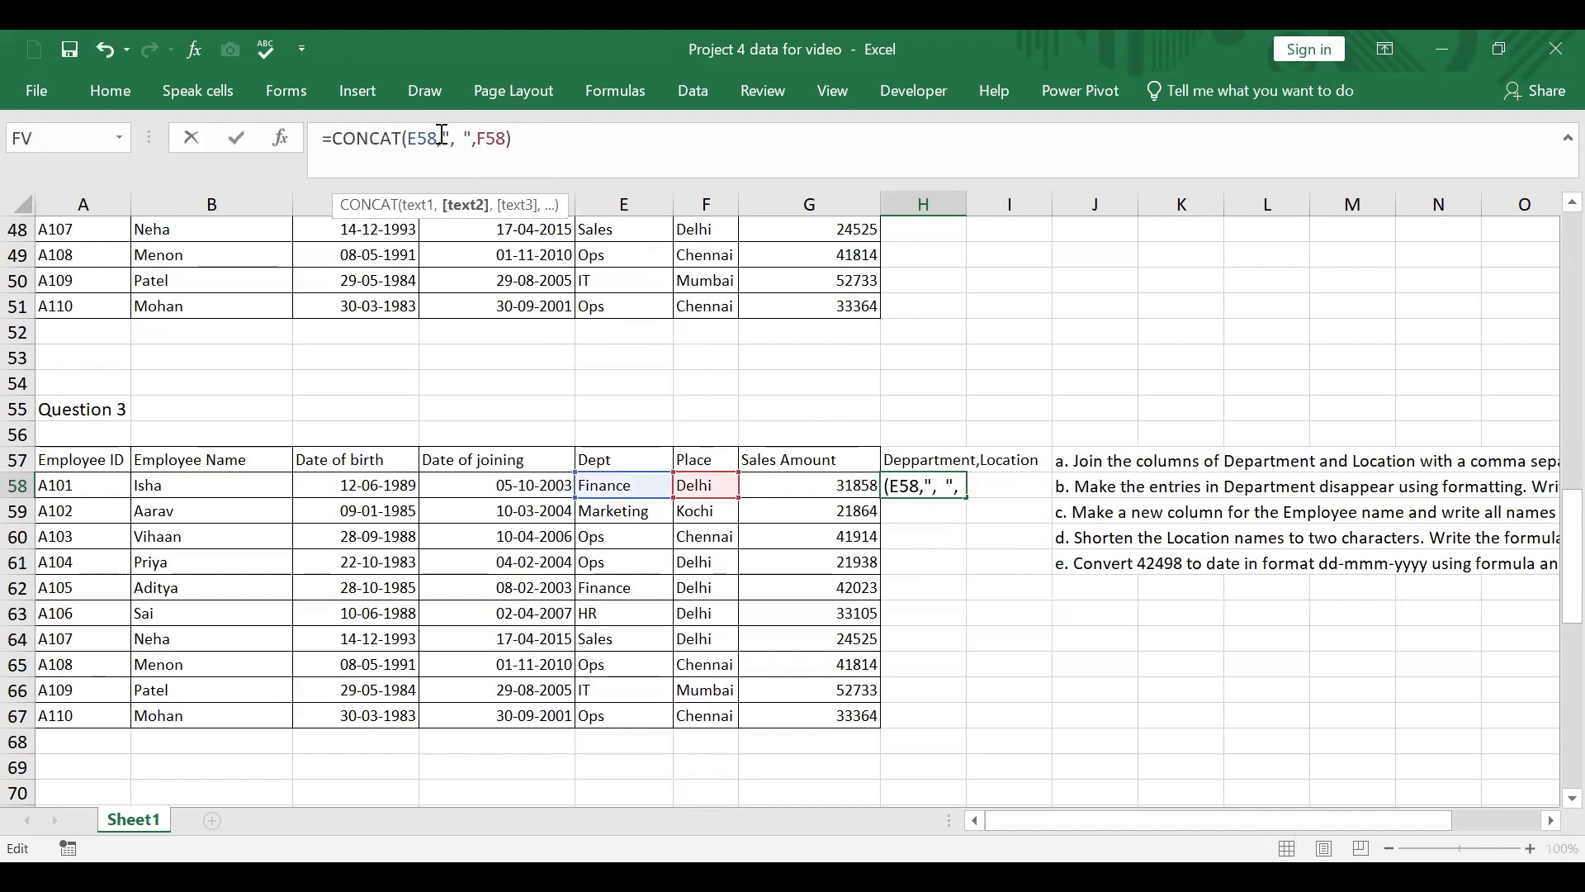
key("Return")
left_click(948, 615)
Step: Fill the H58 formula down to H67 and widen column H to fit the joined text
left_click(937, 488)
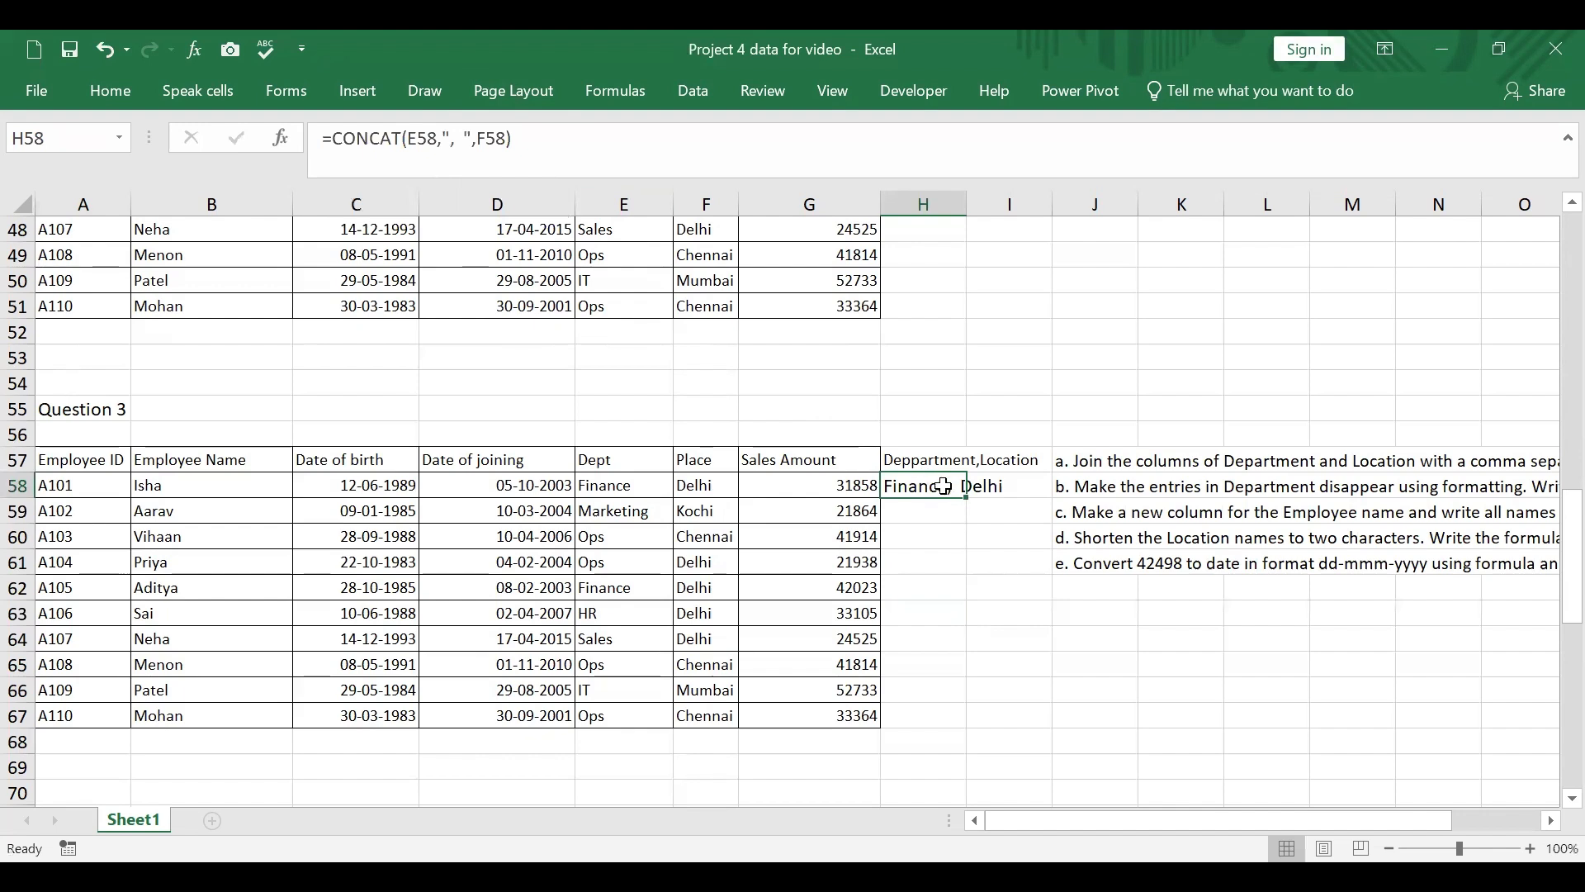
double_click(972, 499)
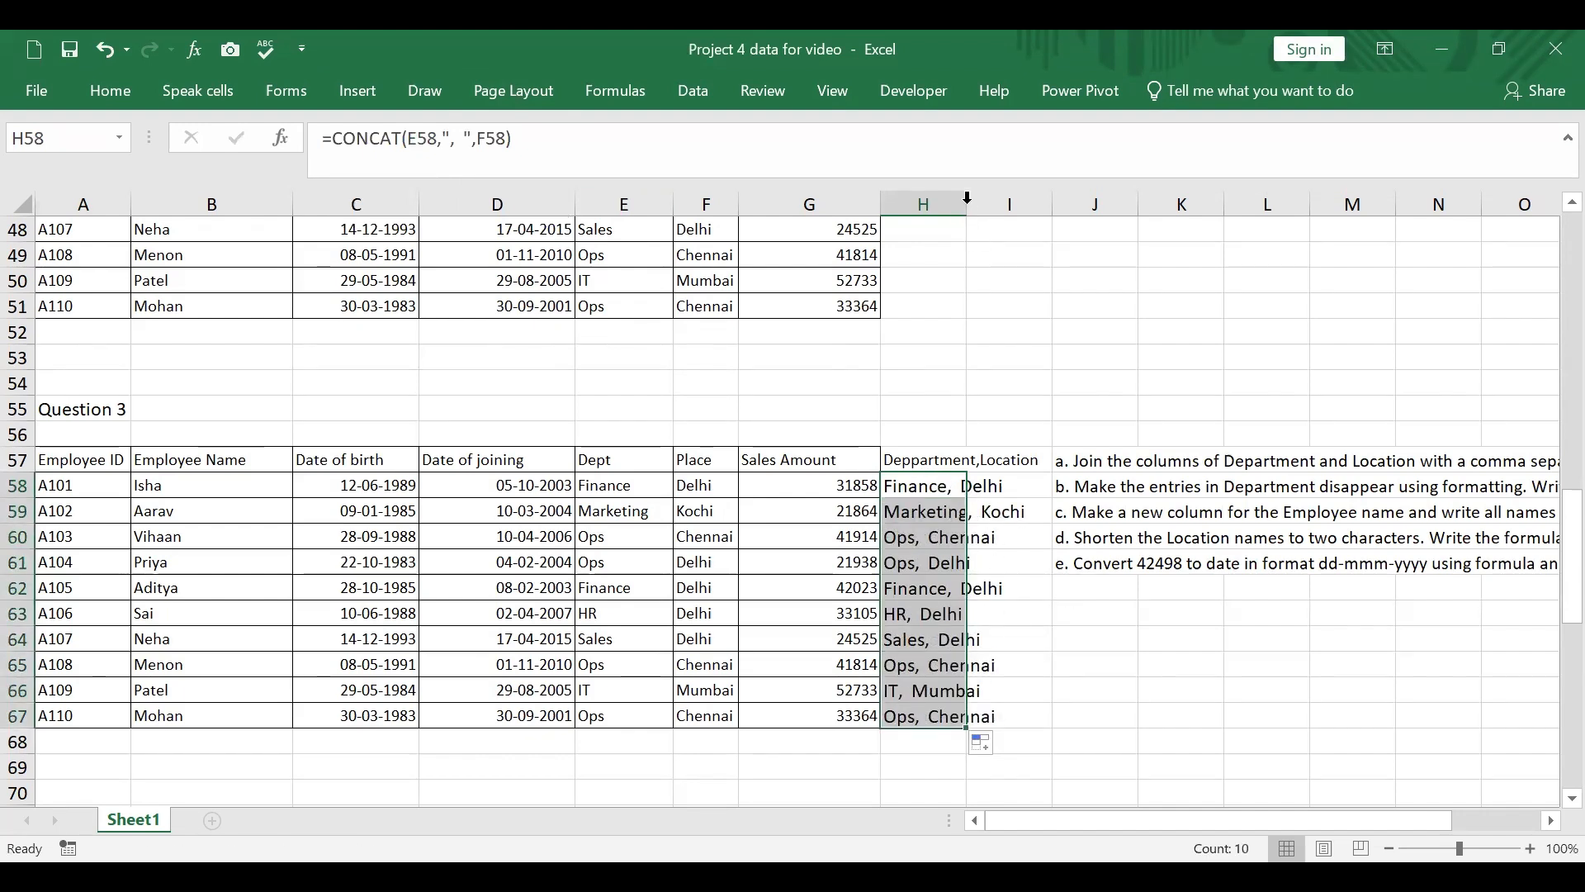
left_click_drag(966, 198, 1045, 199)
left_click(1259, 741)
Step: Apply a custom number format made of semicolons to the Dept entries E58:E67 in the lower employee table to hide them
left_click_drag(1313, 817, 1453, 823)
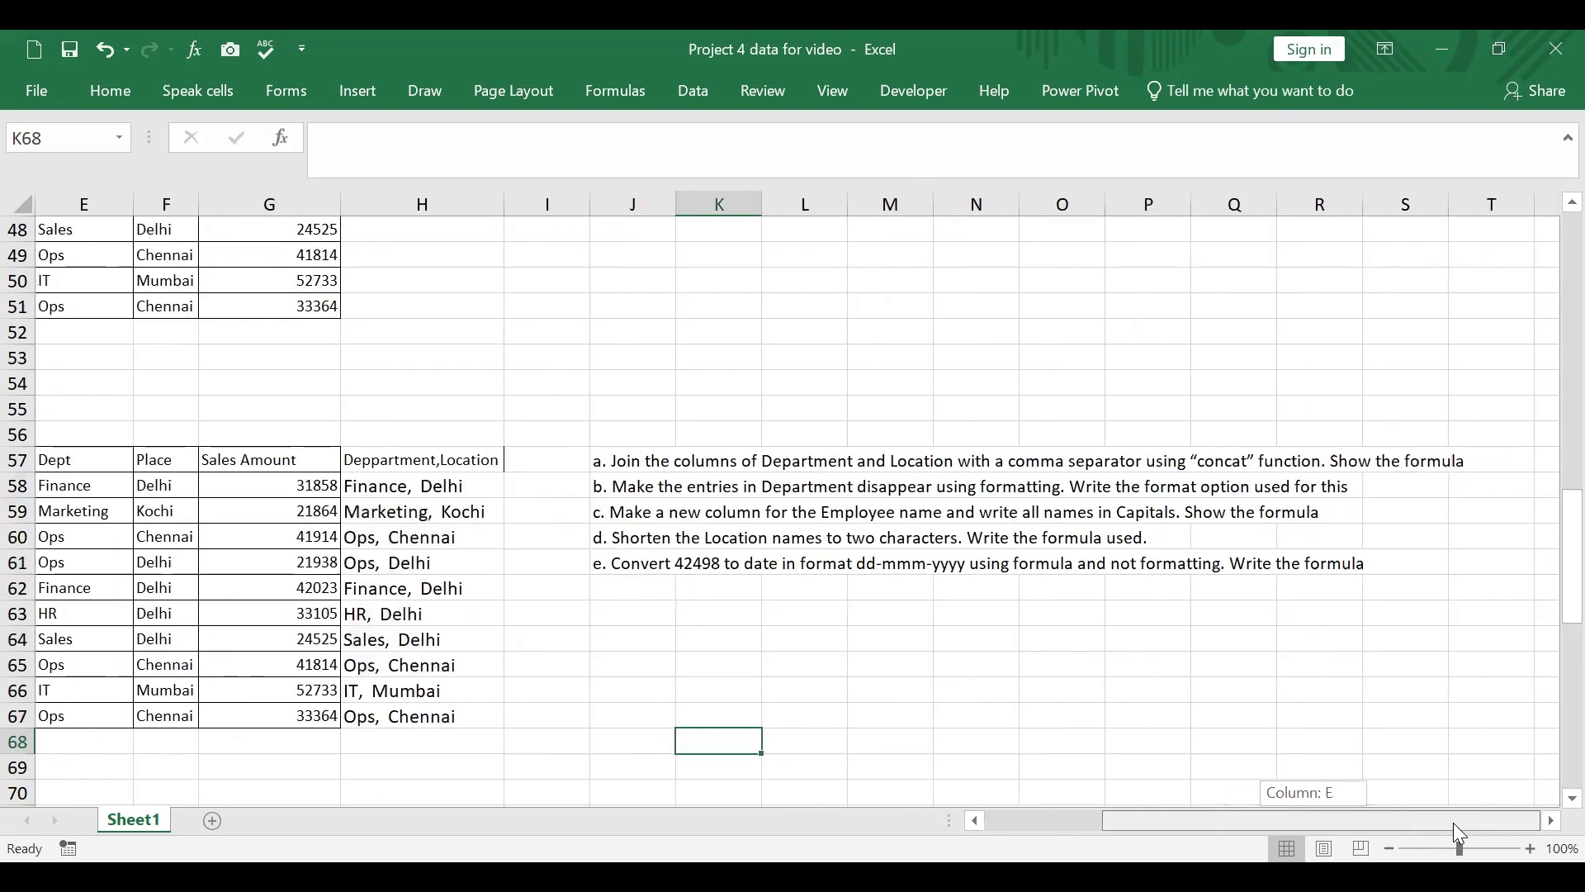
left_click_drag(1453, 822, 1280, 822)
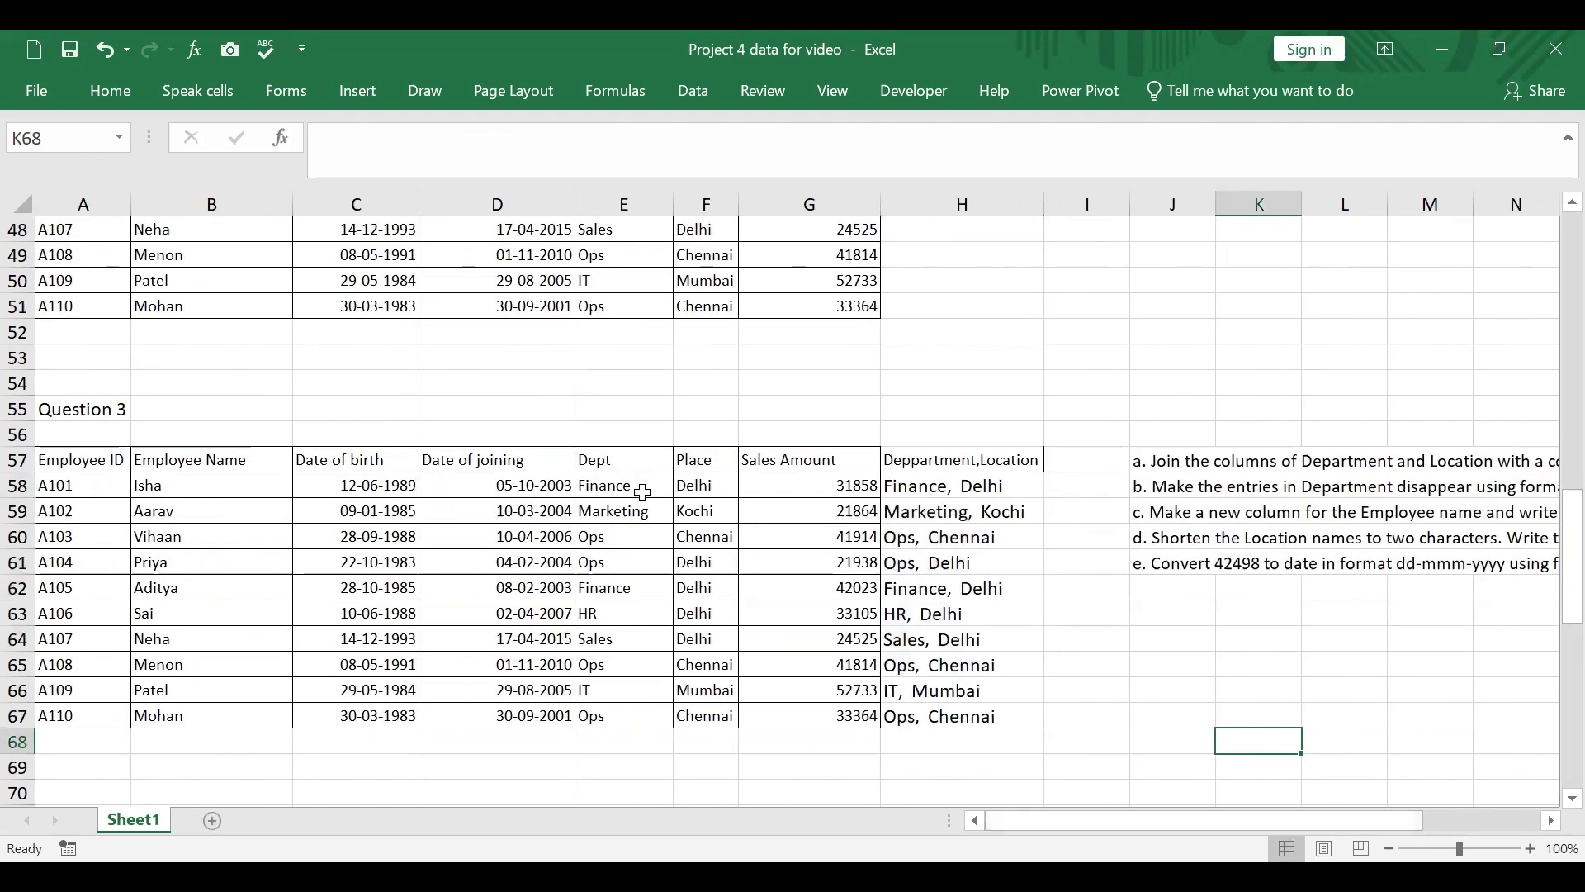
left_click_drag(644, 489, 640, 716)
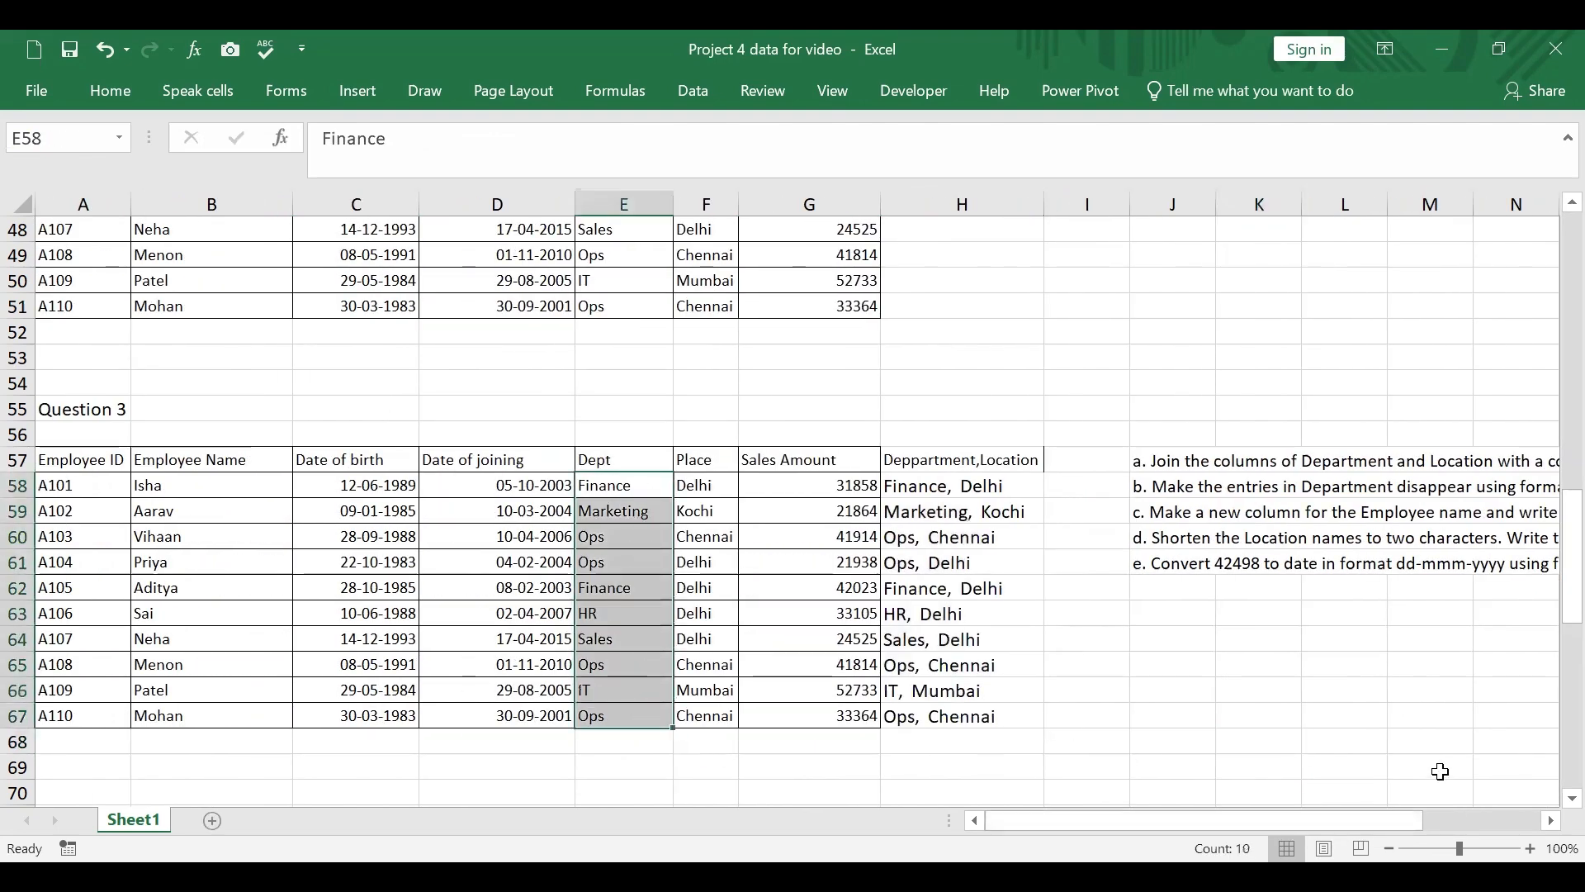
right_click(635, 488)
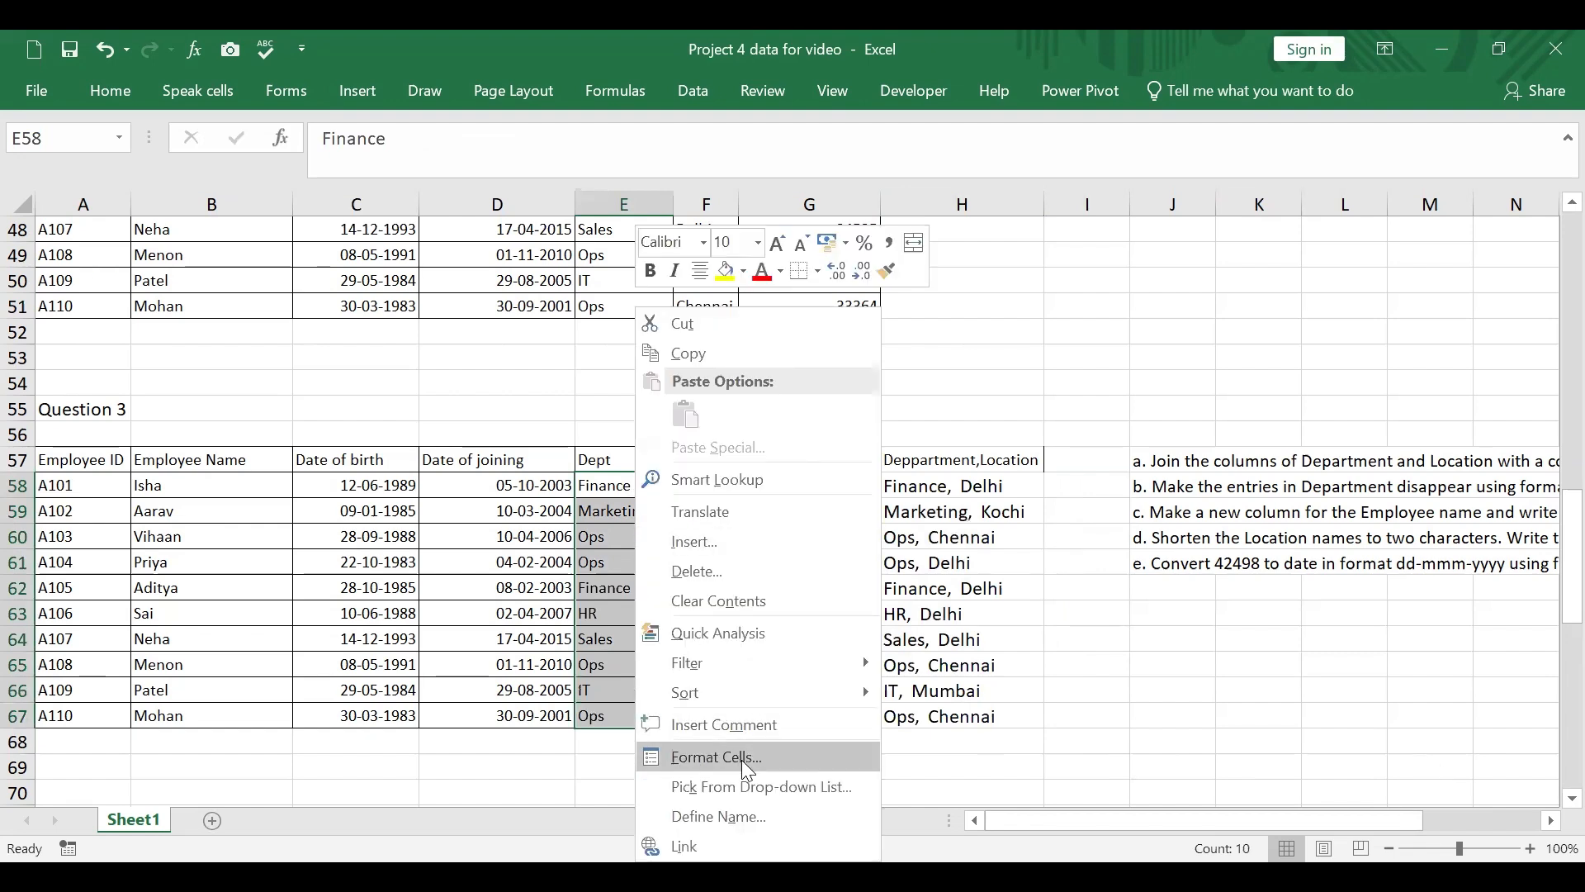
left_click(715, 757)
left_click(473, 552)
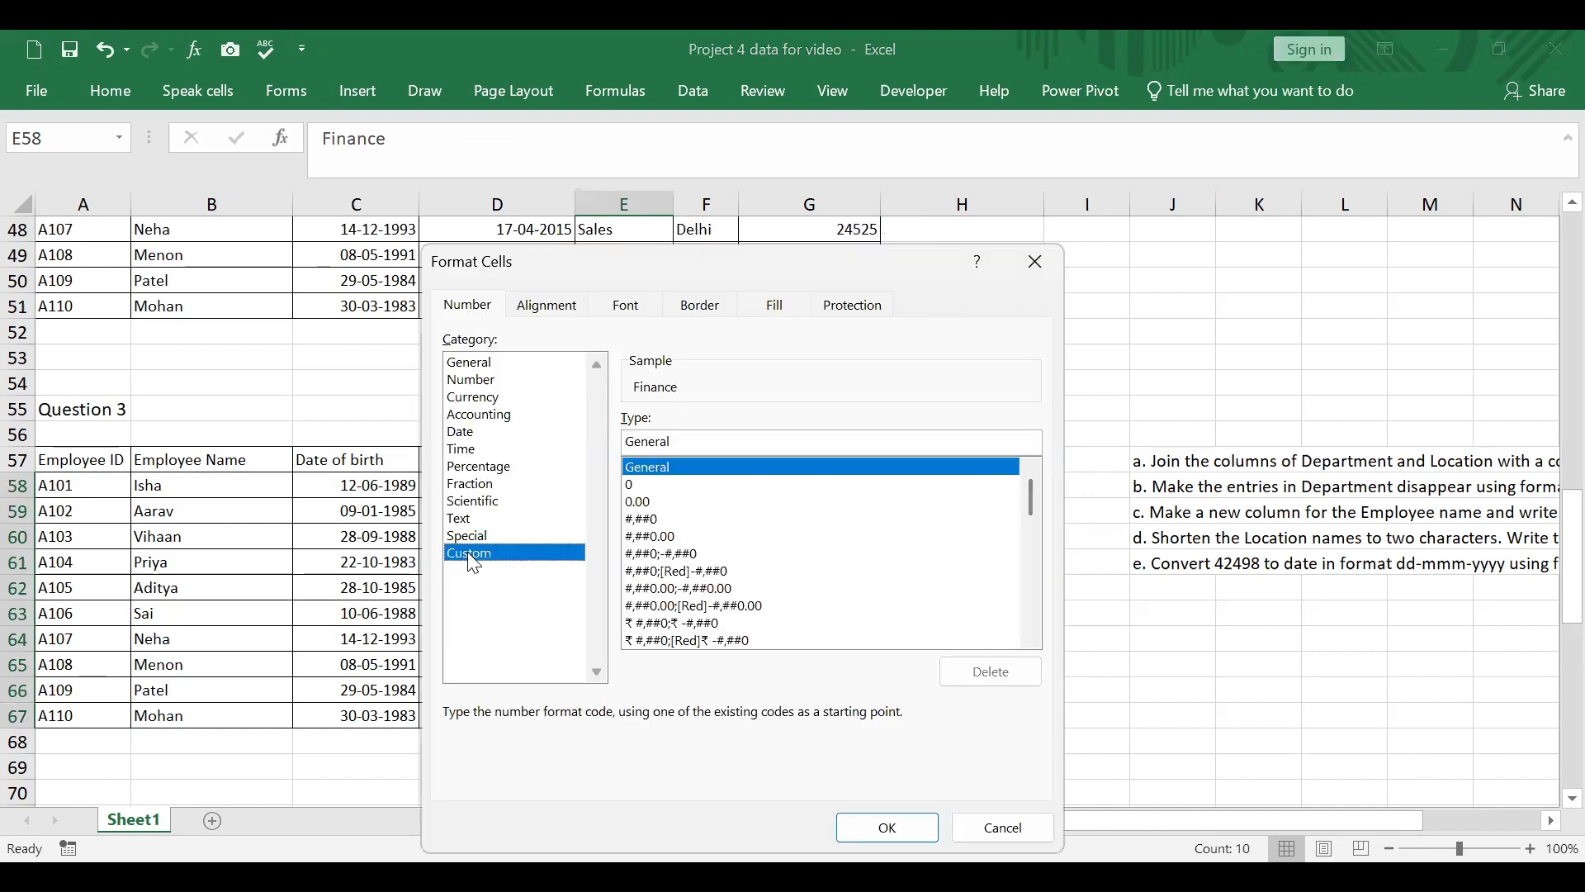
left_click(667, 442)
key("BackSpace")
key("BackSpace")
key("BackSpace")
key("BackSpace")
key("BackSpace")
key("BackSpace")
key("BackSpace")
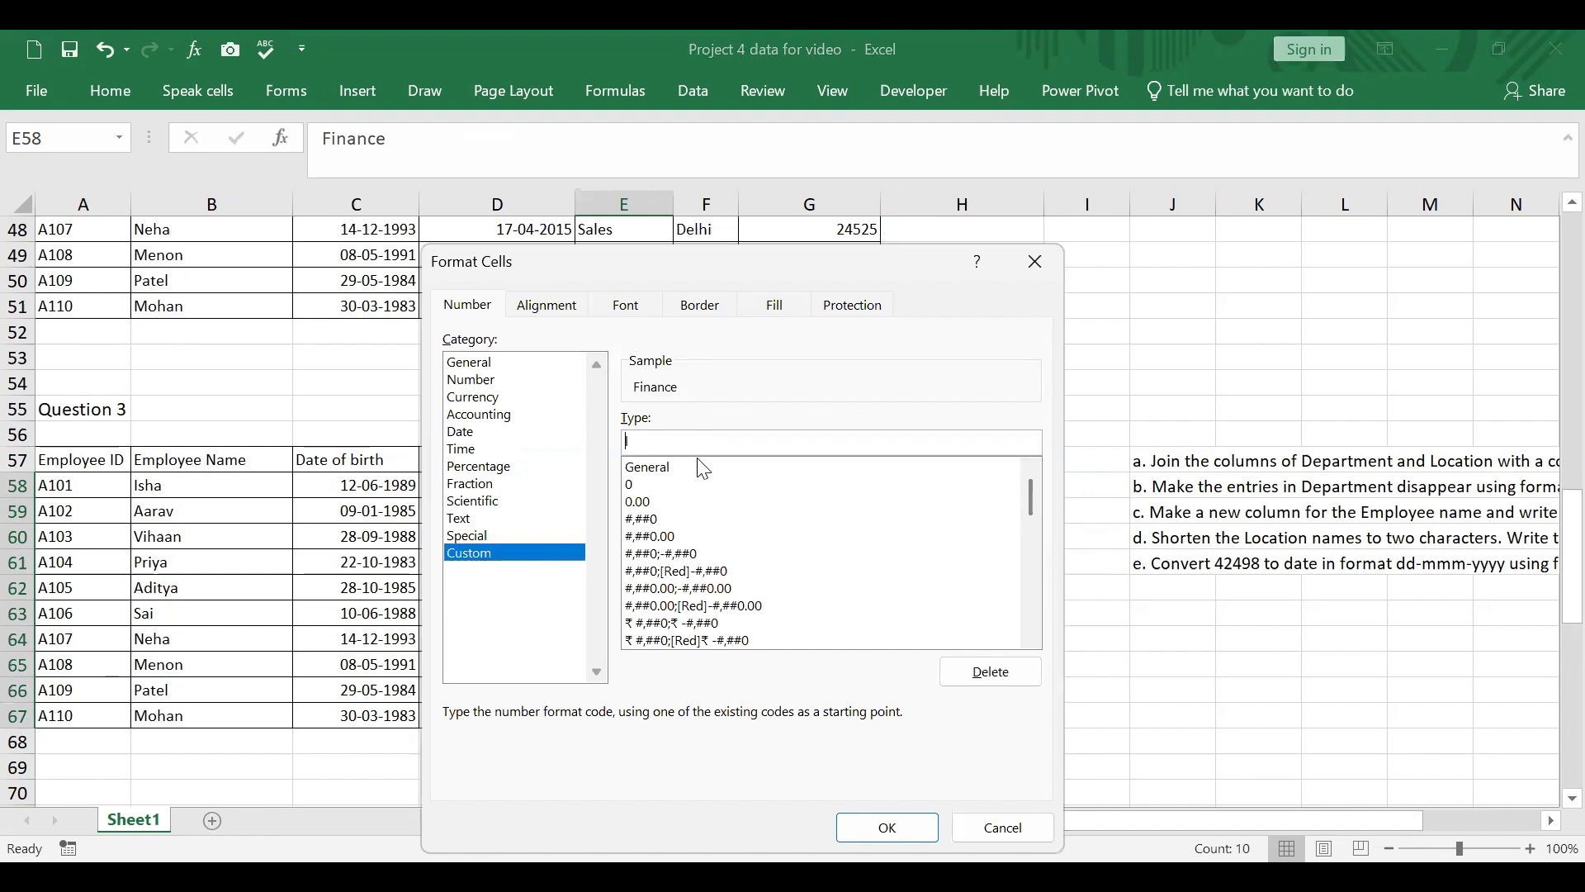
type(";;l")
left_click(885, 829)
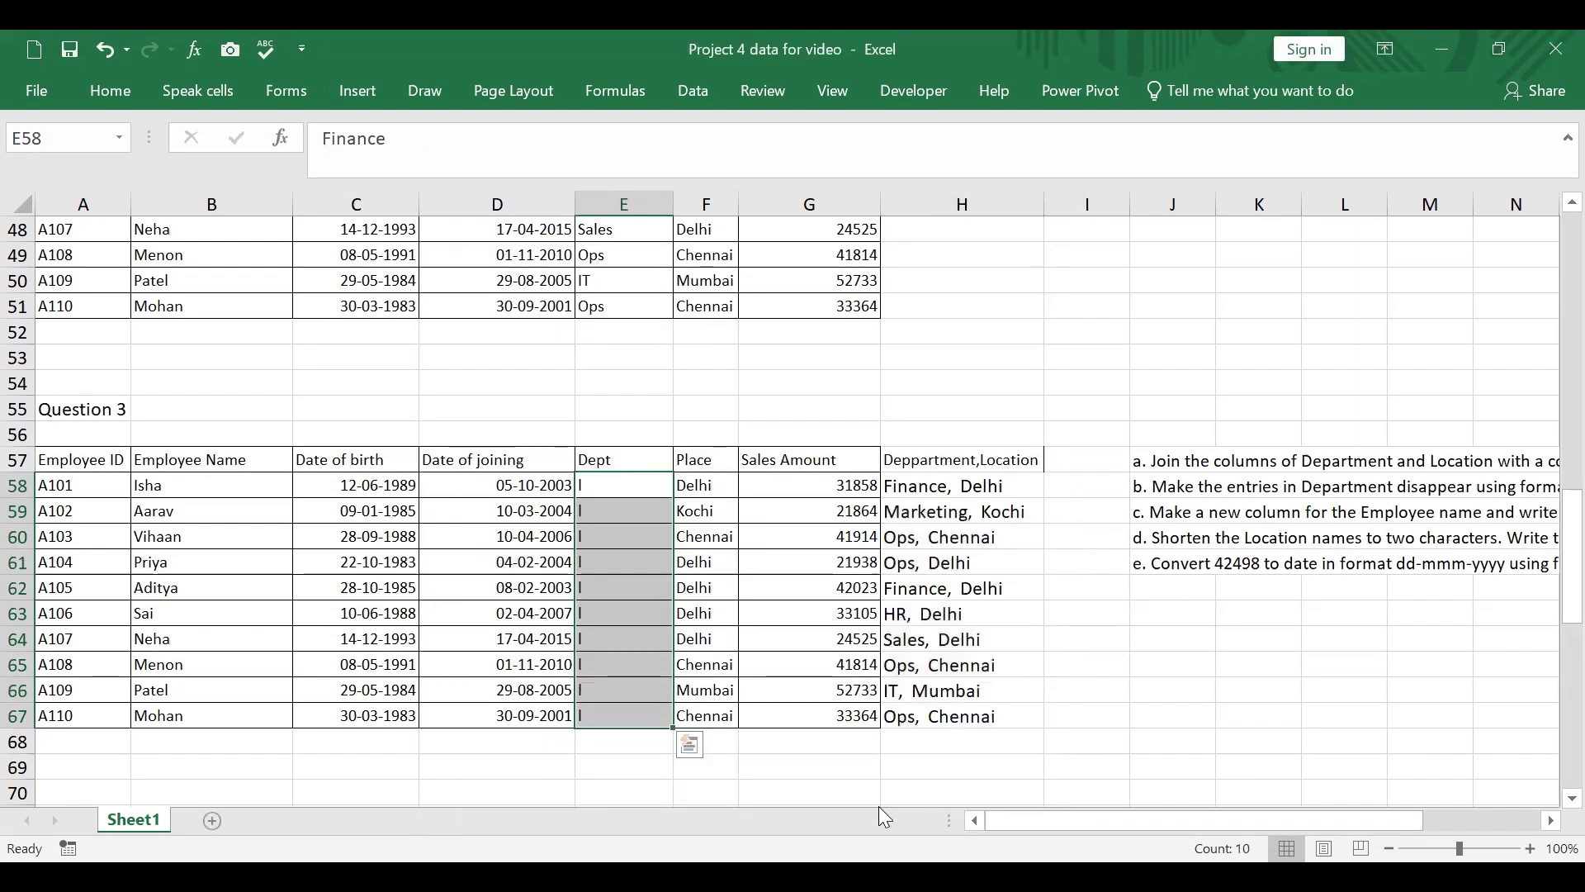
Step: Remove the stray character from the custom number format of E58:E67 so that only the semicolons ;;; remain
left_click(794, 375)
left_click_drag(637, 483, 660, 692)
left_click_drag(632, 487, 652, 710)
right_click(630, 485)
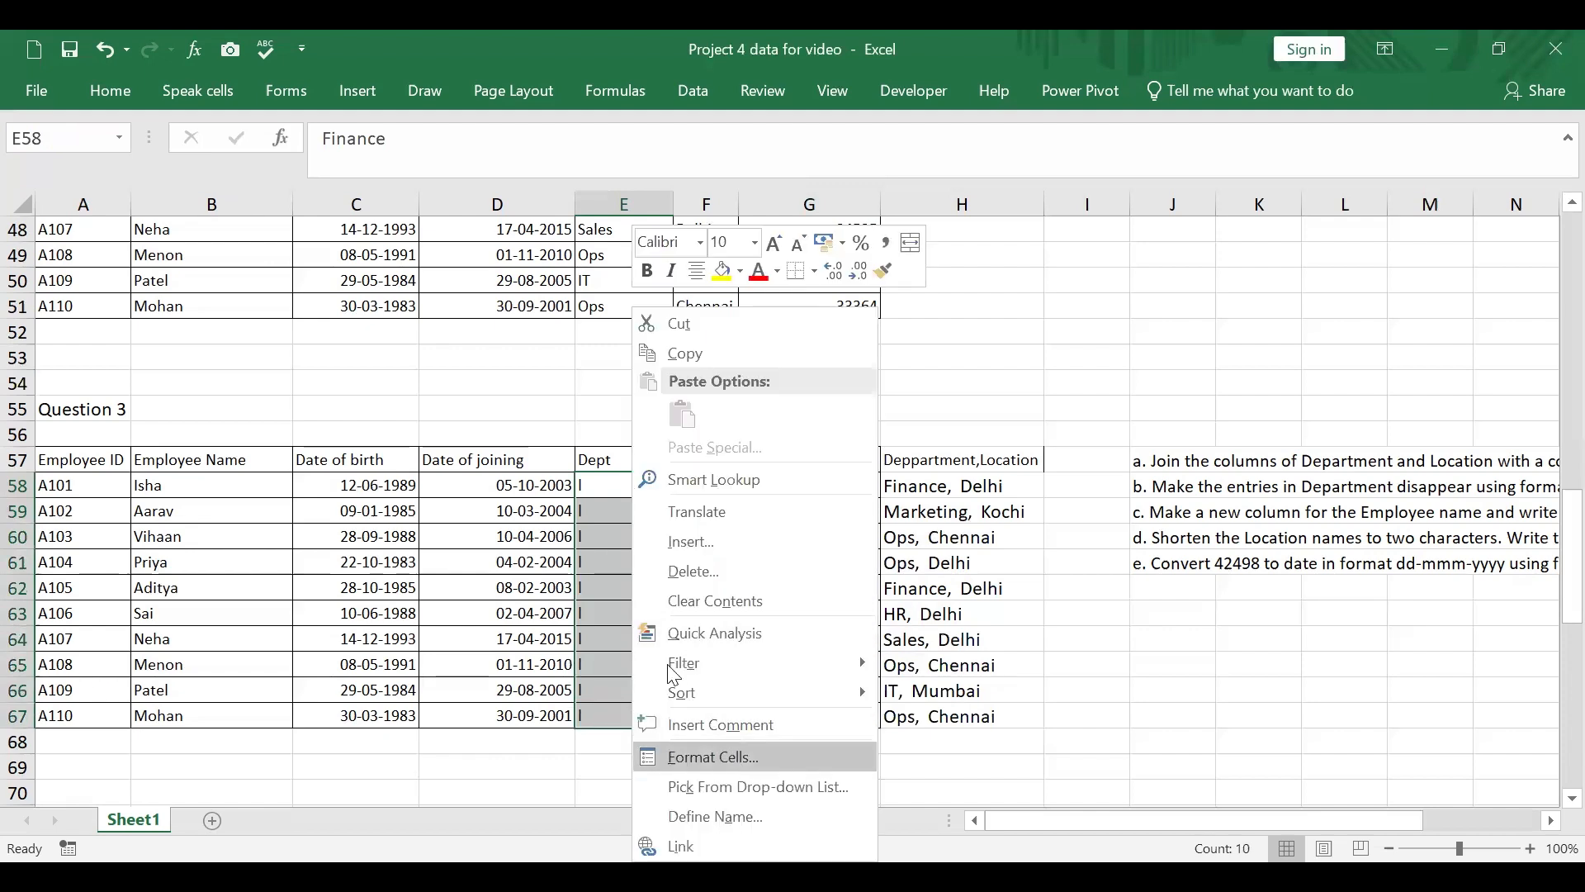
left_click(734, 760)
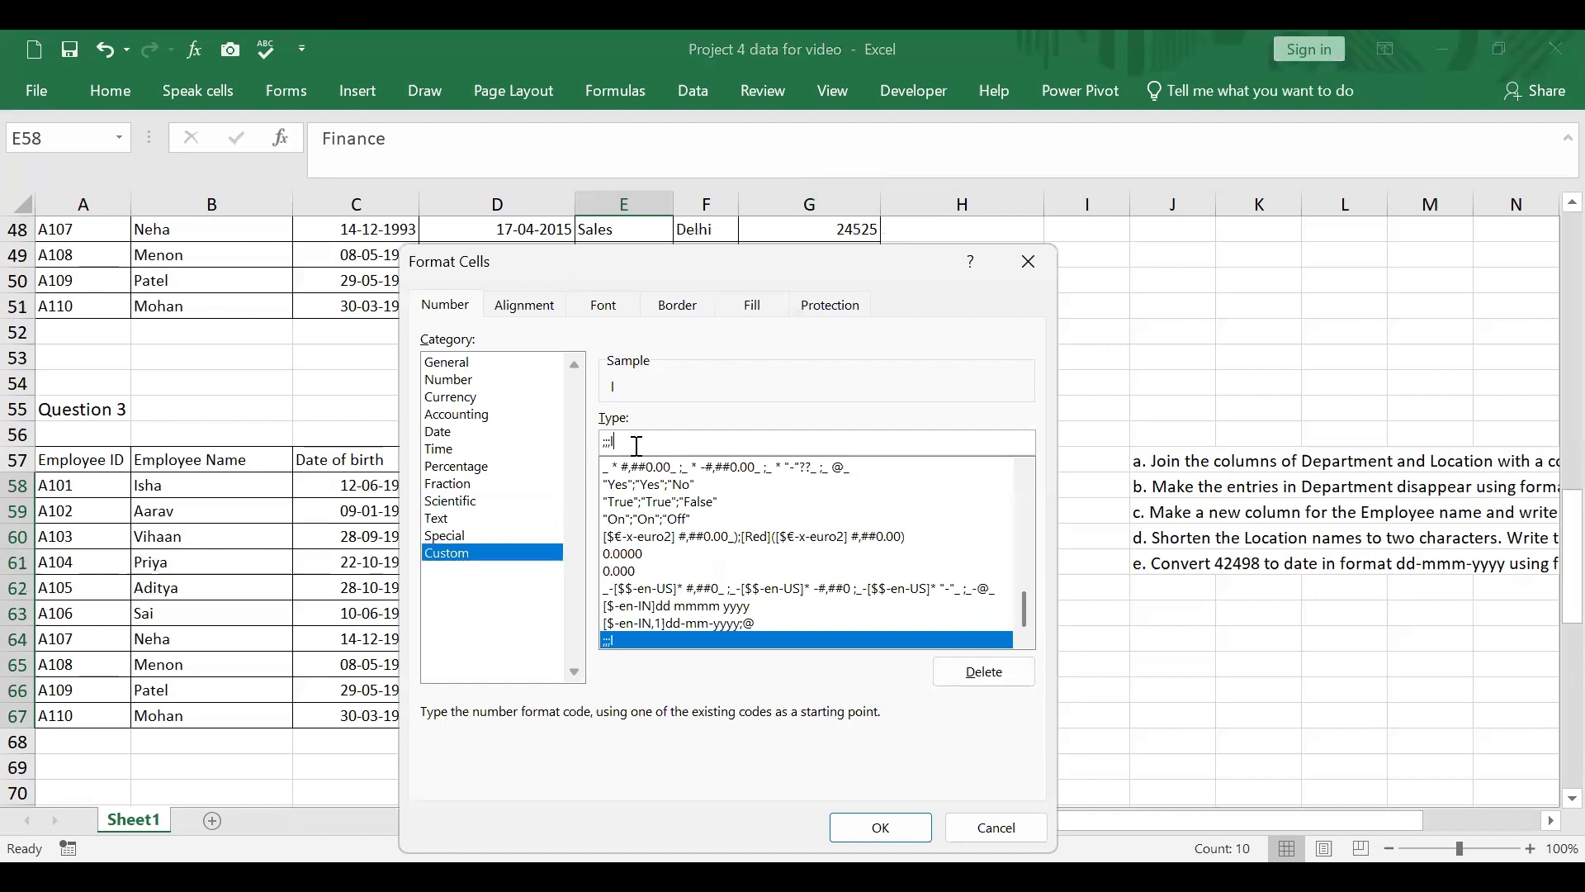
key("BackSpace")
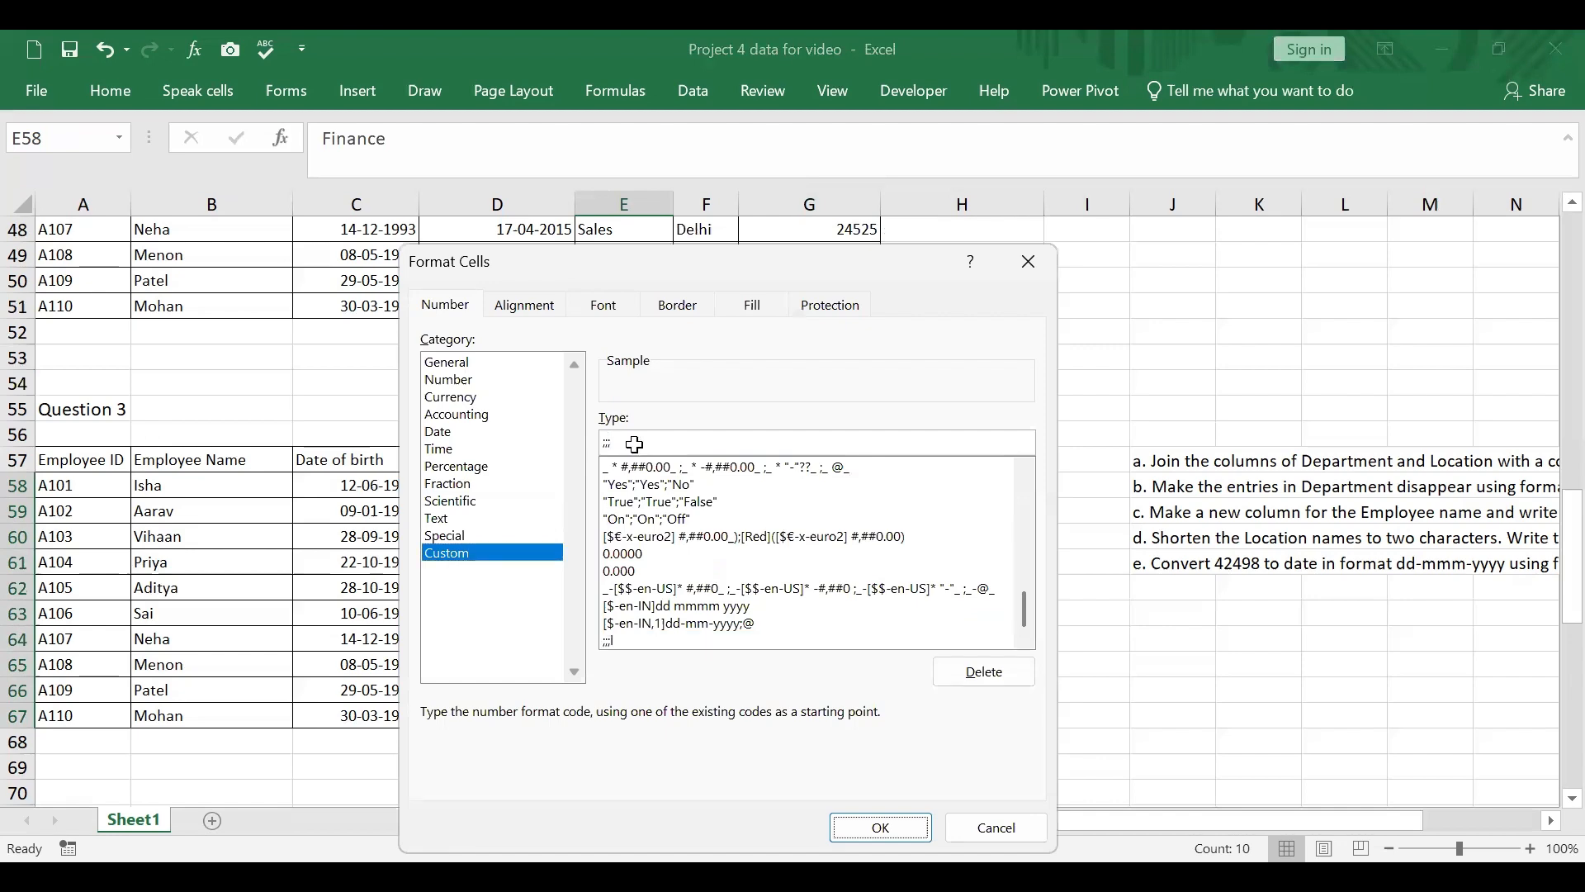
left_click(880, 827)
left_click(1210, 689)
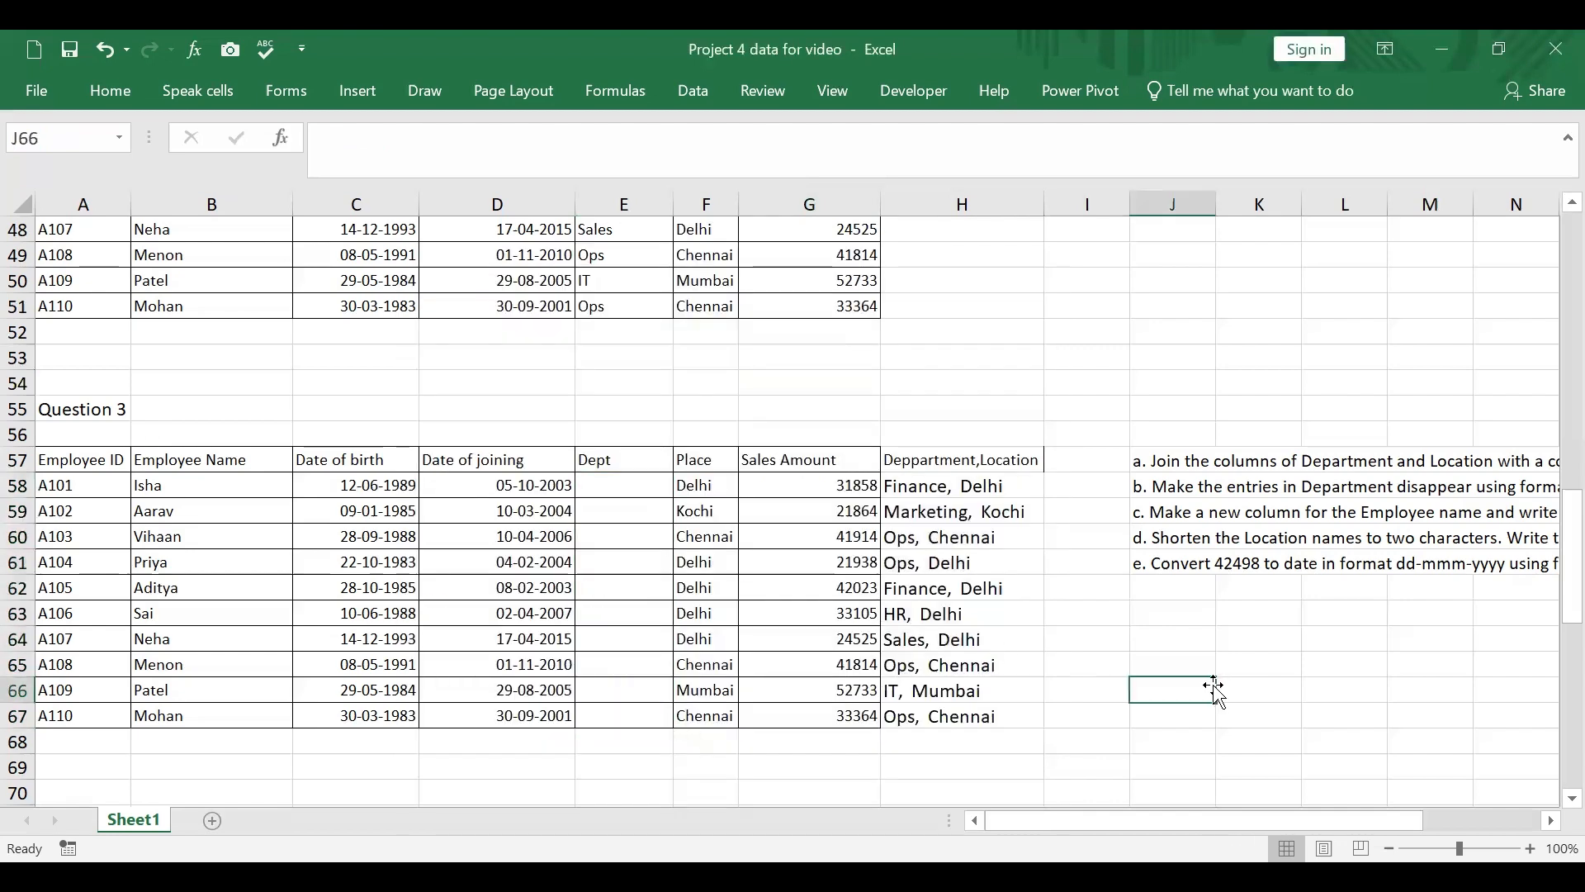
Step: Check the underlying contents of several hidden Dept cells, including E58, E62, E63 and E66
left_click_drag(1343, 810, 1459, 819)
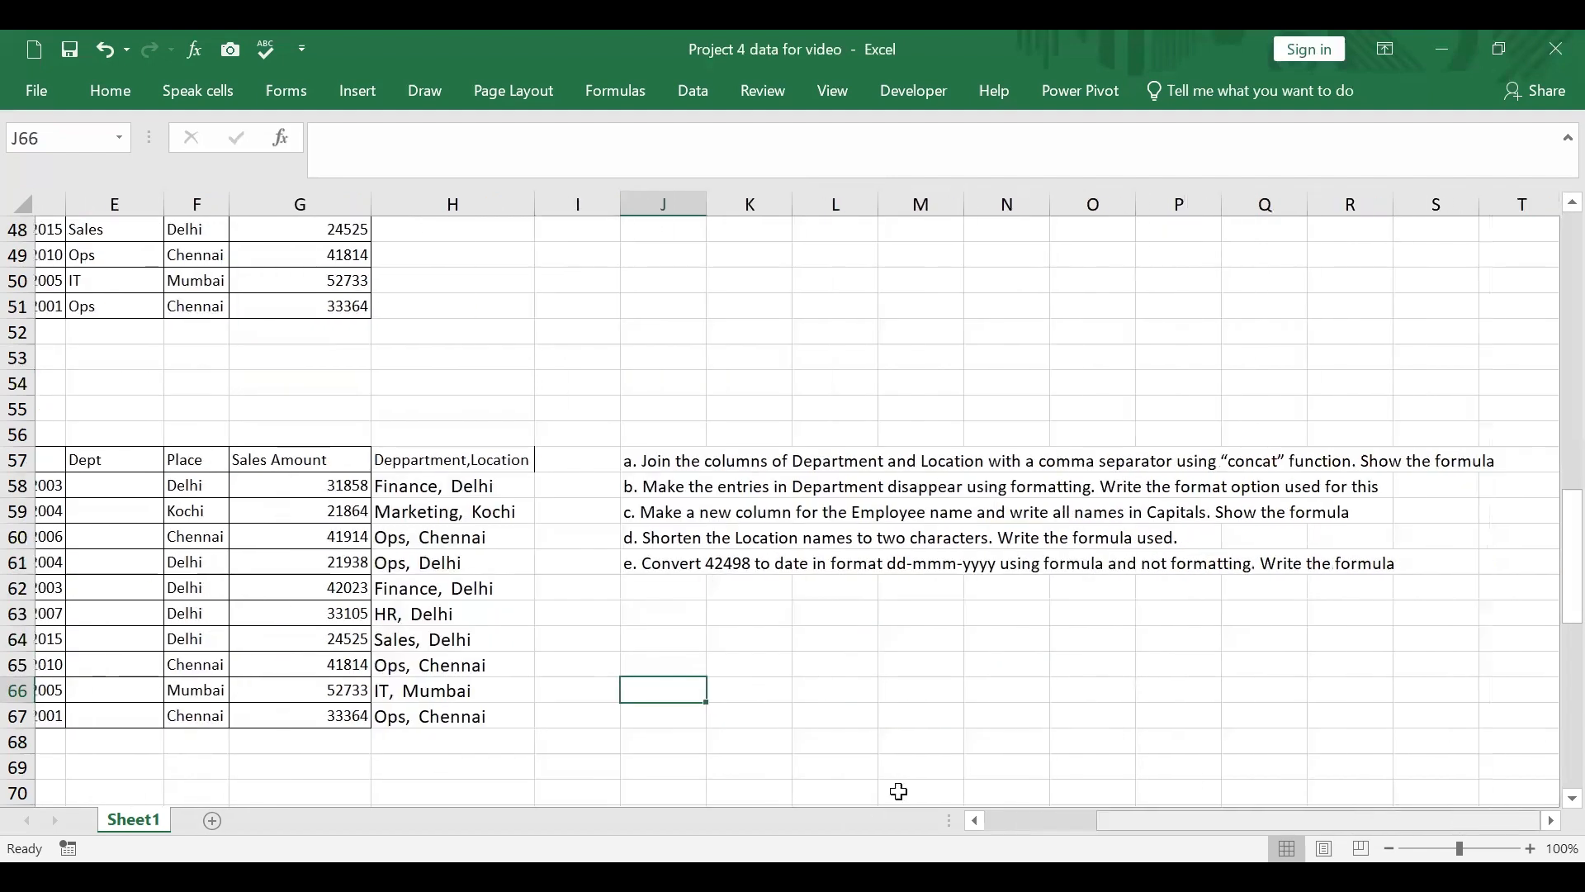
left_click_drag(1221, 819, 996, 822)
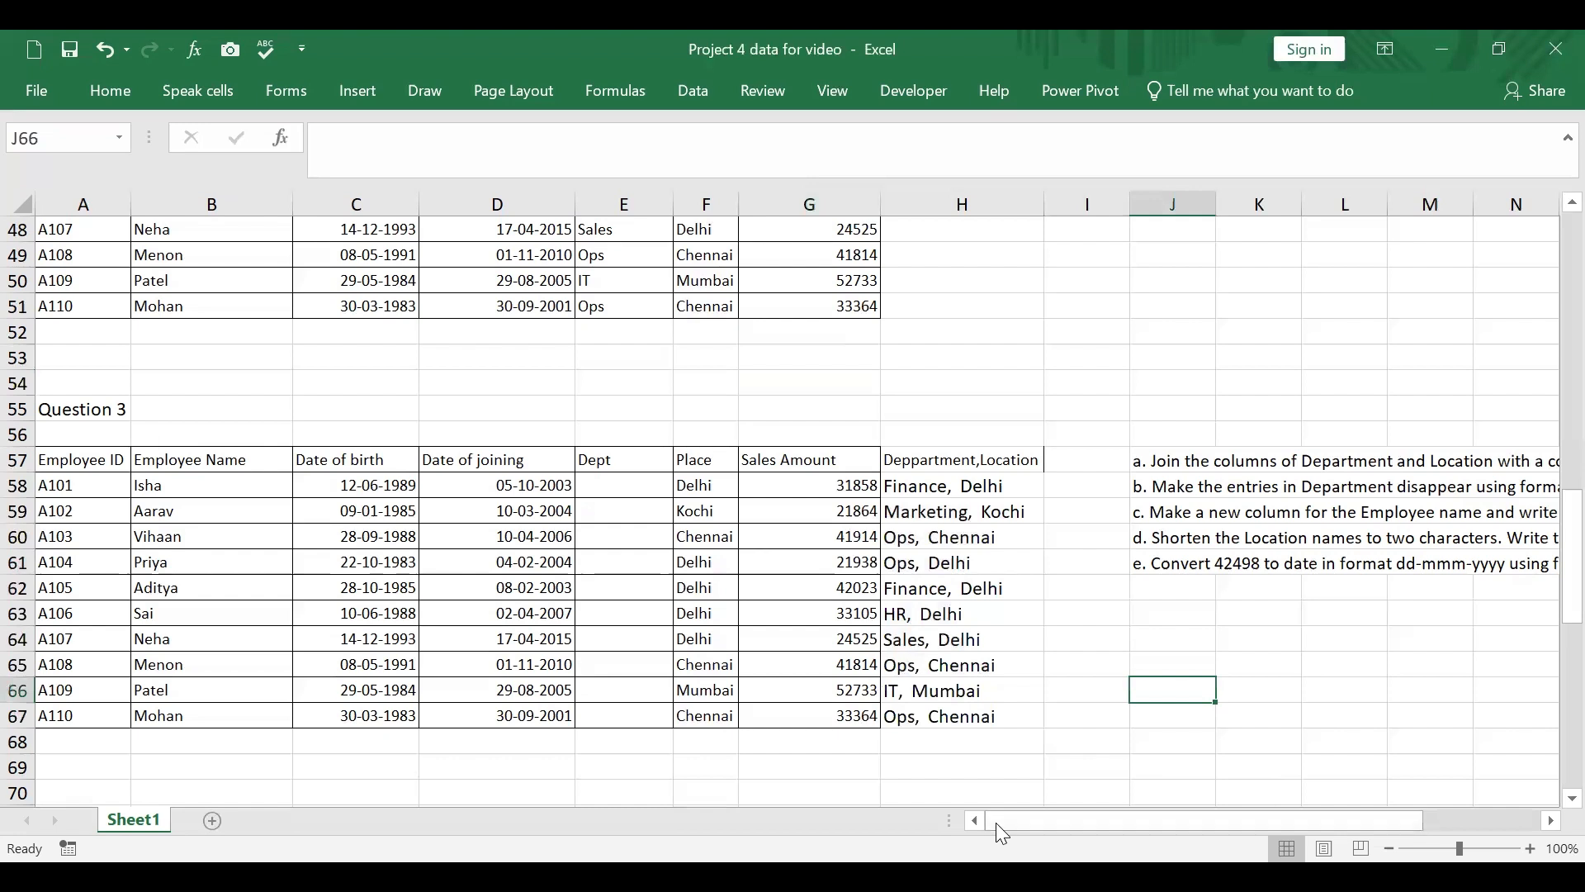
left_click(638, 489)
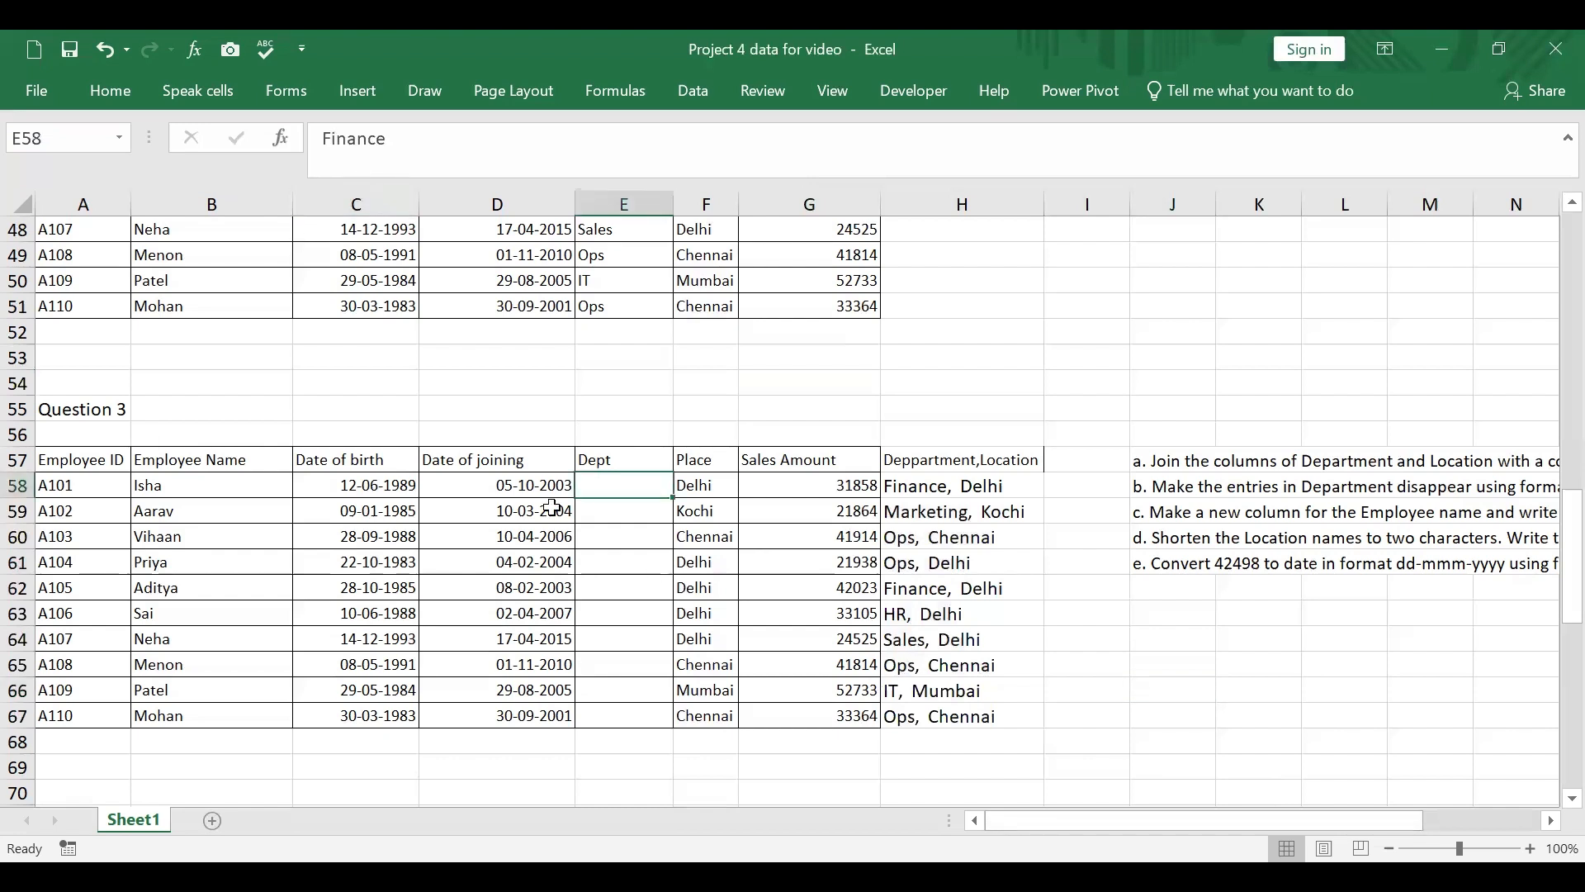
left_click(602, 577)
left_click(598, 609)
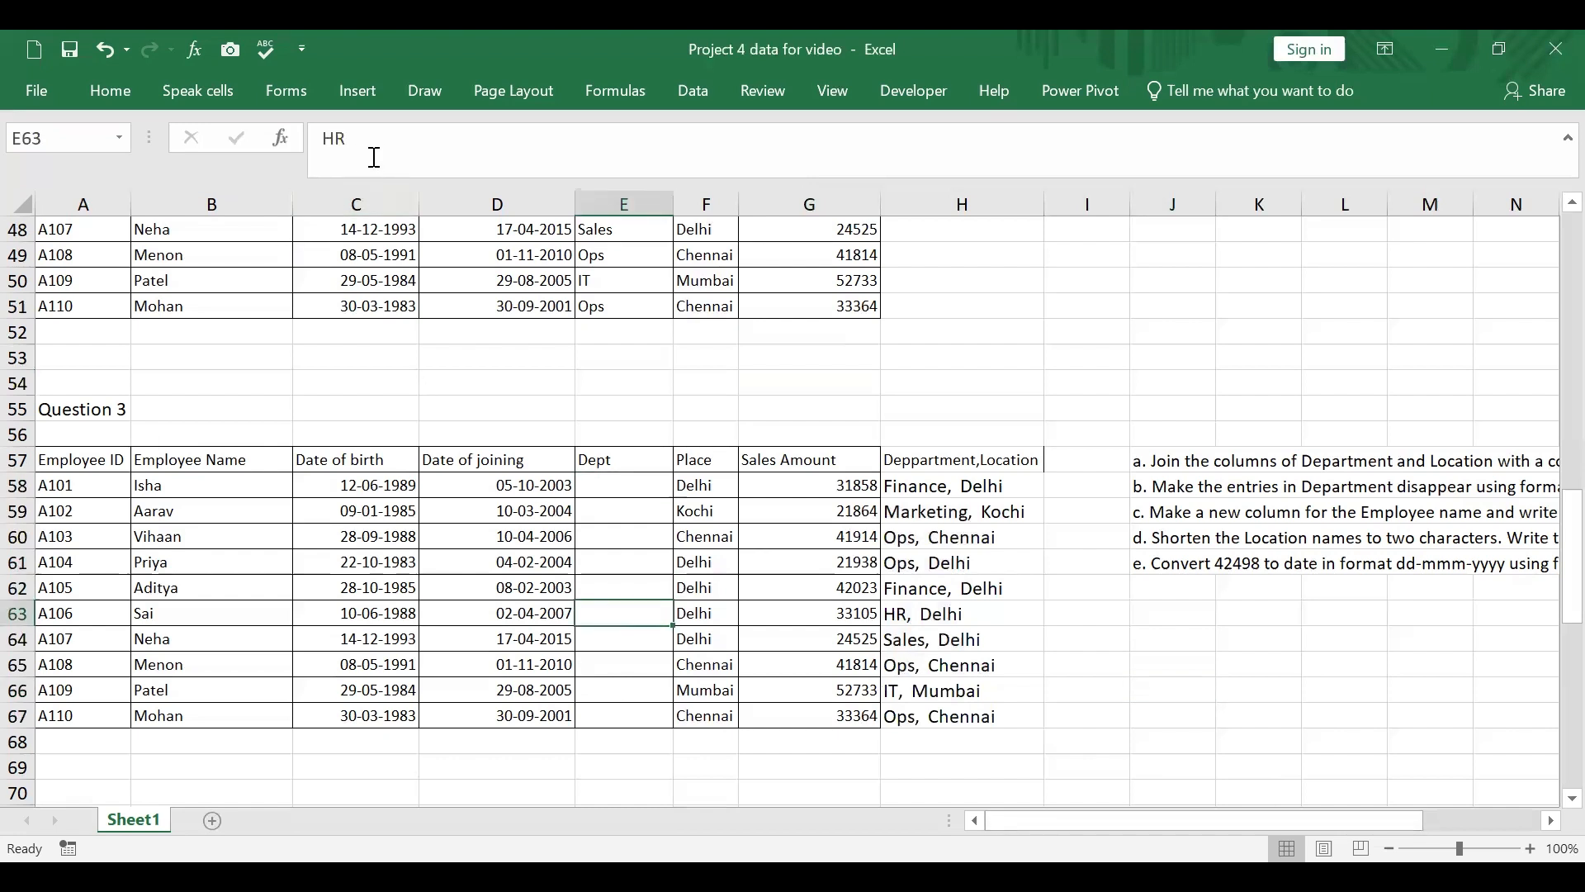
left_click(622, 688)
left_click(1116, 718)
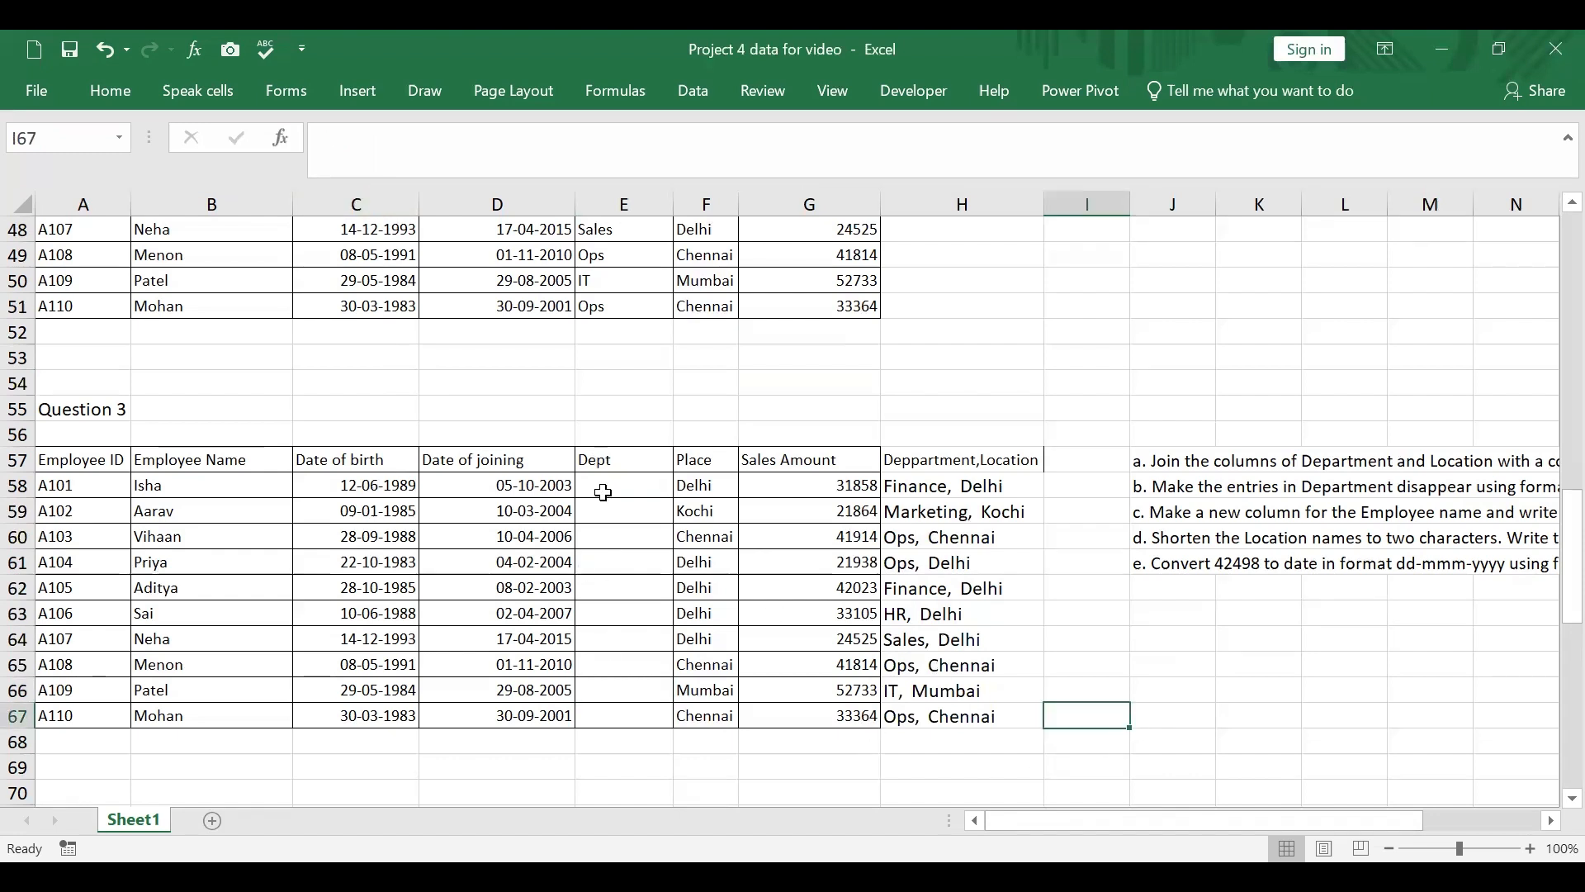
Step: Enter the header "Employee Name in Caps" in I57 and widen column I to fit it
left_click_drag(1211, 814, 1356, 809)
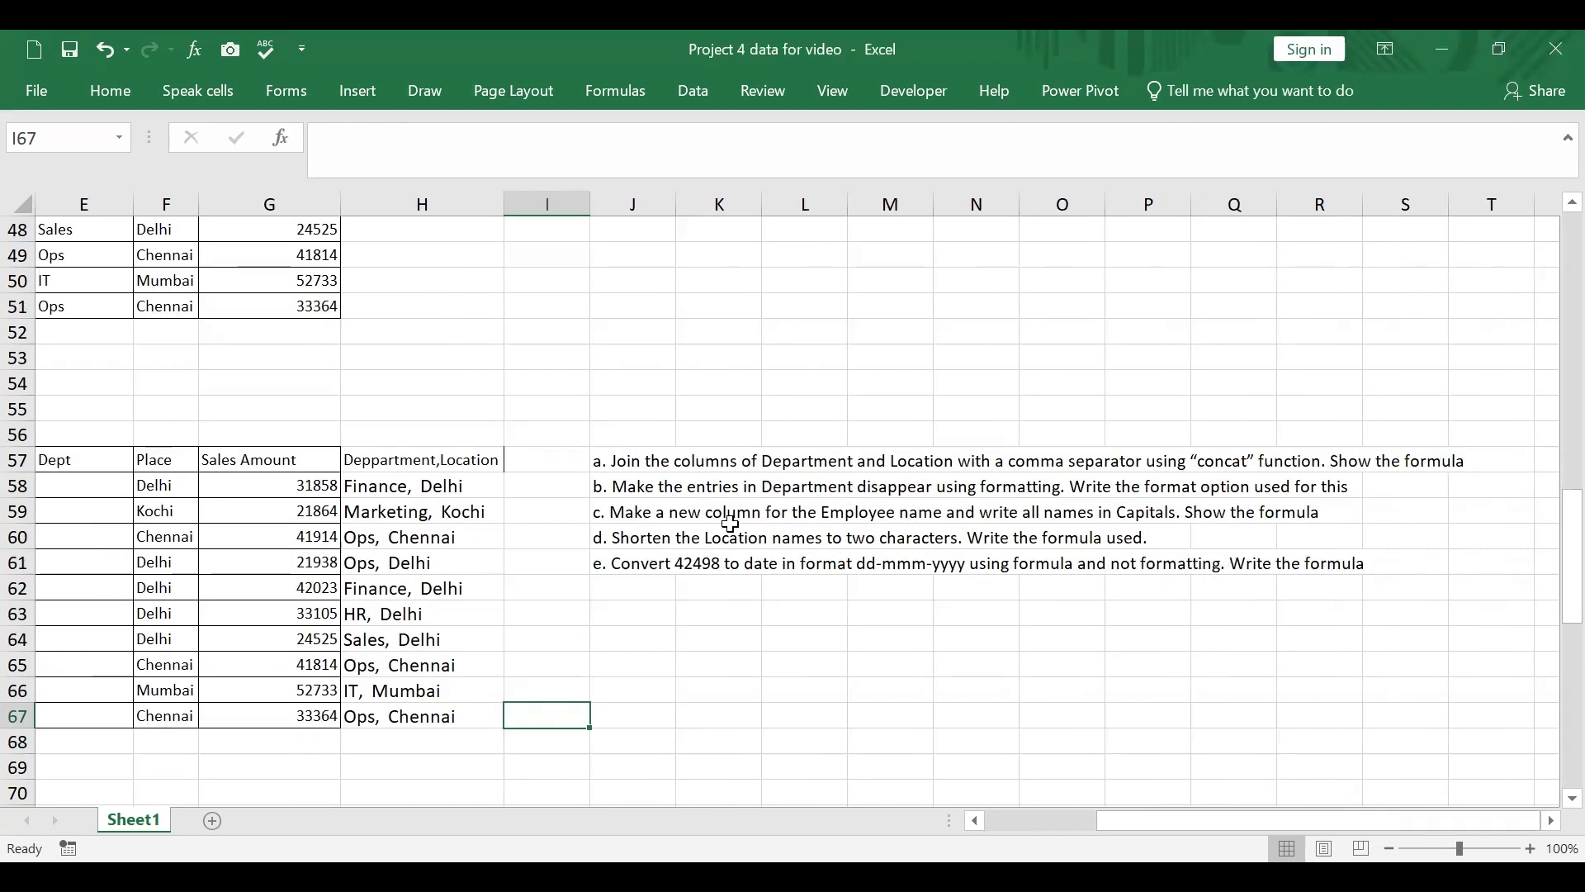
left_click(544, 459)
type("Em")
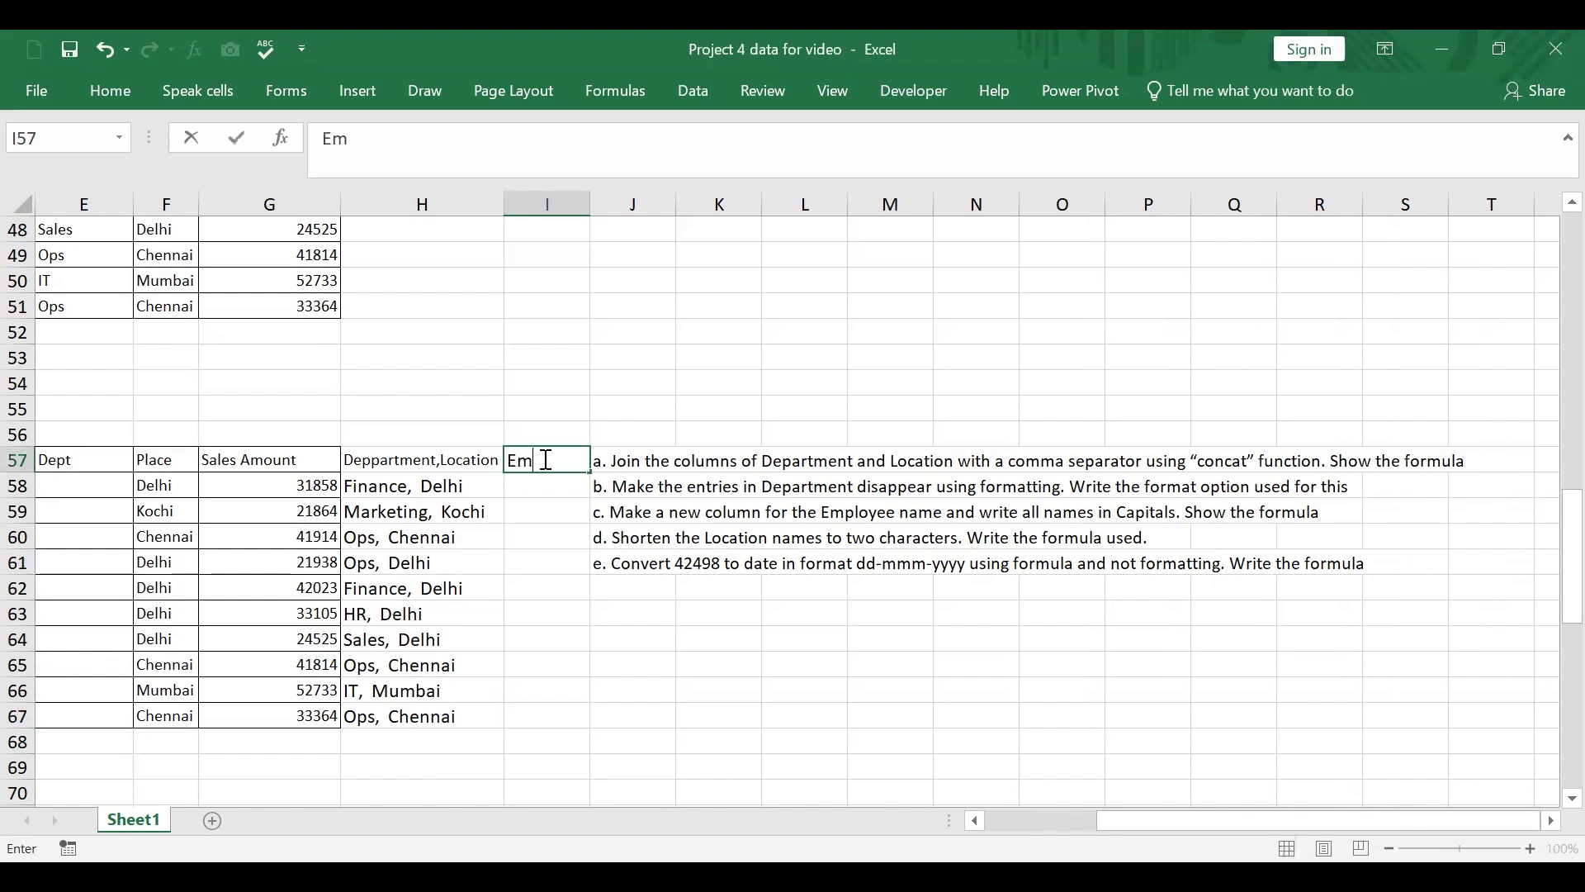
type("ployee Name ")
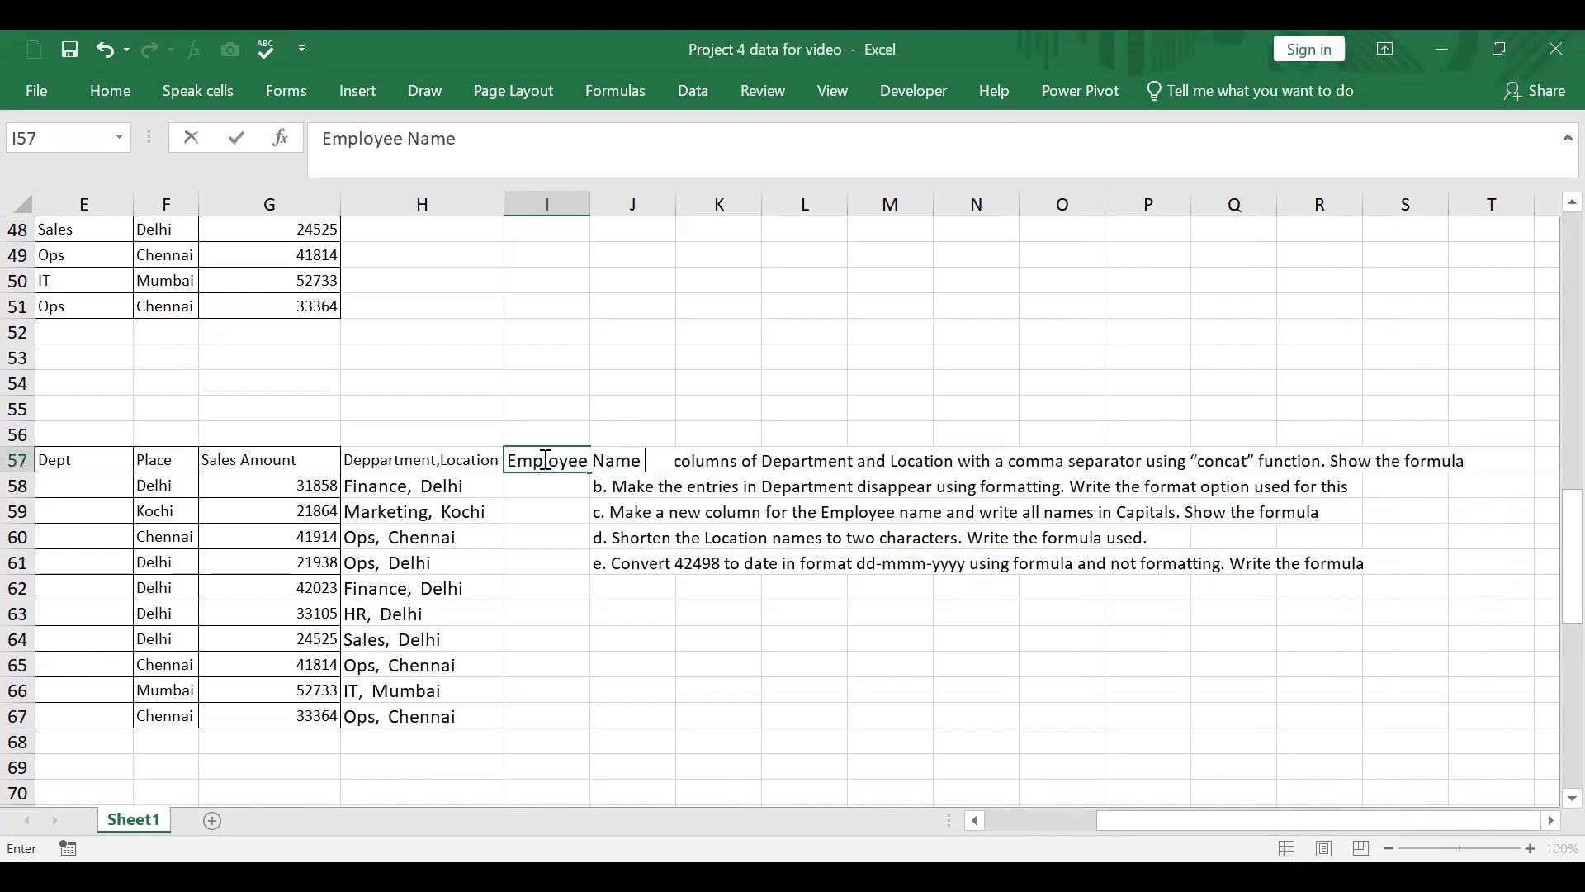
type("in Caps")
left_click(708, 587)
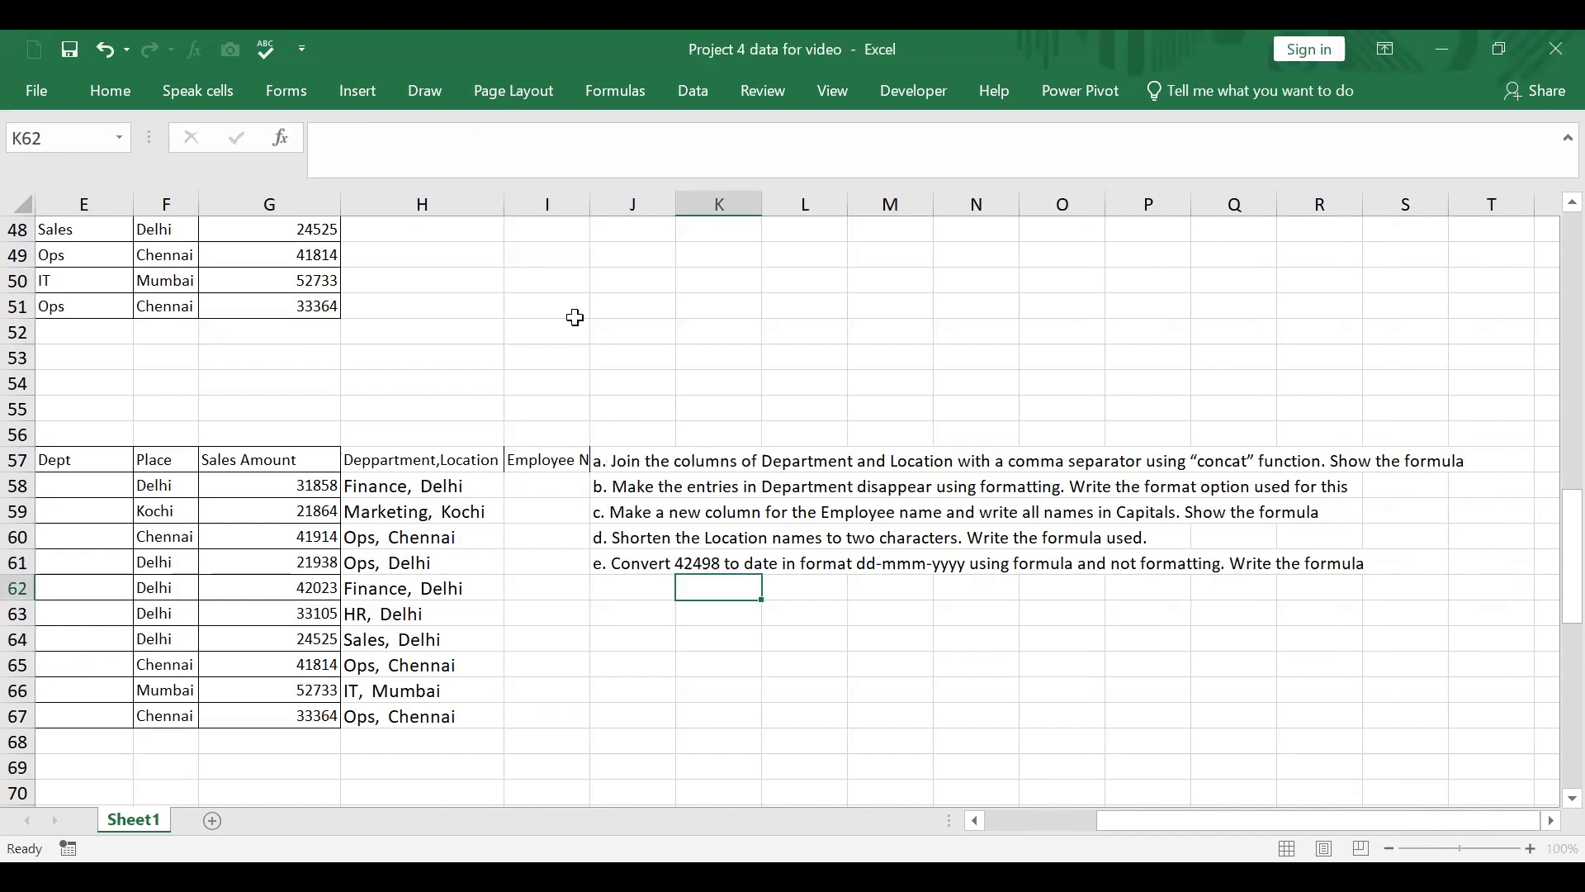
left_click_drag(589, 204, 721, 204)
Step: Enter =UPPER(B58) in I58 and fill the formula down to I67
left_click(636, 484)
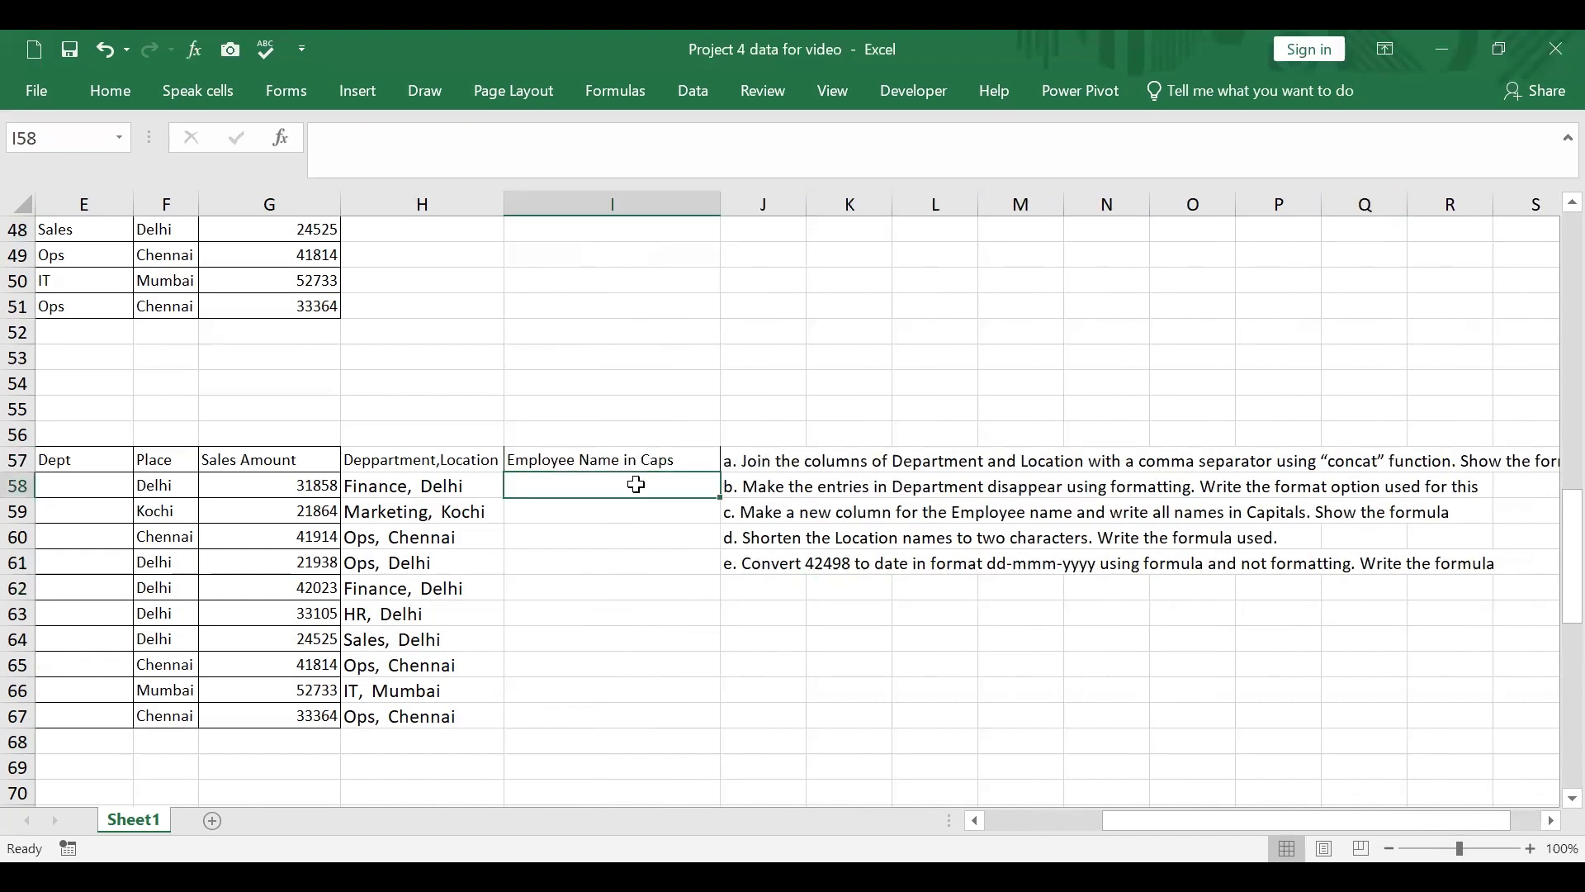
type("=")
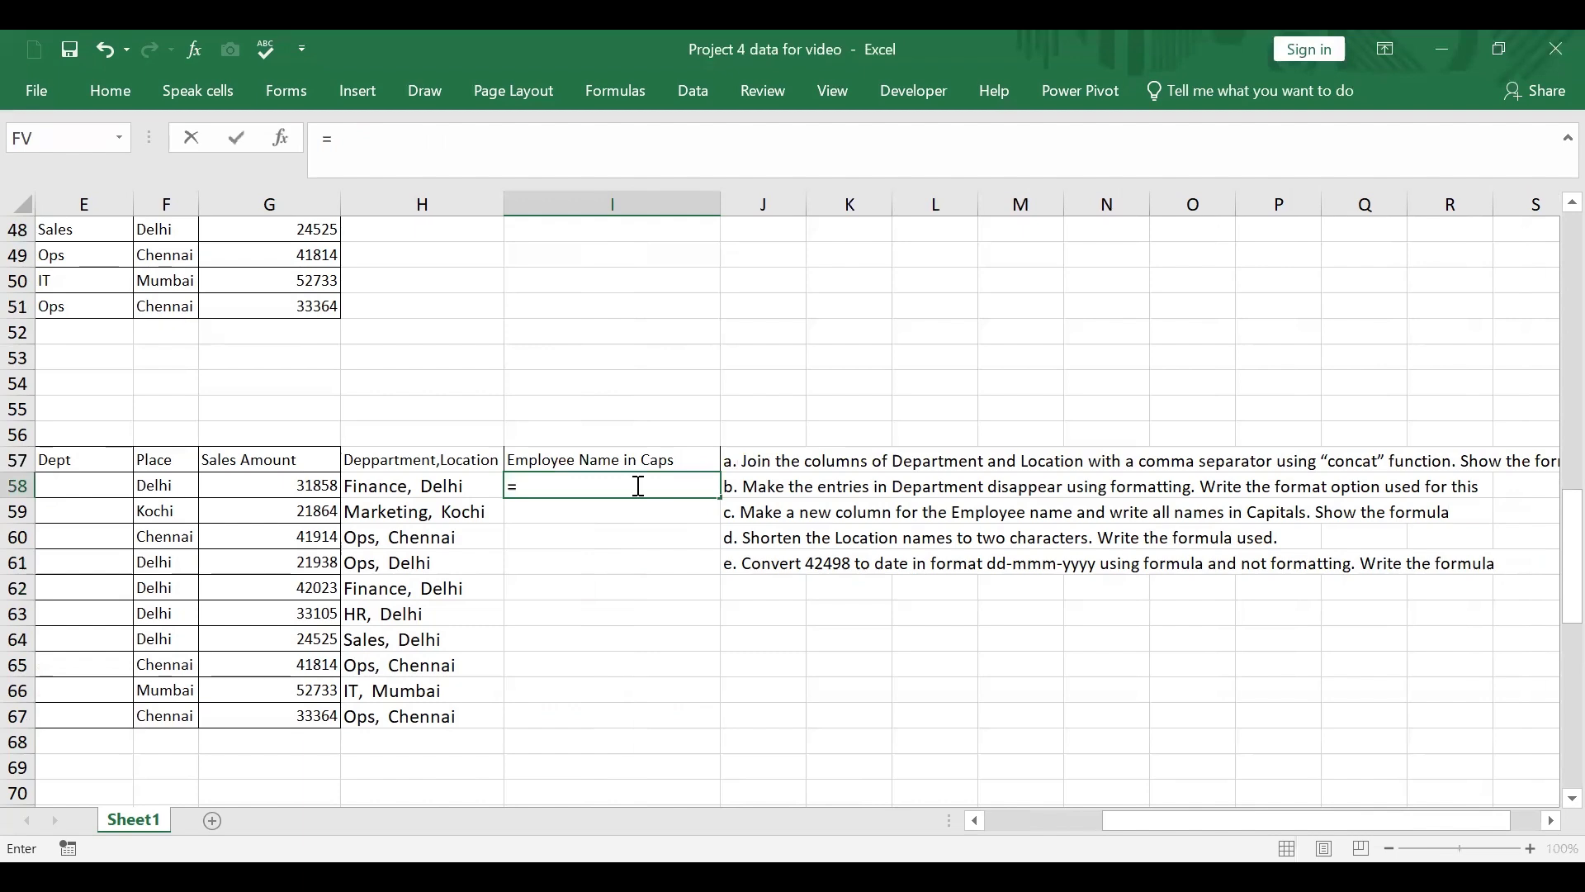
type("upper(")
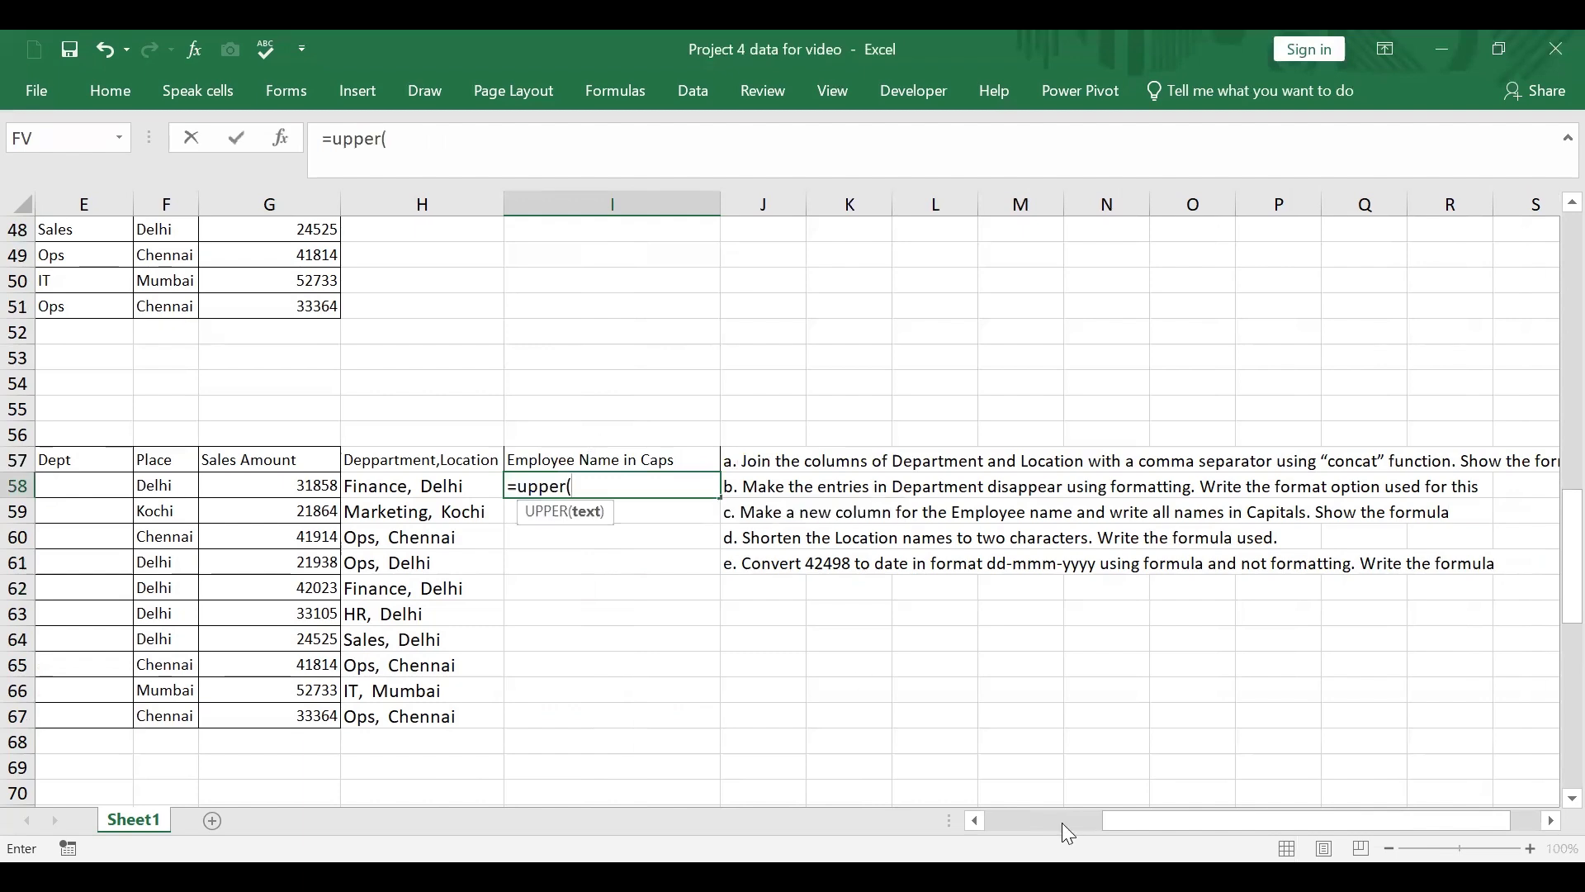
left_click_drag(1167, 822, 873, 787)
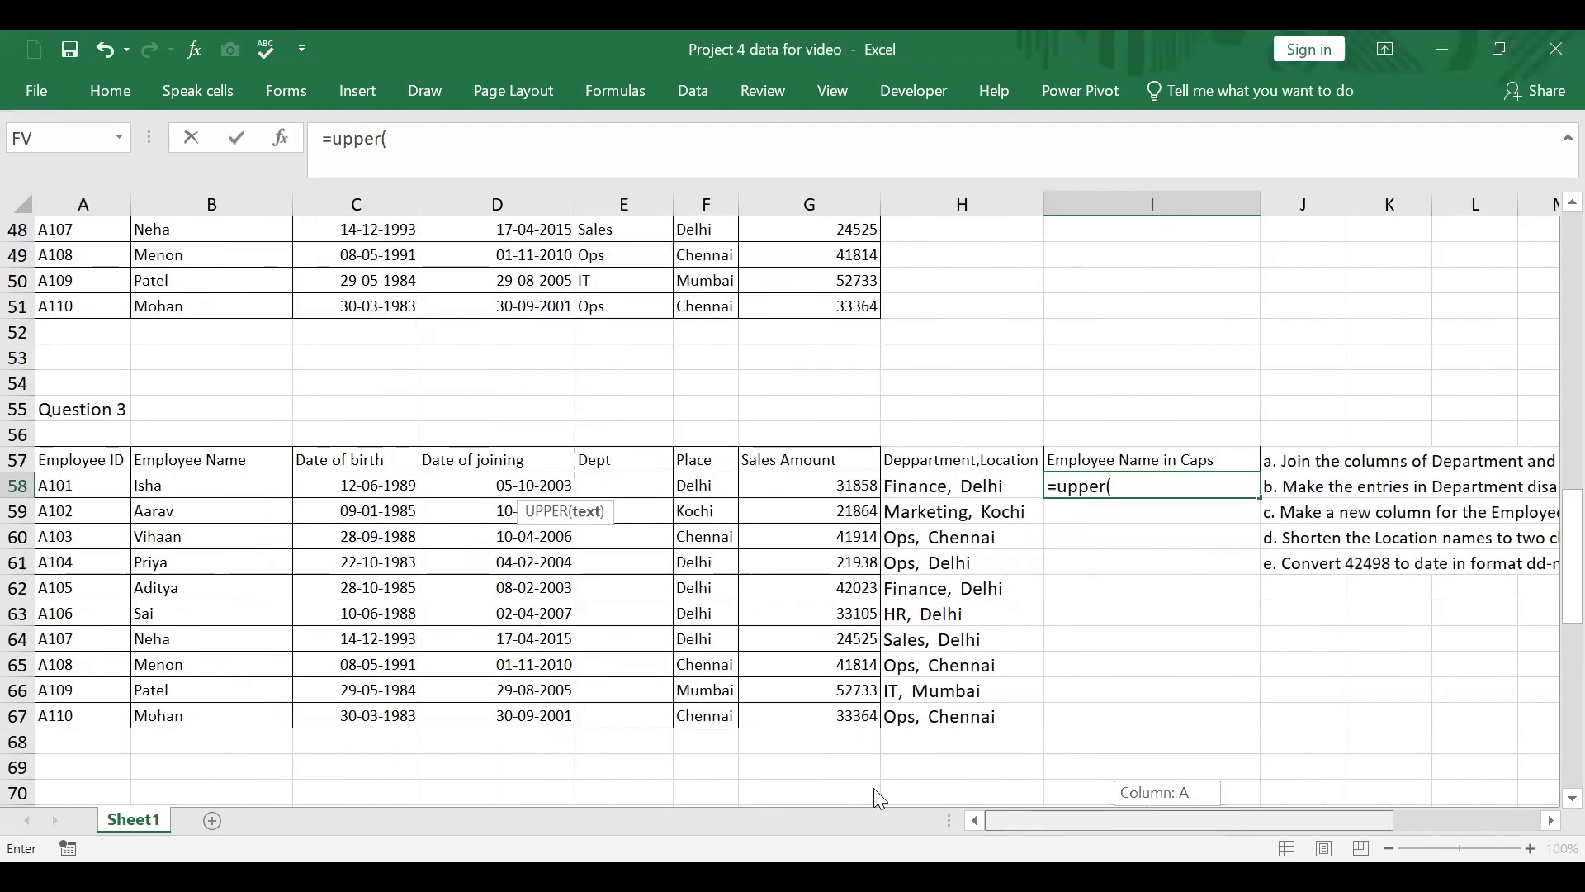
left_click(226, 487)
key("Return")
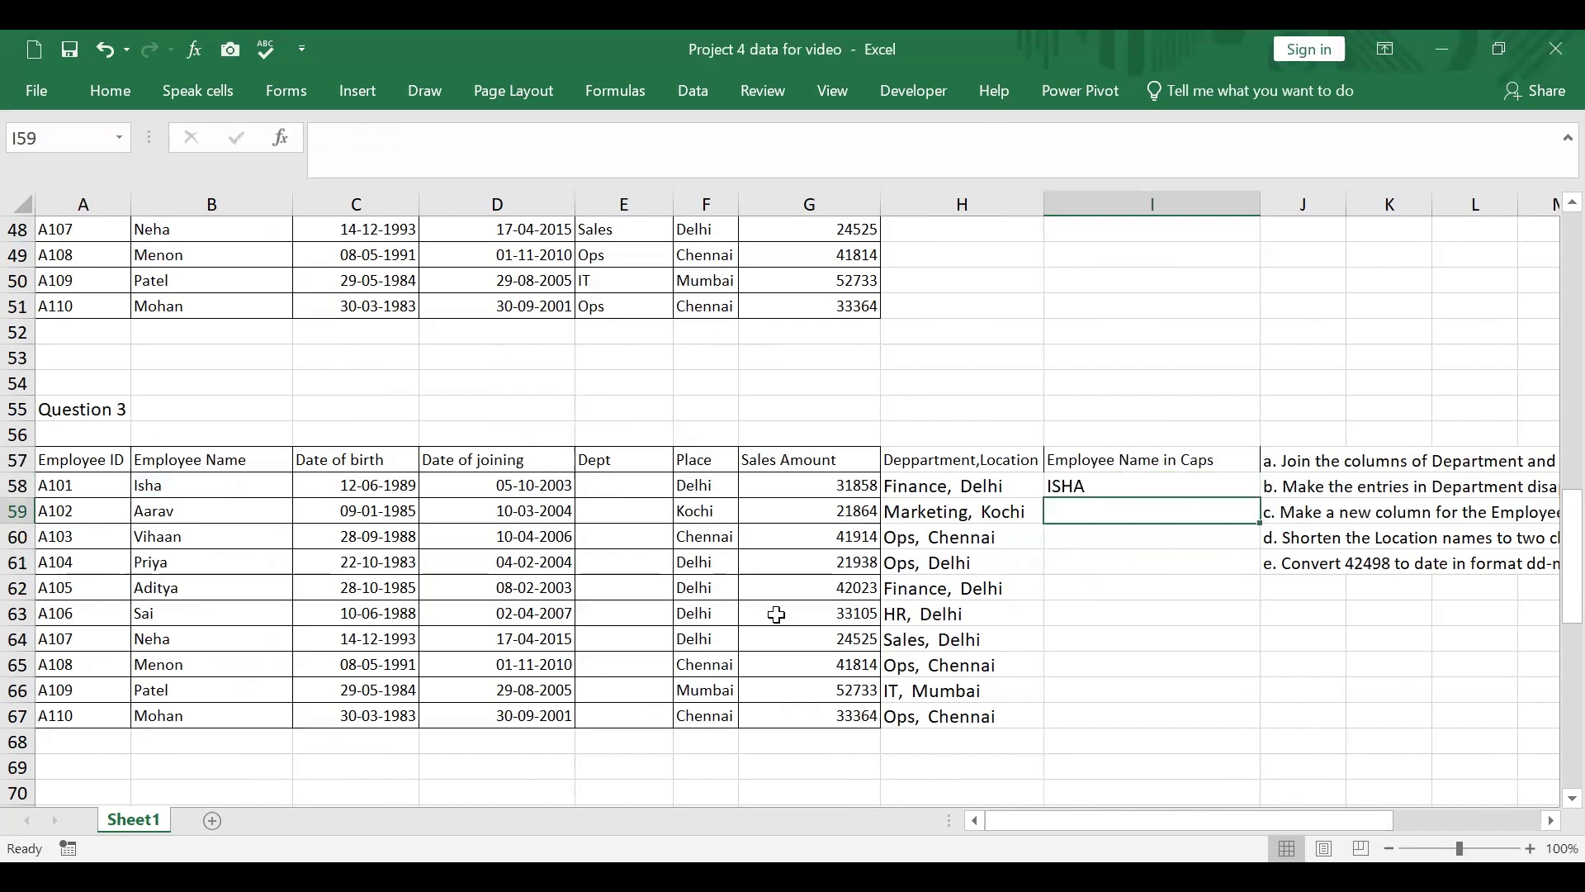
left_click(1205, 481)
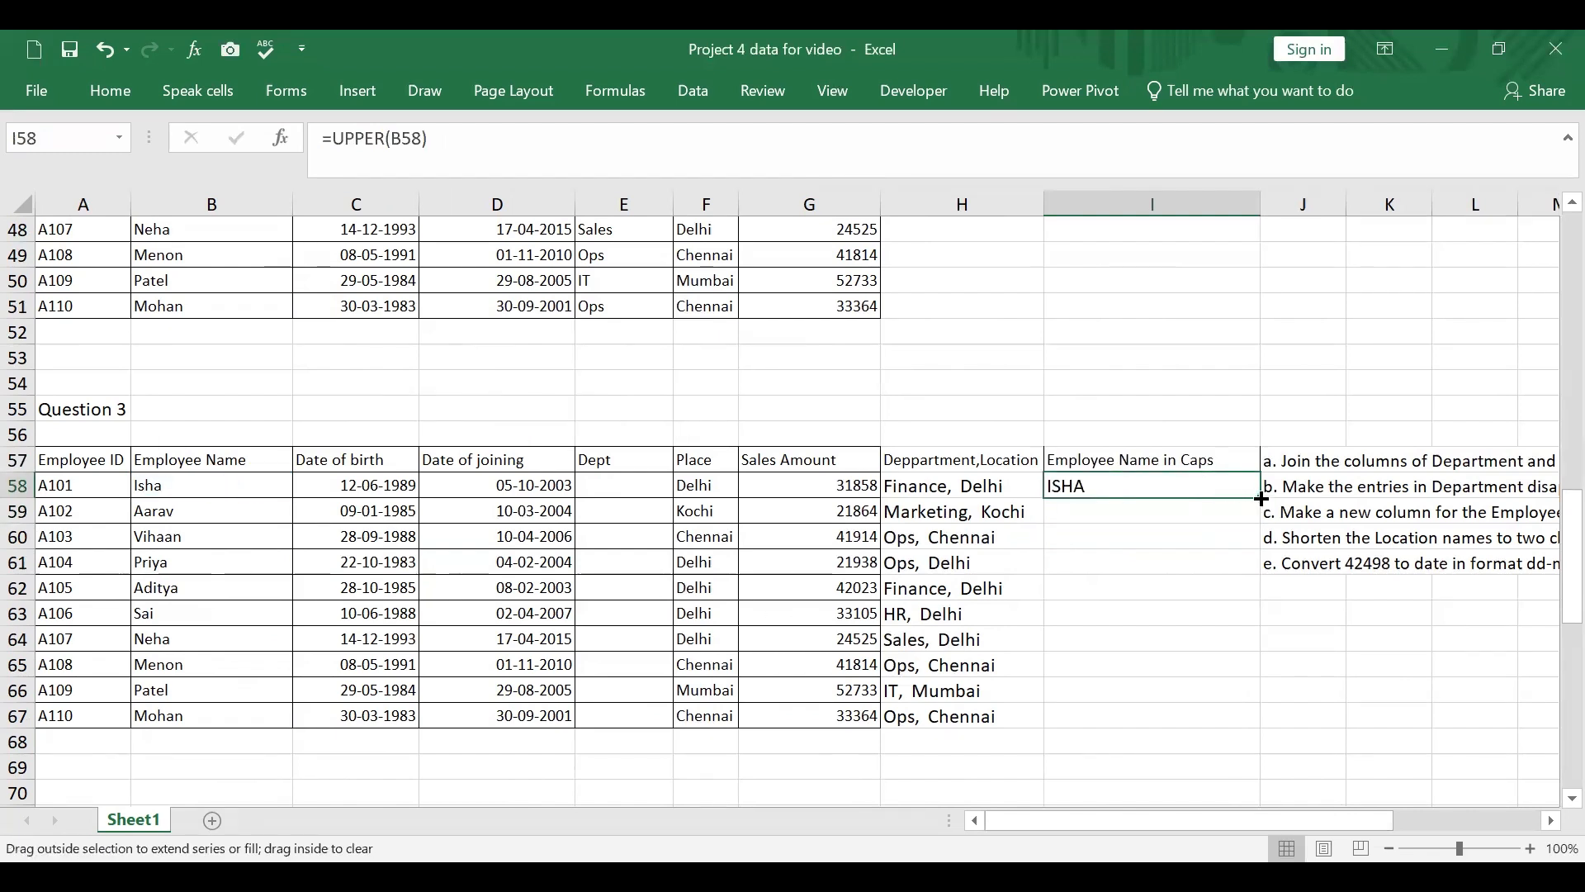
double_click(1260, 497)
Step: Insert two new columns at J and K, in front of the question text
left_click_drag(1313, 822, 1463, 816)
left_click_drag(688, 203, 789, 207)
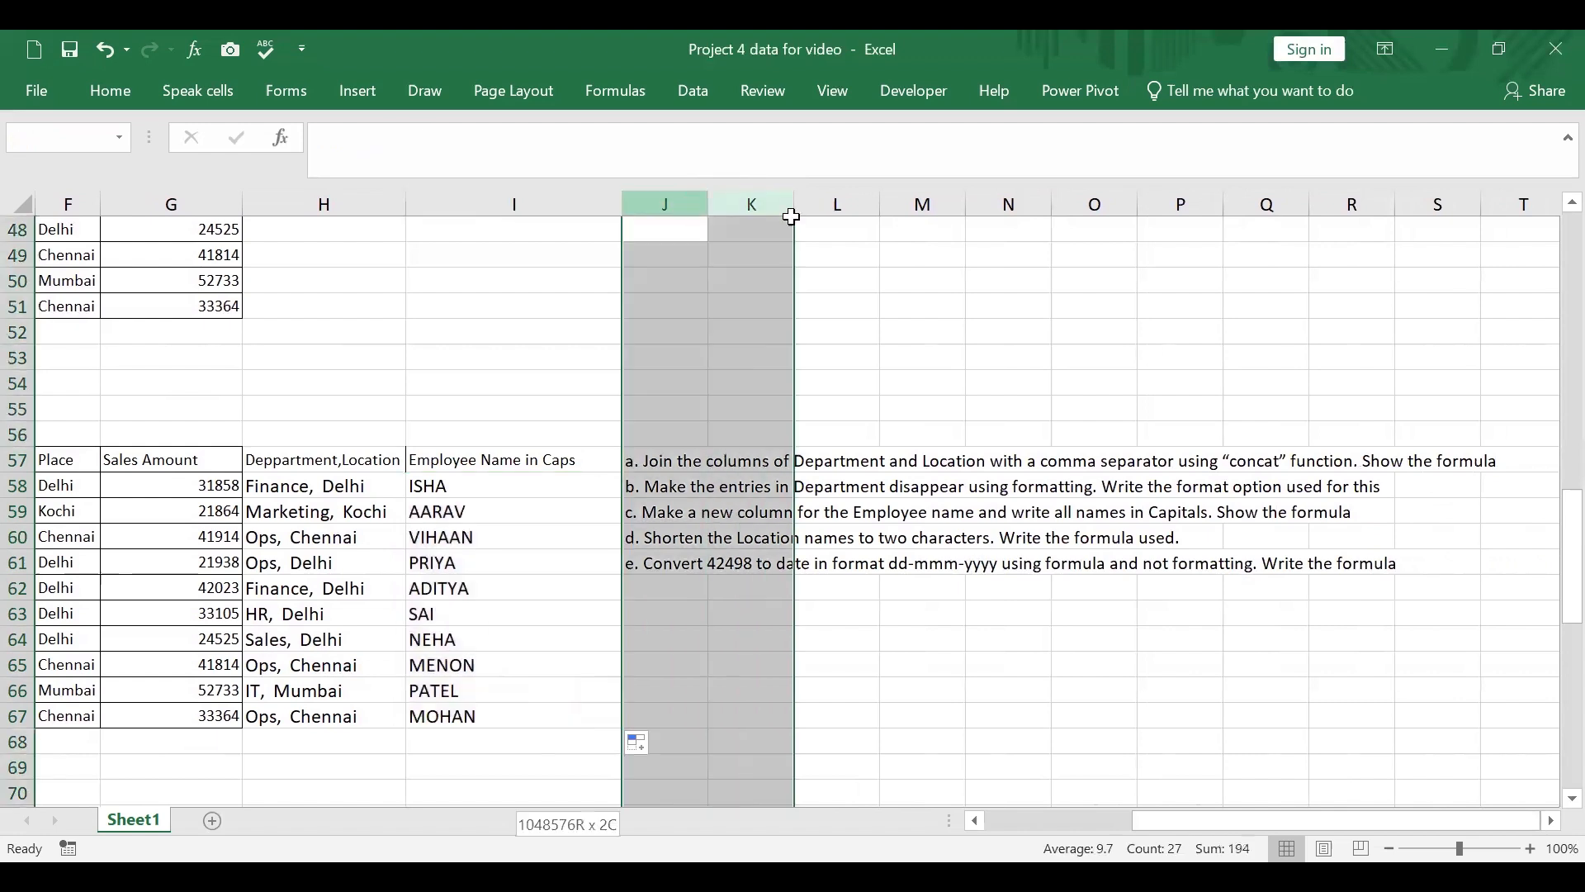
right_click(699, 201)
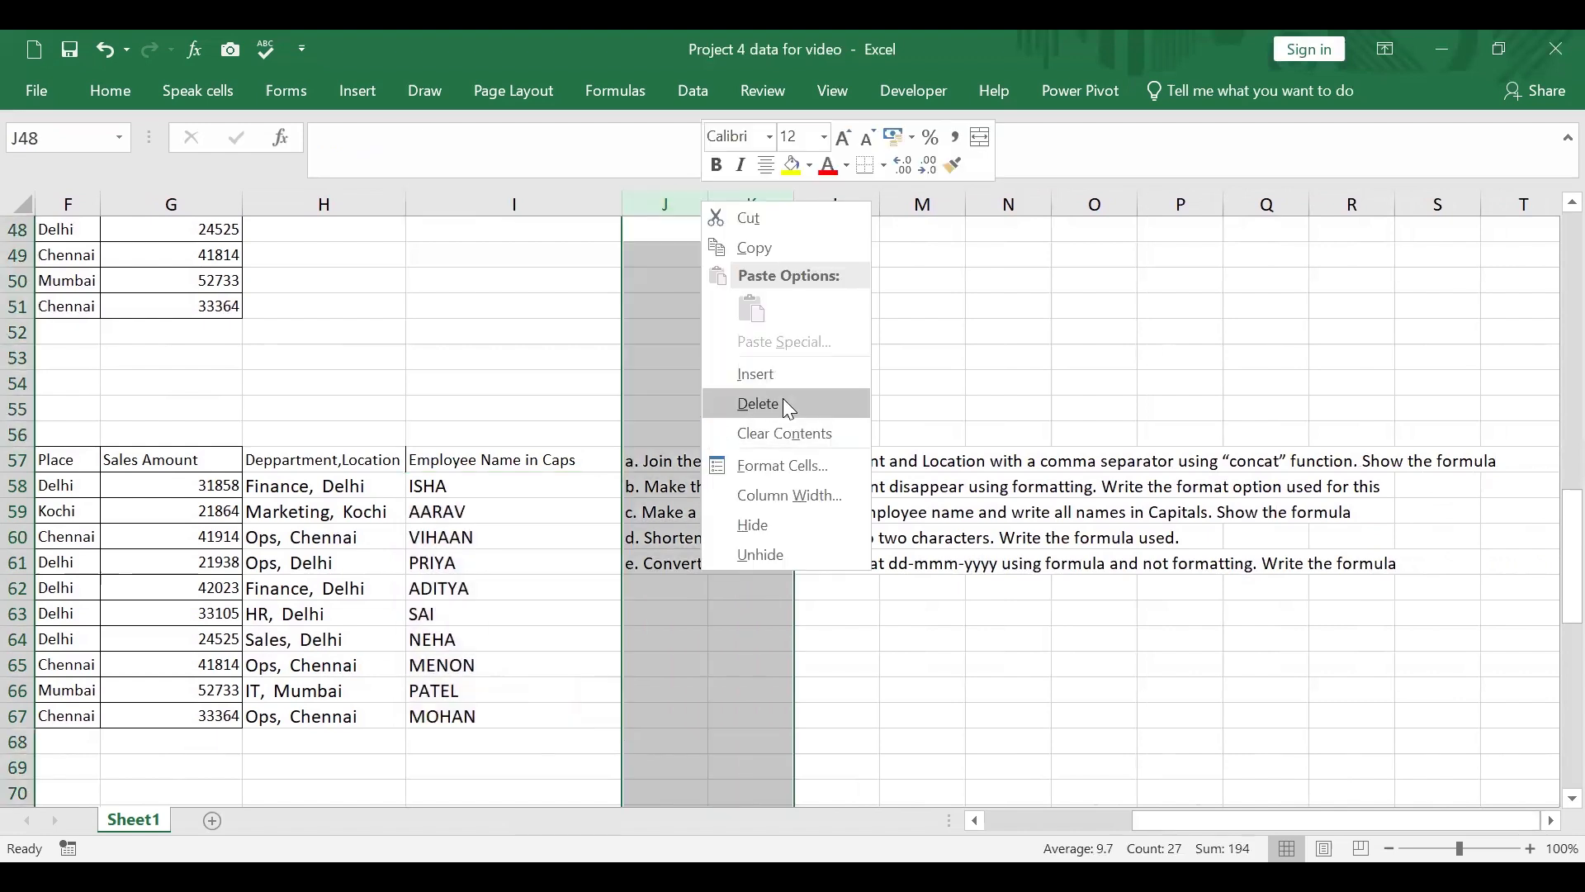
left_click(774, 371)
Step: Enter the header "Shortform Department" in J57
left_click(709, 455)
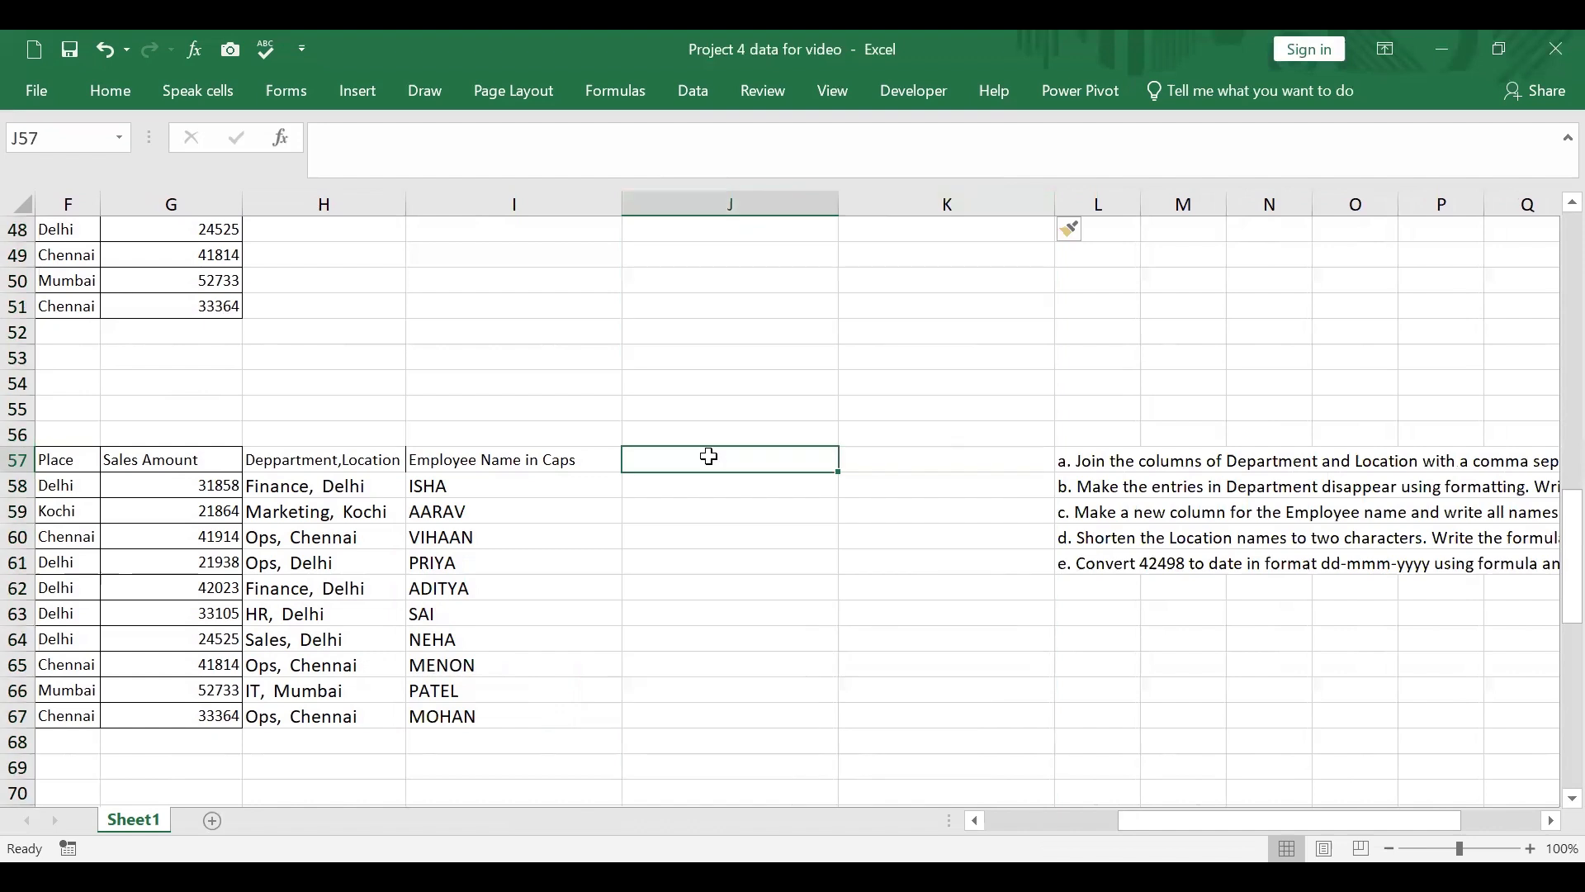
type("S")
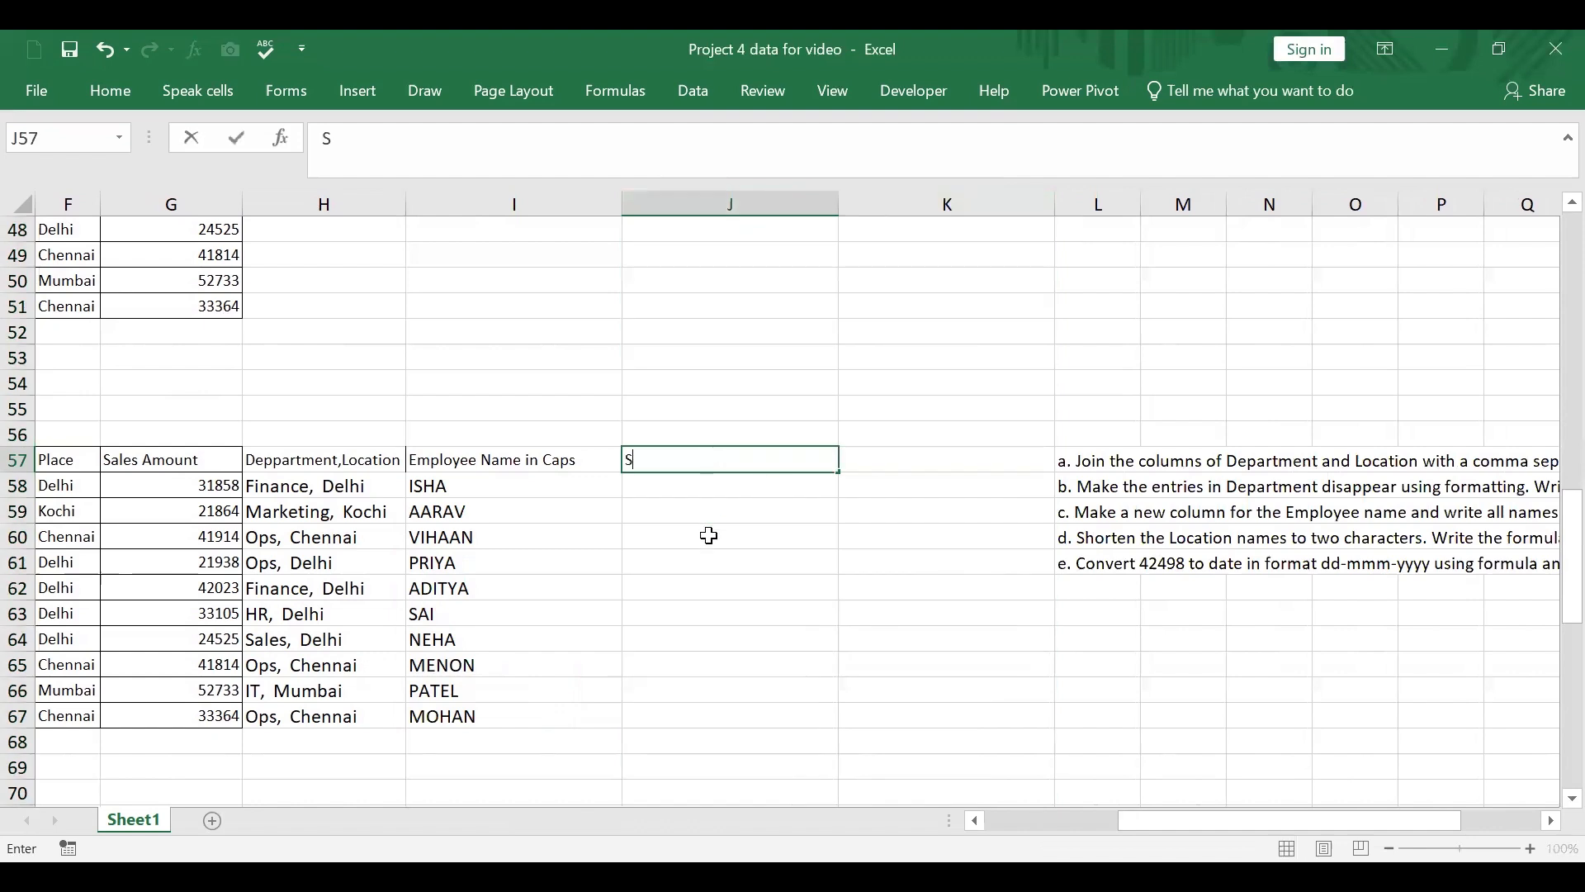
type("hortform De")
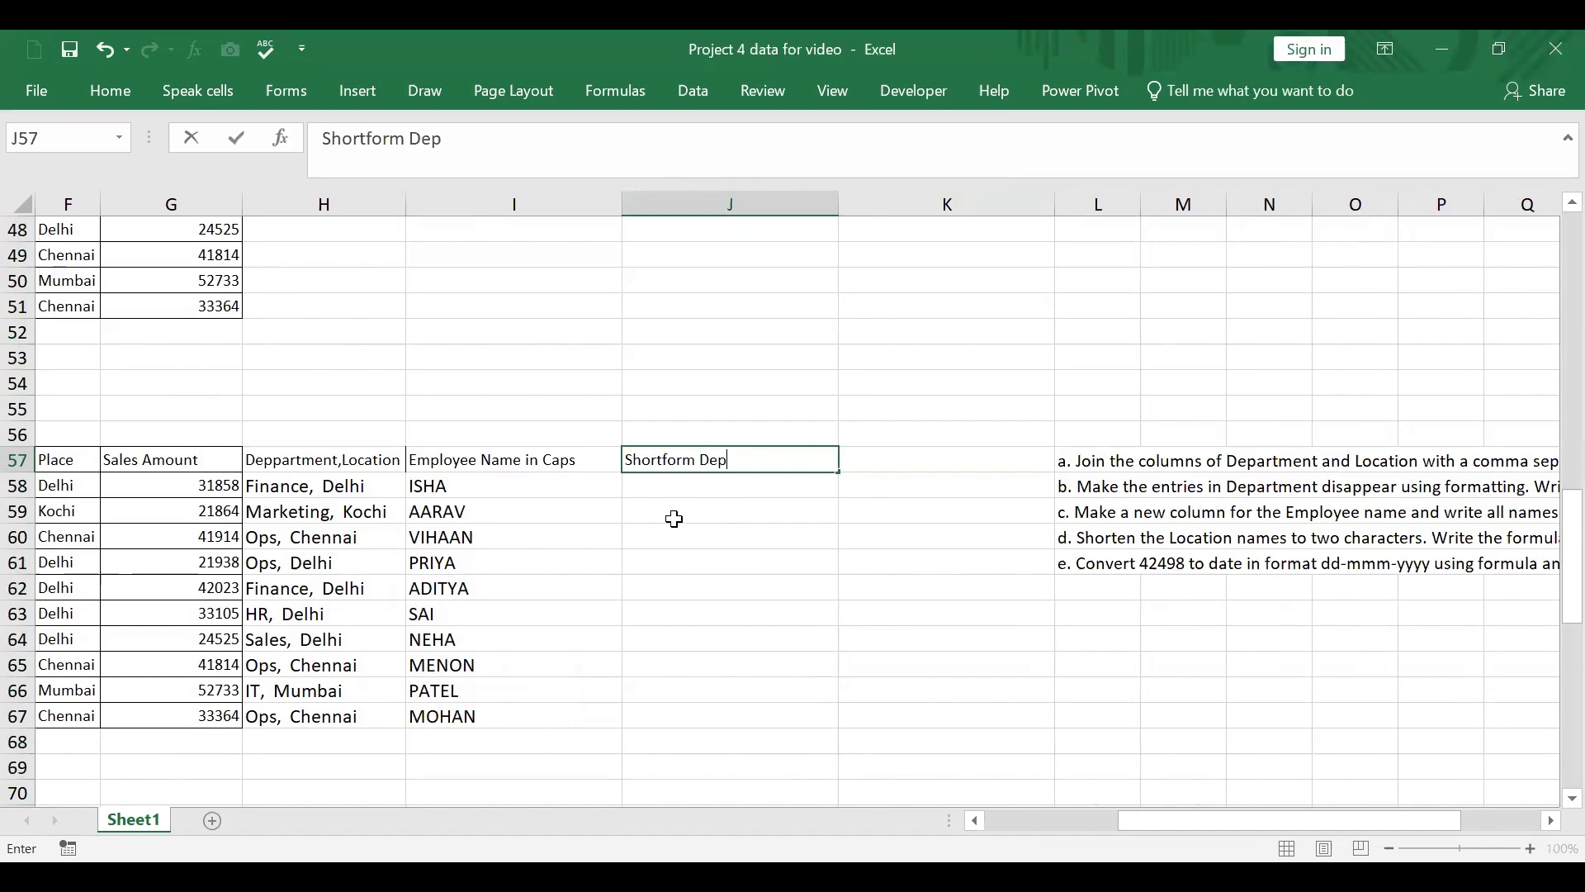
type("p")
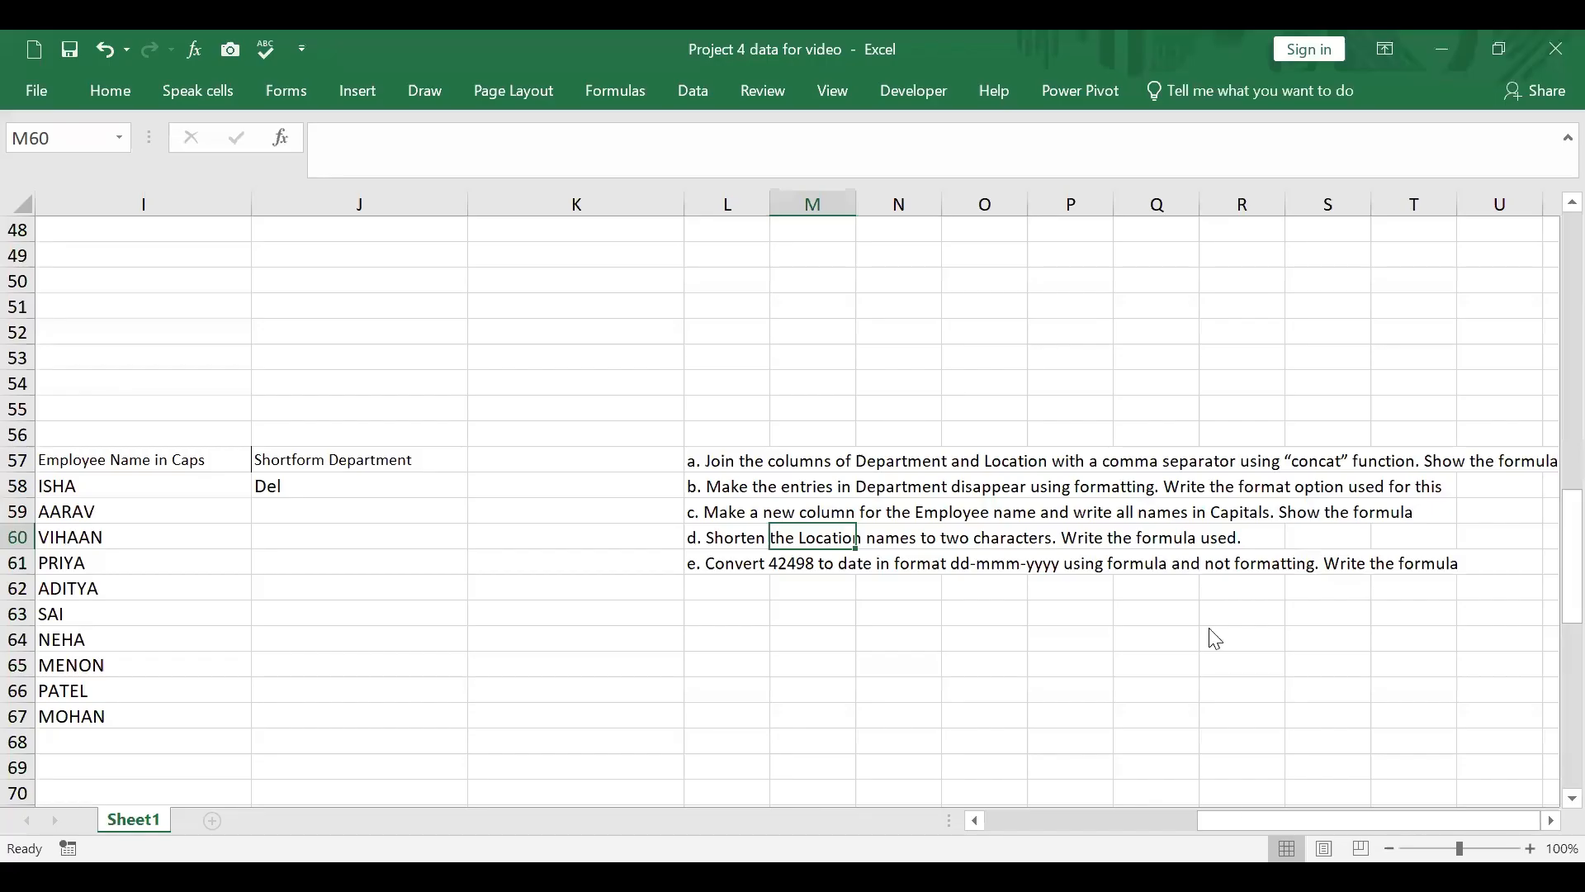
left_click(1242, 822)
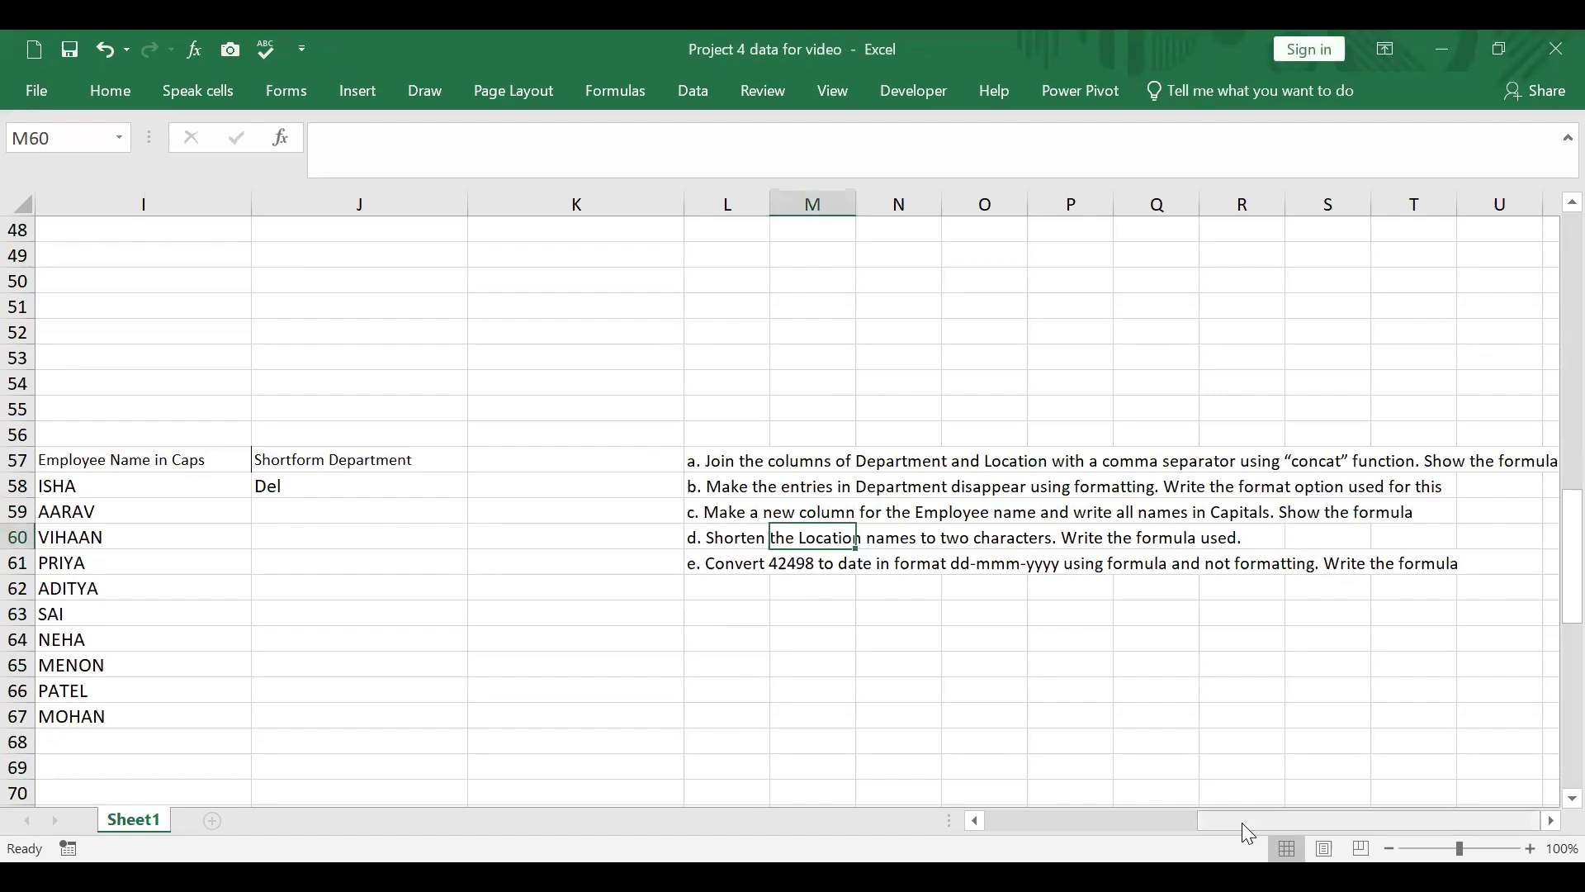
left_click_drag(1249, 826, 958, 822)
scroll(1017, 710, "down", 4)
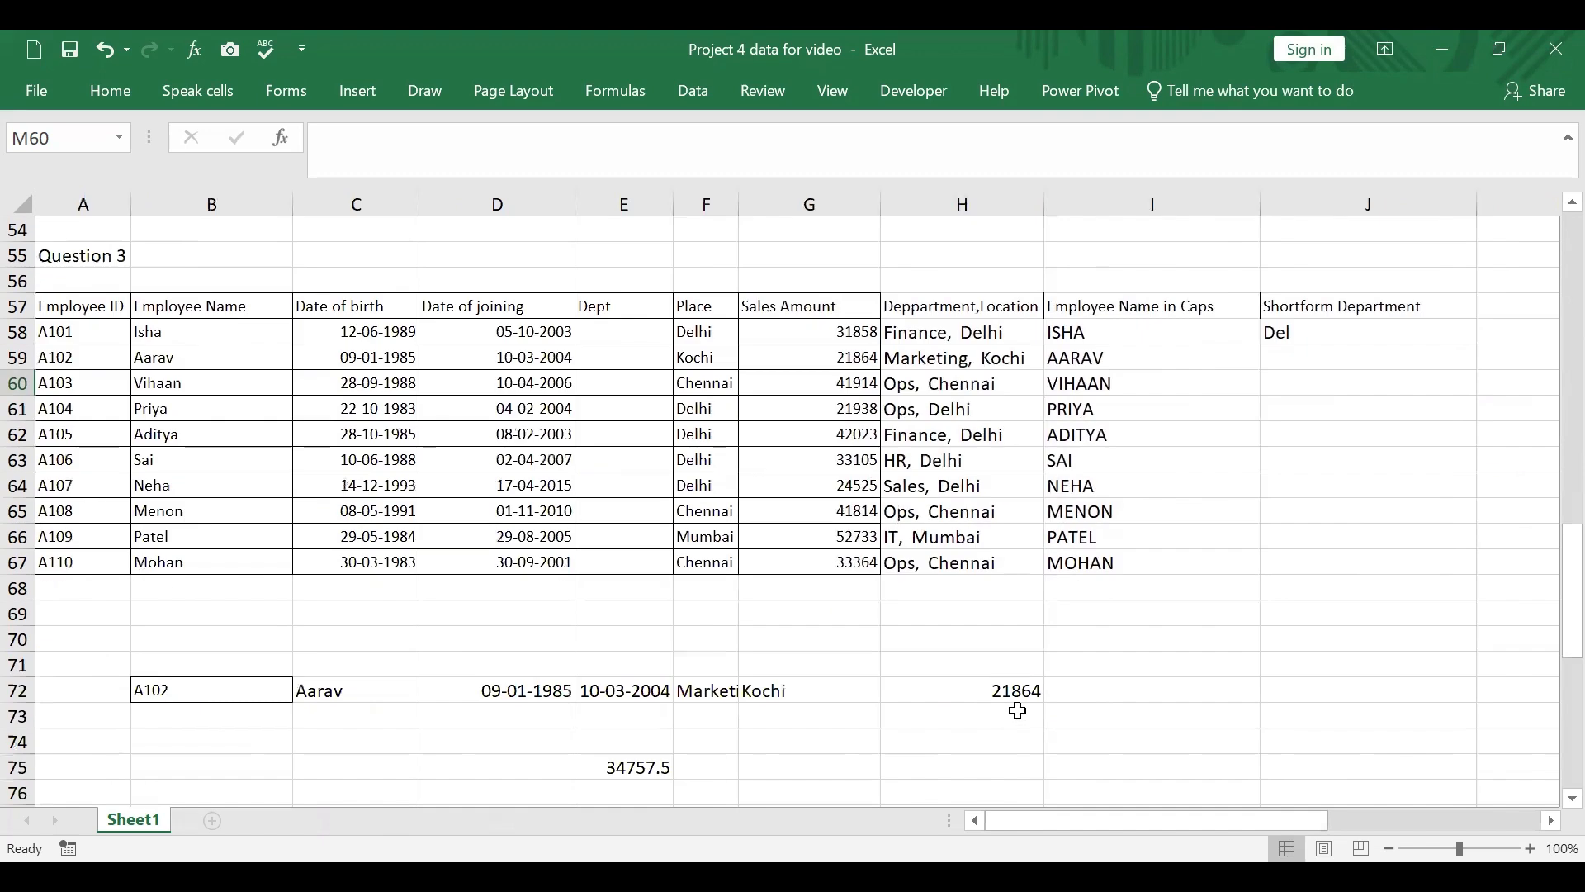
left_click(624, 725)
type("=")
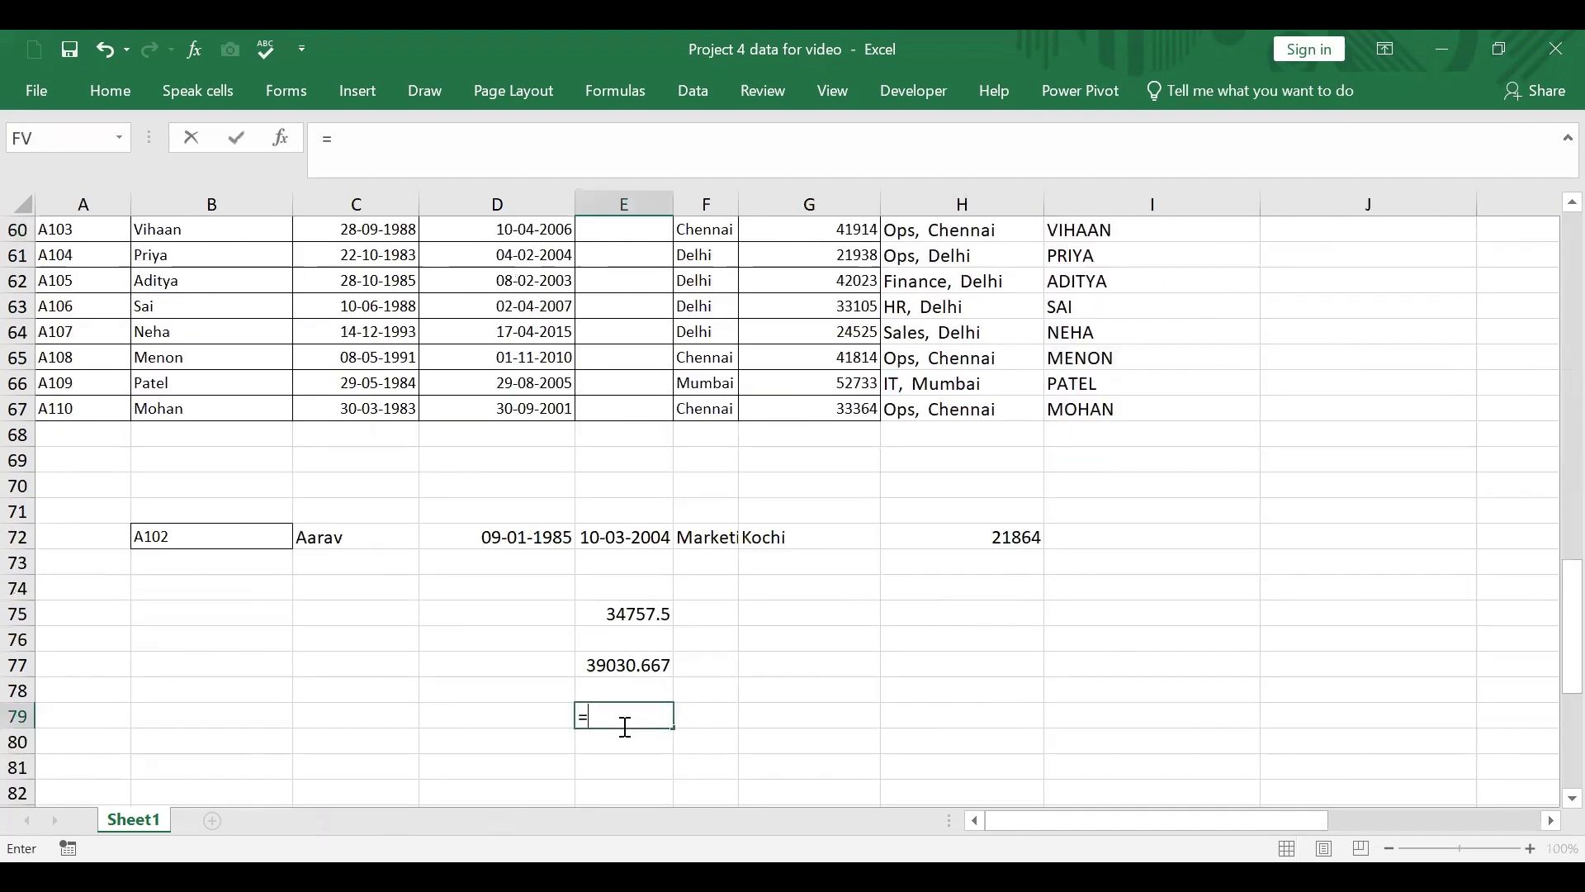
type("left(")
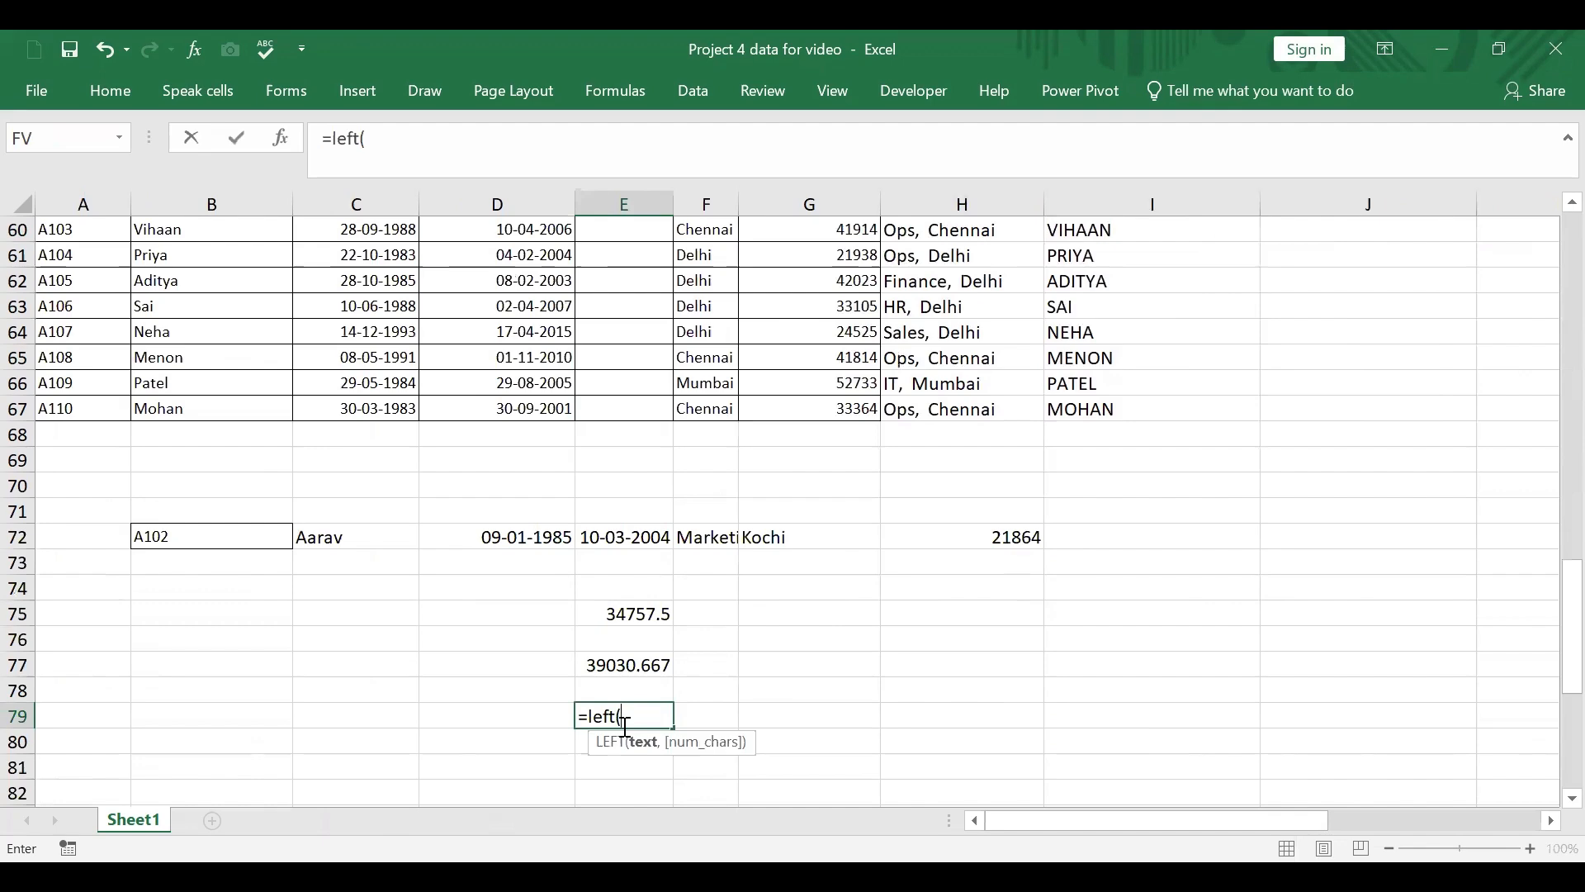
scroll(813, 462, "up", 2)
left_click(1308, 330)
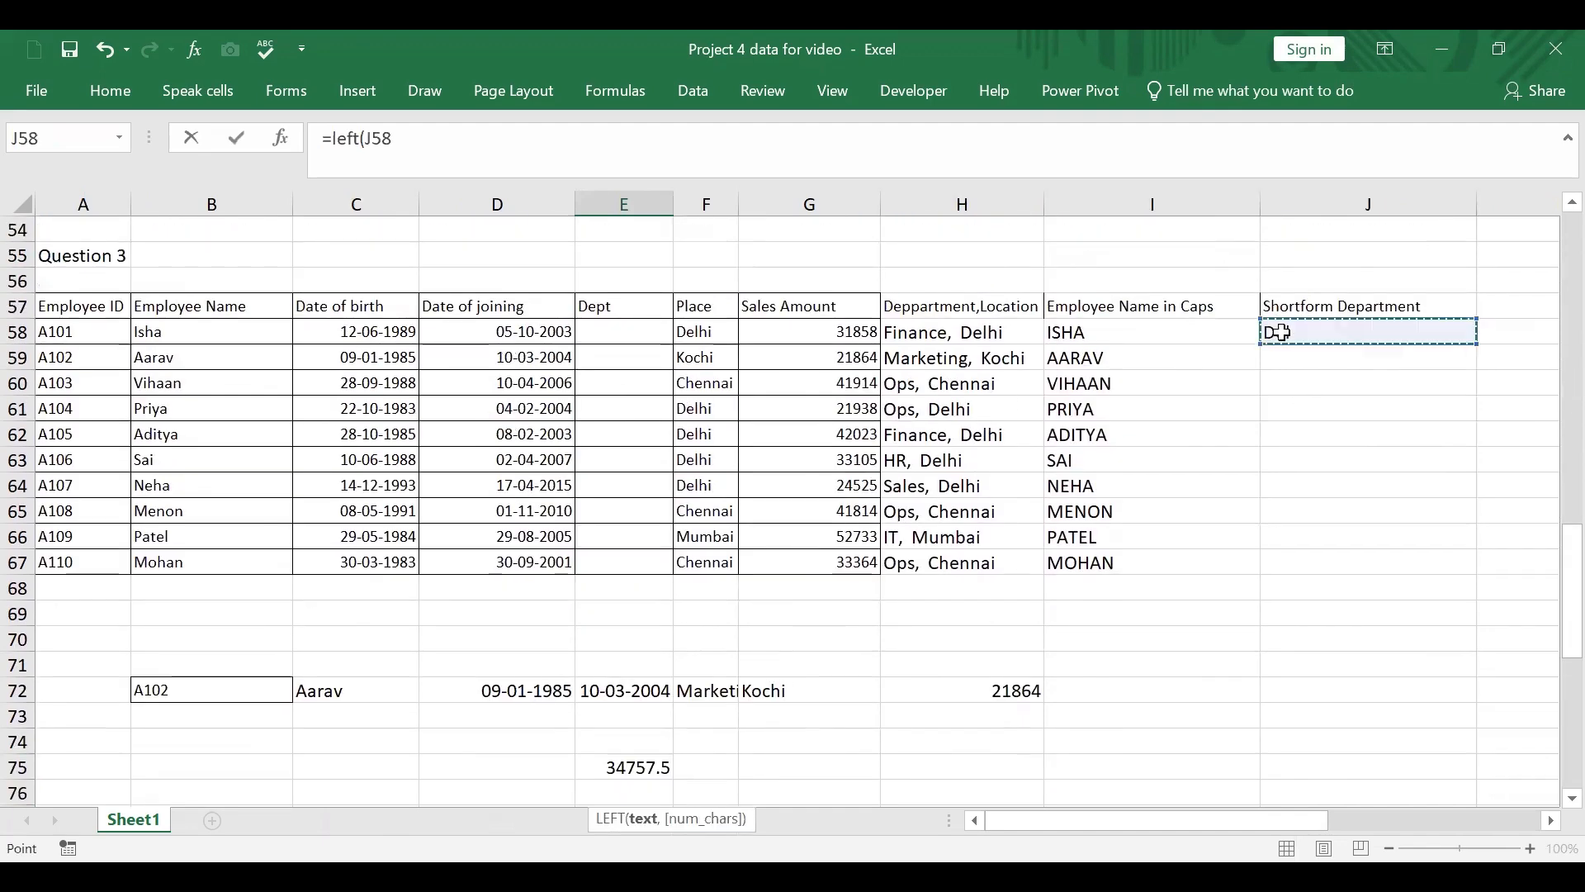
scroll(1278, 332, "down", 1)
key("BackSpace")
key("BackSpace")
key("BackSpace")
key("BackSpace")
key("BackSpace")
key("BackSpace")
key("BackSpace")
key("BackSpace")
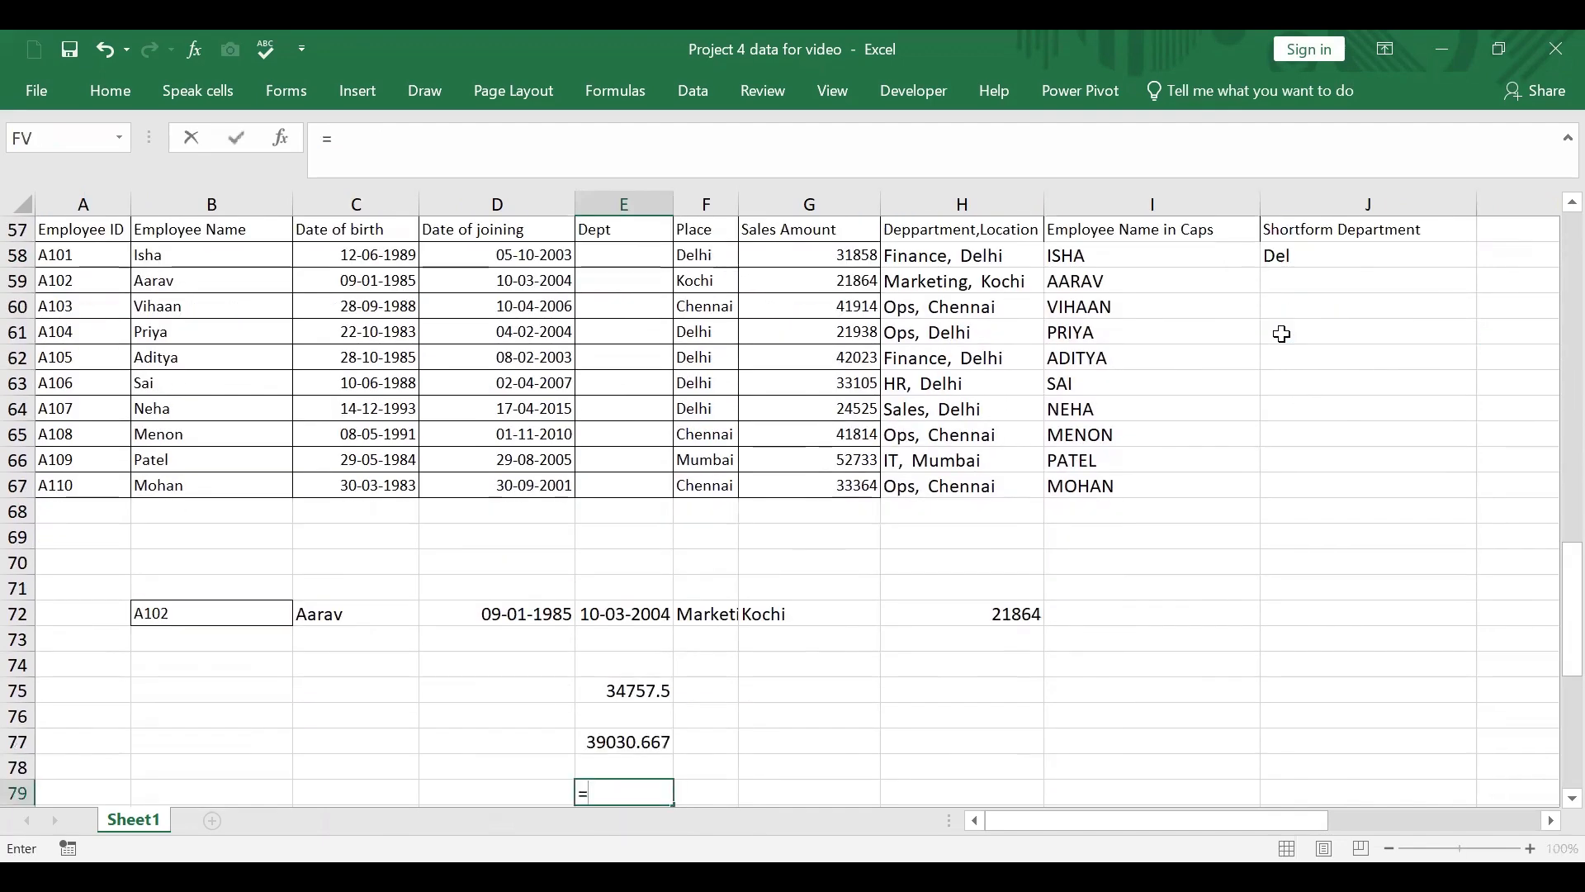
left_click(1301, 254)
key("Escape")
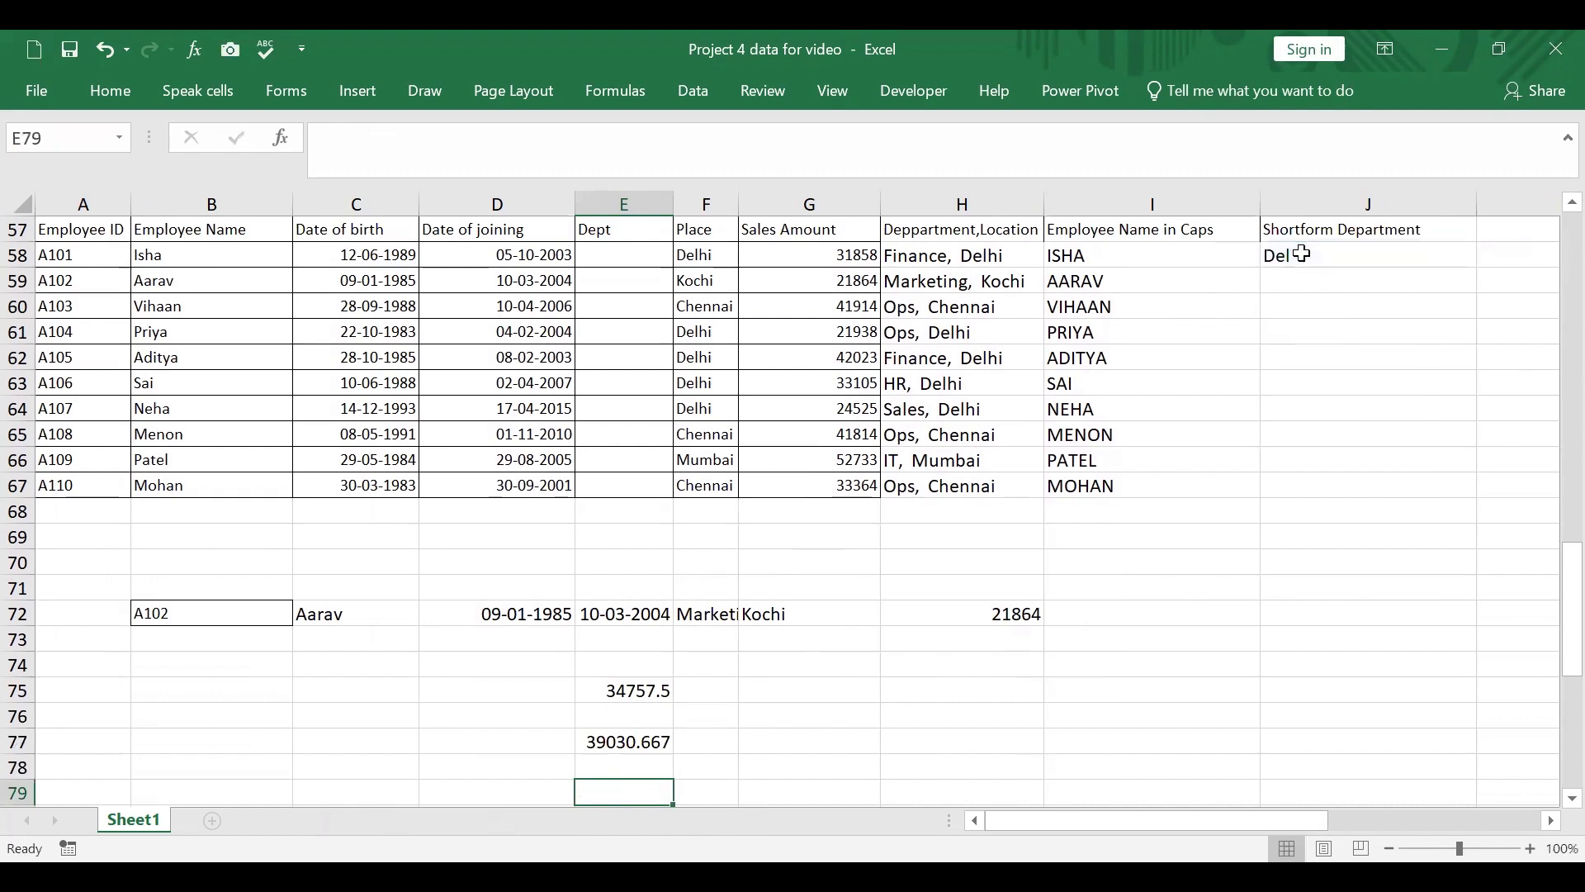
Step: Enter =LEFT(E58,3) in J58 and fill the formula down to J67
left_click(1301, 254)
type("=")
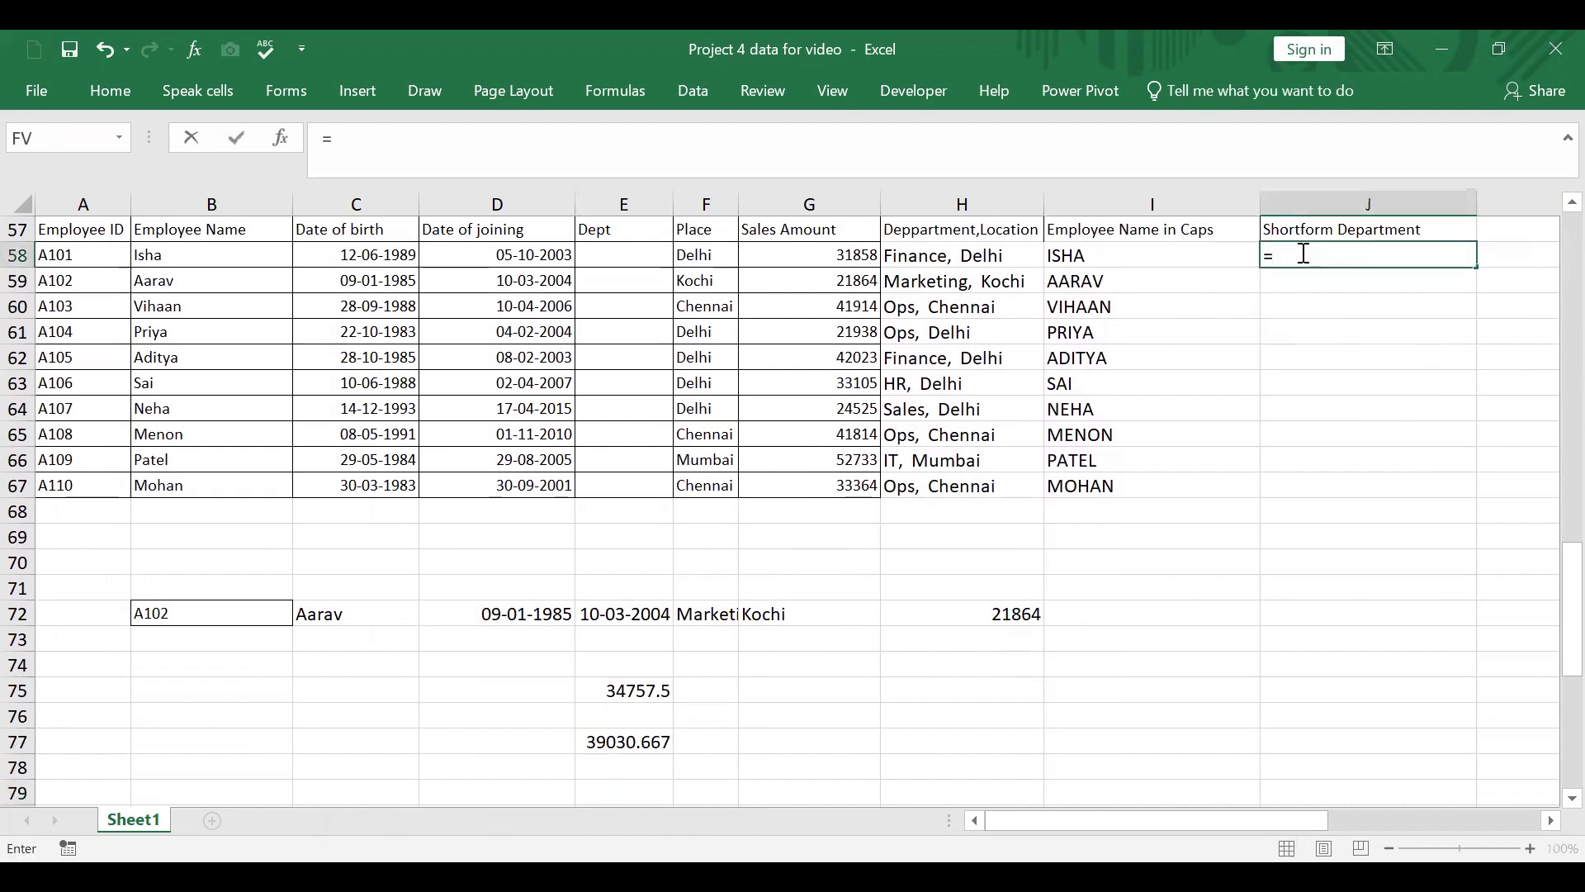
type("left(")
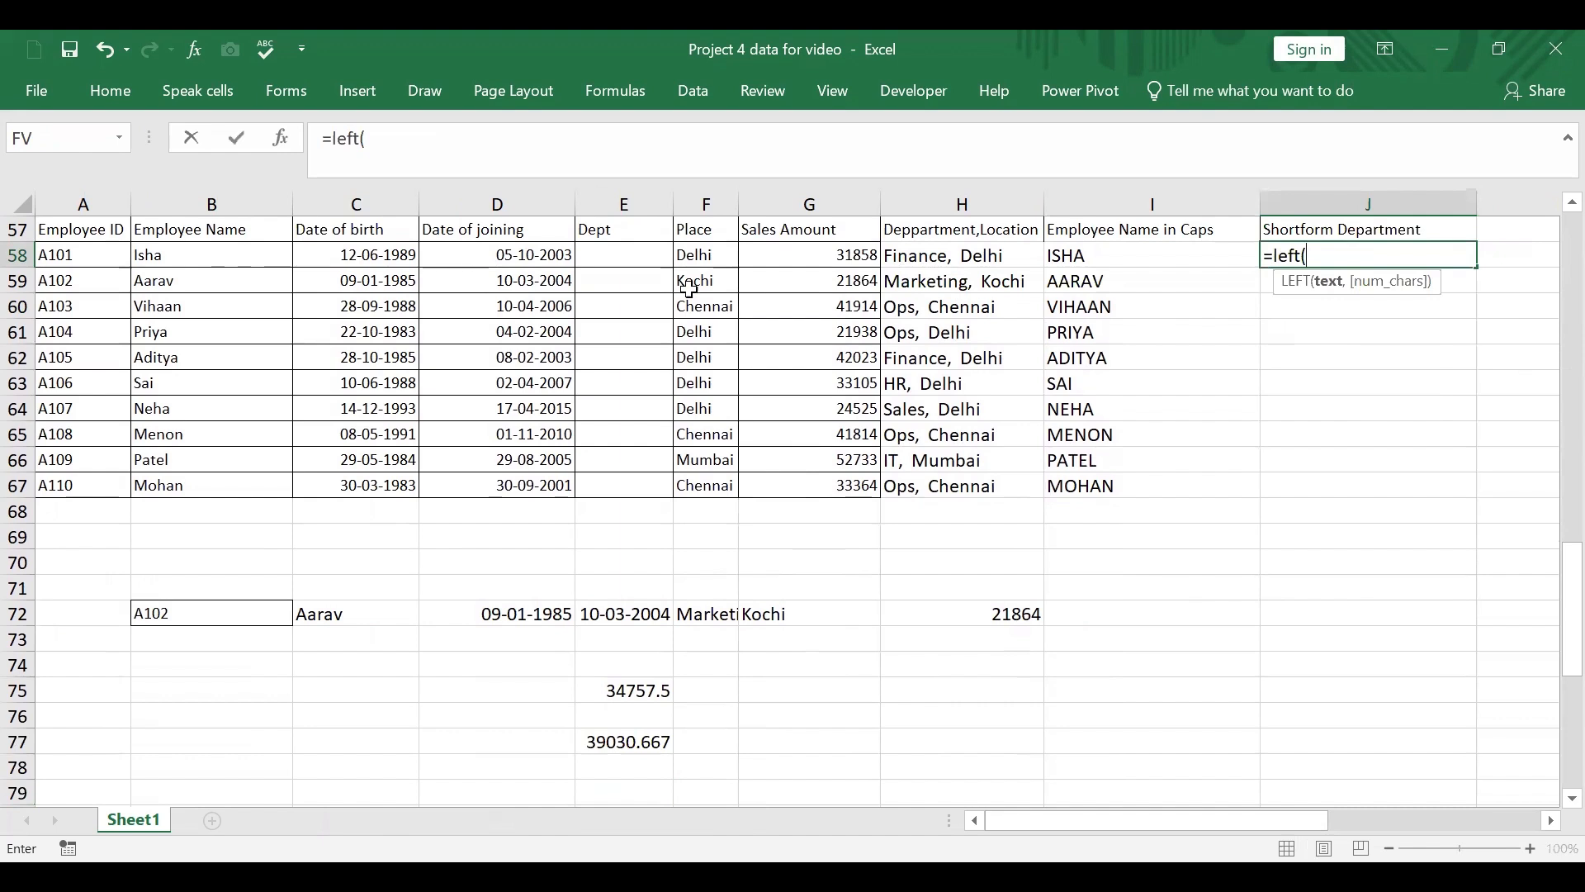
left_click(636, 255)
type(",3")
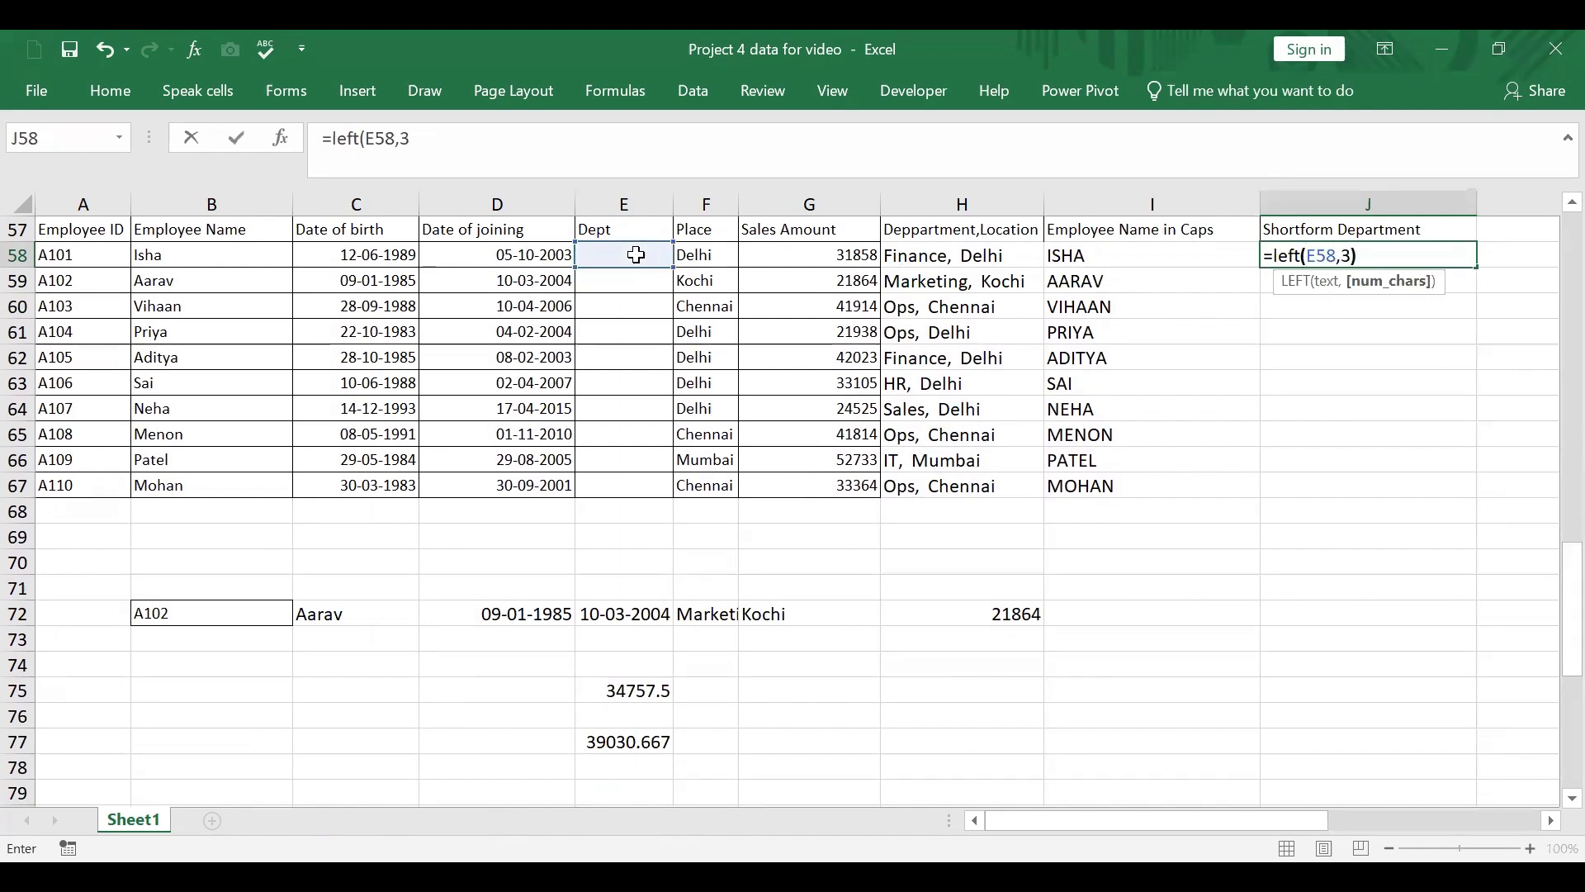
key("Return")
left_click(1302, 253)
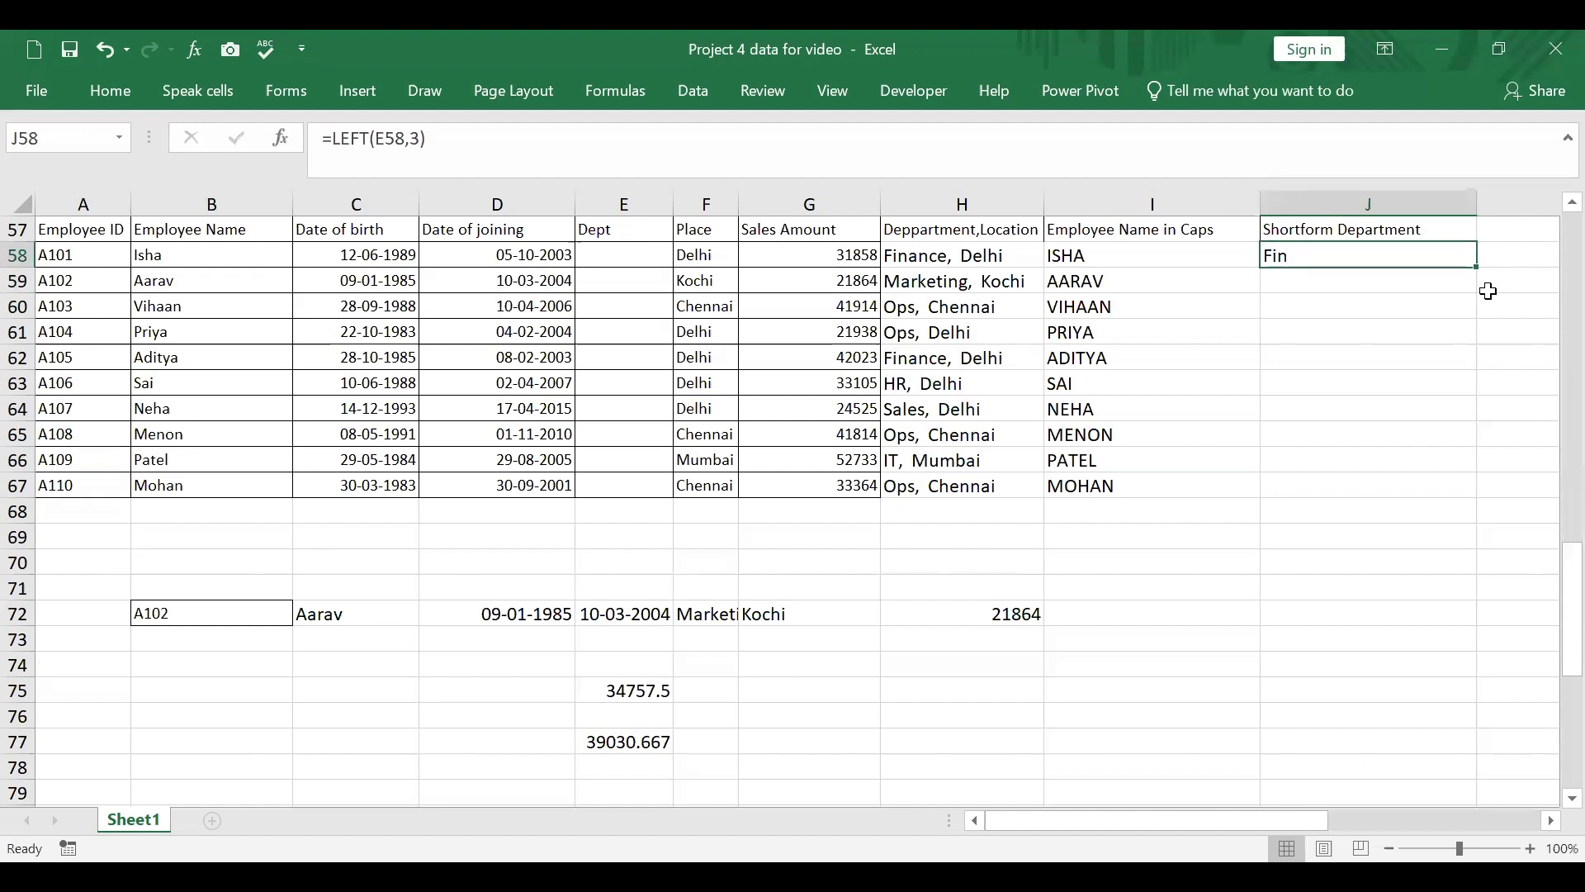
double_click(1475, 266)
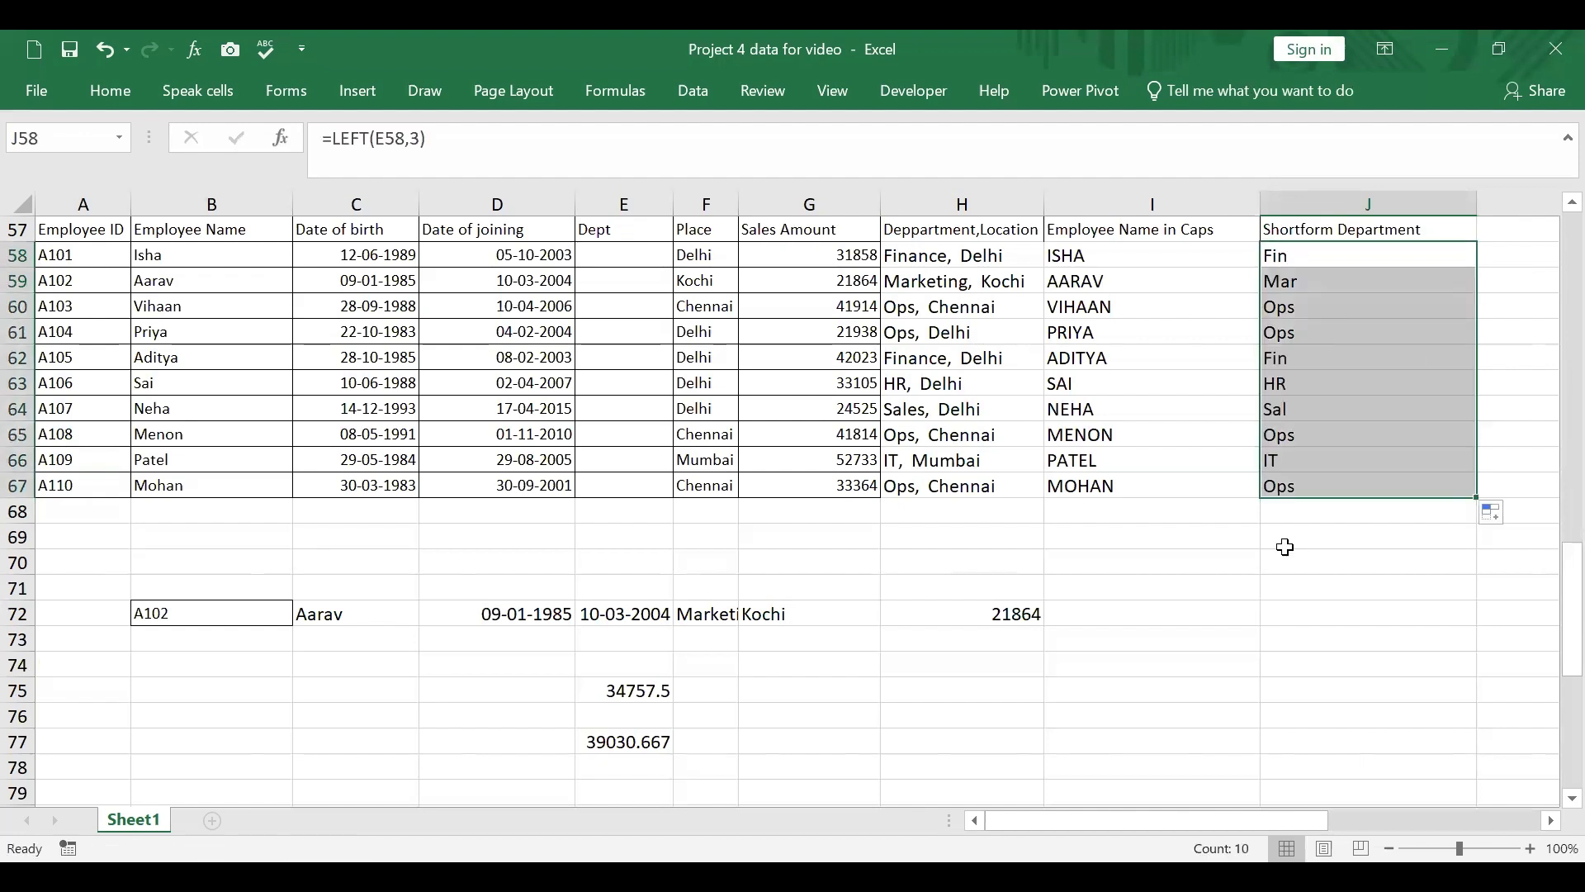
Step: Change the character count in J58's LEFT formula to 2 and refill the column down to J67
left_click(1313, 254)
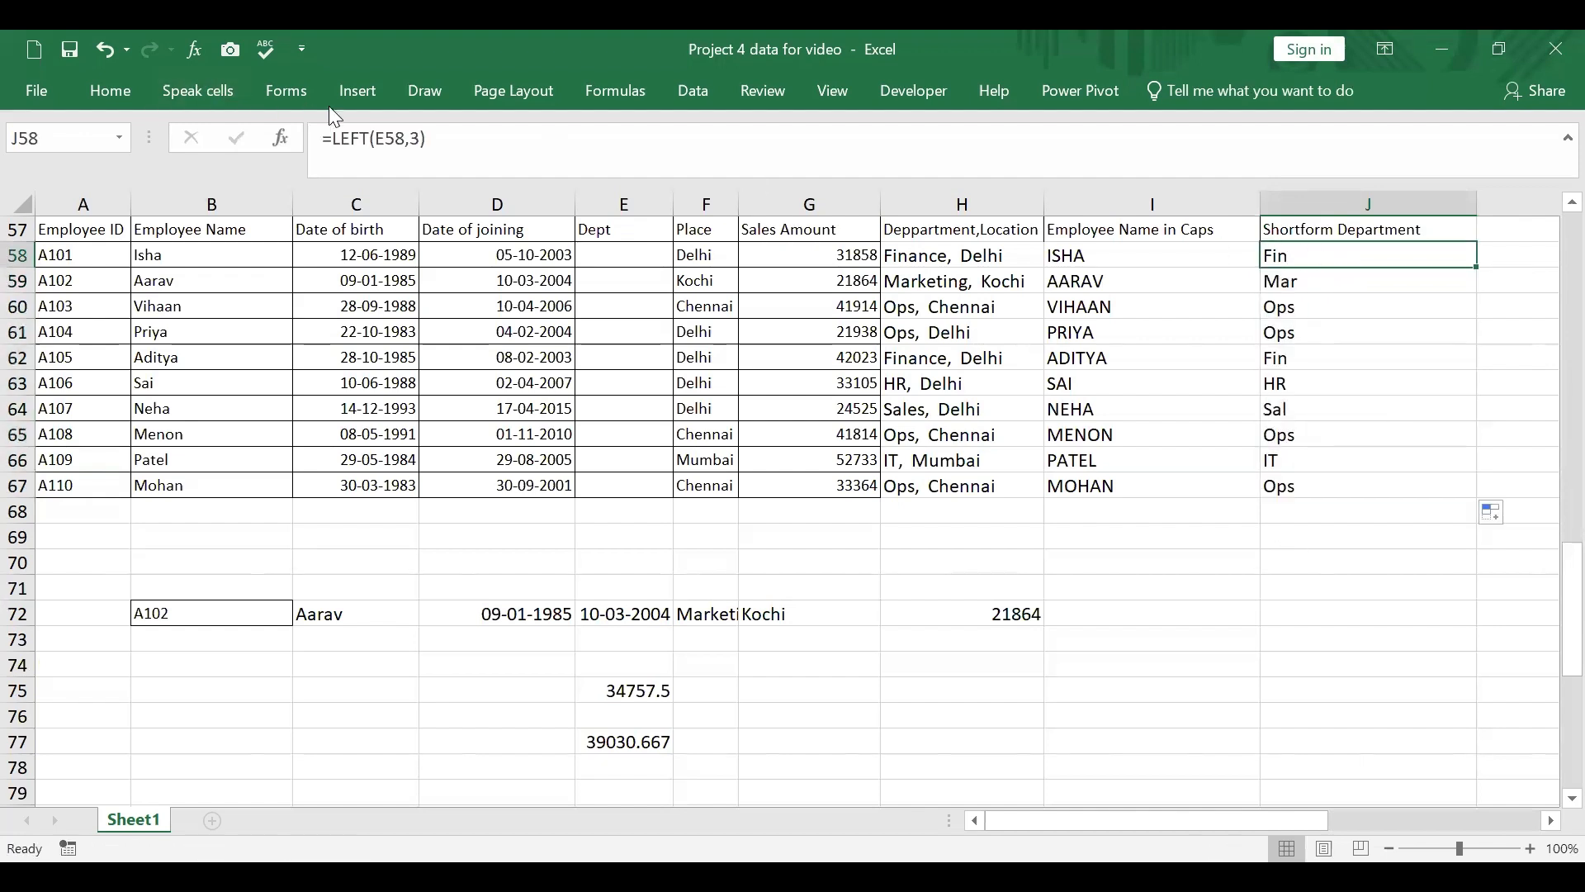
left_click(417, 148)
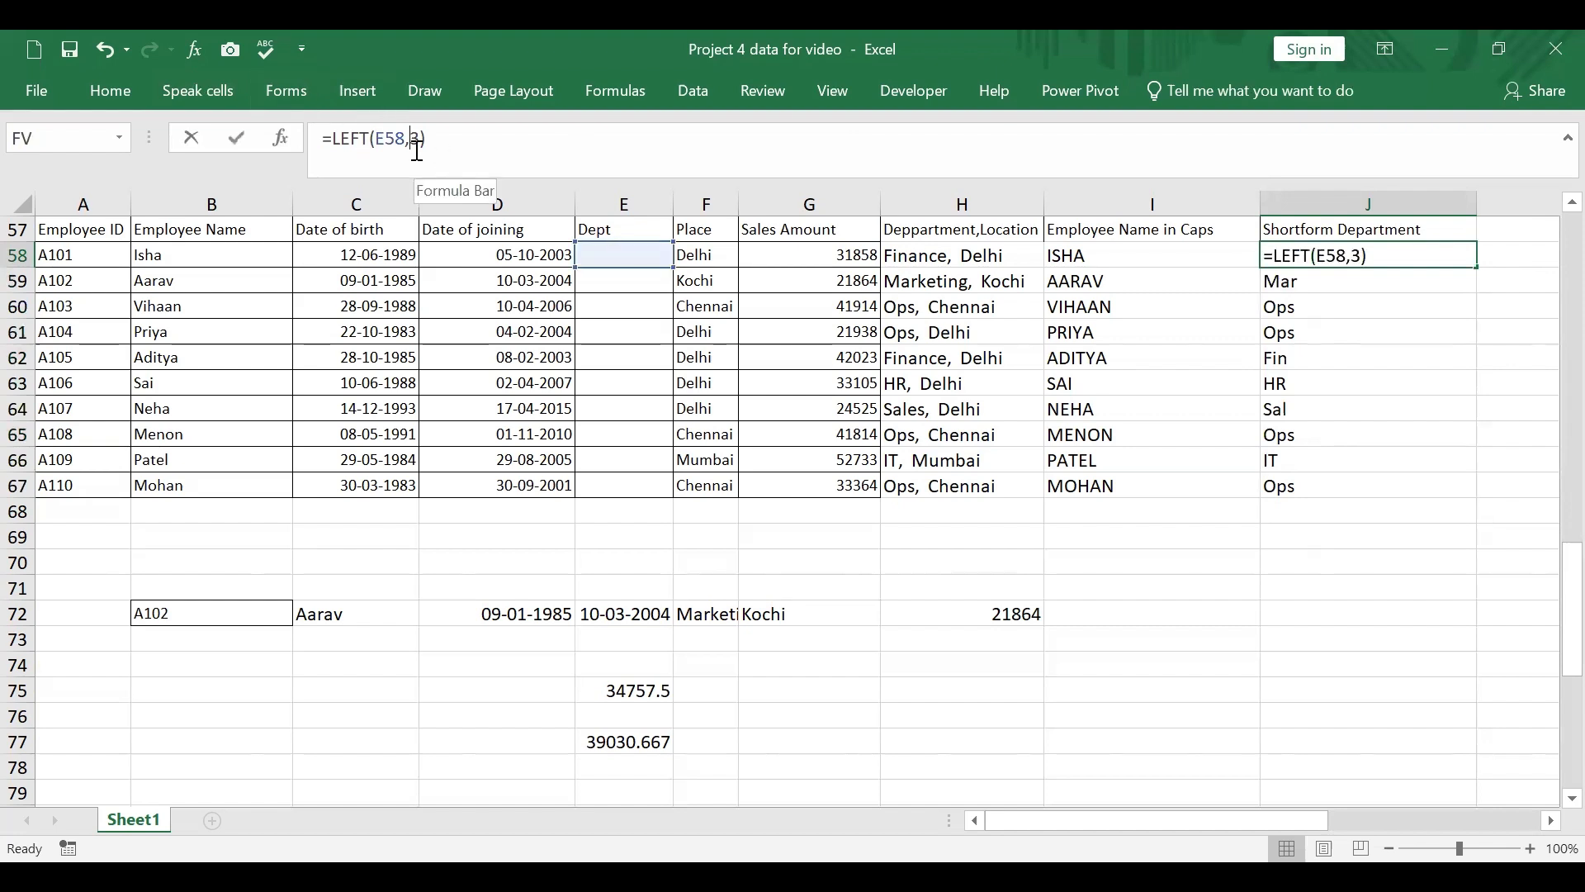
type("2")
key("Delete")
key("Return")
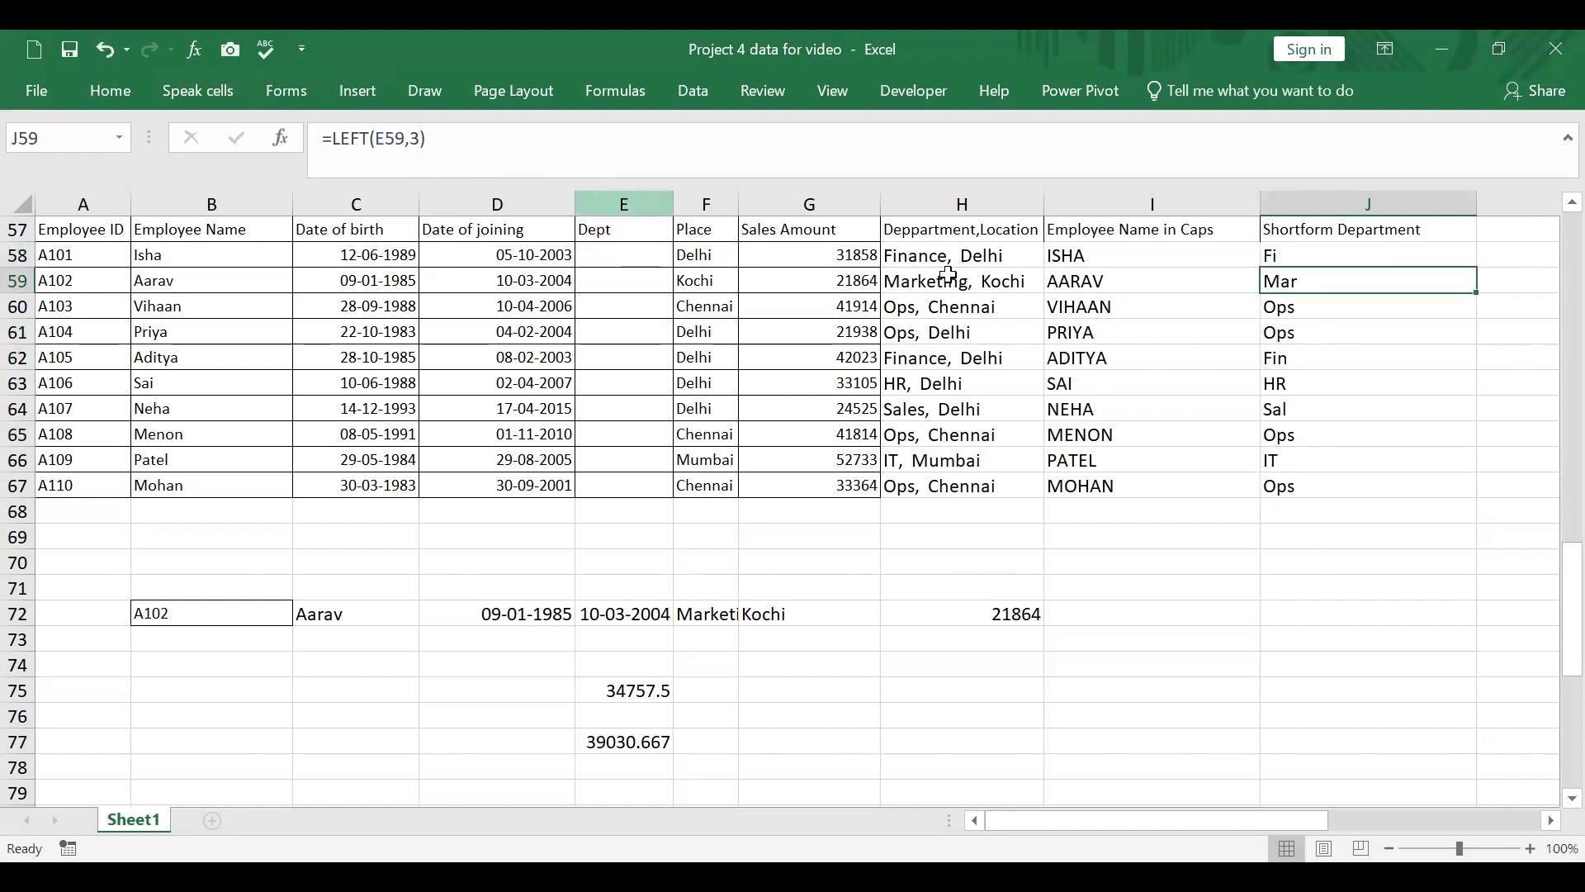
left_click(1355, 255)
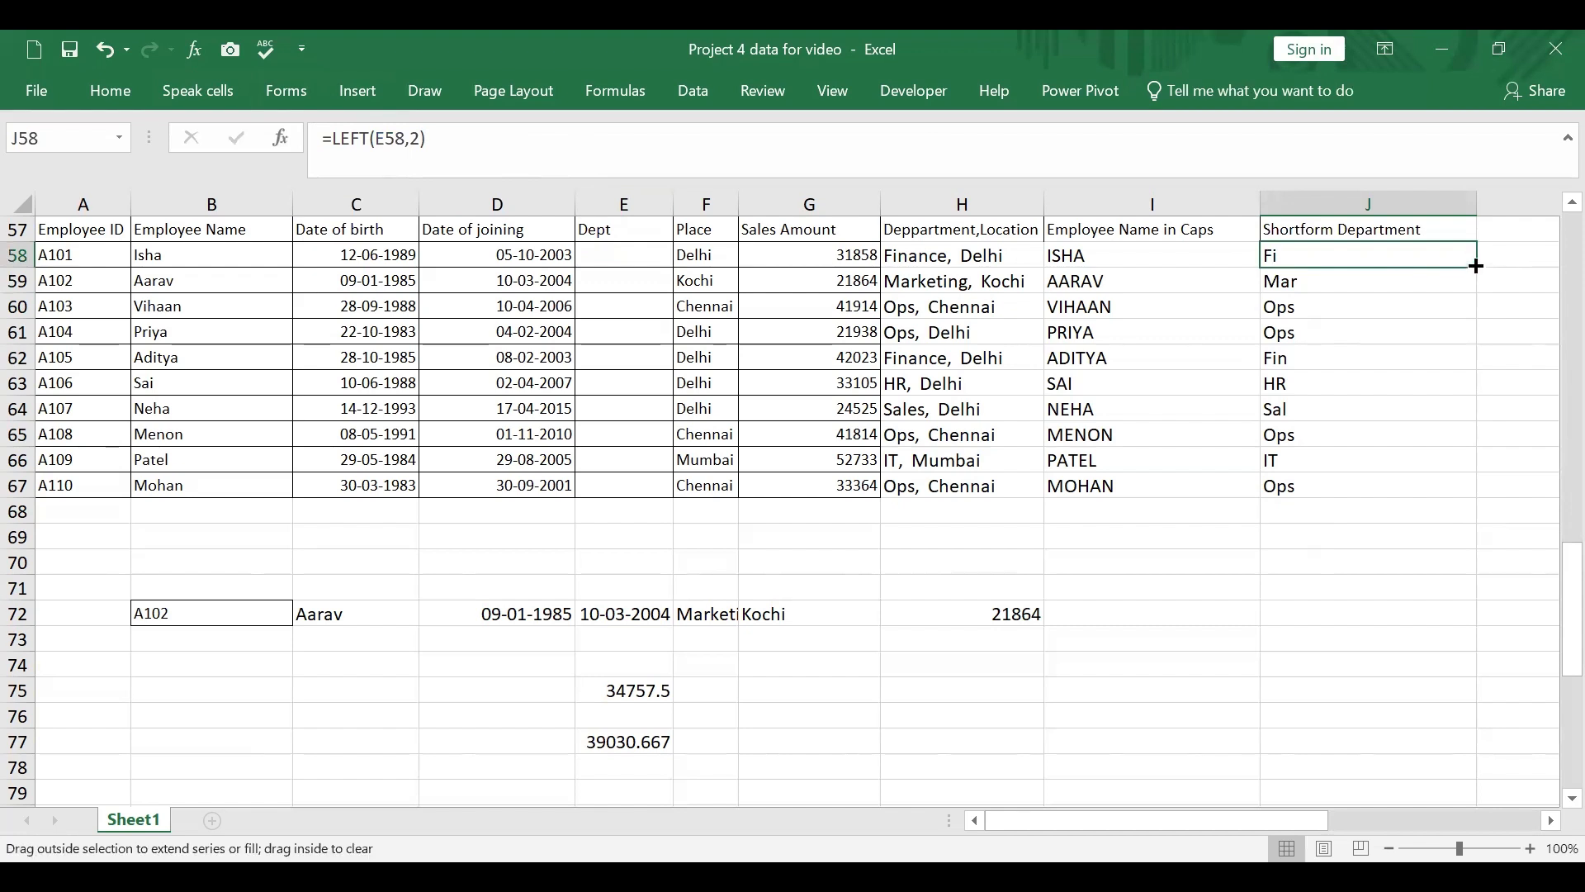
double_click(1478, 273)
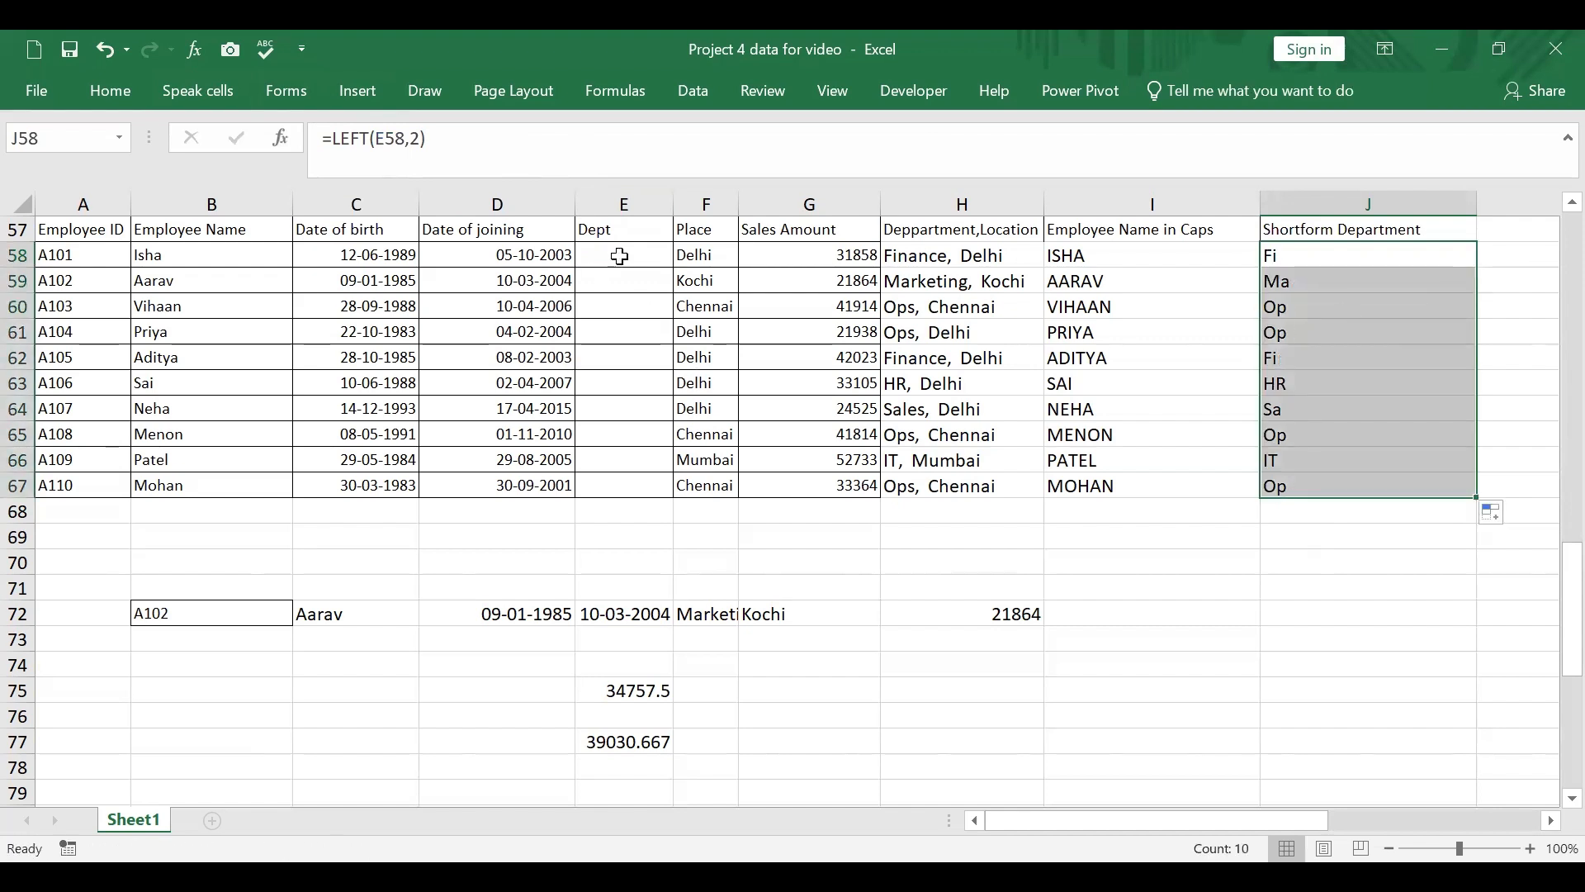
left_click(612, 289)
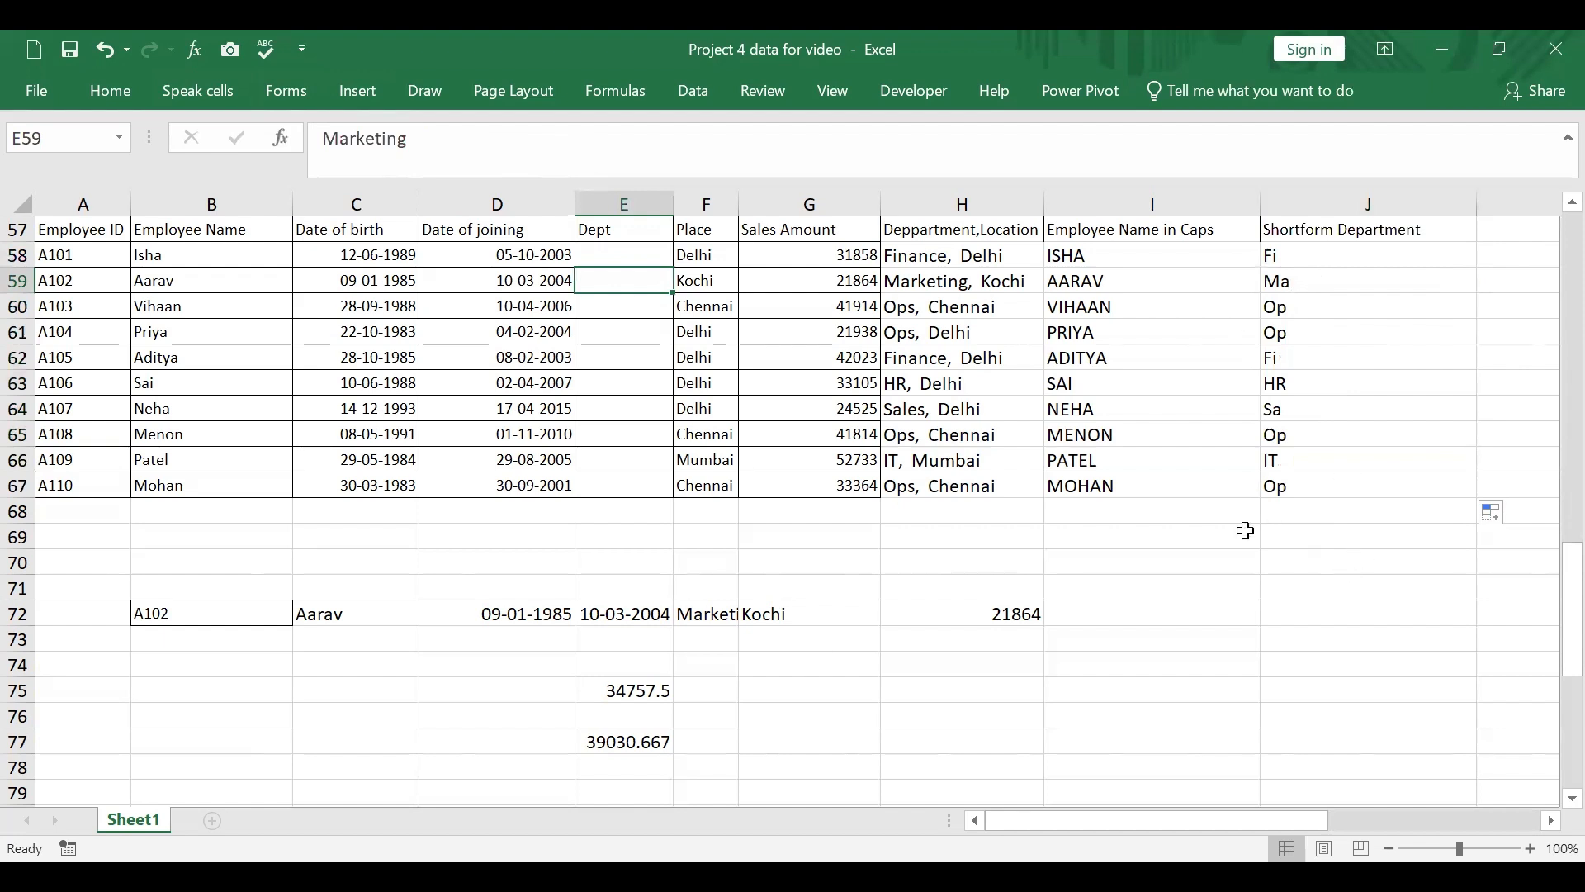
left_click(1341, 252)
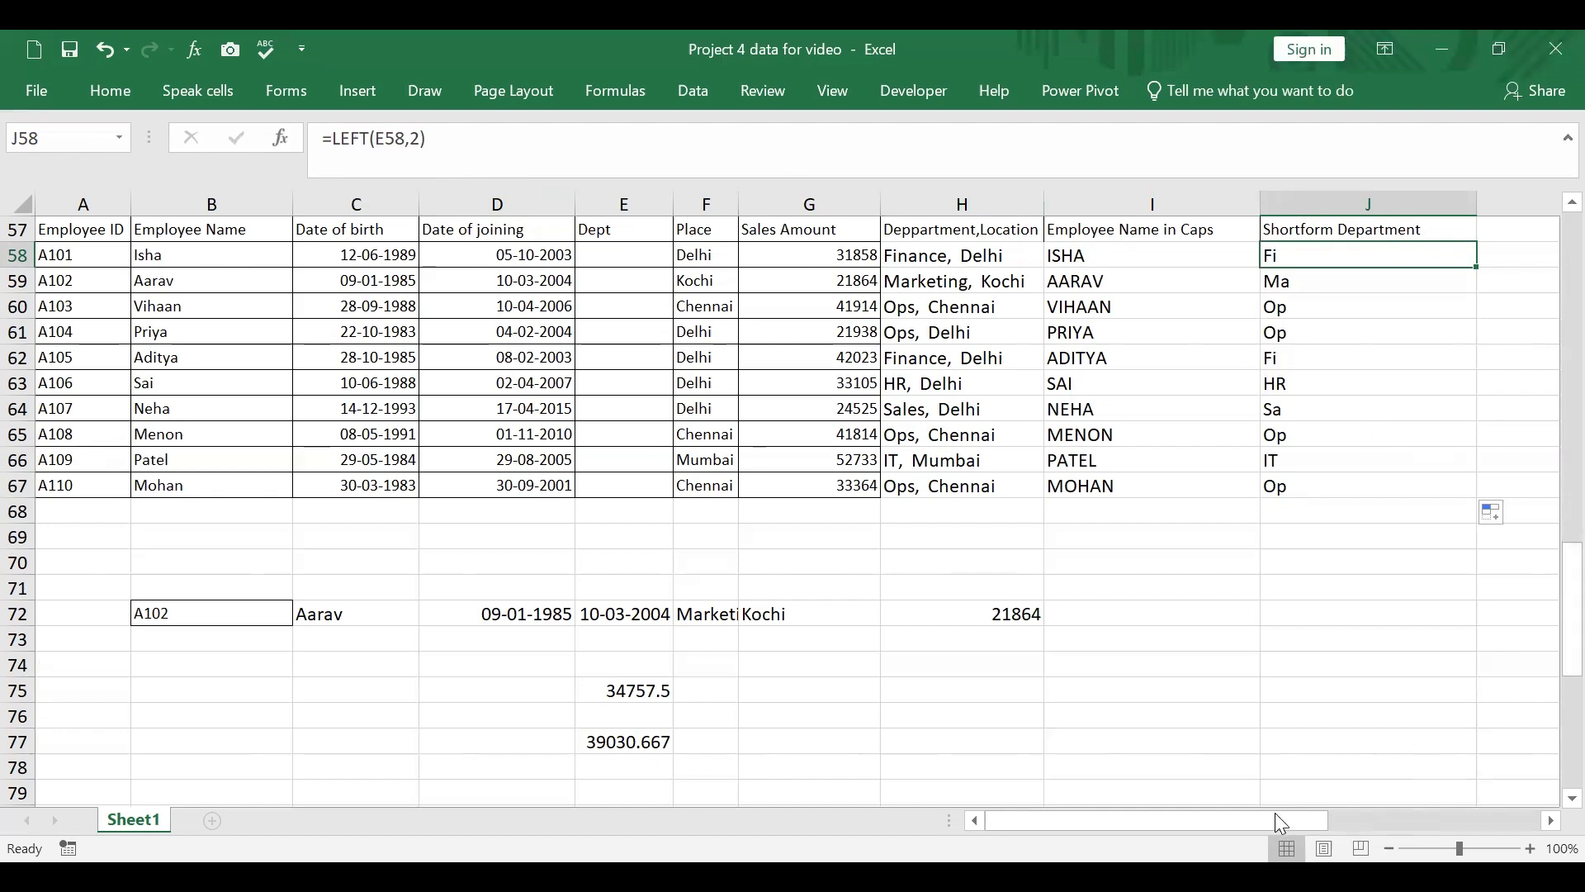
Step: Enter the number 42498 in cell D80, below the averages
left_click_drag(1276, 814, 1494, 810)
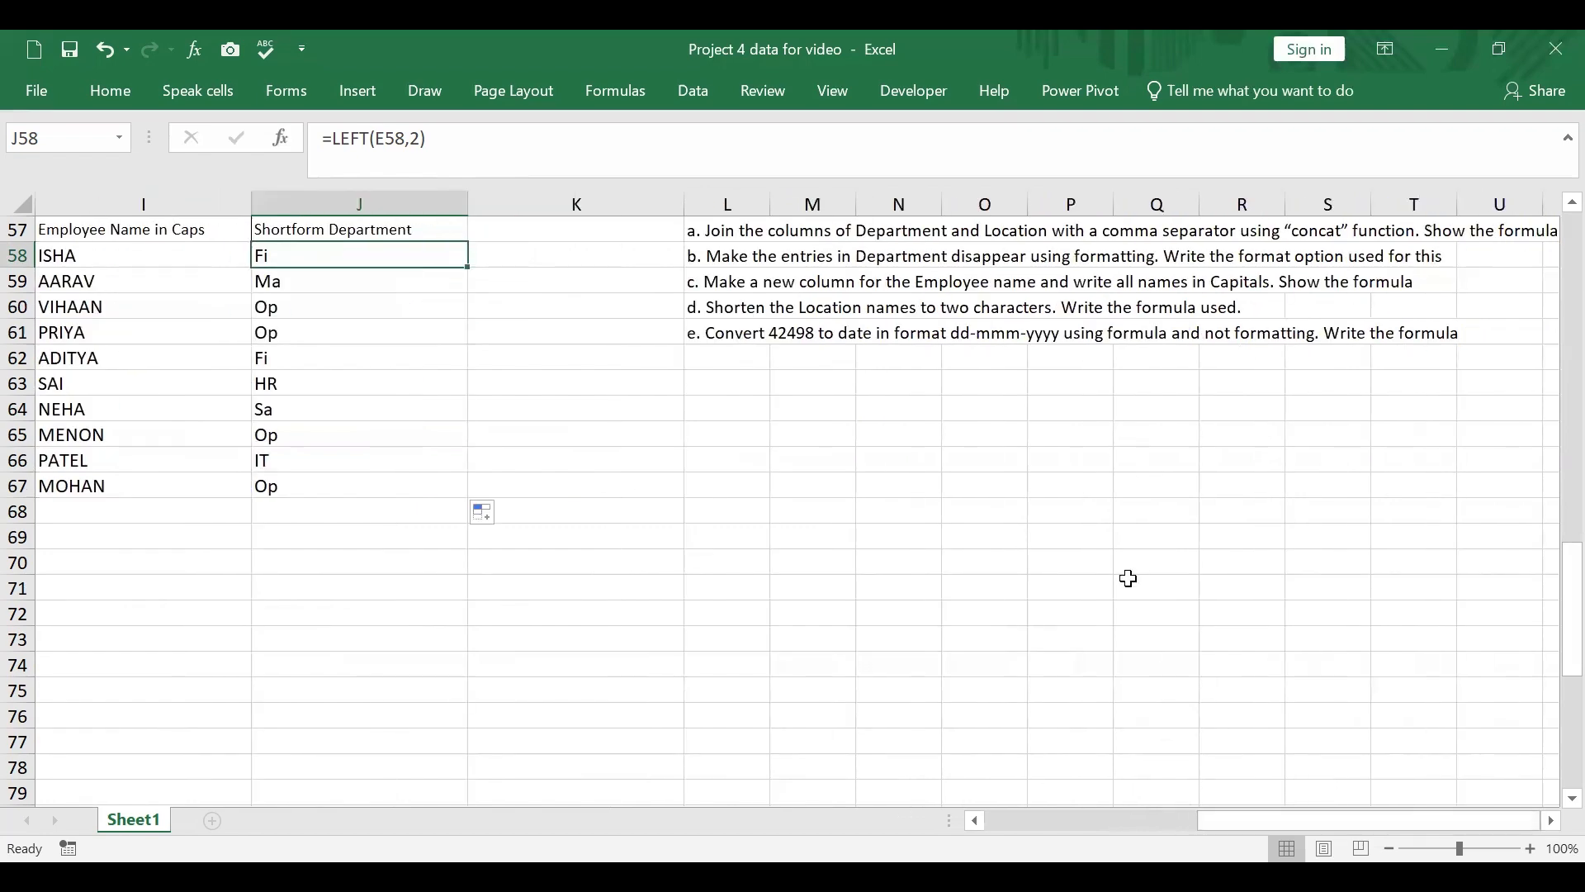
left_click_drag(1289, 814, 995, 809)
scroll(570, 677, "down", 2)
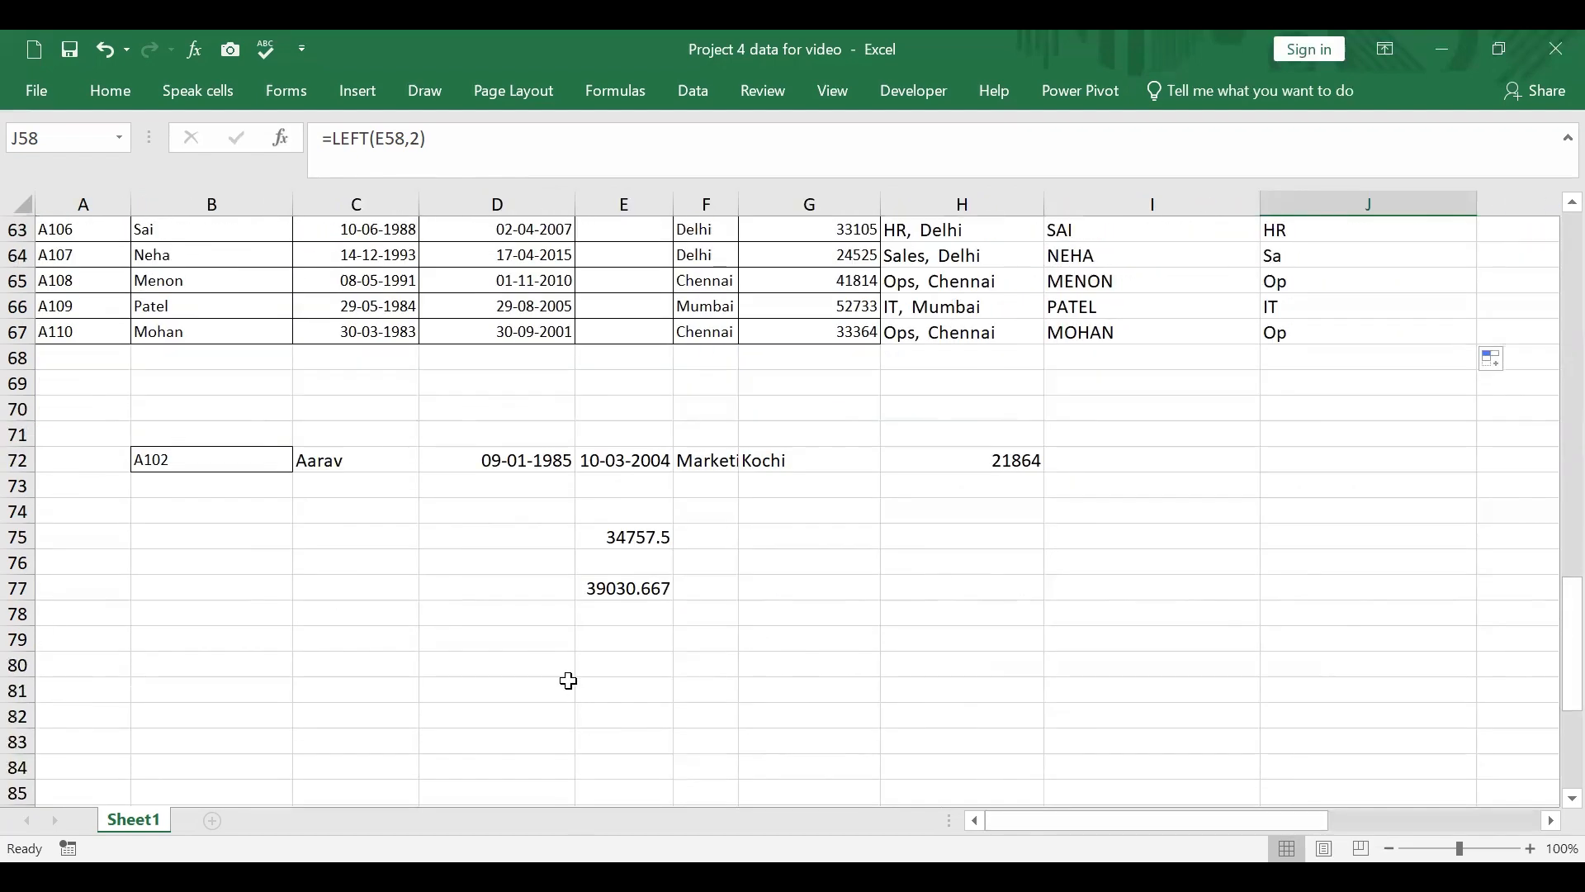
left_click(503, 665)
type("42")
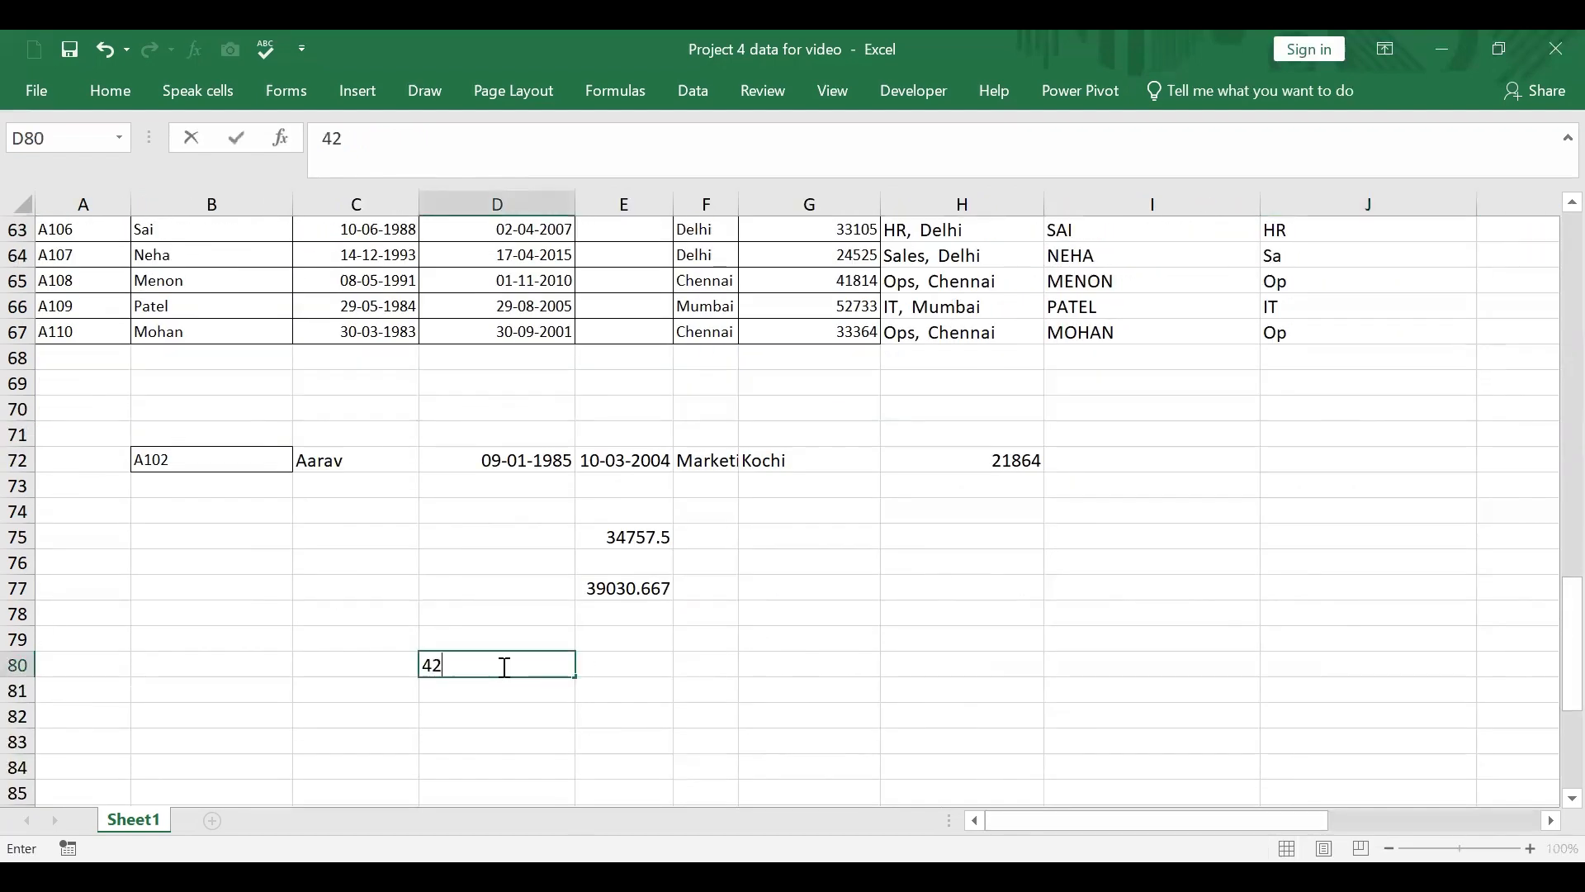
type("498")
left_click(760, 692)
left_click(555, 663)
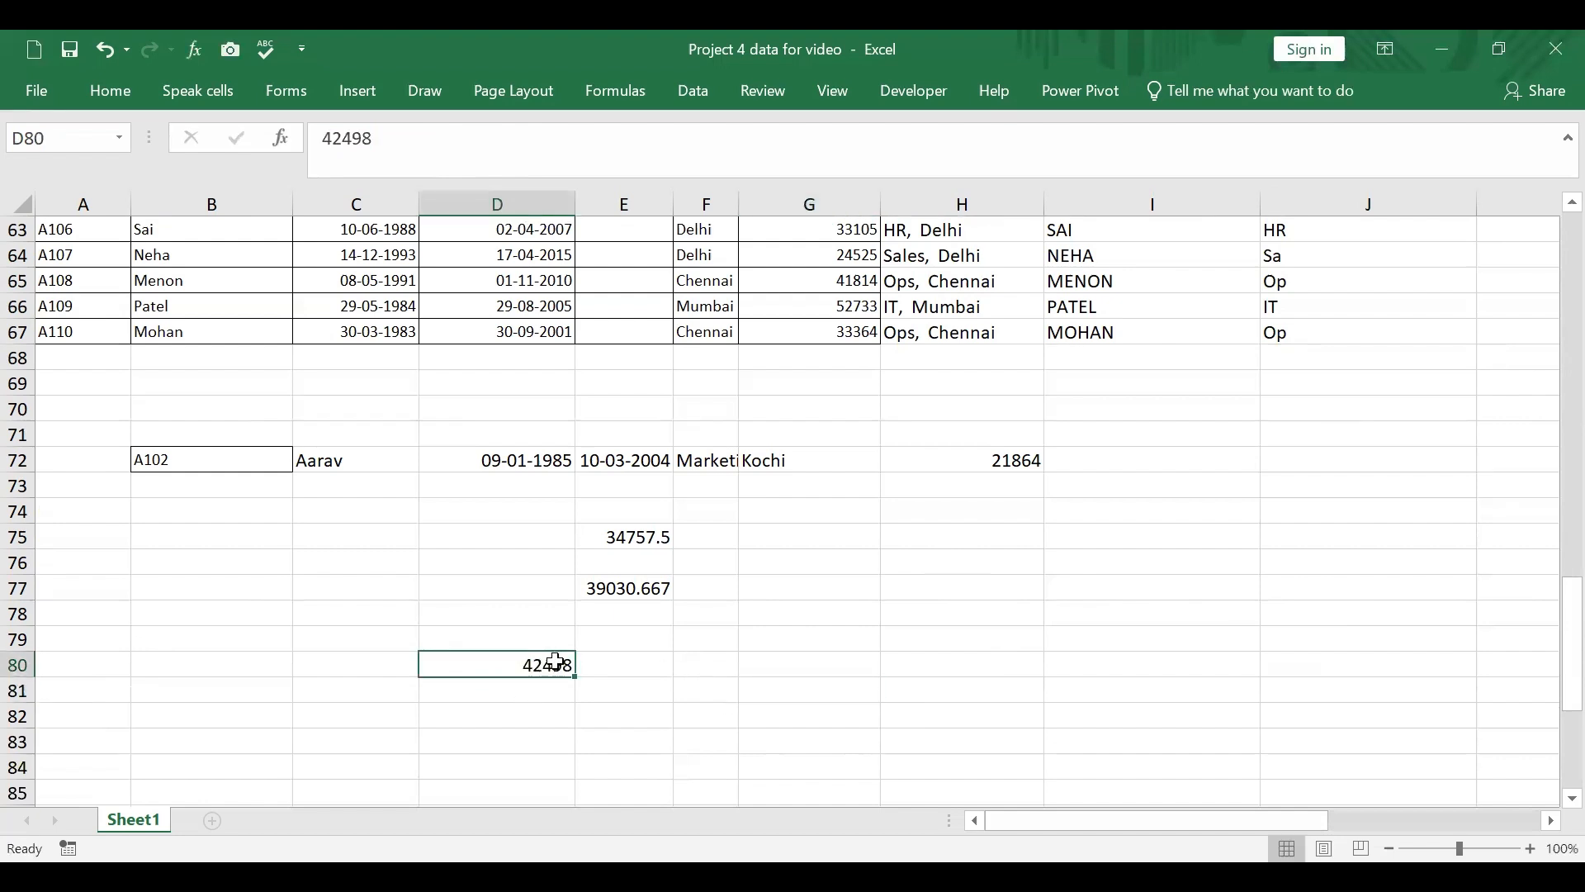
Step: Apply the custom number format dd-mmm-yy to cell D80
right_click(555, 663)
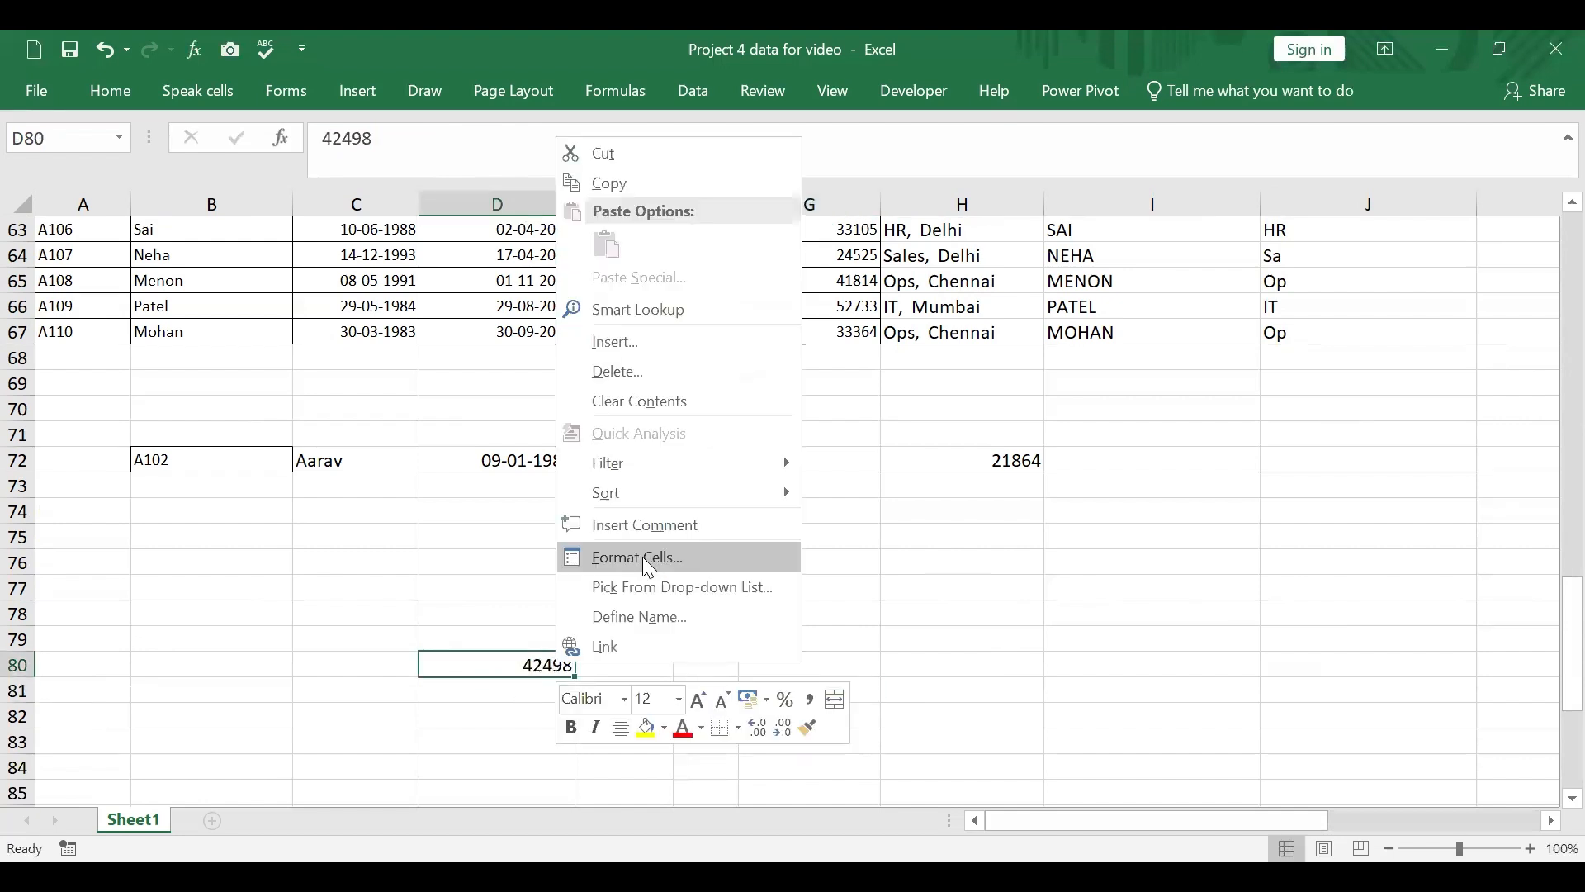
left_click(642, 556)
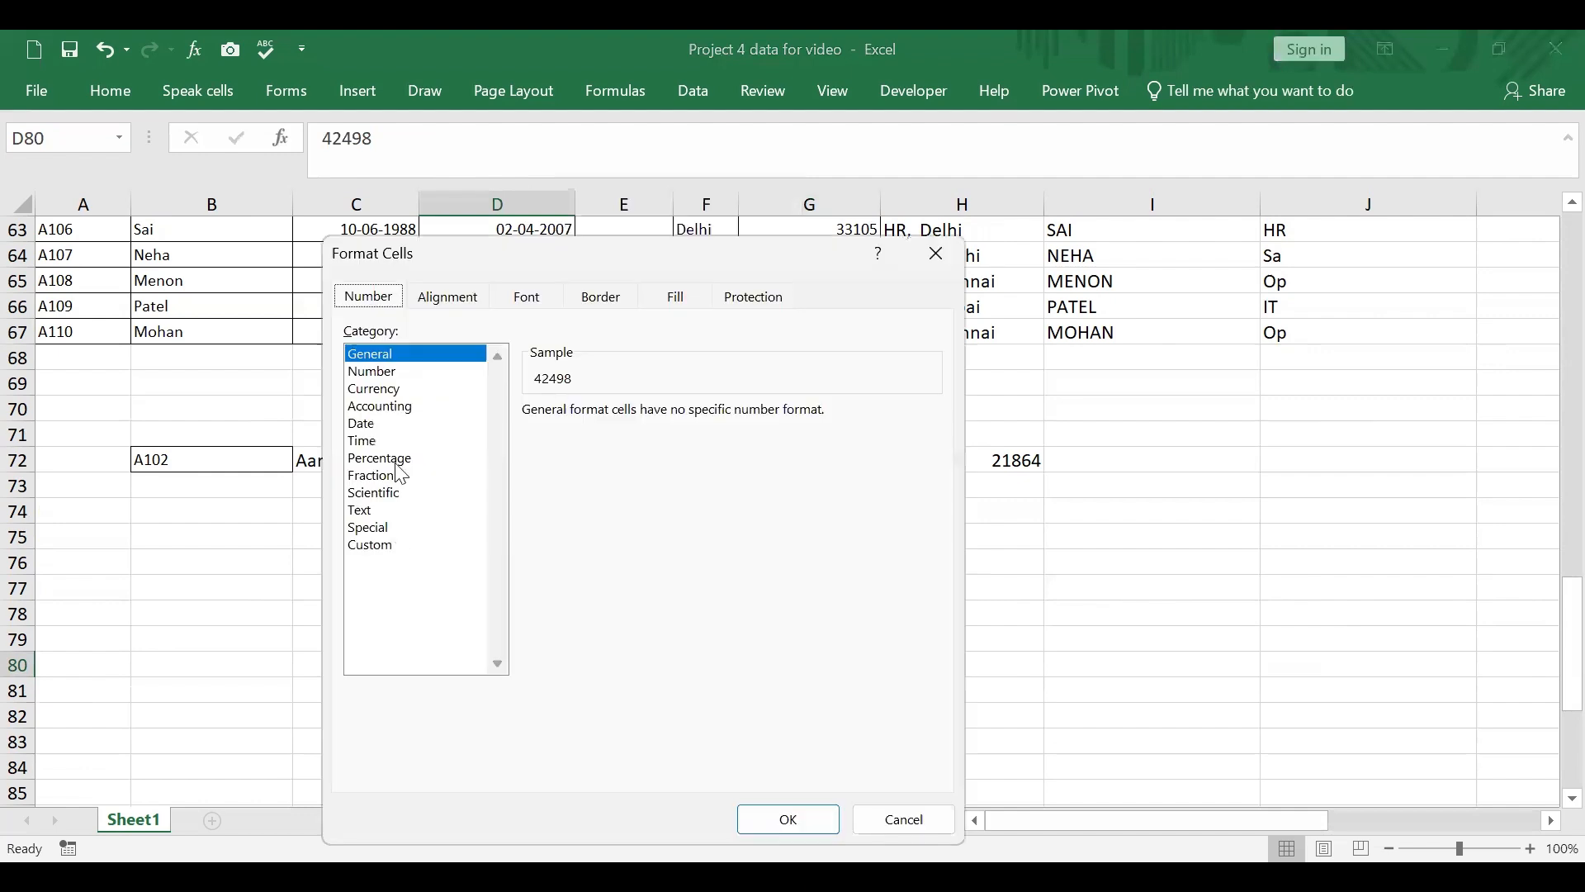
left_click(372, 427)
left_click(369, 544)
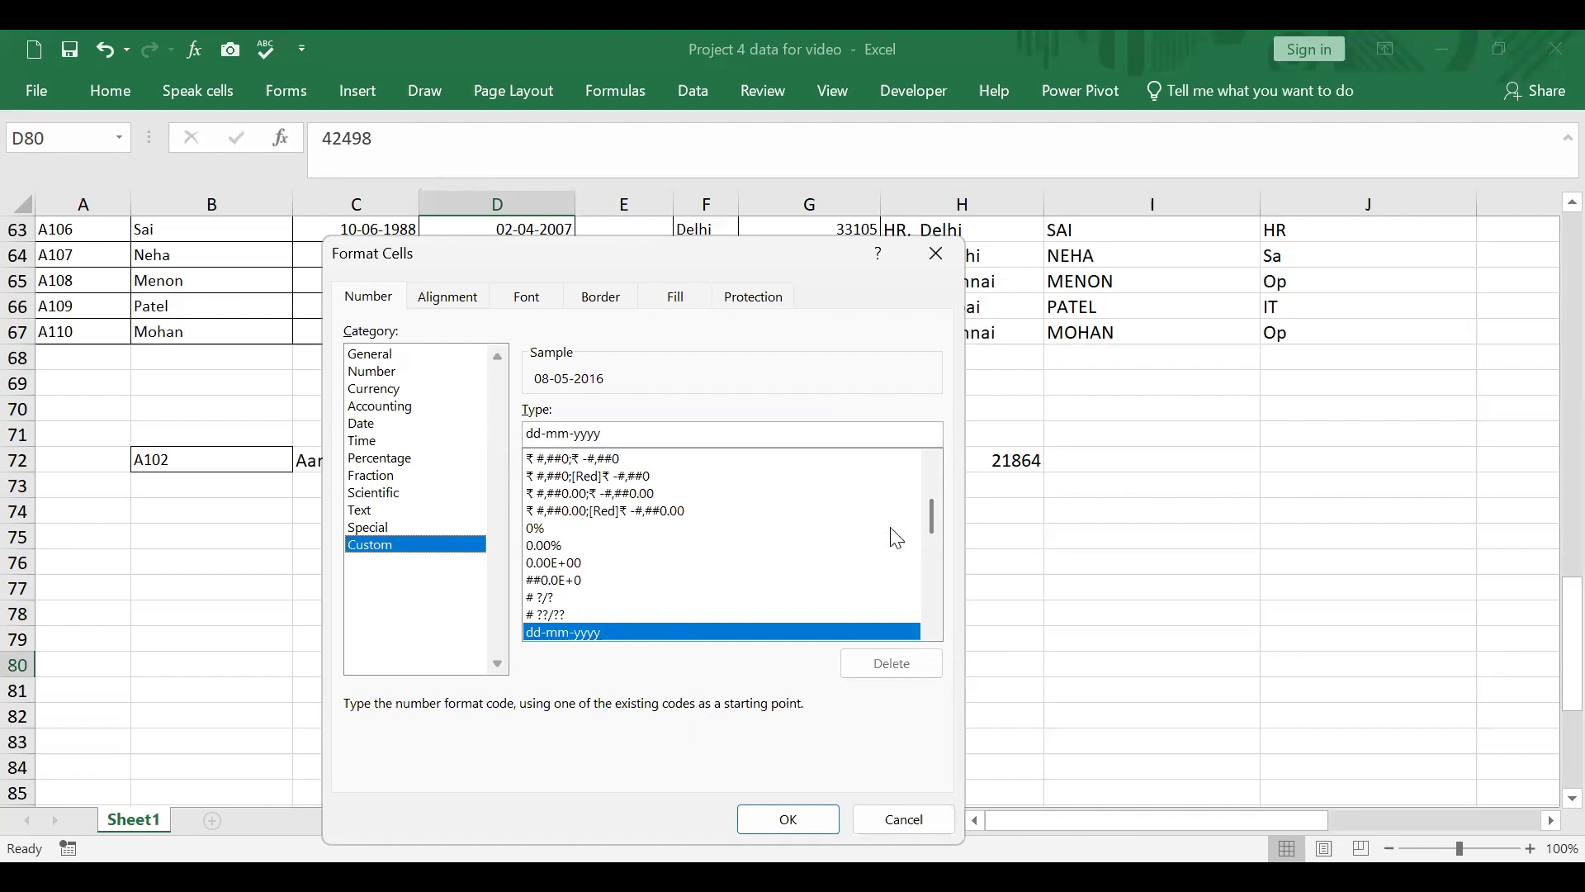
left_click_drag(935, 516, 931, 526)
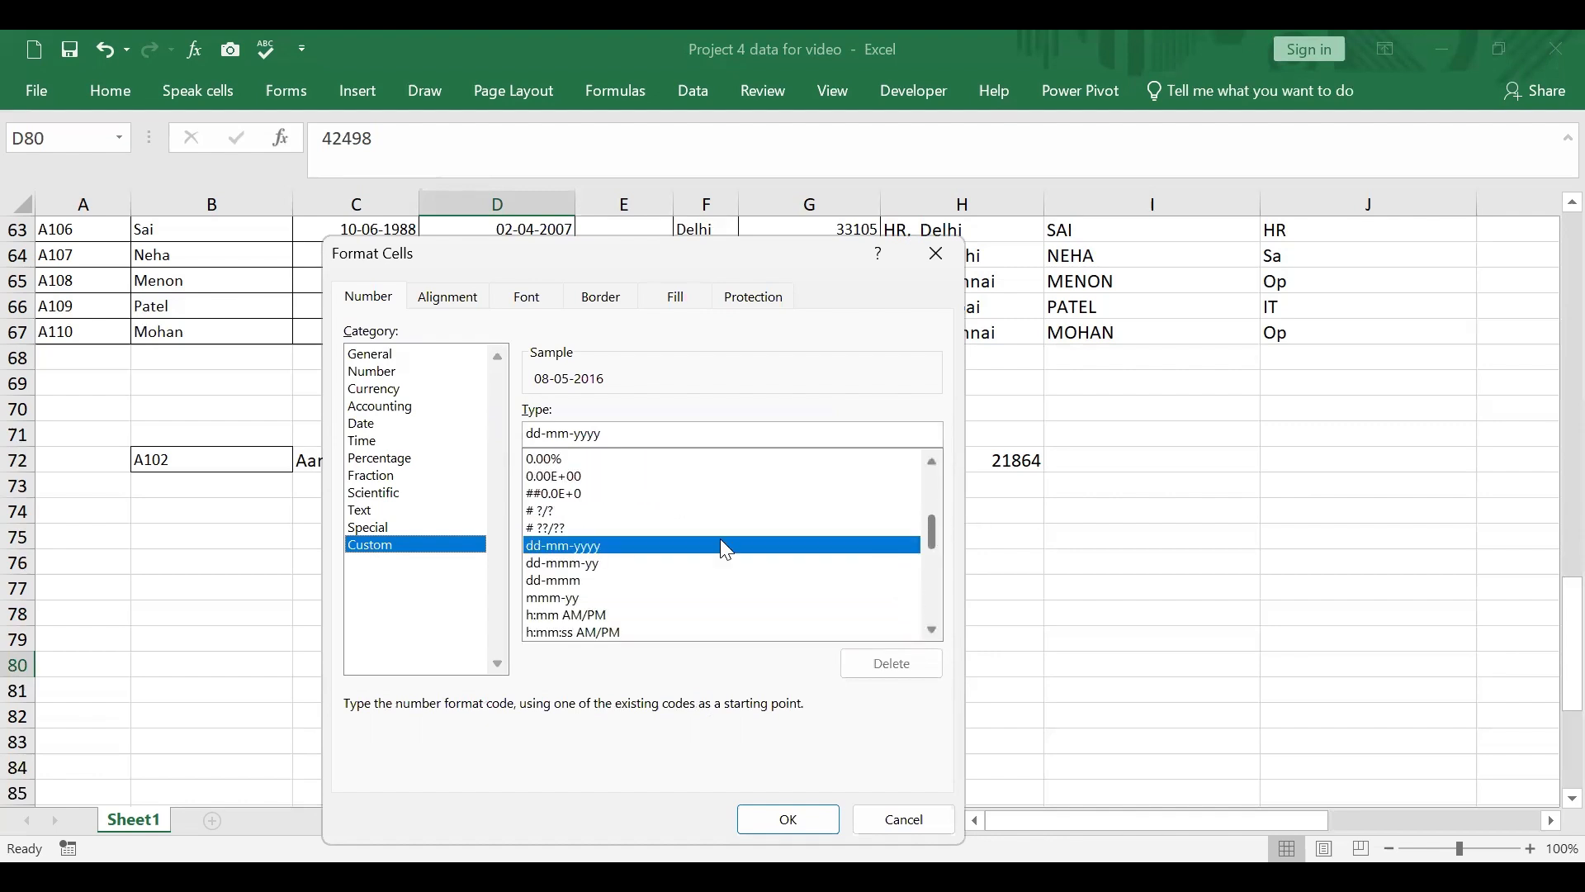
left_click(595, 562)
left_click(810, 820)
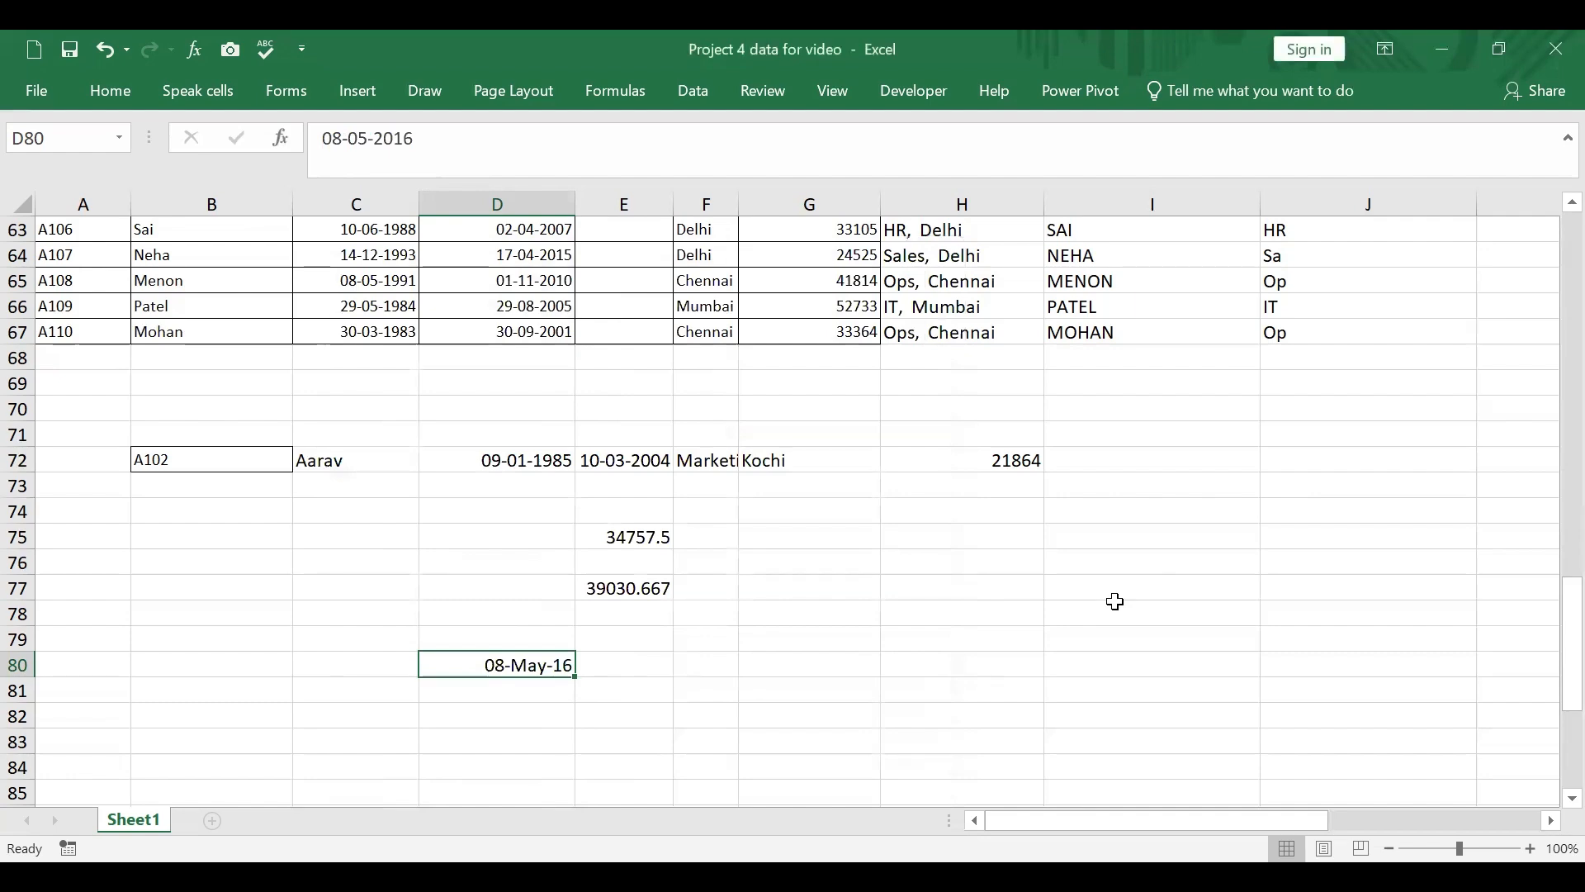
Step: Extend D80's custom number format to dd-mmm-yyyy
left_click_drag(1220, 819, 1065, 818)
scroll(1373, 648, "up", 3)
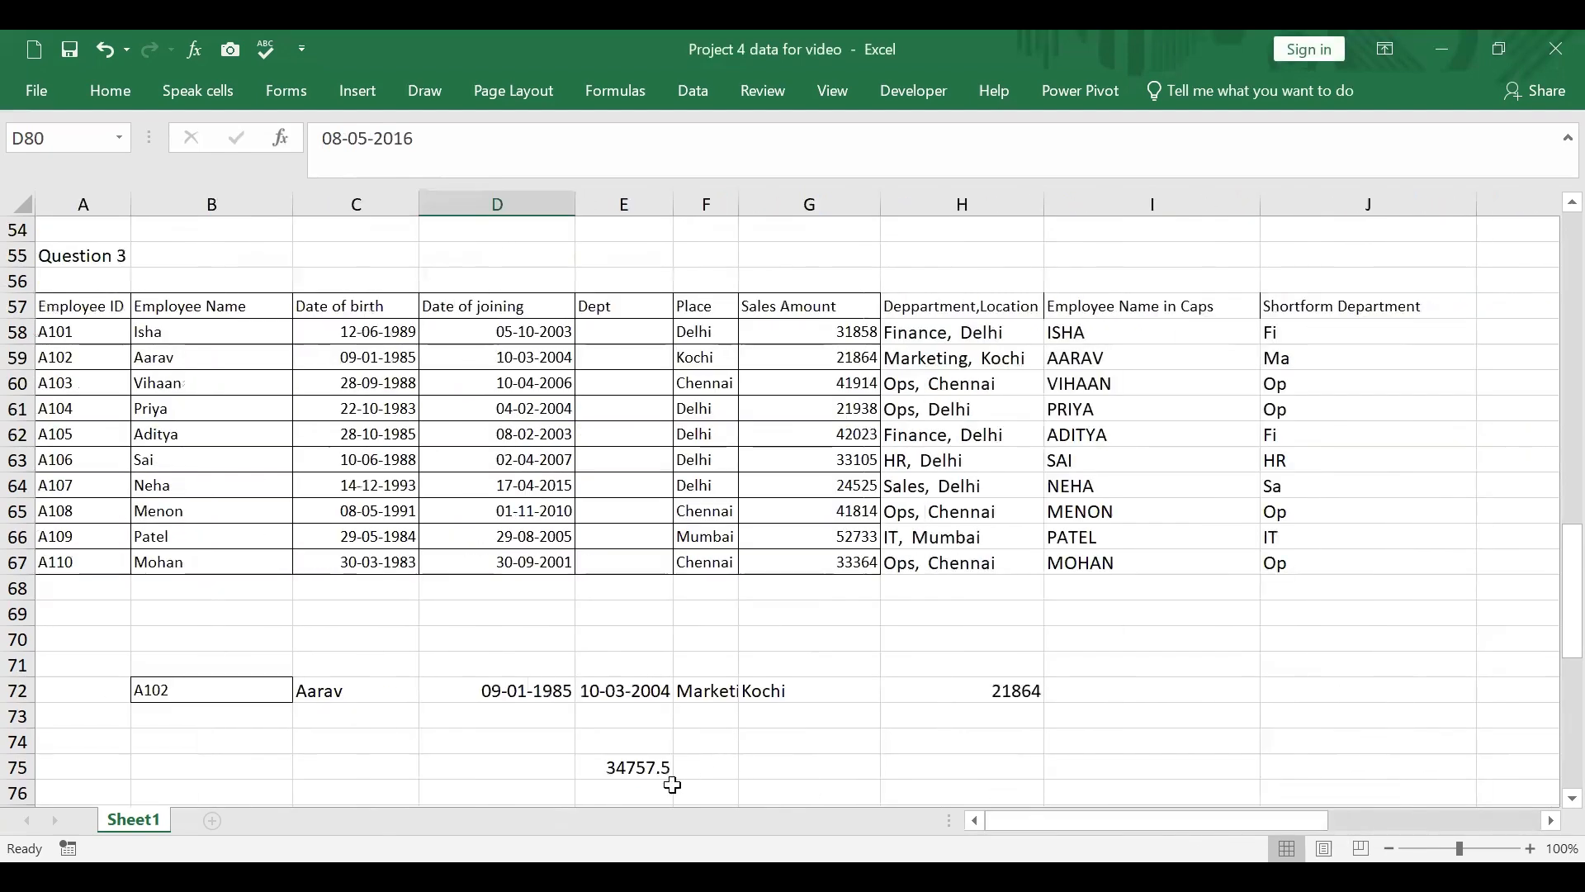
scroll(672, 785, "down", 2)
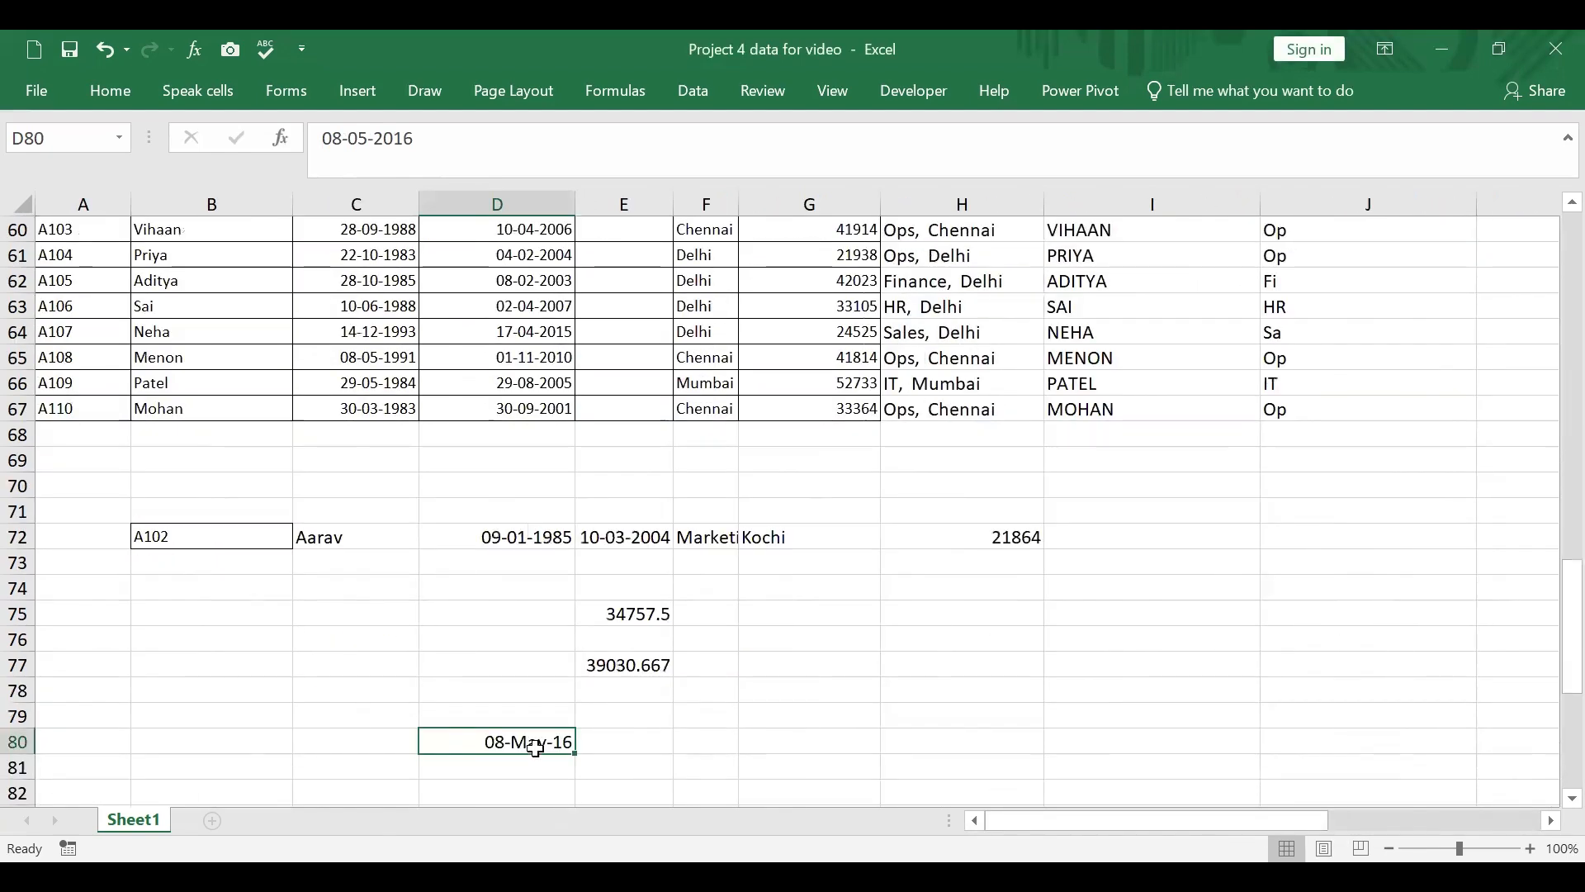
right_click(535, 747)
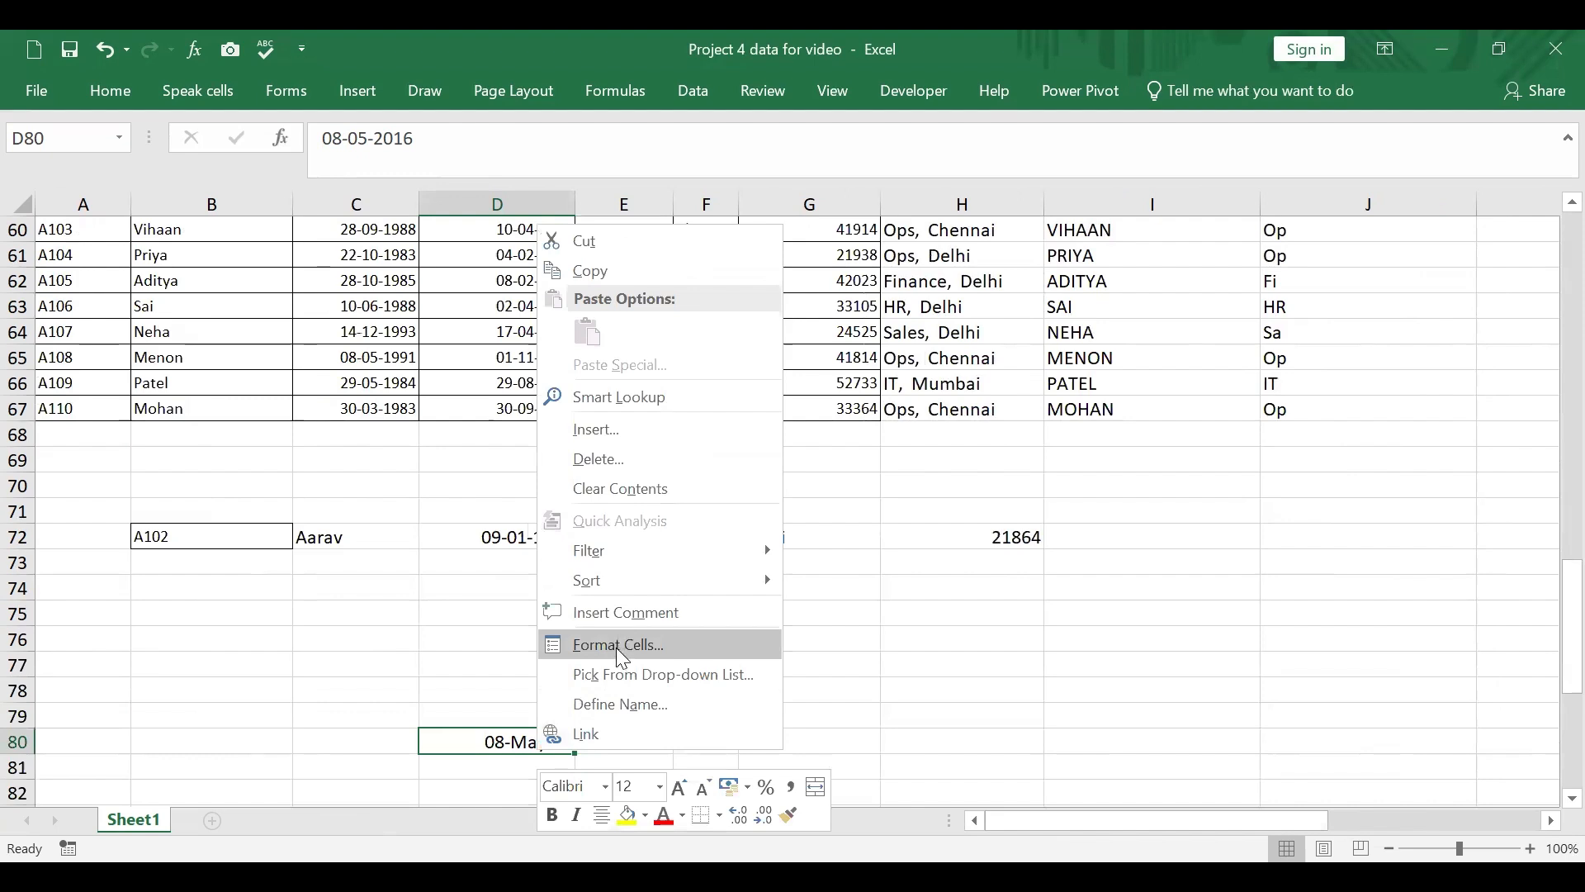
left_click(615, 647)
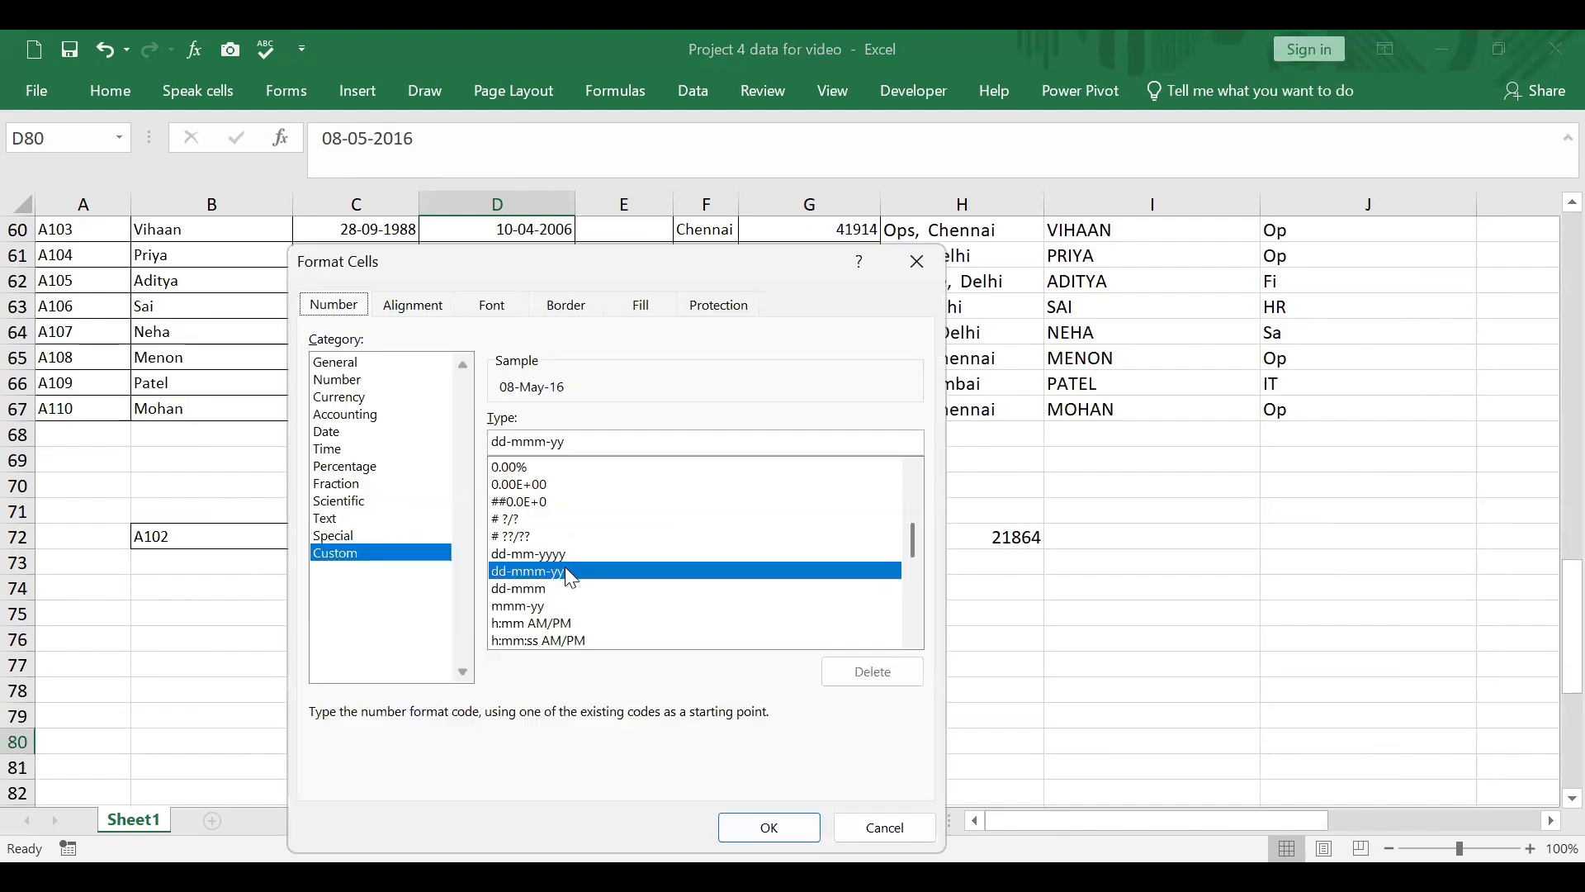
left_click(584, 440)
type("yy")
left_click(779, 834)
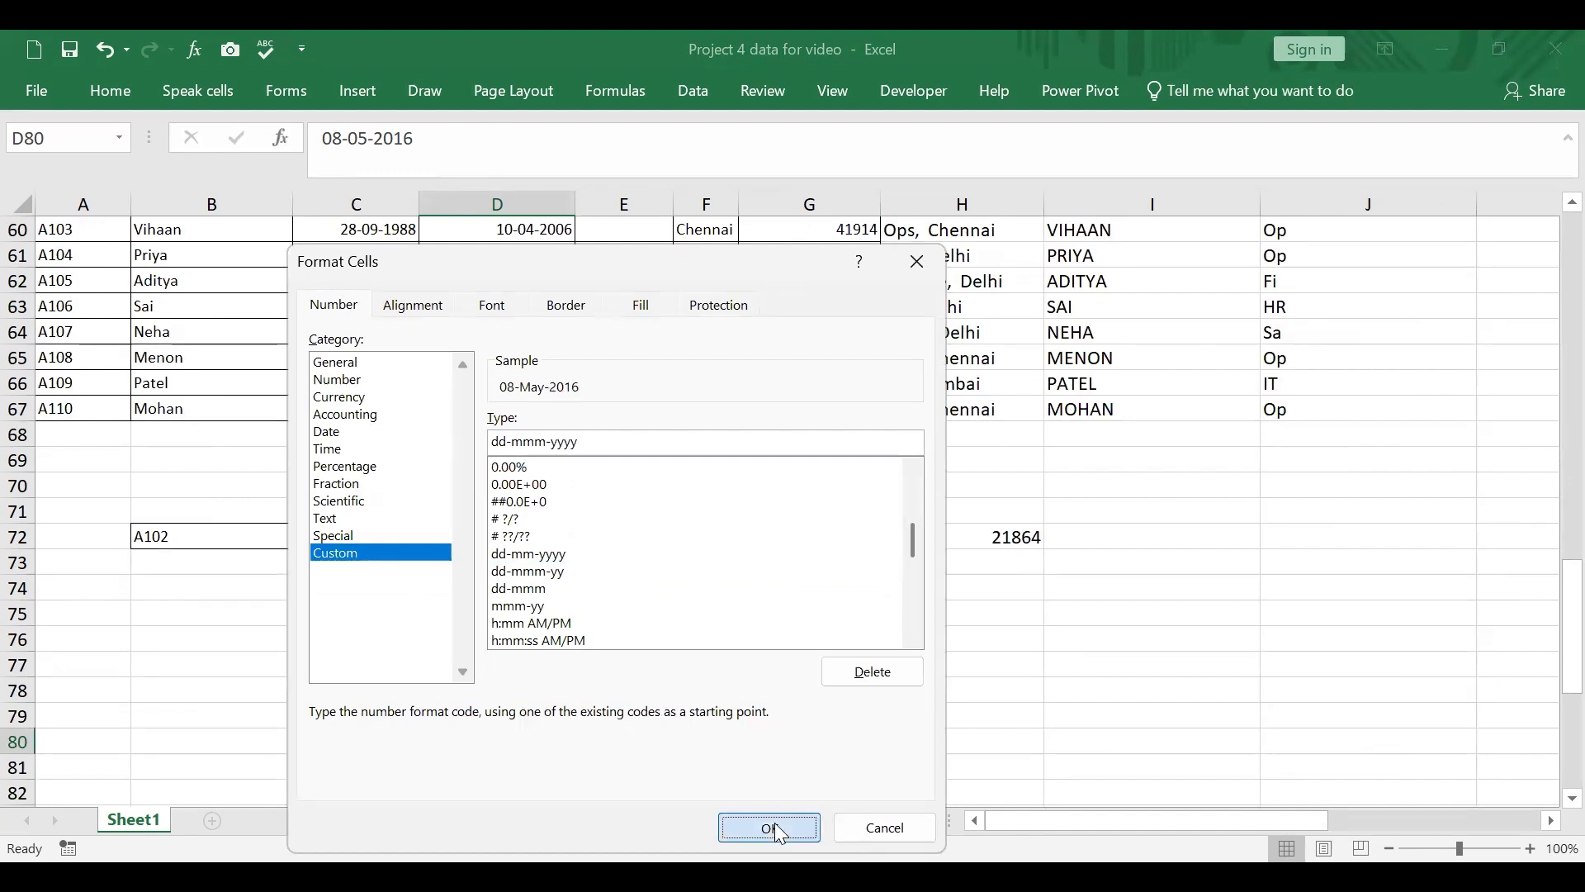
left_click(785, 768)
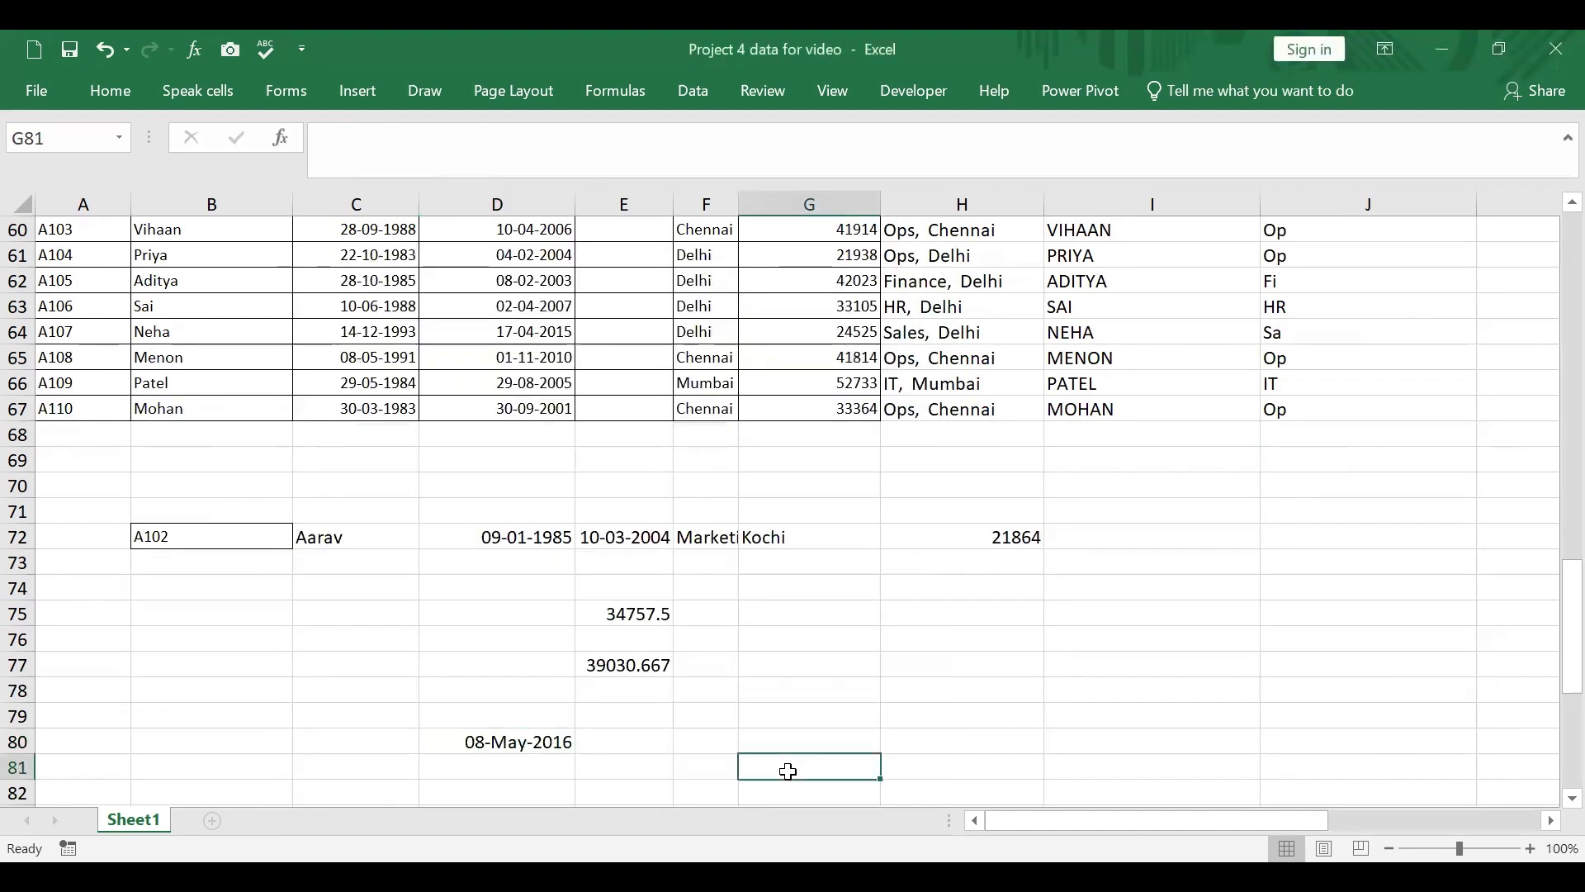
Step: Review the Question 4 and Question 5 task texts beside the Question 1 table
left_click(522, 744)
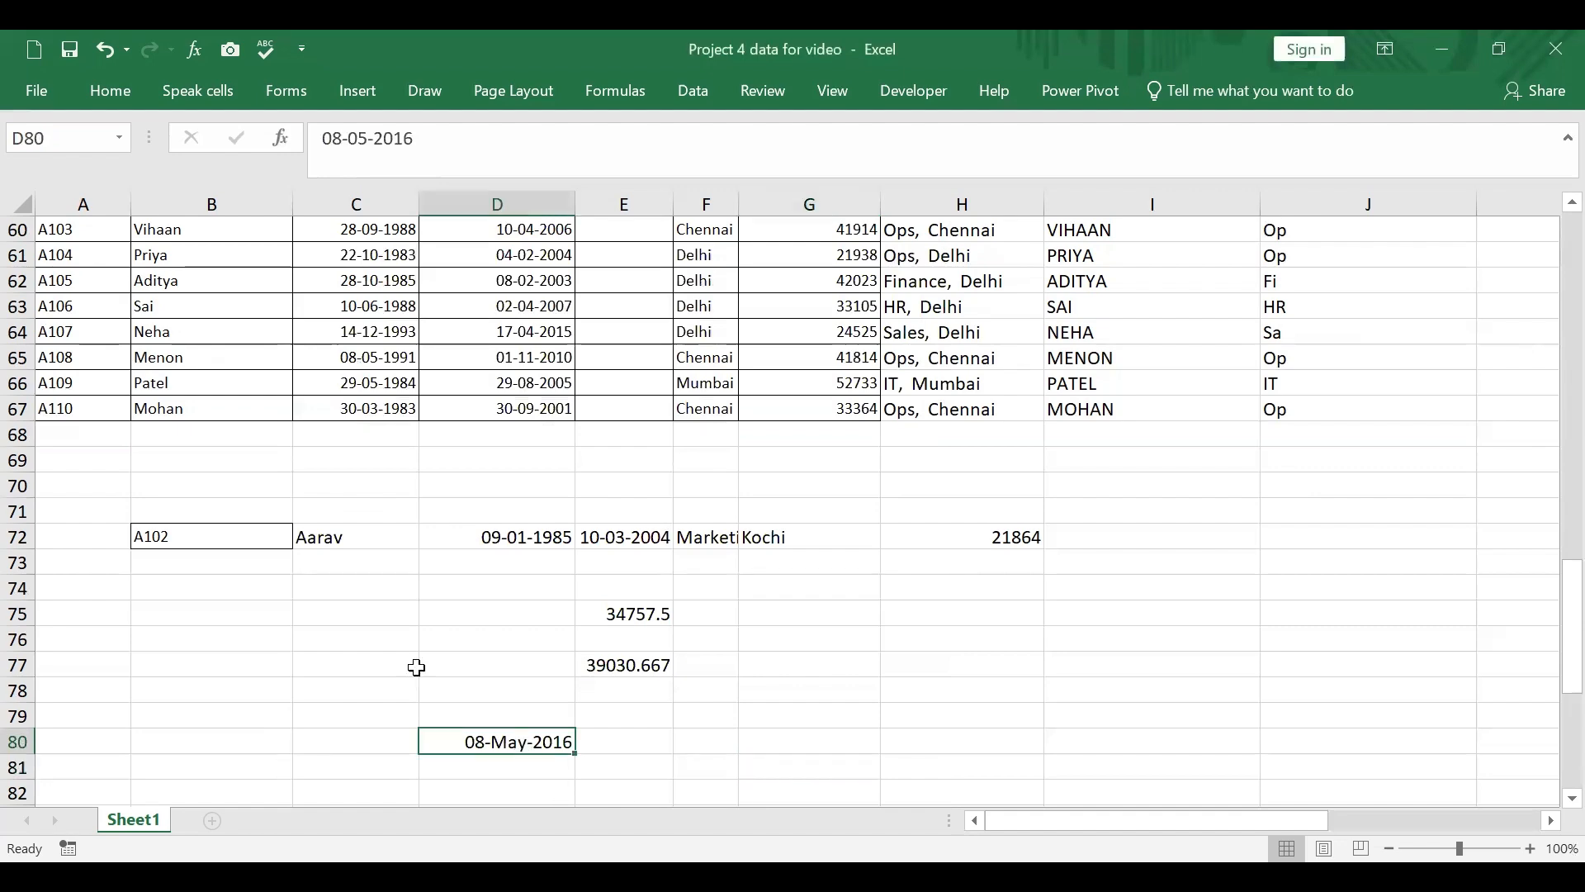
scroll(1546, 658, "up", 1)
left_click_drag(1552, 640, 1550, 351)
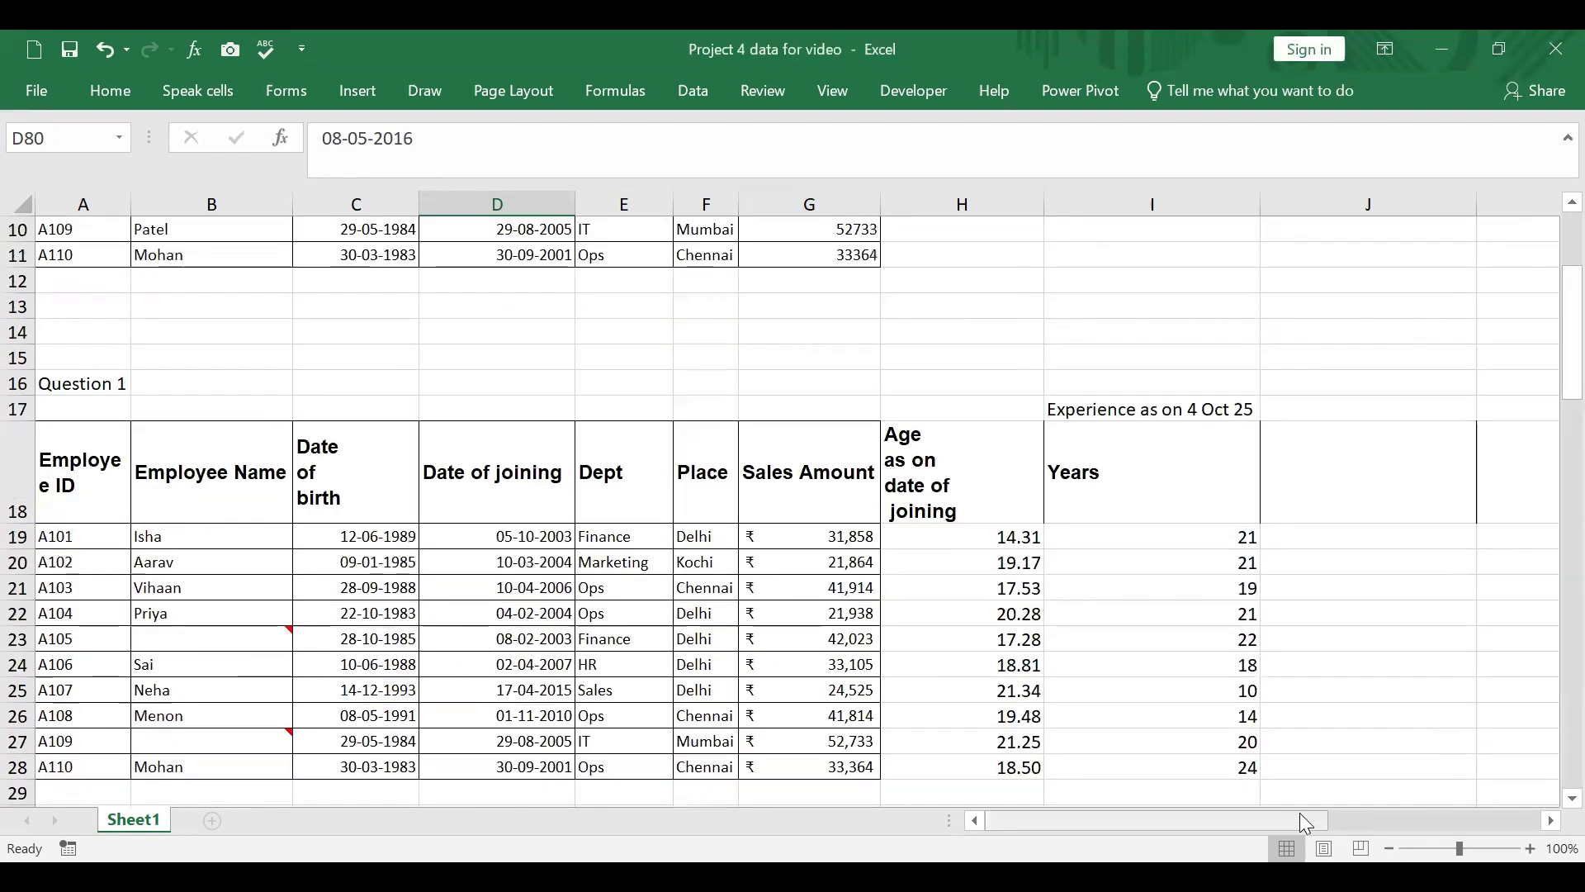
left_click_drag(1299, 812, 1510, 815)
scroll(1490, 685, "down", 4)
scroll(1490, 688, "down", 1)
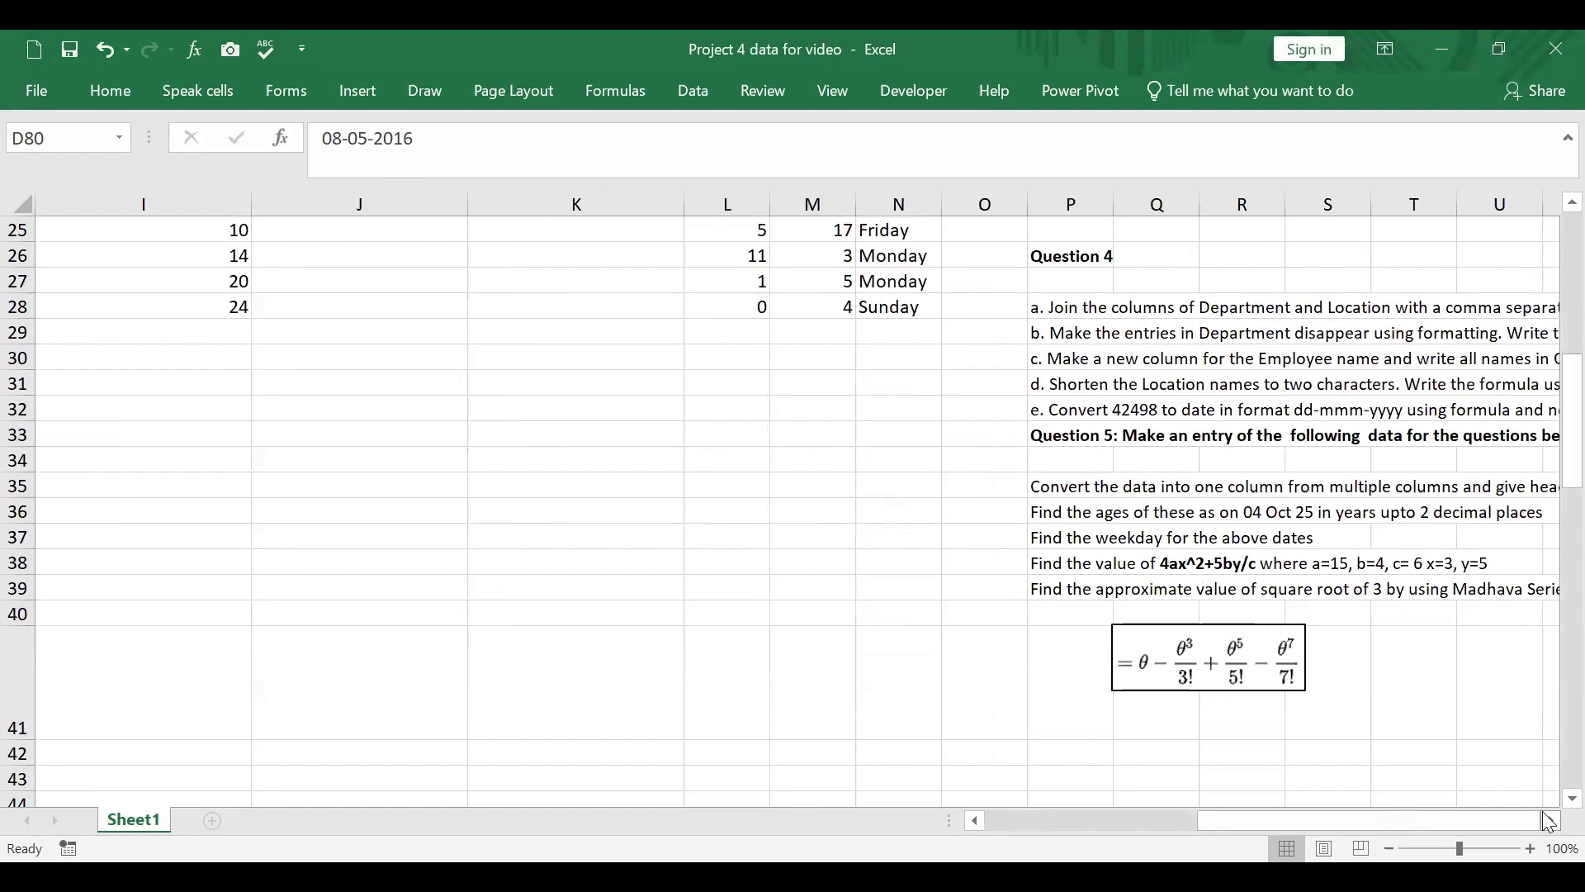
scroll(1384, 652, "up", 3)
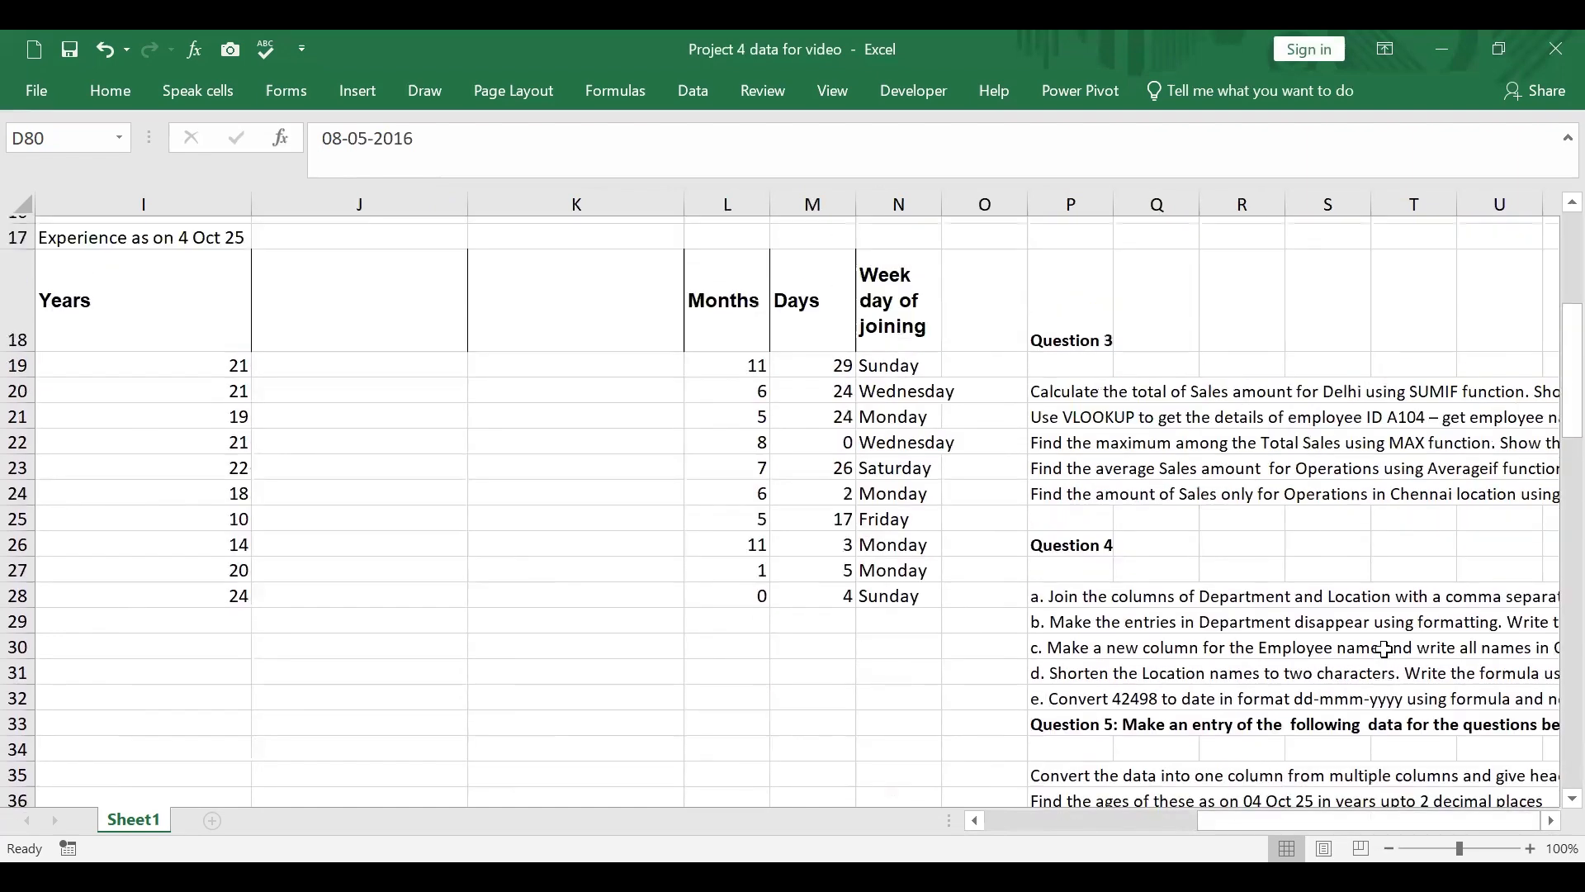
scroll(1344, 322, "down", 1)
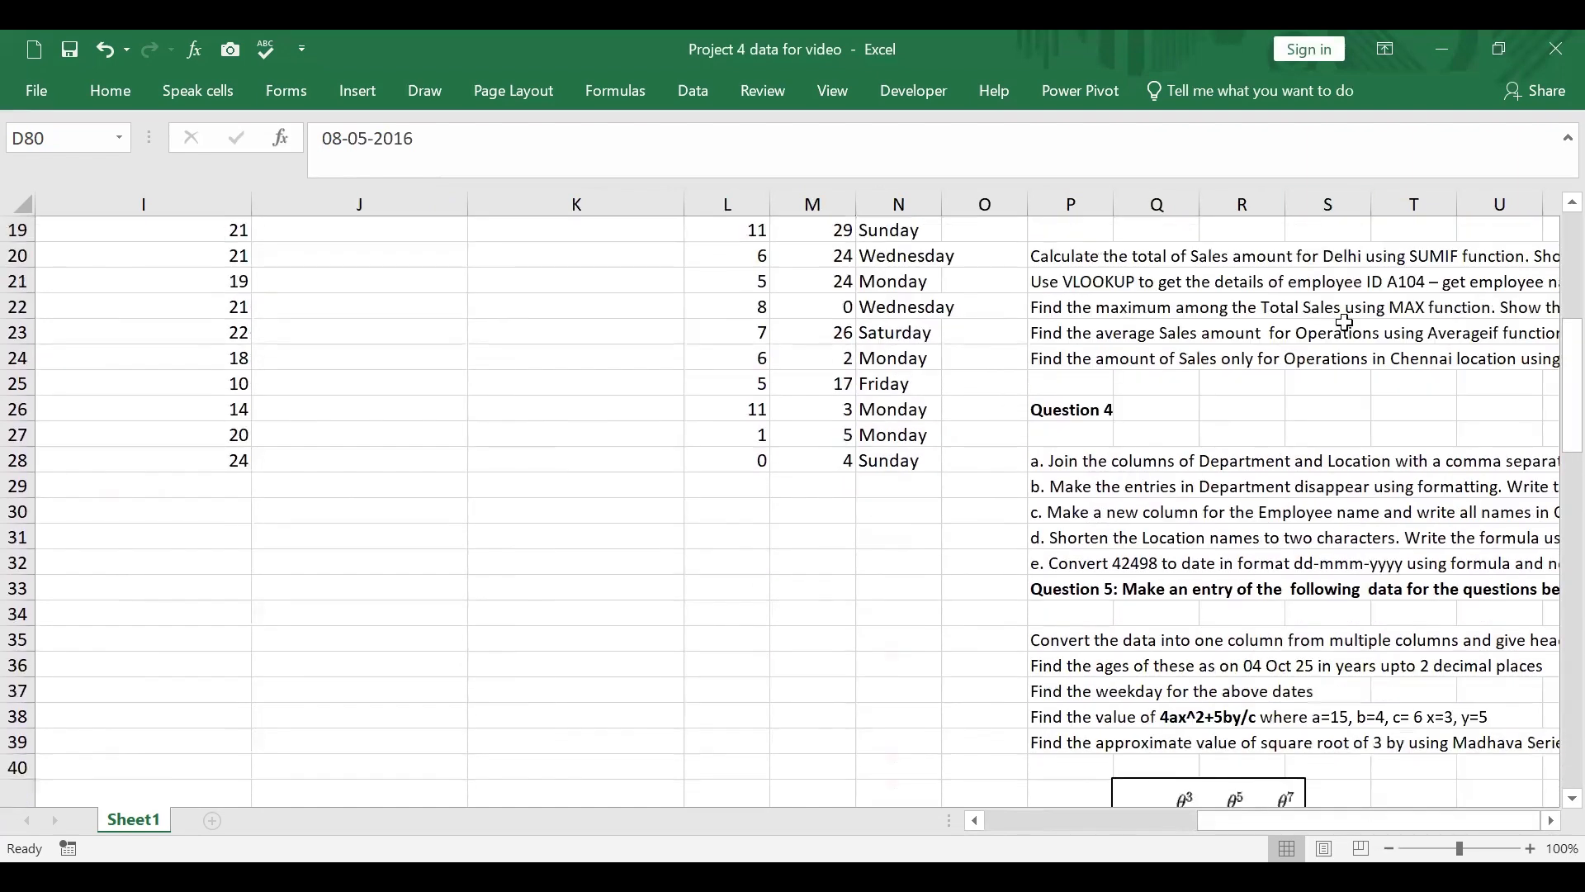